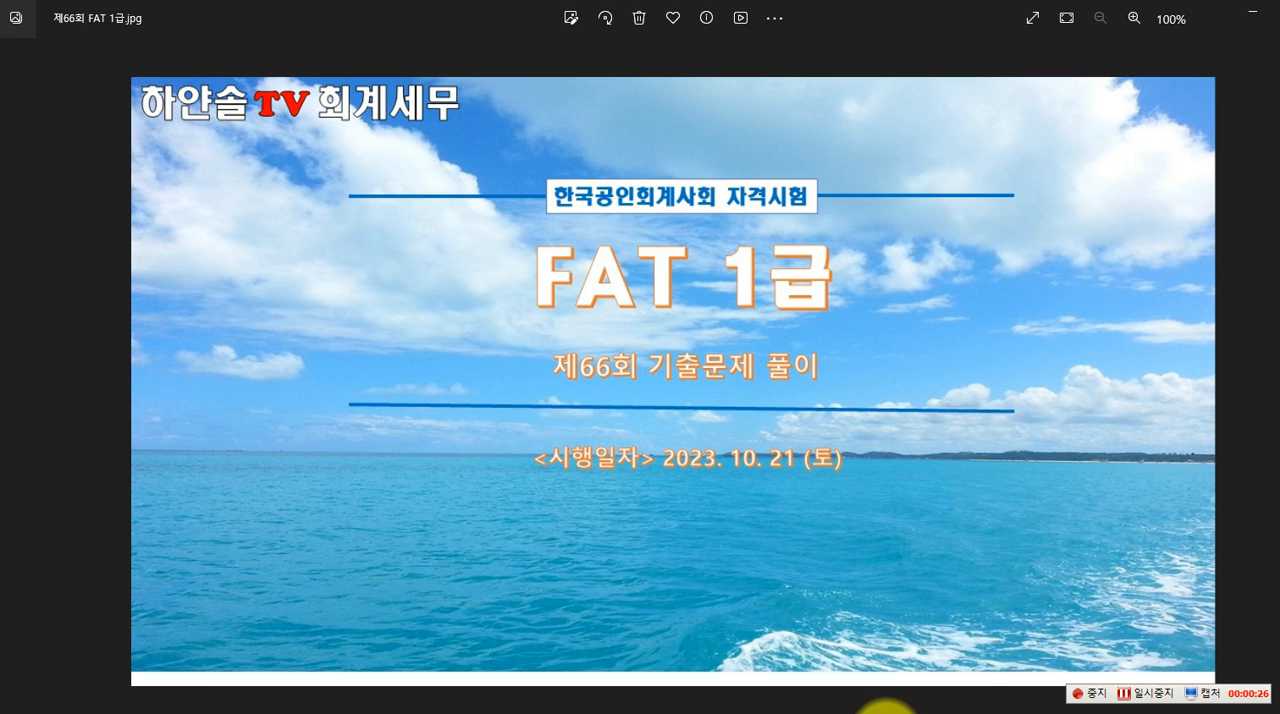
Switch to the exam paper 제66회 - FAT 1급_문제지.pdf and go to page 7
click(882, 712)
scroll(732, 532, down, 2)
scroll(731, 529, up, 1)
scroll(697, 525, down, 2)
scroll(693, 516, up, 2)
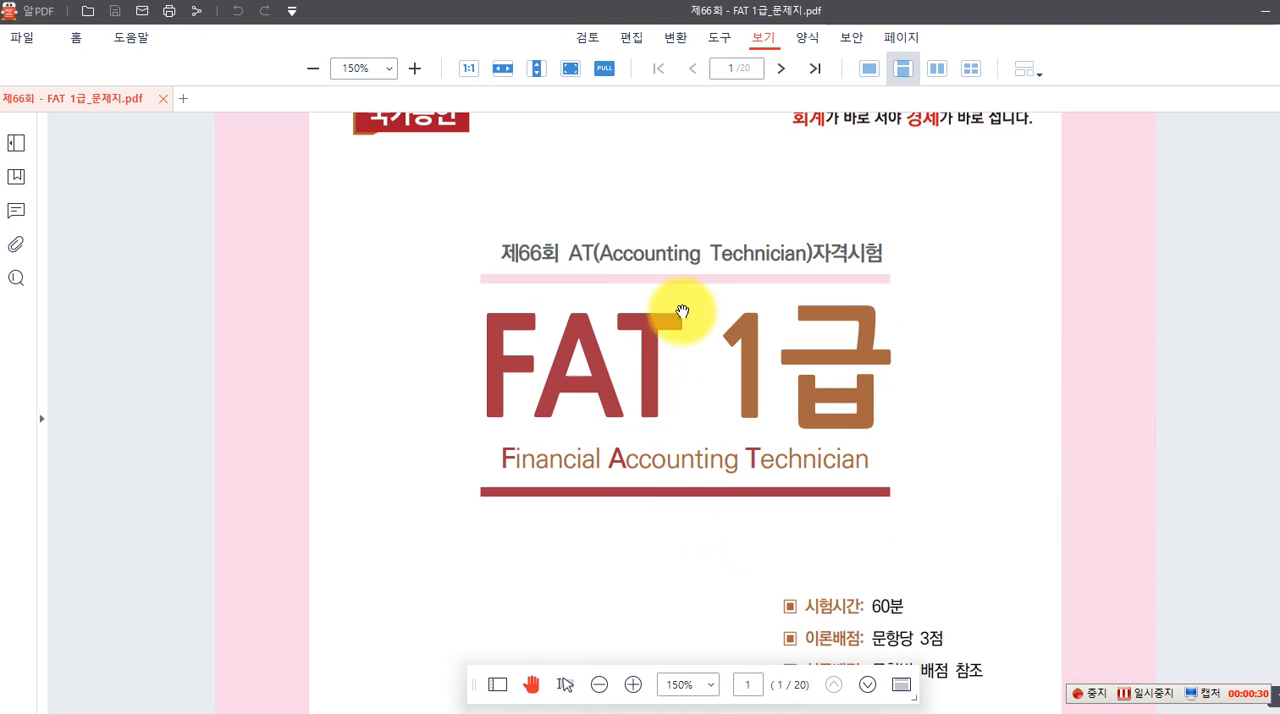
click(718, 70)
text(7)
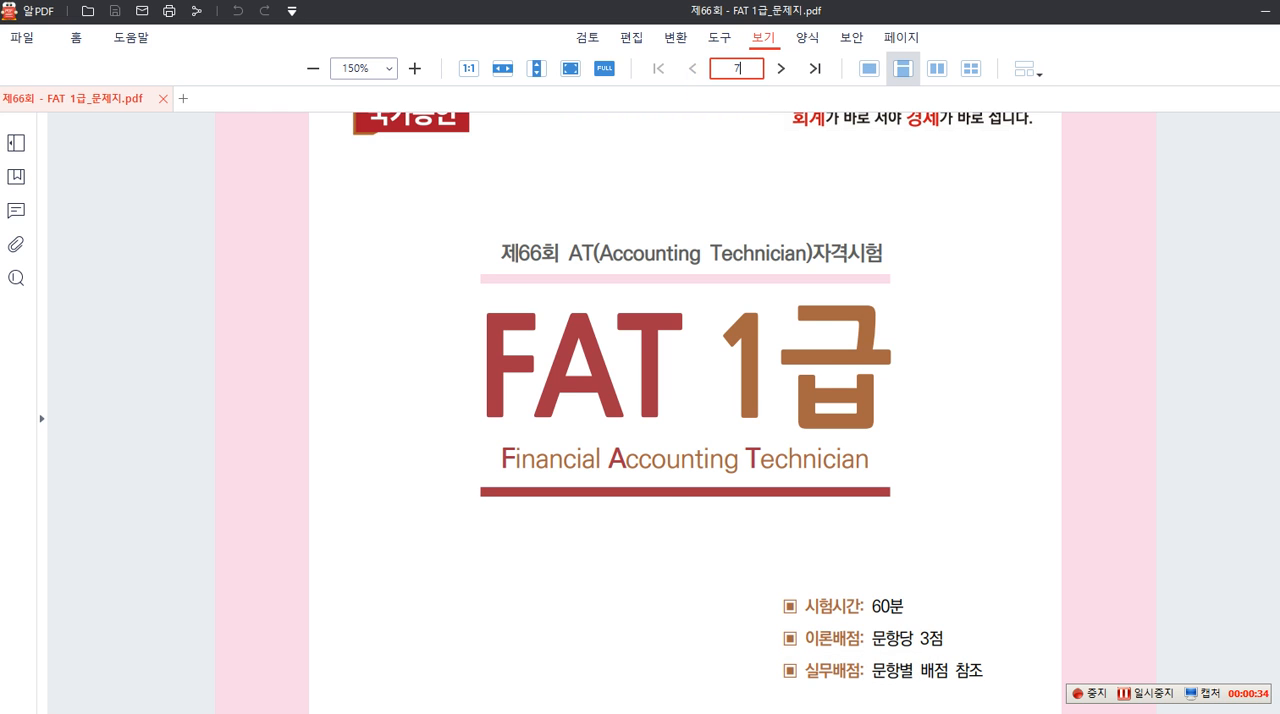
key(Return)
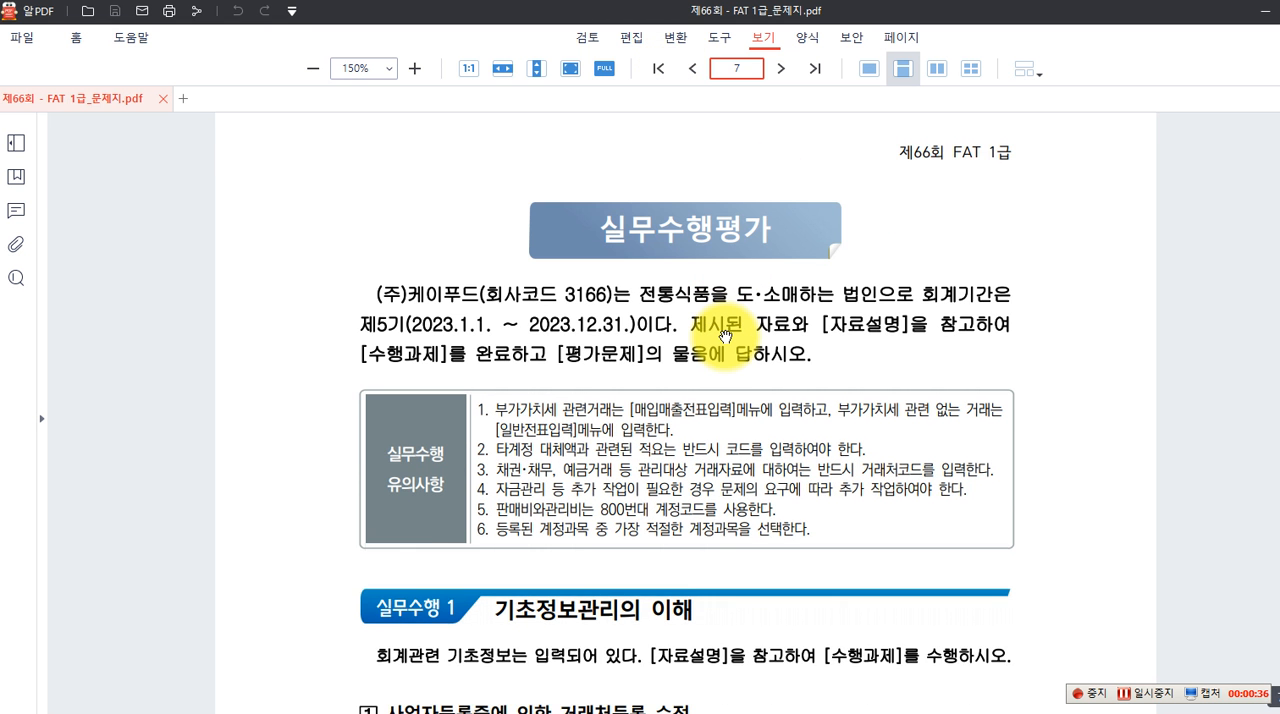
Read 실무수행 1 task 1, temporarily boxing (주)해피식품, 수행과제, and the representative name and contact e-mail fields to change
scroll(722, 330, down, 2)
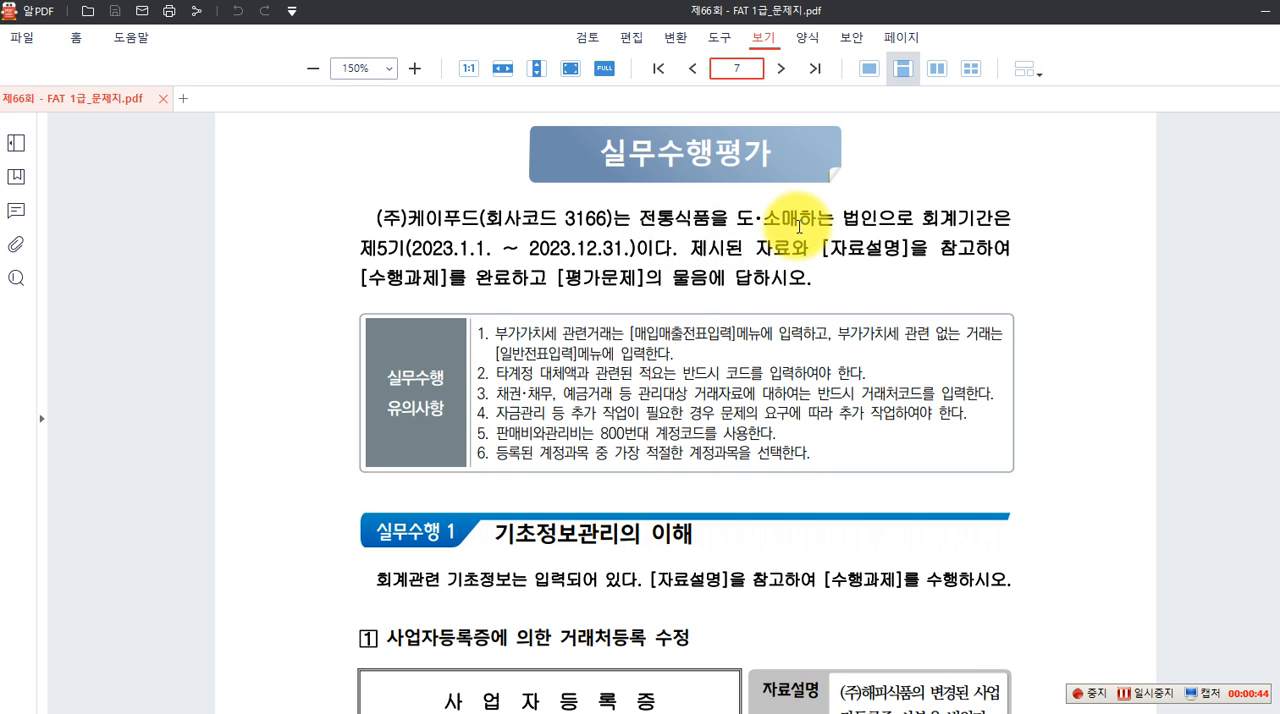
scroll(879, 226, down, 5)
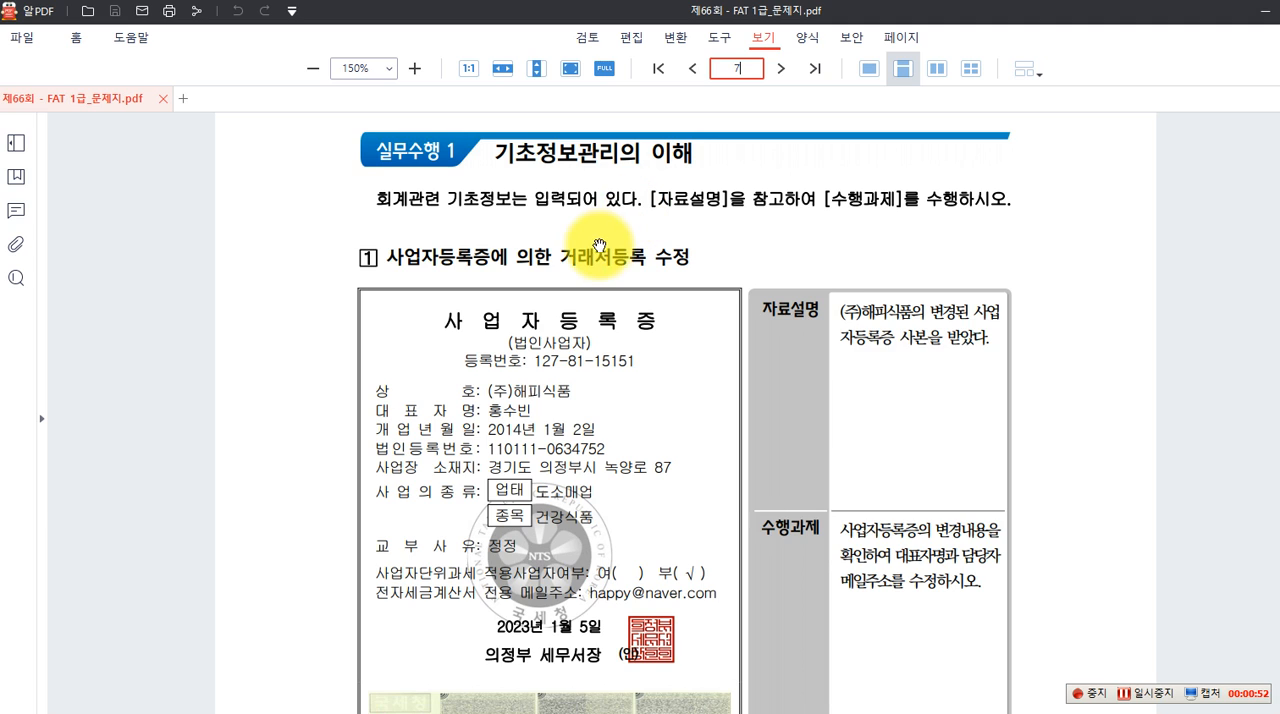
scroll(600, 247, down, 1)
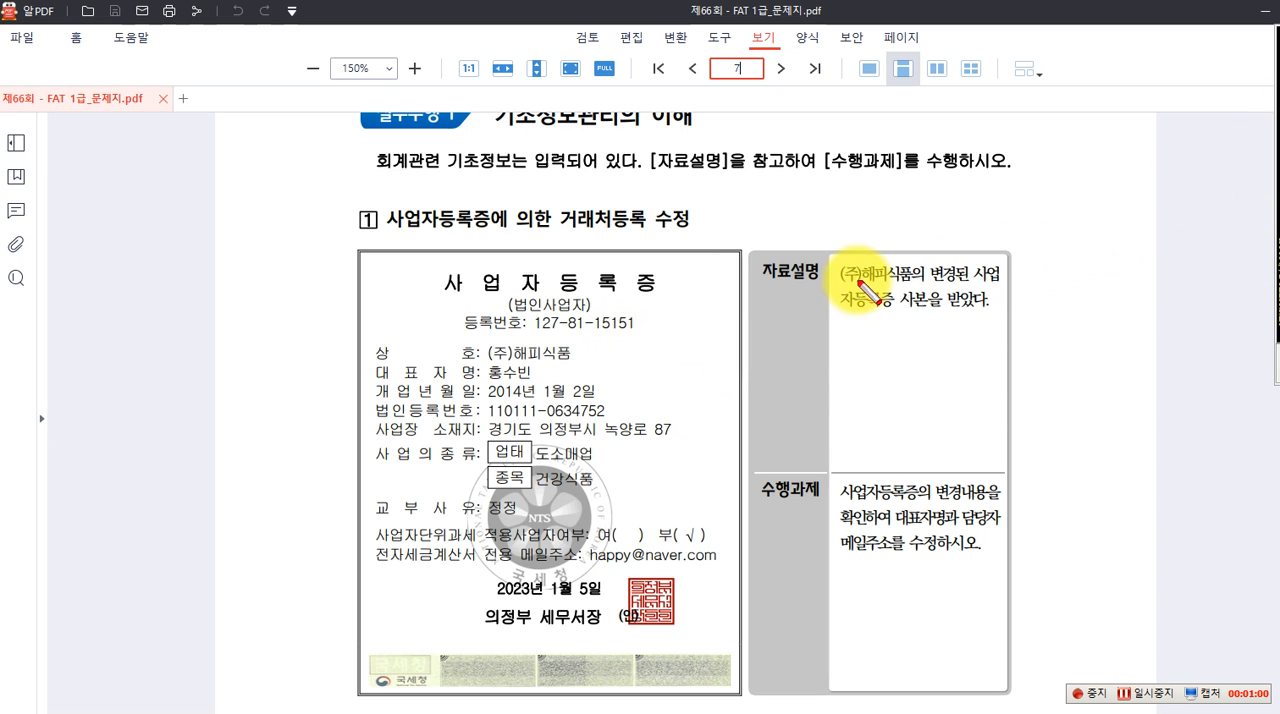
drag(839, 262, 906, 285)
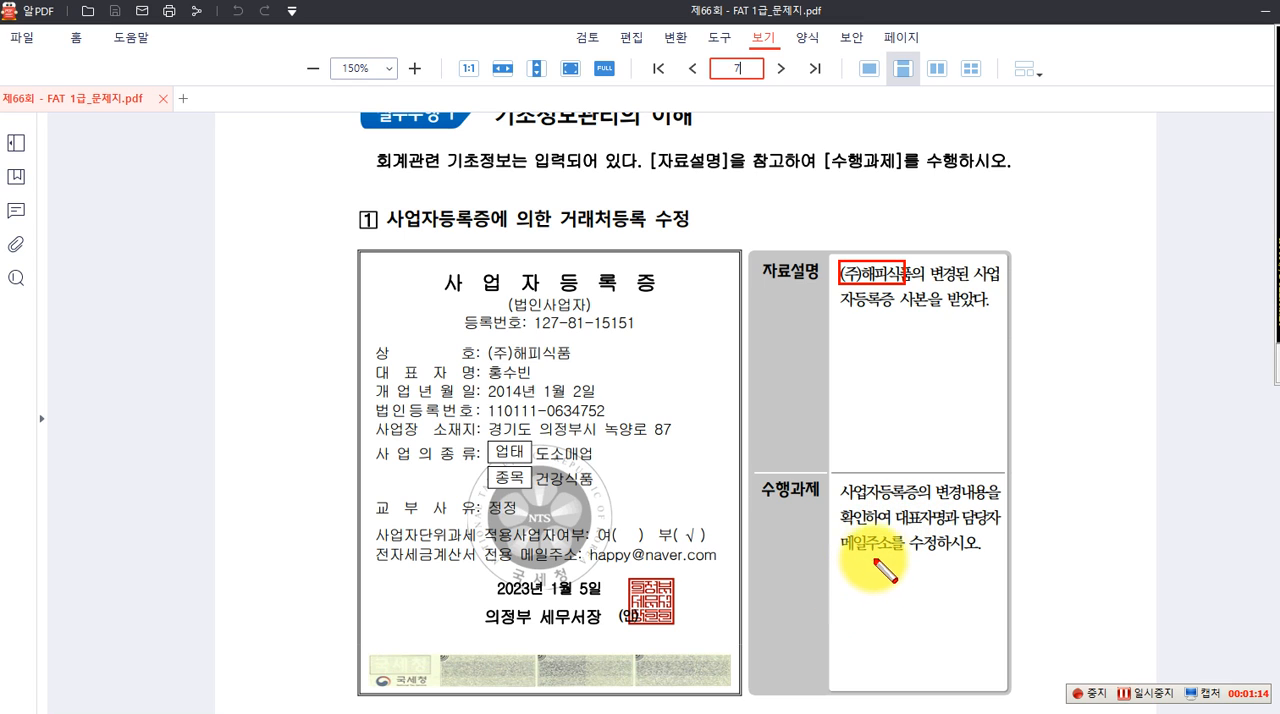
drag(751, 475, 824, 502)
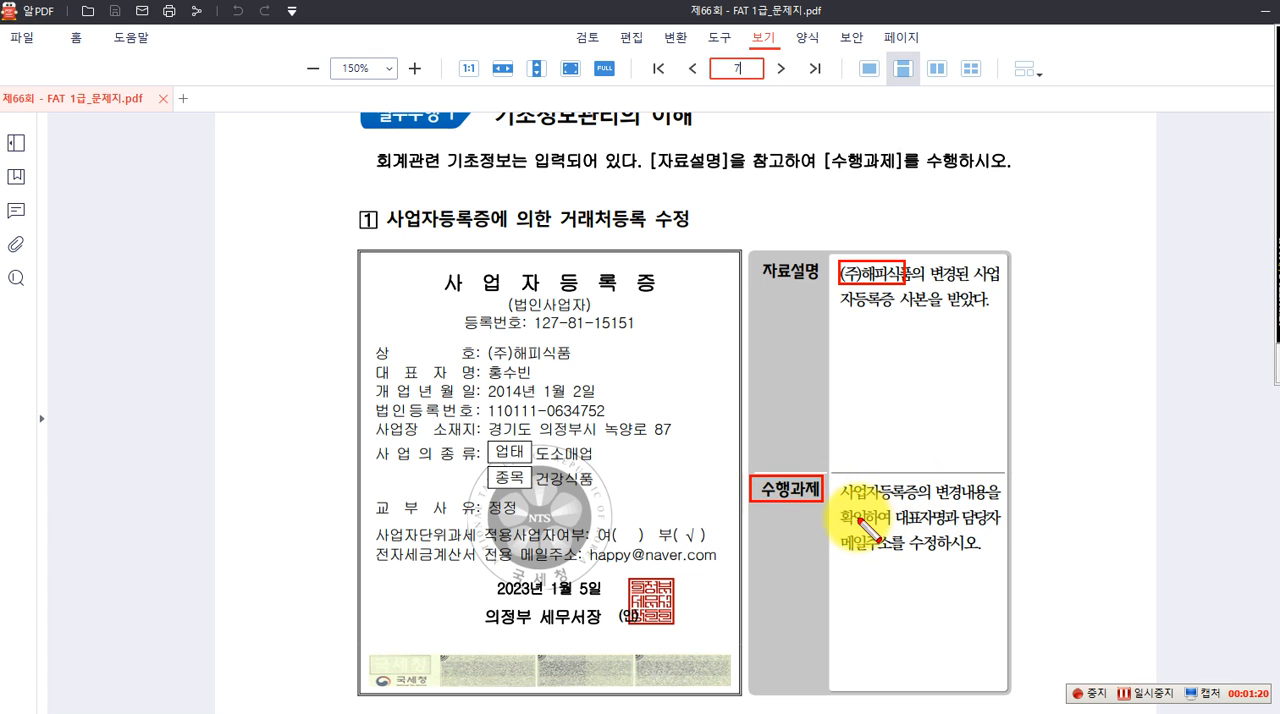
mouse_move(866, 509)
mouse_down()
mouse_move(897, 528)
mouse_move(1012, 530)
mouse_up()
drag(840, 532, 891, 557)
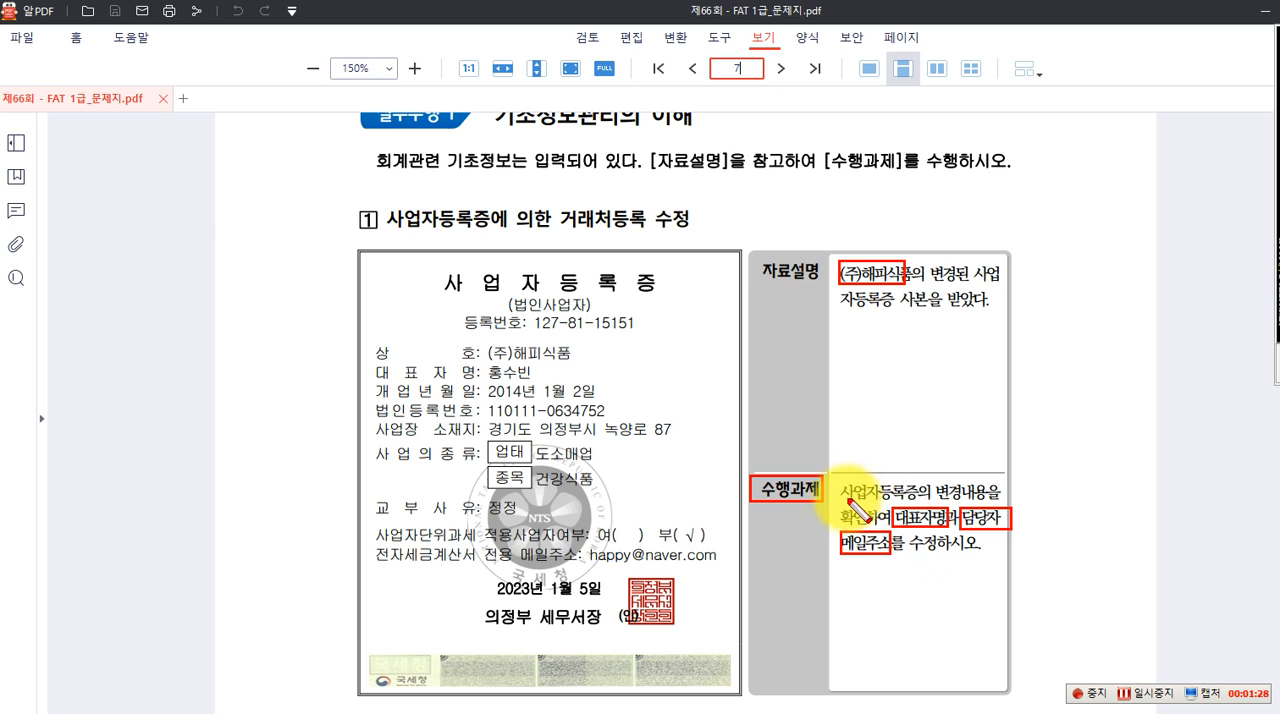
key(Escape)
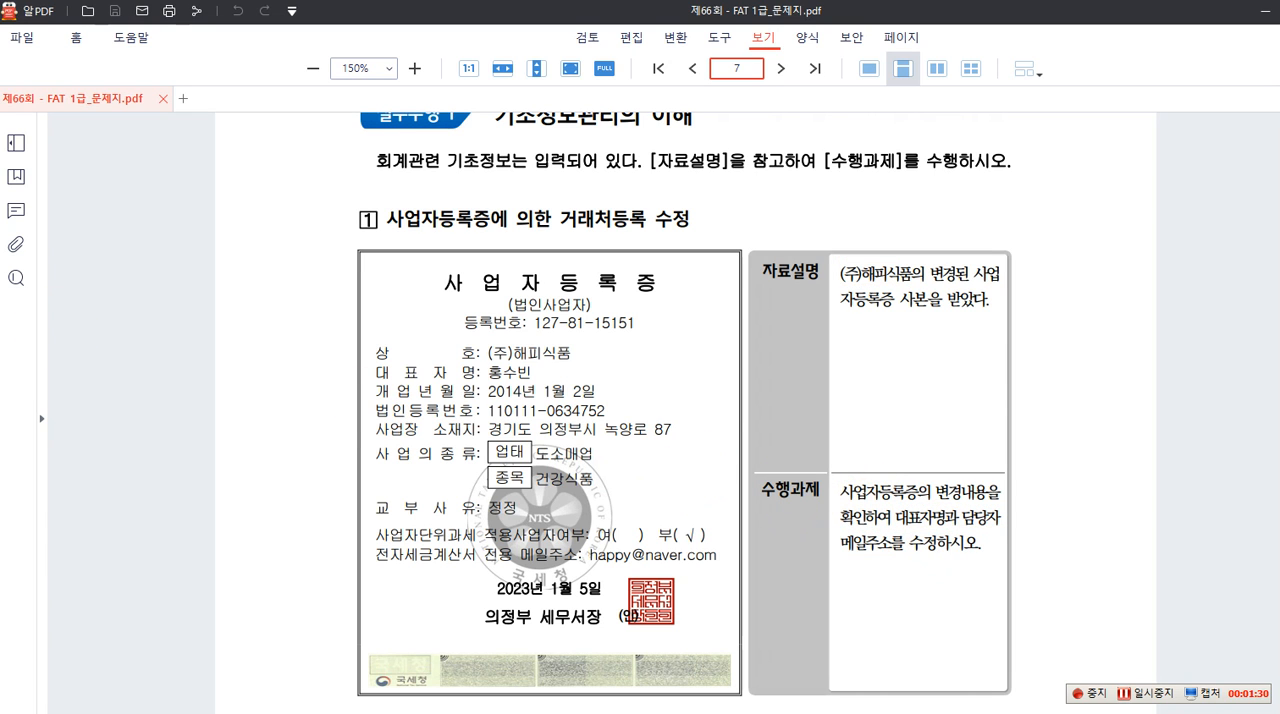
Bring up the folder with the exam files and launch the FAT1 installer
drag(0, 300, 630, 178)
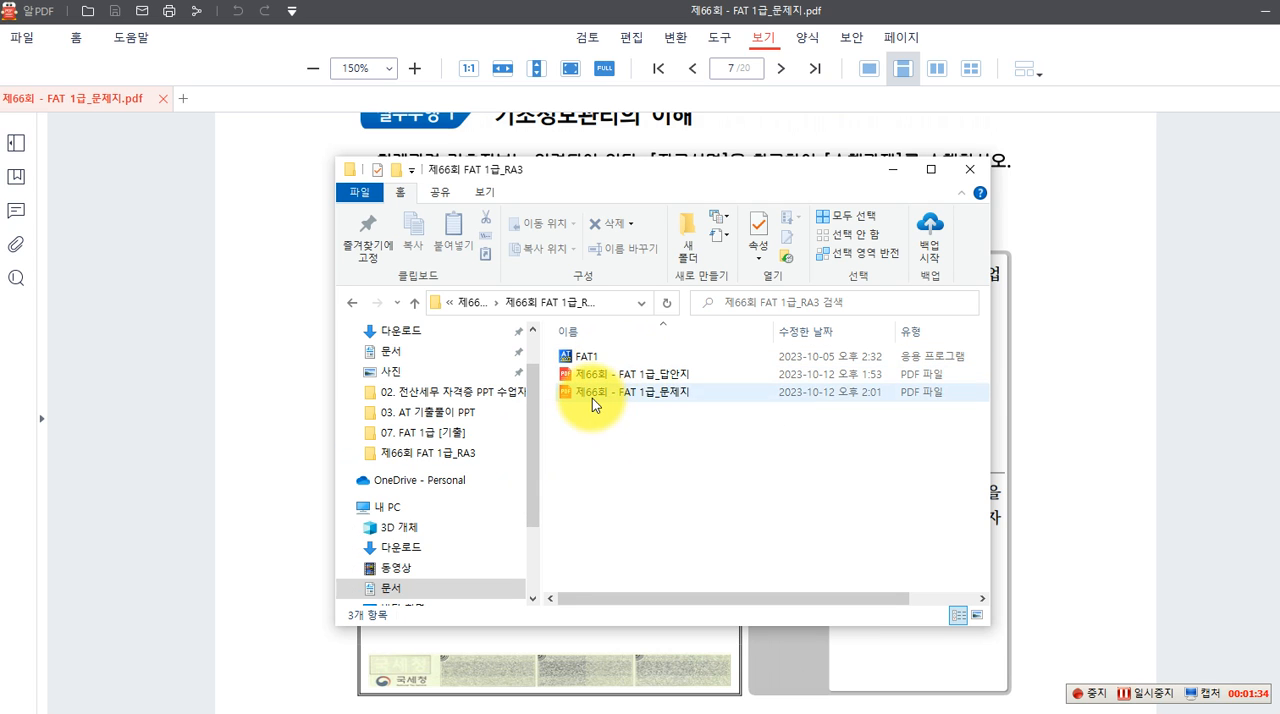
click(612, 357)
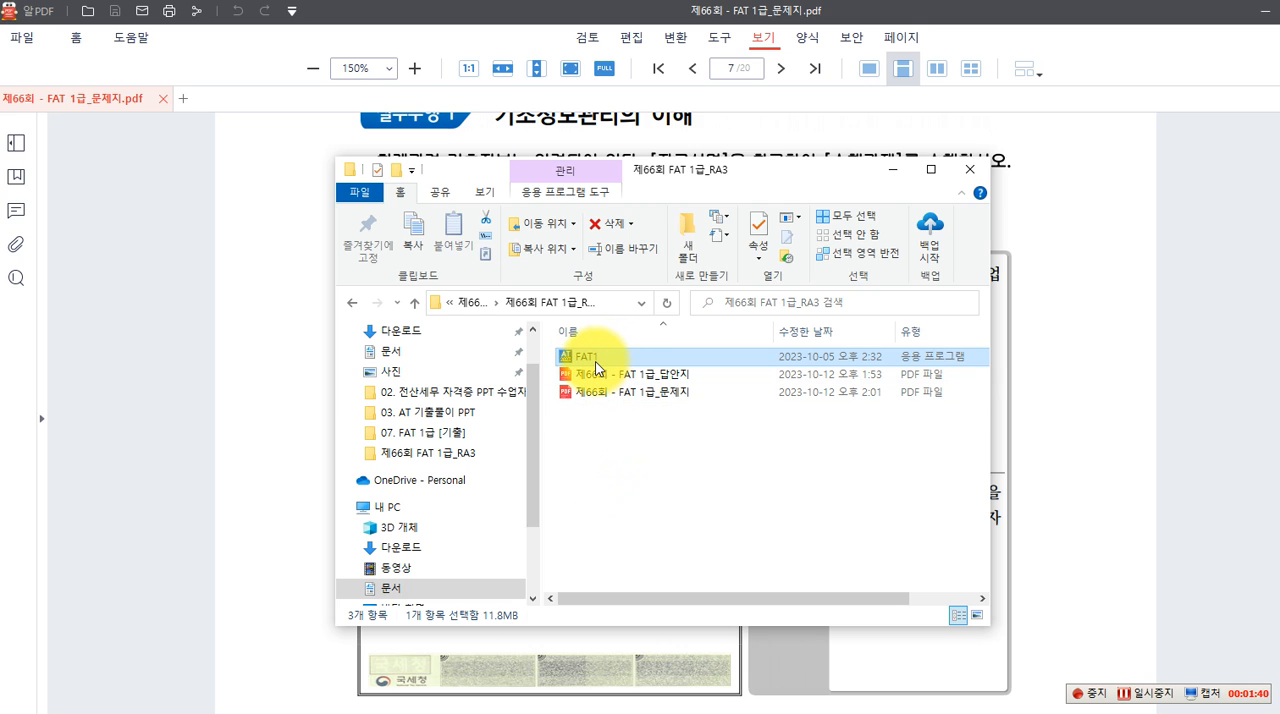
click(617, 360)
click(568, 358)
double_click(568, 360)
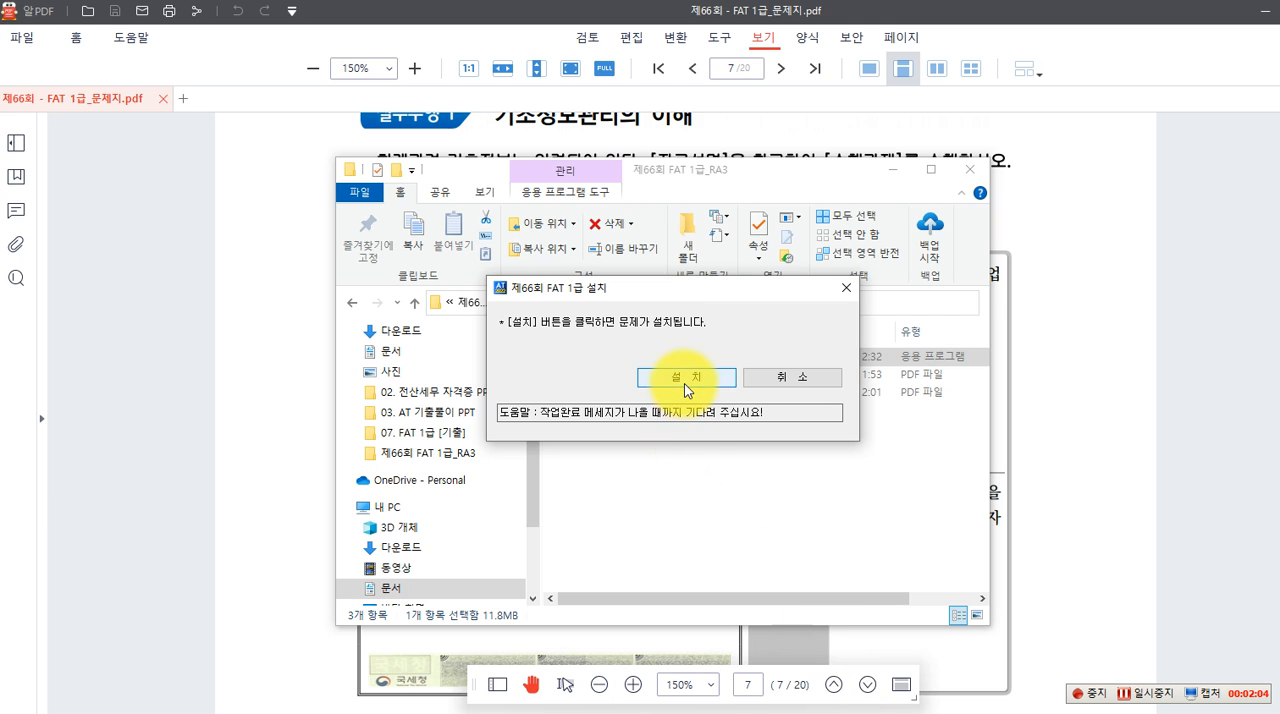
Install the 제66회 FAT 1급 exam data and acknowledge the examinee notice
click(684, 383)
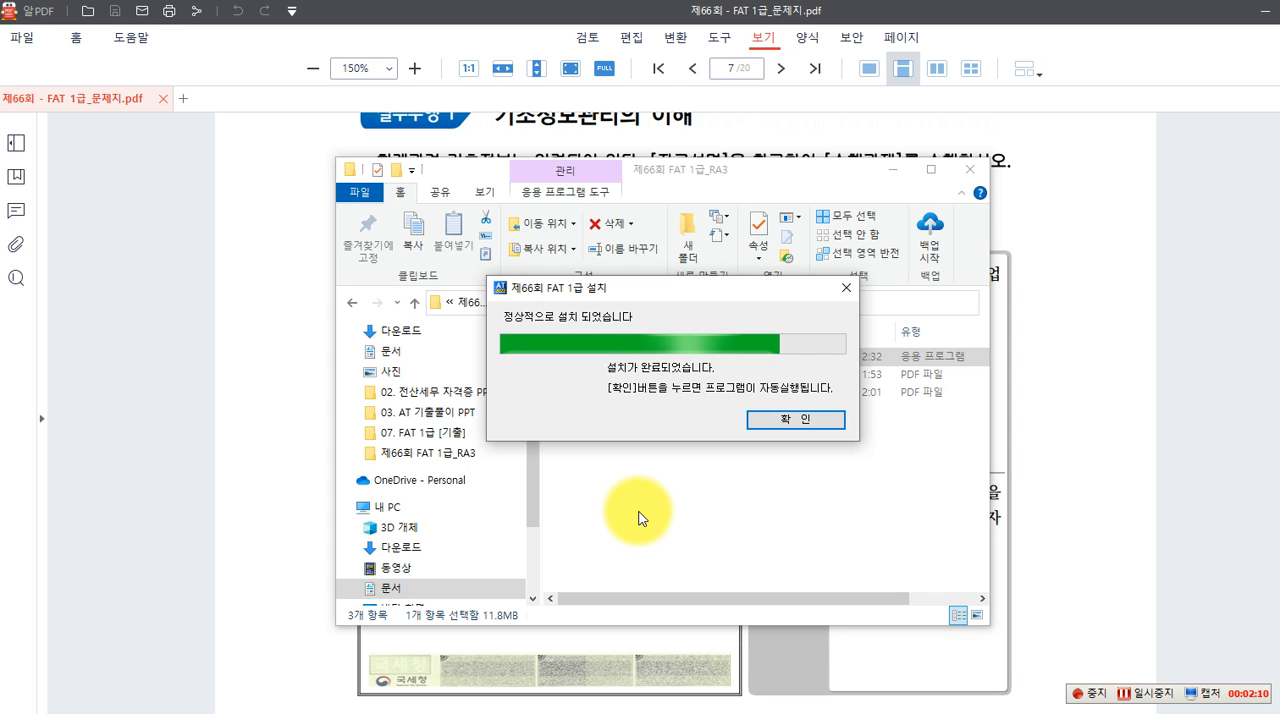
click(788, 421)
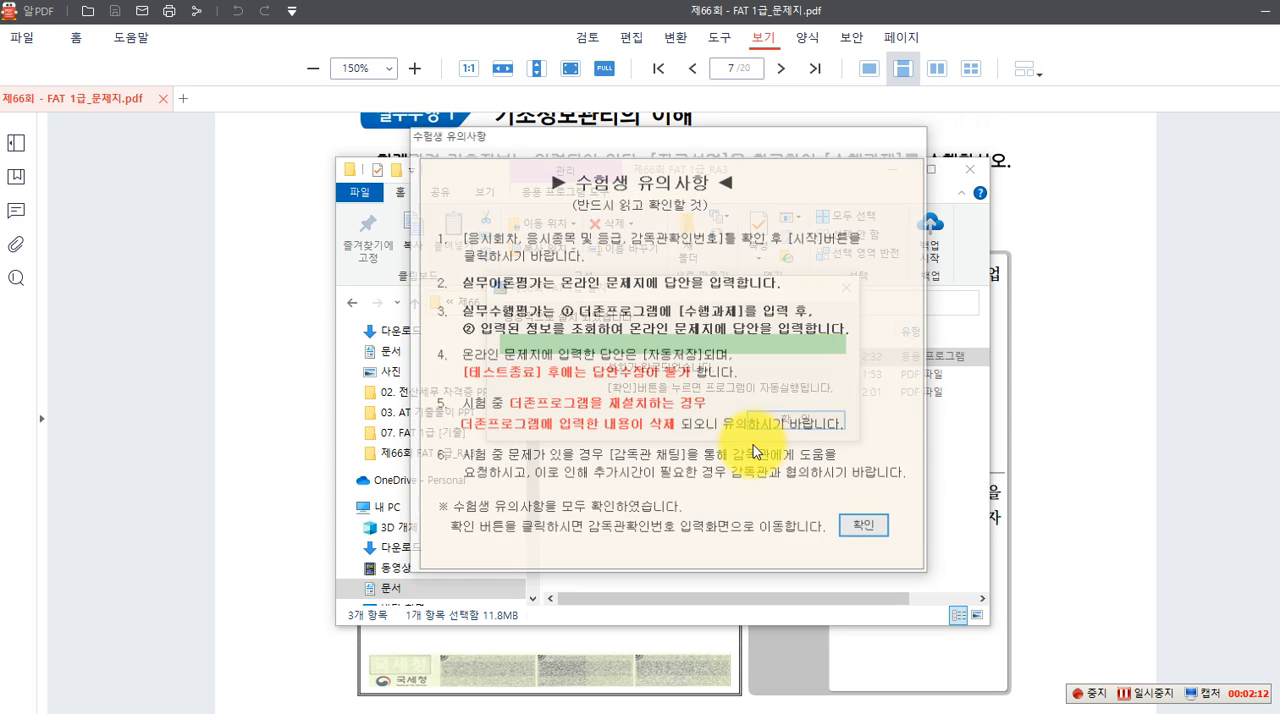
click(866, 527)
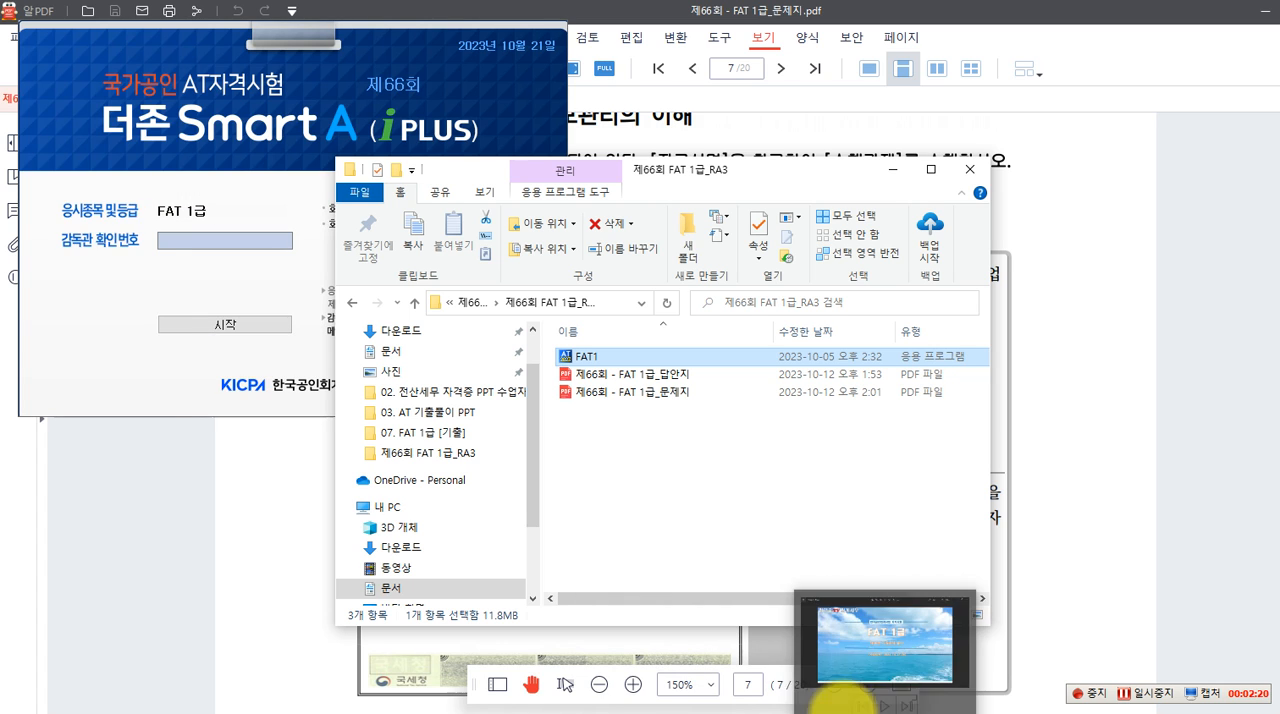
Enter the supervisor confirmation number (감독관 확인번호) in the exam login window and start the FAT 1급 exam
click(184, 400)
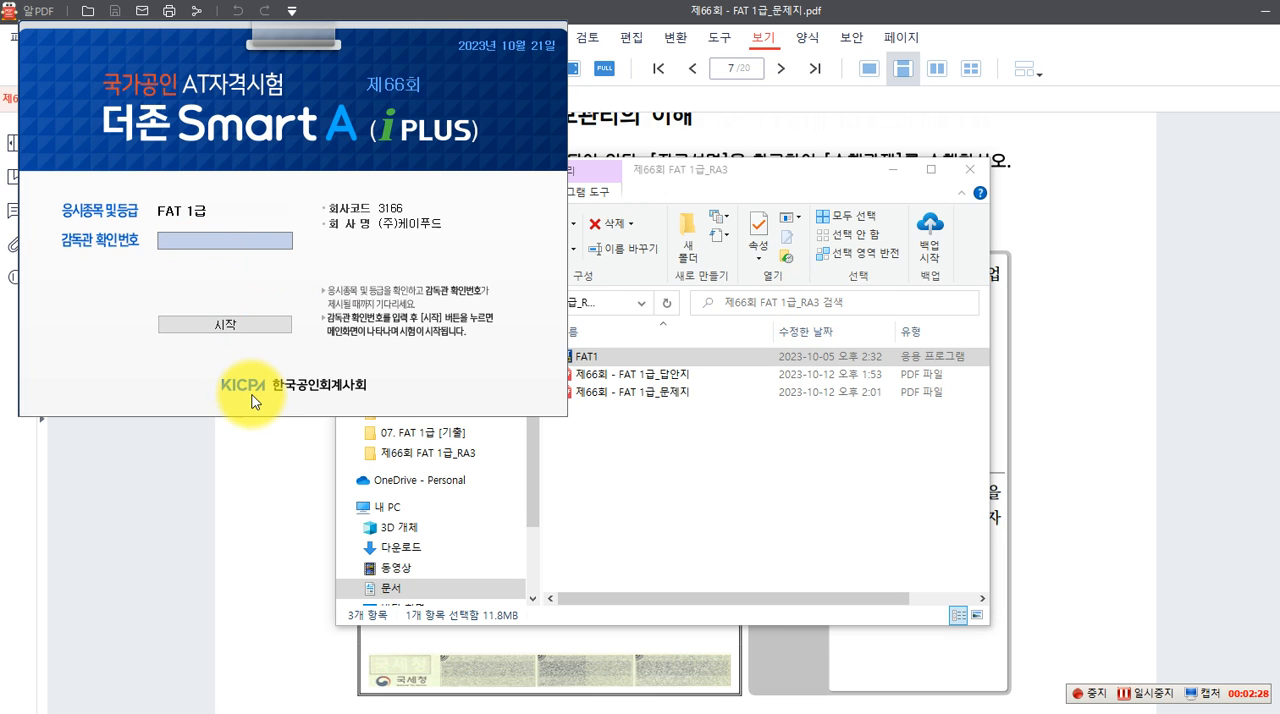
text(ra3)
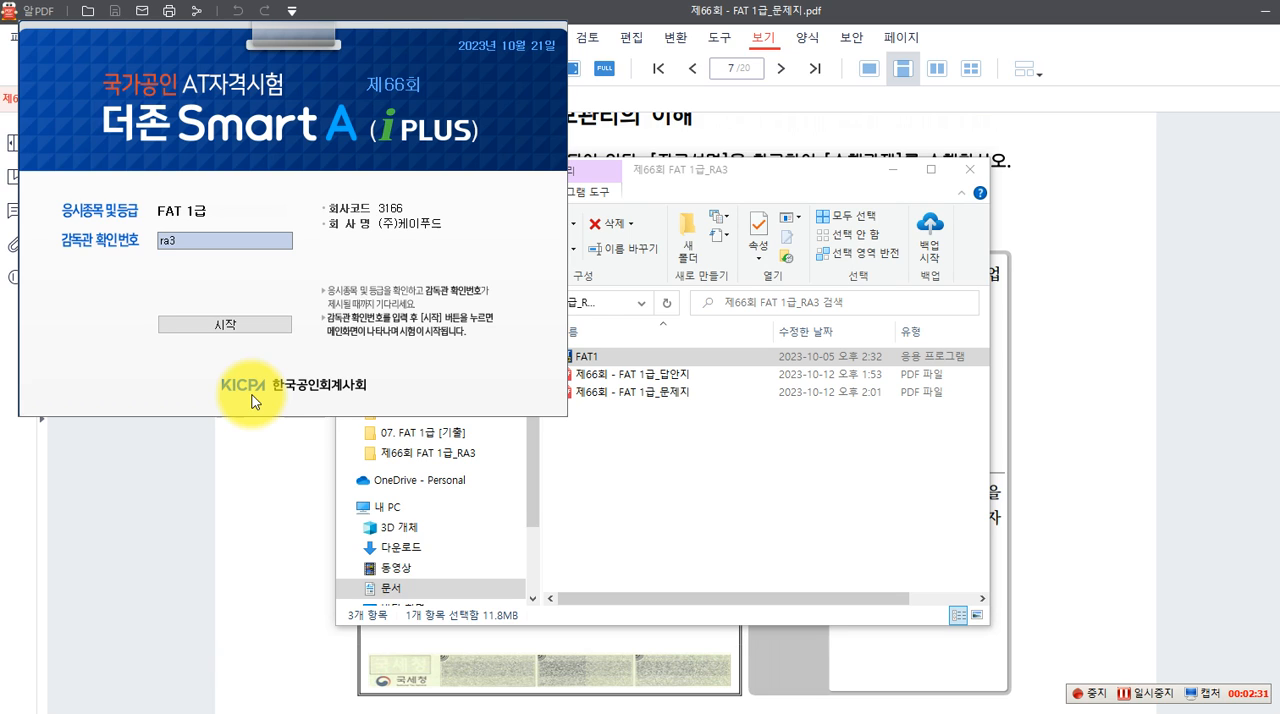
click(214, 323)
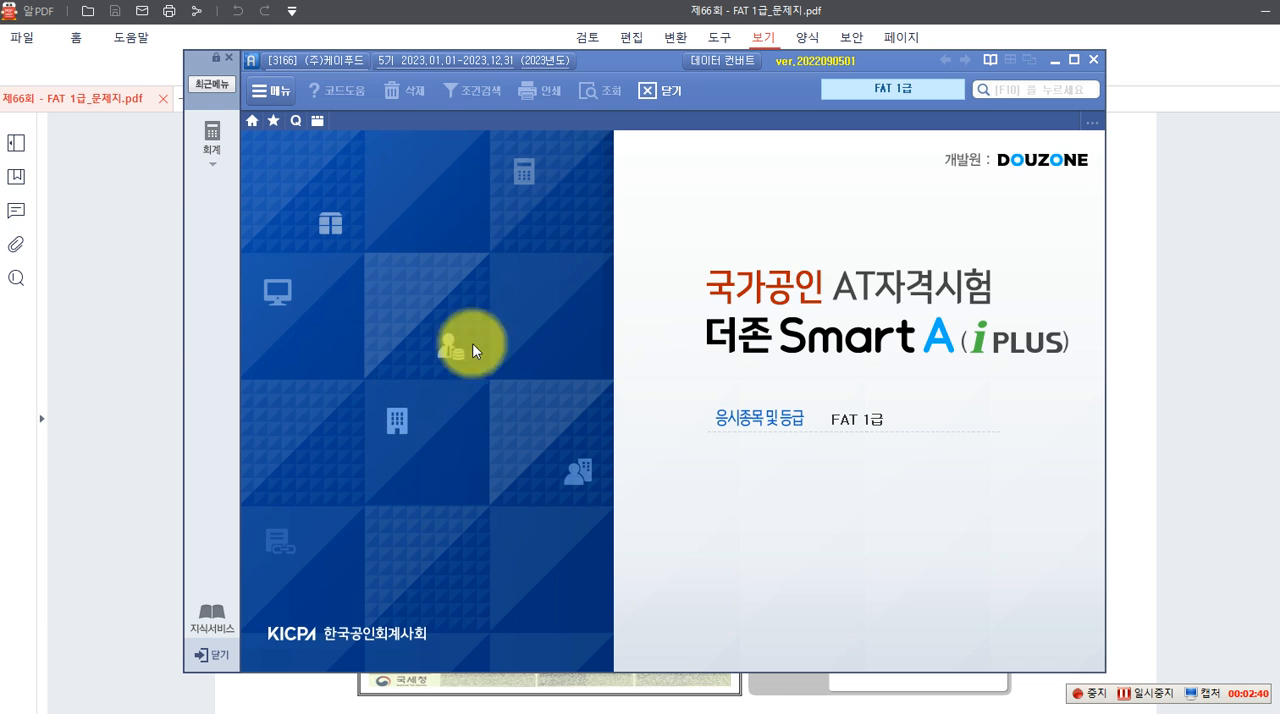
Open 거래처등록 in the accounting module and find the customer containing 해피 in the general customer list
click(214, 145)
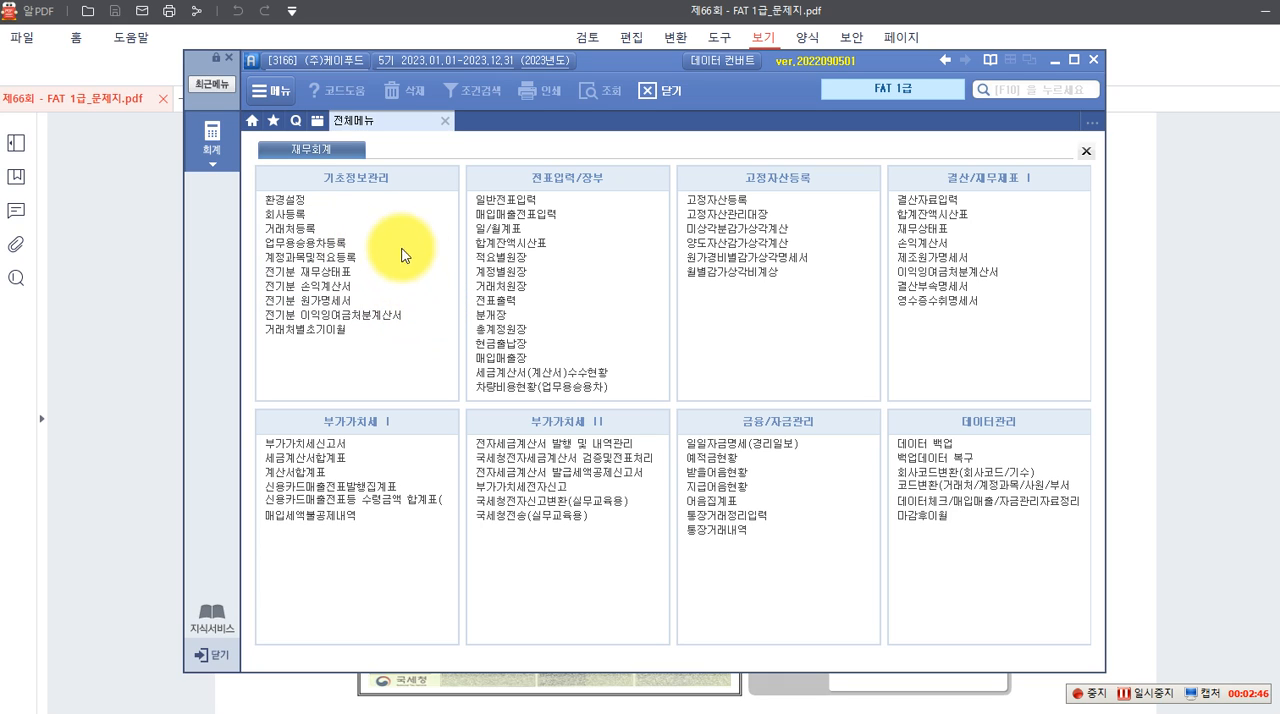
click(315, 232)
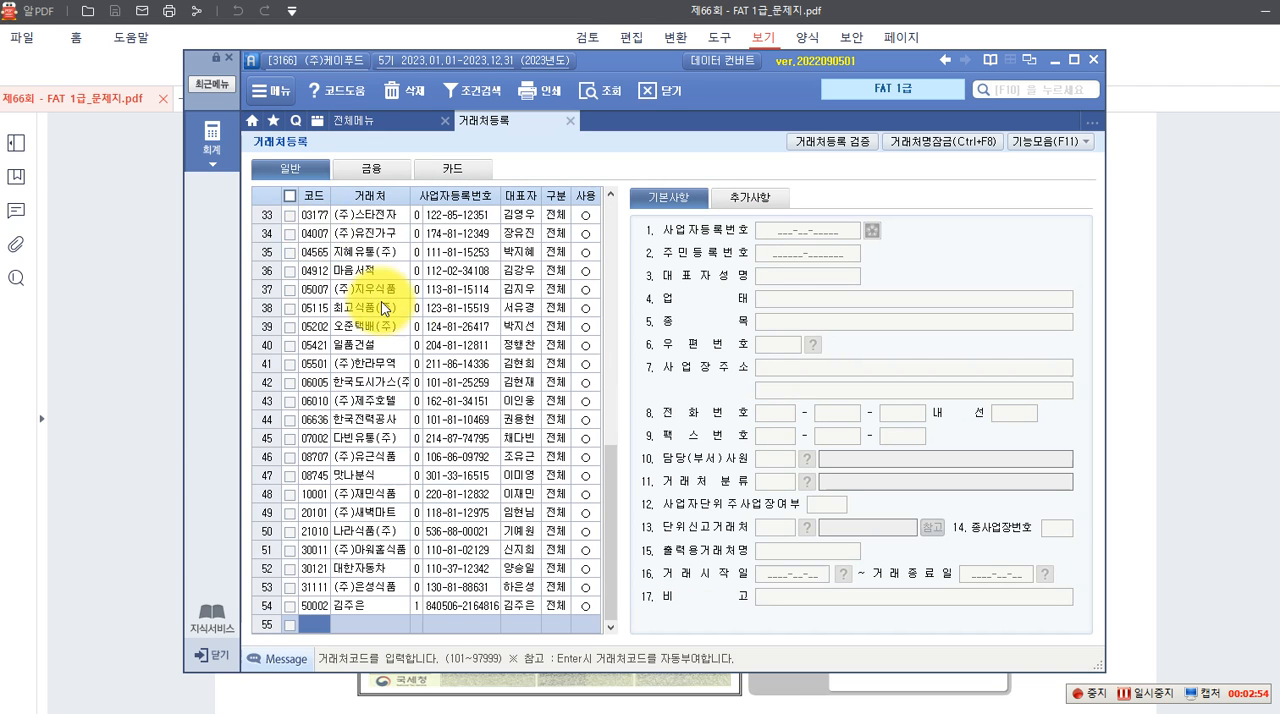
scroll(382, 303, up, 10)
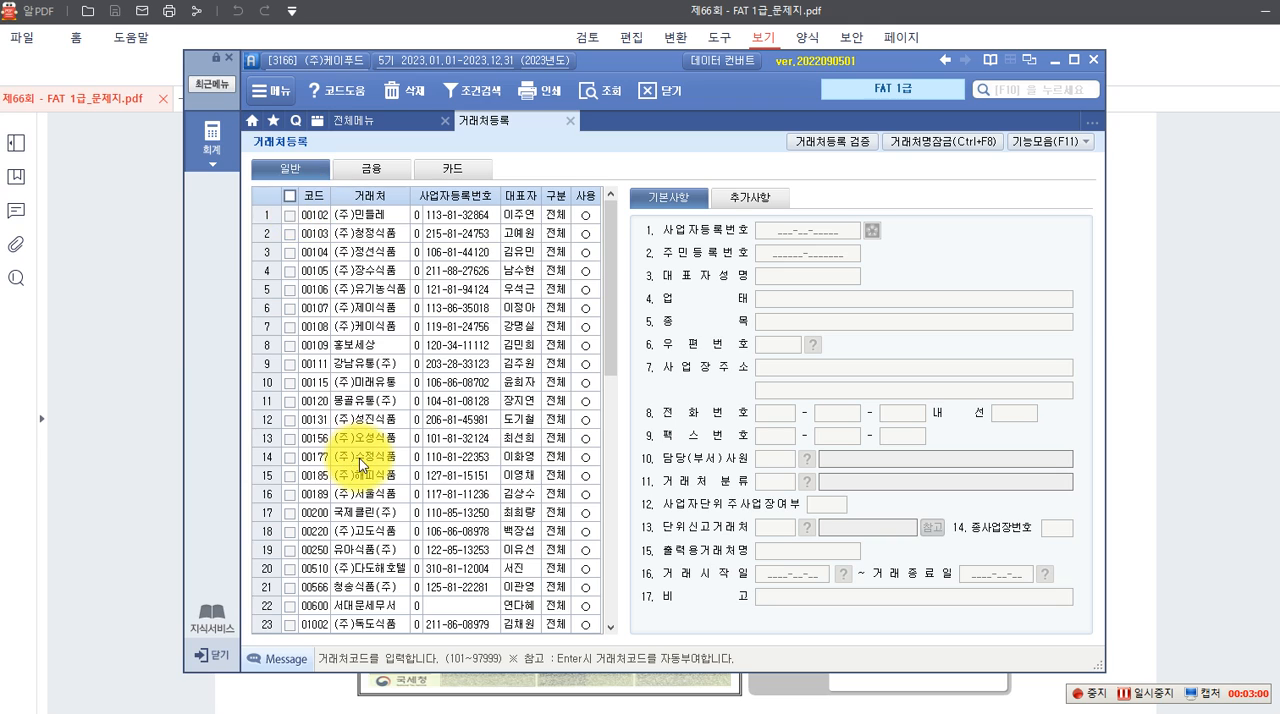
right_click(305, 199)
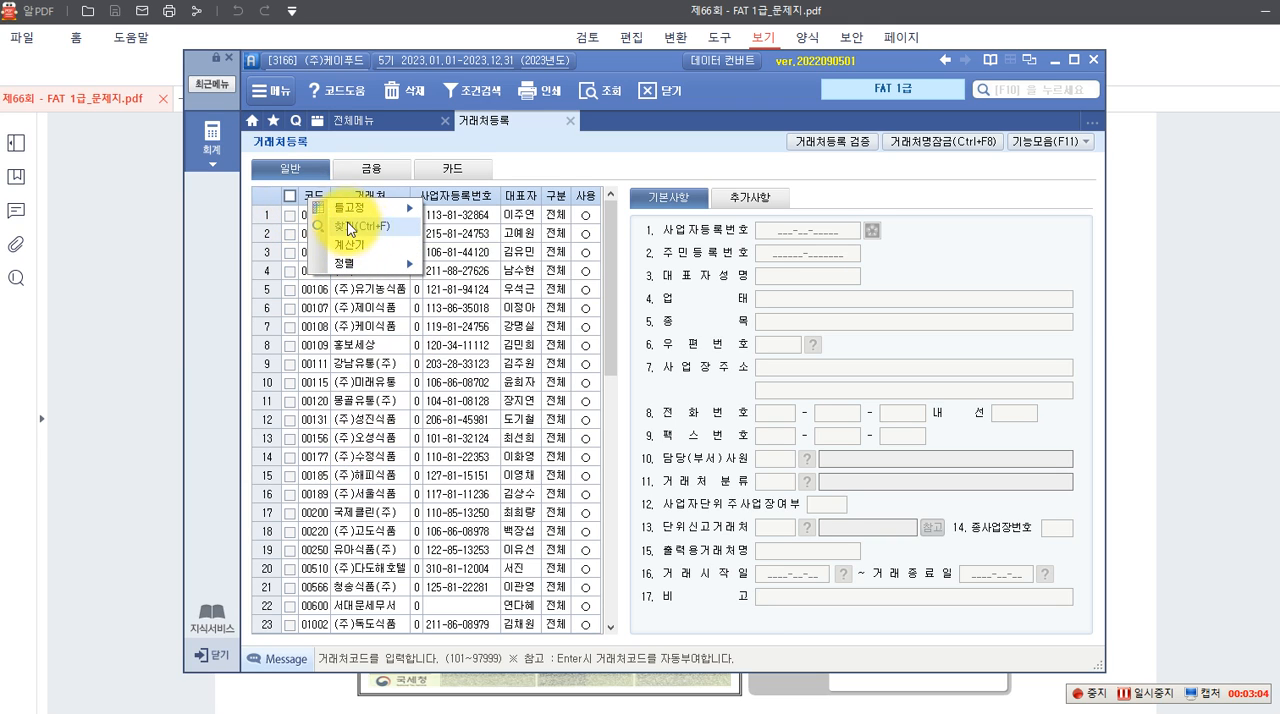
click(271, 197)
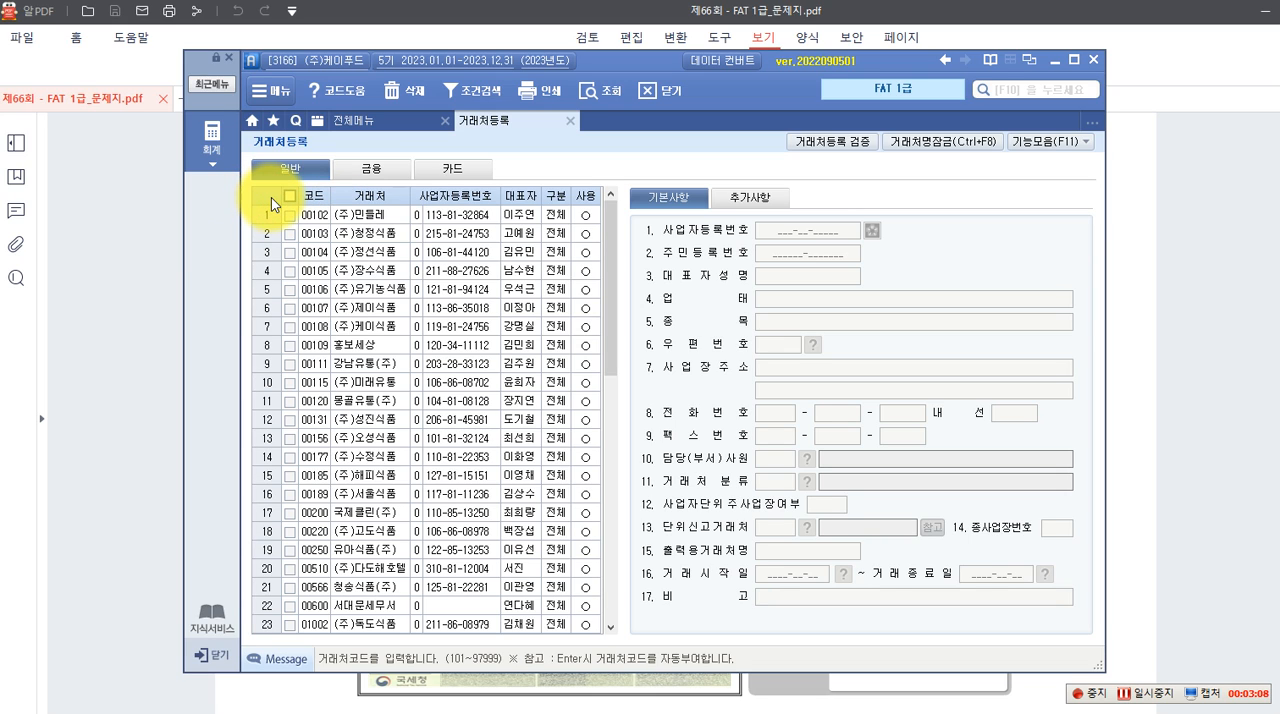
right_click(271, 197)
click(328, 230)
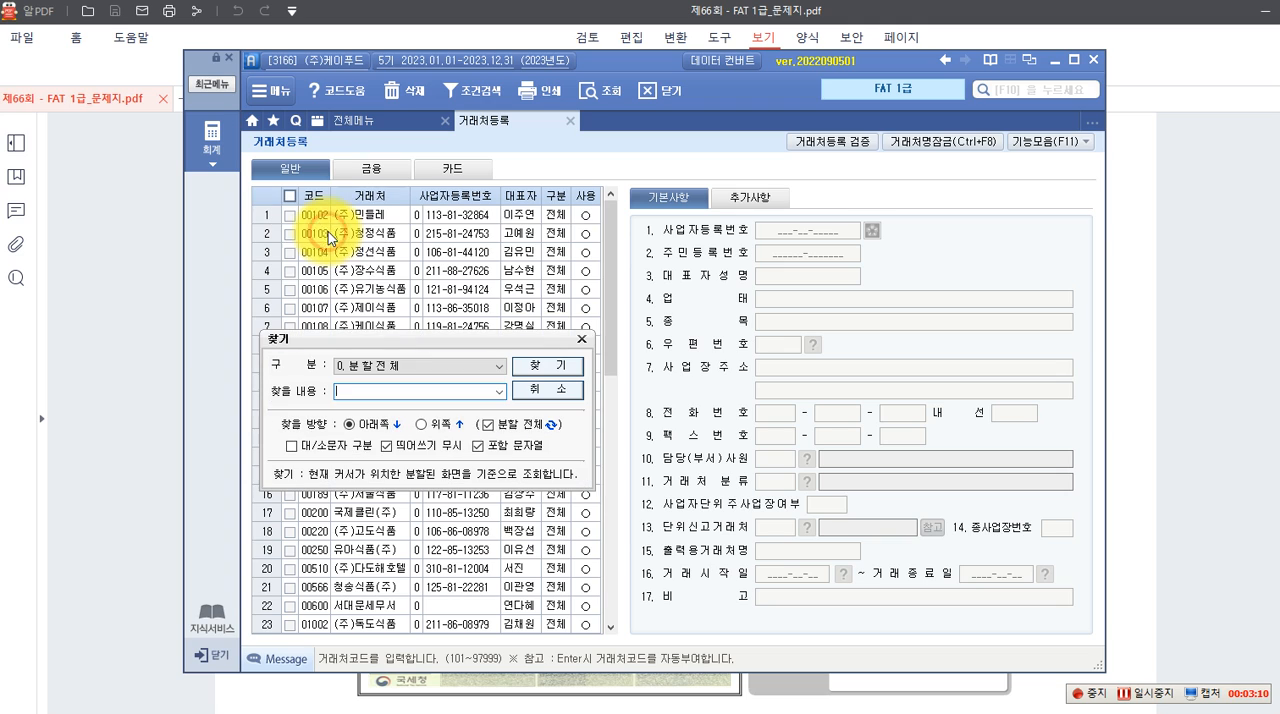
text(해피)
key(Return)
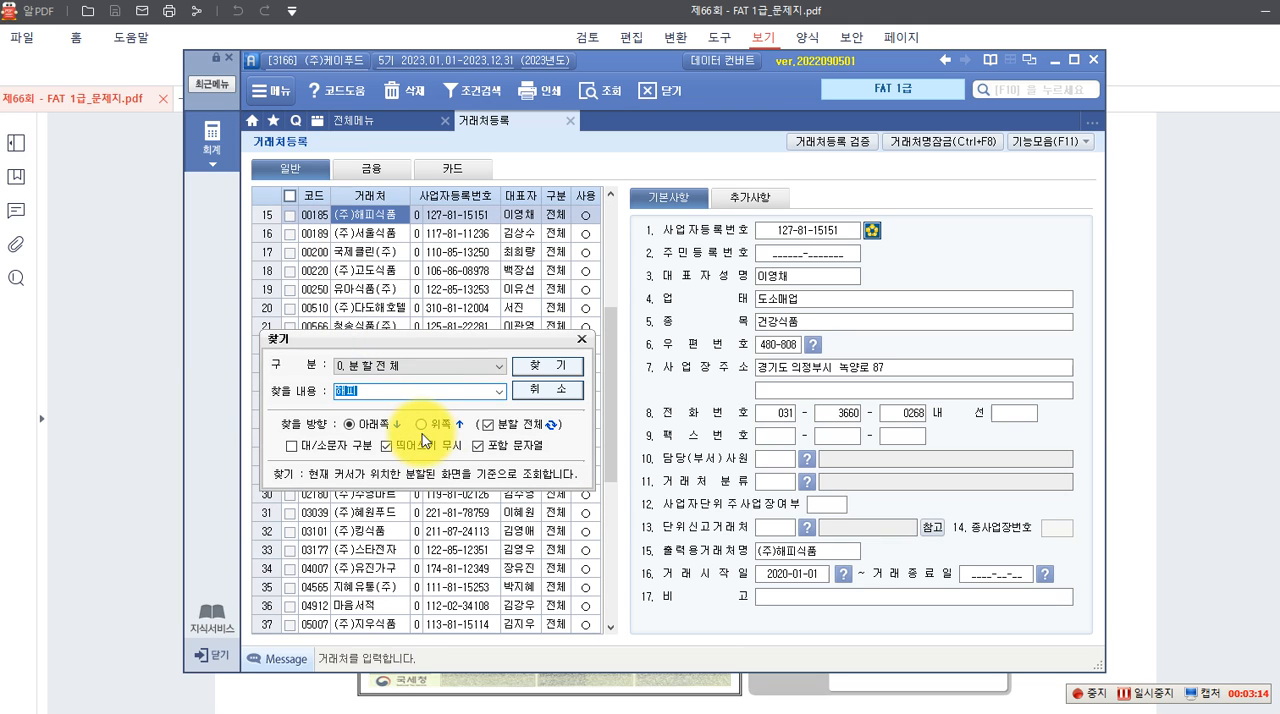
click(523, 395)
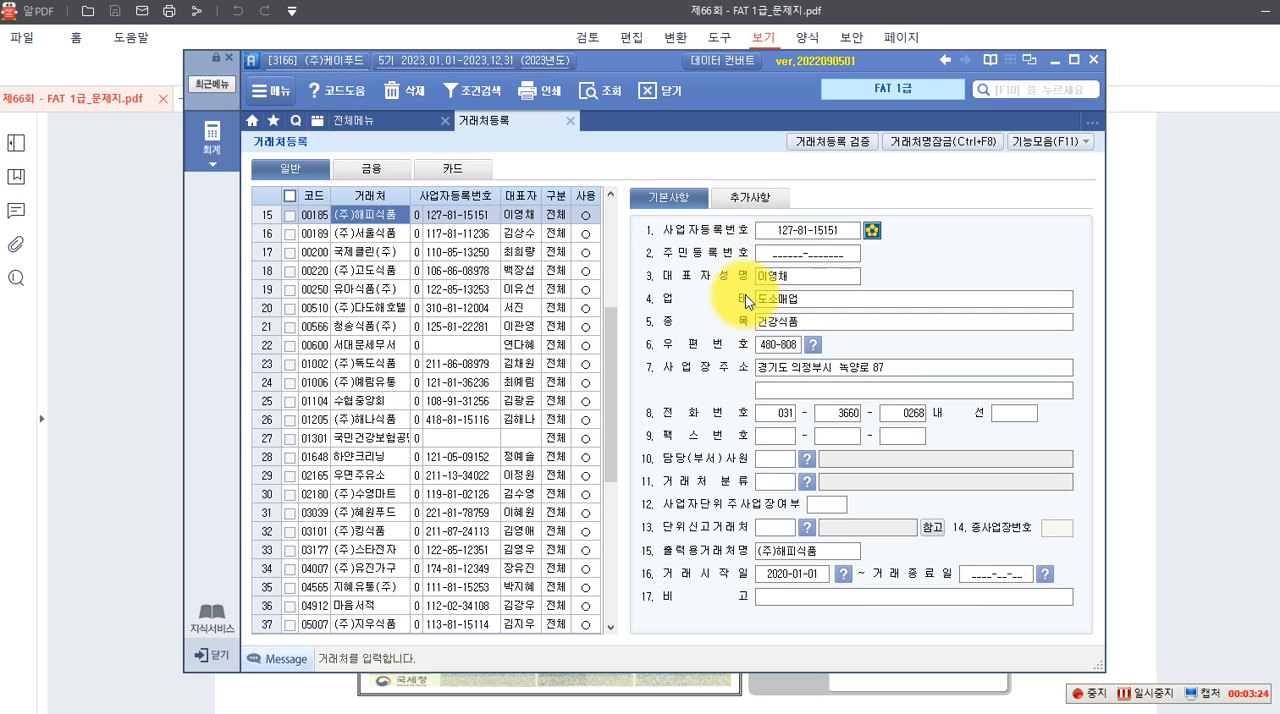
Replace (주)해피식품's 대표자성명 with the representative's name from the business registration certificate
click(800, 278)
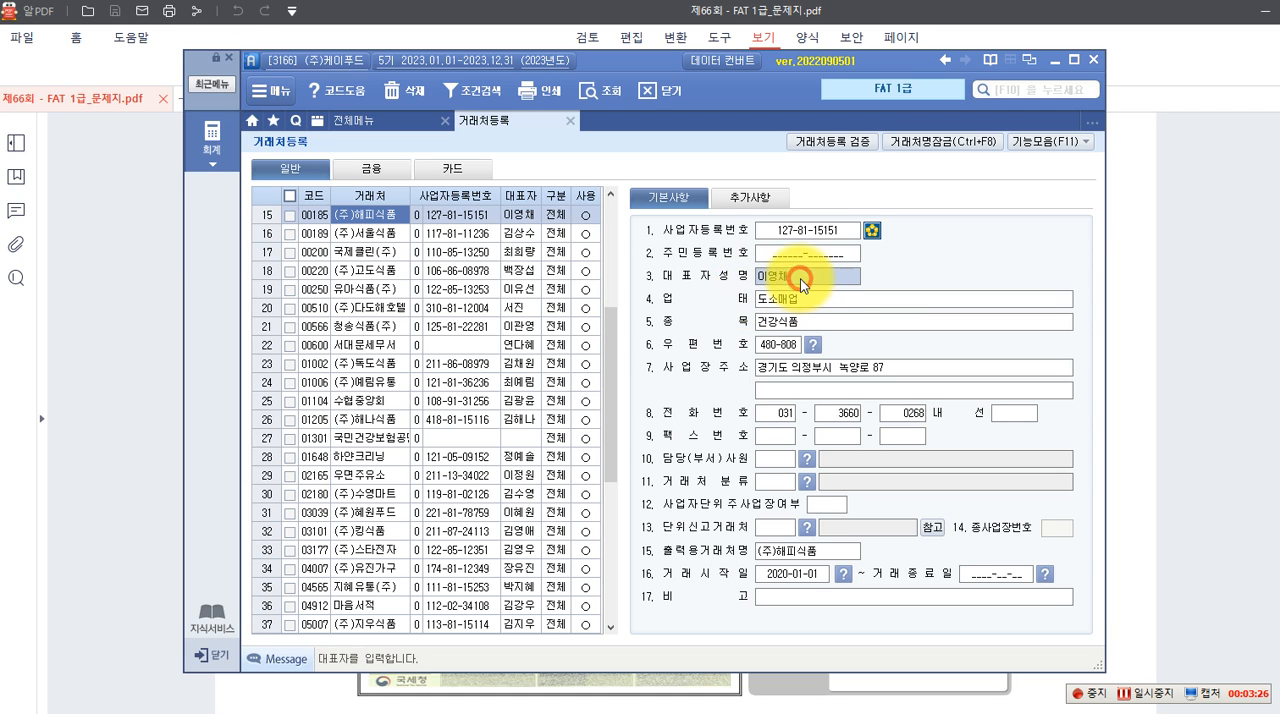
text(홍길)
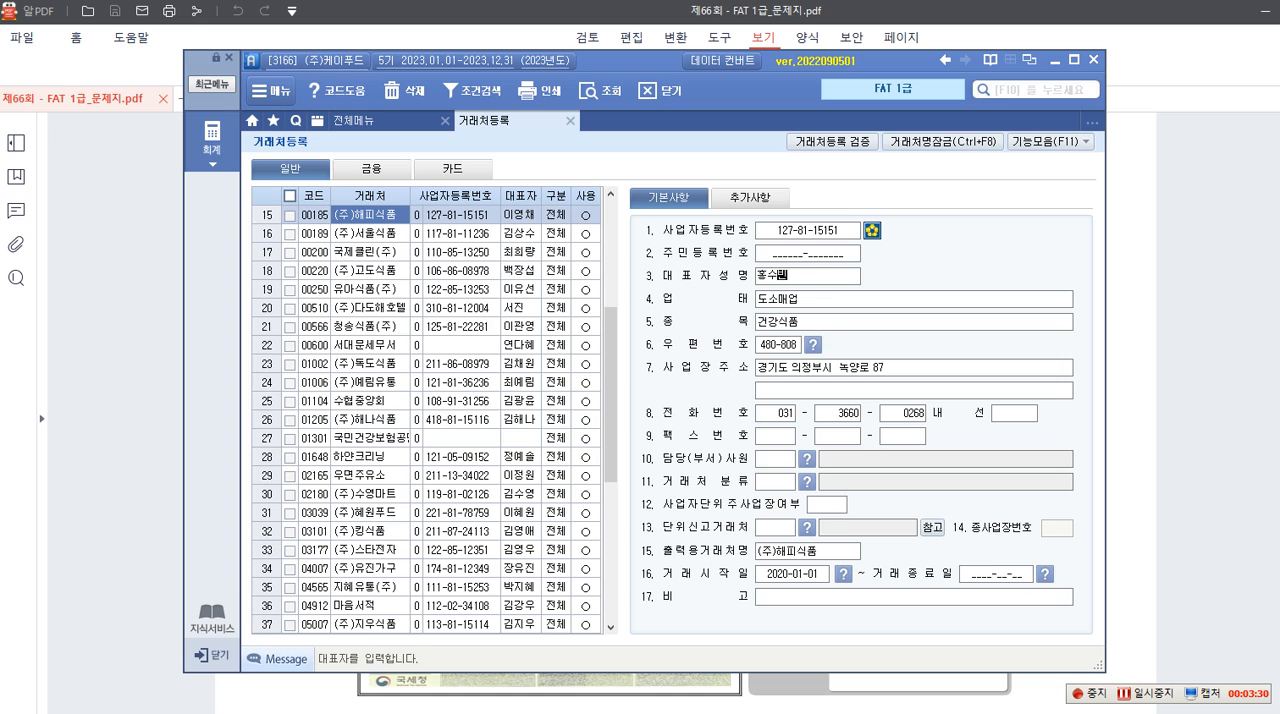
key(Return)
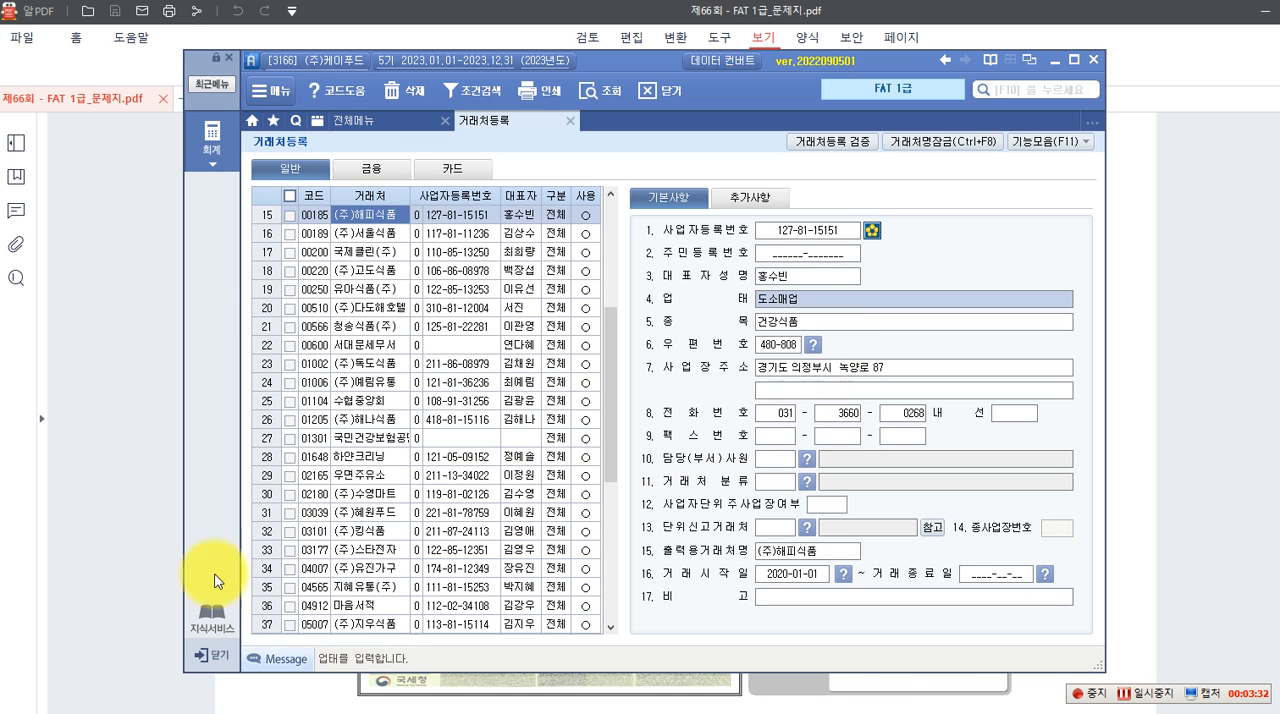
Replace (주)해피식품's 담당자메일주소 with the e-mail address from the business registration certificate, choosing its domain from the predefined list
click(750, 203)
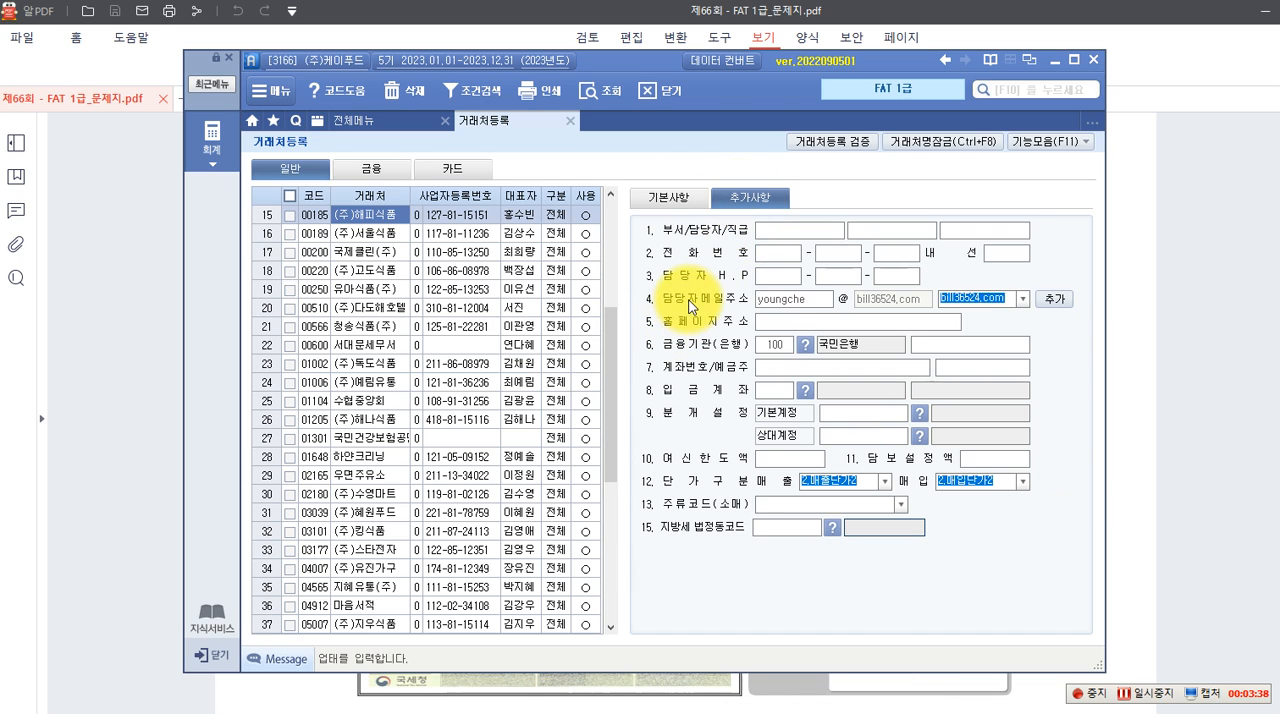
click(734, 300)
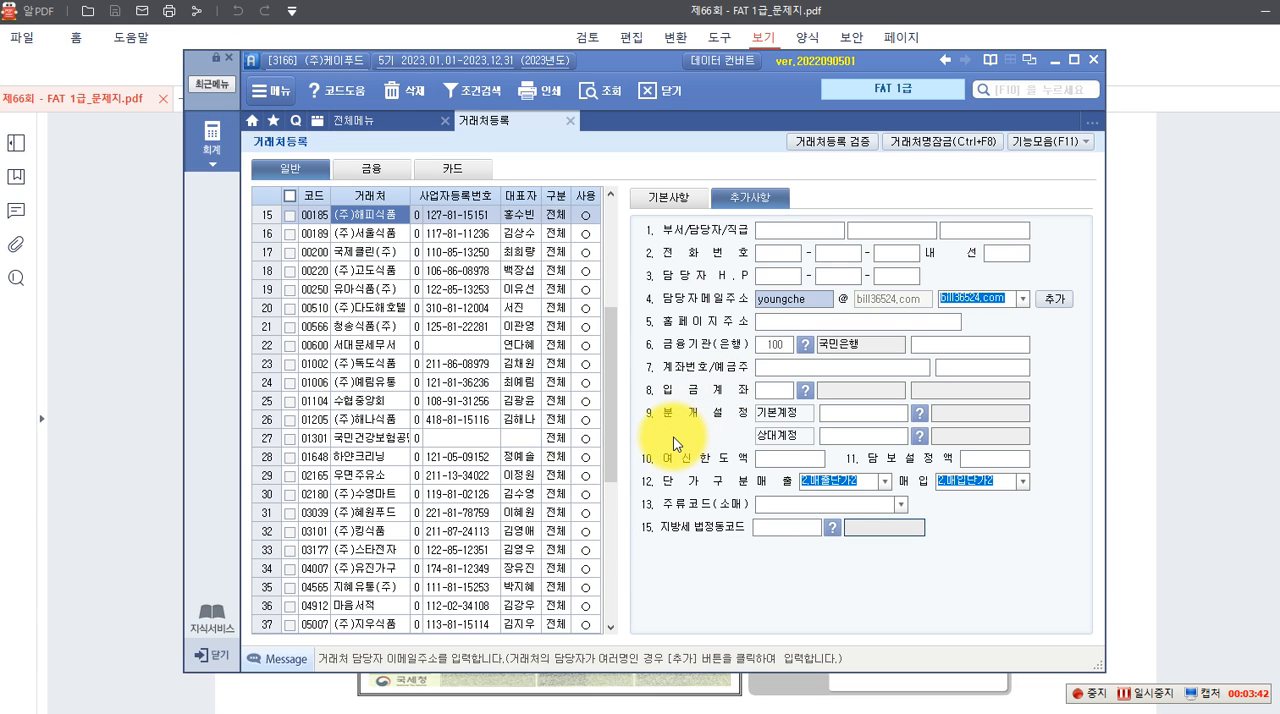
text(ㅗ)
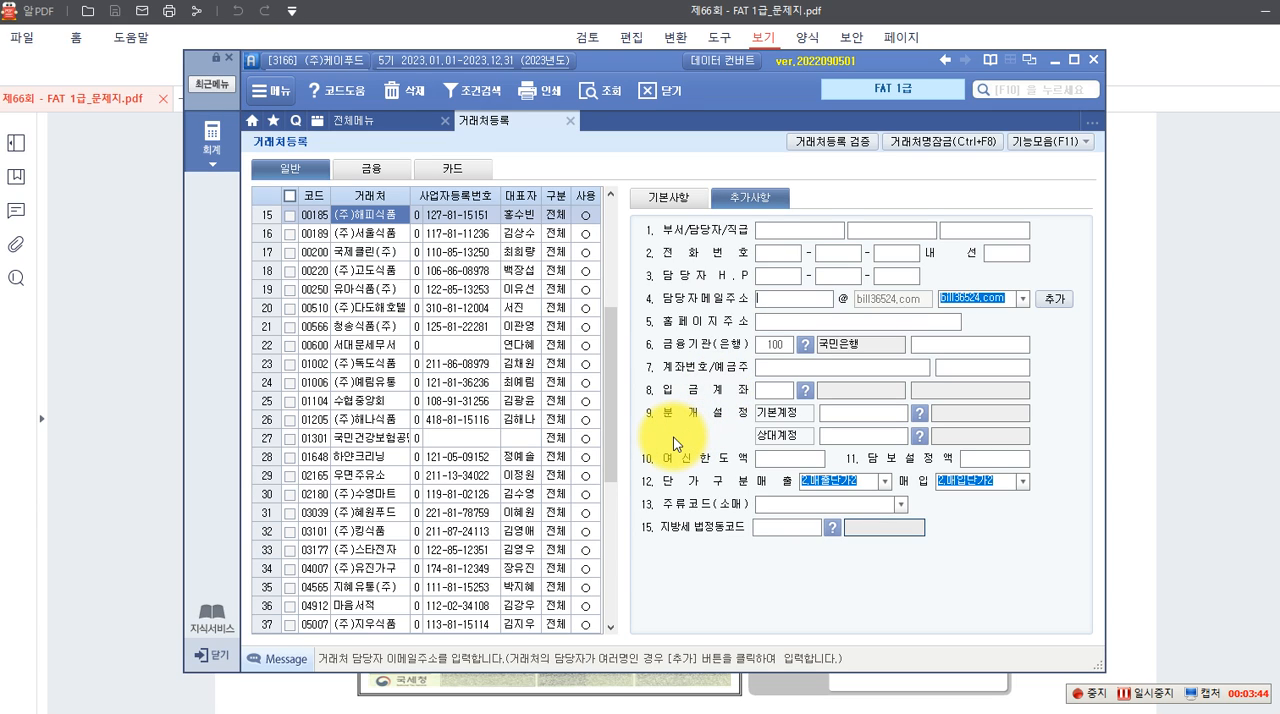
text(happy)
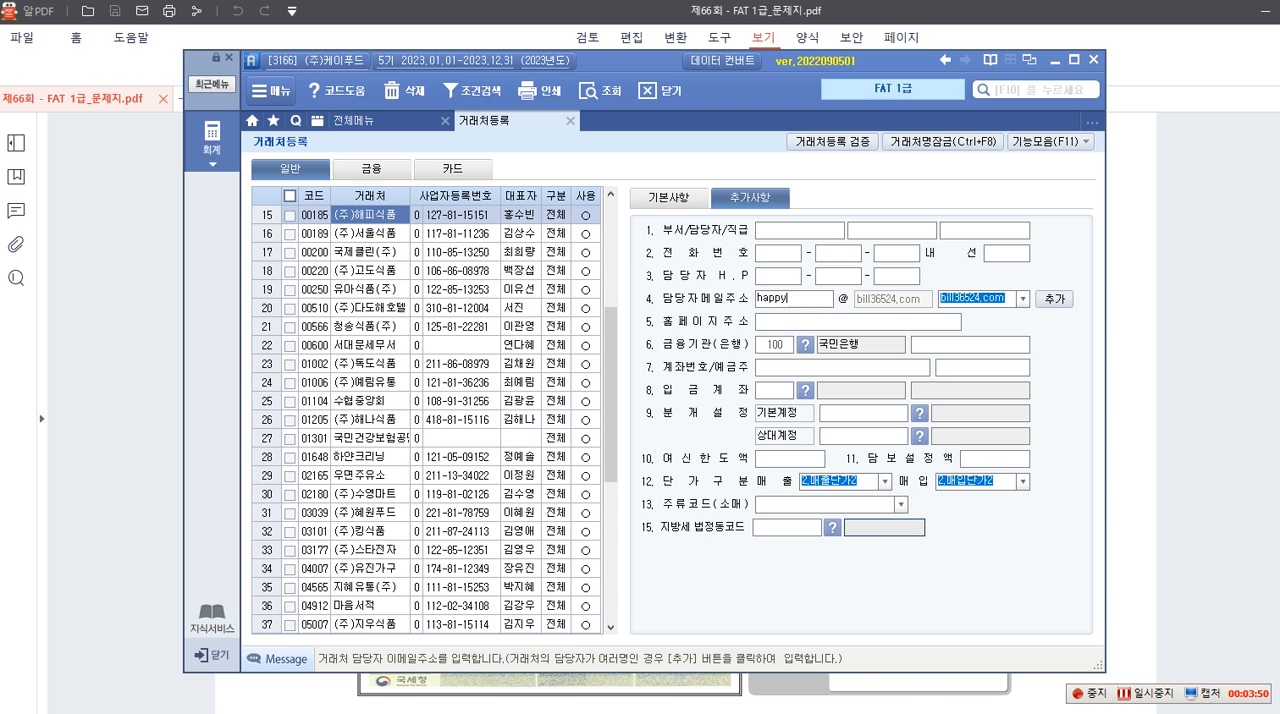
click(1023, 299)
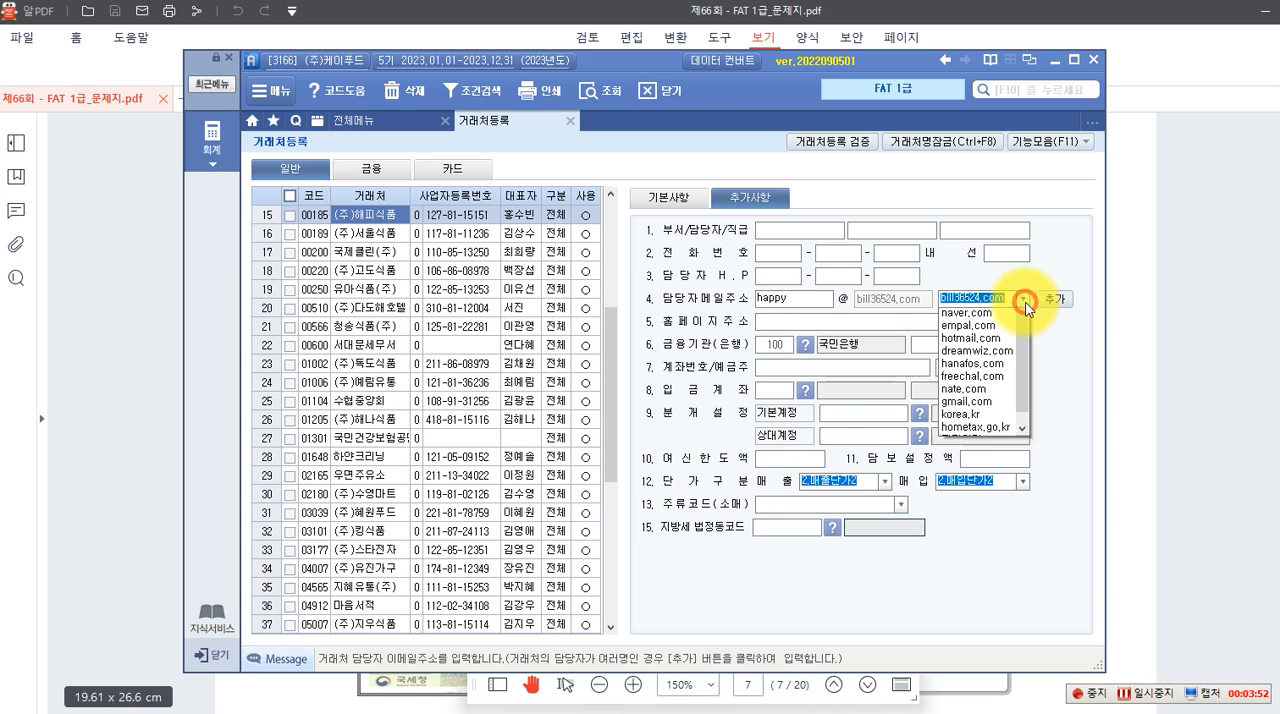
click(980, 354)
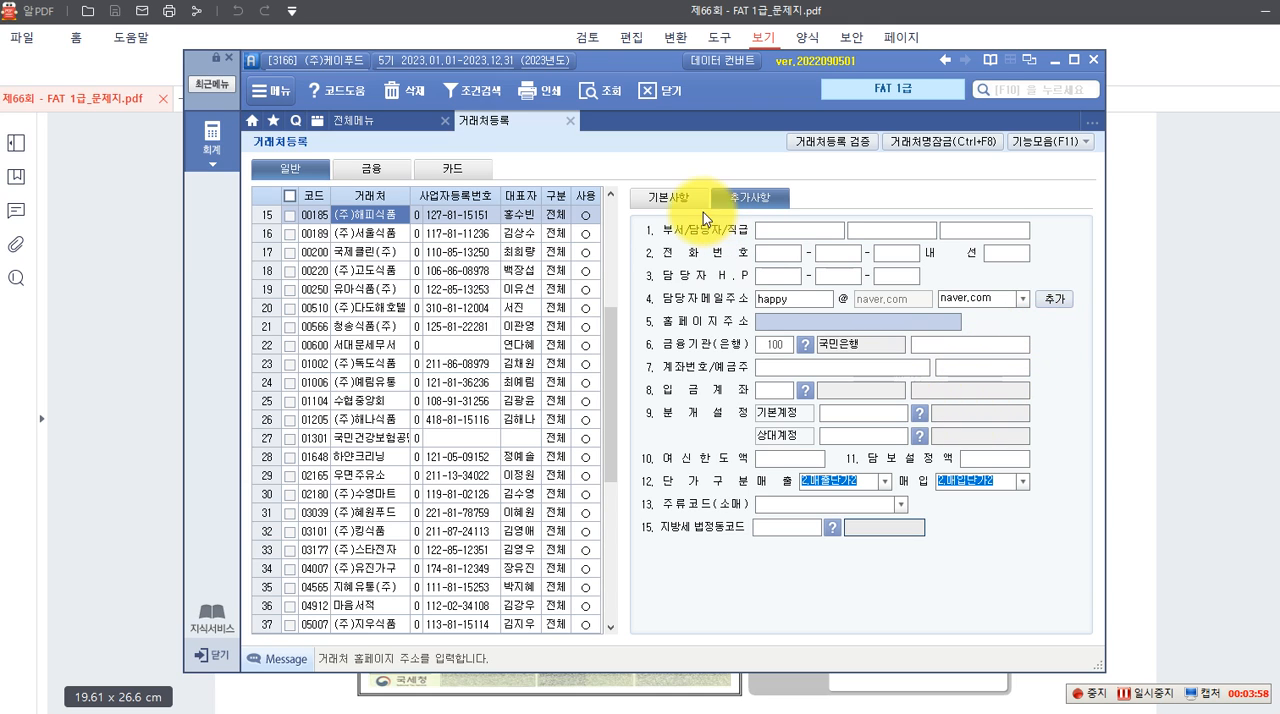
click(674, 205)
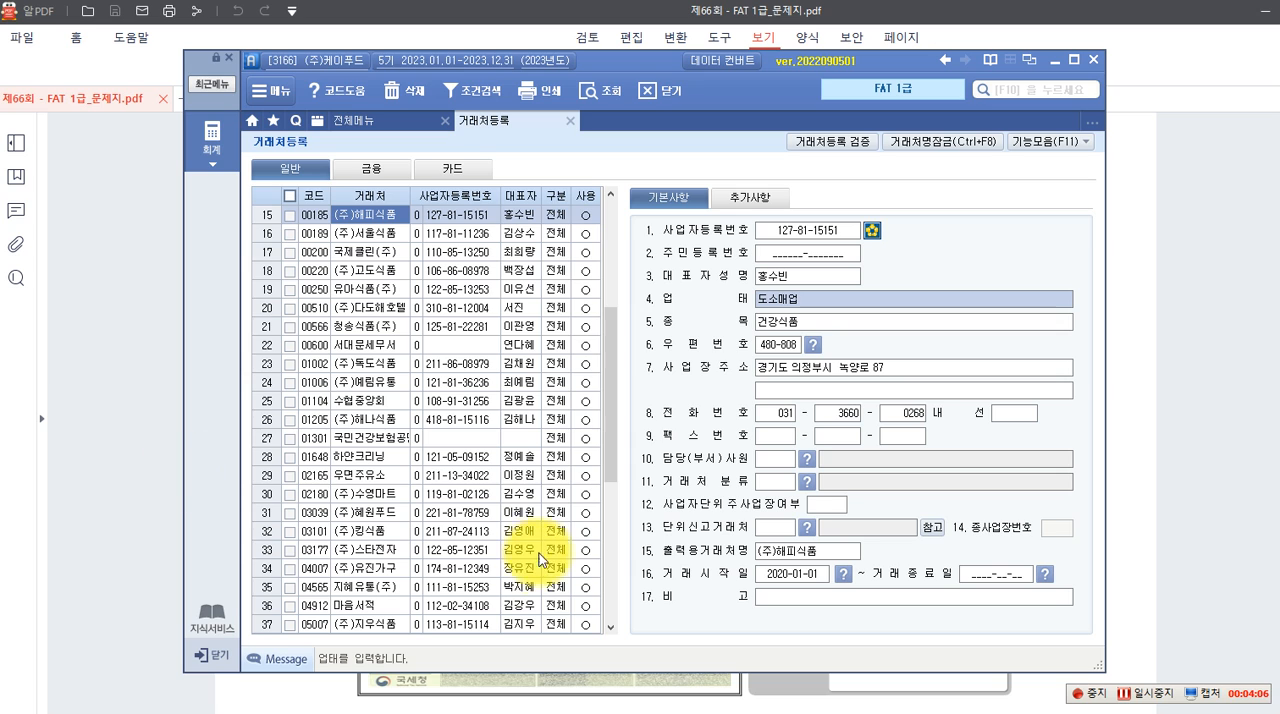
Switch to the exam PDF and read task 2: (주)케이푸드's 제4(당)기 손익계산서 and the 수행과제 instructions below it
click(1124, 474)
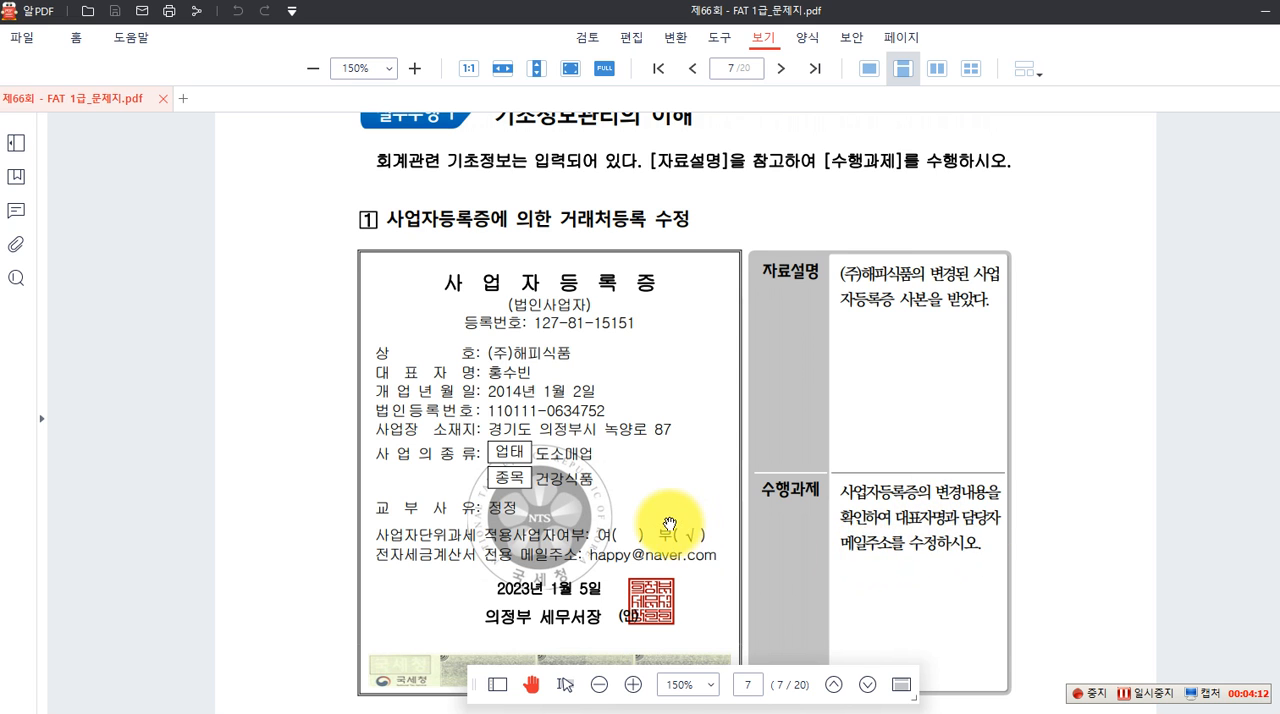
scroll(594, 523, down, 5)
scroll(673, 531, down, 3)
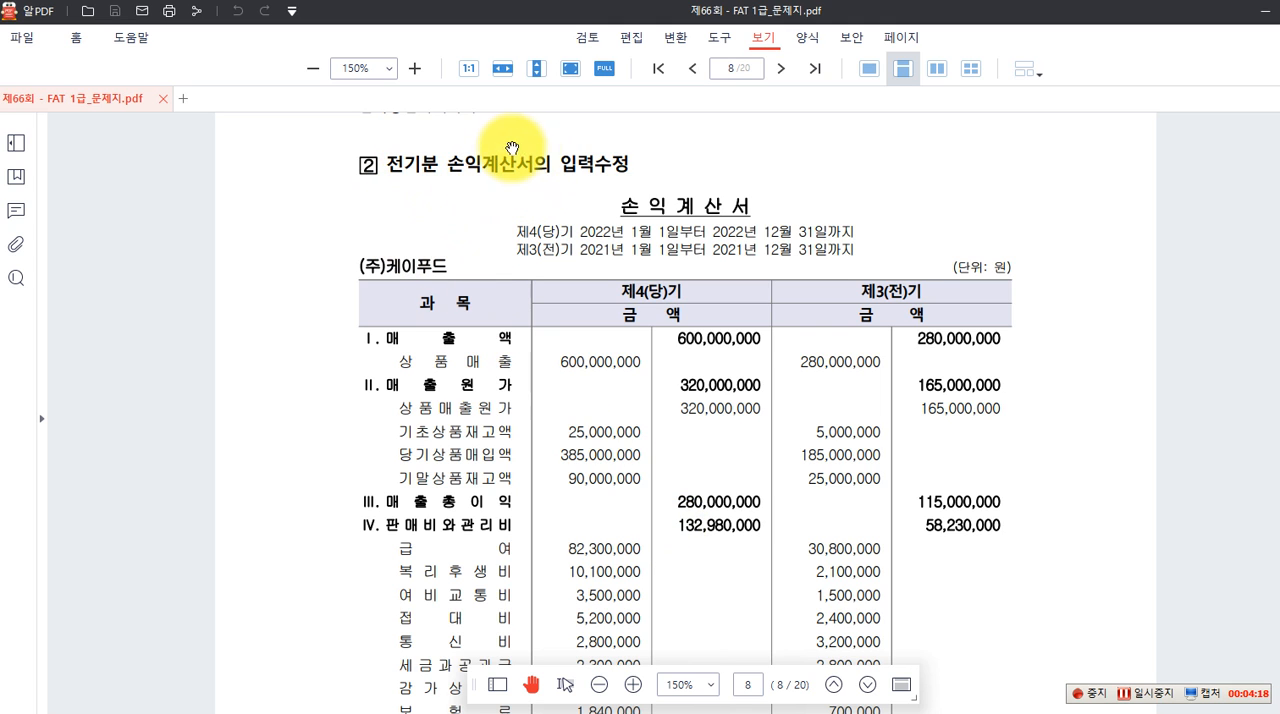
scroll(523, 323, down, 1)
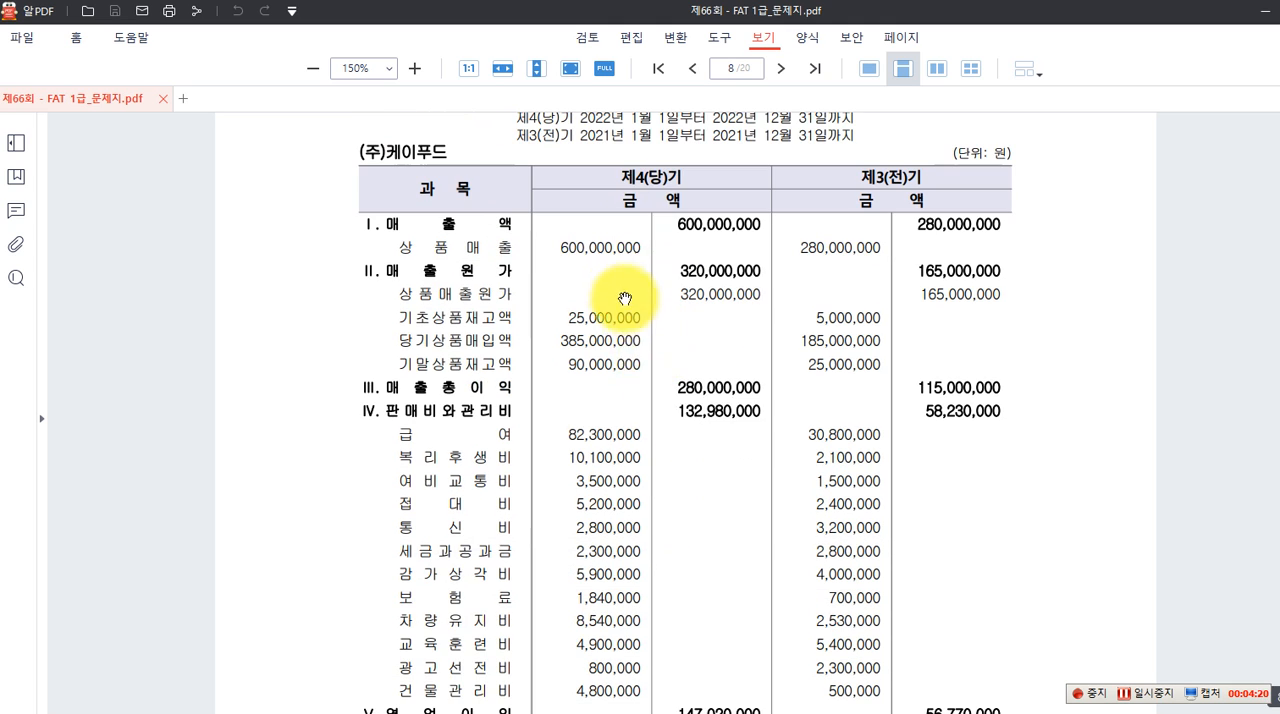
scroll(590, 286, up, 1)
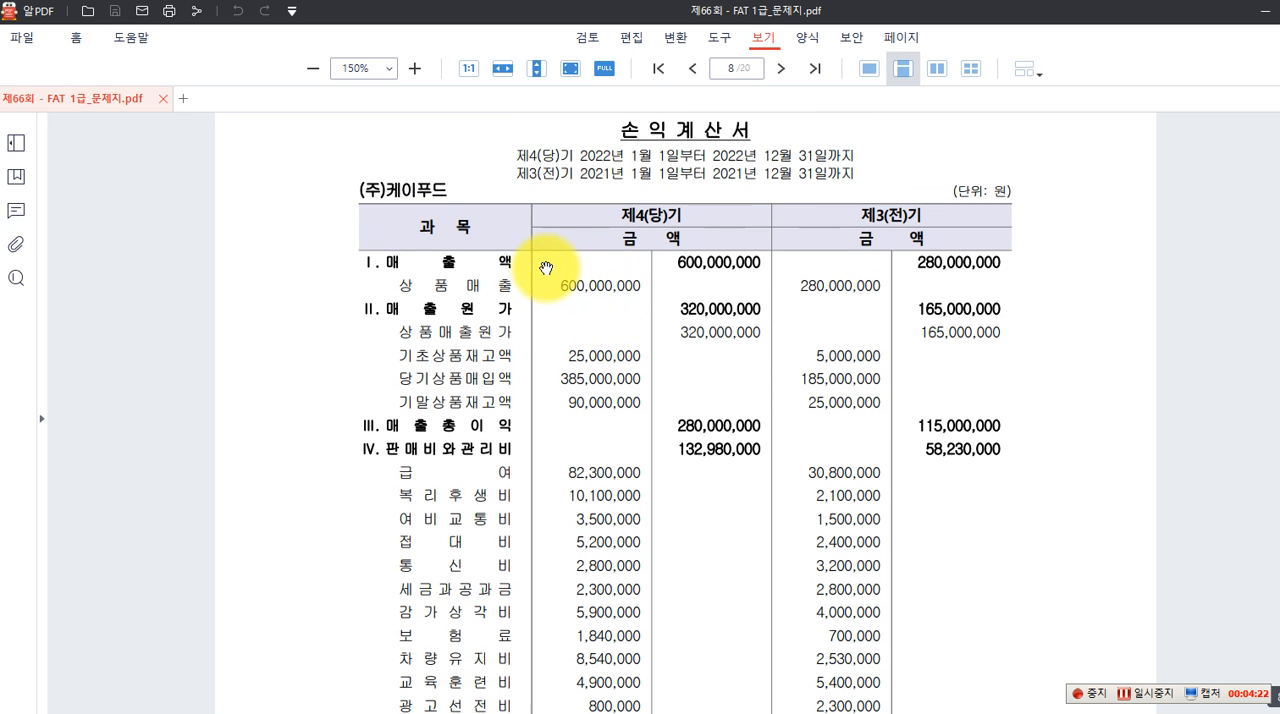
scroll(575, 270, down, 2)
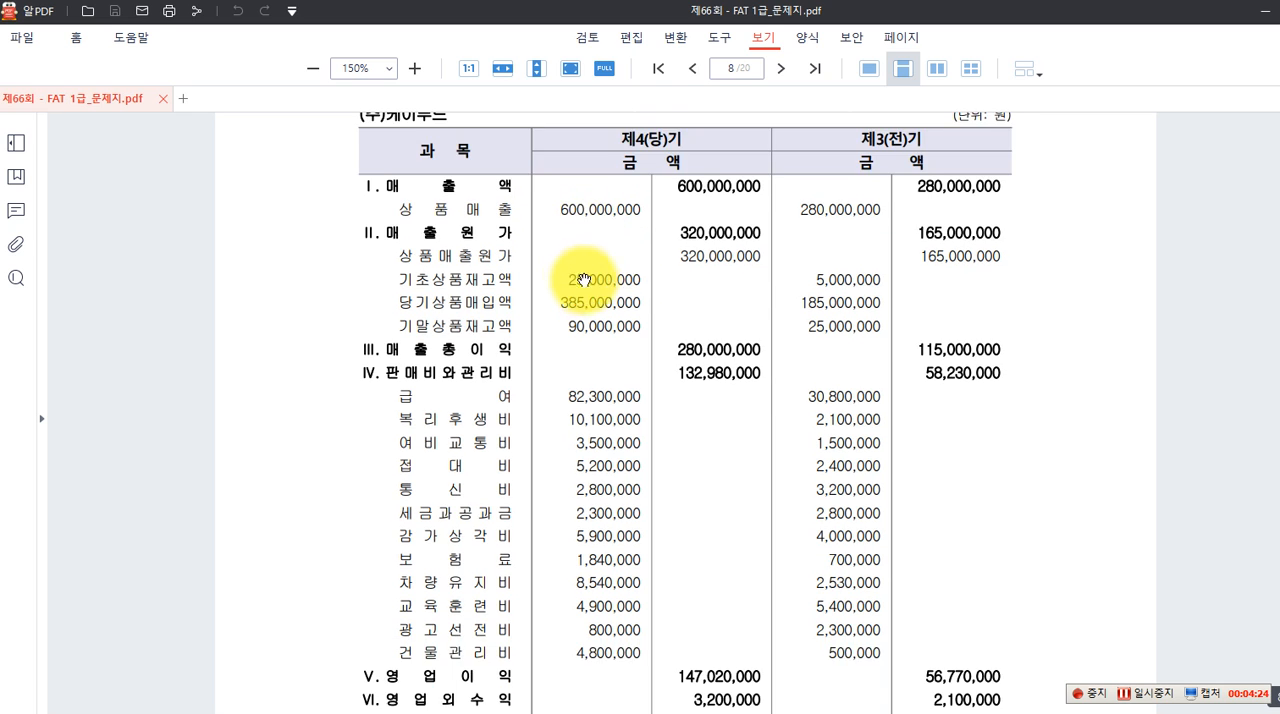
scroll(588, 288, down, 3)
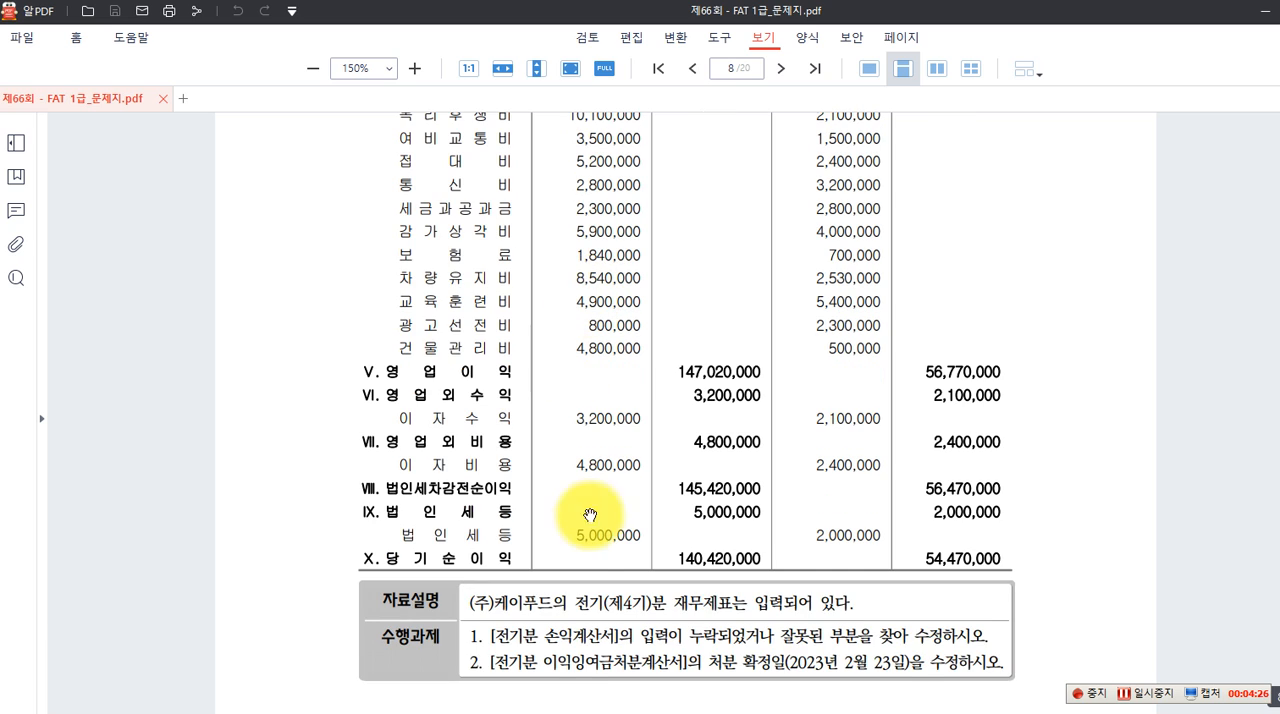
scroll(765, 540, down, 2)
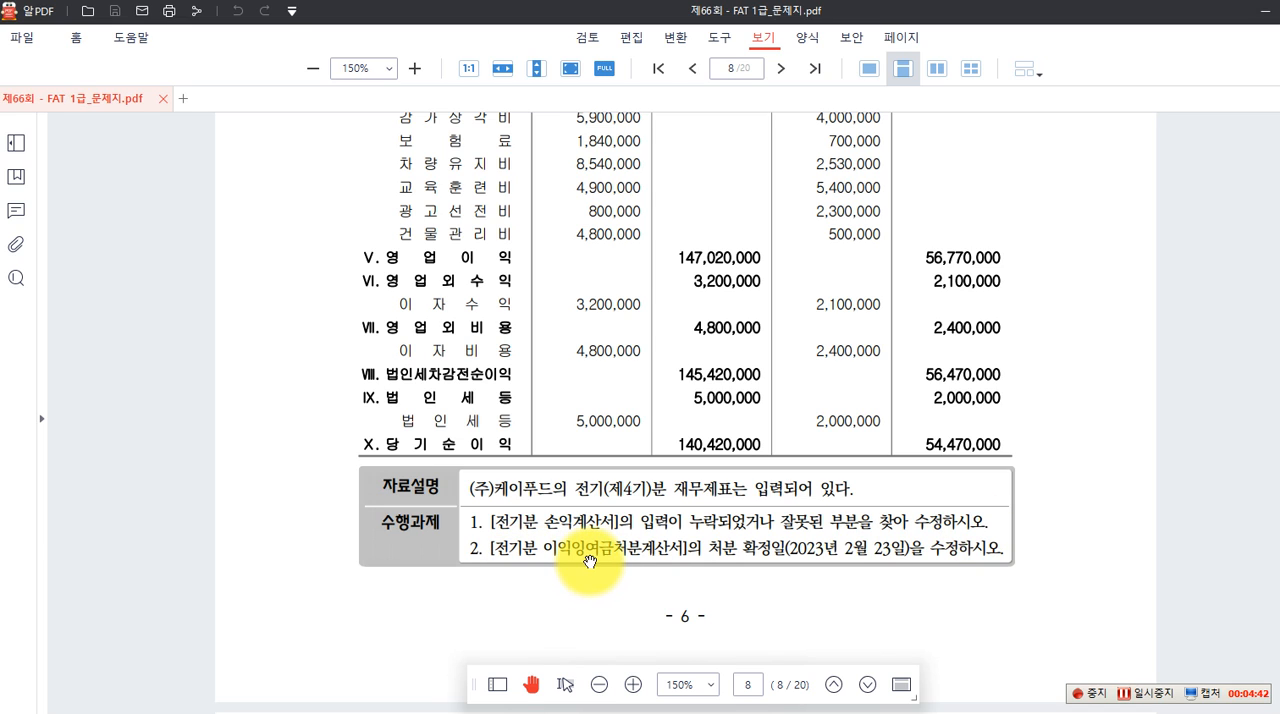
click(673, 554)
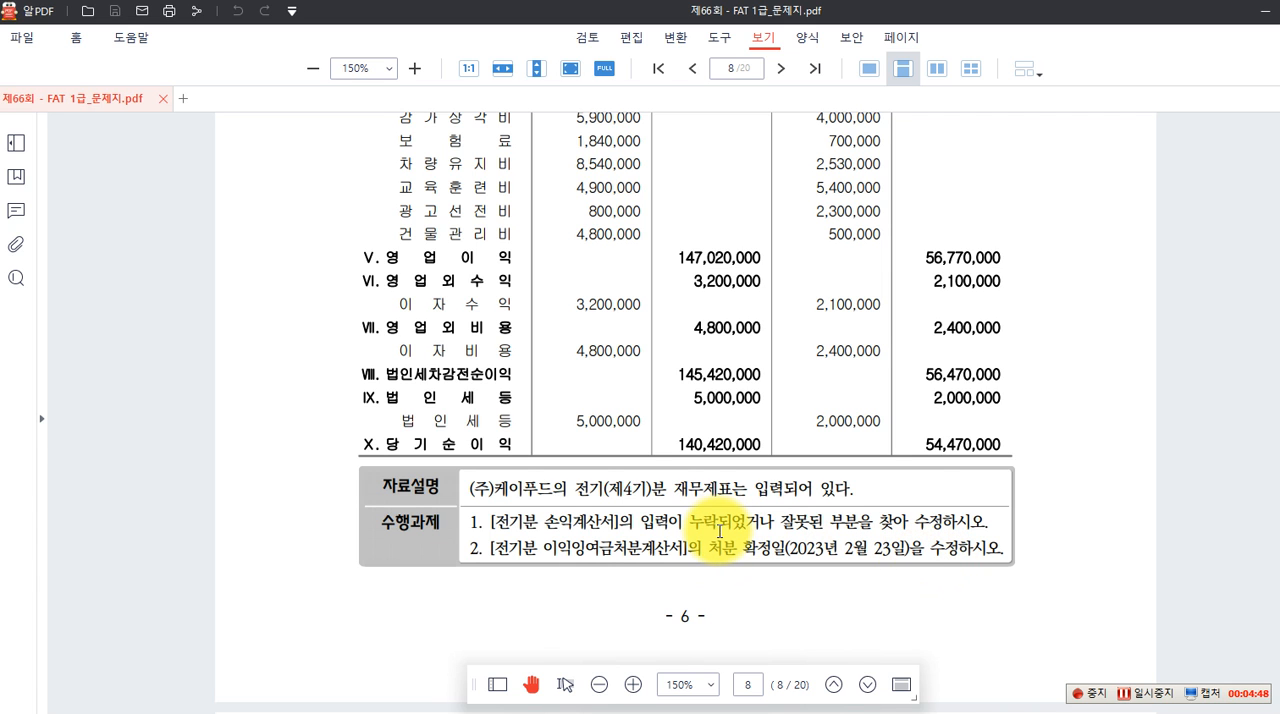
scroll(718, 530, up, 5)
scroll(719, 531, up, 5)
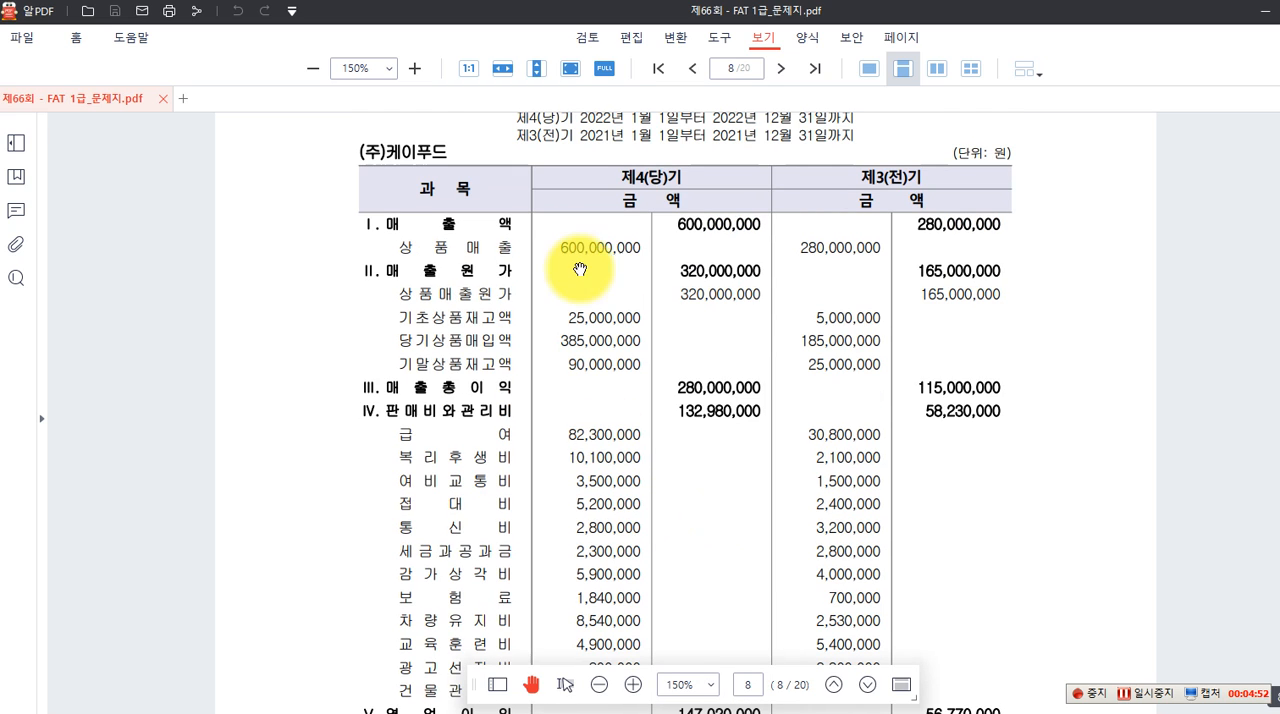
scroll(645, 538, down, 1)
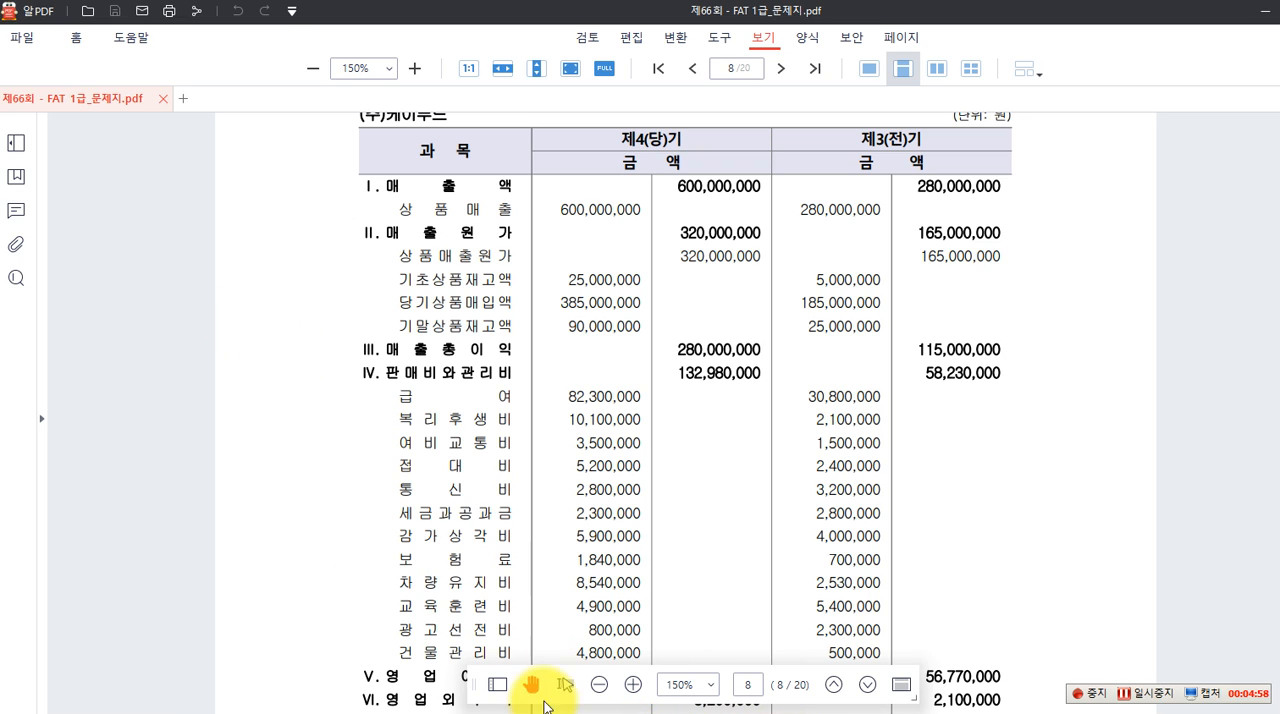
scroll(523, 514, up, 1)
scroll(523, 514, down, 1)
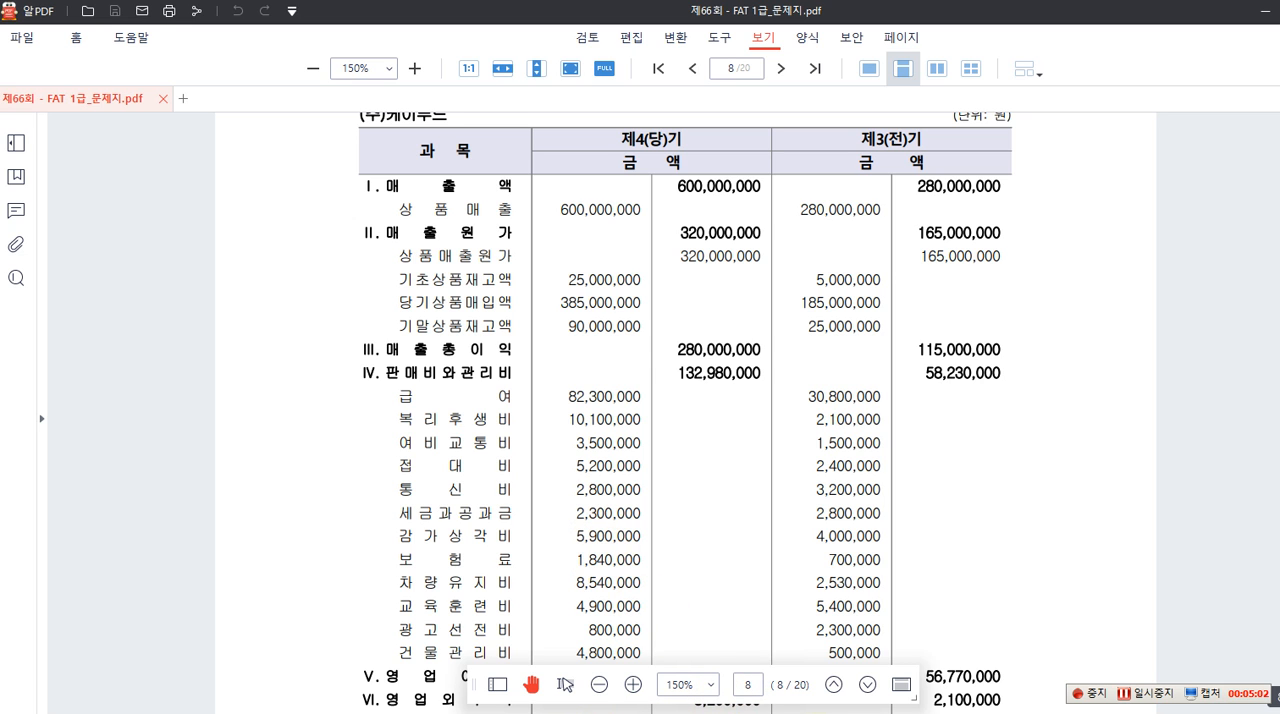
Switch back to Smart A and open 전기분 손익계산서 from the accounting module's 기초정보관리 functions
key(alt+Tab)
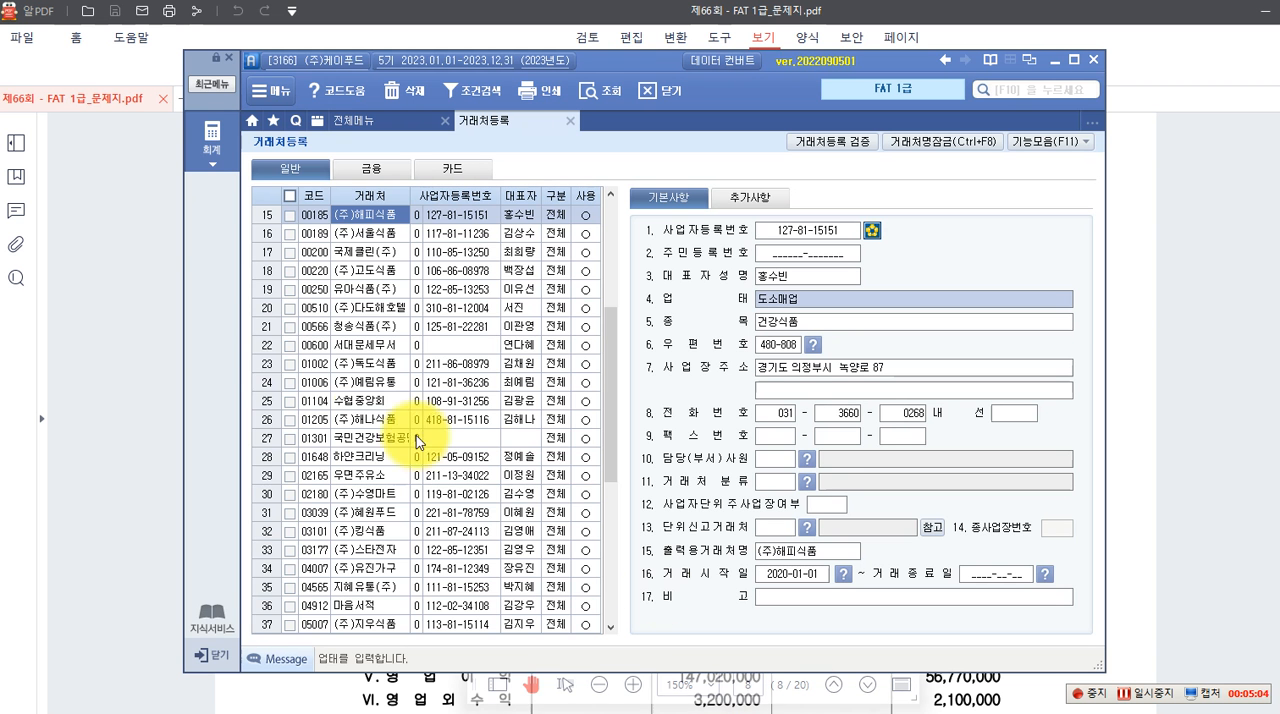
click(210, 135)
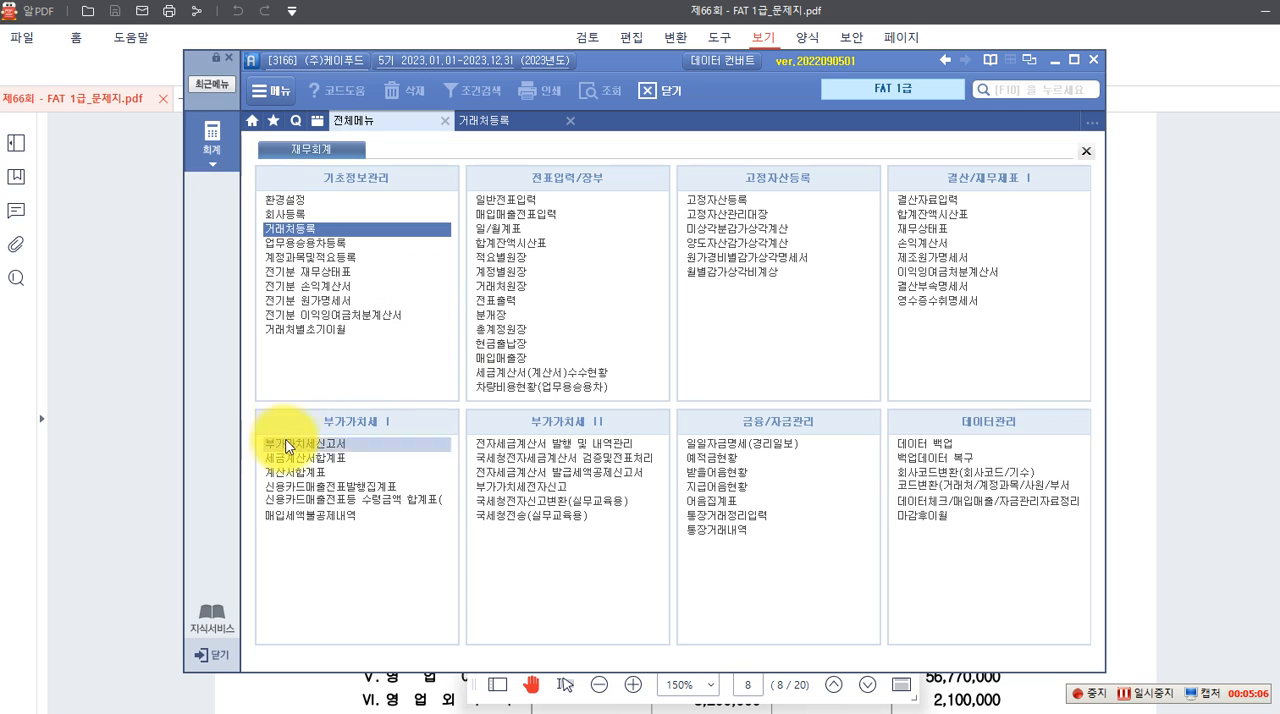
click(289, 285)
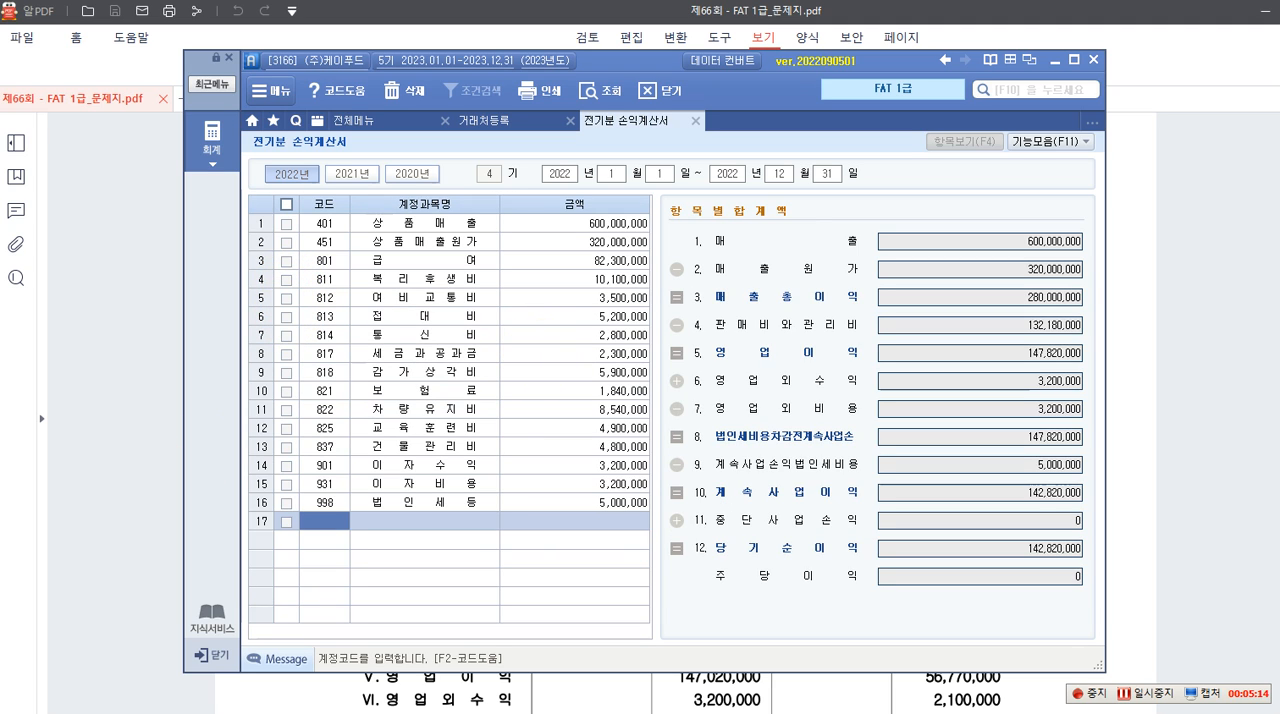
Check the 상품매출 amount and the 상품매출원가 breakdown of opening inventory, purchases and closing inventory against the exam's income statement
click(600, 226)
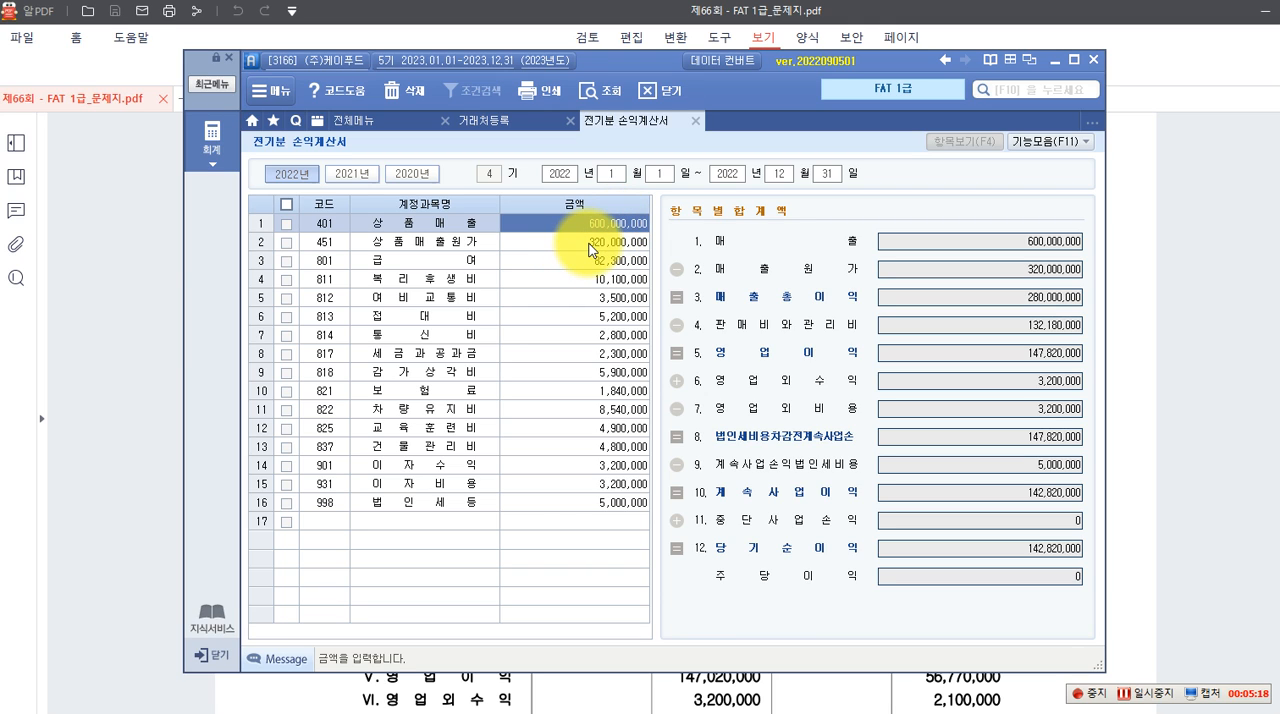
click(589, 244)
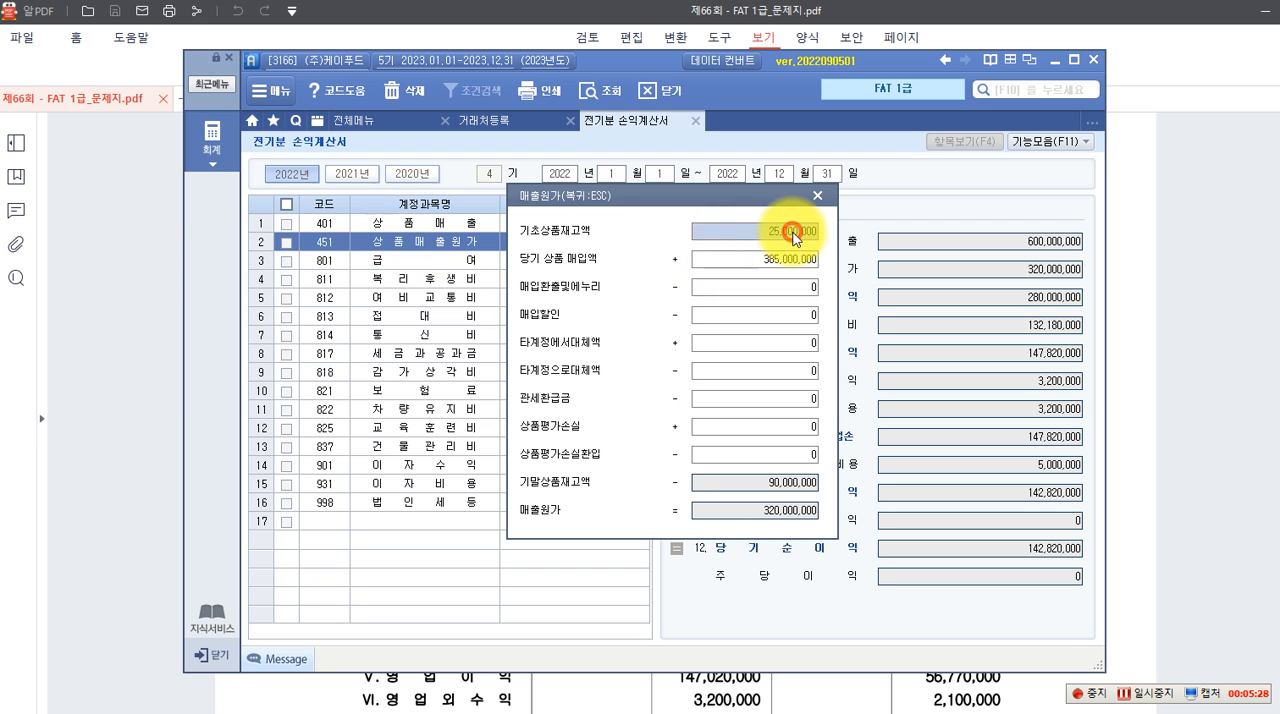
click(757, 260)
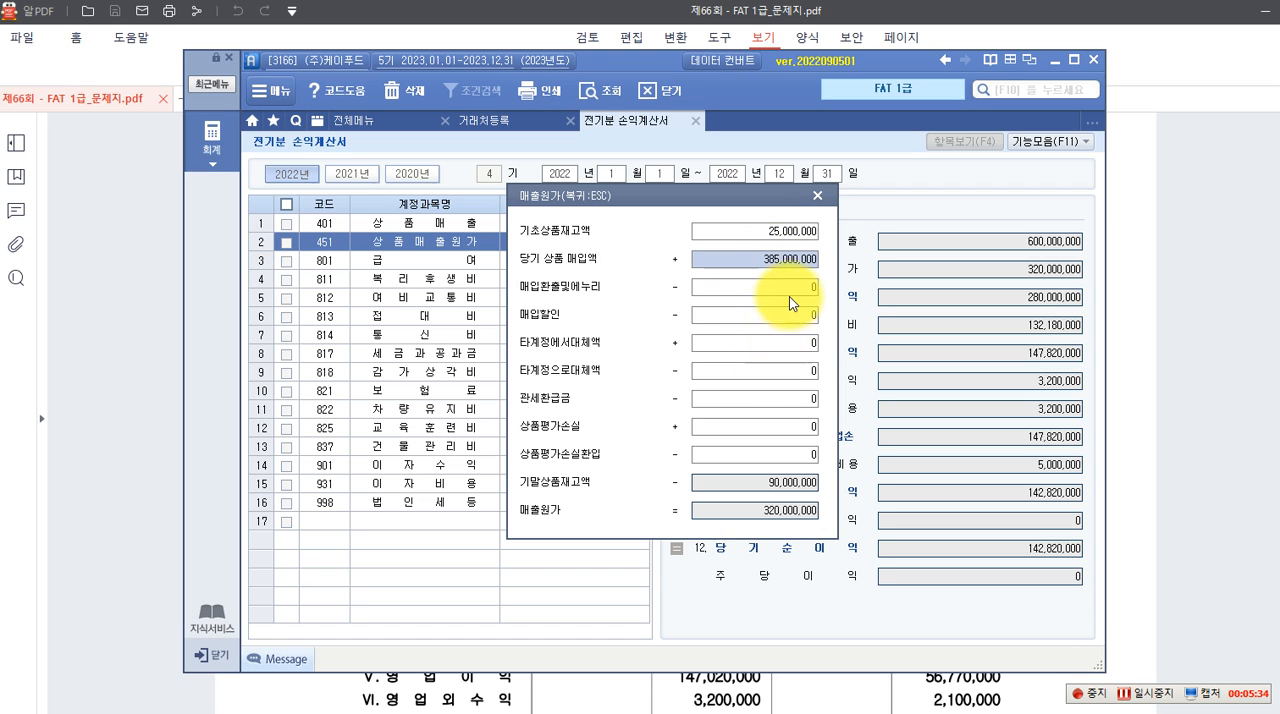
click(737, 484)
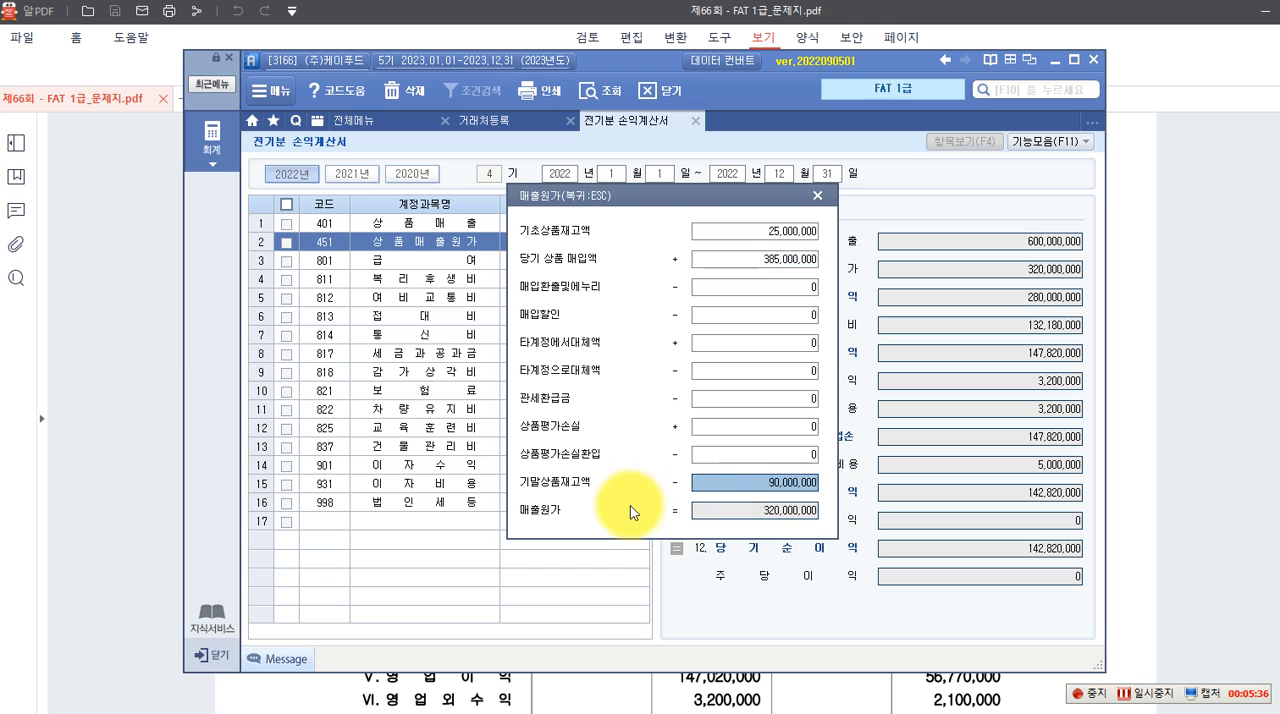
click(775, 516)
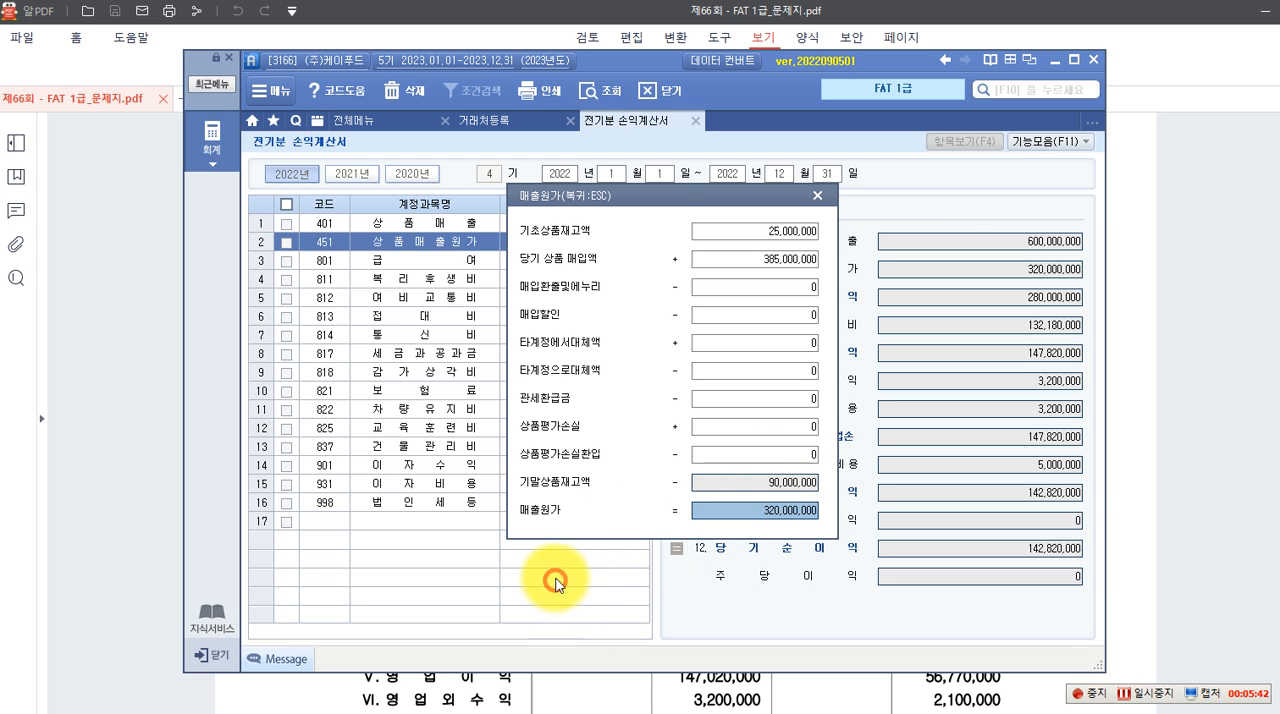
click(819, 196)
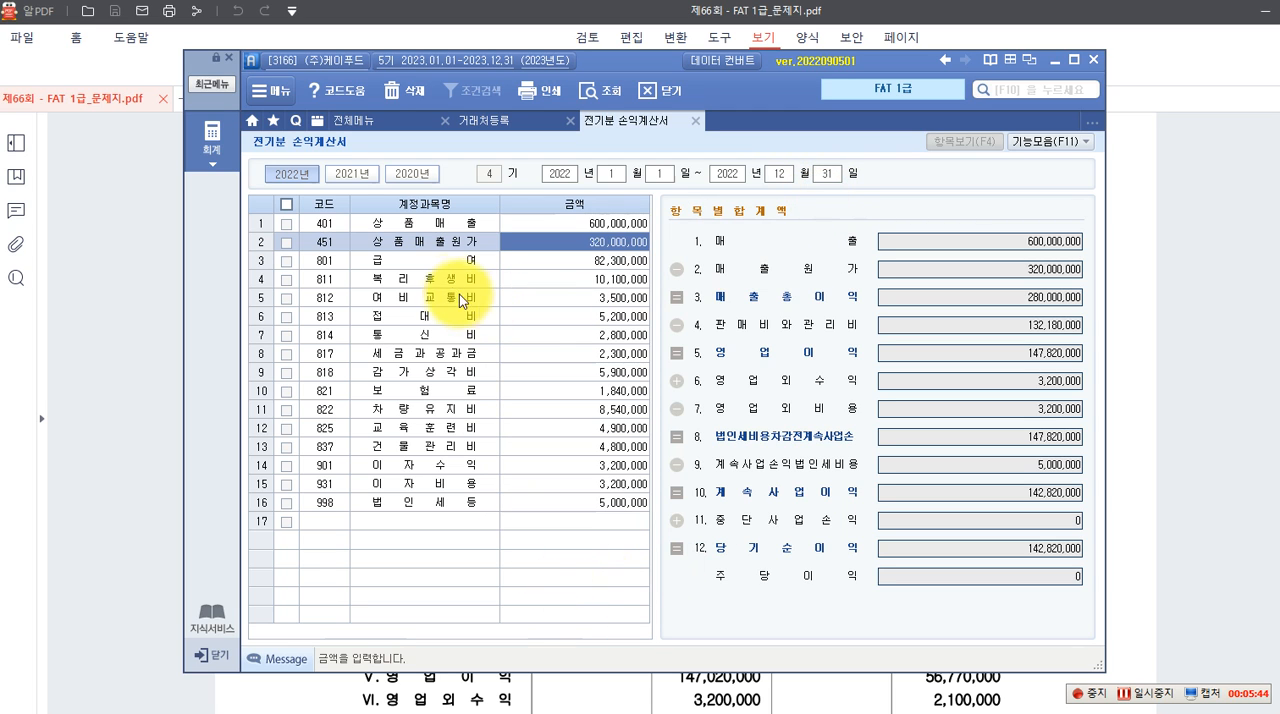
Check the expense and income amounts from 급여 through 이자수익 against the exam's income statement, row by row
click(552, 264)
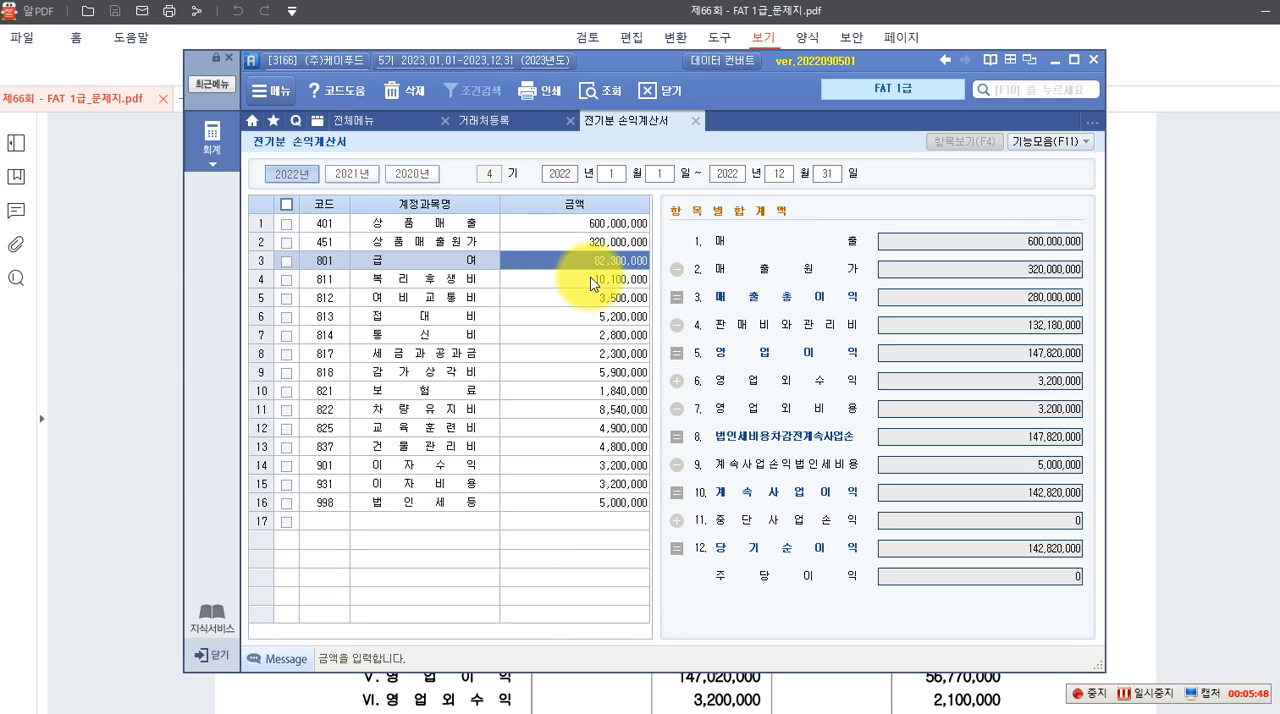
click(592, 281)
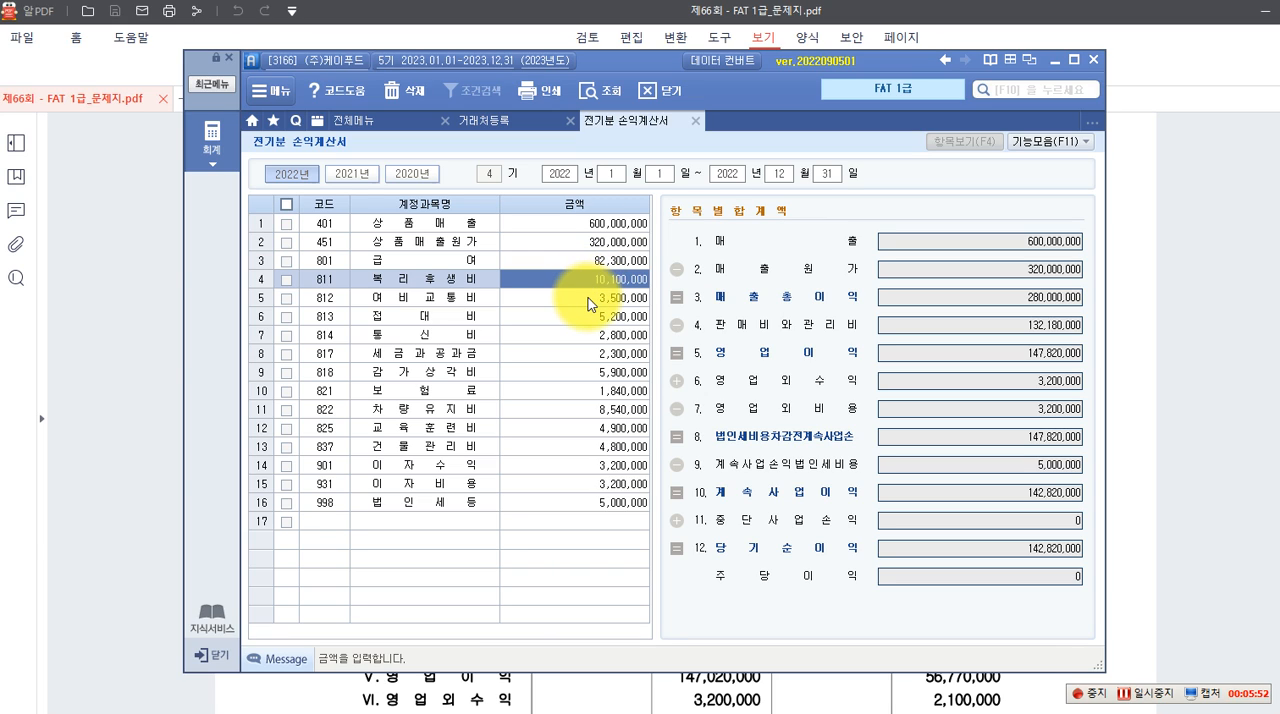
click(588, 300)
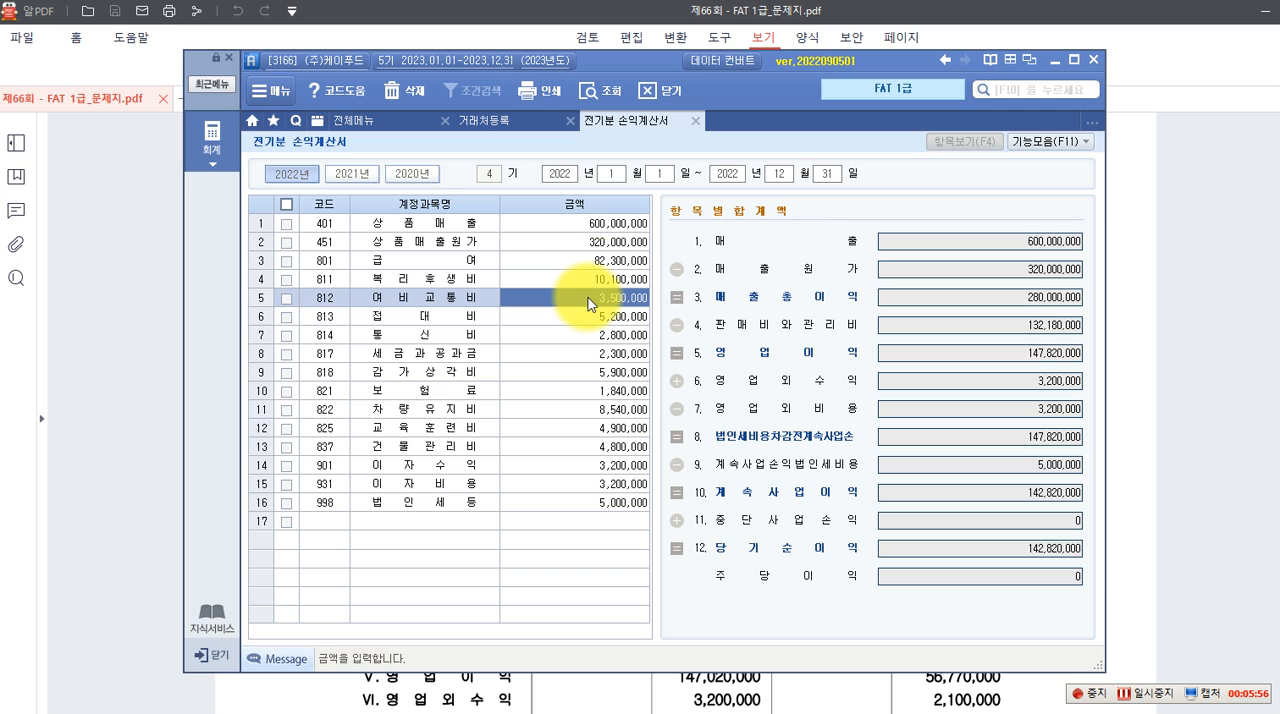
click(590, 316)
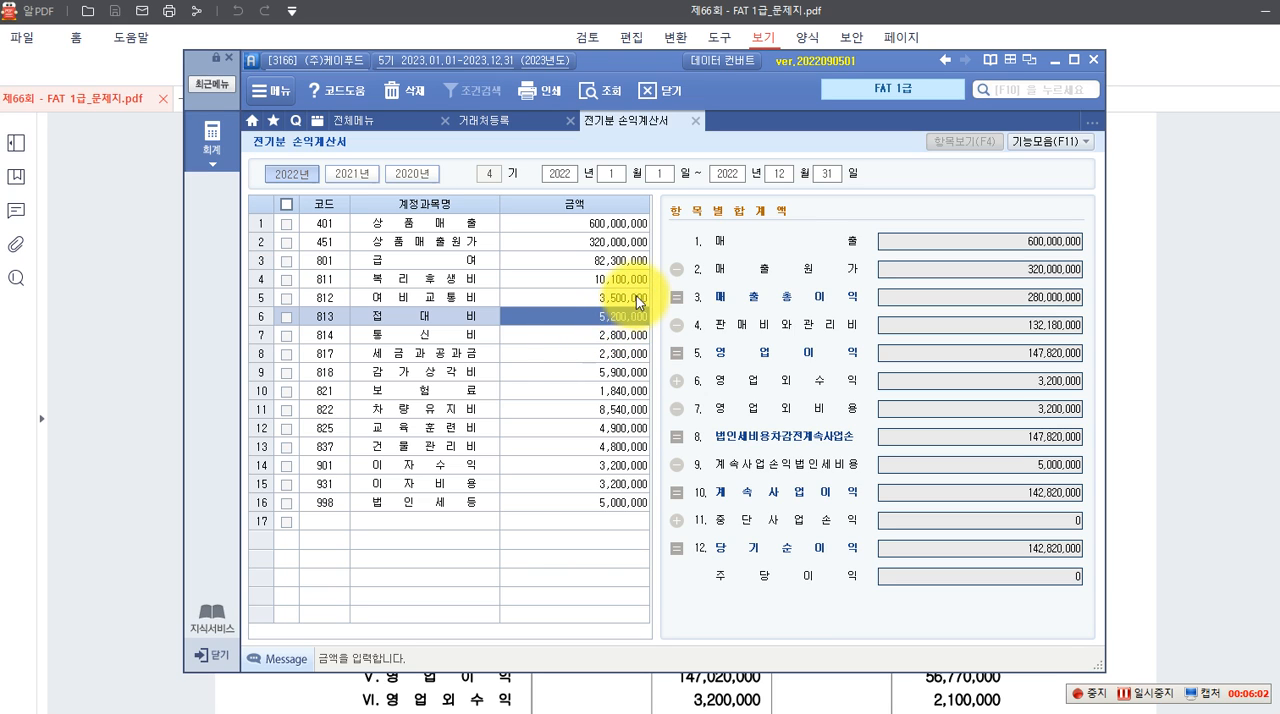
click(590, 334)
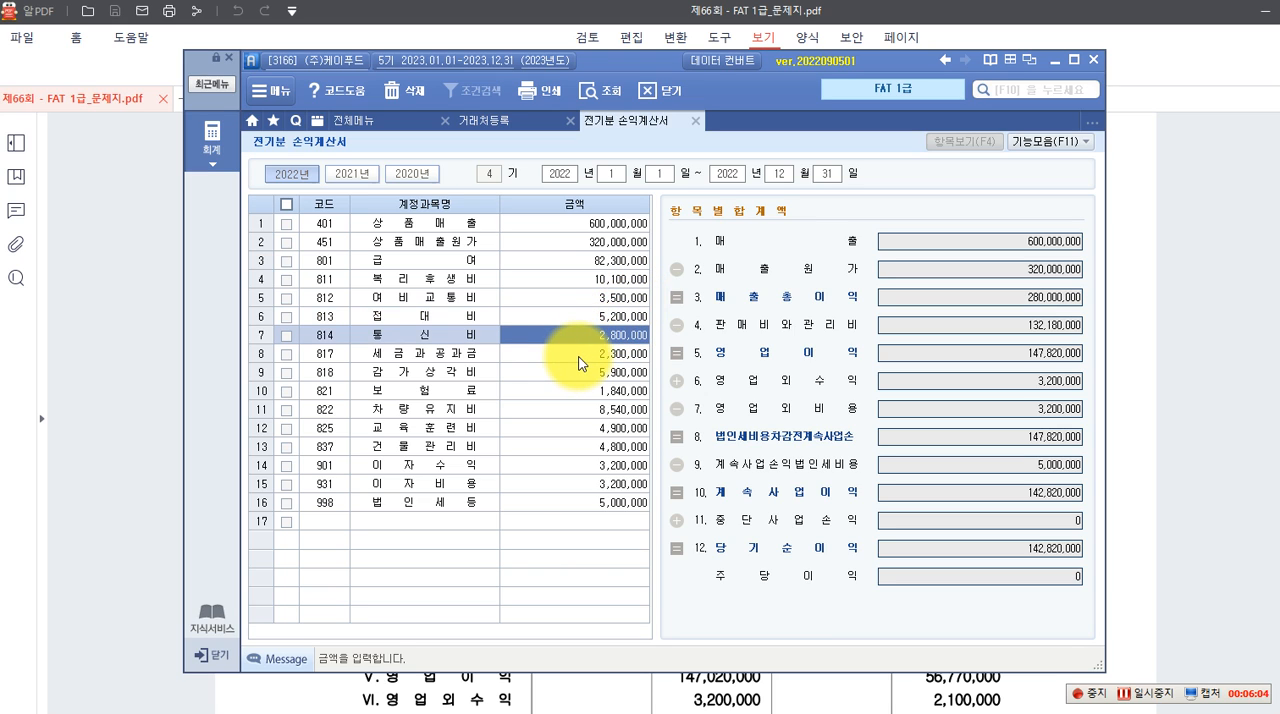
click(579, 356)
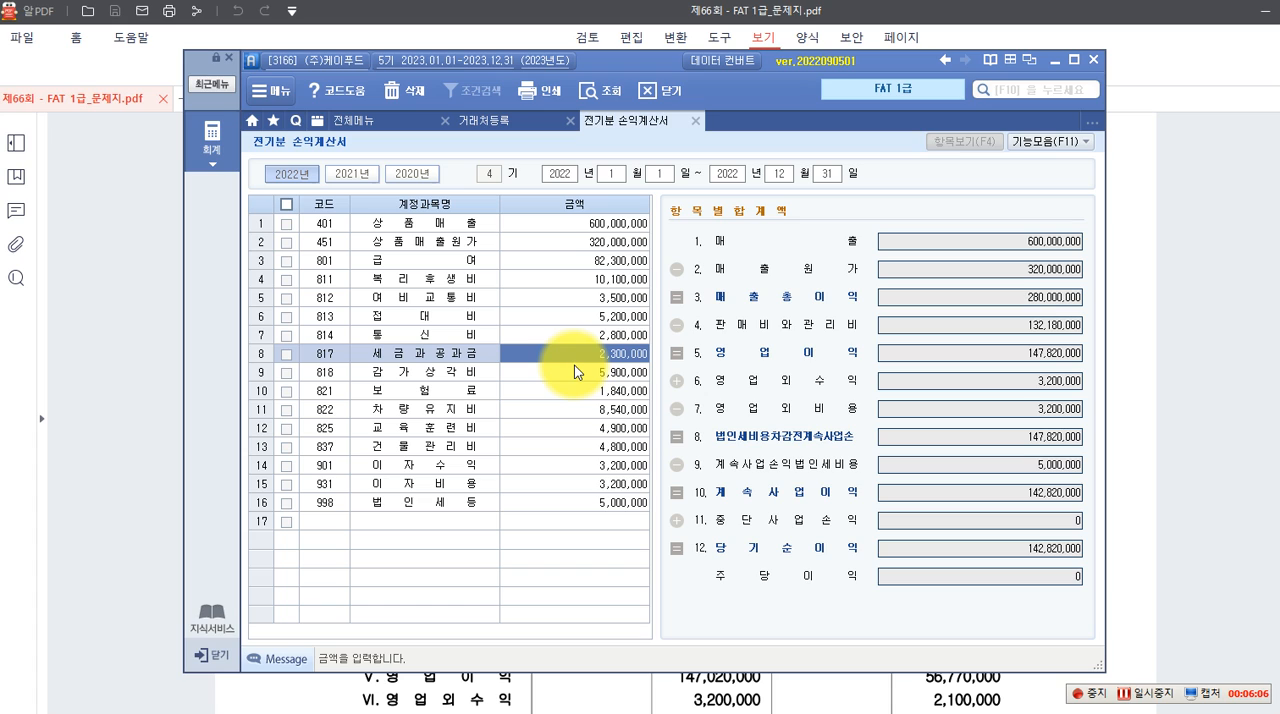
click(597, 374)
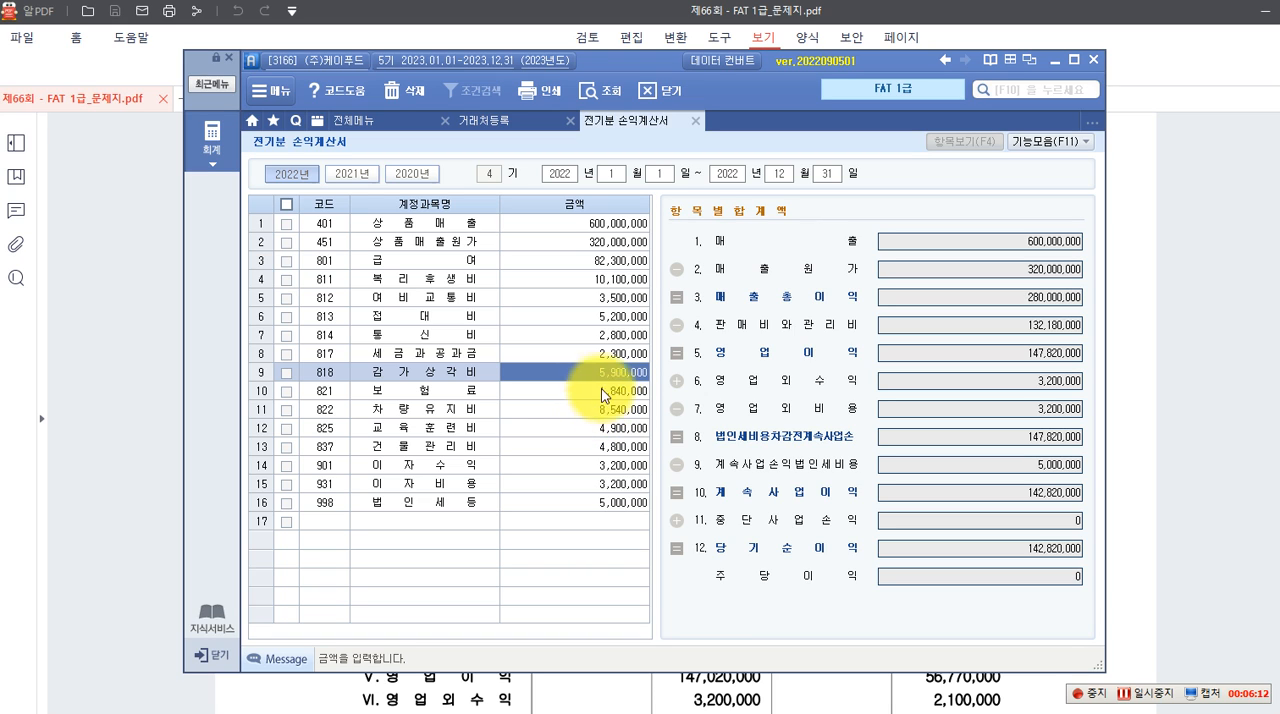
click(588, 388)
click(582, 408)
click(607, 418)
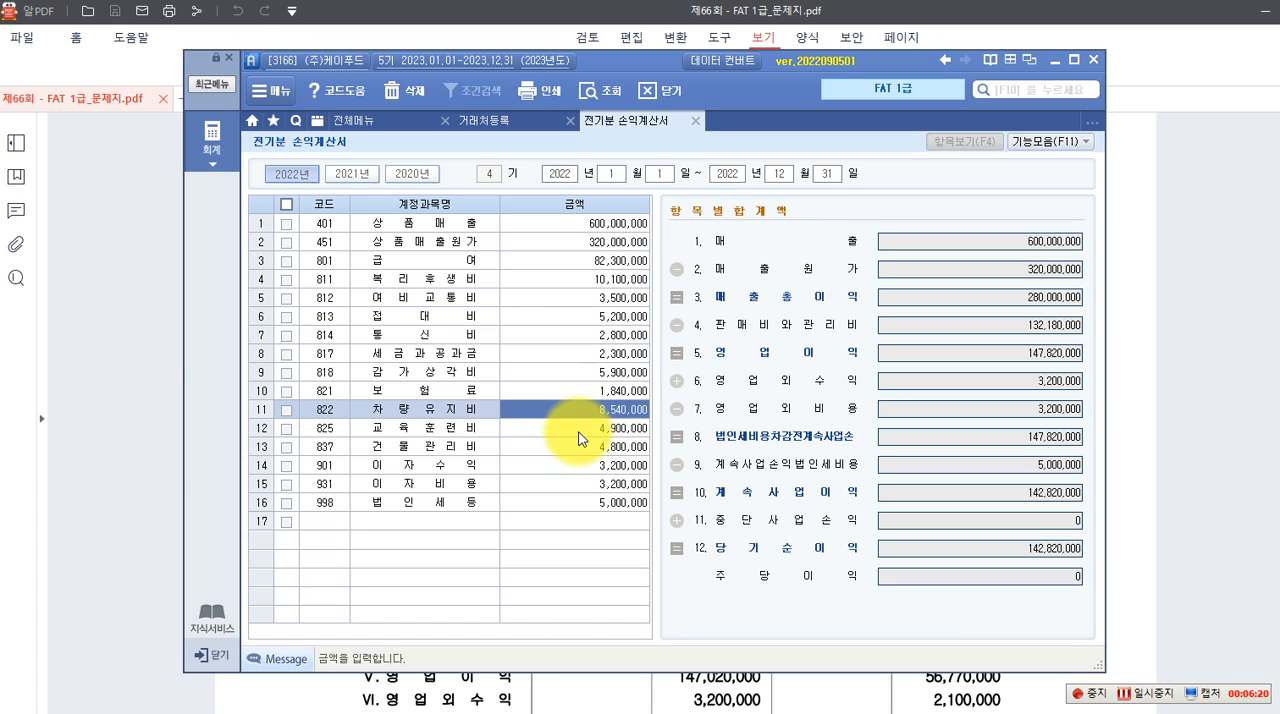
click(593, 434)
click(575, 447)
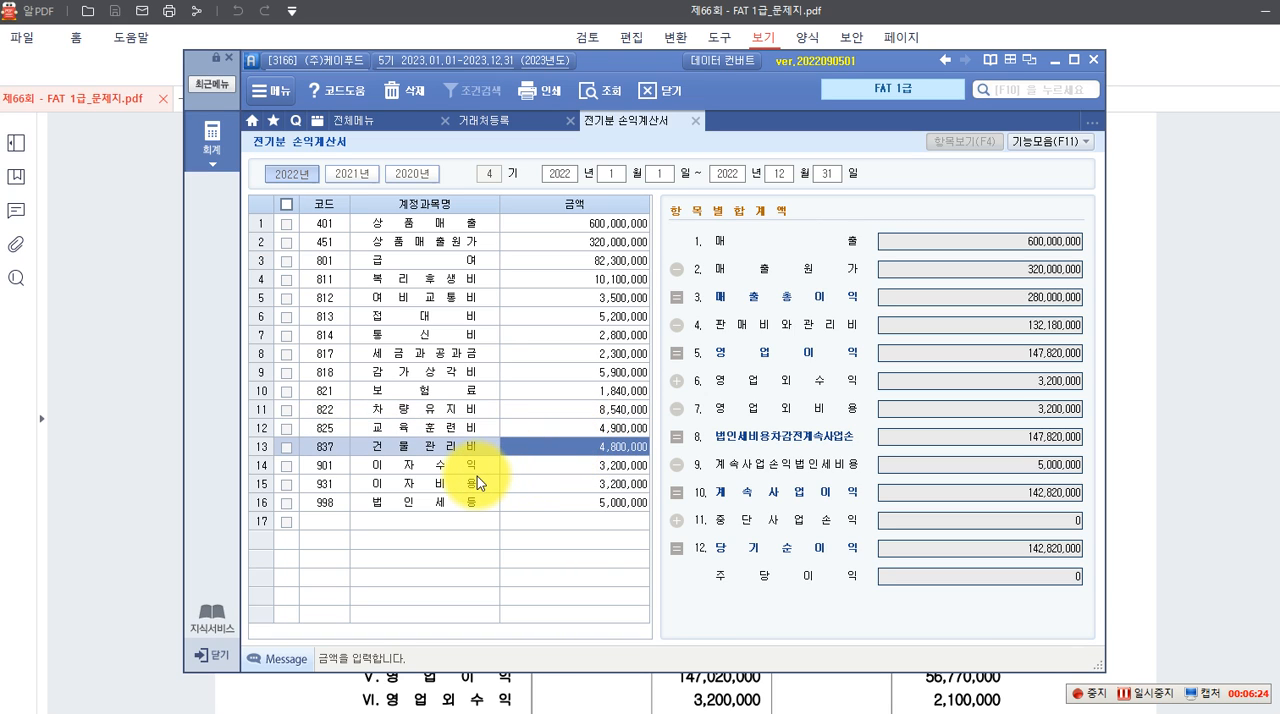
click(600, 465)
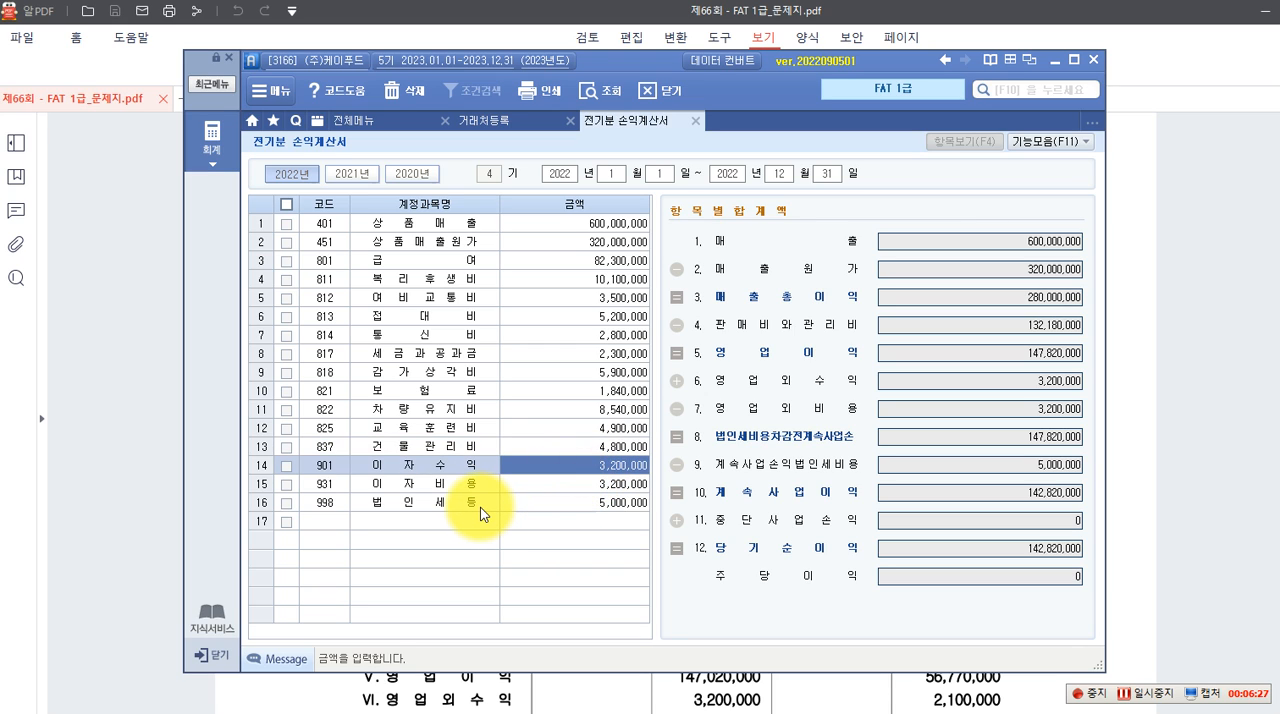
Correct the 이자비용 amount to 4,800,000 in 전기분 손익계산서
click(584, 483)
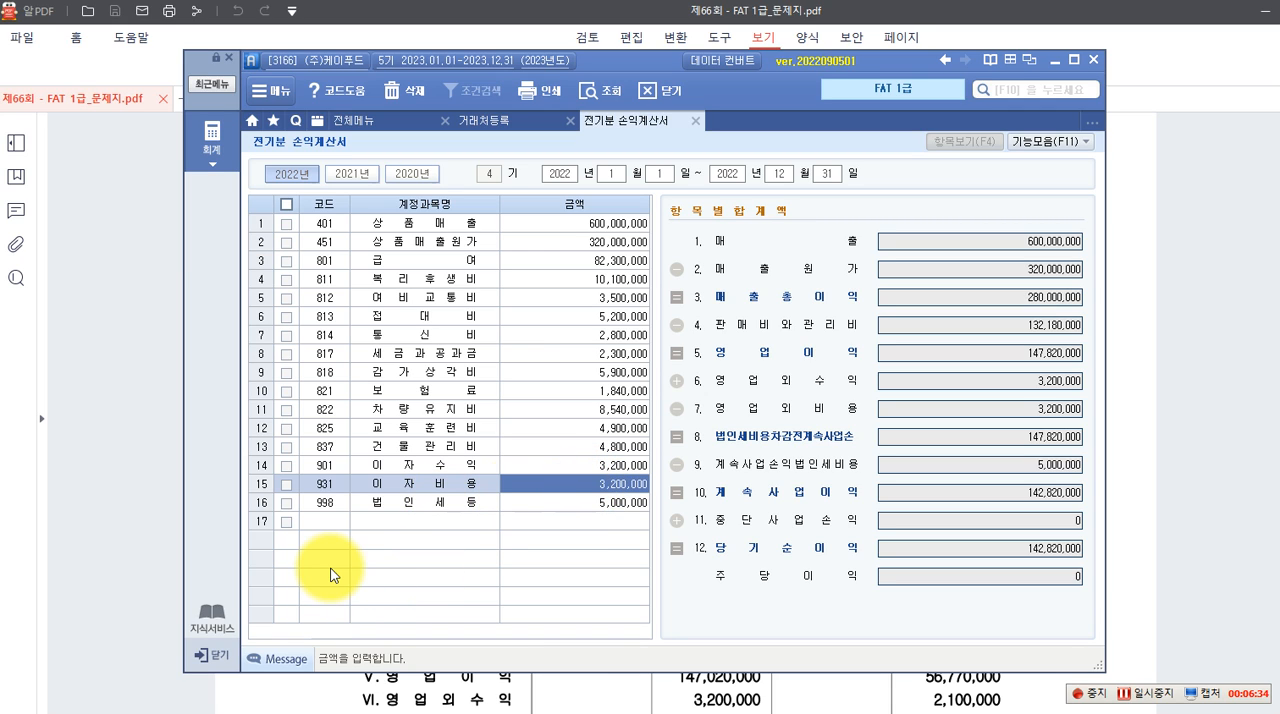
text(4,800,000)
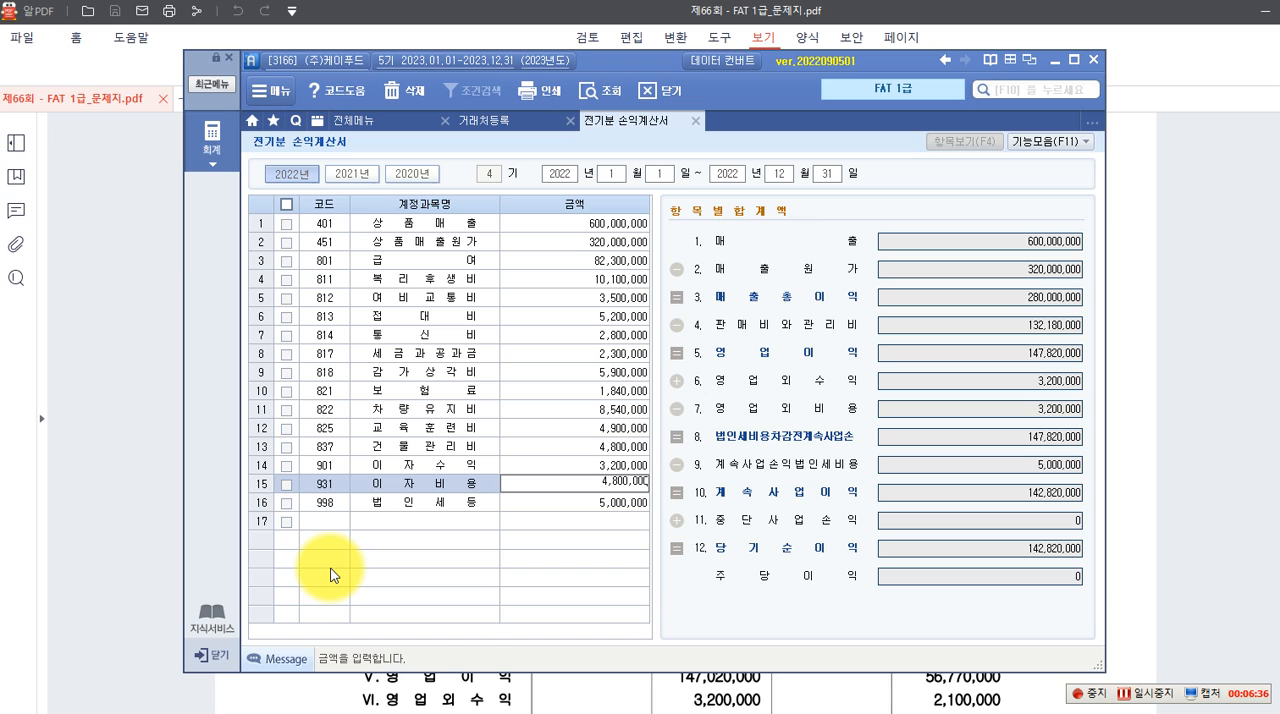
key(Return)
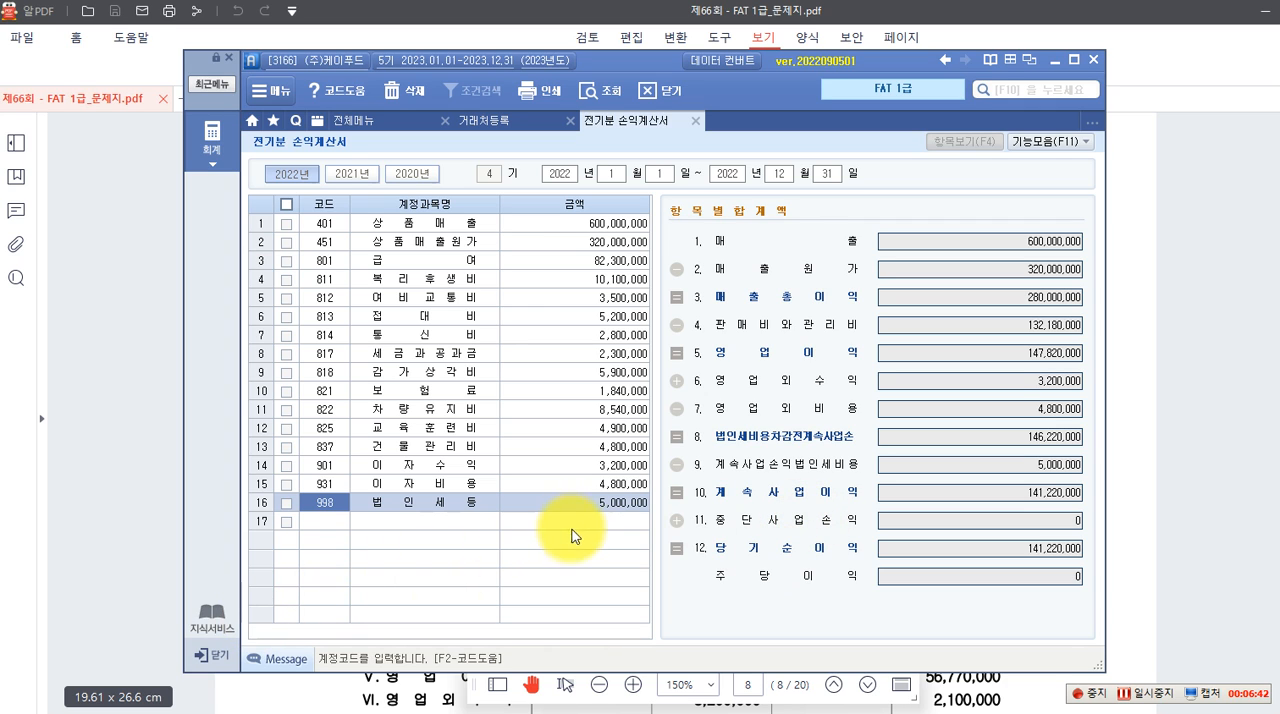
Check 당기순이익 against the exam's income statement and recheck the amounts from 상품매출 through 건물관리비, including the 상품매출원가 breakdown
click(1043, 550)
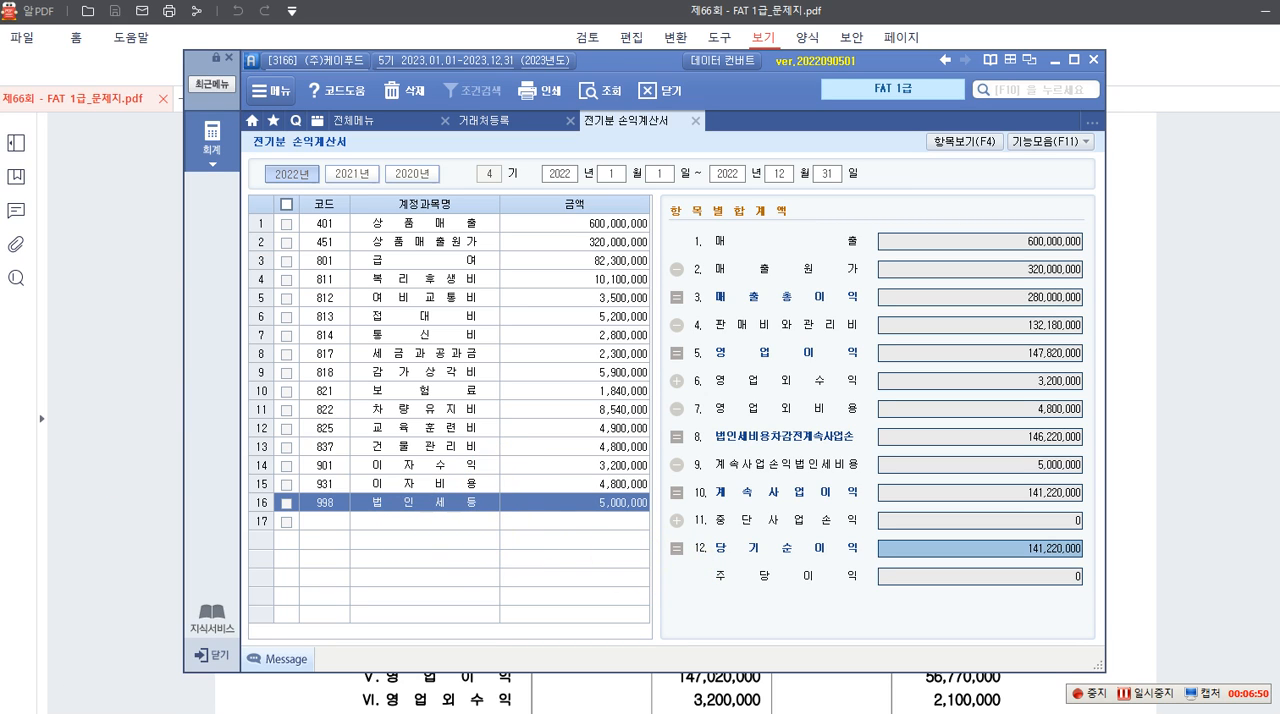
click(586, 226)
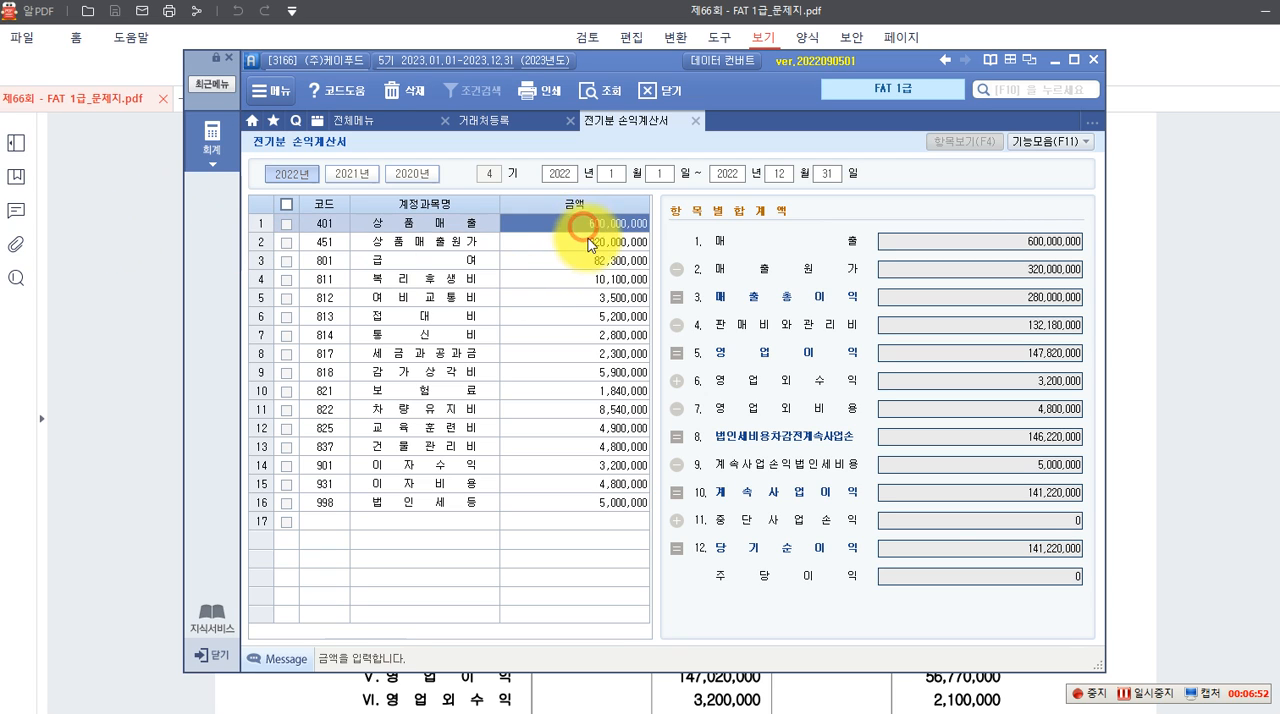
click(590, 243)
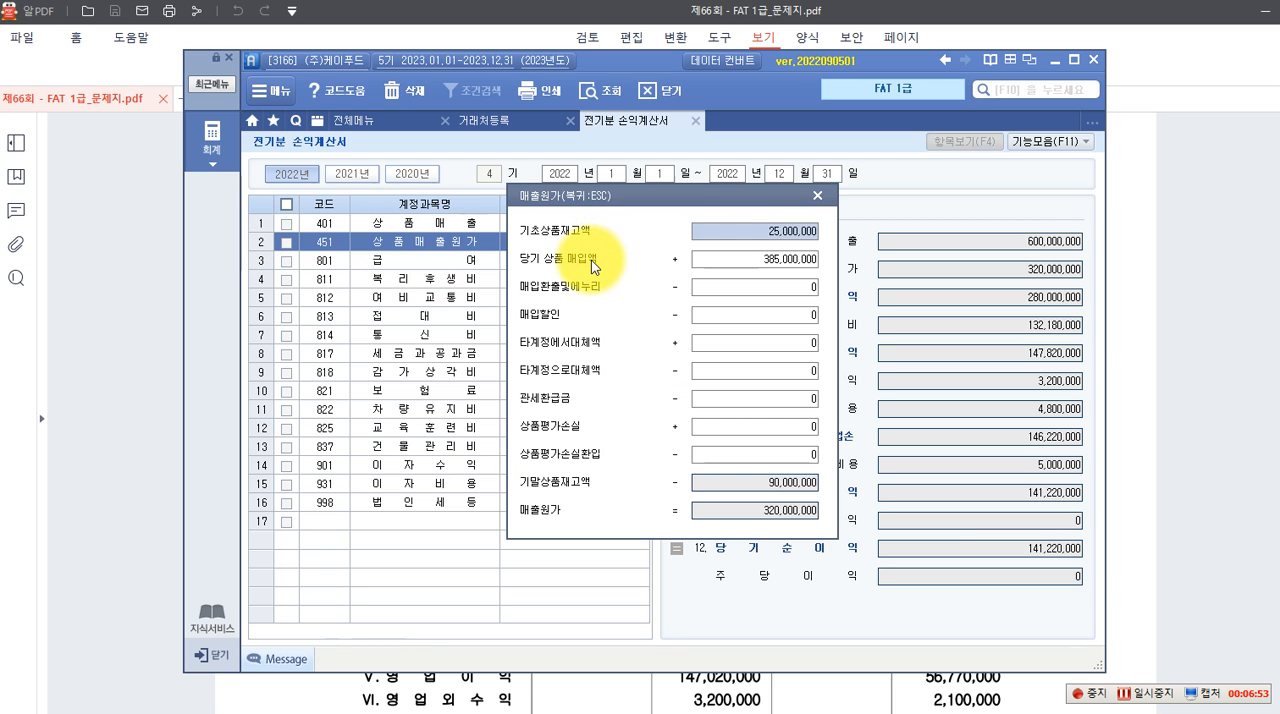
click(817, 196)
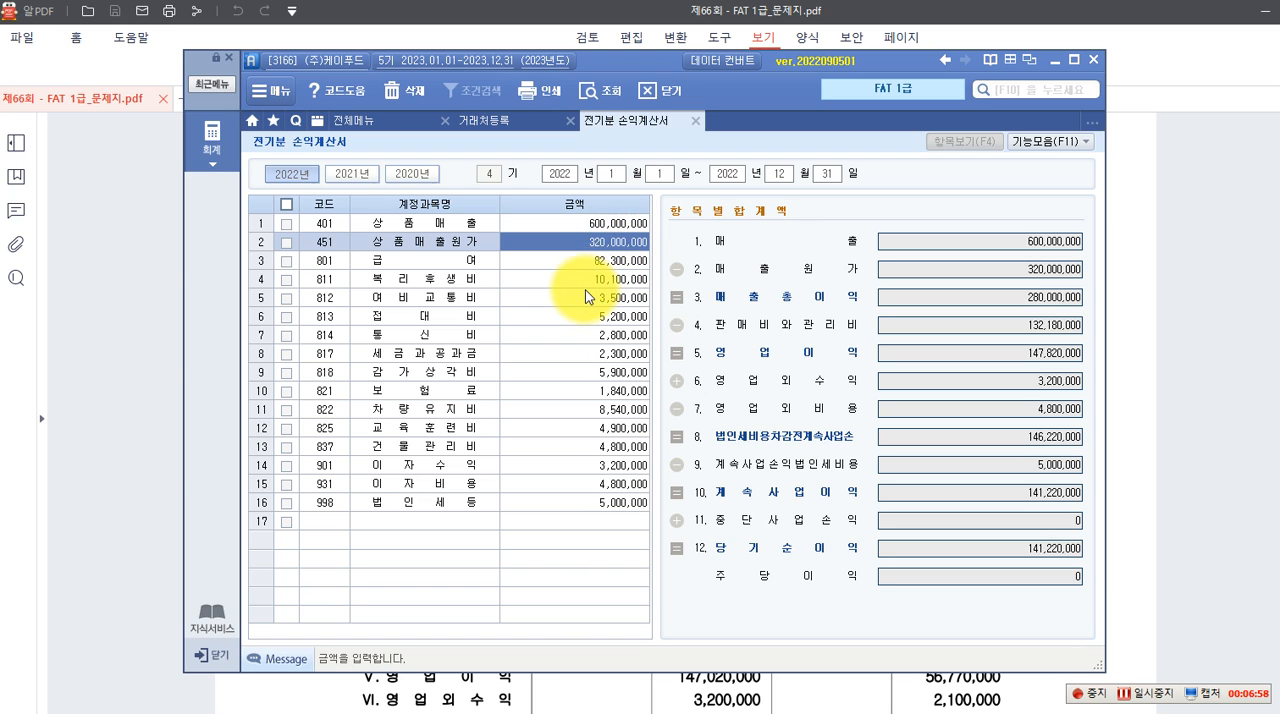
click(592, 263)
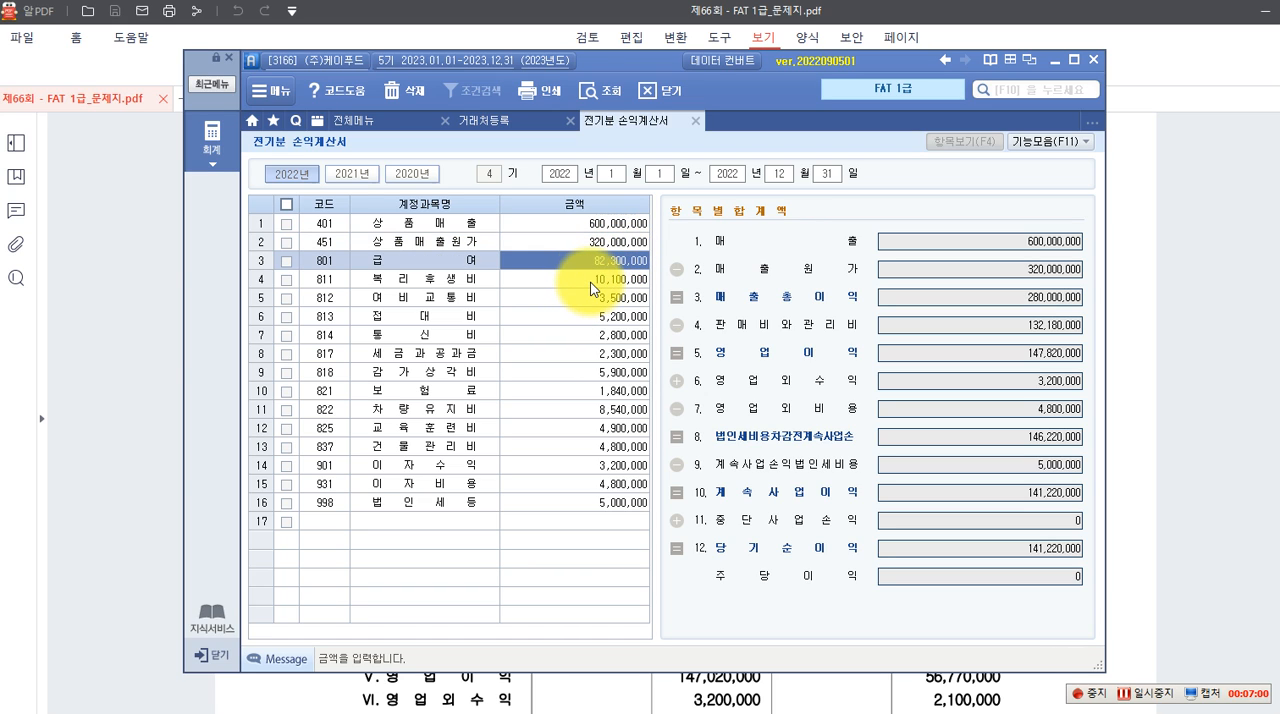
click(590, 279)
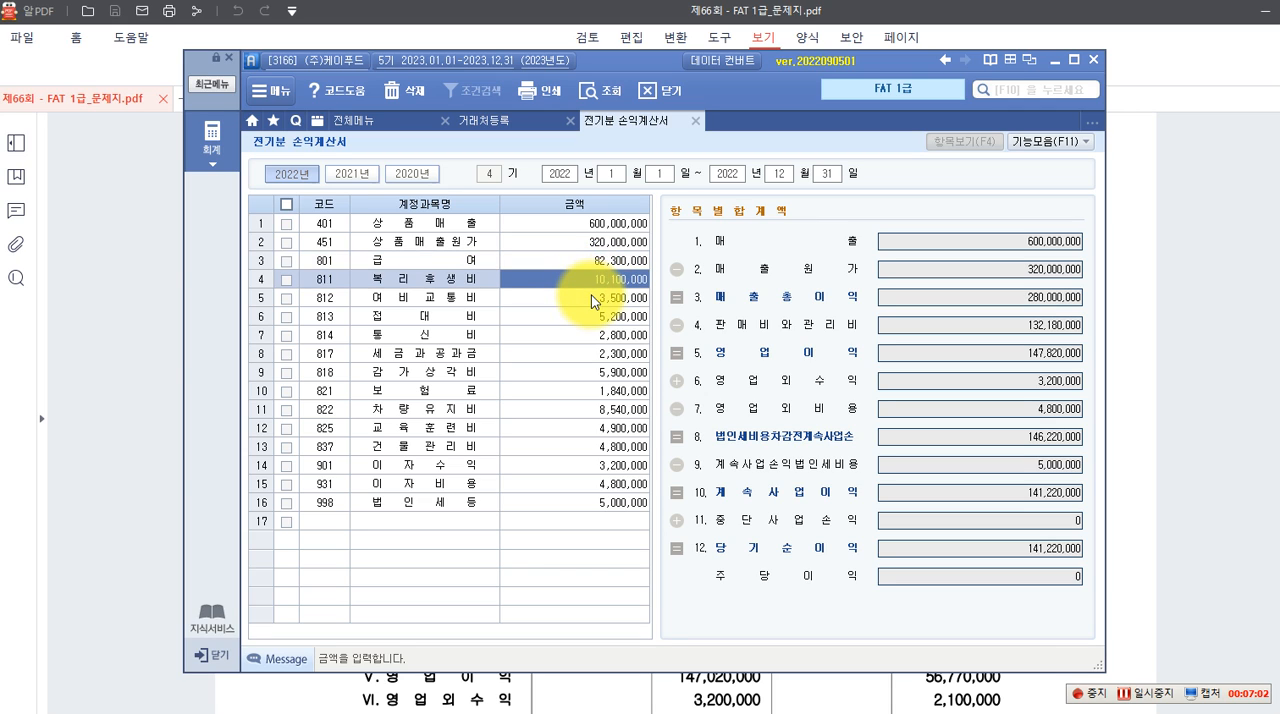
click(591, 297)
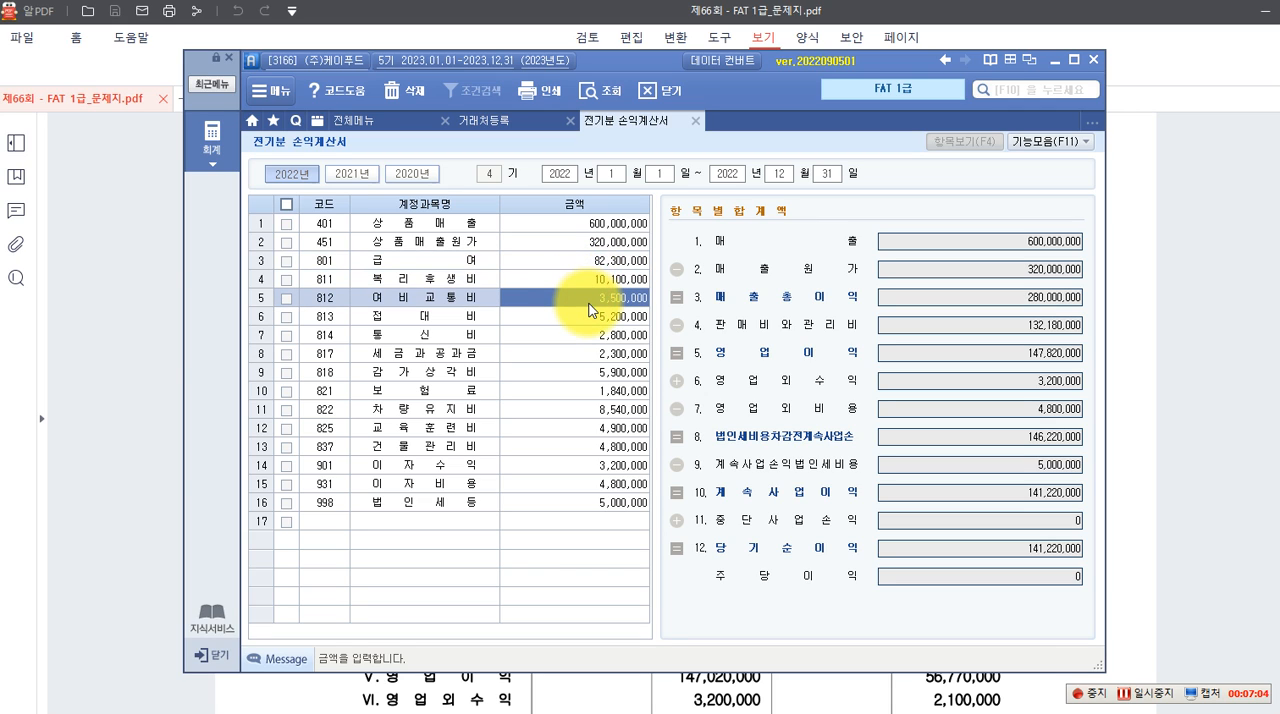
click(605, 317)
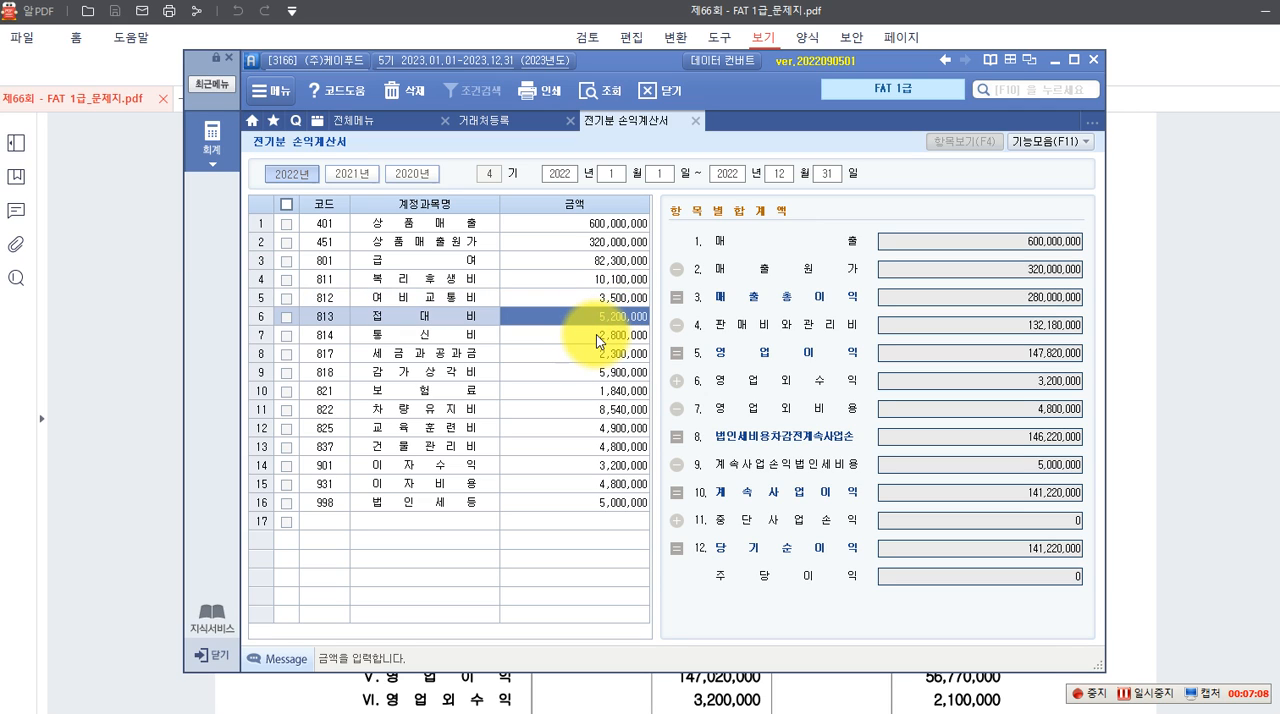
click(596, 334)
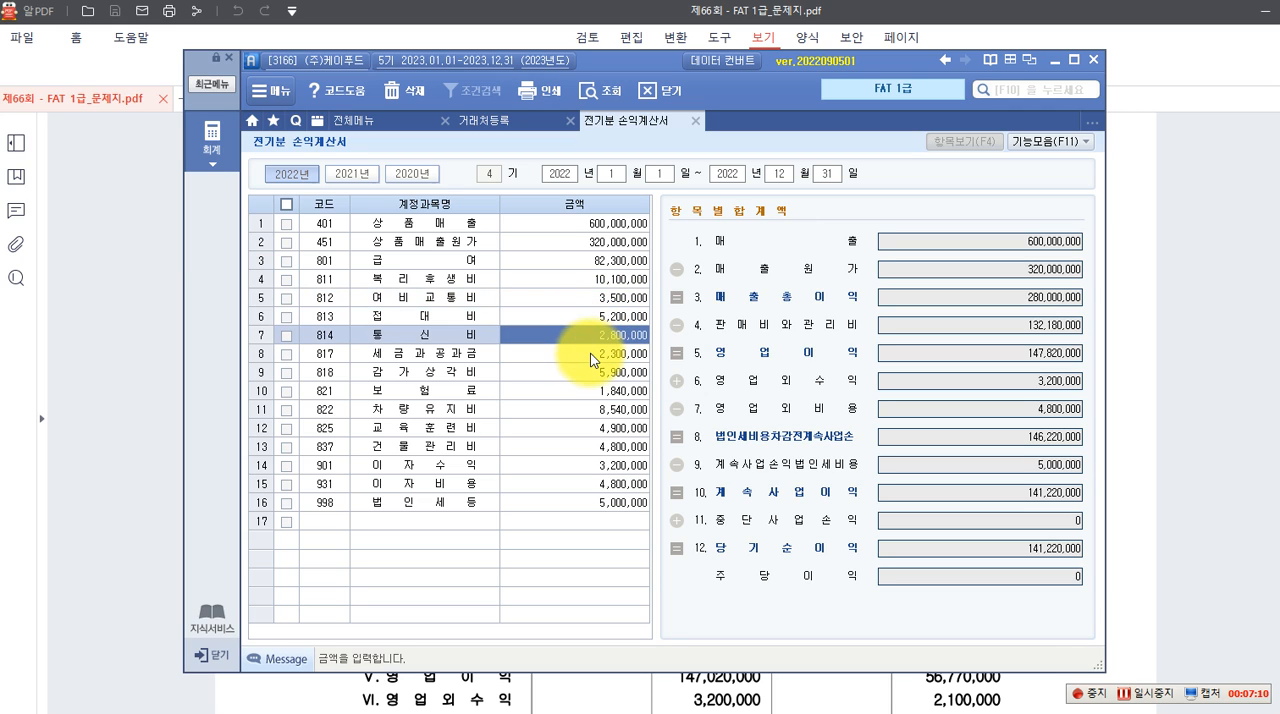
click(590, 356)
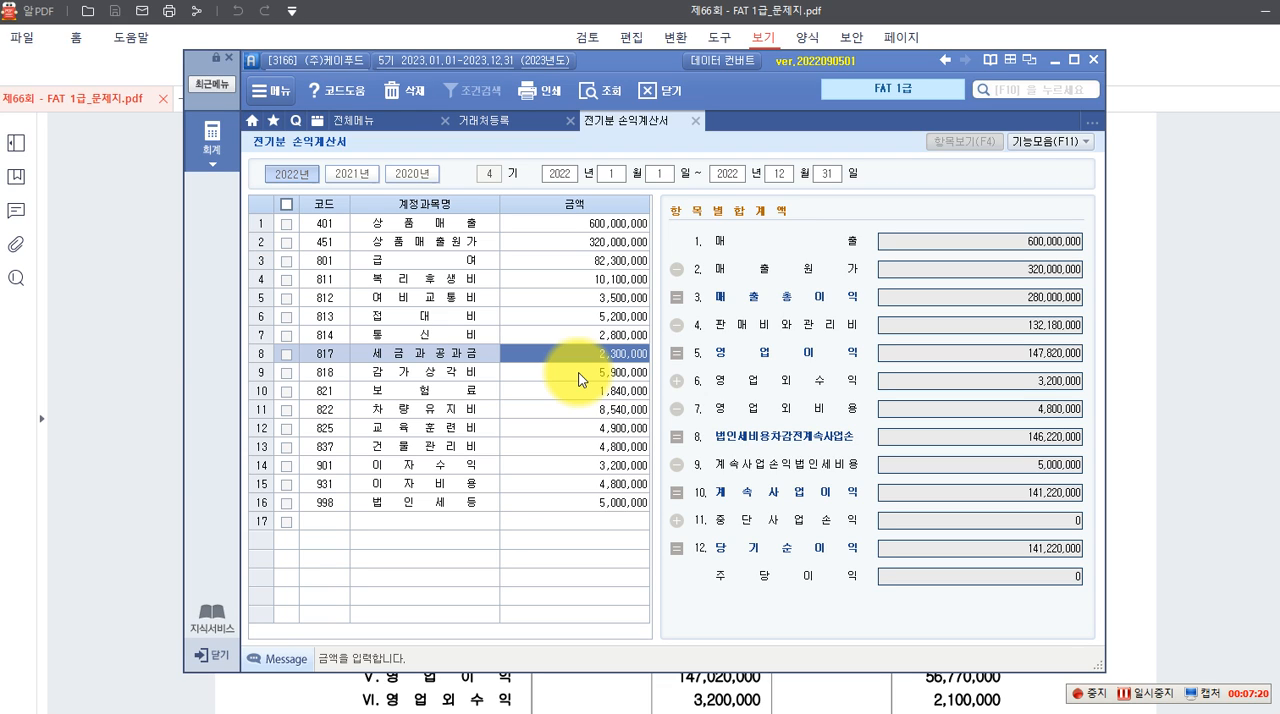
click(605, 372)
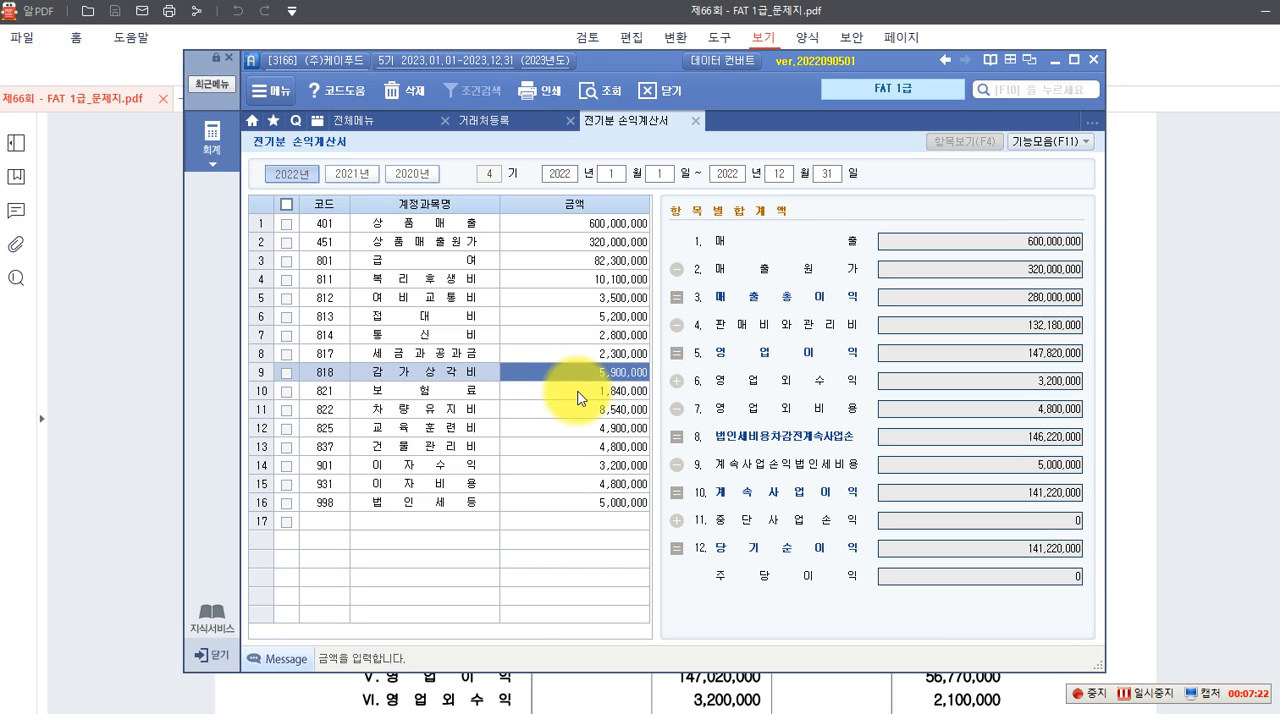
click(578, 391)
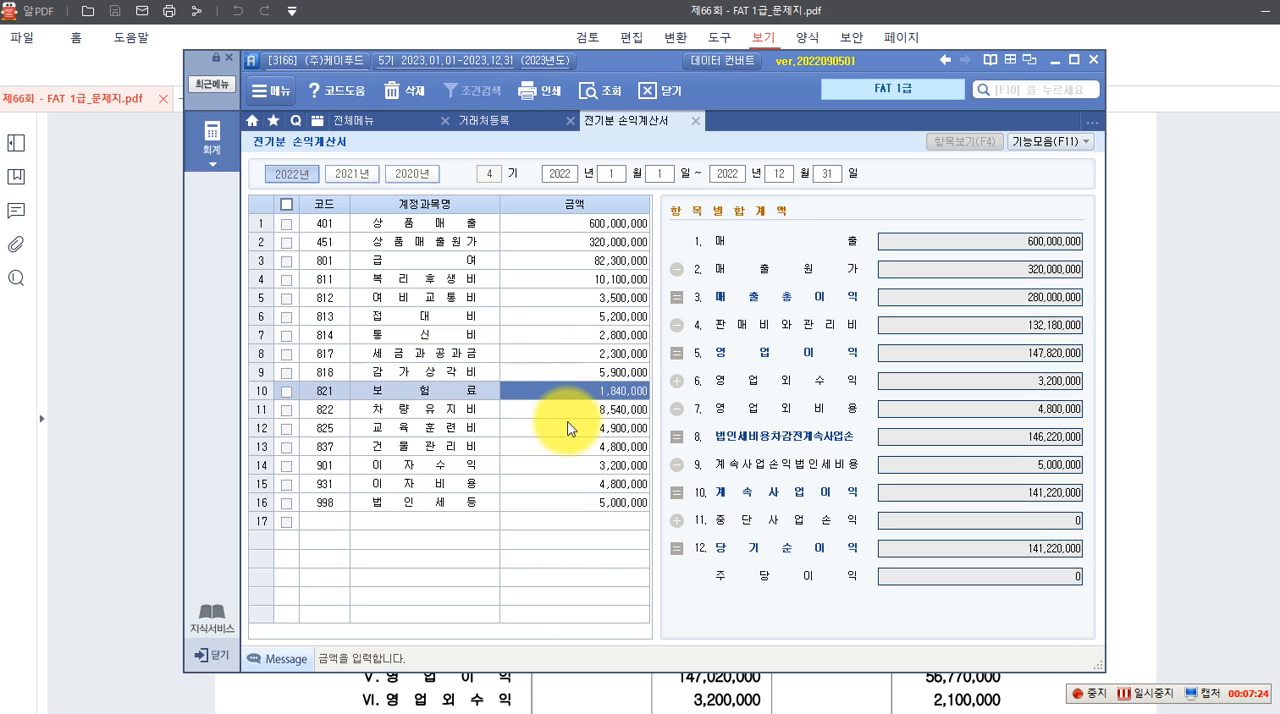
click(573, 411)
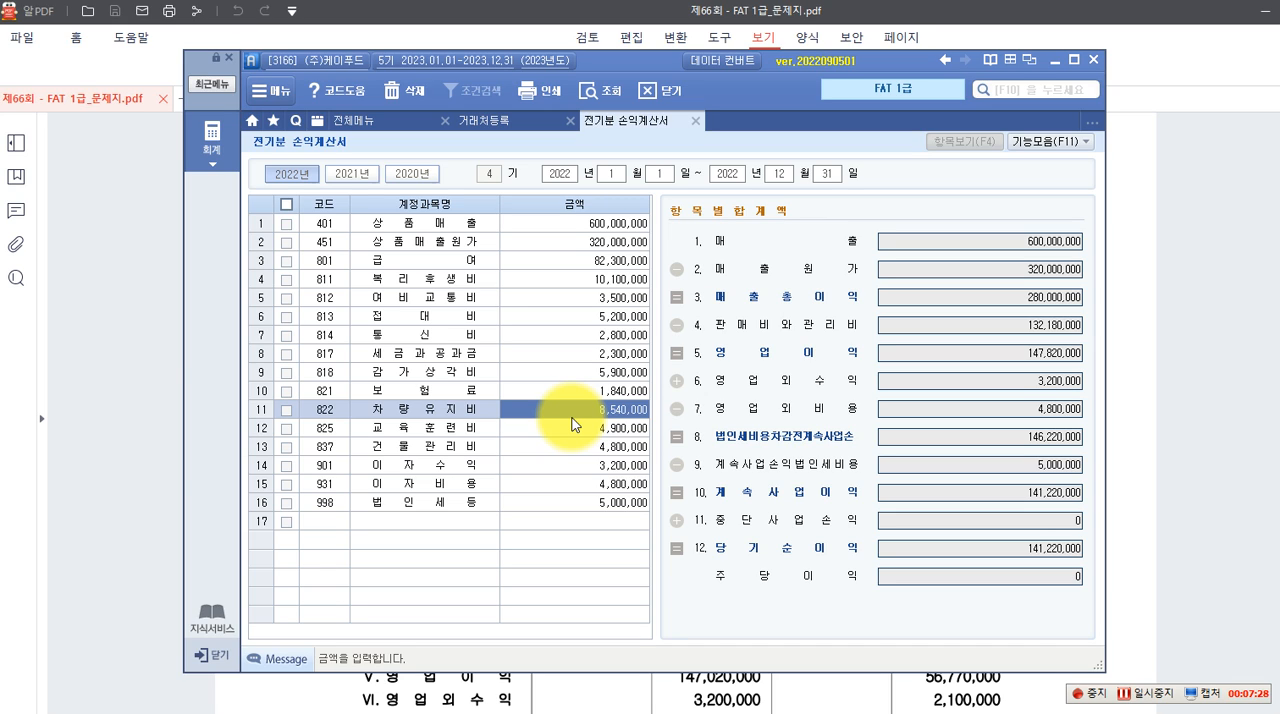
click(577, 427)
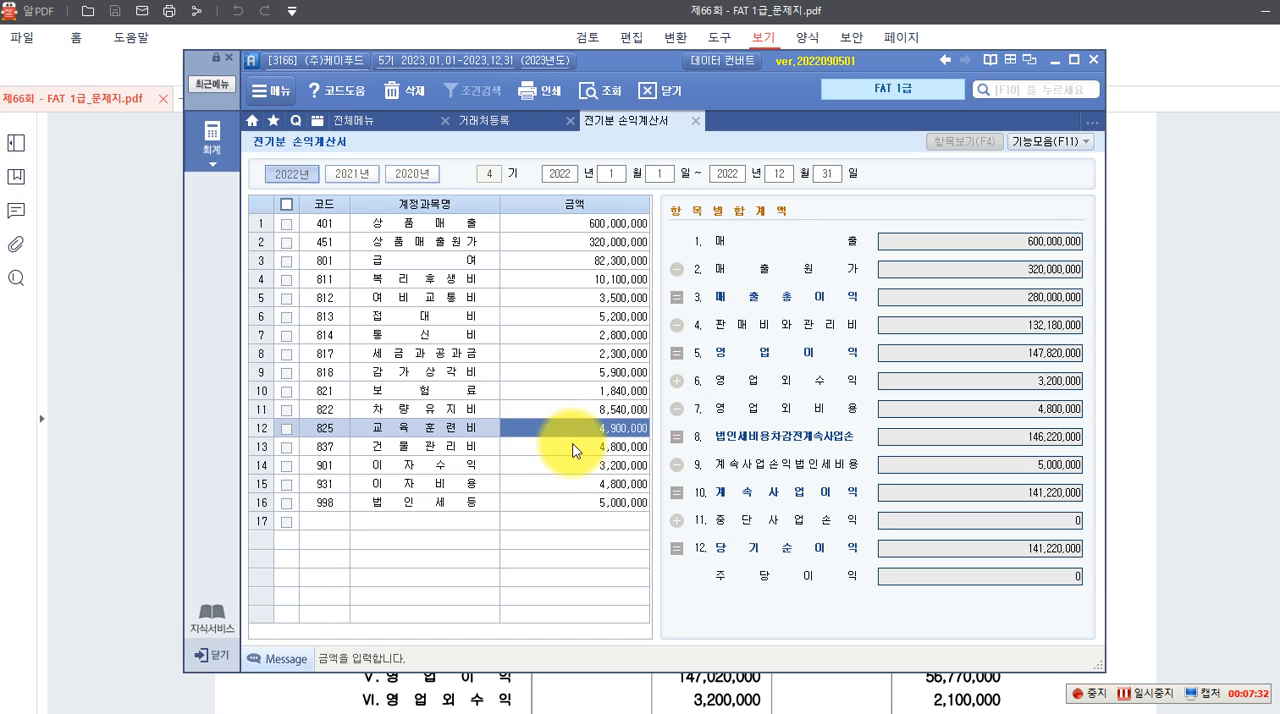
click(571, 447)
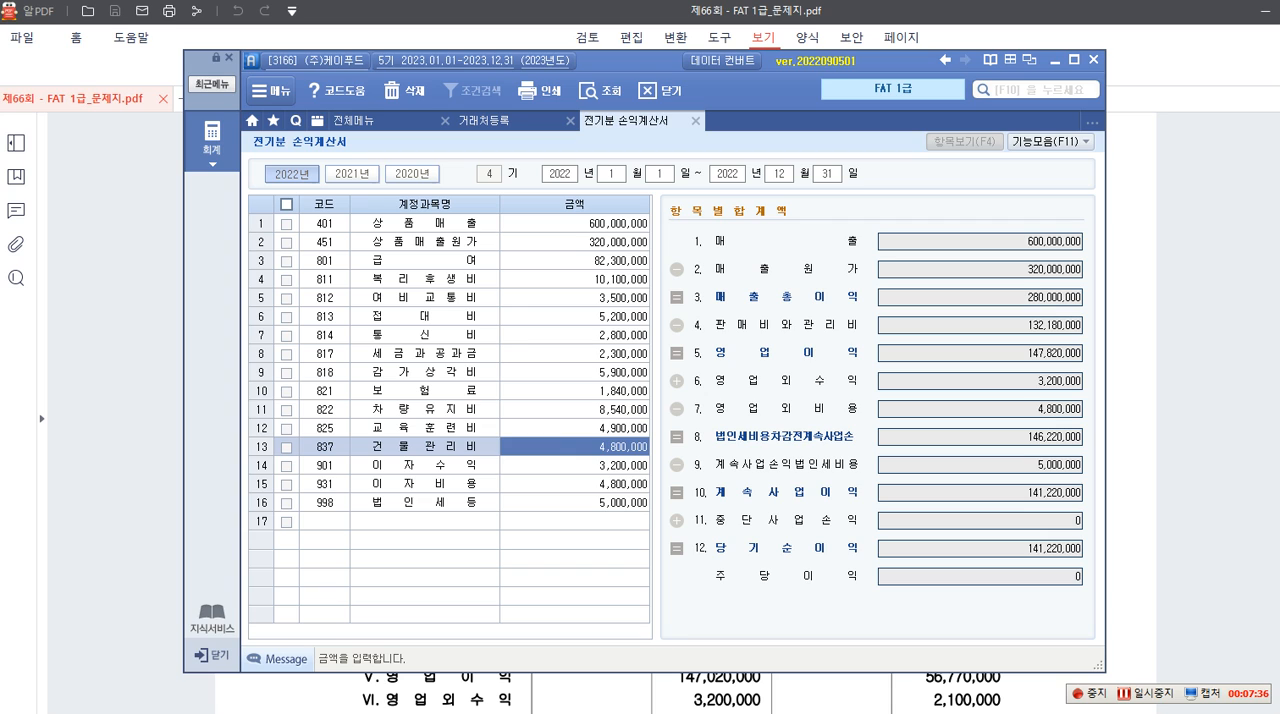
Add the missing account 833 광고선전비 in a new row, found by searching the account codes, with an amount of 800,000
click(333, 520)
right_click(332, 518)
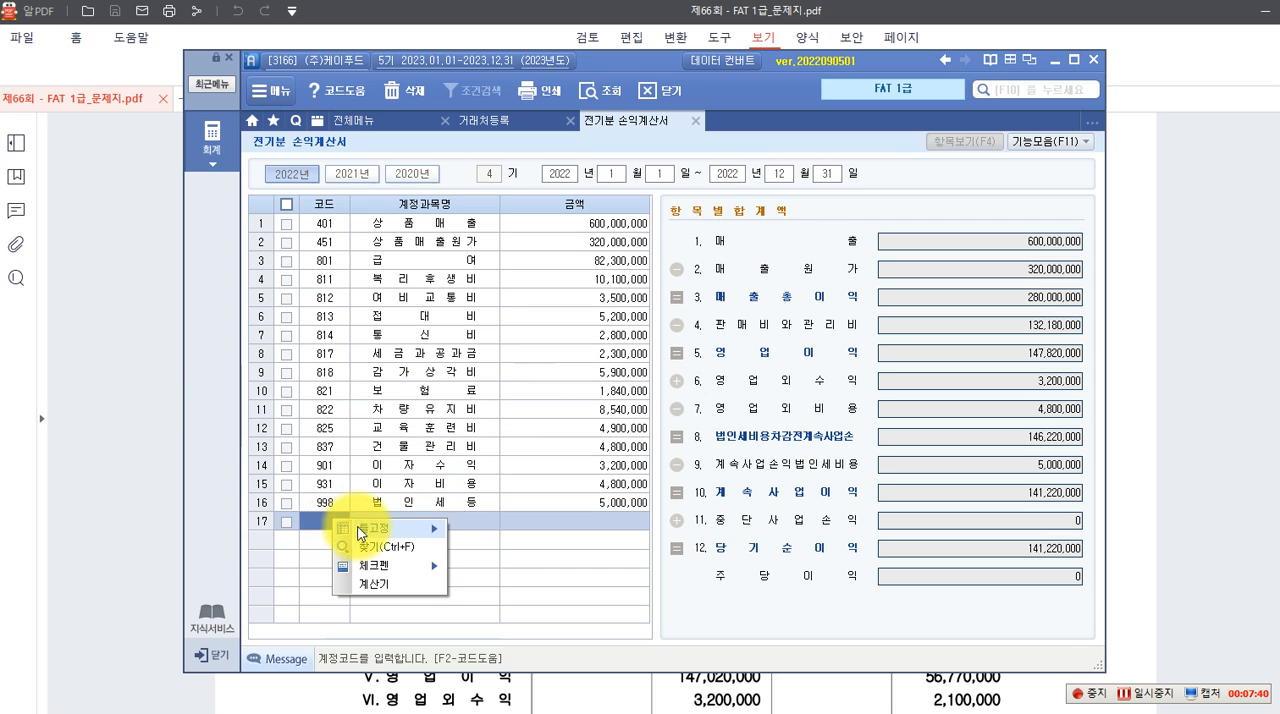
click(320, 516)
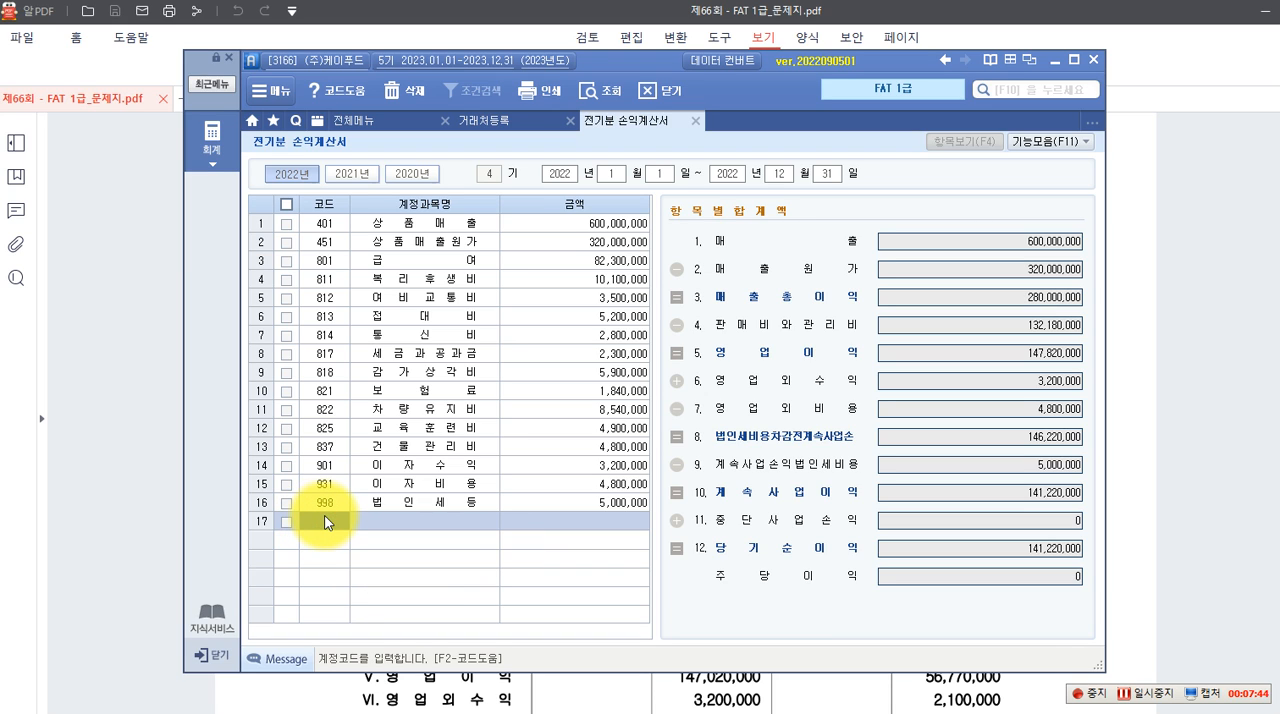
key(F2)
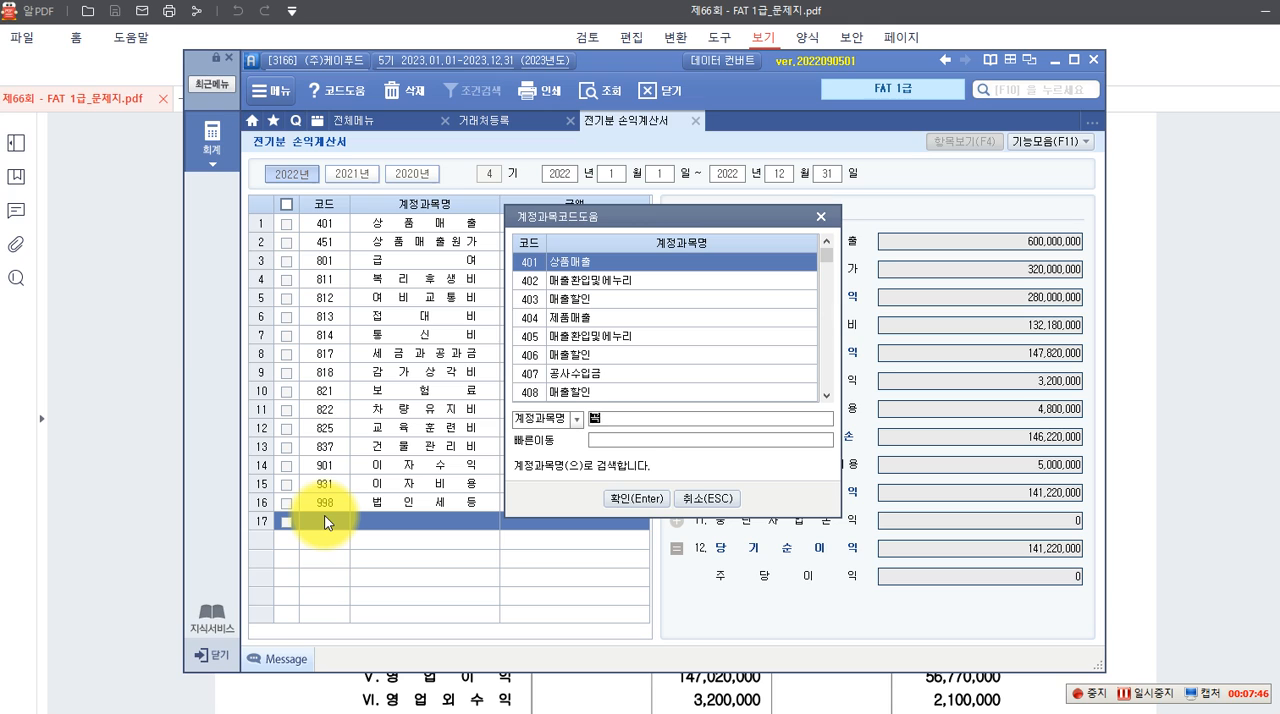
text(광고서ㄴ)
key(Return)
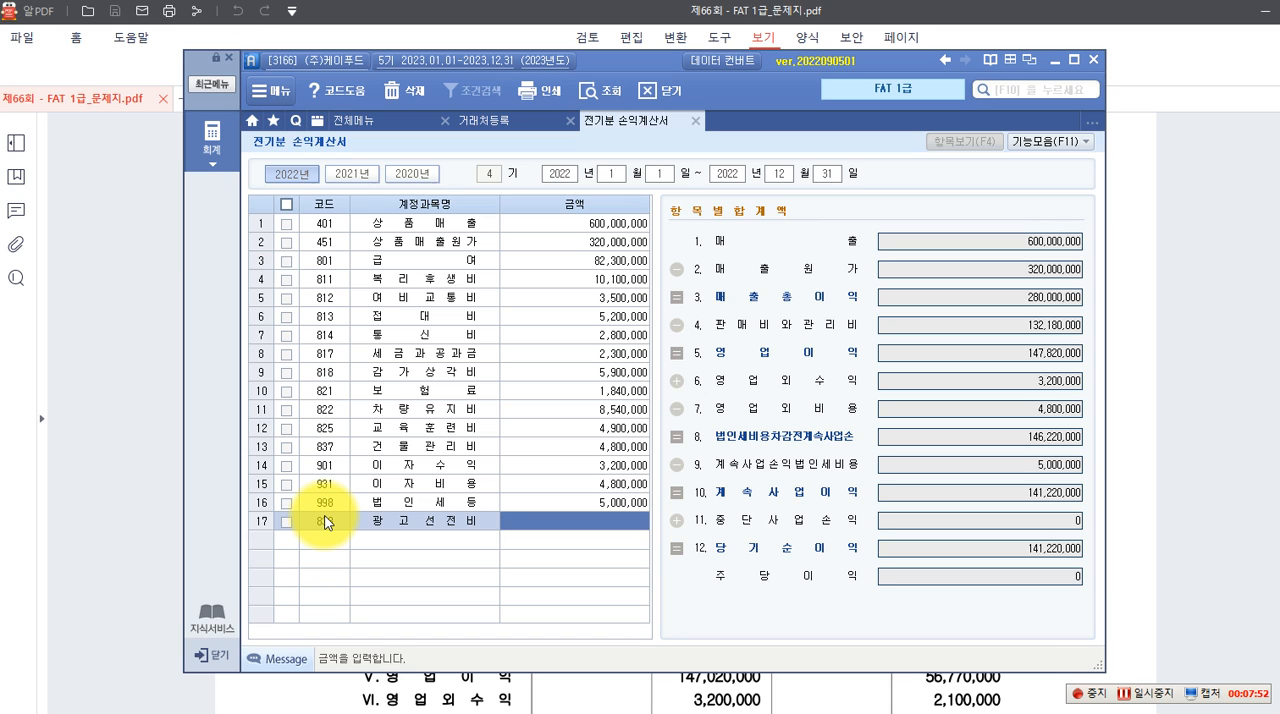
text(5)
key(Return)
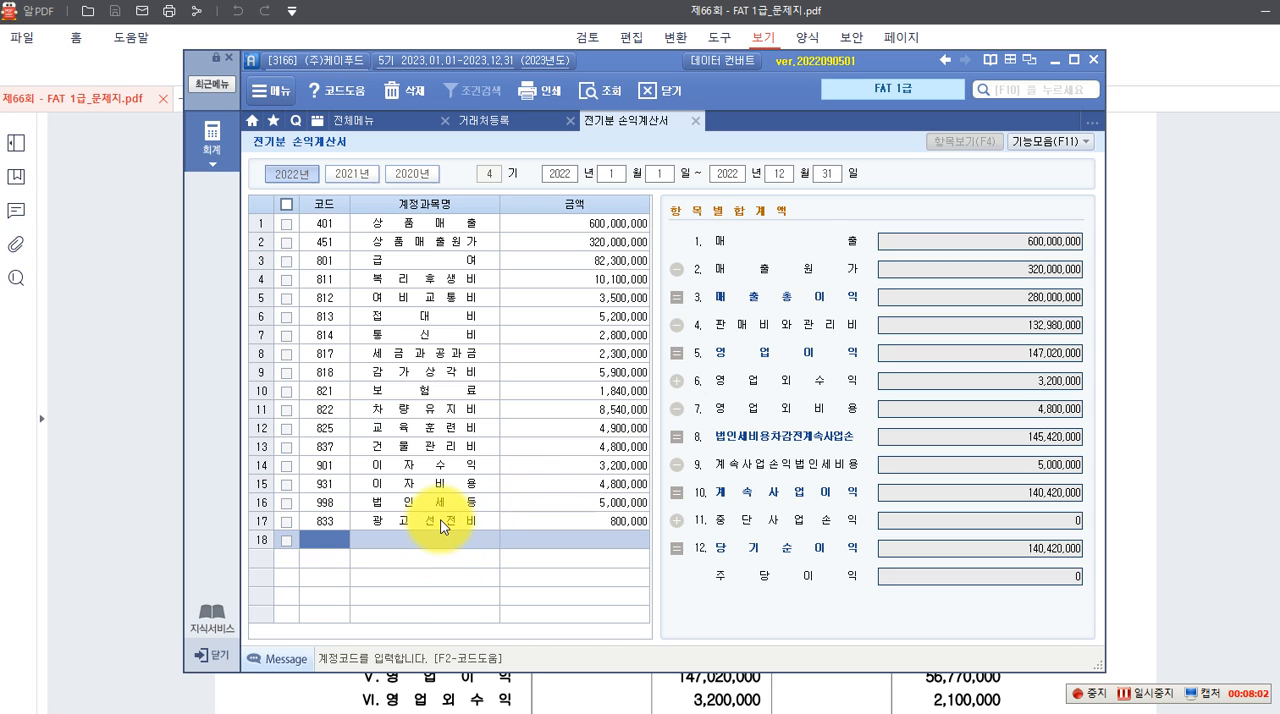
Open 전기분 이익잉여금처분계산서 from the accounting module's 기초정보관리 functions
click(221, 157)
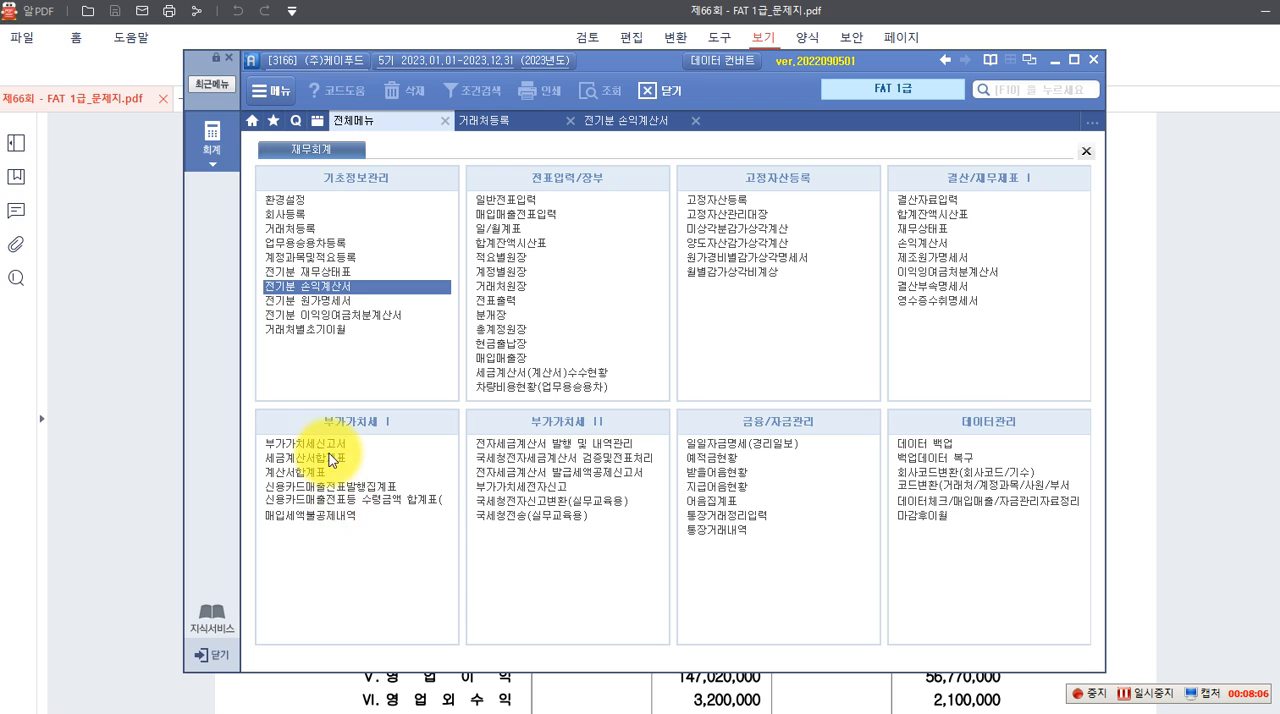
click(347, 316)
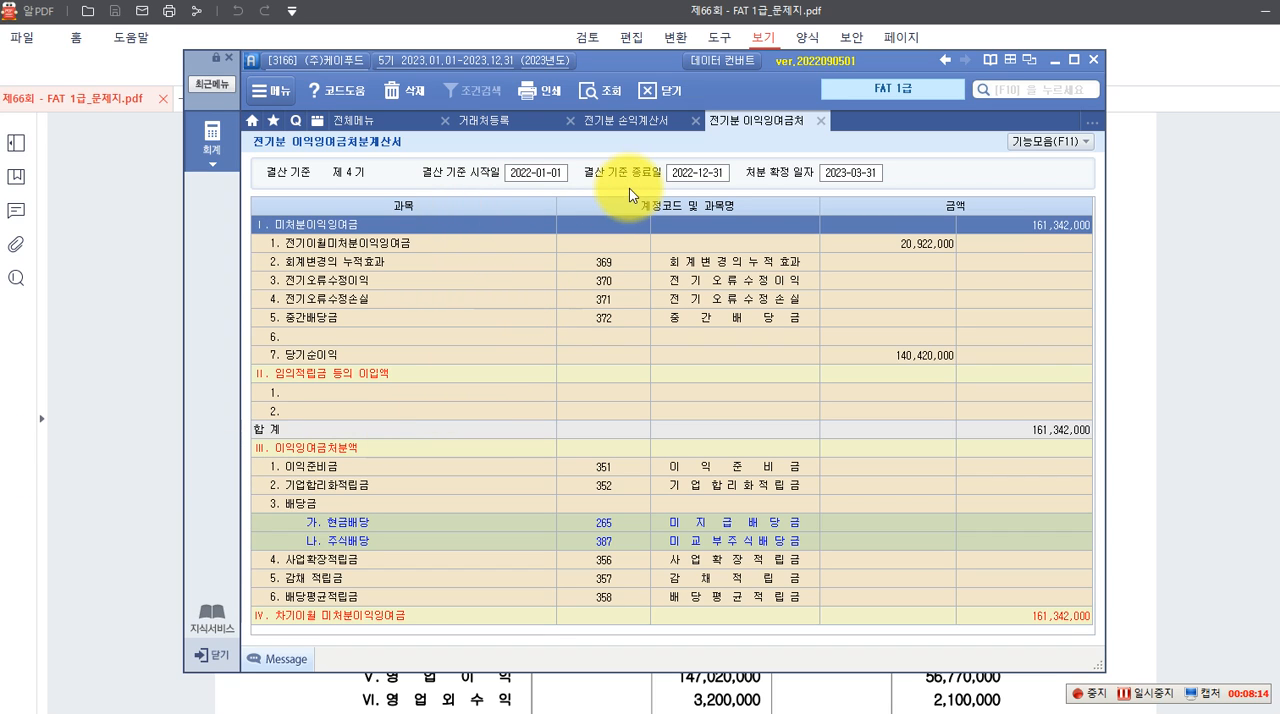
Set the 처분 확정 일자 to 2023-02-23 and return to the accounting module's function list
click(858, 174)
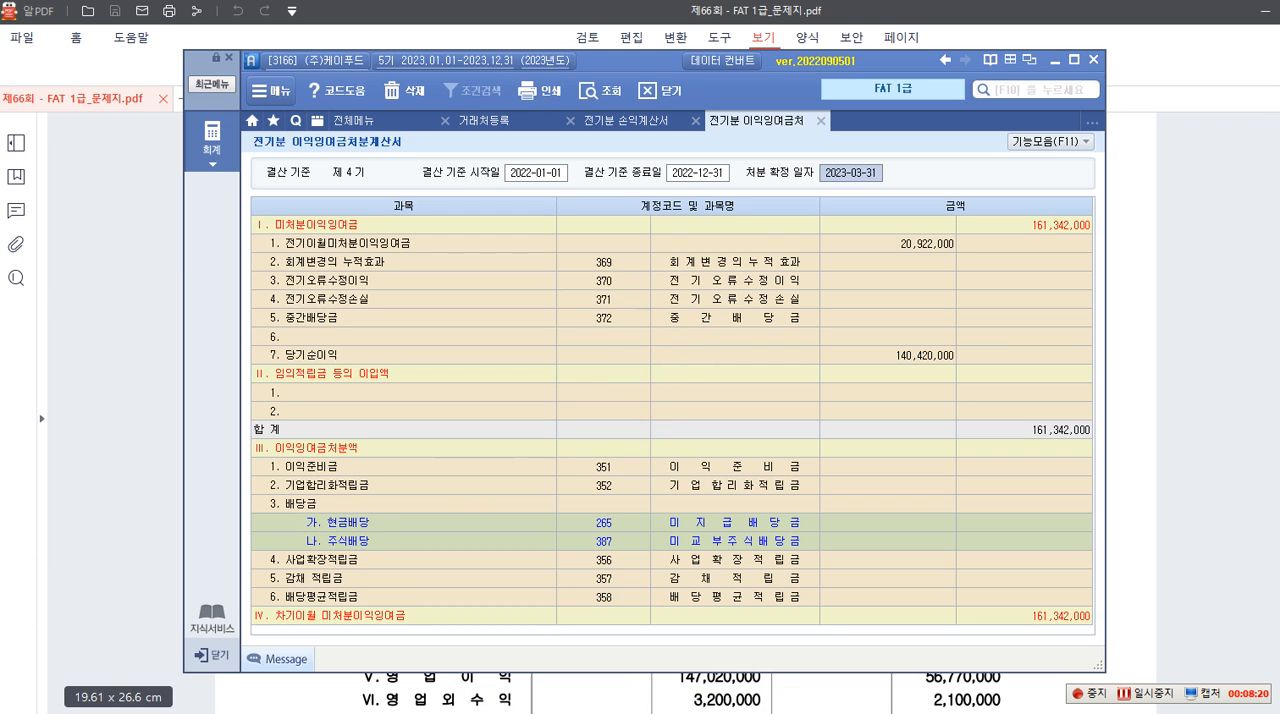
text(2)
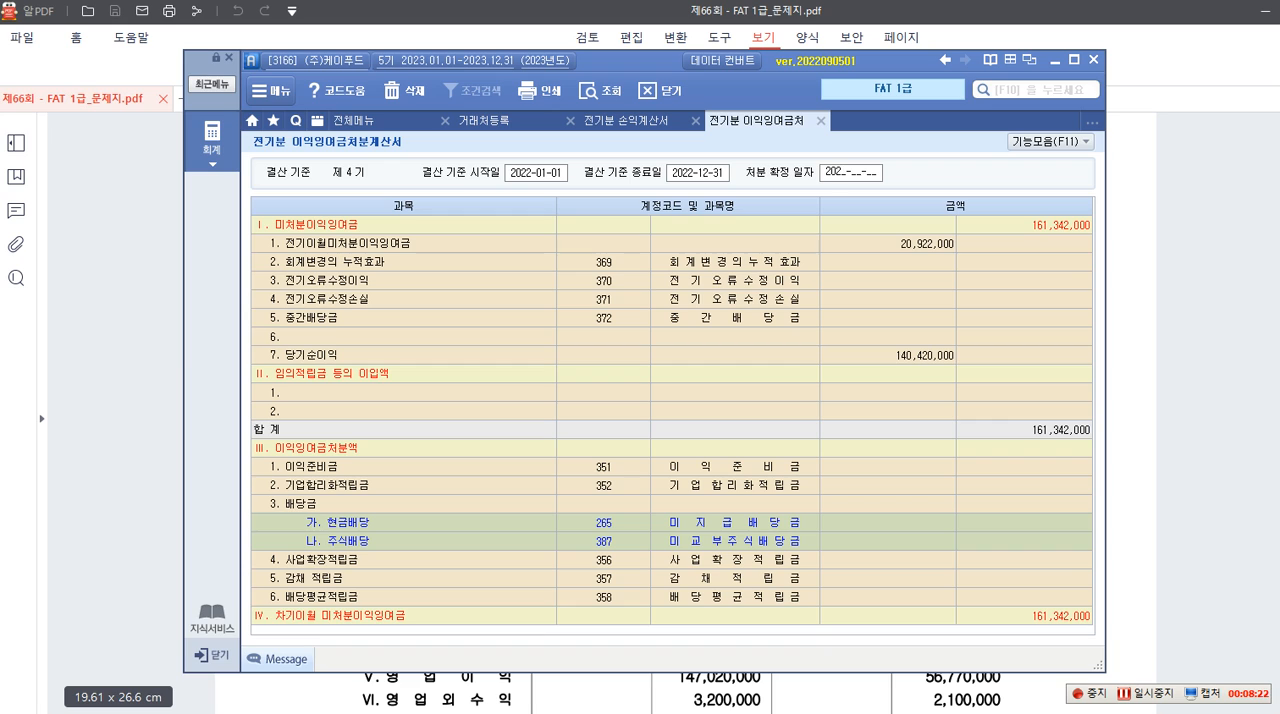
text(023-02-23)
key(Return)
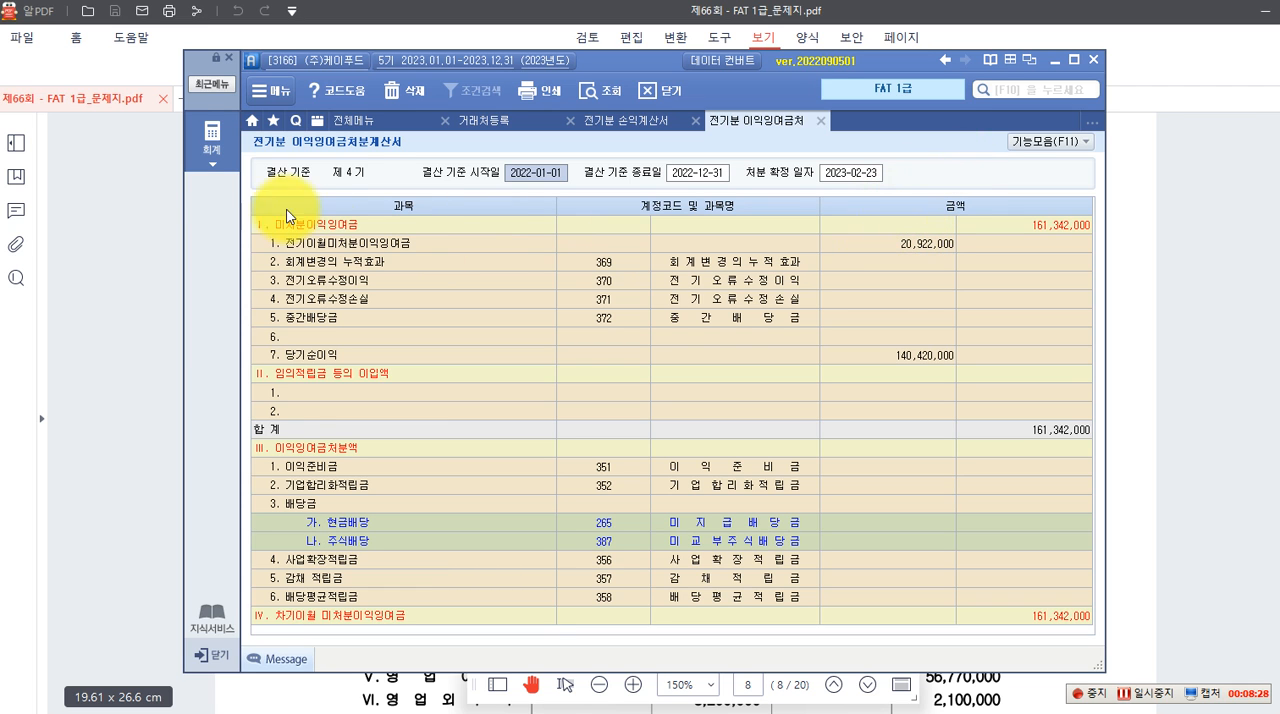
click(216, 145)
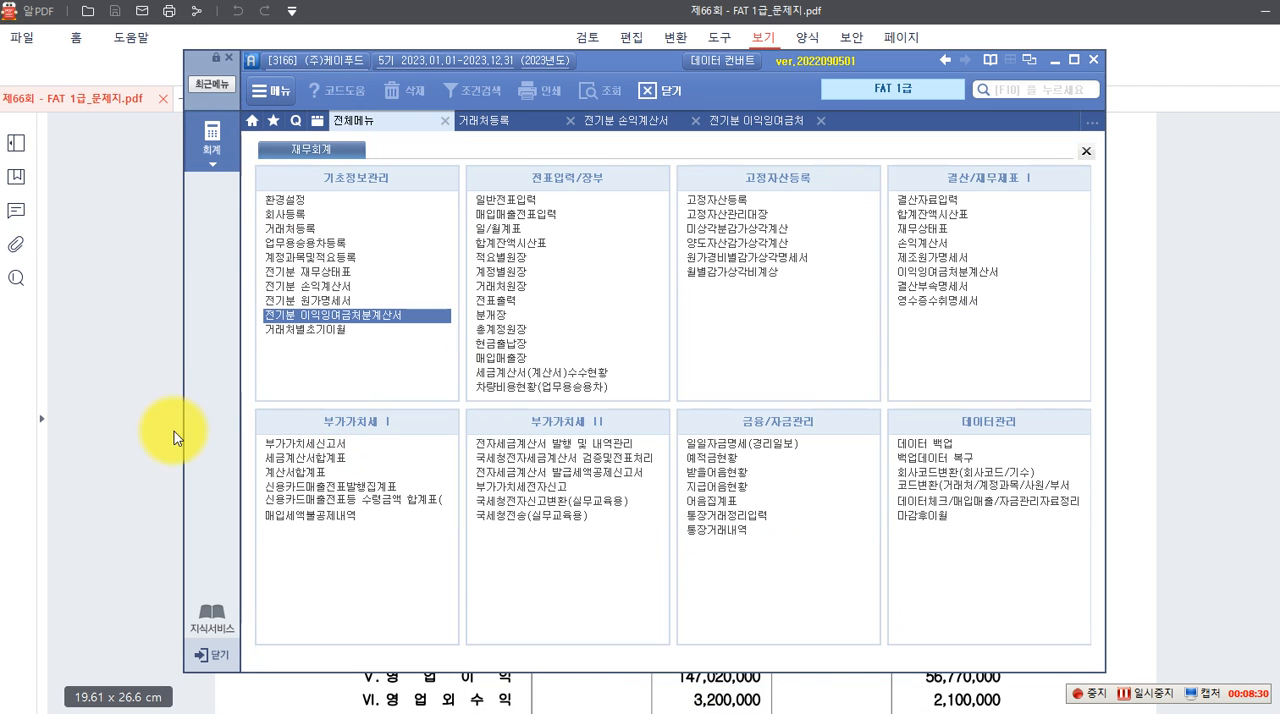
Switch to the exam PDF and read 실무수행 2 task 1, the January 2023 급여대장 and its 1월 25일 transaction
click(1192, 515)
scroll(780, 518, down, 7)
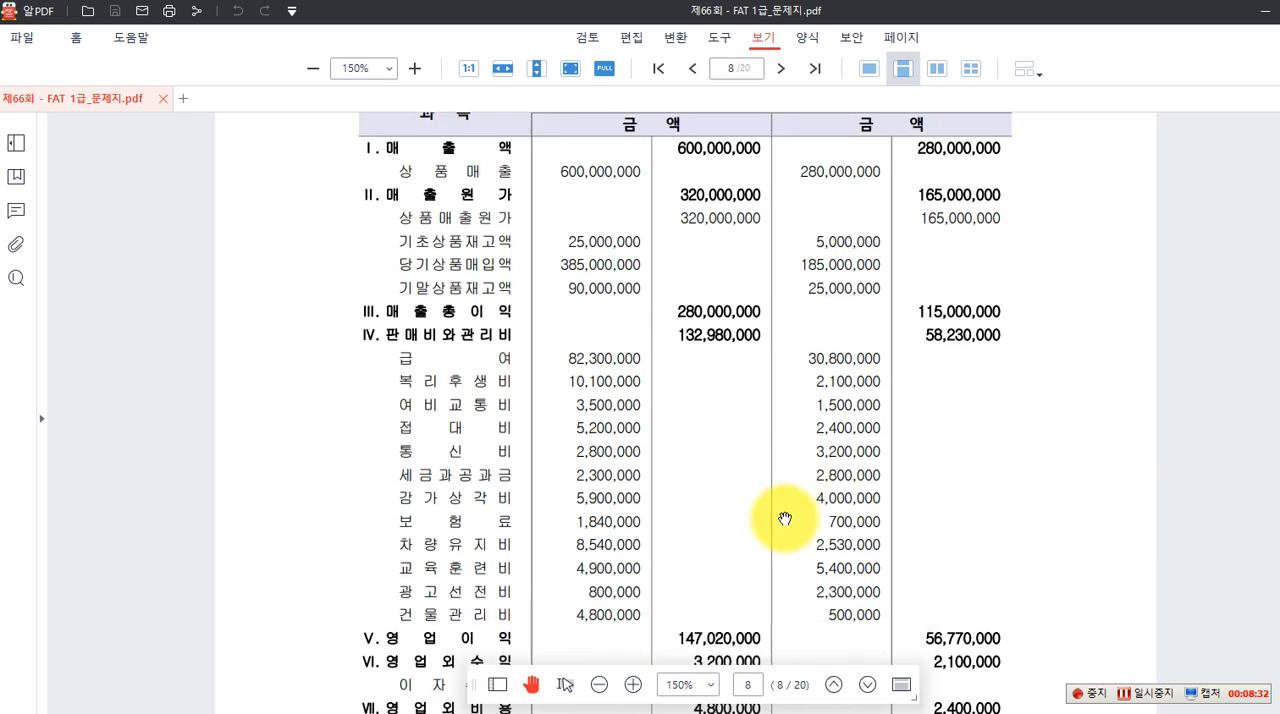
scroll(766, 503, down, 5)
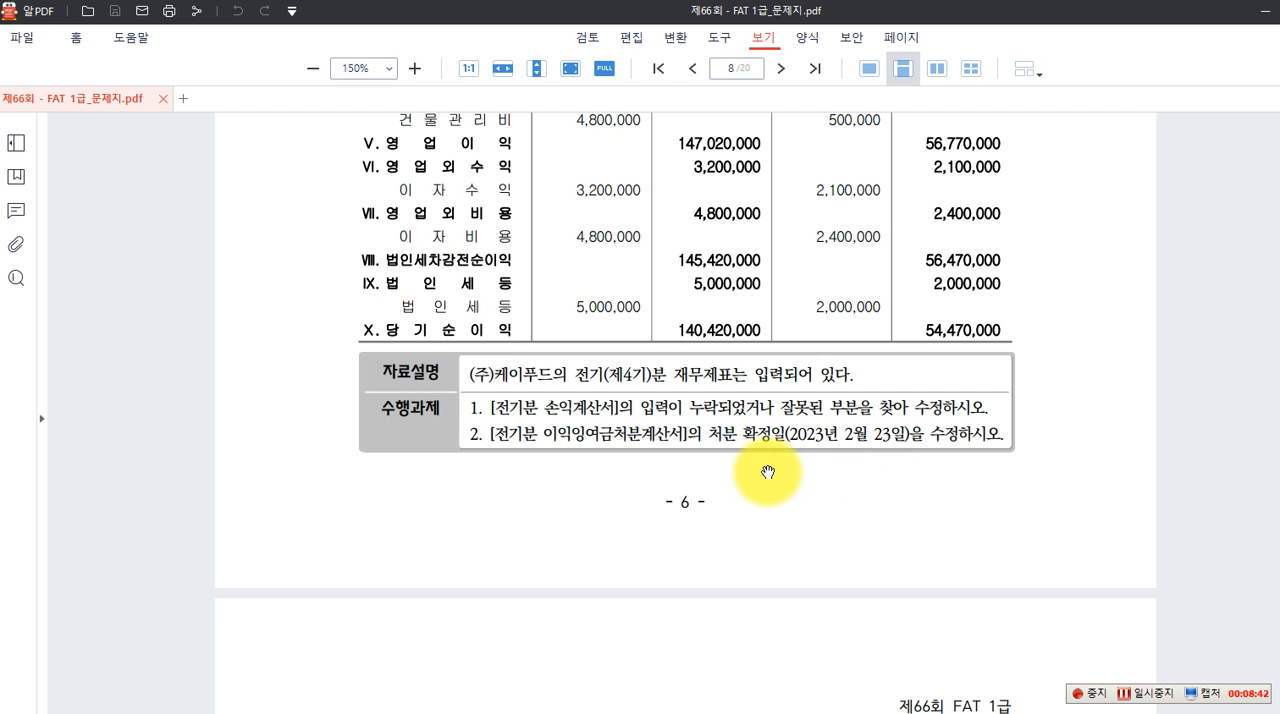
scroll(709, 453, down, 3)
scroll(709, 453, down, 9)
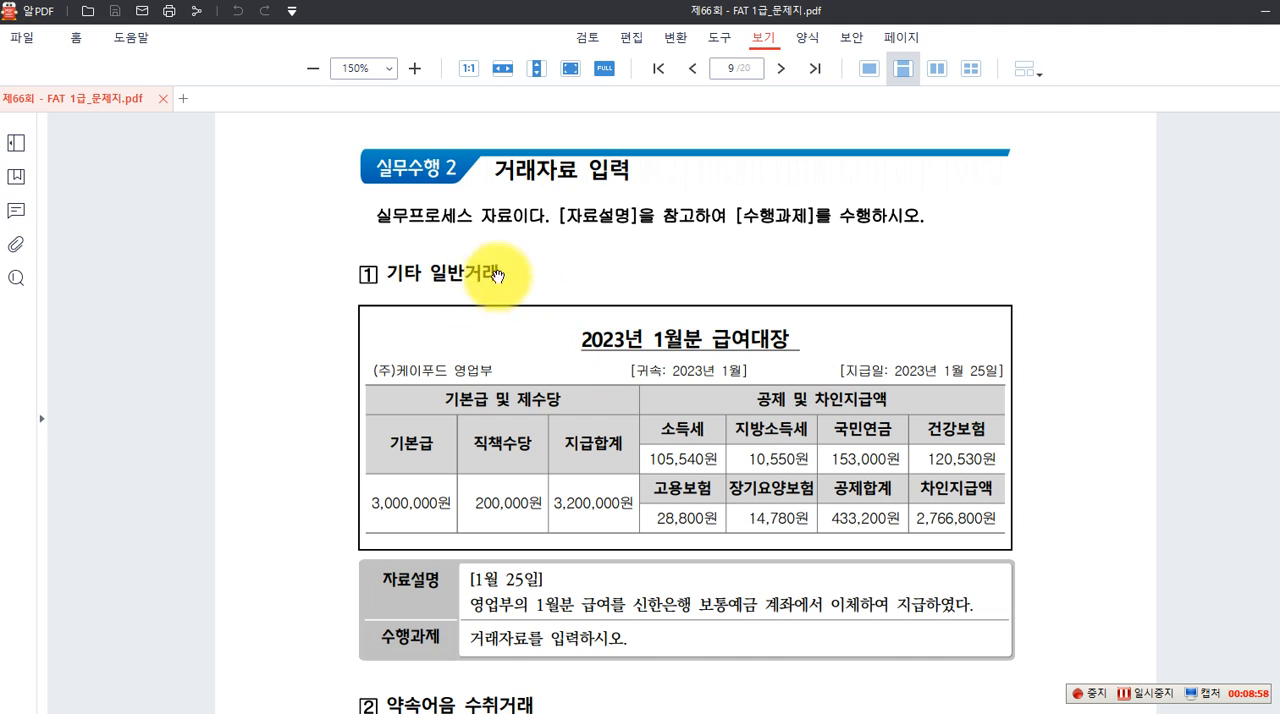
scroll(410, 293, down, 1)
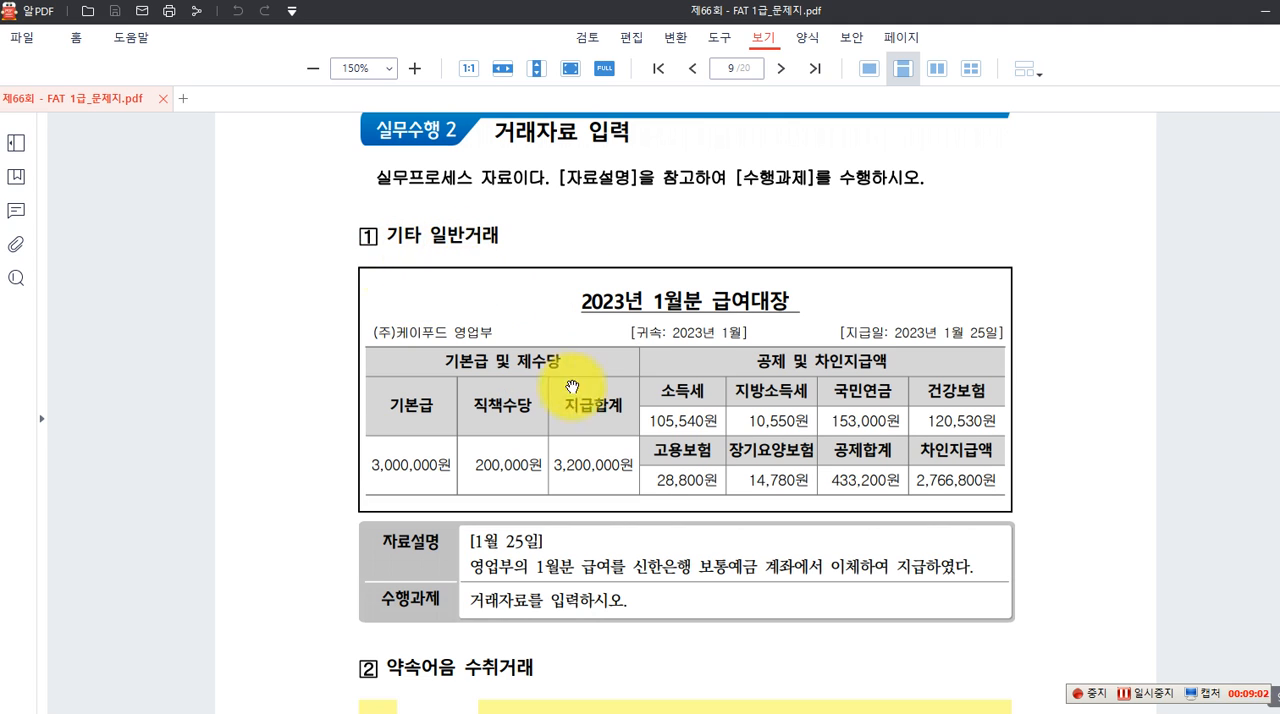
scroll(605, 298, down, 2)
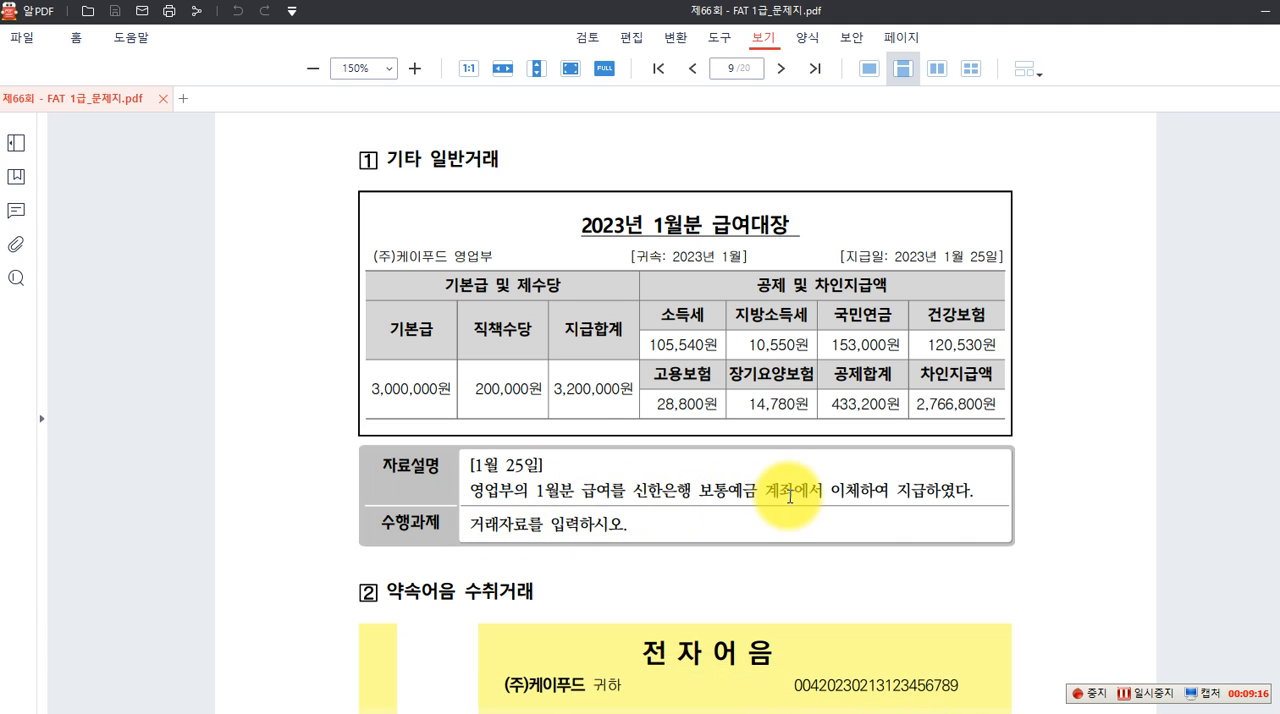
scroll(828, 490, down, 1)
scroll(828, 490, up, 1)
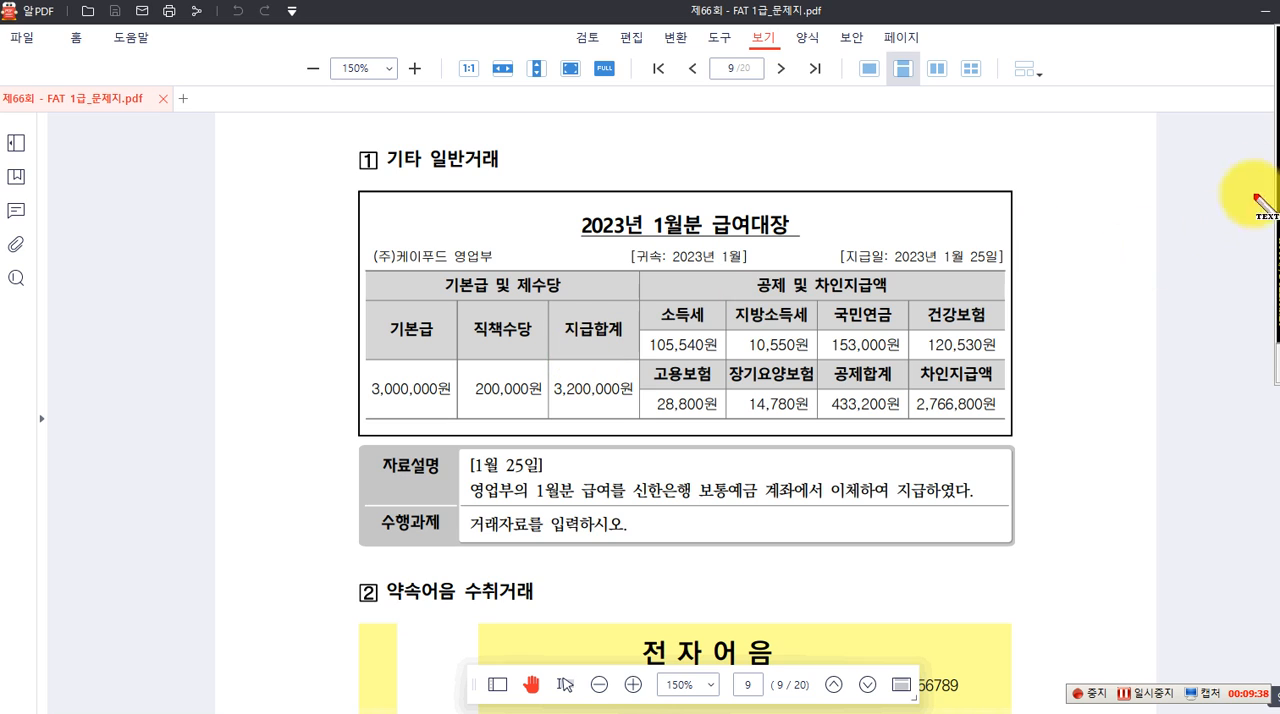
Note the entry beside the payroll table as on-screen text: (차) 급여 3,200,000 and (대) 예수금 433,200
click(60, 197)
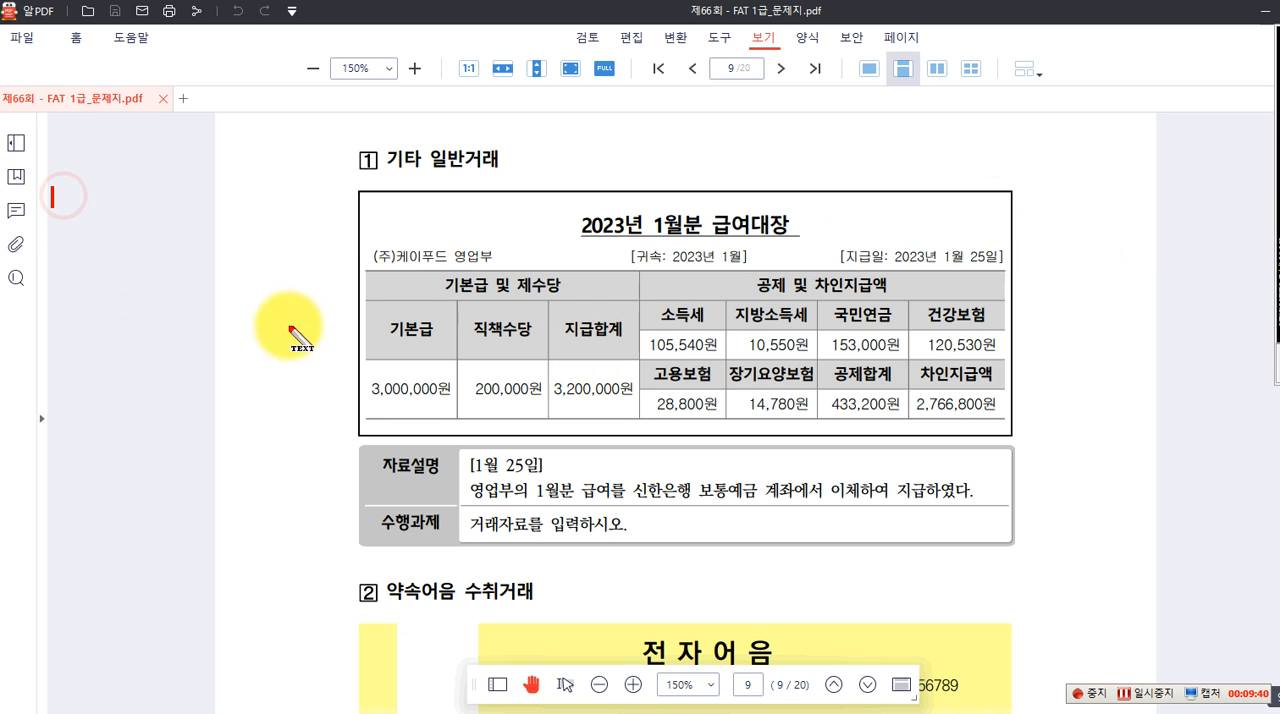
text(차) 급여 )
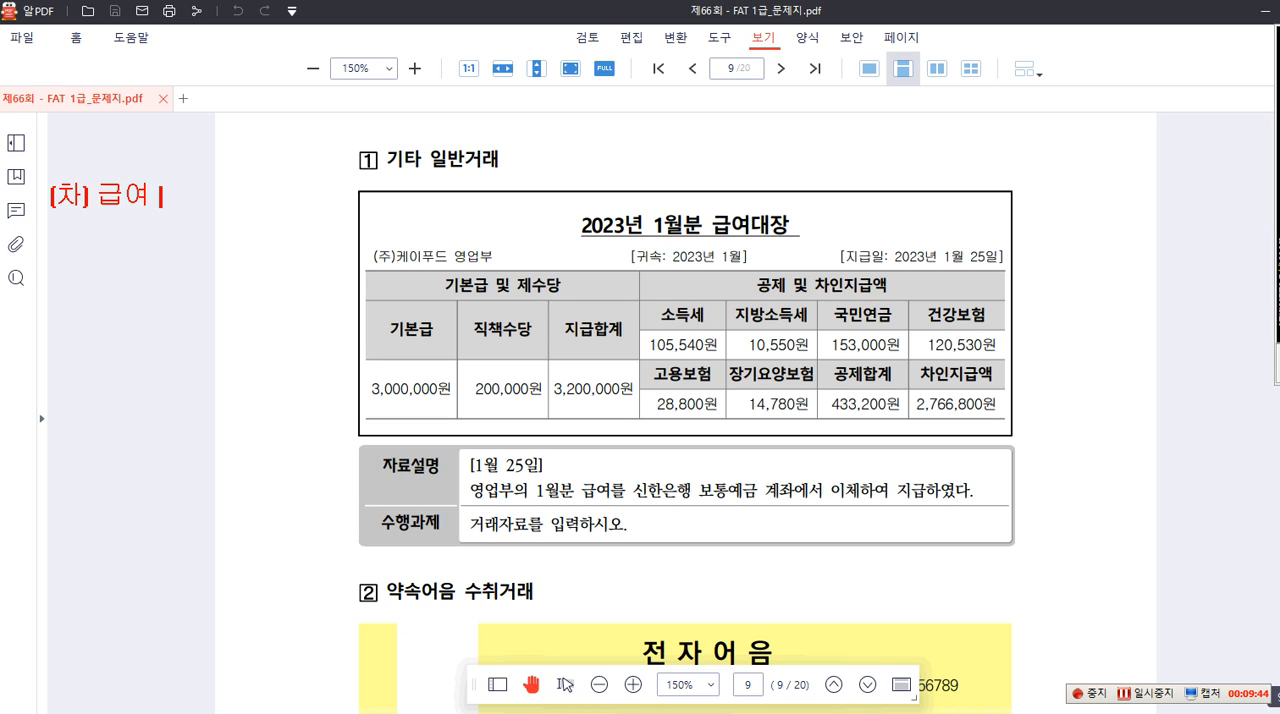
text(3,200,000   )
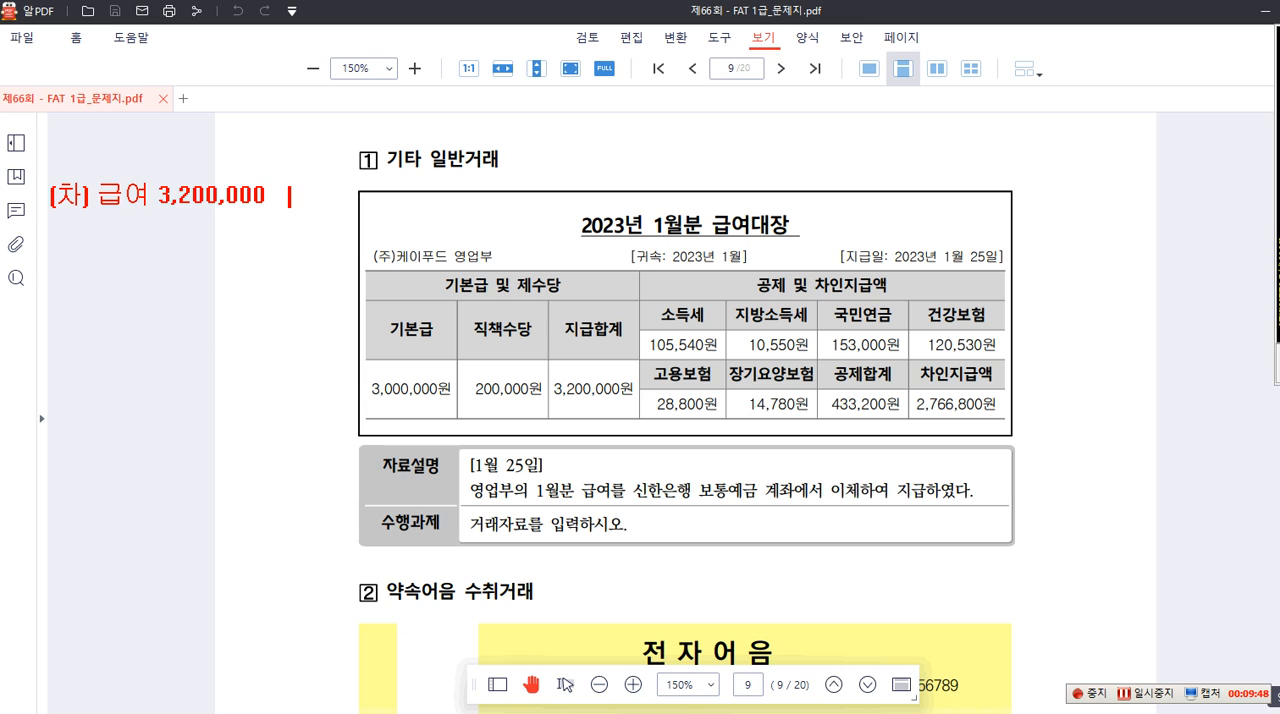
text((대)
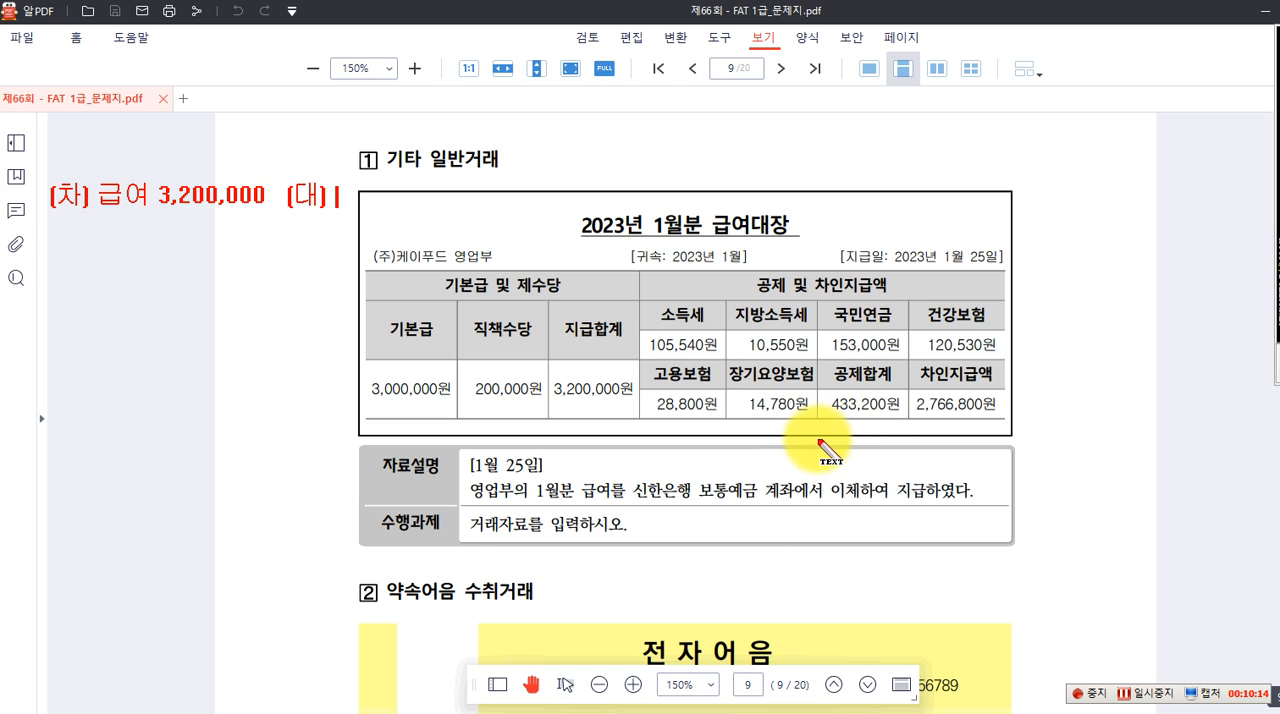
text(예수그)
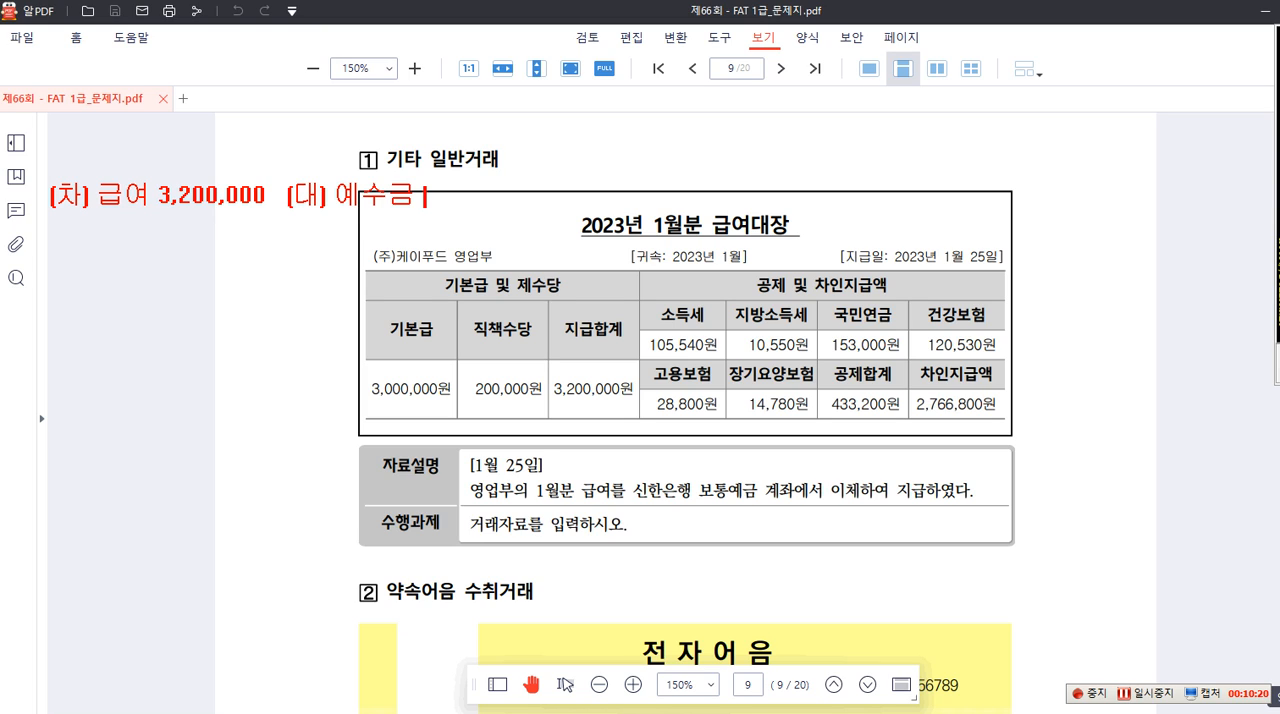
text( 433,20)
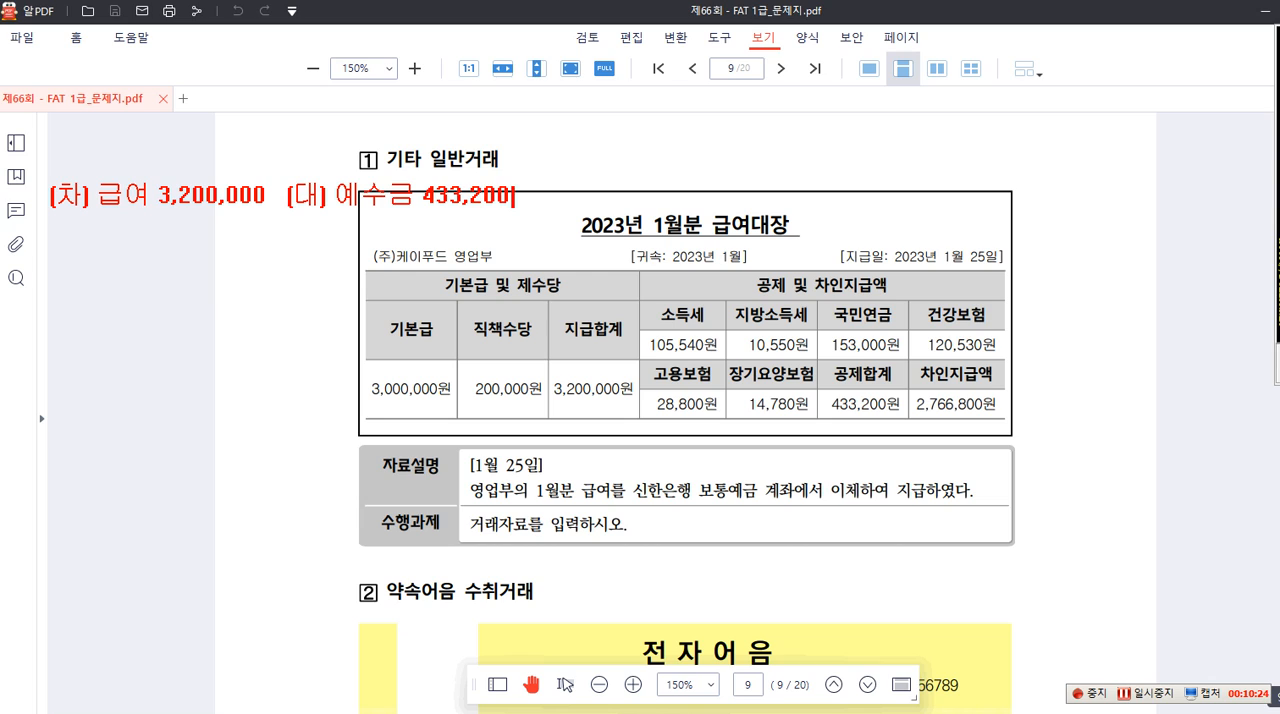
Add a second credit line, 보통예금 2,766,800, to the on-screen note and clear the whole note
key(Return)
text(보통예)
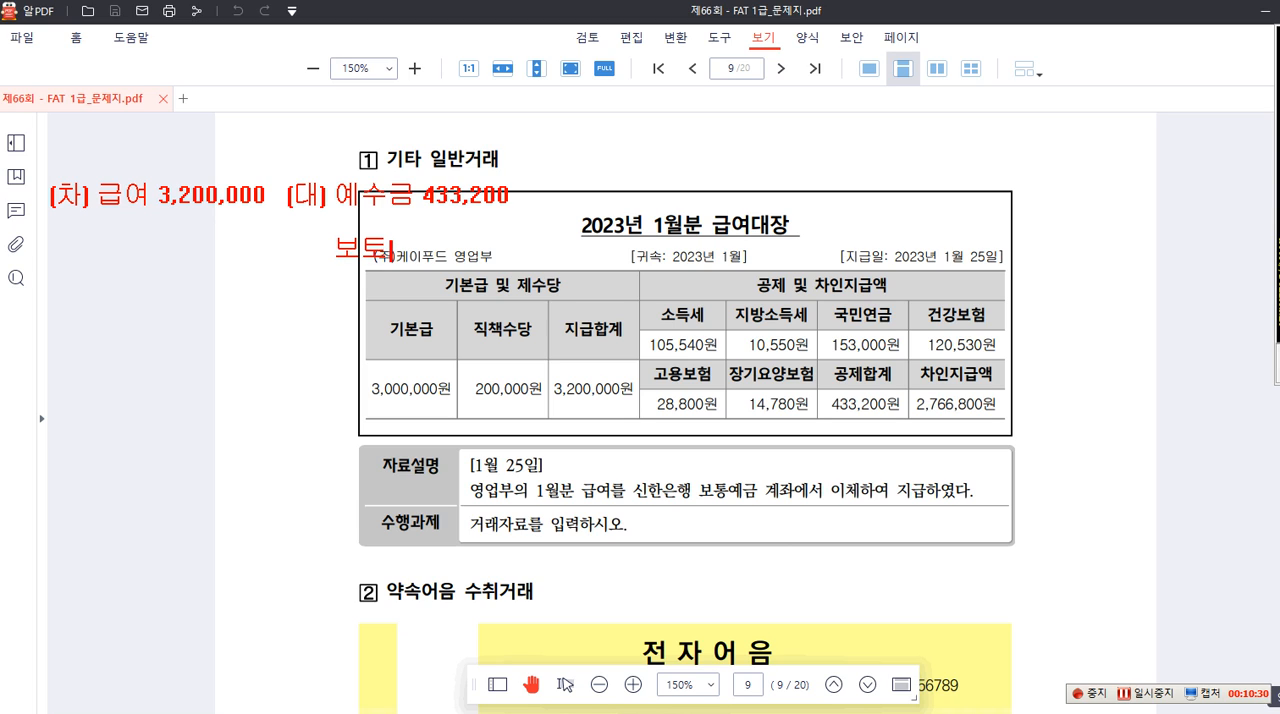
text(금)
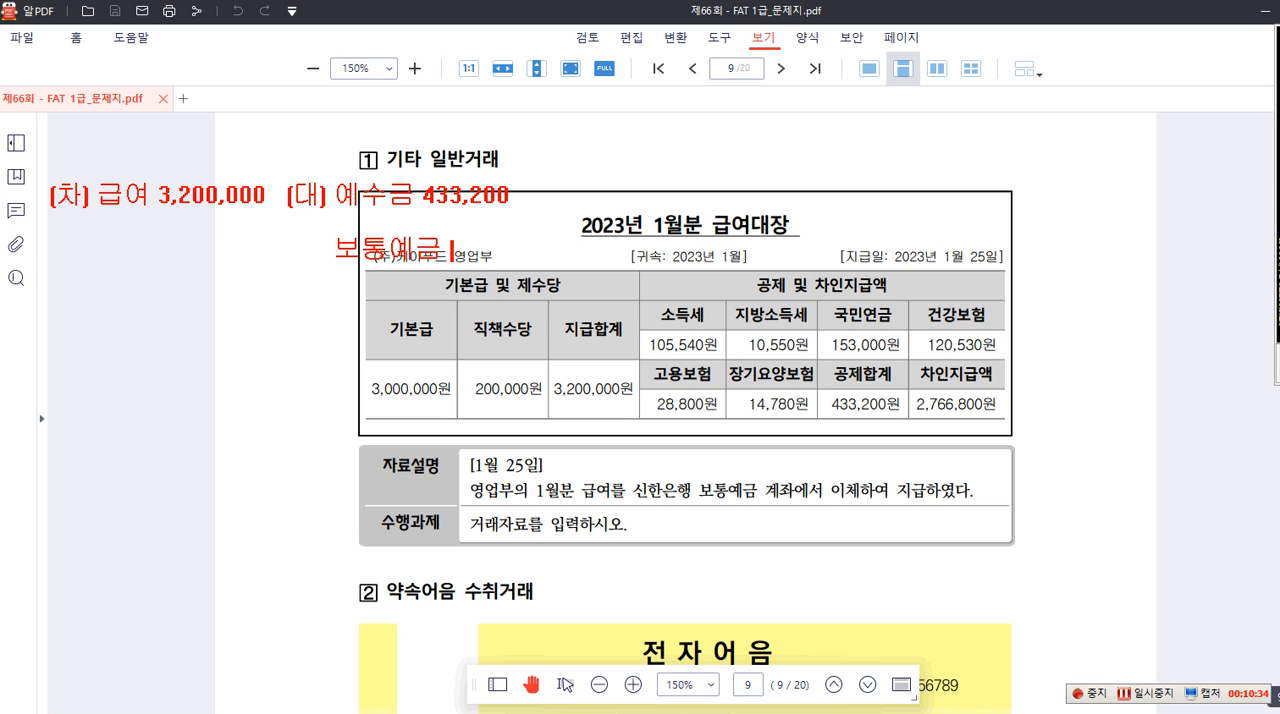
text( 2,766,800)
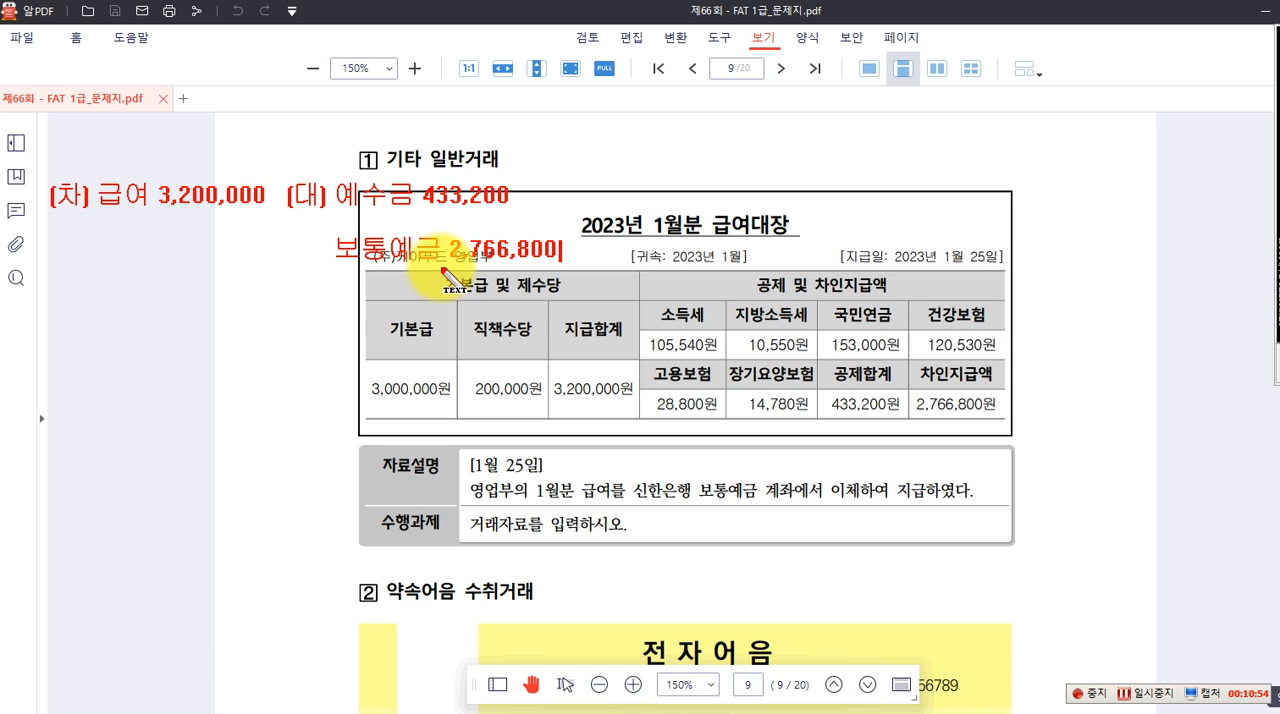
key(Escape)
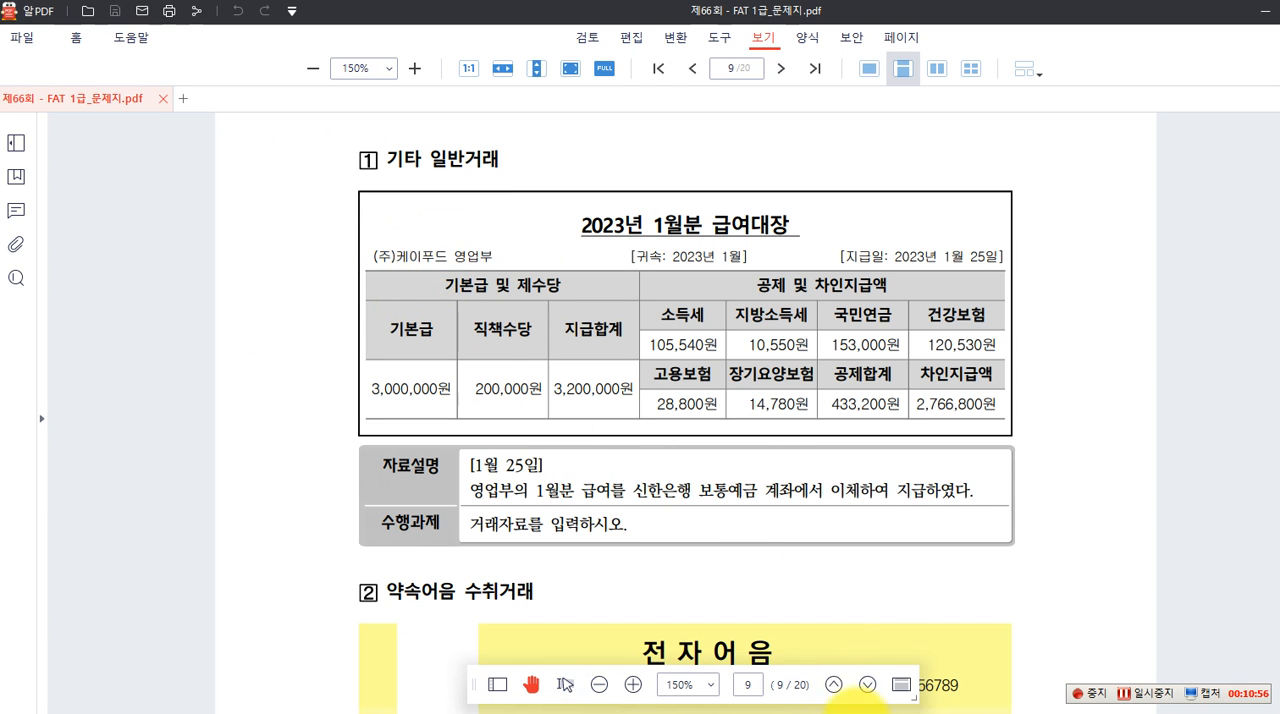
Switch to Smart A, open 일반전표입력 and set the voucher date to January 25, 2023
click(860, 712)
click(509, 197)
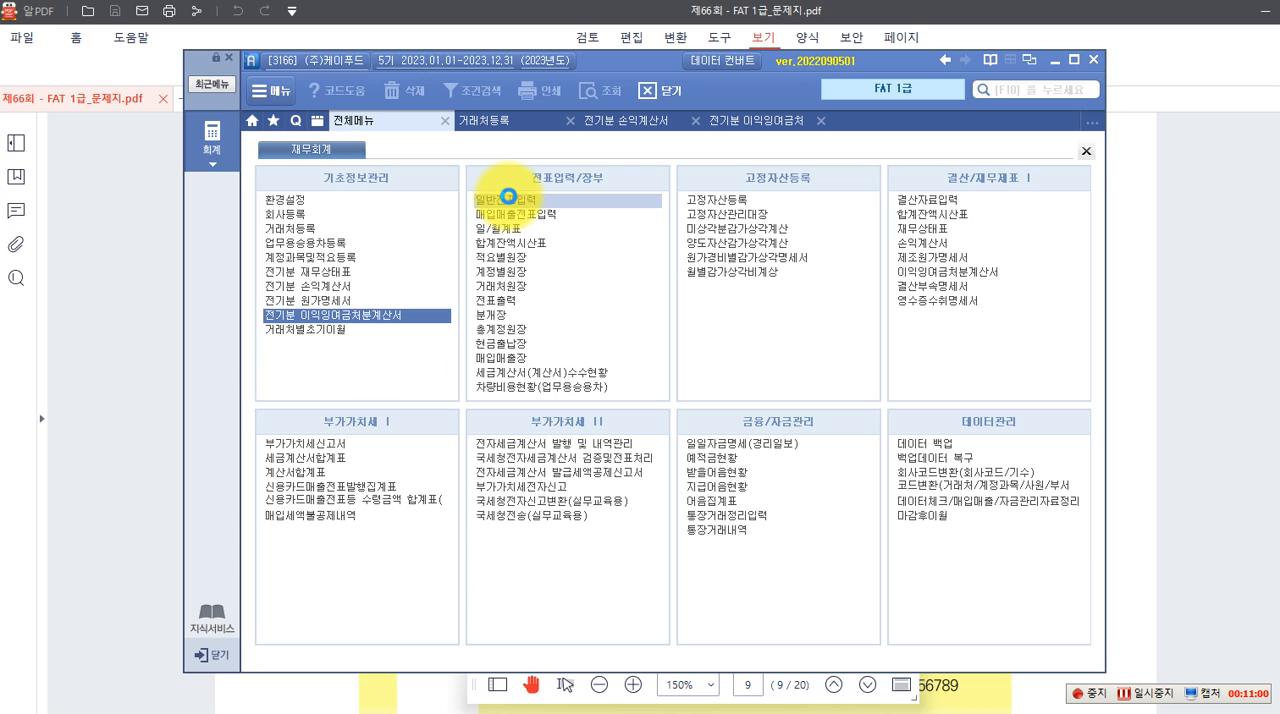
click(501, 200)
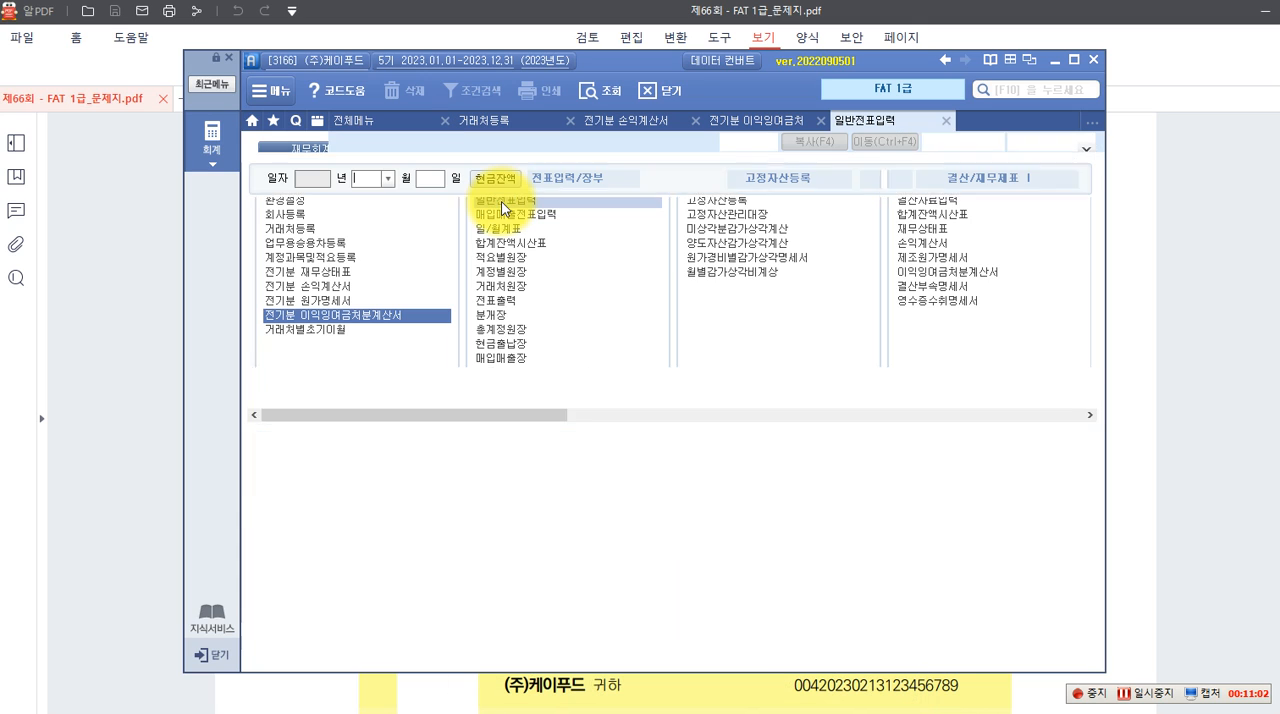
click(389, 179)
click(377, 203)
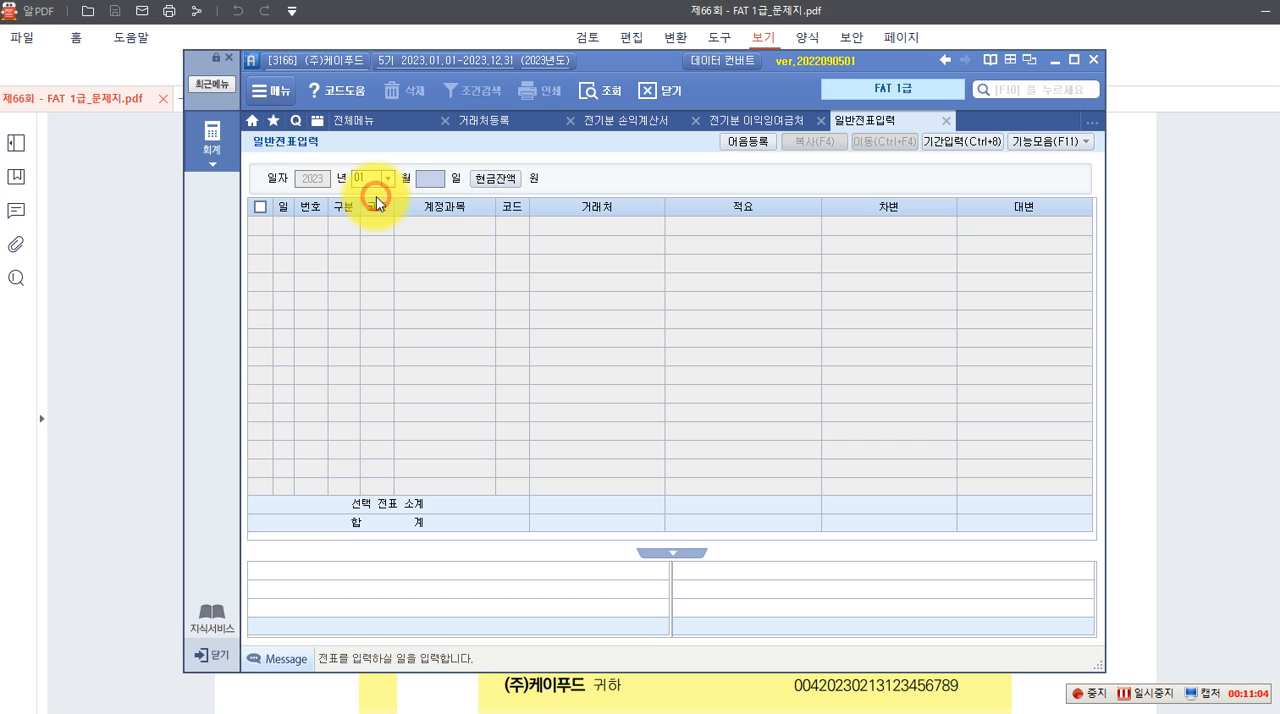
text(29)
key(Return)
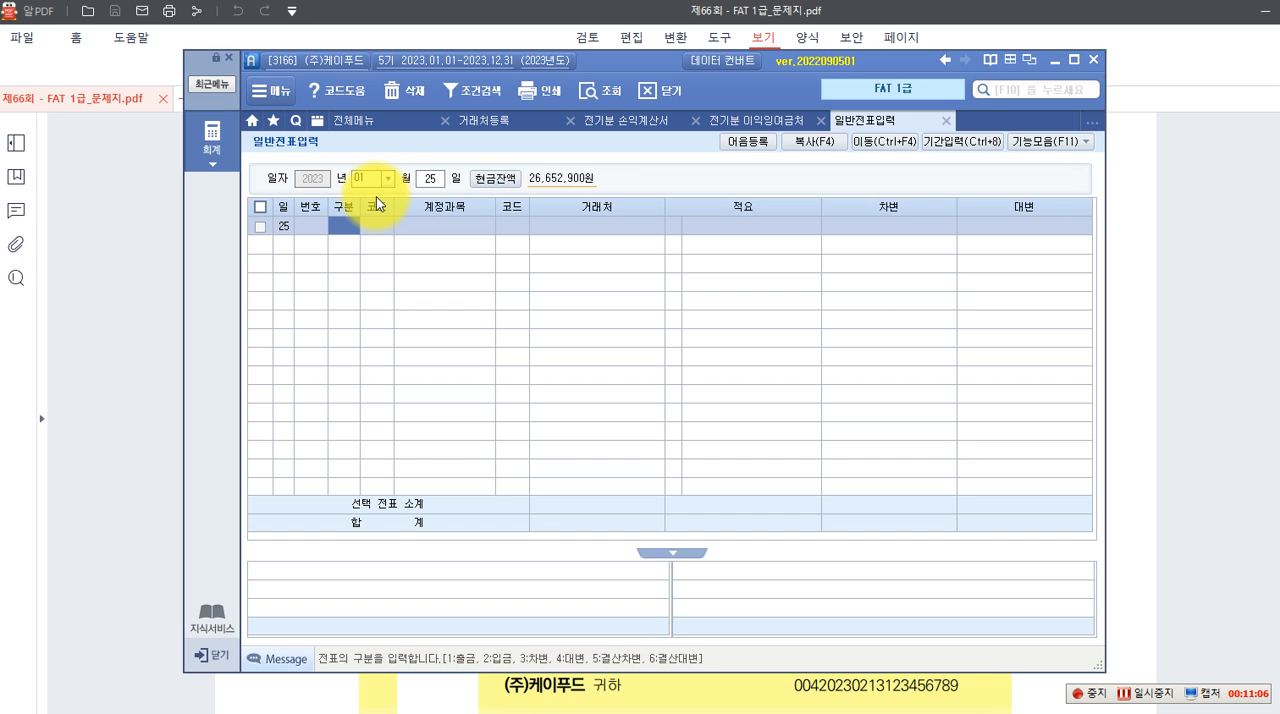
Enter a debit (차변) line for account 801 급여, found by account name search, with an amount of 3,200,000
text(3)
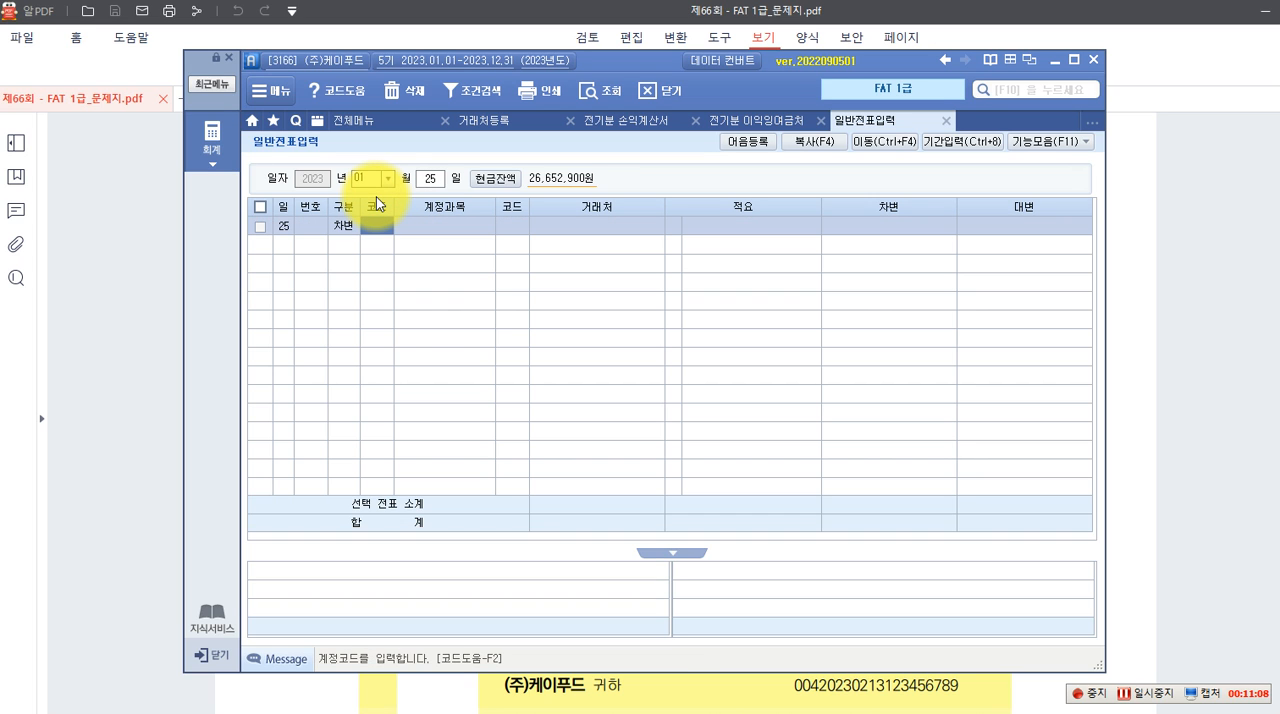
key(F2)
key(Return)
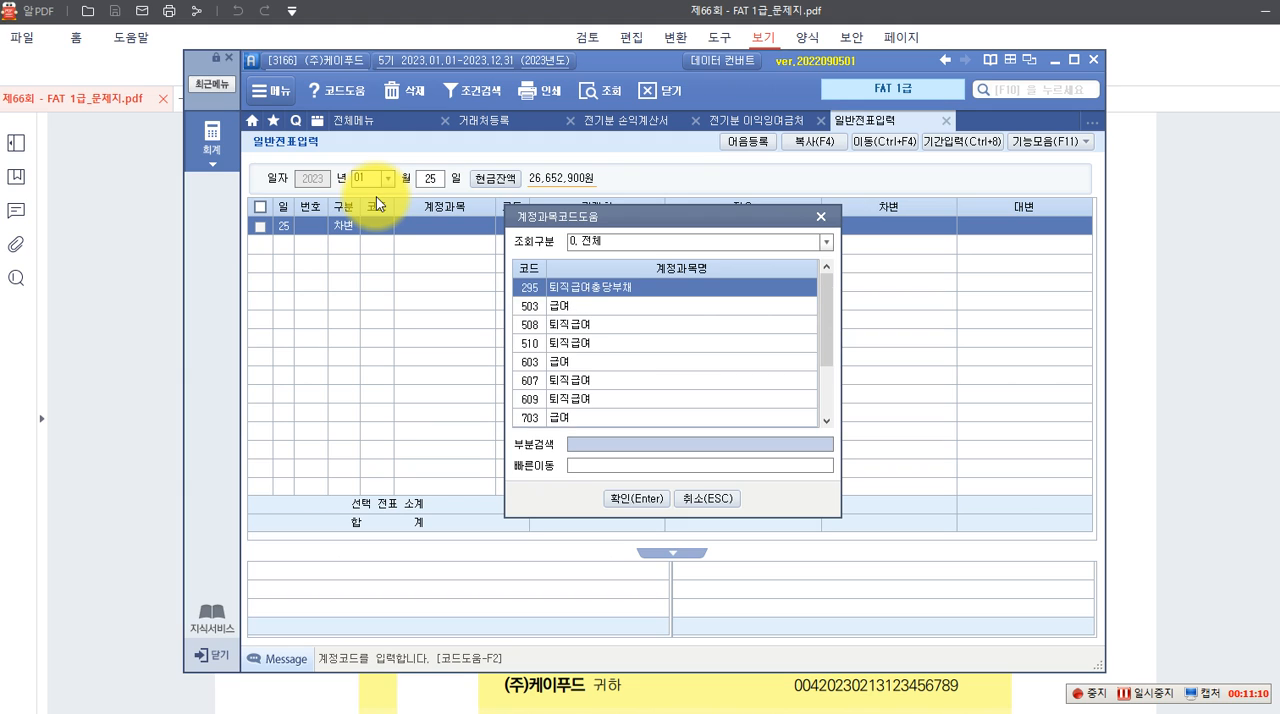
key(Down)
key(Down)
key(Down)
key(Down)
key(Down)
key(Down)
key(Down)
key(Down)
key(Down)
key(Down)
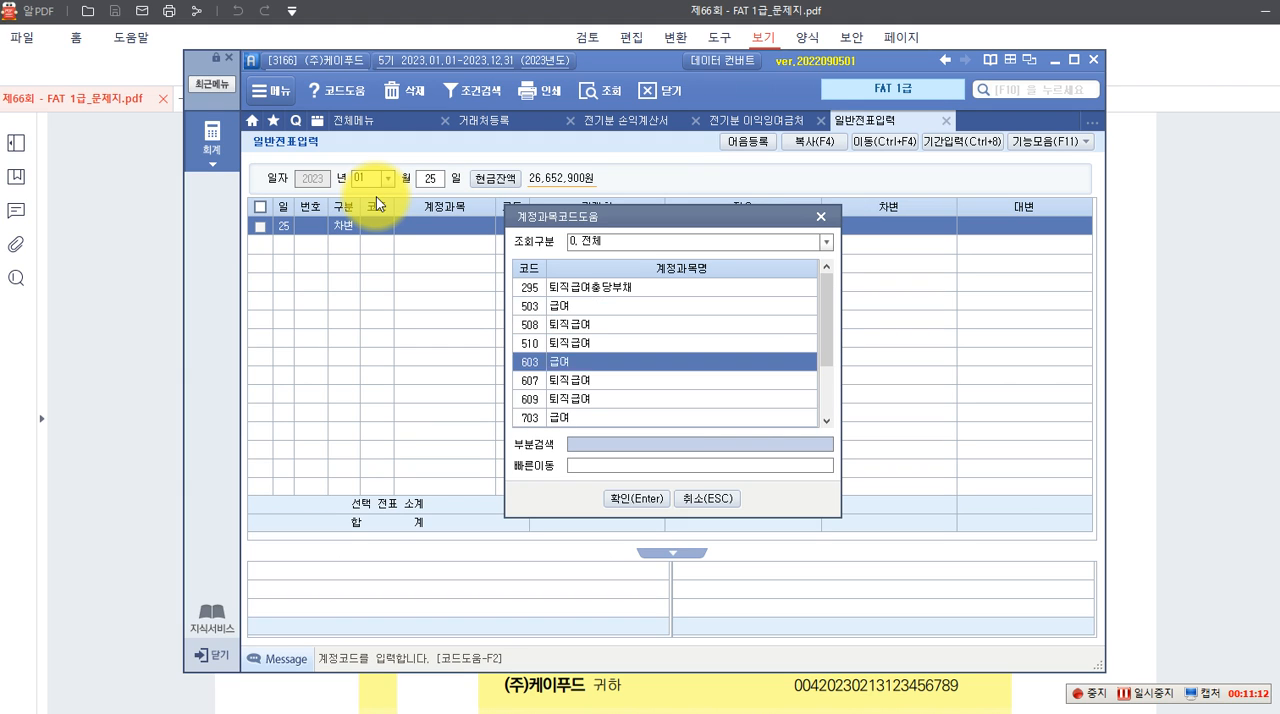
key(Return)
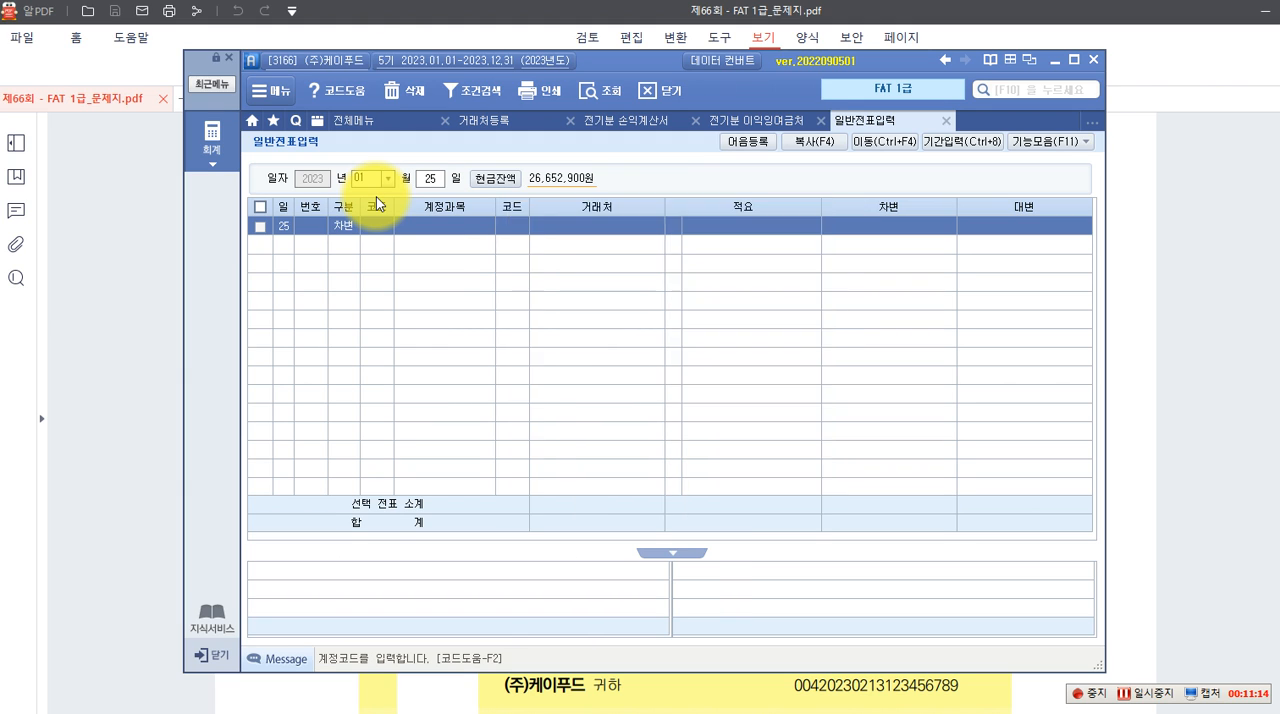
key(Return)
key(Return)
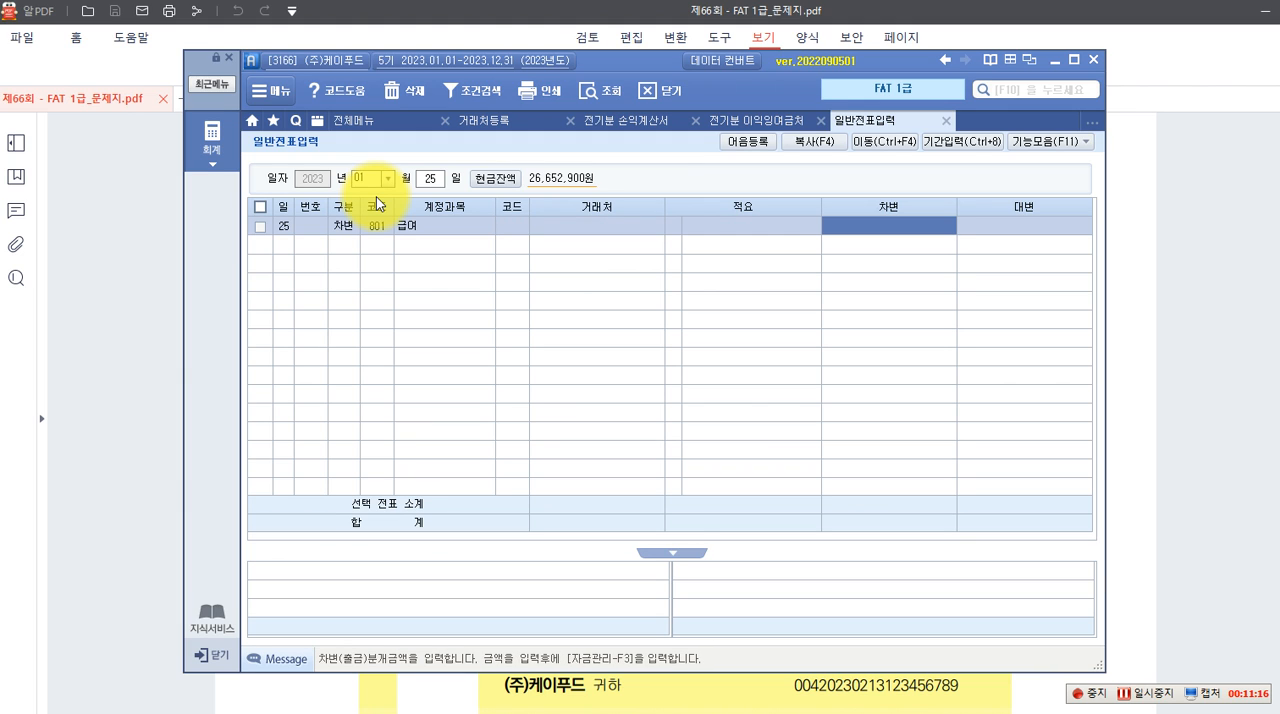
text(3,200)
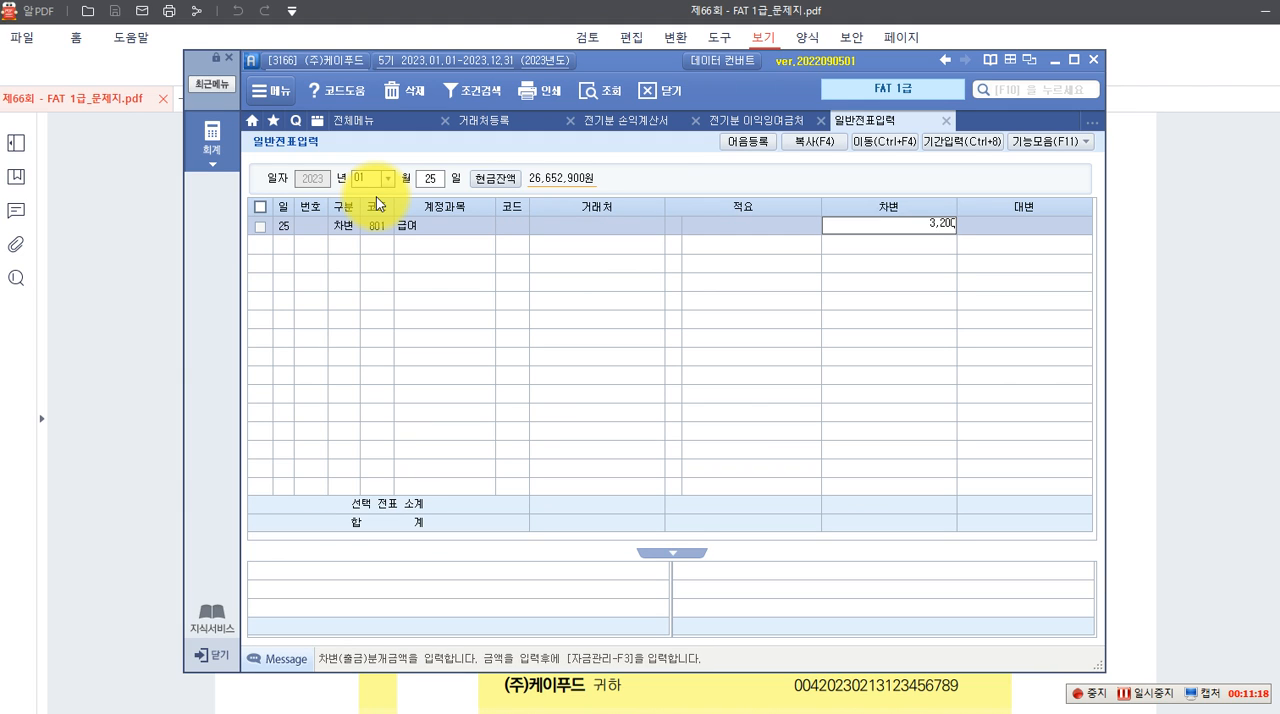
key(Return)
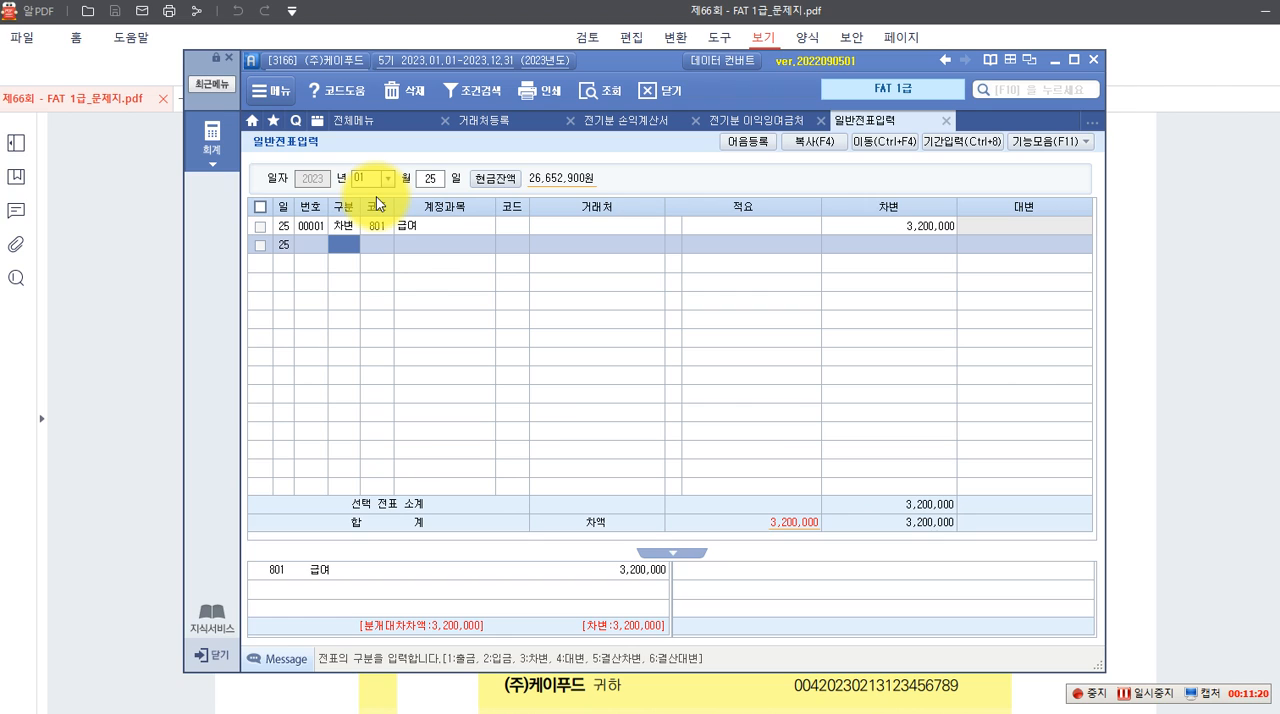
Enter a credit (대변) line for account 254 예수금, found by account name search, with an amount of 433,200
key(4)
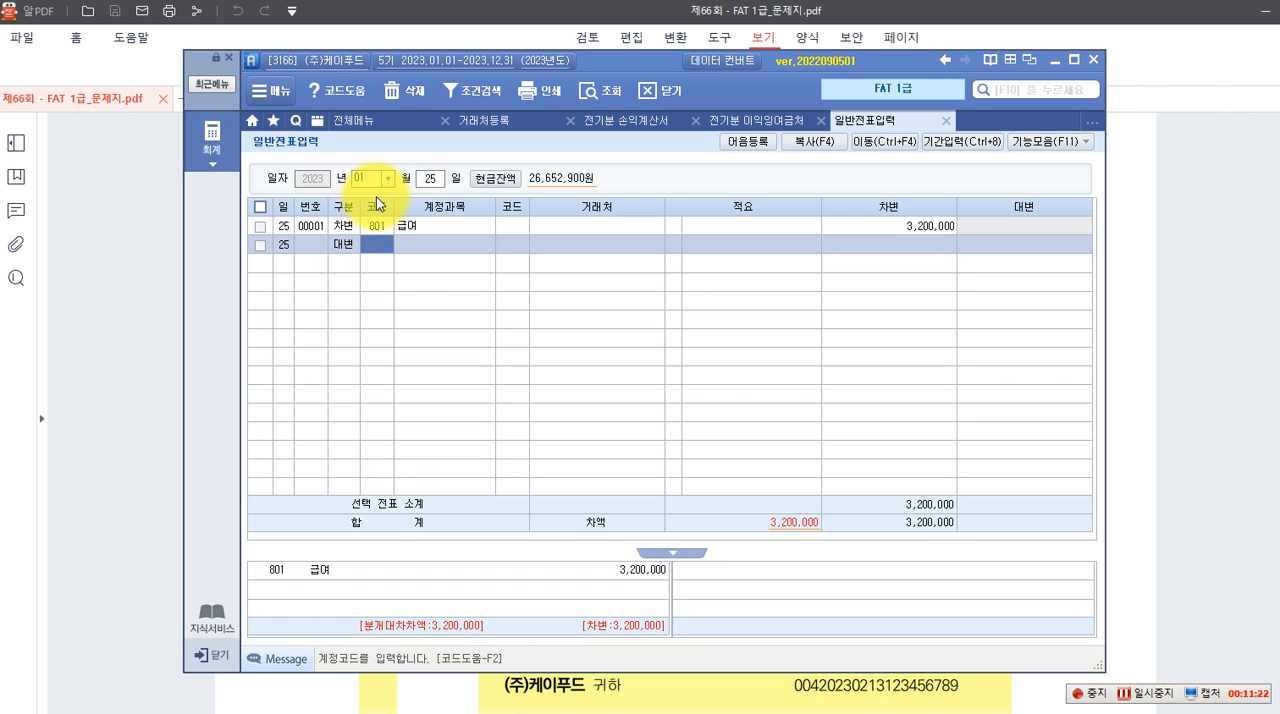
text(예수)
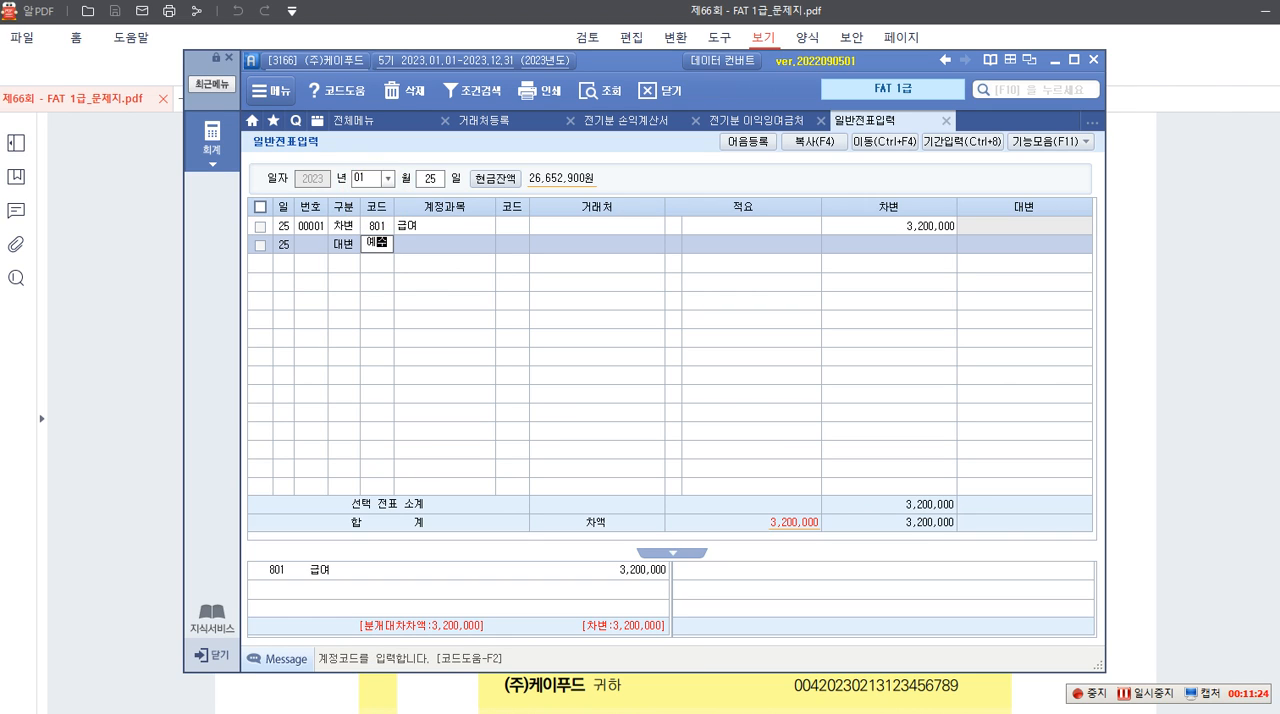
key(Return)
key(Return)
key(Return)
key(Return)
key(Return)
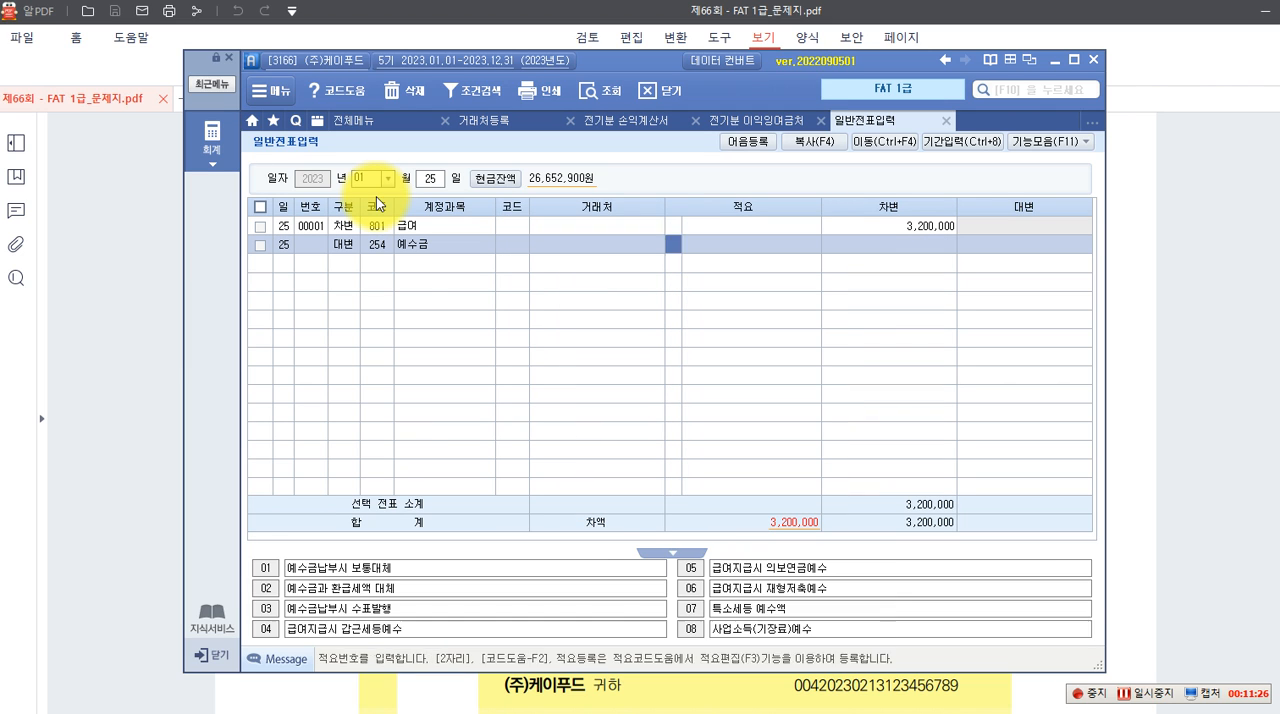
text(433,200)
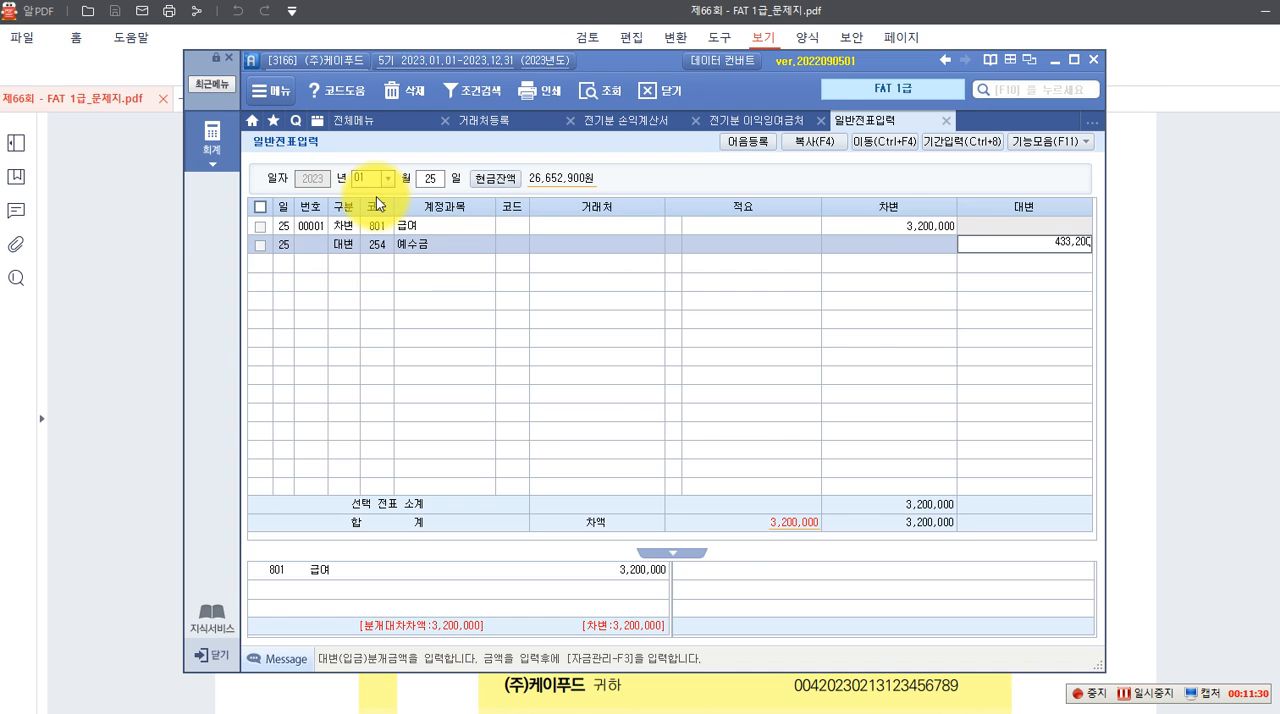
key(Return)
Add a credit line for account 103 보통예금 with 신한은행(보통) as its 거래처, found by name search
text(103)
key(Return)
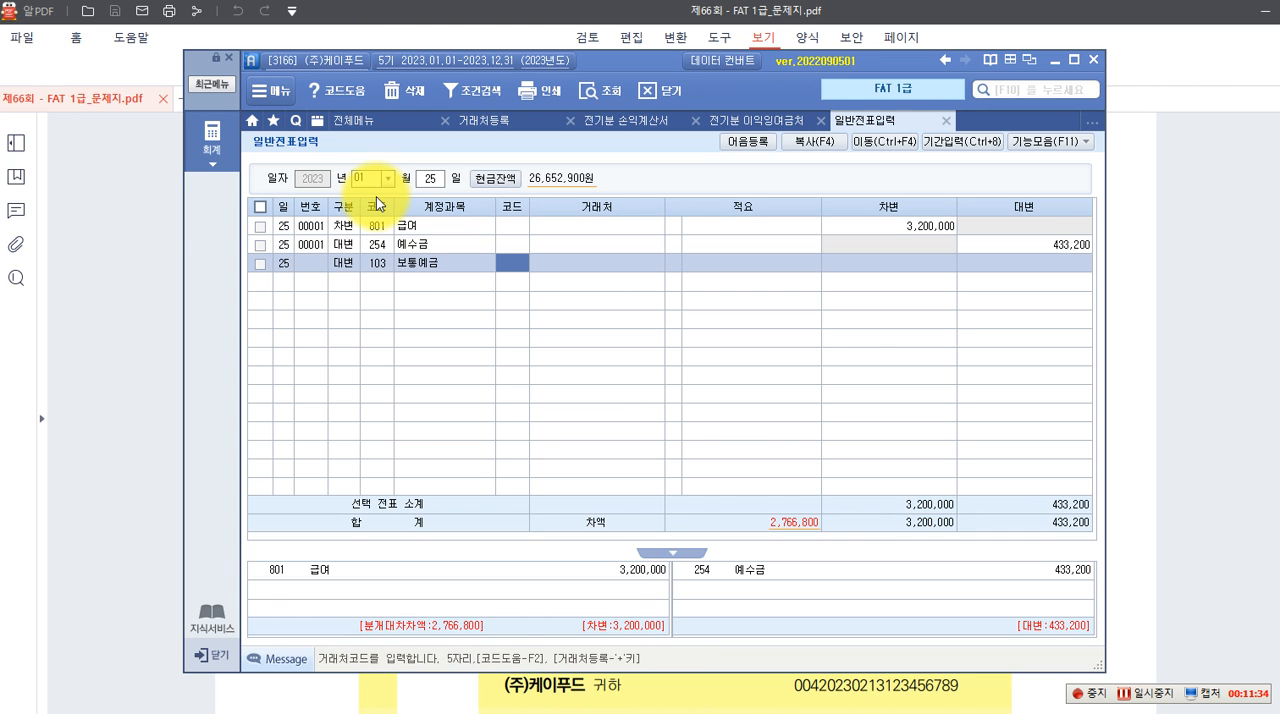
key(F2)
text(시ㄴ하ㄴ)
key(Return)
Set the 보통예금 line's credit amount to 2,766,800 and select the finished payroll voucher
key(Return)
key(Return)
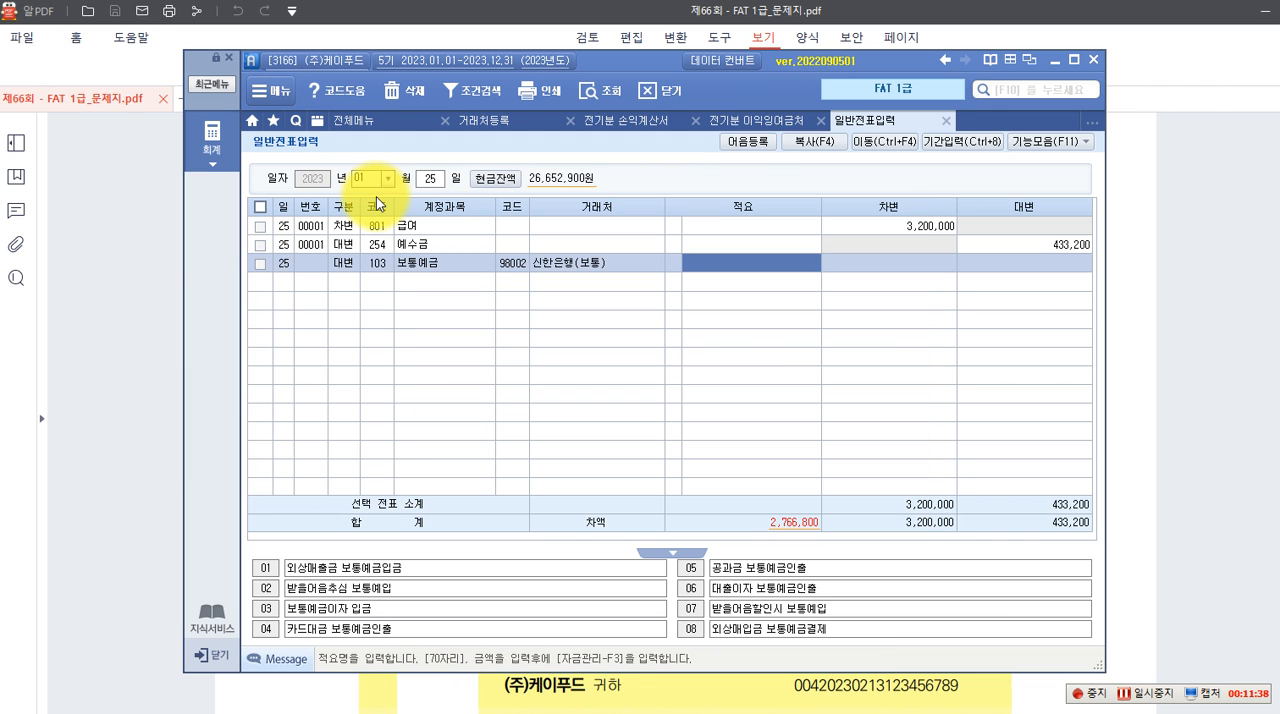
key(Return)
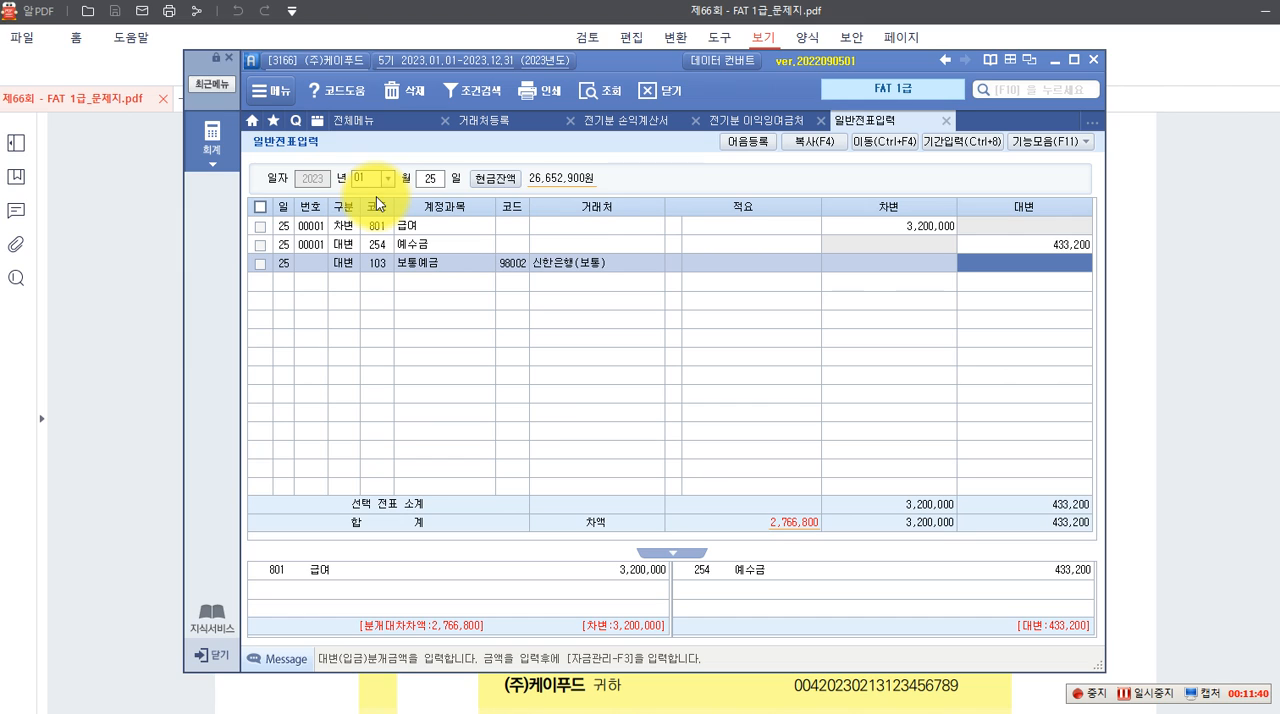
text(2,)
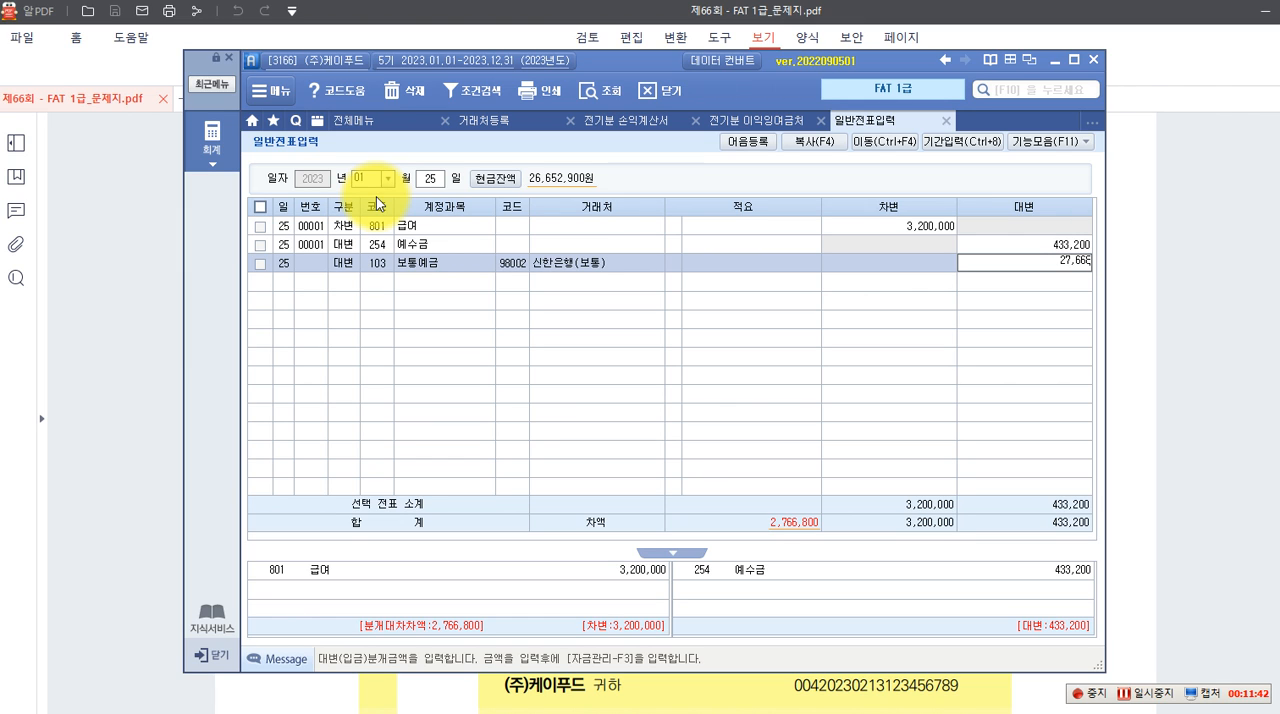
text(766,800)
key(Return)
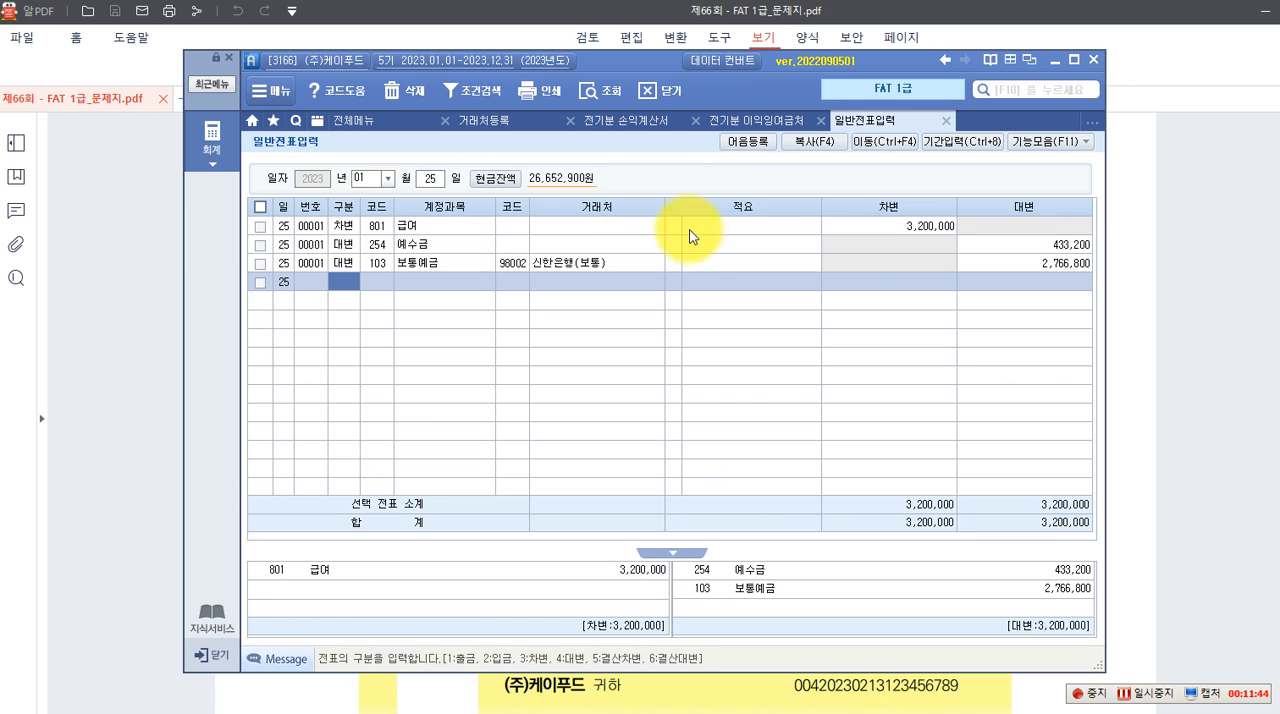
click(1021, 271)
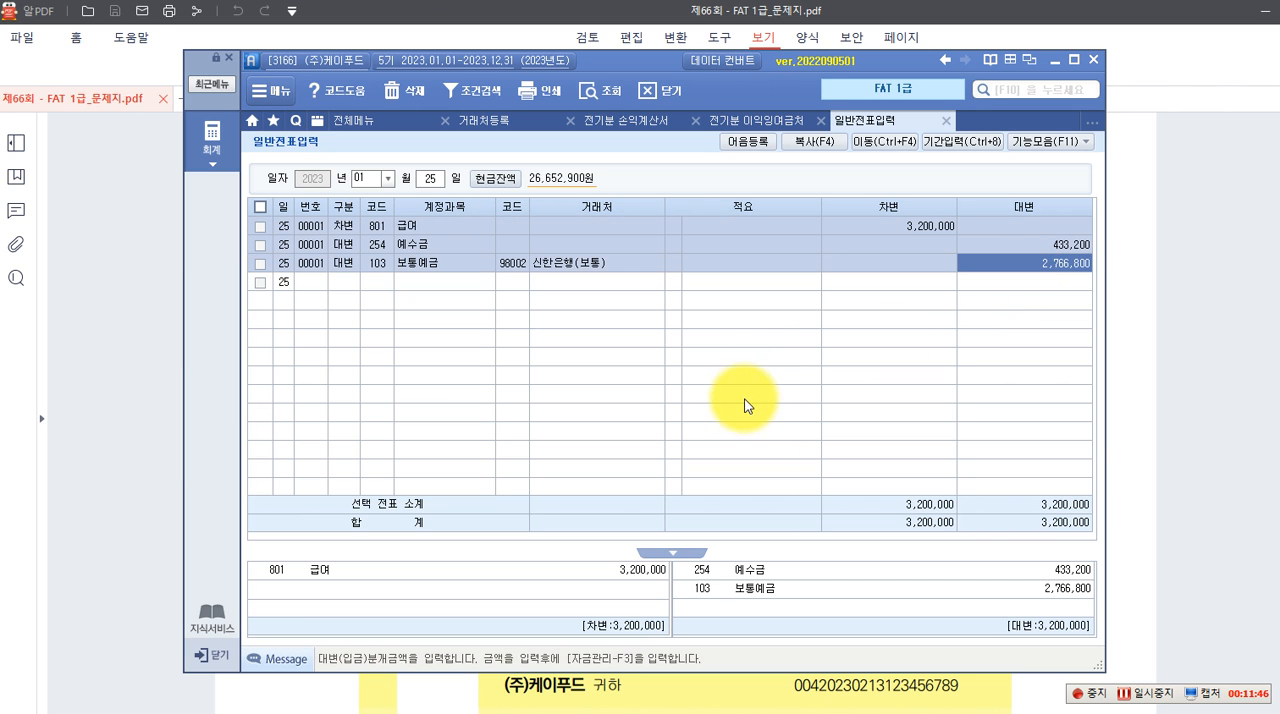
Switch to the exam PDF's 약속어음 수취거래 task and note the debit on screen: (차) 받을어음(지우식품) 11,000,000
click(1131, 425)
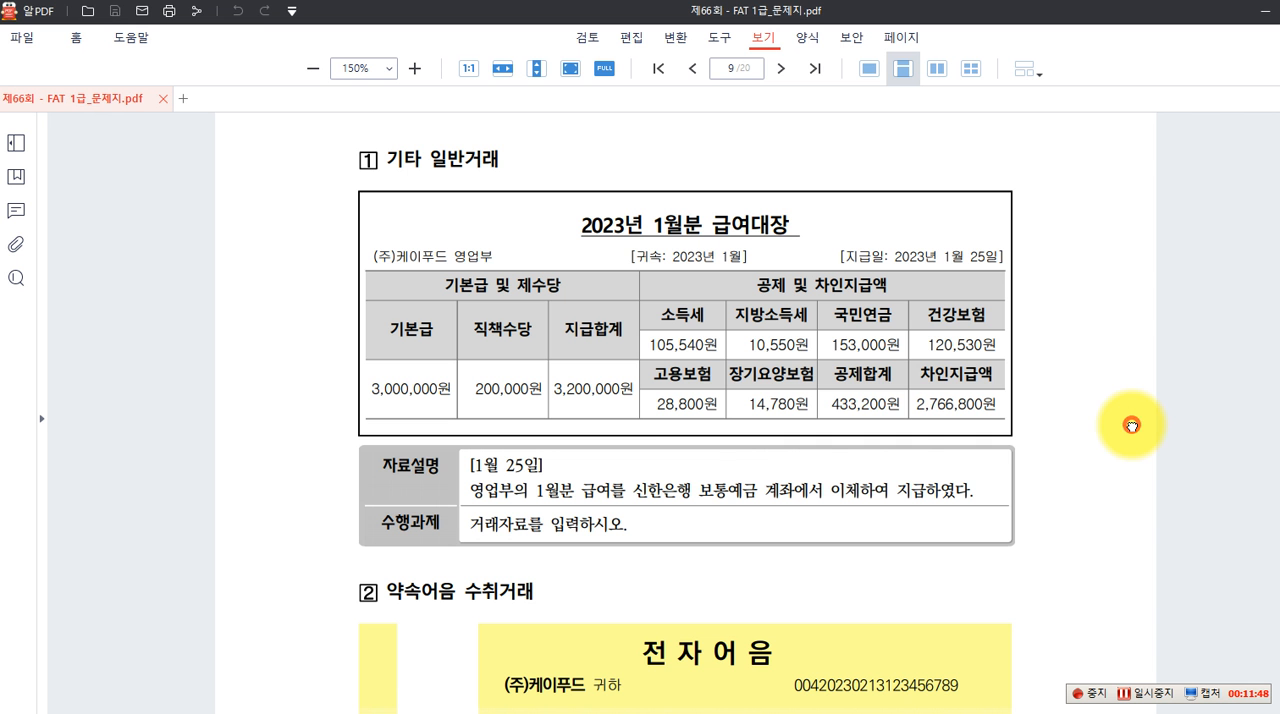
scroll(823, 423, down, 2)
scroll(825, 419, down, 5)
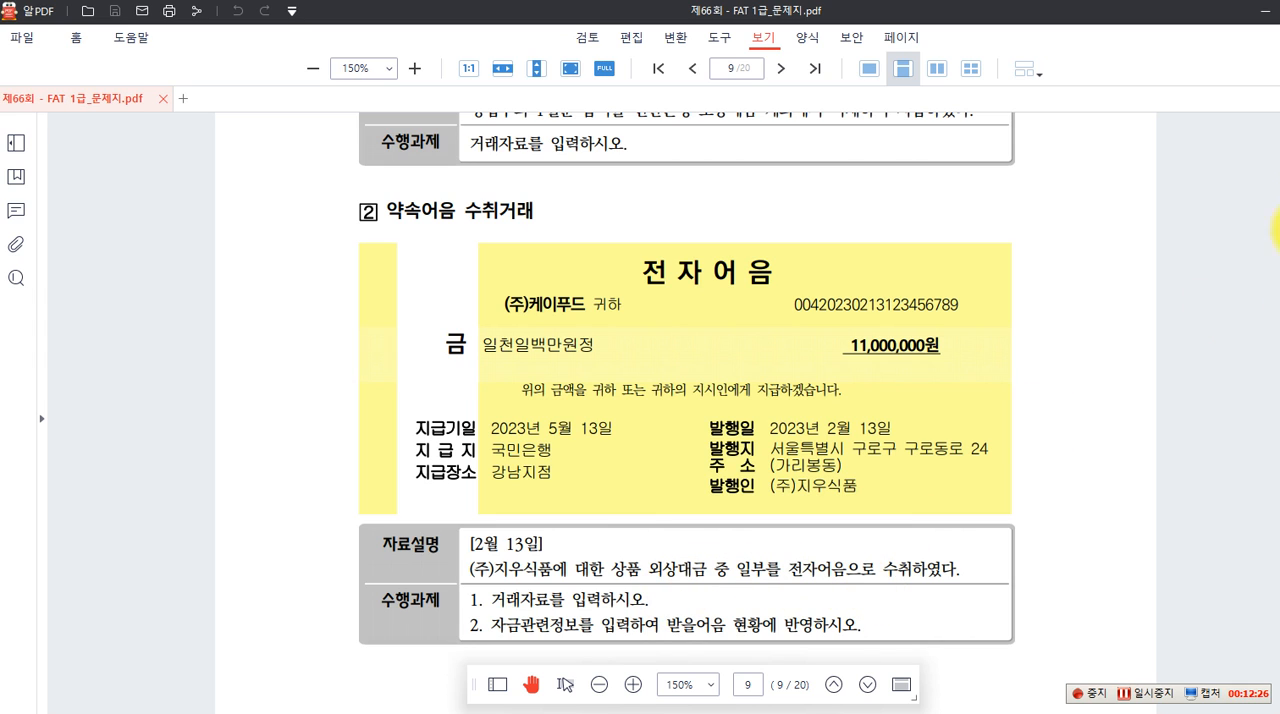
key(ctrl+2)
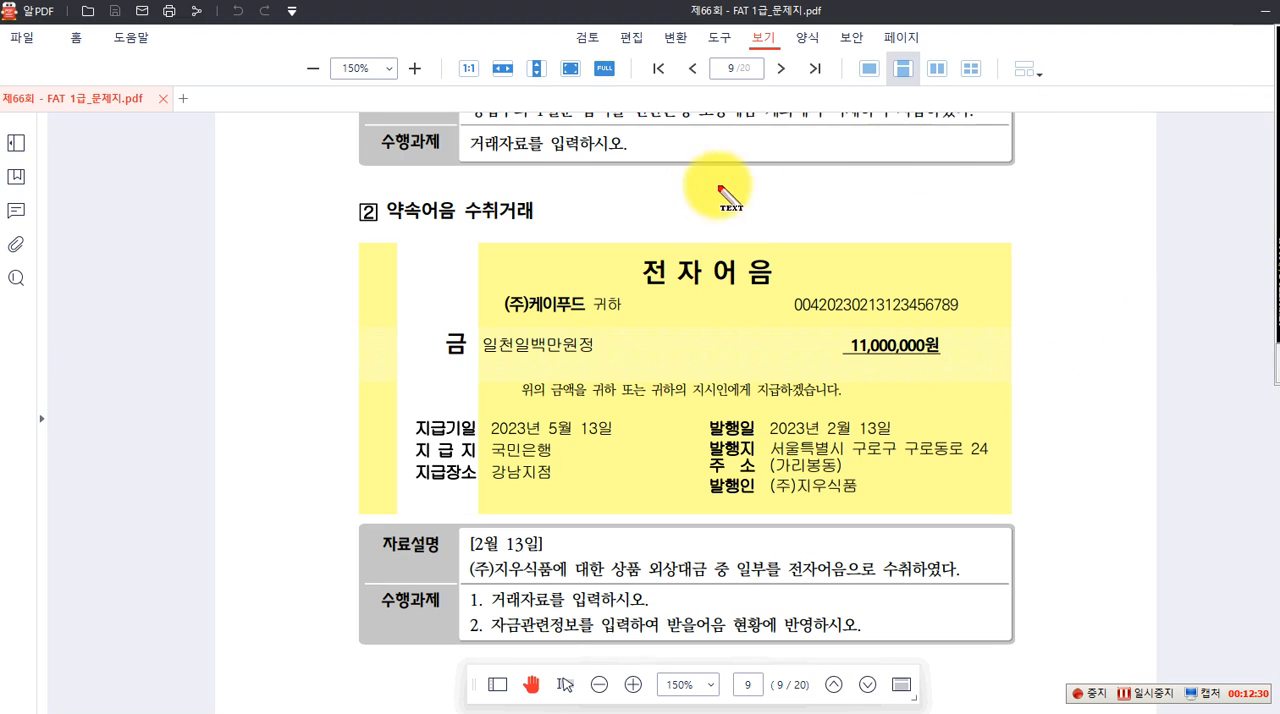
click(570, 211)
text(()
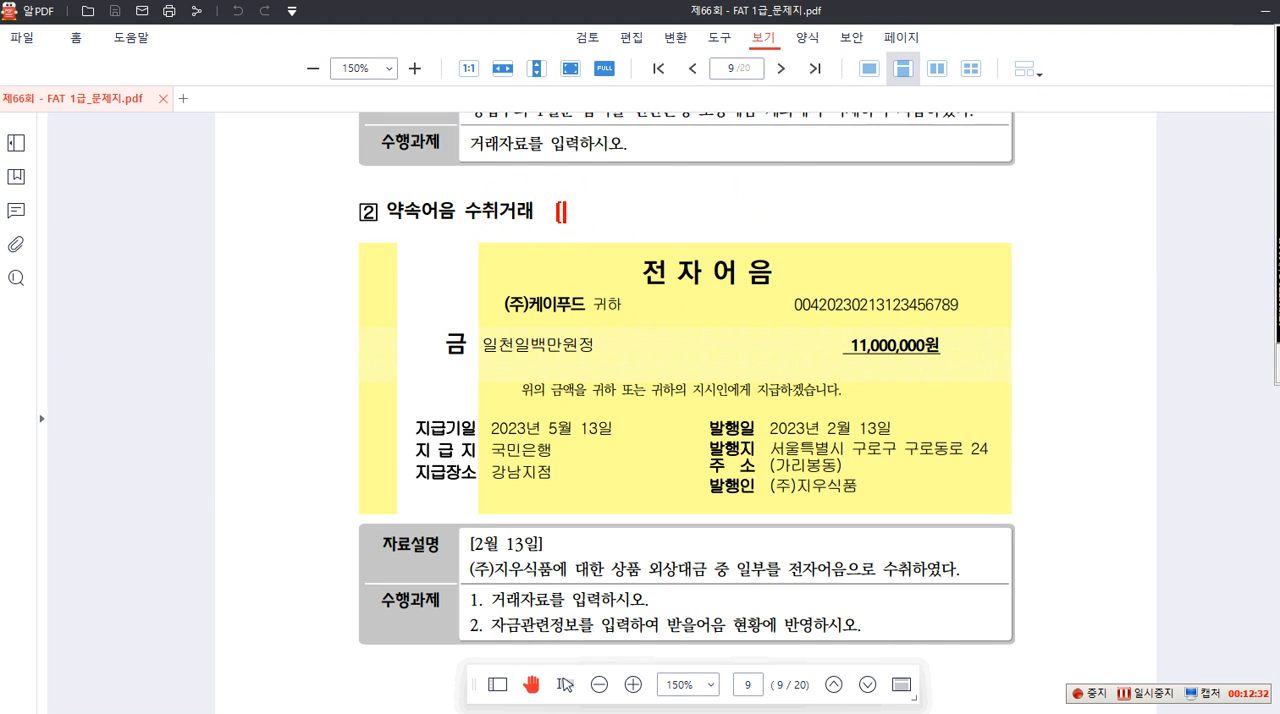
text(차] 받을어음)
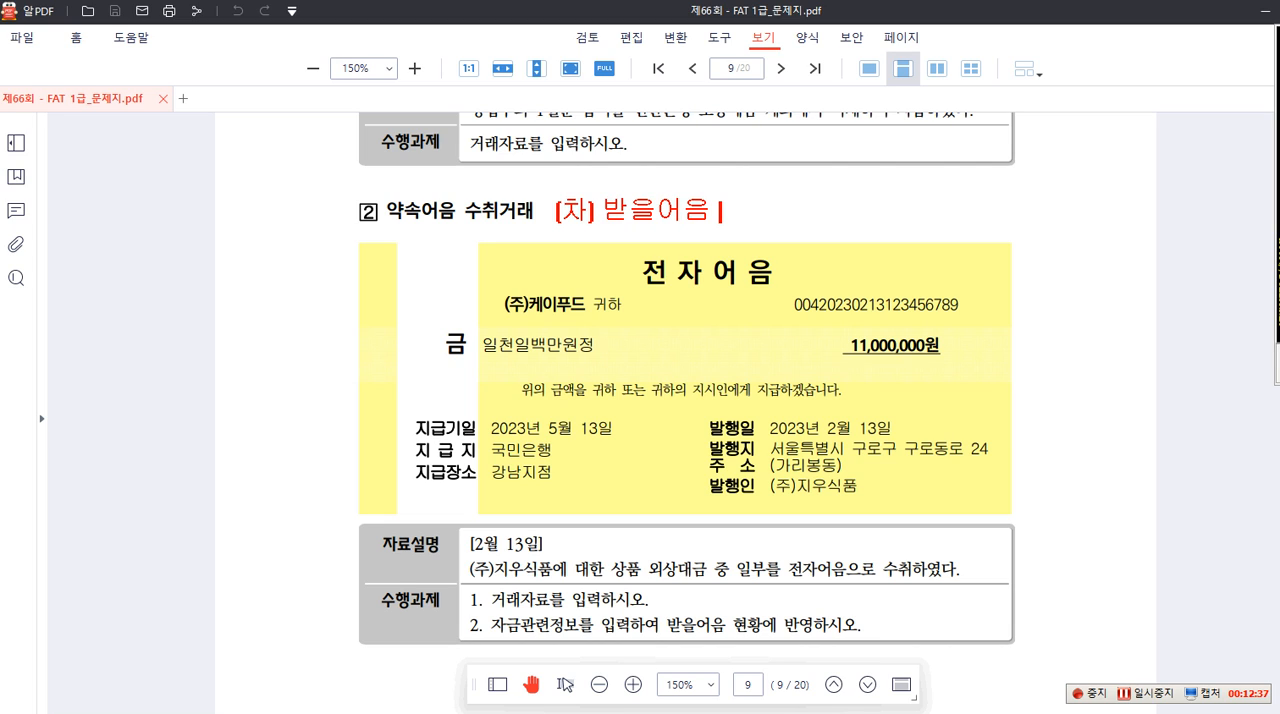
key(BackSpace)
text([지우)
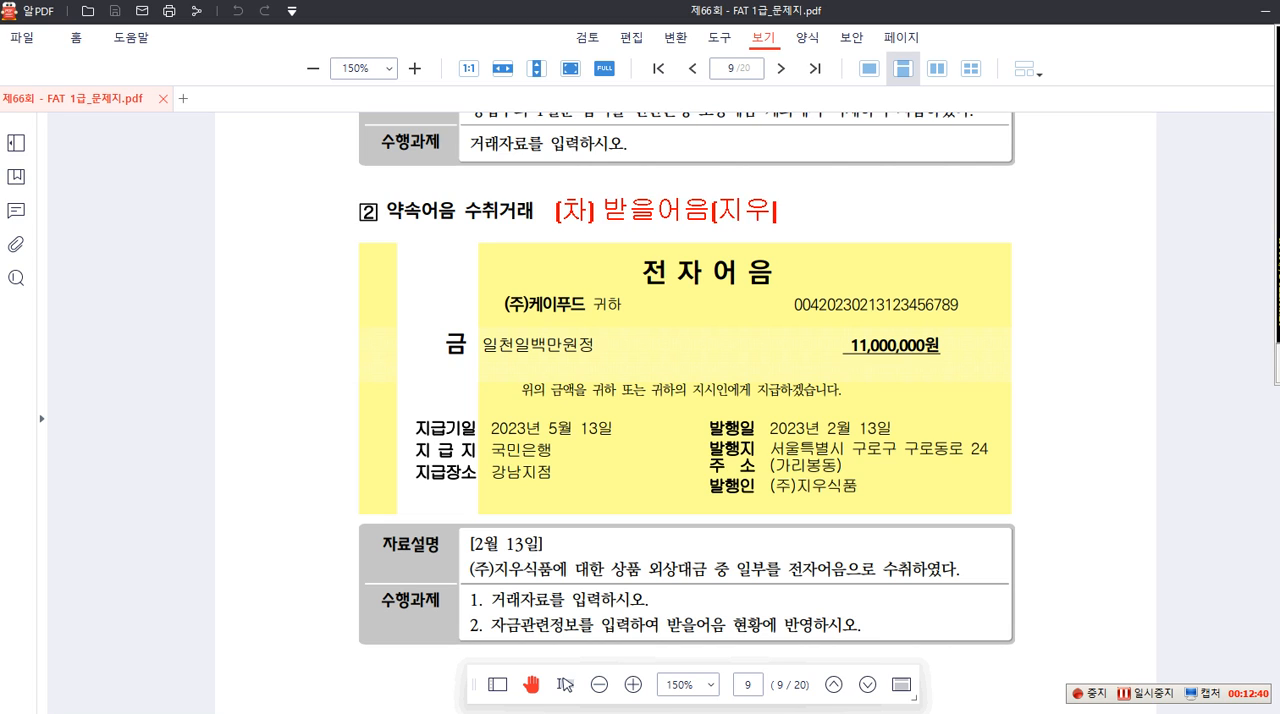
text(식품])
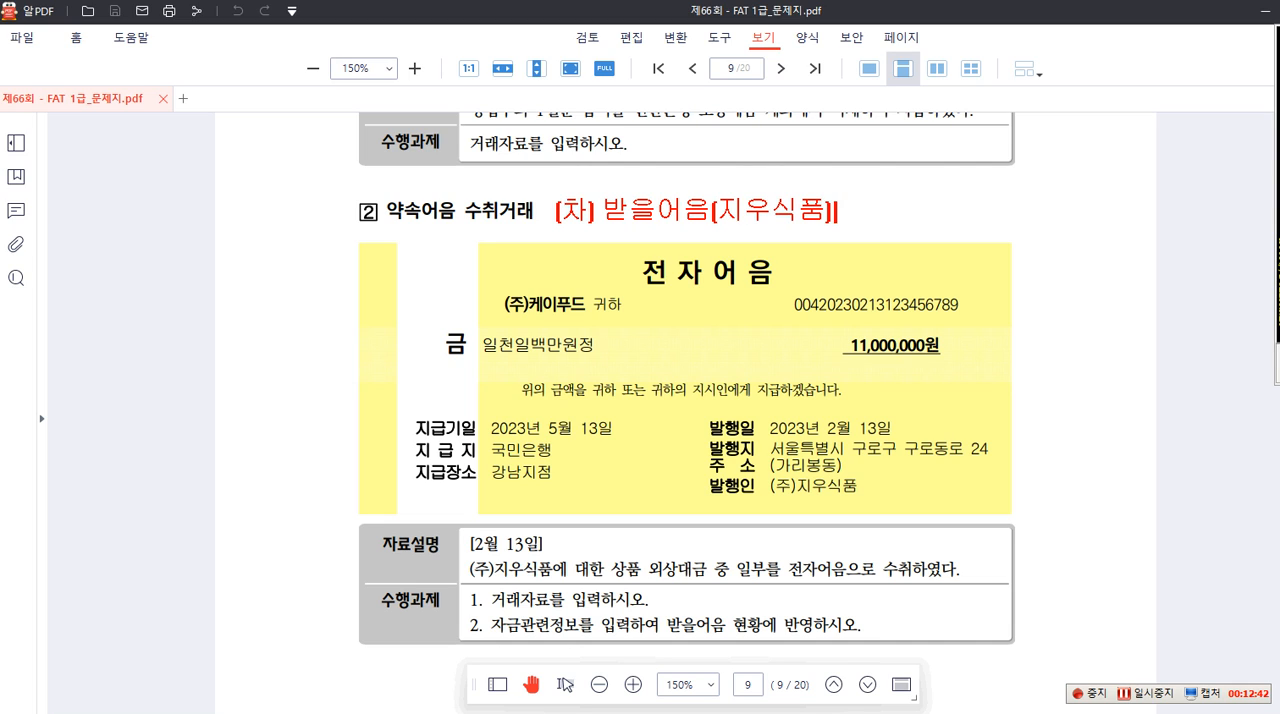
text( 11,000,000)
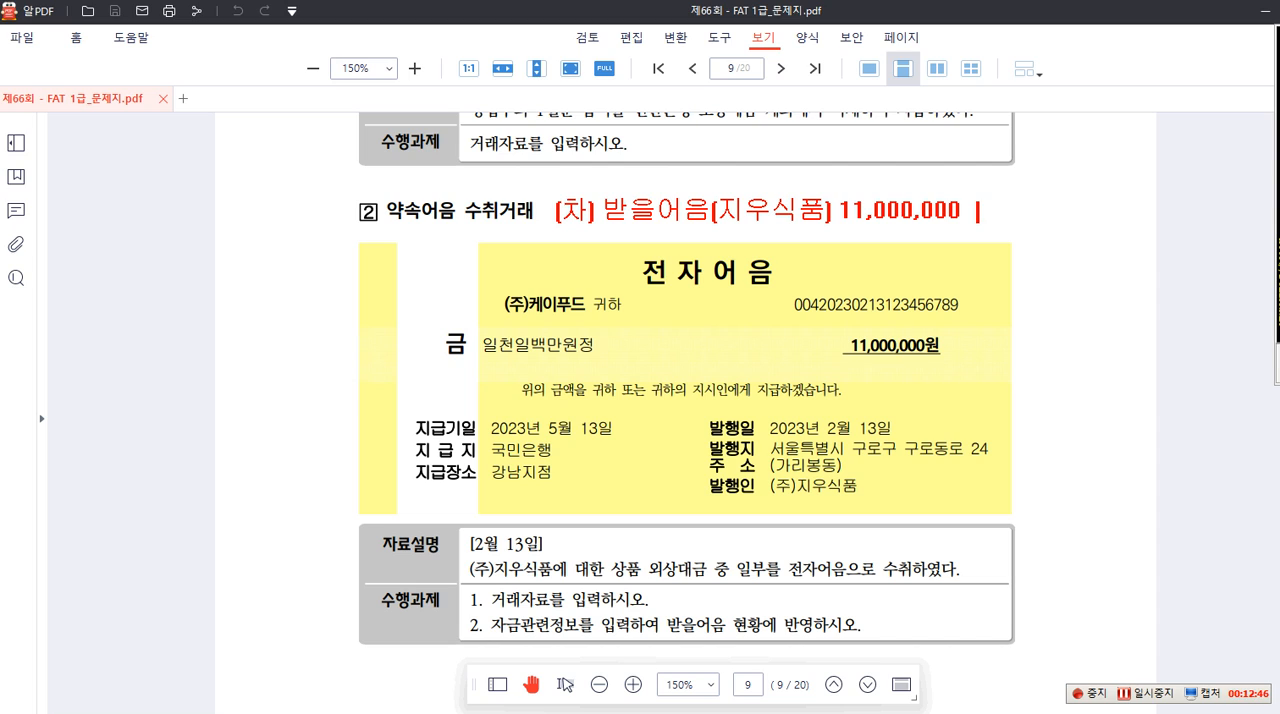
text( [대)
text() 외)
text(상매출)
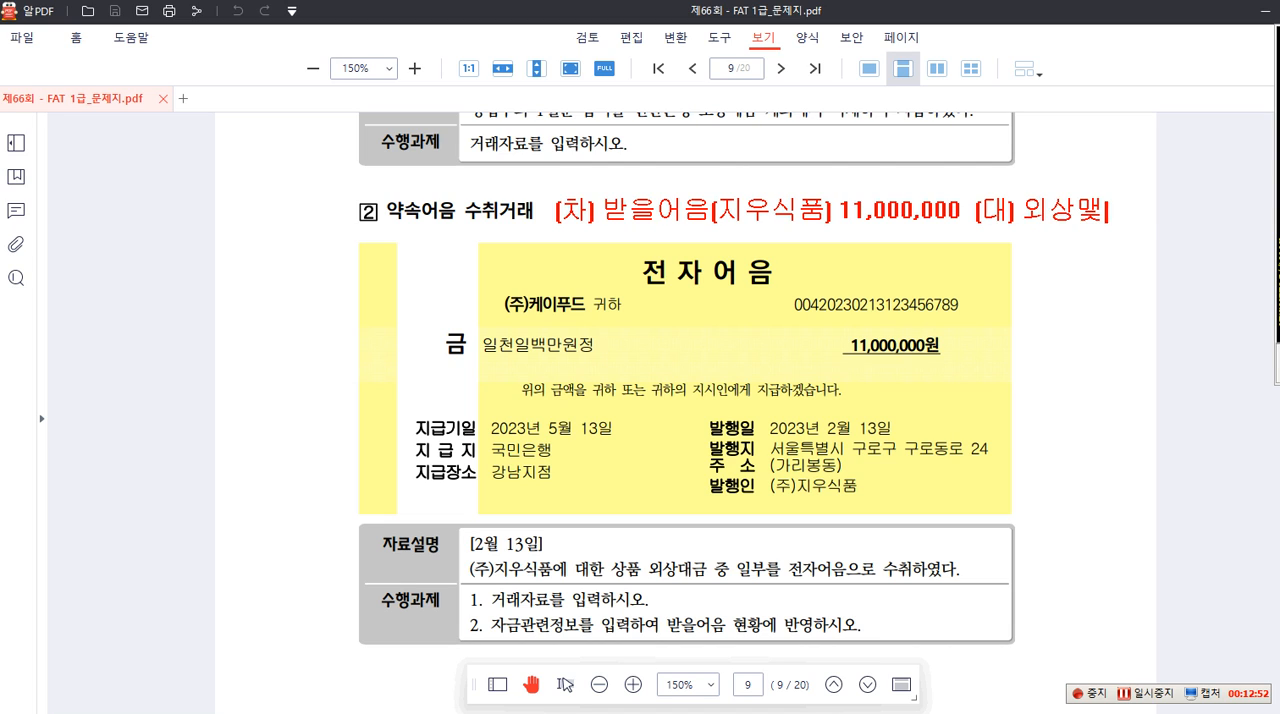
text(금)
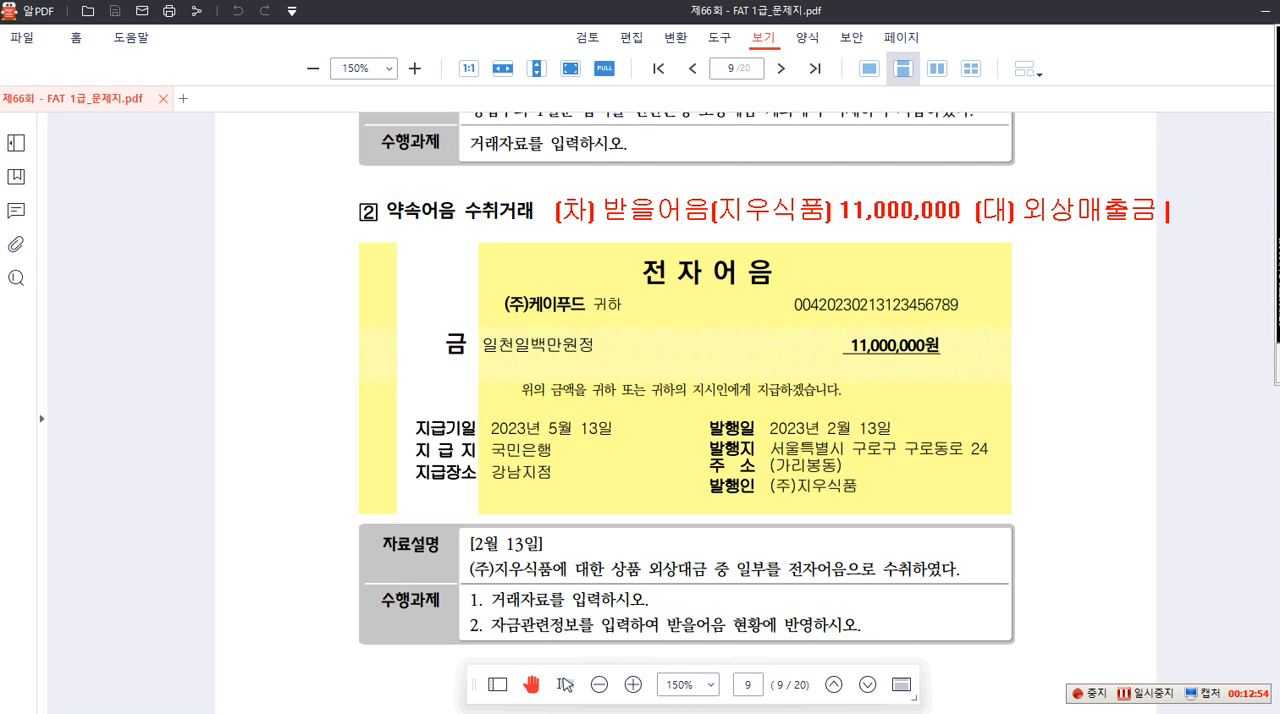
text( (지우식)
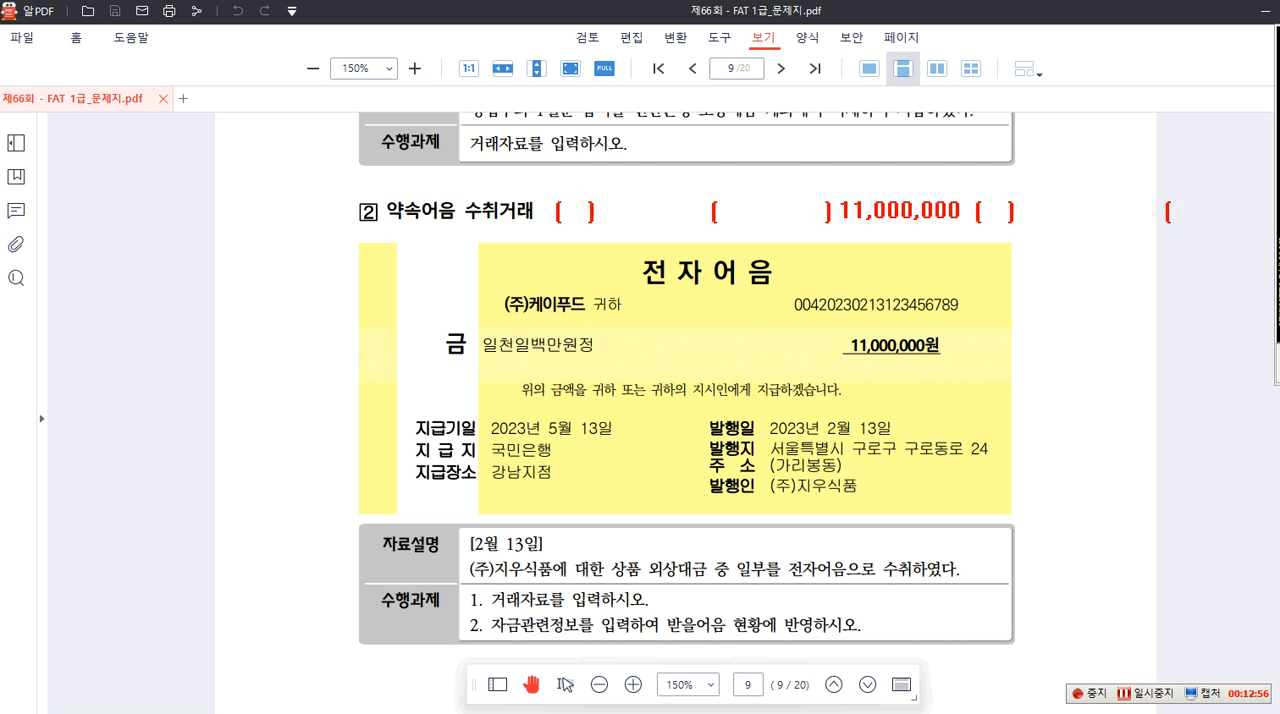
text(품)
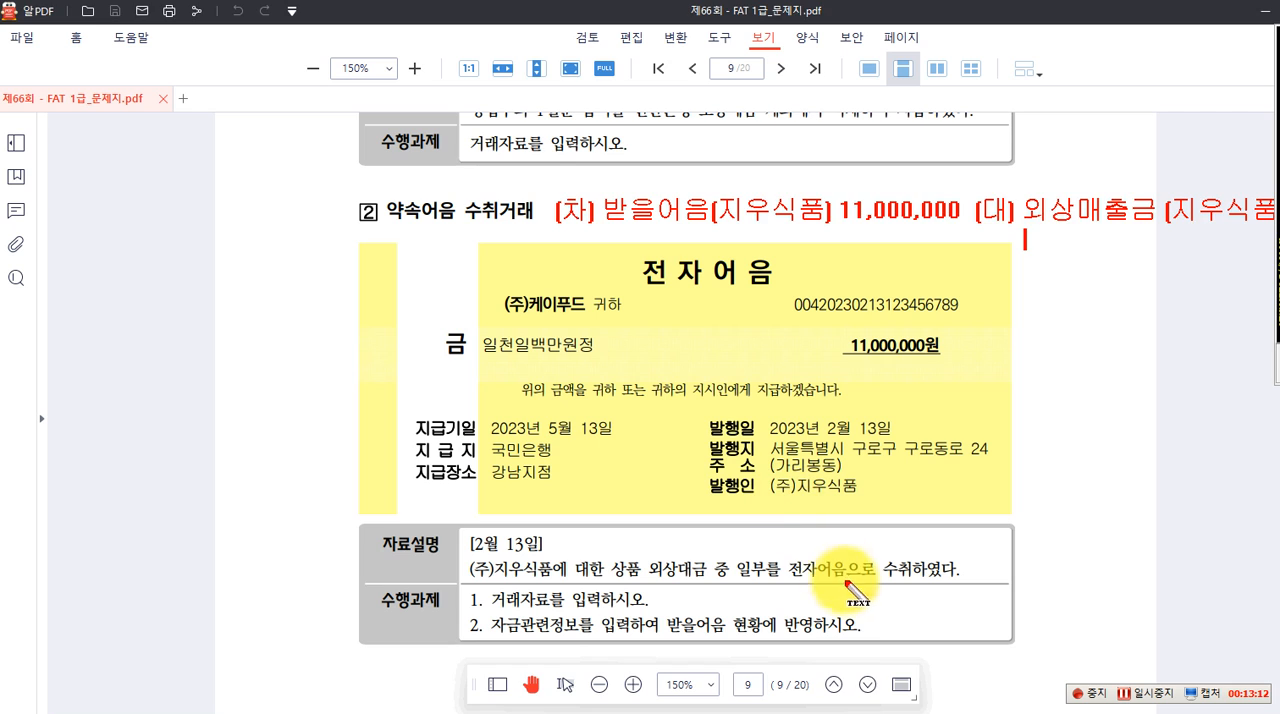
Add the credit side, (대) 외상매출금 (지우식품), to the on-screen note and clear the whole note
key(Escape)
Switch to Smart A and set the 일반전표입력 voucher date to February 13, 2023
click(883, 712)
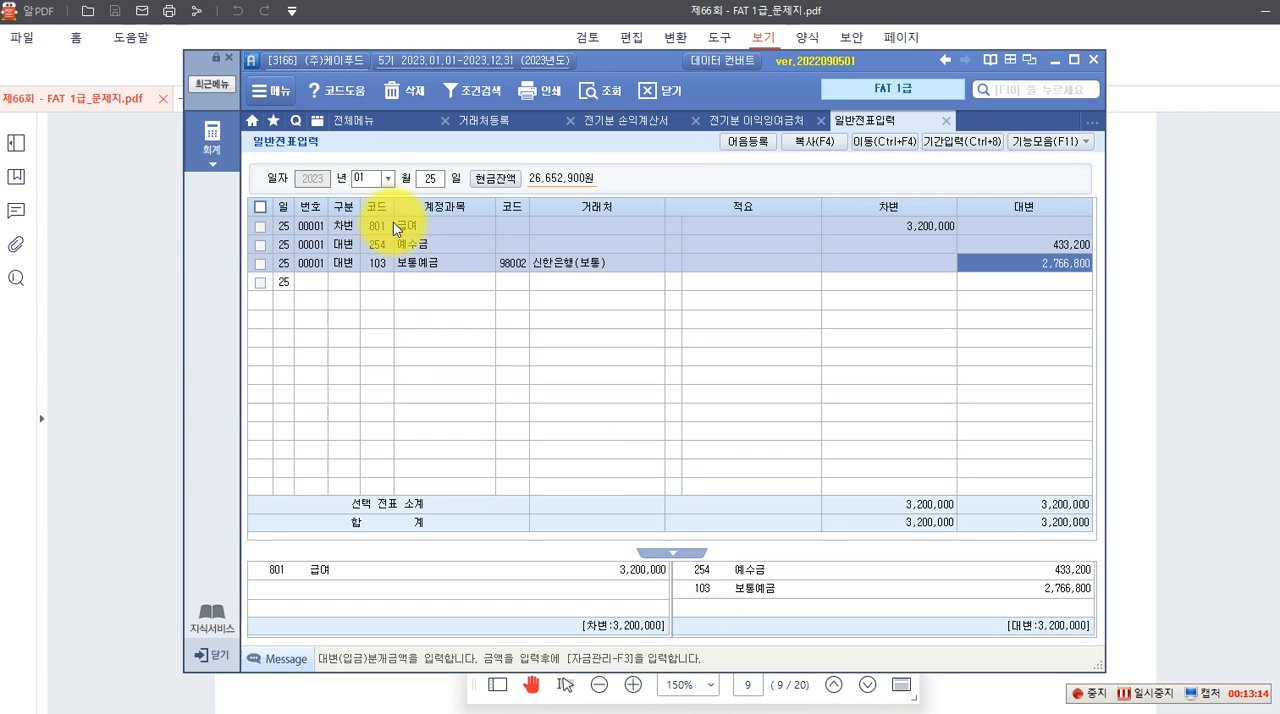
click(388, 178)
click(378, 215)
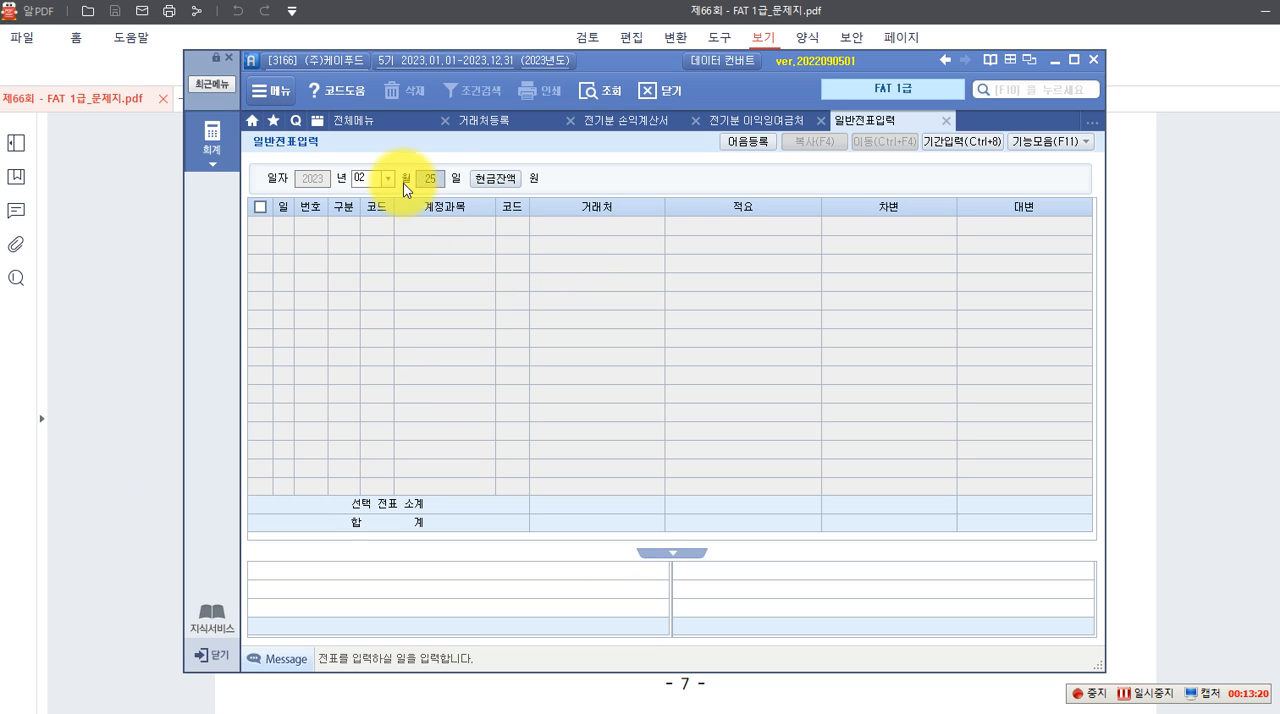
text(13)
key(Return)
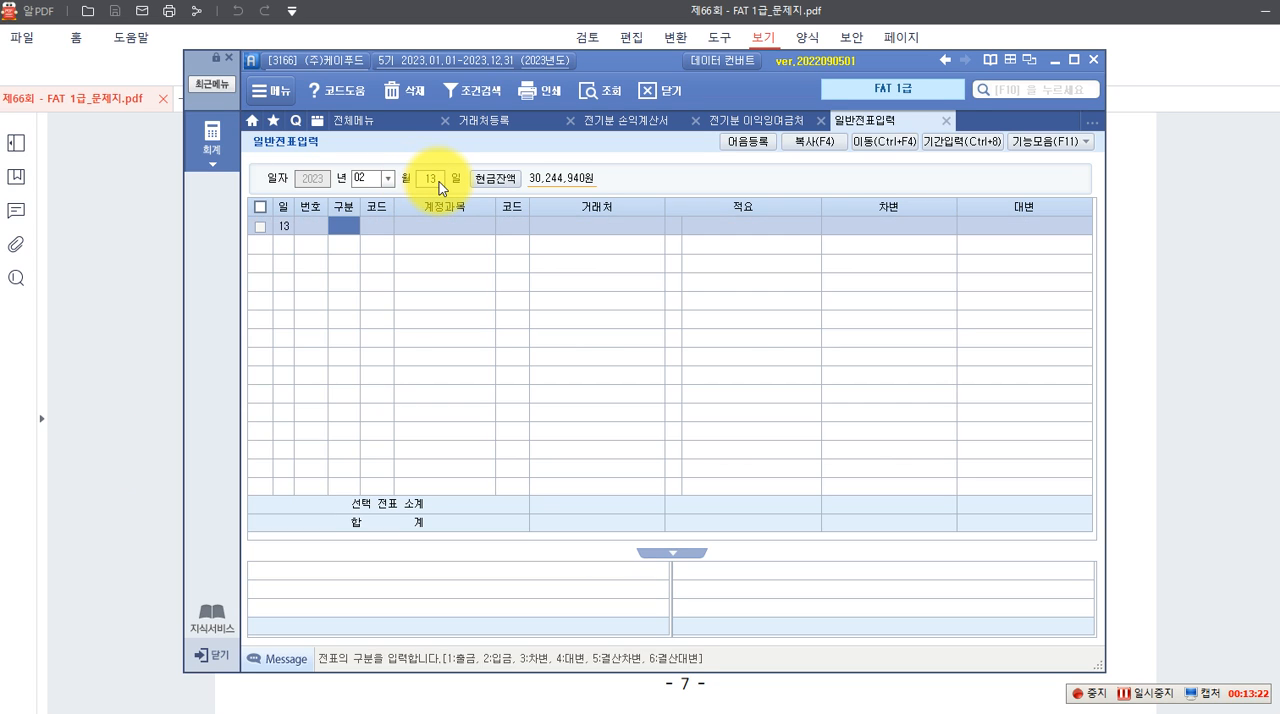
Enter a debit line for account 110 받을어음 with 거래처 (주)지우식품, found by name search, for 11,000,000
text(3)
key(Return)
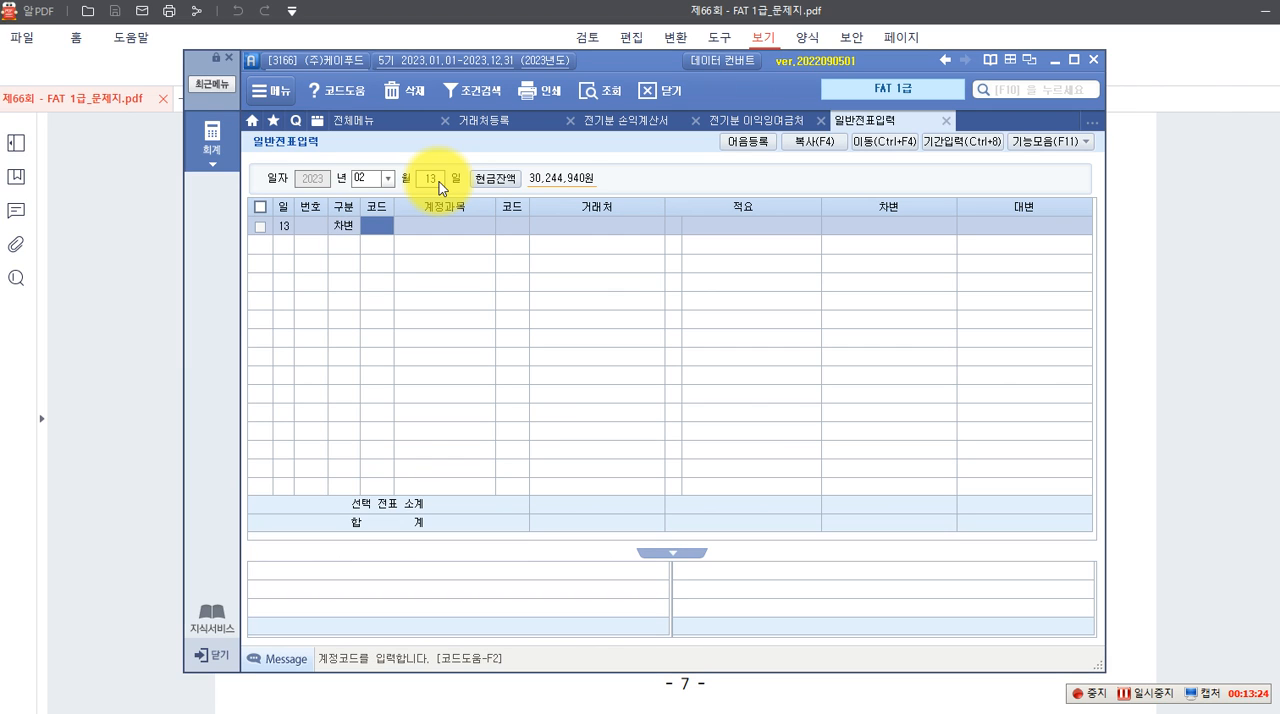
text(받을)
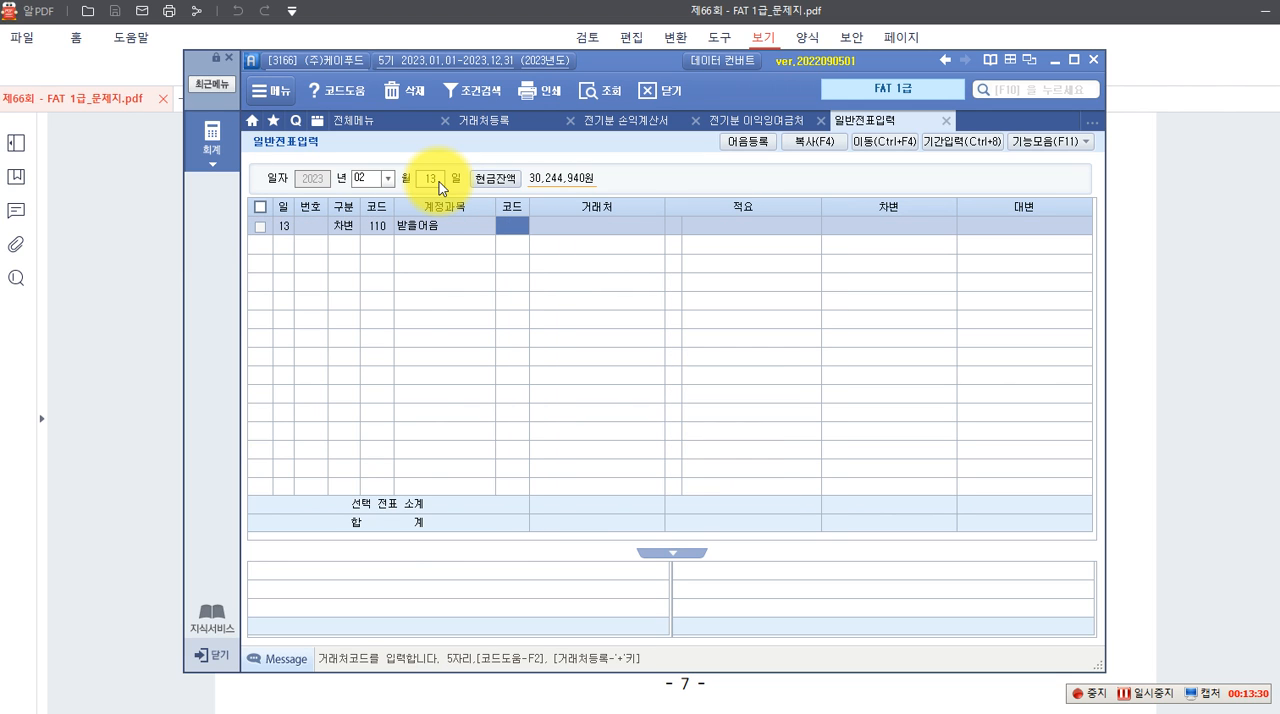
key(F2)
text(지우)
key(Return)
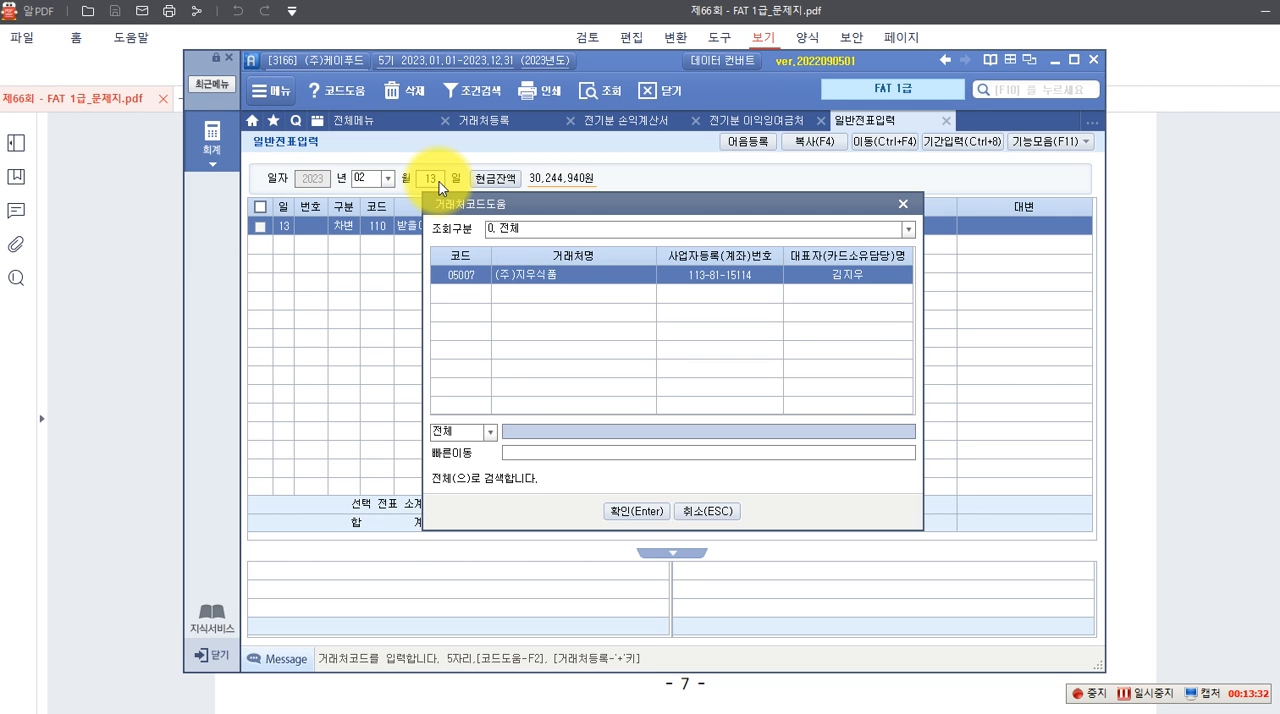
key(Return)
key(Return)
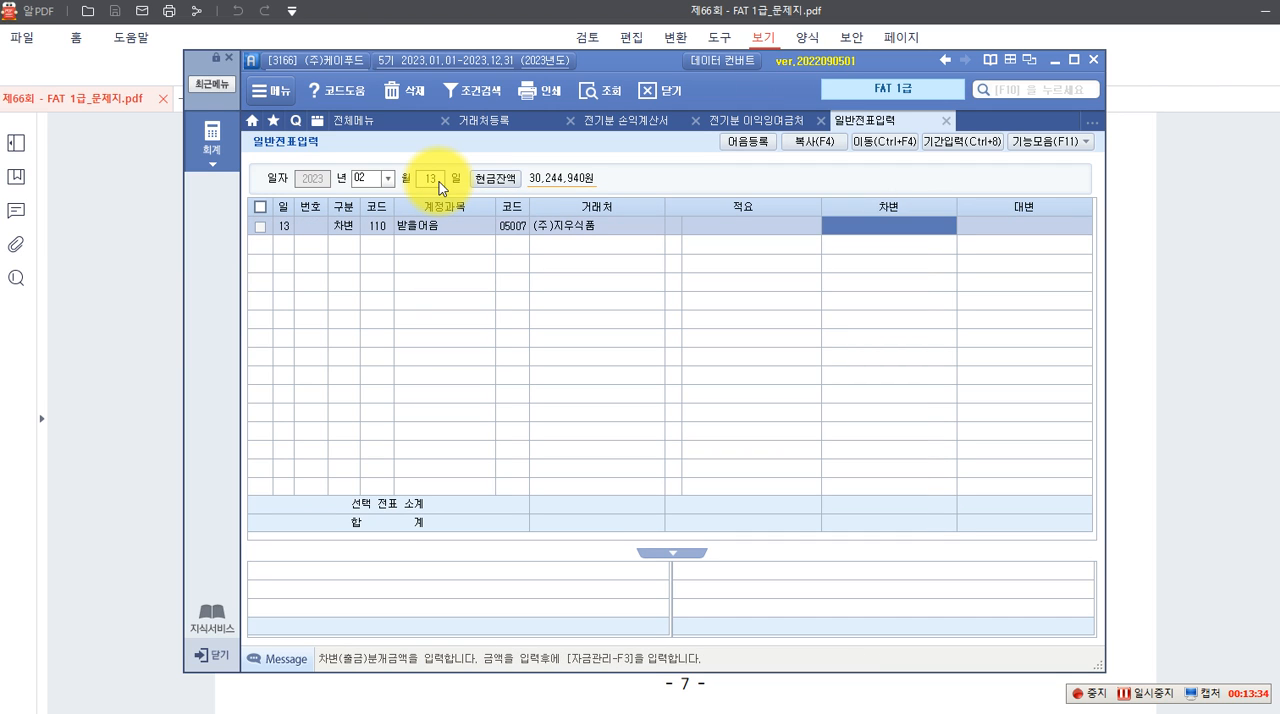
text(11,000,000)
key(Return)
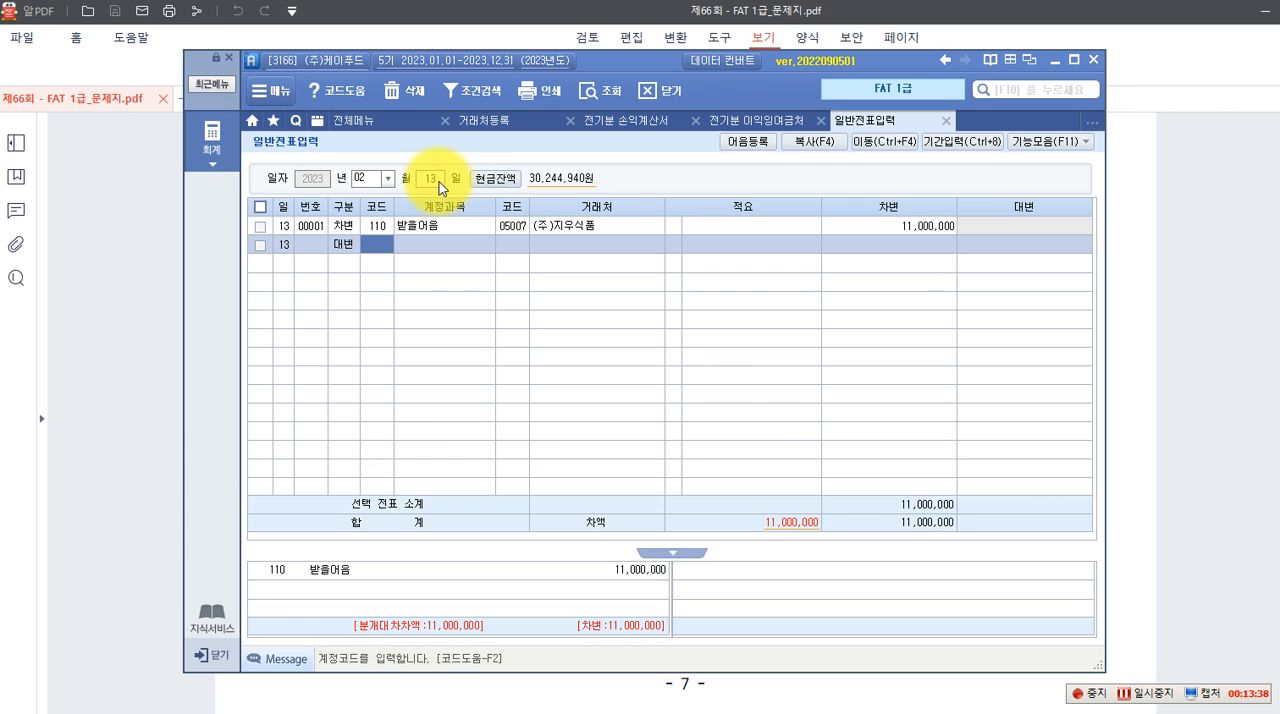
Enter a credit line for account 108 외상매출금 with 거래처 (주)지우식품 for 11,000,000 and select the voucher
text(108)
key(Return)
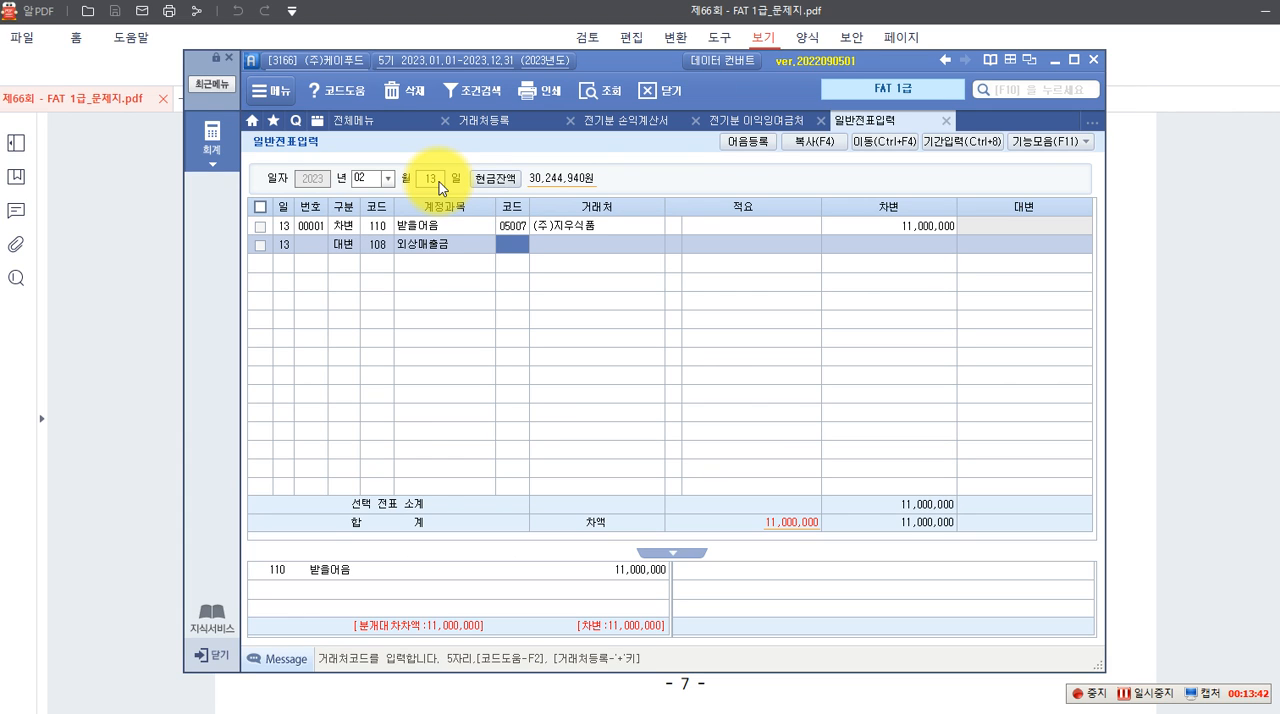
text(5007)
key(Return)
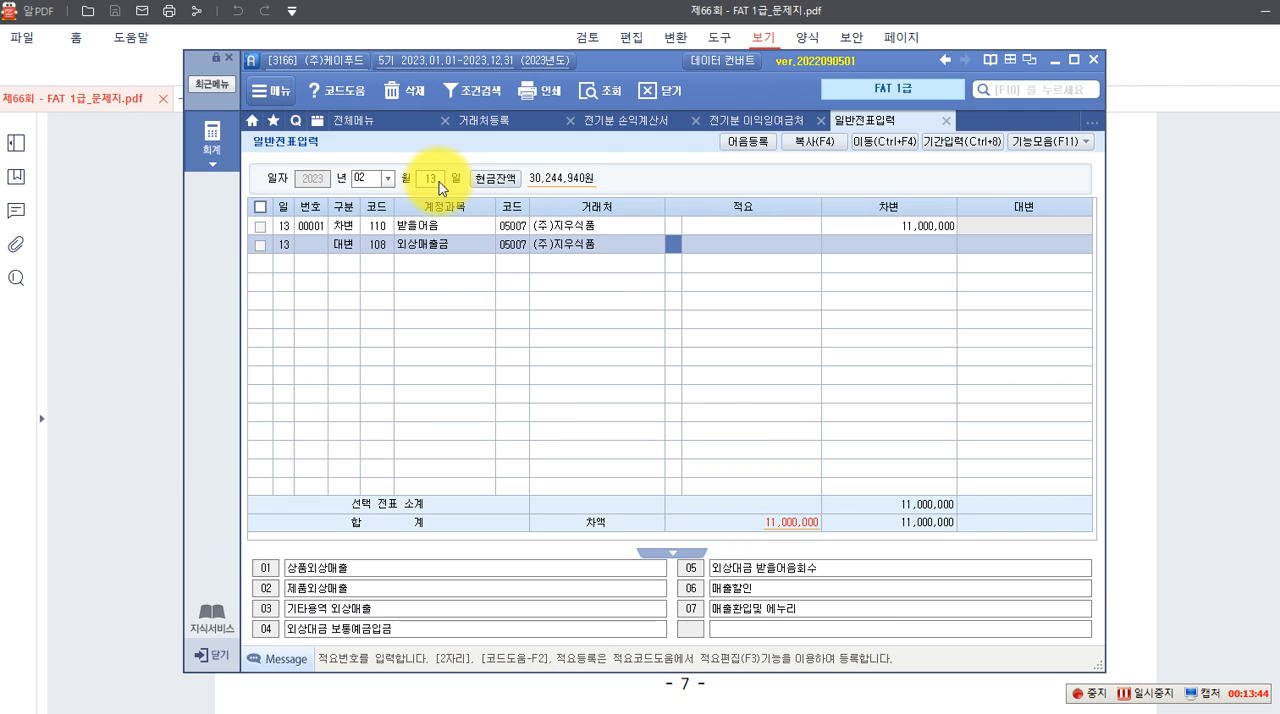
key(Return)
text(11000000)
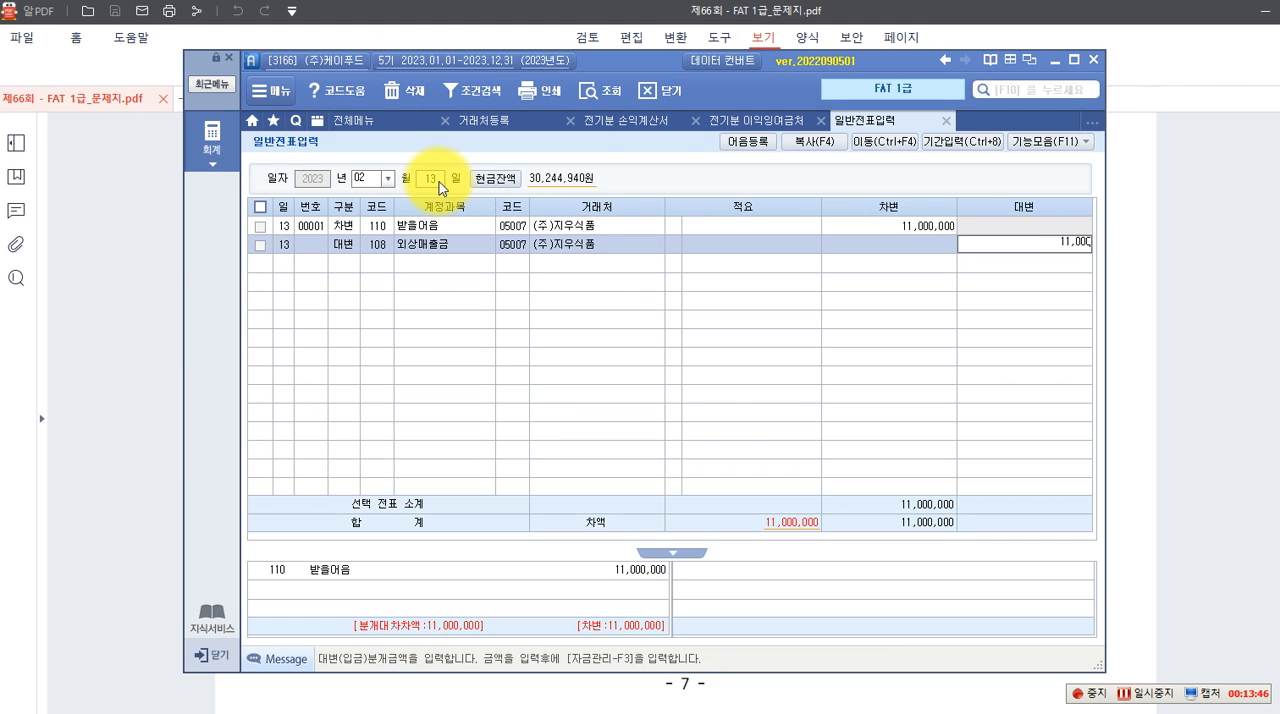
key(Return)
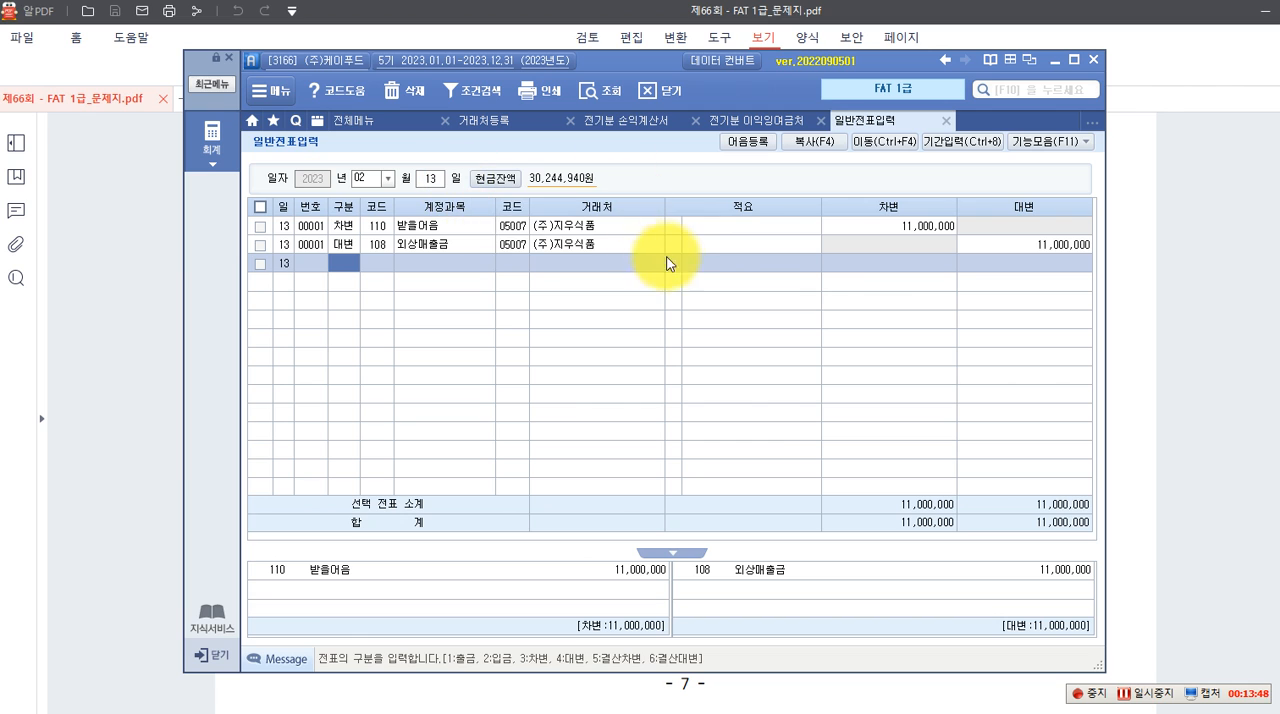
click(698, 245)
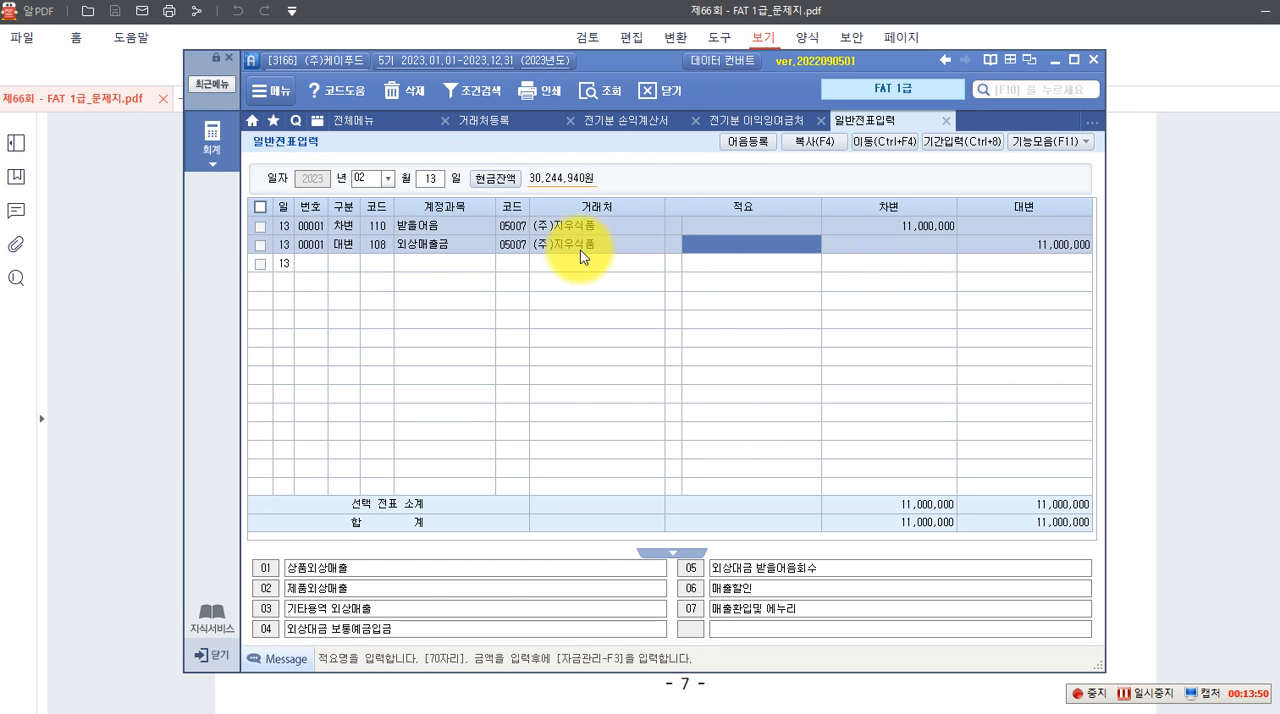
Check the electronic note in the question PDF, open 자금관리 for the 받을어음 debit line and set its 어음종류 to 6 전자
click(414, 221)
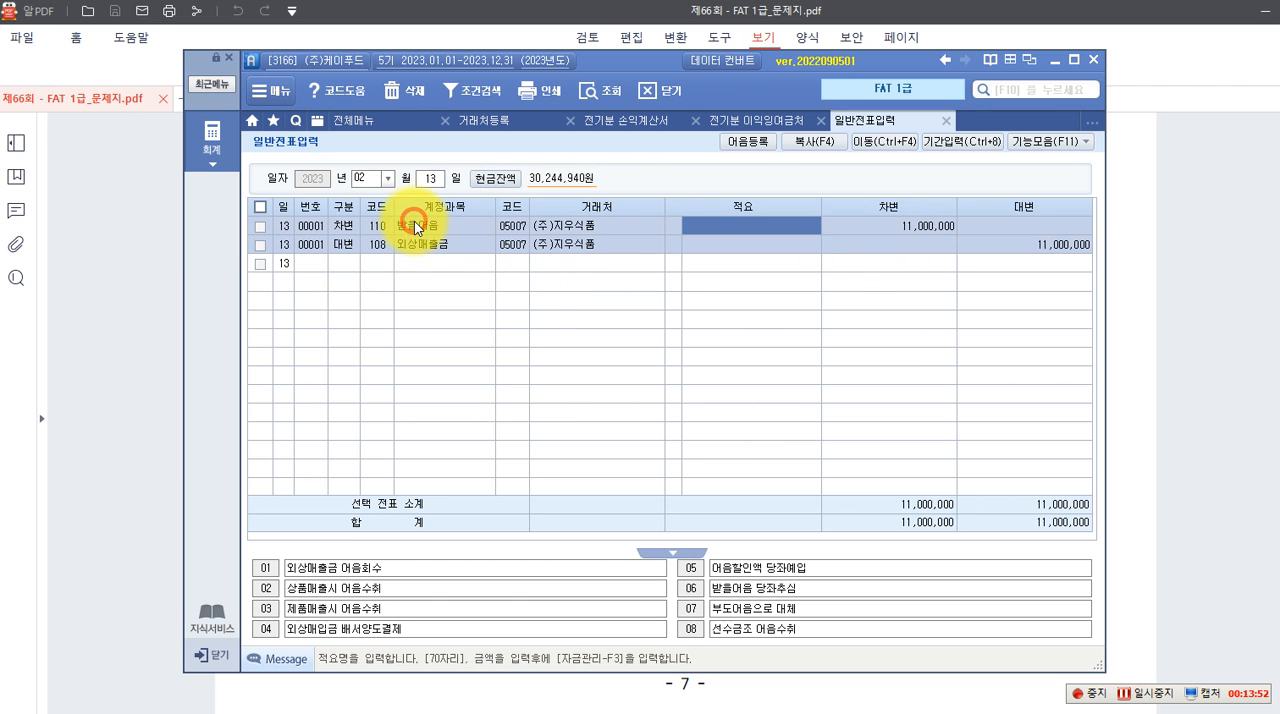
click(338, 687)
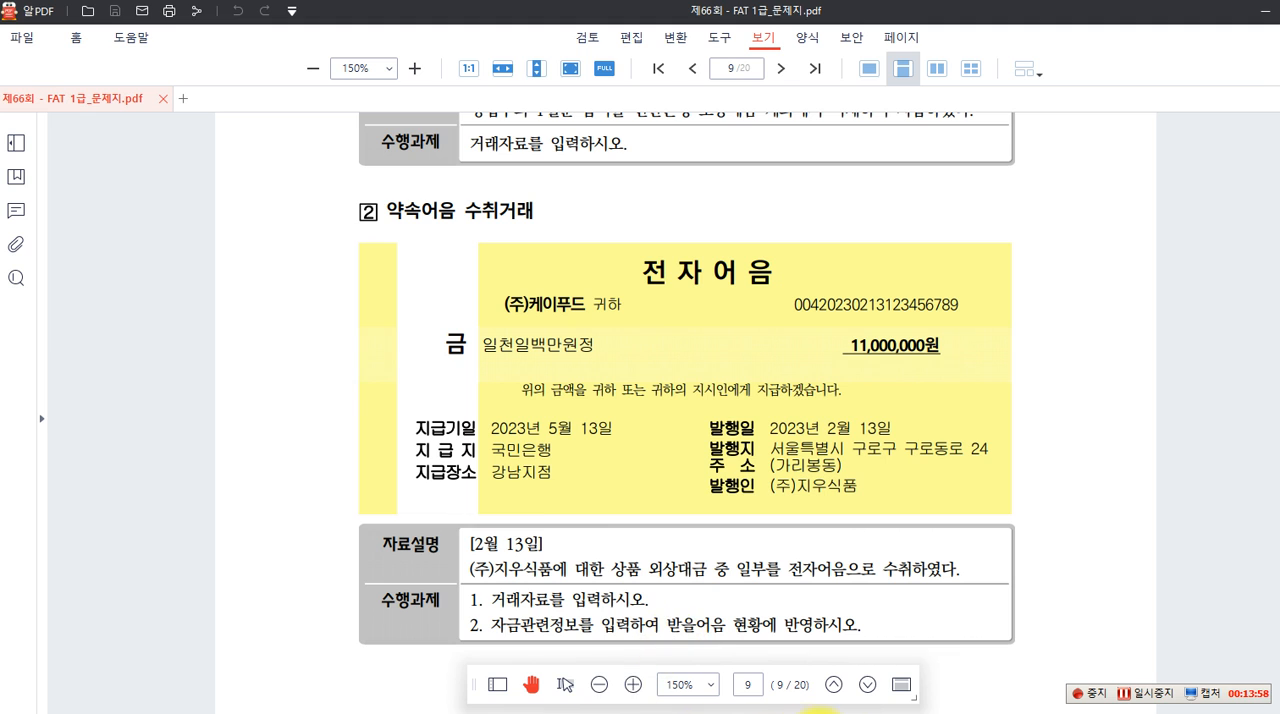
click(886, 713)
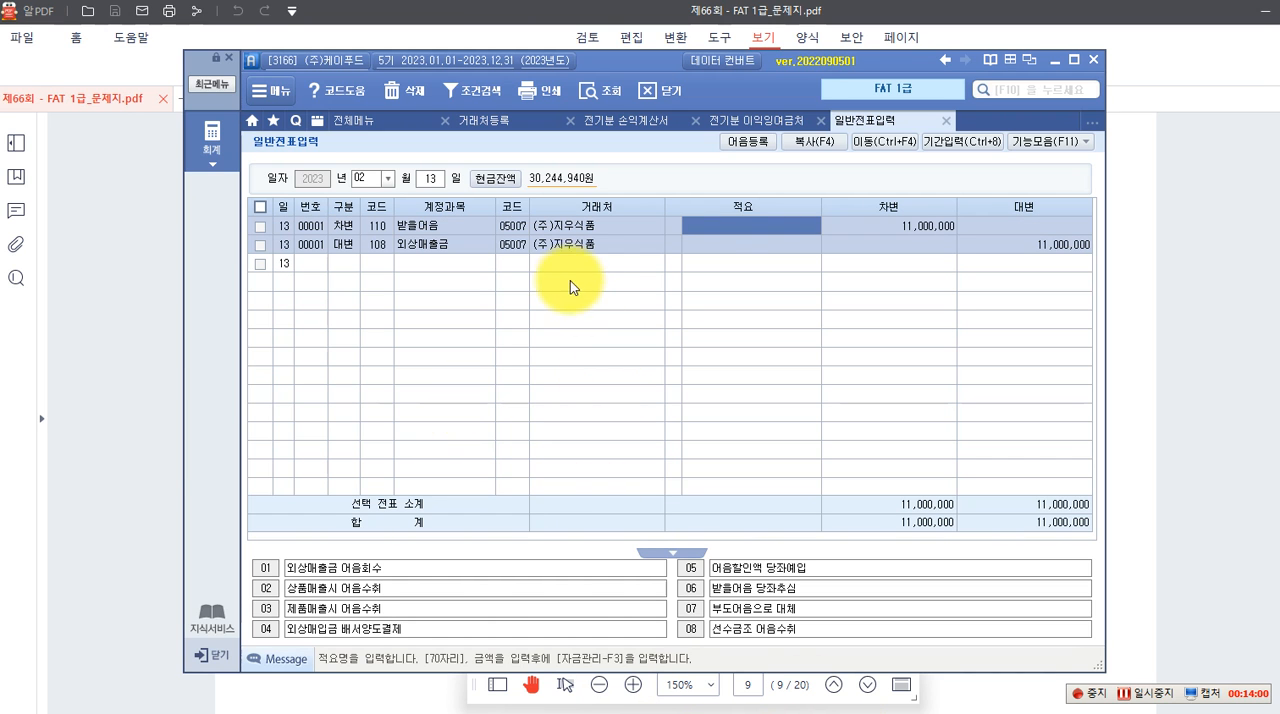
click(404, 230)
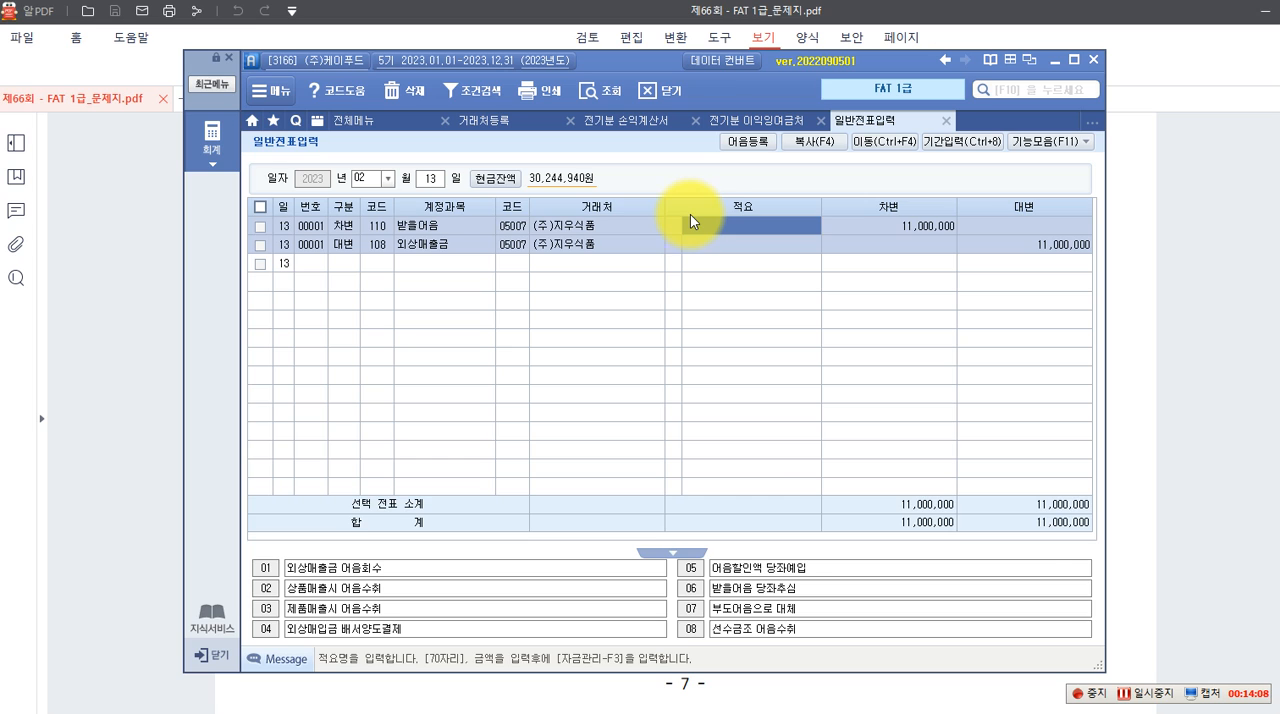
key(F3)
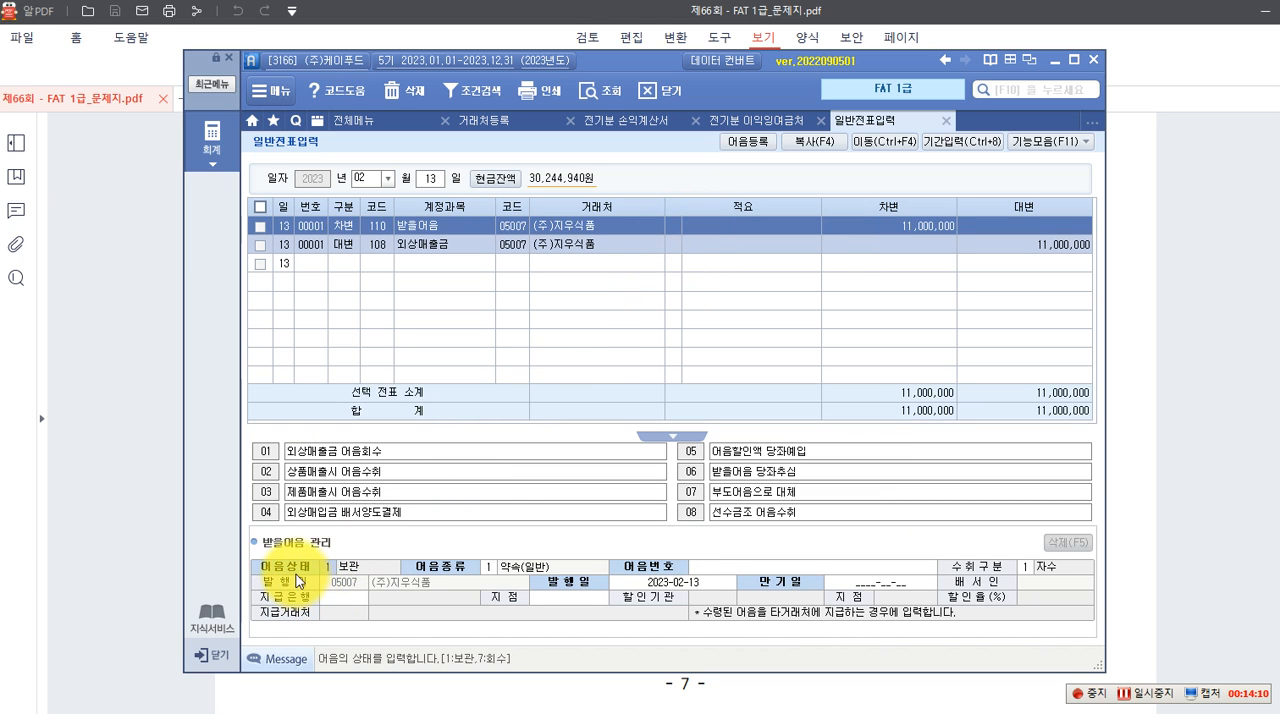
click(488, 572)
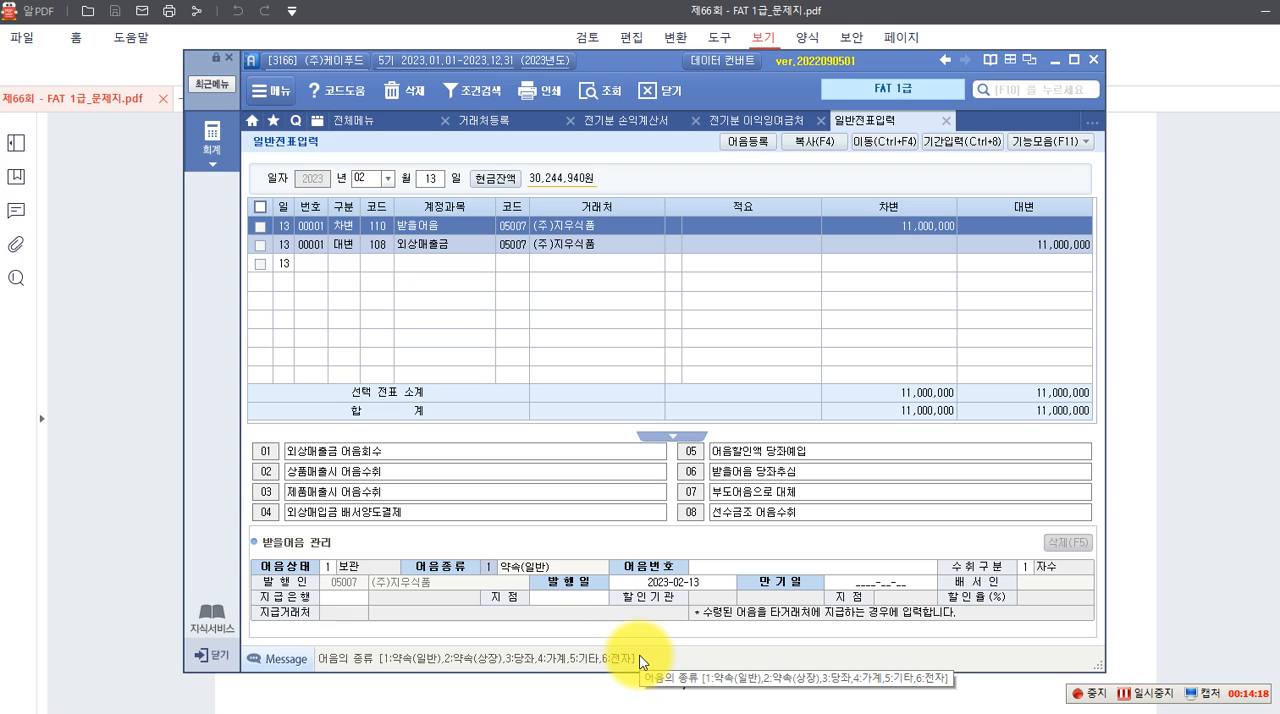
text(6)
key(Return)
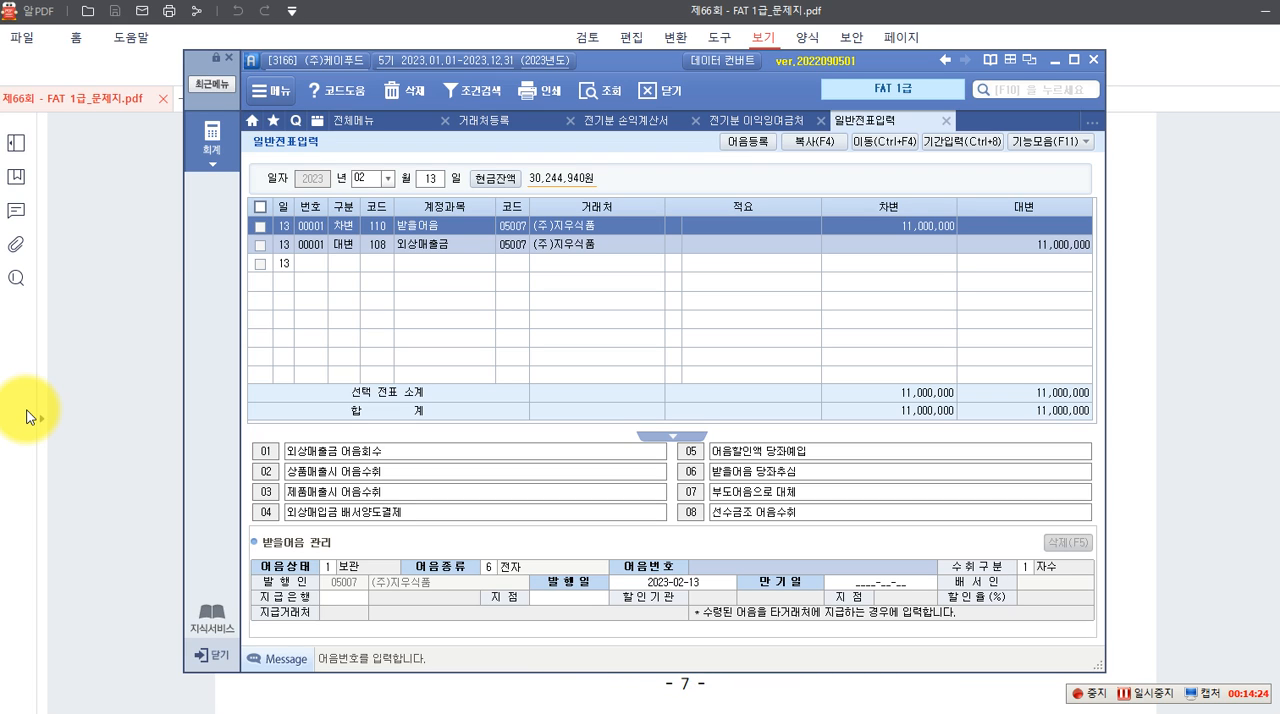
Enter the 어음번호 printed on the electronic note, keep 수취구분 1 자수 and 발행일 2023-02-13, and set 만기일 to 2023-05-13
text(004)
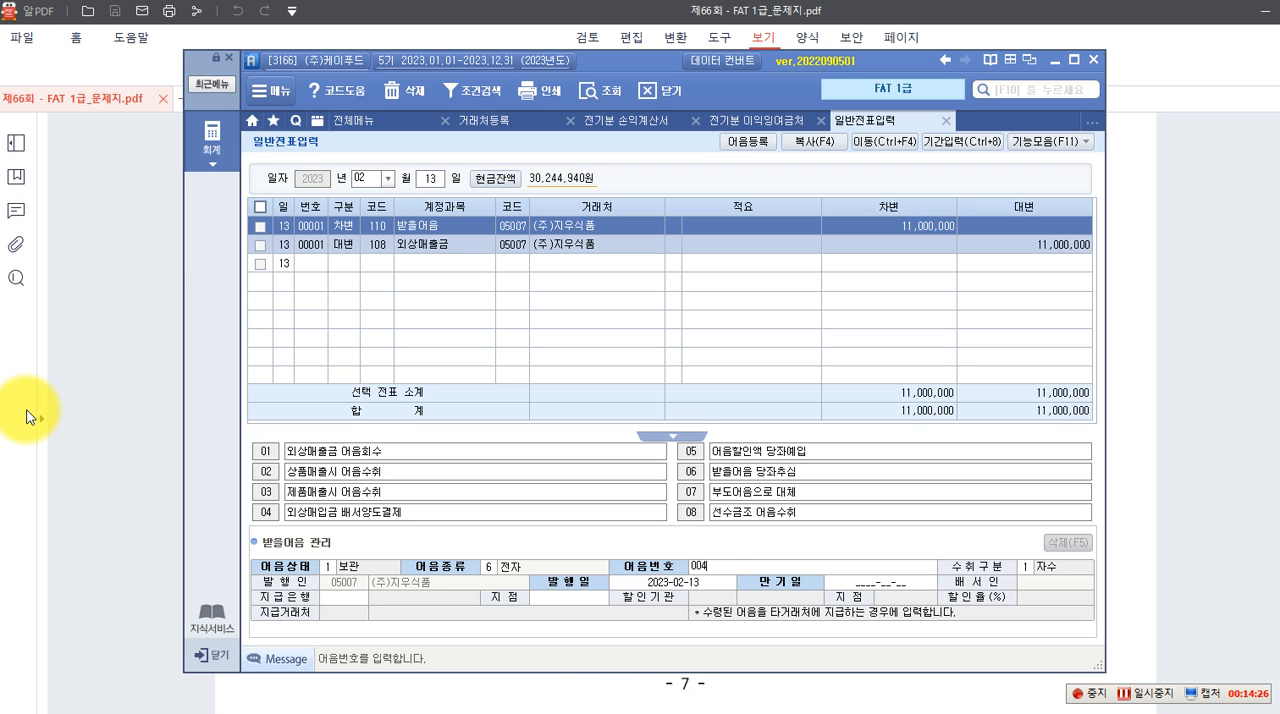
text(20230213123456789)
key(Return)
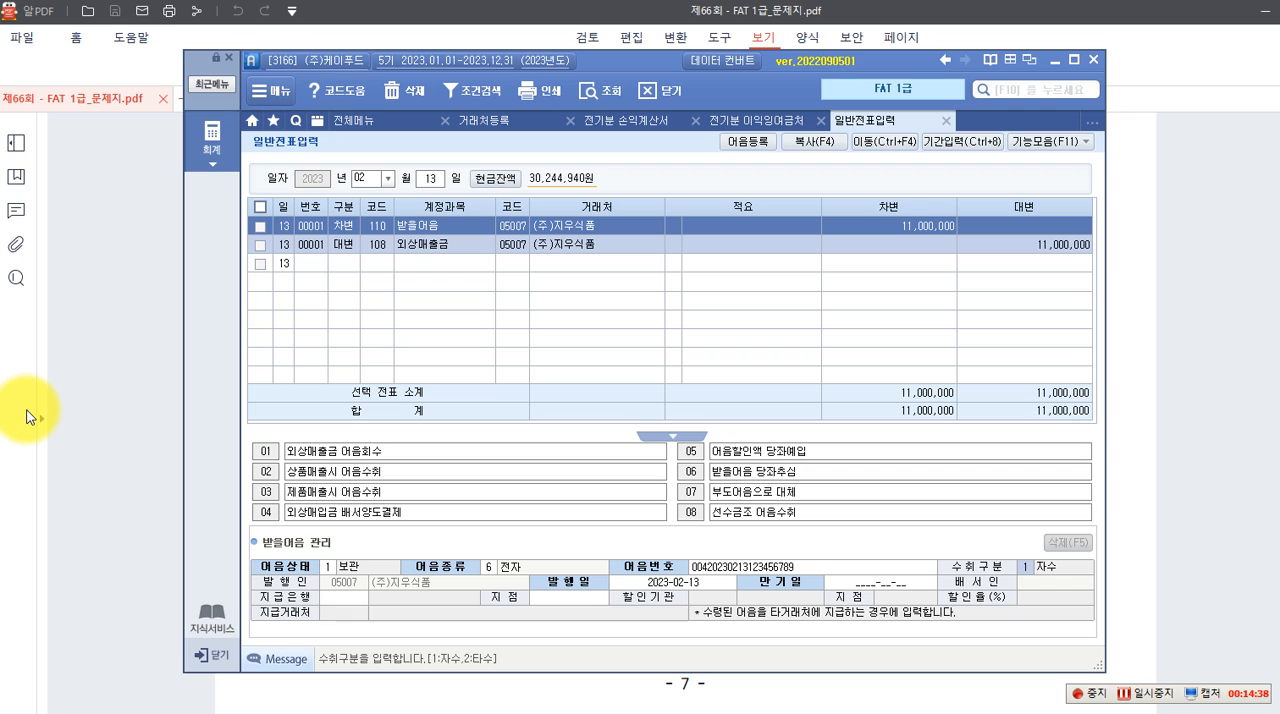
key(Return)
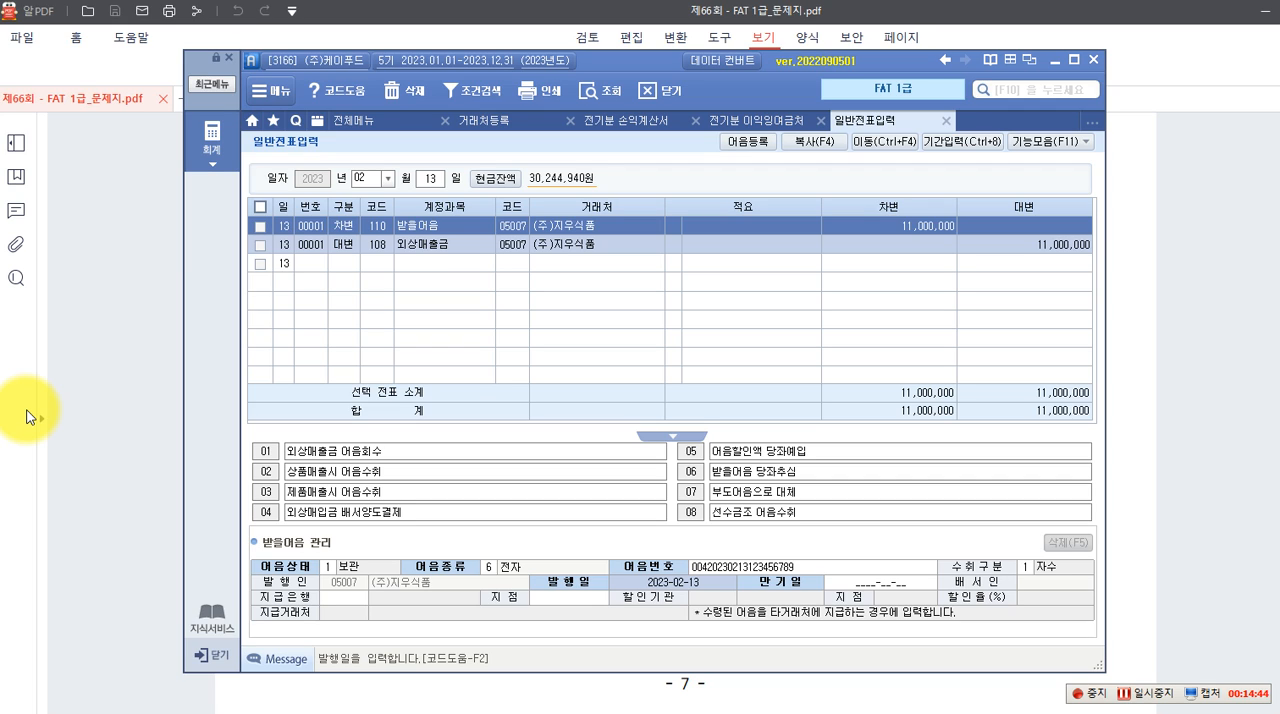
key(Return)
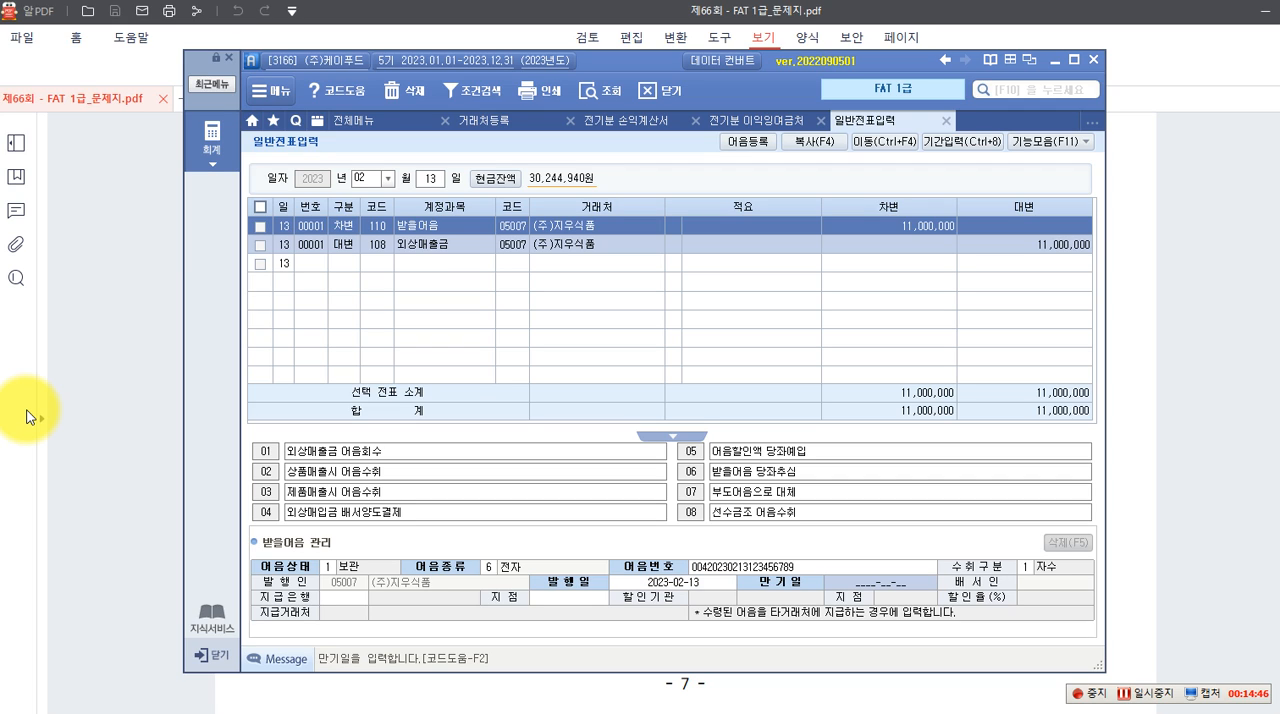
text(2023-)
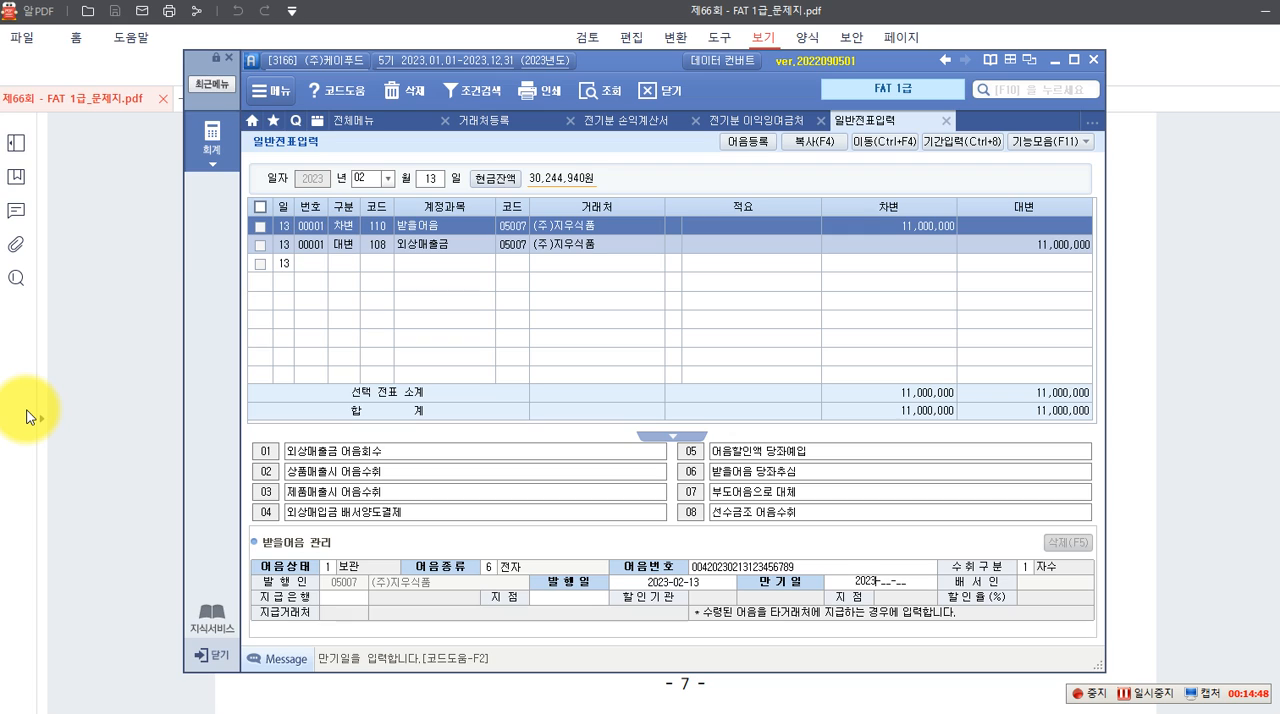
text(05-13)
key(Return)
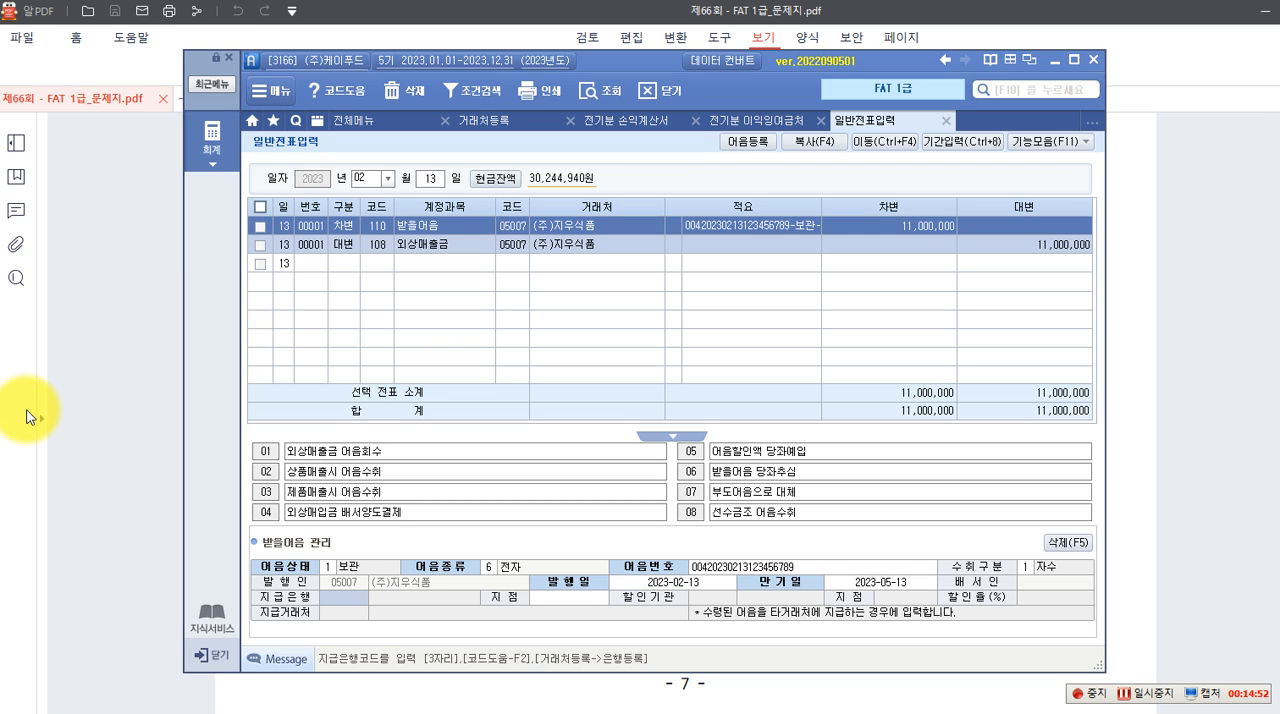
Set the note's 지급은행 to 100 국민은행 from the bank code list and its 지점 to 강남
key(F2)
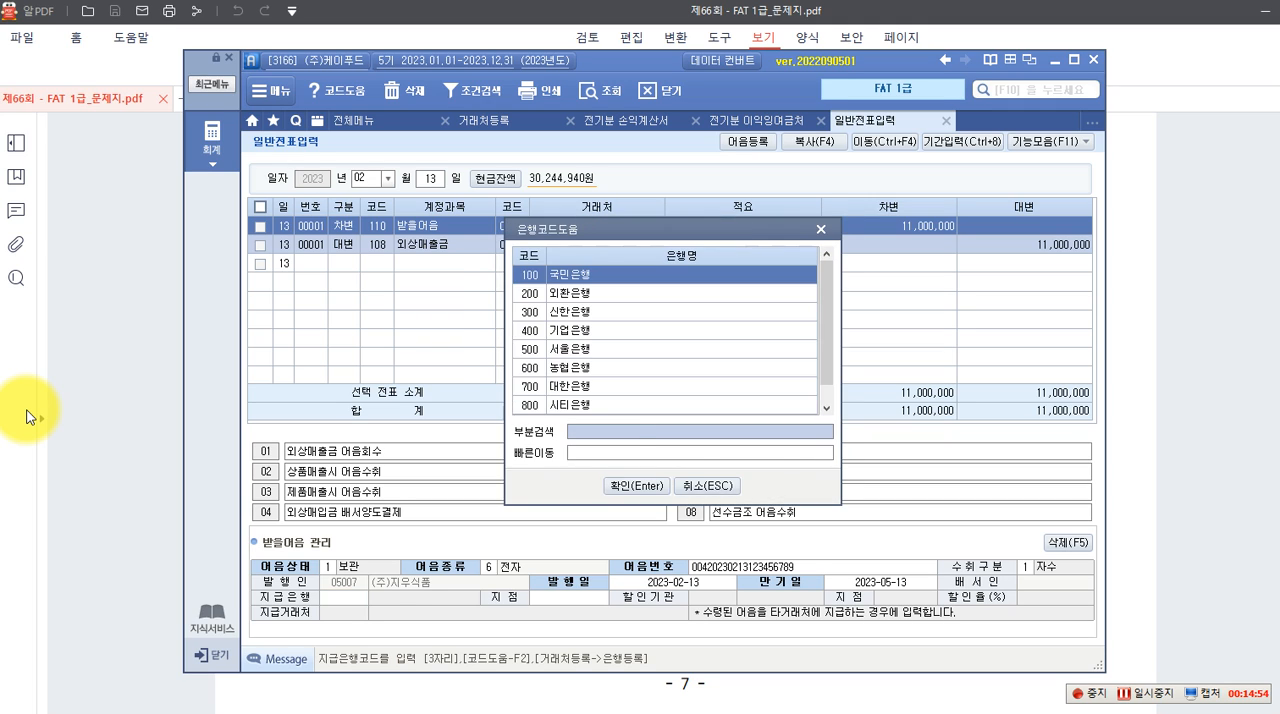
key(Return)
key(Return)
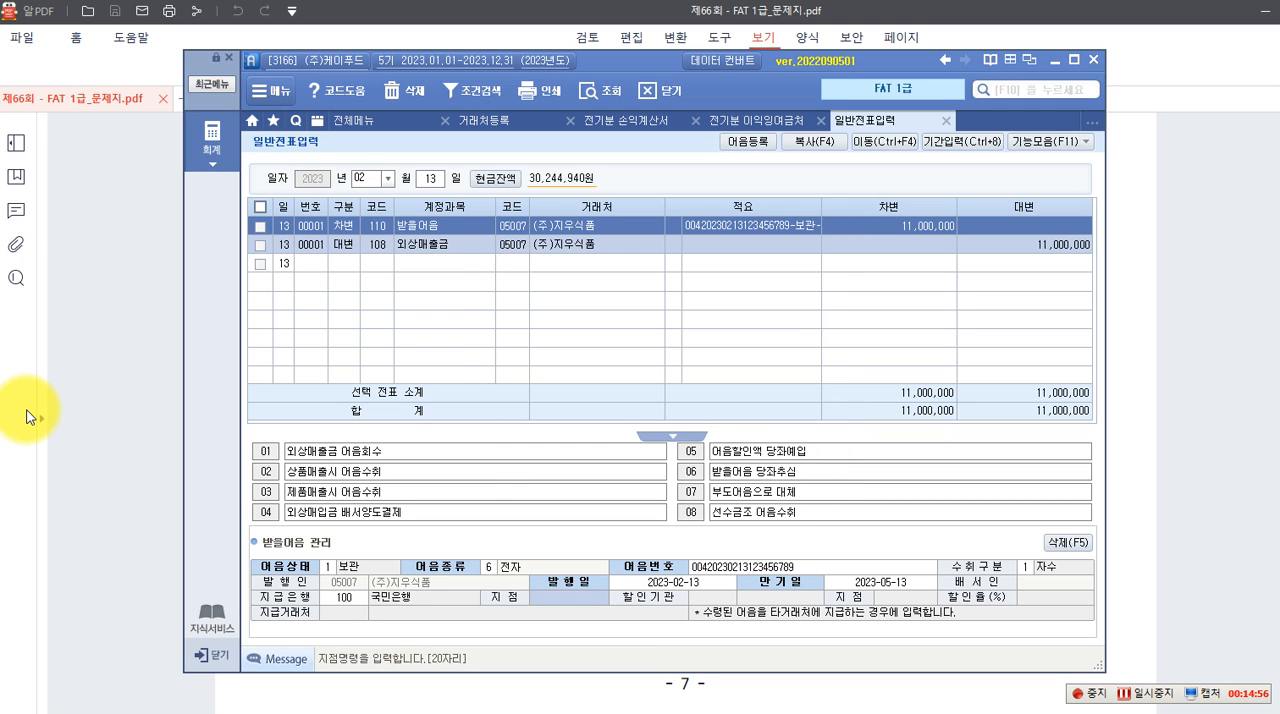
text(강)
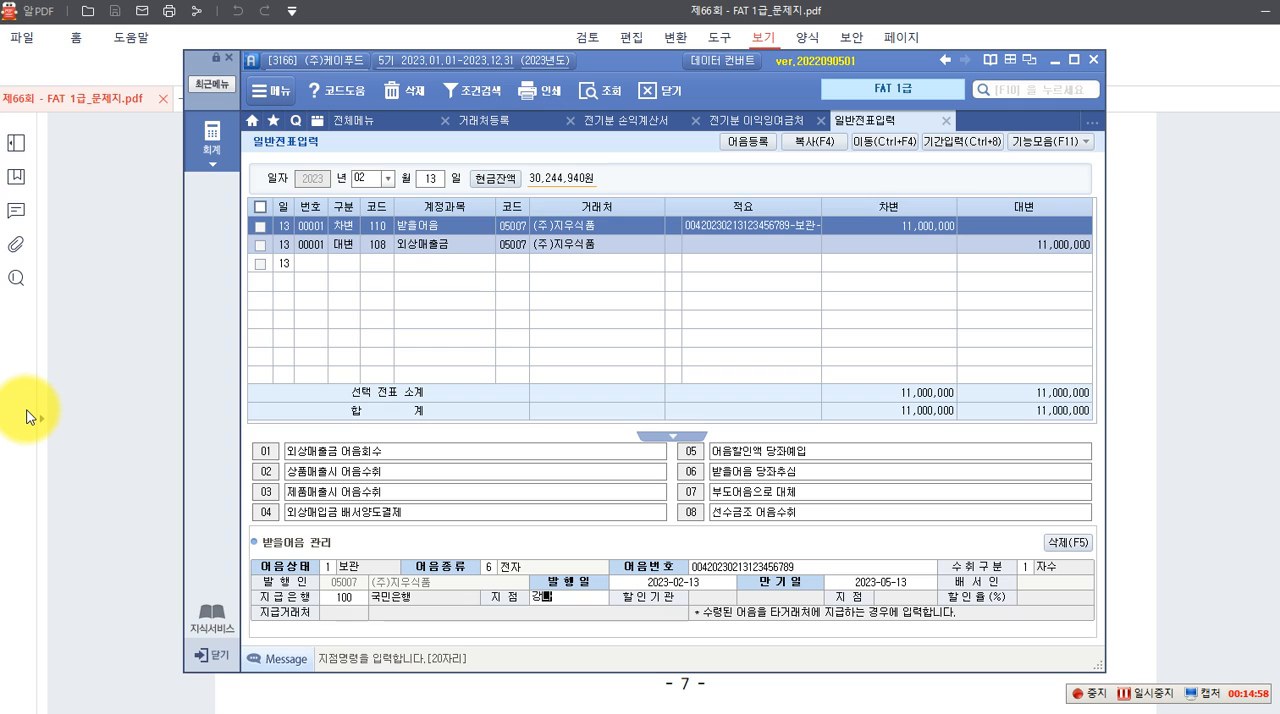
text(남)
key(Return)
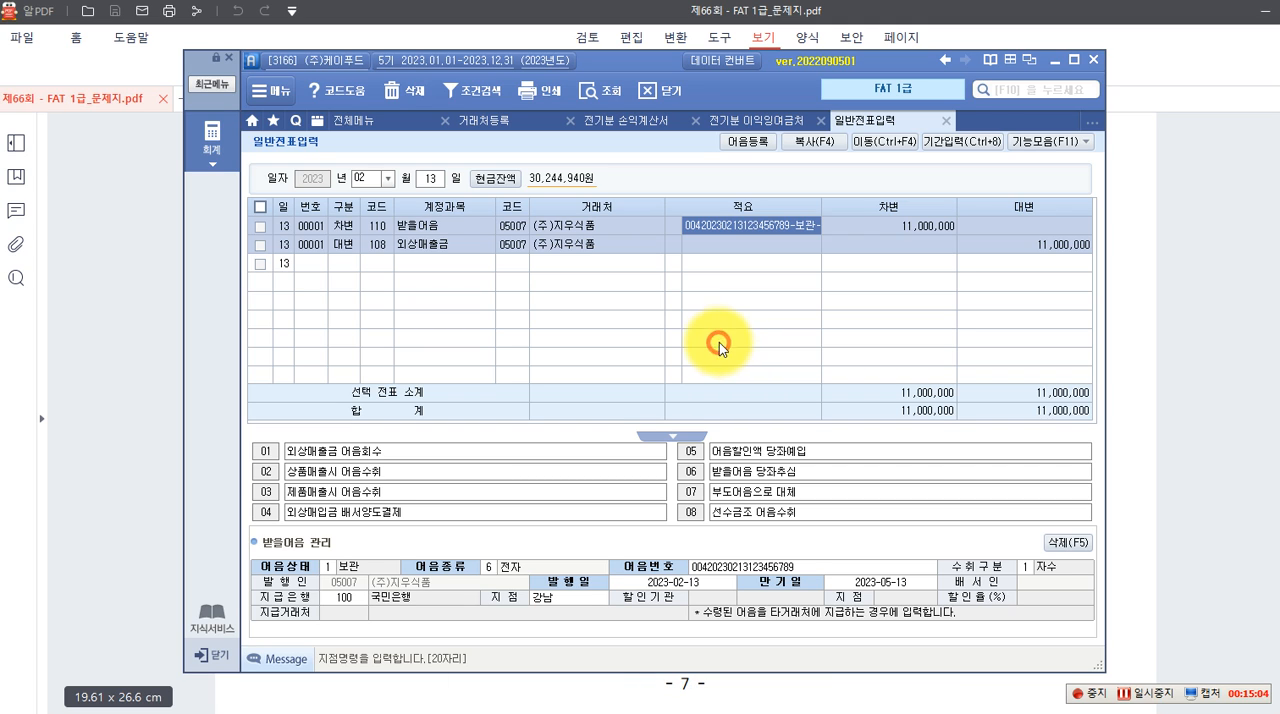
View the 자금관리 fields of the 외상매출금 credit line and return to those of the 받을어음 line
click(420, 238)
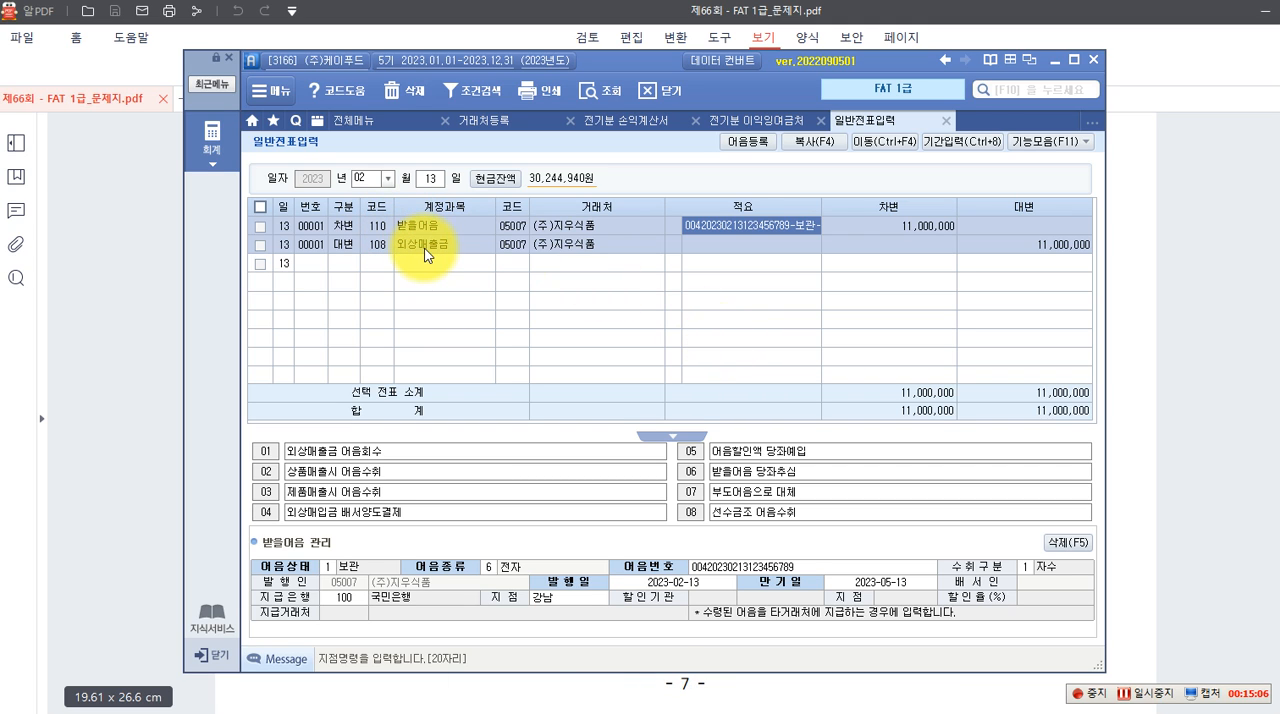
click(619, 246)
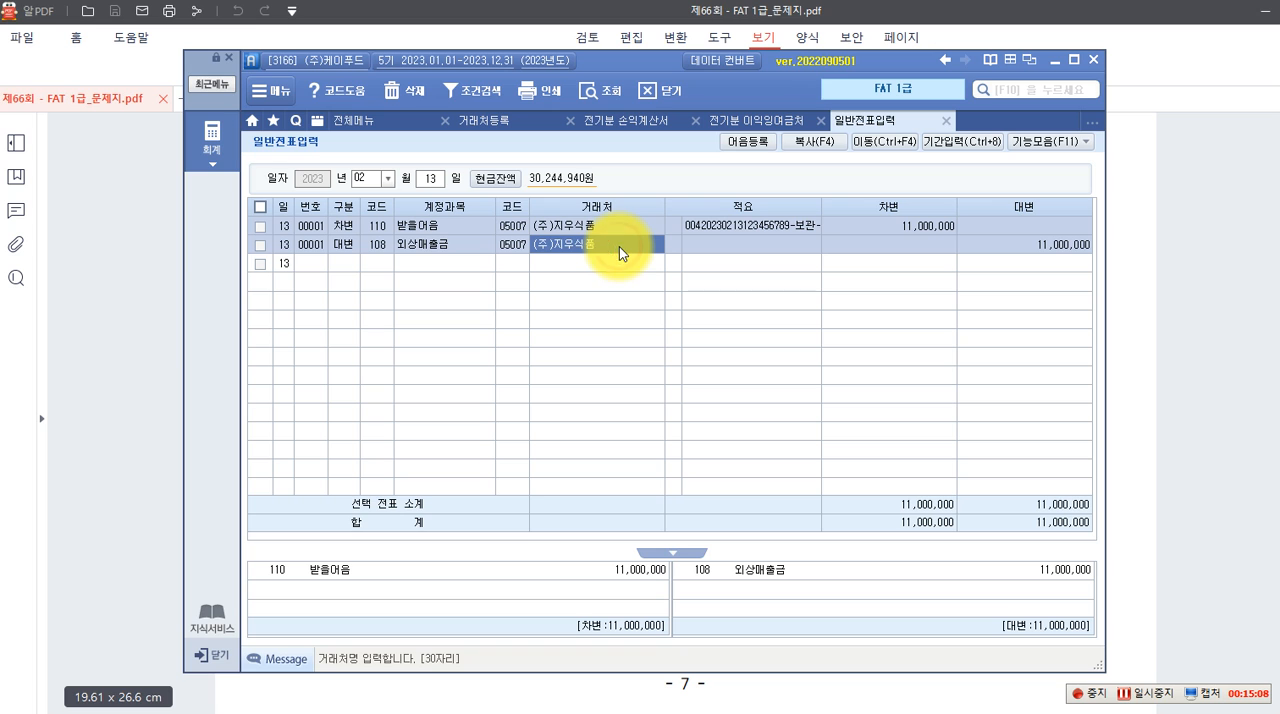
key(F3)
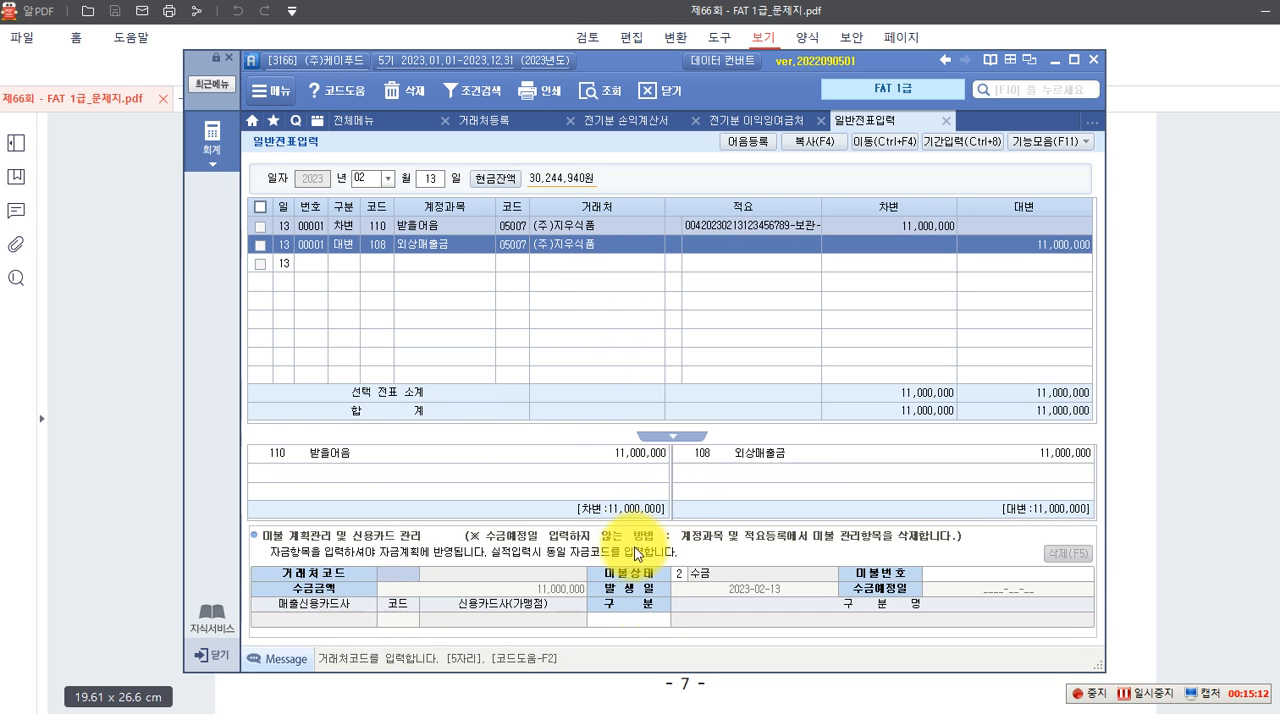
click(434, 229)
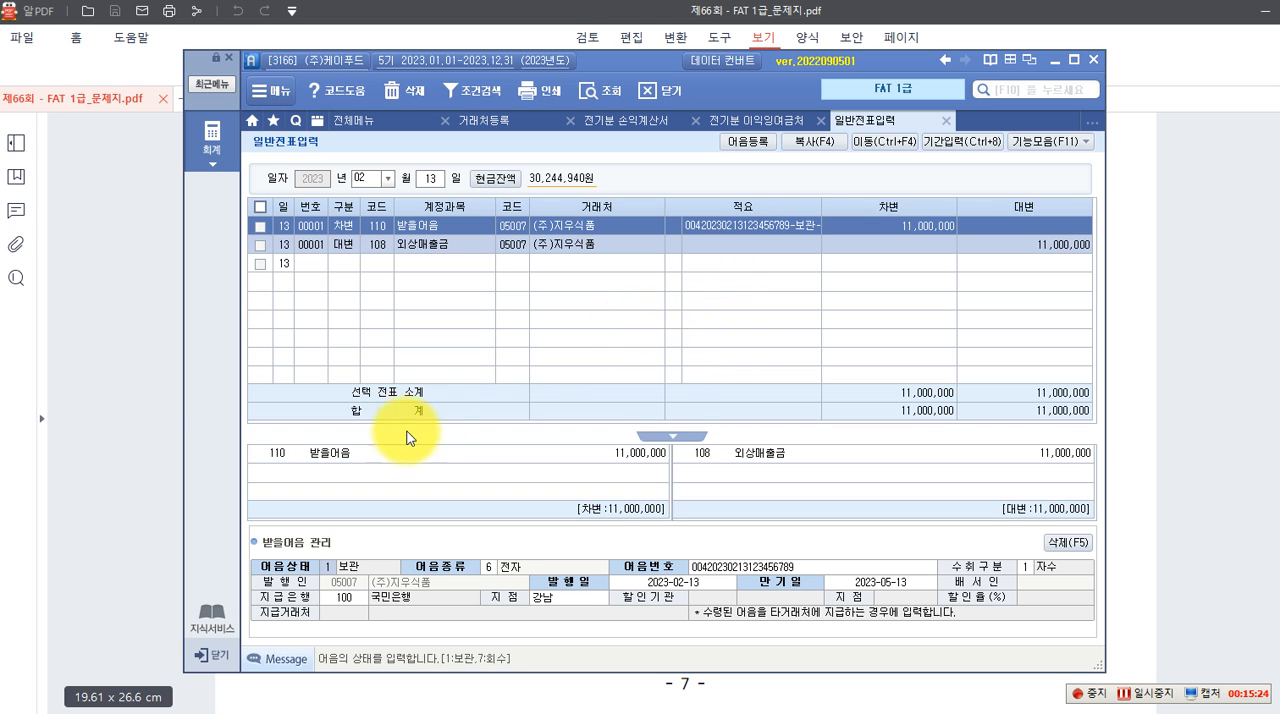
Switch to the question PDF, box the electronic note's number, 지급기일 and 지급지/지급장소 in red, and clear the boxes
click(131, 391)
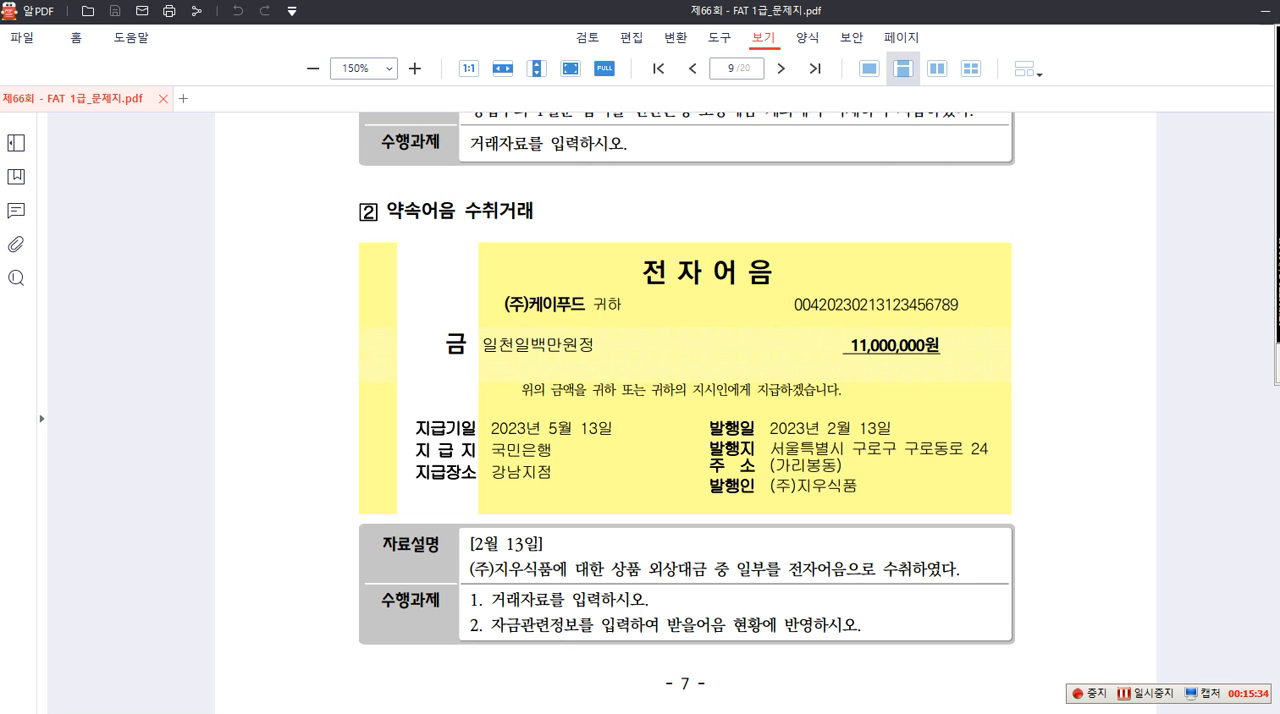
drag(776, 287, 978, 320)
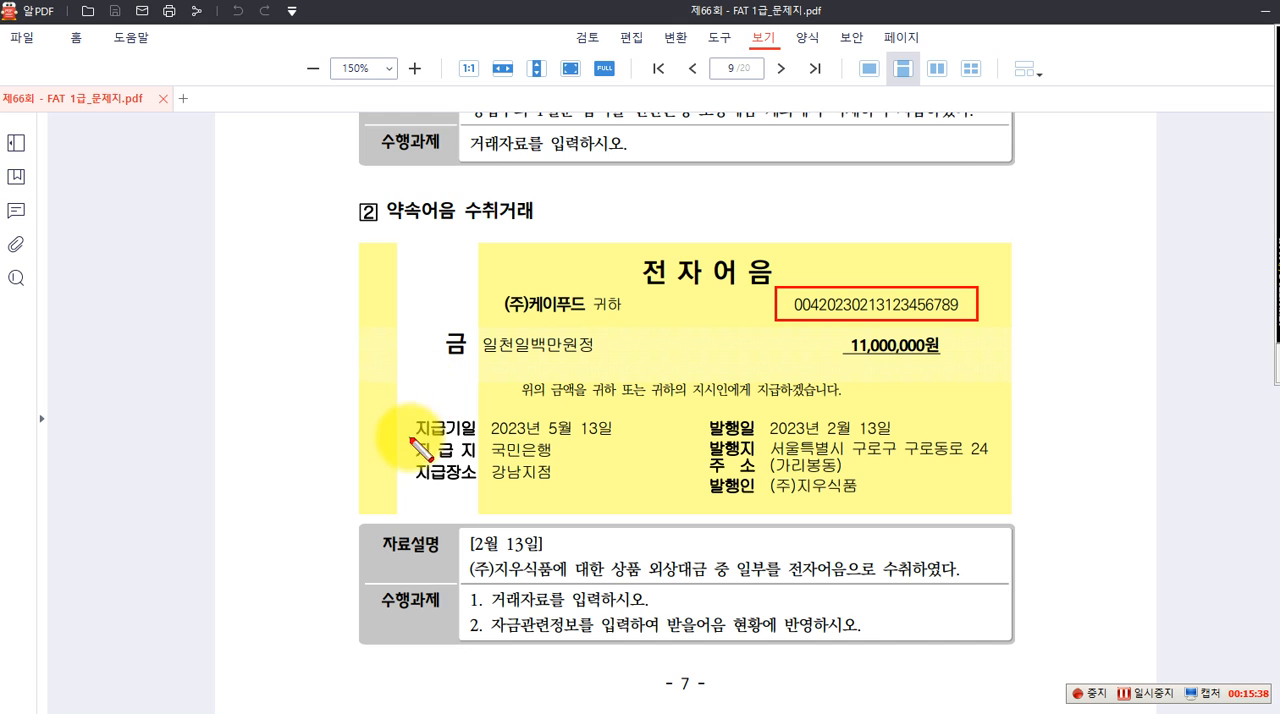
drag(408, 405, 622, 441)
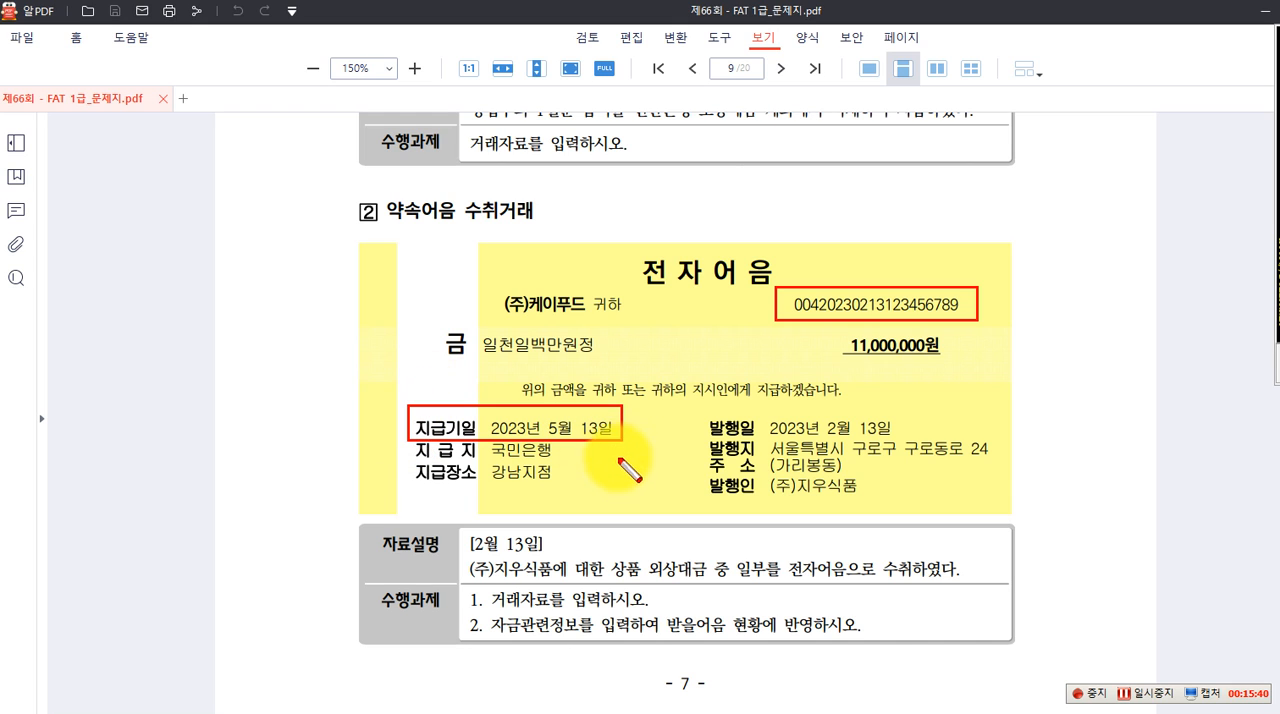
mouse_move(410, 444)
mouse_down()
mouse_move(441, 489)
mouse_move(562, 487)
mouse_up()
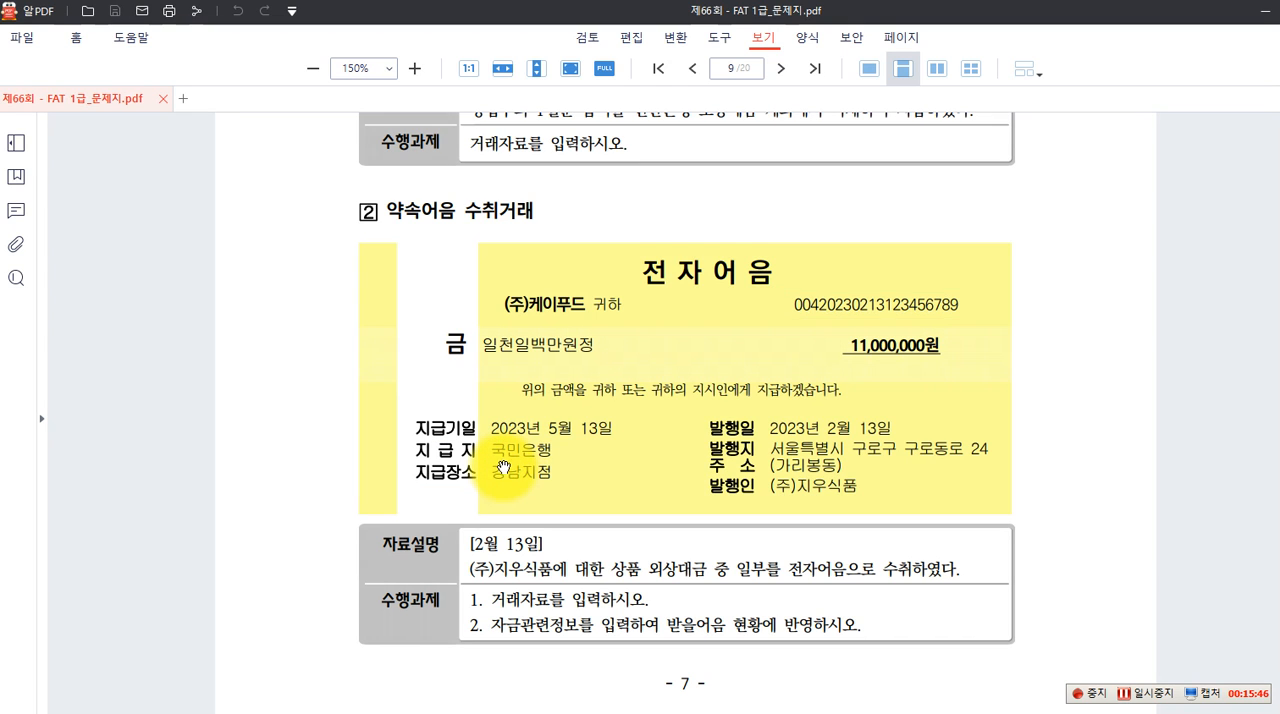
Read question 3, 단기매매증권 구입 및 매각, examining the 주식매매 내역서, the 보통예금 거래내역 and the March 21 description
scroll(495, 500, down, 5)
scroll(500, 455, down, 4)
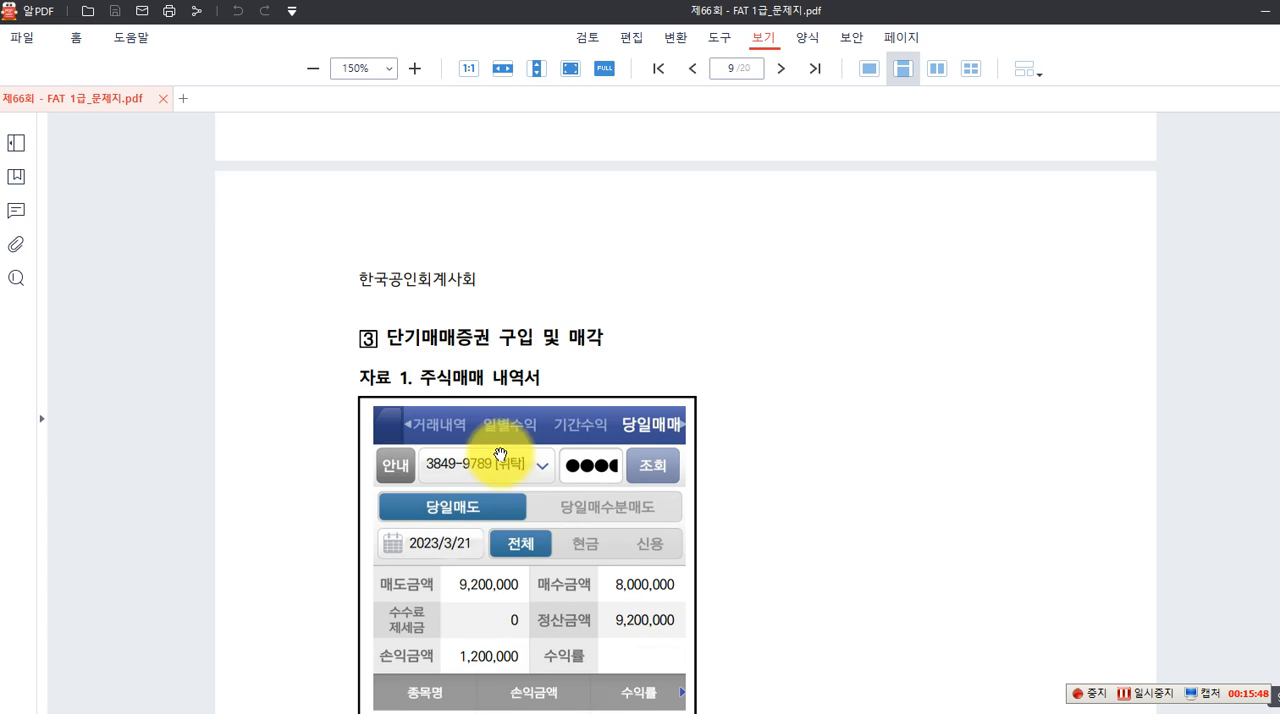
scroll(502, 452, up, 1)
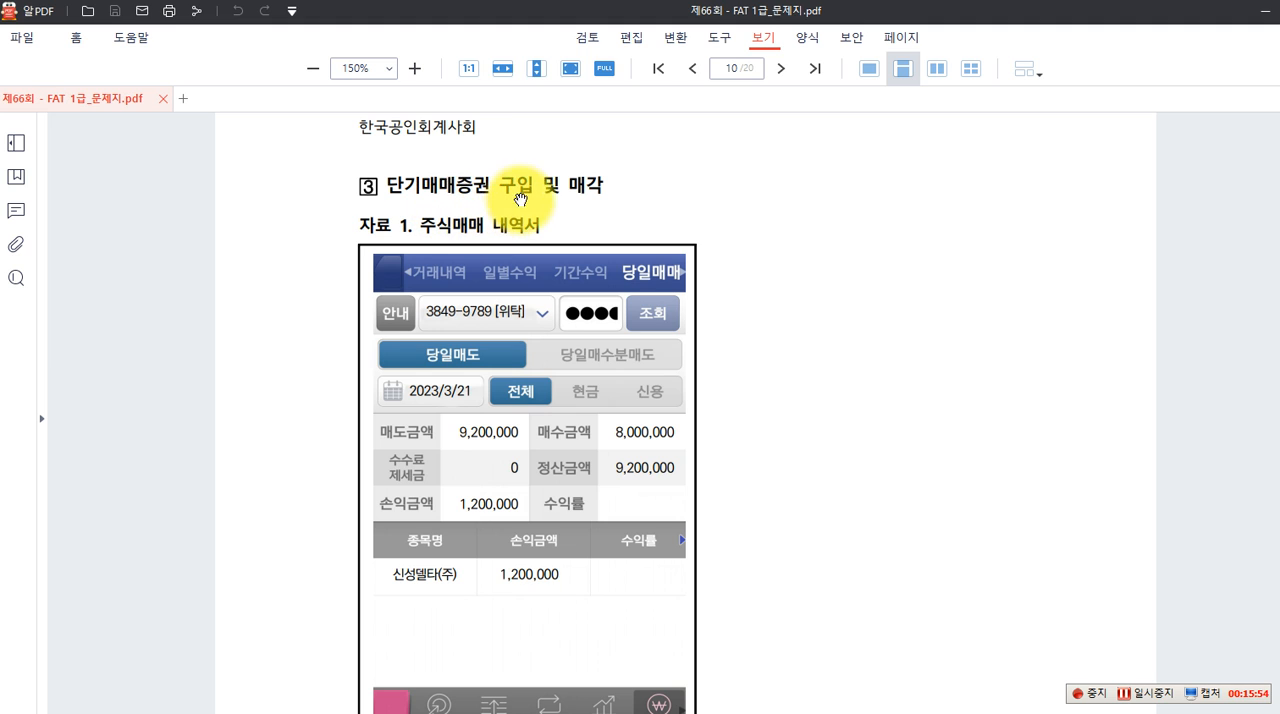
scroll(485, 243, down, 1)
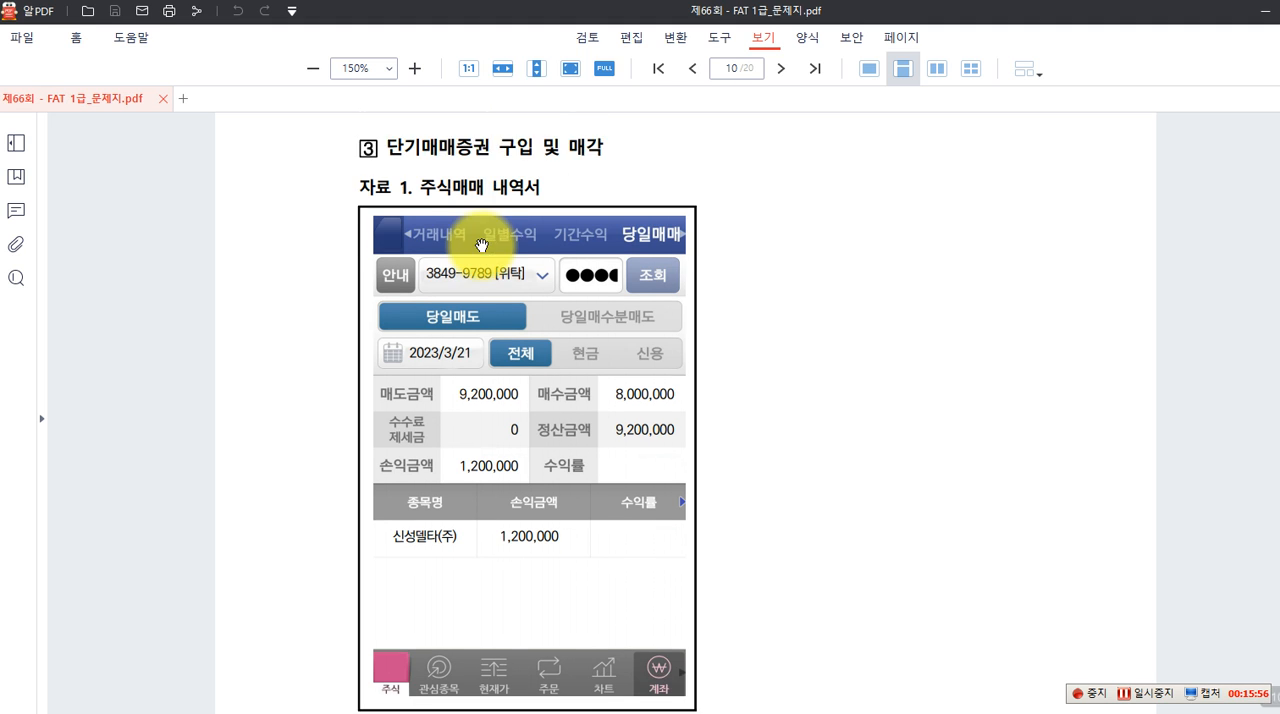
scroll(481, 244, up, 1)
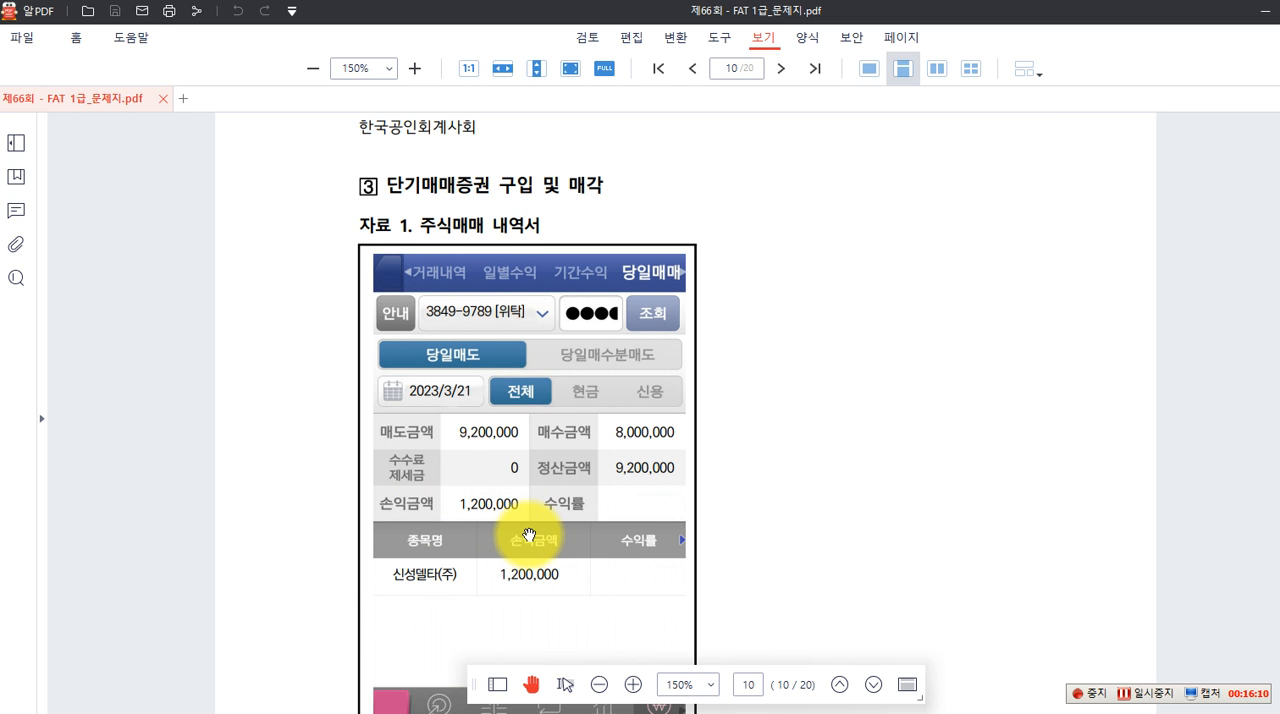
scroll(530, 535, down, 1)
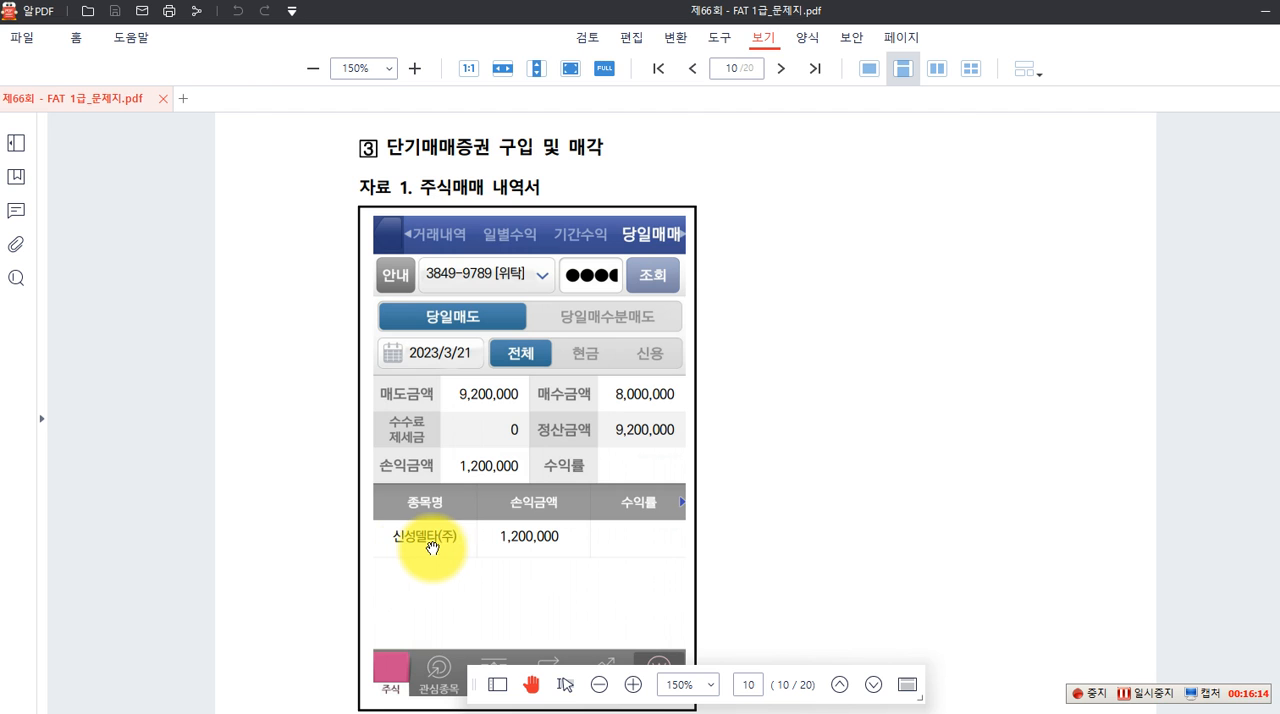
scroll(565, 545, down, 3)
scroll(561, 534, down, 6)
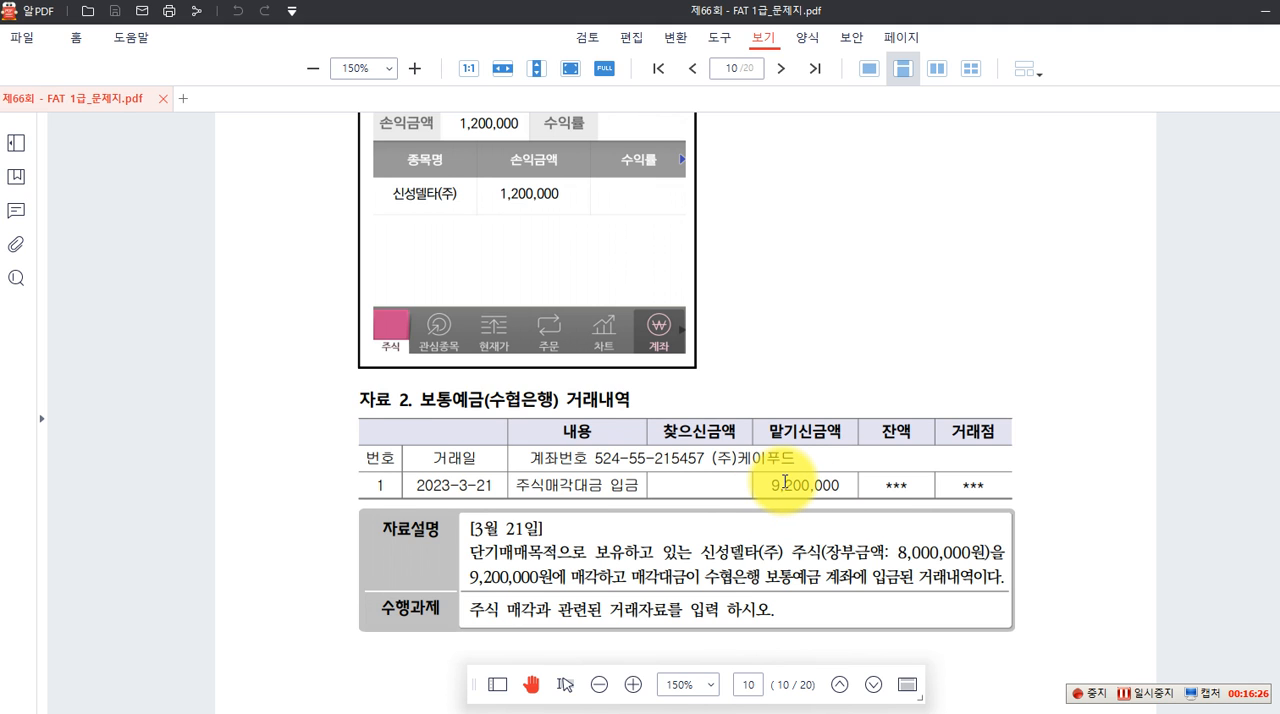
scroll(785, 482, down, 4)
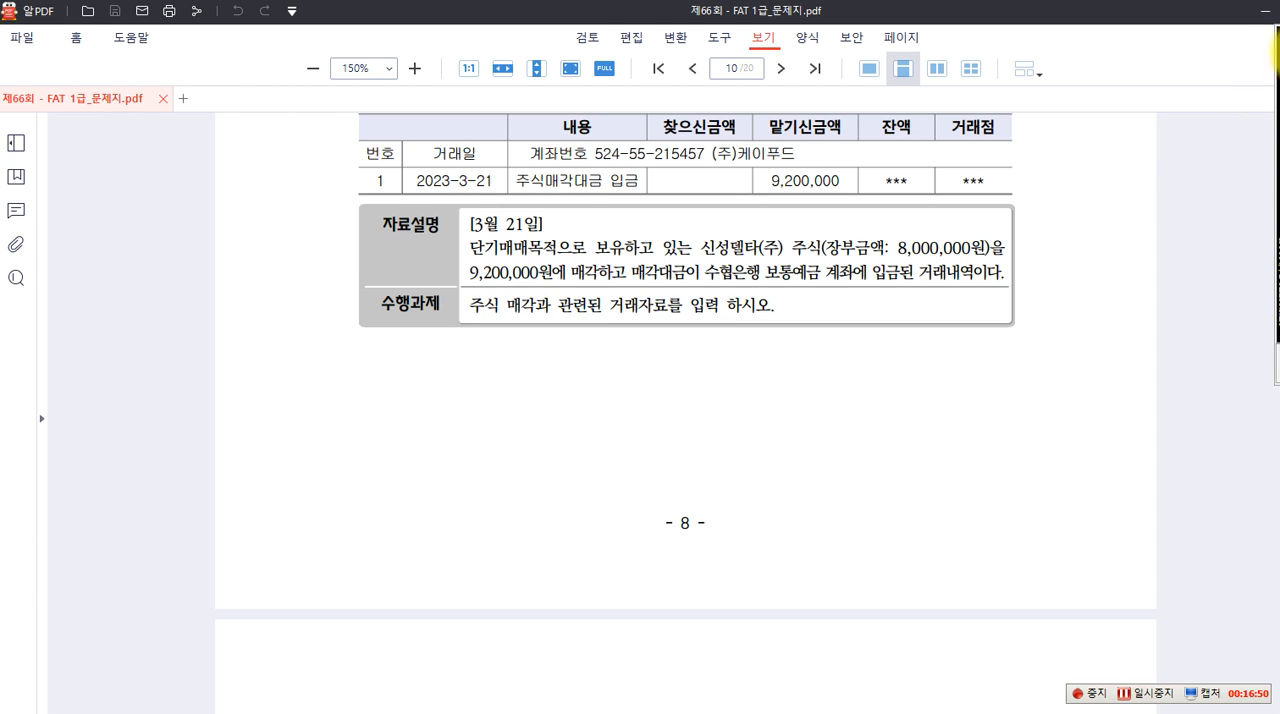
Annotate the purchase journal entry below question 3: (차) 단기매매증권 8,000,000 (대) 보통예금 8,000,000
click(470, 377)
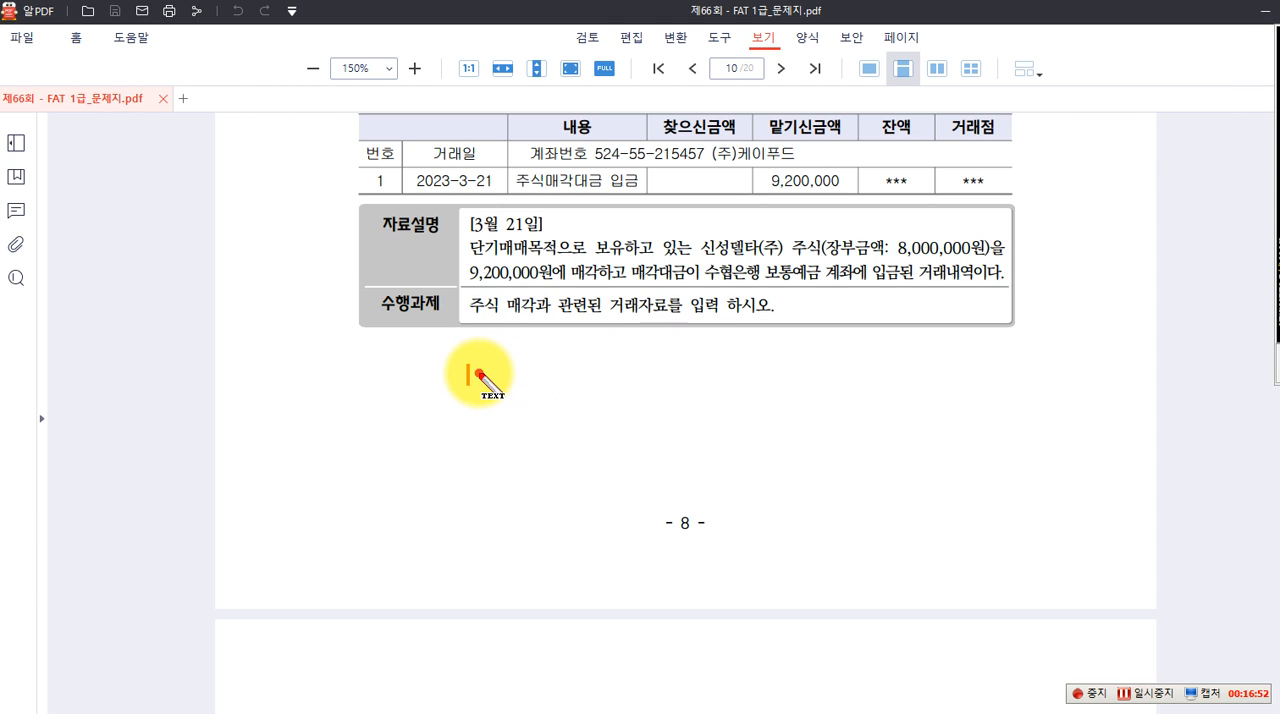
text(()
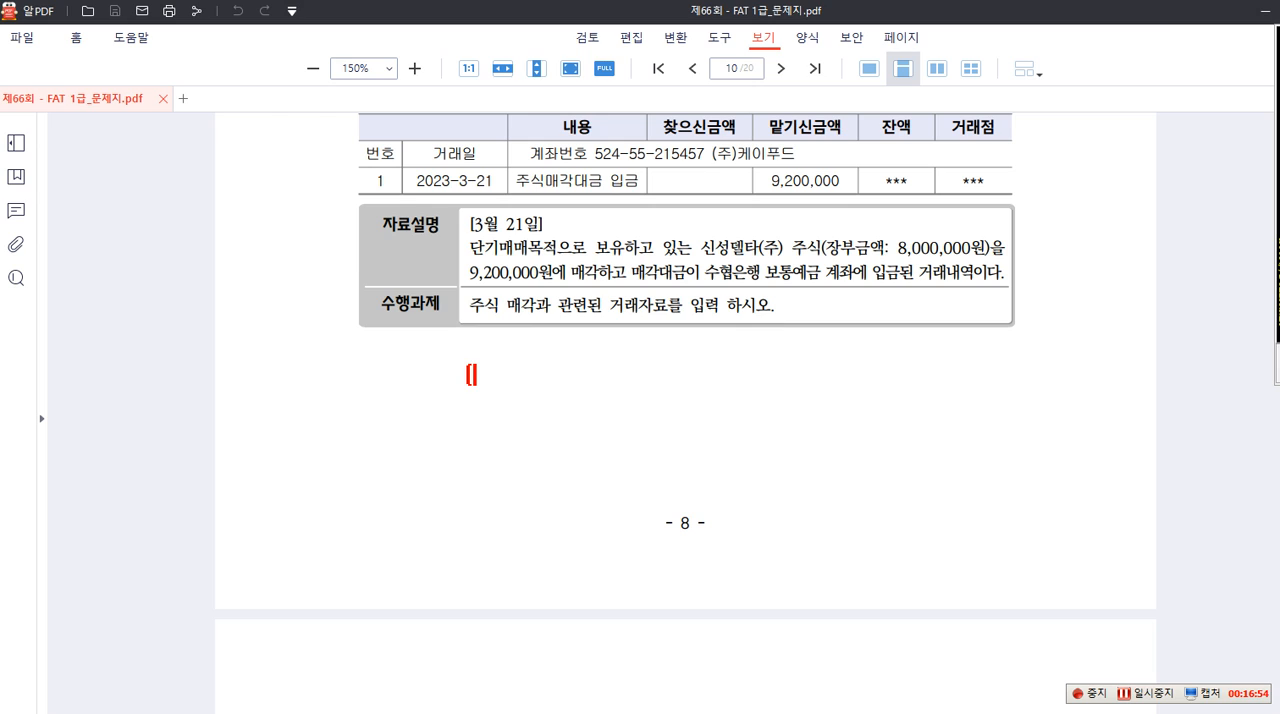
text(차)
text(] 단기)
text(매매)
text(증권)
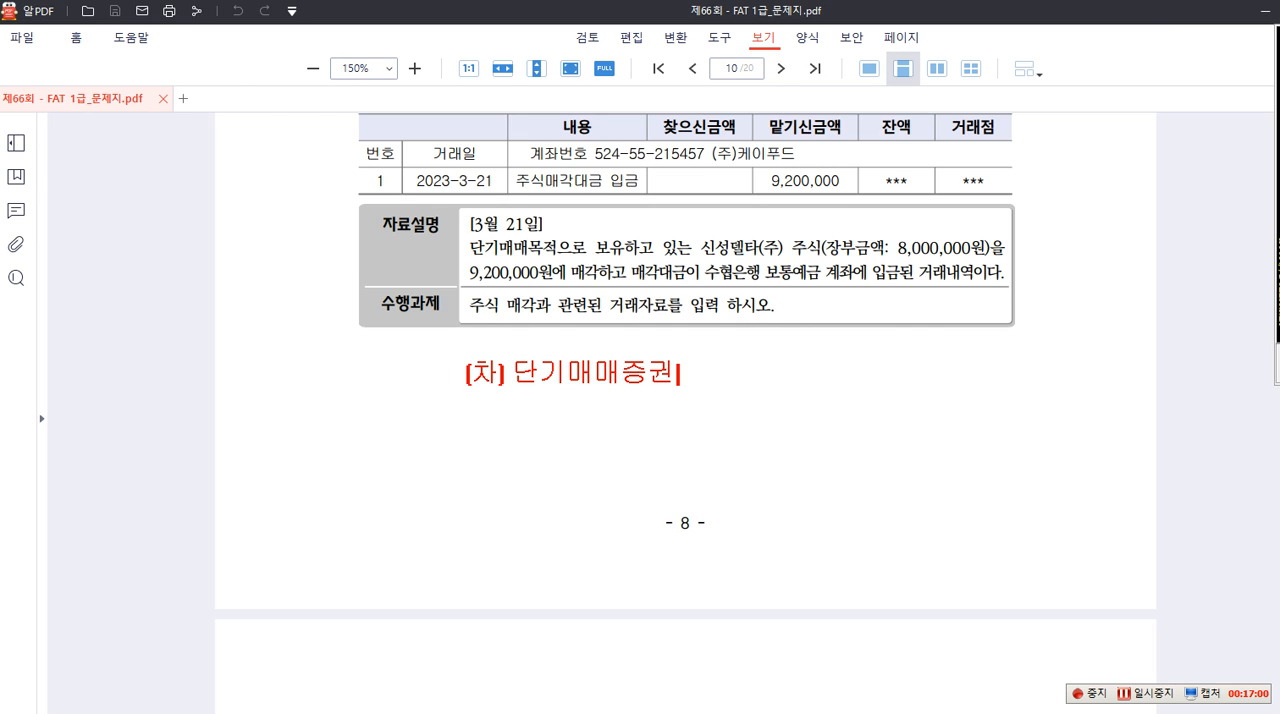
text( 8,000,000)
text(   [대] 보통ㅇ)
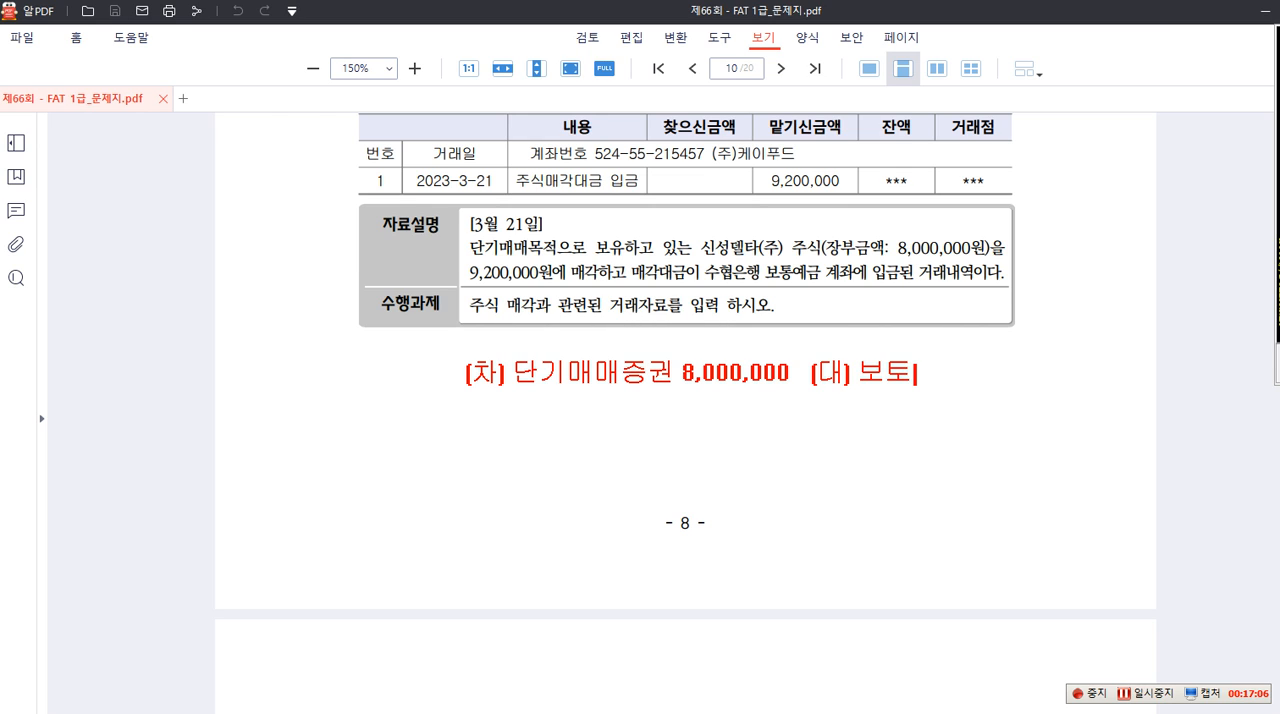
text(예금 )
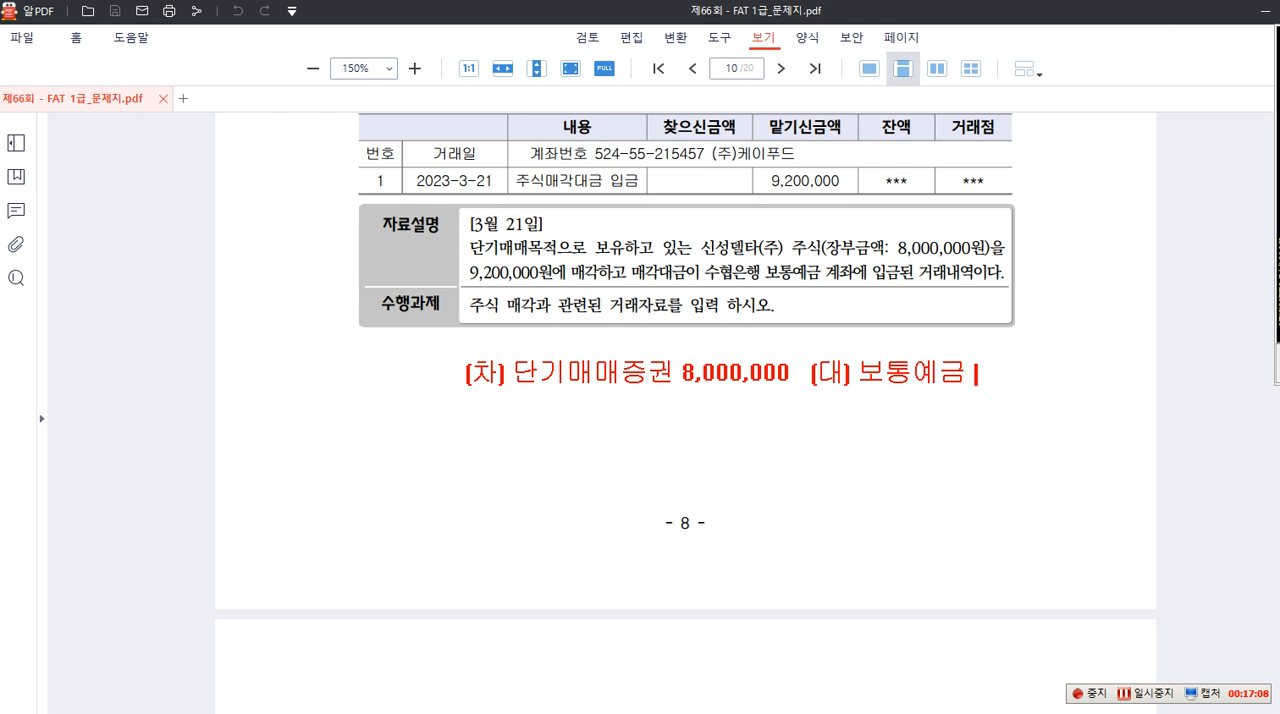
text(8,000,000)
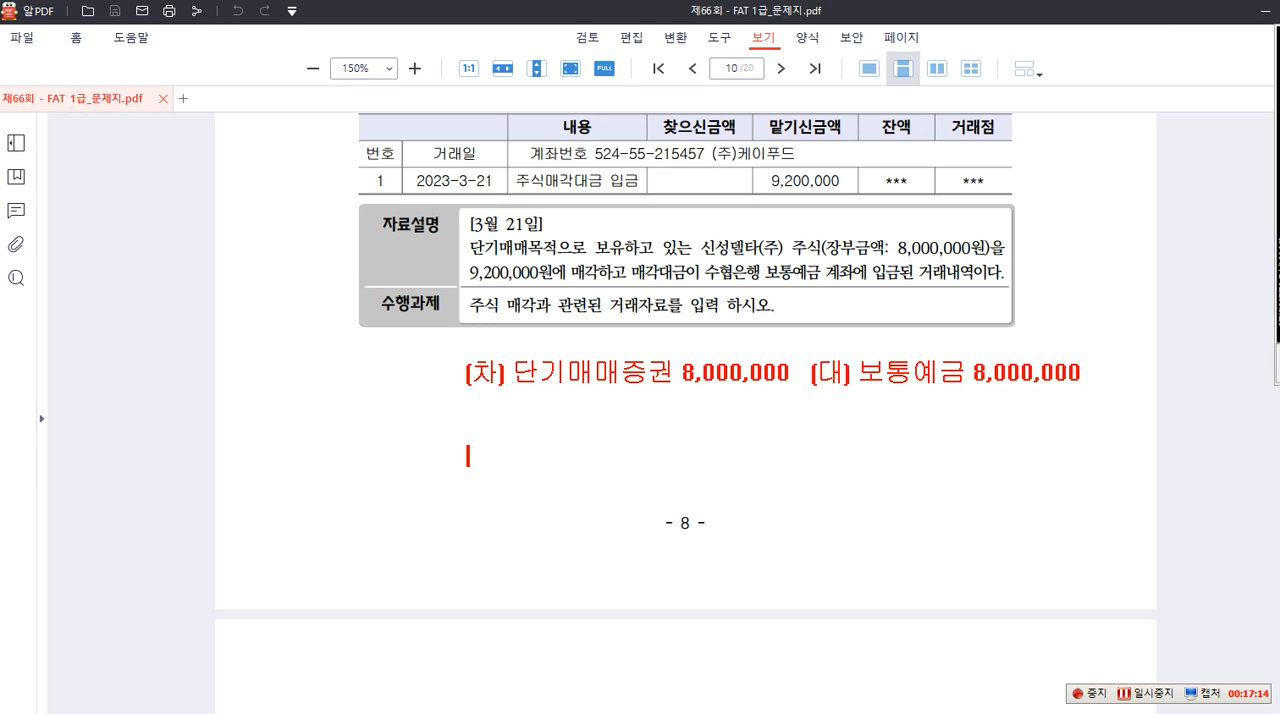
Write the sale entry beneath the purchase entry: (차) 보통예금 9,200,000 (수협) (대) 단기매매증권 8,000,000
text((차)
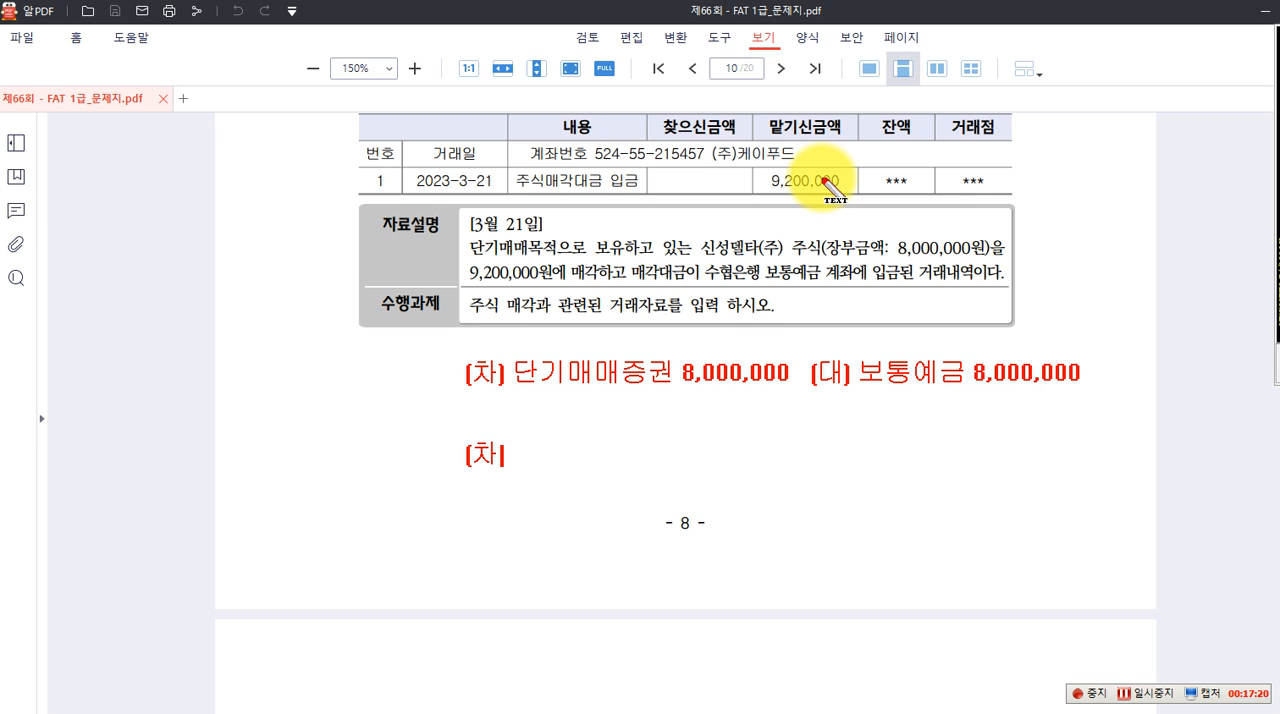
text() 보통ㅇ)
text(ㅖ금 )
text(9,200,000)
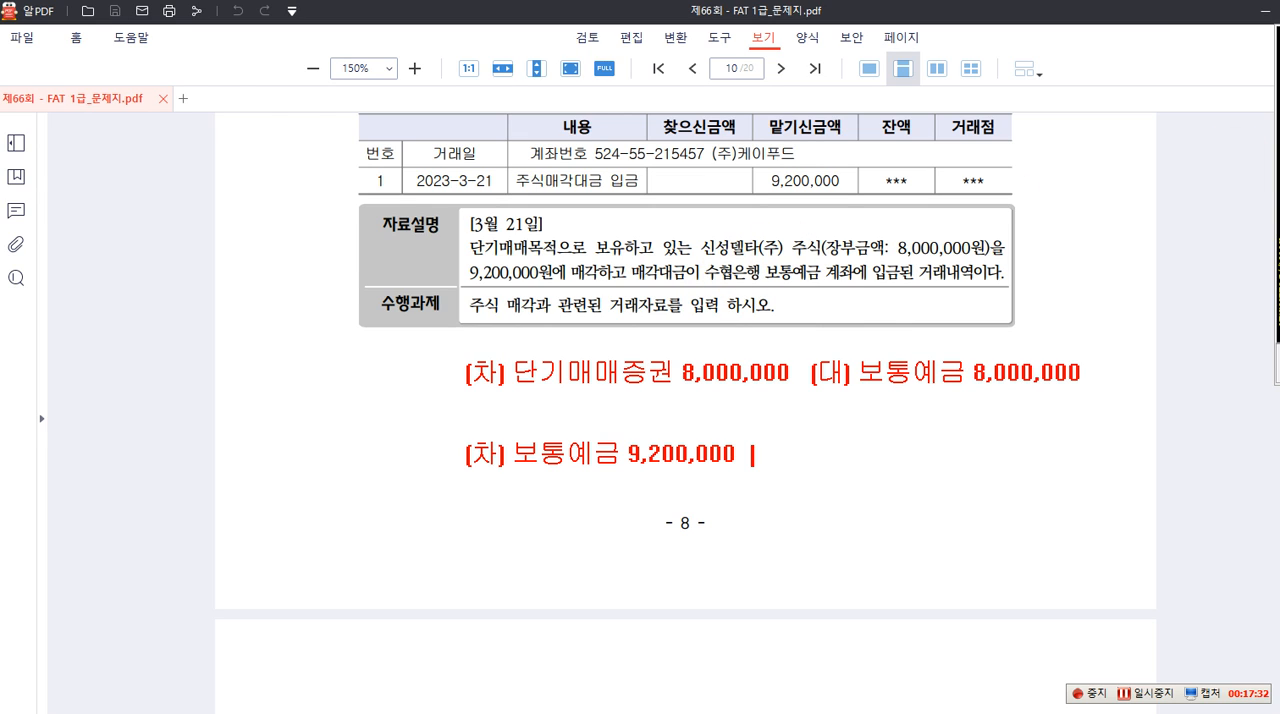
text((수협) (대)
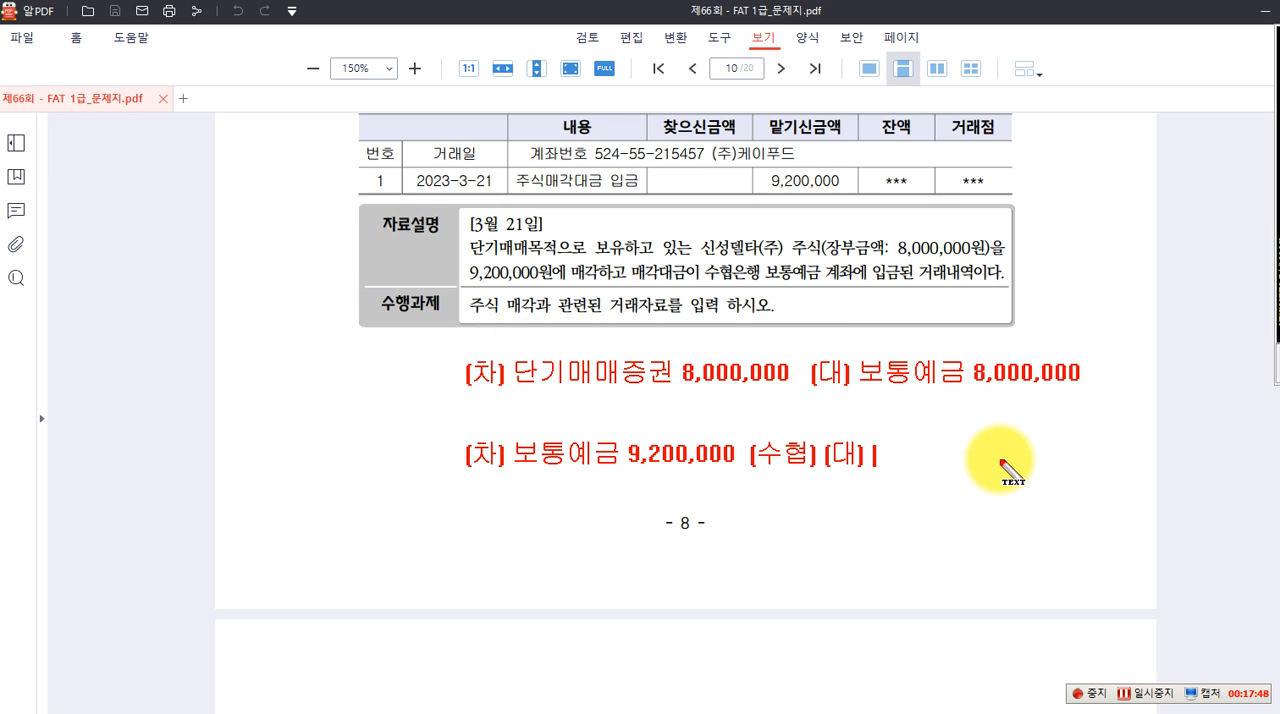
text(단)
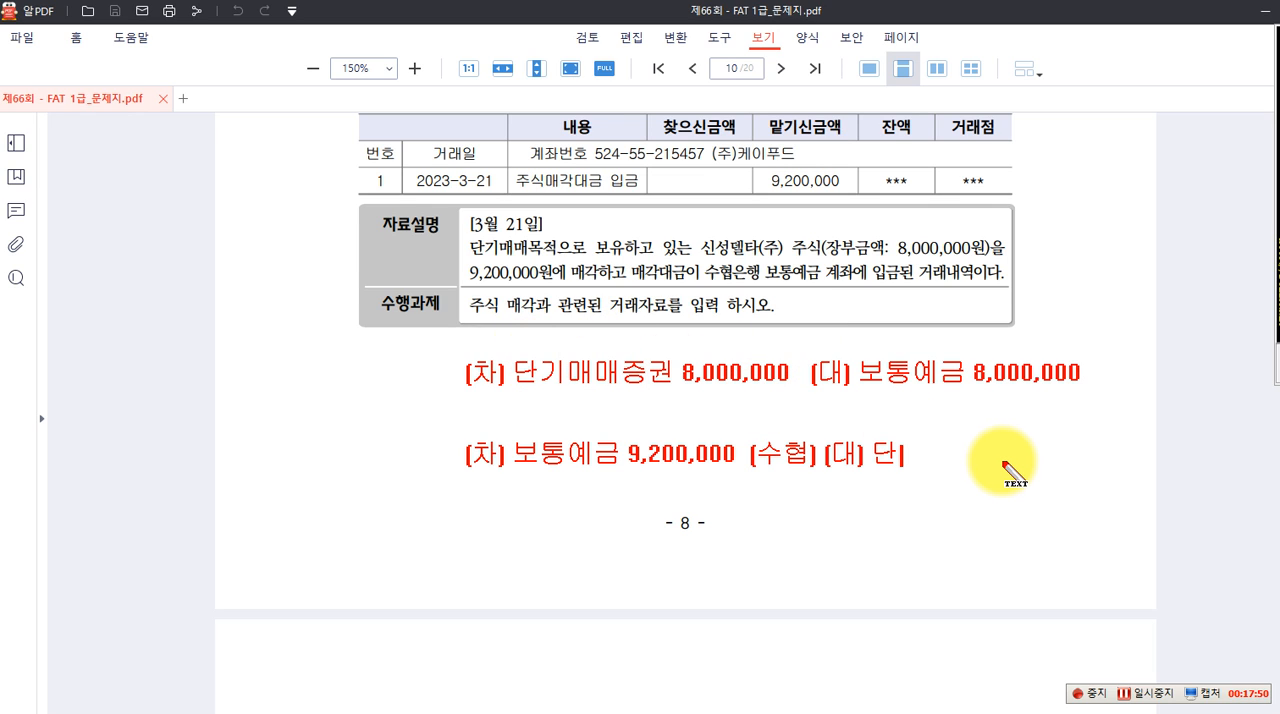
text(기매매증궈)
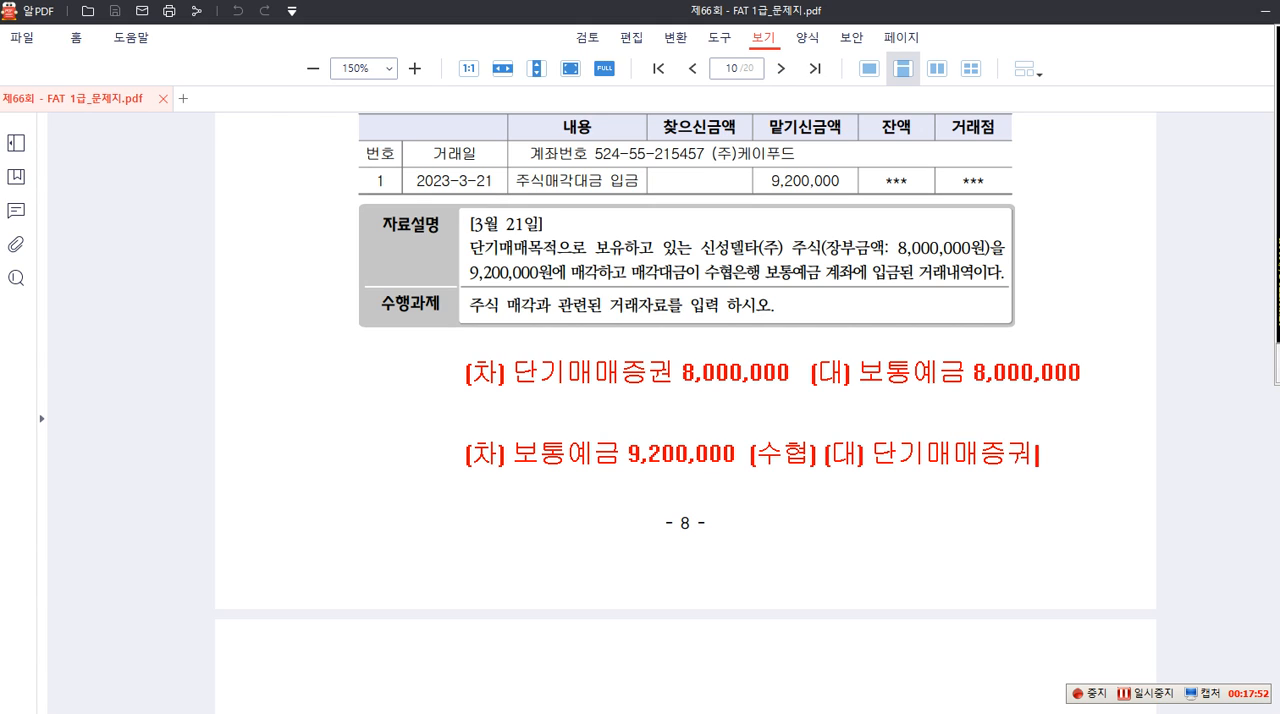
key(BackSpace)
text(권 8,000,000)
key(Return)
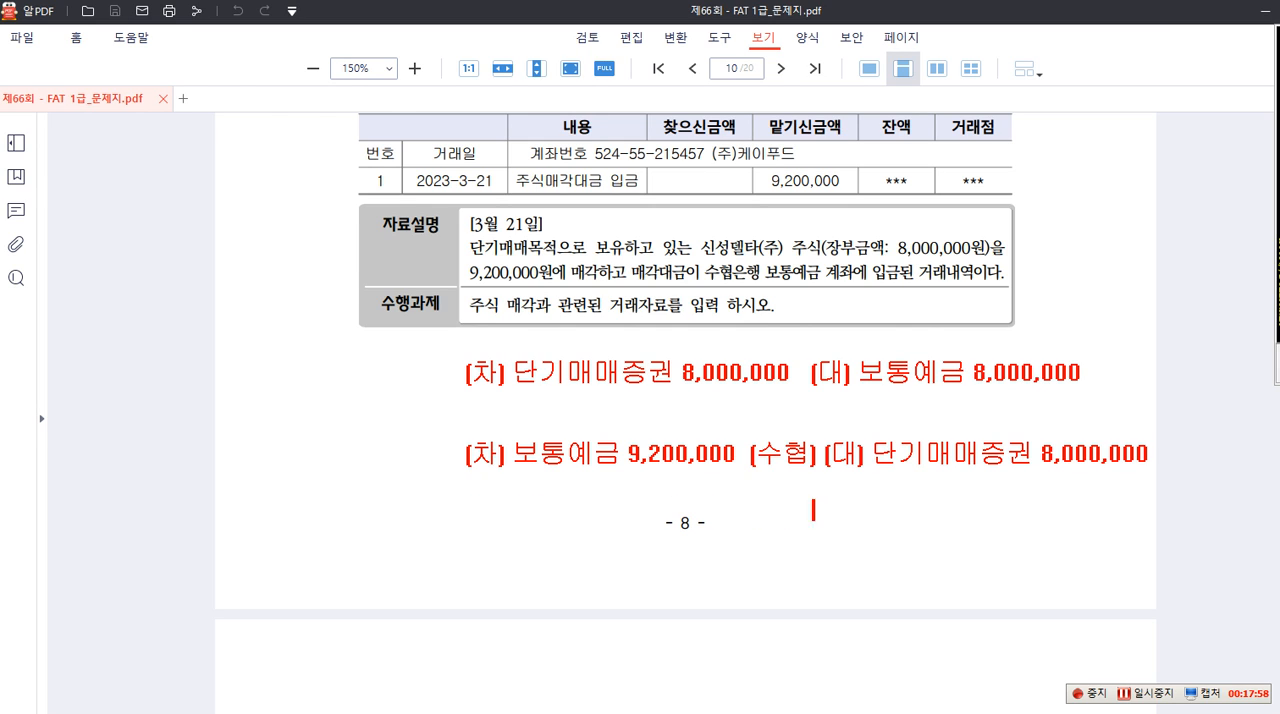
Add the credit line 단기매매증권처분이익 1,200,000 to the annotated sale entry and clear all annotations
text(단기매매즈증)
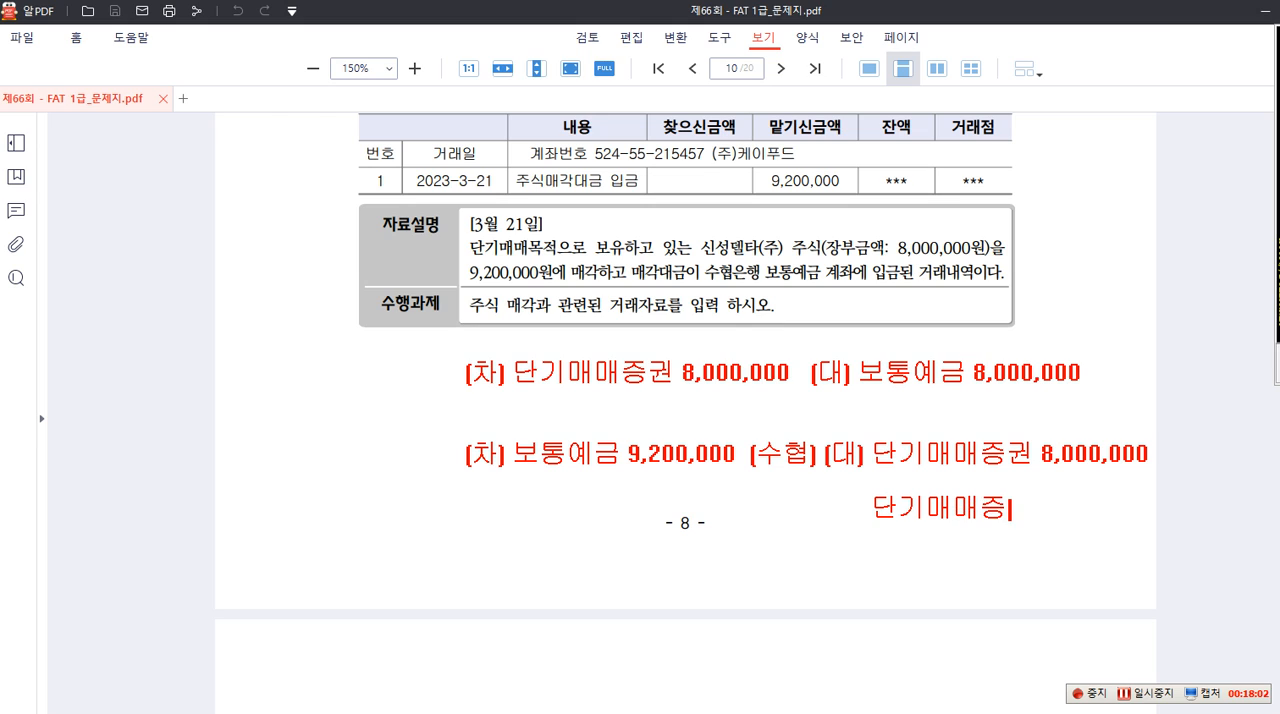
text(권처부)
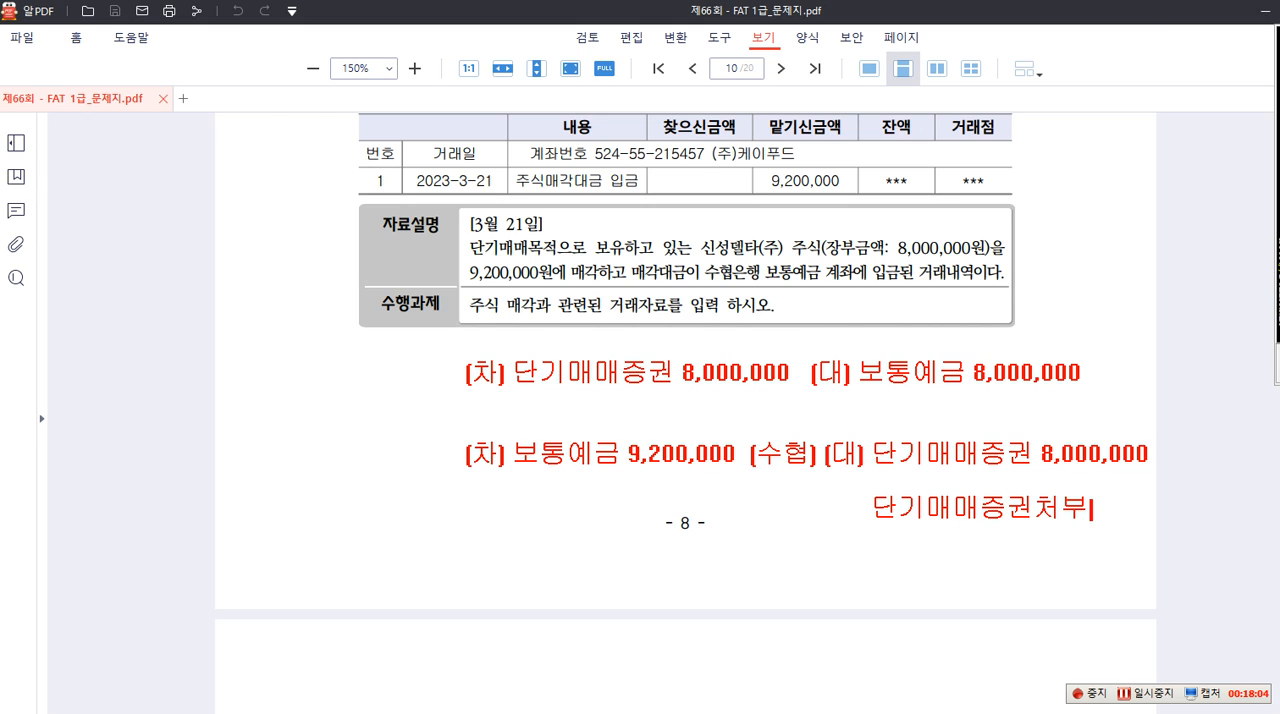
text(이이)
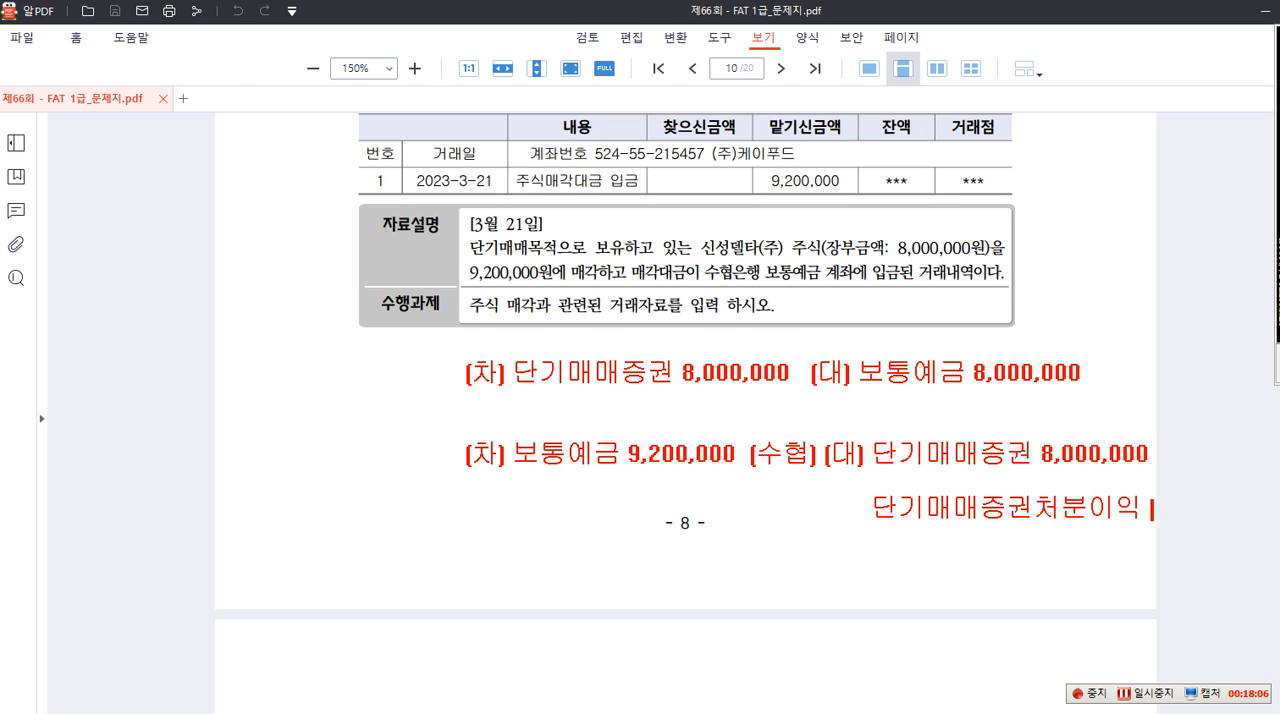
text( 1,200,000)
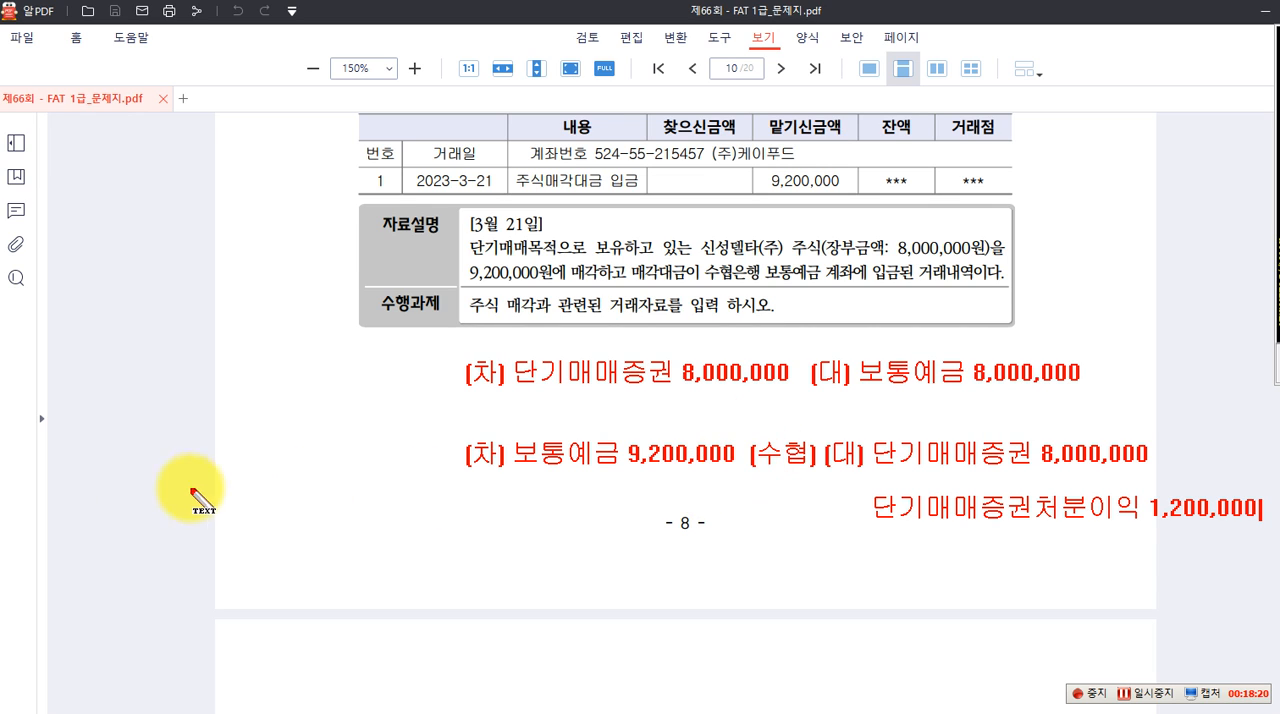
key(Escape)
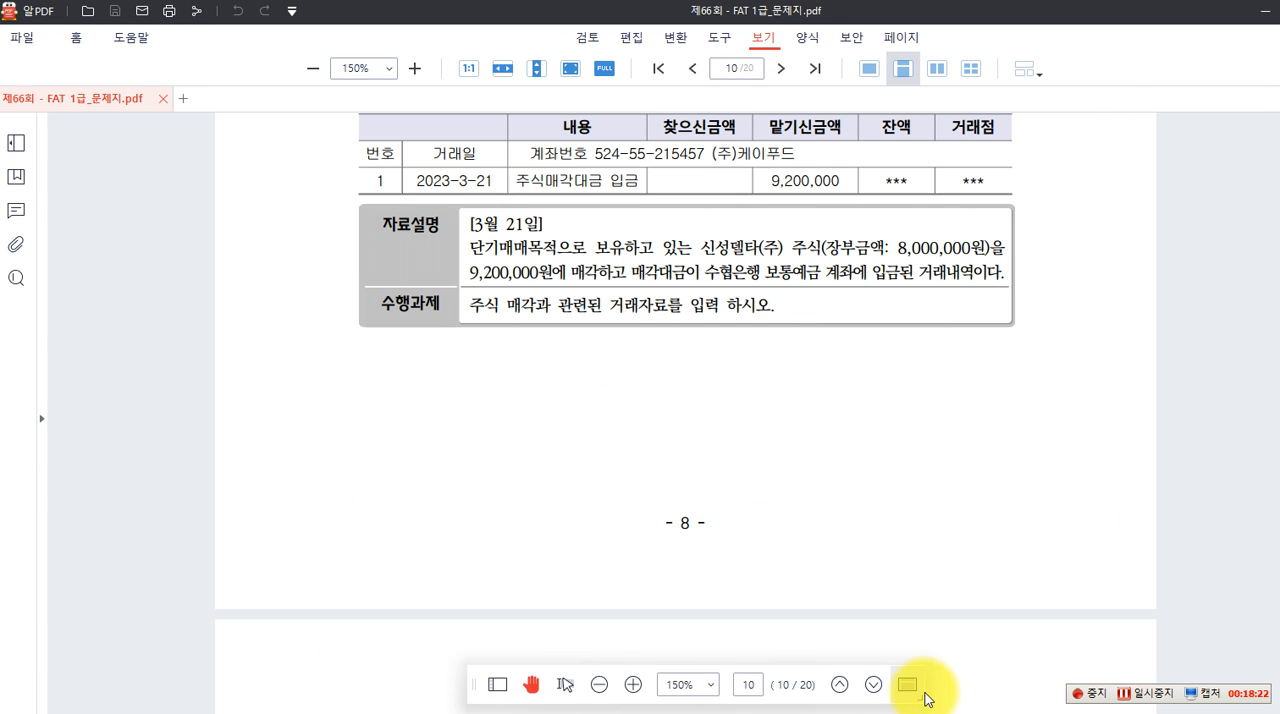
Switch to Smart A and set the 일반전표입력 date to March 21
key(alt+Tab)
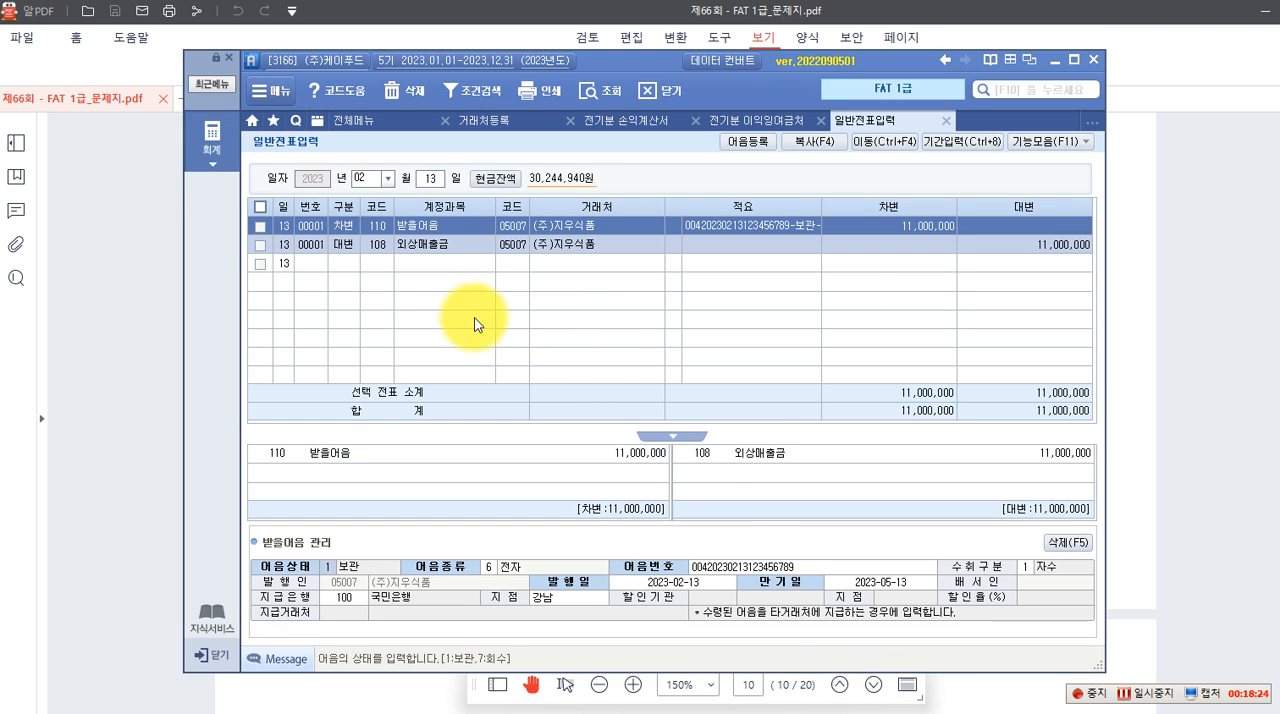
click(388, 178)
click(372, 229)
text(21)
key(Return)
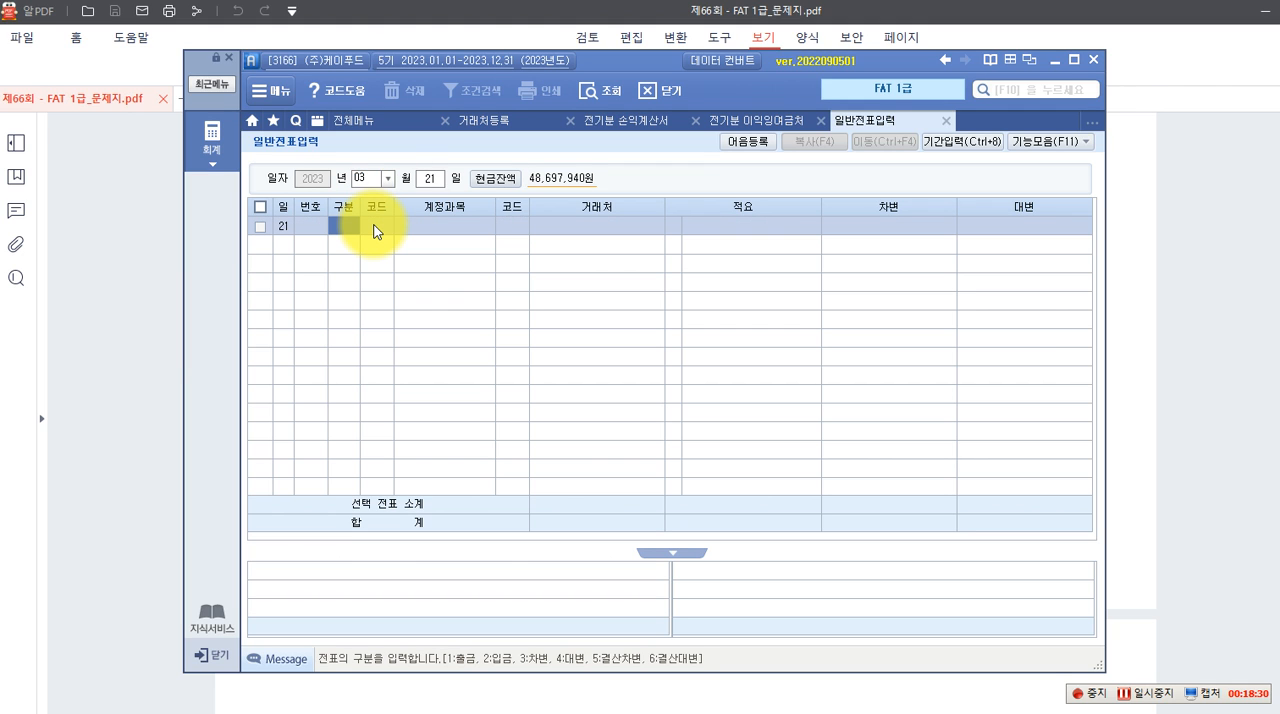
Start a 차변 line with account 103 보통예금 and pick 수협은행(보통) as its 거래처 by searching for 수협
text(3)
key(Return)
text(103)
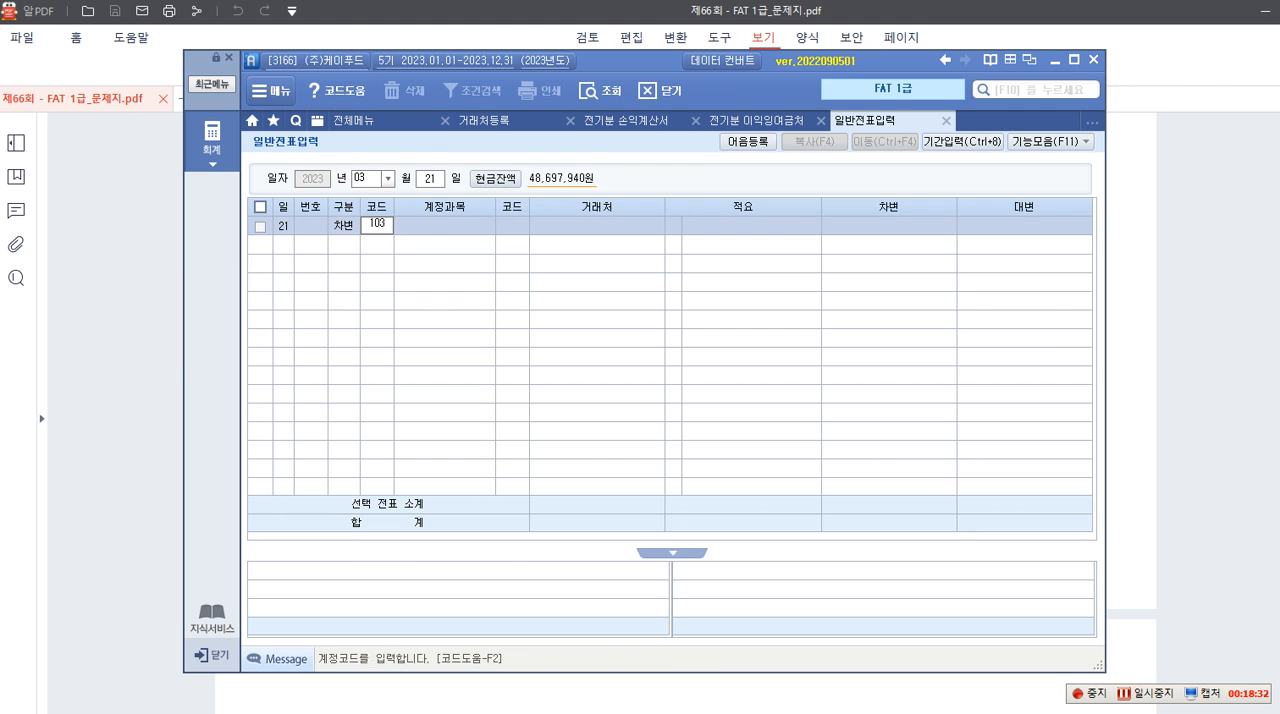
key(Return)
key(F2)
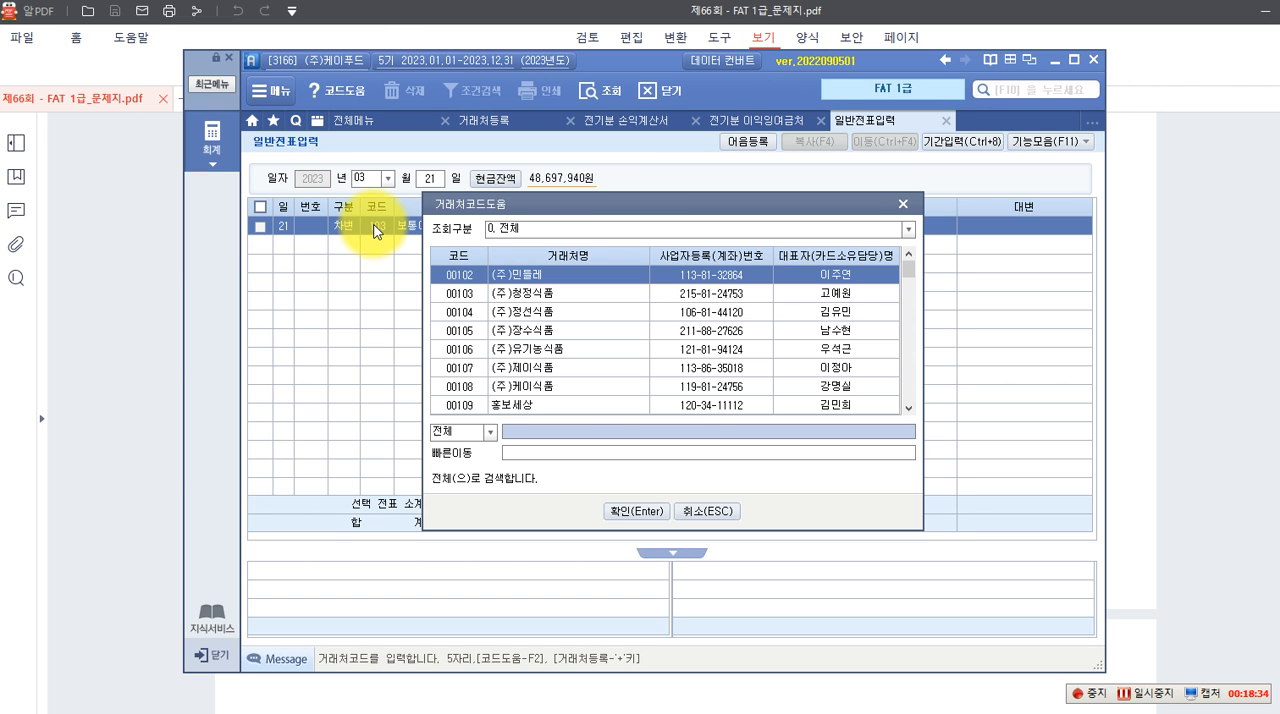
text(수협)
key(Return)
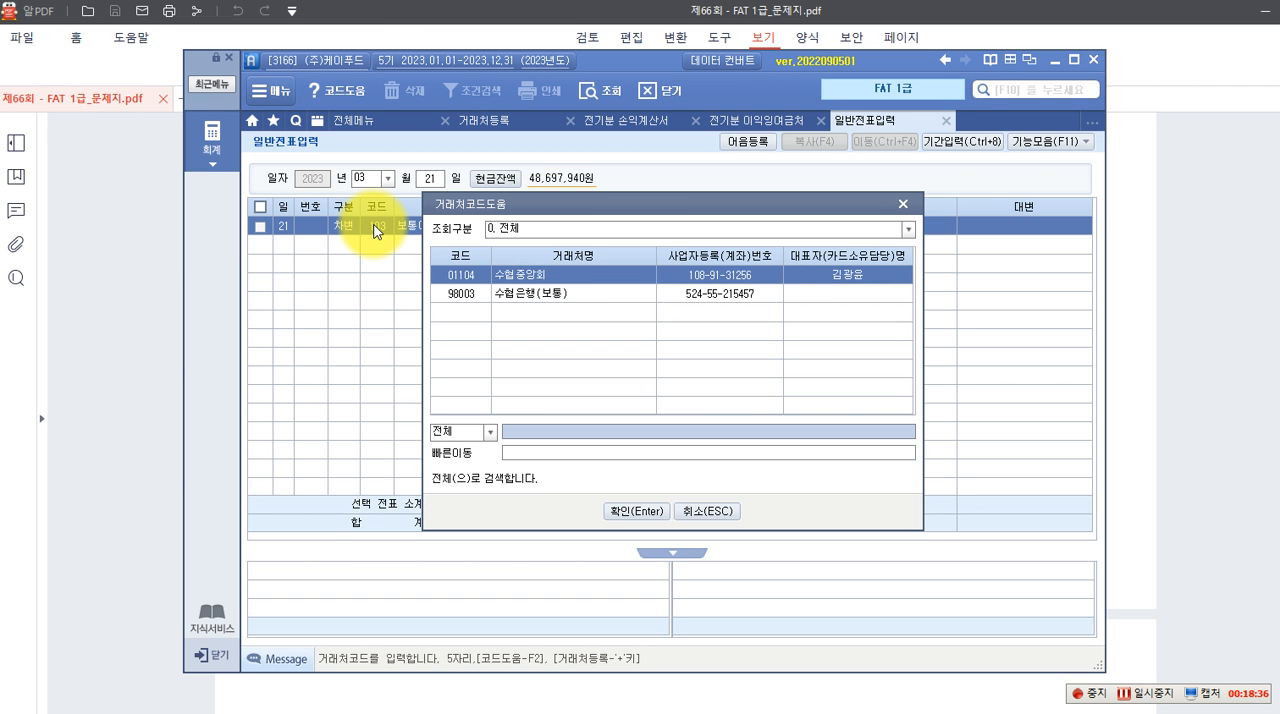
key(Down)
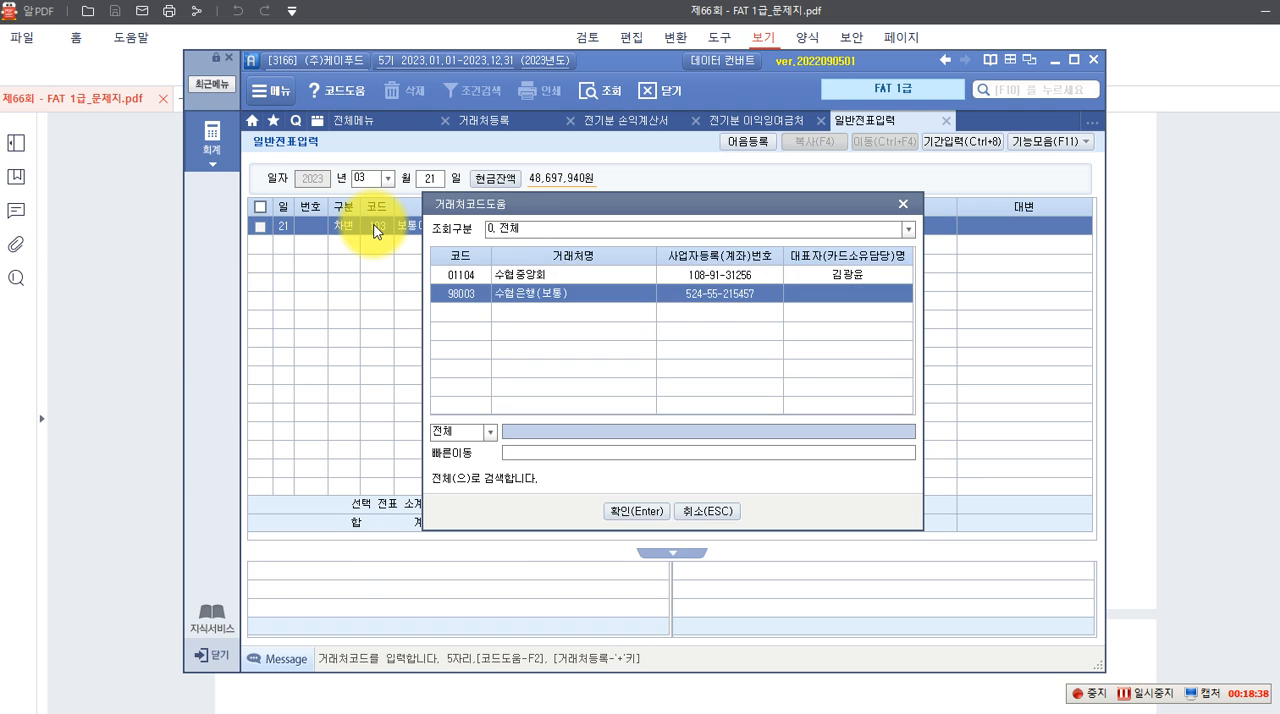
key(Return)
key(Return)
key(Return)
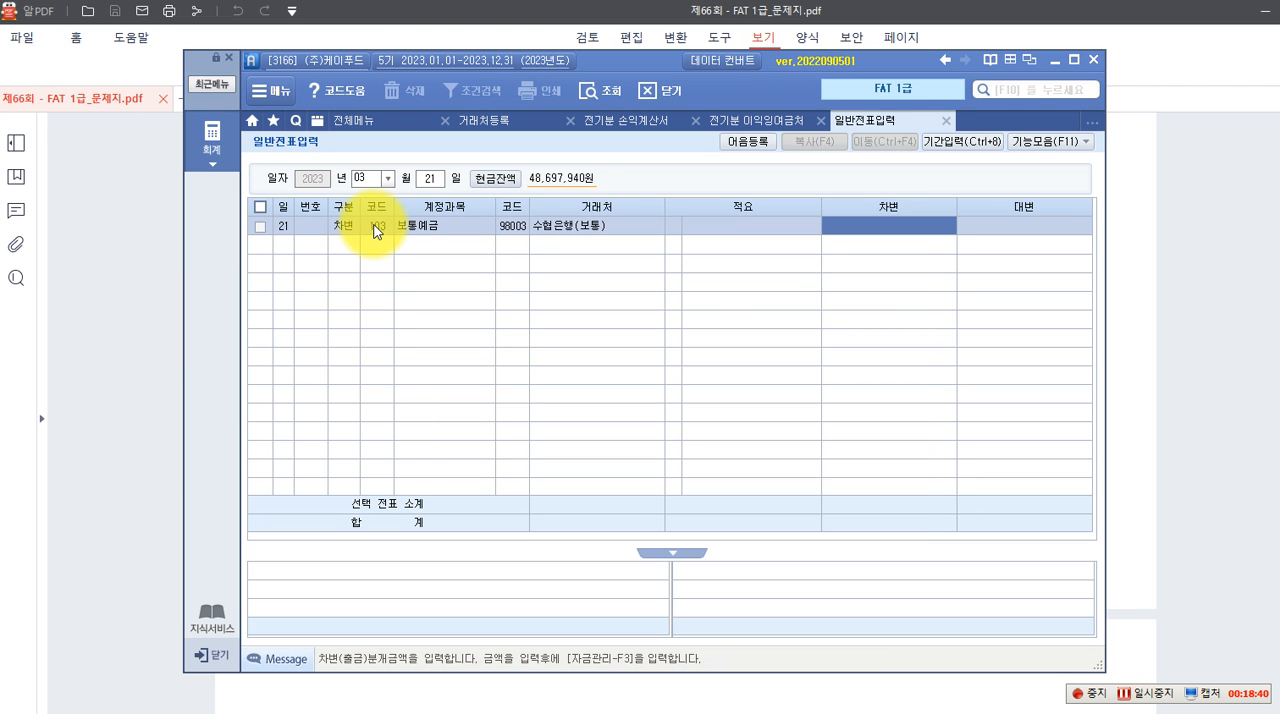
Enter 9,200,000 as the 차변 amount of the 보통예금 line, leaving its 적요 blank
text(9,)
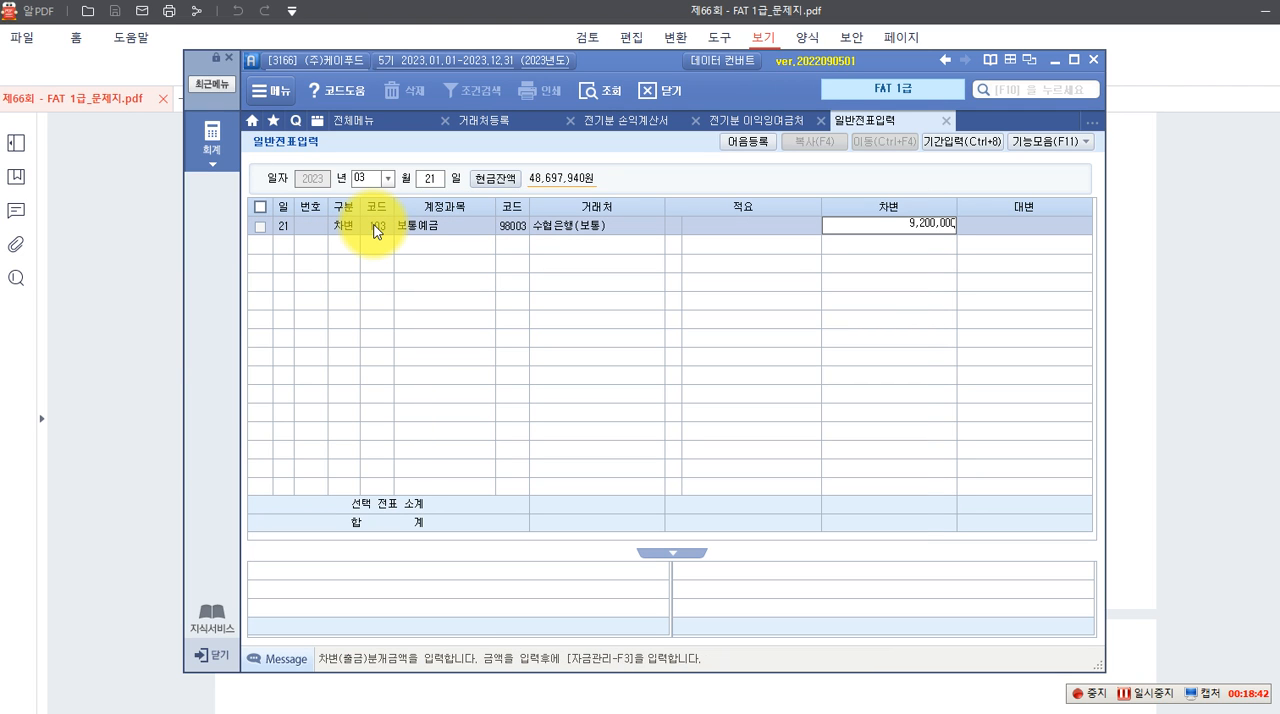
text(200,000)
key(Return)
Add a 대변 line for account 107 단기매매증권 with the amount 8,000,000 and no 거래처 or 적요
text(4)
key(Return)
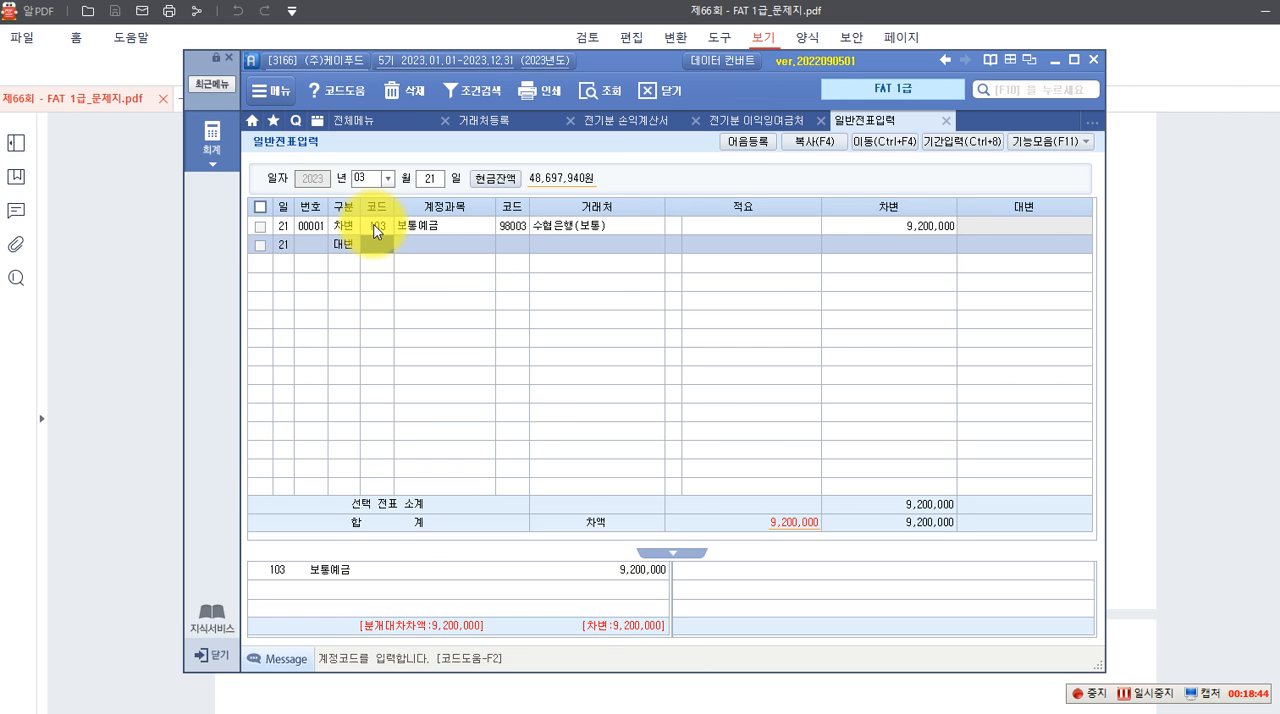
text(107)
key(Return)
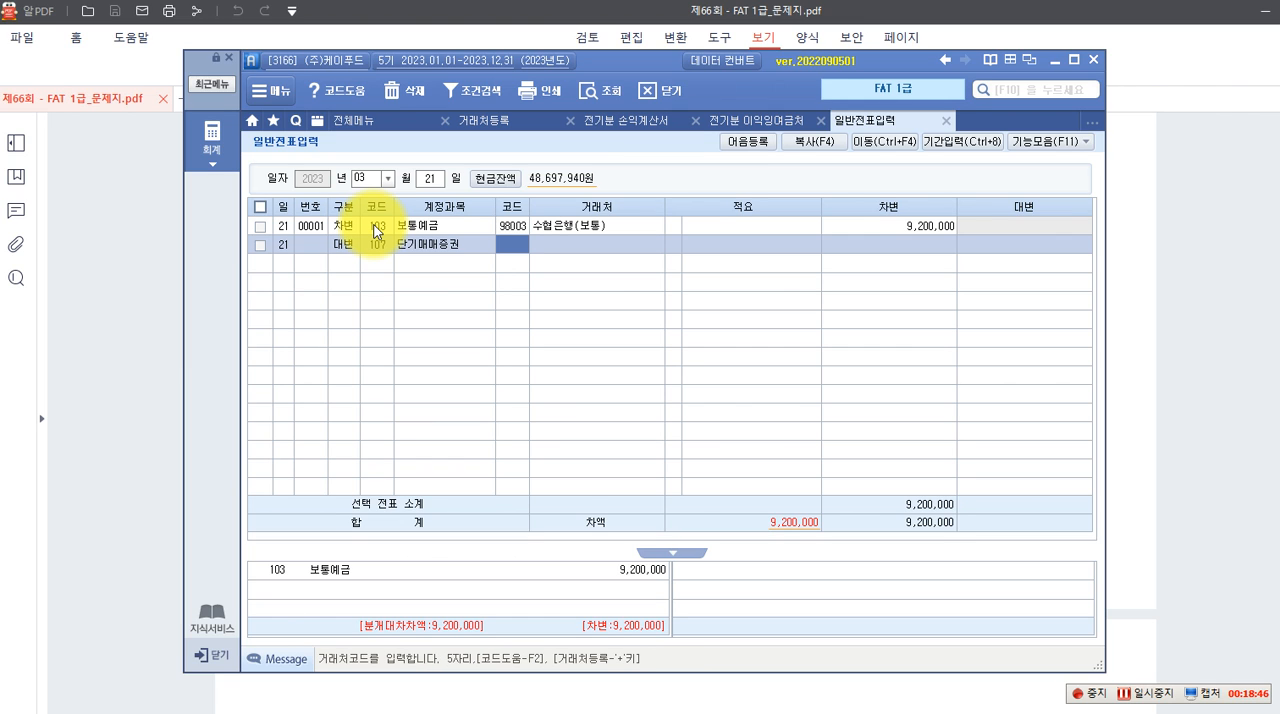
key(Return)
key(Return)
key(Return)
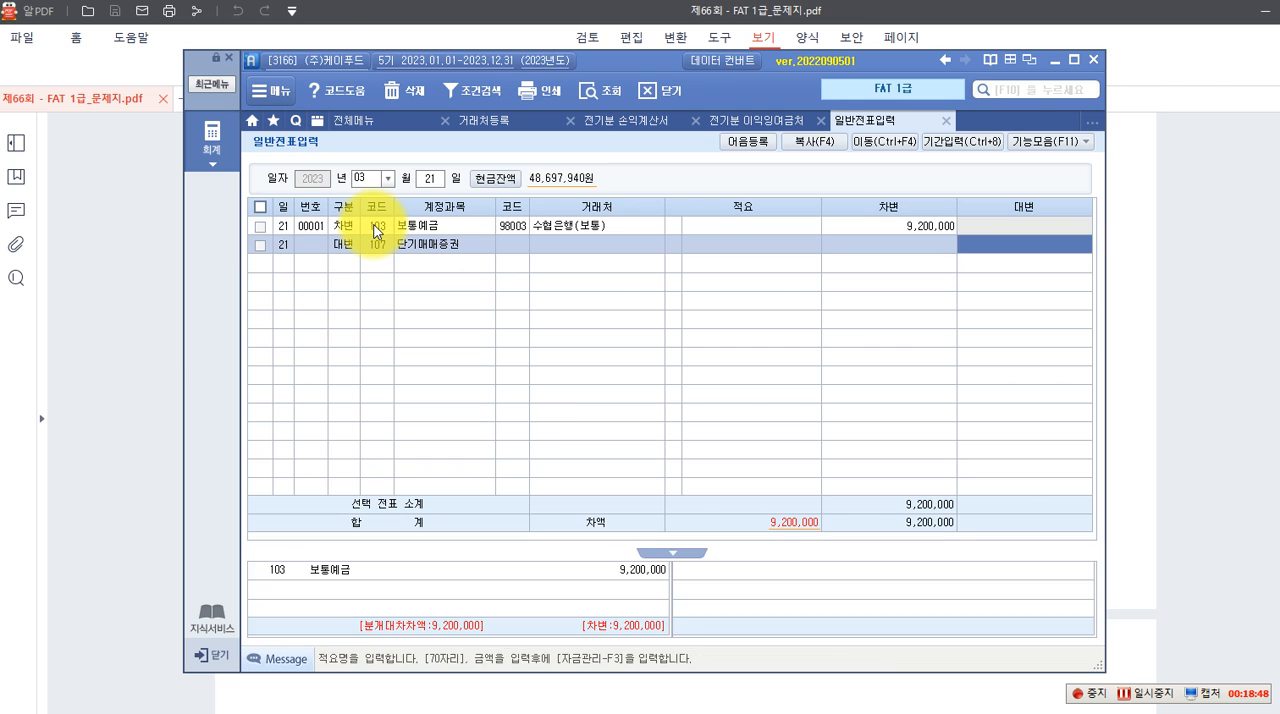
text(8000000)
key(Return)
Start a second 대변 line and pick account 906 단기매매증권처분익 from the account code list by searching for 단기
text(4)
key(Return)
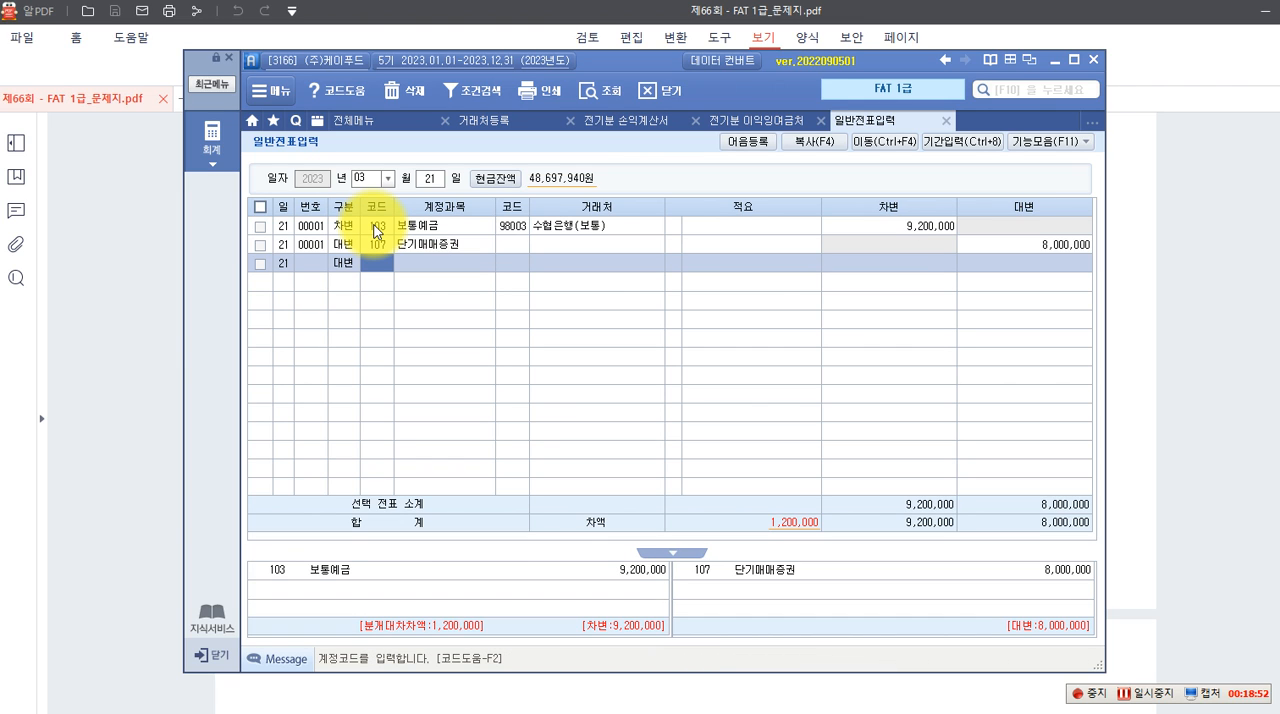
key(F2)
text(단기)
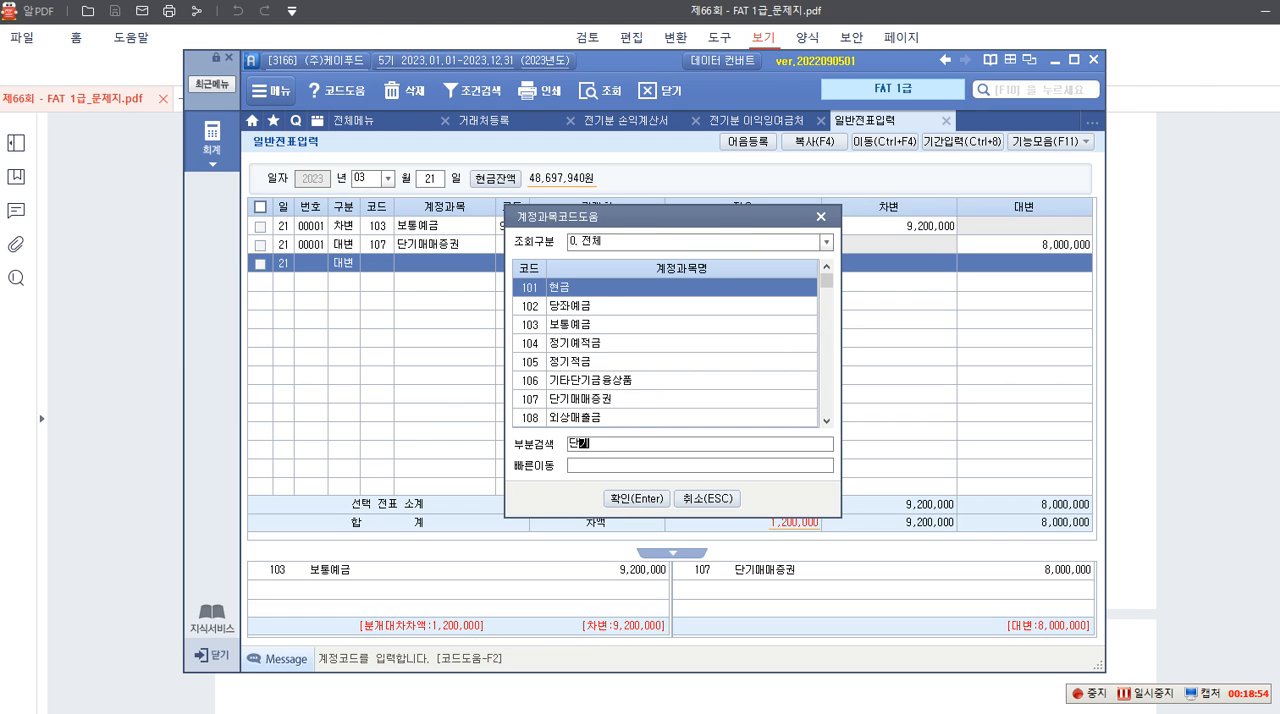
key(Return)
key(Down)
key(Down)
key(Down)
key(Down)
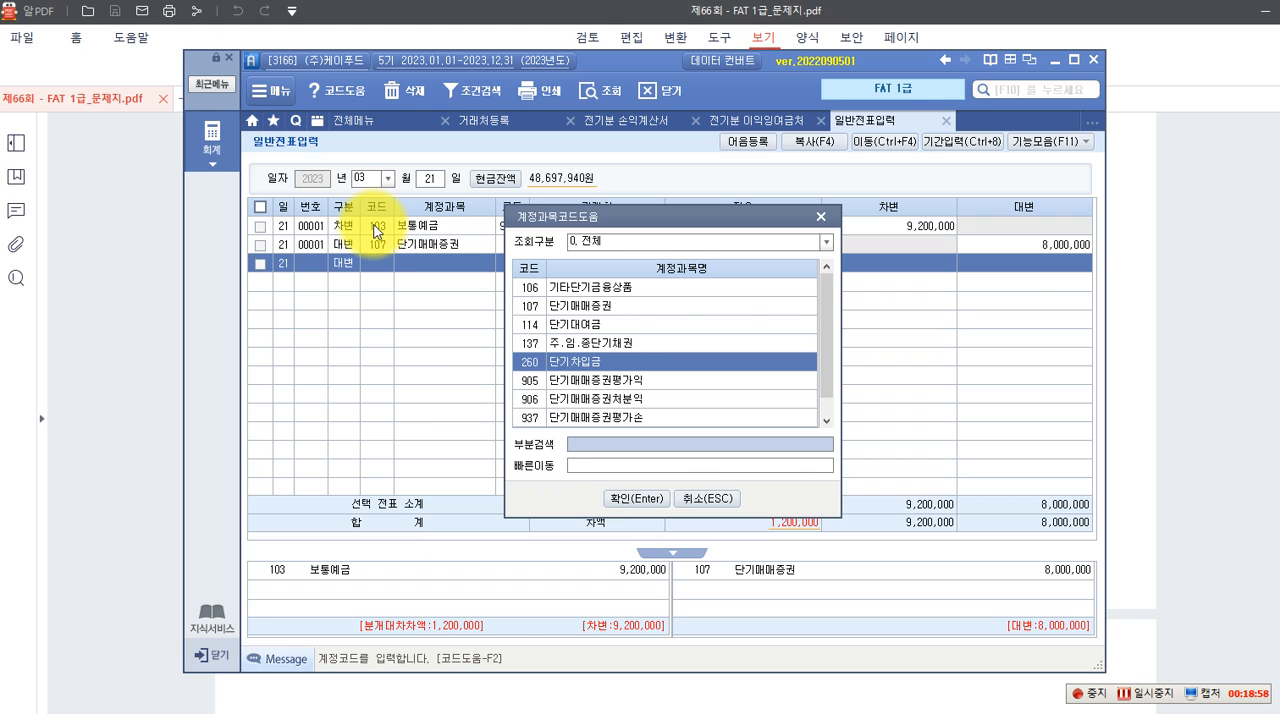
key(Down)
key(Down)
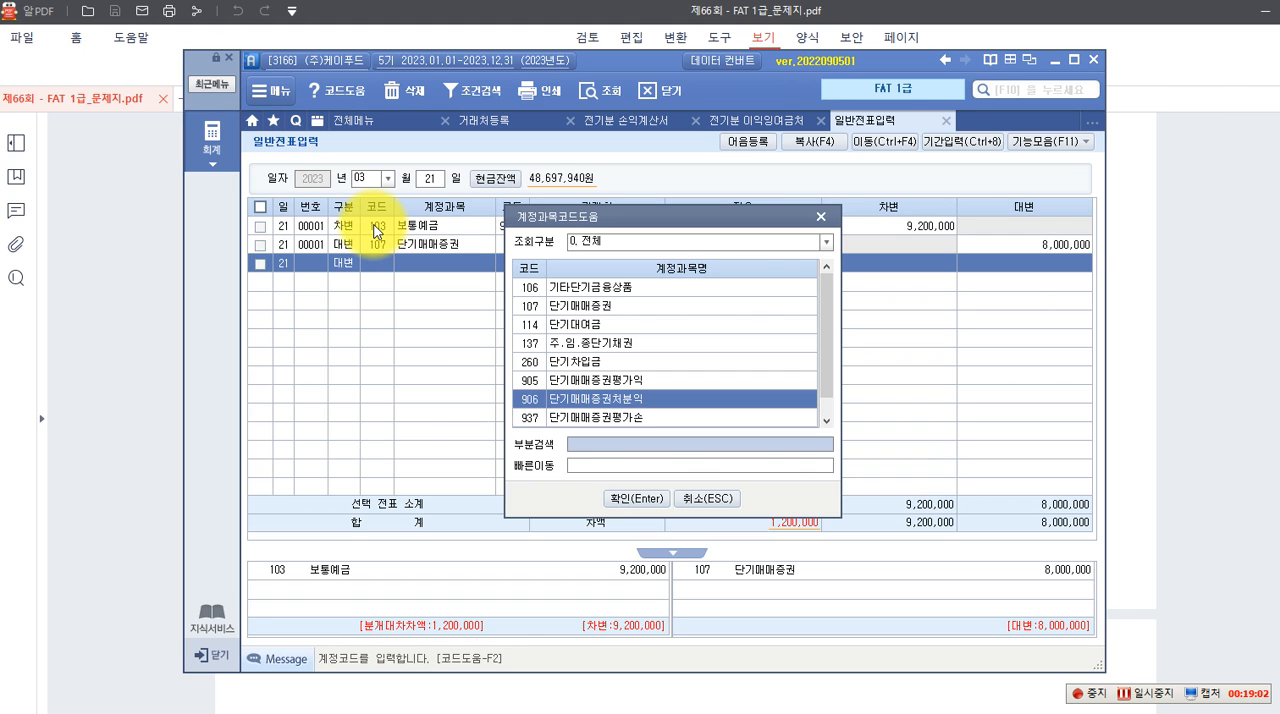
key(Return)
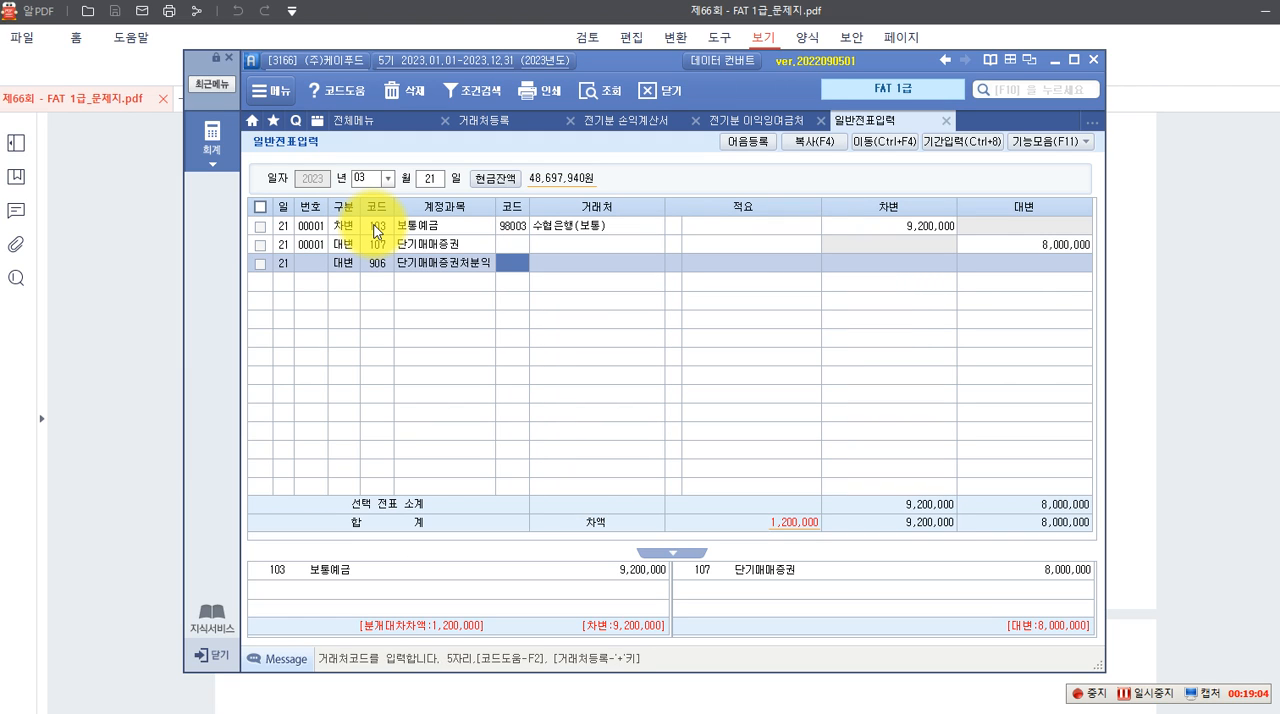
Enter 1,200,000 as the 대변 amount of the 단기매매증권처분익 line, leaving its 거래처 and 적요 blank
key(Return)
key(Return)
key(Return)
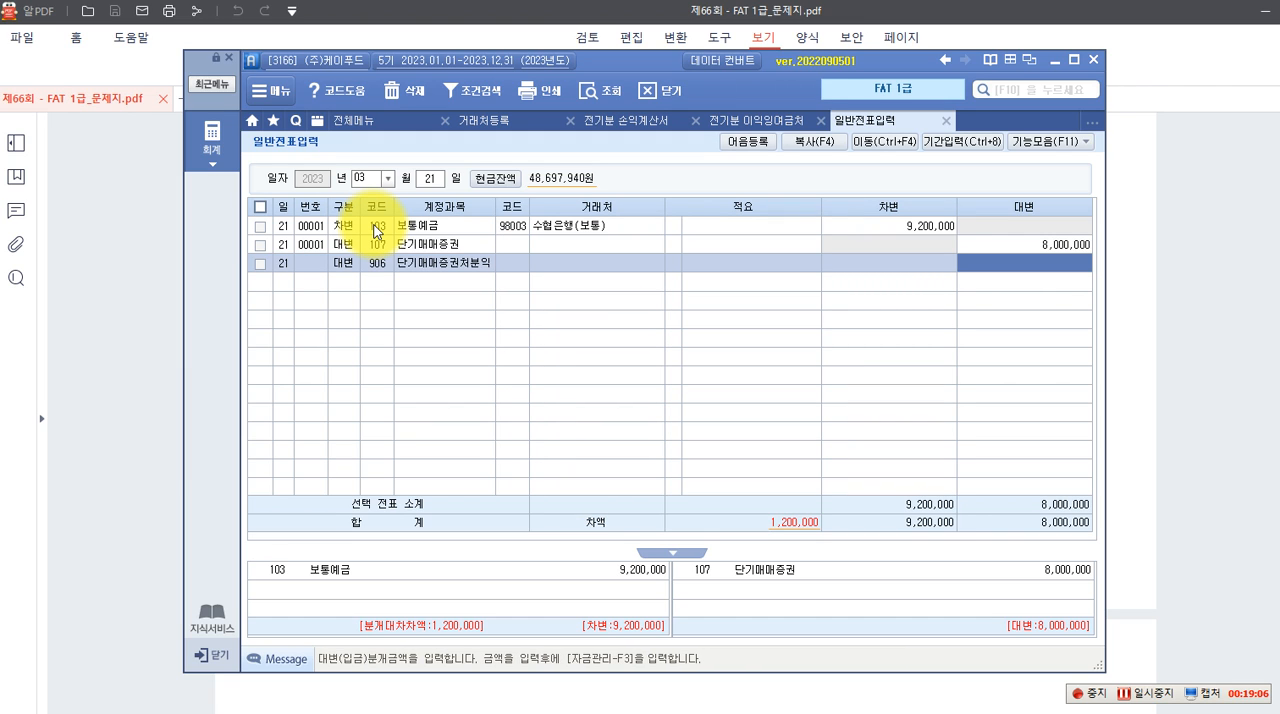
text(1,200,000)
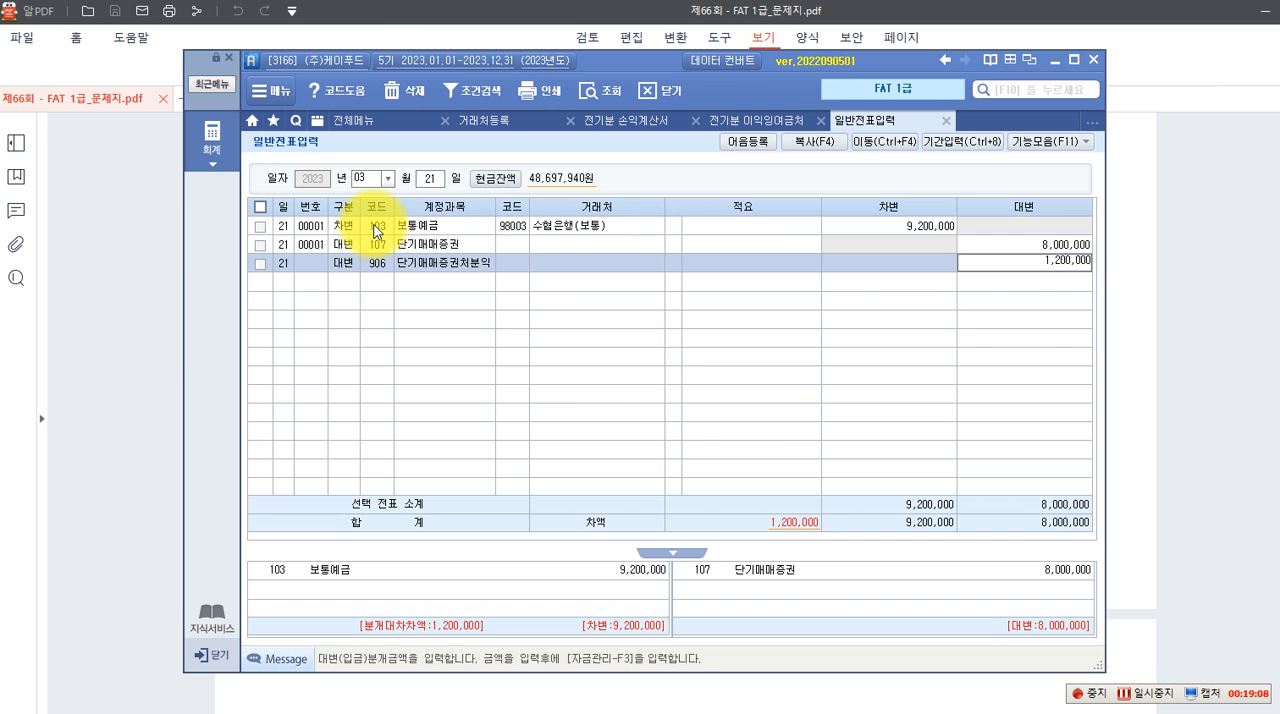
key(Return)
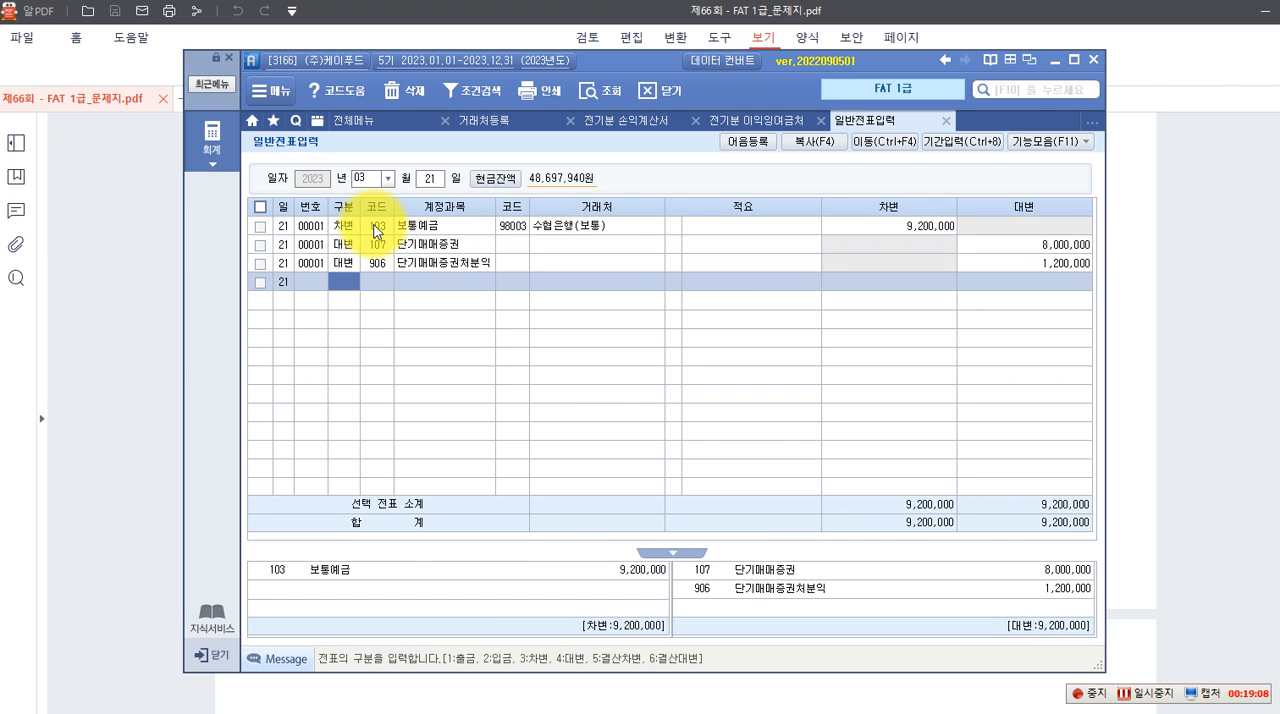
click(1003, 258)
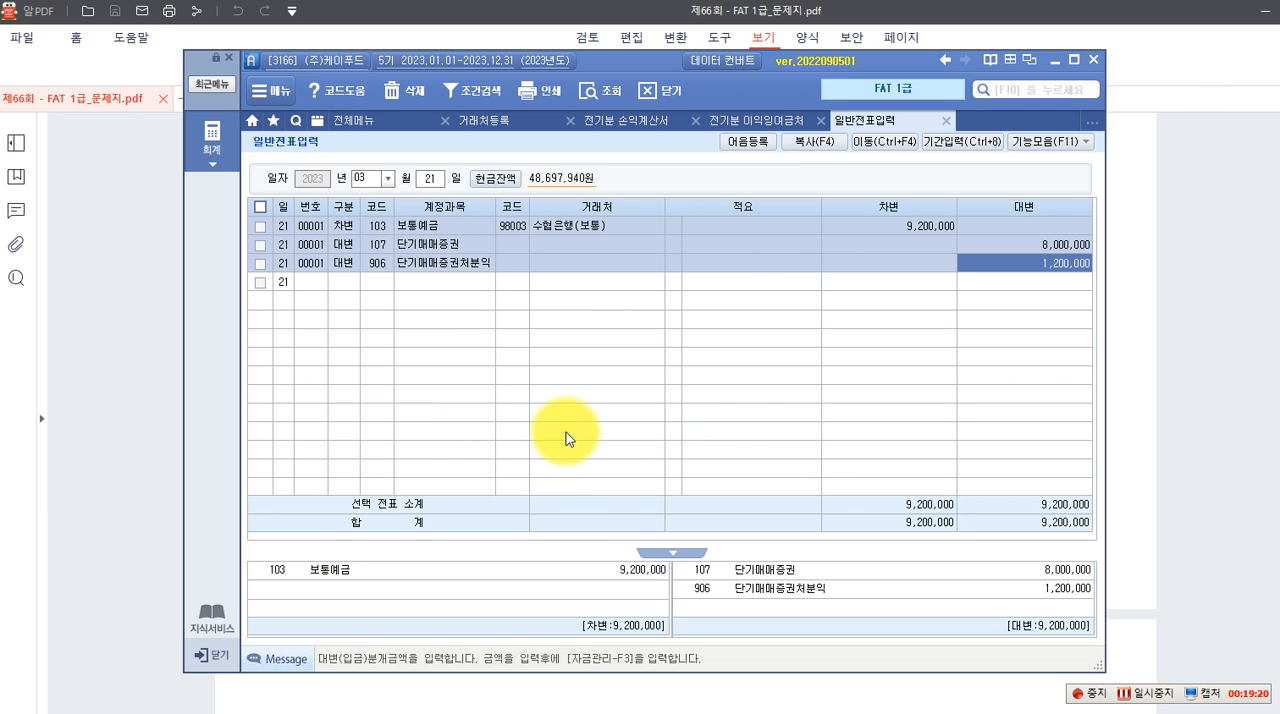
Switch to the exam PDF in 알PDF and read question 4, 통장사본에 의한 거래입력, with its card statement, bank record and task description
click(120, 397)
scroll(457, 443, down, 10)
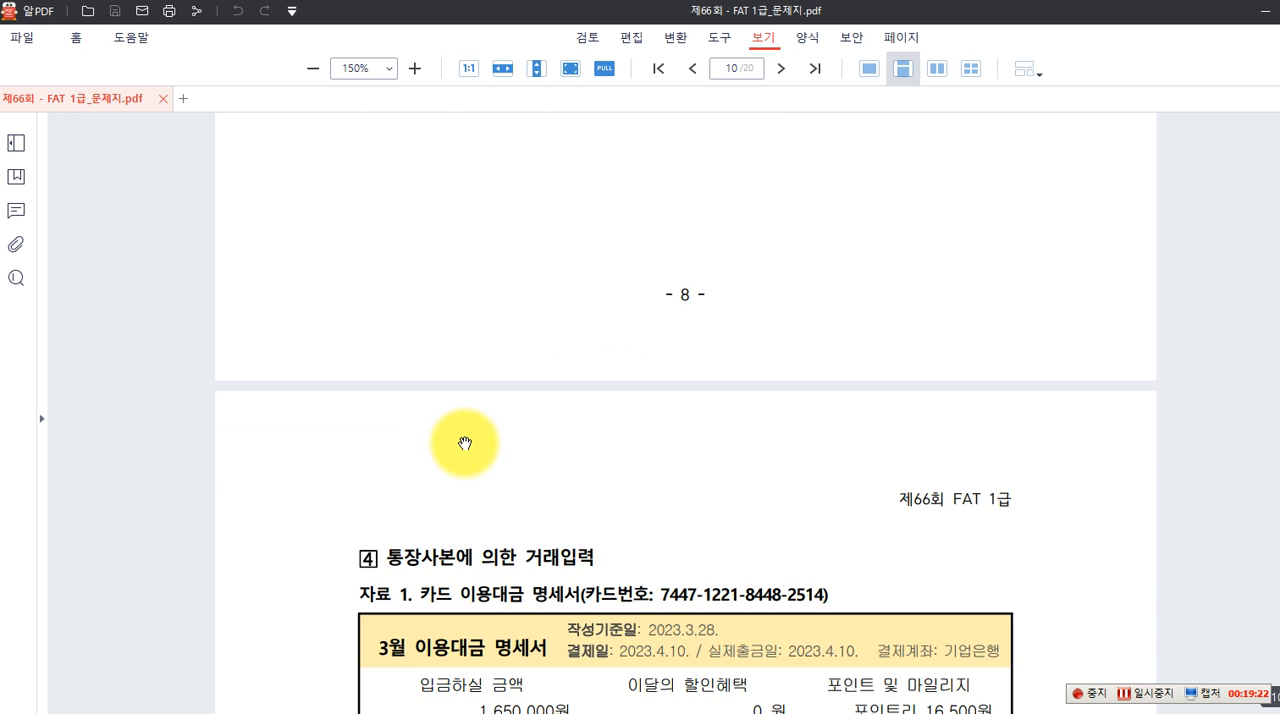
scroll(465, 443, down, 3)
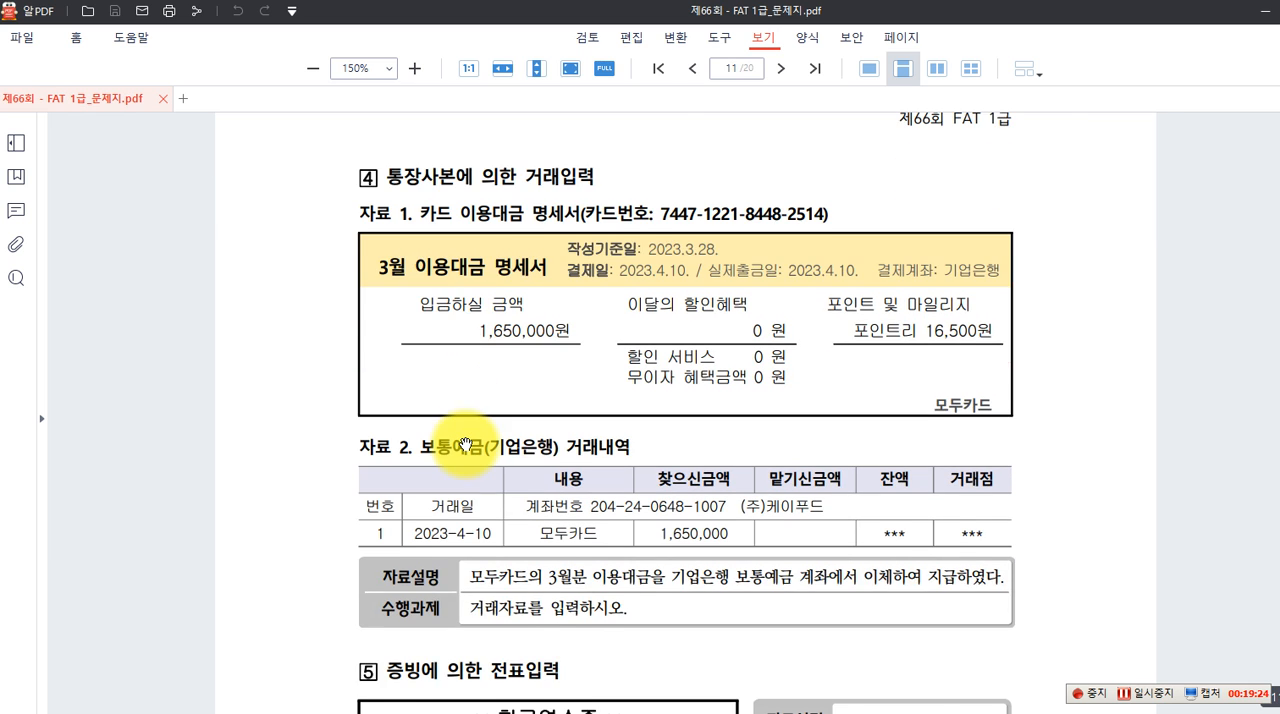
scroll(465, 443, down, 1)
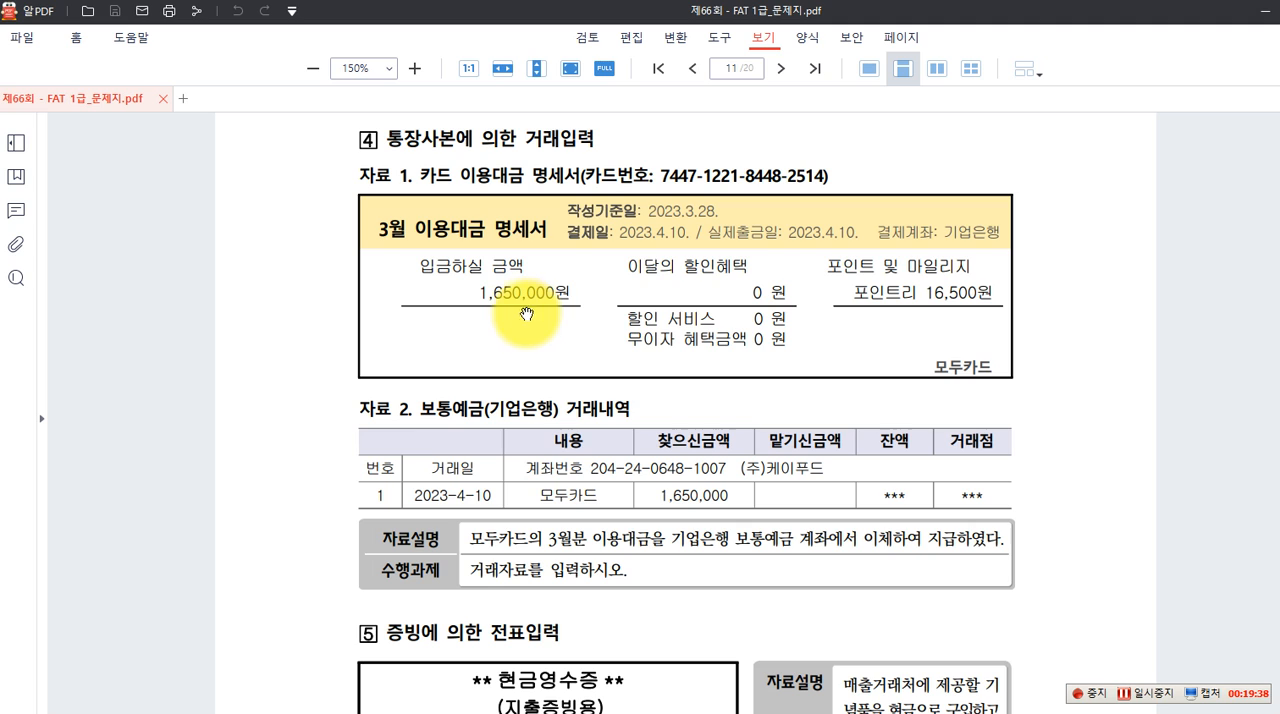
scroll(640, 374, down, 1)
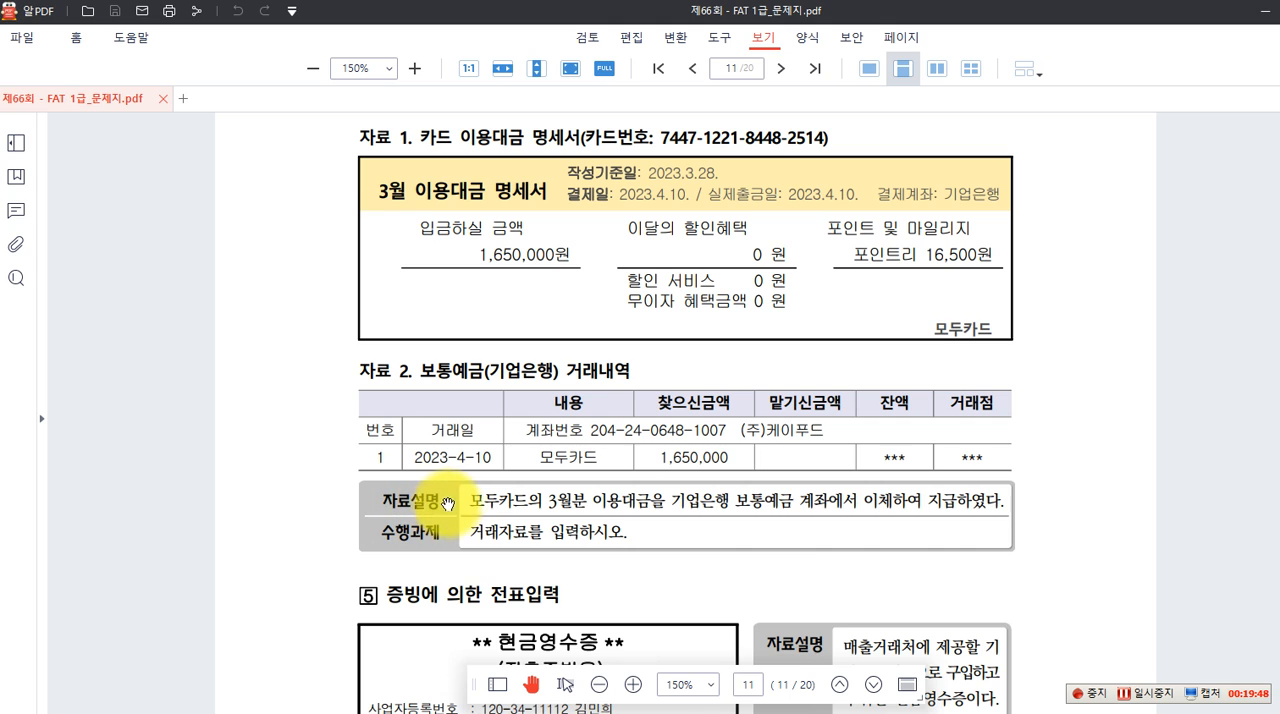
scroll(478, 500, down, 1)
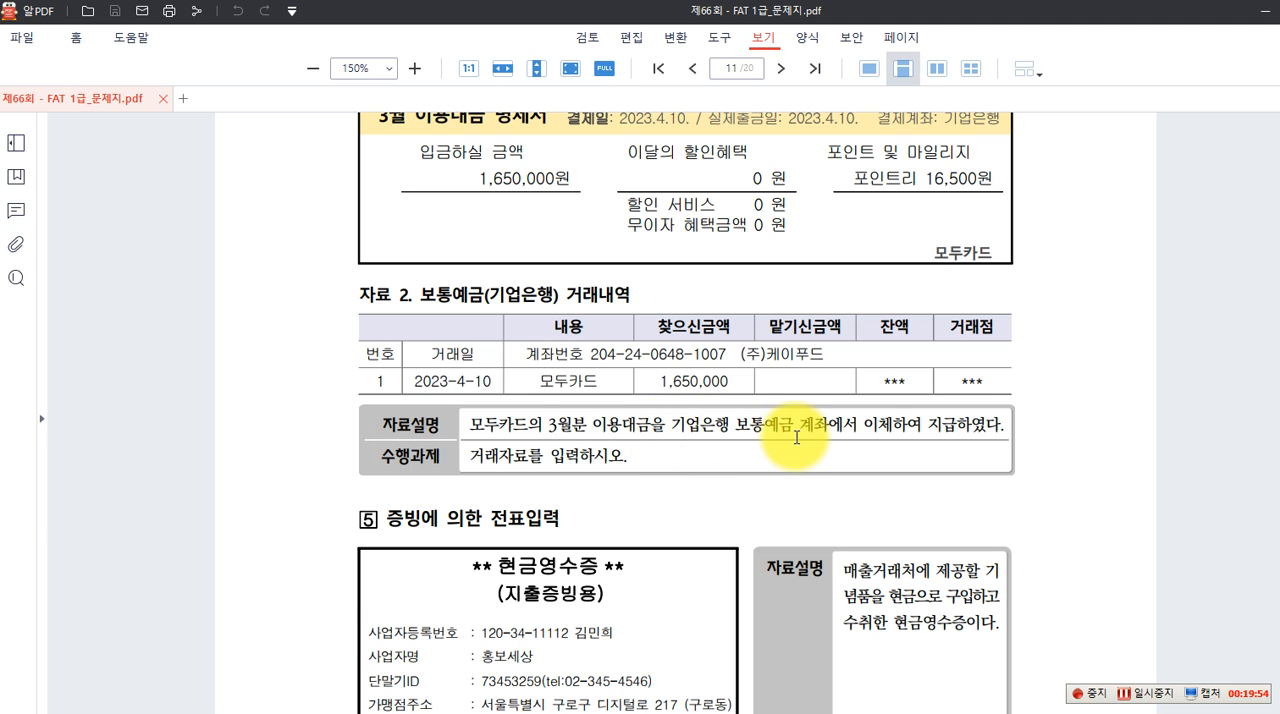
scroll(918, 420, down, 1)
scroll(918, 420, up, 1)
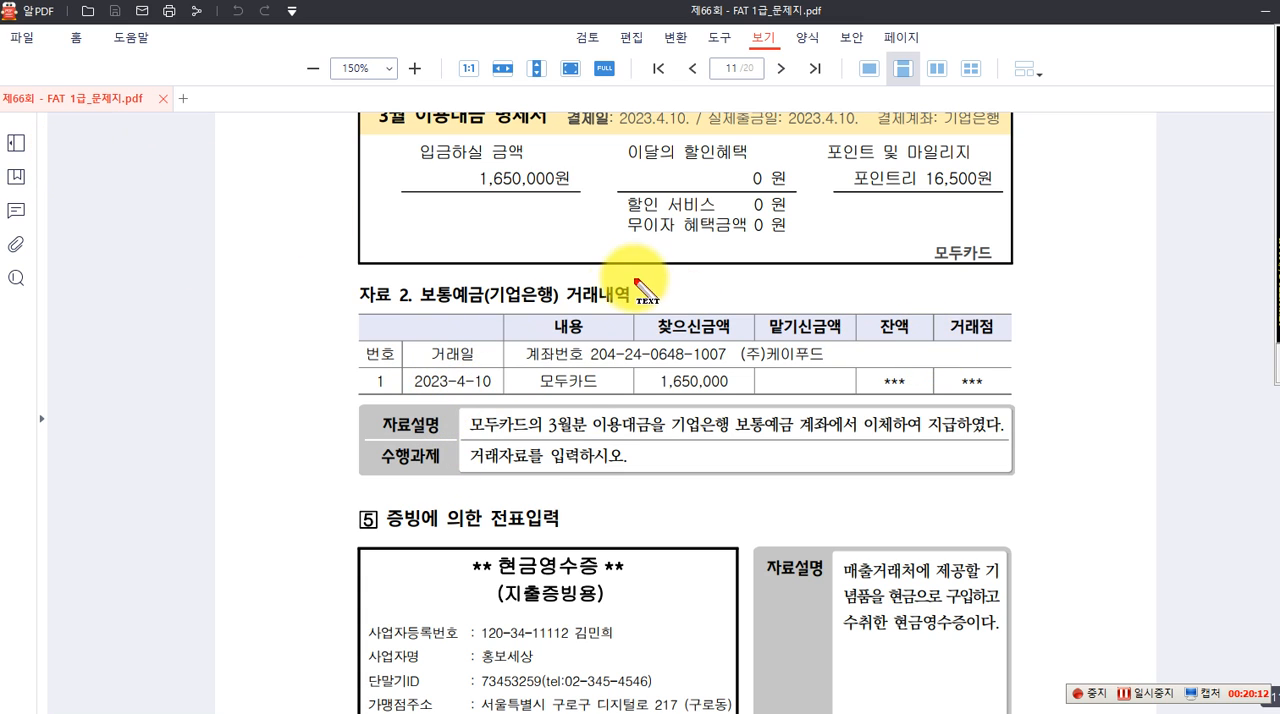
Write a red text note beside question 4 listing the (차) items 복리후생비, 접대비, 사무용품비 and 선풍기 on separate lines
click(88, 167)
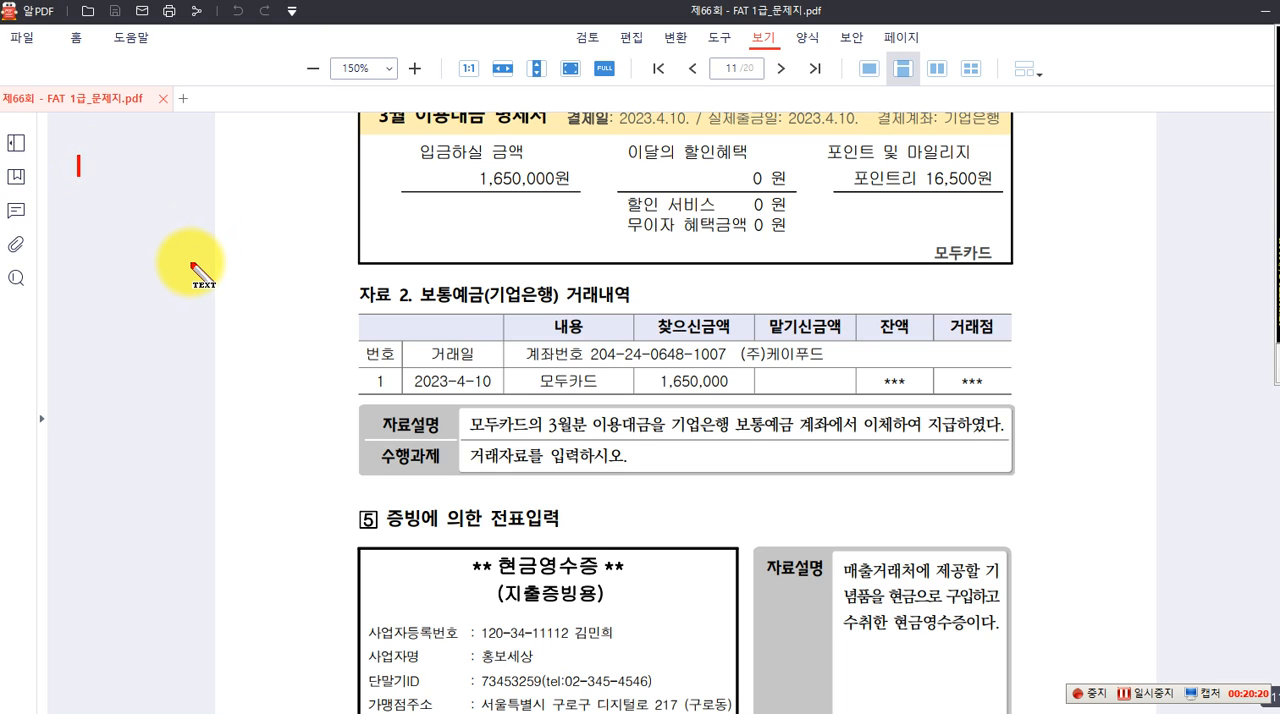
text((차)
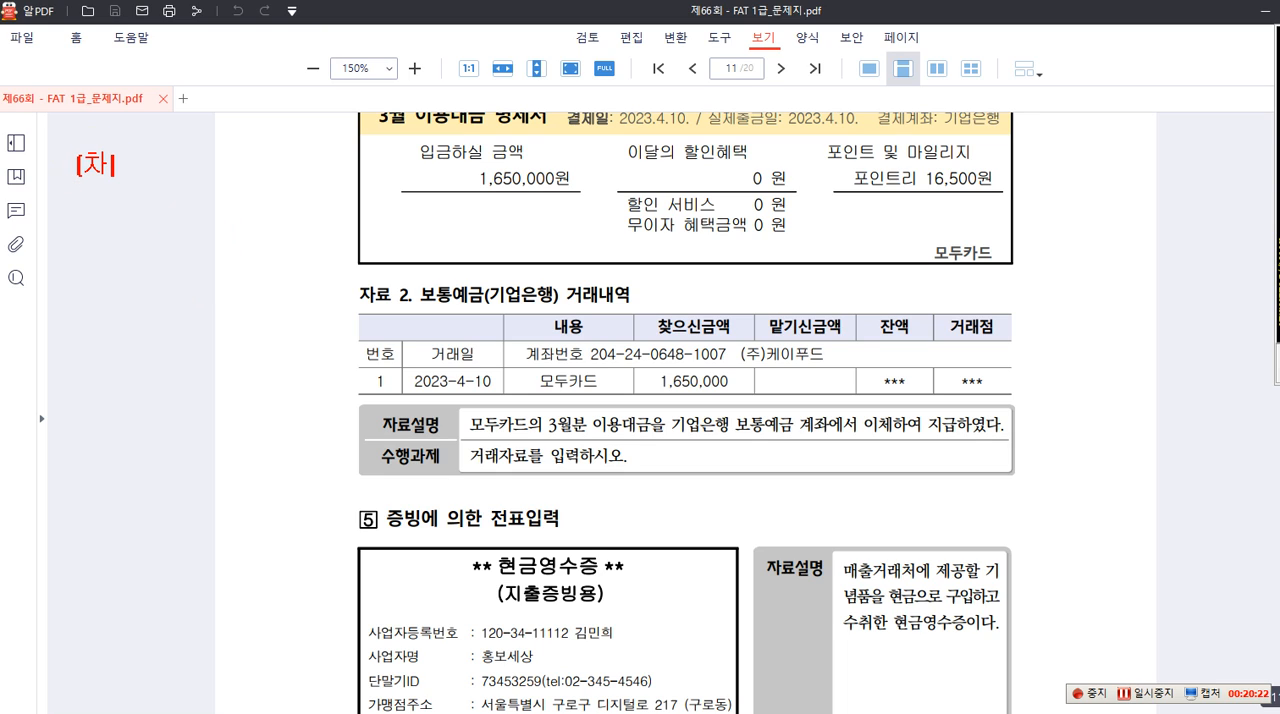
text() 복리후생비)
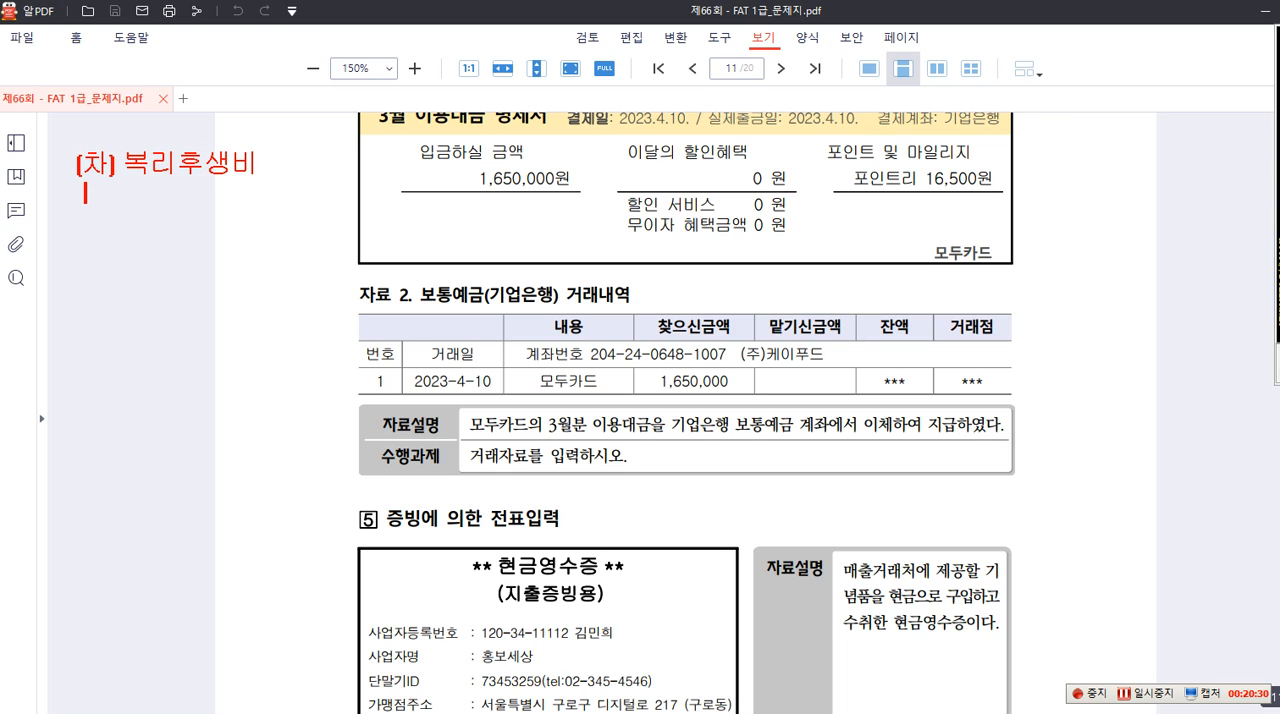
text( 접대비)
key(Return)
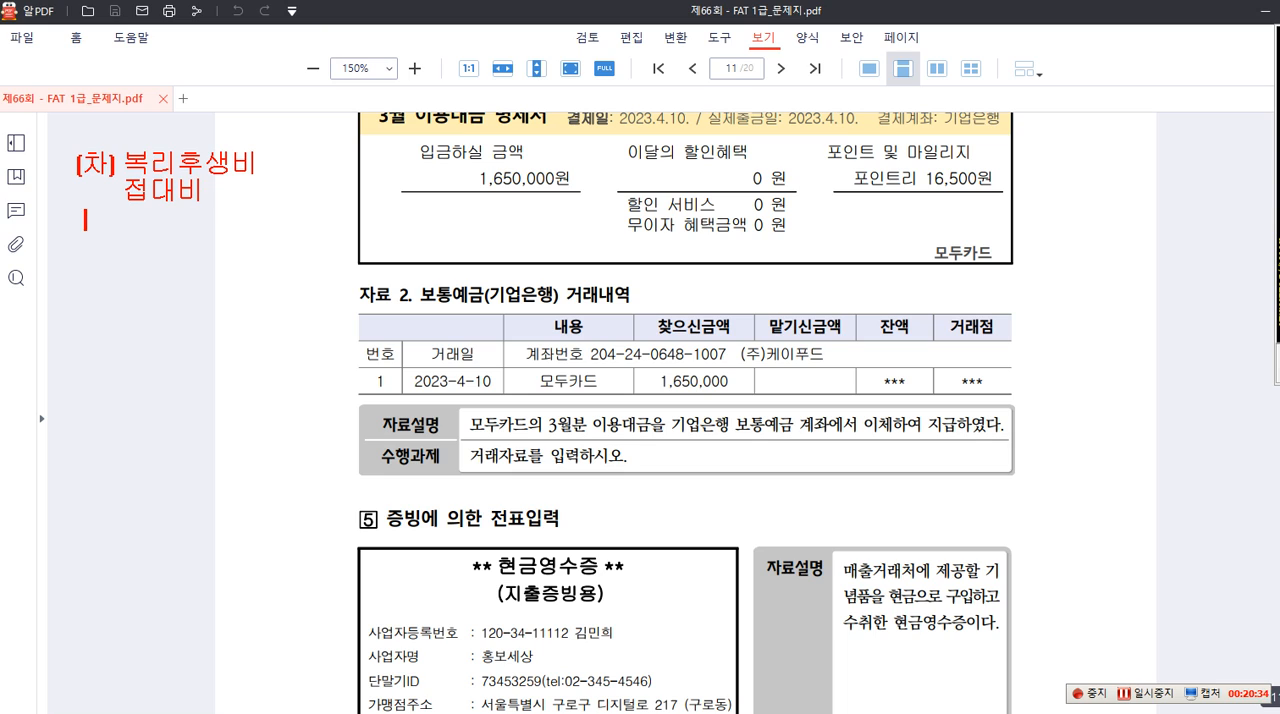
text(사무용품)
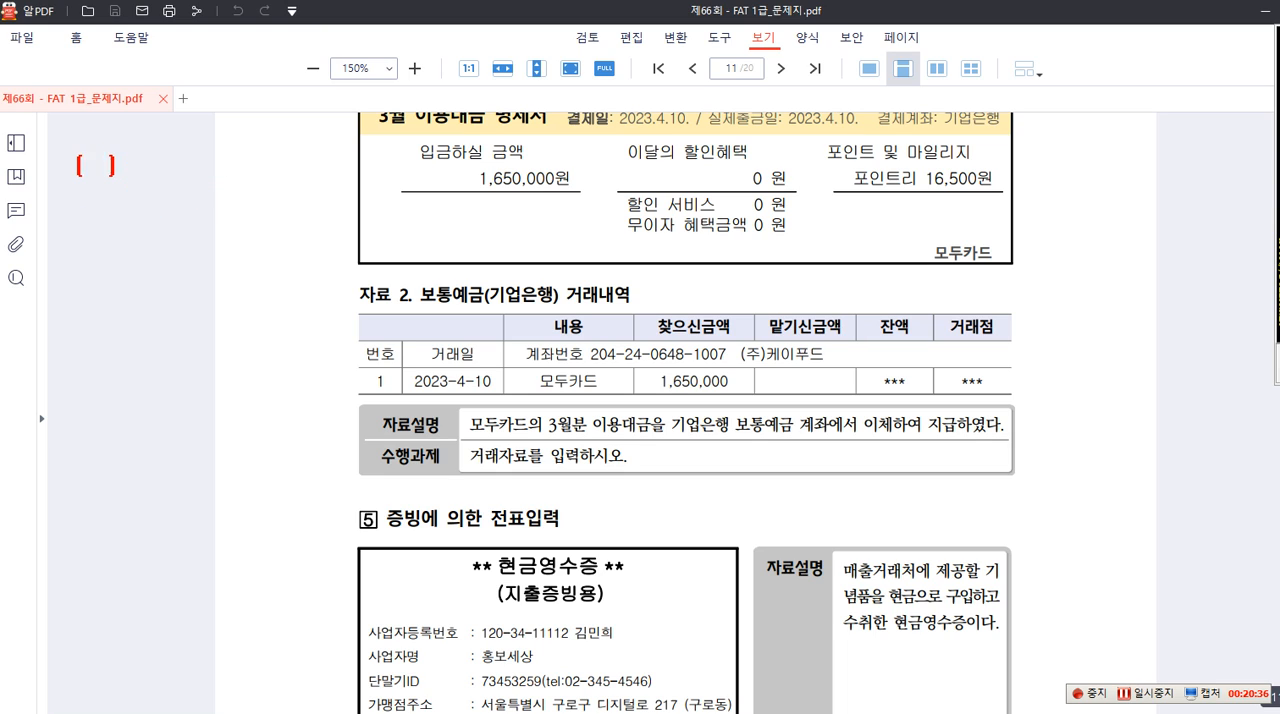
text(비     )
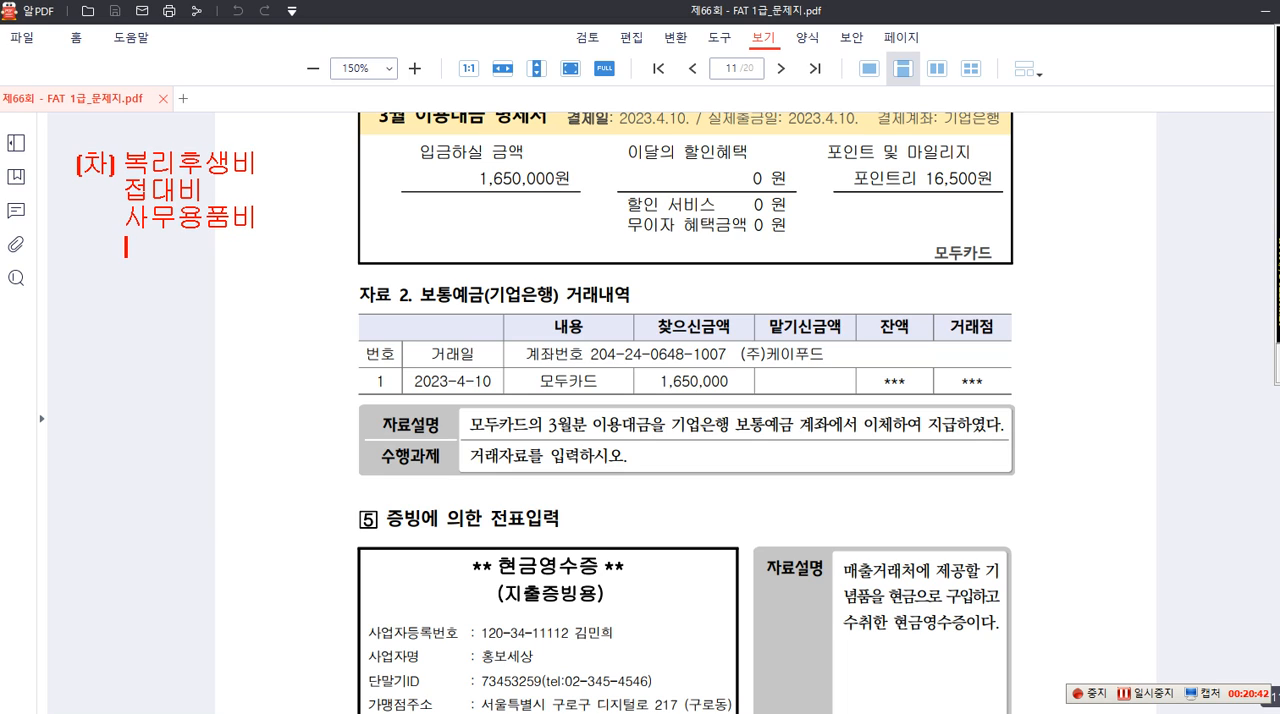
text(선풍기)
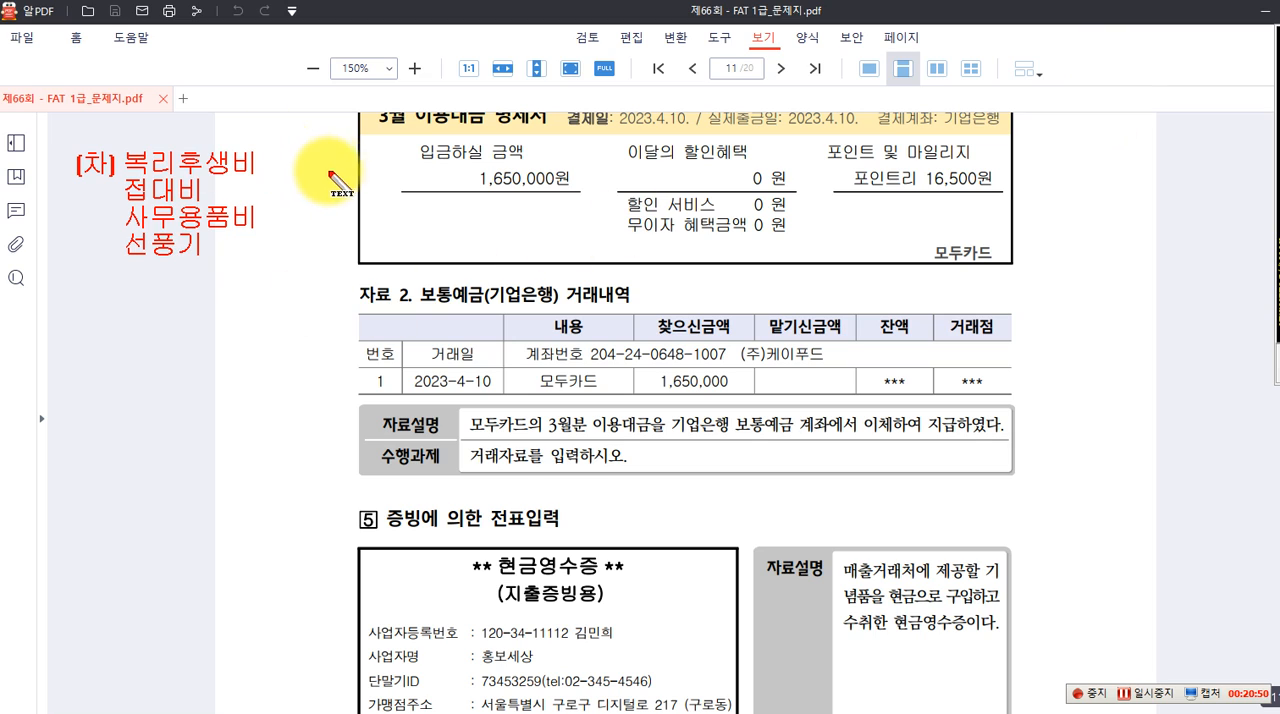
Add the text note "(대) 미지급금(카드사).....1,650,000" beside the 복리후생비 line
text(()
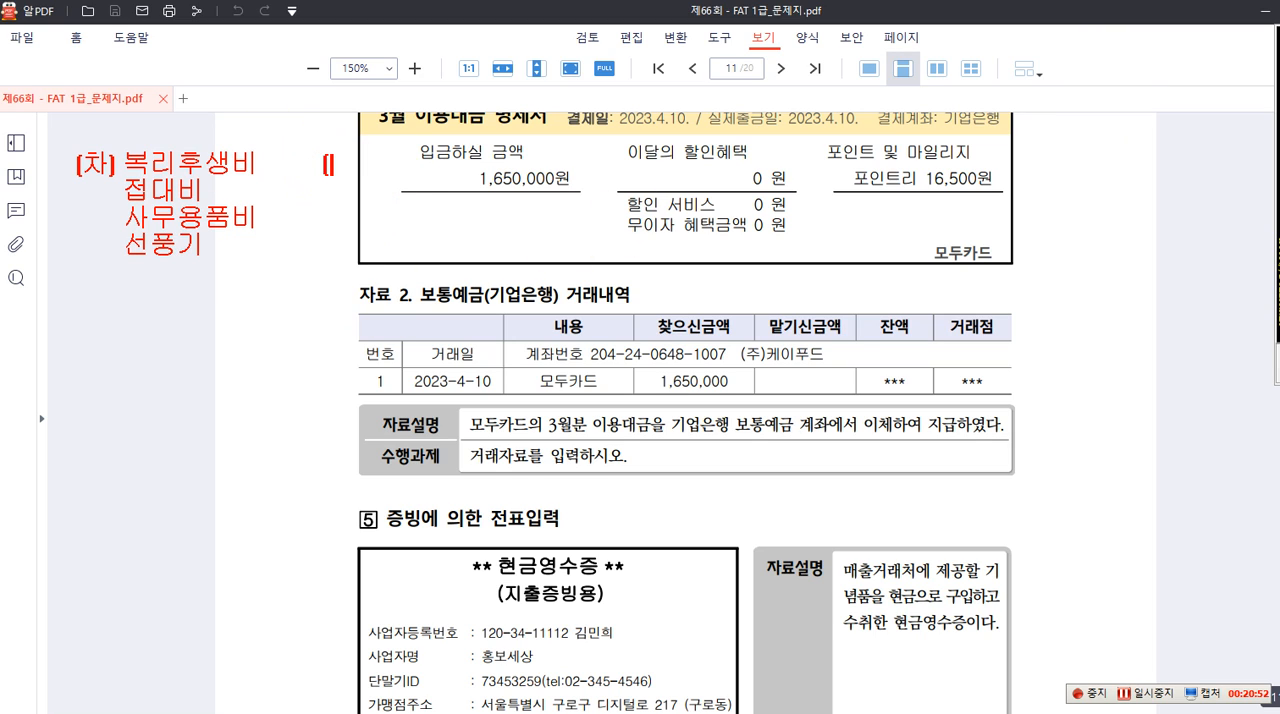
text(대) 미지급)
text(금)
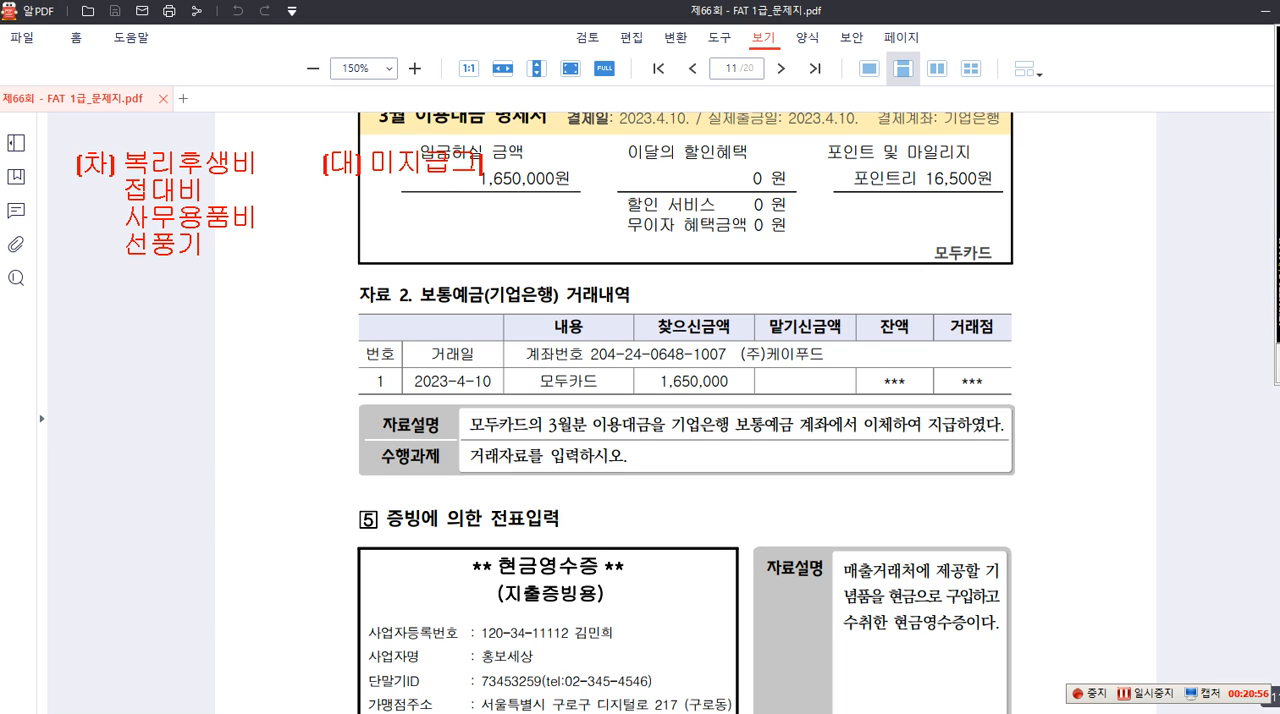
text(카)
text(사)
text(드사].....)
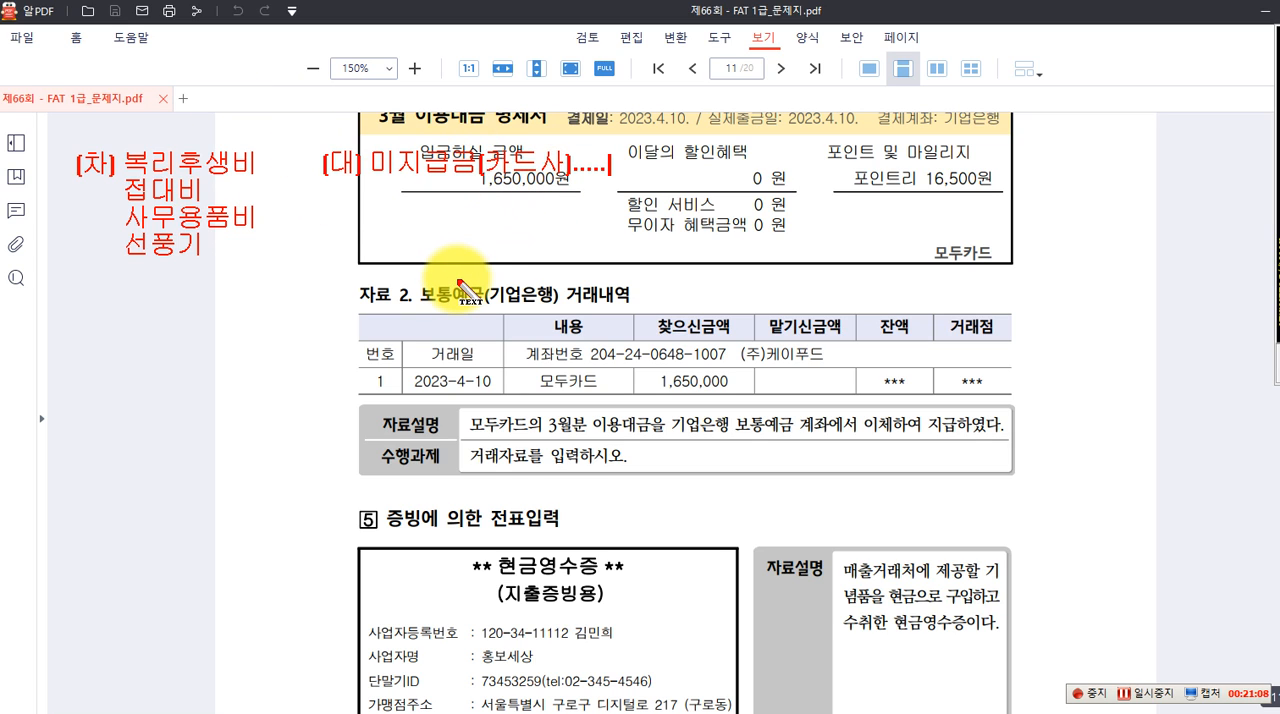
text(1,650,000)
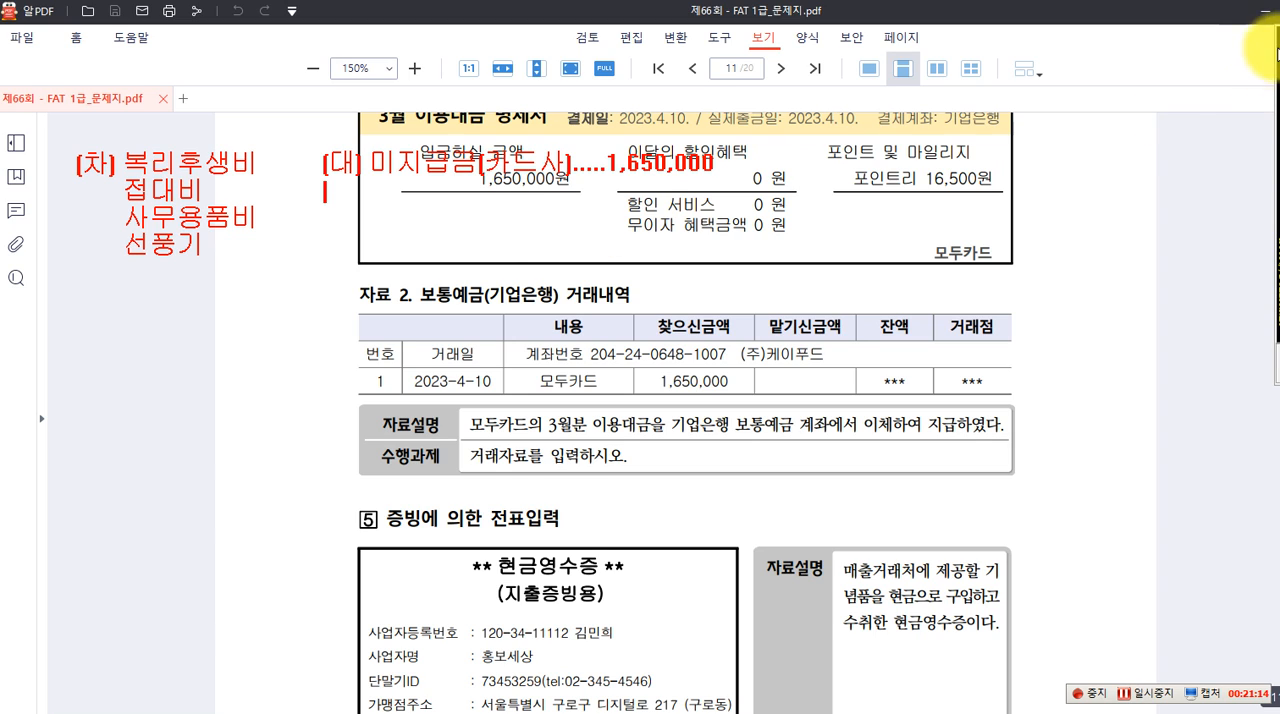
Start a text note below the expense list reading "04.10 (차) 미지급금 1,650,000"
click(51, 320)
text(04.10)
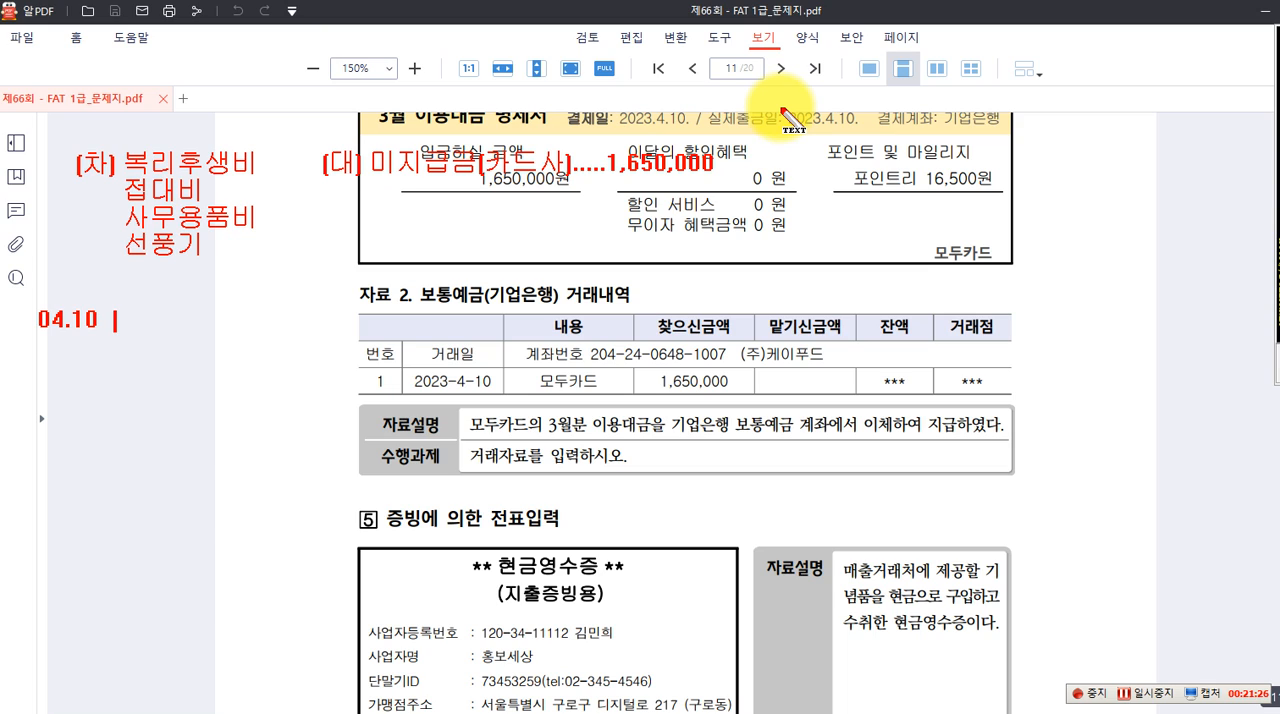
text((차) 미지급금)
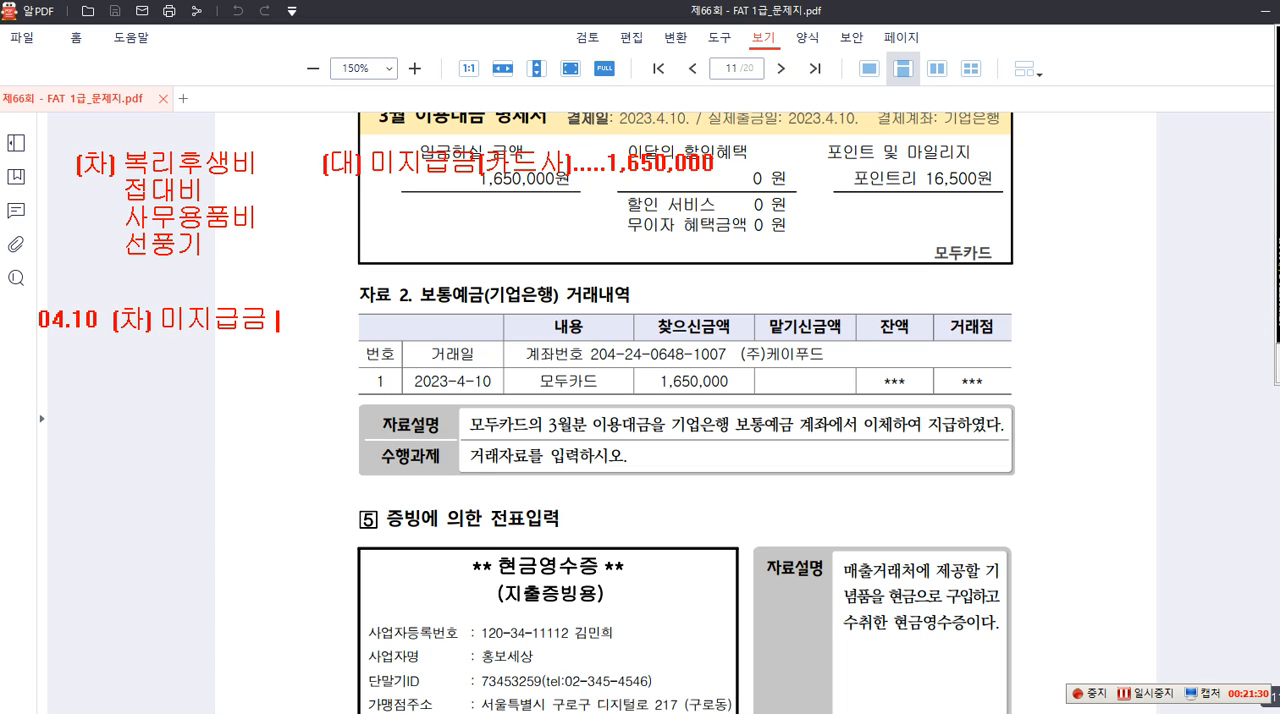
text( 1,650,000)
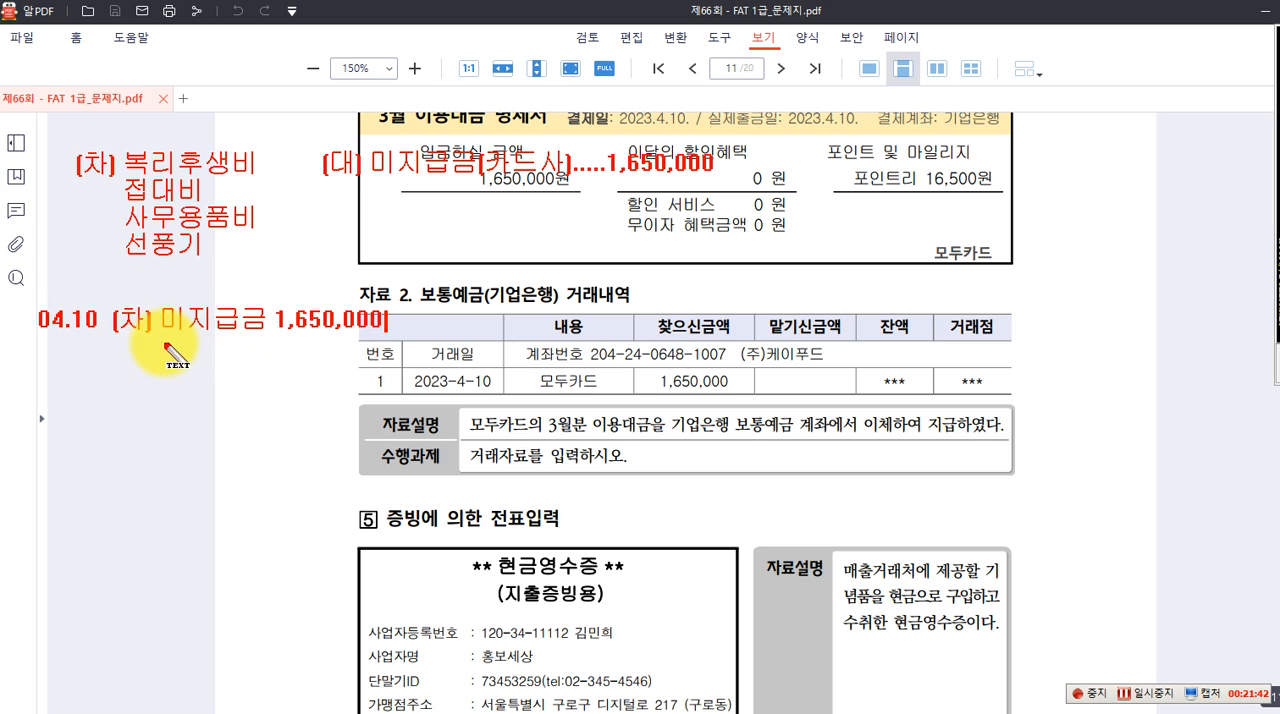
Complete the 04.10 note with the credit side "(대) 보통예금(기업은행) 1,650,000"
text((대)
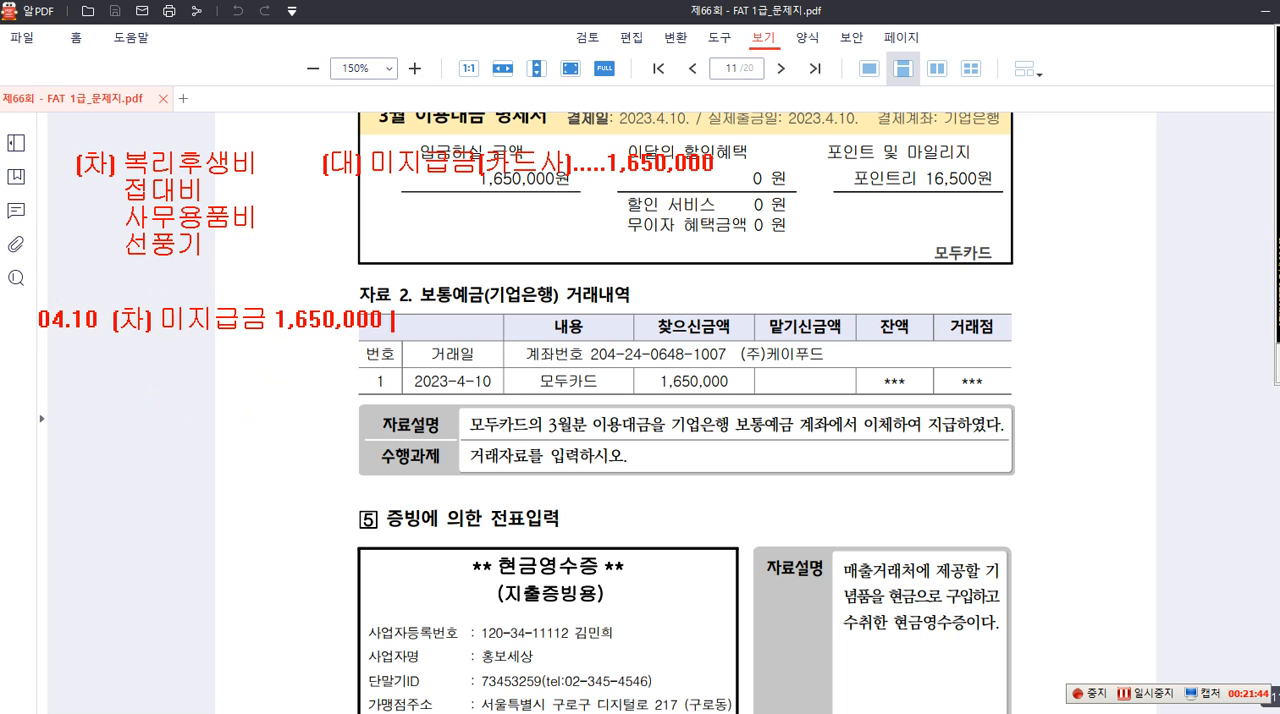
text() 보통예금)
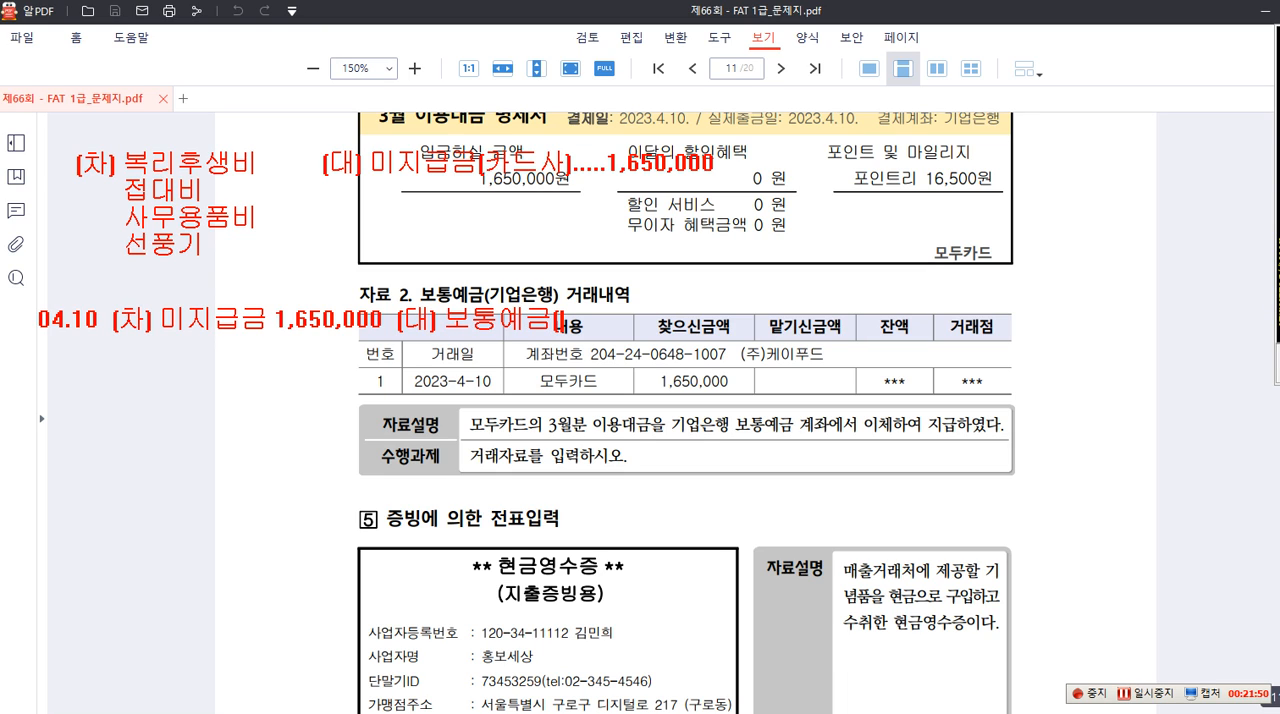
text((기업그은행))
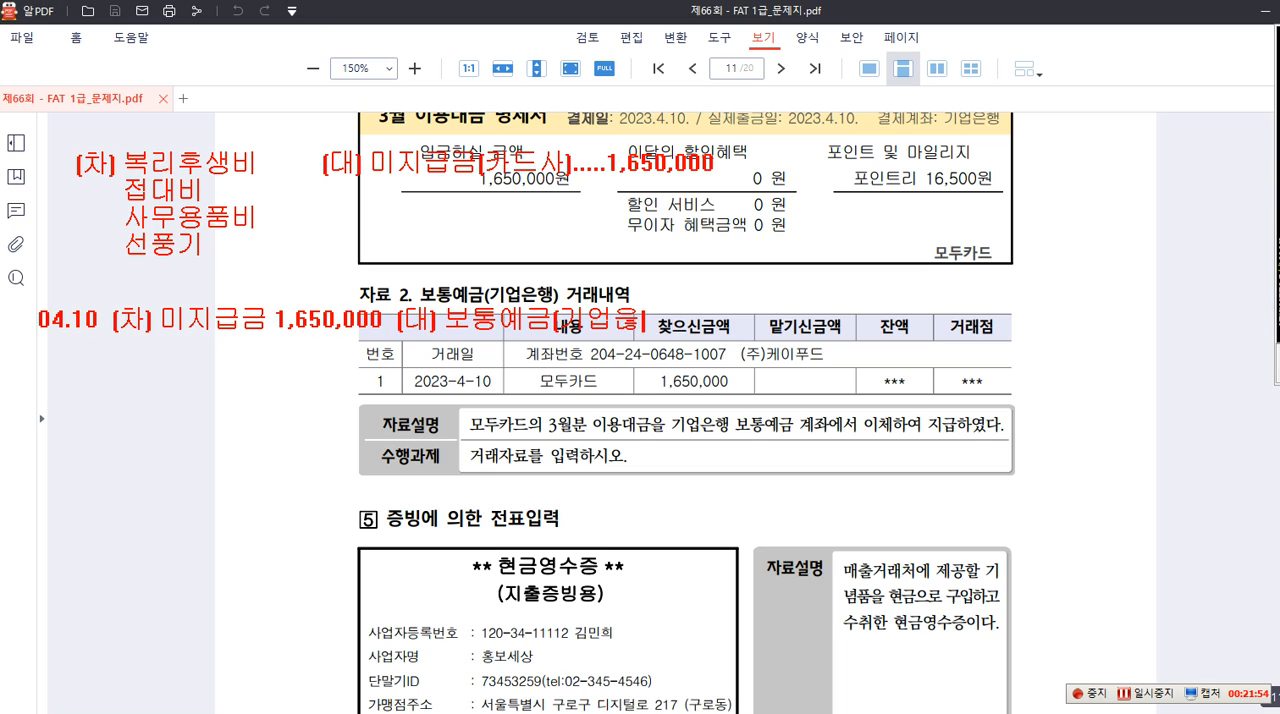
text( 1,650,000)
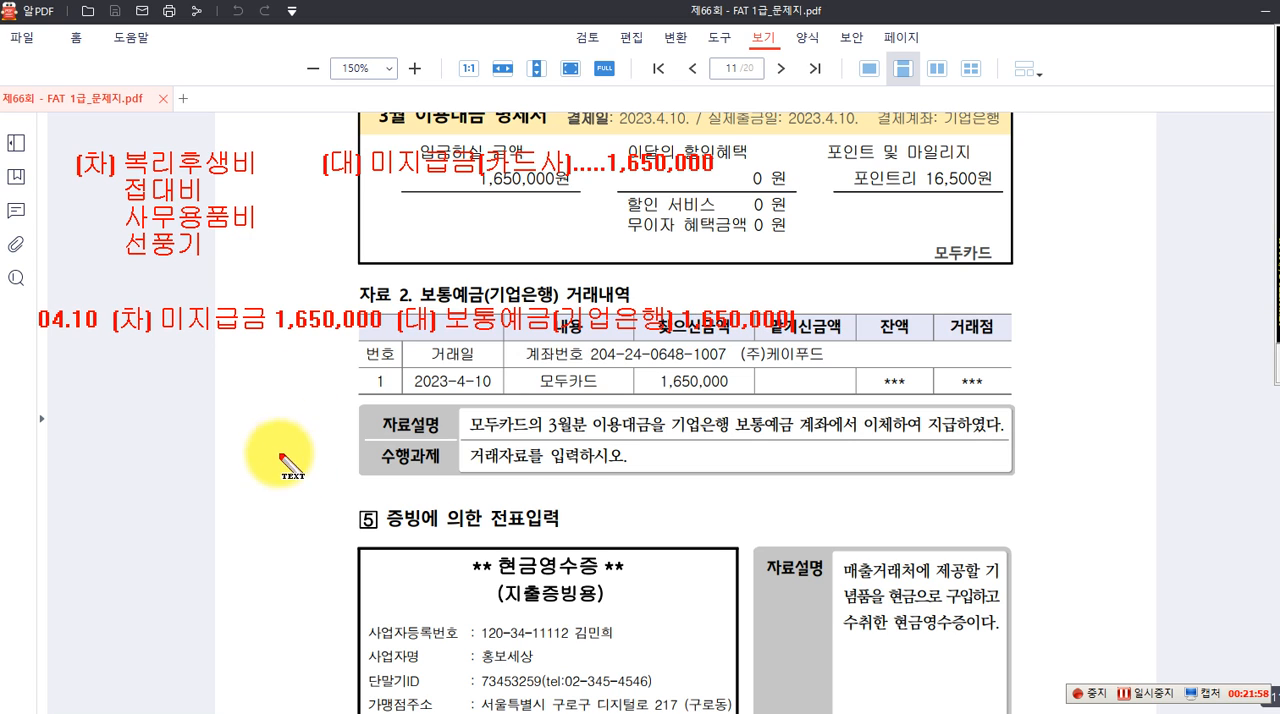
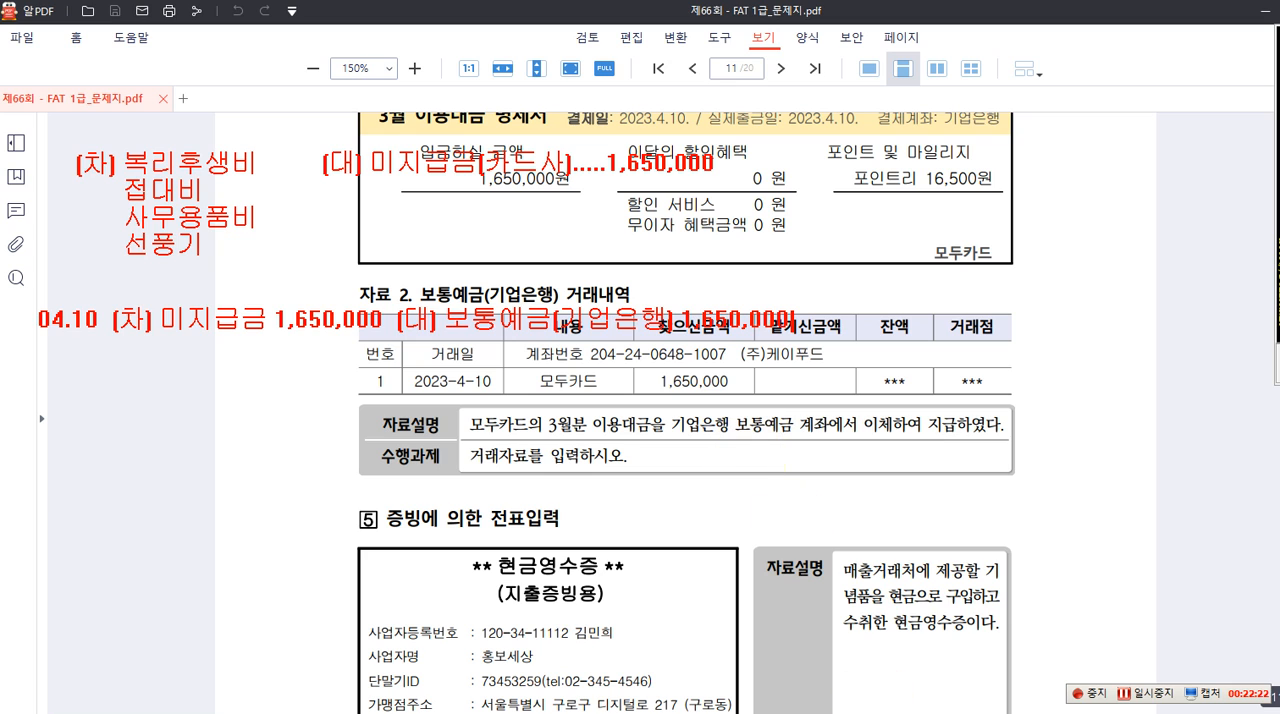
Switch to Smart A and open the 일반전표입력 entry for April 10 (04월 10일)
key(Escape)
key(alt+Tab)
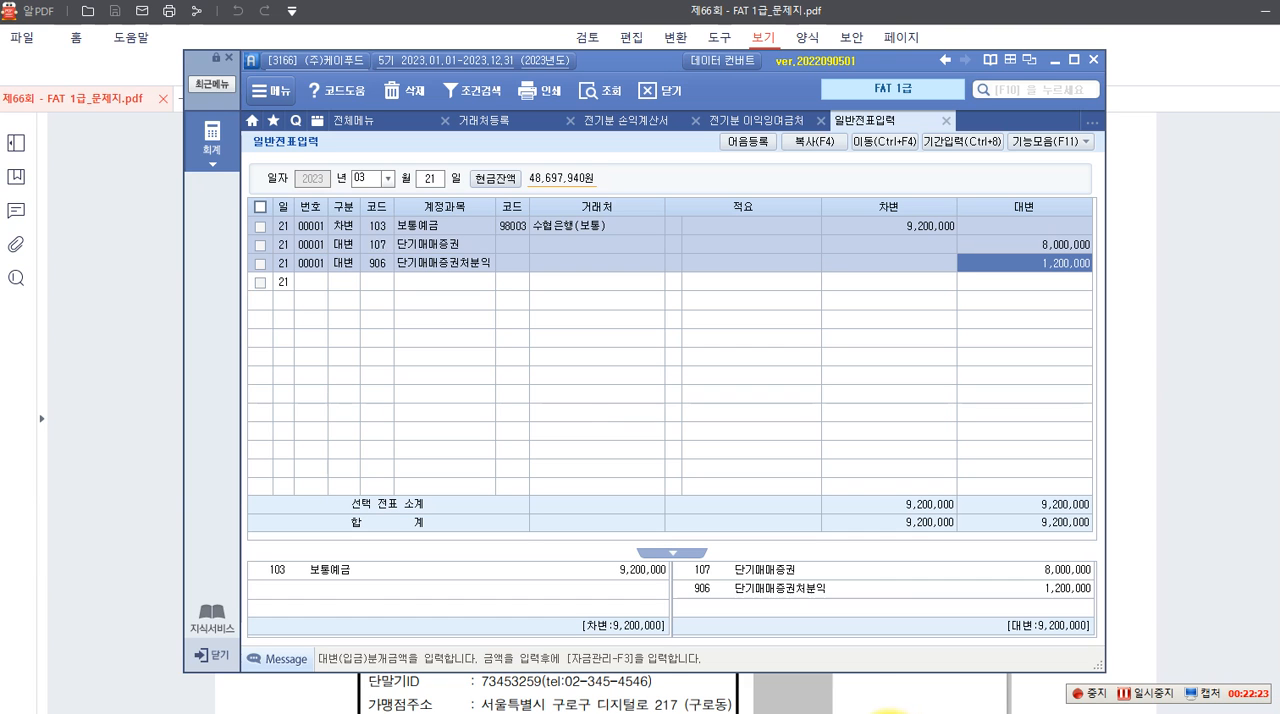
click(382, 185)
click(360, 233)
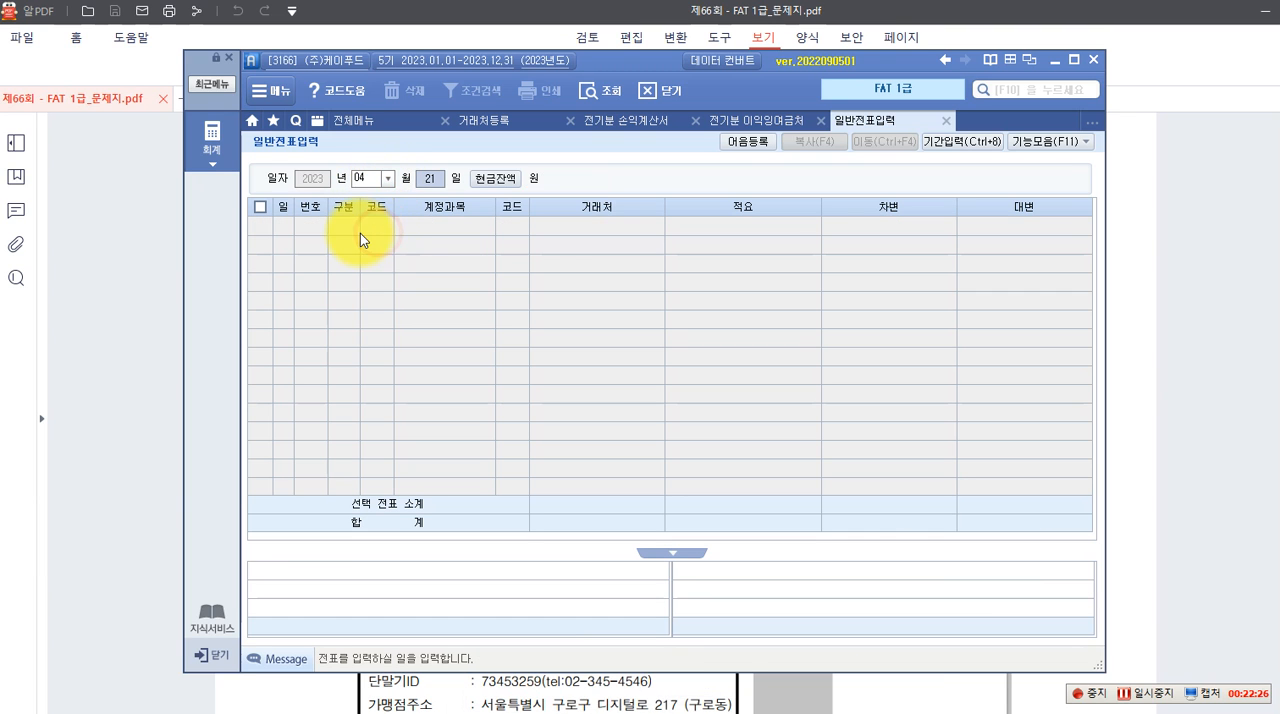
text(10)
key(Return)
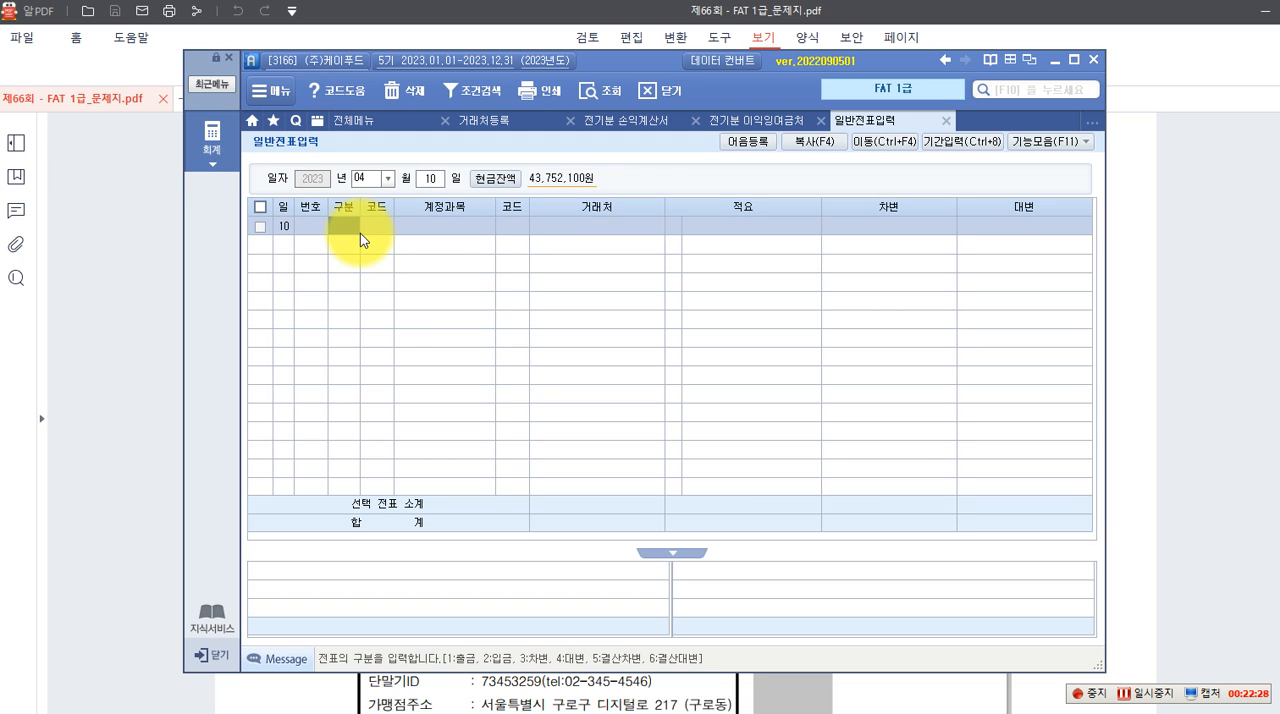
Enter the debit (차변) line with account 253 미지급금, trading partner 모두카드 and amount 1,650,000
key(Return)
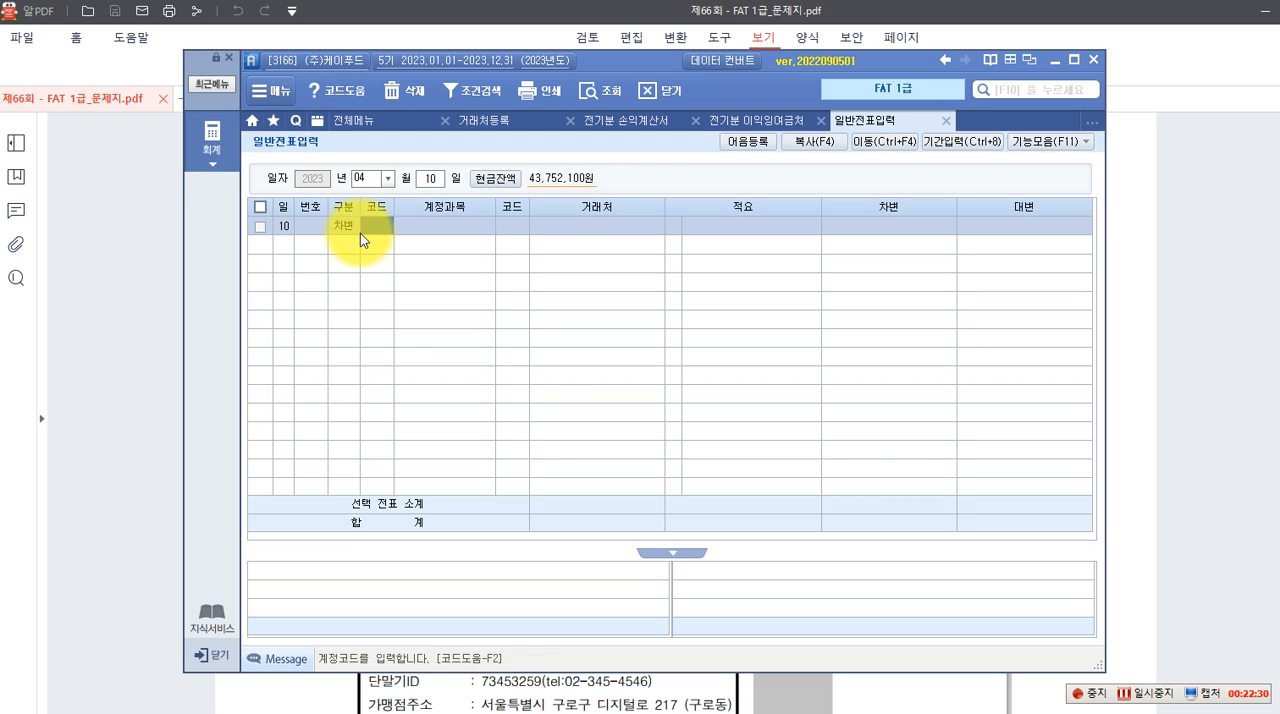
text(253)
key(Return)
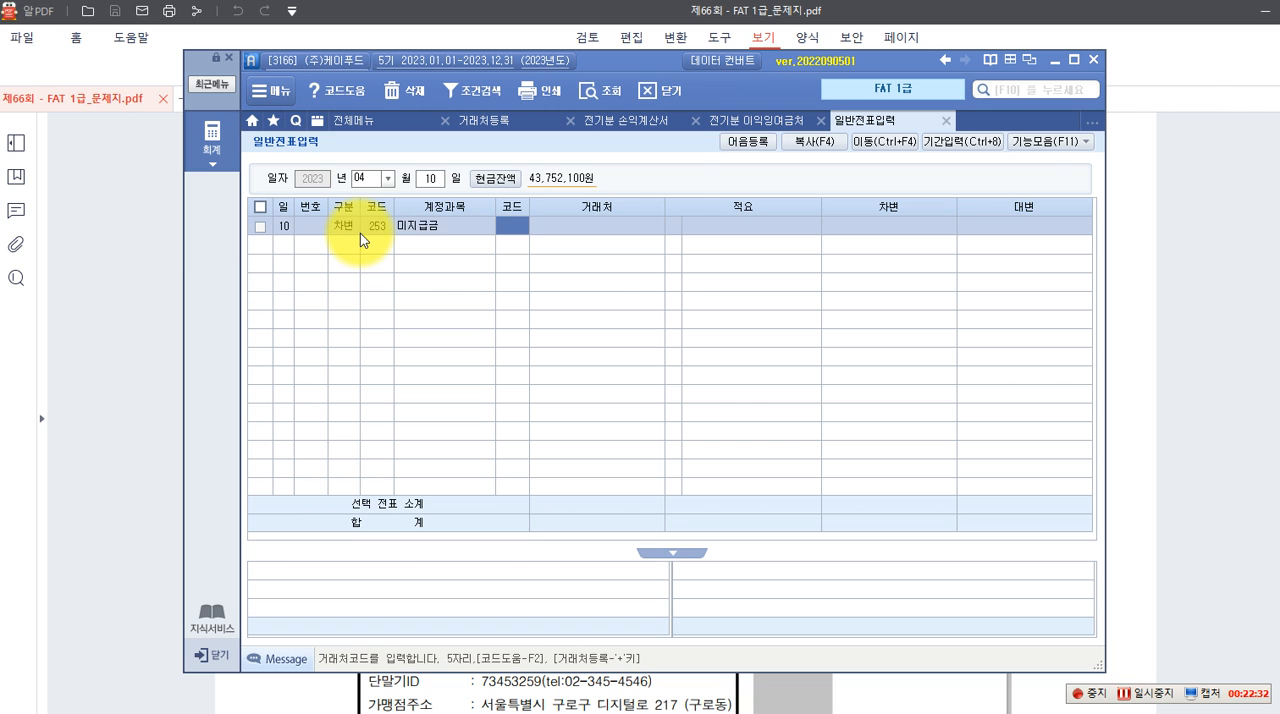
key(F2)
text(모두)
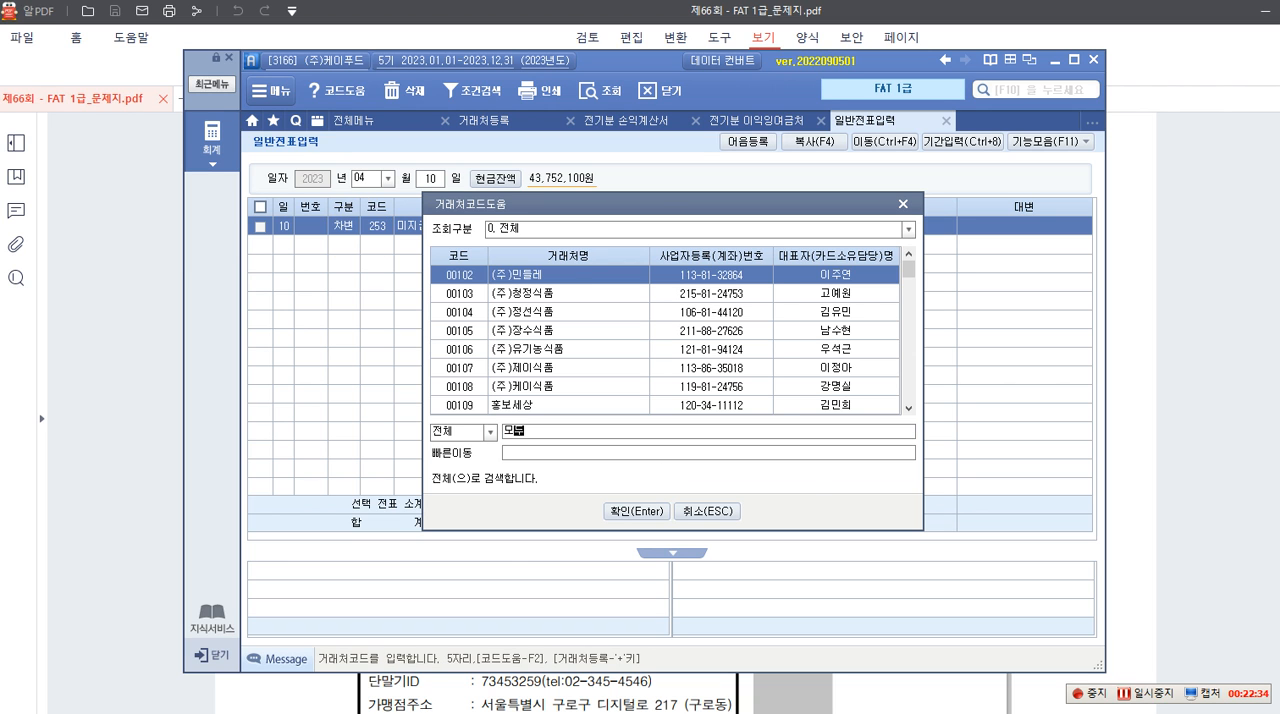
key(Return)
key(Return)
key(Return)
key(Return)
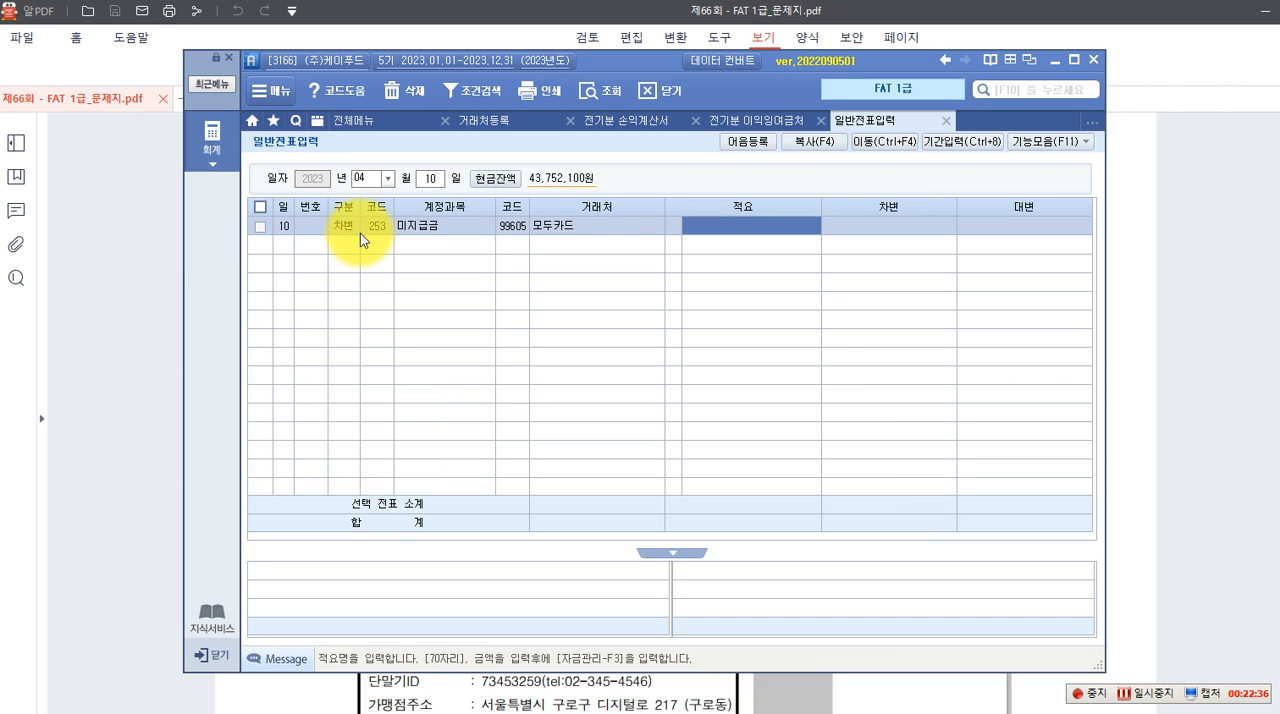
text(1,650,000)
Enter the credit (대변) line with account 103 보통예금, trading partner 기업은행(보통) and amount 1,650,000
key(Return)
text(4)
key(Return)
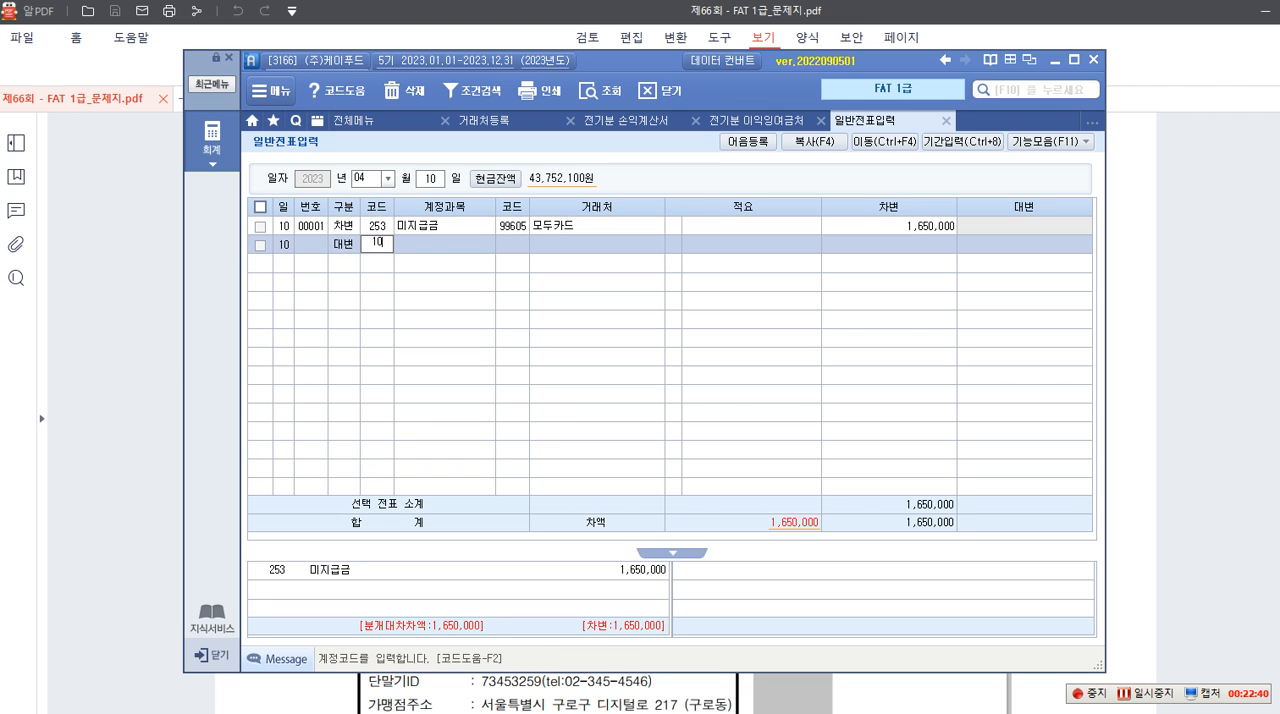
text(103)
key(Return)
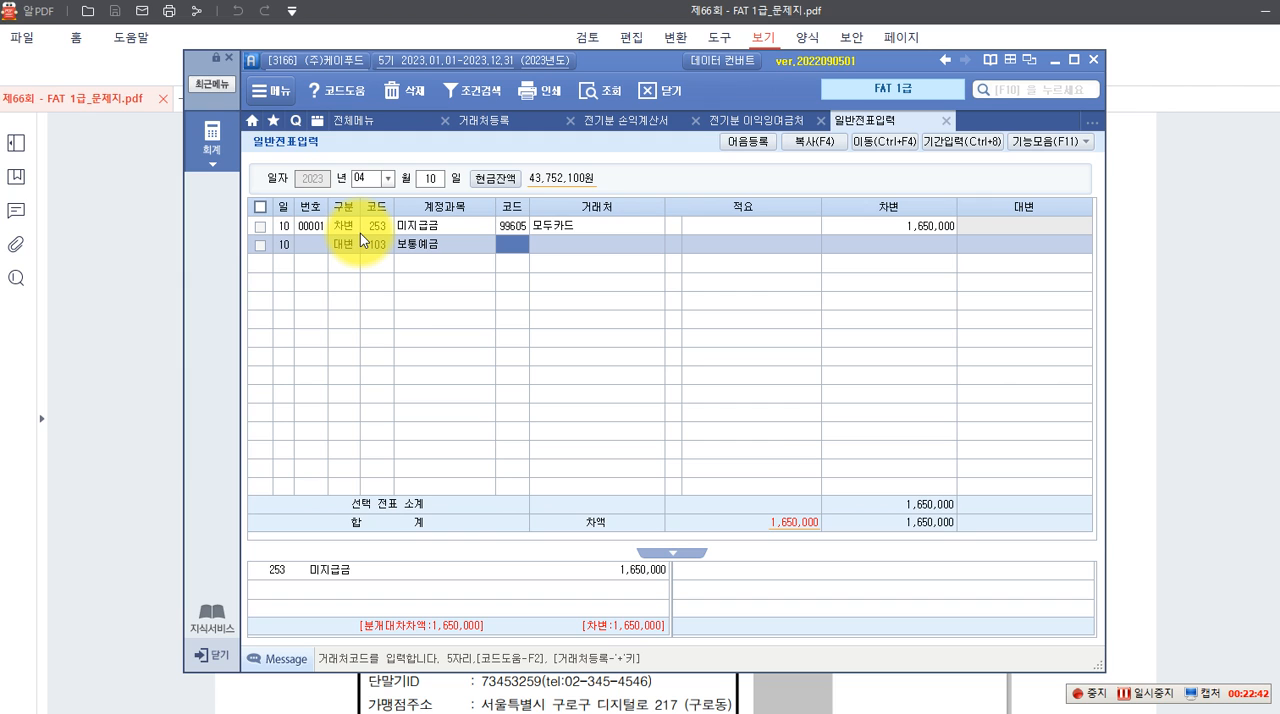
key(F2)
text(기업)
key(Return)
key(Return)
key(Return)
key(Return)
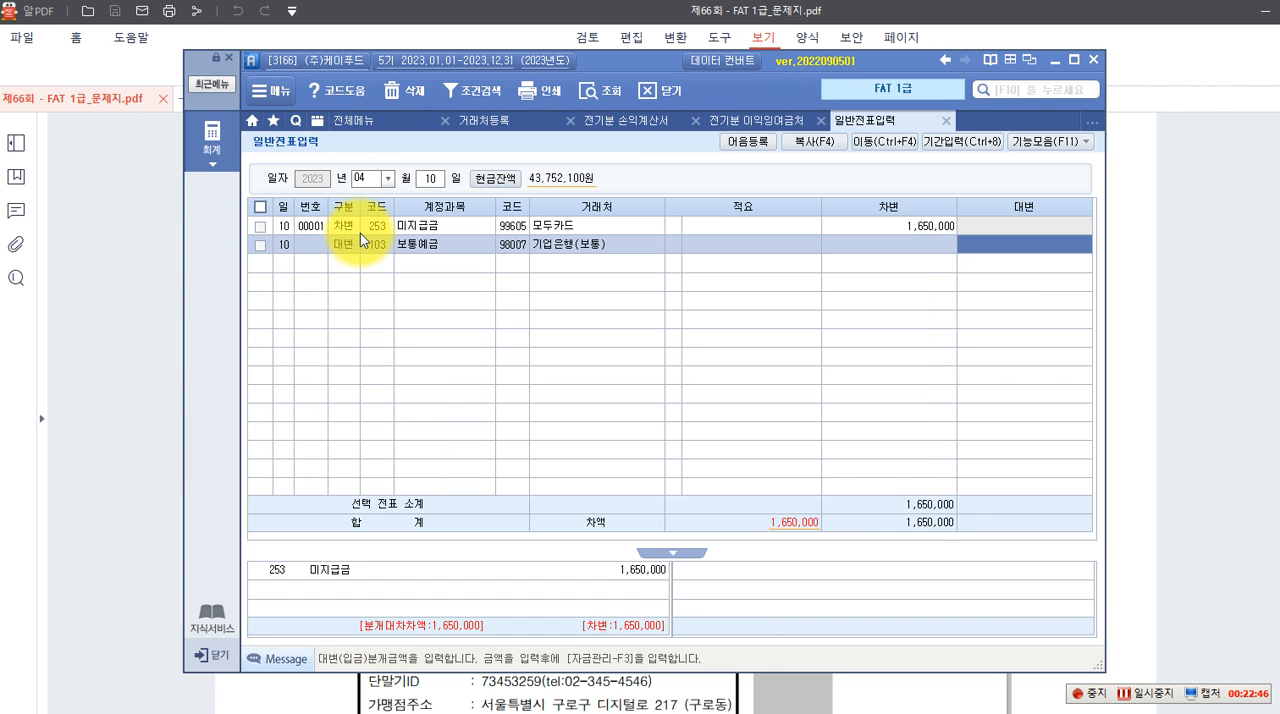
text(1,650,000)
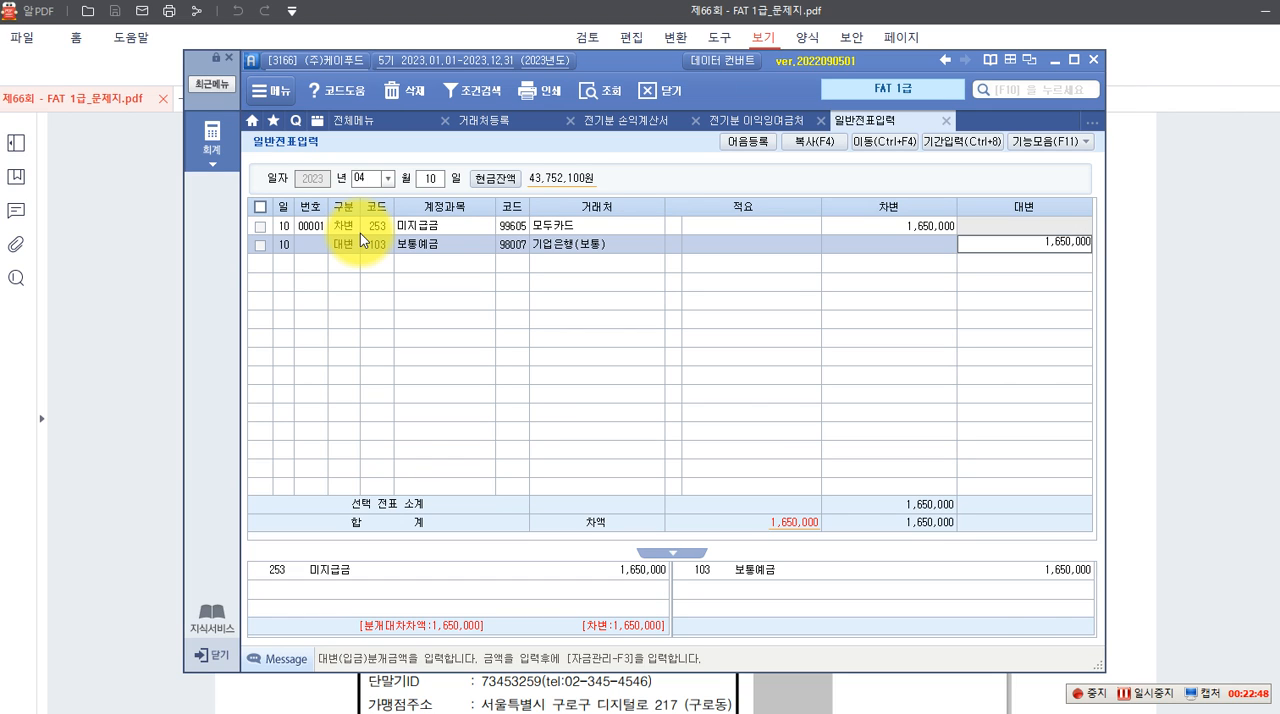
key(Return)
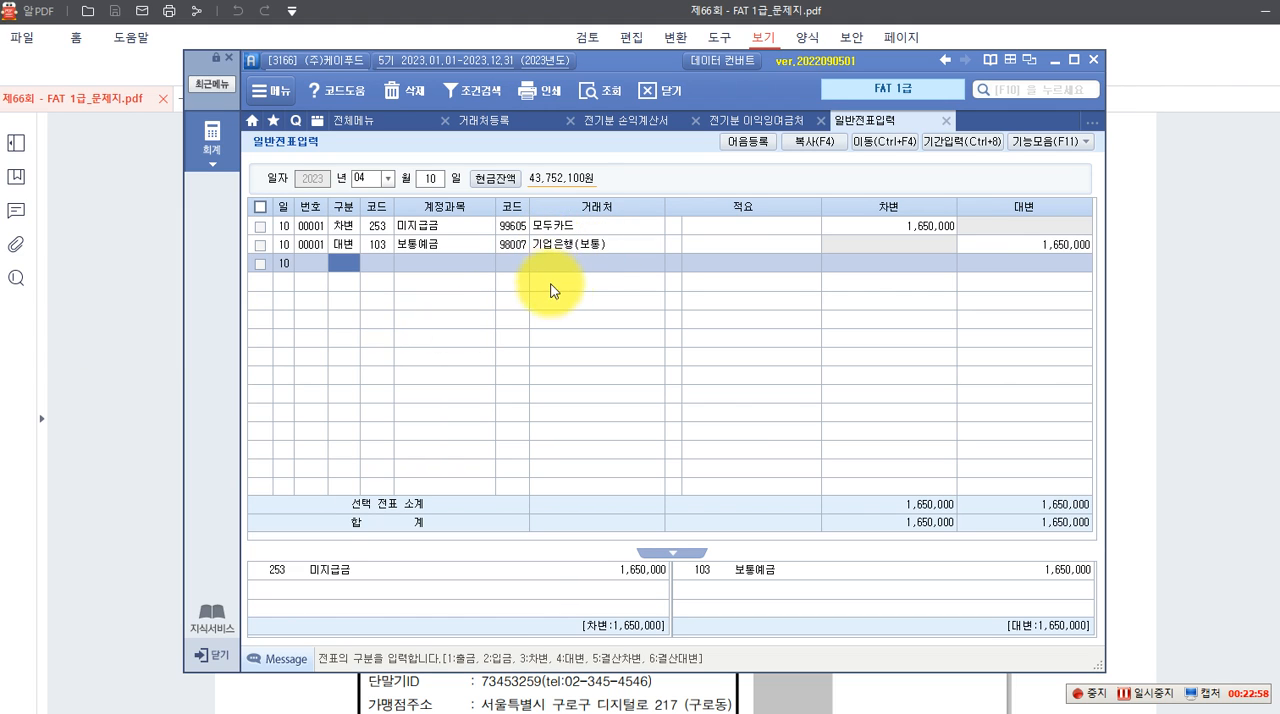
Return to question 5 in the exam PDF and box 매출거래처, 현금 and 현금영수증 in red in its 자료설명
click(152, 341)
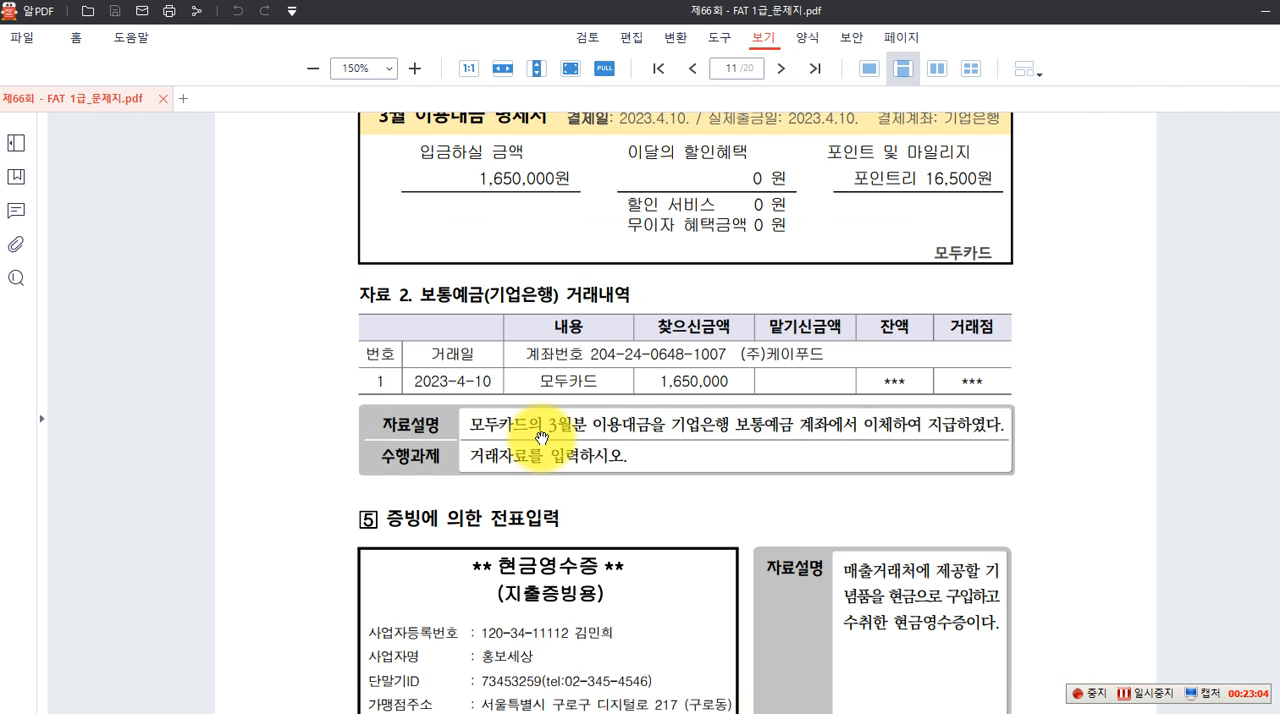
scroll(541, 433, down, 5)
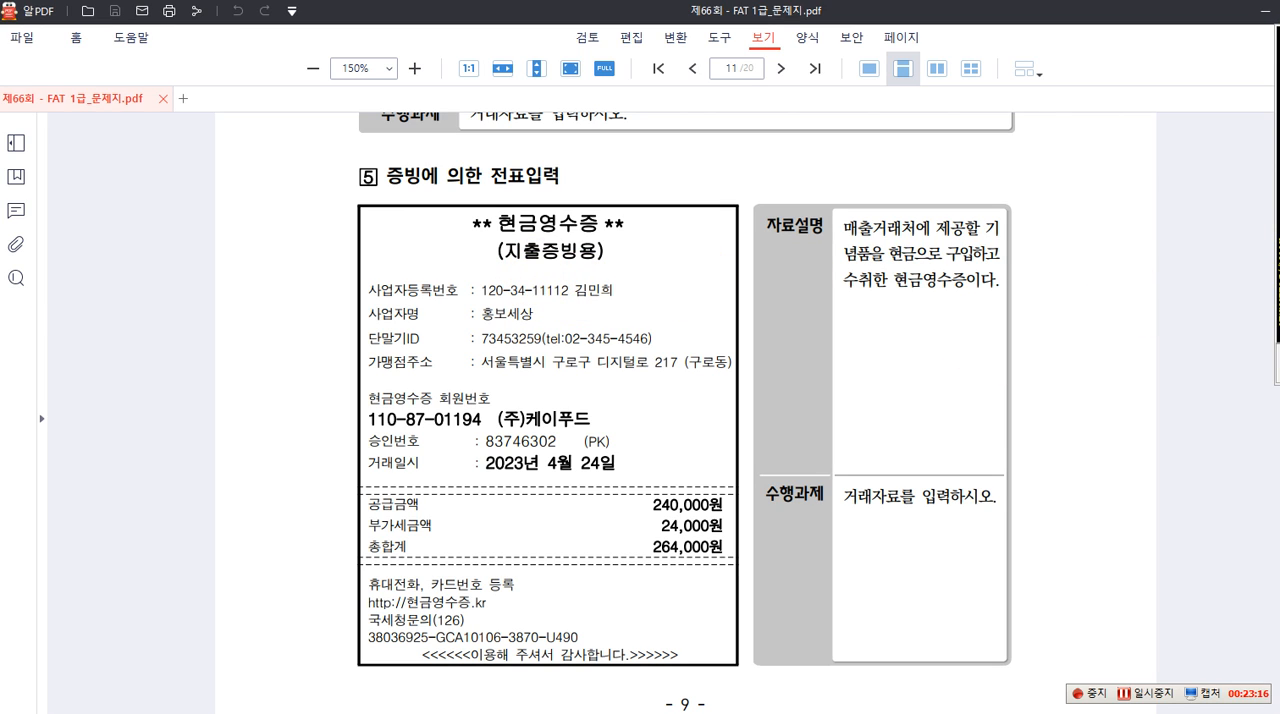
mouse_move(833, 211)
mouse_down()
mouse_move(880, 245)
mouse_move(918, 239)
mouse_move(896, 291)
mouse_move(968, 295)
mouse_up()
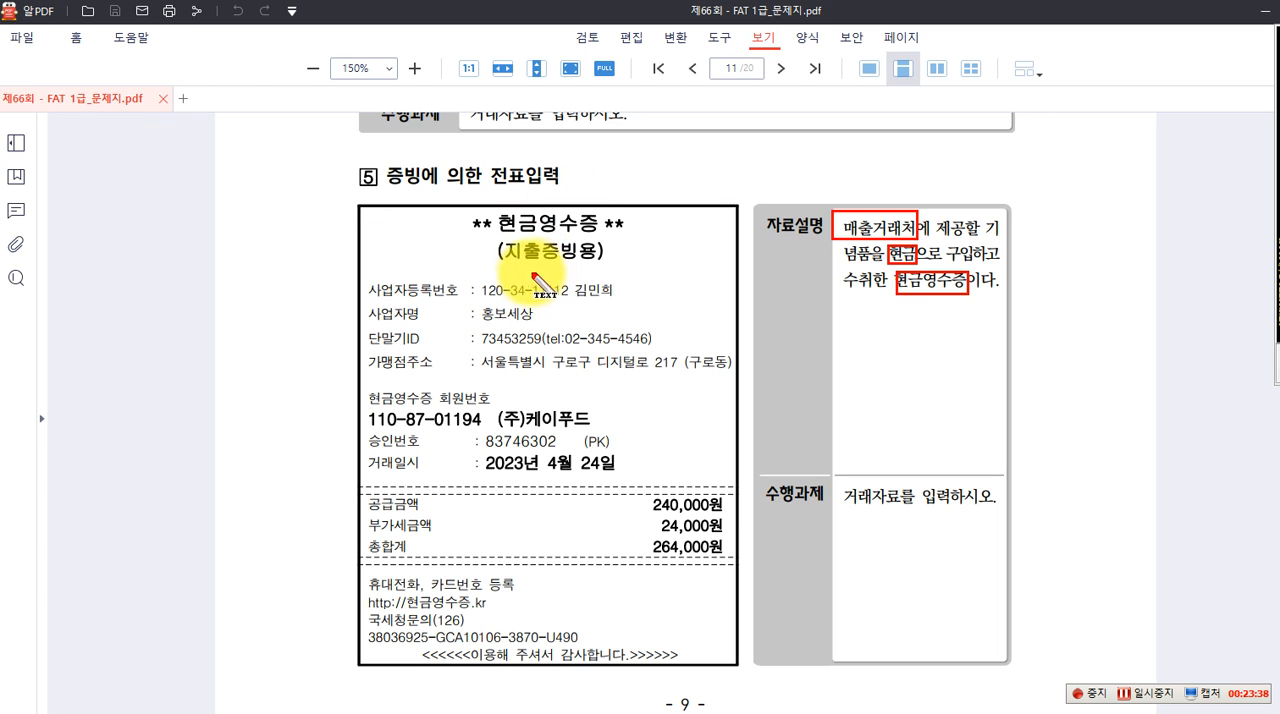
Write a red text note beside question 5 reading "매입매출전표입력....." with "적격증빙(법정증빙서류)" on the line below
click(82, 143)
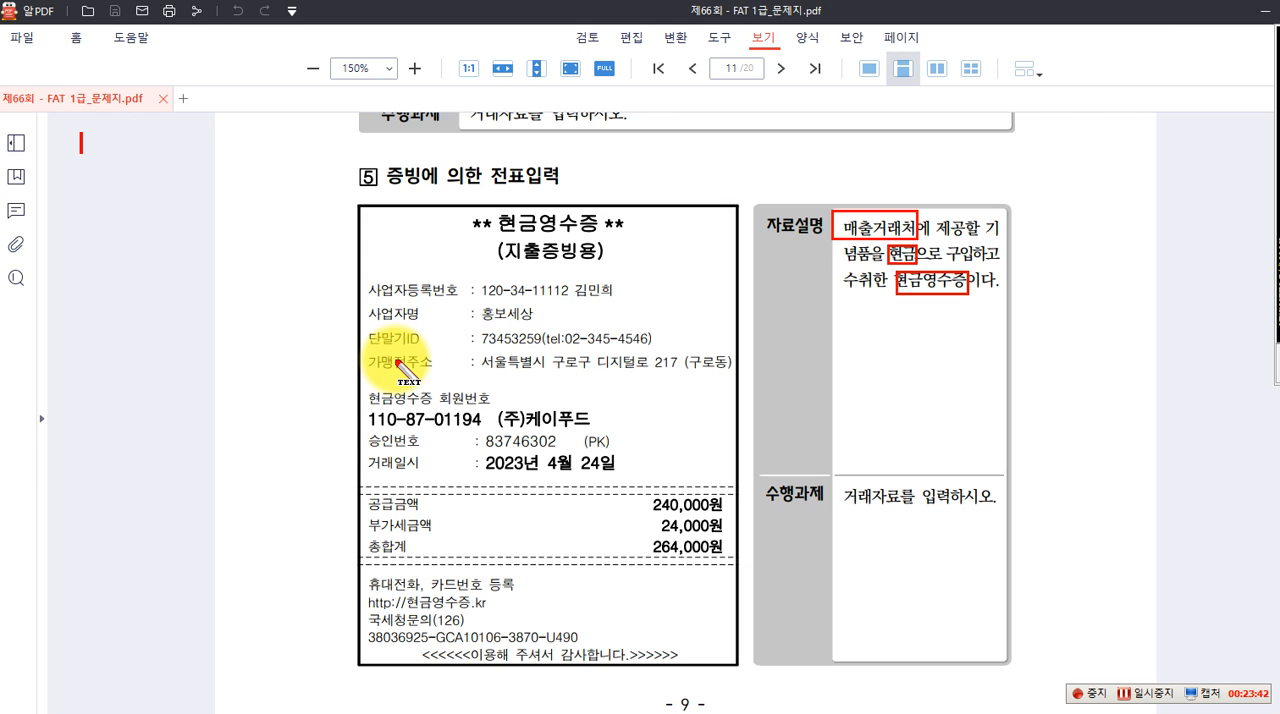
text(매입매출)
text(전표이)
text(력.....)
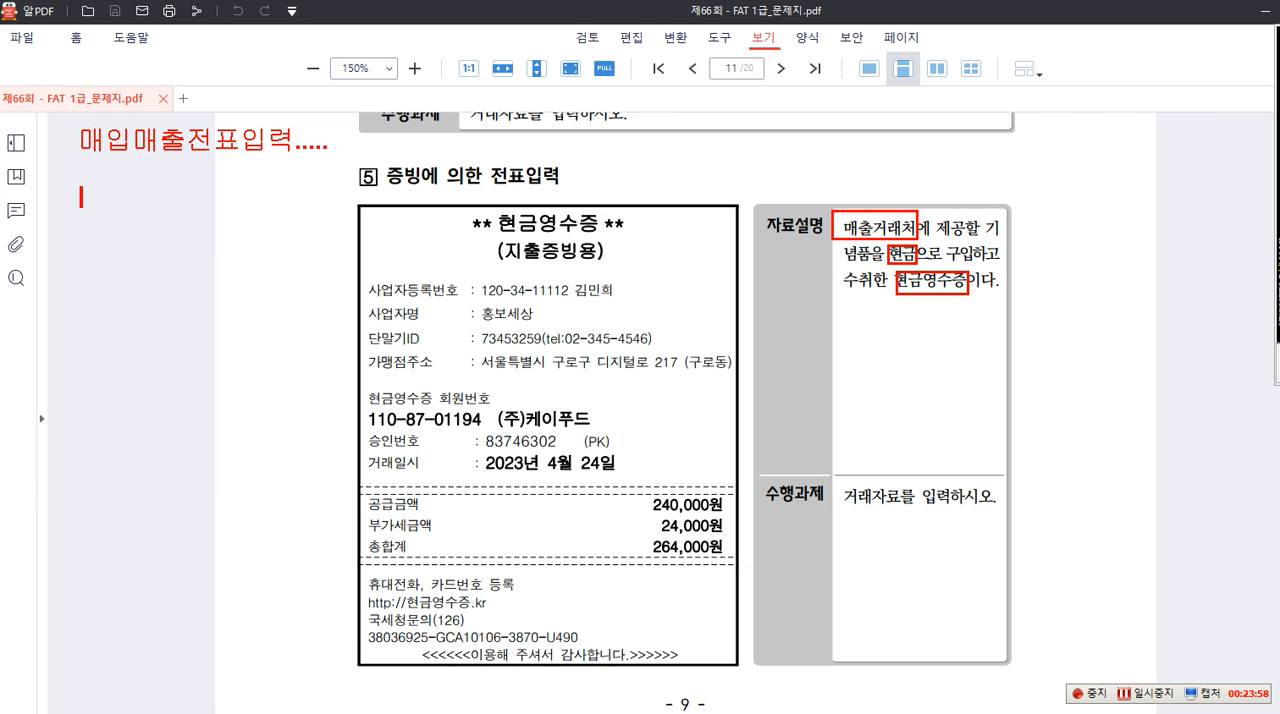
text(저격증빙)
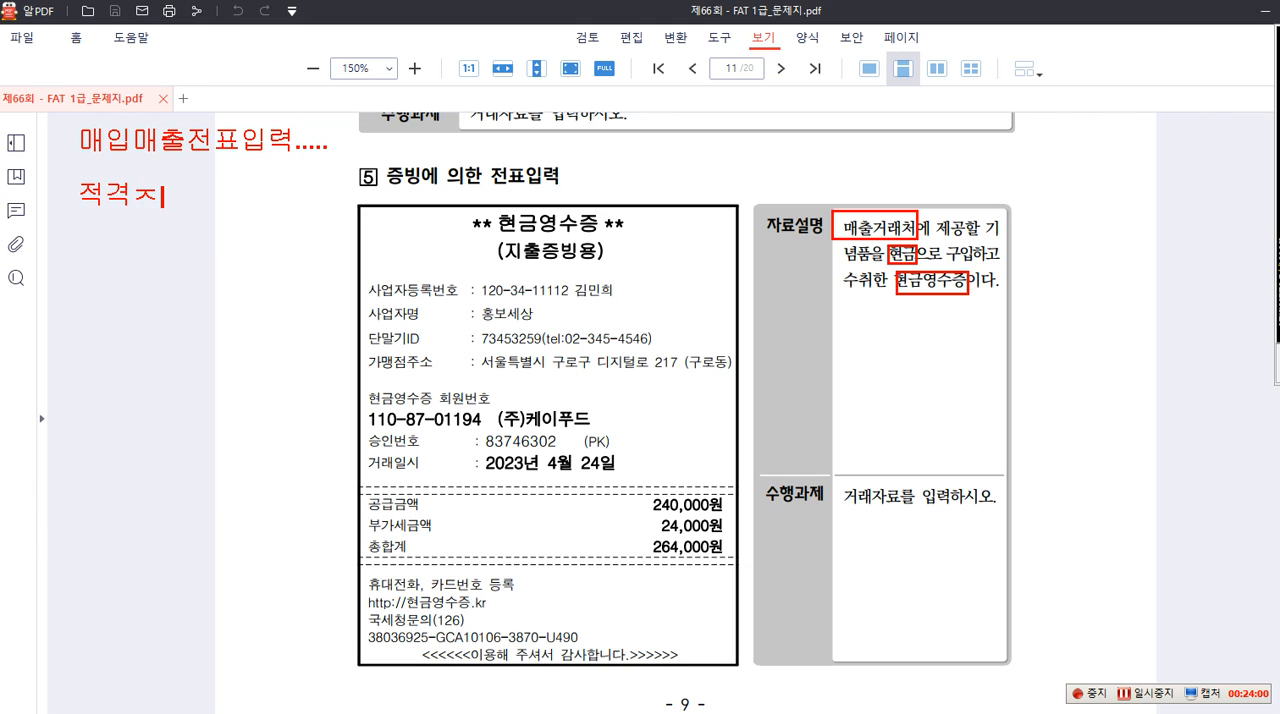
text([법저)
text(증빙[법정즈)
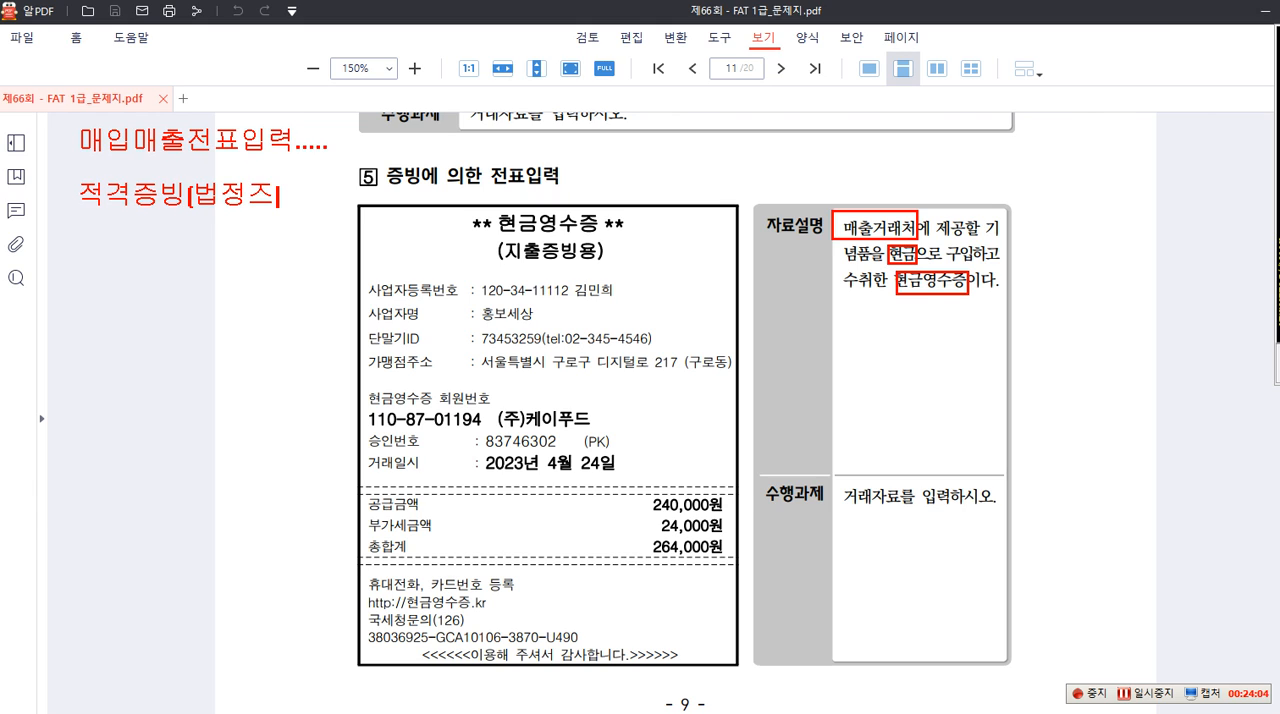
text(빙서류)
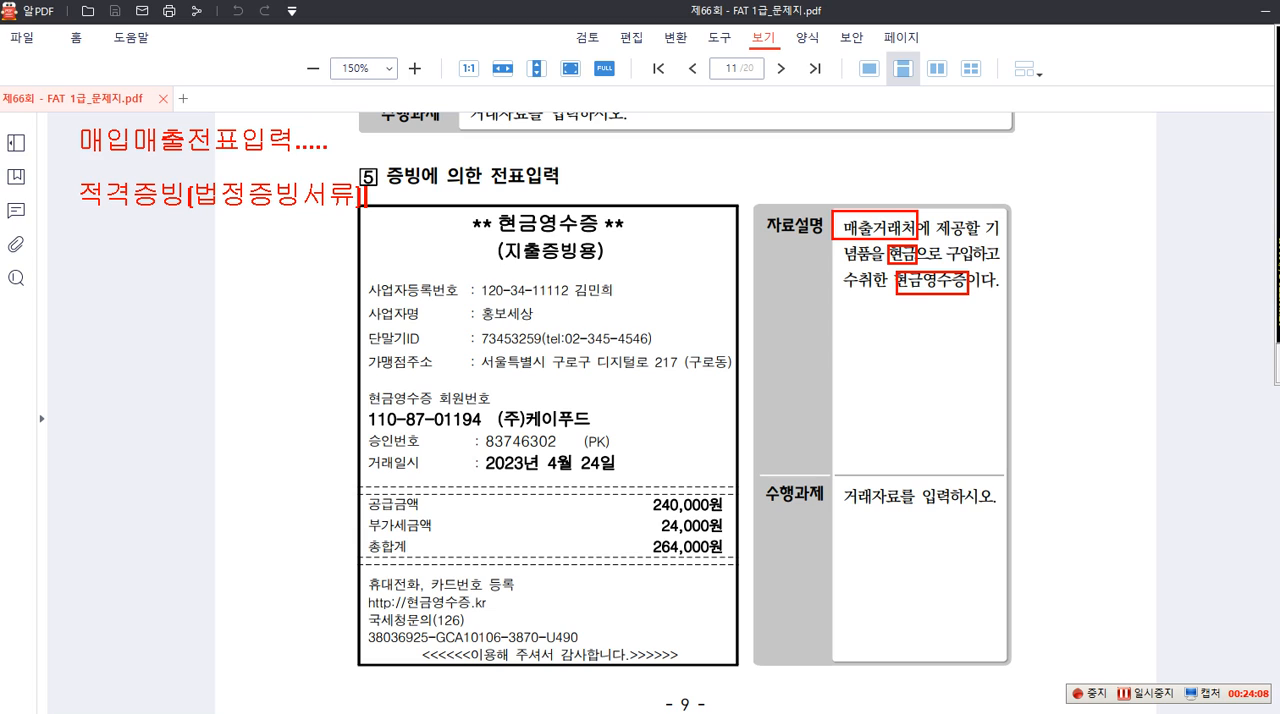
text(1. 세금계산서)
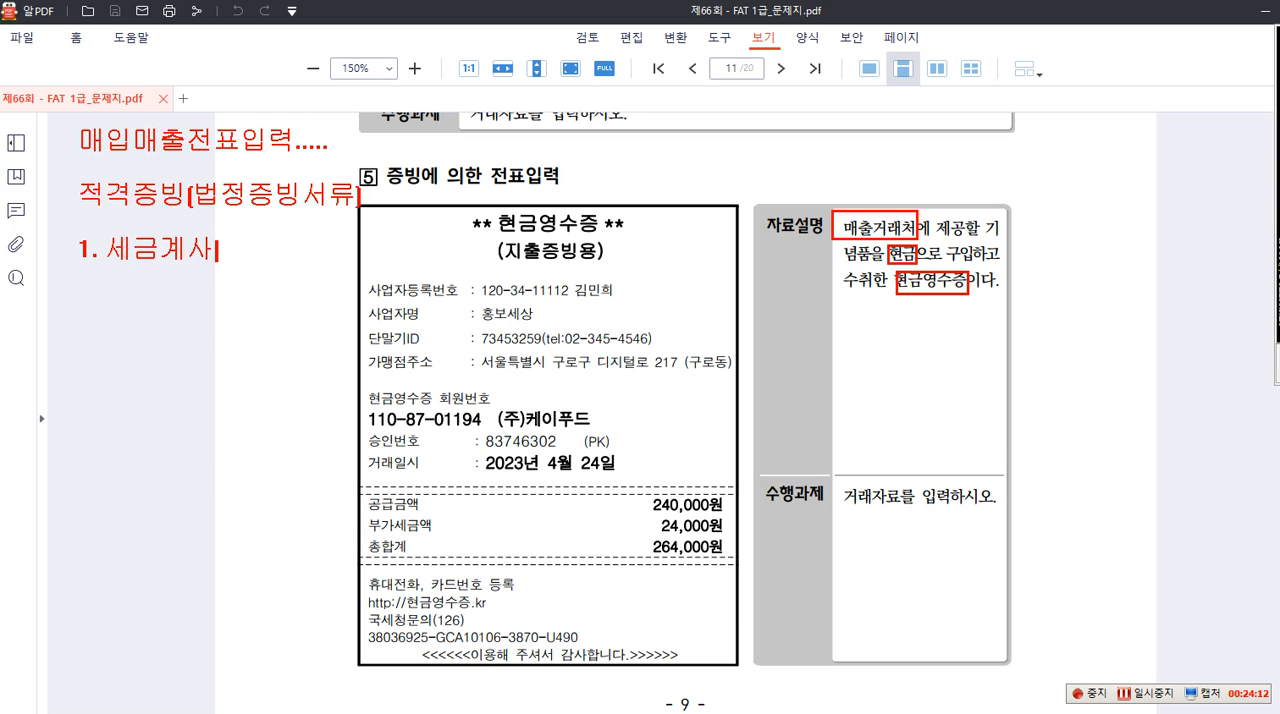
text(2. 계산서)
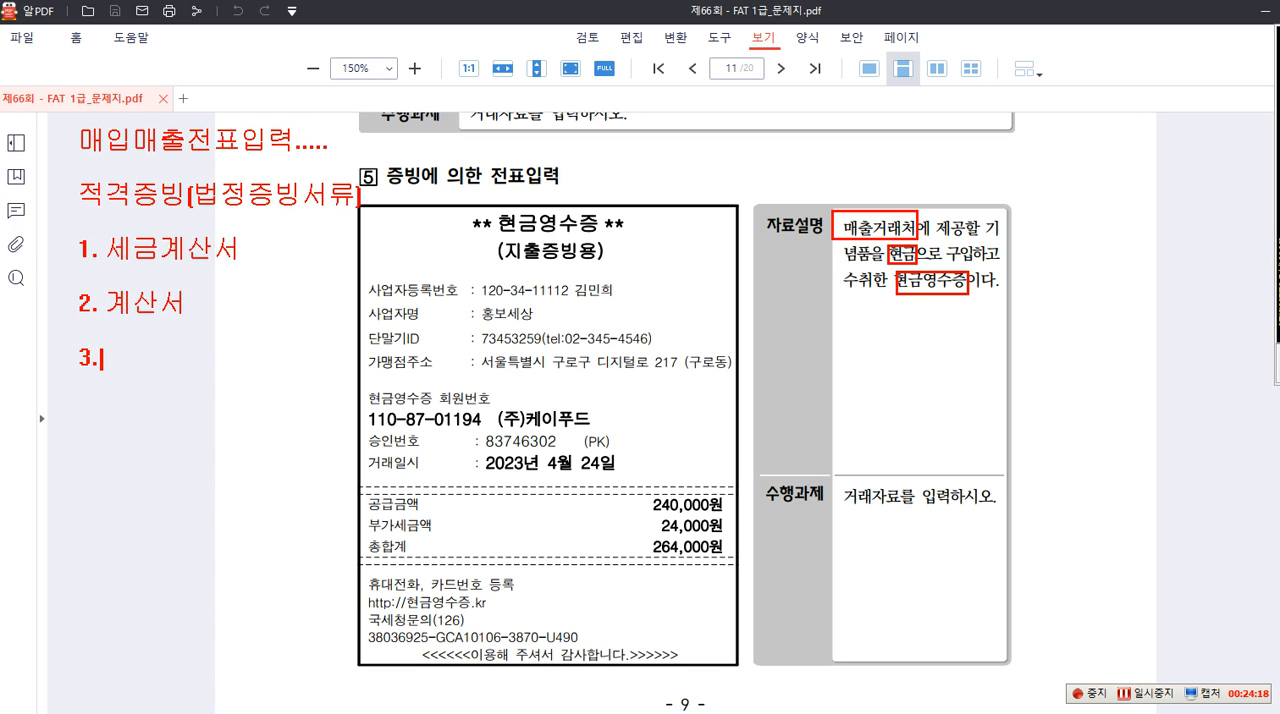
text(3. 신용카드매출전표)
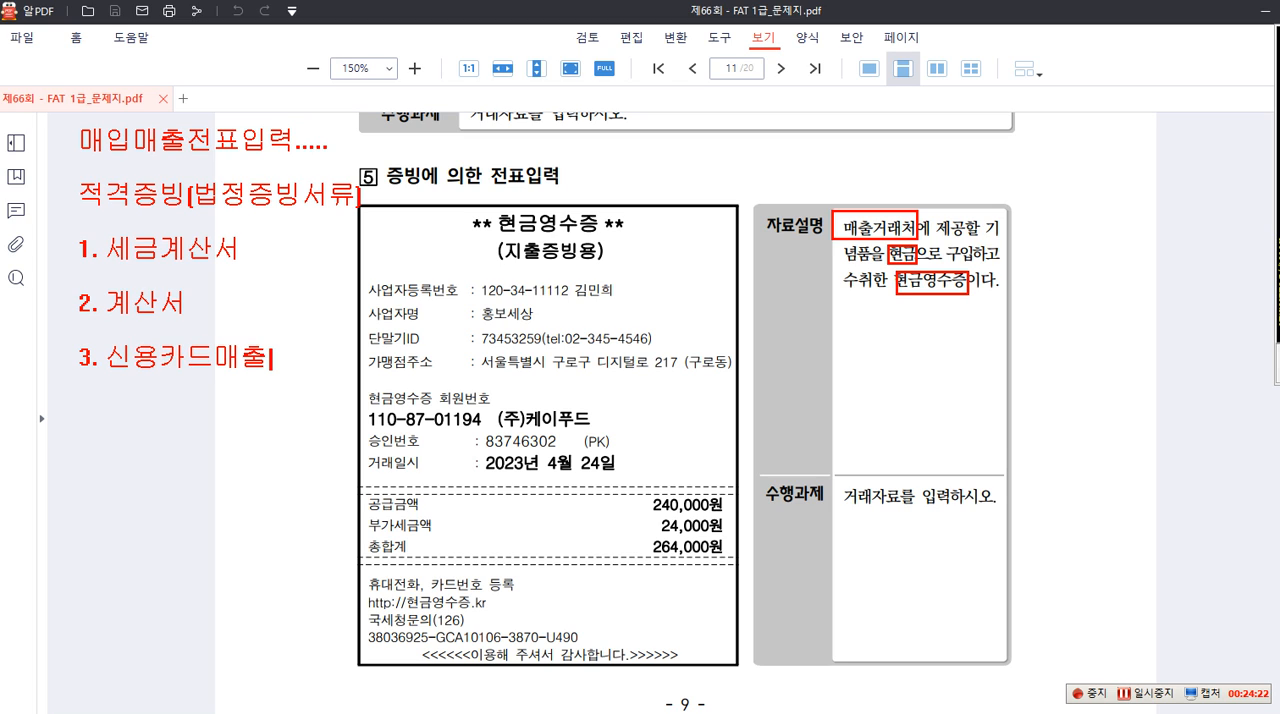
List under the 적격증빙 line "1. 세금계산서", "2. 계산서", "3. 신용카드매출전표" and "4. 현금영수증"
key(Return)
text(4. 현)
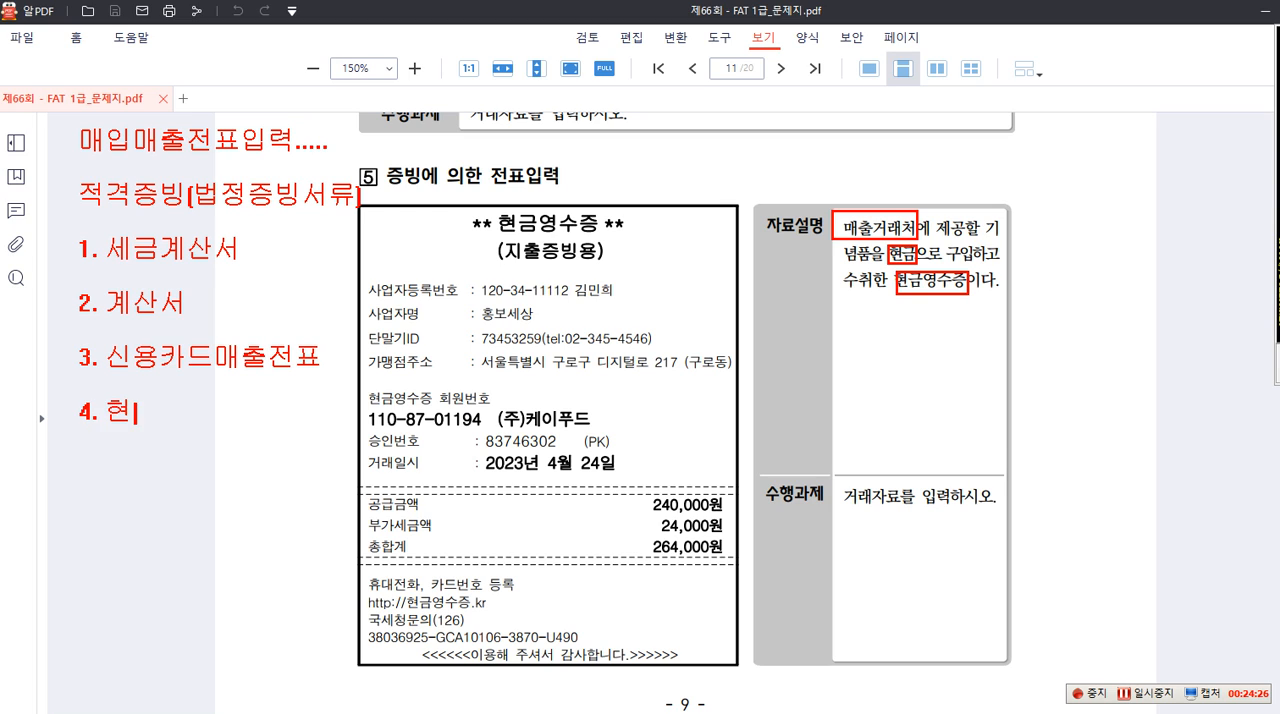
text(금영숯증)
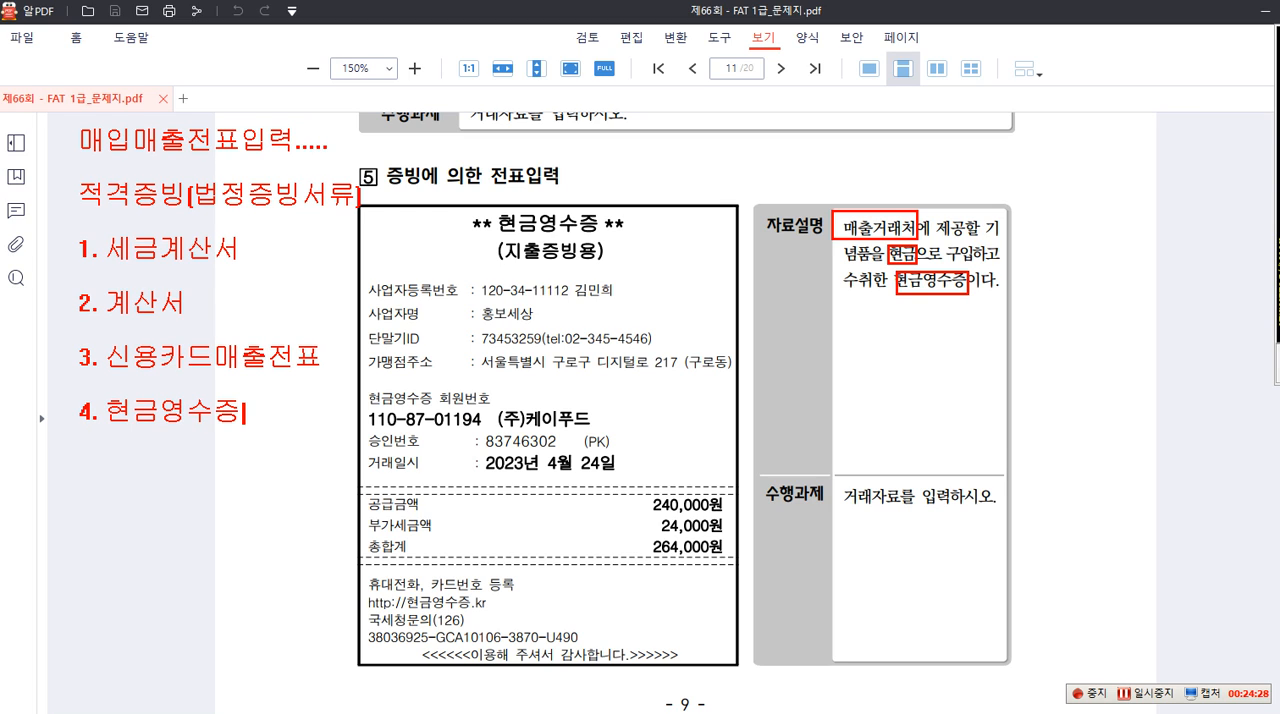
click(766, 327)
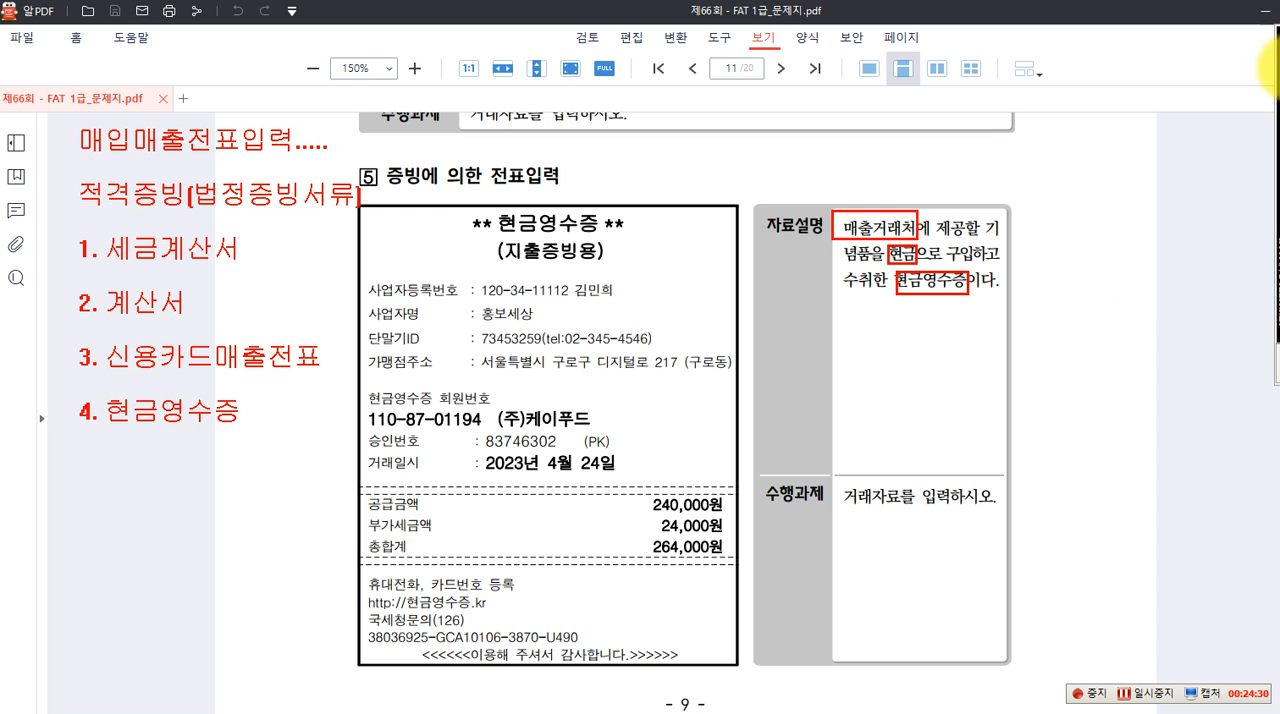
Box the 적격증빙(법정증빙서류) heading in red and "1. 세금계산서" in blue, with a blue arrow from it to the blank right page margin
mouse_move(70, 173)
mouse_down()
mouse_move(96, 214)
mouse_move(368, 214)
mouse_up()
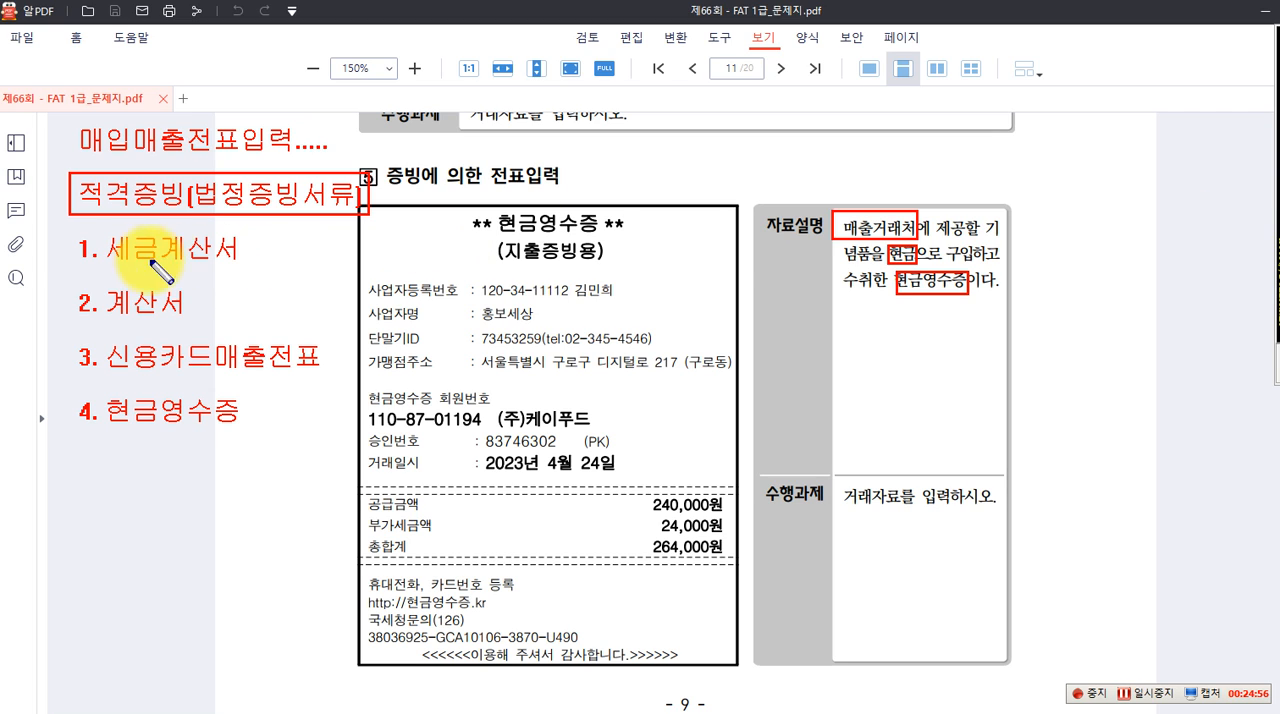
drag(65, 221, 1038, 242)
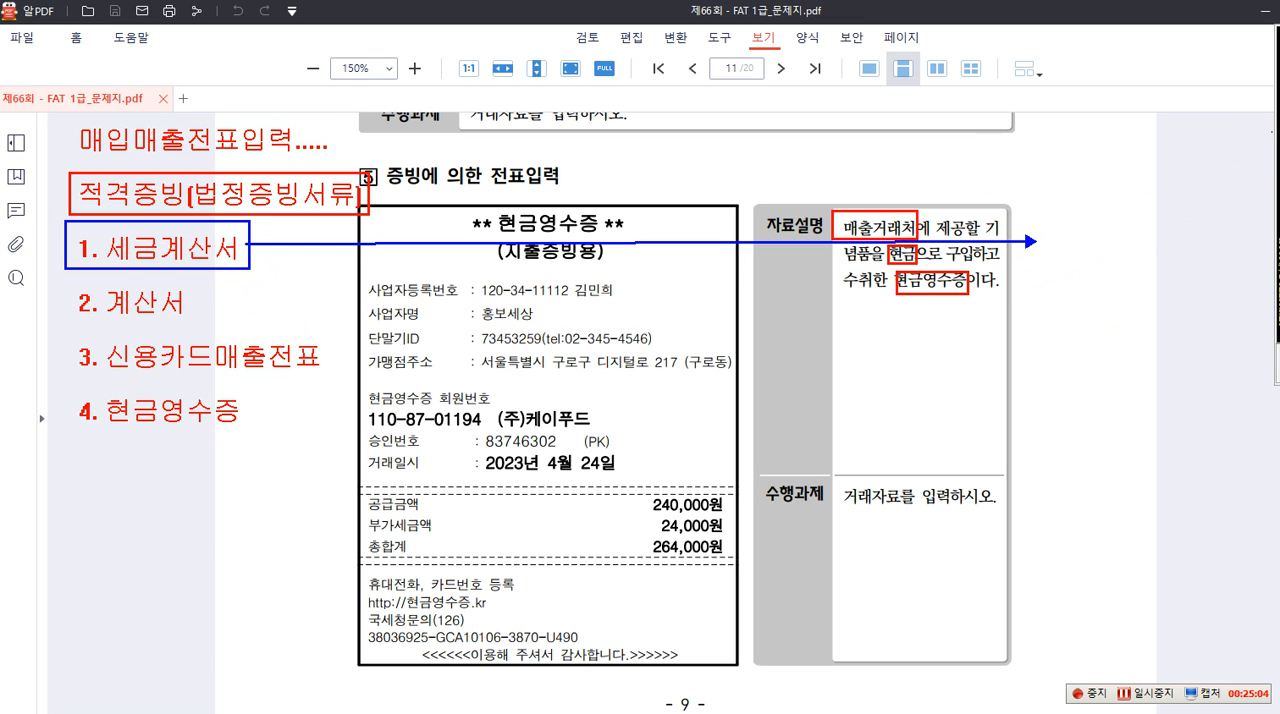
Write a blue text note at the arrowhead reading "매입세금계산서" with "불공....54." on the line below
click(1076, 244)
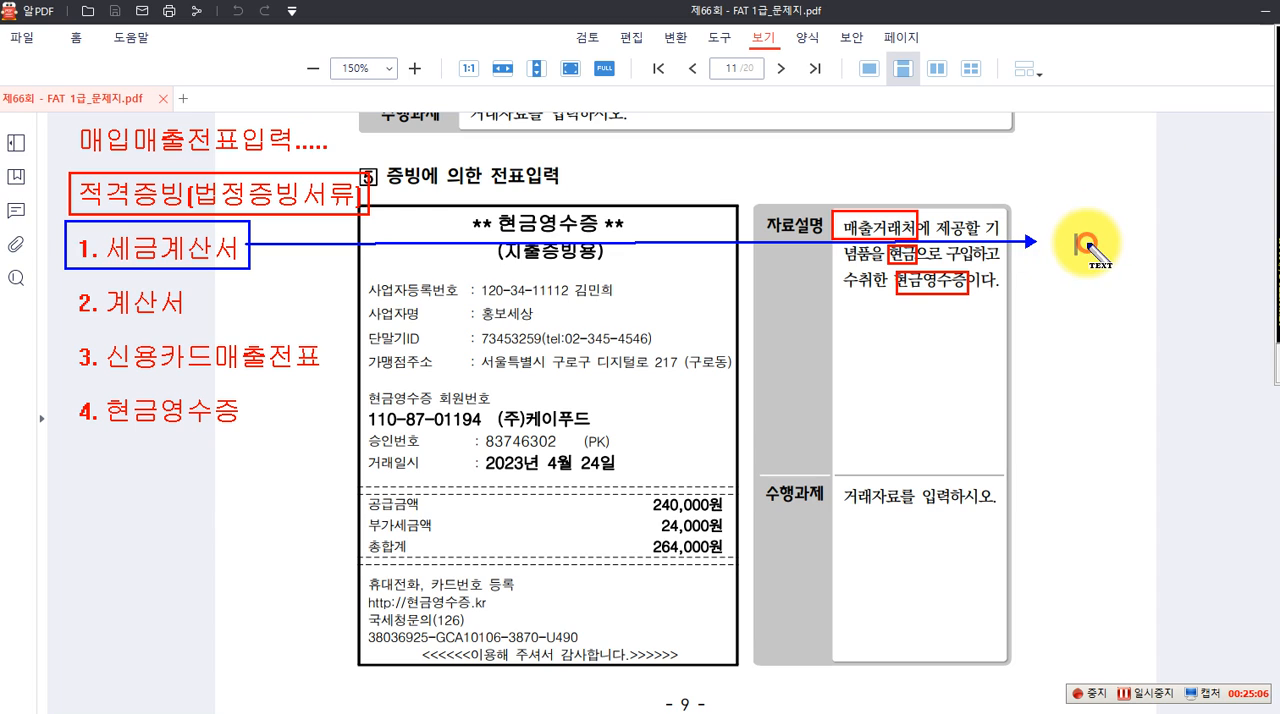
text(매이)
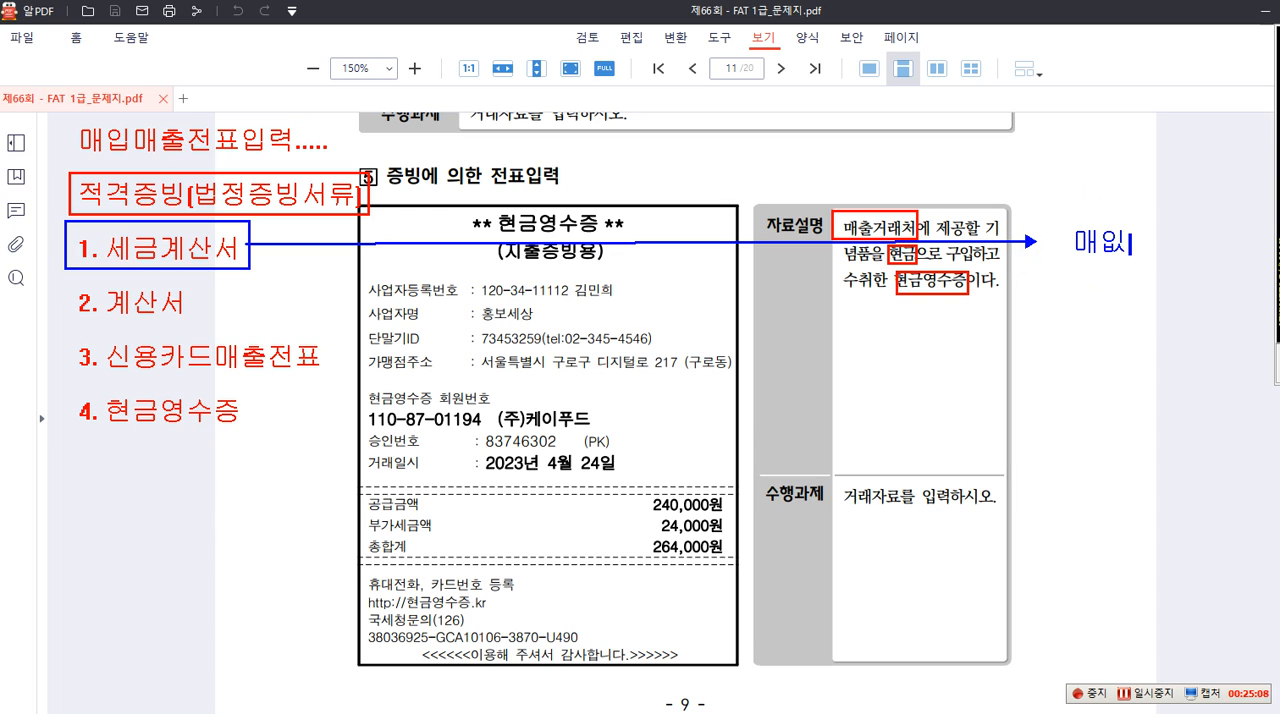
text(세금계사)
text(서)
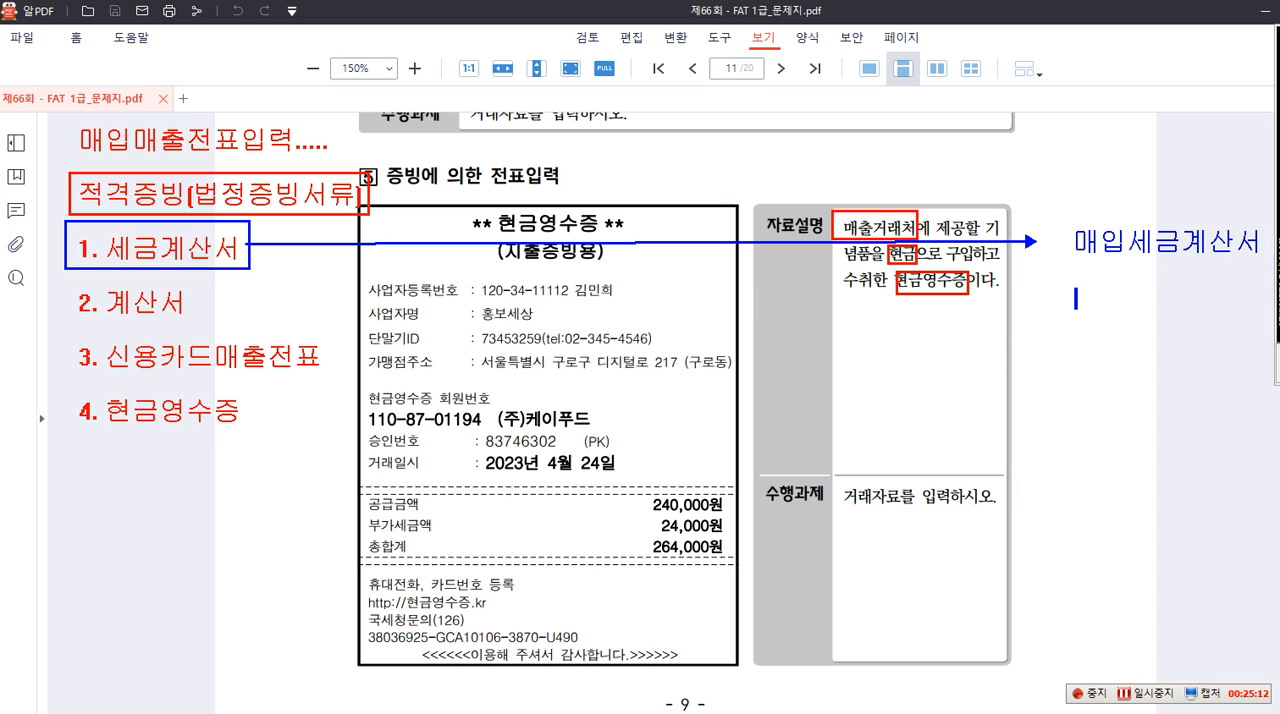
text(불공....)
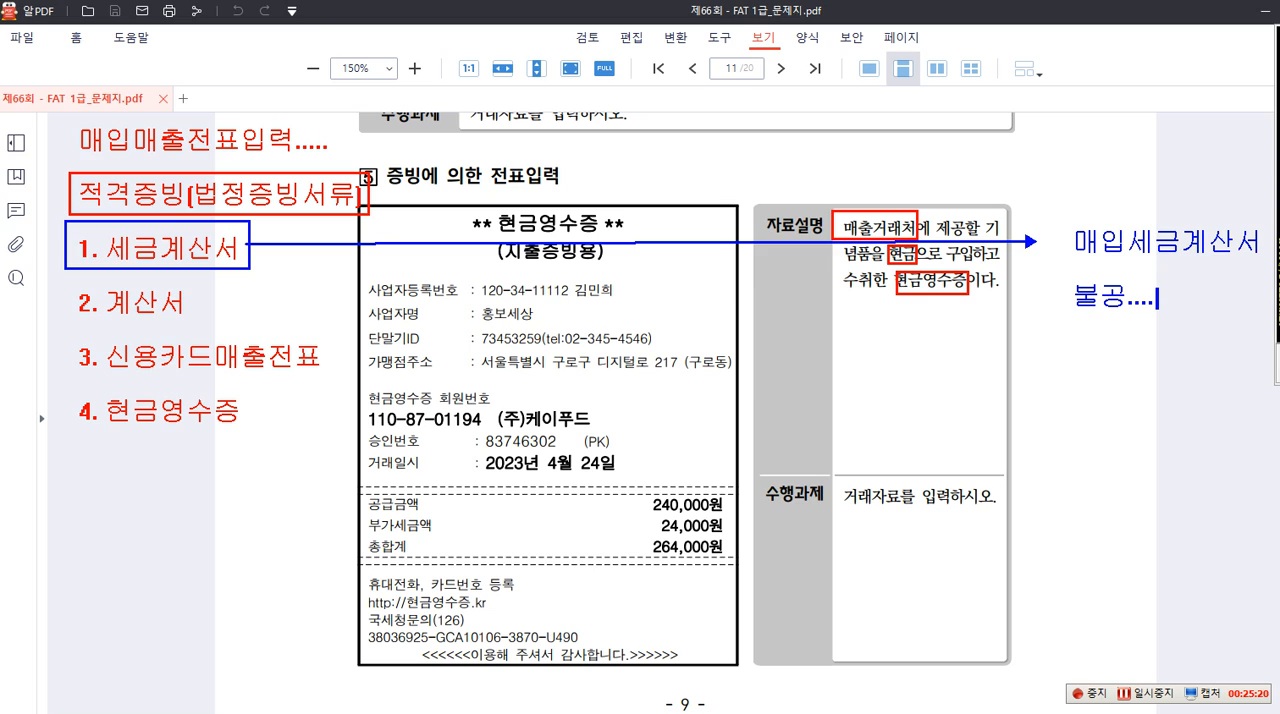
text(54)
Add under 불공....54. in the blue note the lines "1. 필요적 기재사항", "2. 사업무관" and "3. 소형승용차"
text(필요적 )
text(기재사 2.)
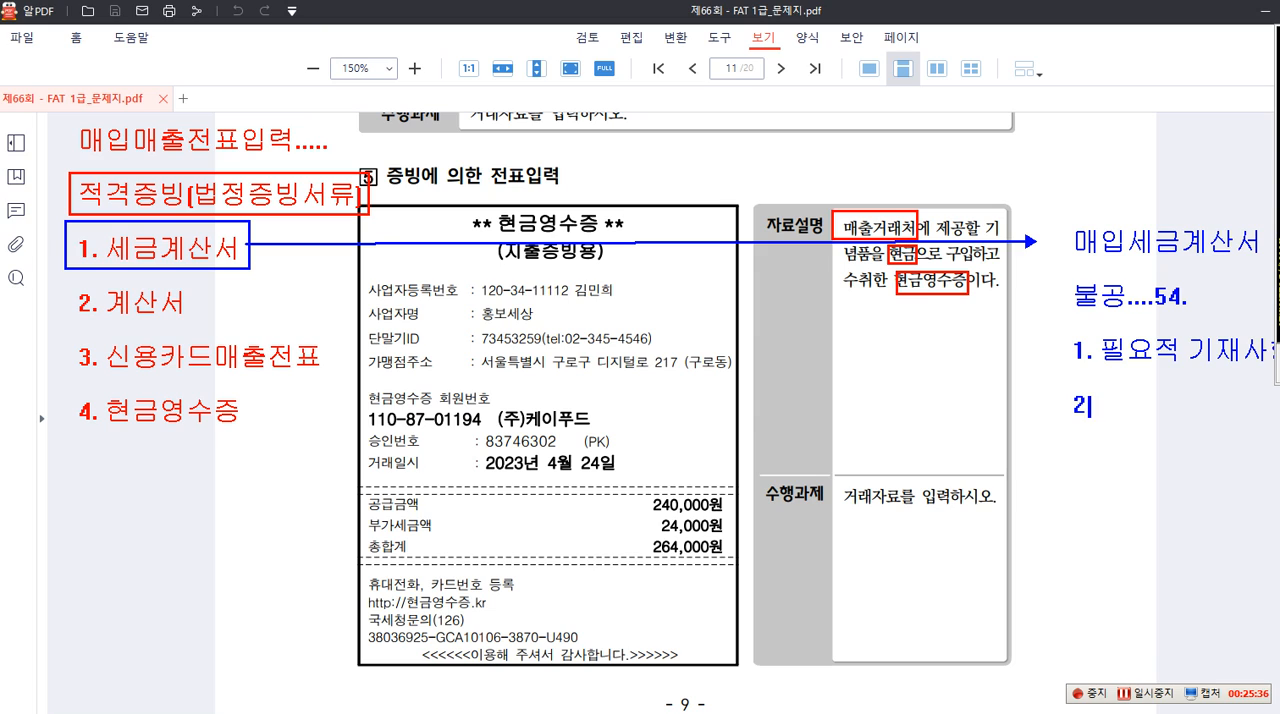
text( 사업무관 )
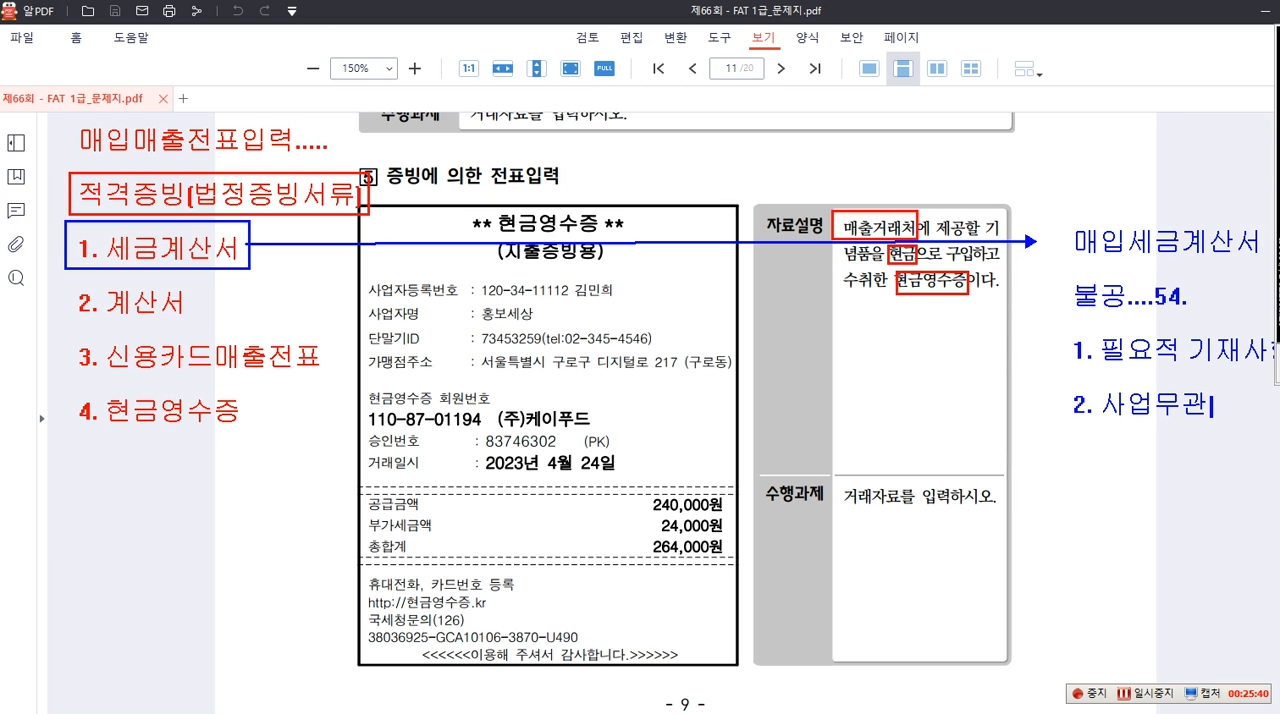
text(3)
text(. 소형승)
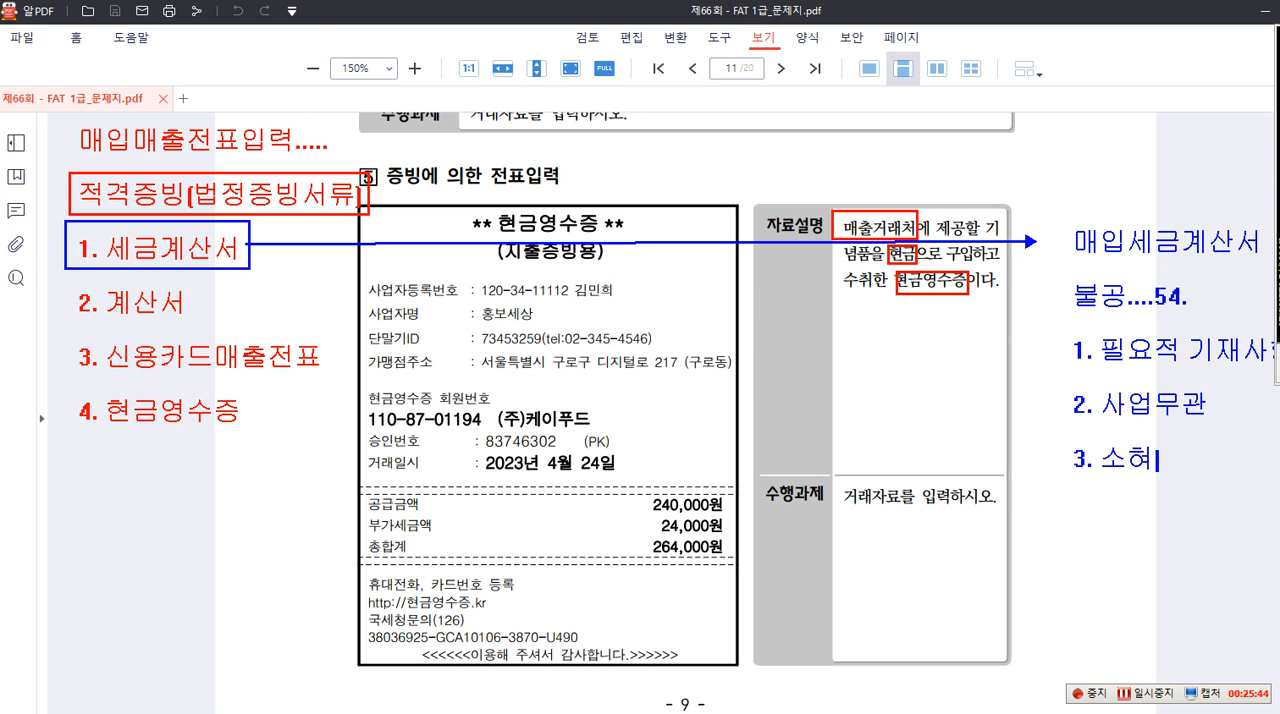
text(용차)
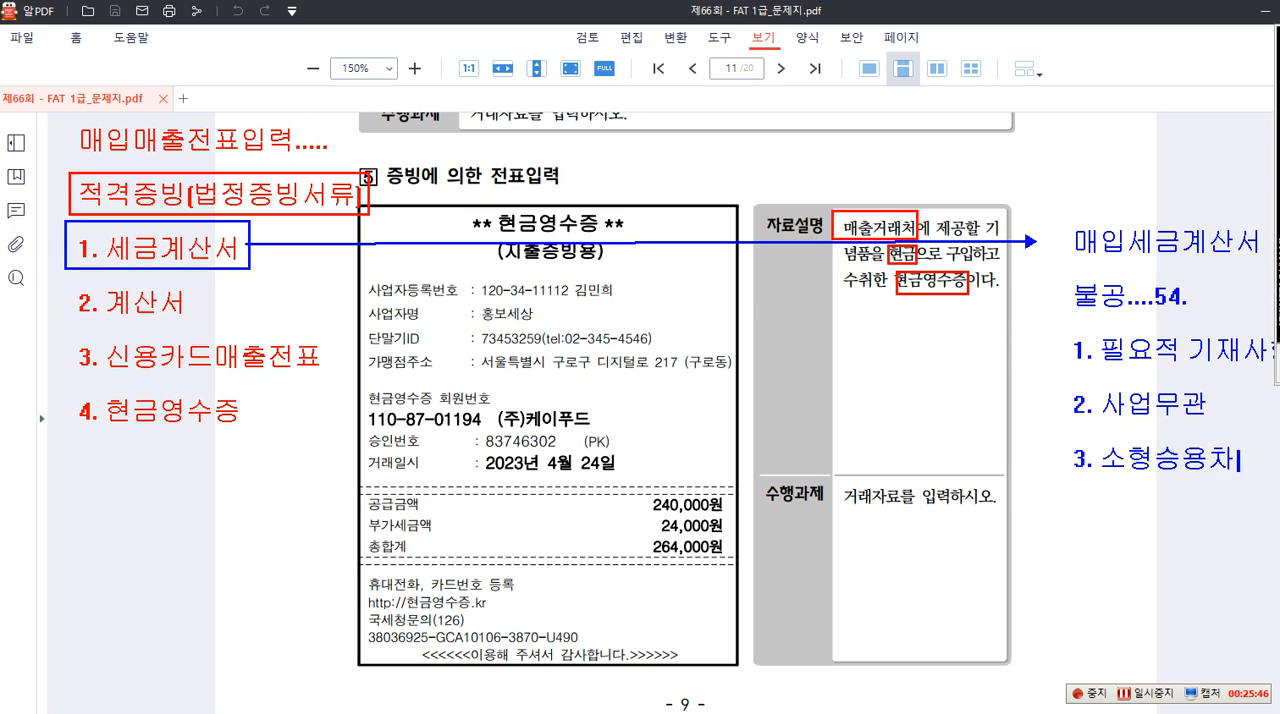
Continue the blue 불공 list with "4. 접대비", "5. 면세사업" and "6. 토지"
key(Return)
text(4. 접대비 )
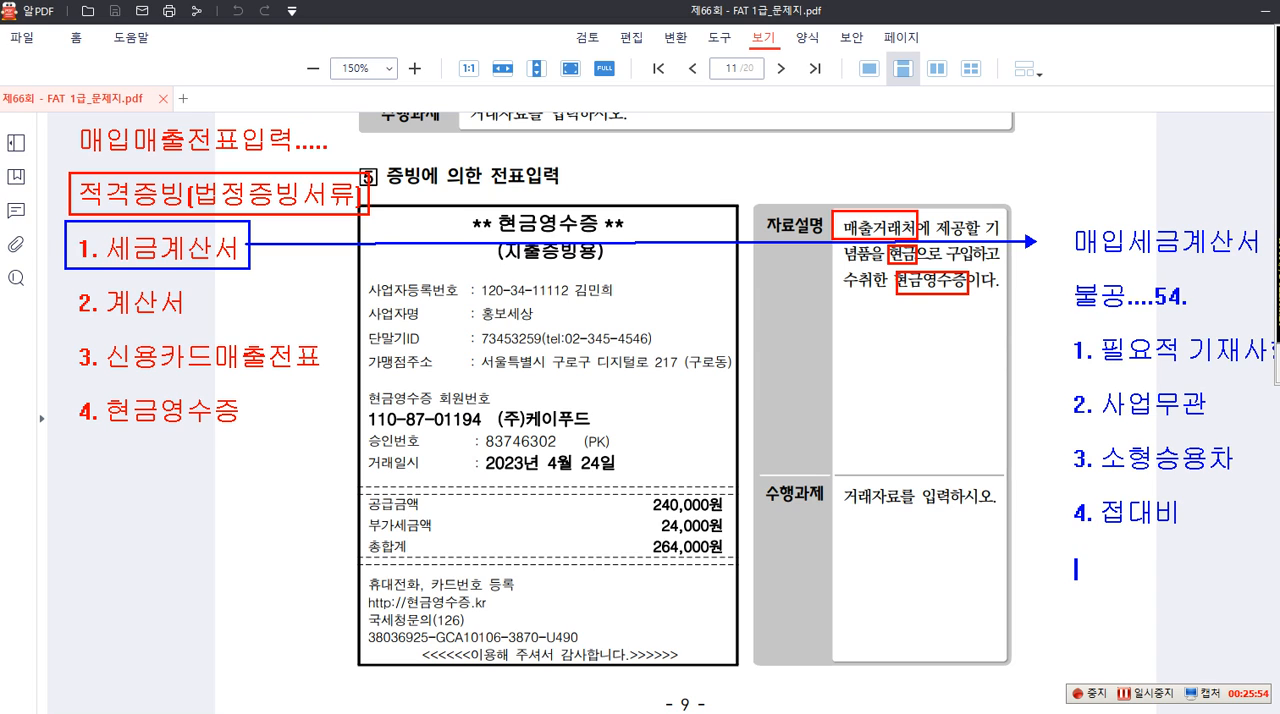
text(5. 면세사업 )
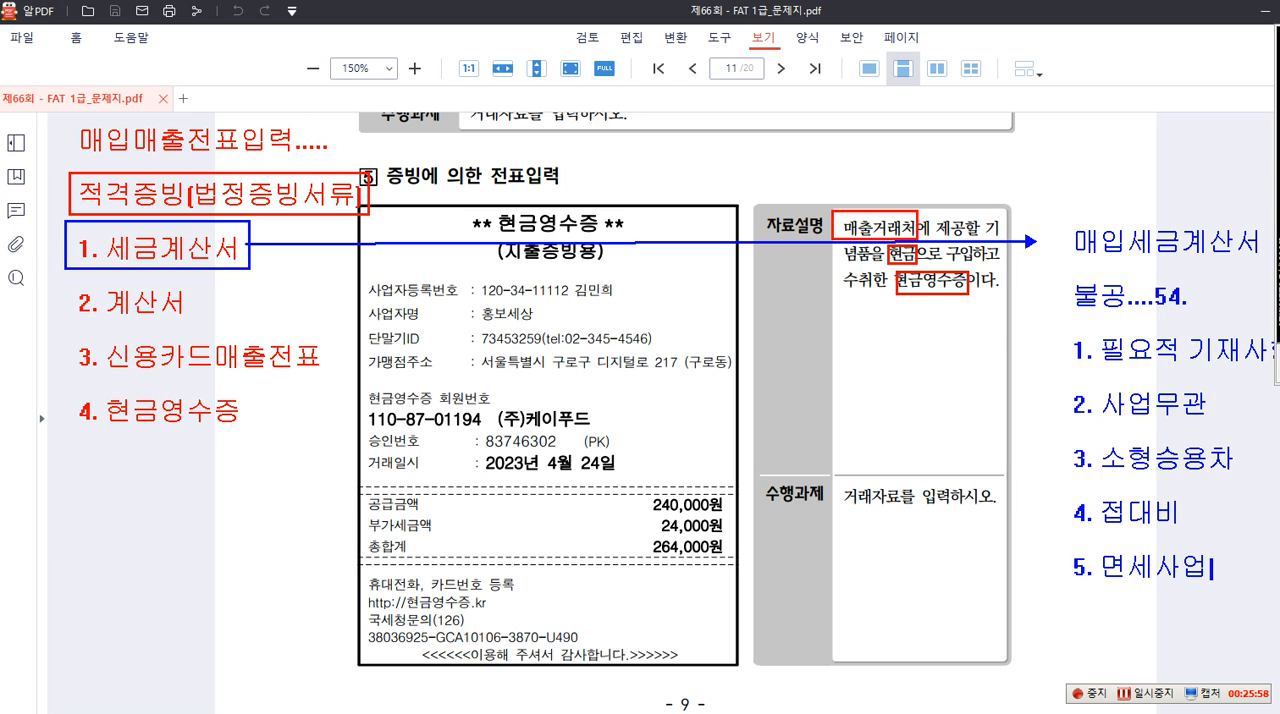
text(6. 토지)
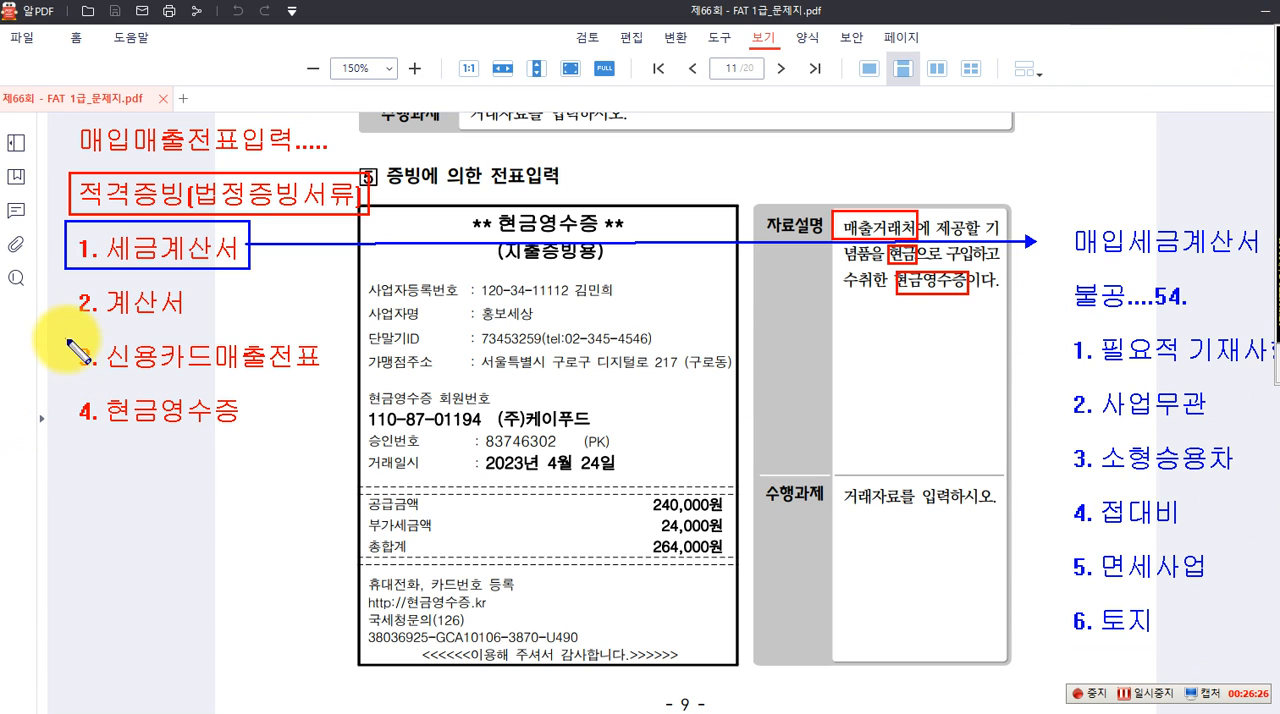
Box 신용카드매출전표 with 현금영수증 and the receipt's 24,000원 부가세금액 in blue, and write "일반전표입력...." in blue below the evidence list
drag(71, 339, 326, 430)
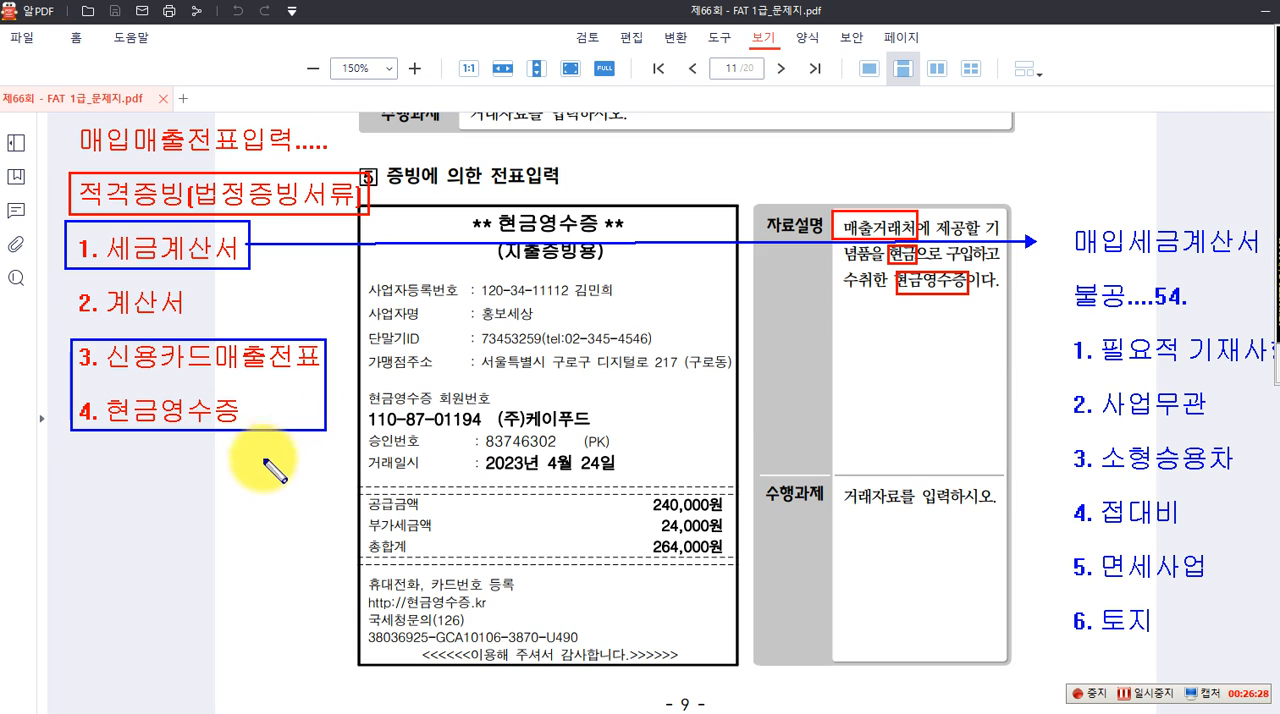
drag(655, 515, 726, 541)
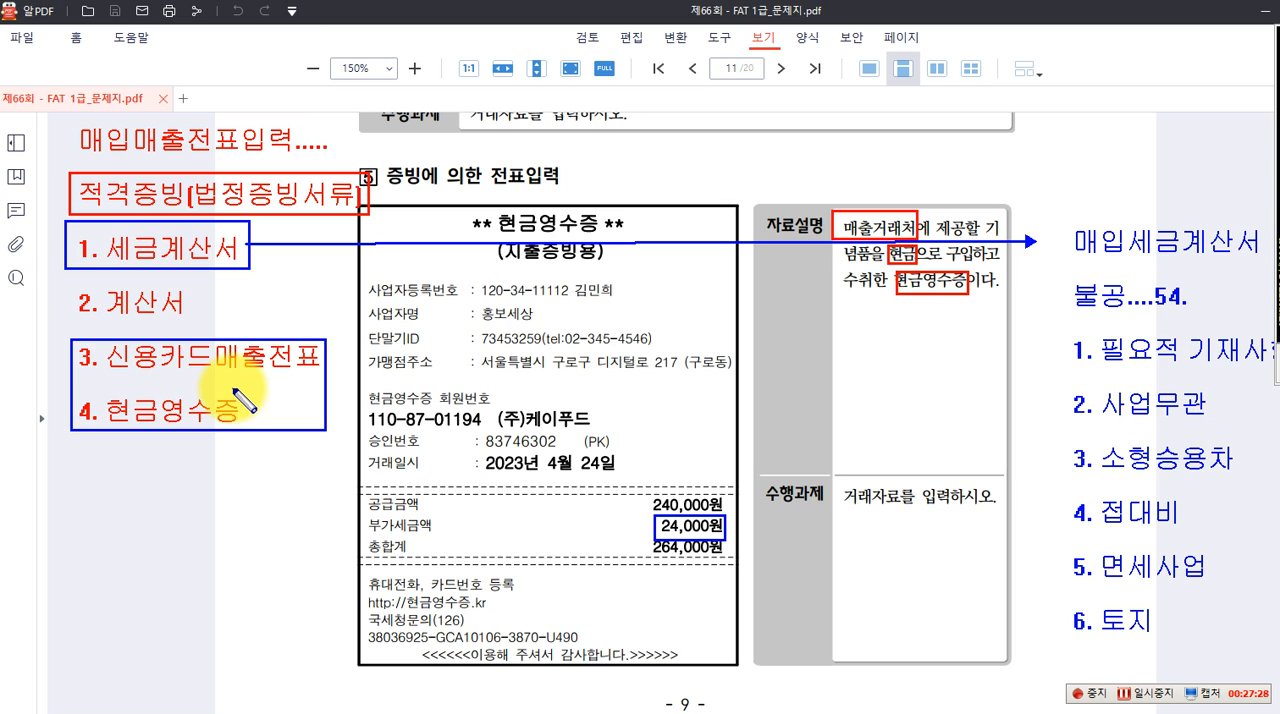
click(110, 452)
text(일)
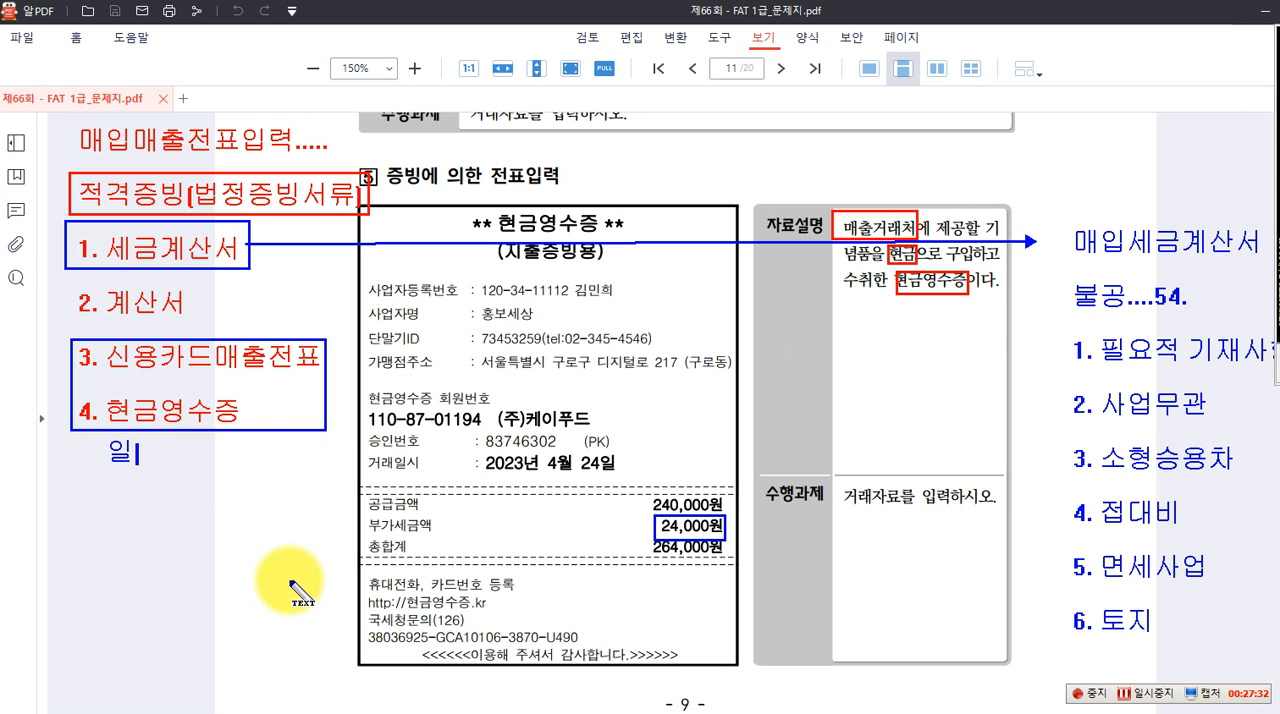
text(반전표입력....)
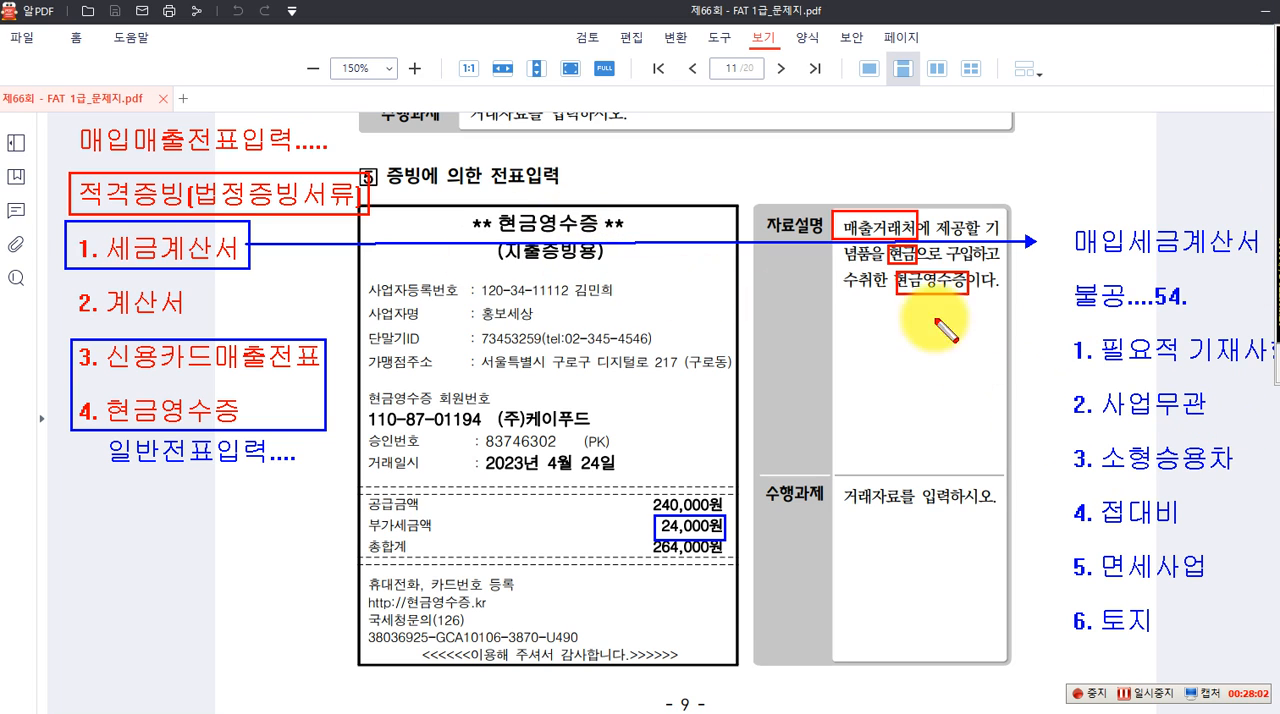
Box "4. 접대비" in red in the 불공 list and clear all annotations from the page
drag(1064, 493, 1208, 534)
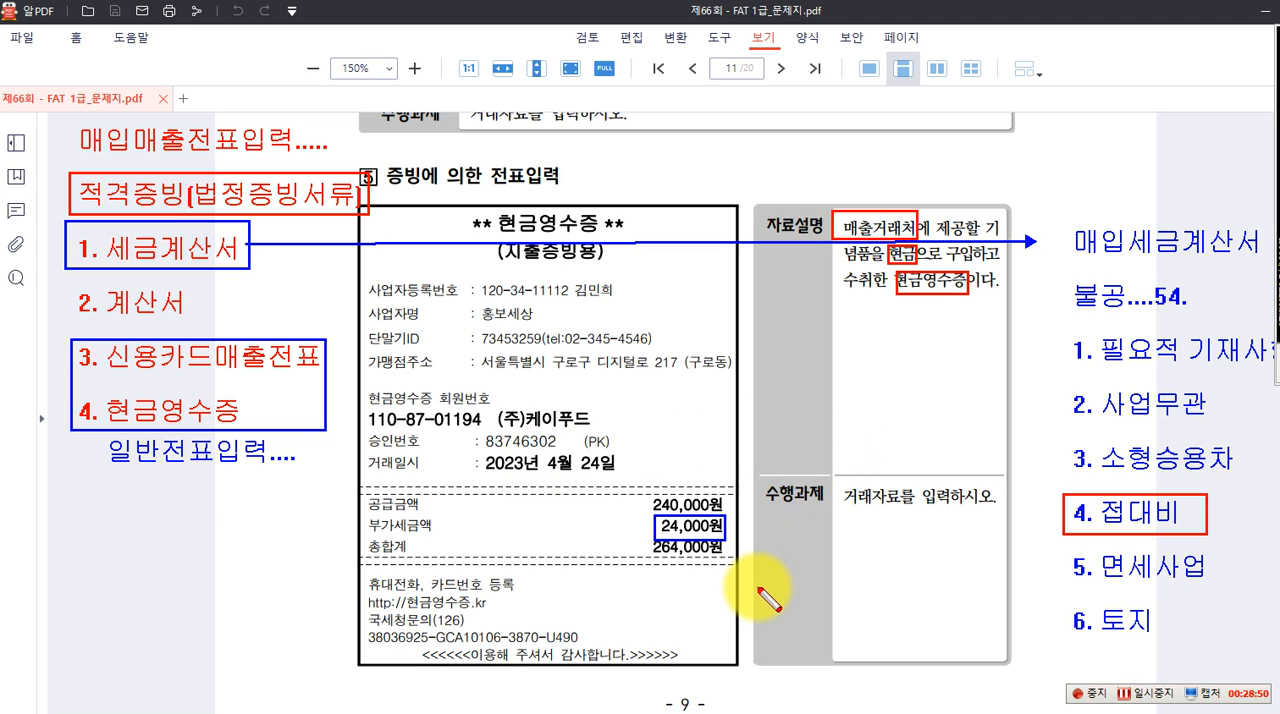
key(Escape)
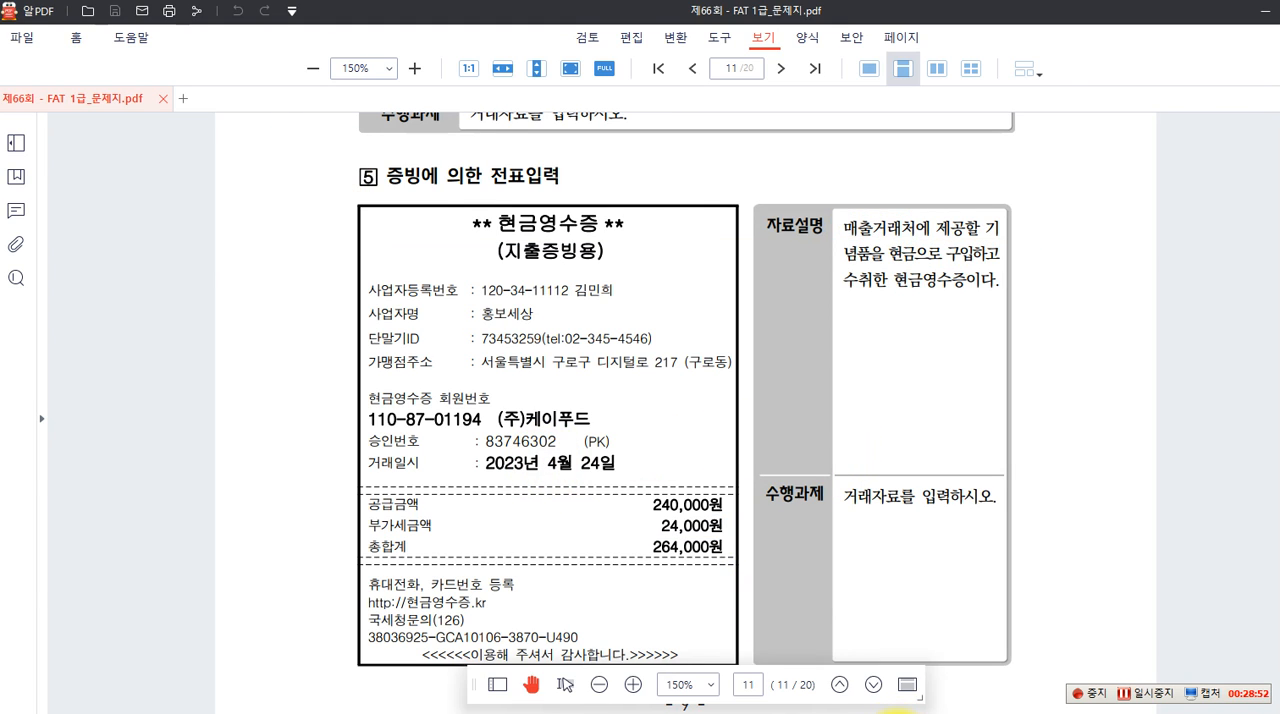
Switch to 일반전표입력 in Smart A and set the voucher date to day 24 of month 04
click(600, 713)
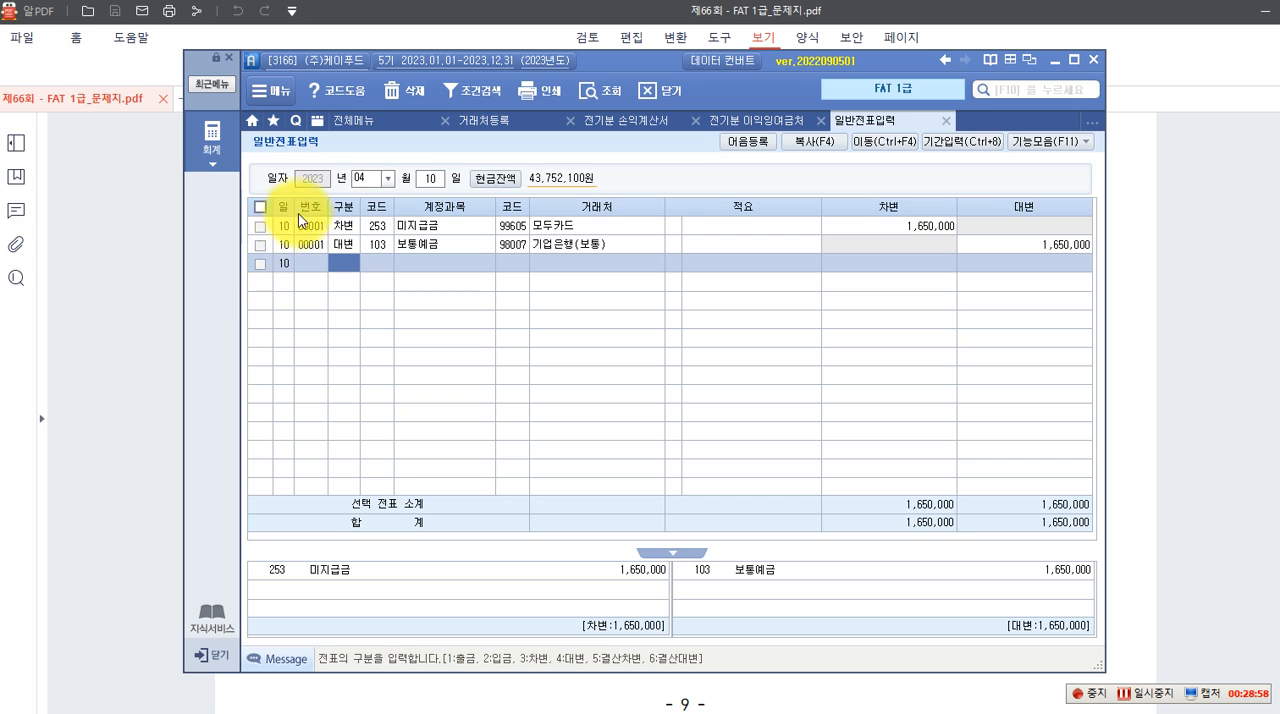
click(428, 178)
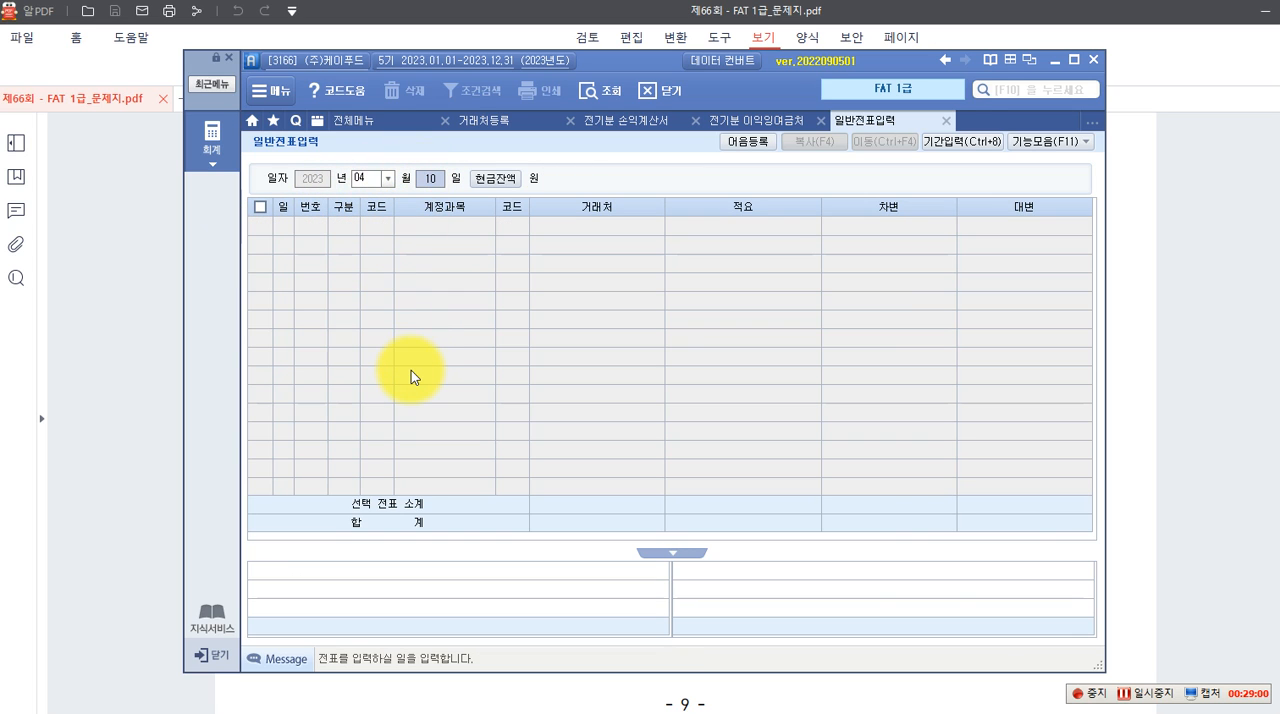
text(24)
key(Return)
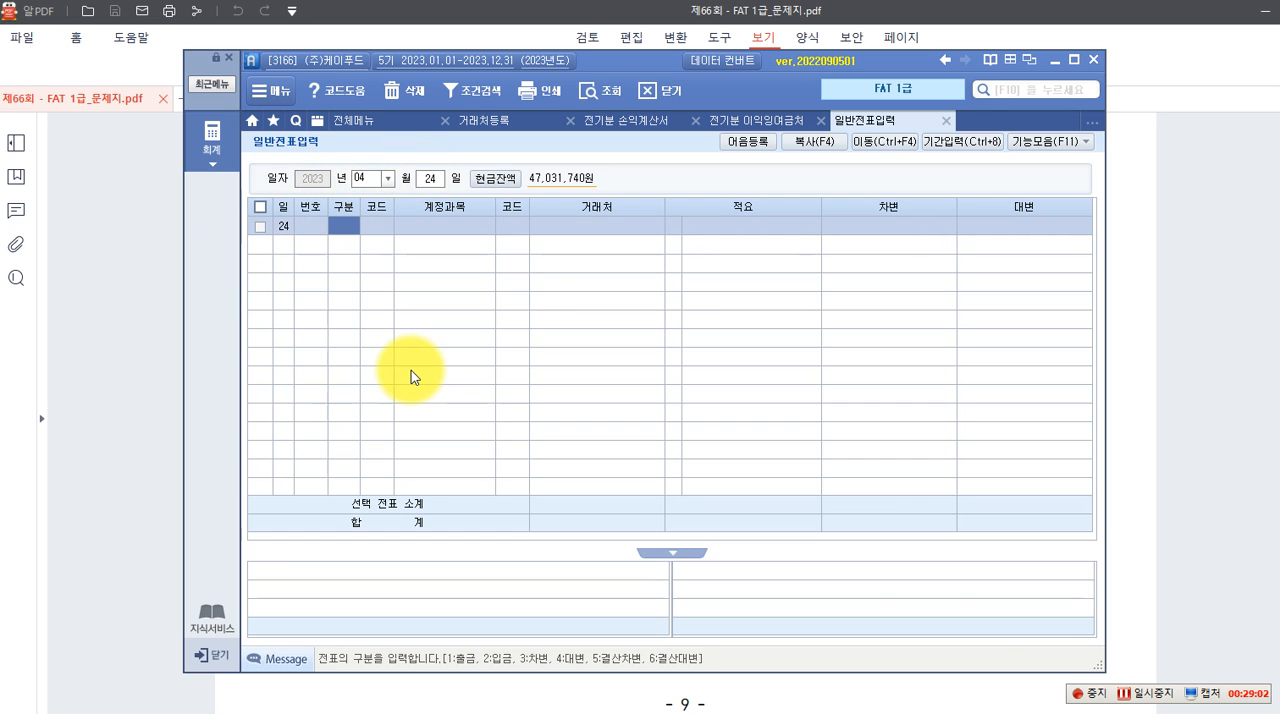
Enter a 출금 voucher on April 24 with account 813 접대비, no 거래처 or 적요, and a debit of 264,000
key(1)
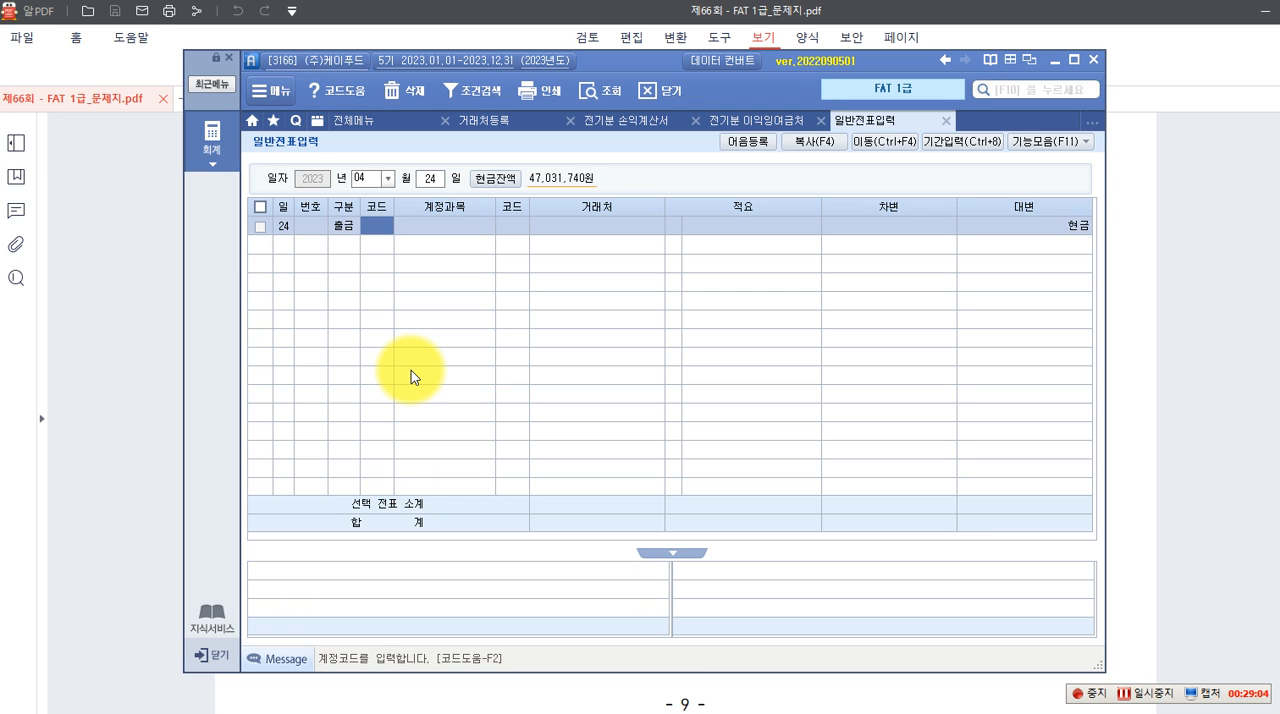
text(813)
key(Return)
key(Return)
key(Return)
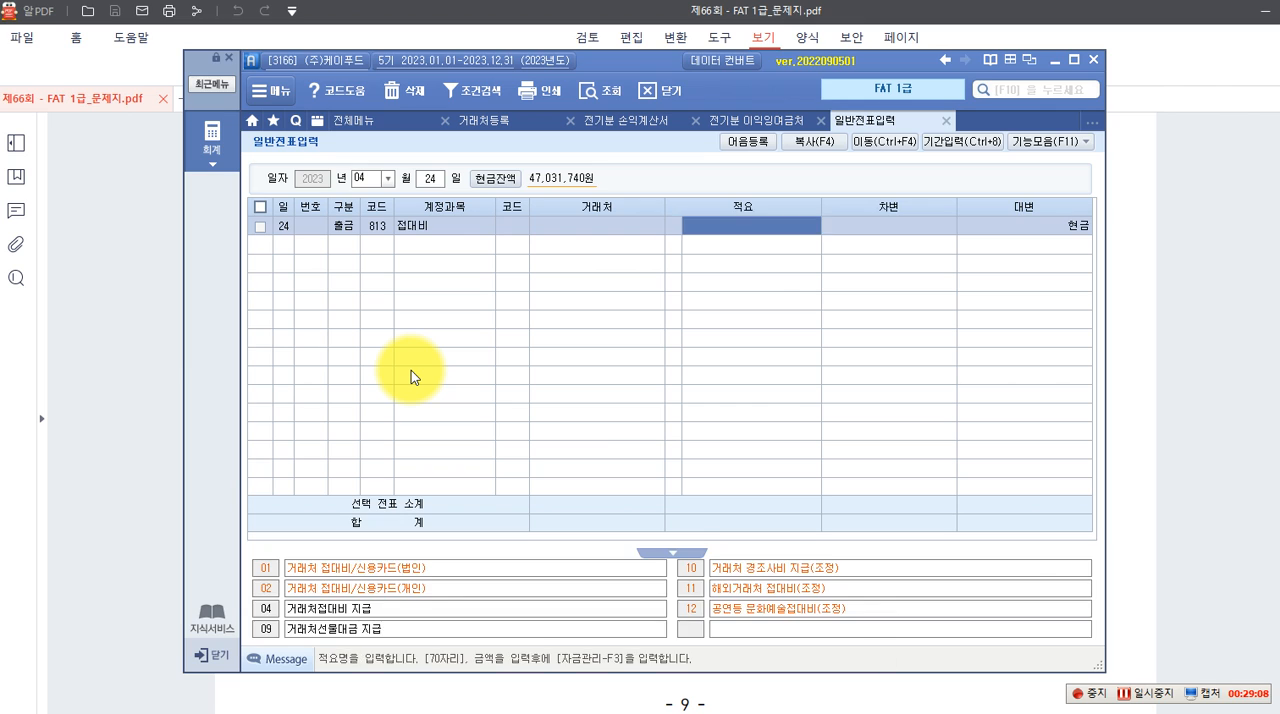
key(Return)
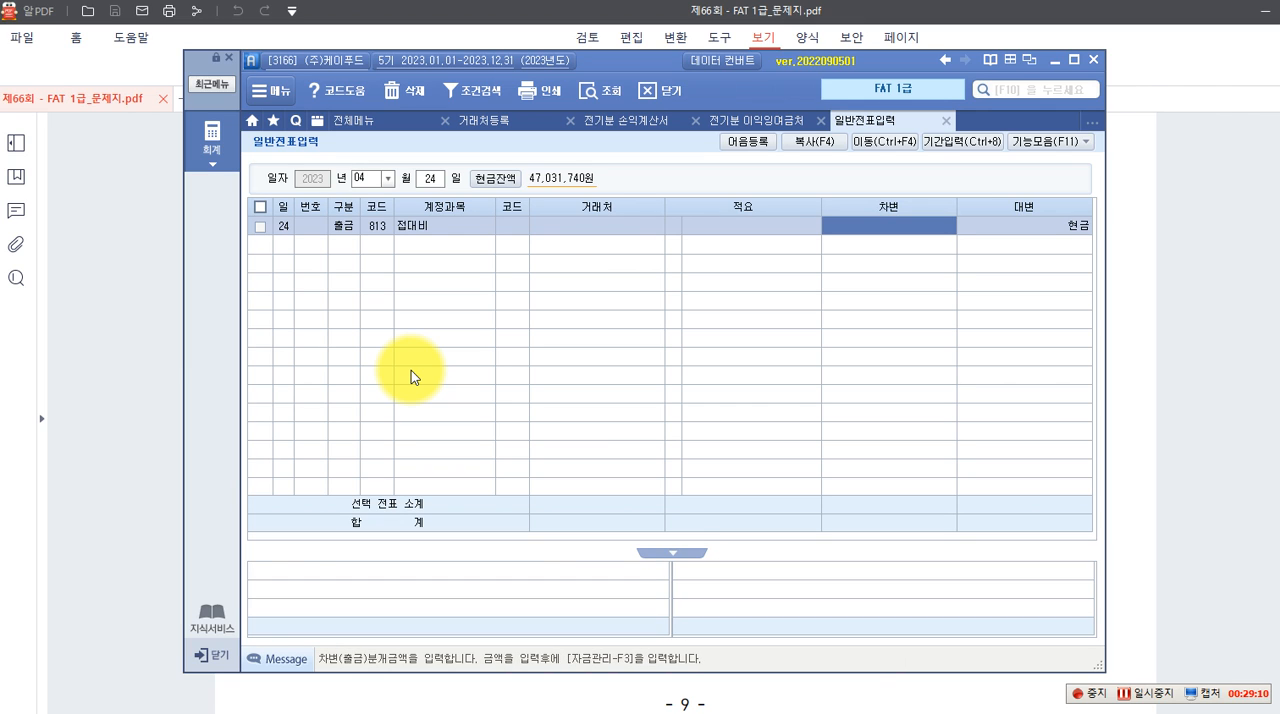
text(20)
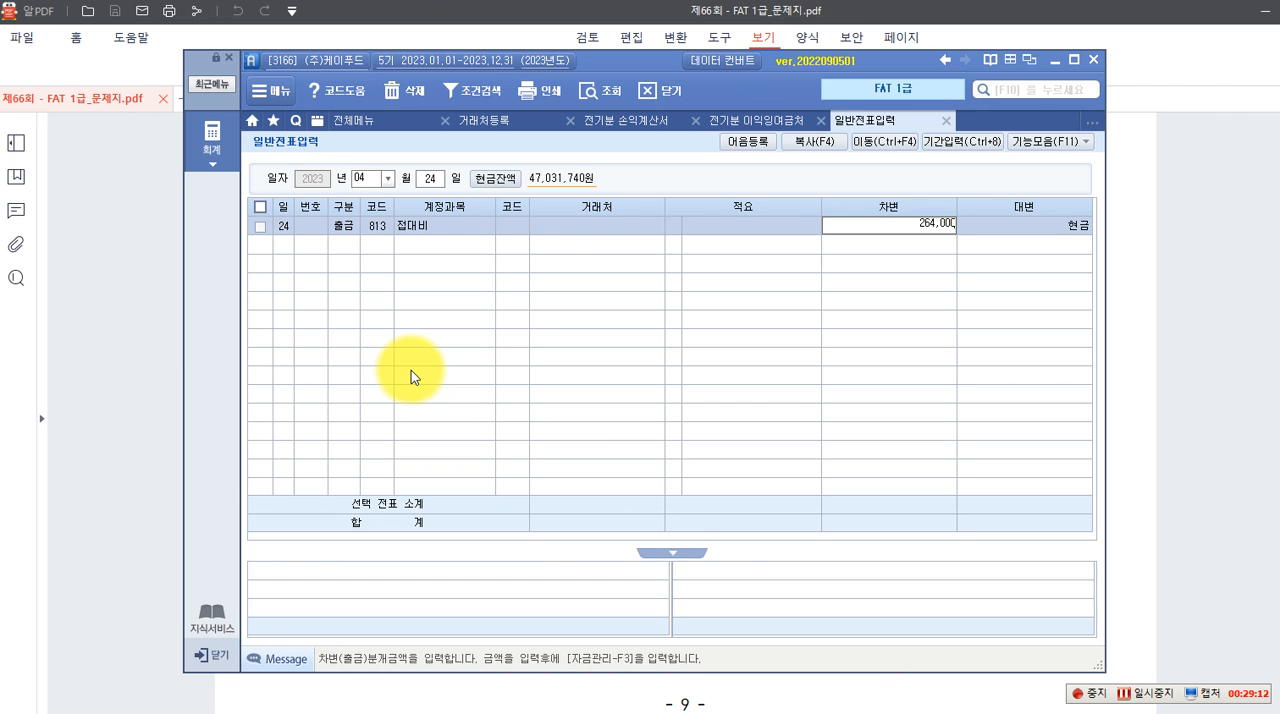
text(4000)
key(Return)
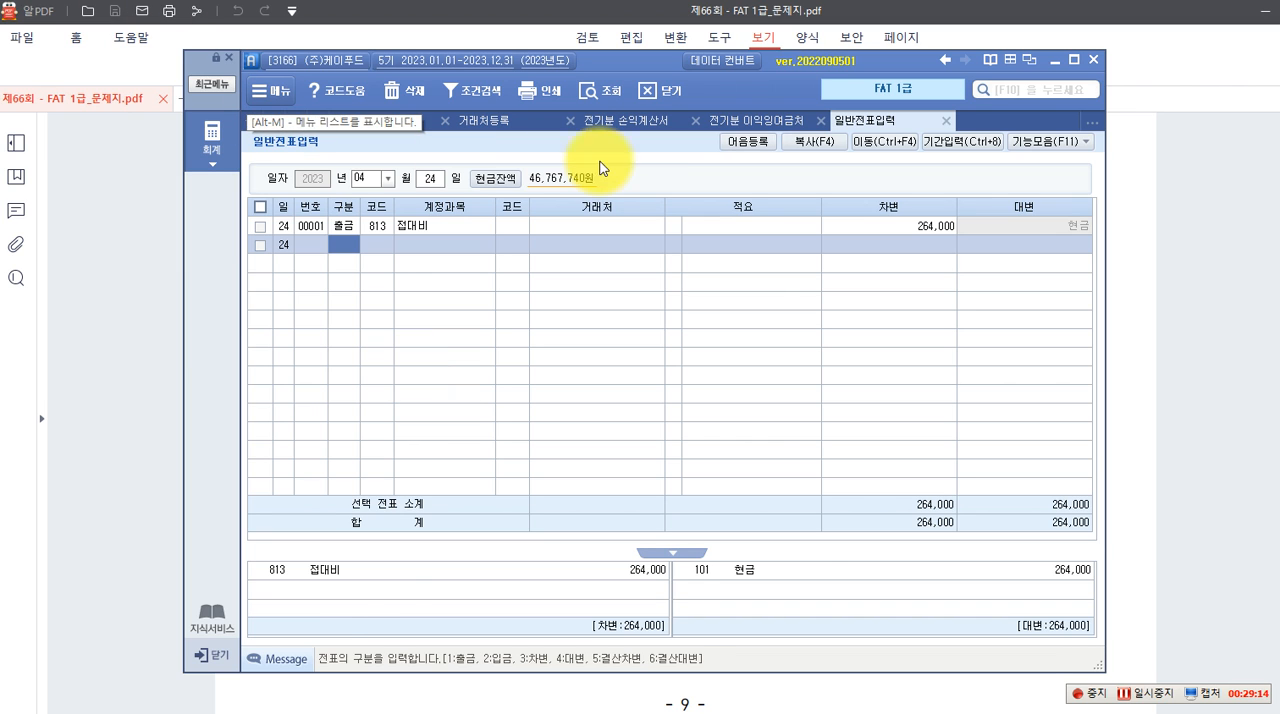
click(722, 228)
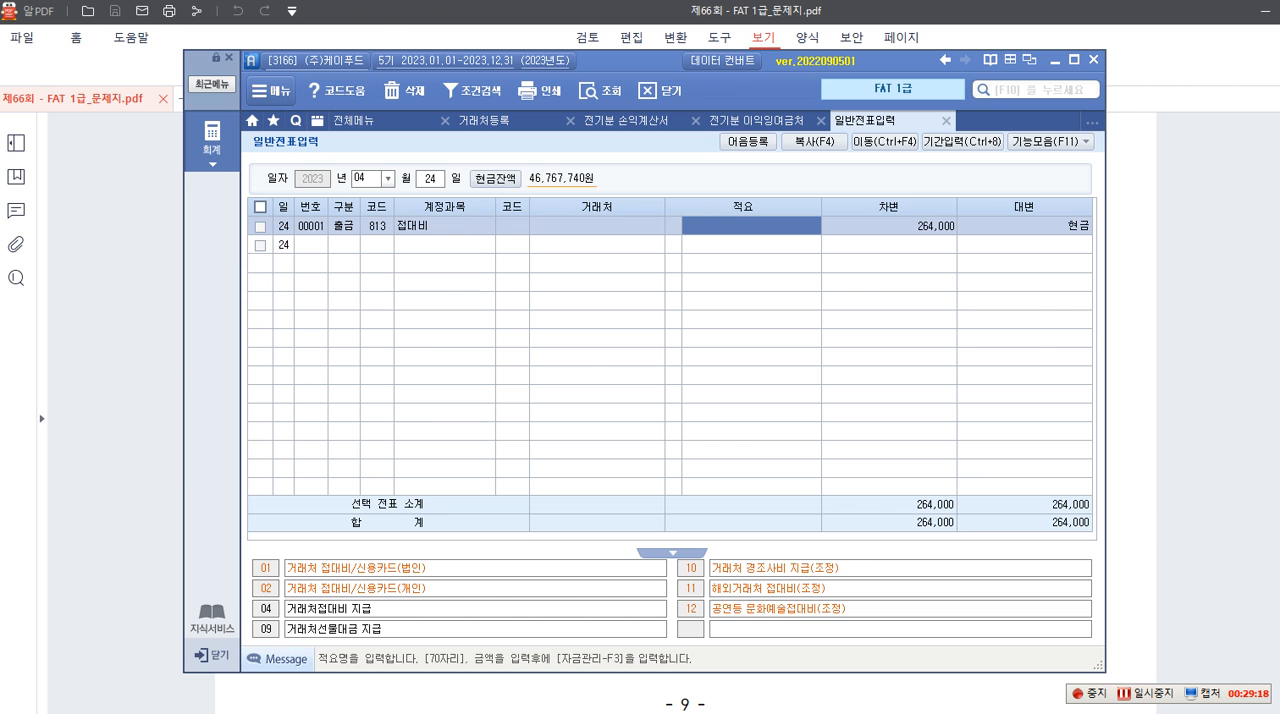
Switch to 실무수행 3 question 1 in the exam PDF and box 상품 and 계약금(공급대가의 10%) in red in its 자료설명
click(1228, 512)
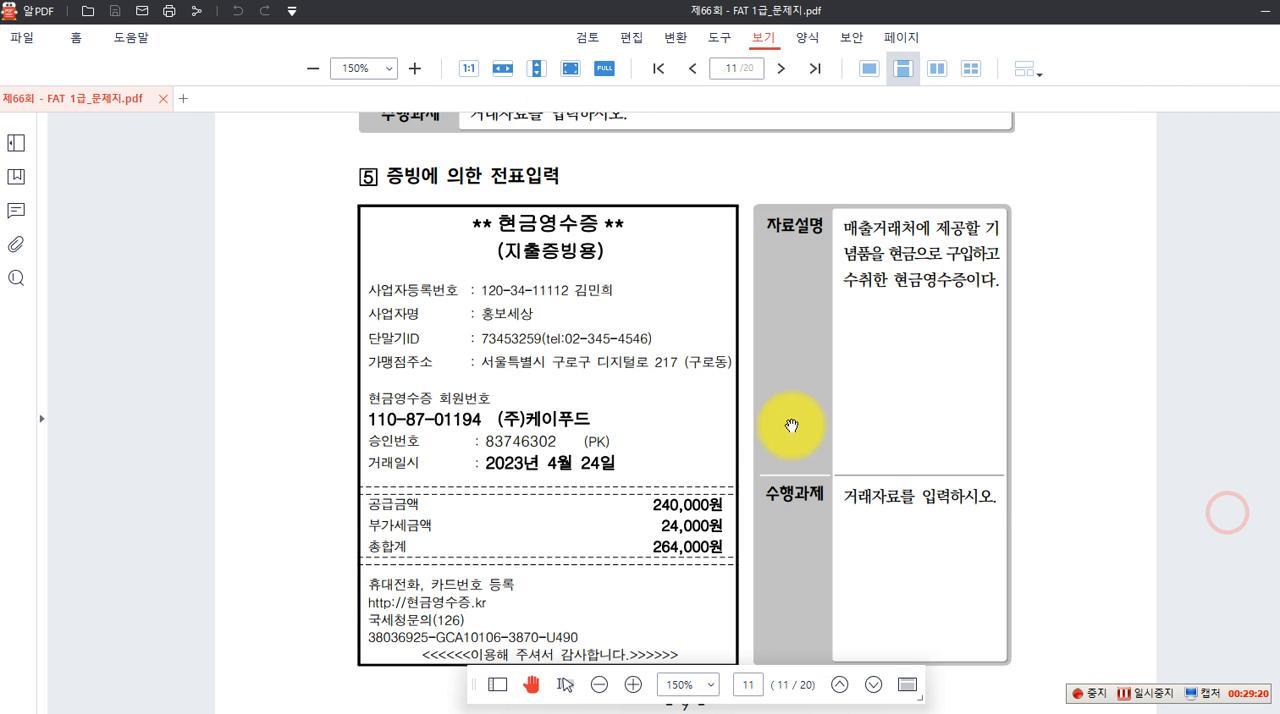
scroll(794, 428, down, 3)
scroll(747, 409, down, 5)
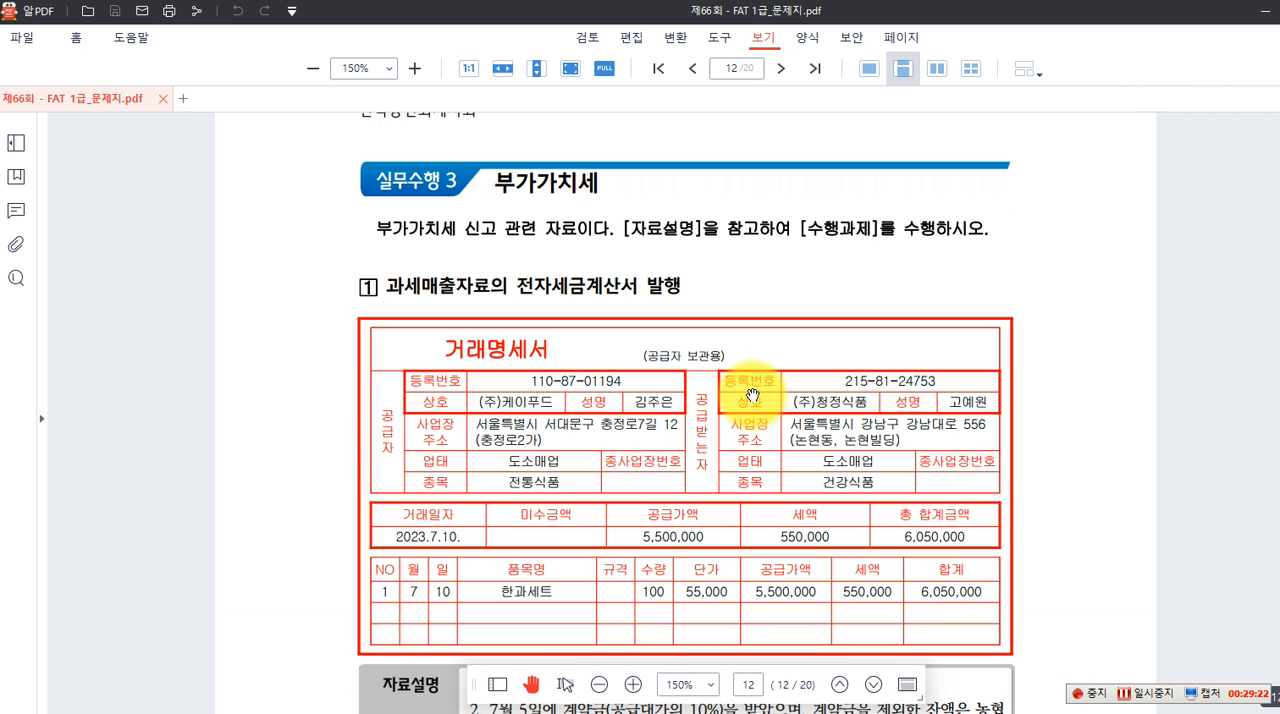
scroll(752, 395, down, 1)
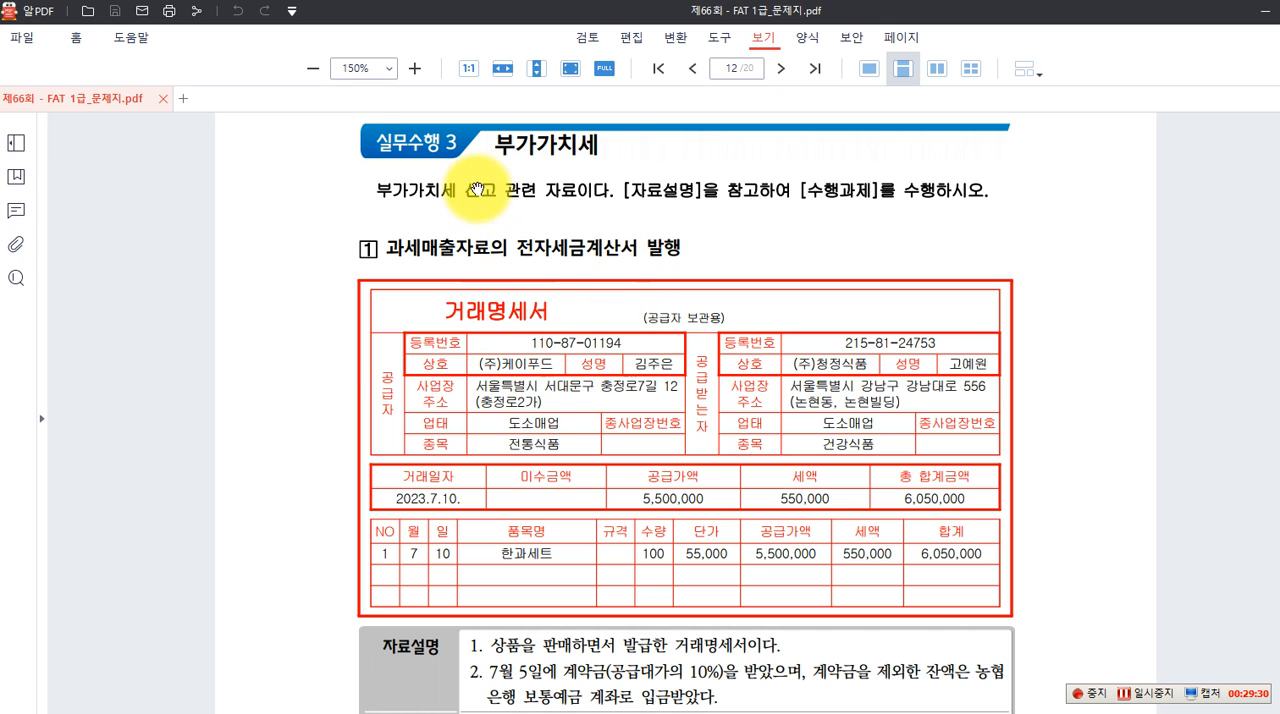
scroll(591, 236, down, 2)
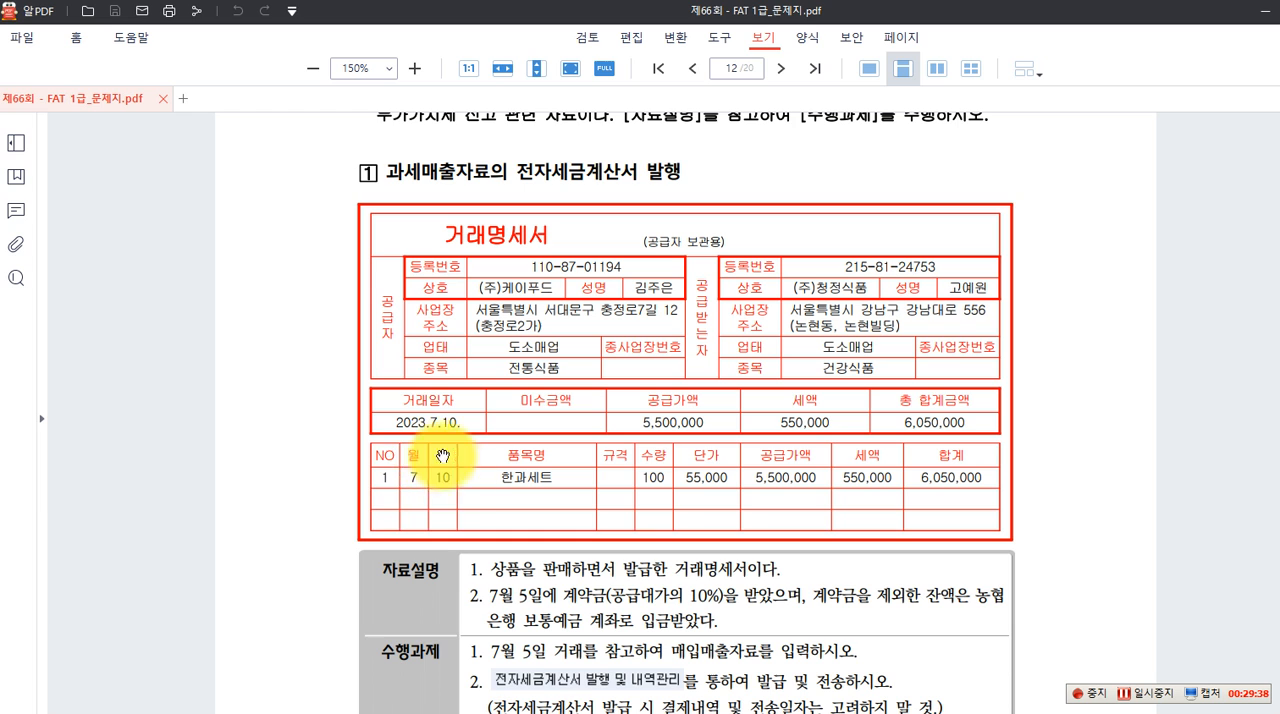
scroll(553, 533, down, 2)
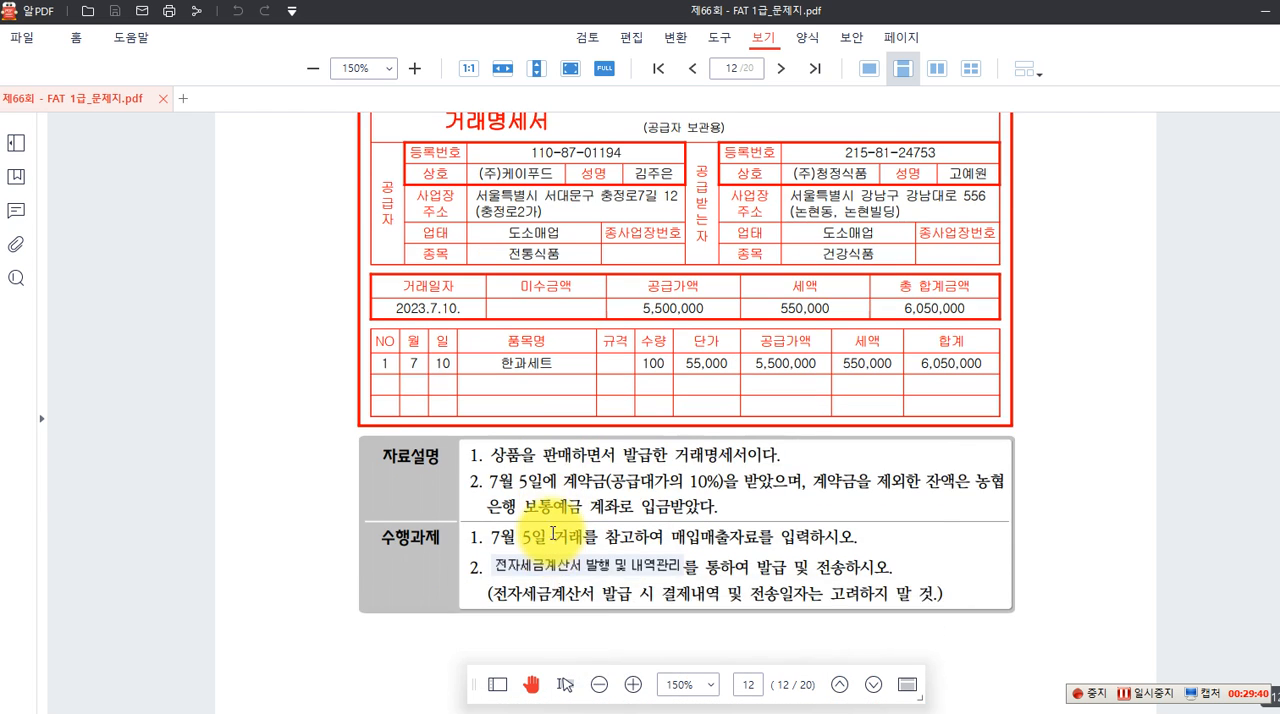
scroll(553, 533, up, 1)
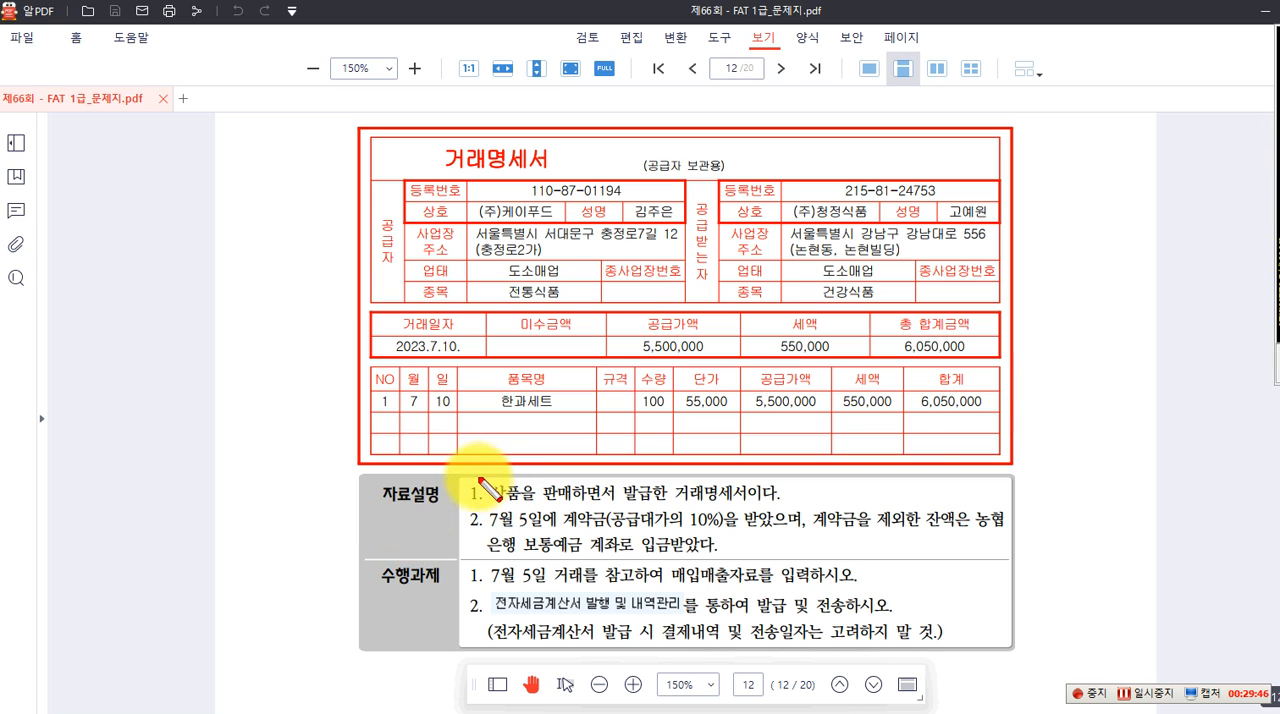
drag(478, 481, 529, 503)
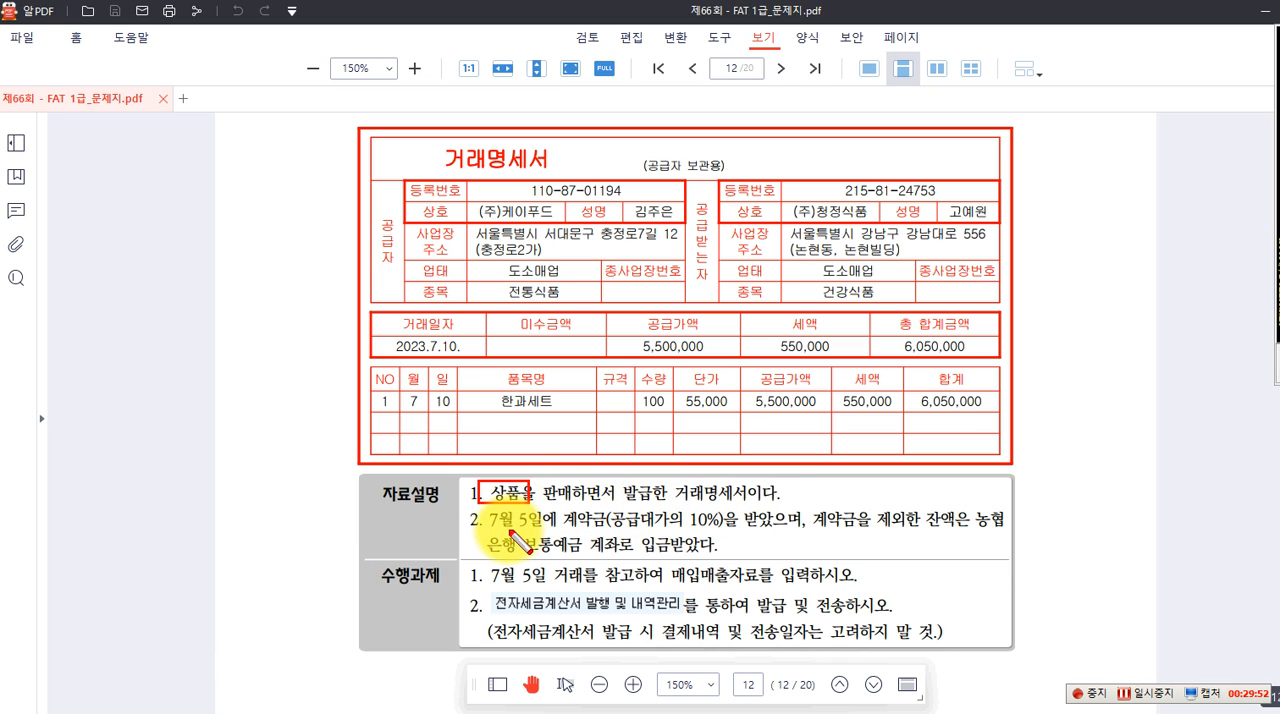
mouse_move(562, 508)
mouse_down()
mouse_move(724, 544)
mouse_move(720, 533)
mouse_up()
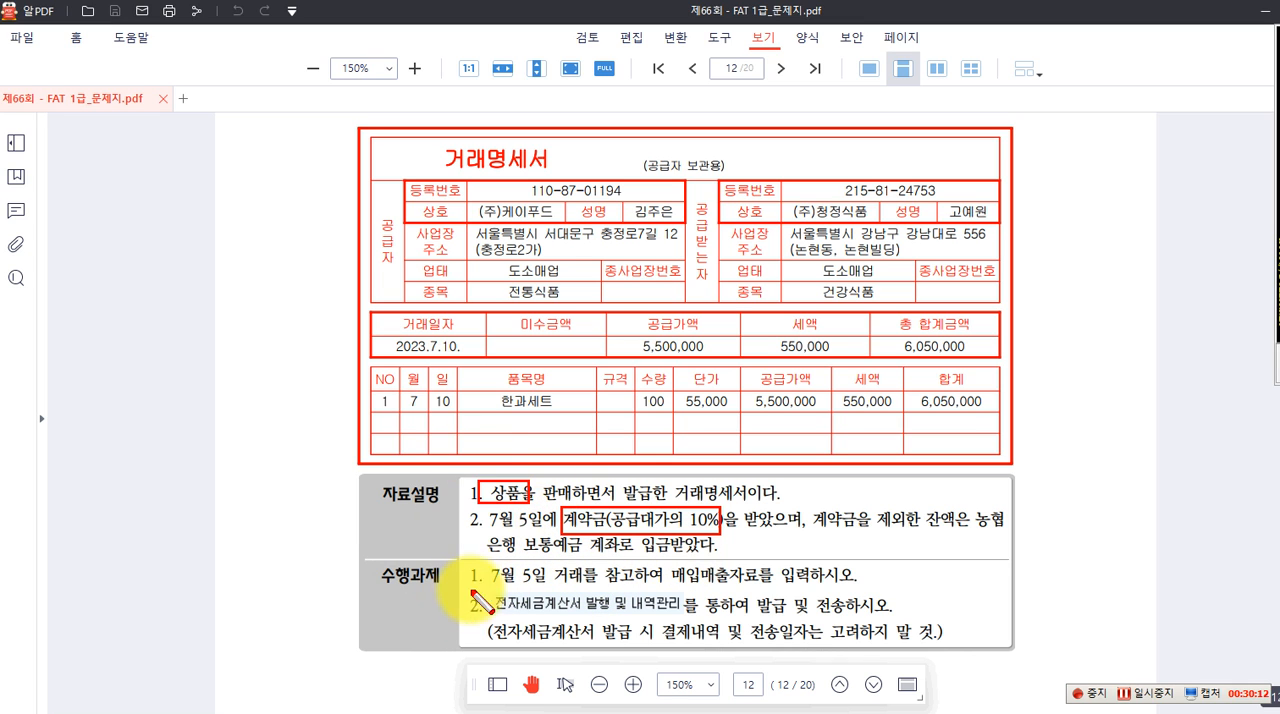
Box 7월 5일 and 매입매출자료 in the 수행과제 and the 550,000 세액 in the 거래명세서 in red
drag(482, 562, 549, 586)
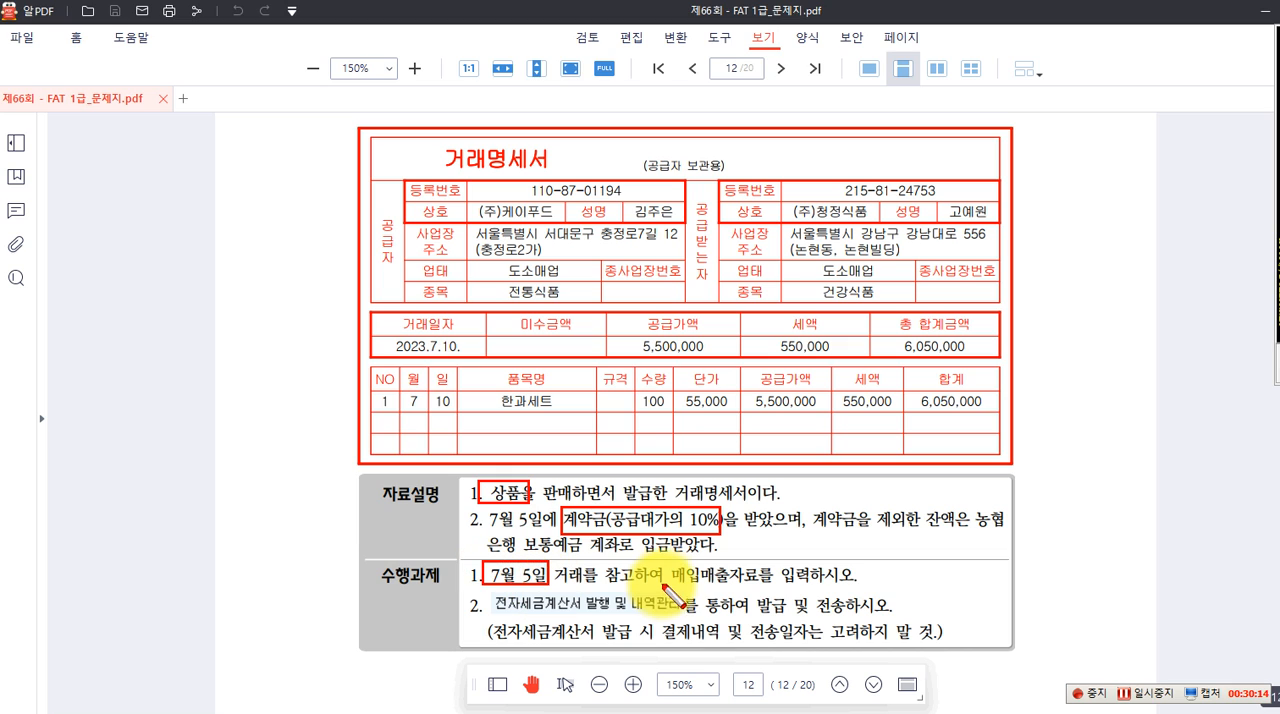
drag(636, 562, 764, 590)
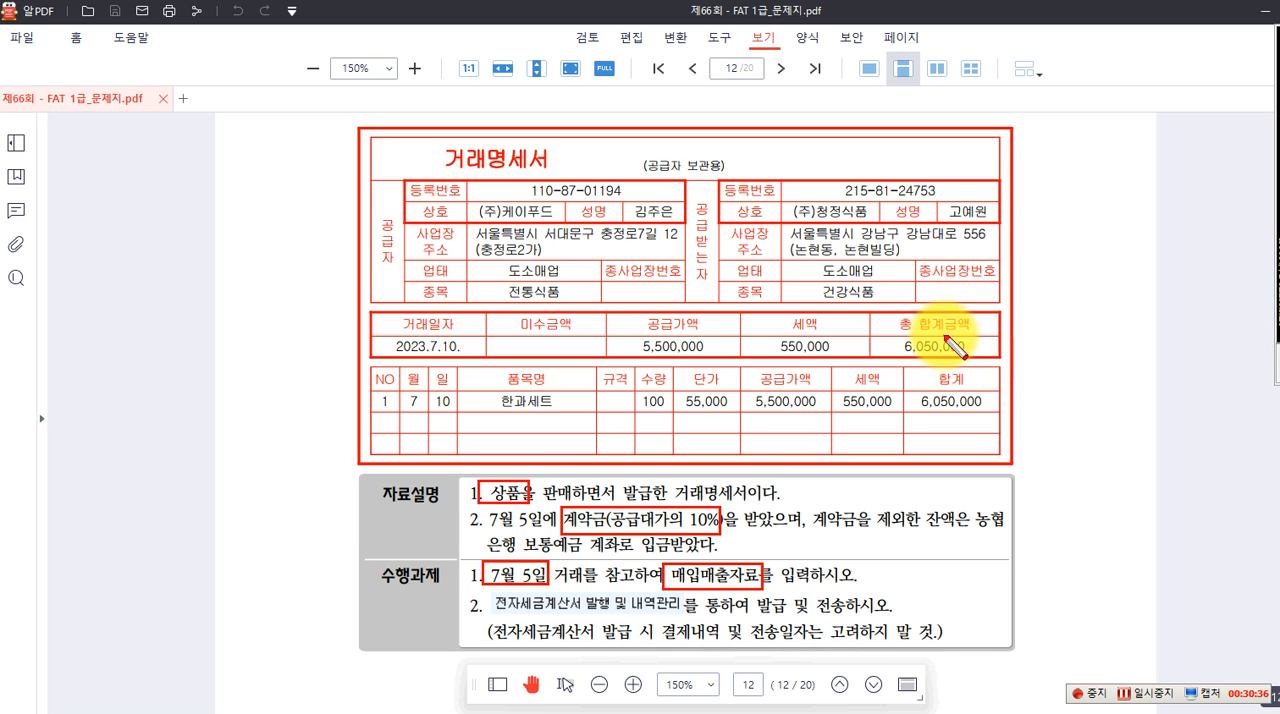
drag(764, 321, 843, 351)
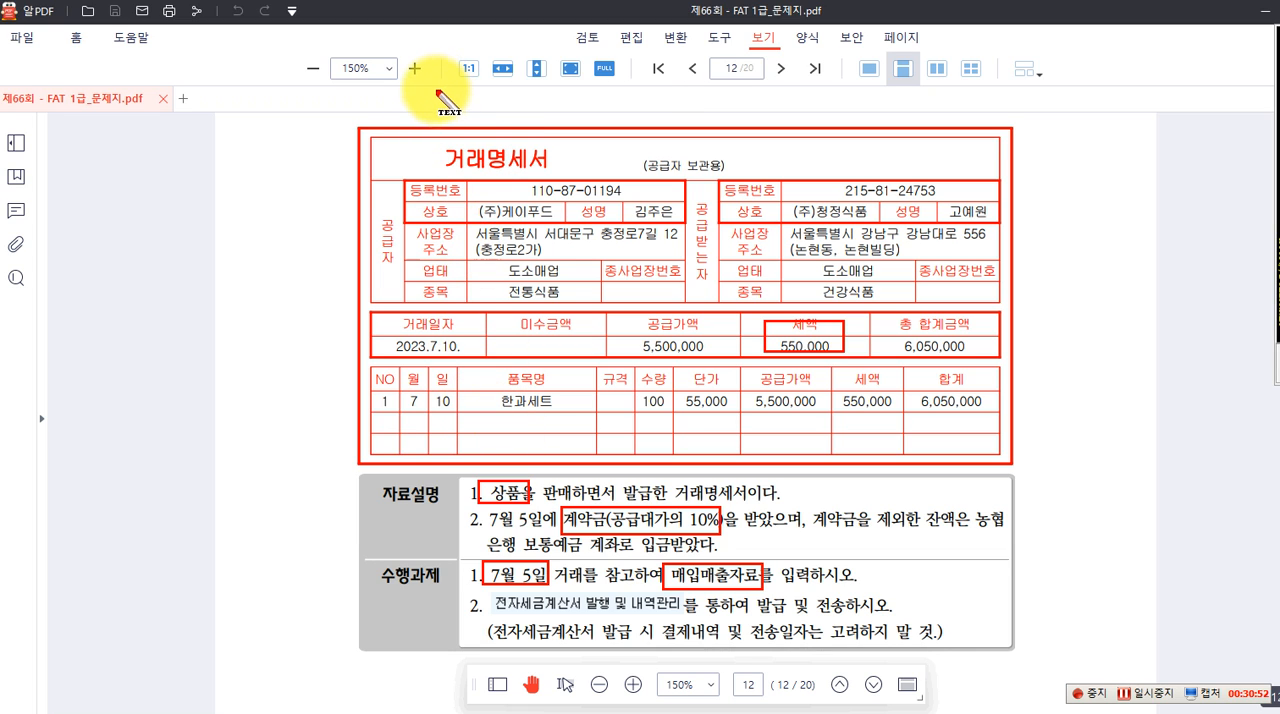
Write the journal line "(차) 선수금 550,000 (대) 상품매출 5,500,000" in red above the 거래명세서
click(489, 85)
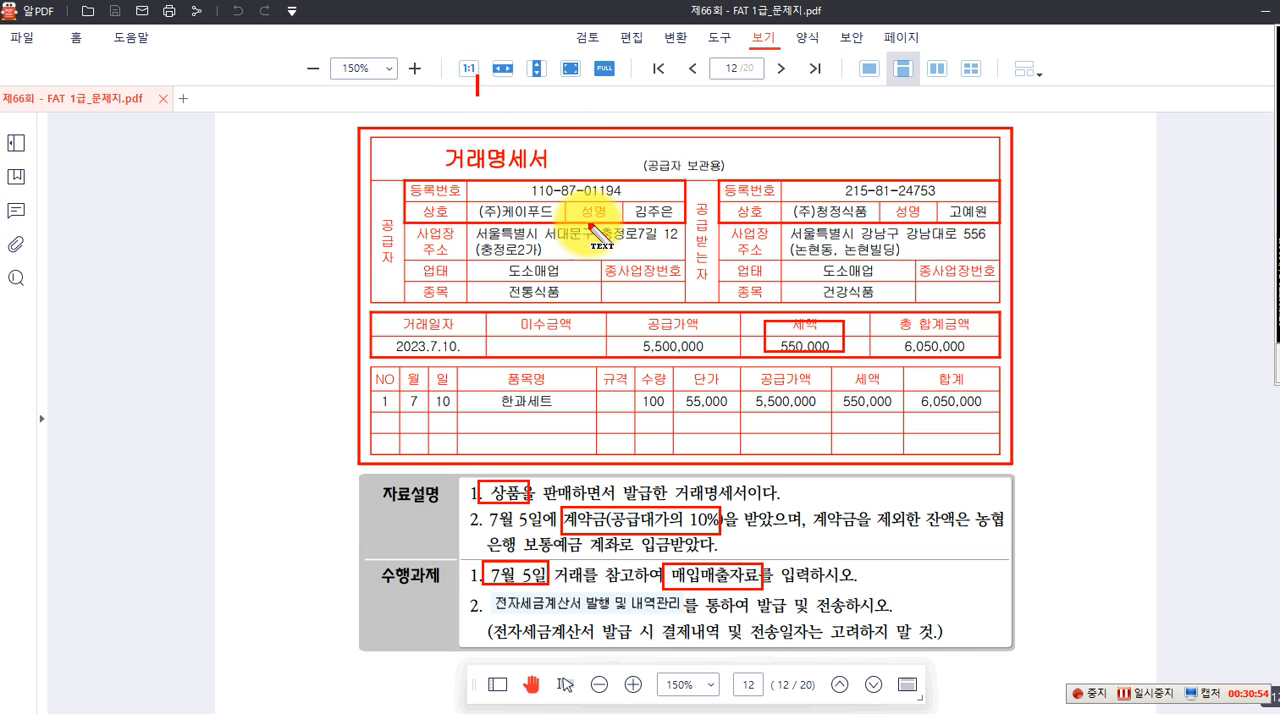
text([자])
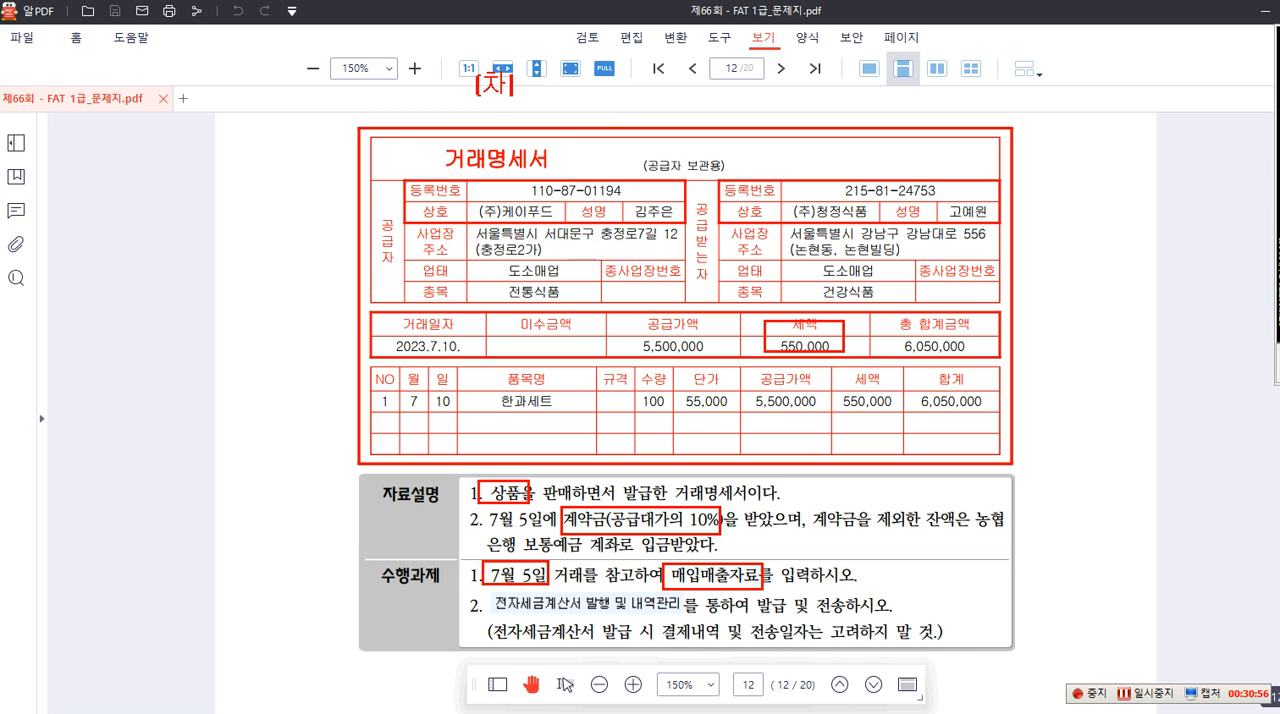
text( 선수금])
text( 550,000)
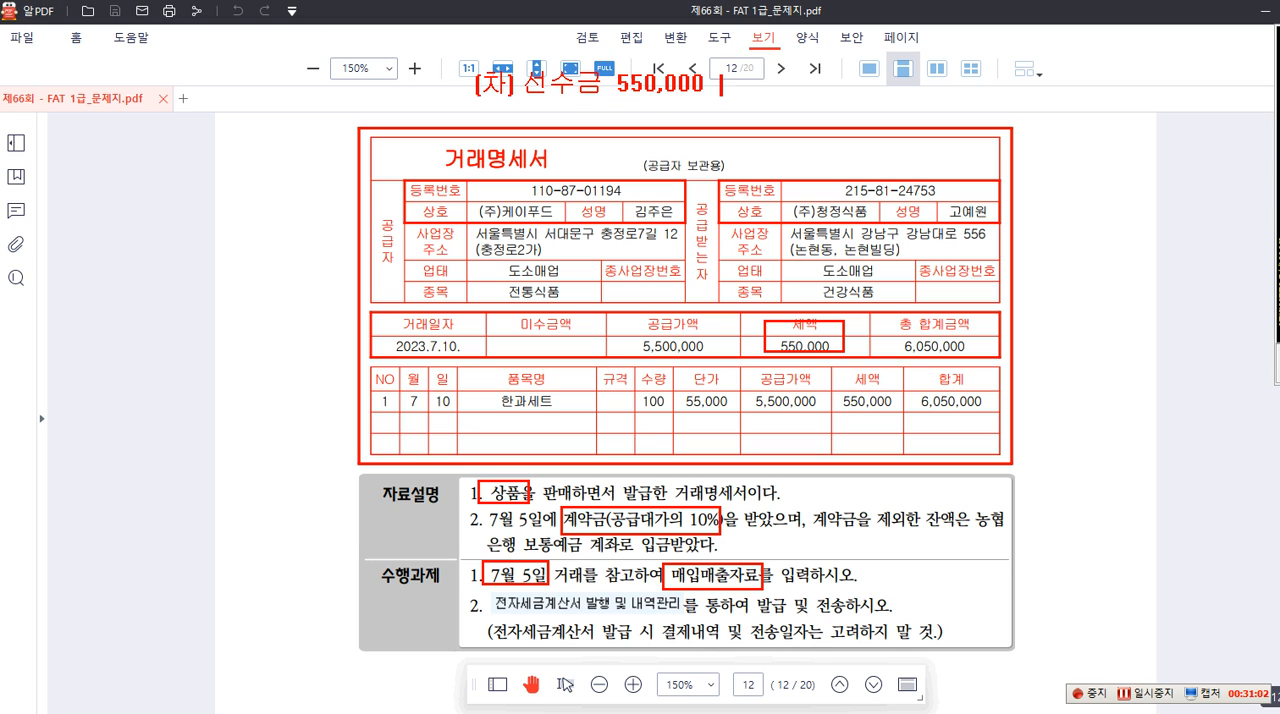
text(     [대] 상품매출)
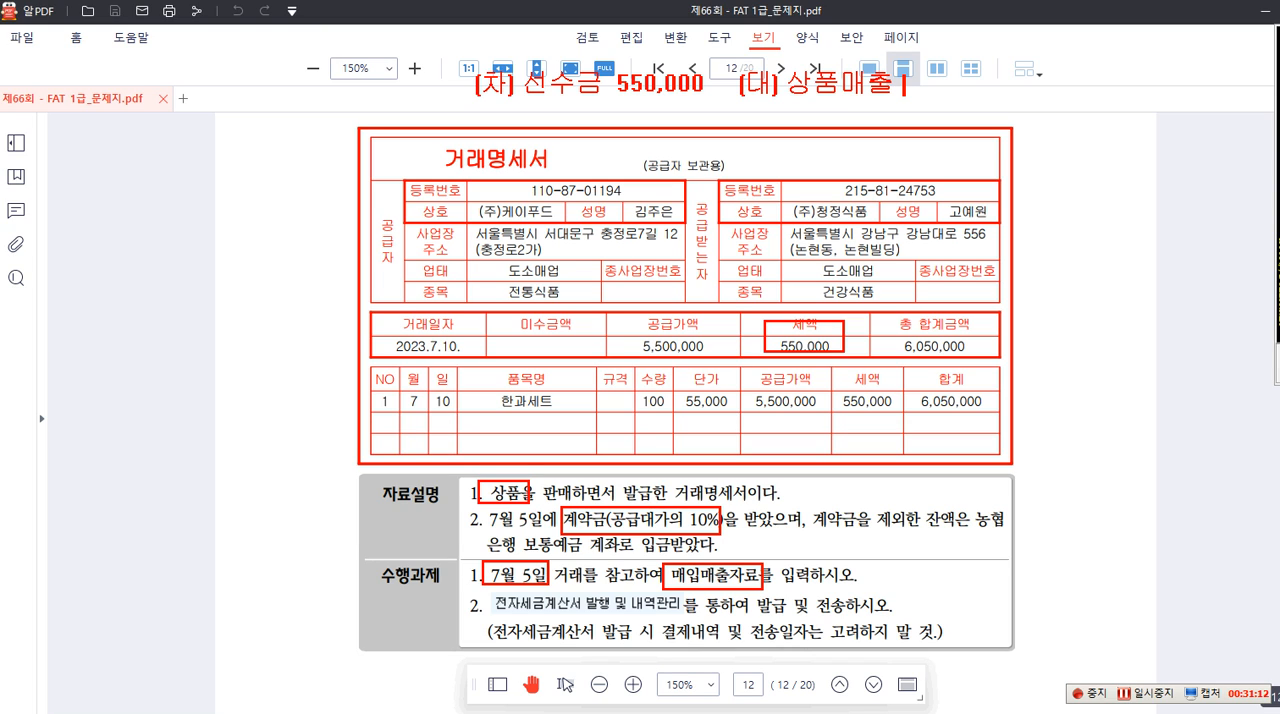
text( 5,500,000)
key(Return)
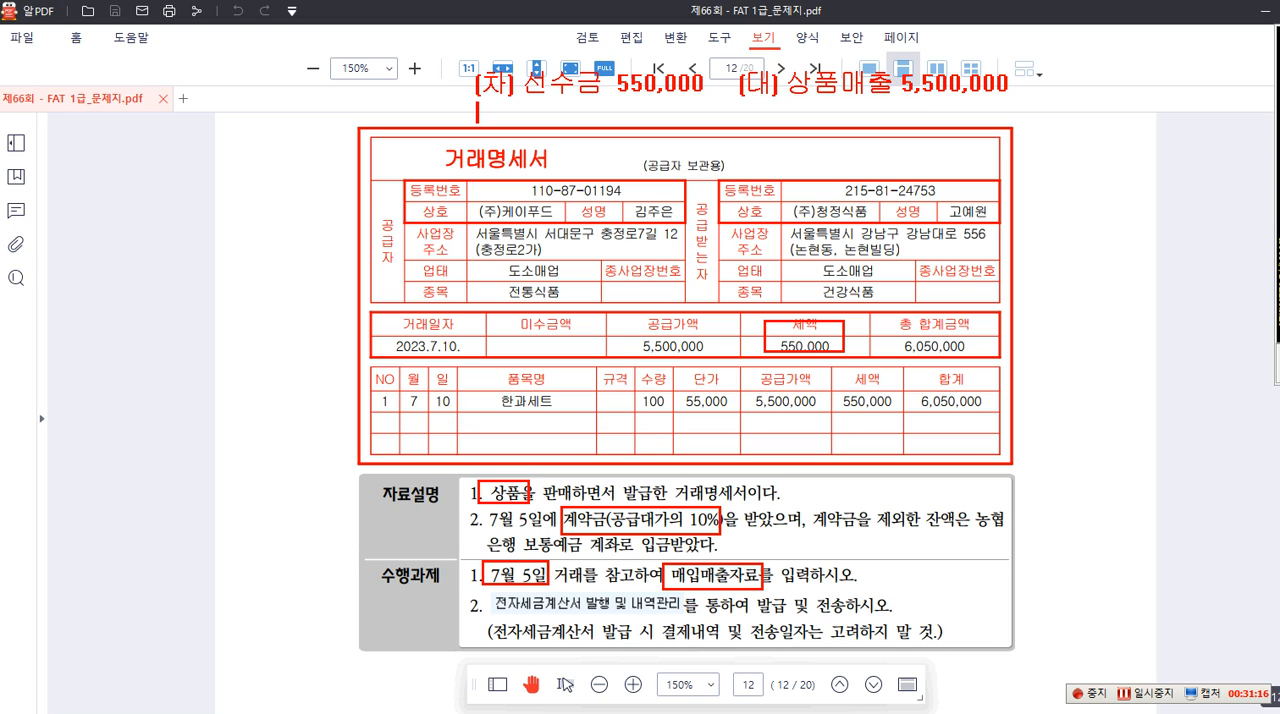
Add the line "보통예금 5,500,00 부가세예수금 550,000", box 선수금 550,000 in red, and clear the annotations
key(Return)
text(보통이)
text(예)
key(BackSpace)
text(예금)
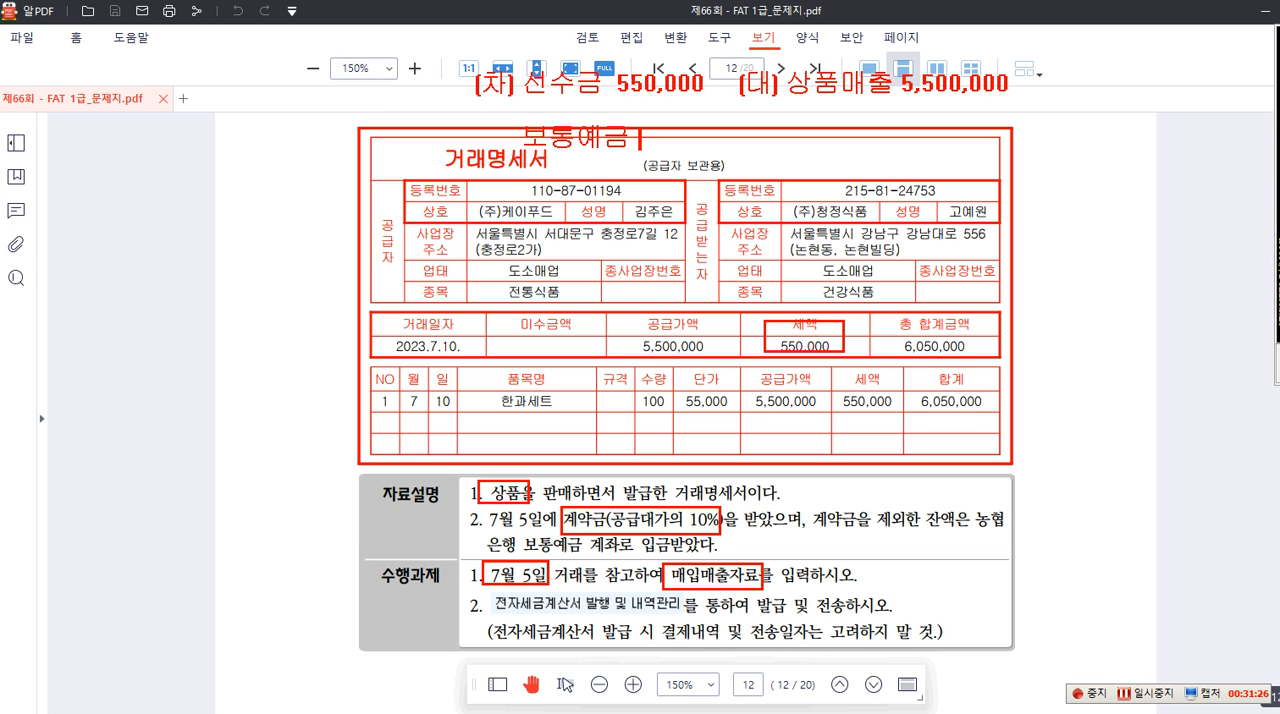
text( 5,500,00)
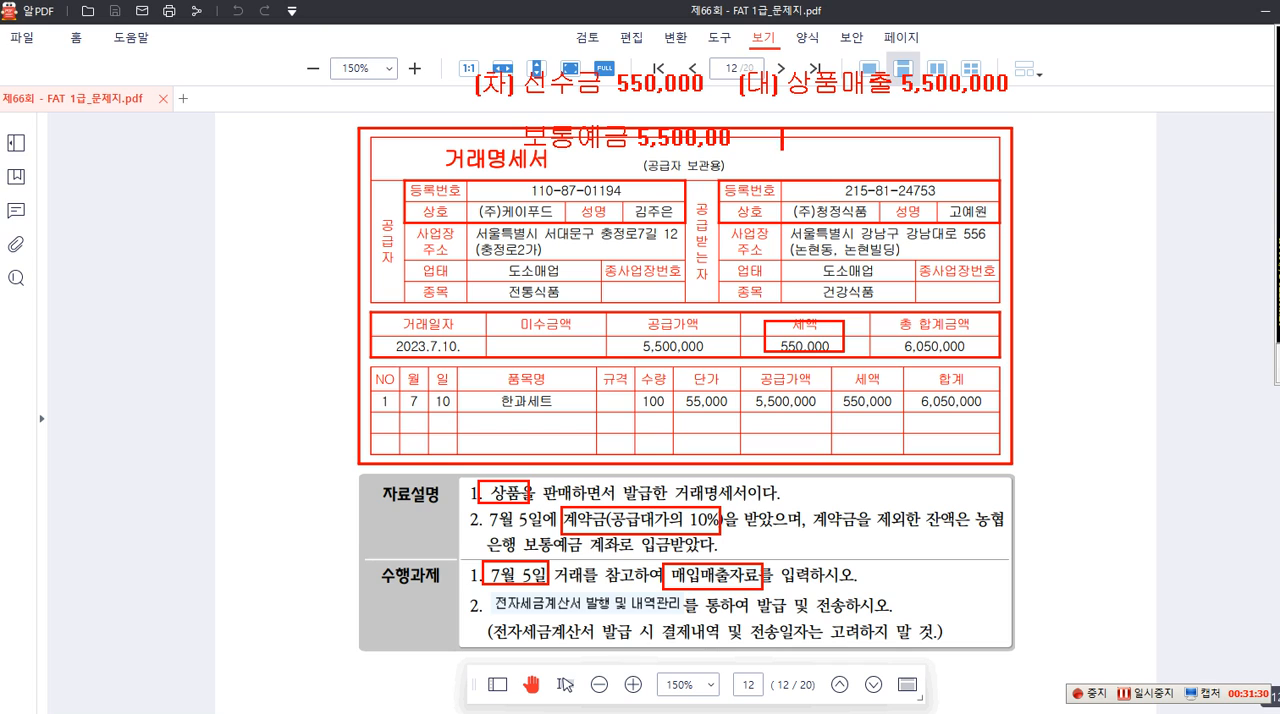
text(    부가세)
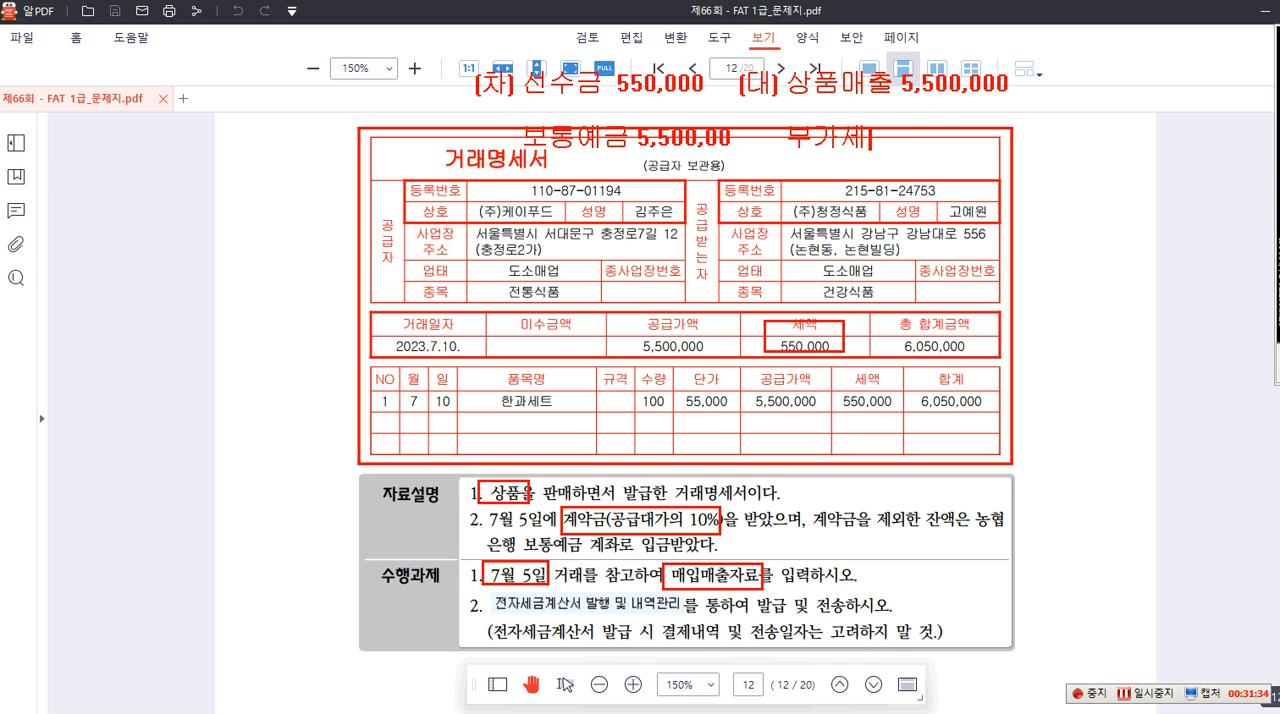
text(예수금 550,000)
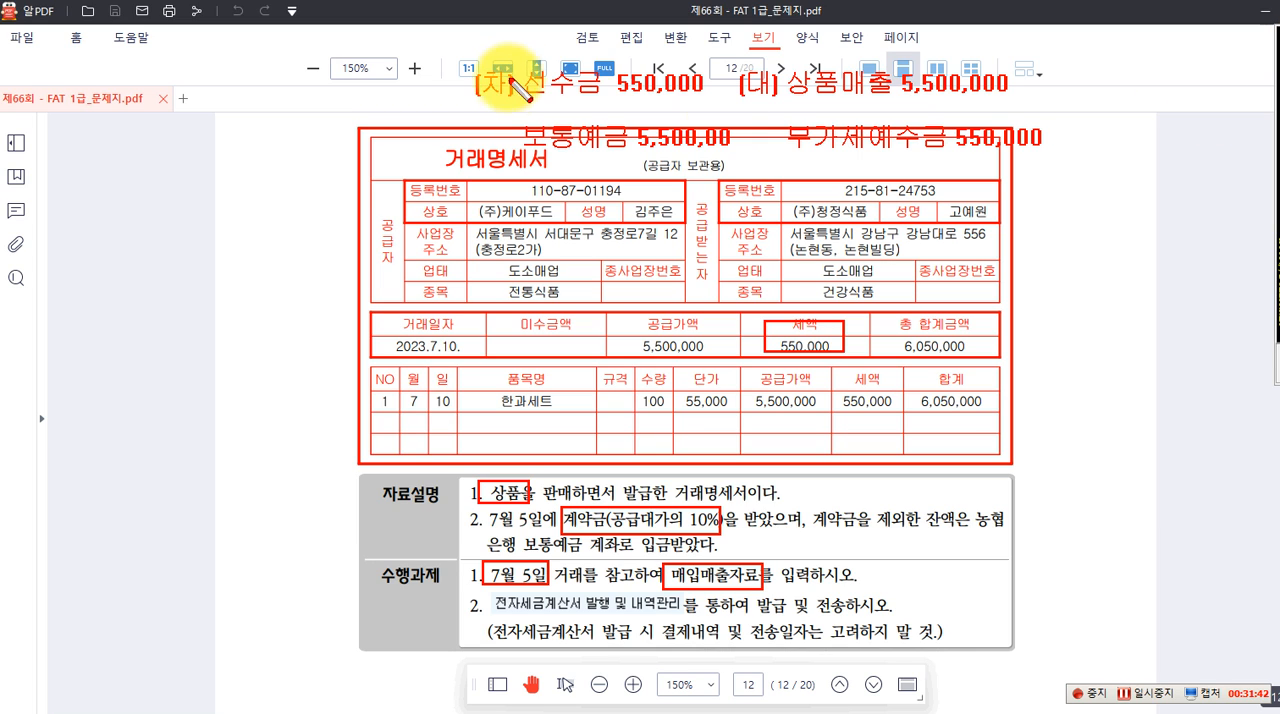
drag(514, 57, 719, 97)
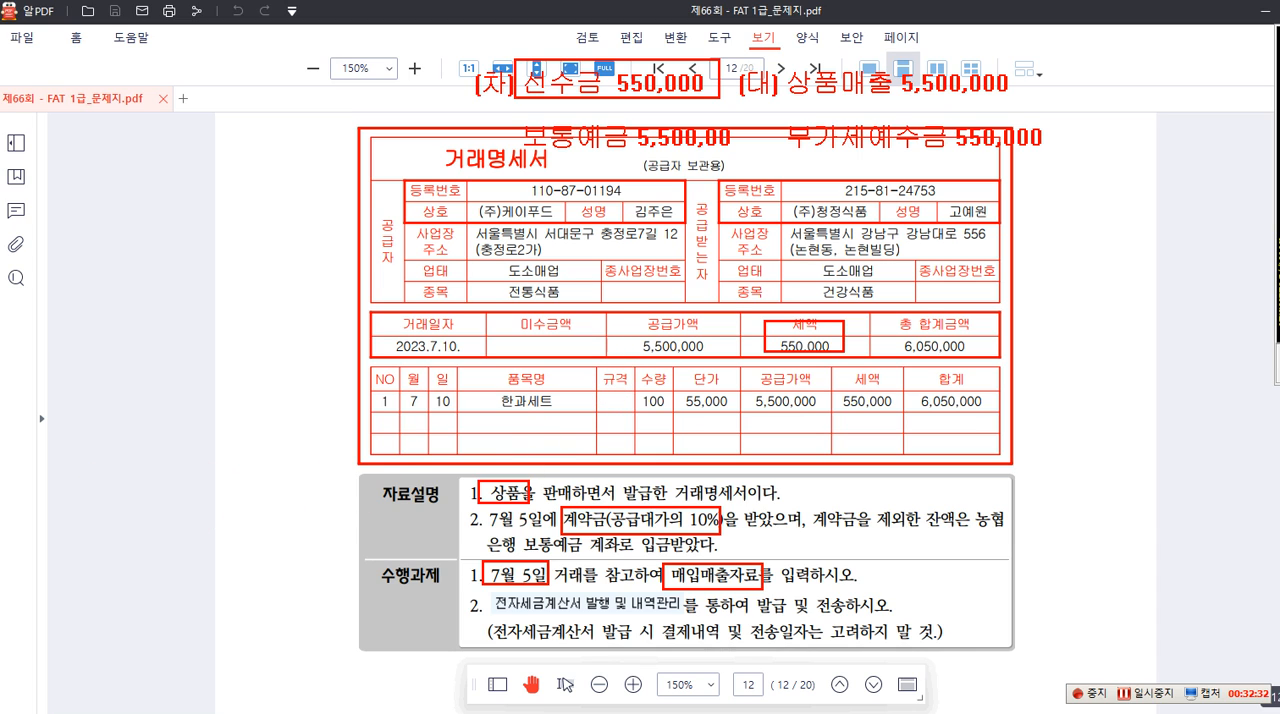
key(Escape)
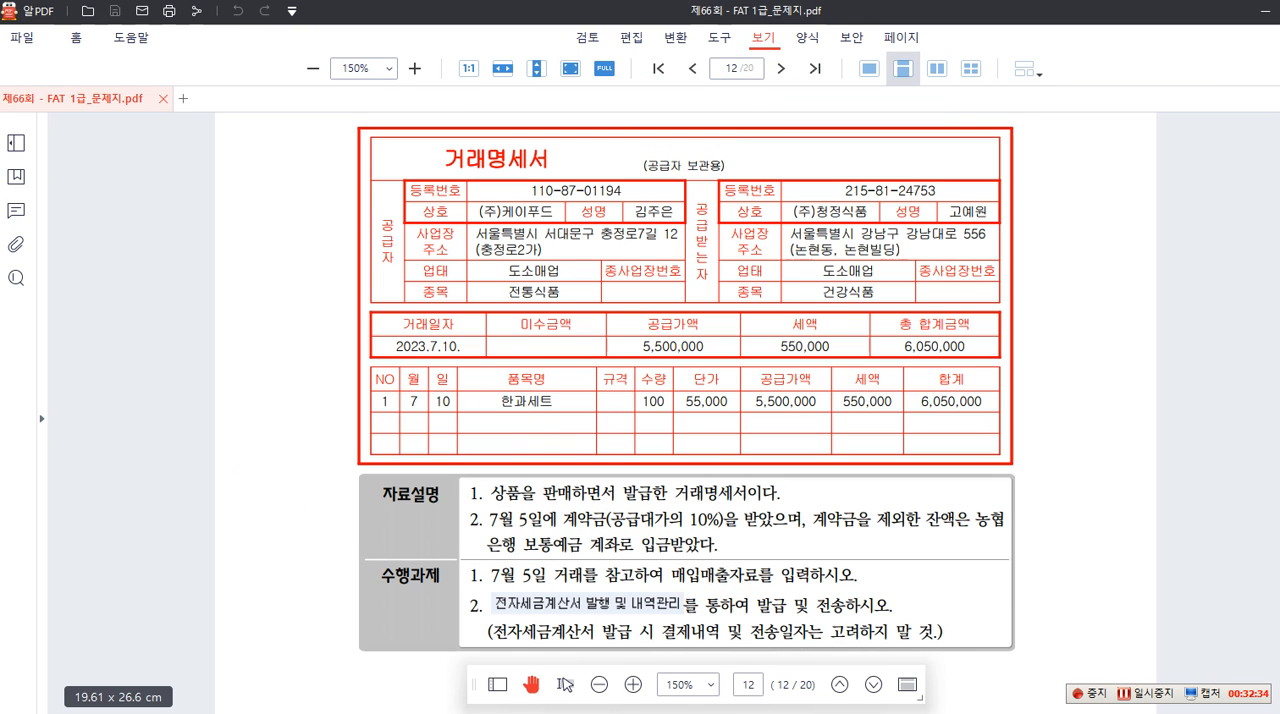
Switch to Smart A, open 매입매출전표입력 and set the voucher date to month 07, day 10
key(alt+Tab)
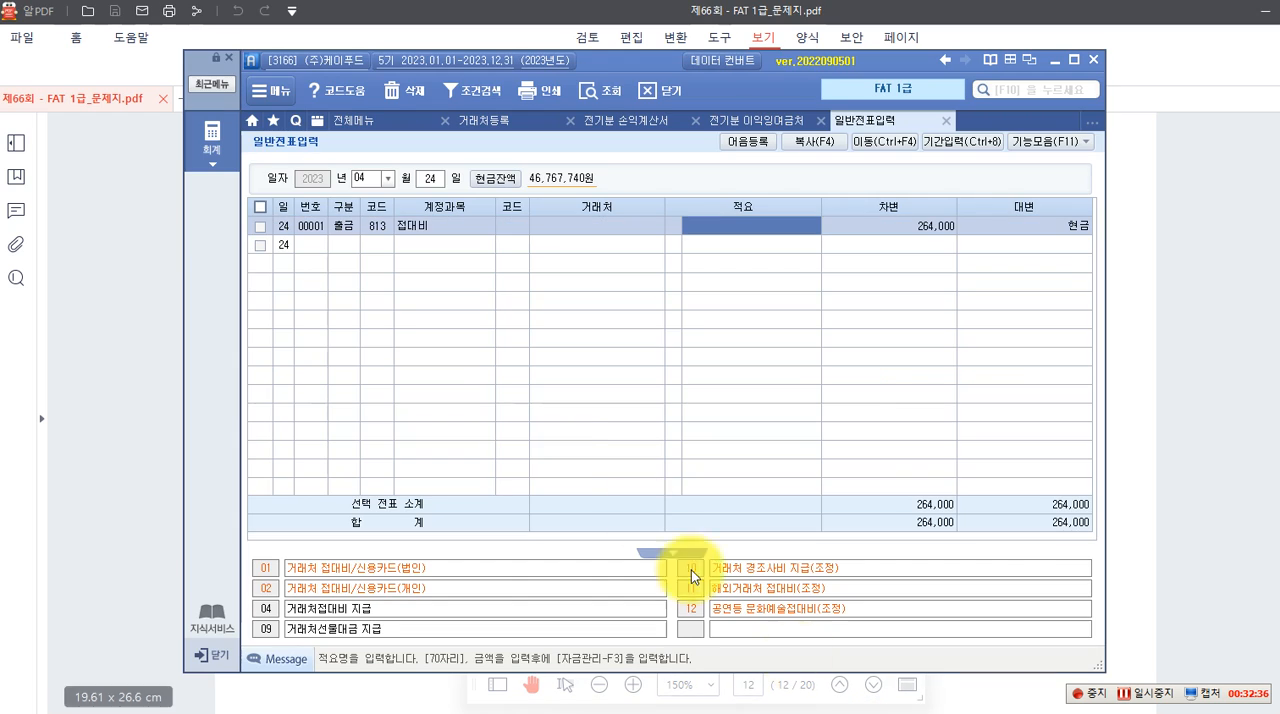
click(211, 138)
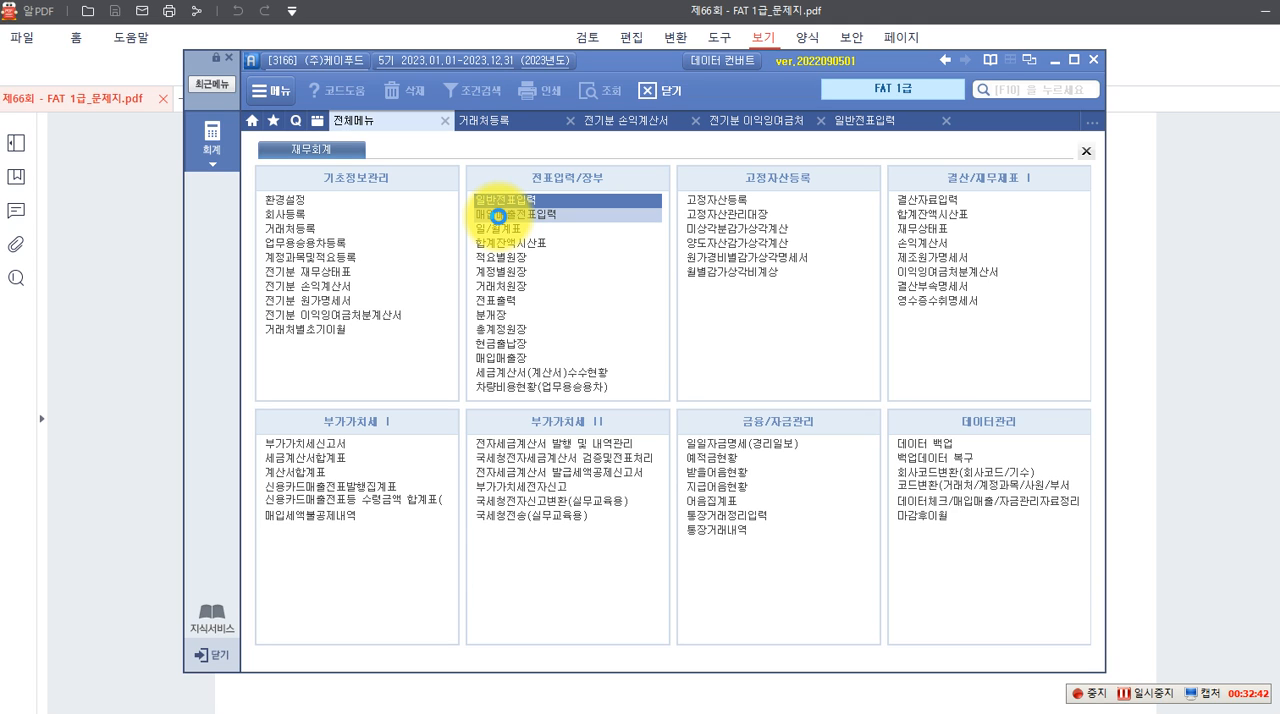
click(499, 216)
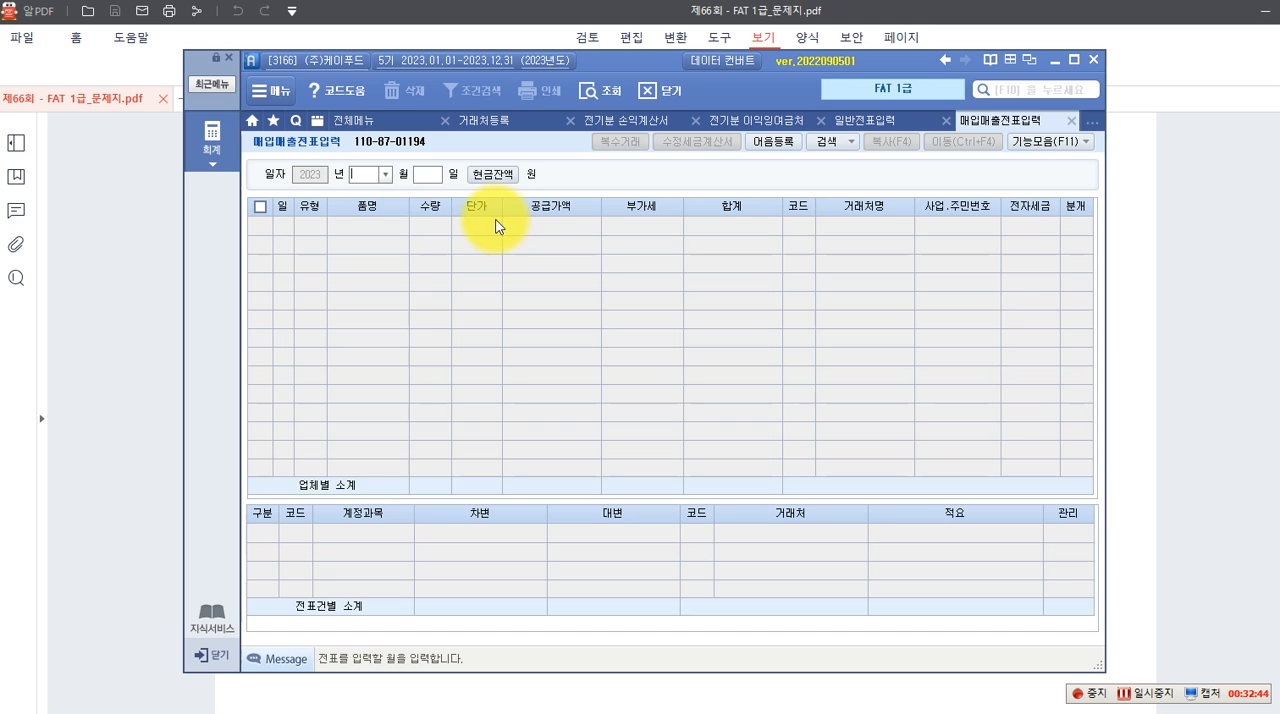
click(385, 174)
click(359, 267)
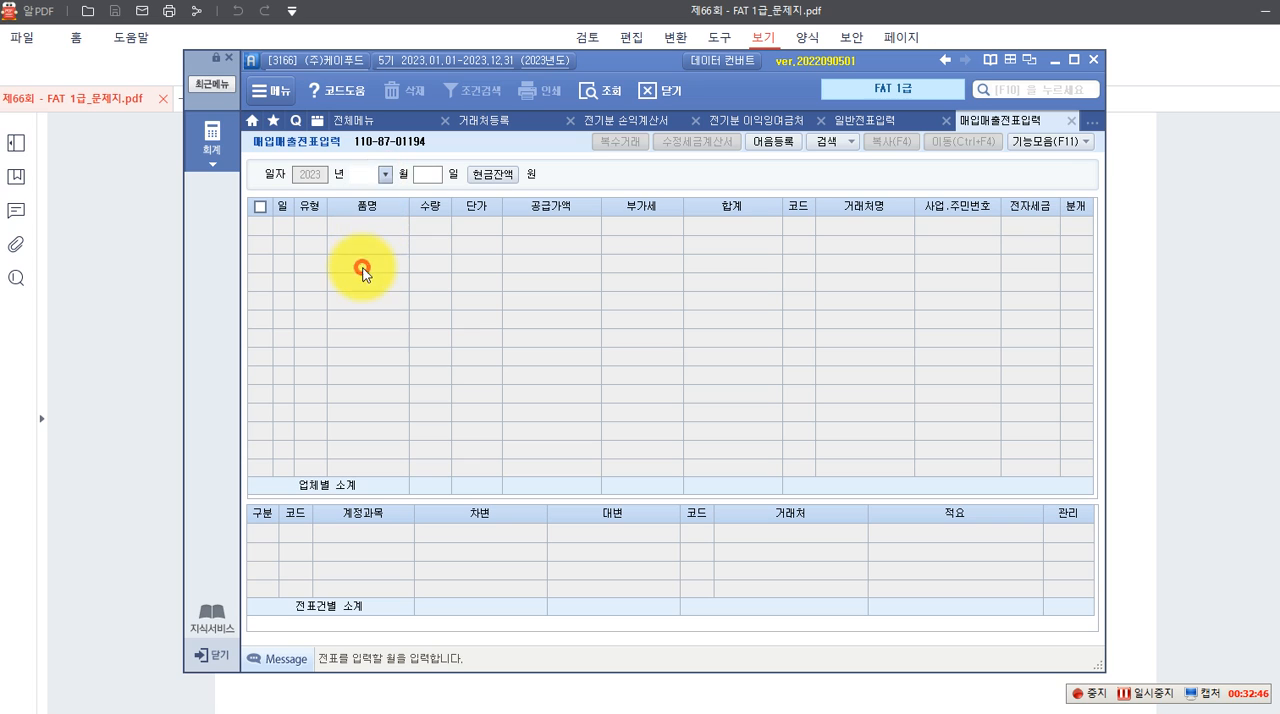
text(10)
key(Return)
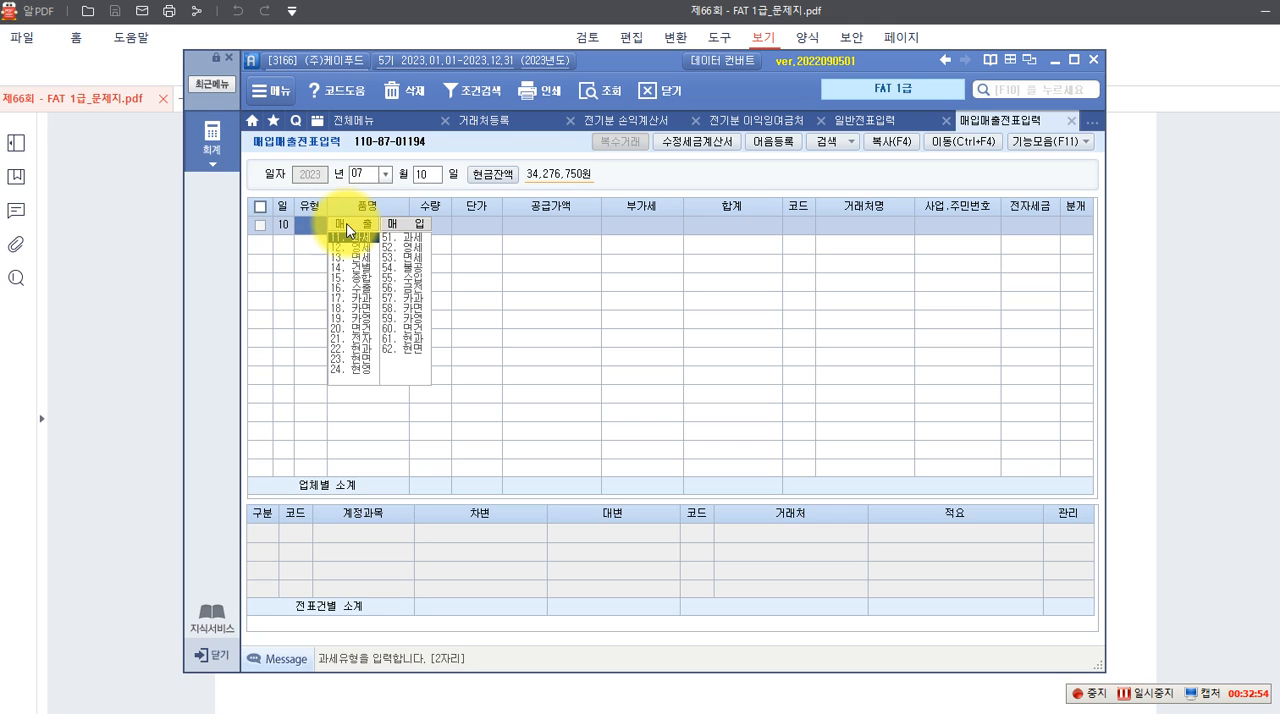
Enter a 과세 매출 line for 한과세트 with 수량 100 and 단가 55,000, accepting the calculated 공급가액 and 부가세
click(352, 240)
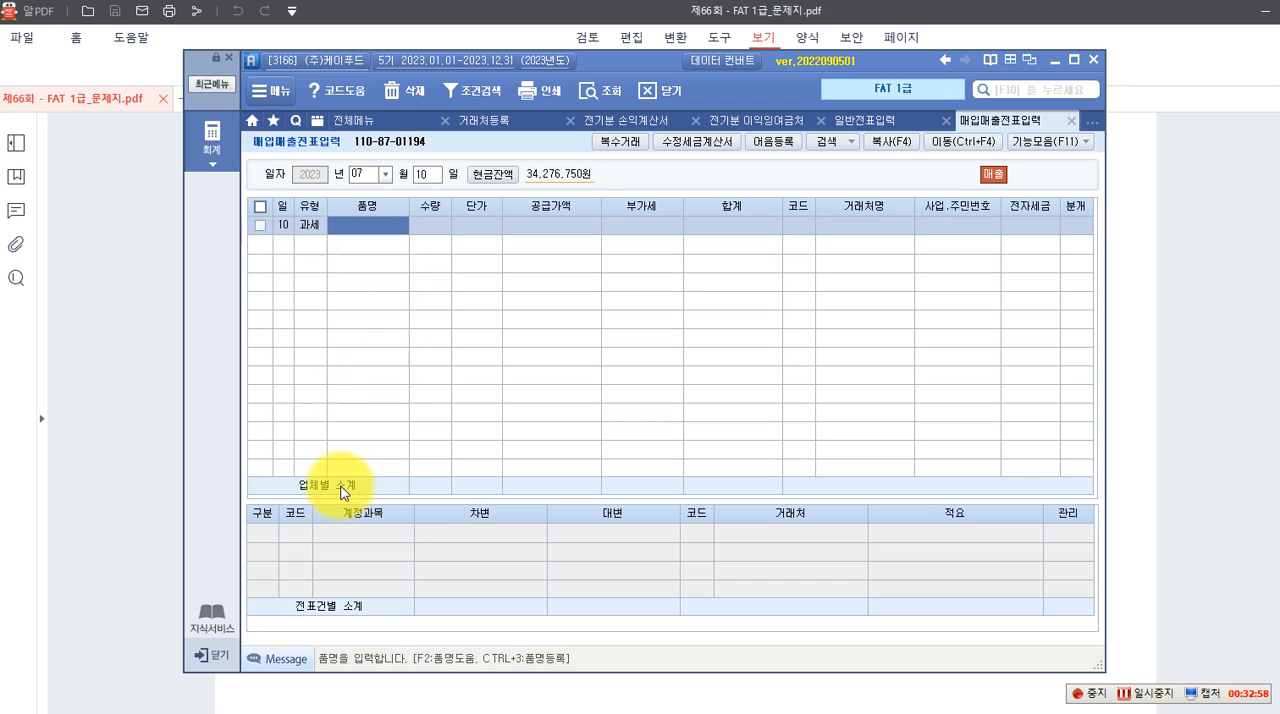
text(한과)
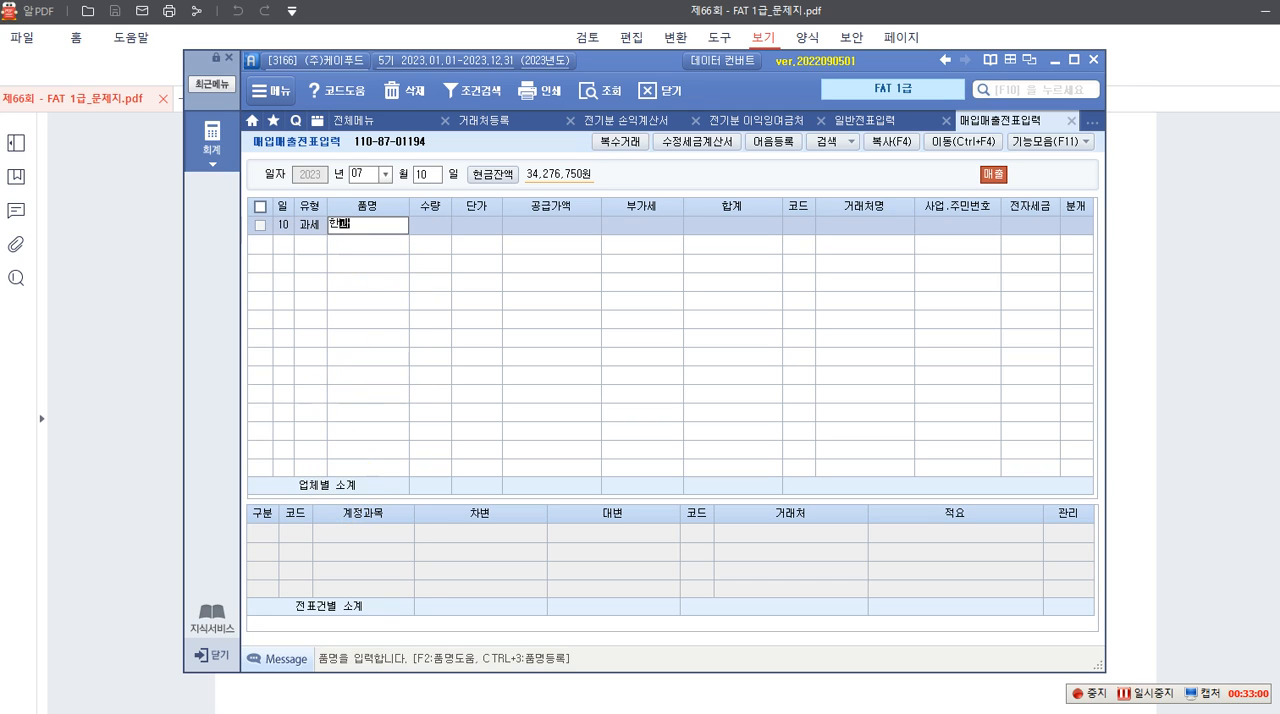
text(세트)
key(Return)
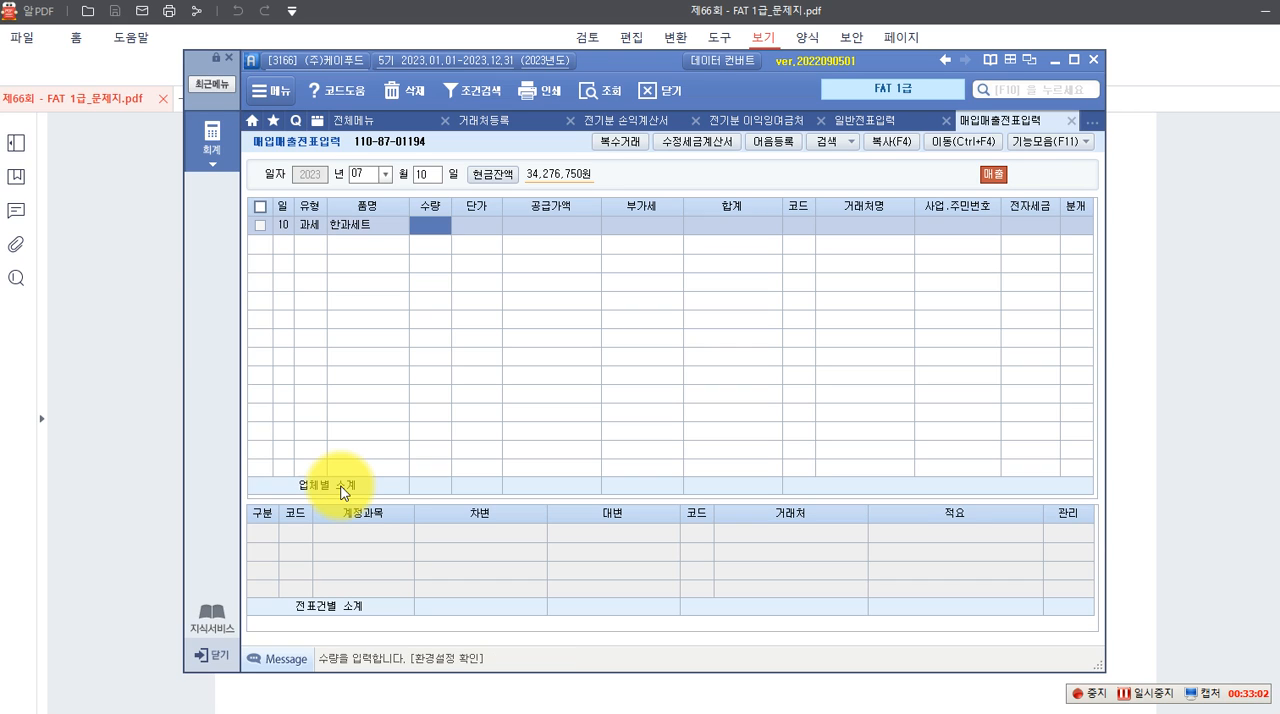
text(100)
key(Return)
text(55000)
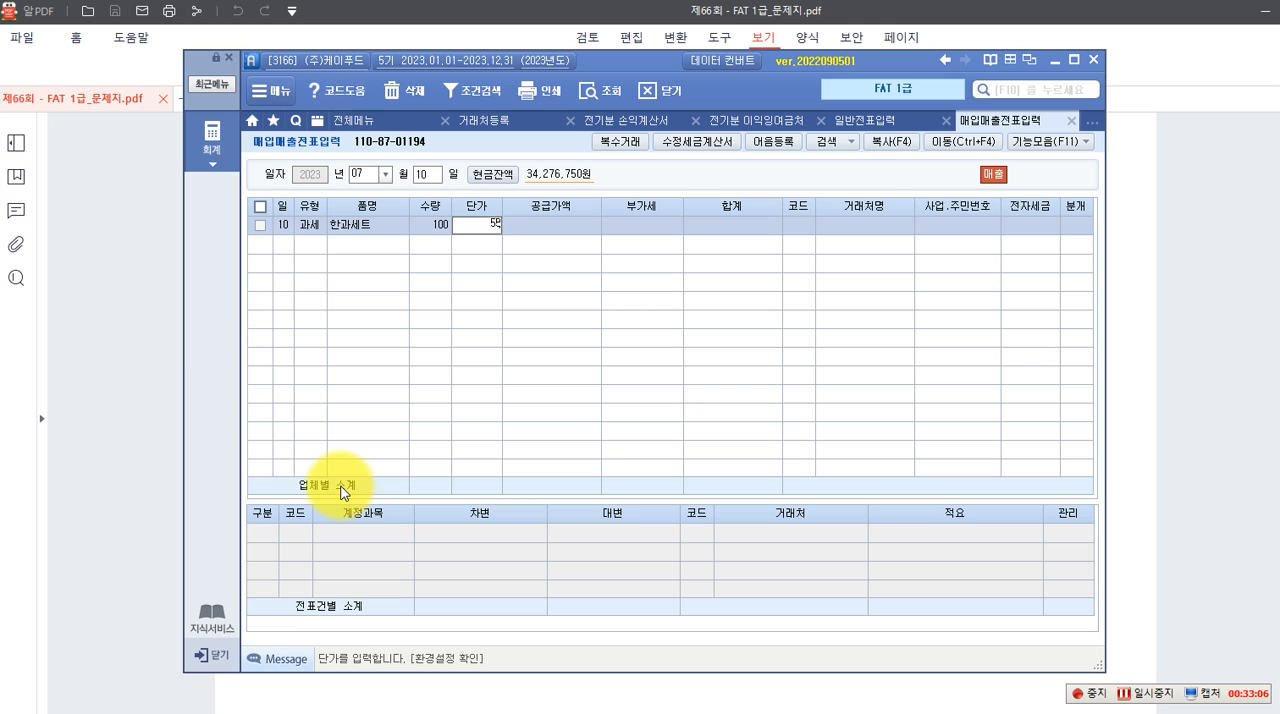
key(Return)
key(Return)
key(Return)
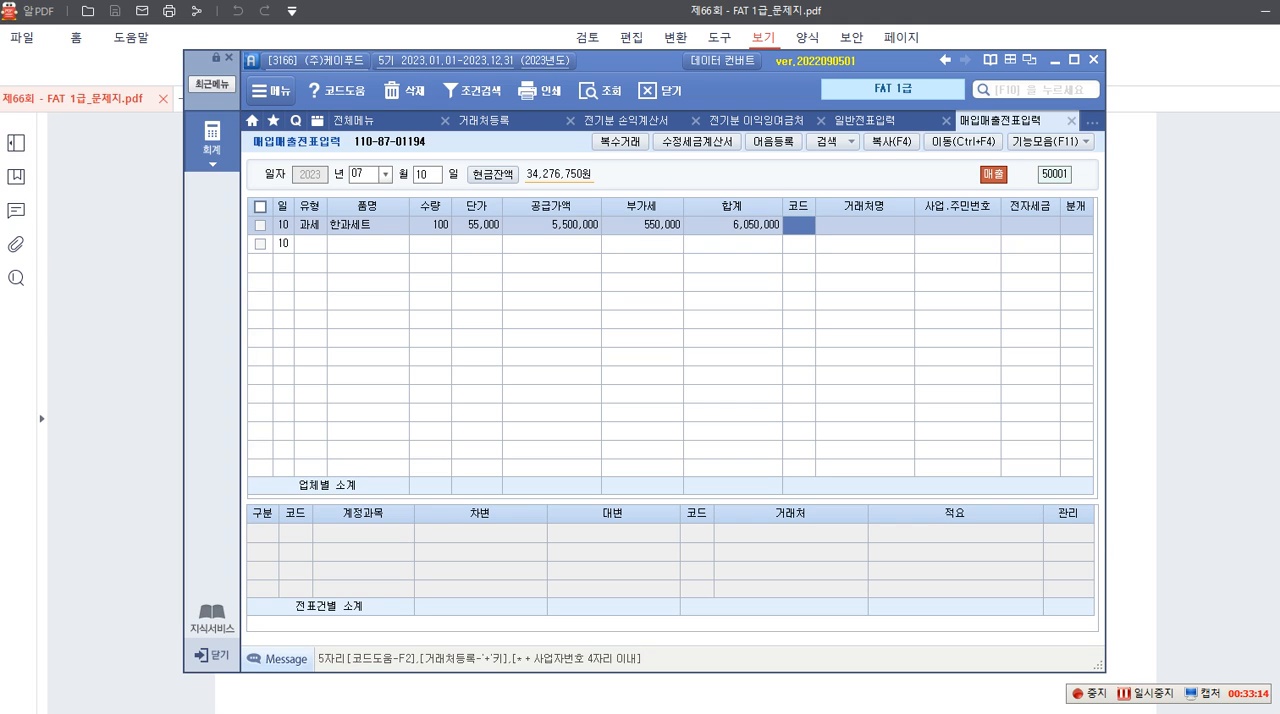
Assign (주)청정식품 as the 거래처, leave 전자세금 blank, and set 분개 to 혼합
key(F2)
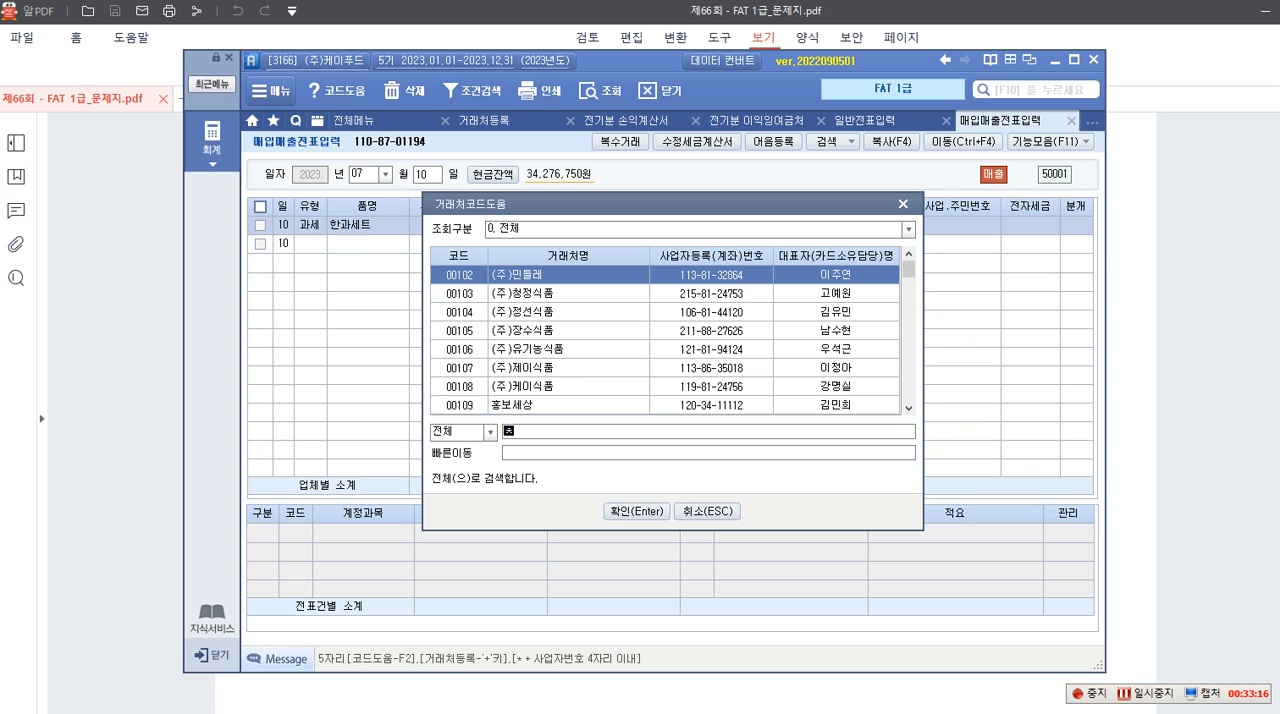
text(청정)
key(Return)
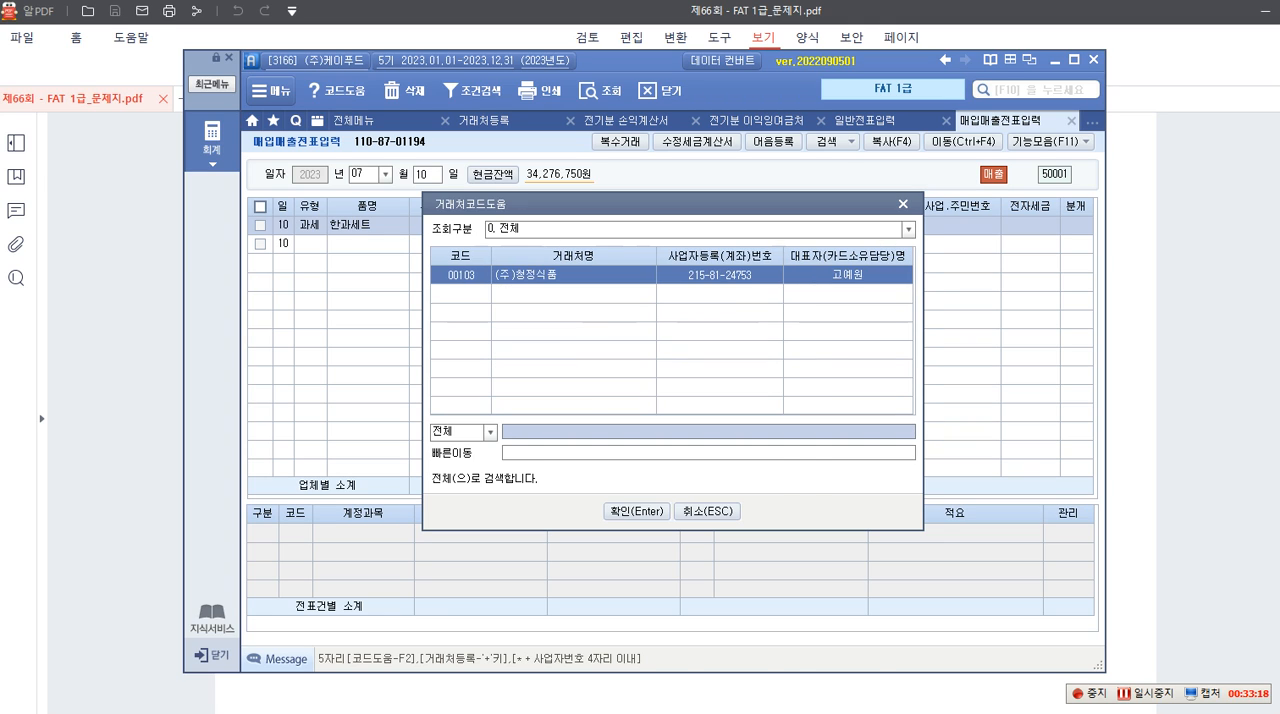
key(Return)
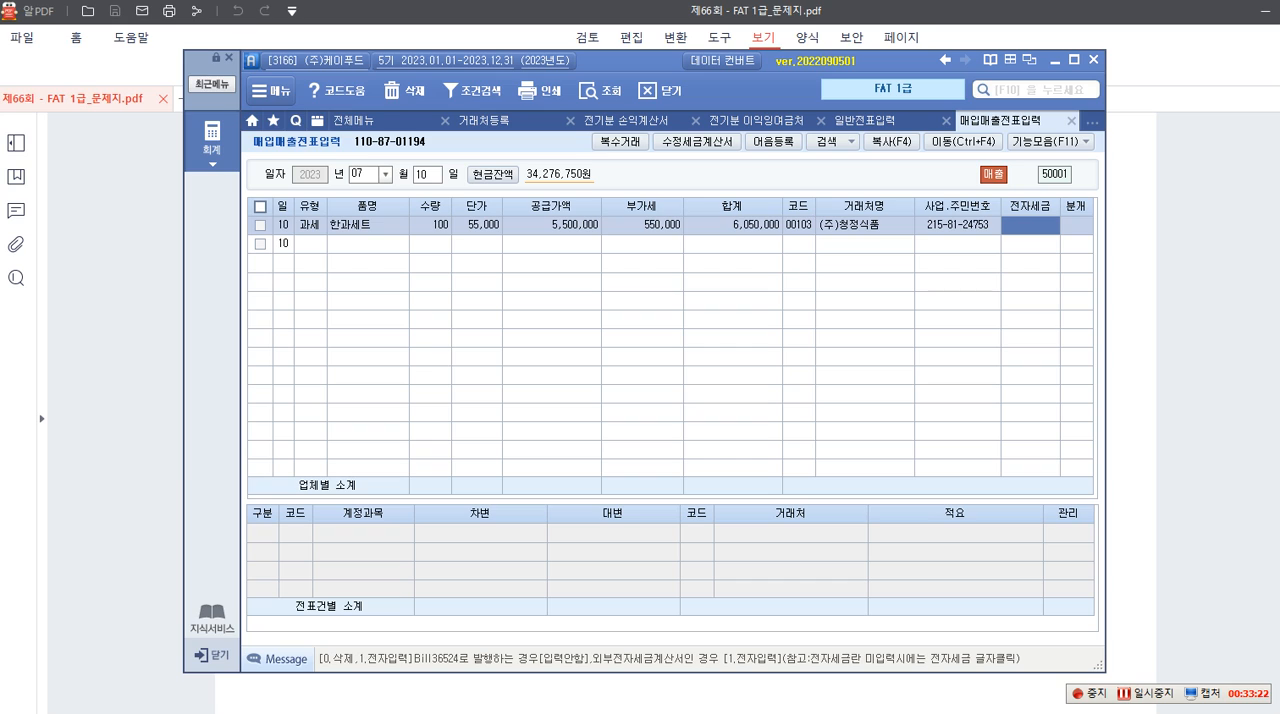
key(Return)
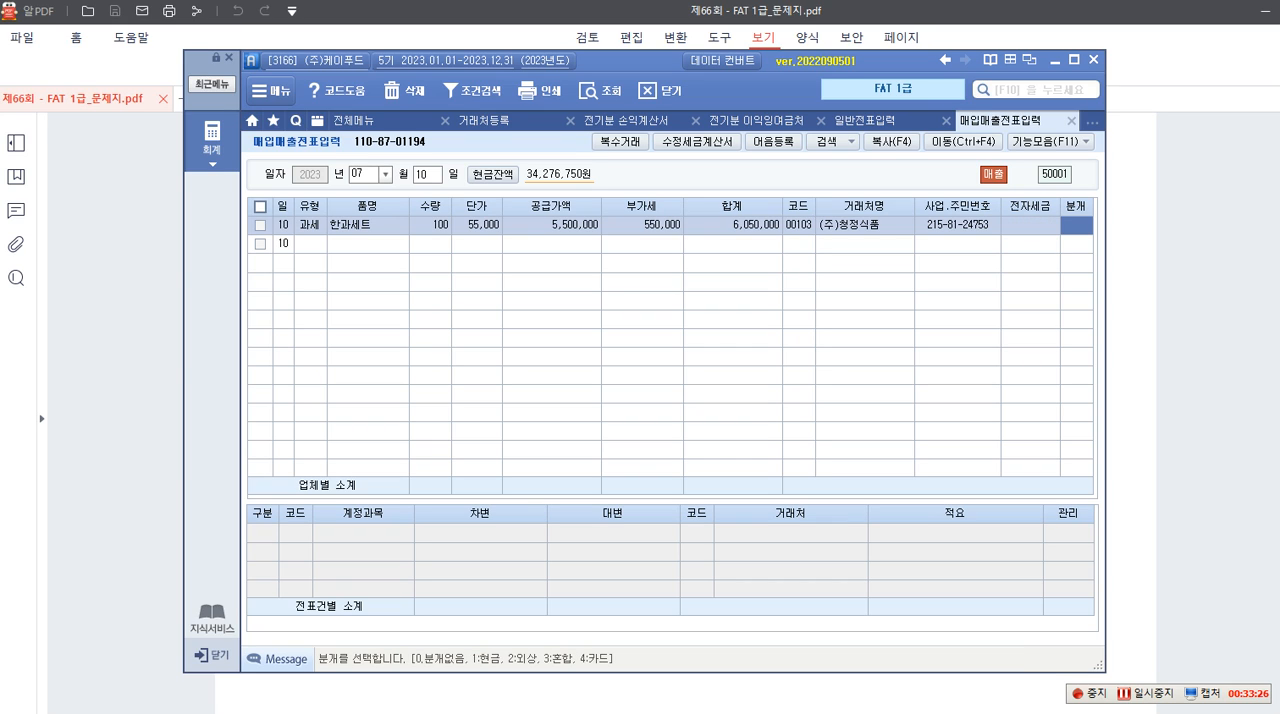
text(3)
key(Return)
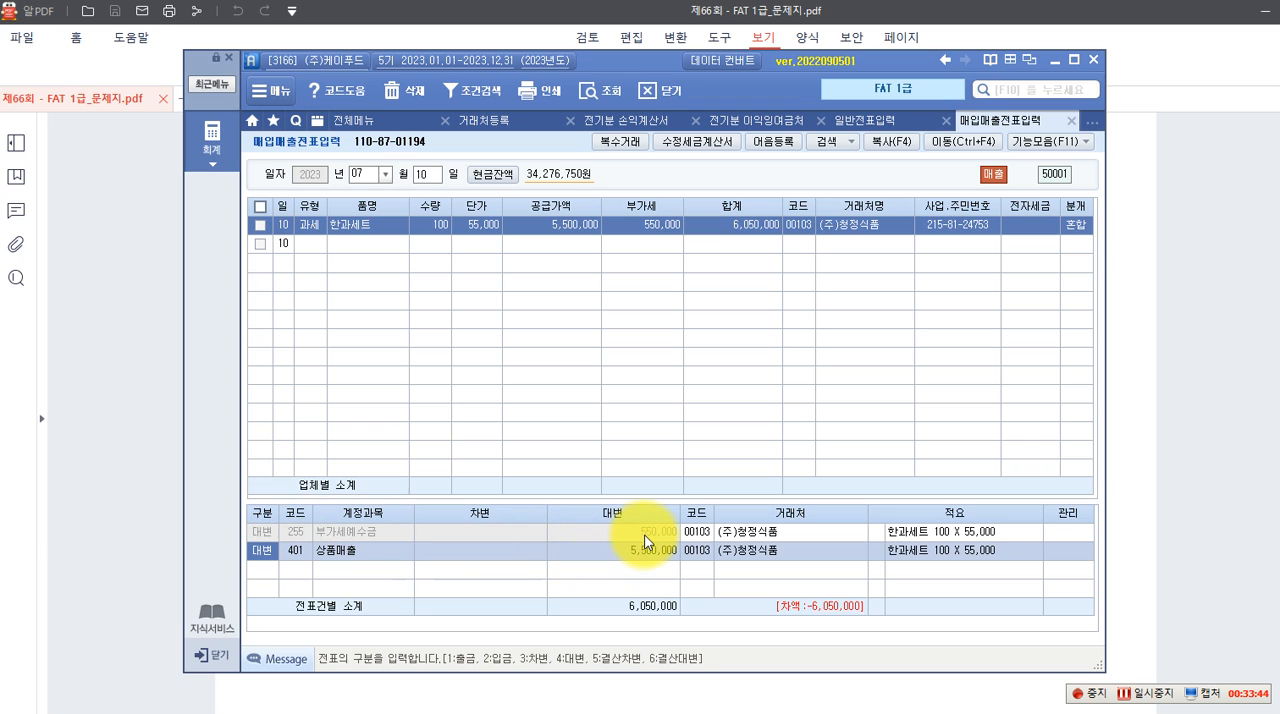
Keep the 상품매출 credit line and add a 차변 line for account 259 선수금 with 550,000
key(Return)
key(Return)
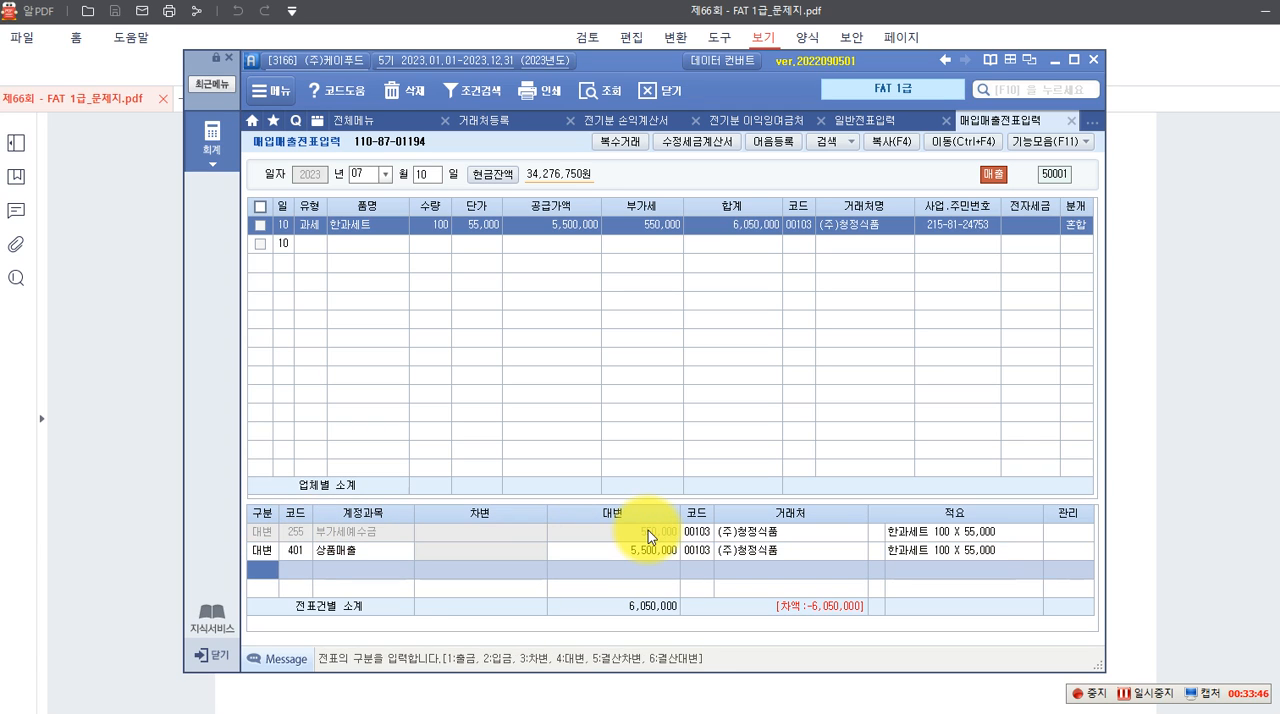
text(3)
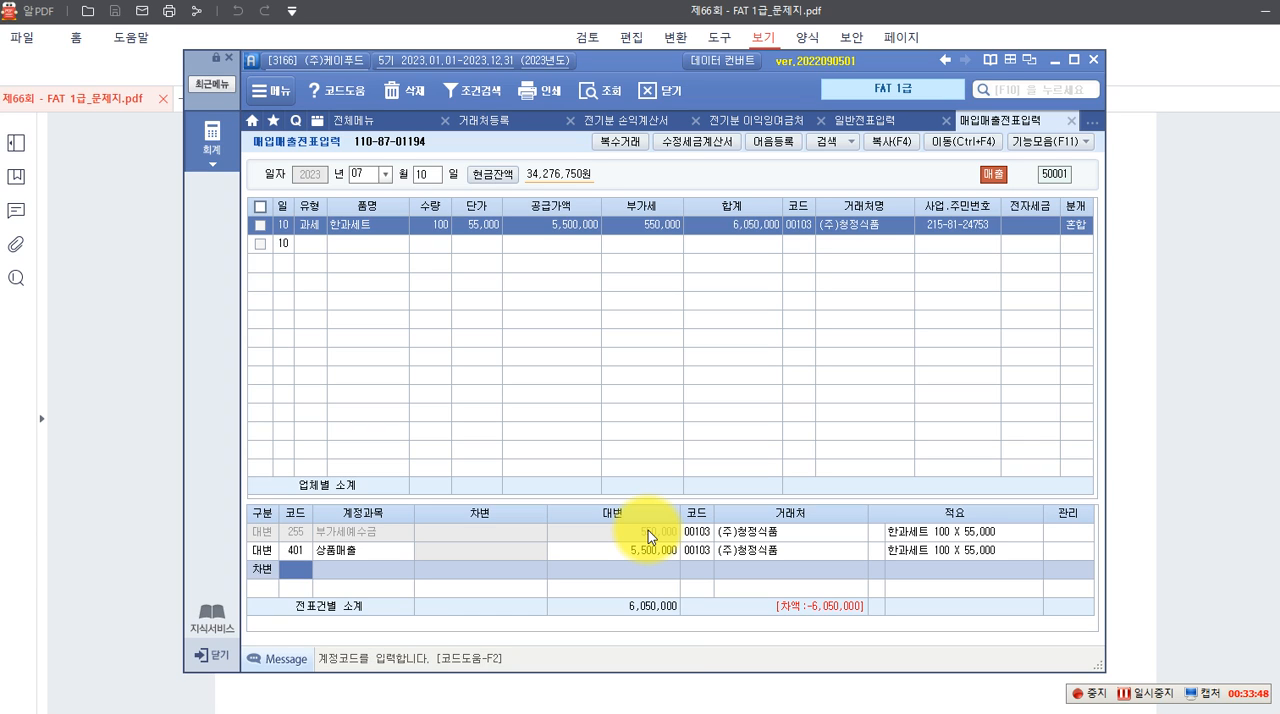
key(F2)
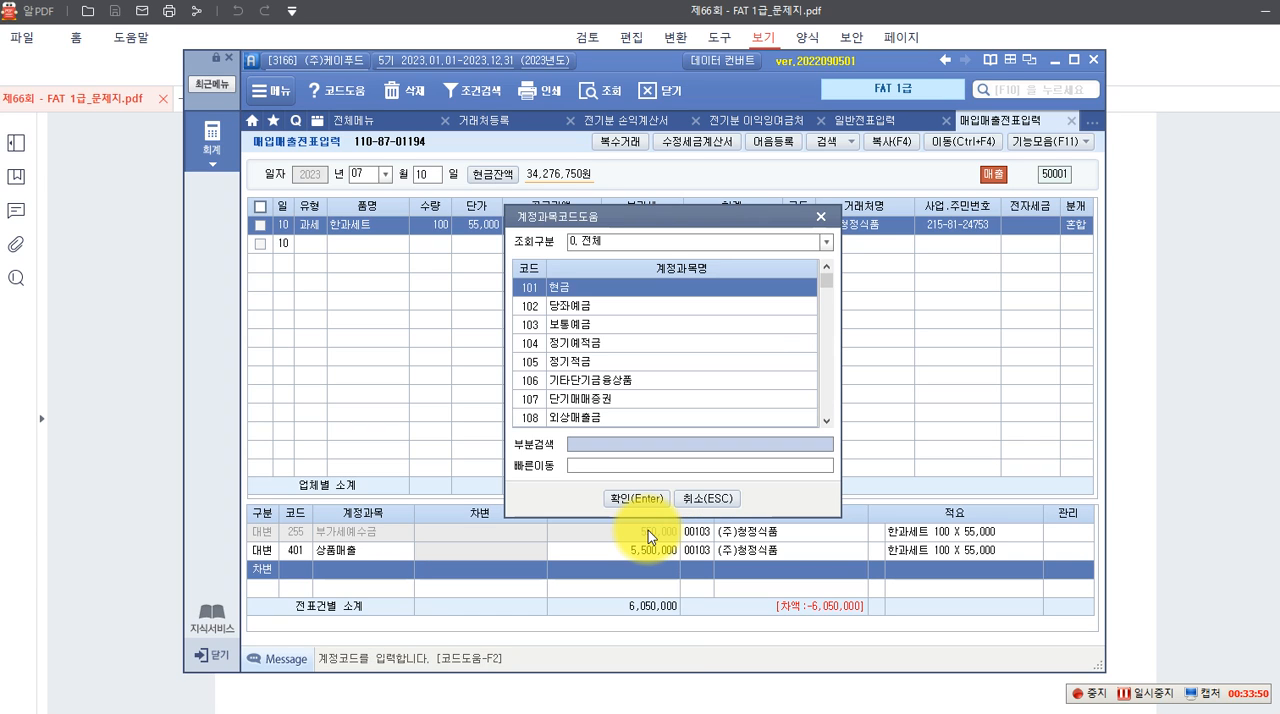
text(선수)
key(Return)
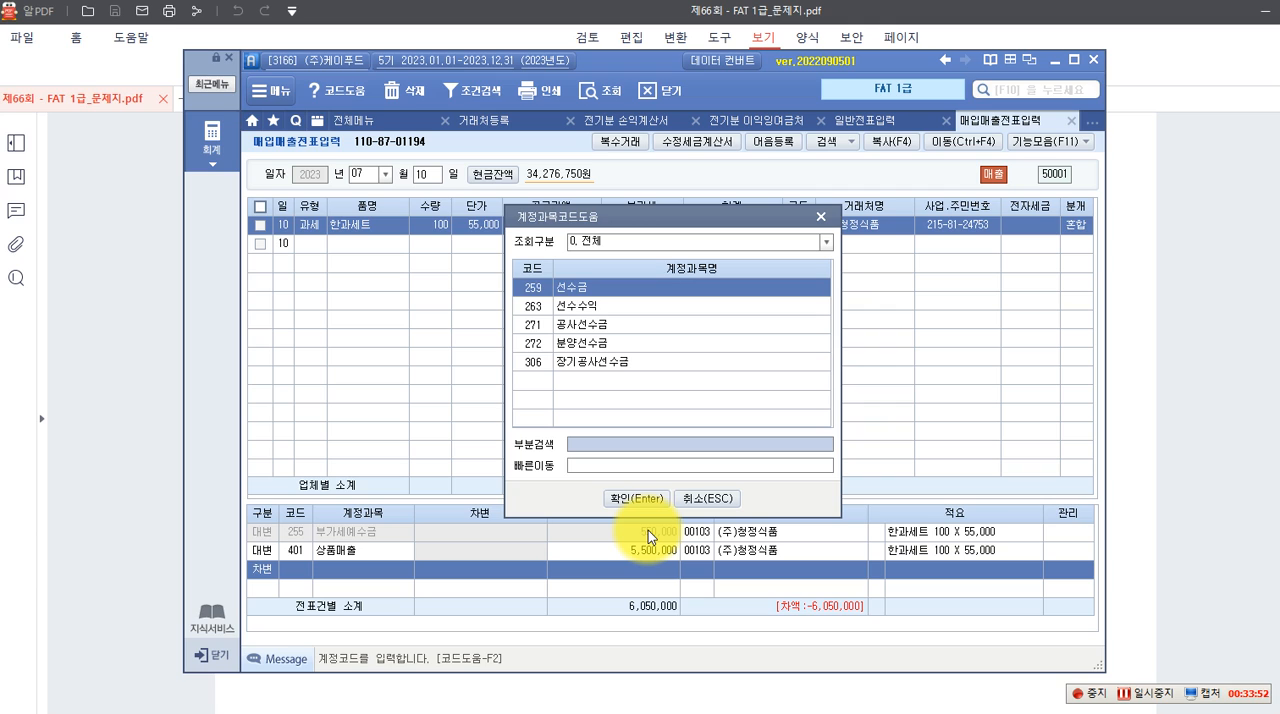
key(Return)
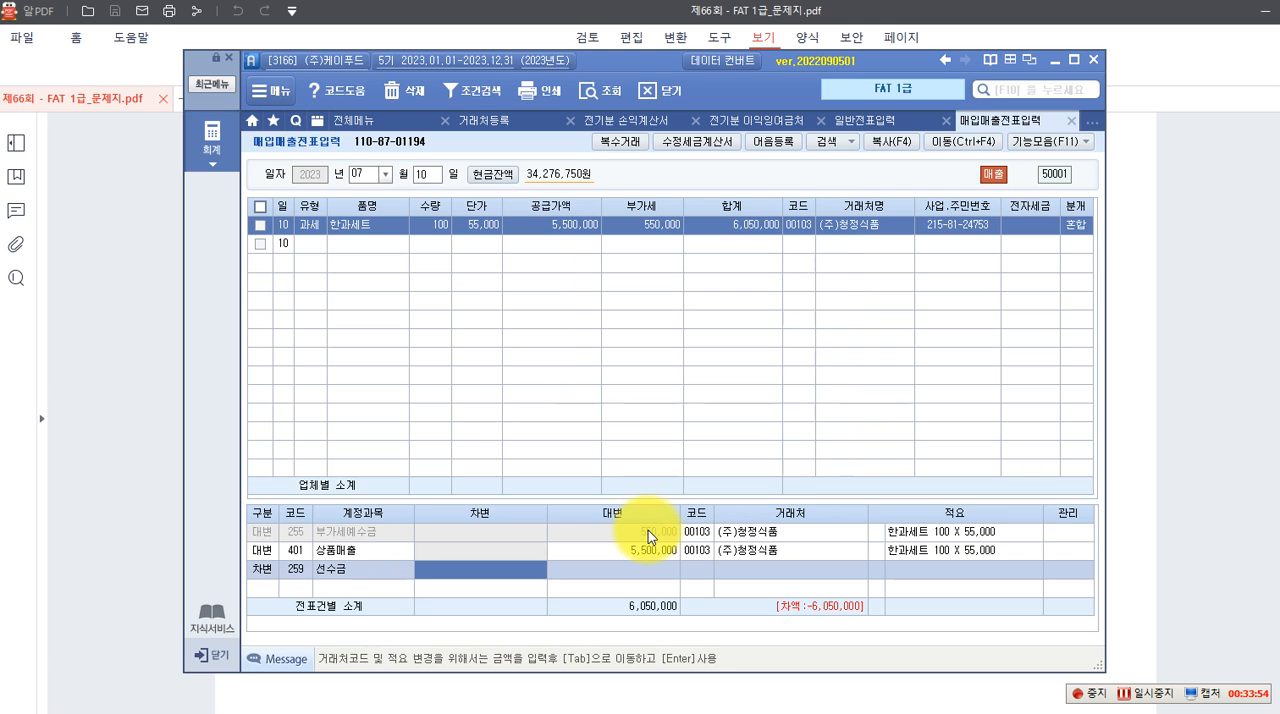
text(5500000)
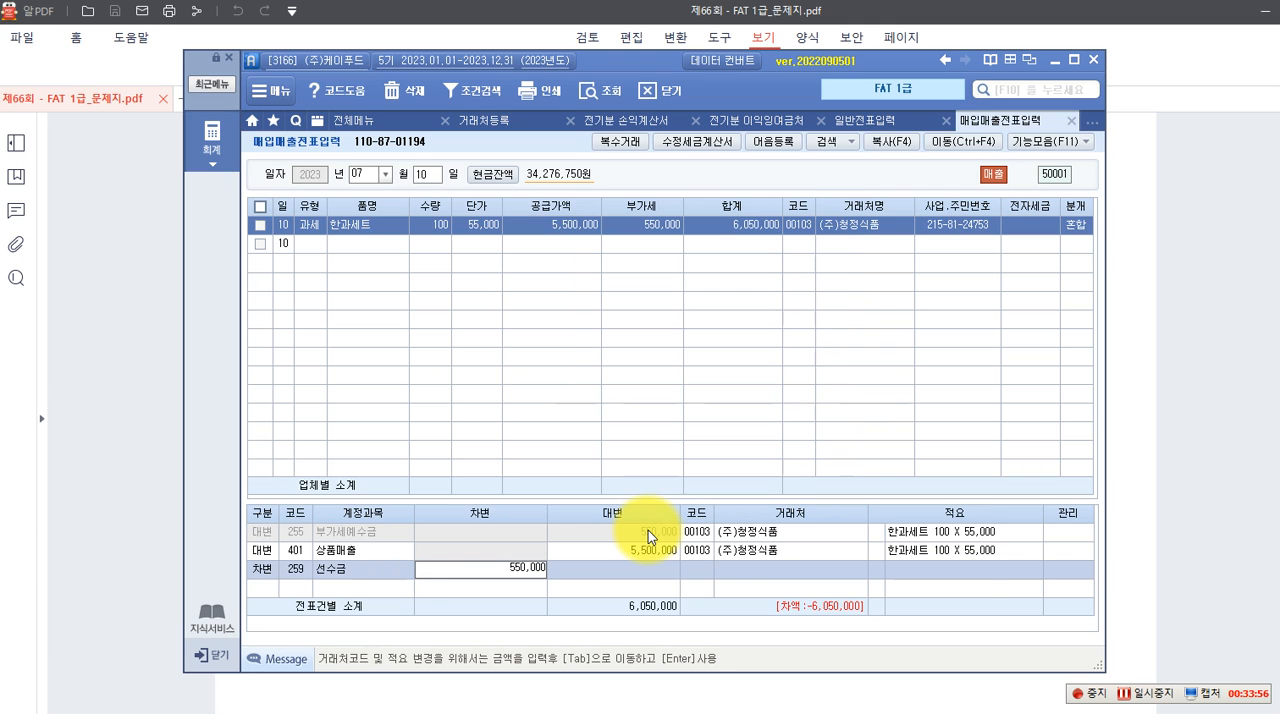
key(Return)
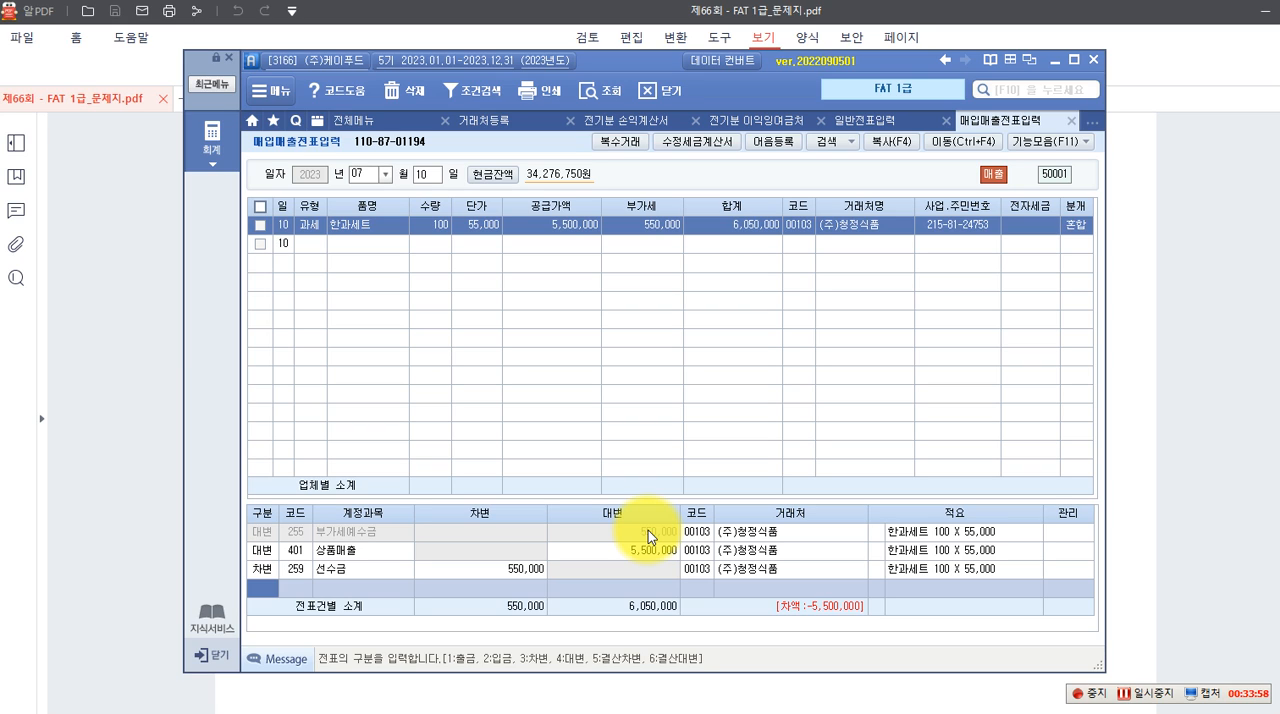
Add a 차변 line for account 103 보통예금 with 5,500,000 to the July 10 한과세트 voucher
text(3103)
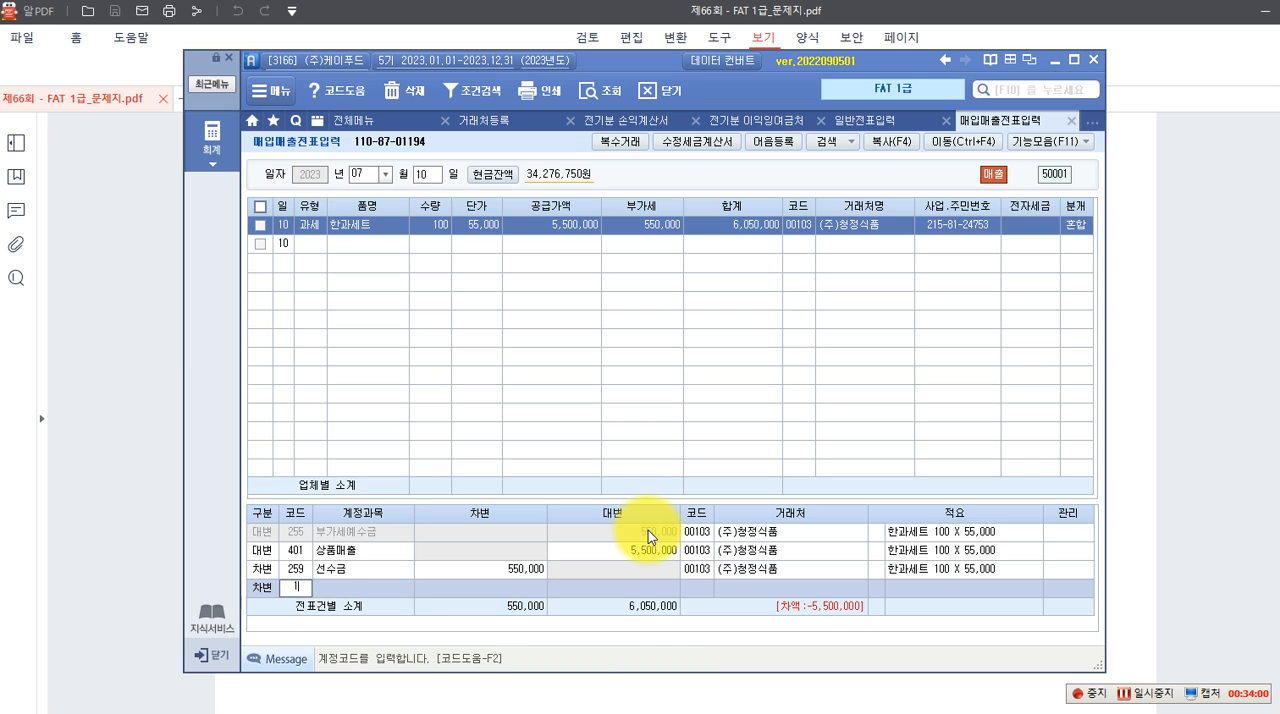
key(Return)
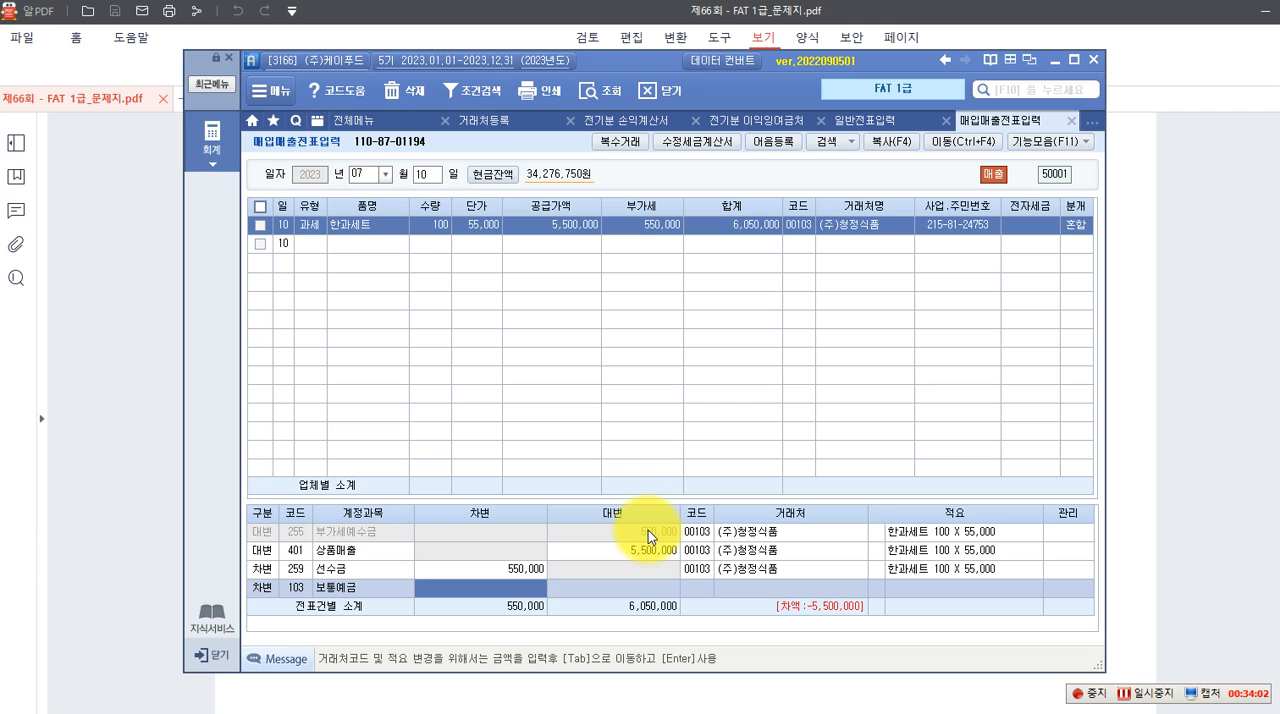
text(5500000)
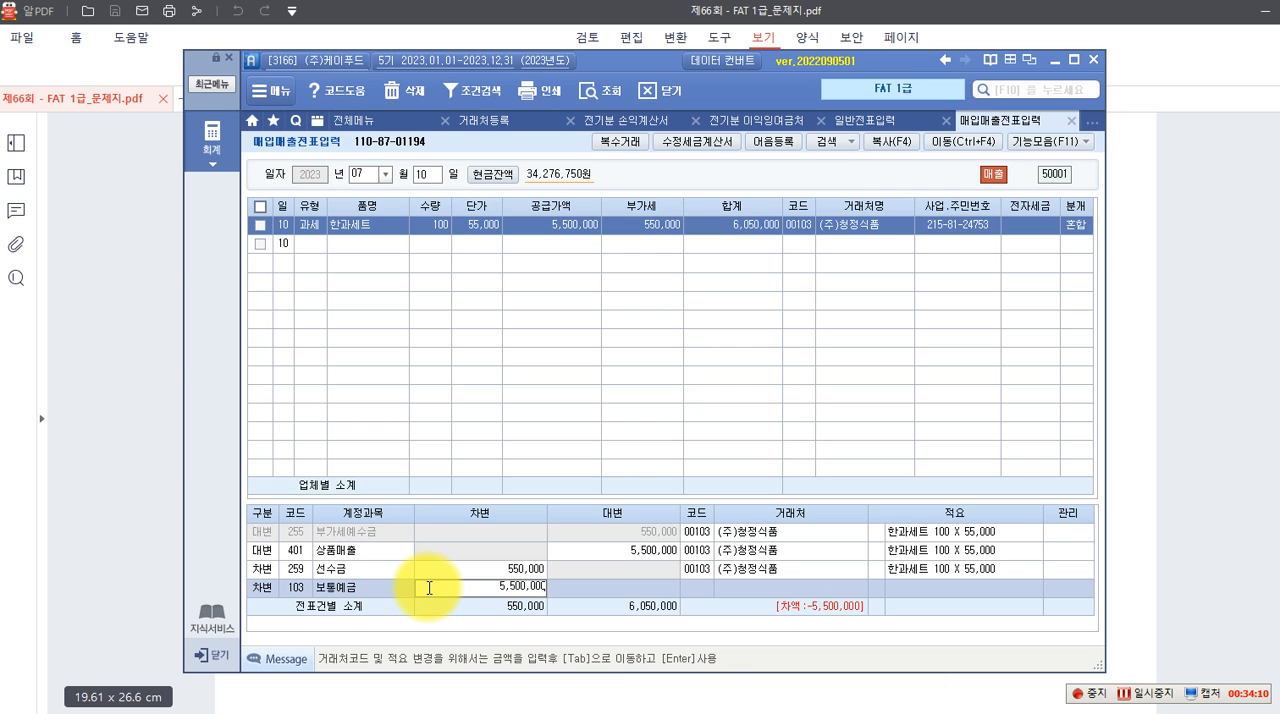
key(Return)
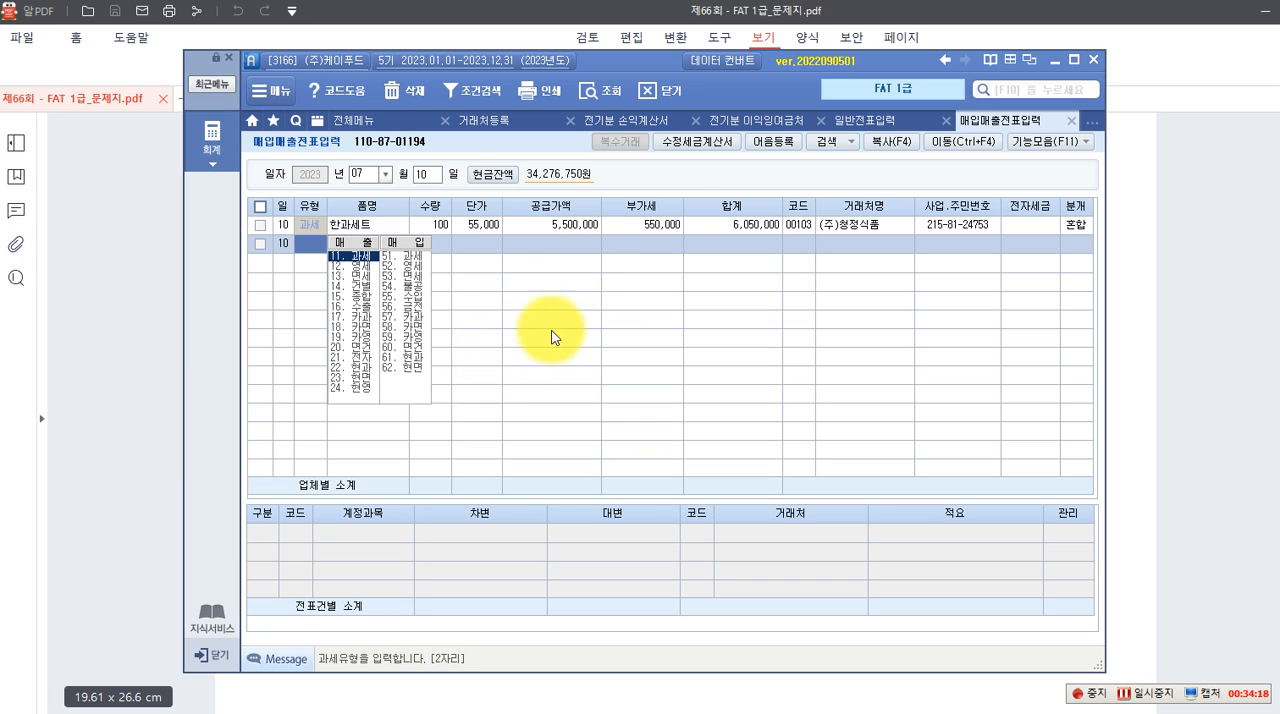
Reopen the 한과세트 voucher and change the 보통예금 line's 거래처 to 농협은행(보통) by searching for 농협
click(572, 228)
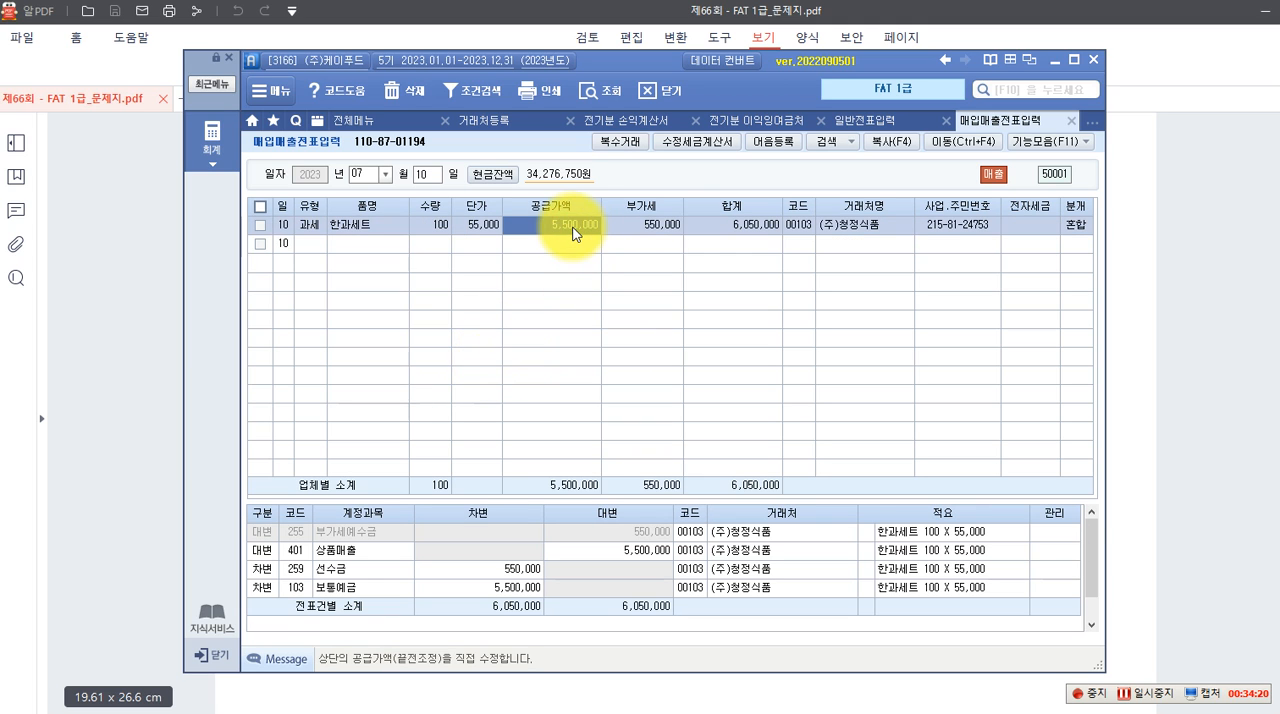
click(364, 591)
click(694, 588)
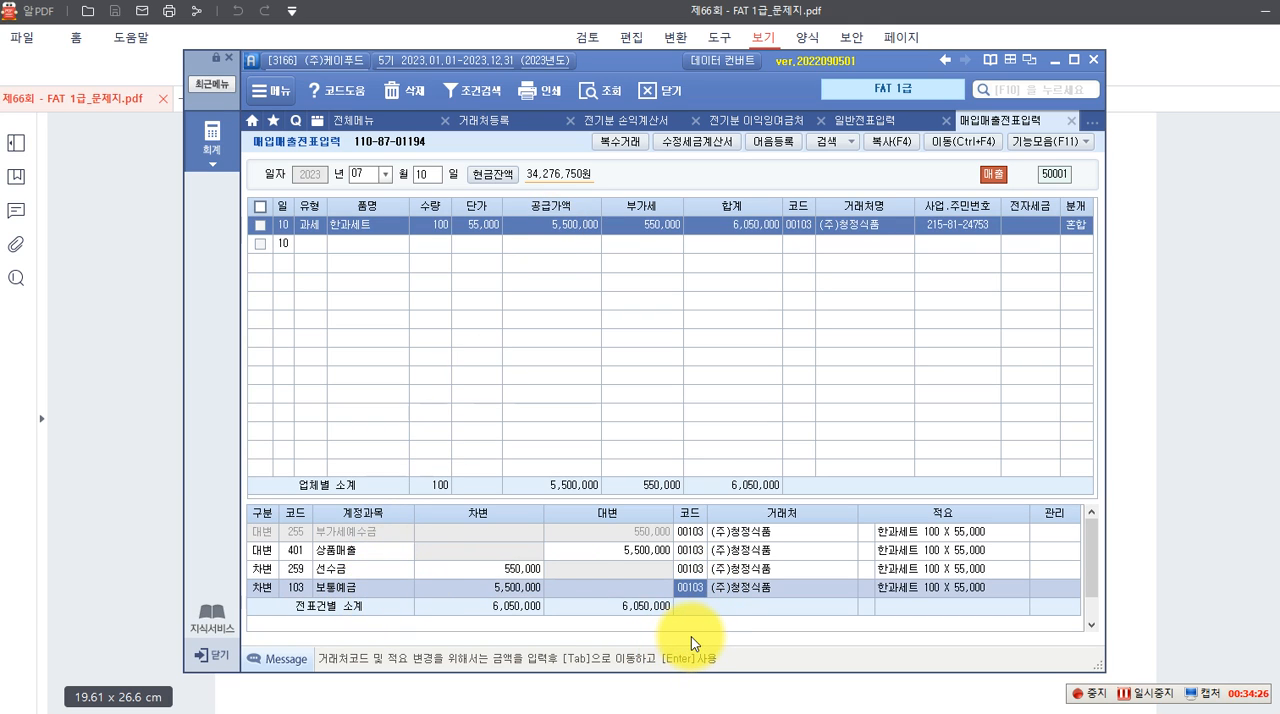
key(F2)
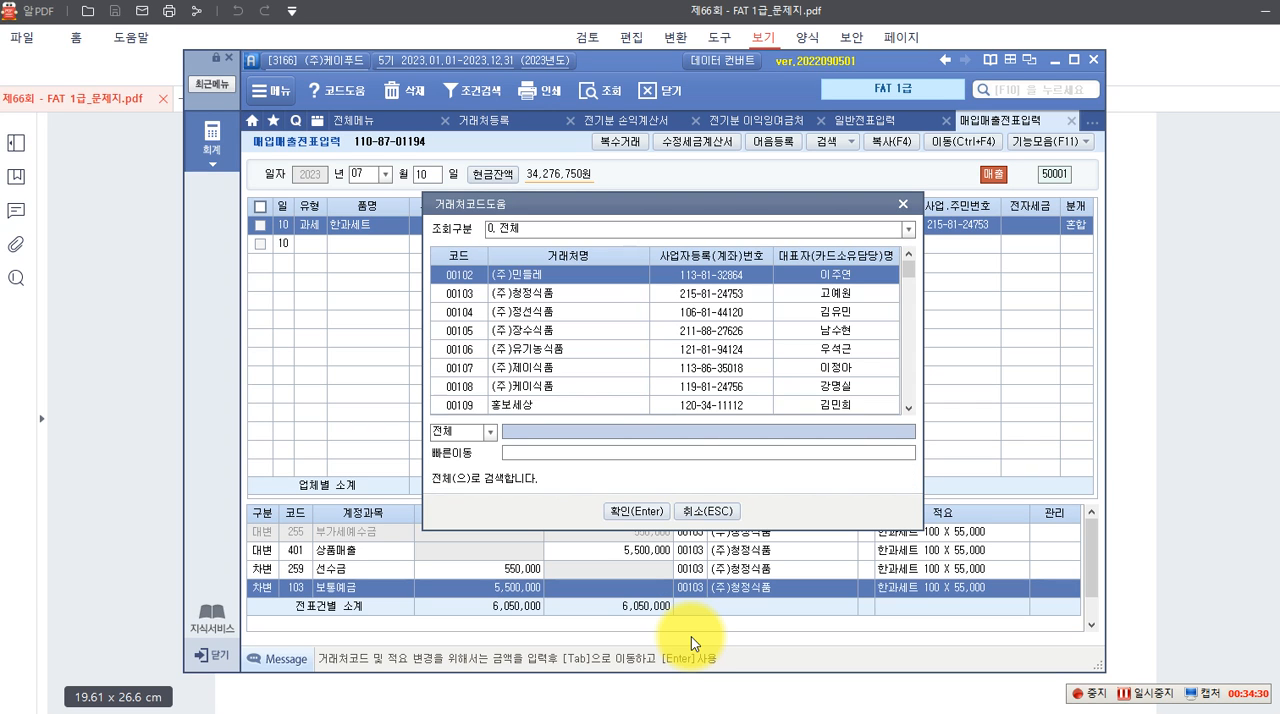
text(조)
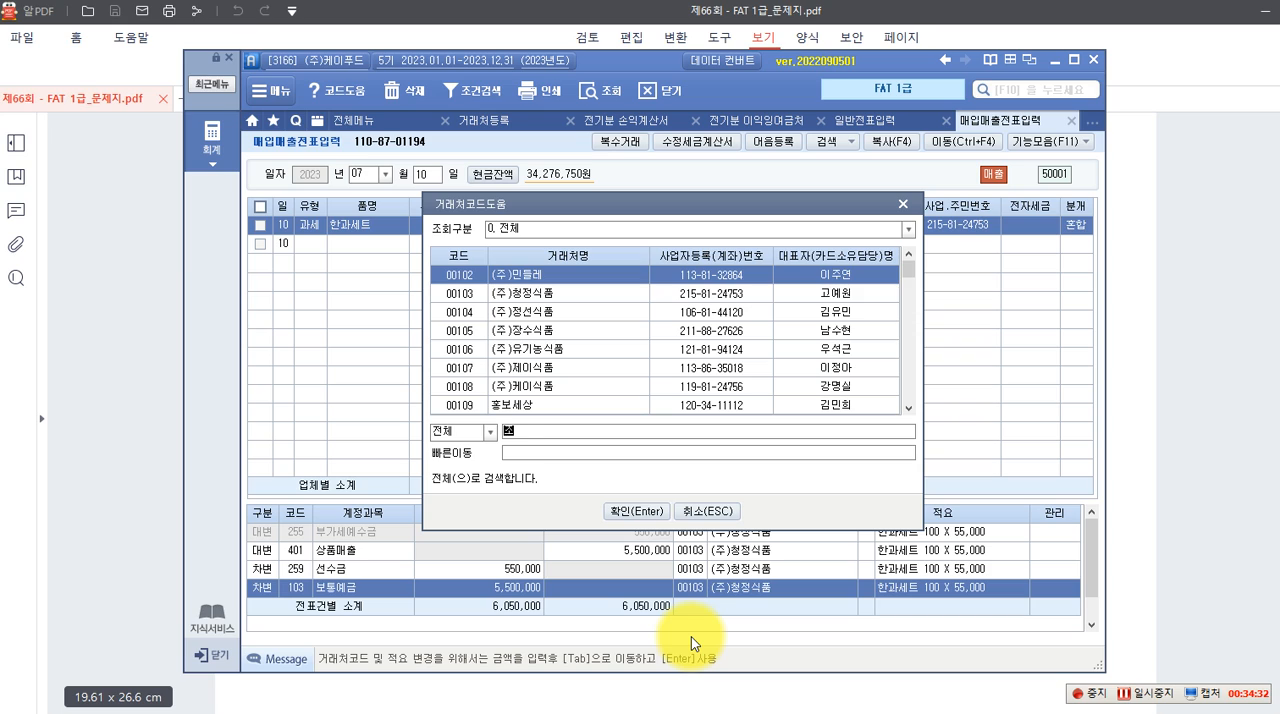
key(BackSpace)
text(농협)
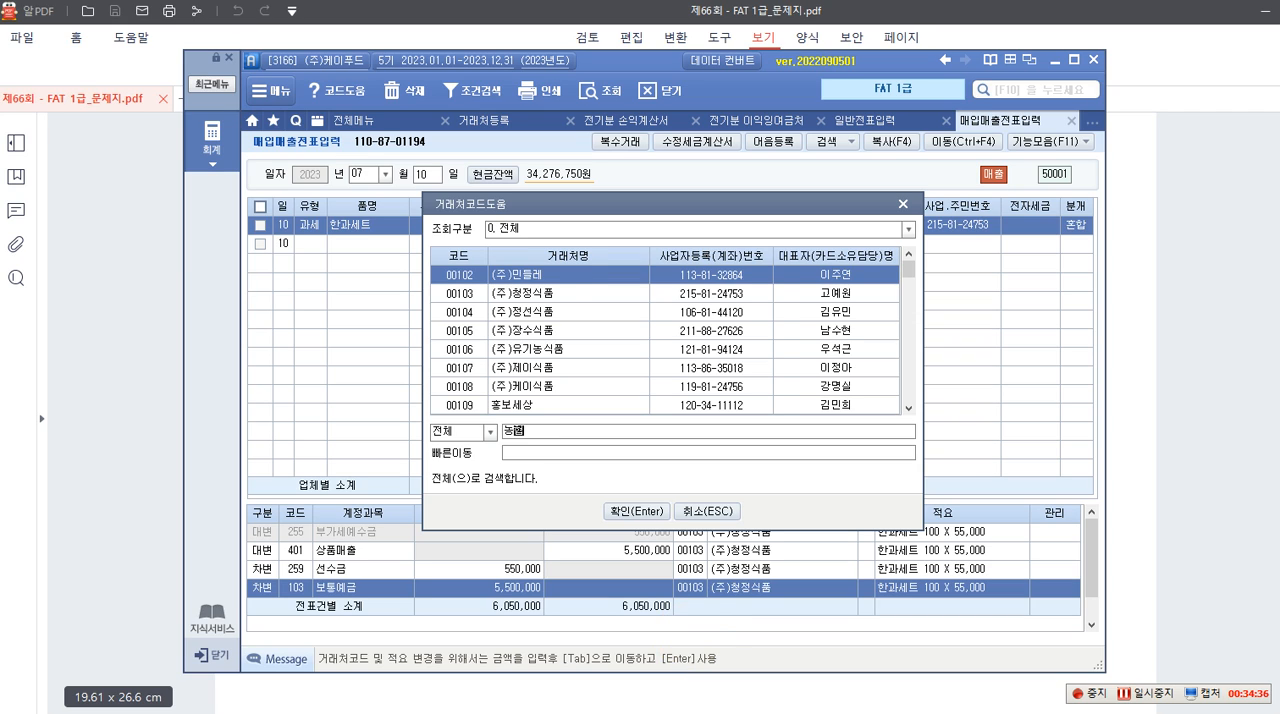
key(Return)
key(Return)
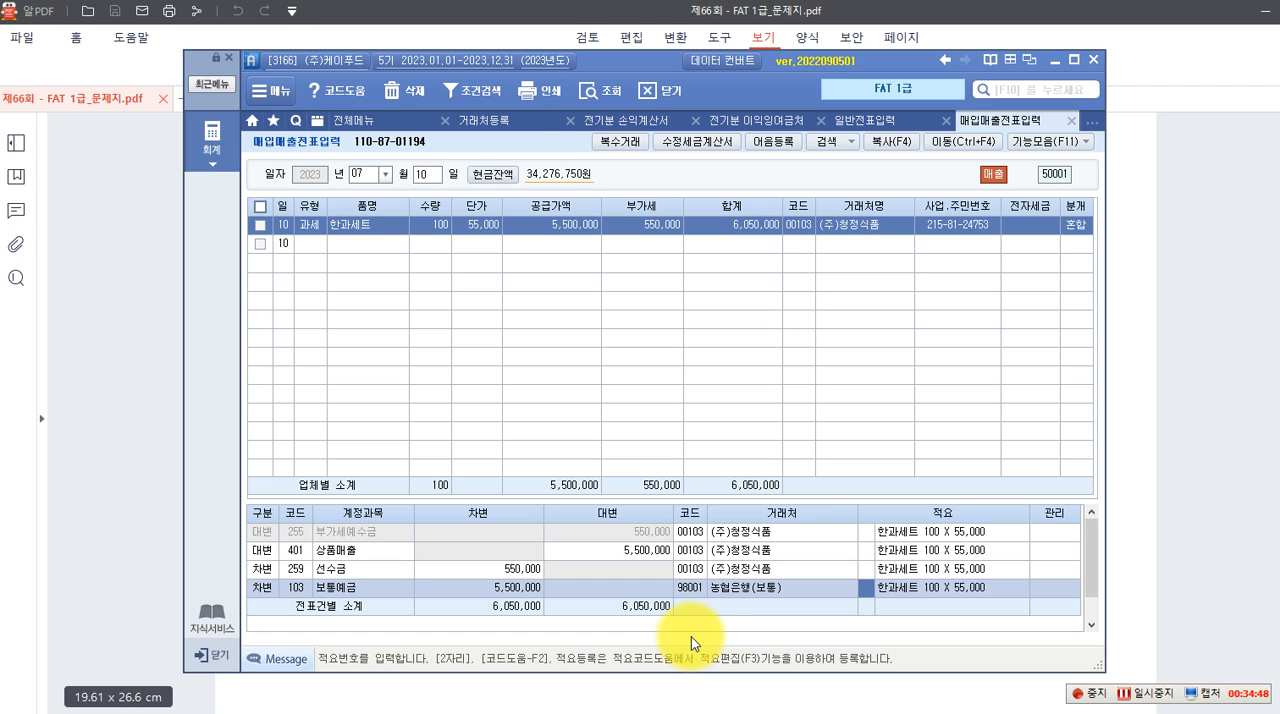
Open 전자세금계산서 발행 및 내역관리 and list the sales for all 거래처 from 2023-07-10 to 2023-07-10
click(218, 174)
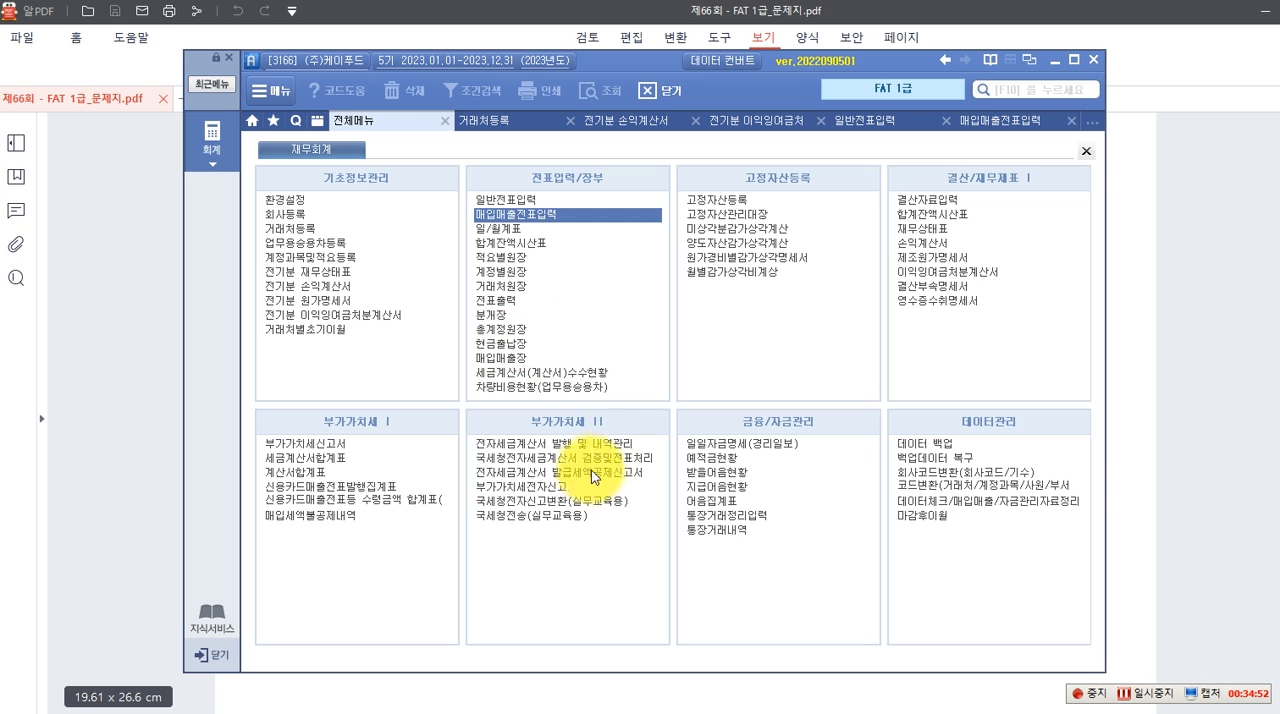
click(532, 449)
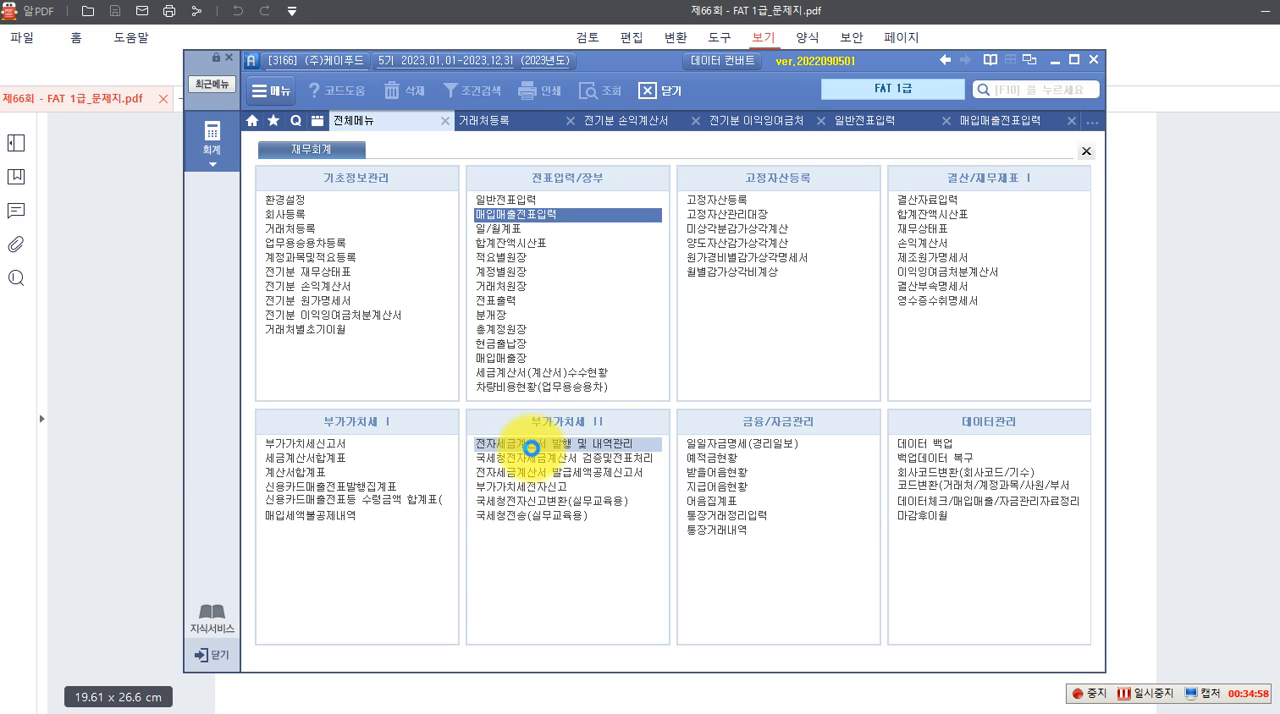
text(07)
text(1007)
text(10)
key(Return)
key(Return)
key(Return)
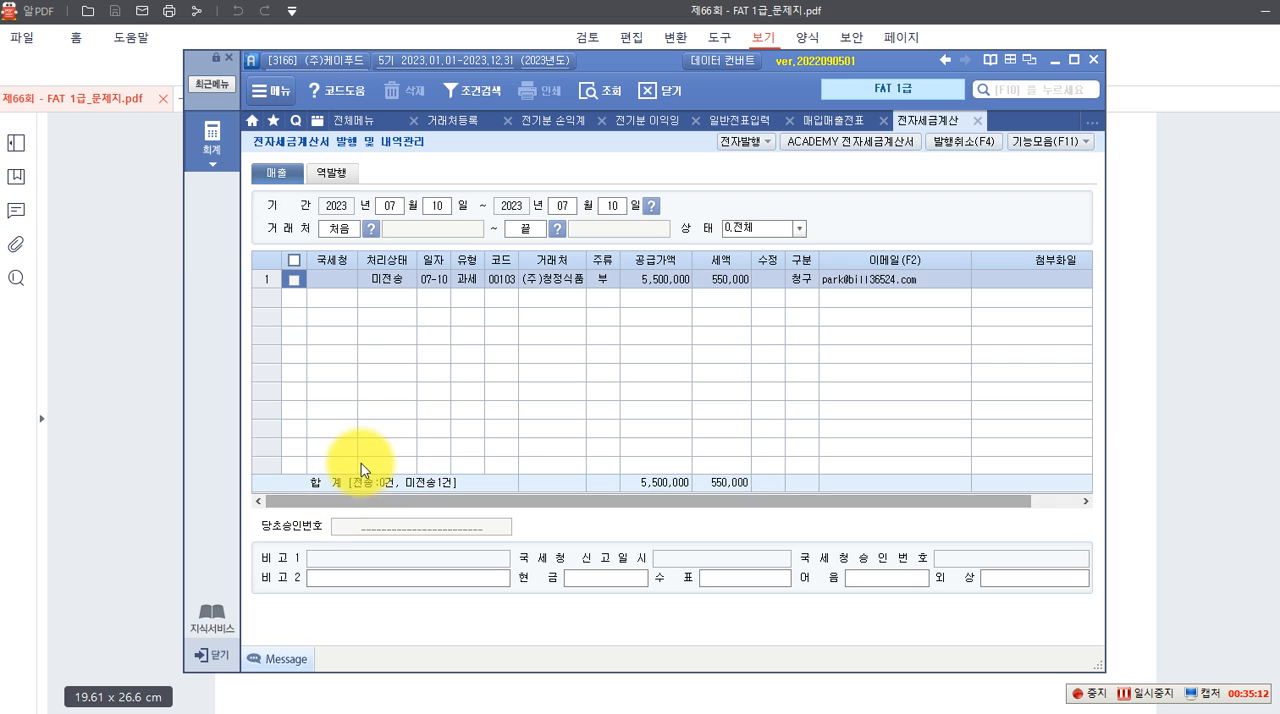
Issue the electronic tax invoice for the 07-10 (주)청정식품 sale and acknowledge the completion notice
click(294, 282)
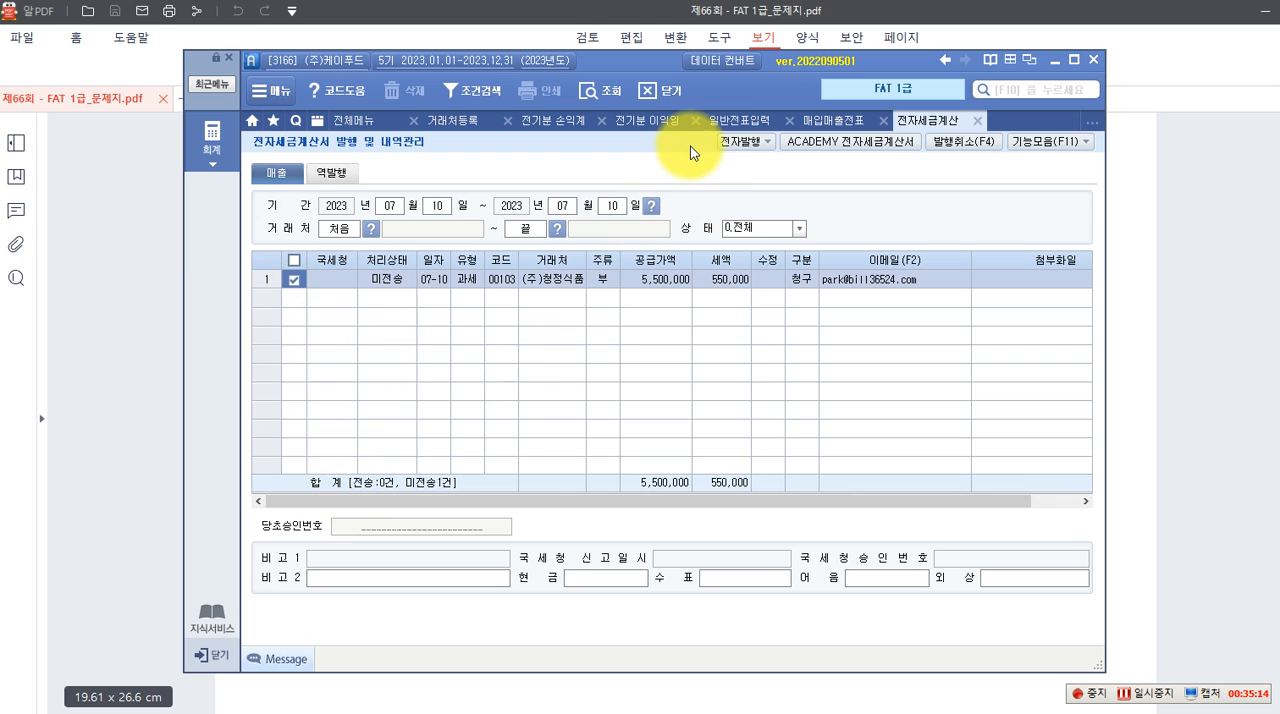
click(729, 142)
click(640, 455)
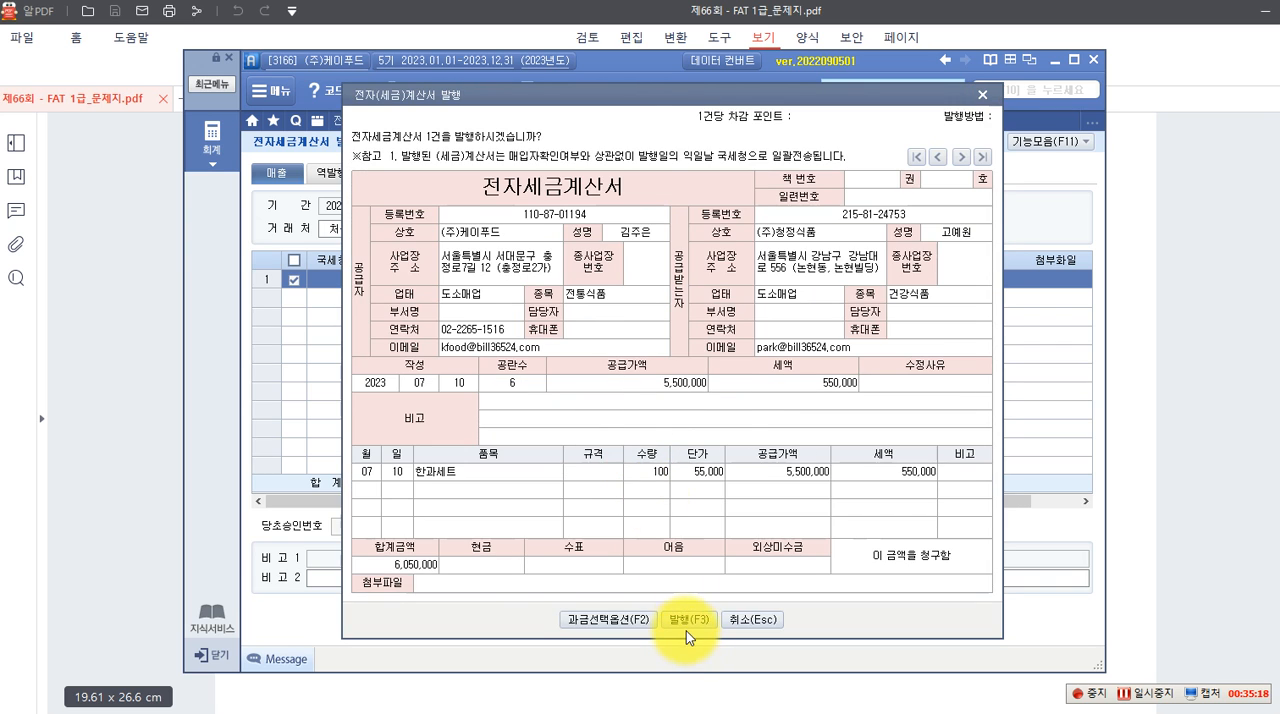
click(686, 620)
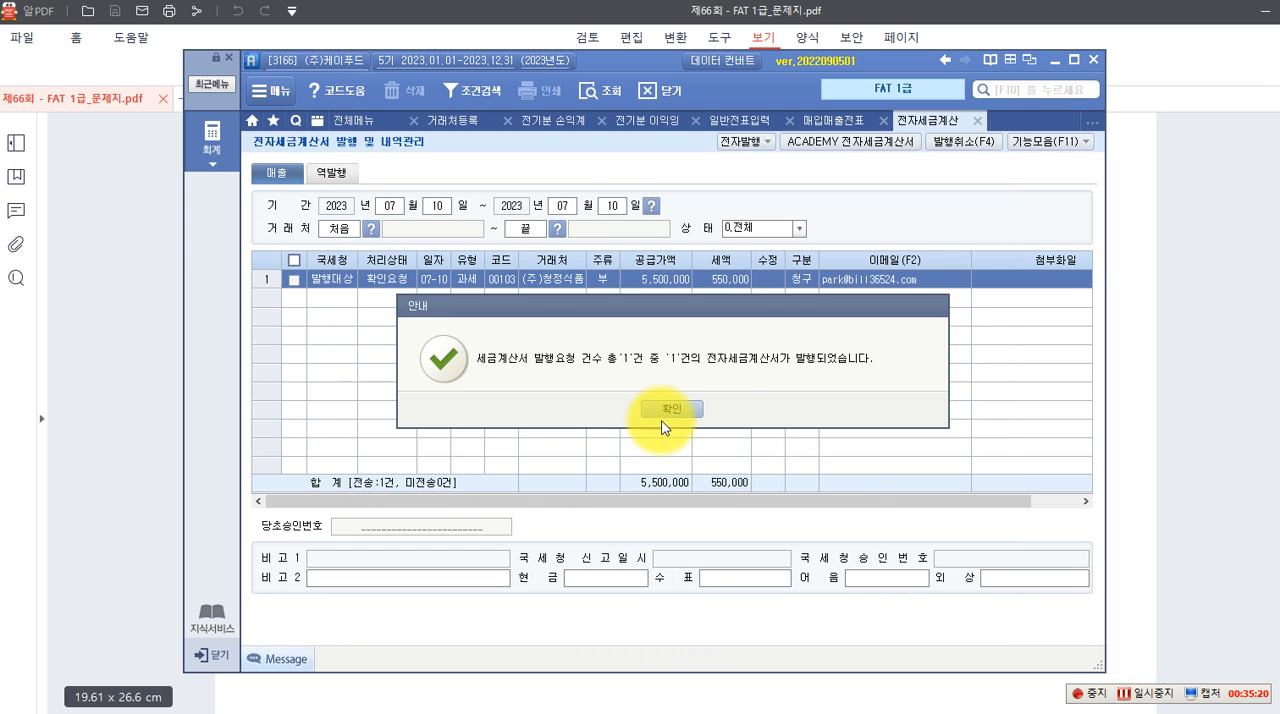
click(664, 410)
Open ACADEMY 전자세금계산서 for the (주)청정식품 invoice, retrieve it among the sales, transmit it with 발행 and close the window
click(293, 279)
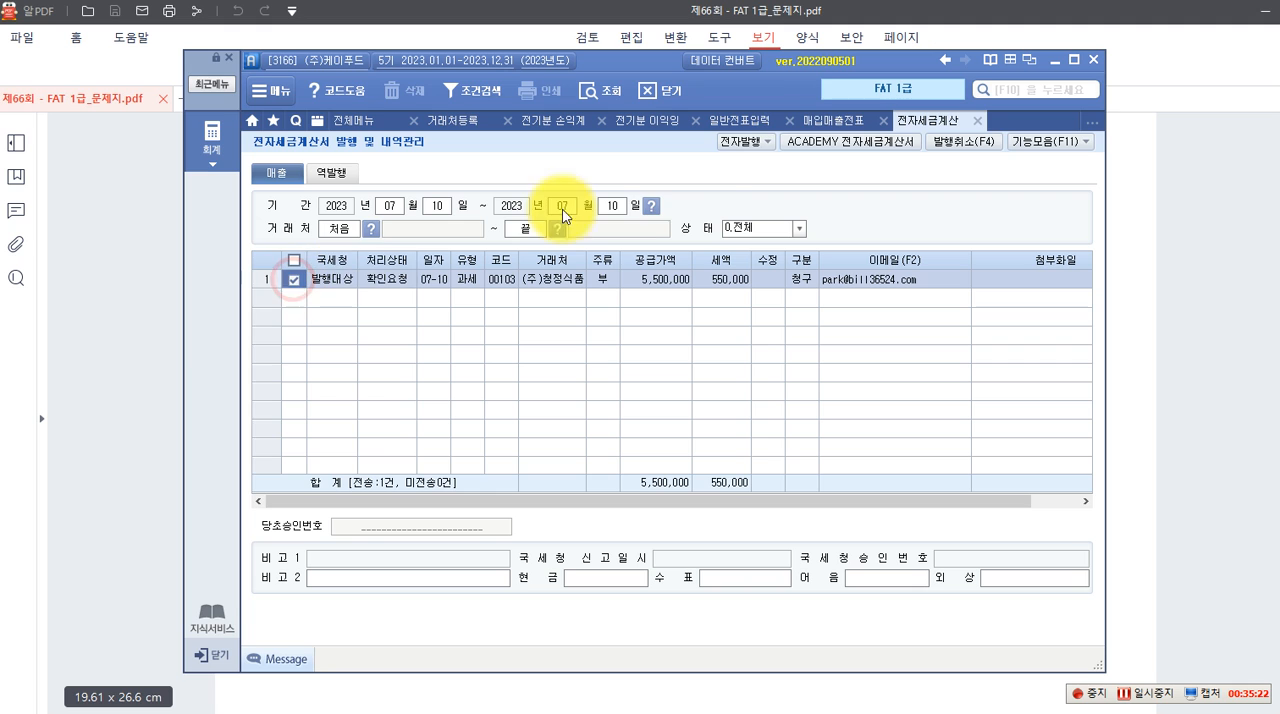
click(815, 147)
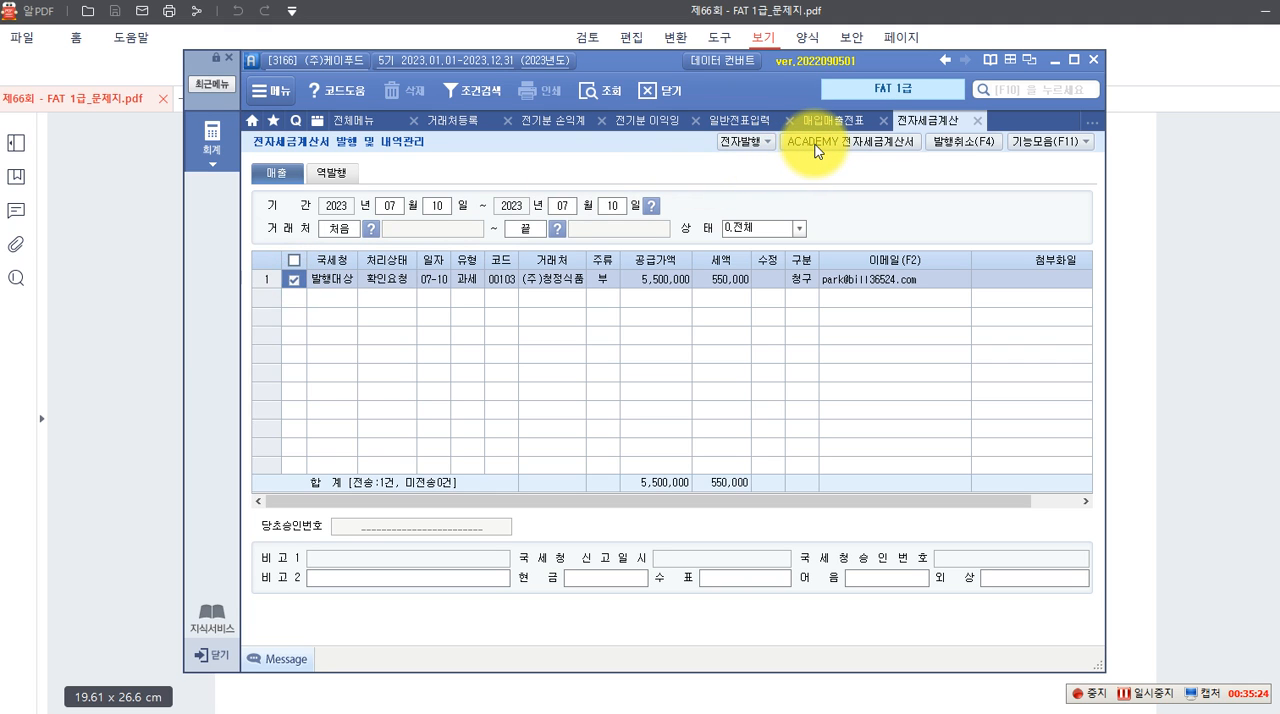
click(500, 393)
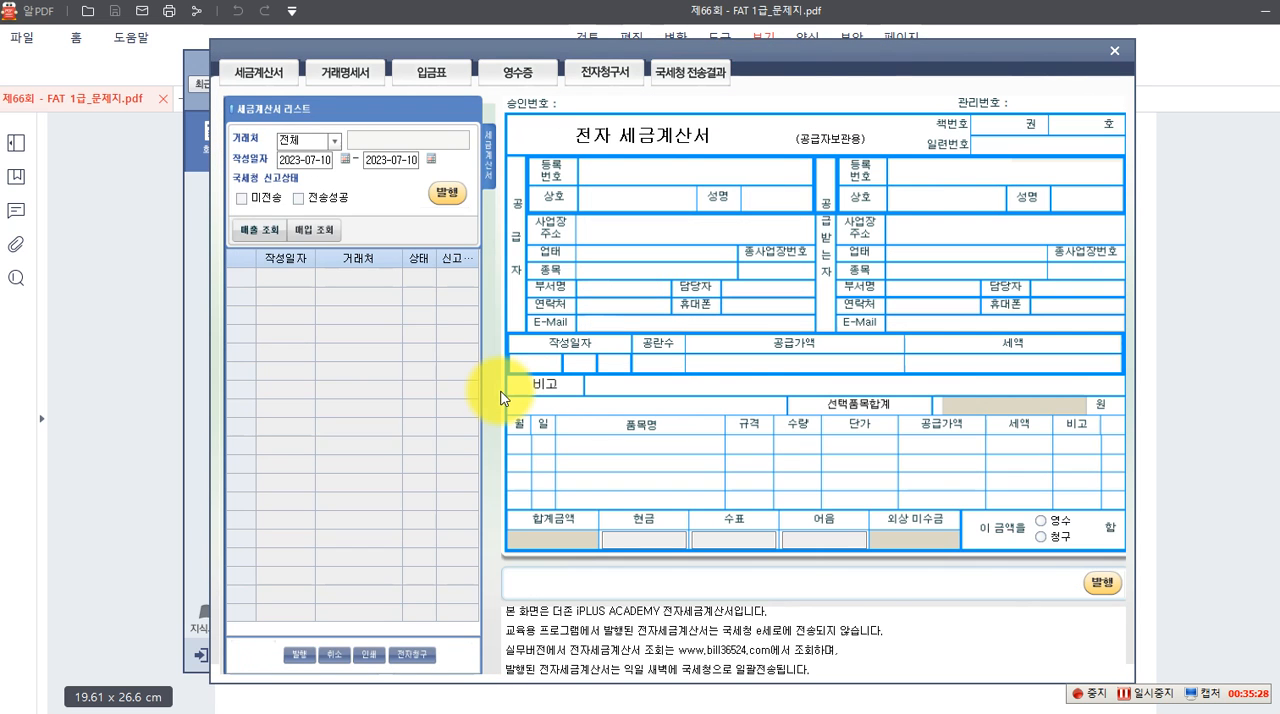
click(257, 230)
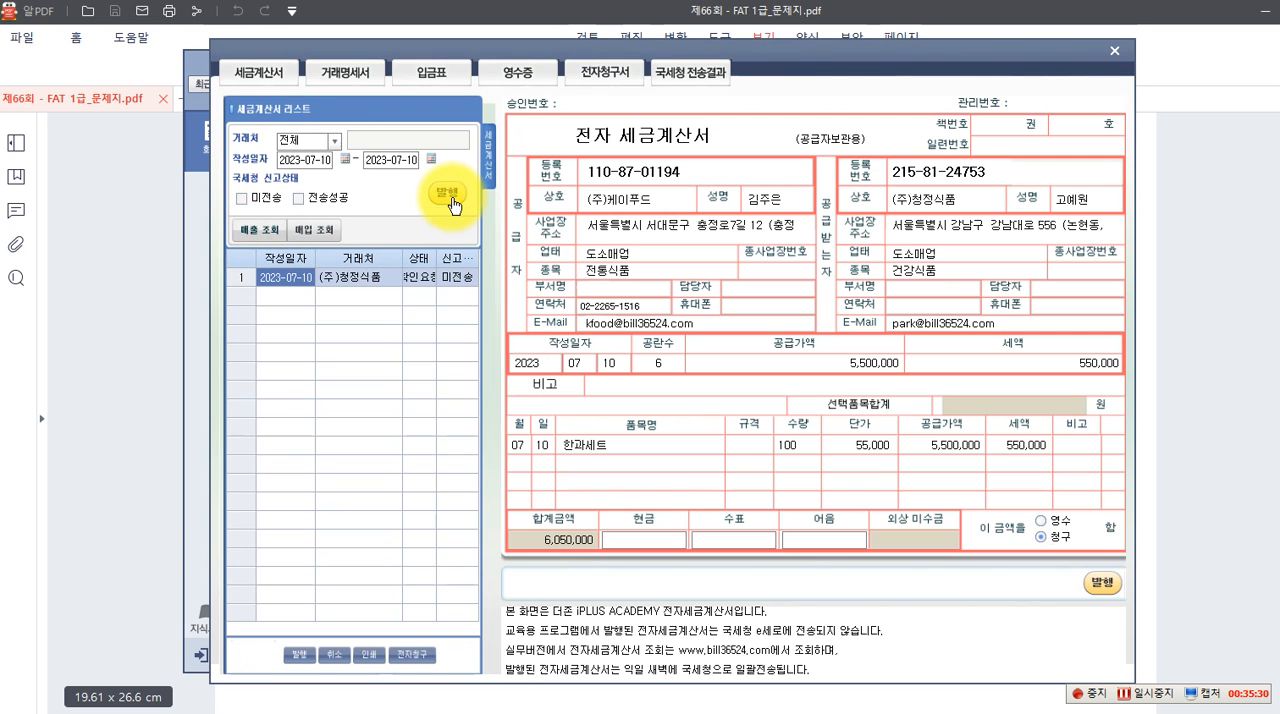
click(449, 195)
click(681, 411)
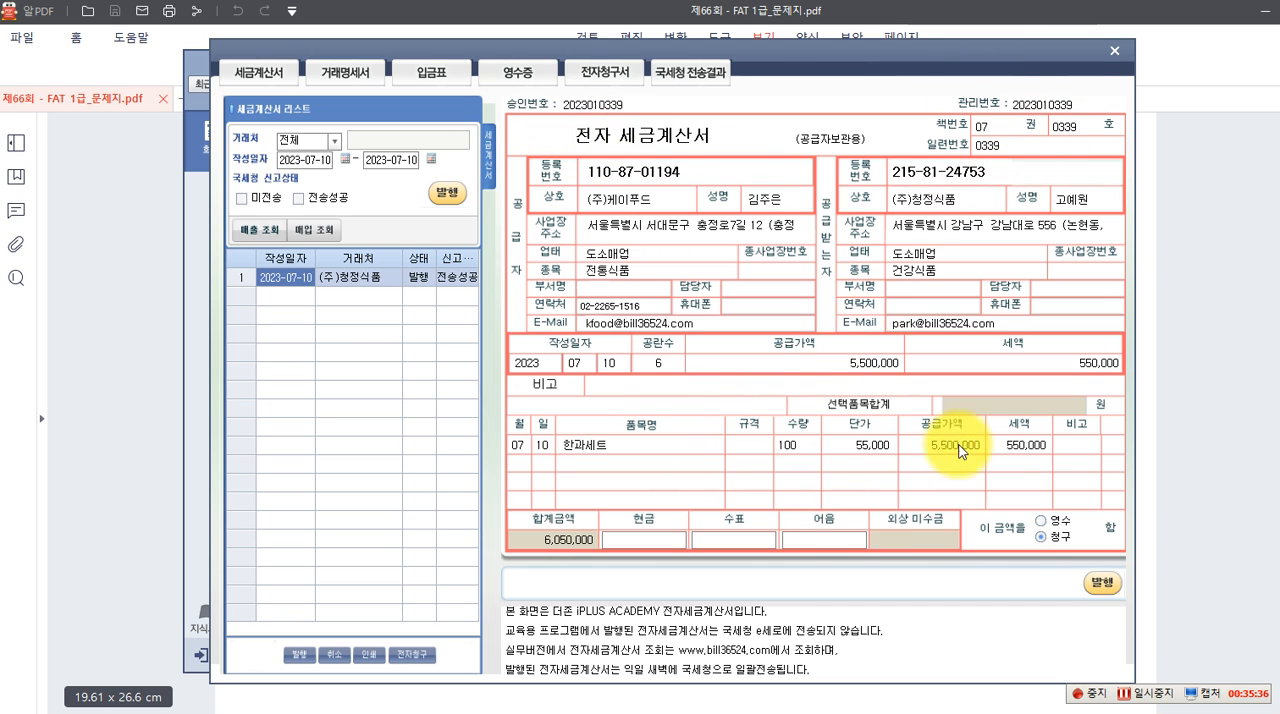
click(1116, 50)
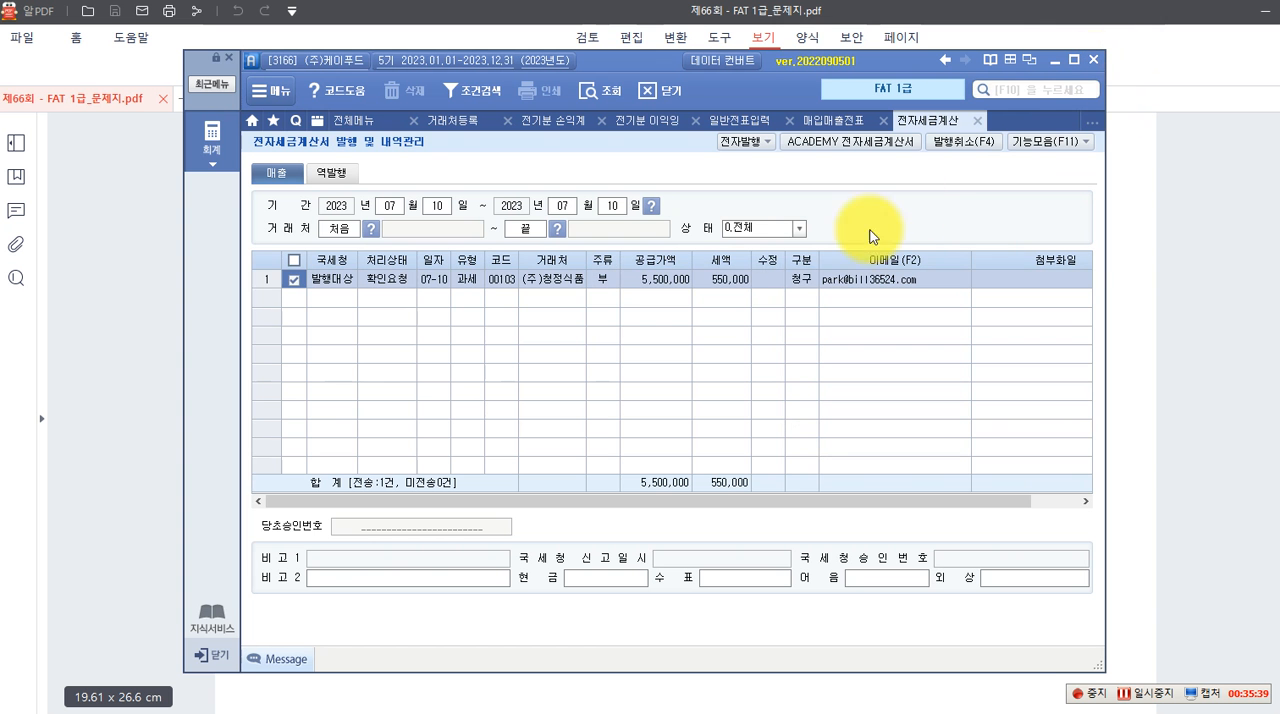
Return to 매입매출전표입력, reload the July 10 vouchers and check the 한과세트 voucher's 전자세금 status and journal lines
click(839, 123)
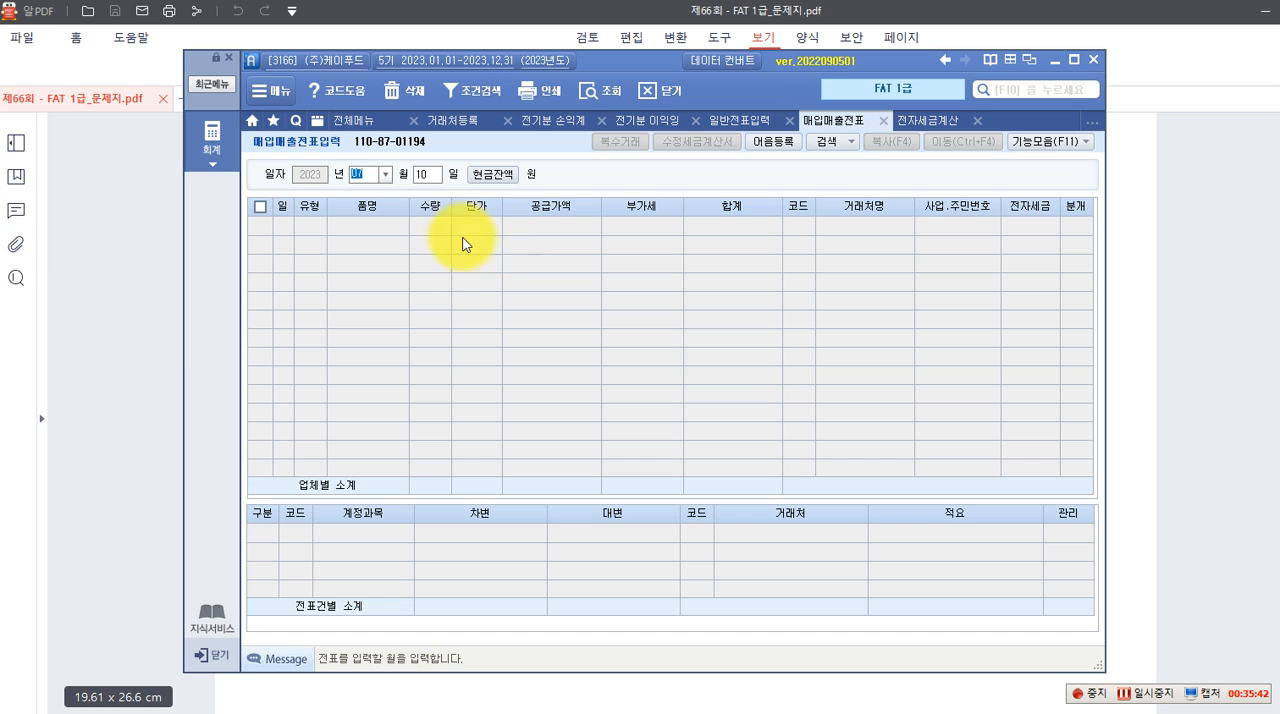
key(Return)
key(Return)
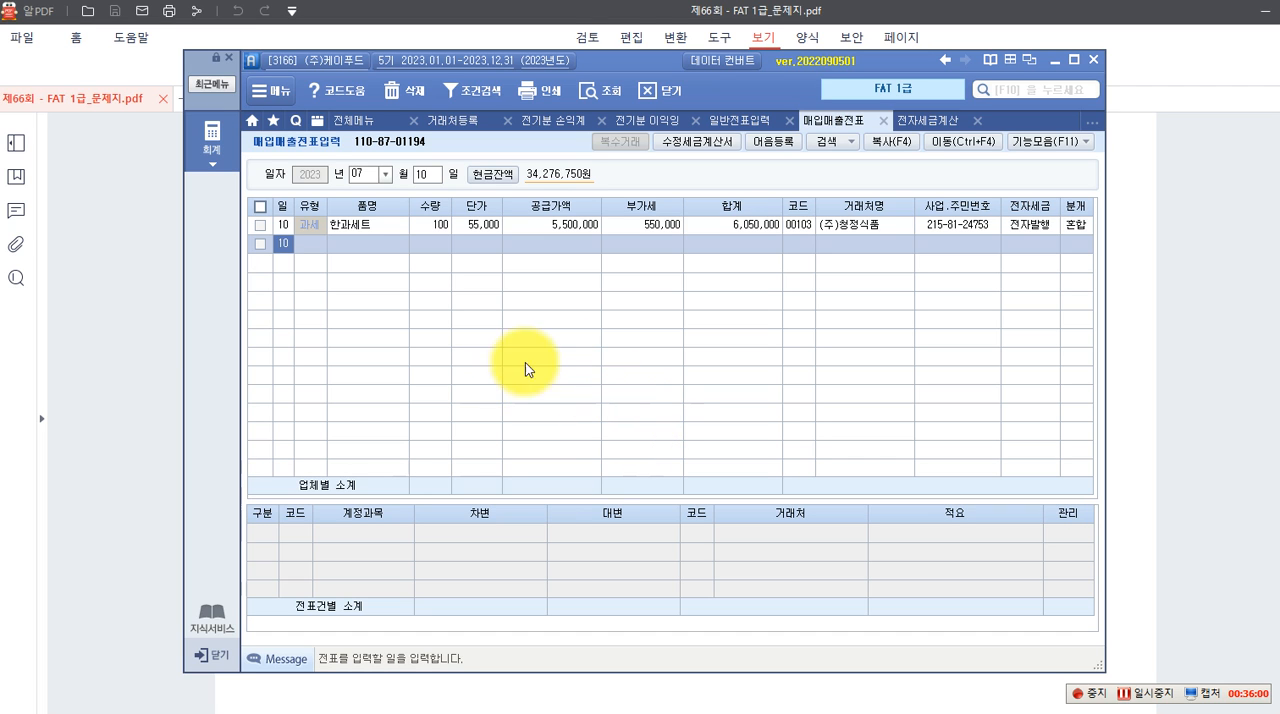
click(211, 137)
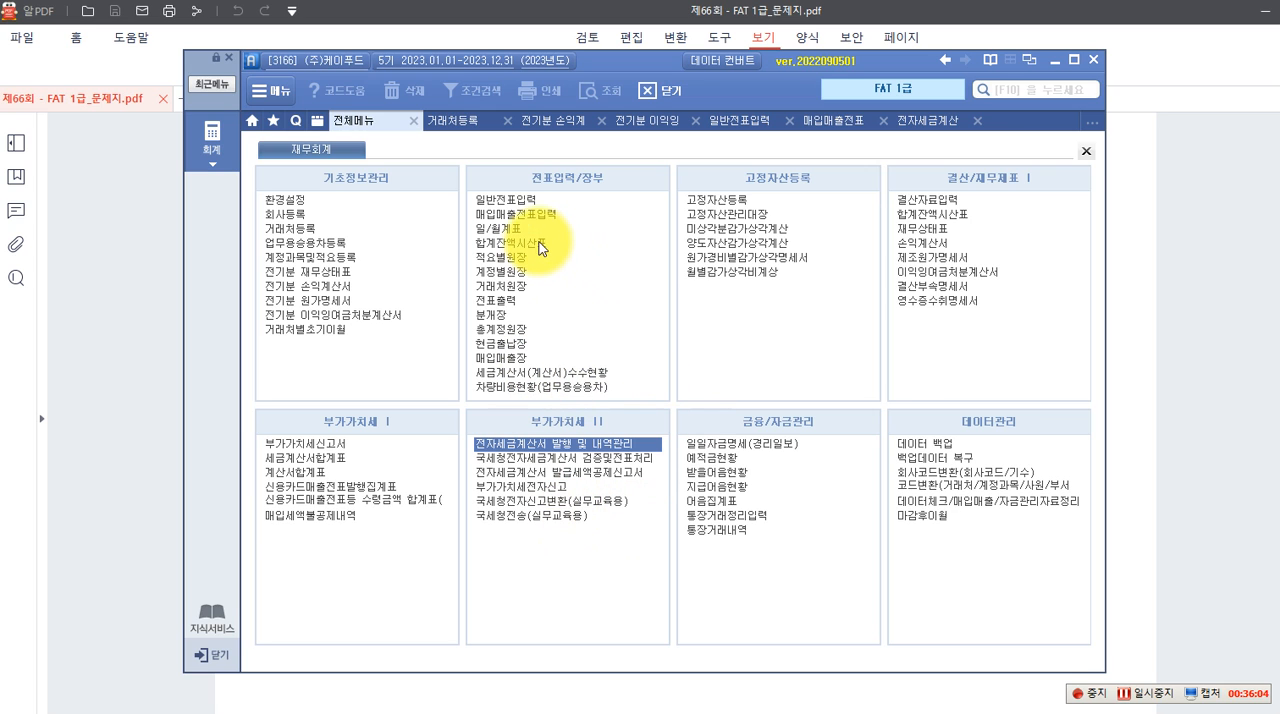
click(538, 215)
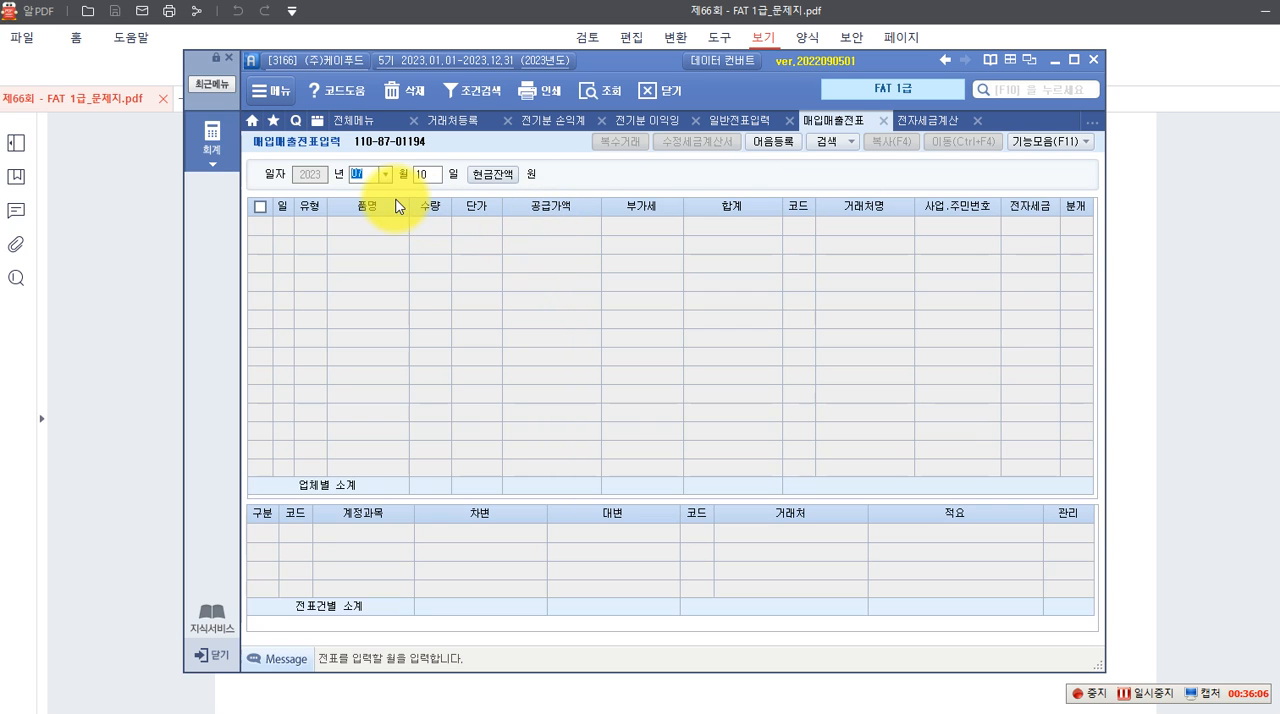
key(Return)
key(Return)
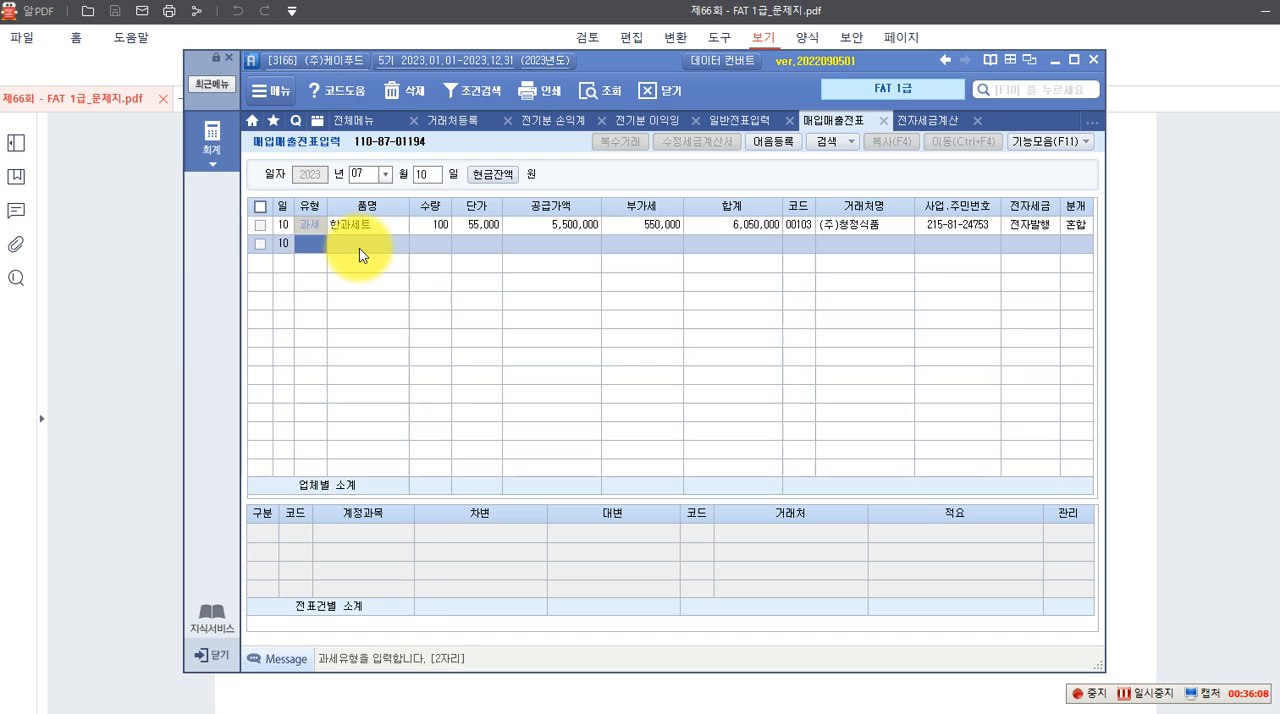
click(472, 226)
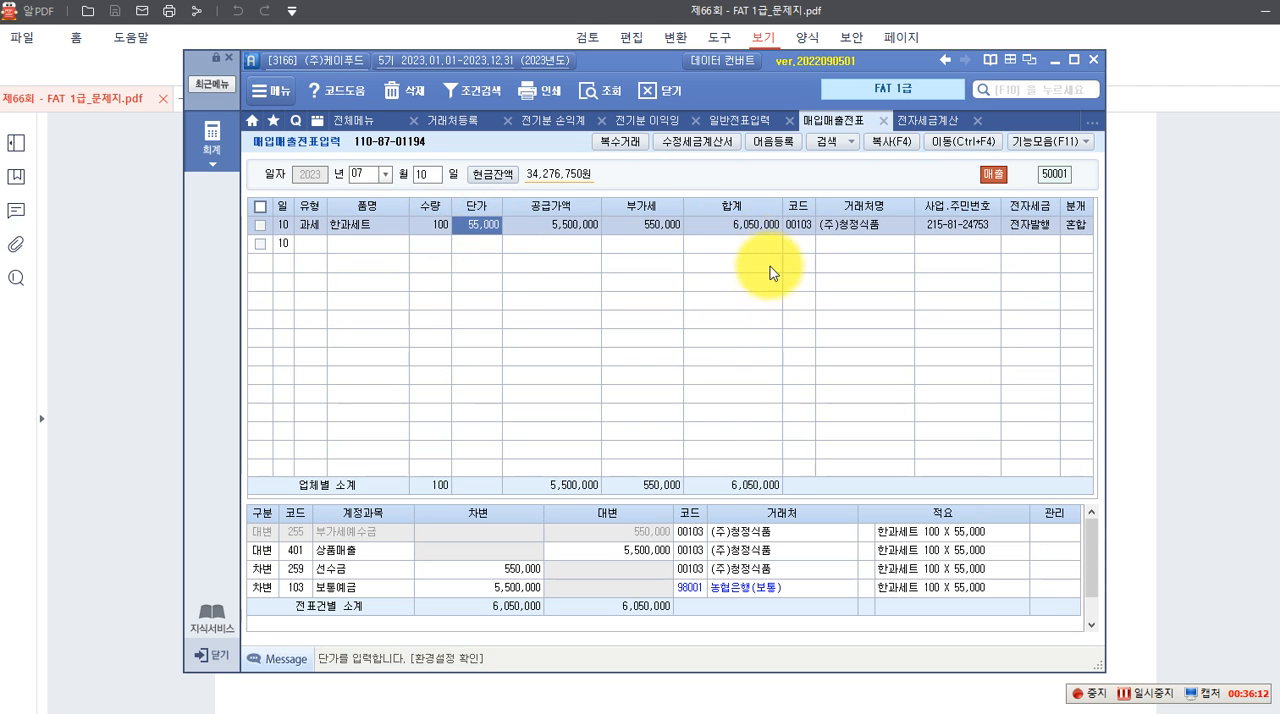
Switch to the exam PDF and check the 합계 amount on the July 10 거래명세서 against the 10% 계약금 condition
click(128, 377)
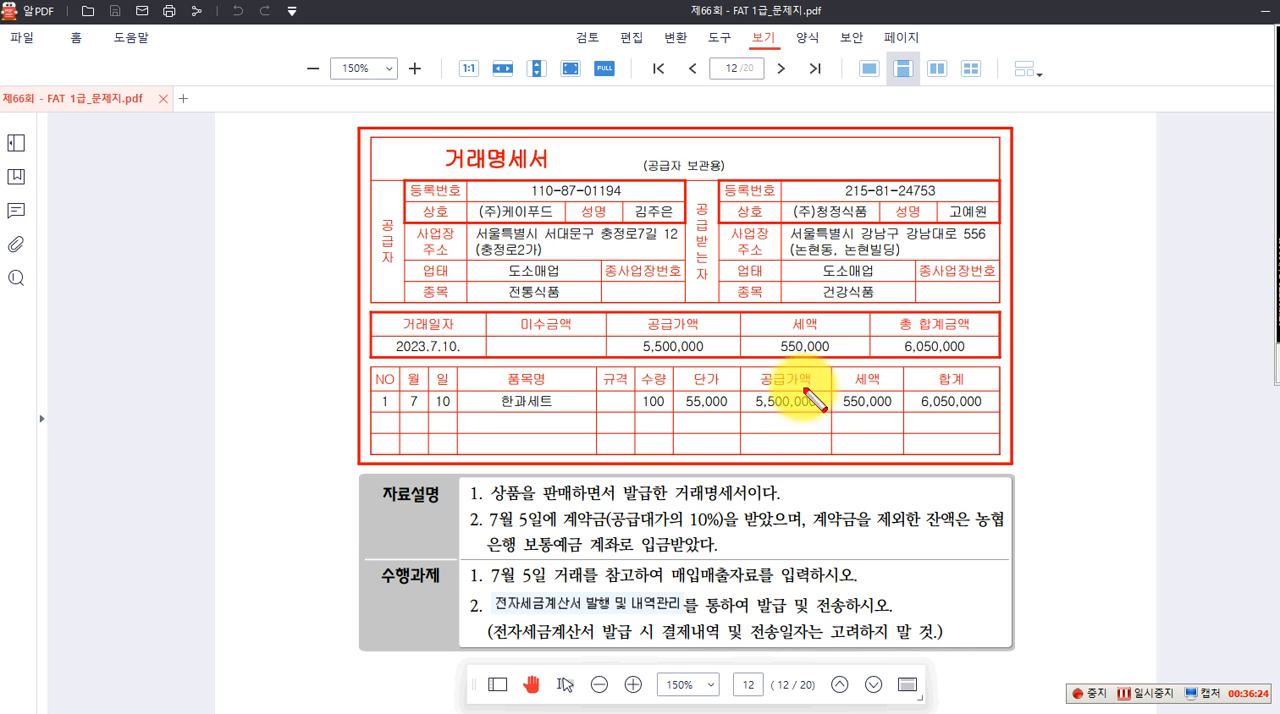
drag(906, 367, 992, 421)
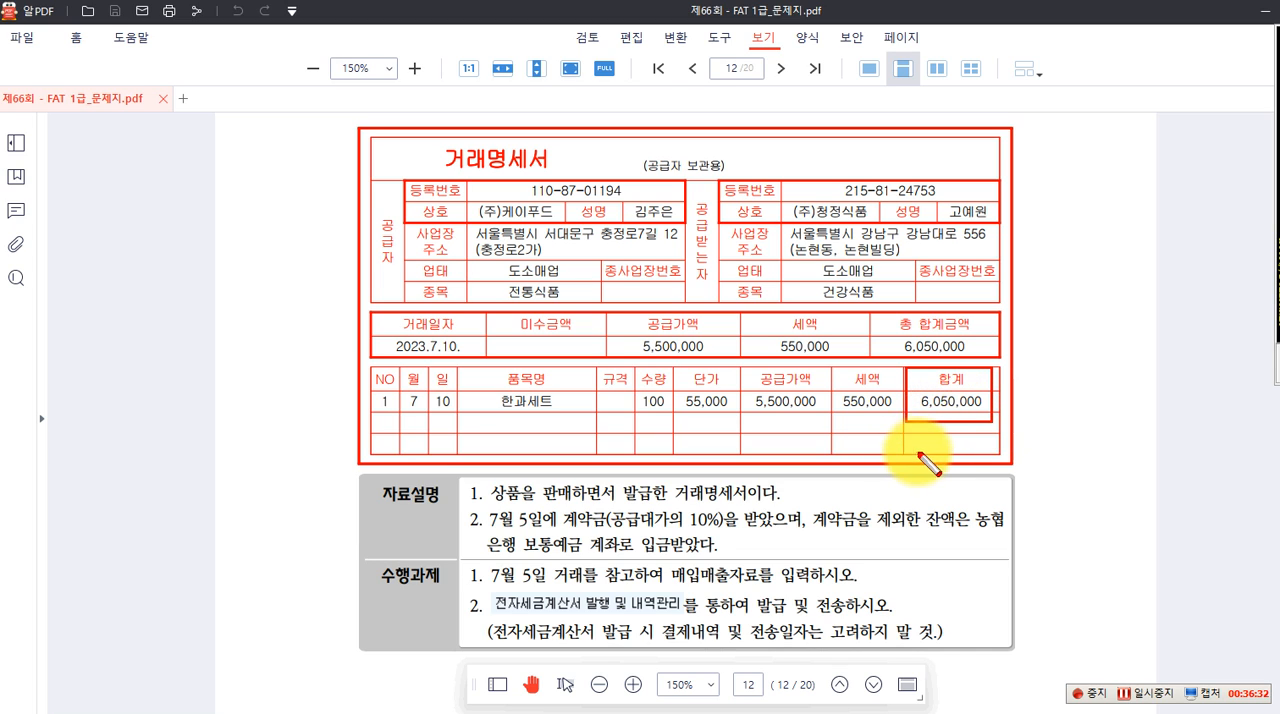
key(Escape)
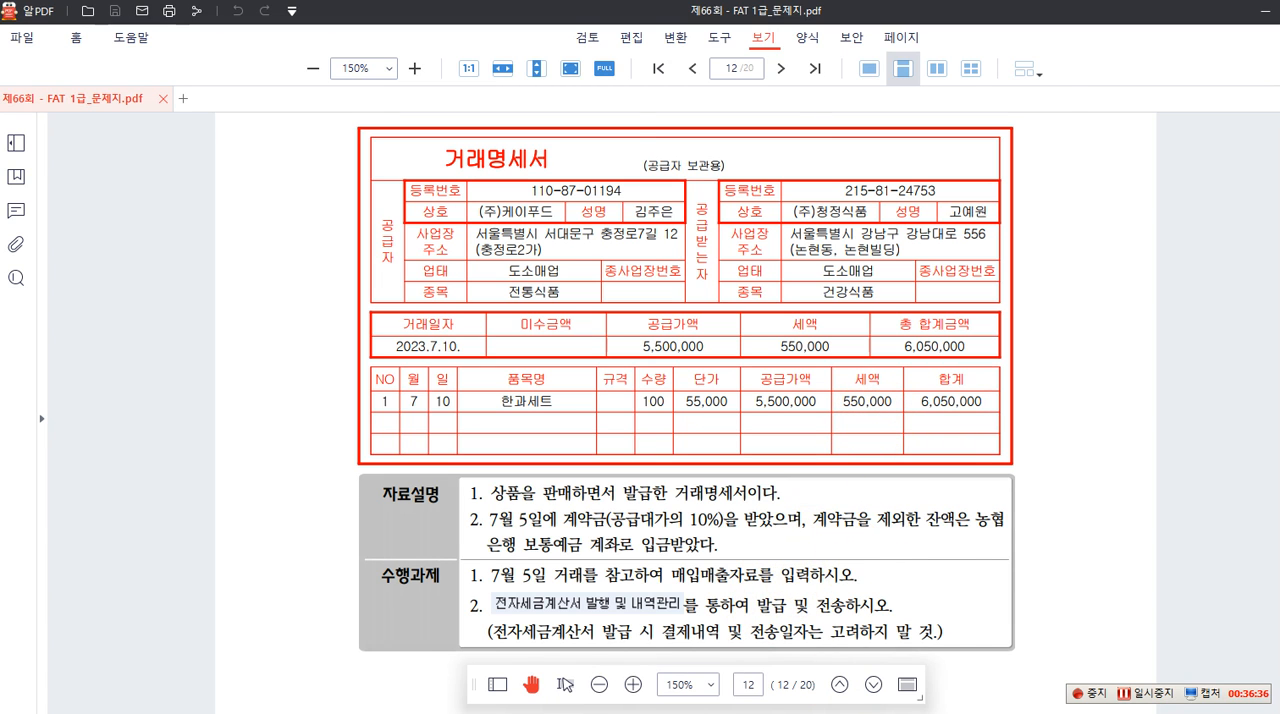
Switch back to Smart A and set the 선수금 debit in the July 10 한과세트 voucher's journal to 605,000
key(alt+Tab)
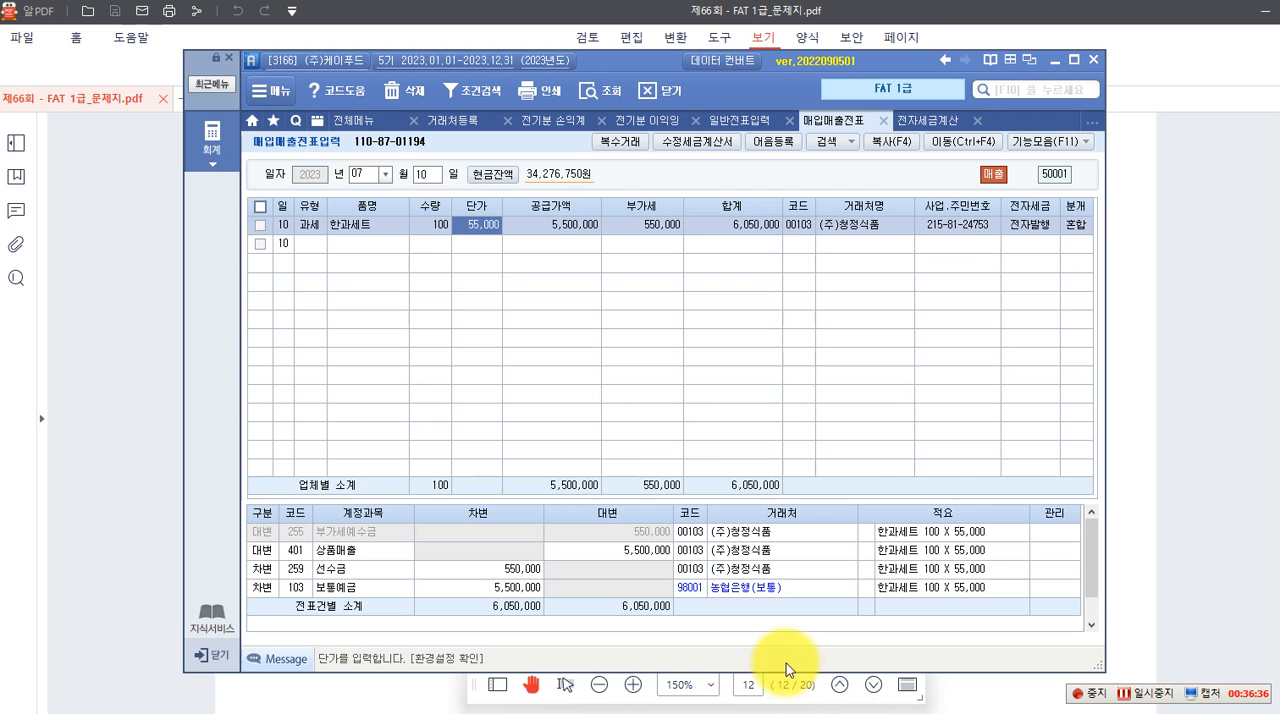
click(355, 568)
click(510, 571)
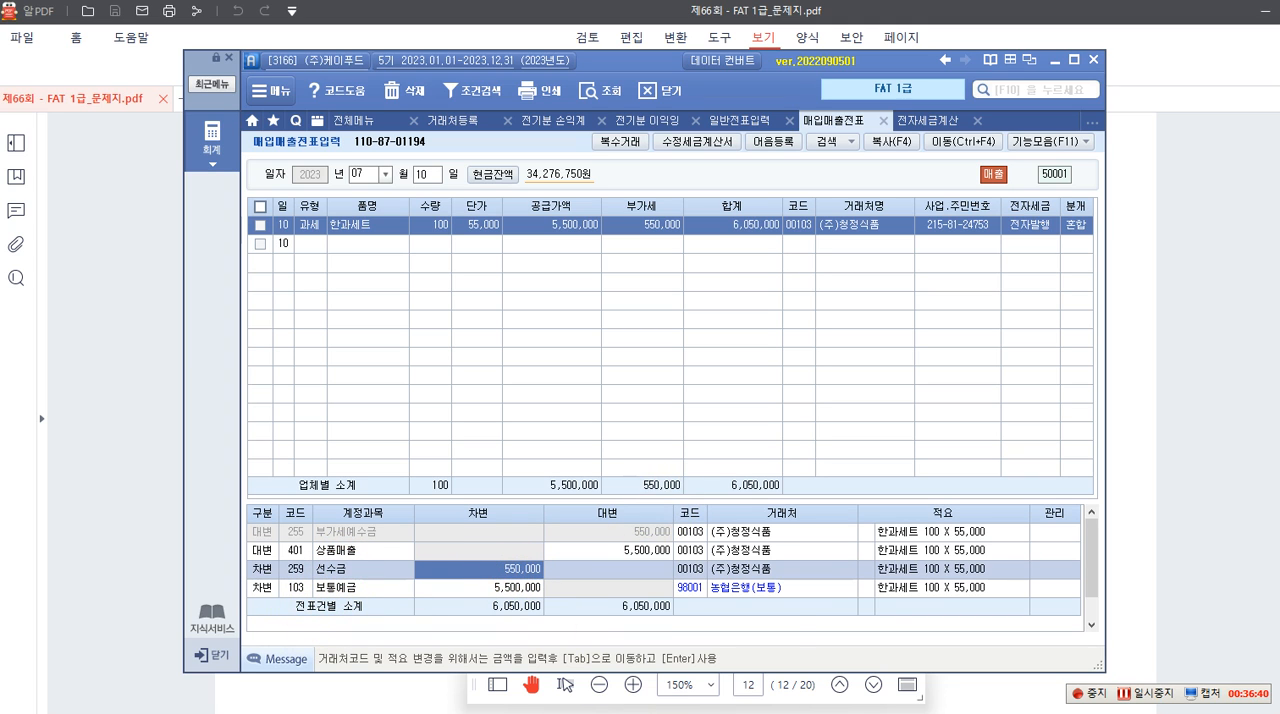
mouse_move(705, 712)
text(60)
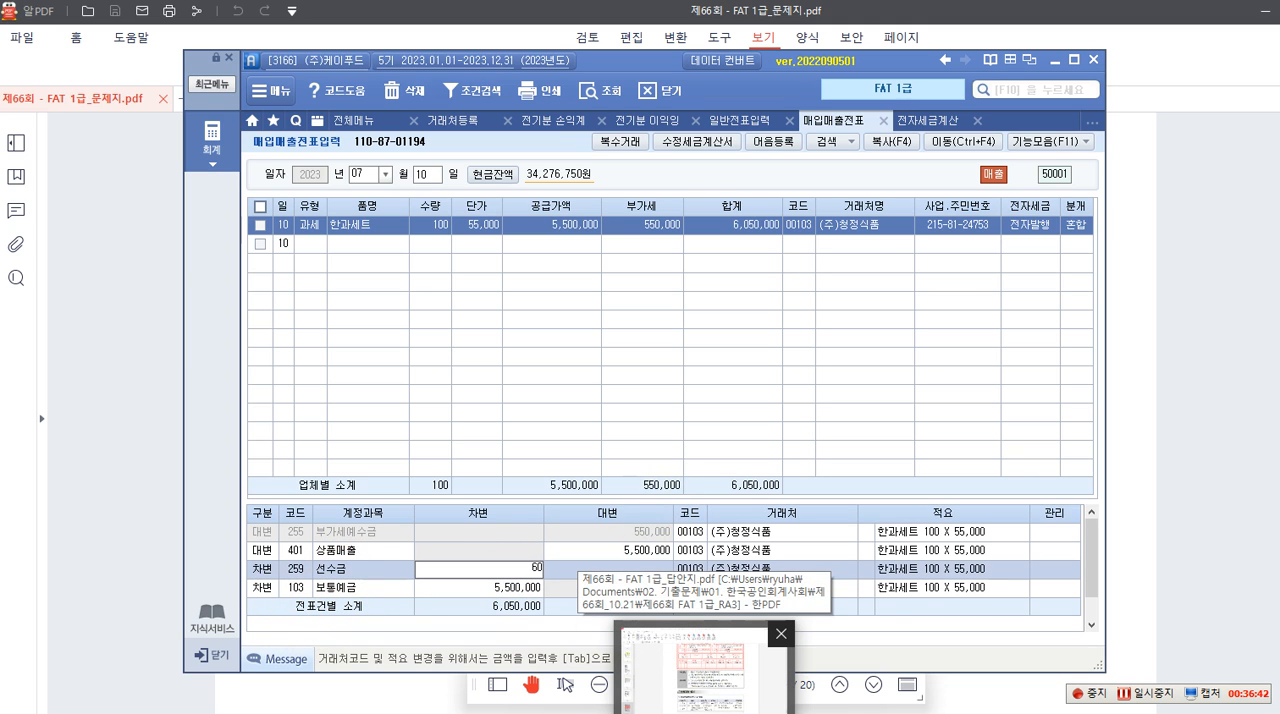
text(5,000)
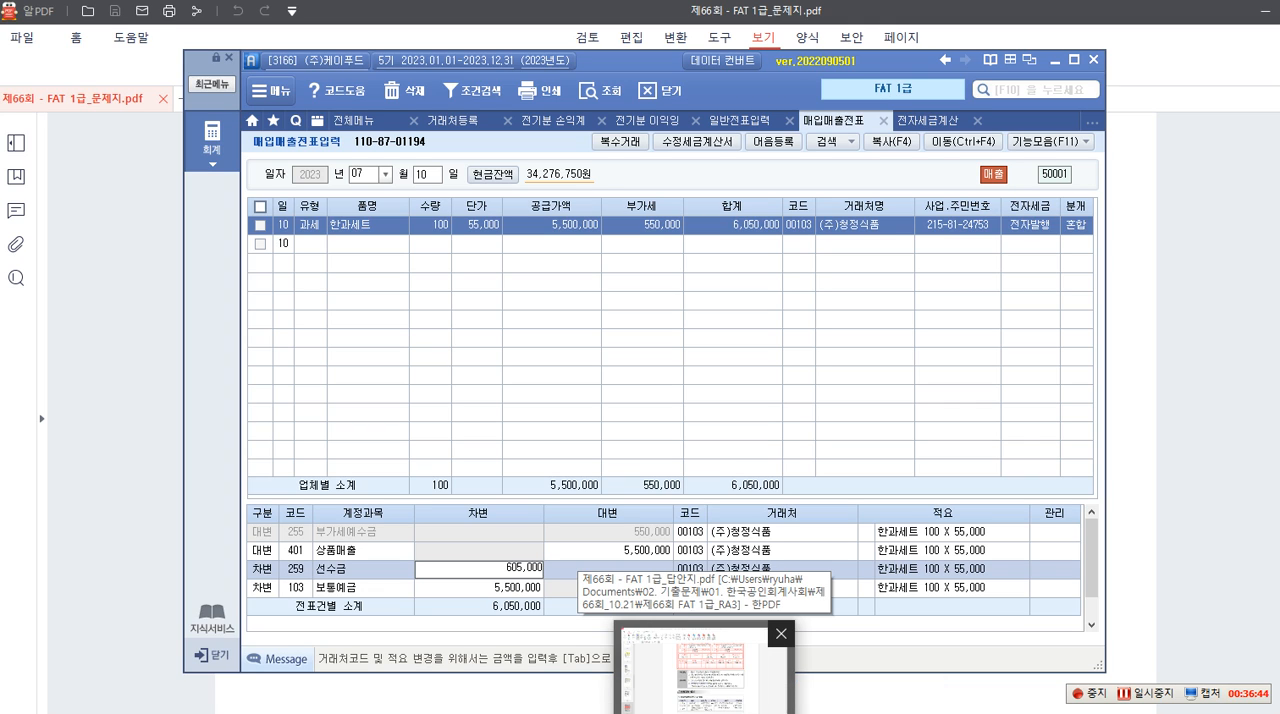
key(Return)
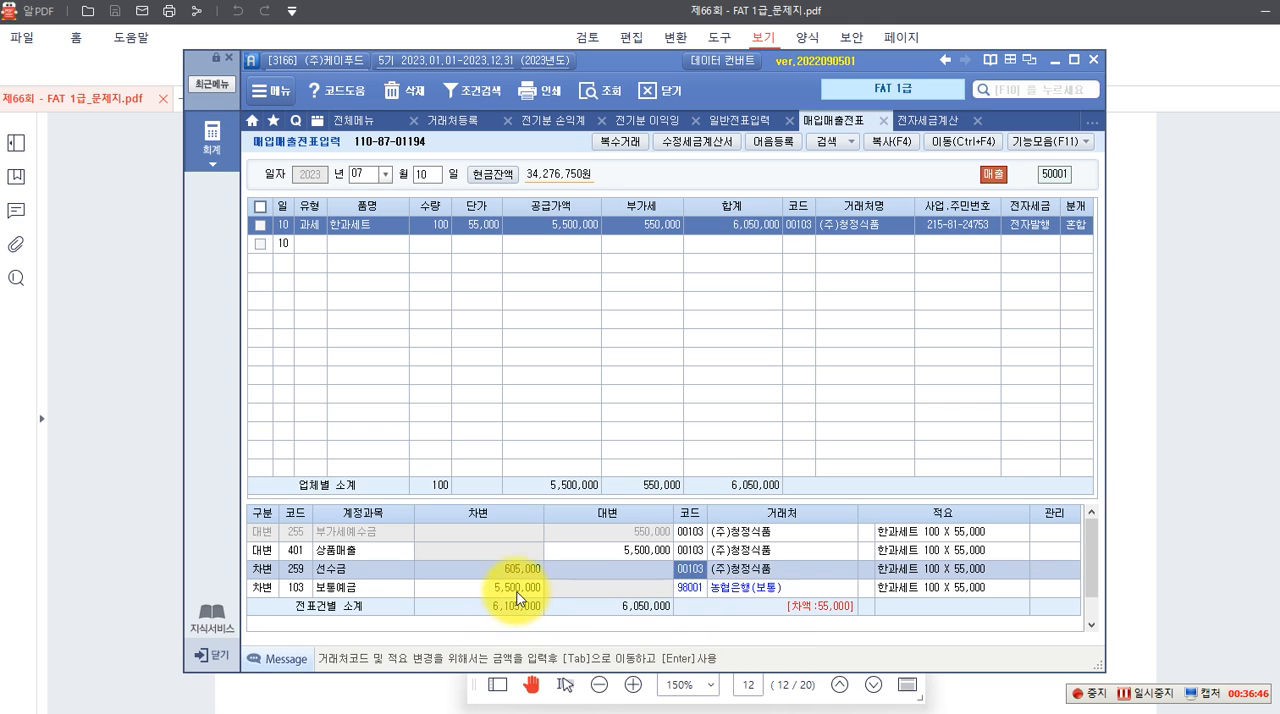
Set the 보통예금 debit for 농협은행(보통) in the July 10 voucher's journal to 5,445,000
click(517, 590)
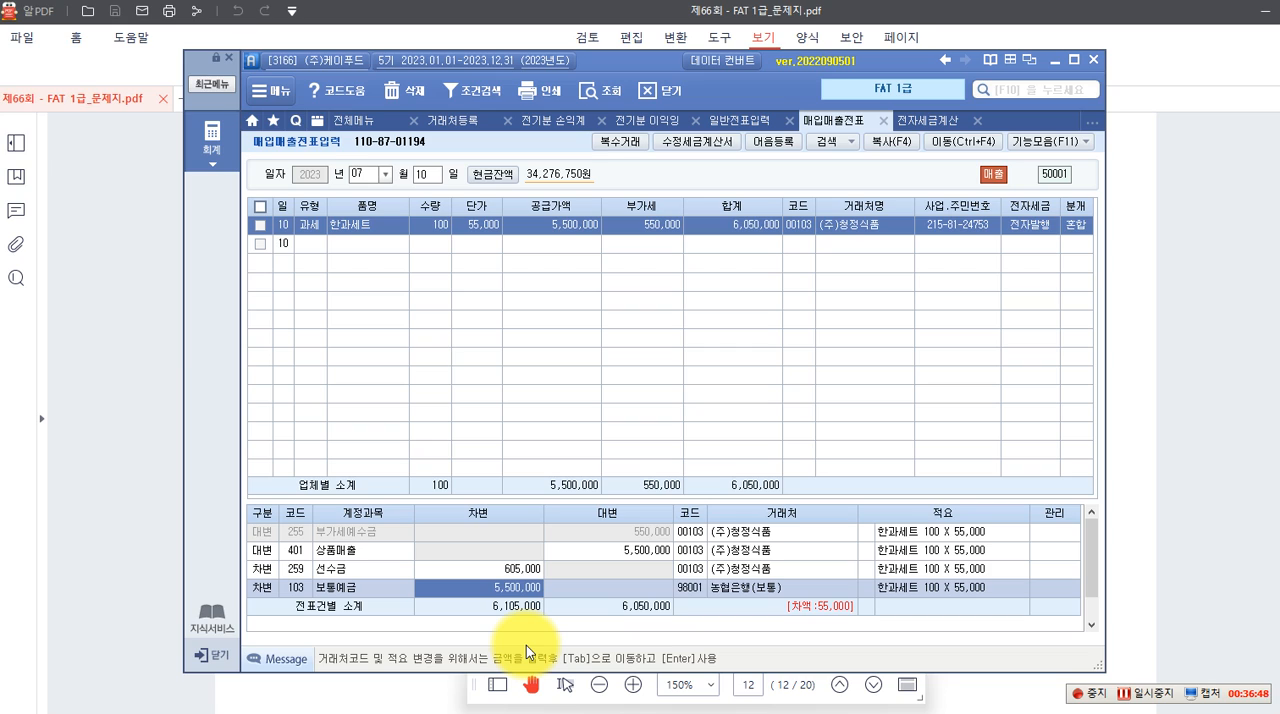
key(BackSpace)
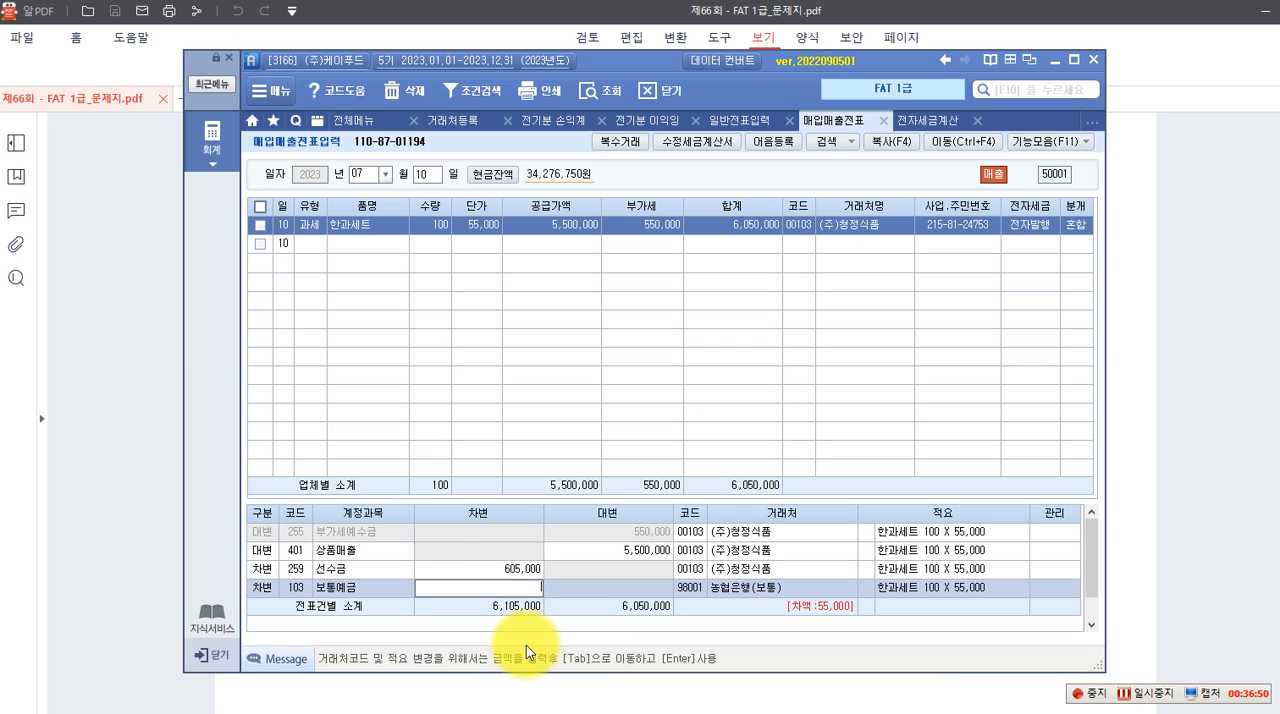
key(Escape)
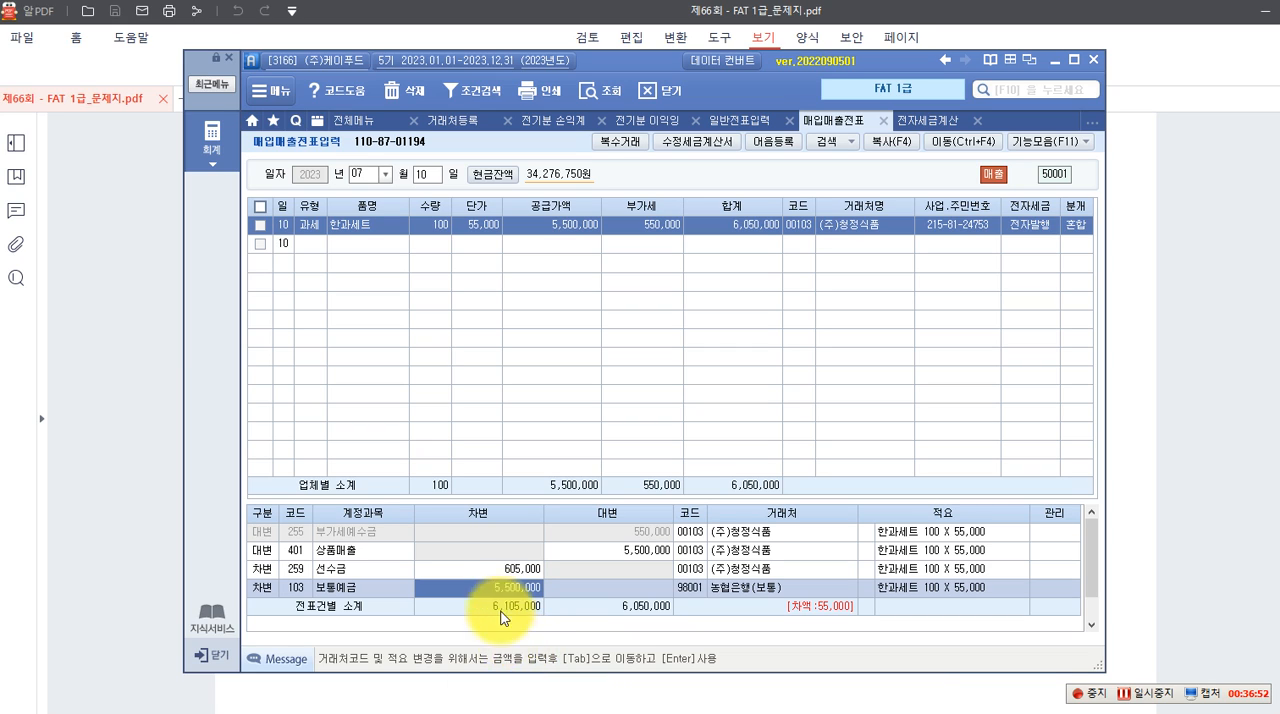
click(519, 568)
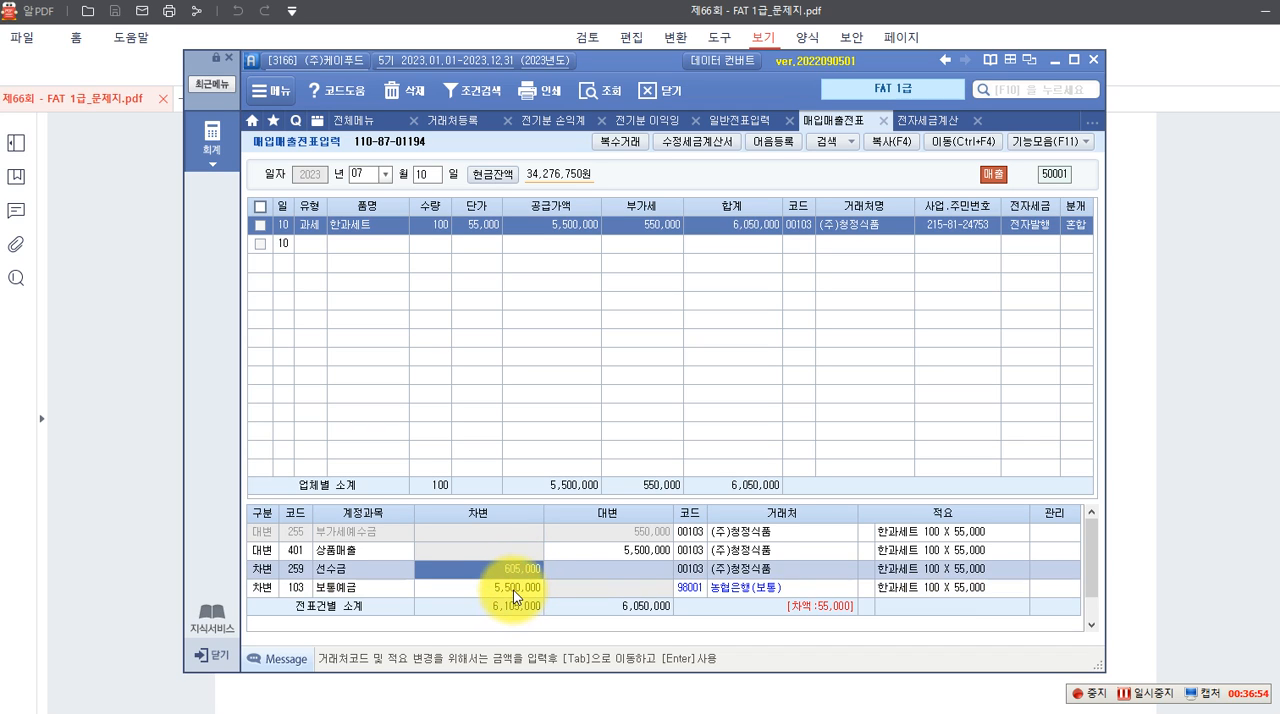
click(513, 590)
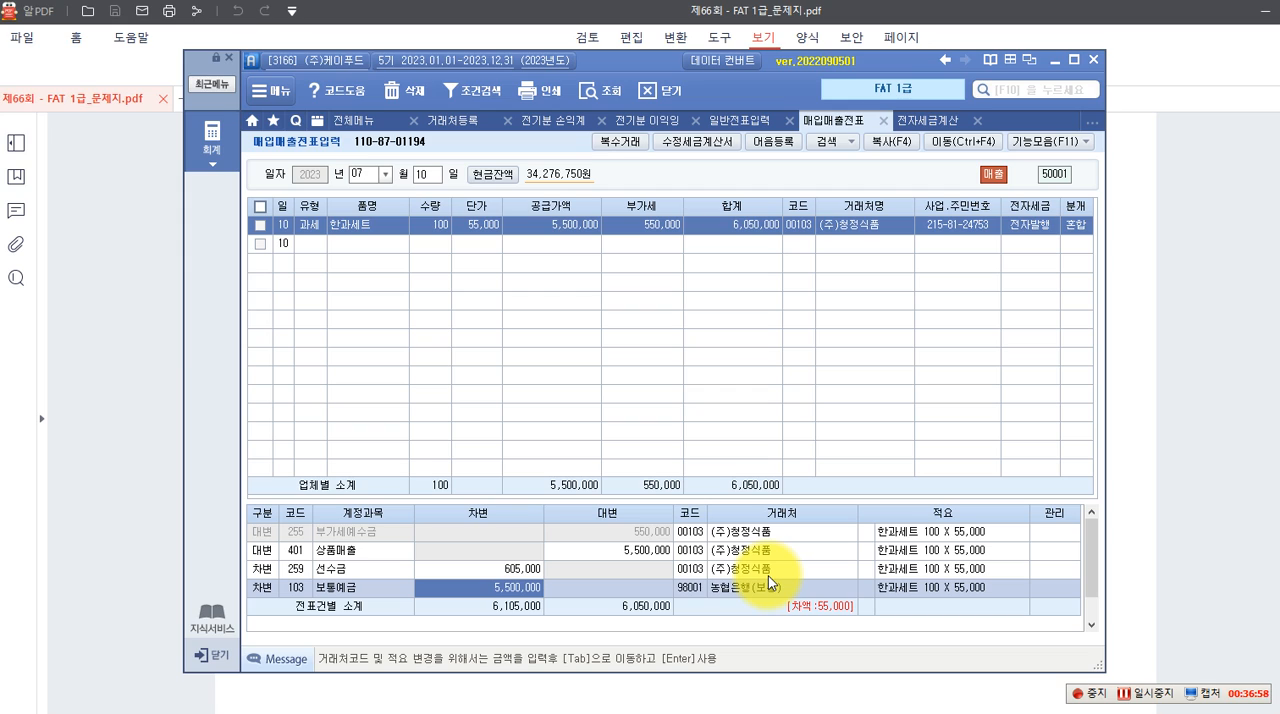
text(54)
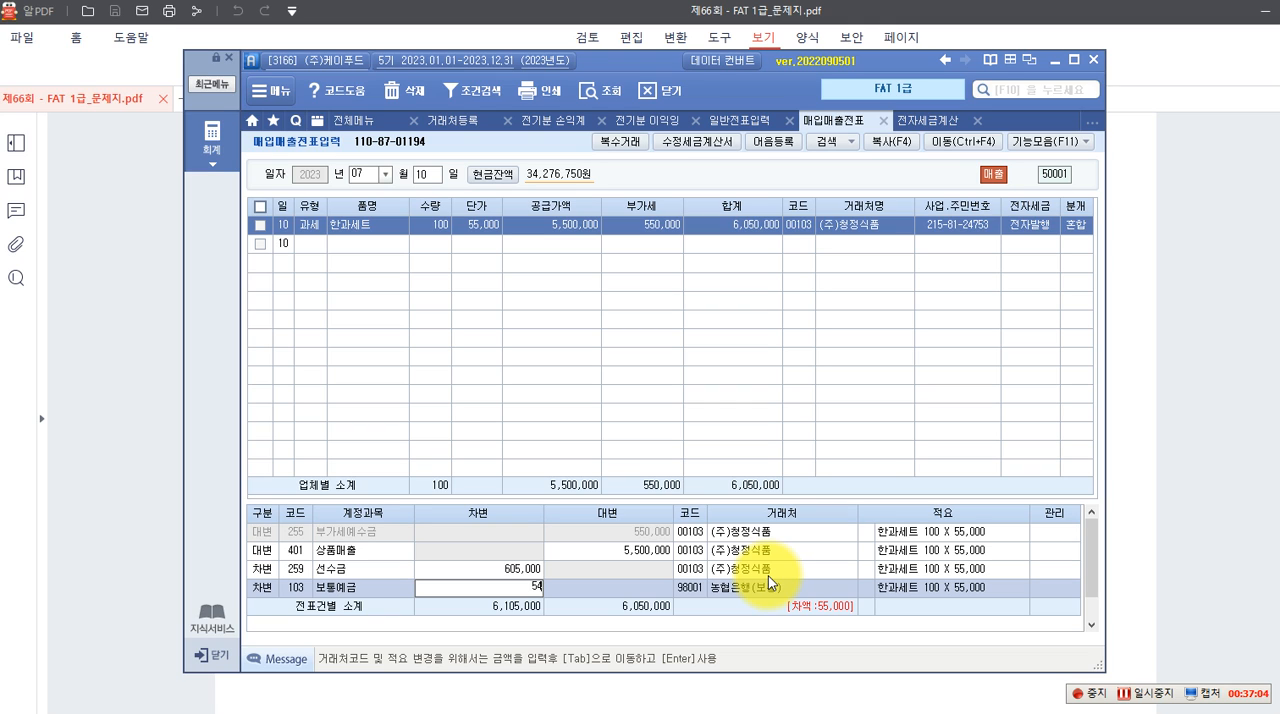
text(450000)
key(Return)
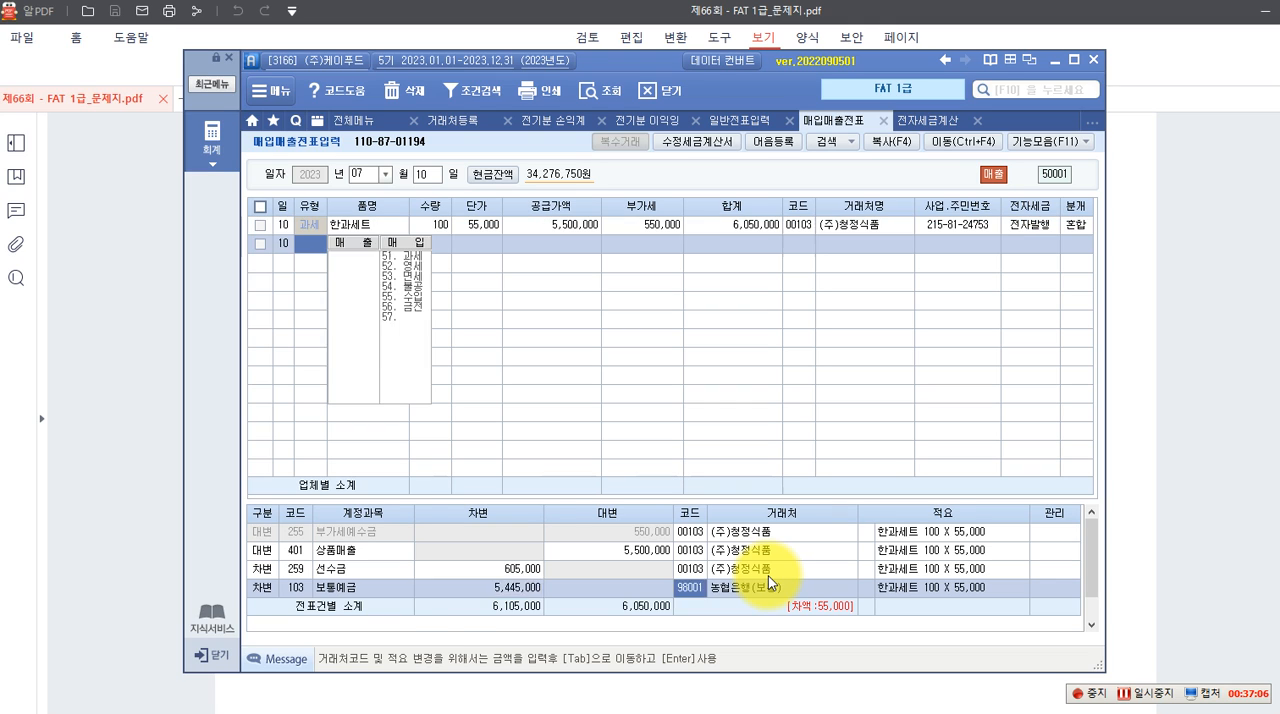
Reselect the 한과세트 voucher and check its 선수금, 보통예금 and 상품매출 amounts against the journal totals
click(650, 232)
click(517, 565)
click(519, 588)
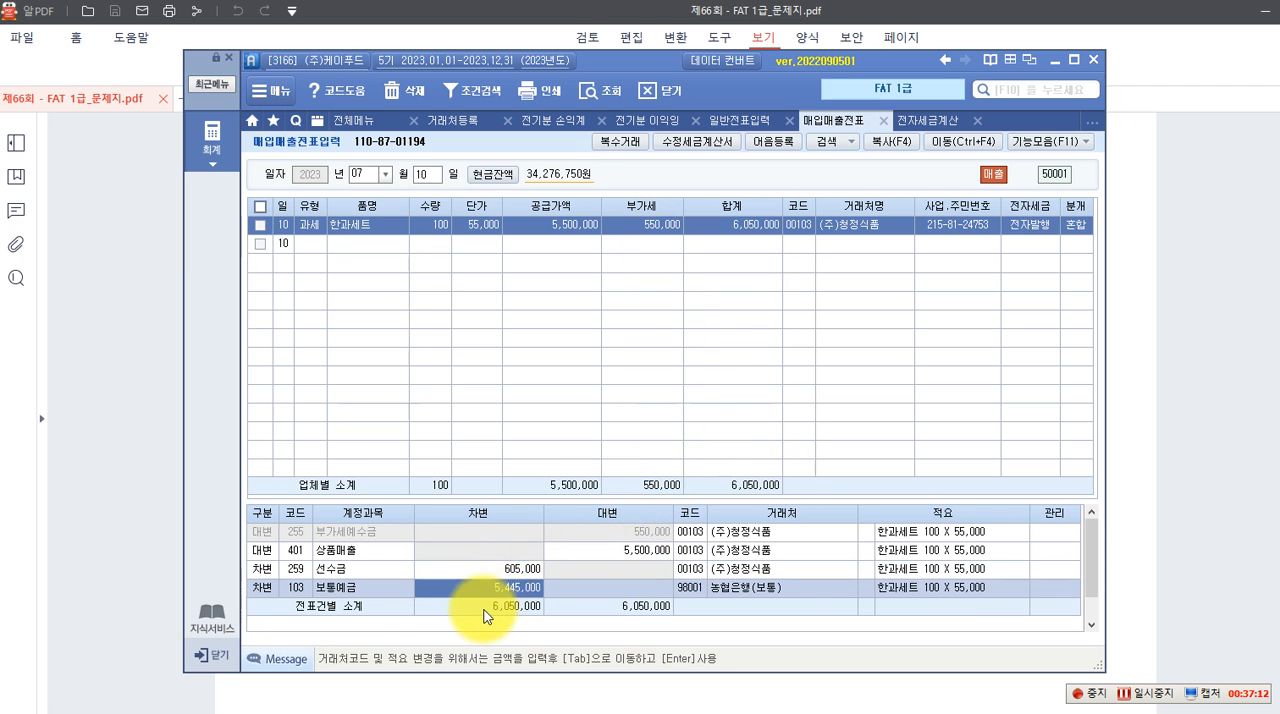
click(520, 572)
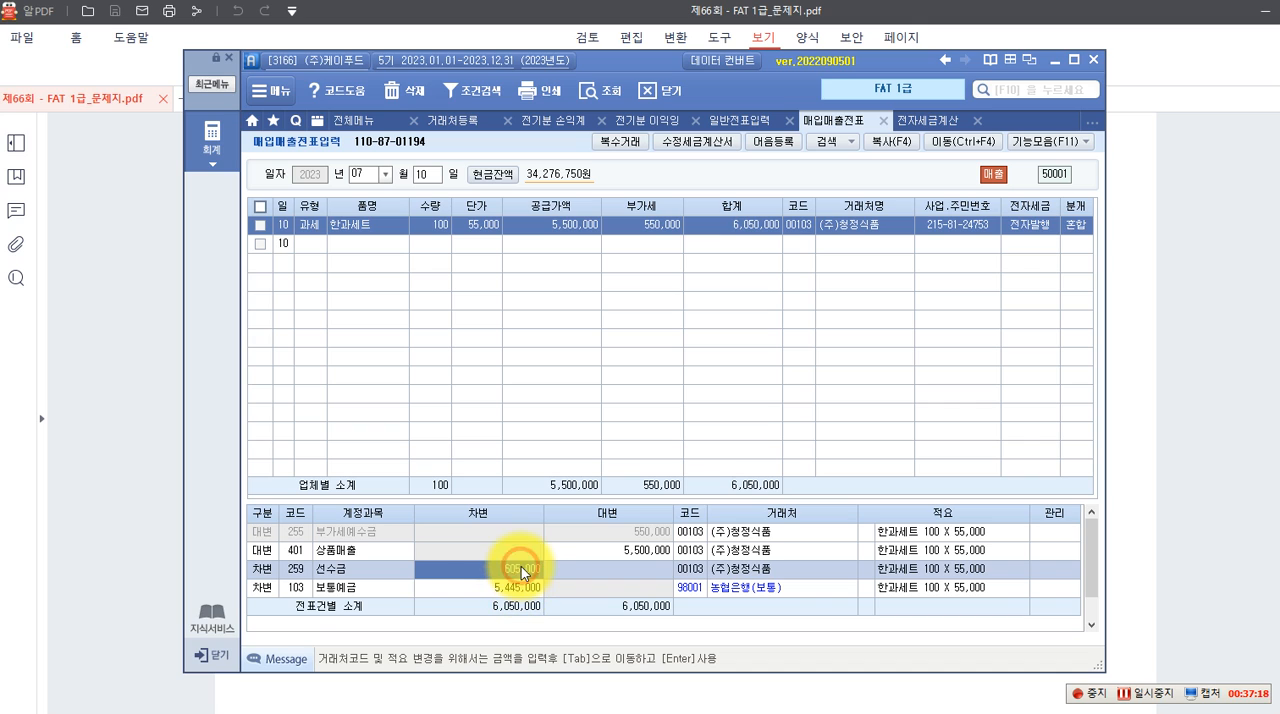
click(498, 588)
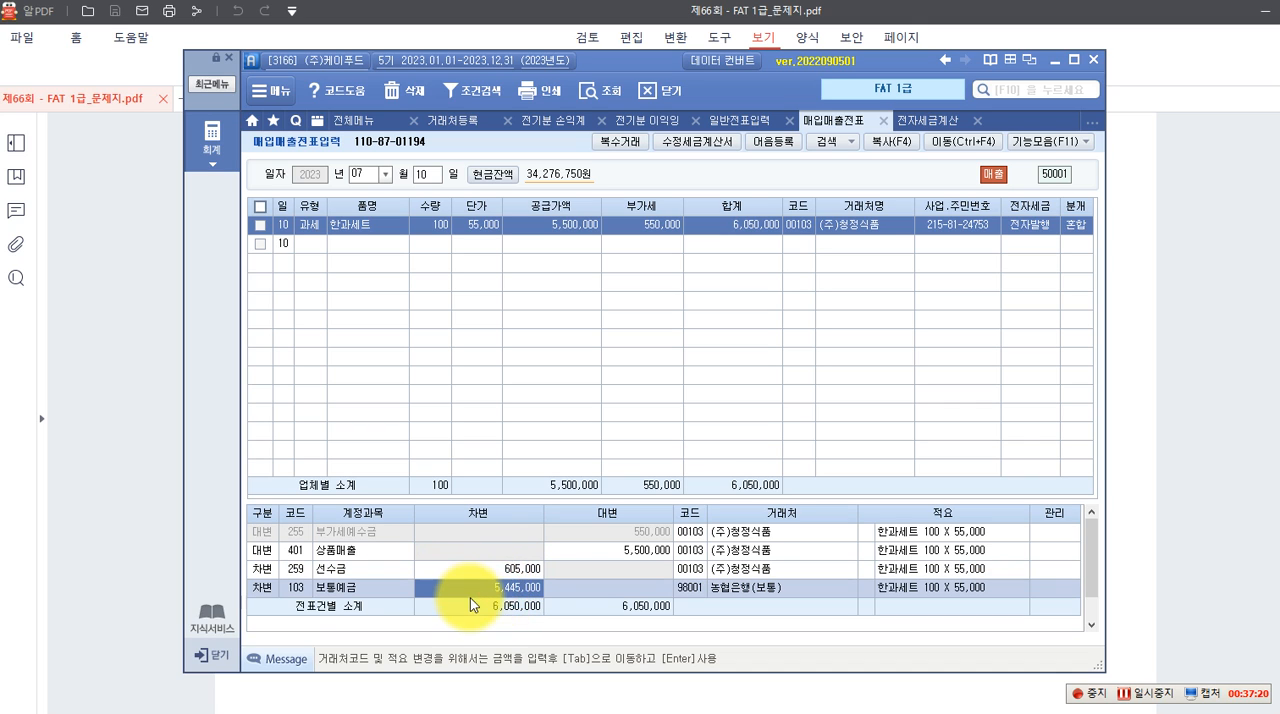
click(619, 548)
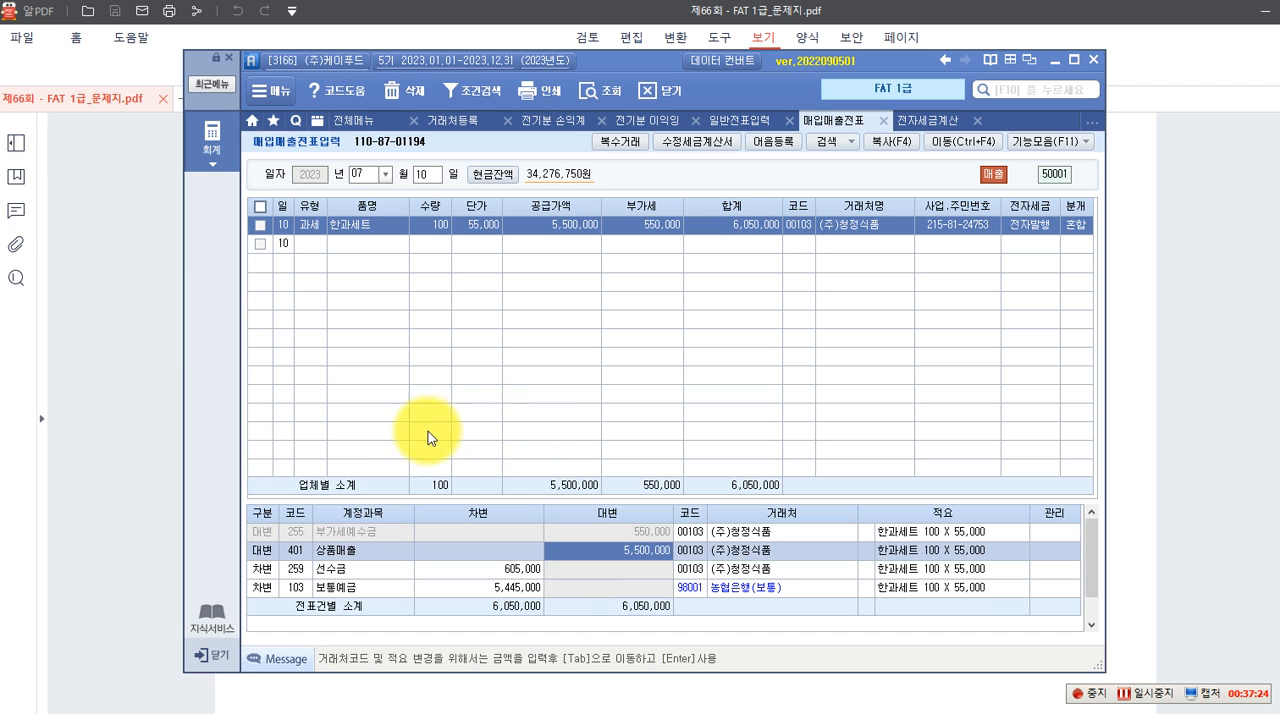
Switch to the exam PDF and read question 2's July 17 수정전자세금계산서, 자료설명 and 수행과제 for (주)예림유통
click(136, 395)
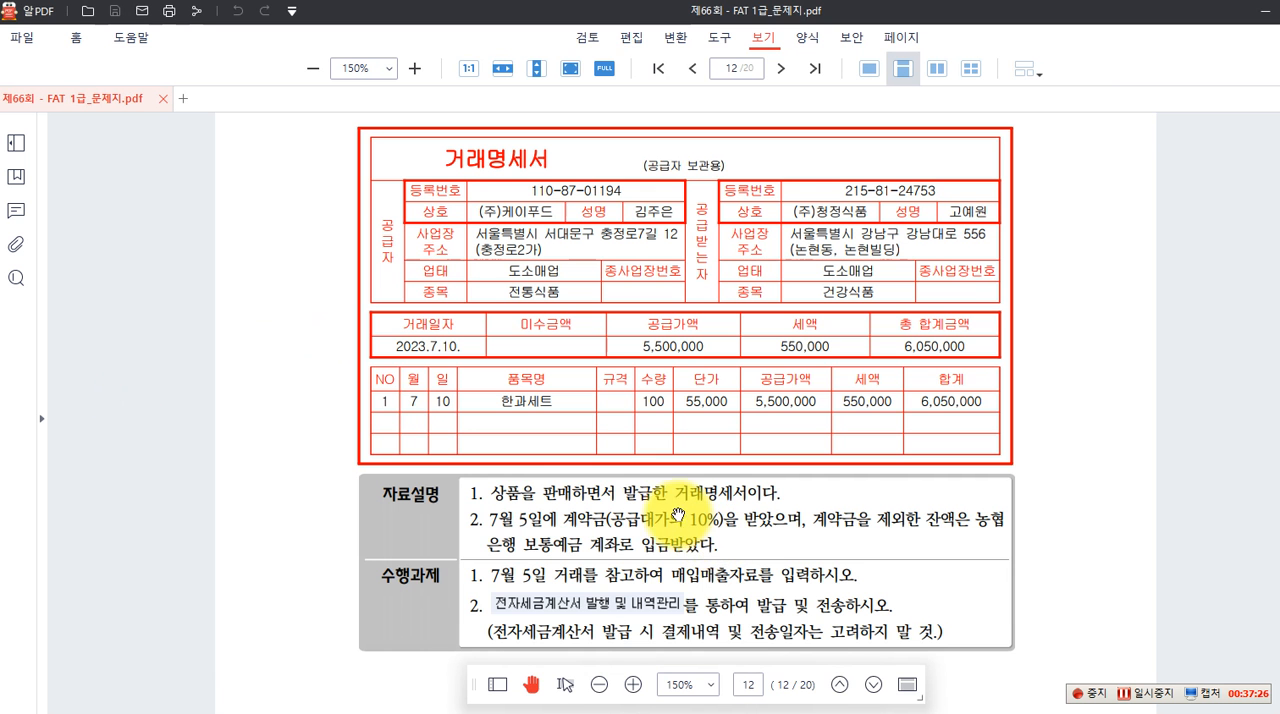
scroll(670, 552, down, 5)
scroll(664, 502, down, 9)
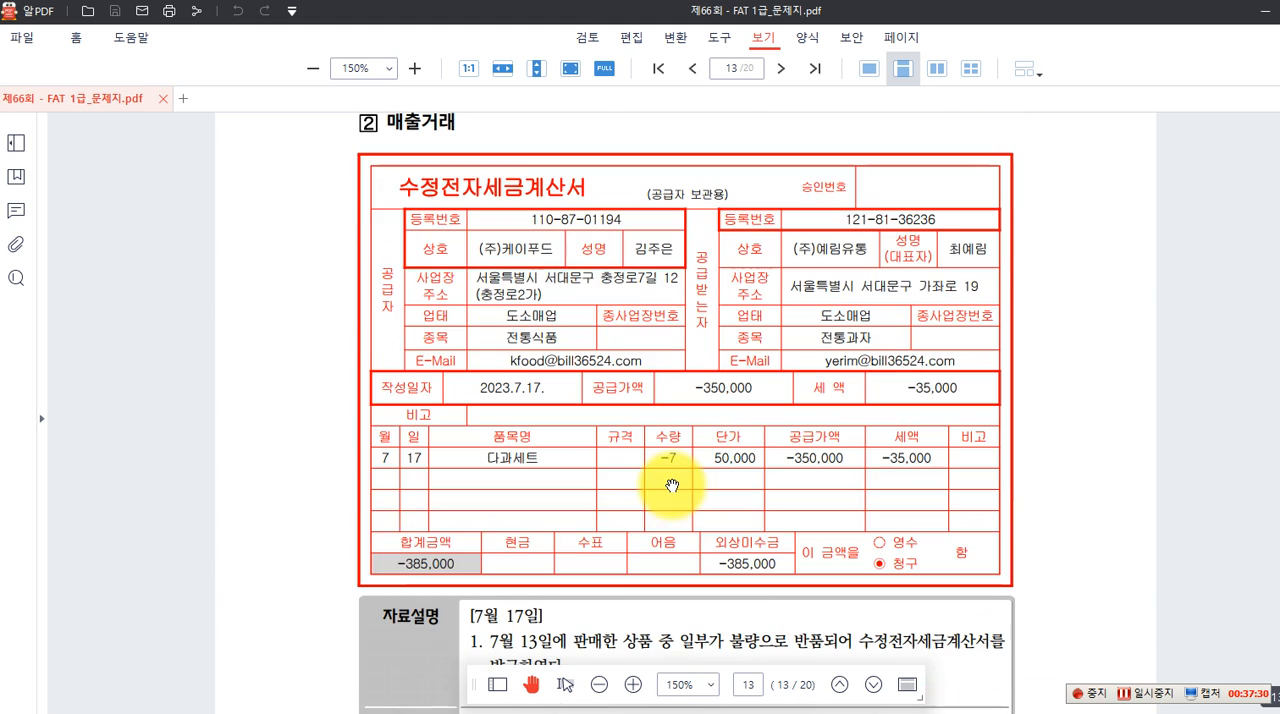
scroll(515, 284, down, 1)
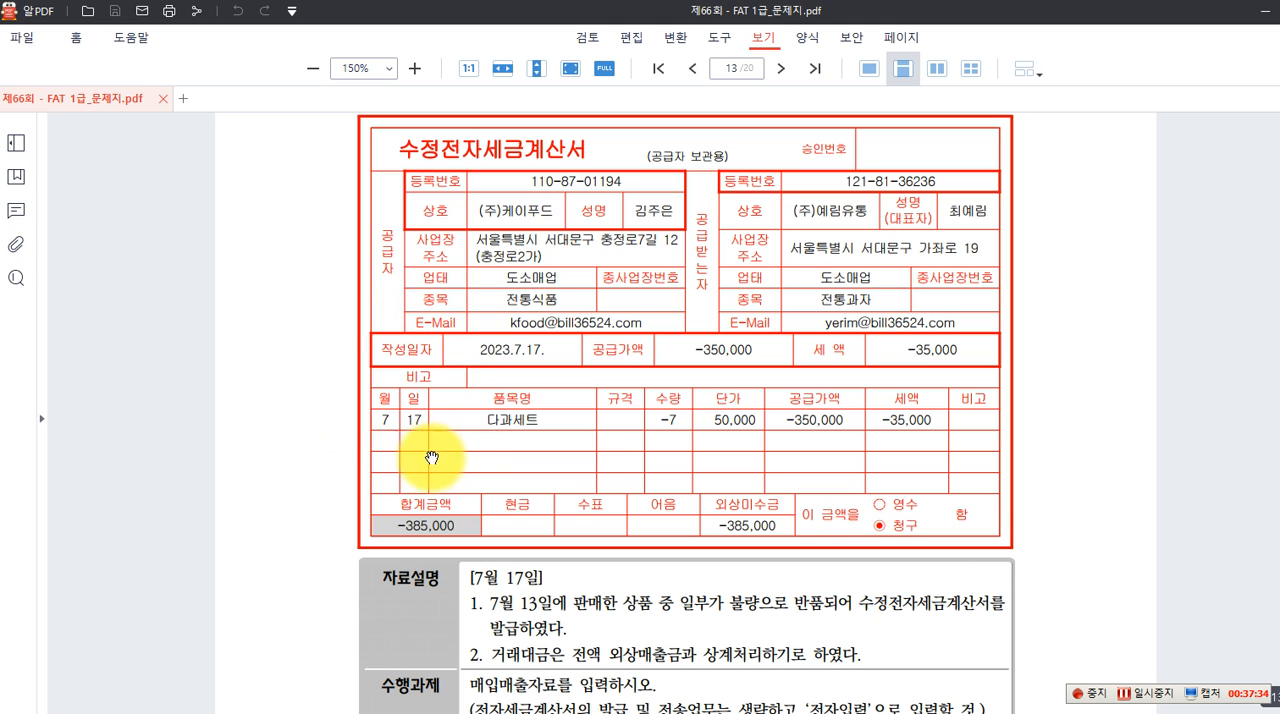
scroll(556, 446, down, 1)
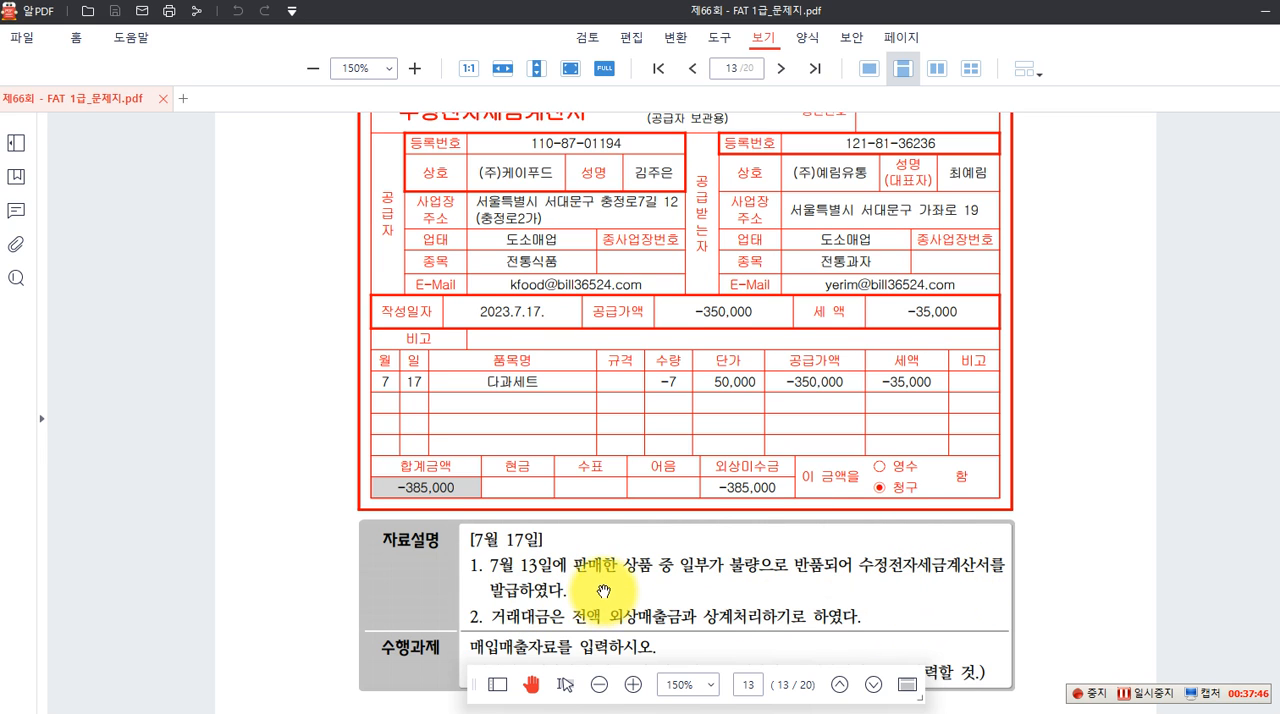
scroll(603, 590, down, 1)
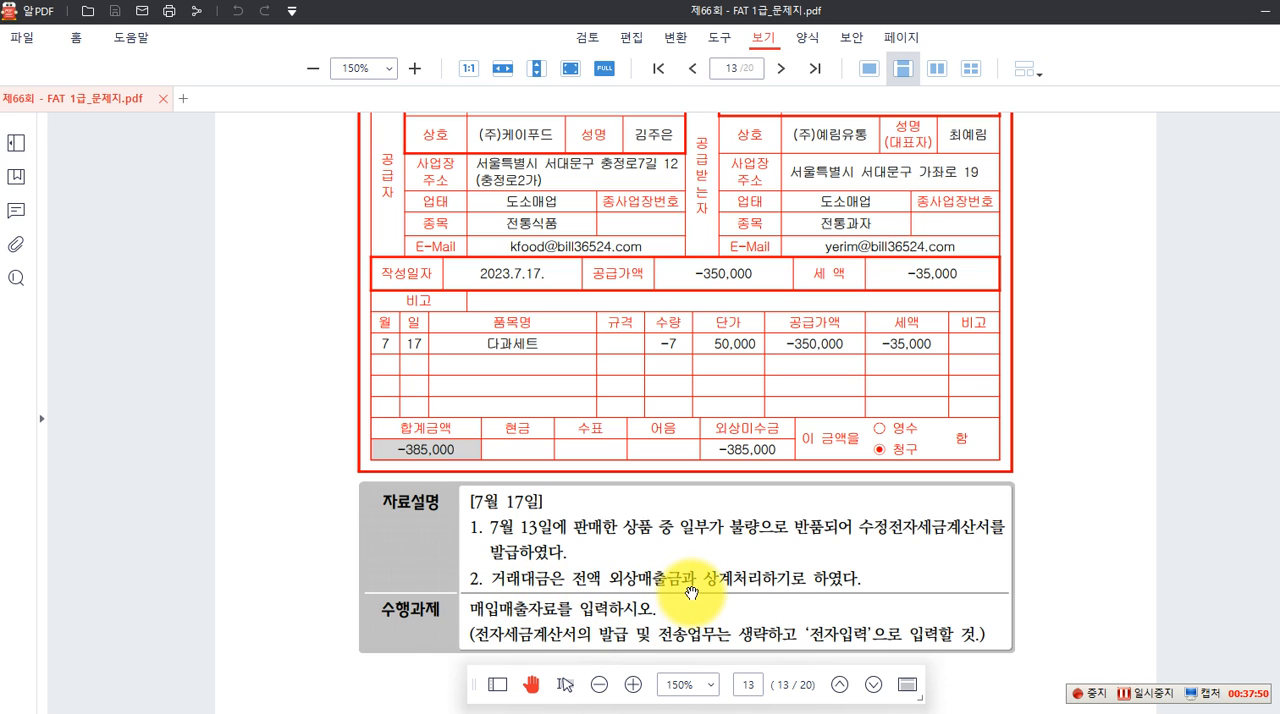
scroll(766, 584, down, 1)
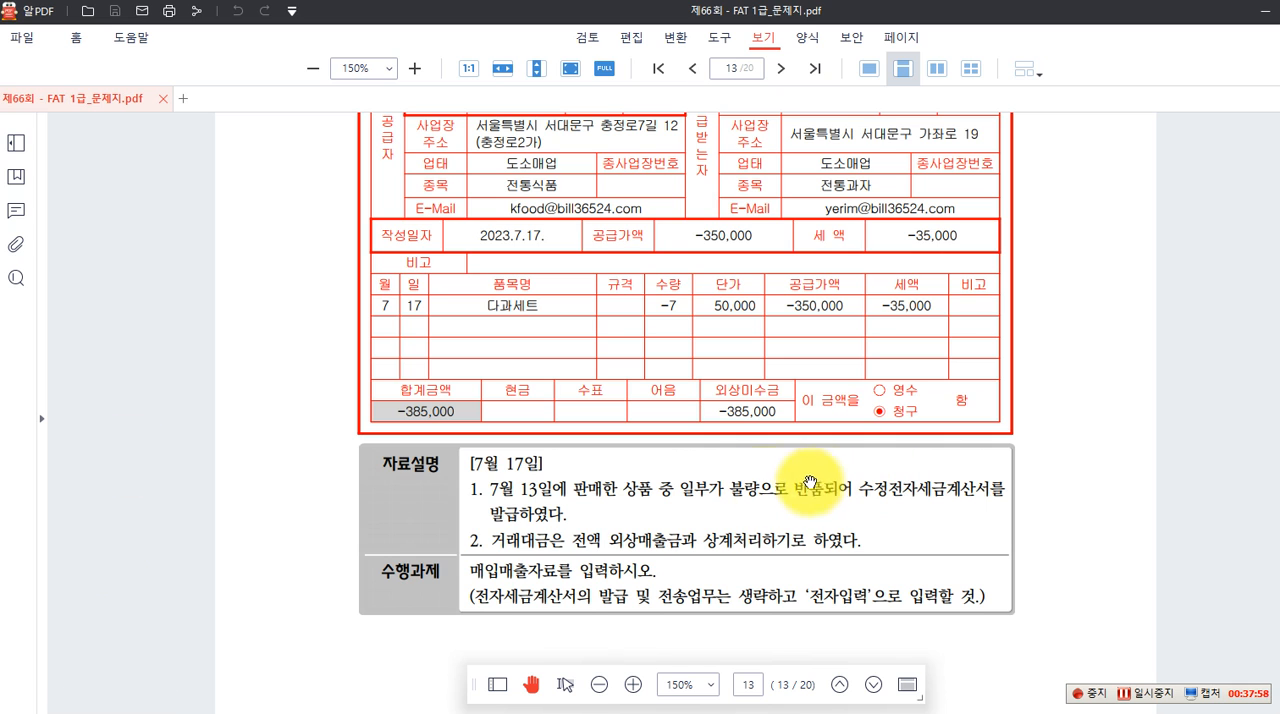
scroll(740, 485, up, 1)
scroll(720, 472, up, 2)
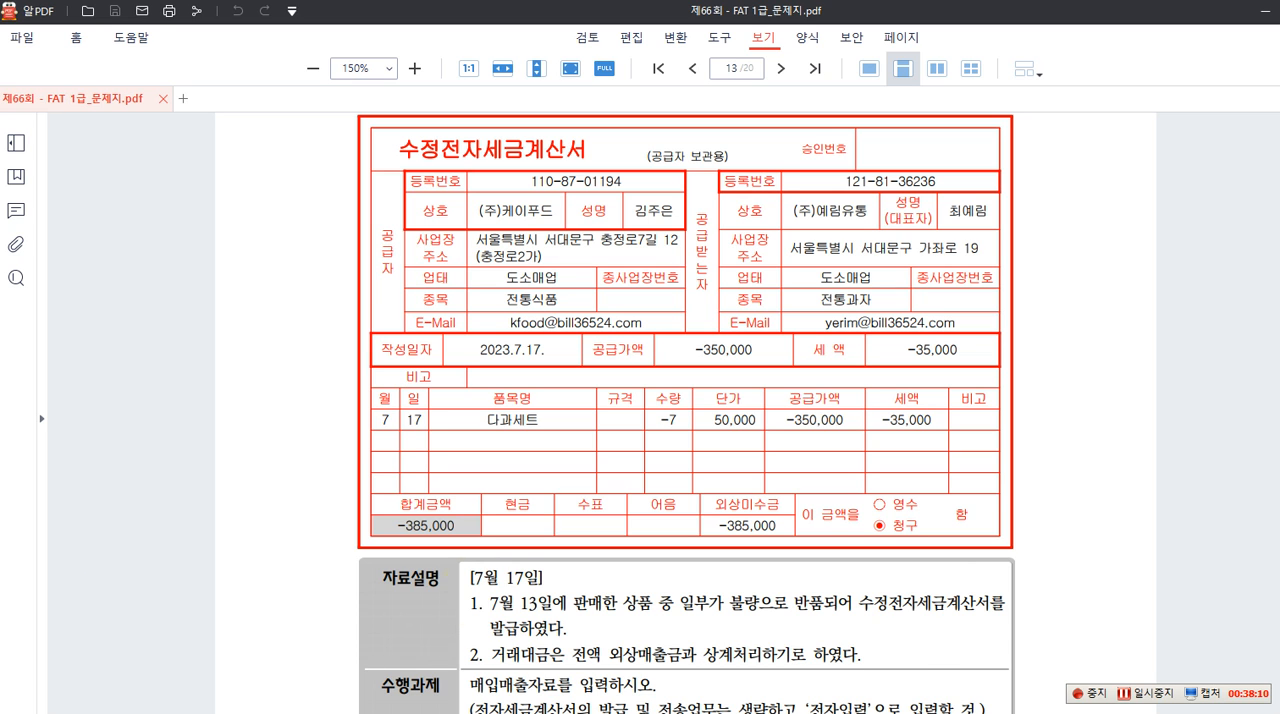
Return to 매입매출전표입력 and start a July 17 sales voucher with type 11. 과세 and item 다과세트
key(alt+Tab)
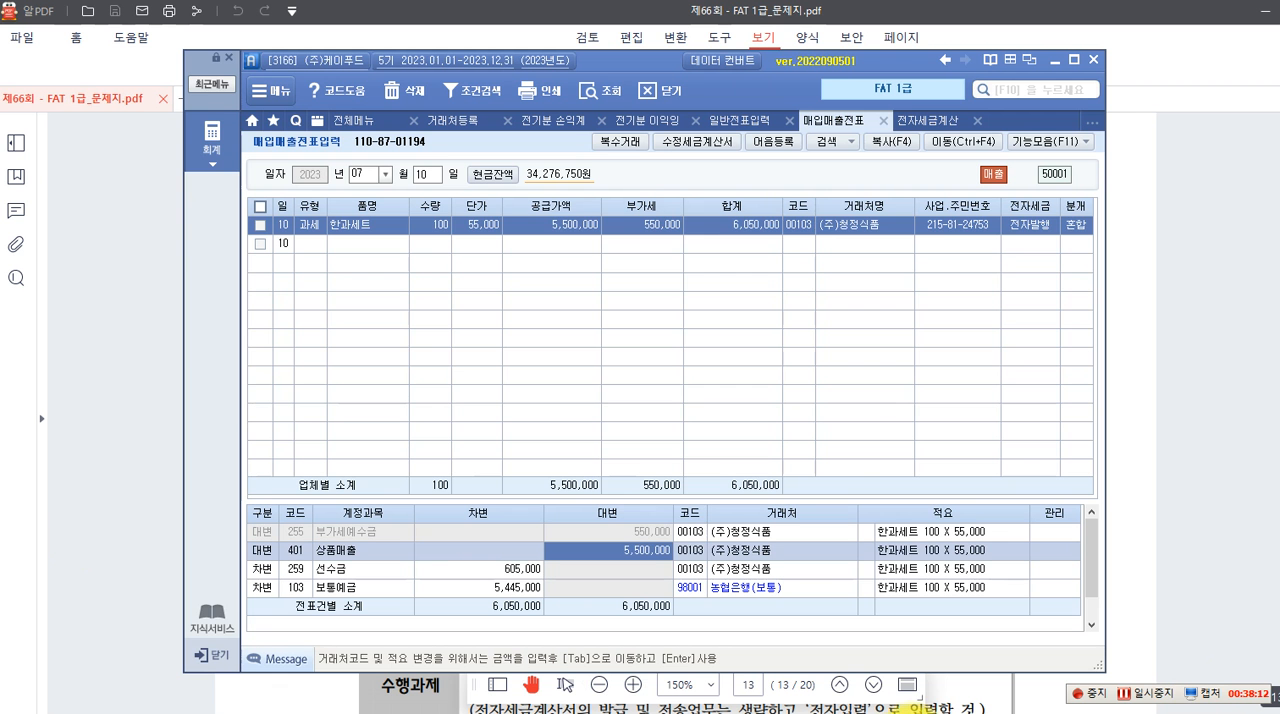
click(427, 174)
text(17)
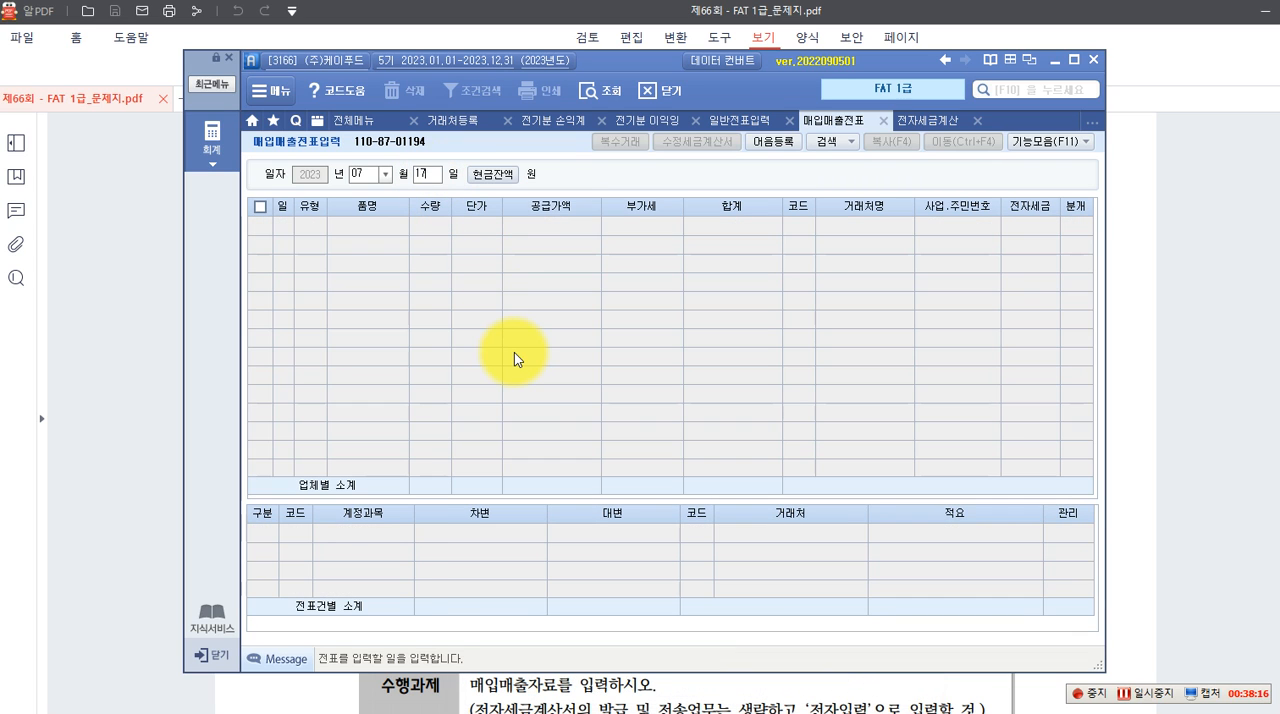
key(Return)
key(Return)
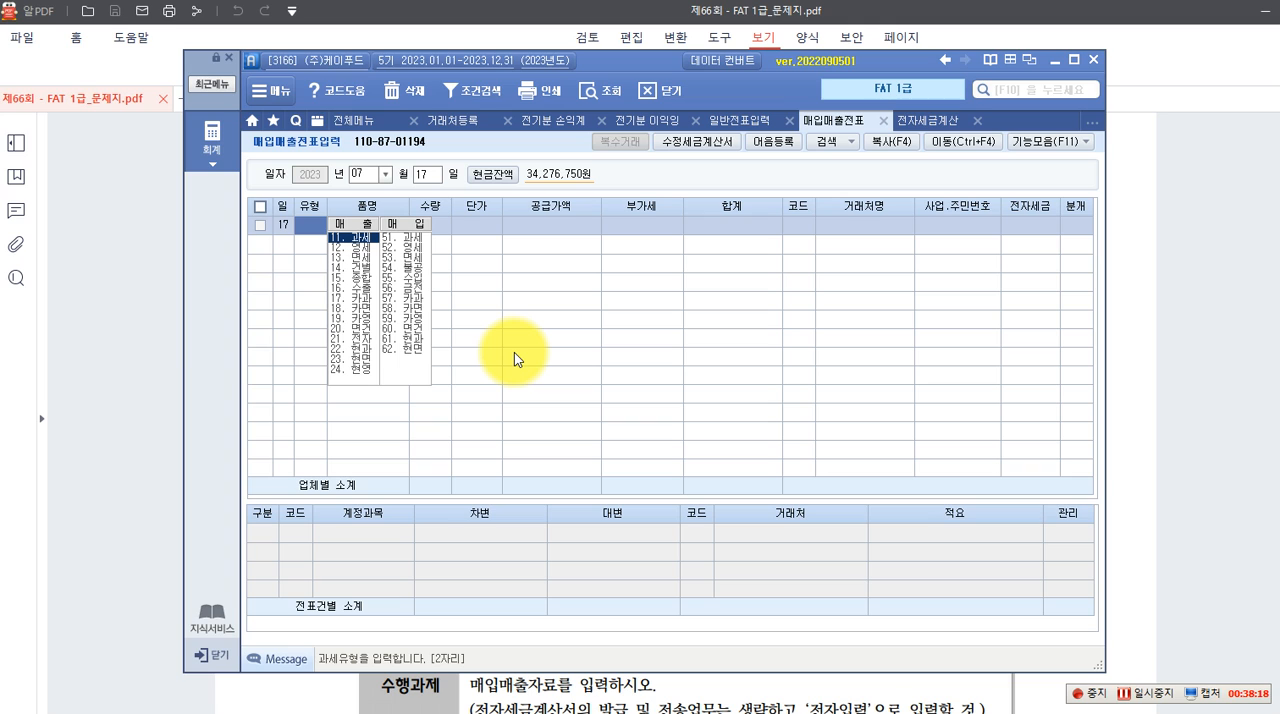
click(364, 238)
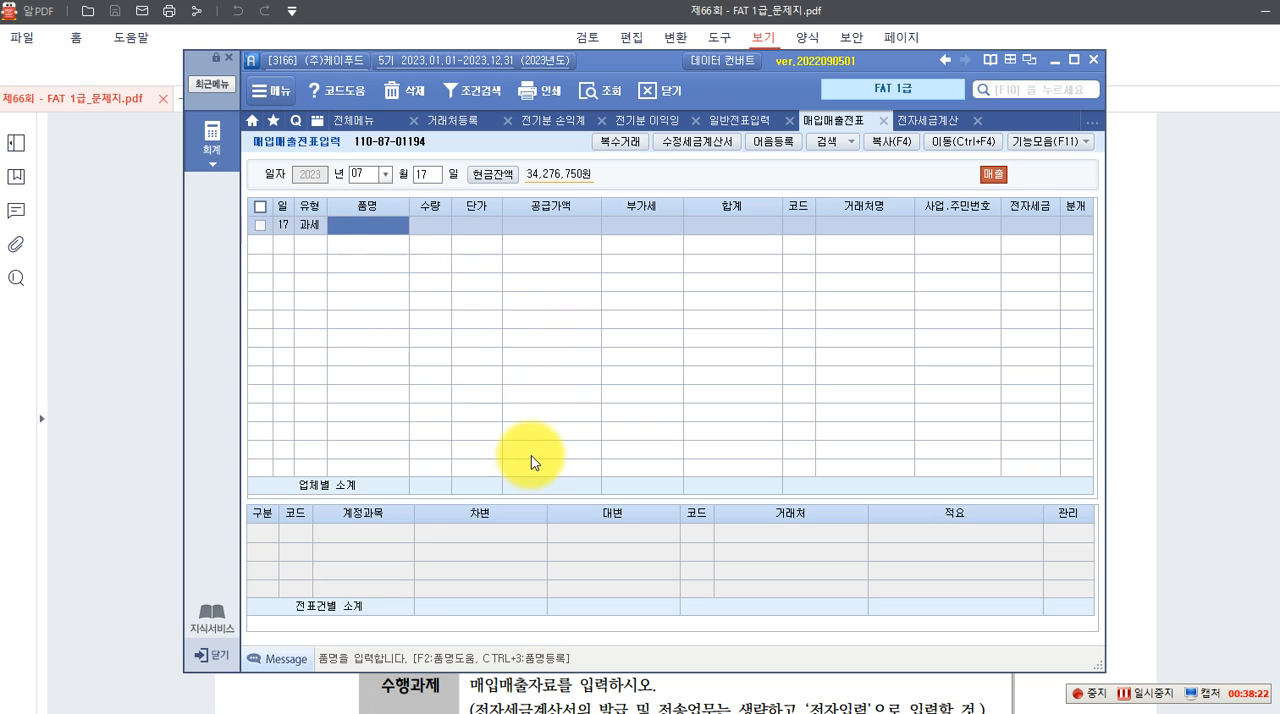
text(ㄷ)
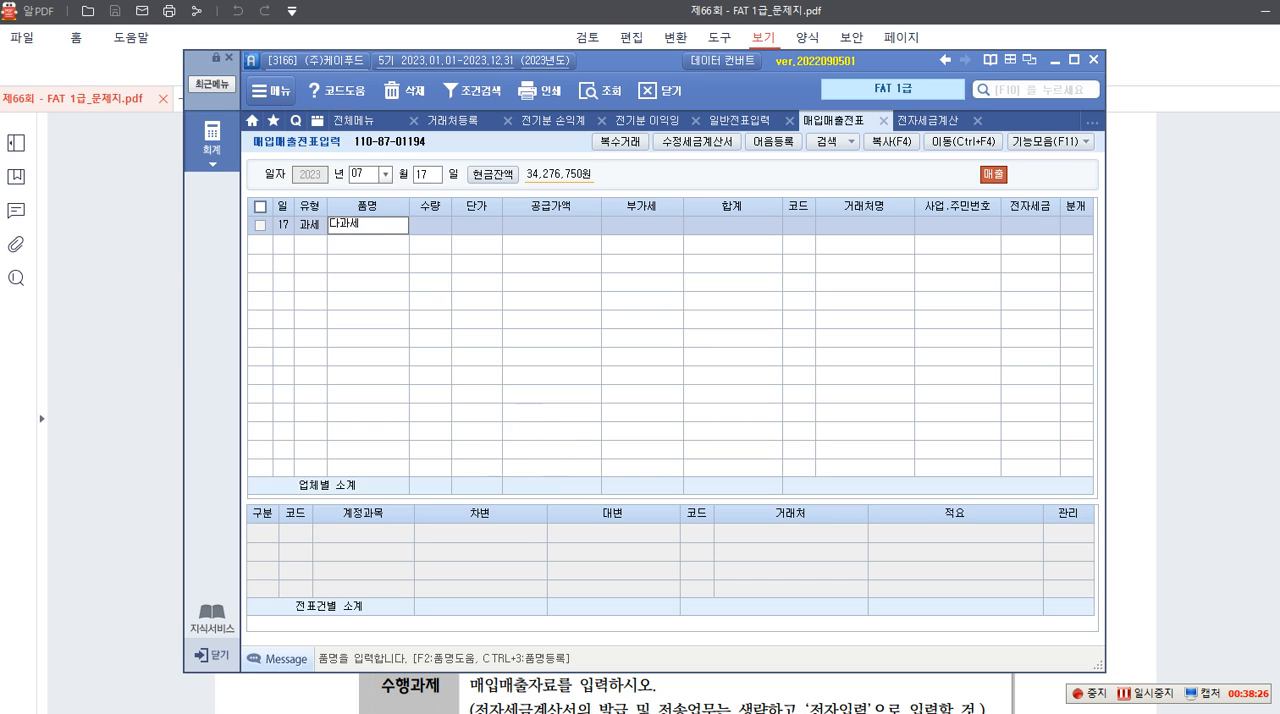
text(과세트)
key(Return)
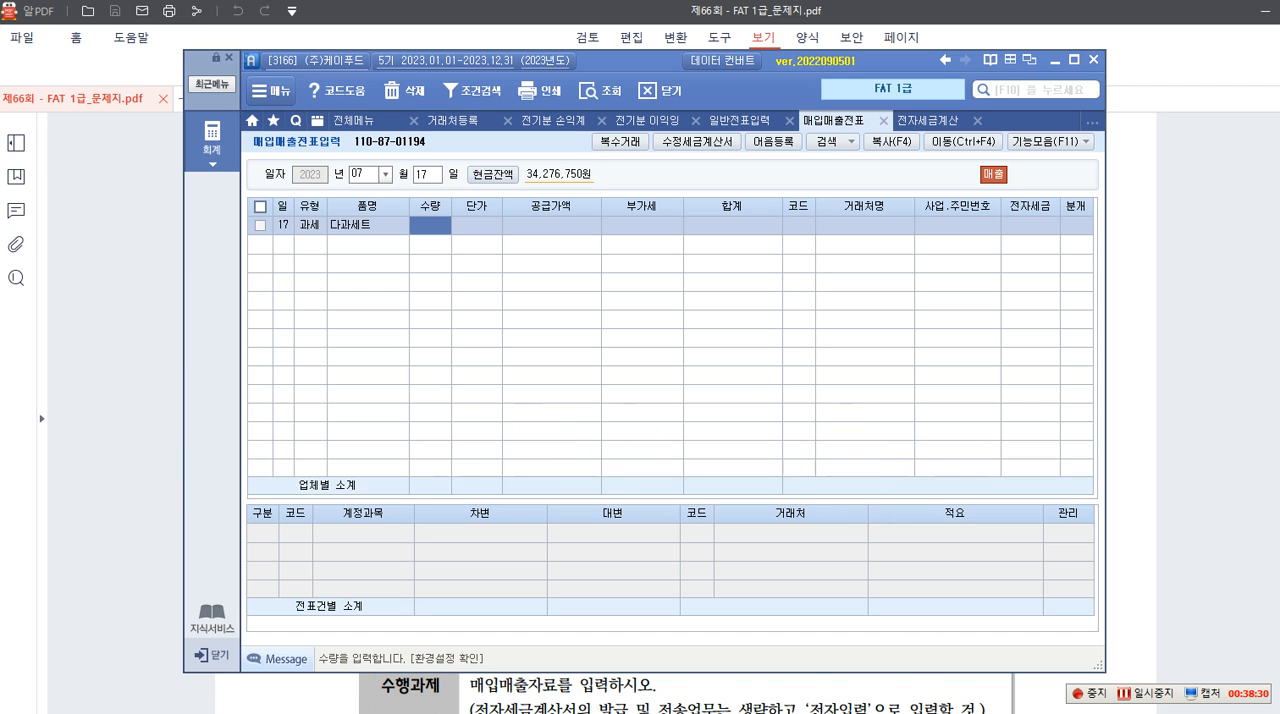
Enter quantity -7 and unit price 50,000 for 다과세트 from the exam PDF, accepting the calculated supply value and VAT
click(1147, 463)
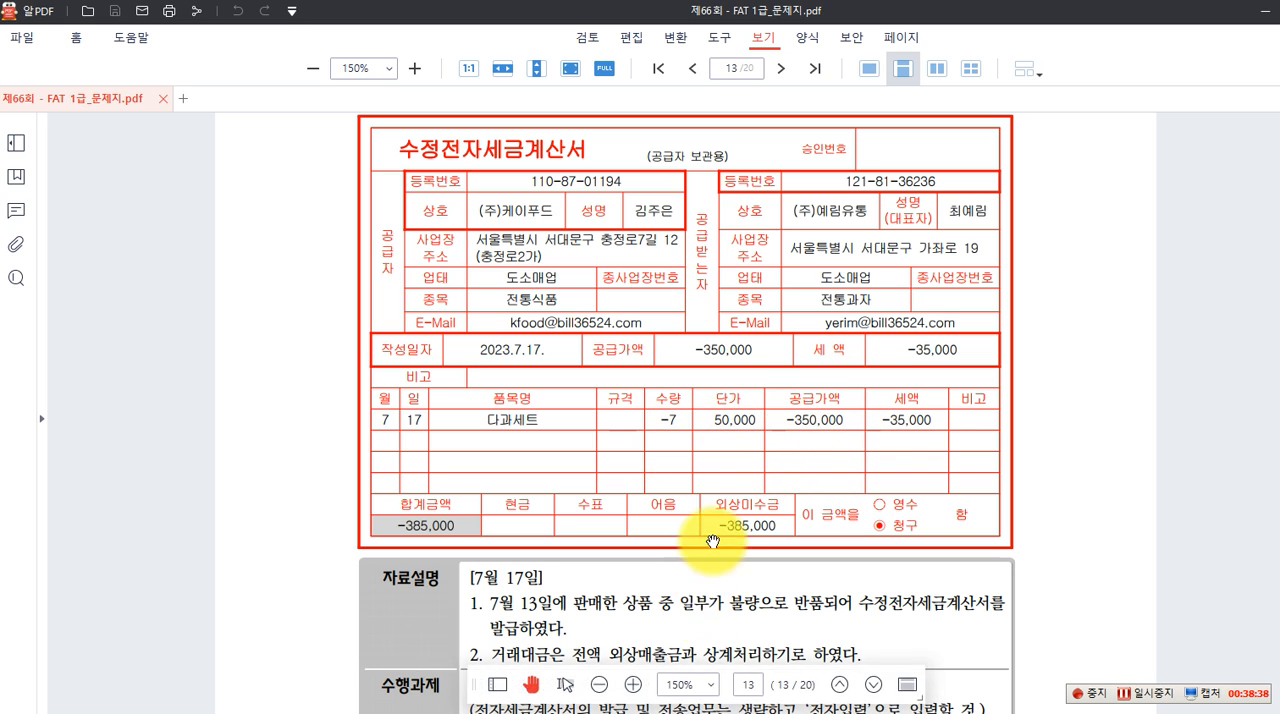
key(alt+Tab)
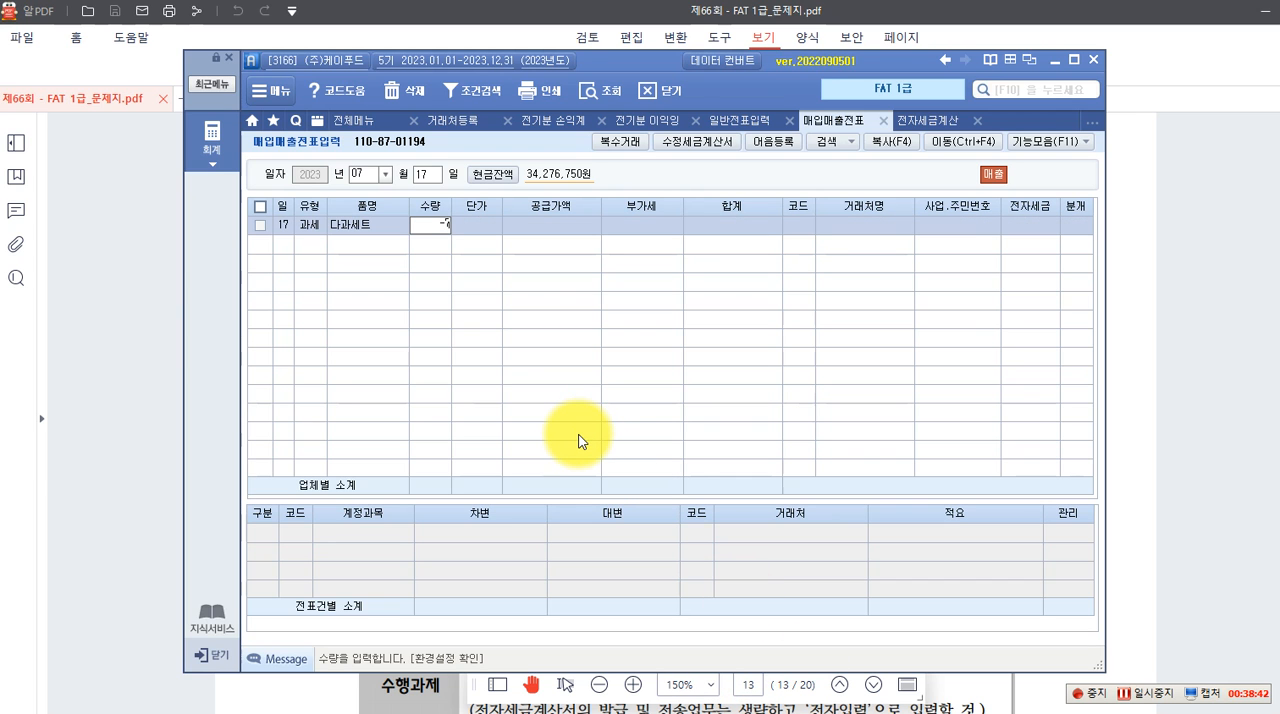
key(Return)
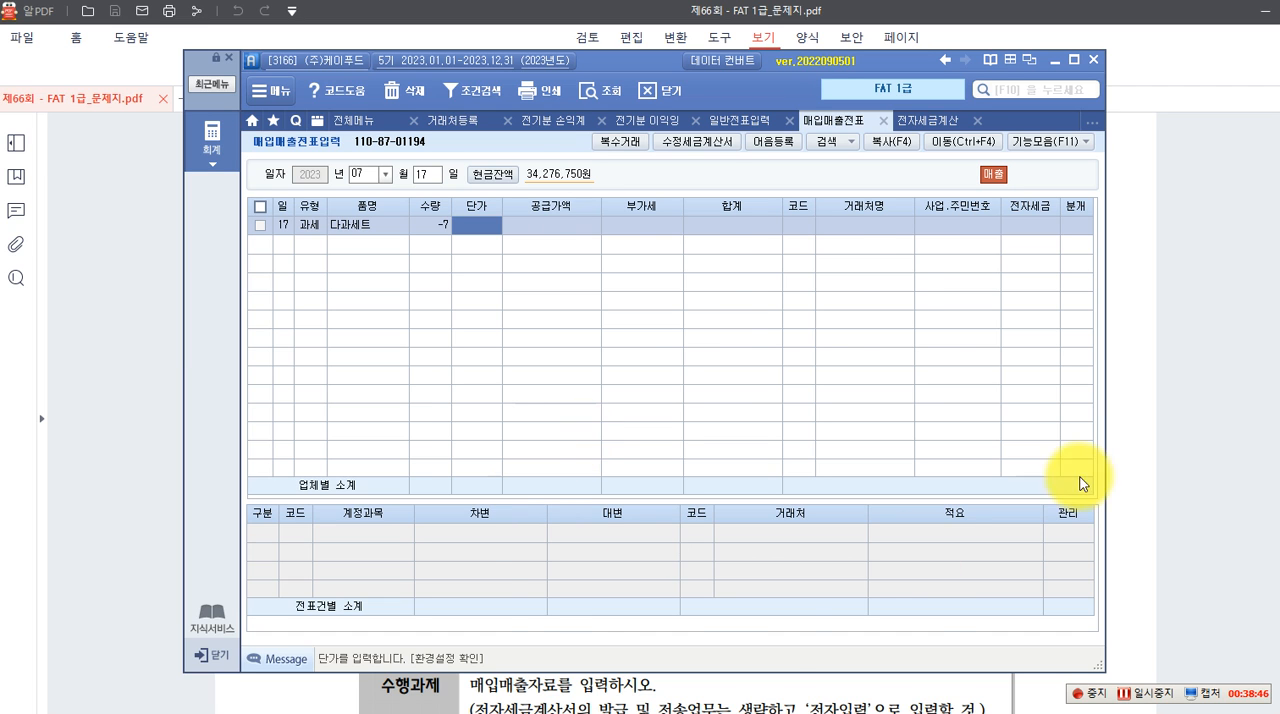
click(1120, 445)
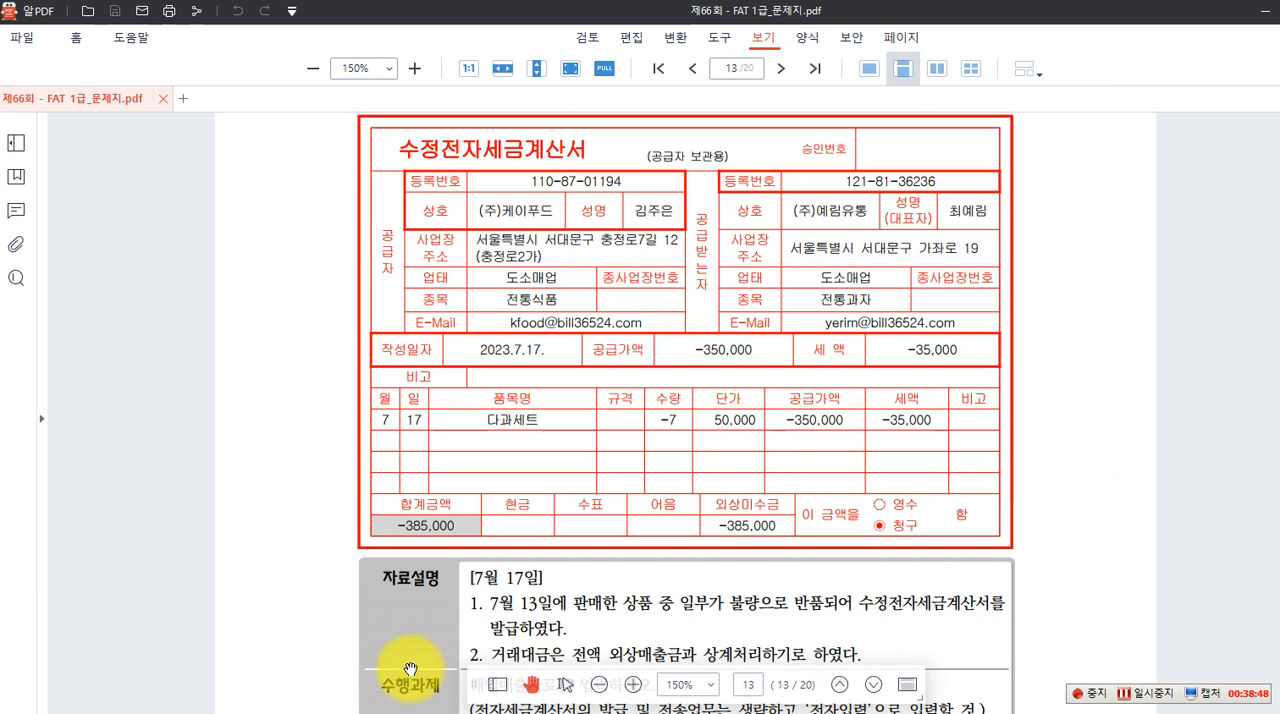
click(882, 713)
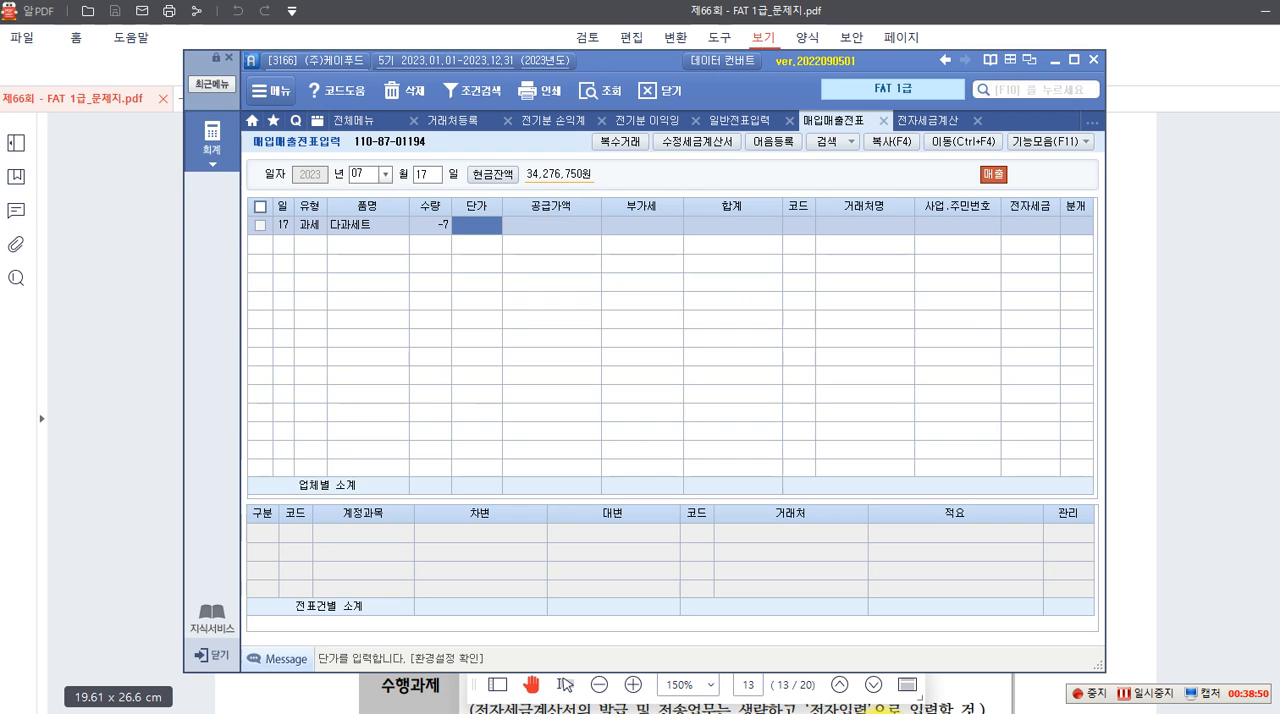
text(500000)
key(Return)
key(Return)
key(Return)
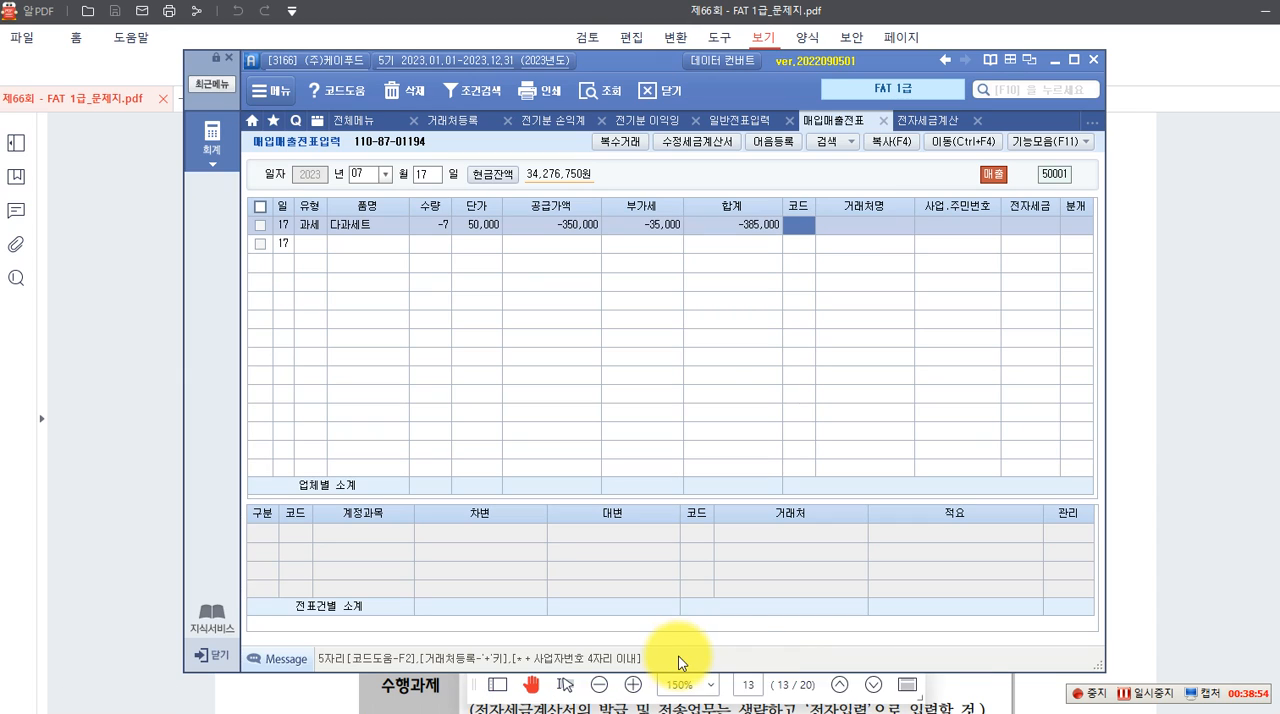
Find and select (주)예림유통 as the counterparty of the July 17 다과세트 sales voucher
key(F2)
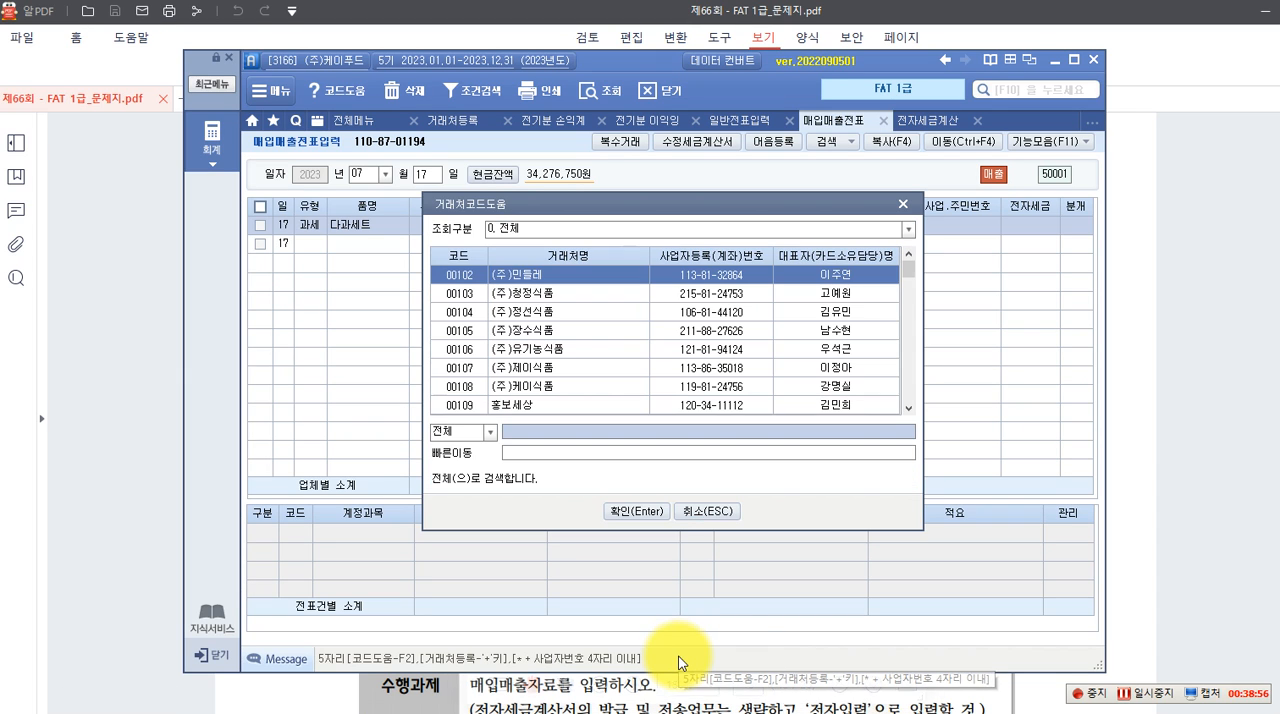
text(혜림)
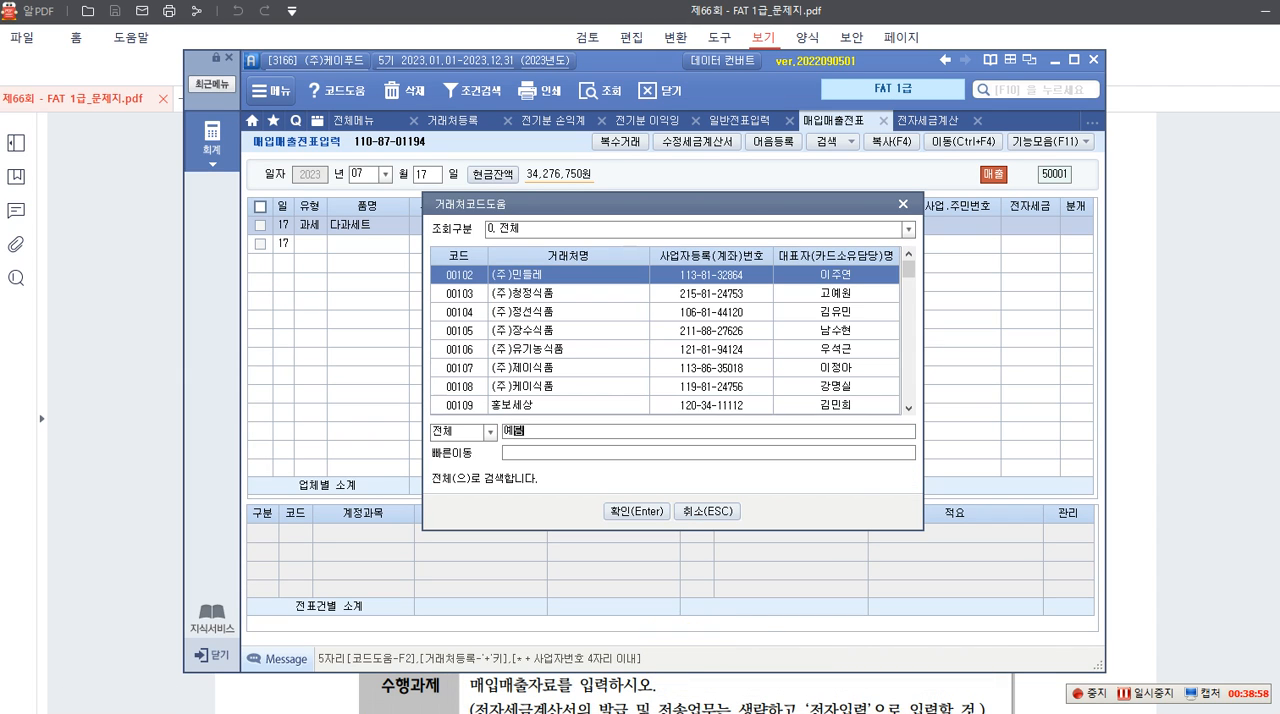
key(Return)
key(Return)
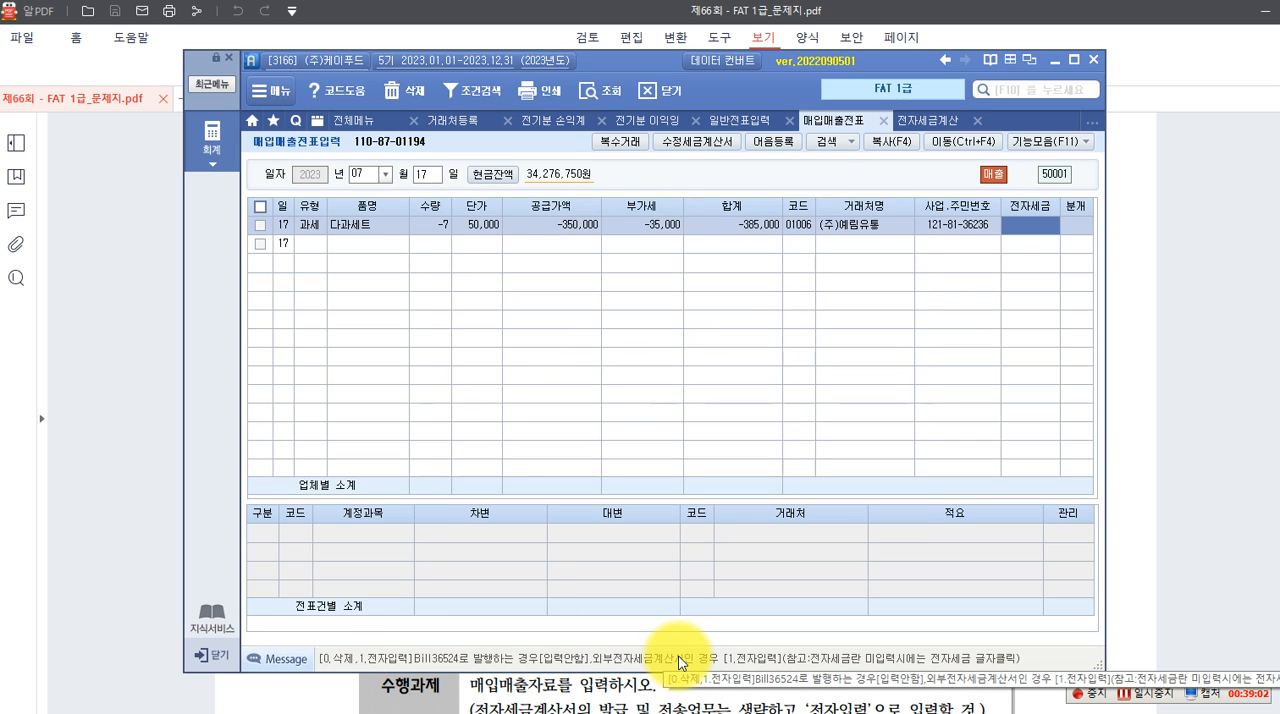
Mark the 다과세트 voucher as 전자입력 and set its journal entry type to 외상
text(1)
key(Return)
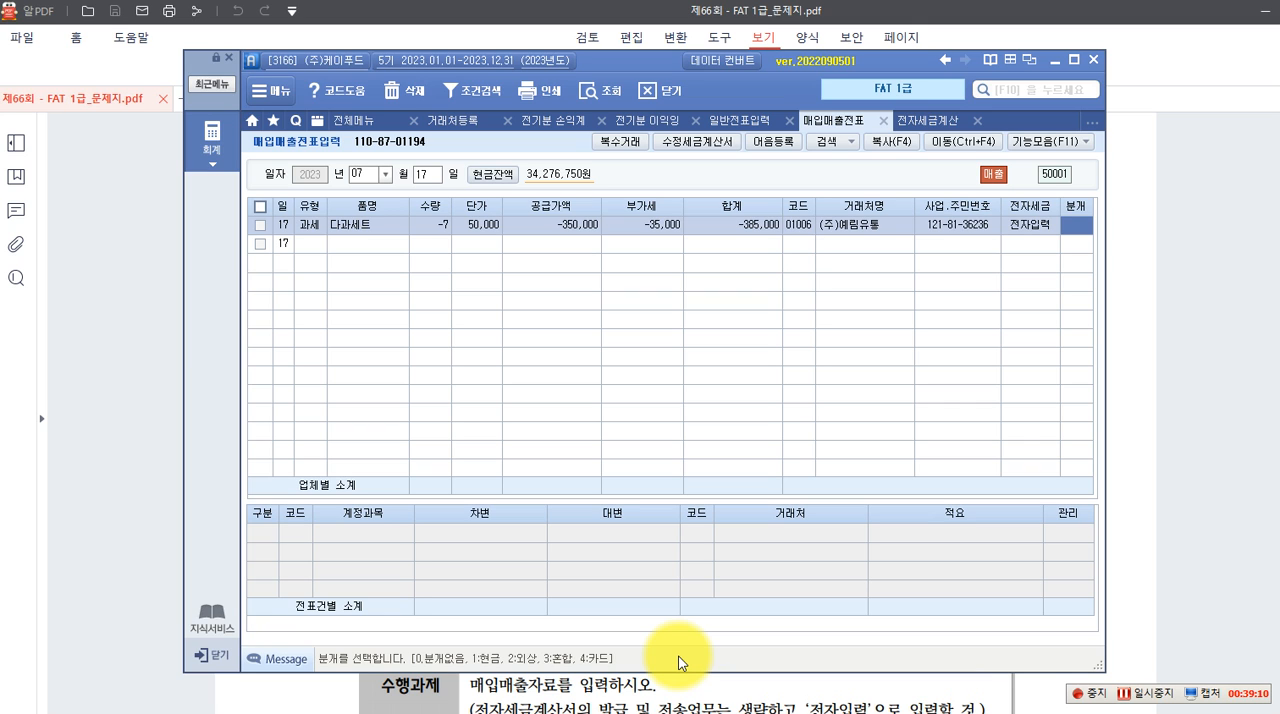
text(2)
key(Return)
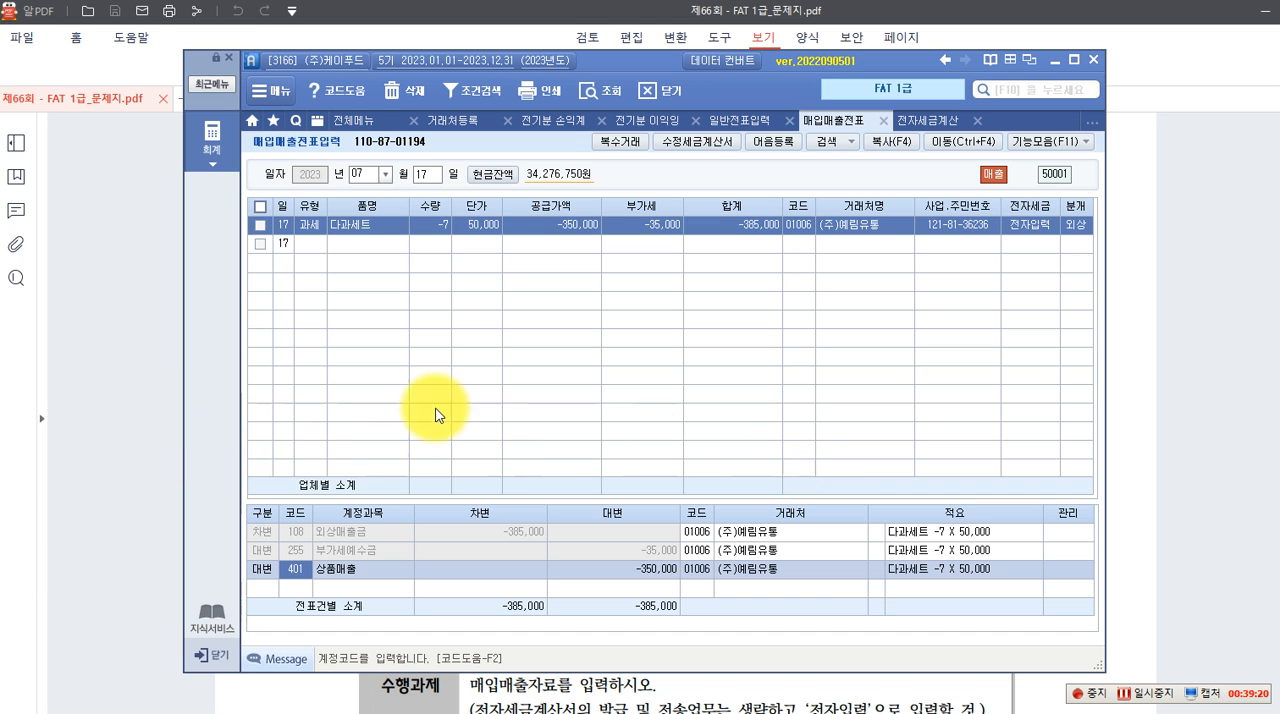
Switch to the exam PDF, recheck question 2's 자료설명 and read question 3's 카드매출전표 and 수행과제
click(129, 403)
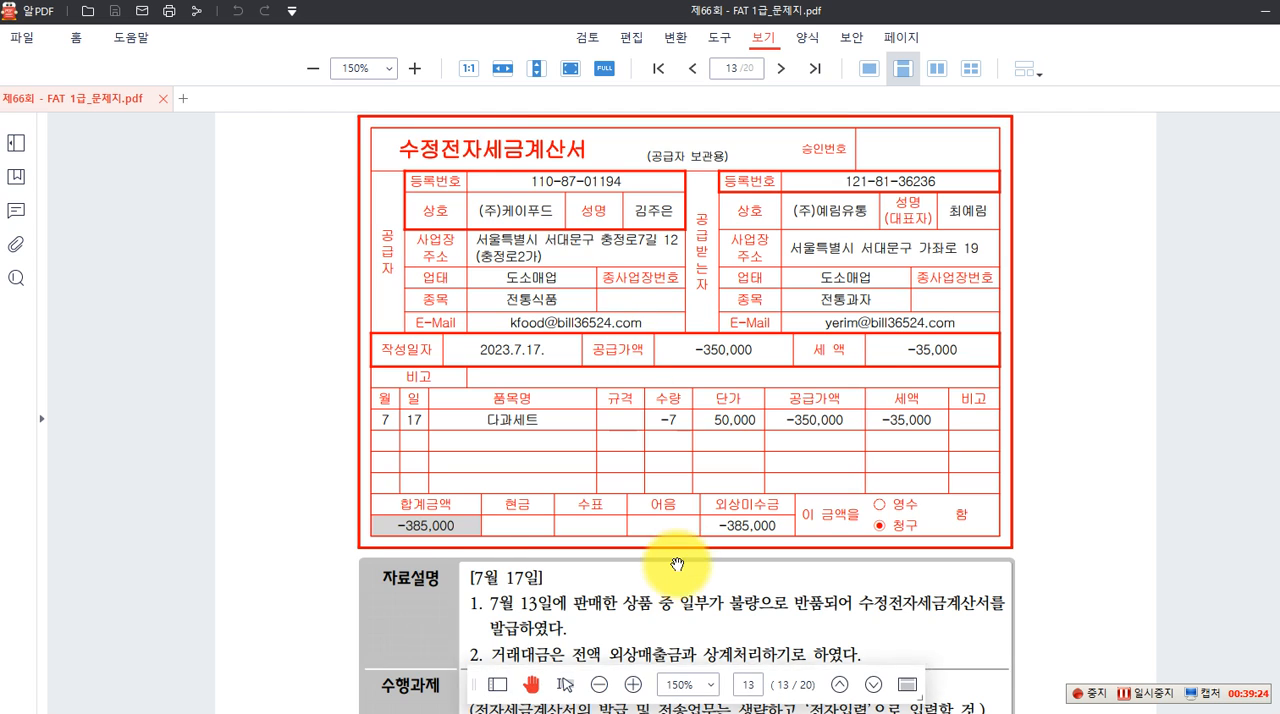
scroll(573, 577, down, 2)
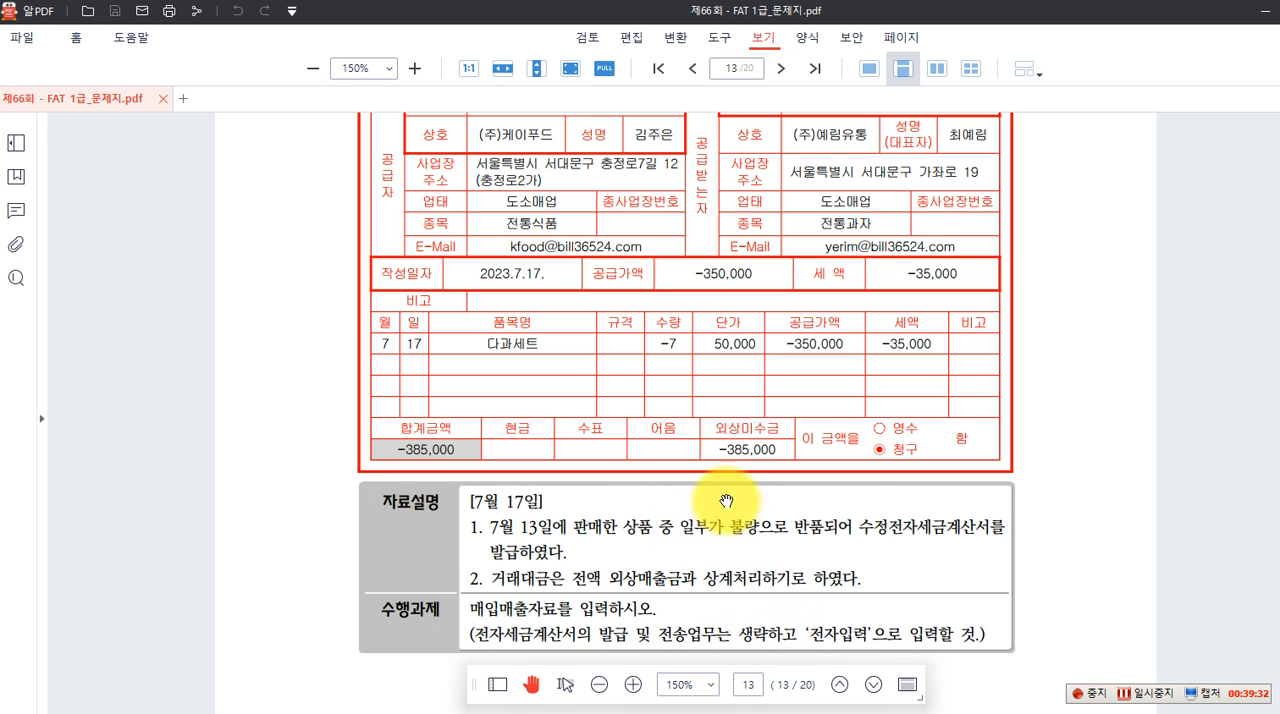
scroll(729, 457, down, 4)
scroll(729, 457, down, 6)
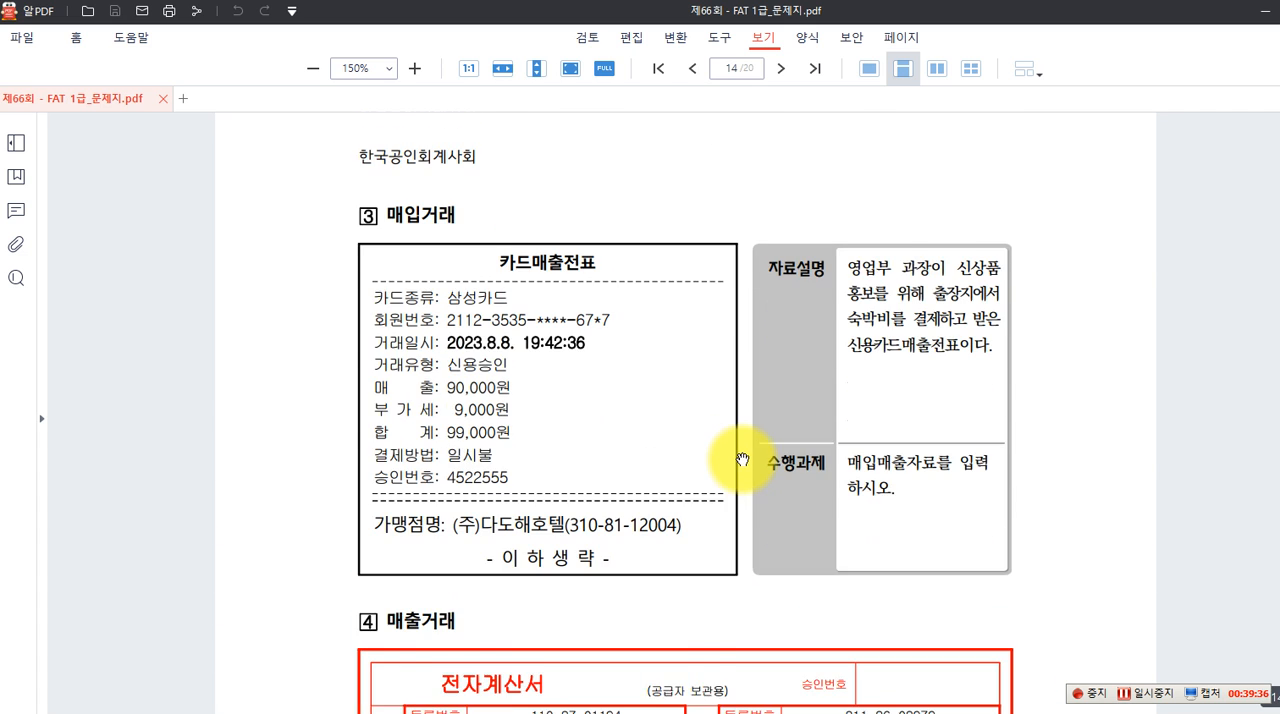
scroll(742, 460, down, 1)
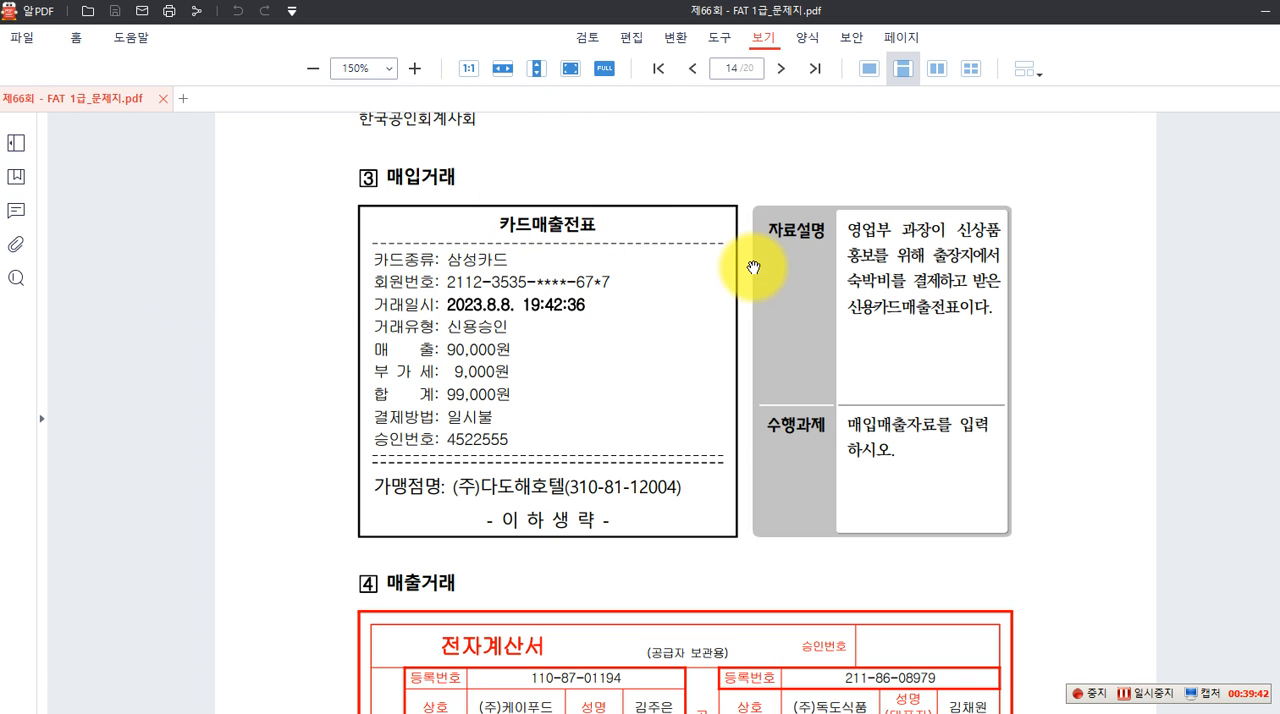
Draw red annotation boxes around 영업부 과장 and 숙박비 in question 3's 자료설명
key(F9)
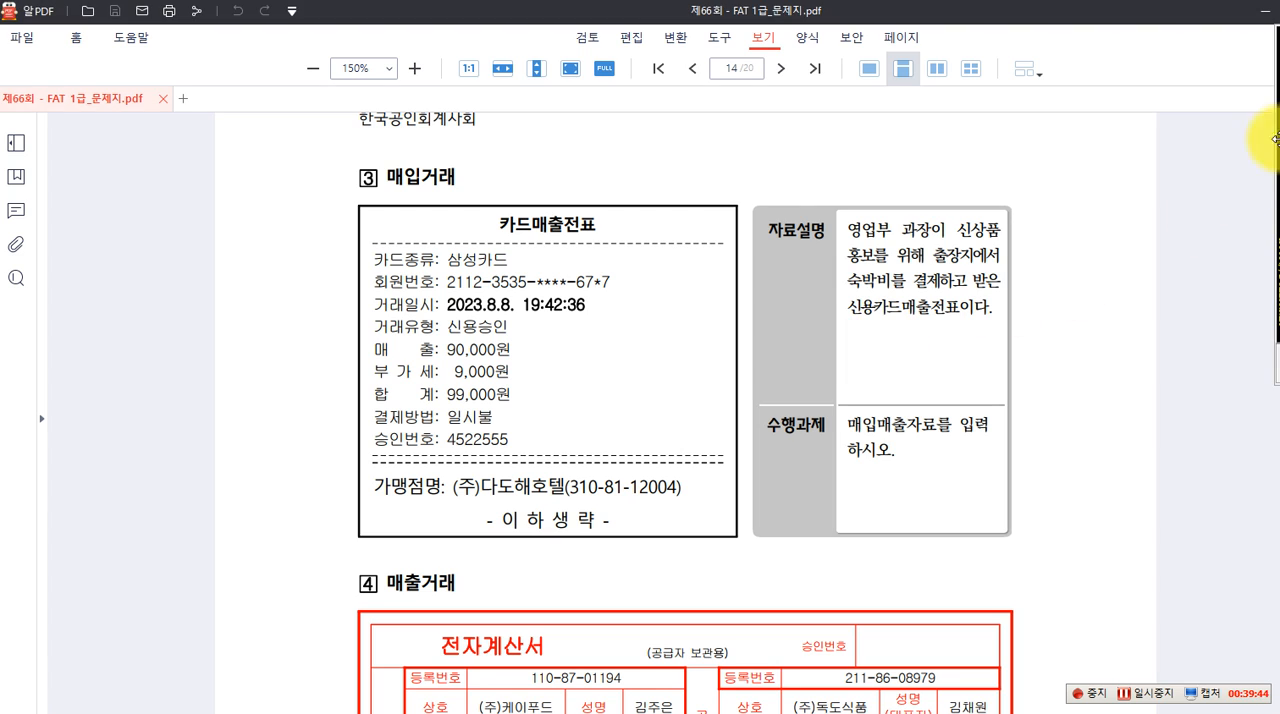
mouse_move(839, 215)
mouse_down()
mouse_move(848, 238)
mouse_move(896, 236)
mouse_up()
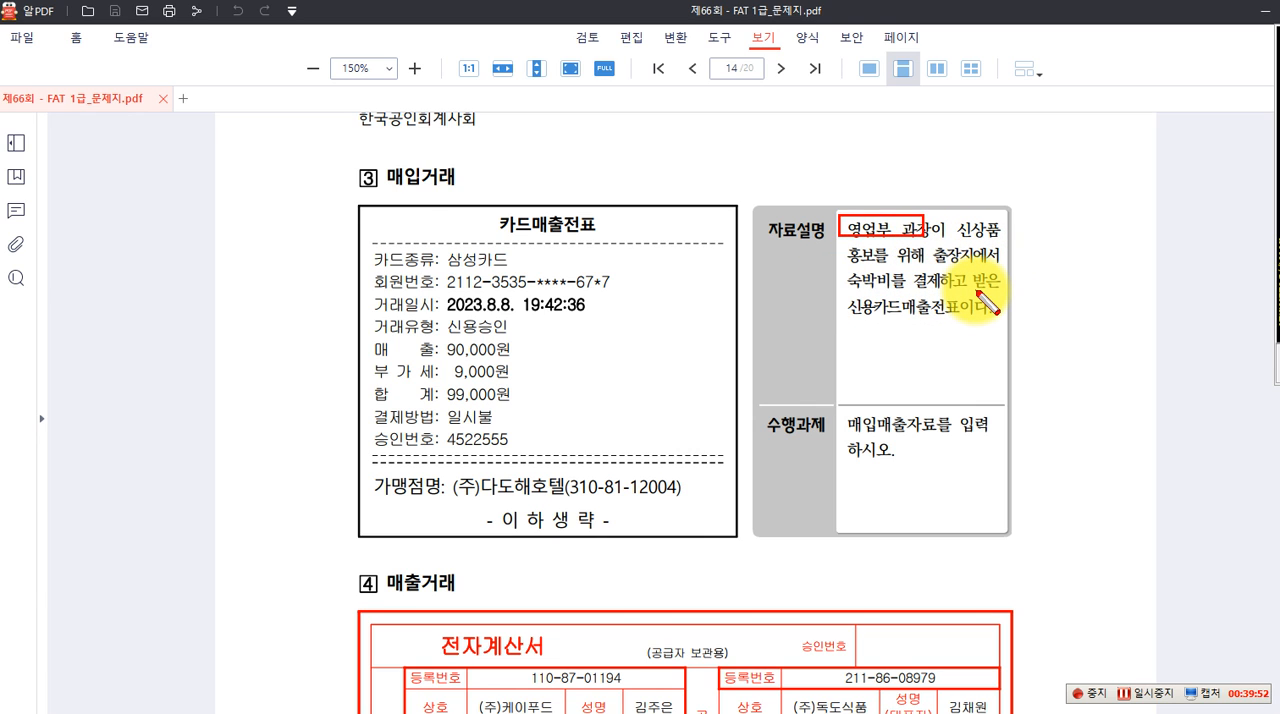
drag(846, 262, 908, 290)
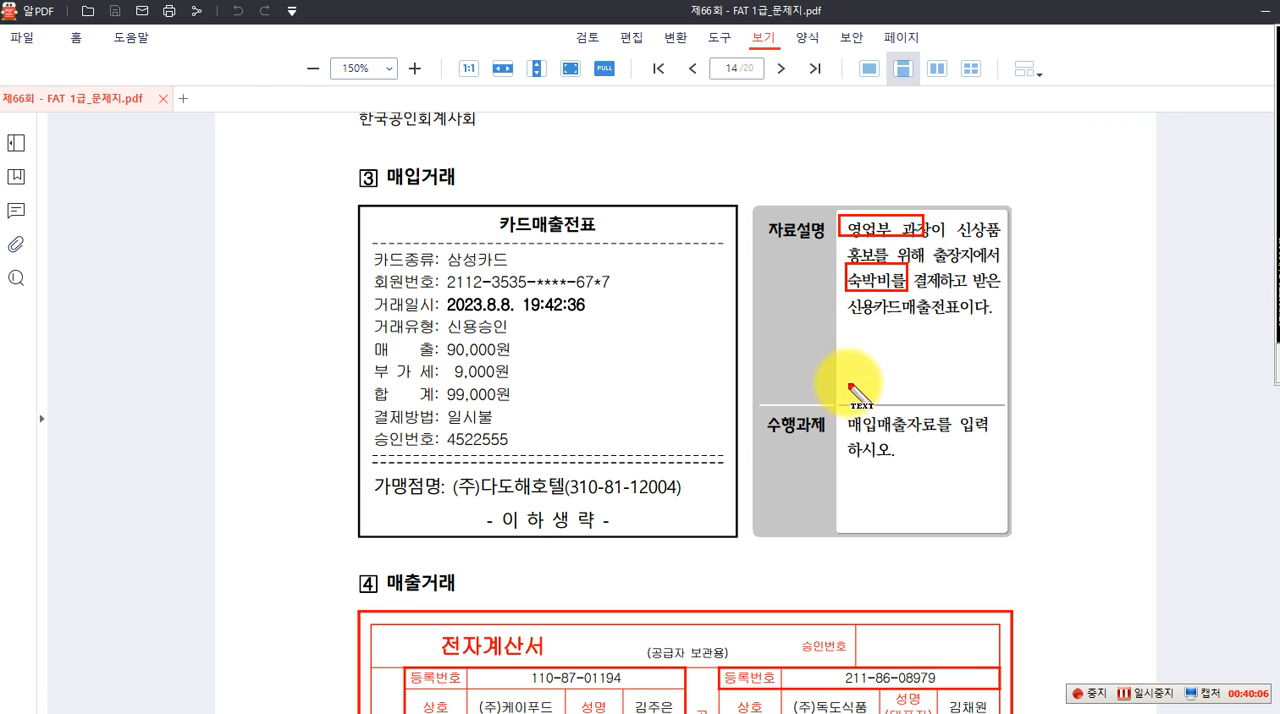
Write the debit note "(차) 여비교통비 90,000" in red below question 3's 자료설명
drag(759, 337, 759, 357)
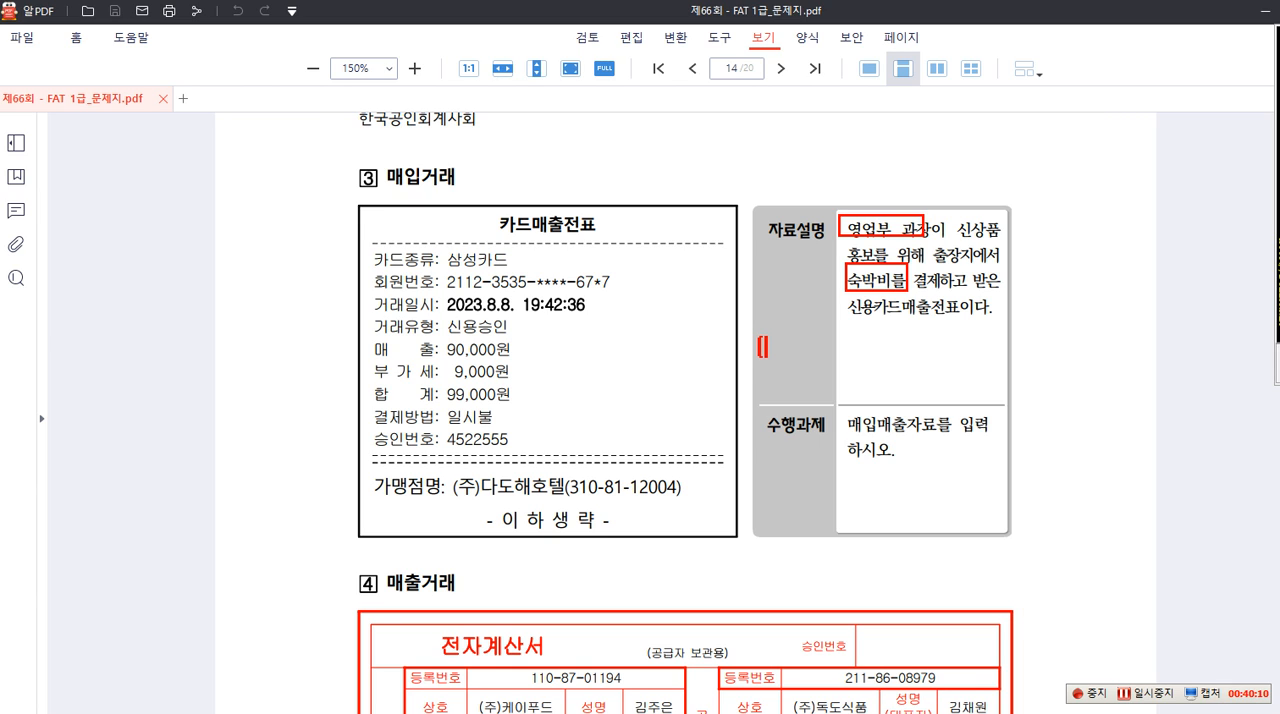
text(차])
text(여비교통ㅇ)
key(BackSpace)
text(비 )
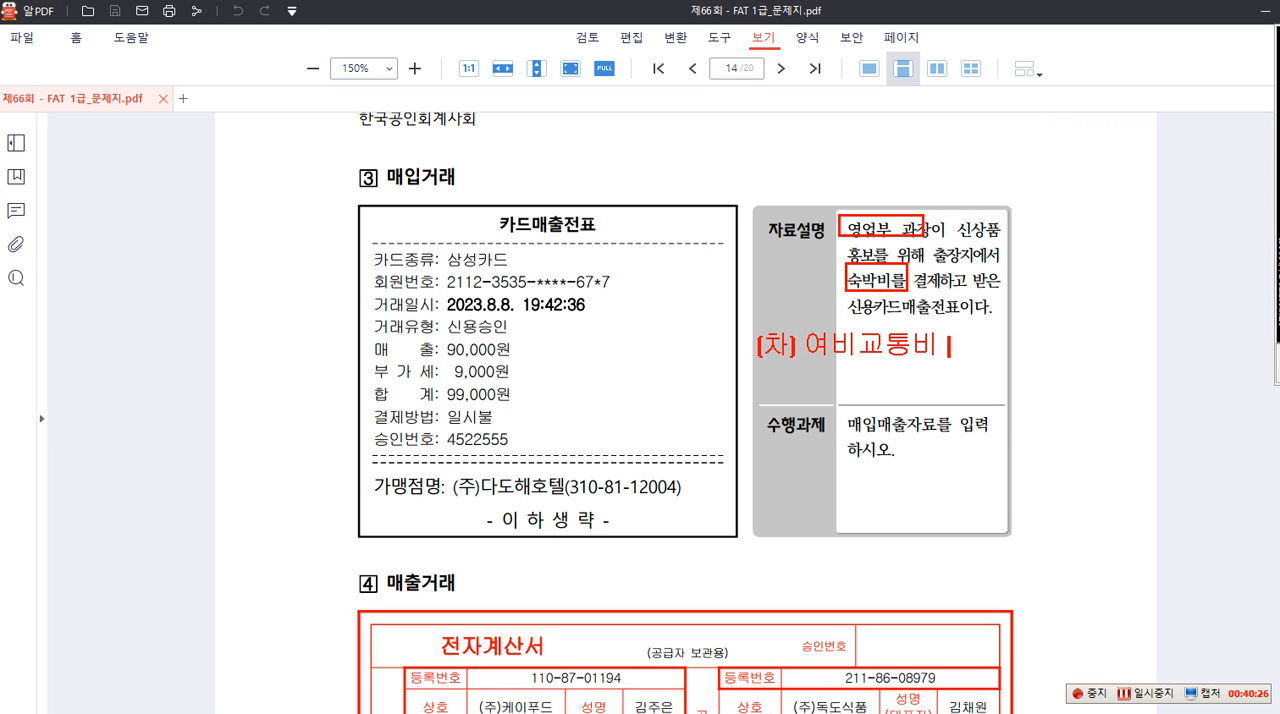
text(90,000)
key(Return)
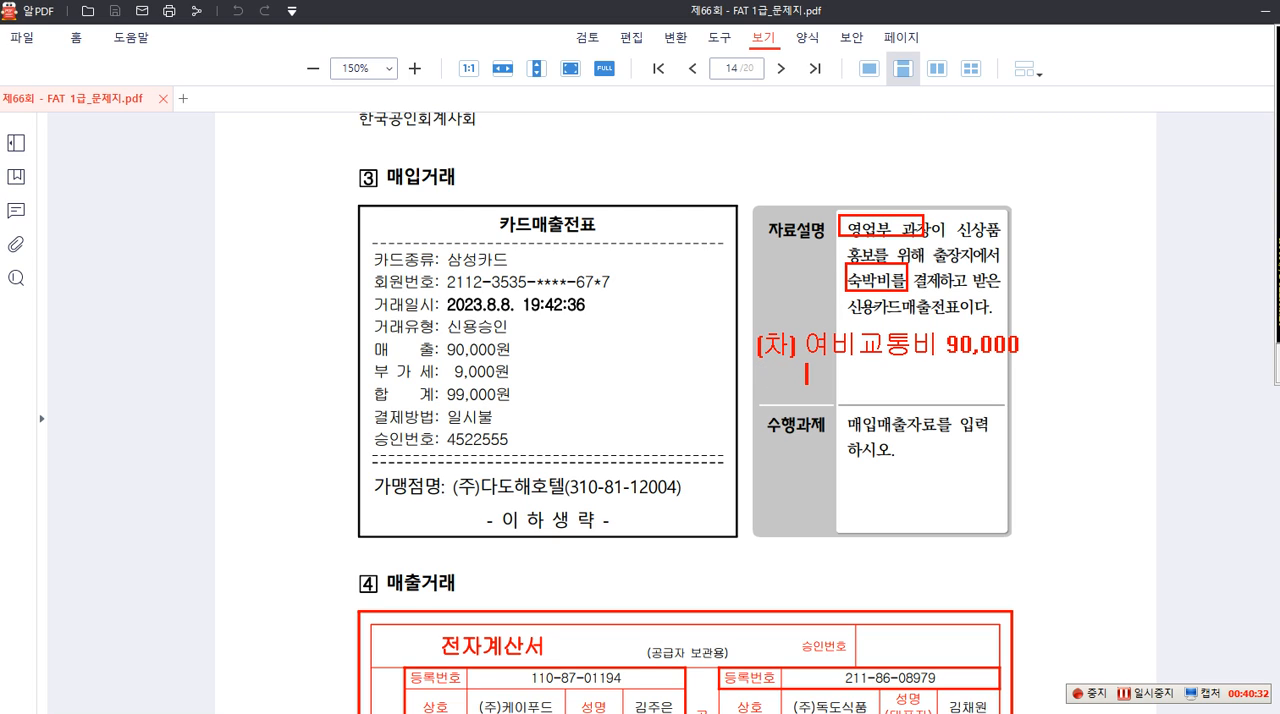
Add "부가세대급금 9,000 (대) 미지급금 99,000" to the red journal note, then leave the annotation mode
text(부가세대급금)
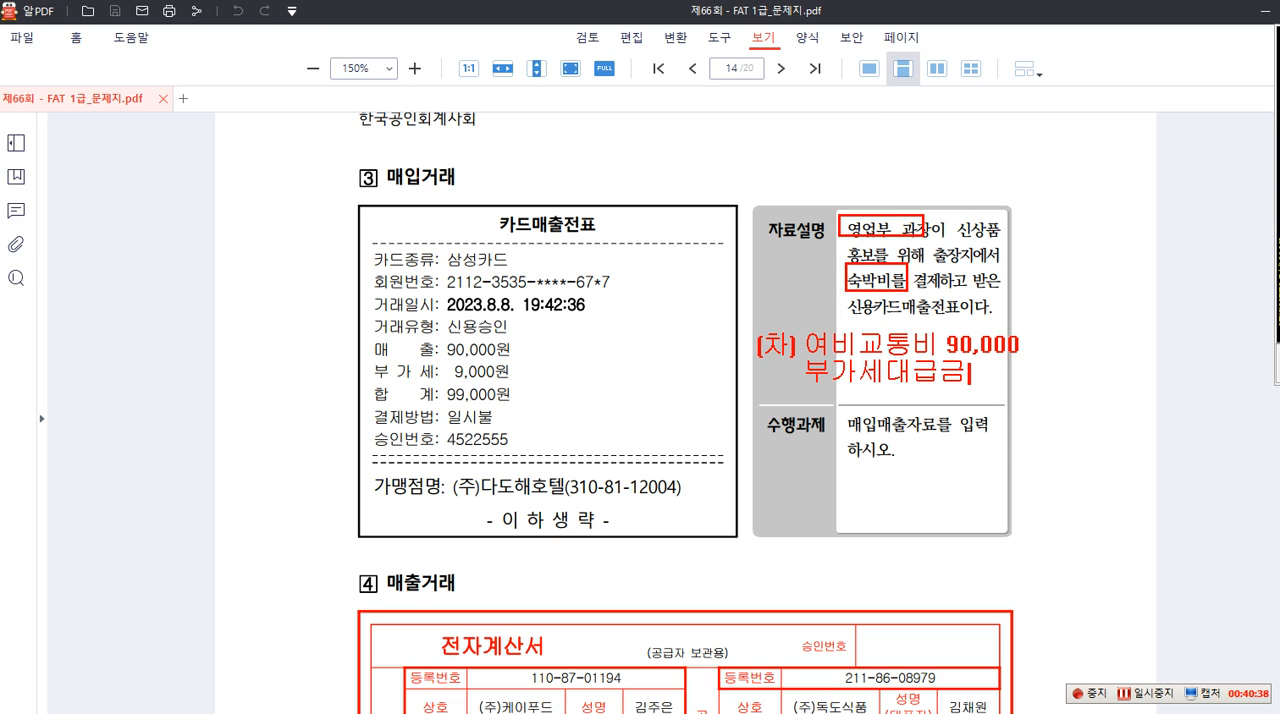
text( 9,000 )
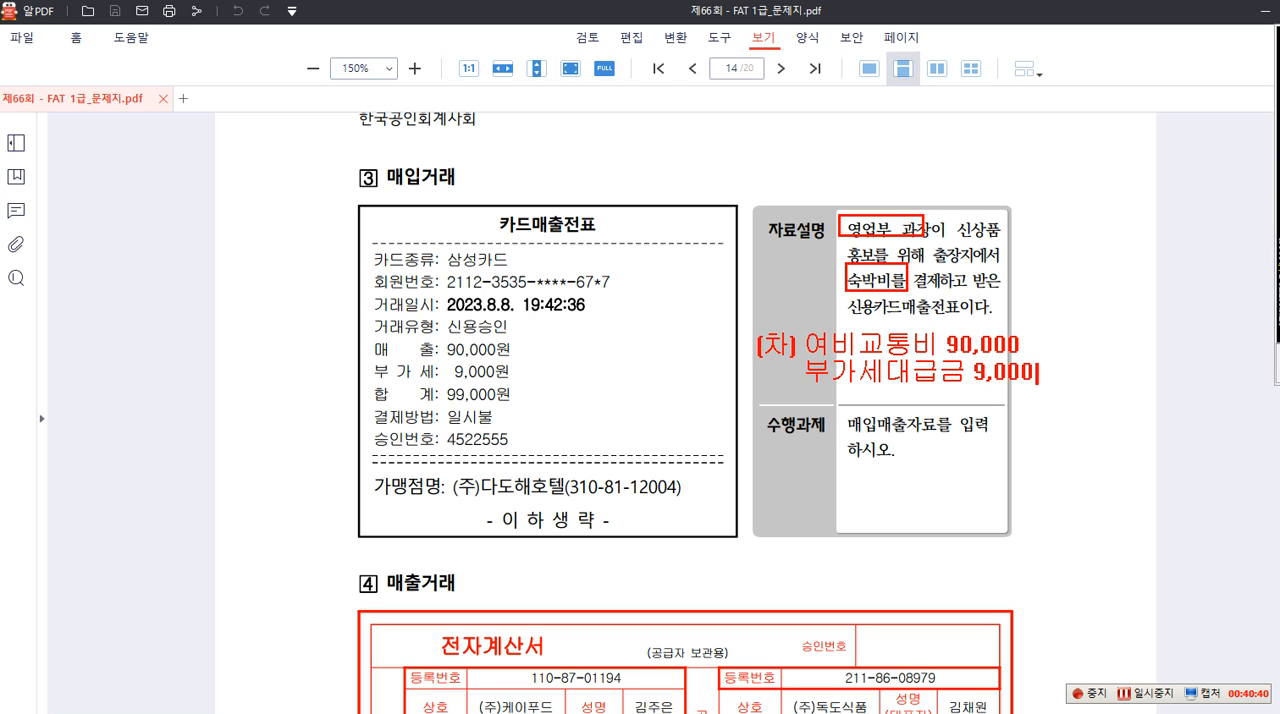
text((대) 미지급금 )
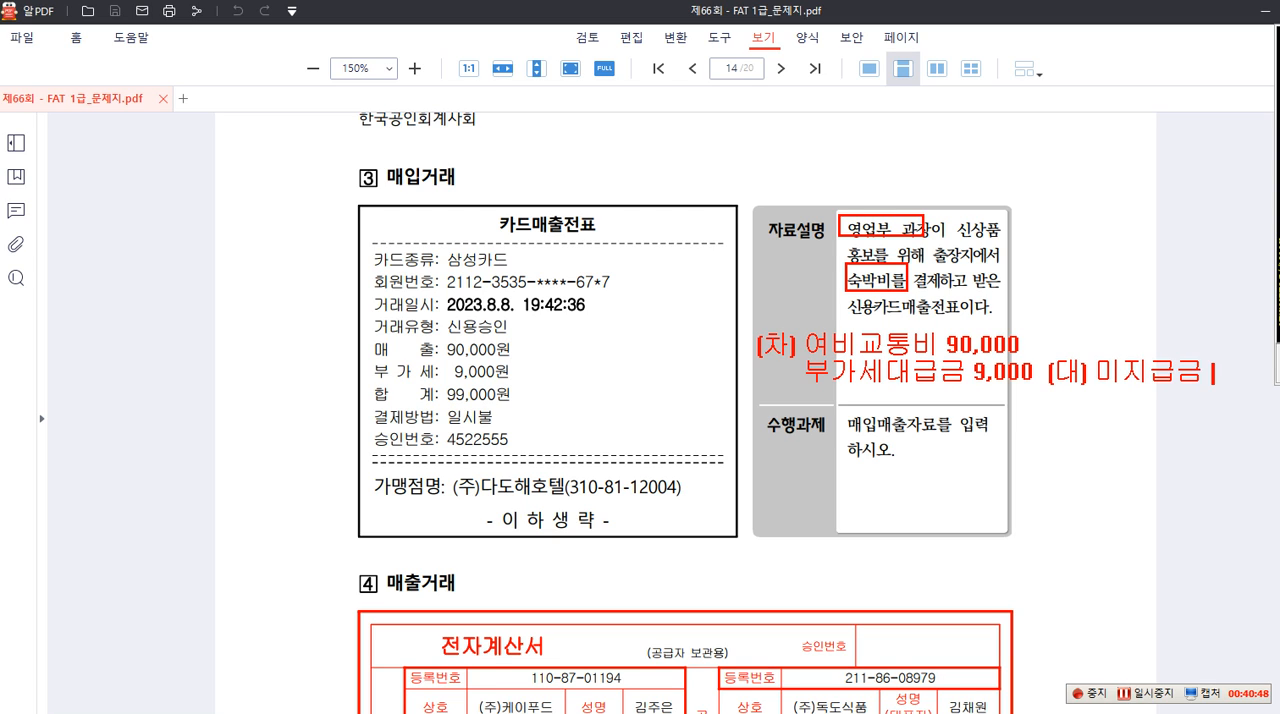
text(99,00)
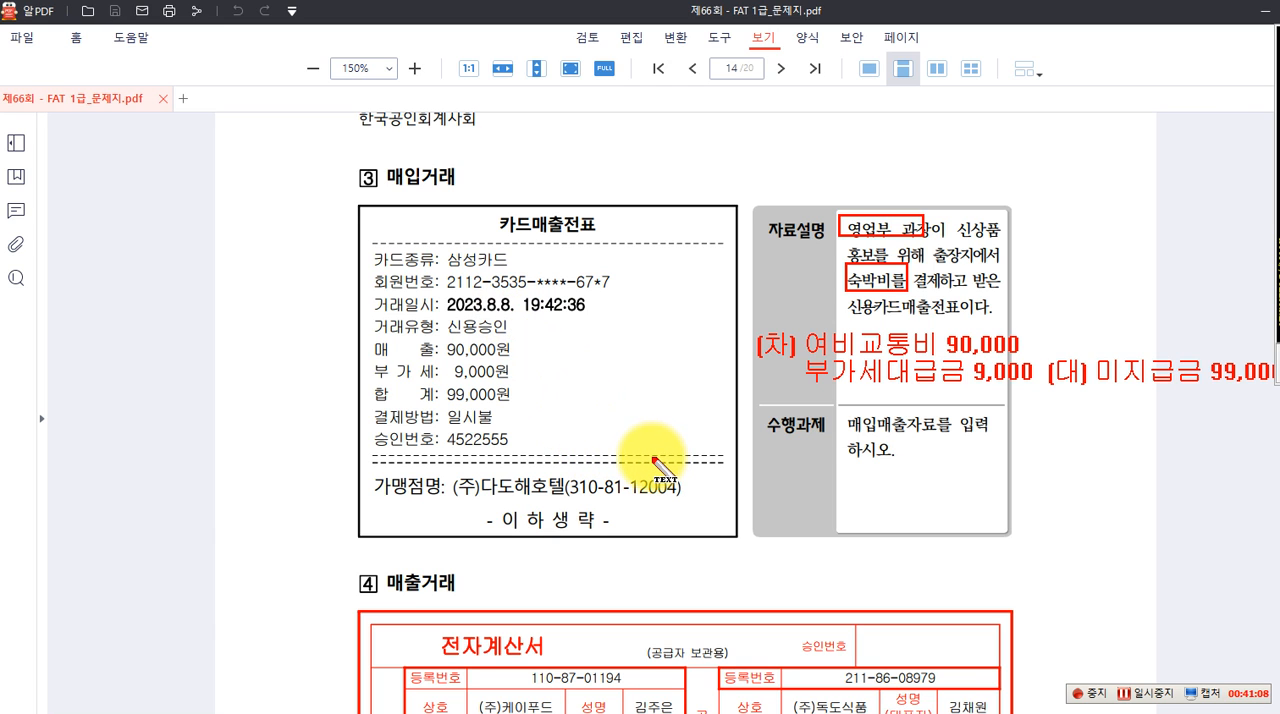
key(Escape)
Return to 매입매출전표입력 in Smart A and open voucher entry for August 8
click(880, 713)
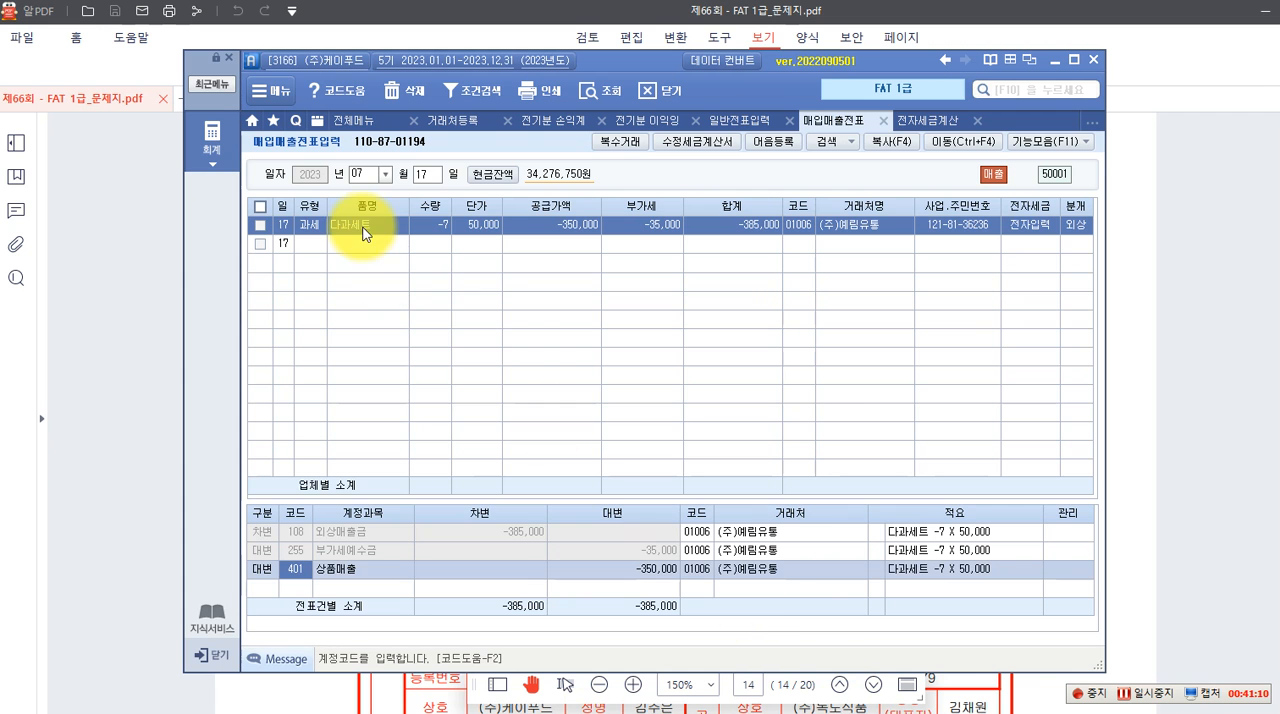
click(385, 174)
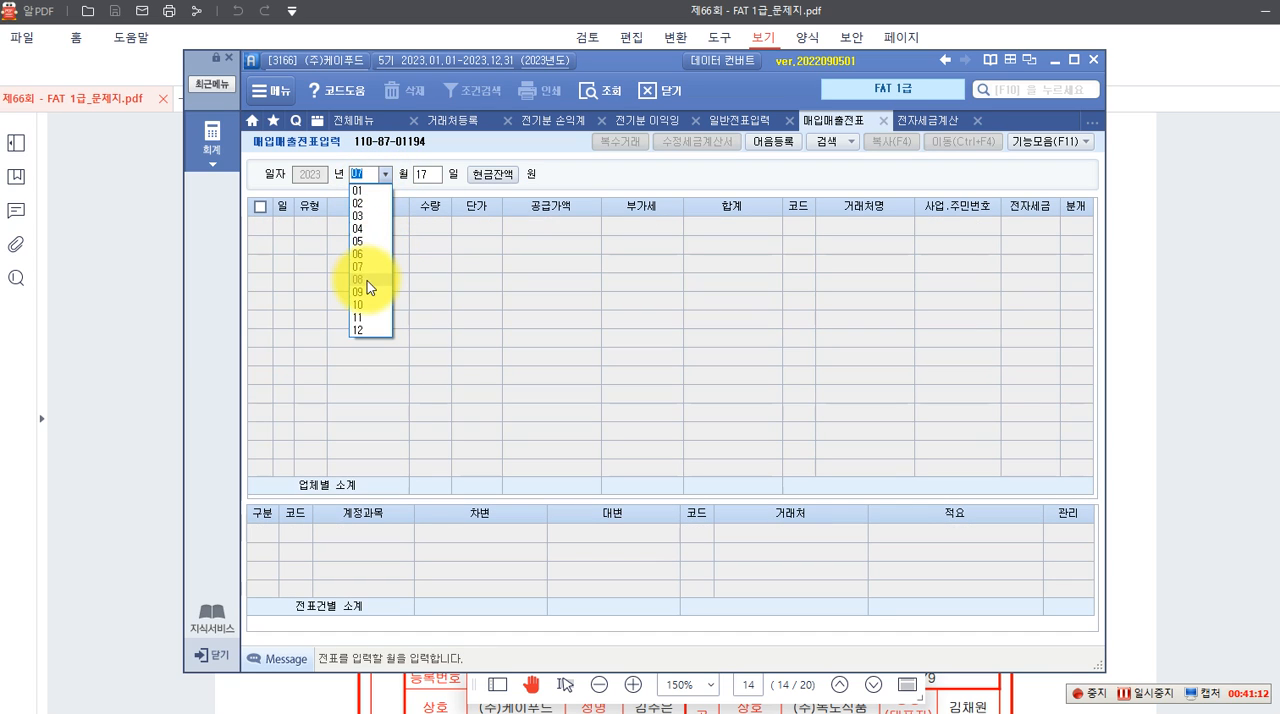
click(368, 279)
text(8)
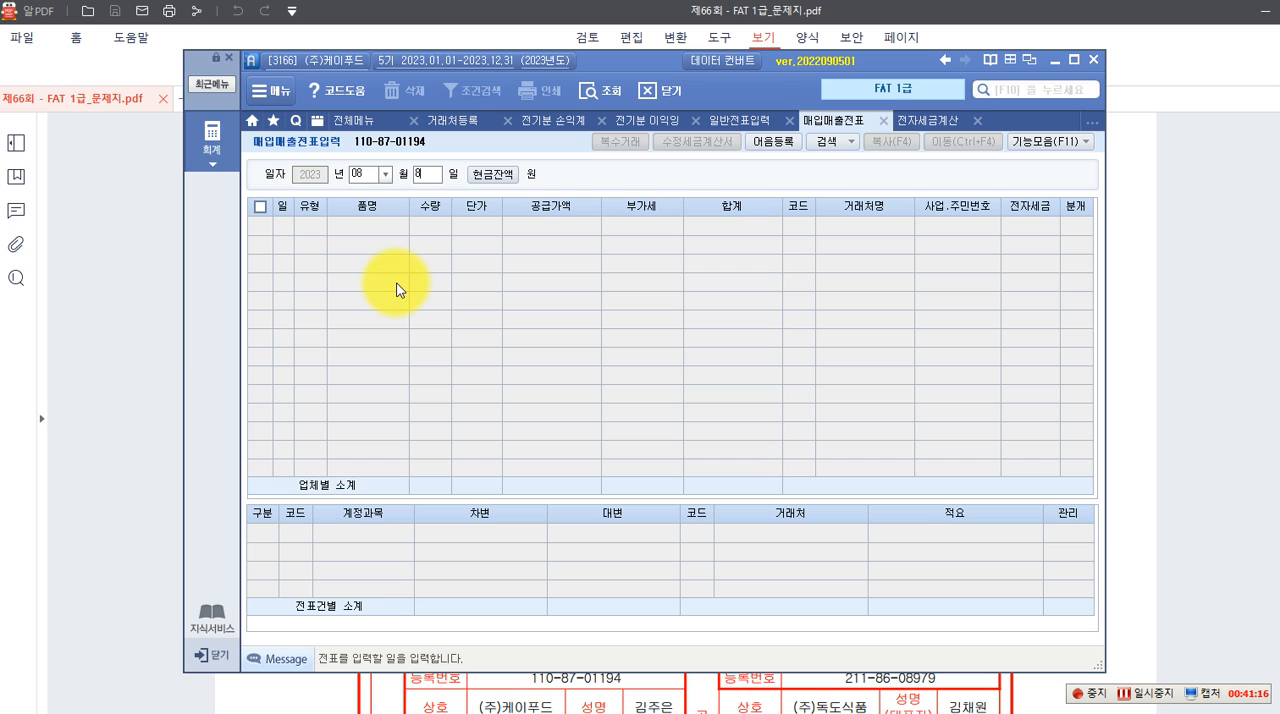
key(Return)
key(Return)
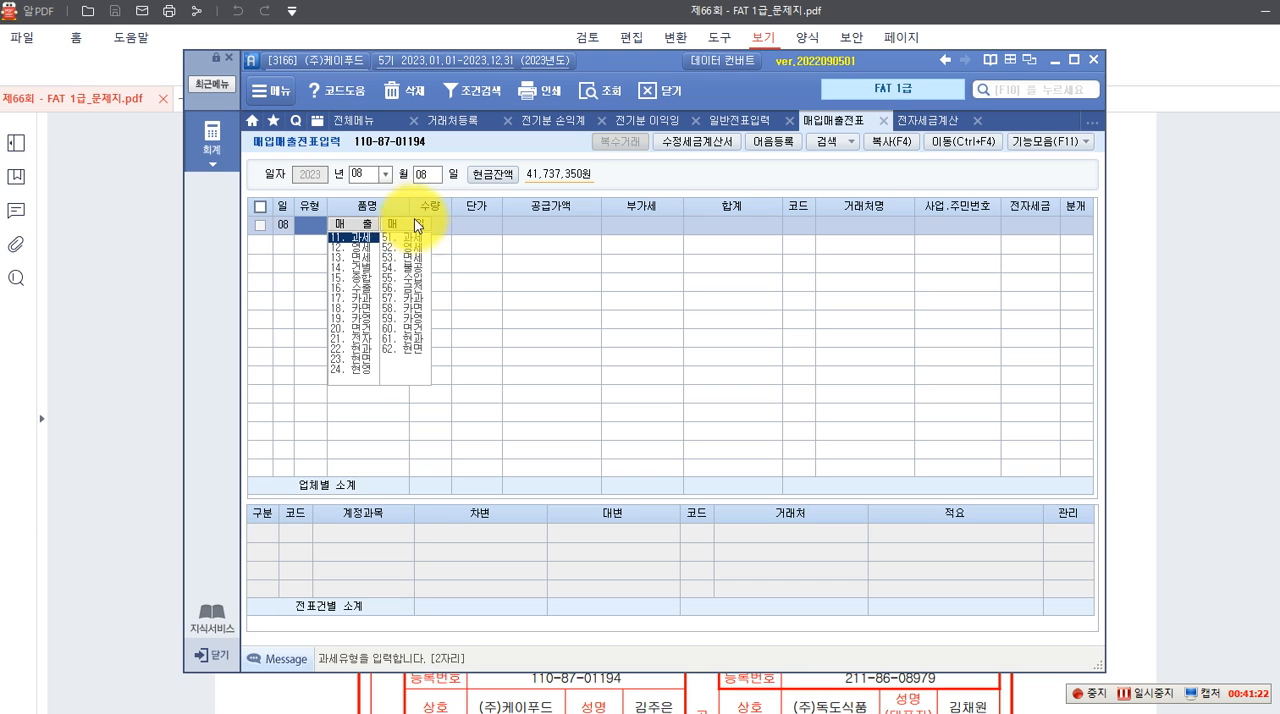
Set the August 8 voucher's type to 57. 카과 with 삼성카드 as the credit card company
click(408, 297)
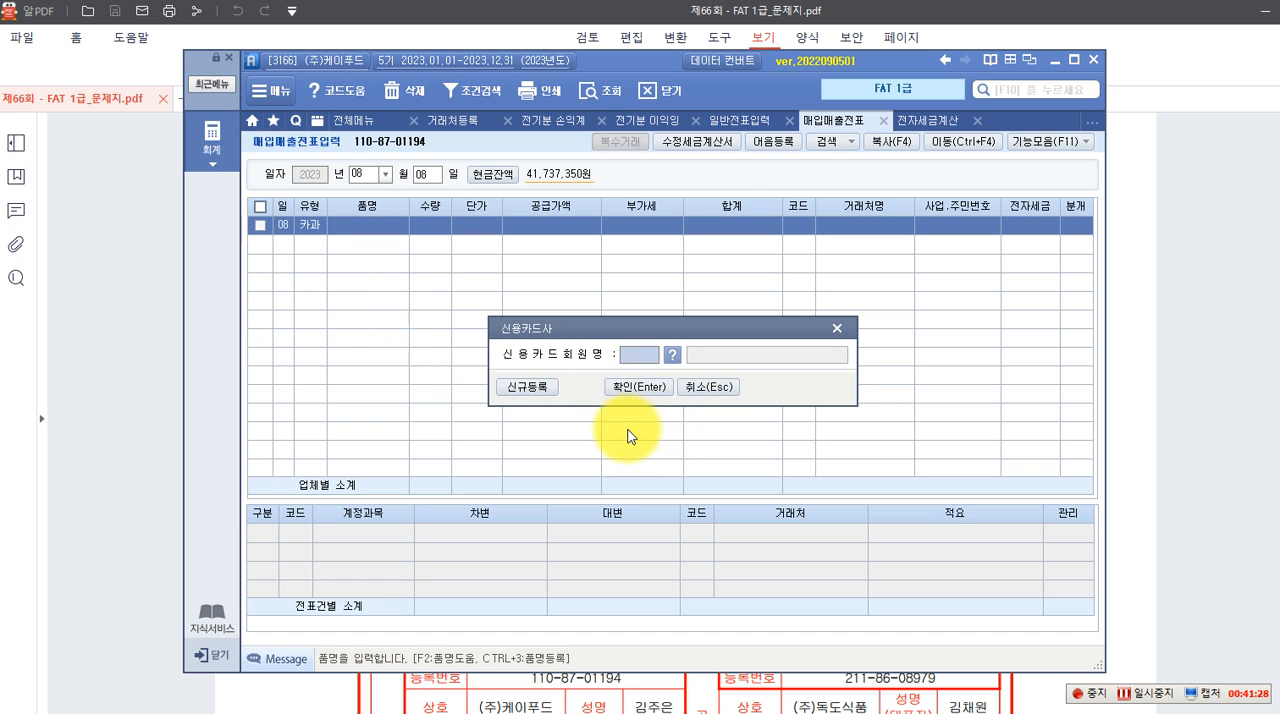
key(F2)
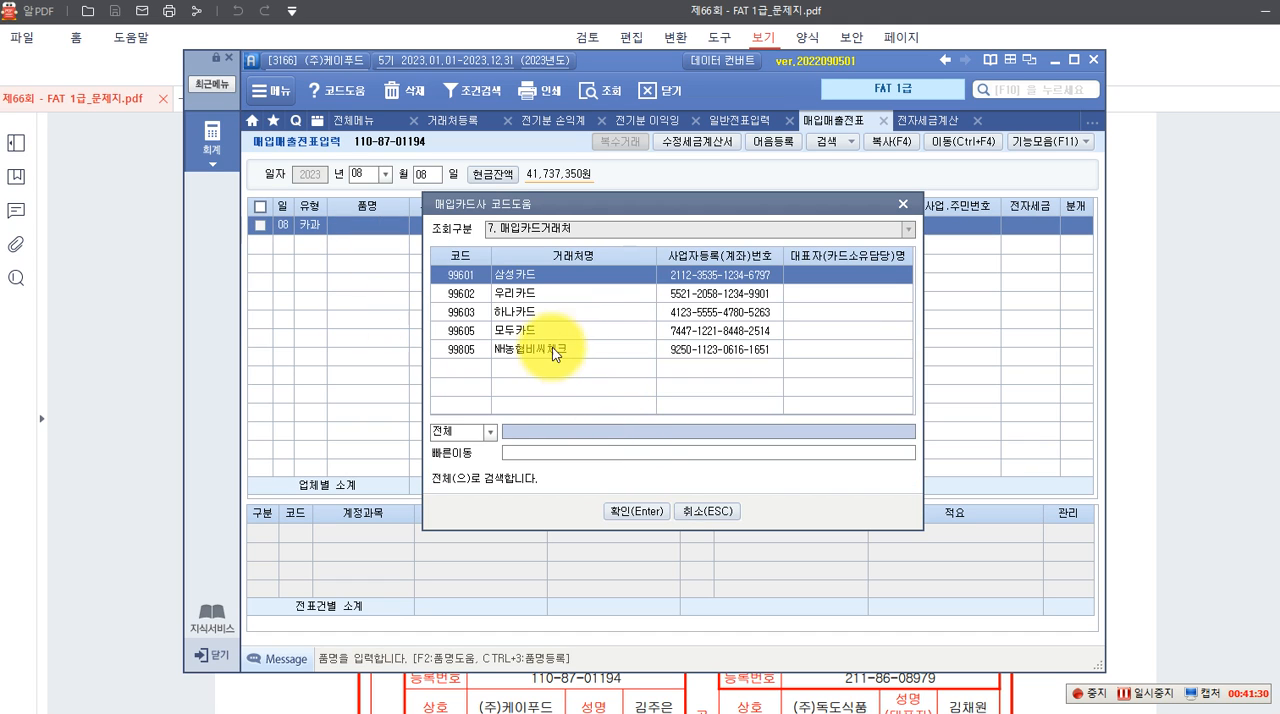
click(635, 514)
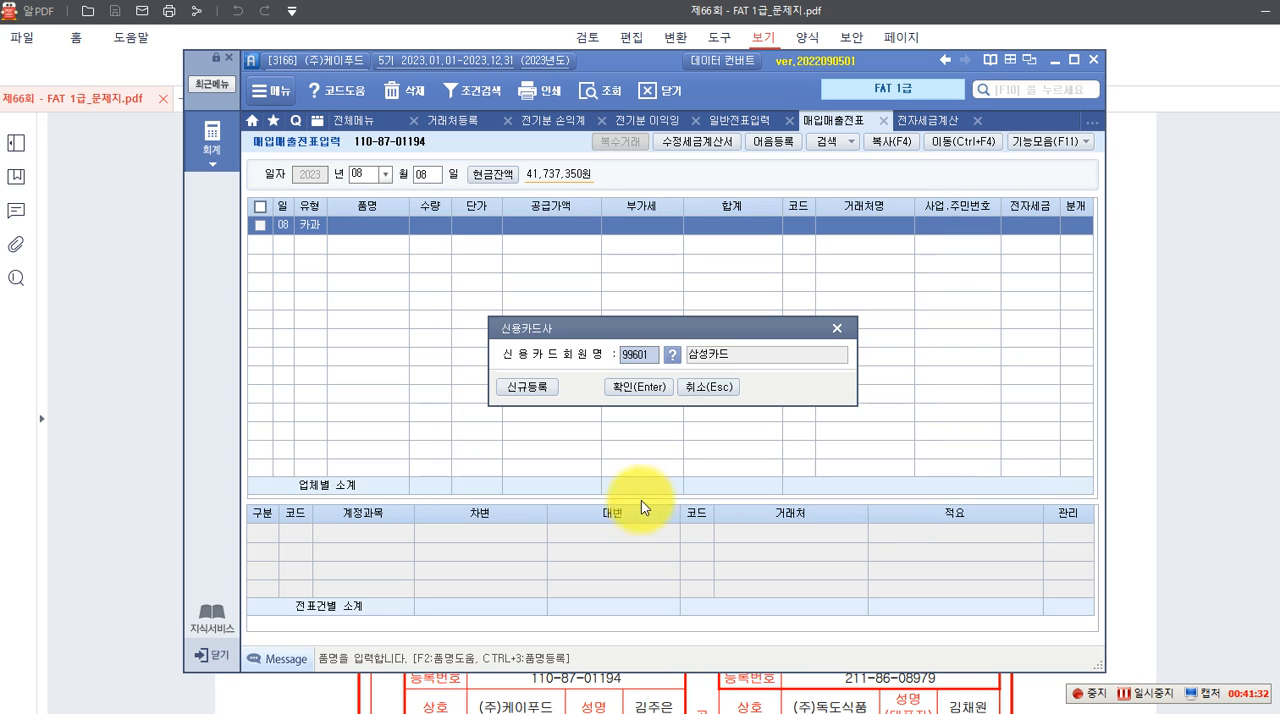
click(640, 388)
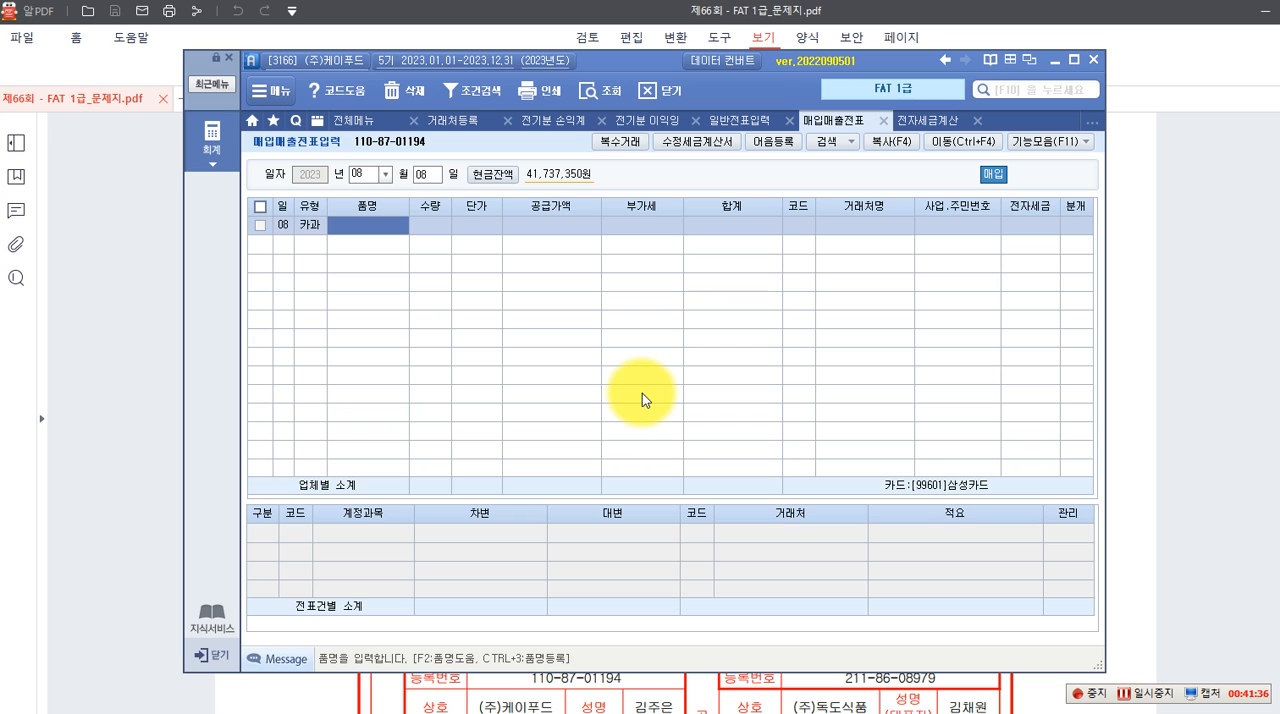
Enter the item 숙박비 without quantity or unit price, and enter 99,000 as its 공급가액
text(속ㅂ)
text(비)
key(Return)
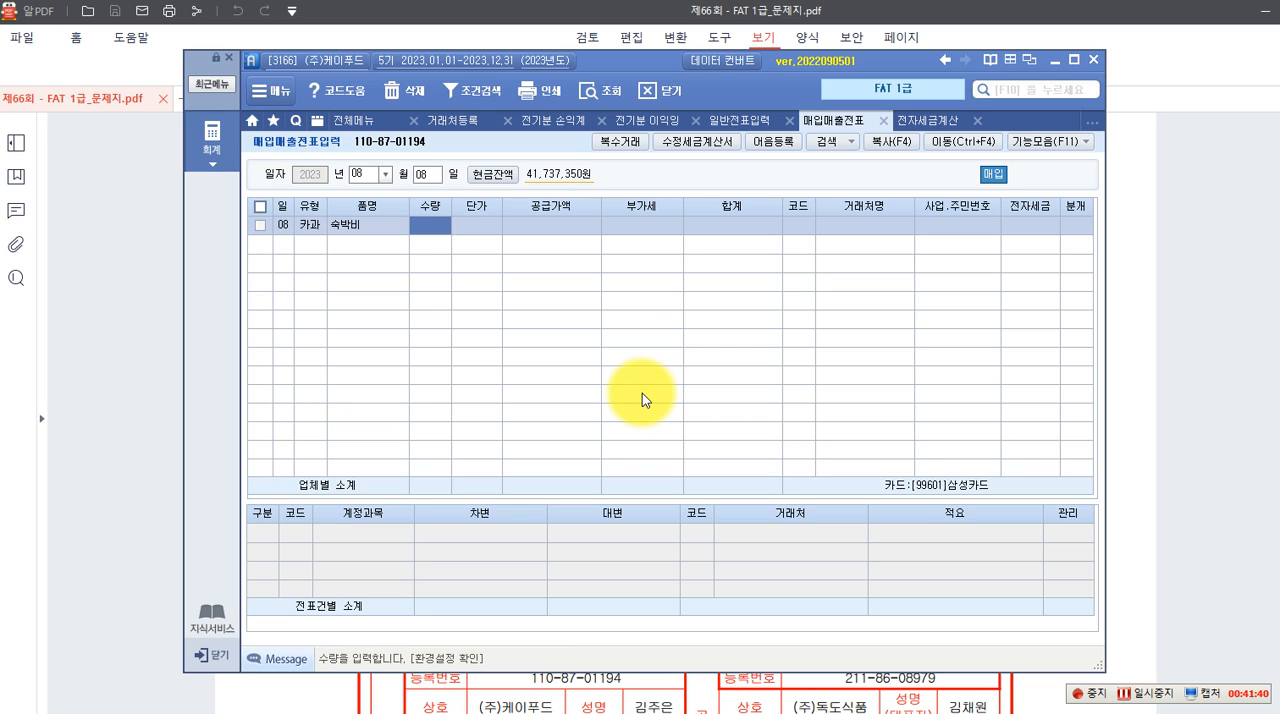
key(Return)
key(Return)
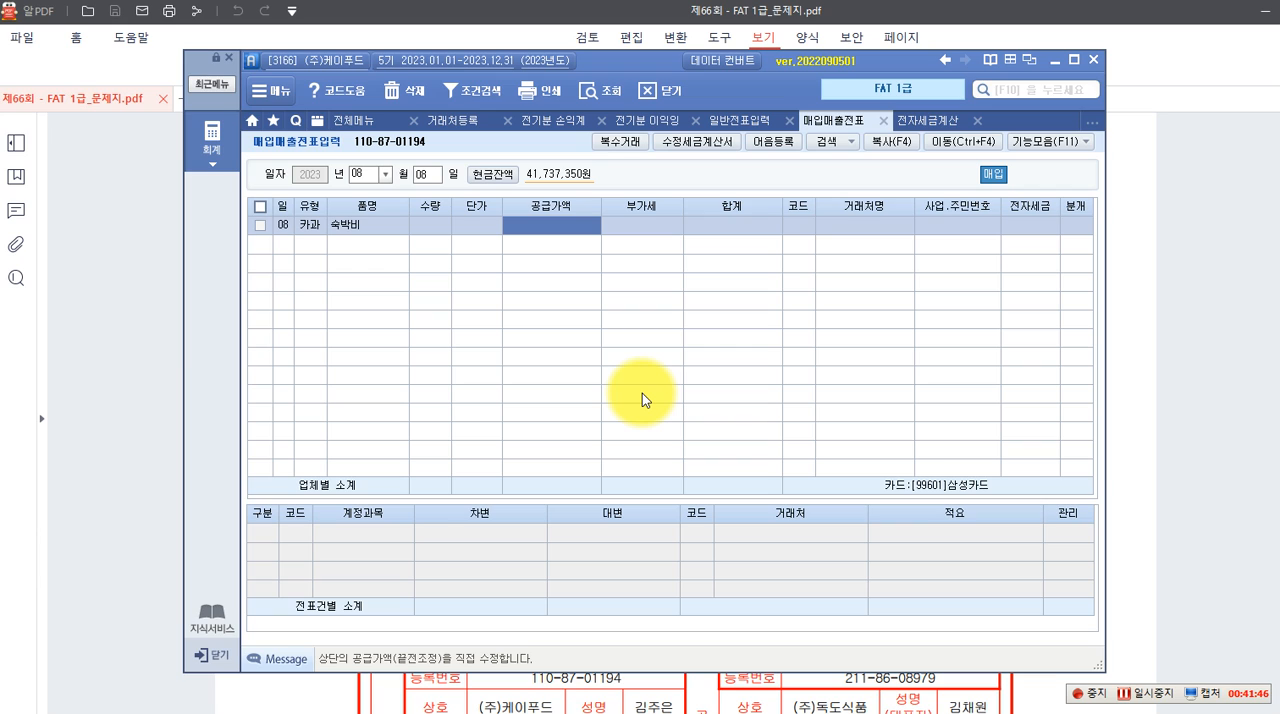
text(990000)
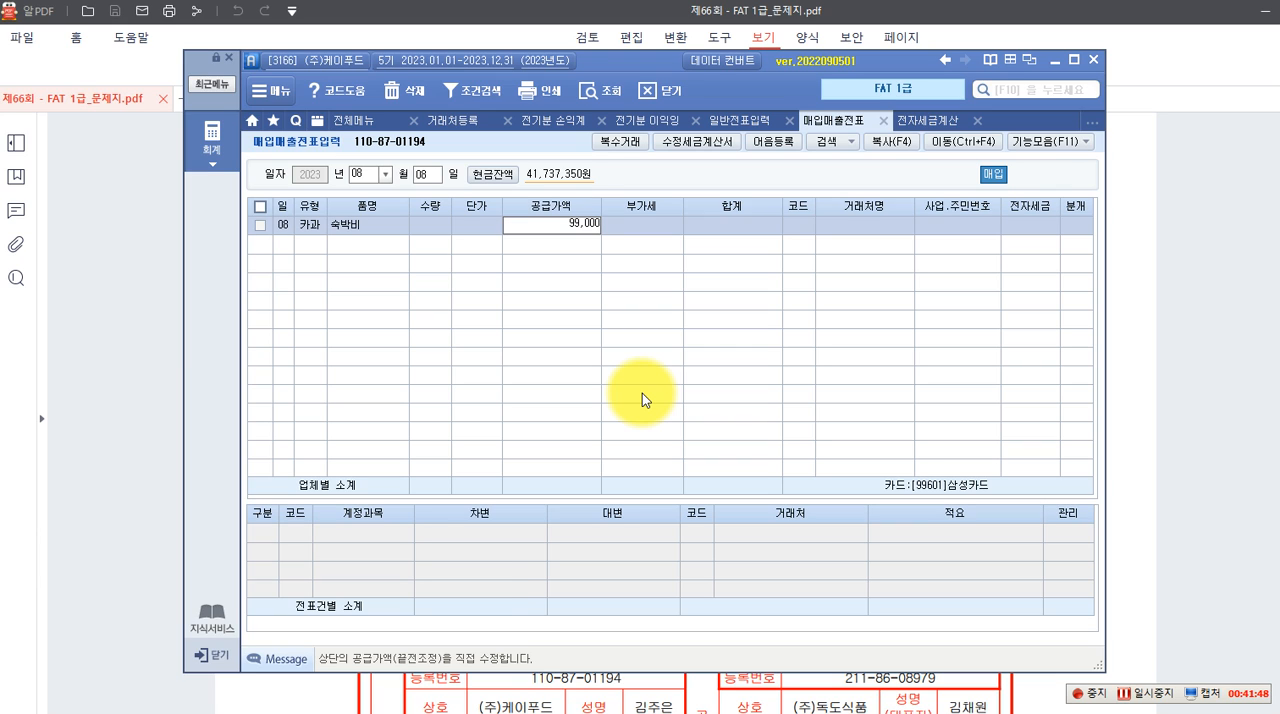
key(Return)
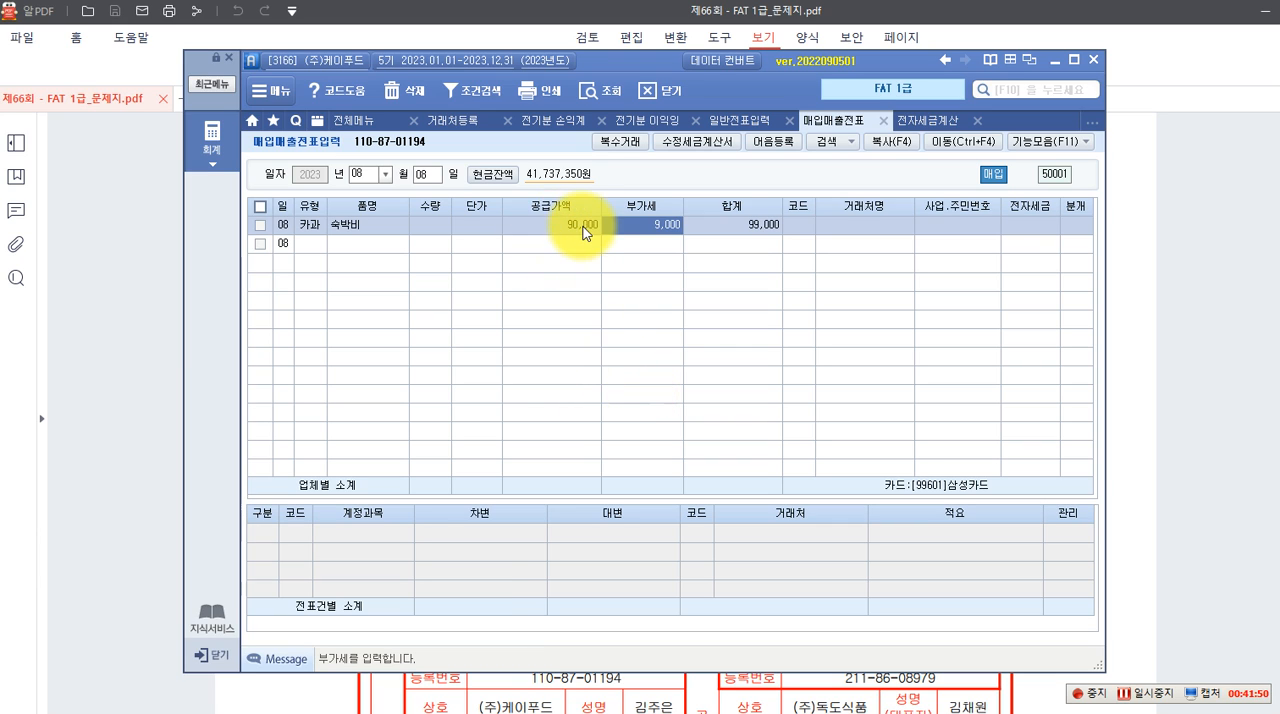
Select (주)다도해호텔 as the 숙박비 voucher's counterparty and set the journal entry type to 카드
click(789, 231)
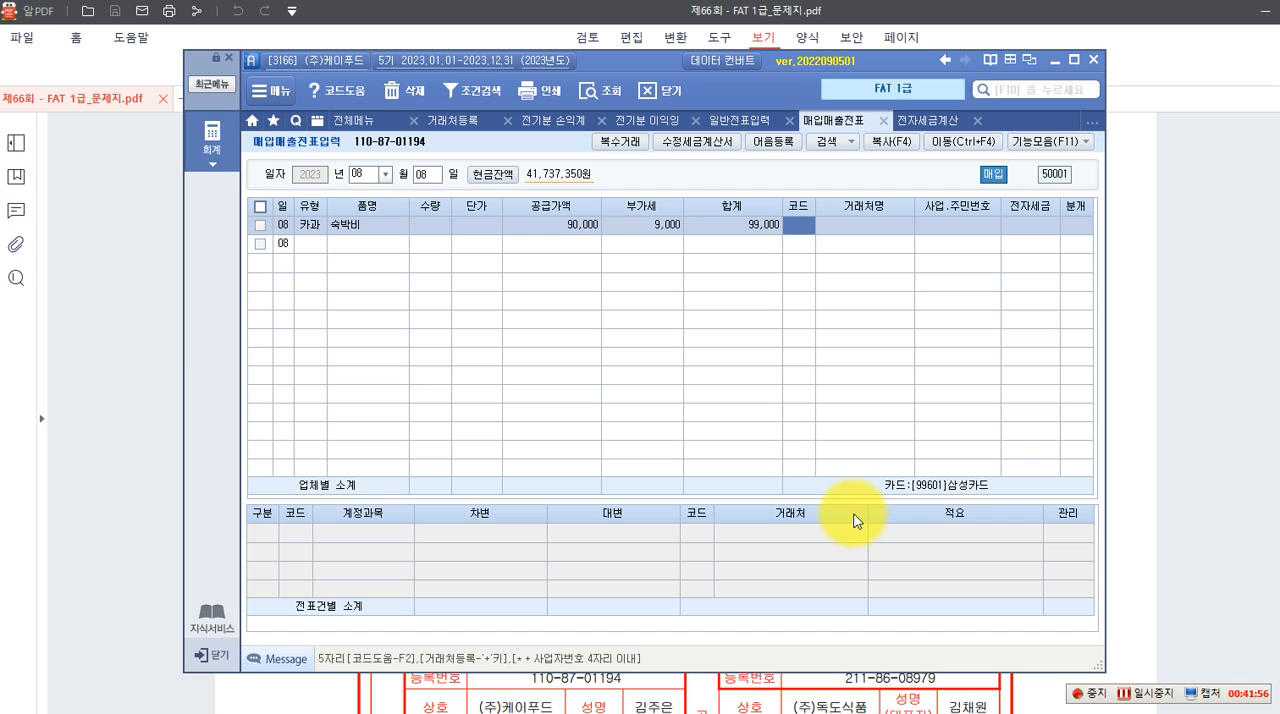
key(F2)
text(다도해)
key(Return)
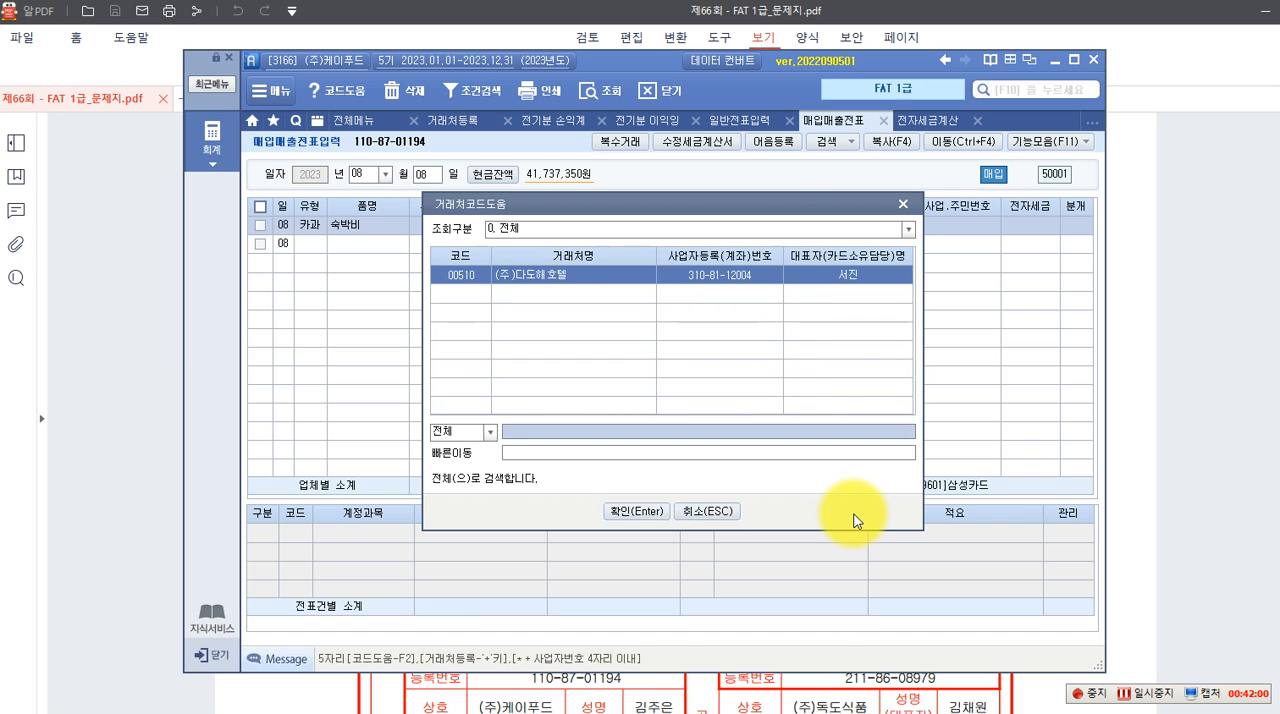
key(Return)
key(Return)
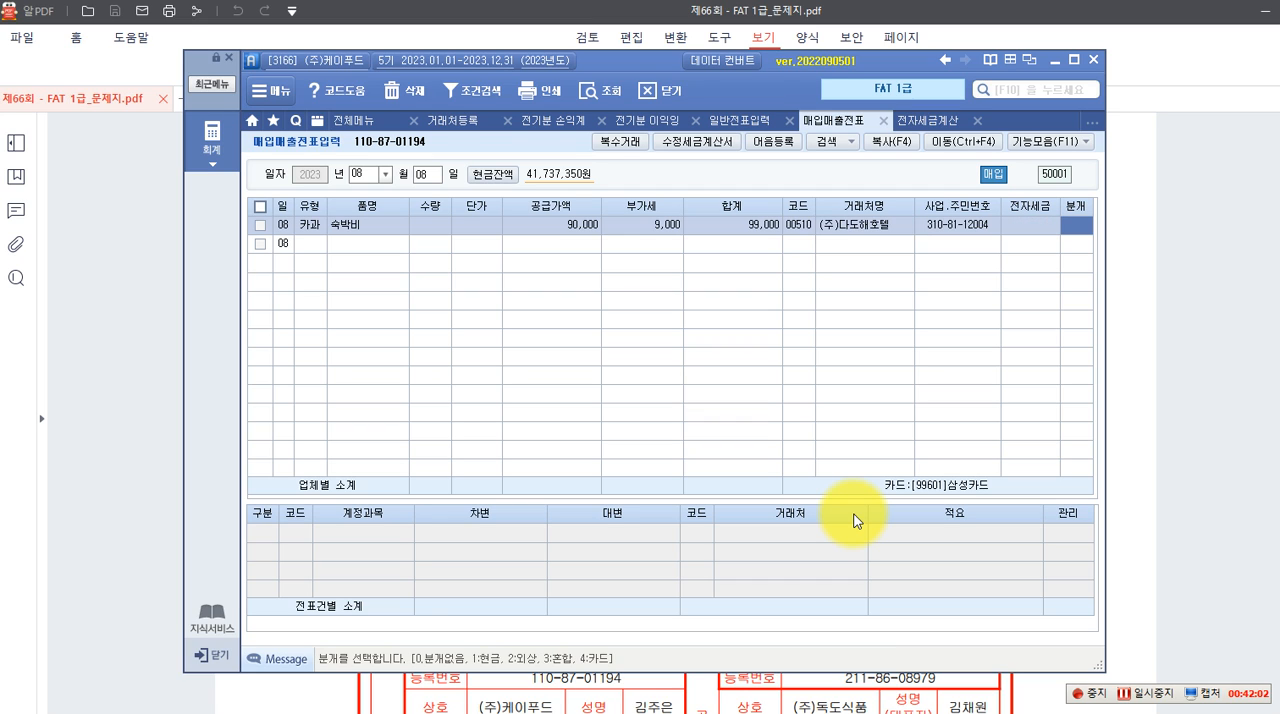
text(4)
key(Return)
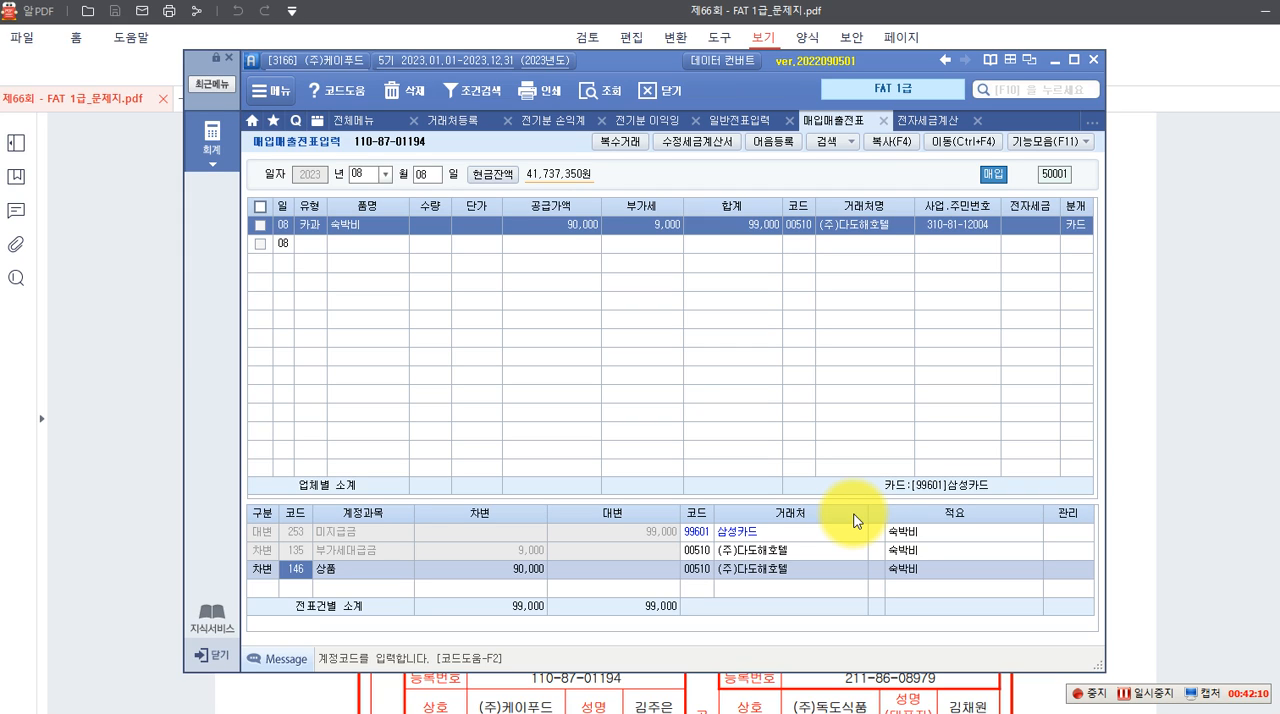
Replace the 상품 debit account in the 숙박비 voucher with 812 여비교통비 and complete the entry
key(F2)
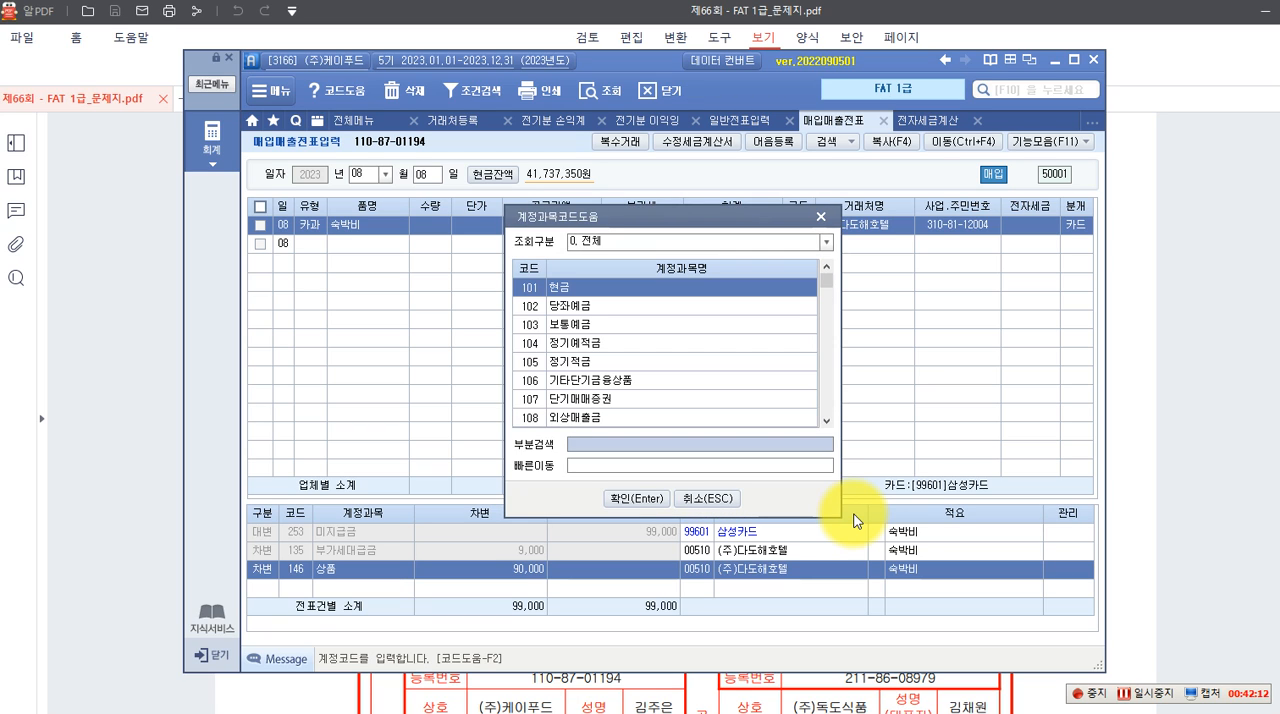
text(여비)
key(Return)
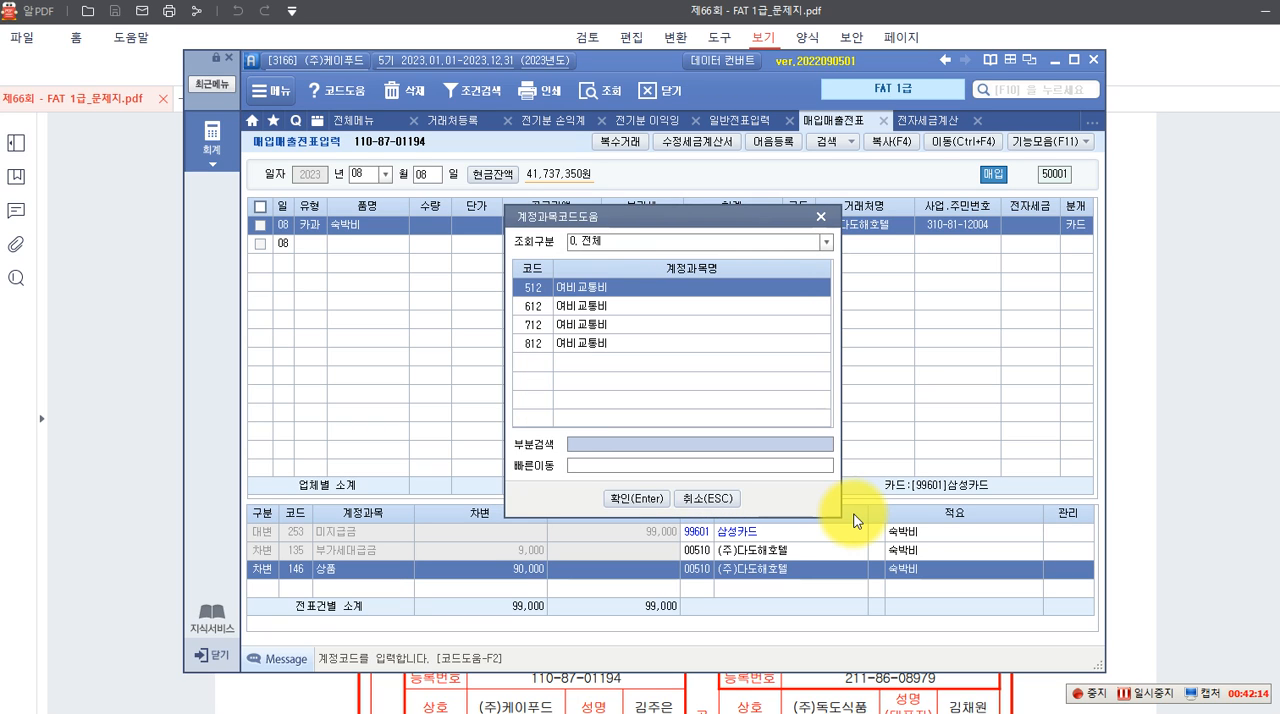
key(Down)
key(Down)
key(Down)
key(Return)
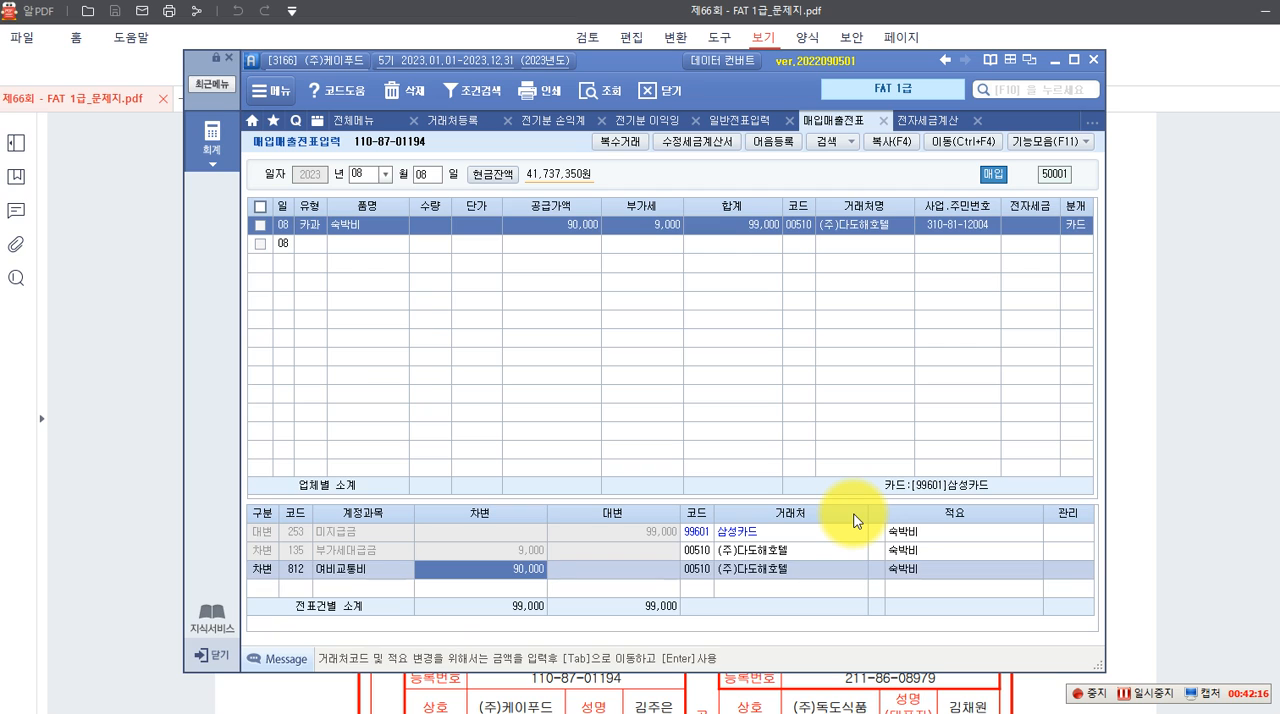
key(Return)
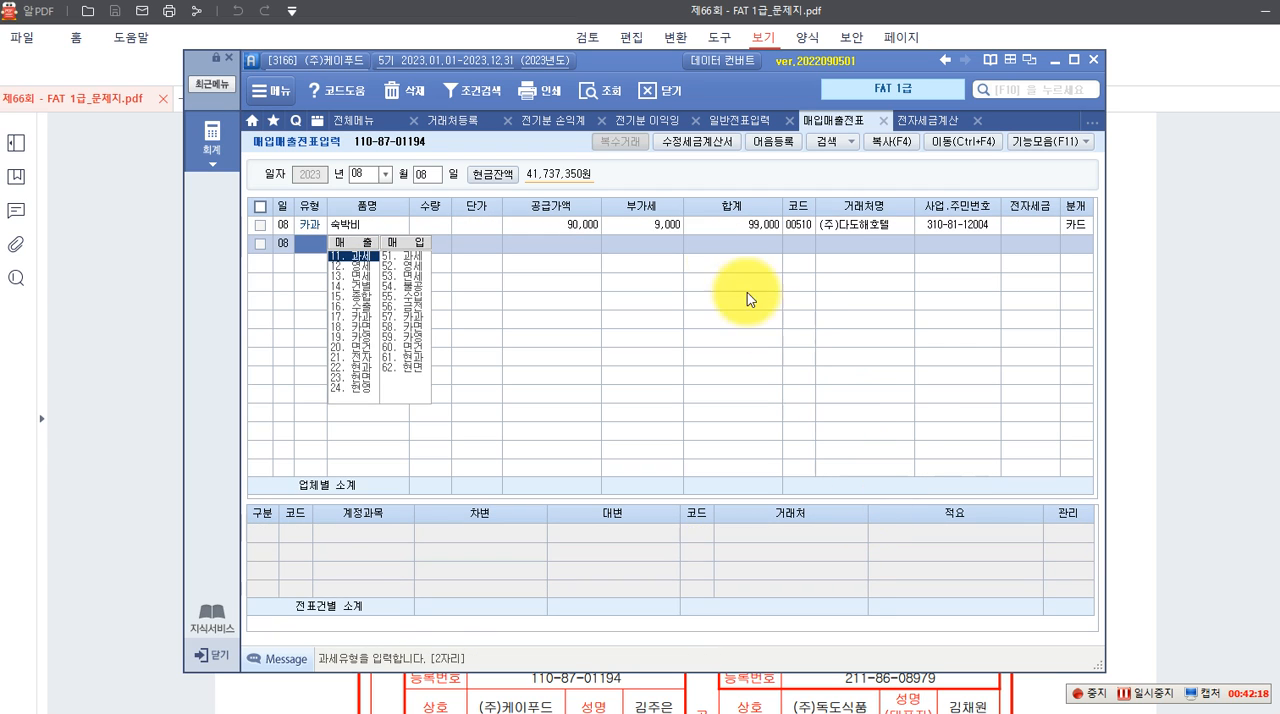
click(650, 225)
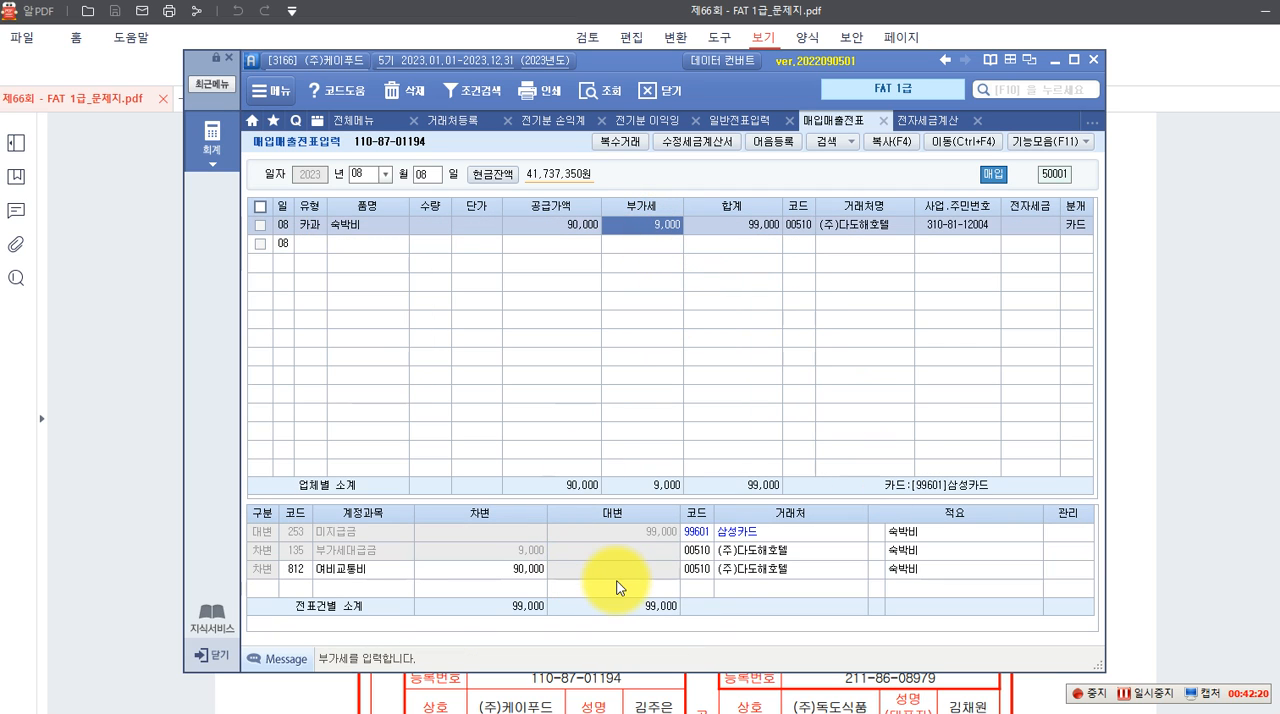
Switch to the exam PDF and examine question 4's 매출거래 전자계산서, its 자료설명 and 수행과제
click(1142, 487)
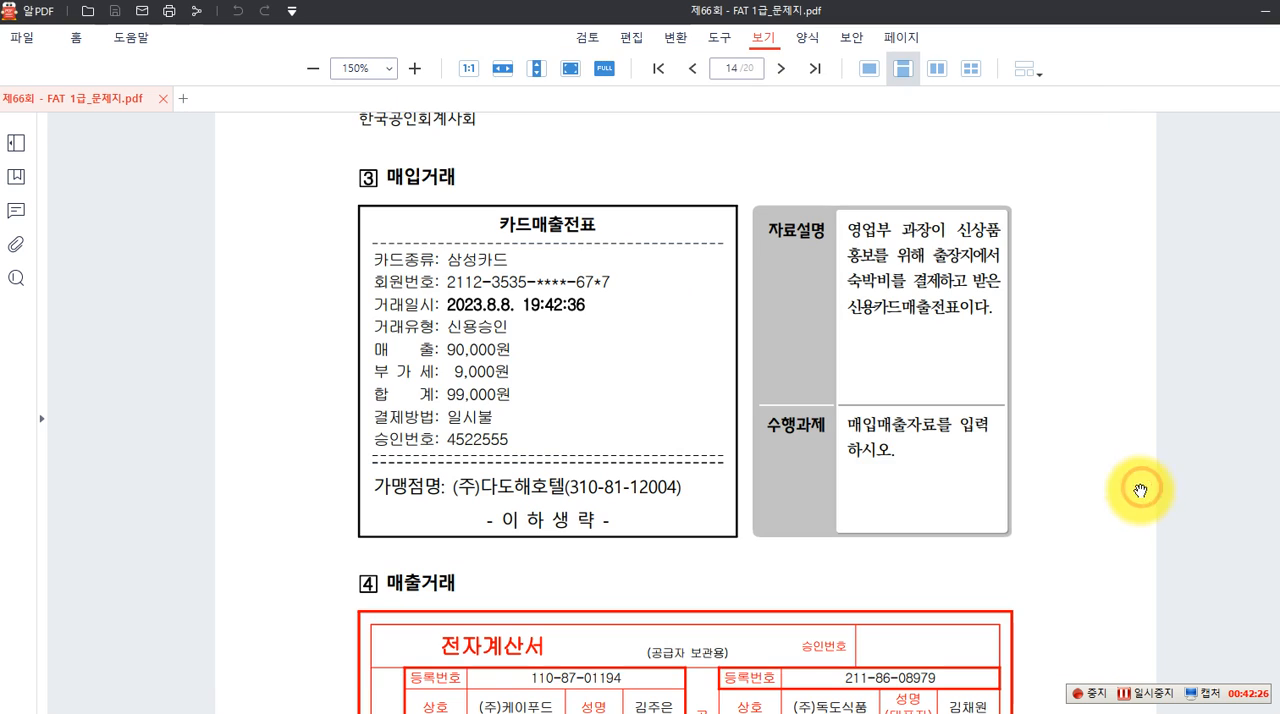
scroll(914, 537, down, 3)
scroll(937, 531, down, 2)
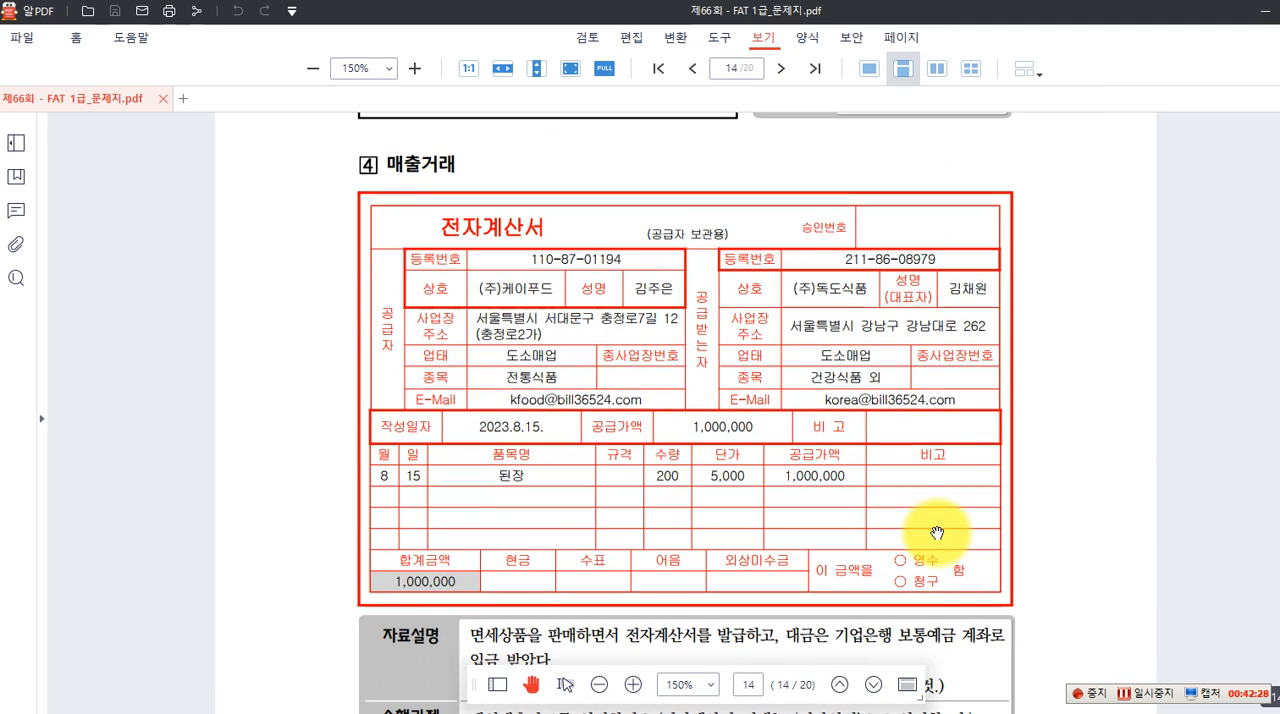
scroll(943, 531, down, 1)
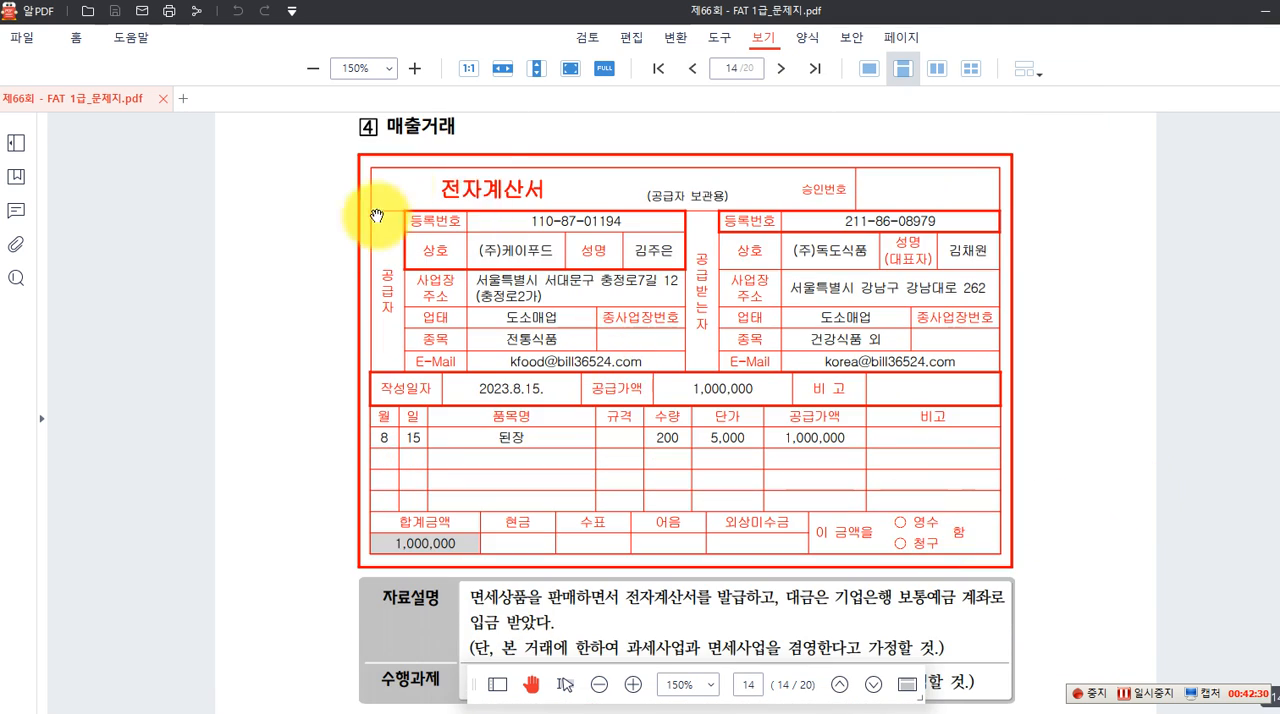
scroll(523, 286, up, 1)
scroll(536, 320, down, 2)
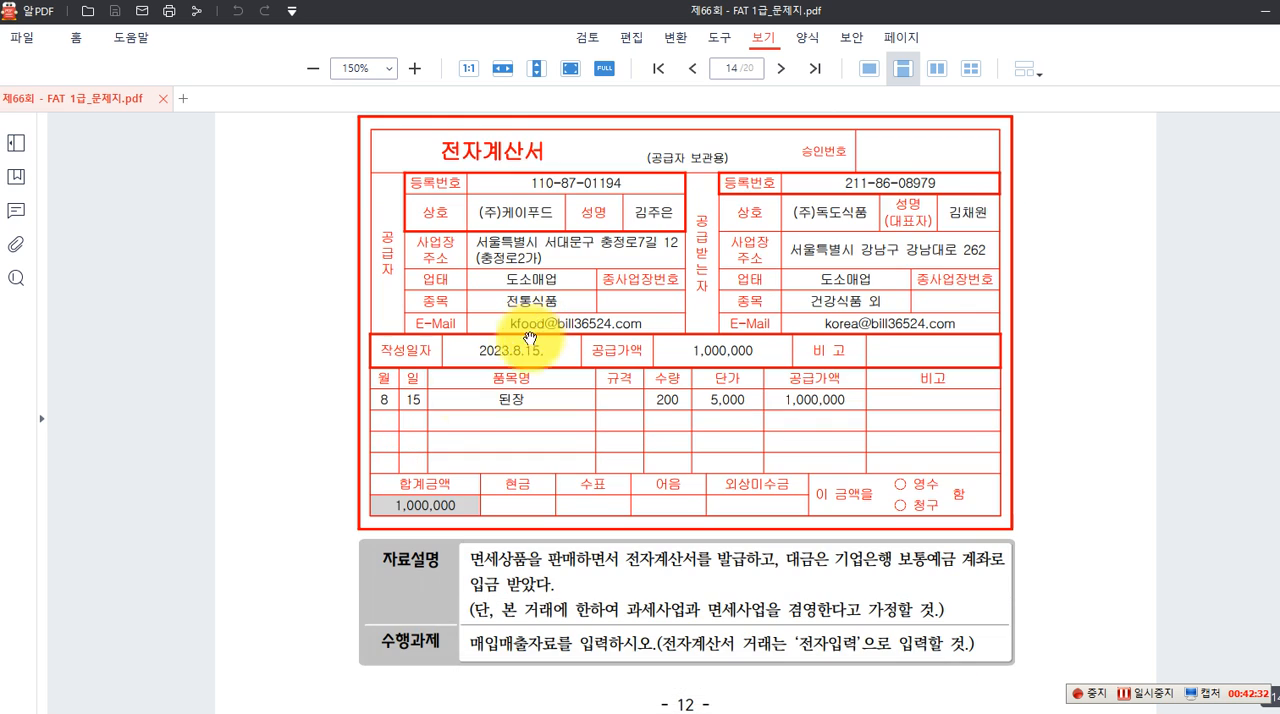
scroll(517, 430, down, 1)
scroll(522, 440, up, 1)
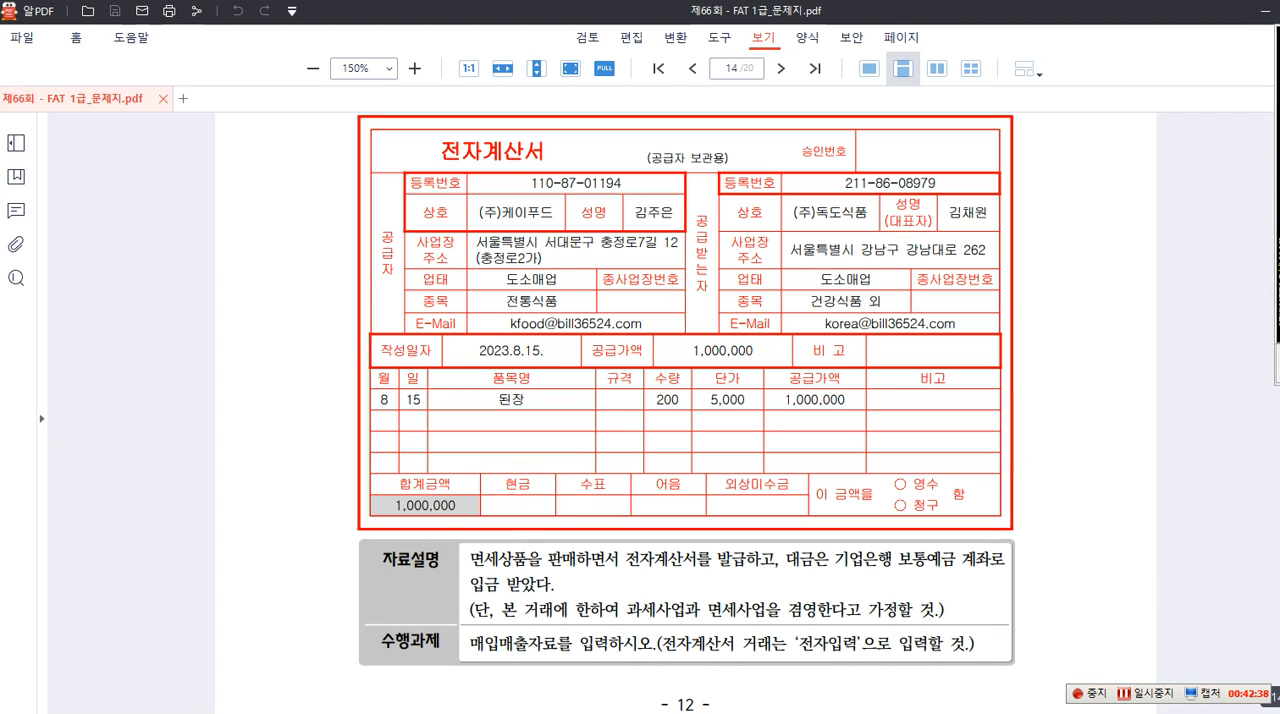
drag(465, 544, 528, 572)
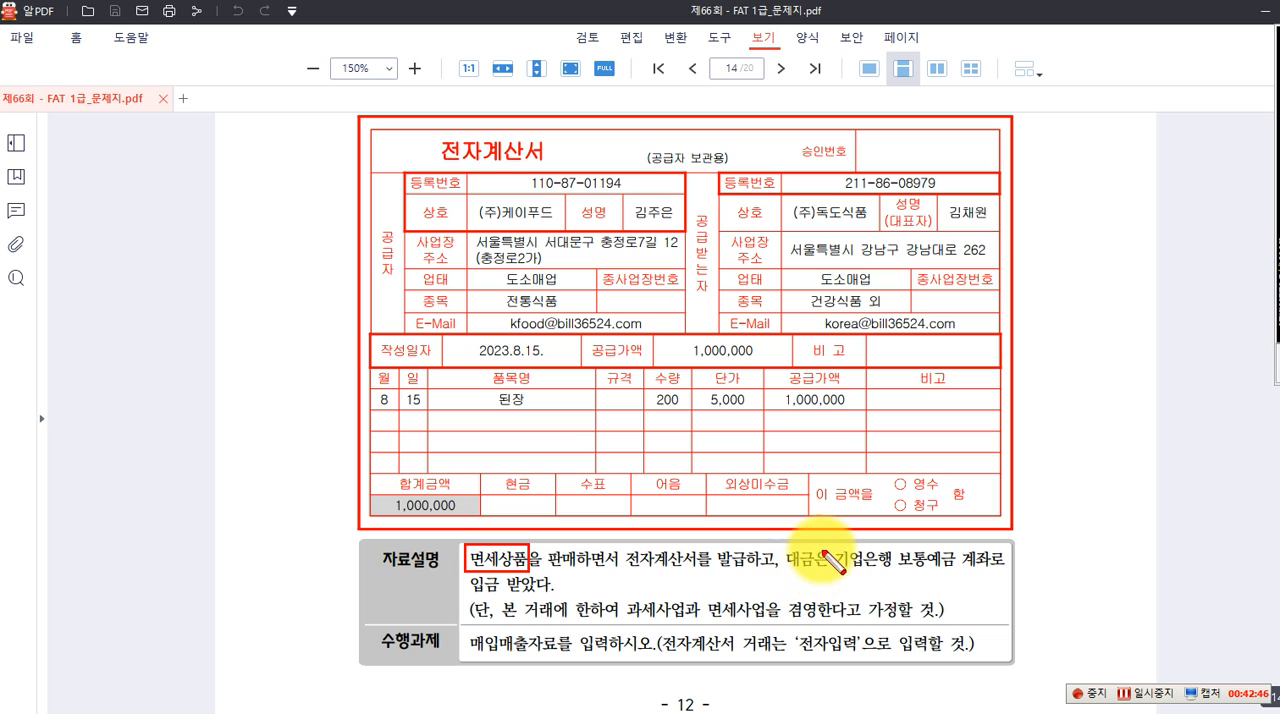
drag(830, 547, 962, 570)
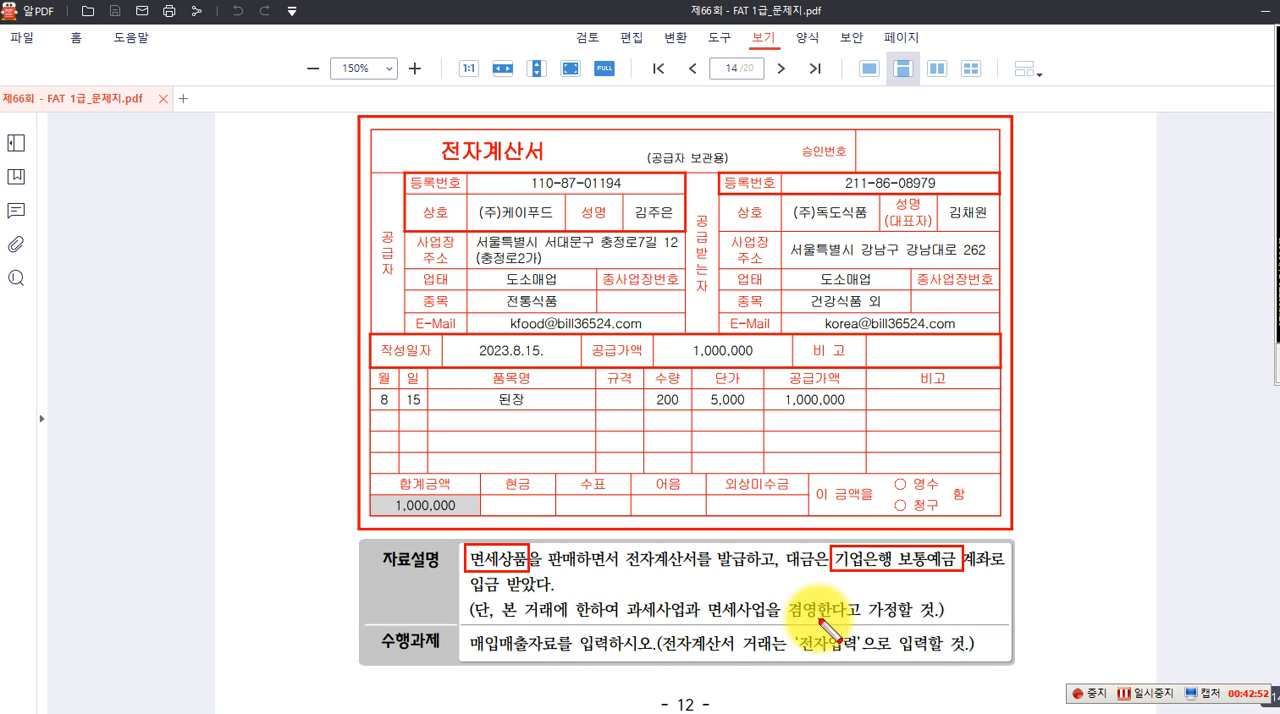
drag(460, 627, 570, 660)
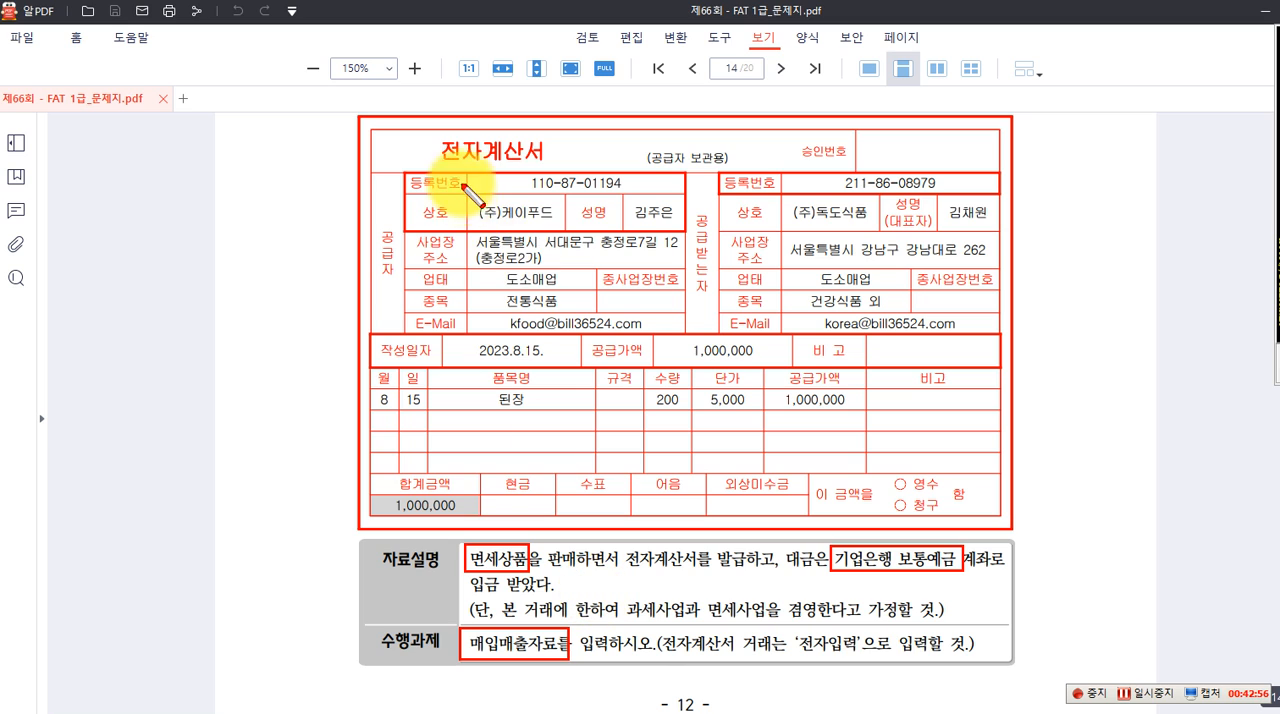
drag(434, 134, 554, 168)
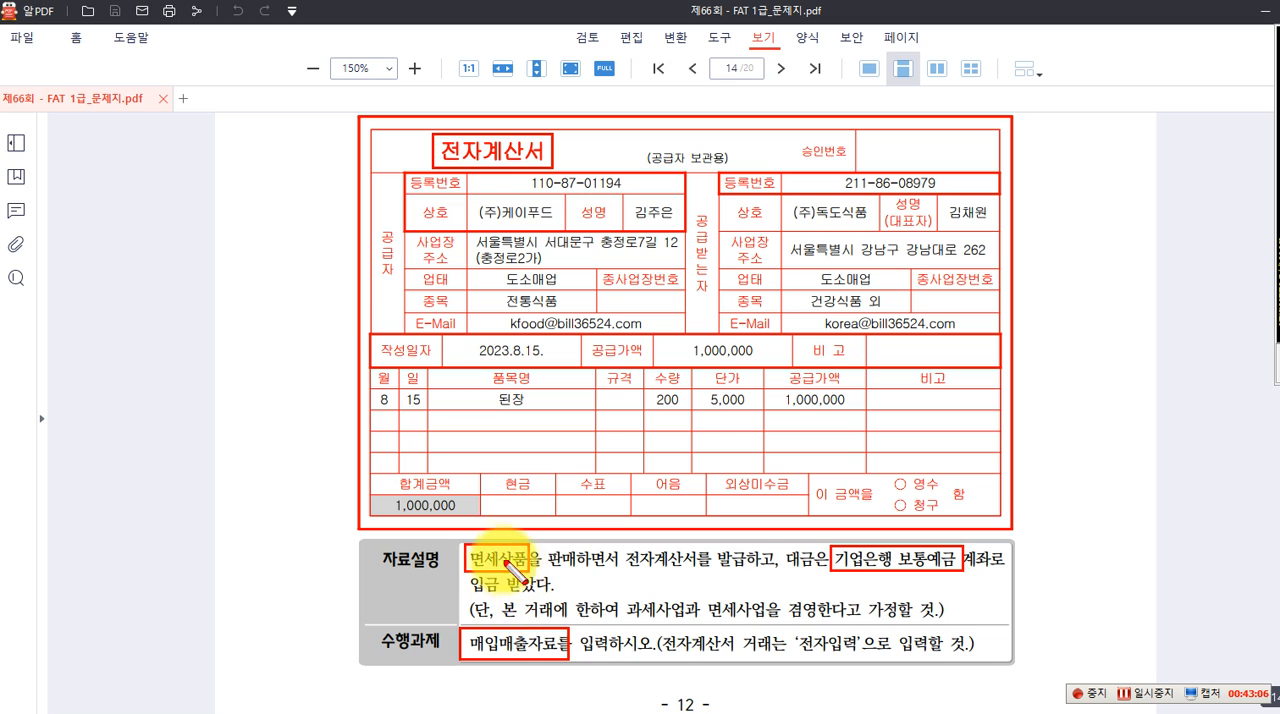
key(Escape)
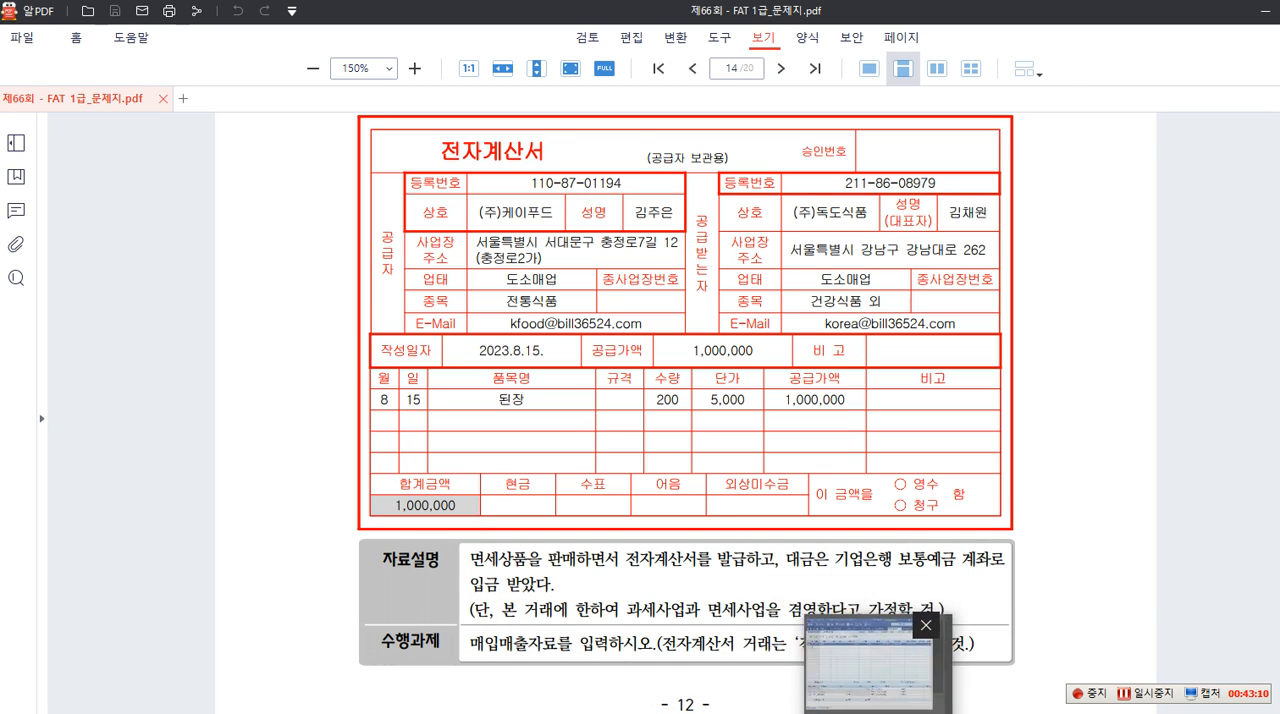
Return to 매입매출전표입력 in Smart A, open voucher entry for August 15 and set the type to sales 13. 면세
click(872, 710)
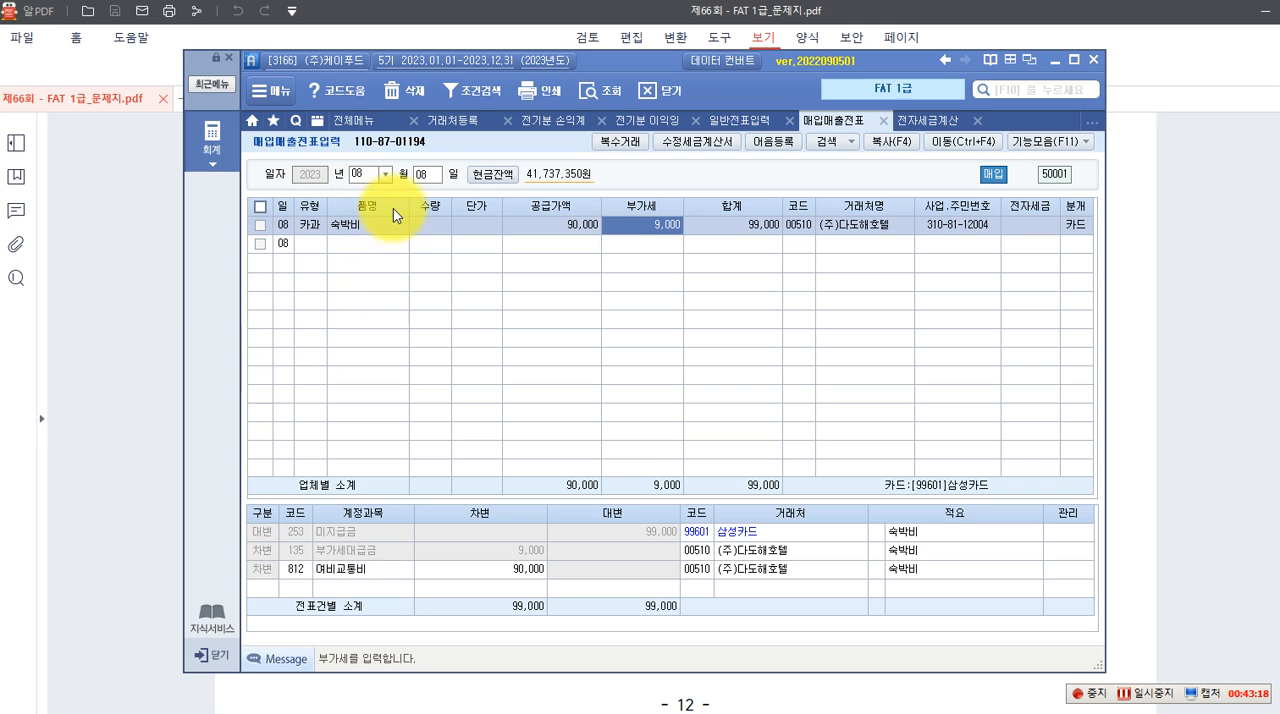
click(425, 176)
text(15)
key(Return)
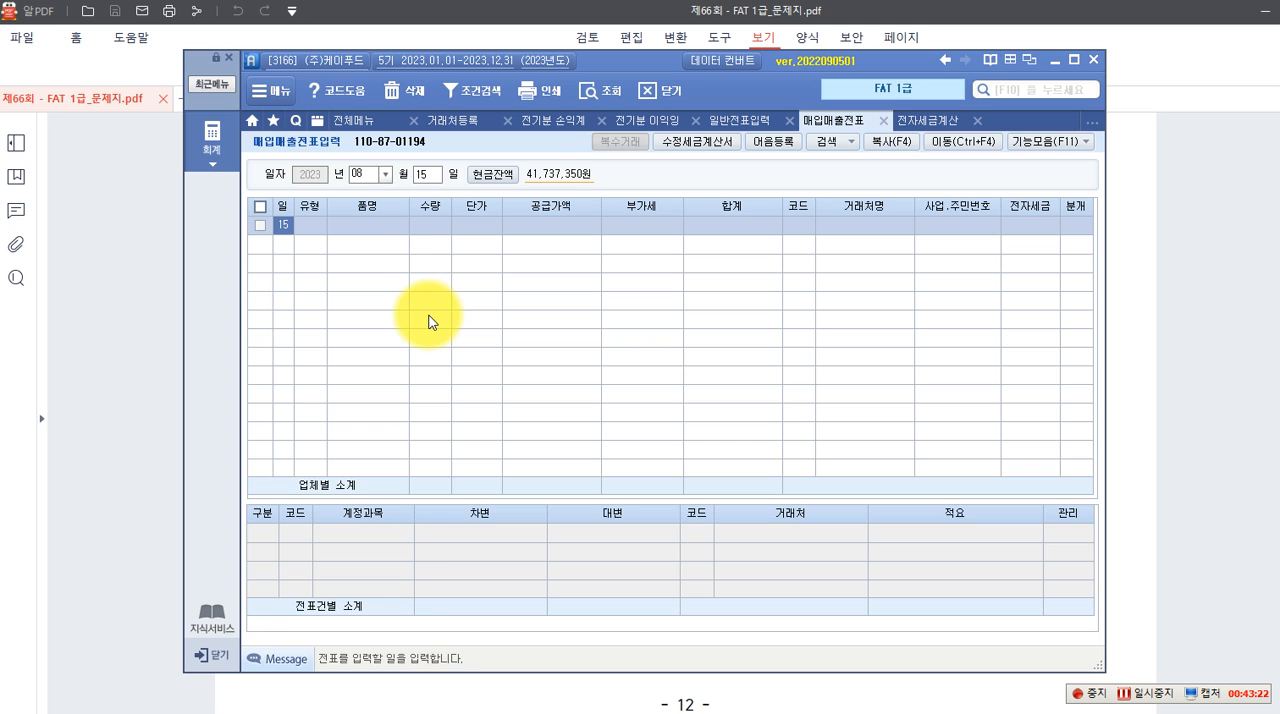
key(Return)
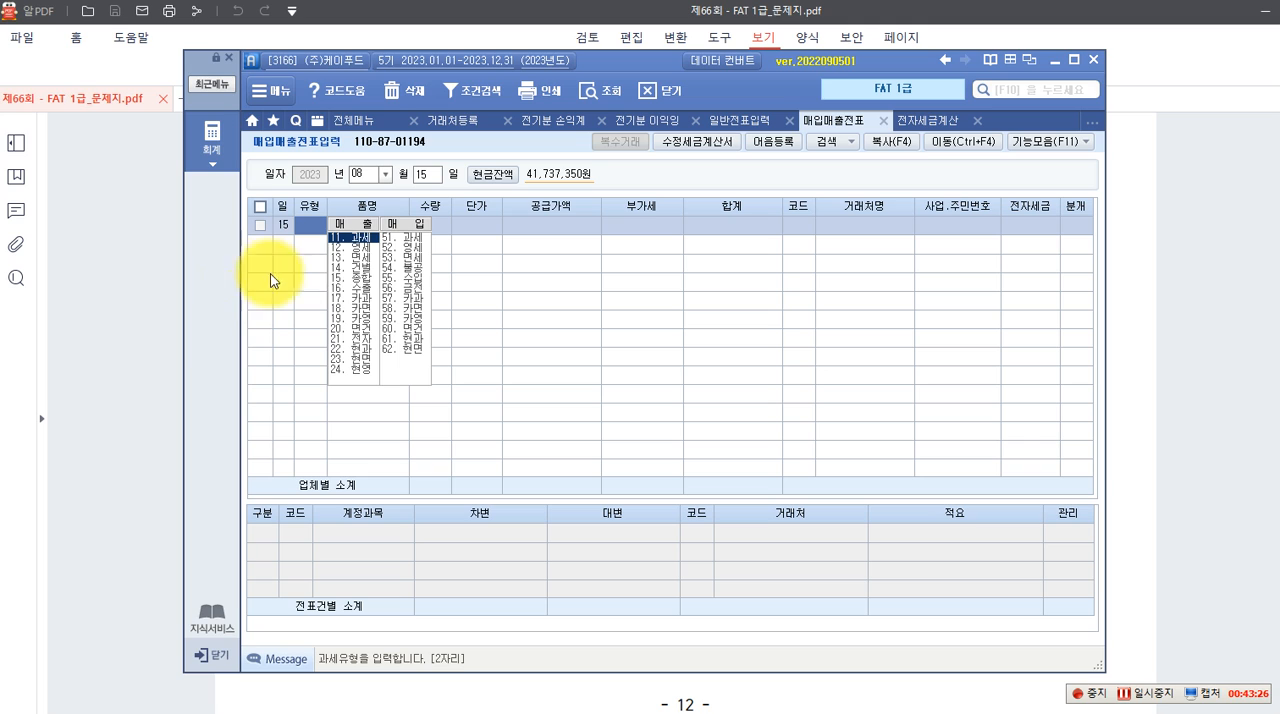
double_click(354, 259)
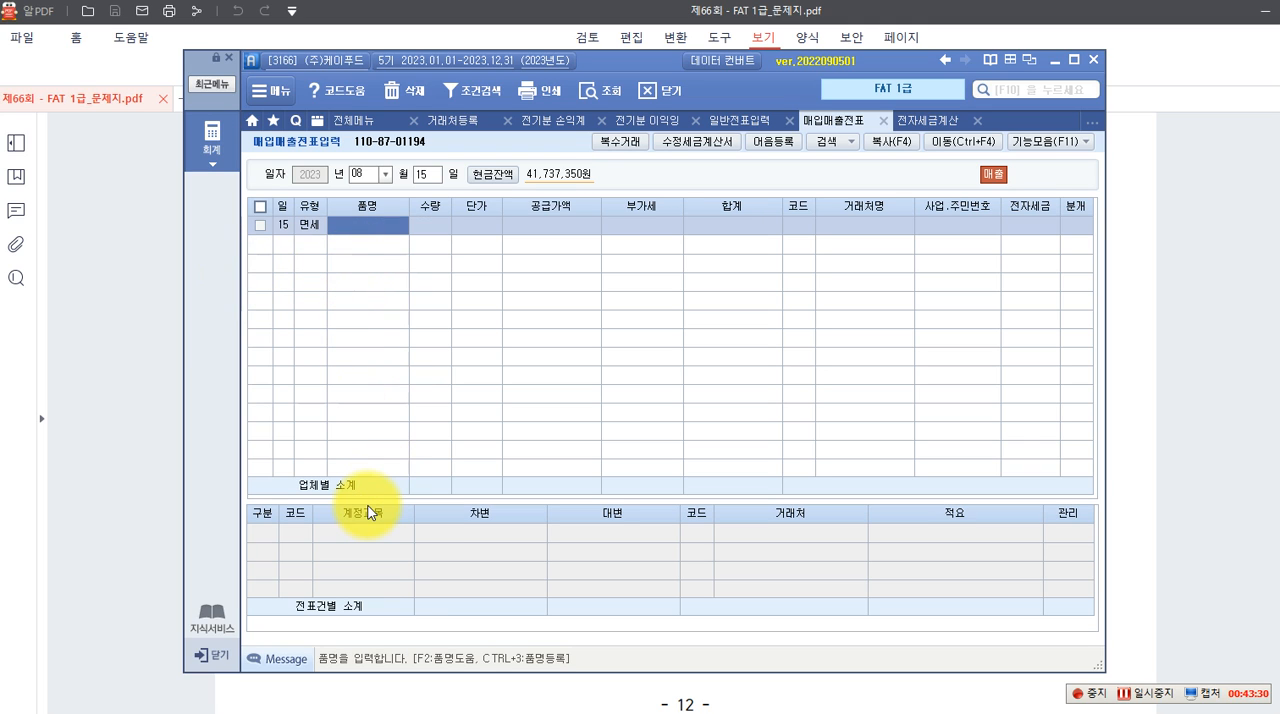
Enter the item 된장 with quantity 200 and unit price 5,000 in the August 15 voucher
text(된장)
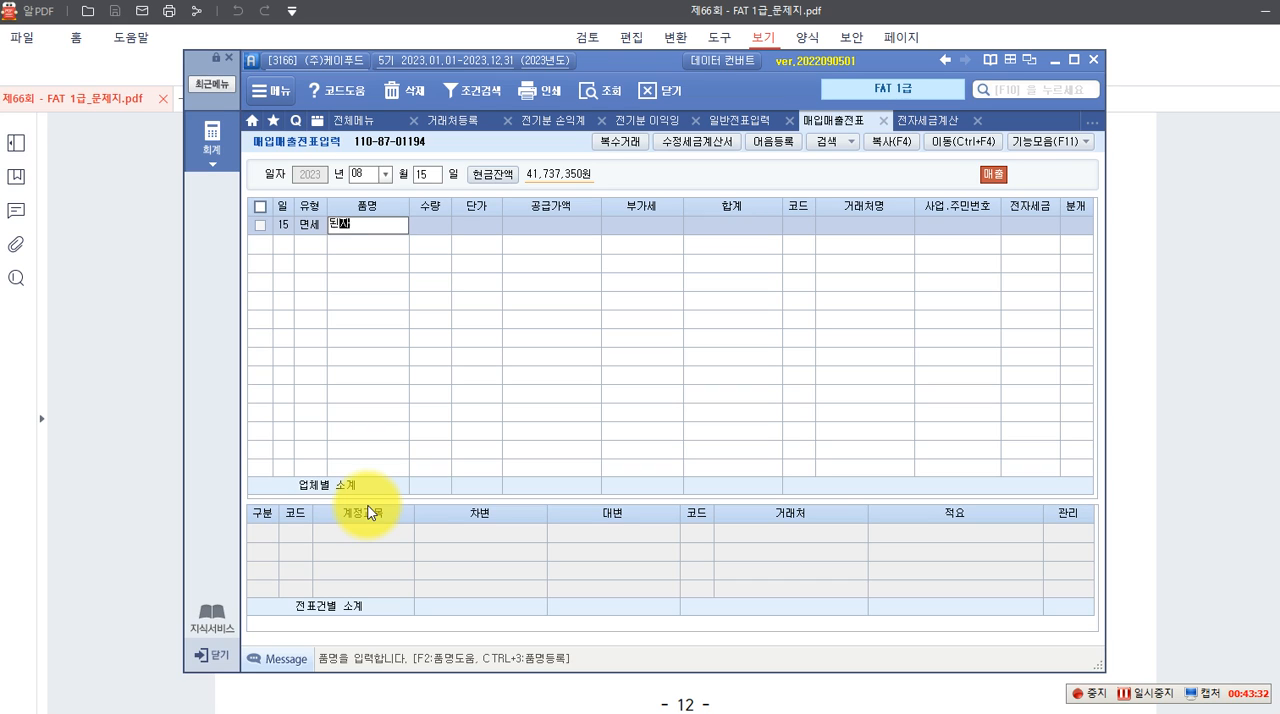
key(Return)
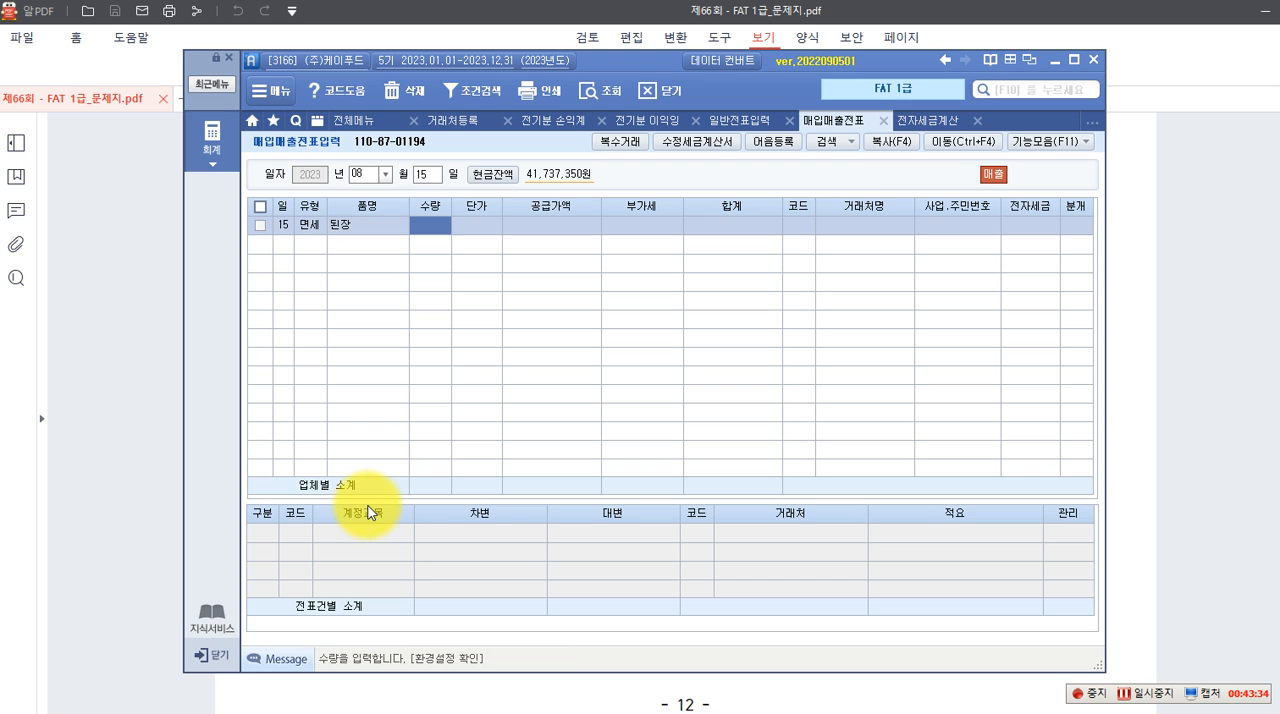
text(200)
key(Return)
text(5000)
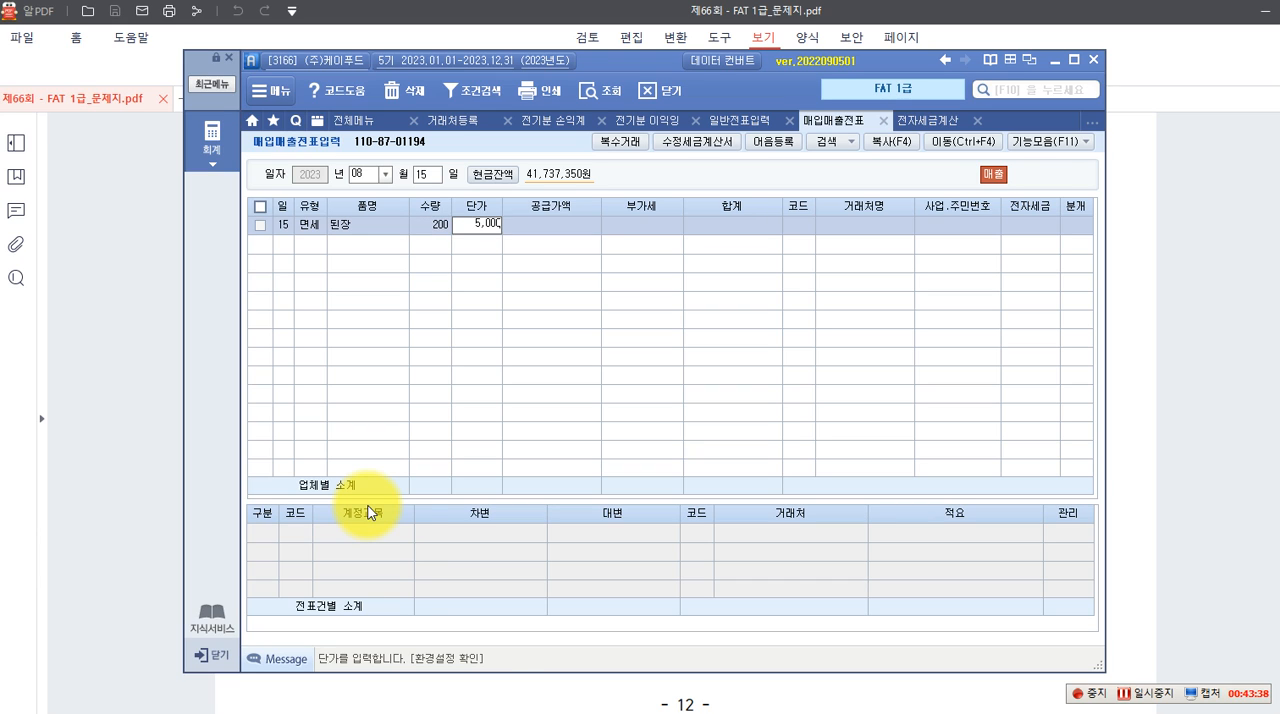
key(Return)
key(Return)
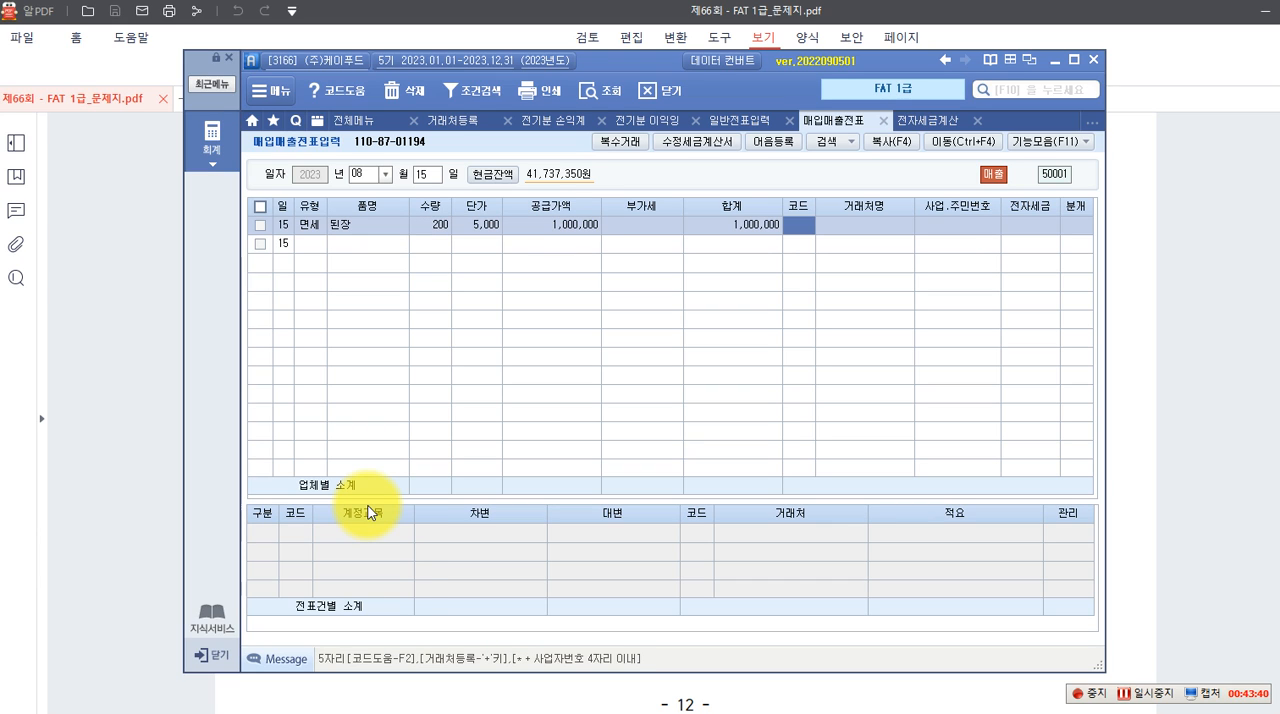
Look up 독도 among the business partners and select (주)독도식품 as the 된장 voucher's counterparty
key(F2)
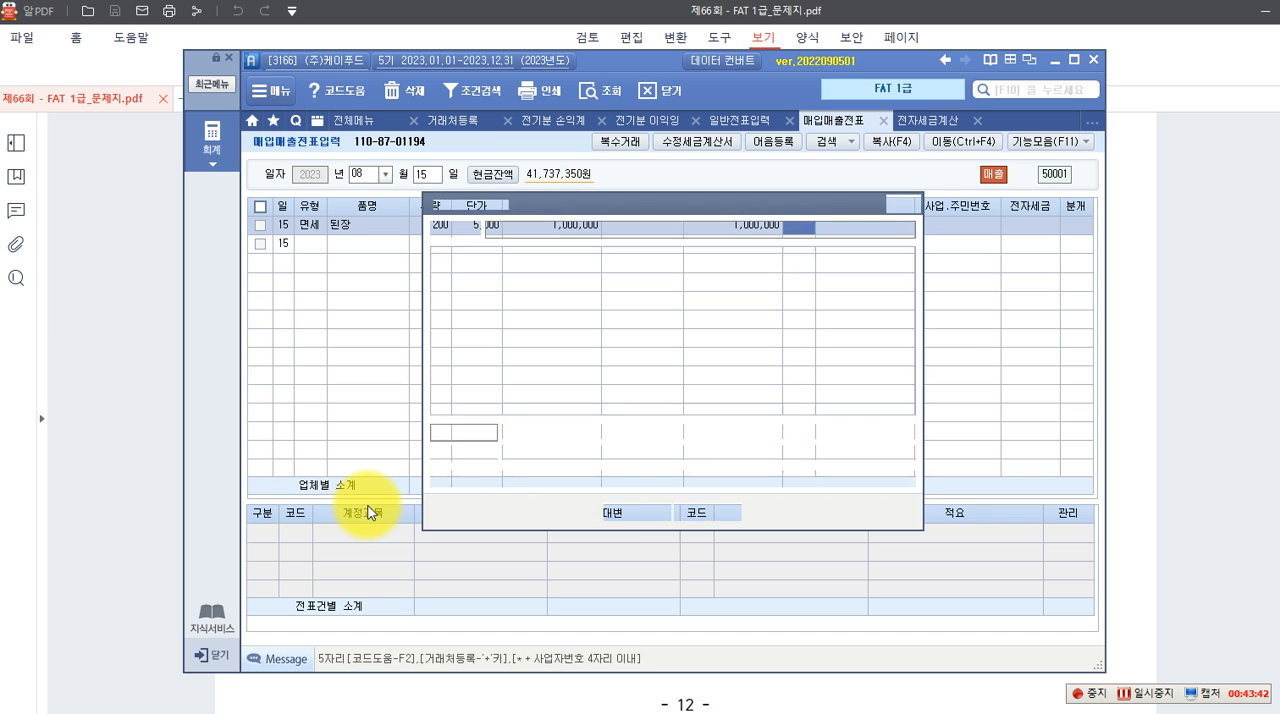
text(독도)
key(Return)
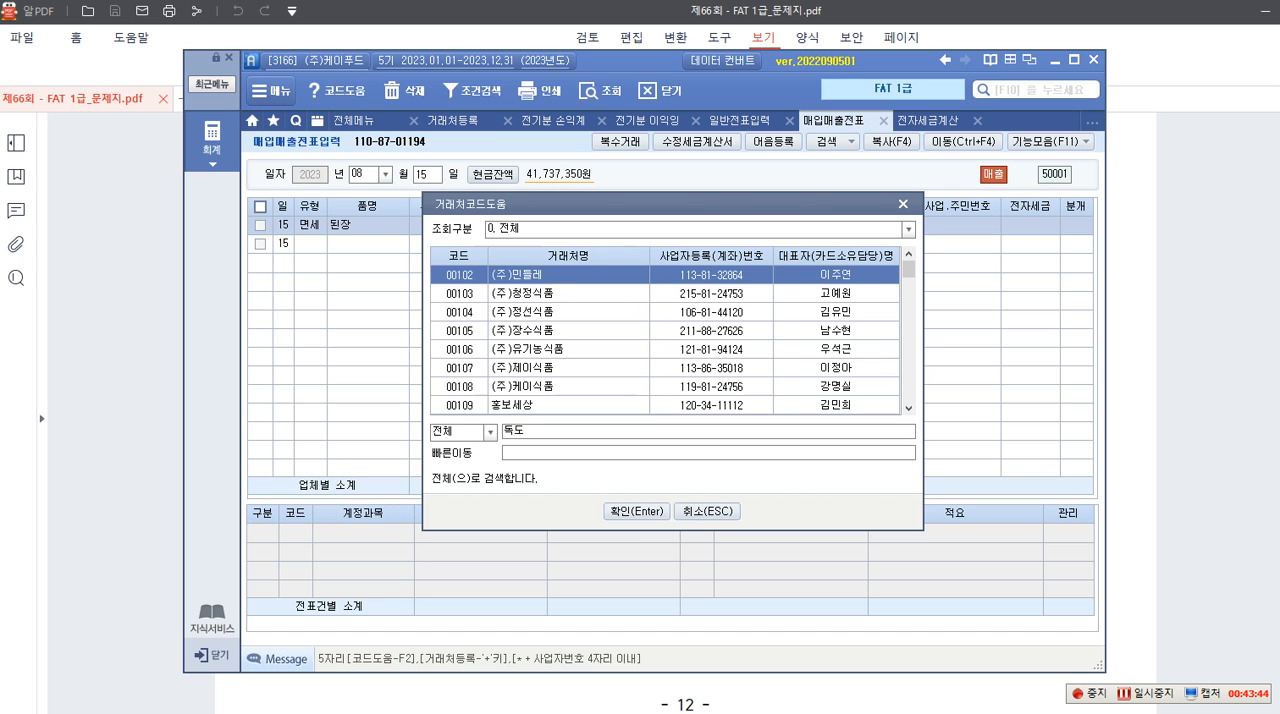
key(Return)
Mark the 된장 voucher as 전자입력, set its journal entry type to 혼합 and accept the 401 상품매출 credit line
key(Return)
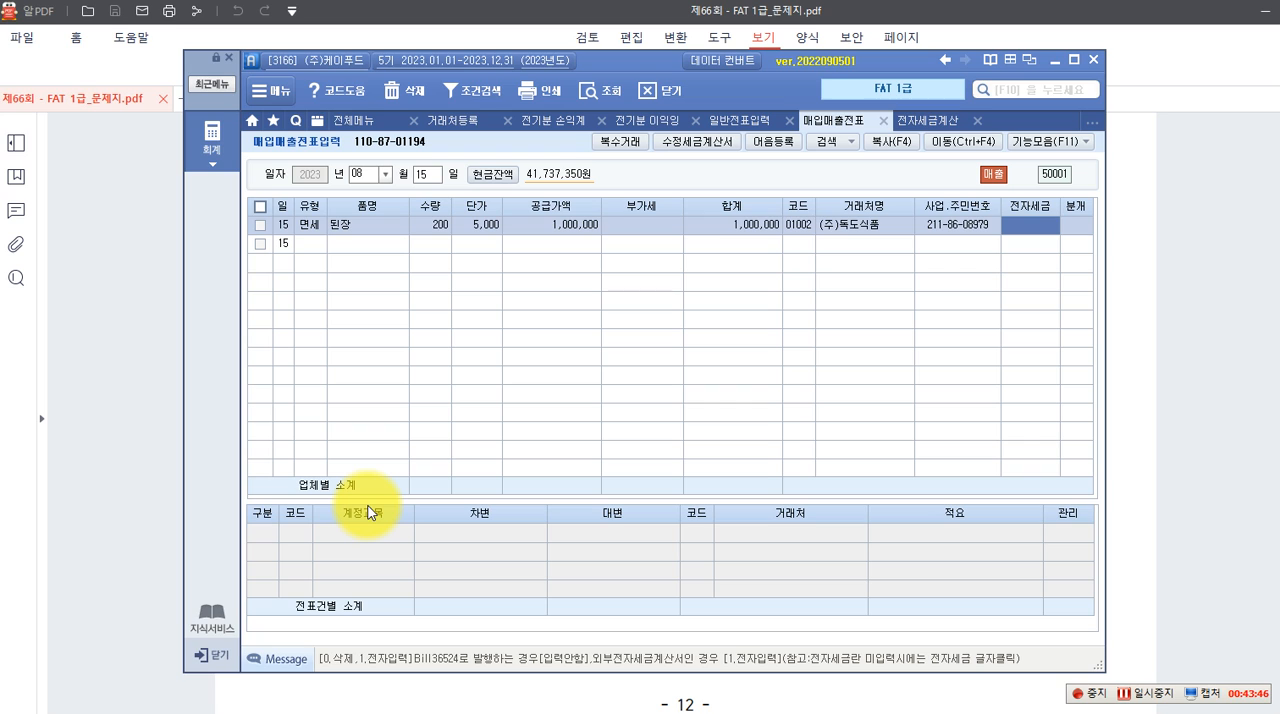
text(1)
key(Return)
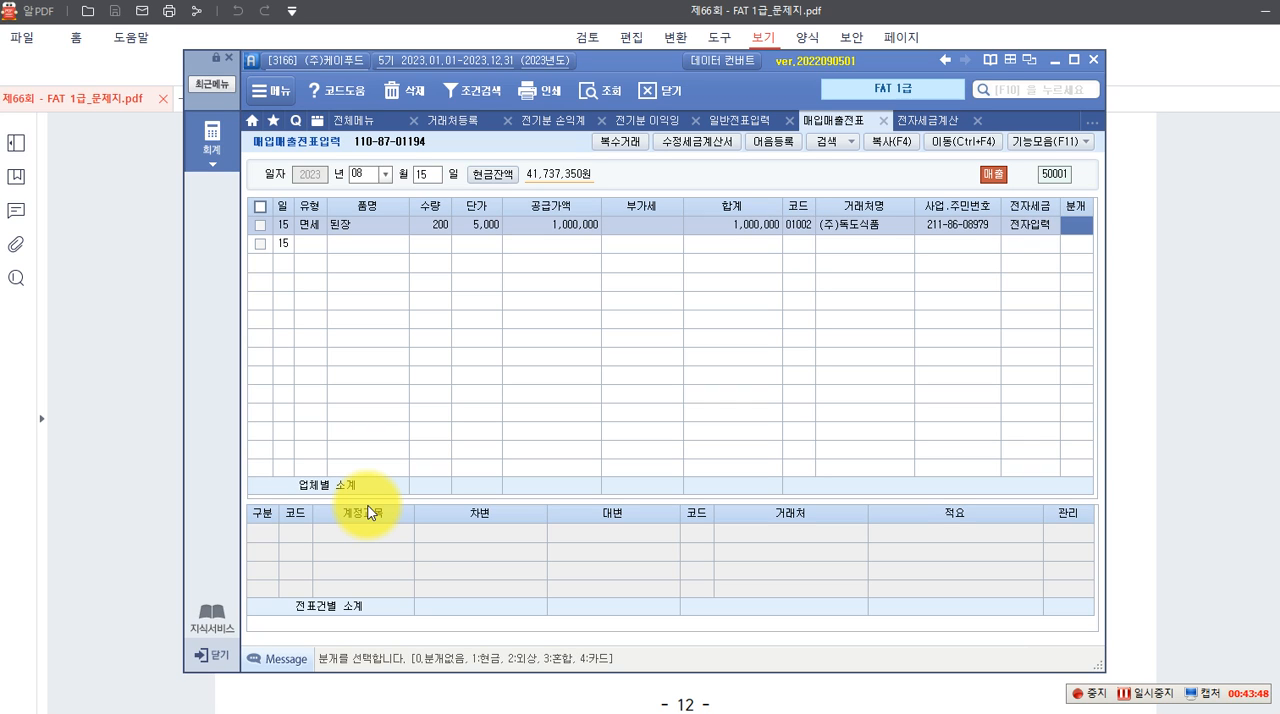
text(3)
key(Return)
key(Return)
key(Return)
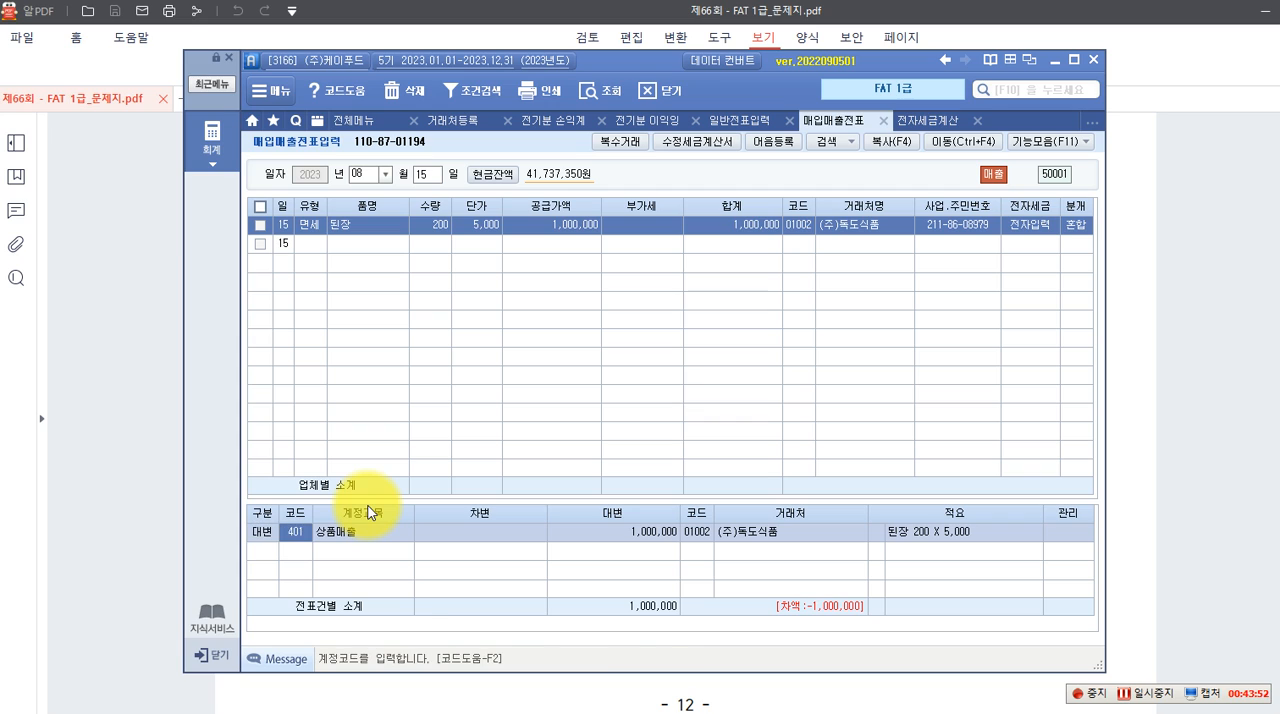
Add a debit line for account 103 보통예금 with an amount of 1,000,000 to the 된장 voucher
key(Return)
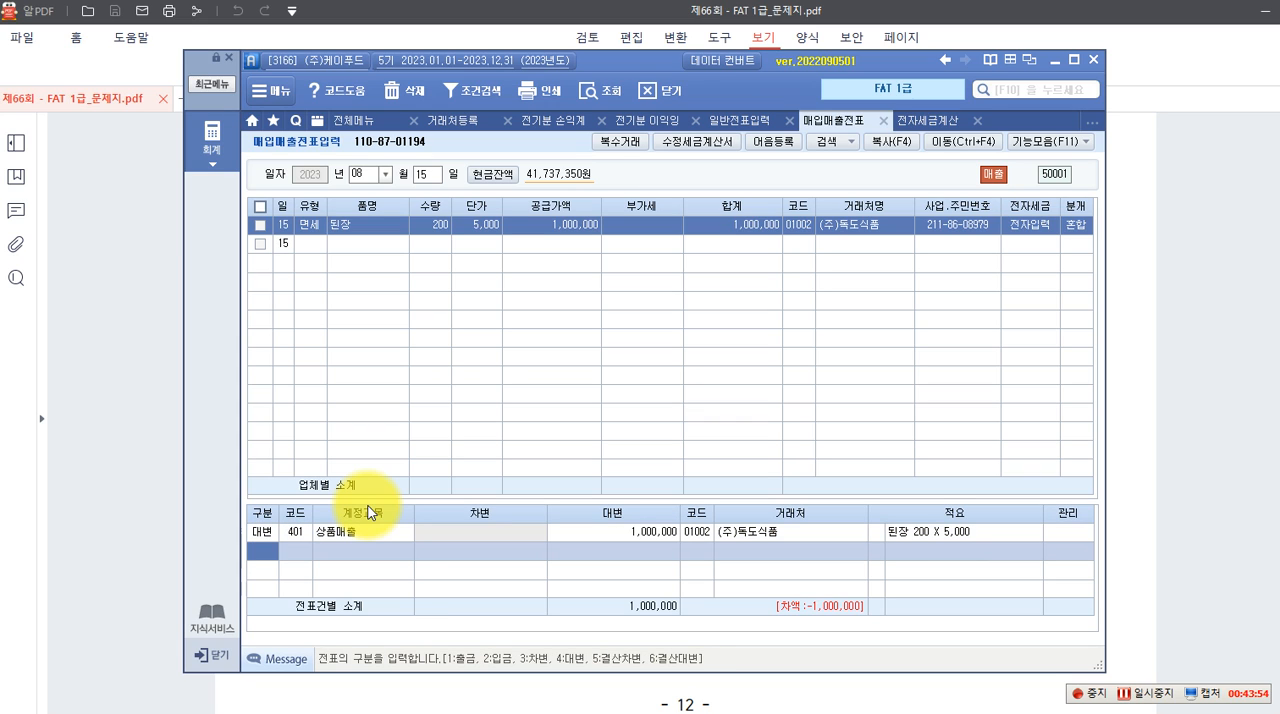
text(3)
key(Return)
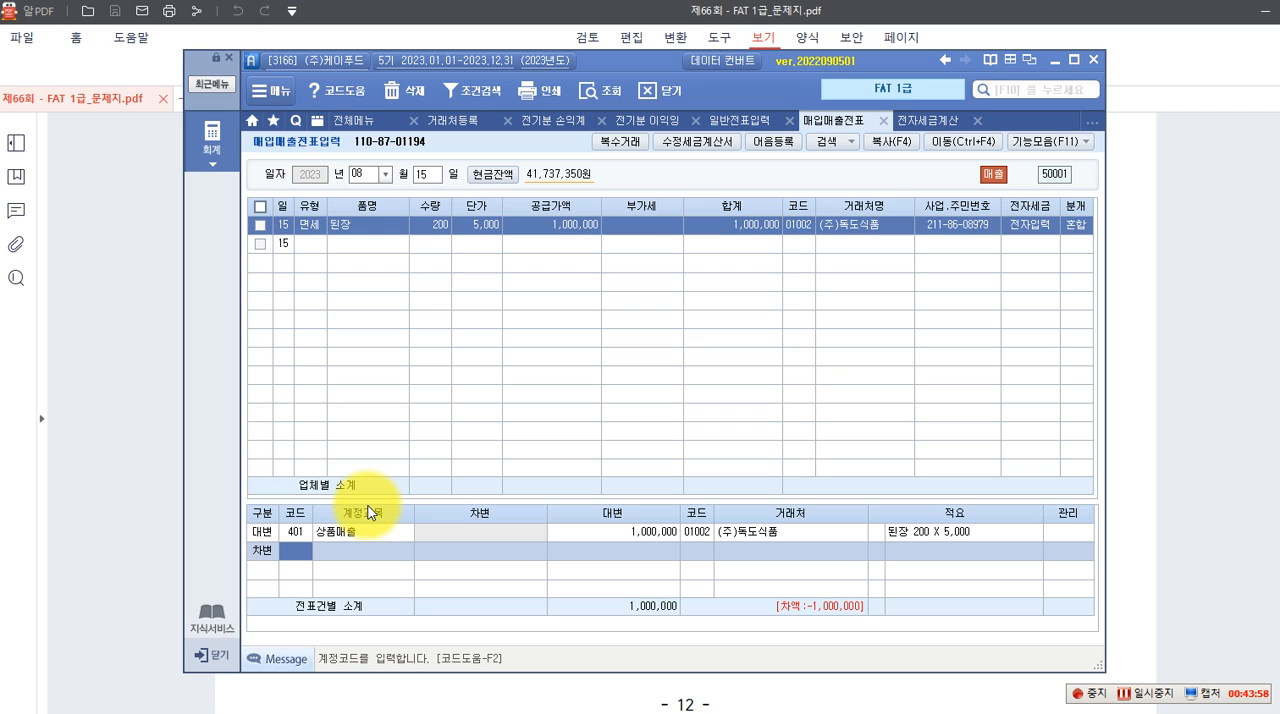
text(103)
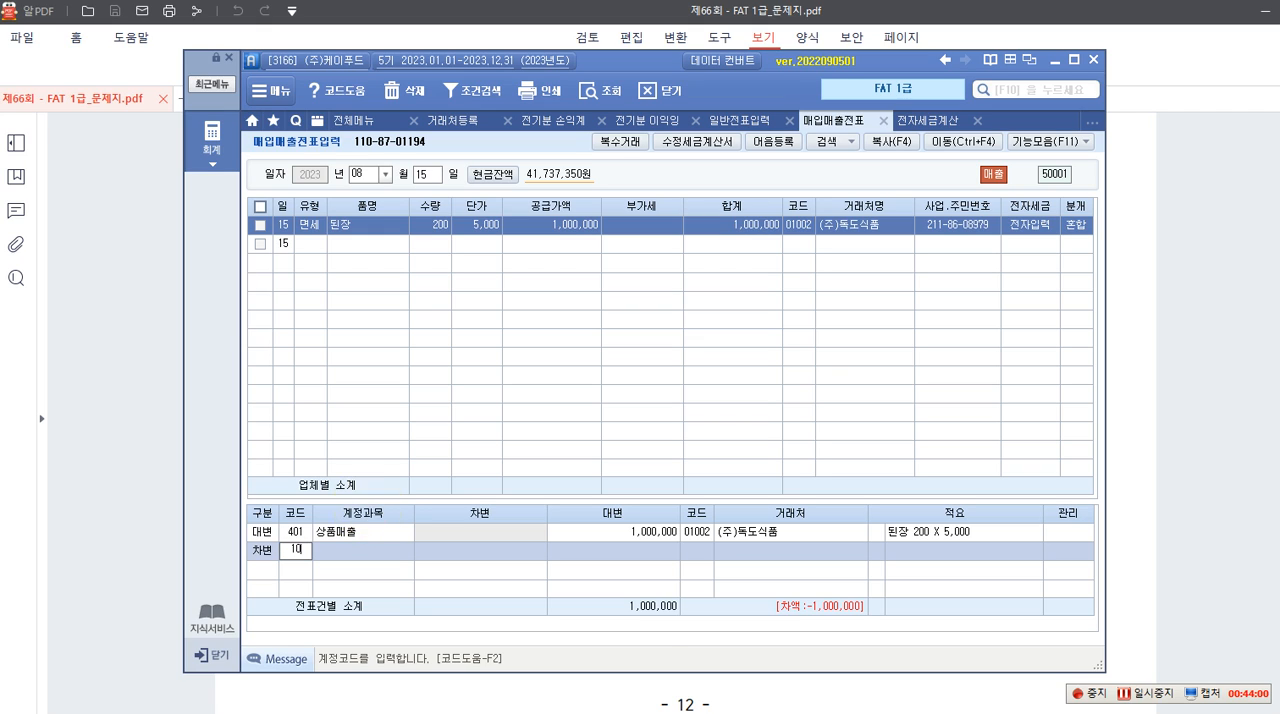
key(Return)
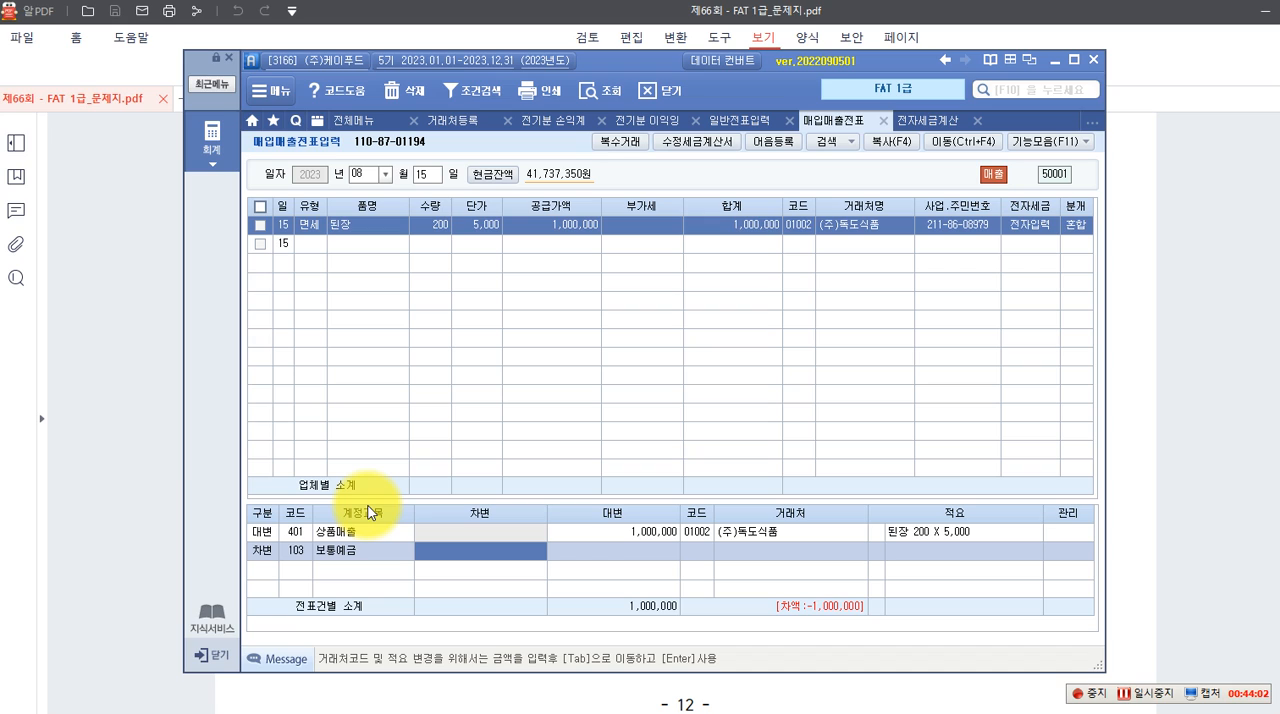
text(1000000)
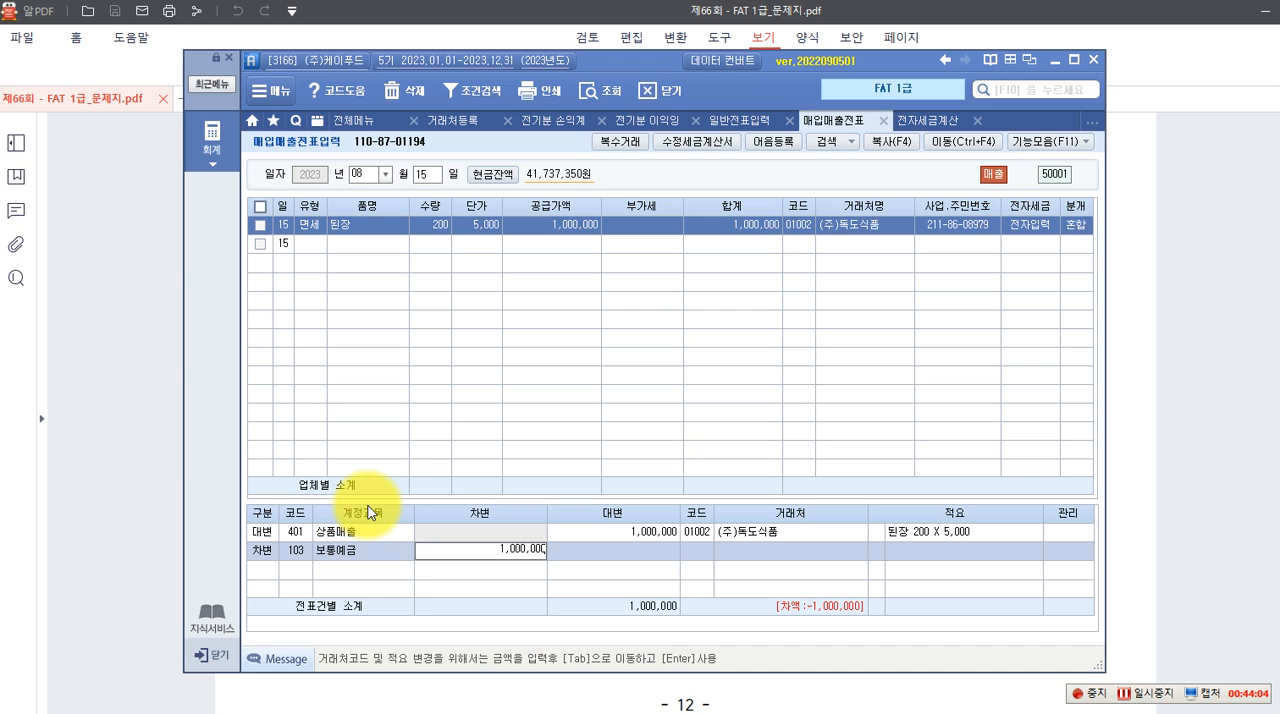
key(Return)
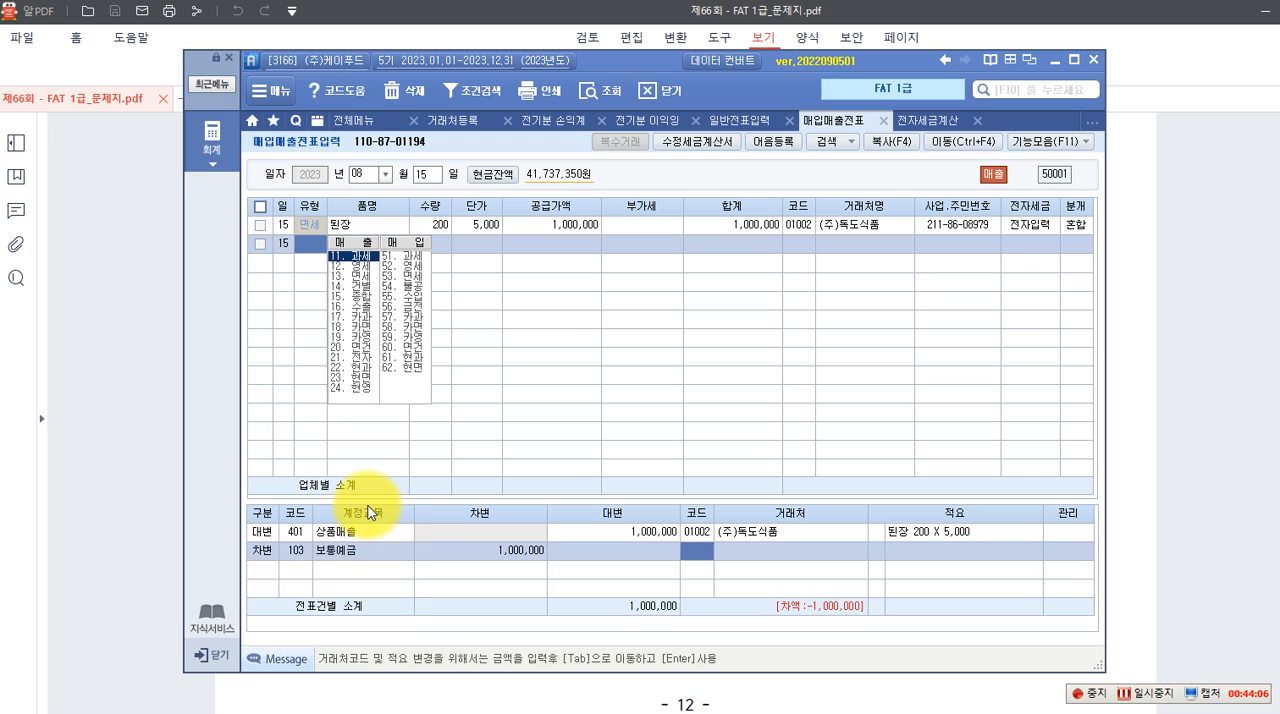
Look up 기업 among the business partners and set 기업은행(보통) as the counterparty of the 된장 voucher's 103 보통예금 debit line
click(560, 226)
click(420, 550)
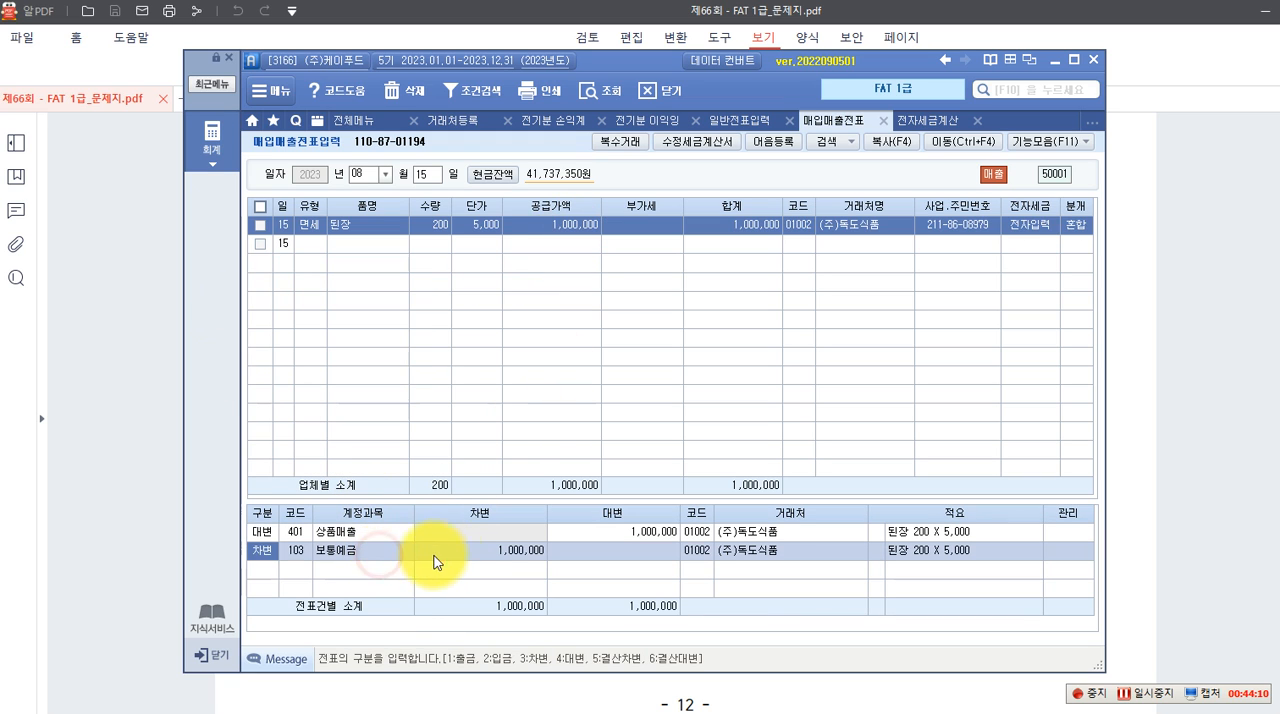
click(690, 553)
mouse_move(796, 712)
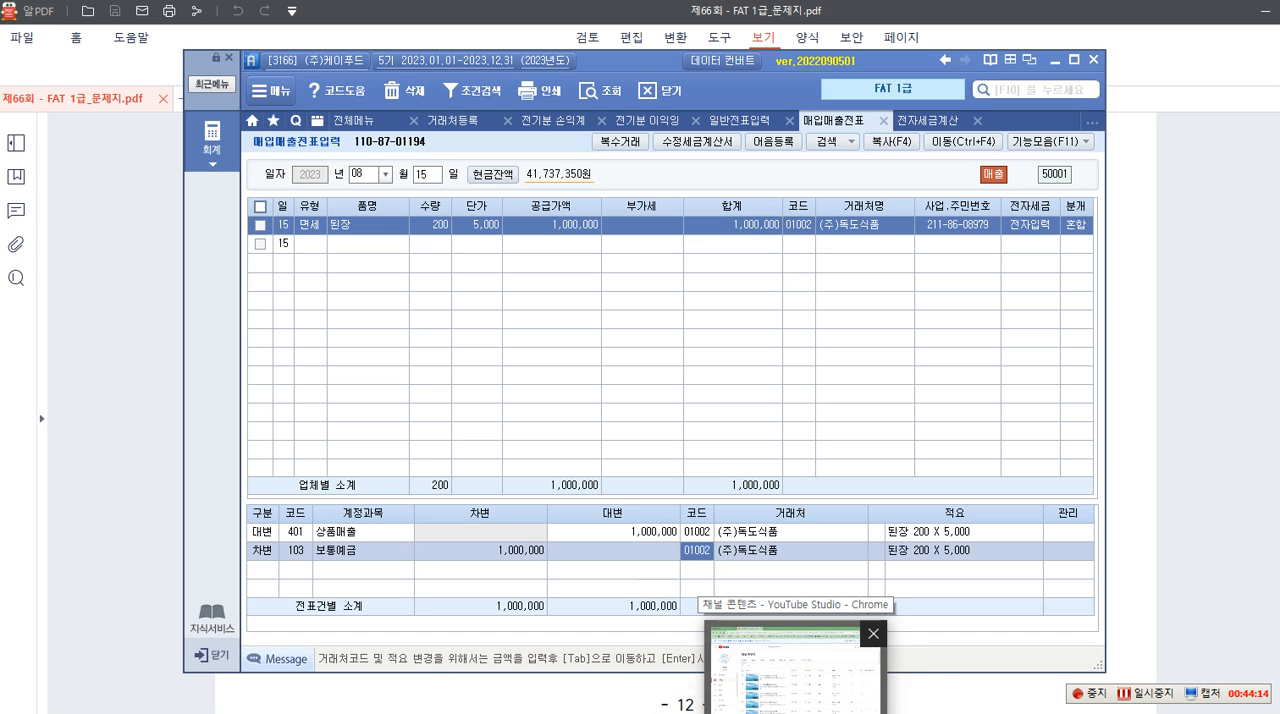
key(F2)
text(기업)
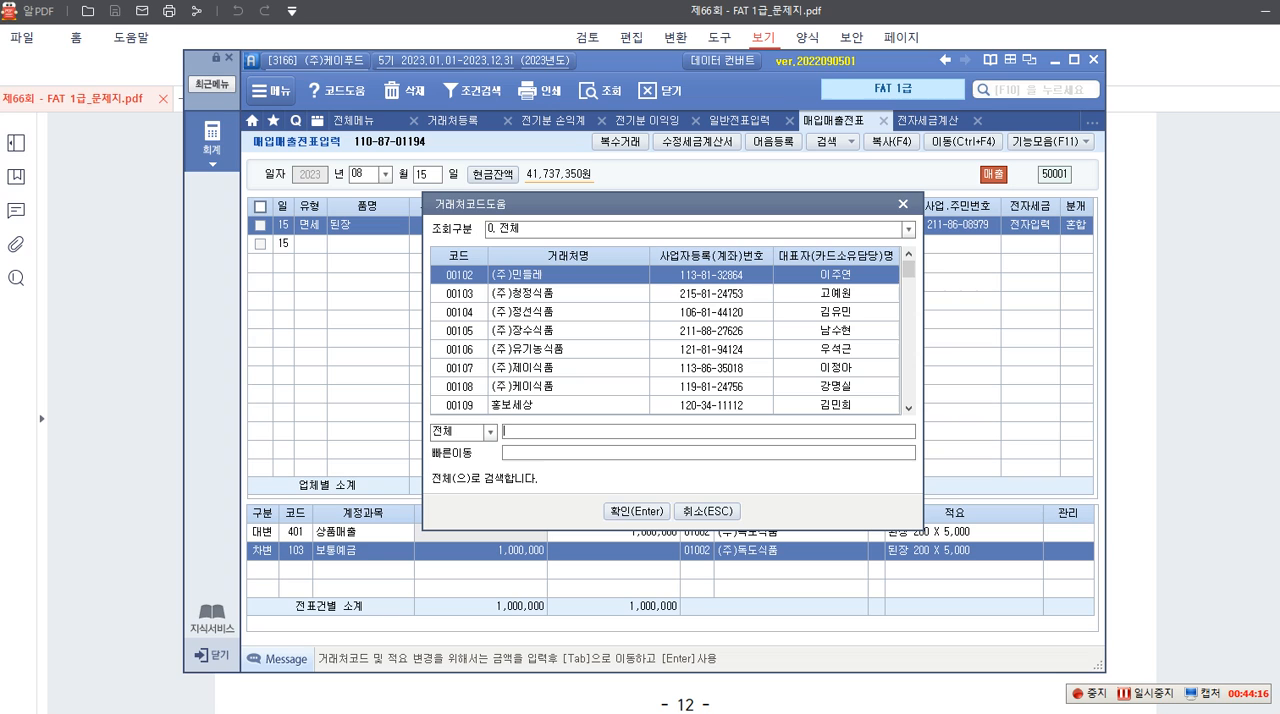
key(Return)
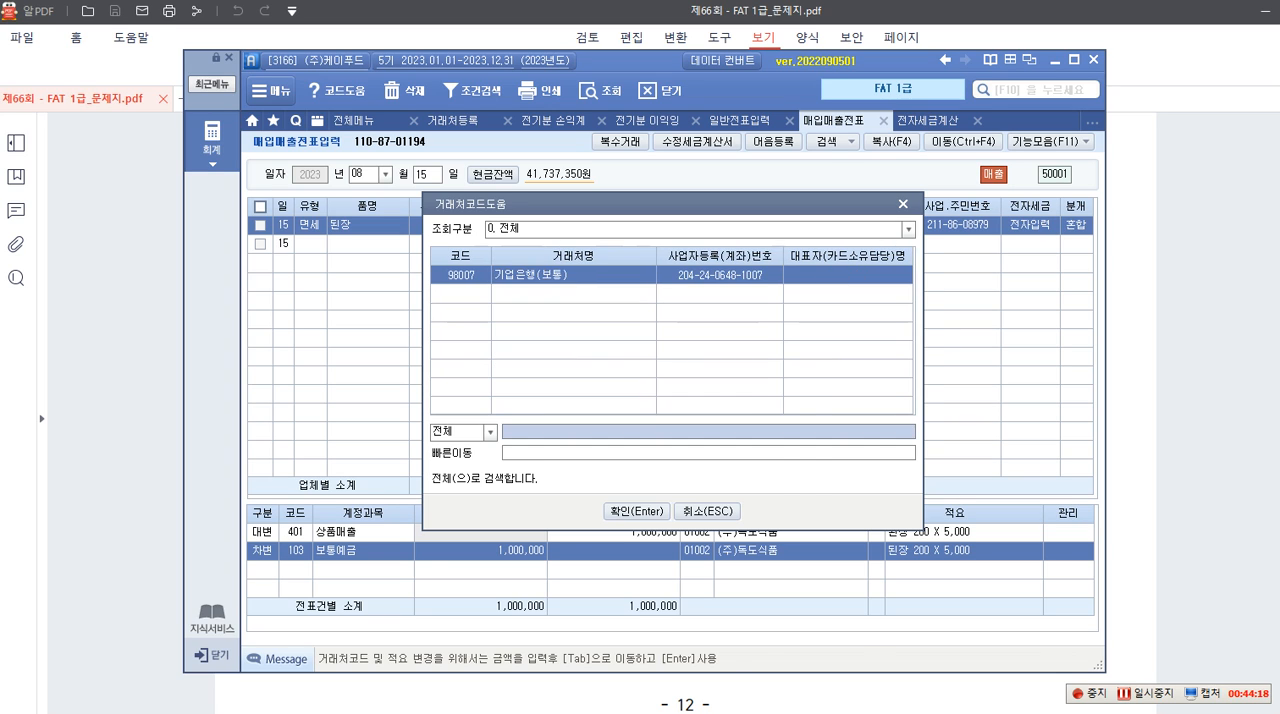
key(Return)
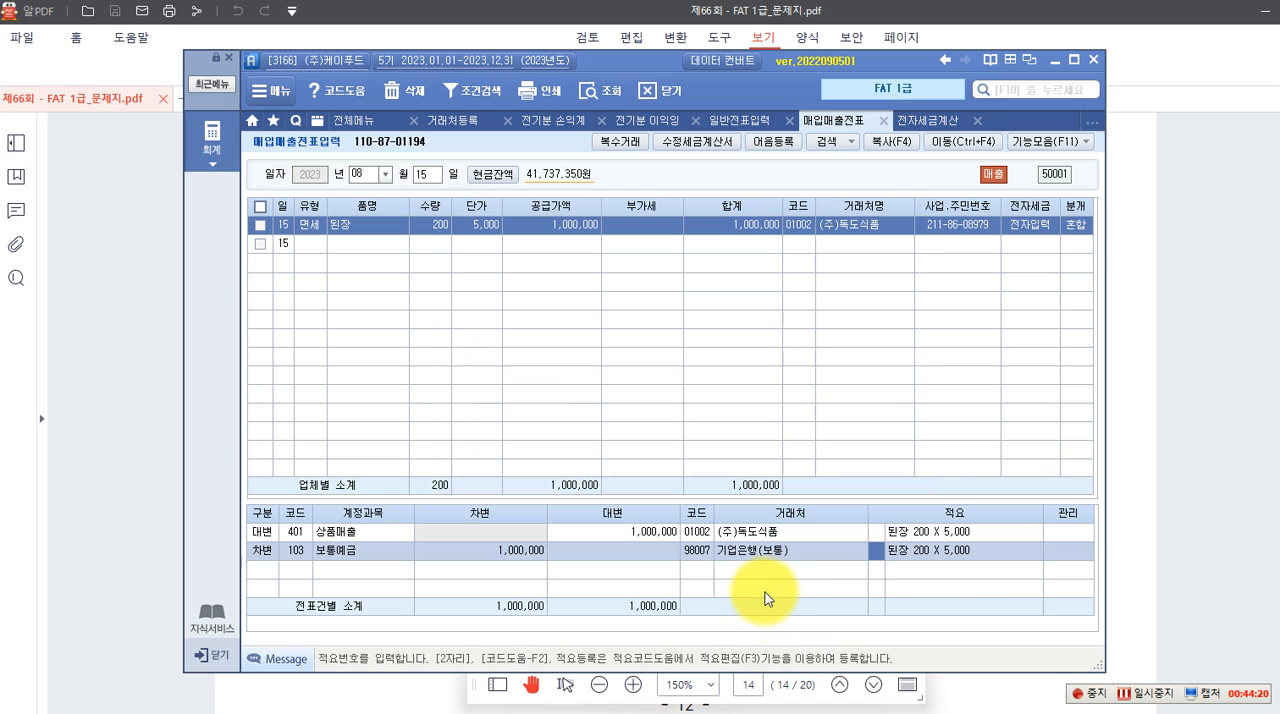
click(726, 556)
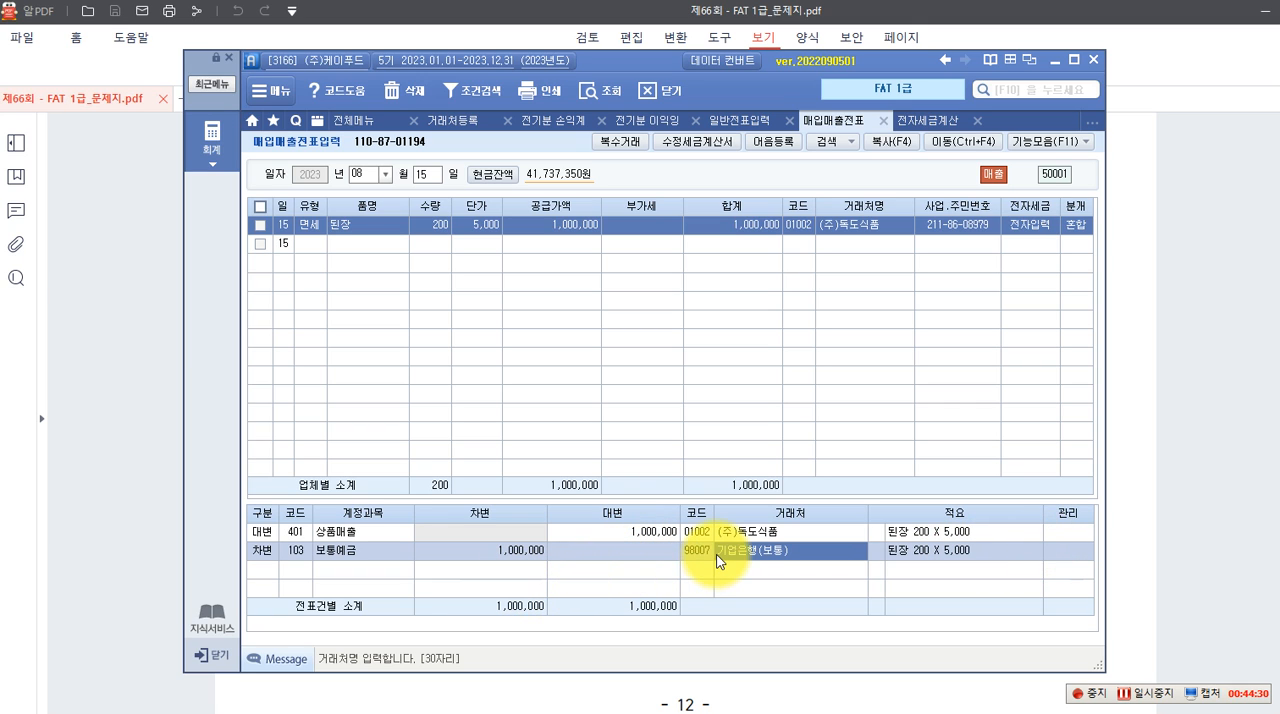
key(Return)
click(609, 576)
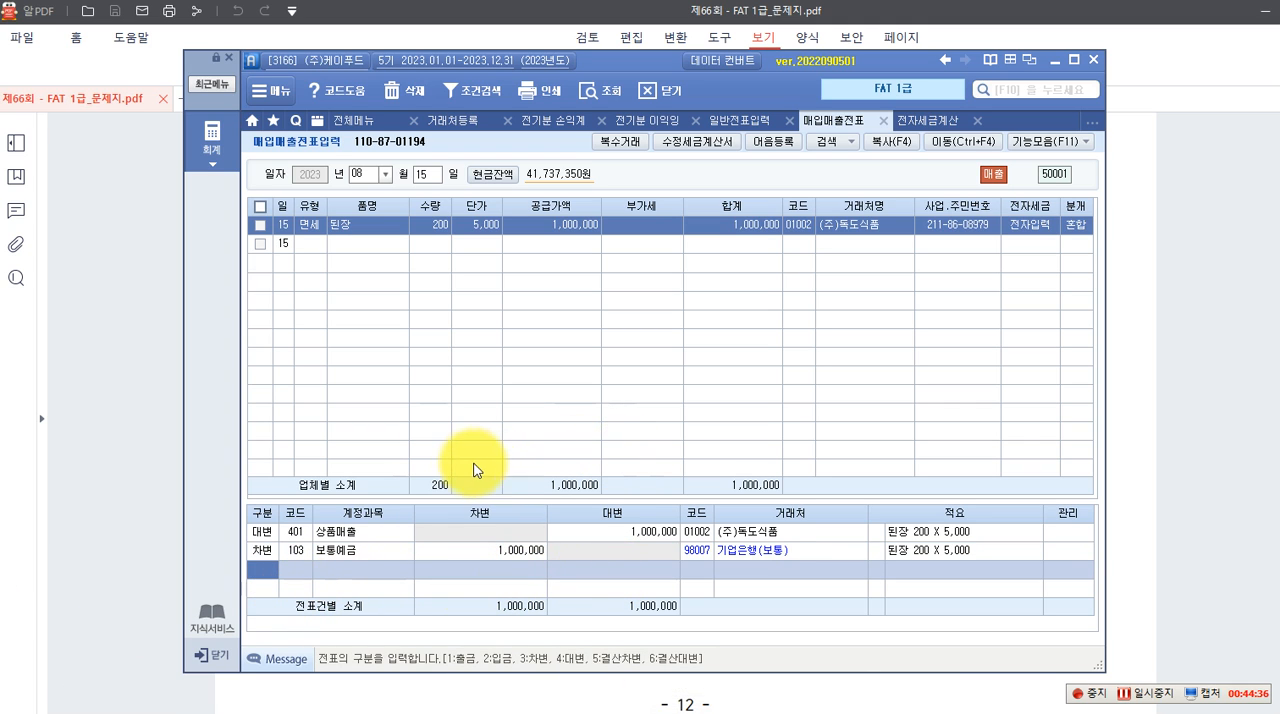
Switch to the exam PDF and read question 5's 매입거래 tax invoice, 자료설명 and 수행과제 for 국제클린(주)
click(1133, 377)
scroll(705, 395, down, 6)
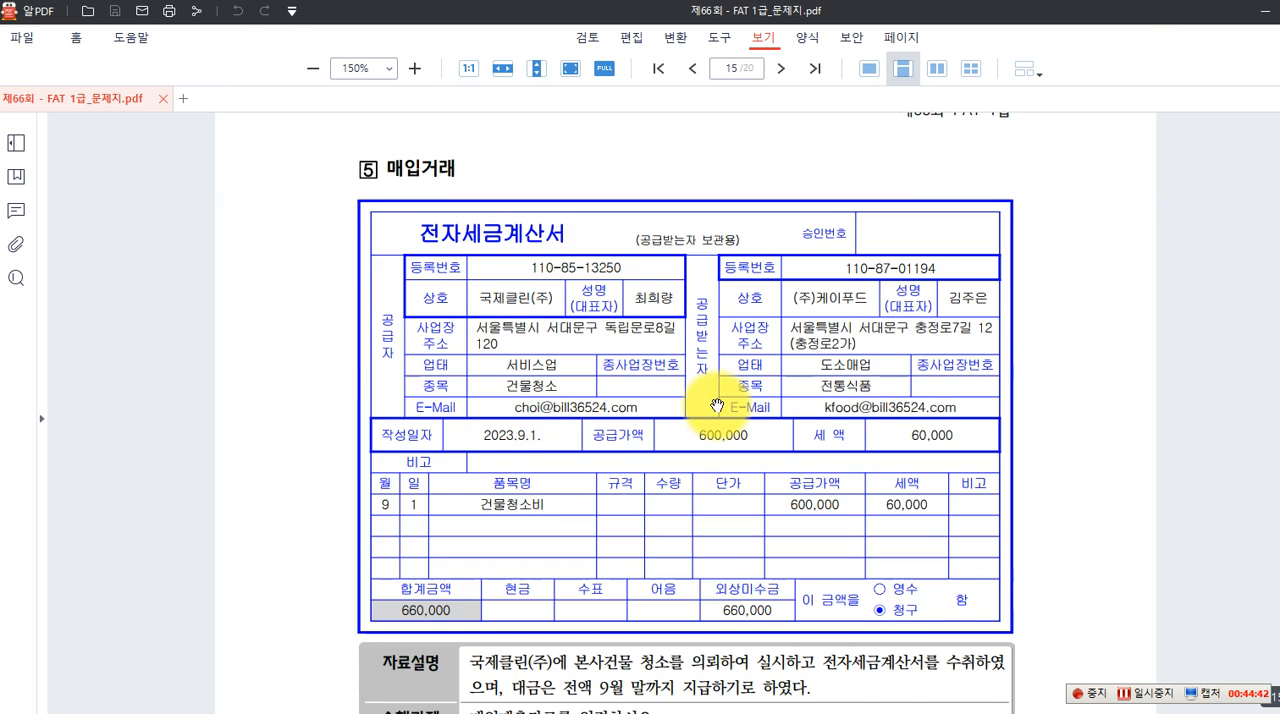
scroll(717, 405, down, 1)
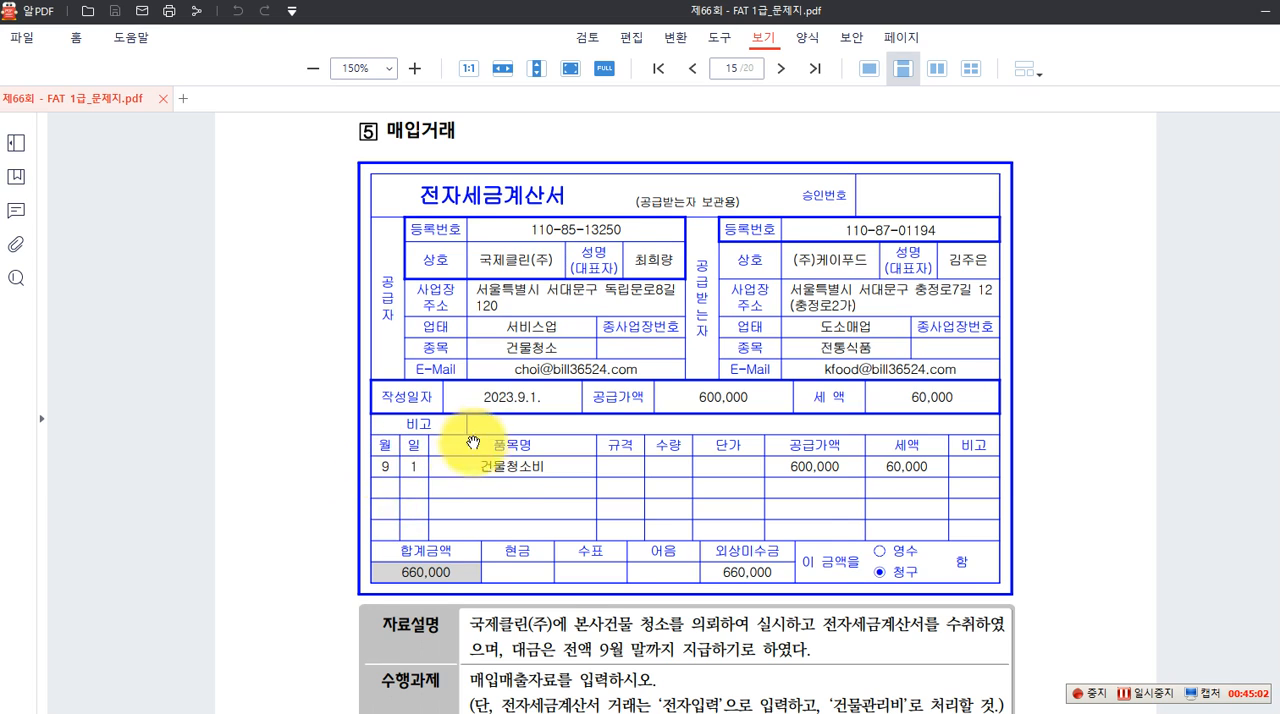
scroll(485, 435, down, 1)
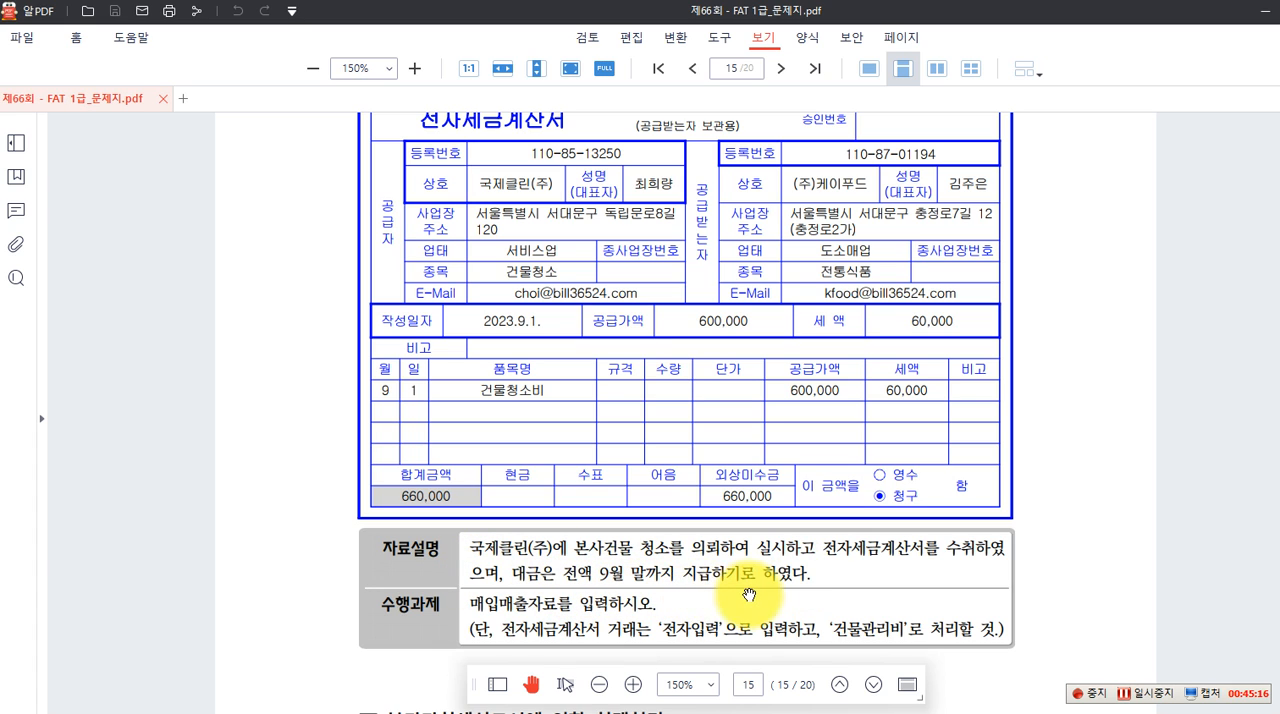
scroll(738, 580, up, 1)
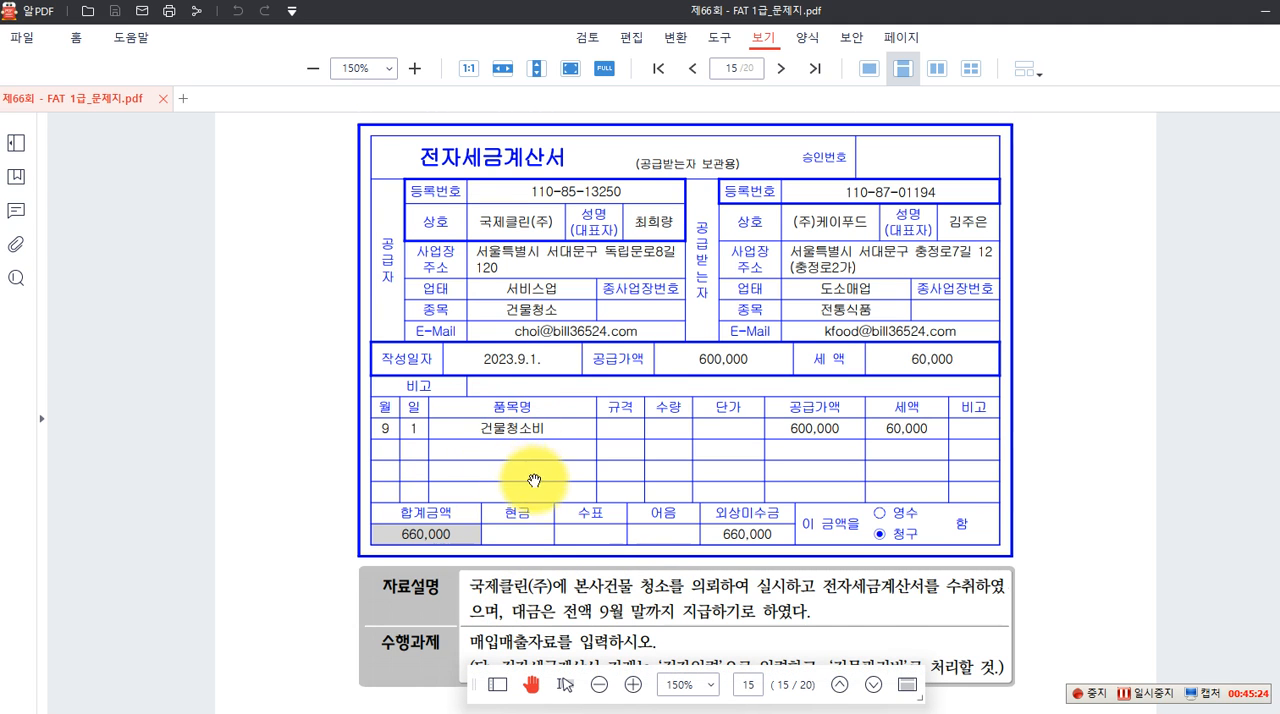
scroll(535, 555, down, 1)
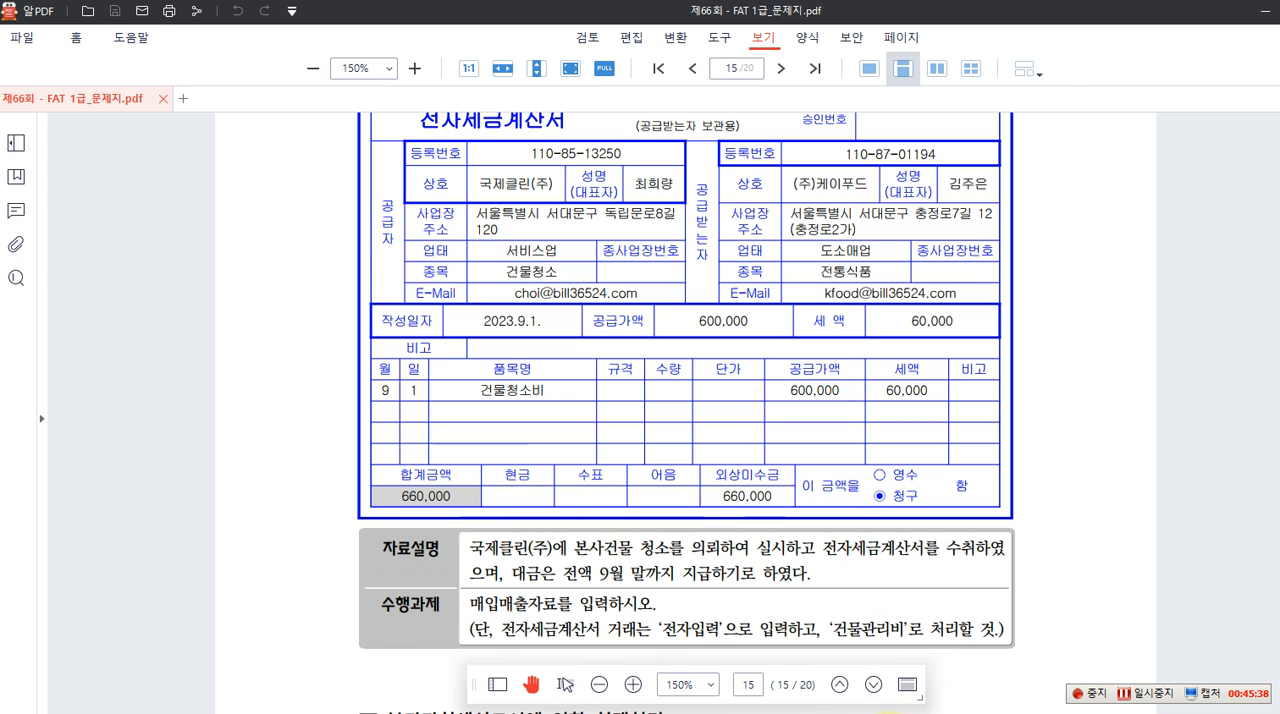
Switch back to Smart A, set the 매입매출전표입력 date to September 1 and start a new voucher line
click(890, 713)
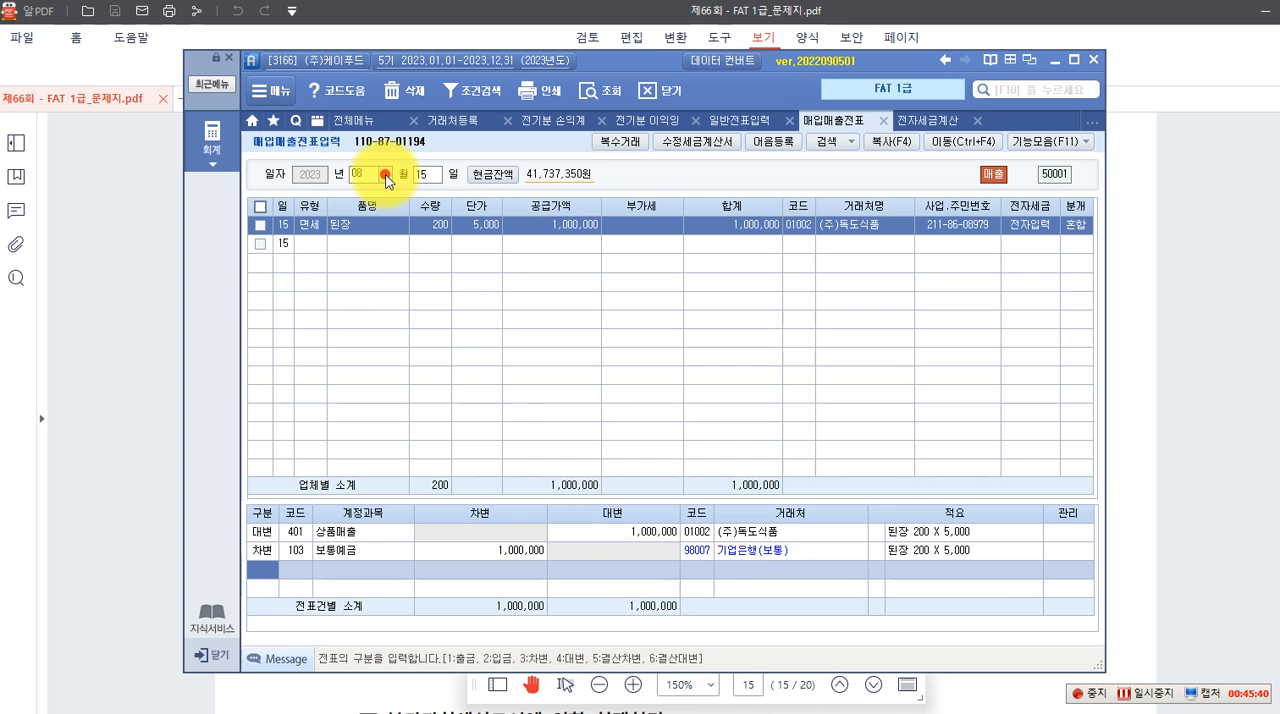
click(386, 177)
click(361, 291)
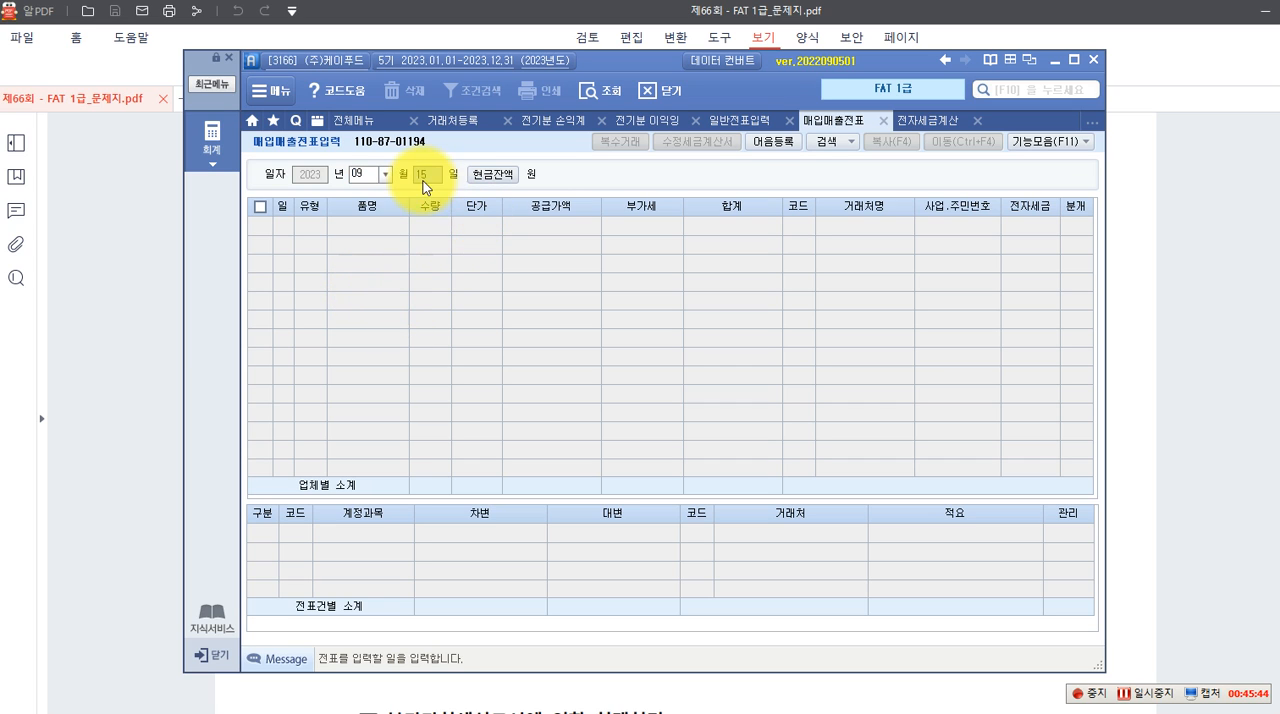
text(1)
key(Return)
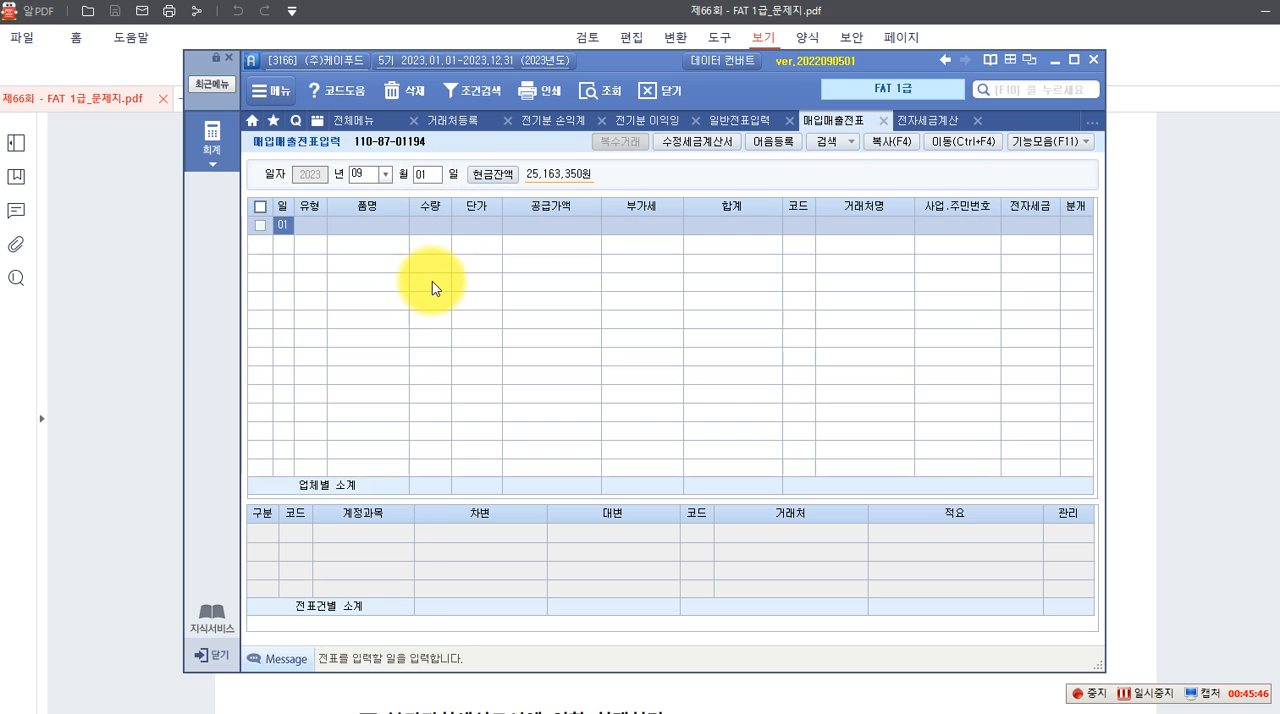
key(Return)
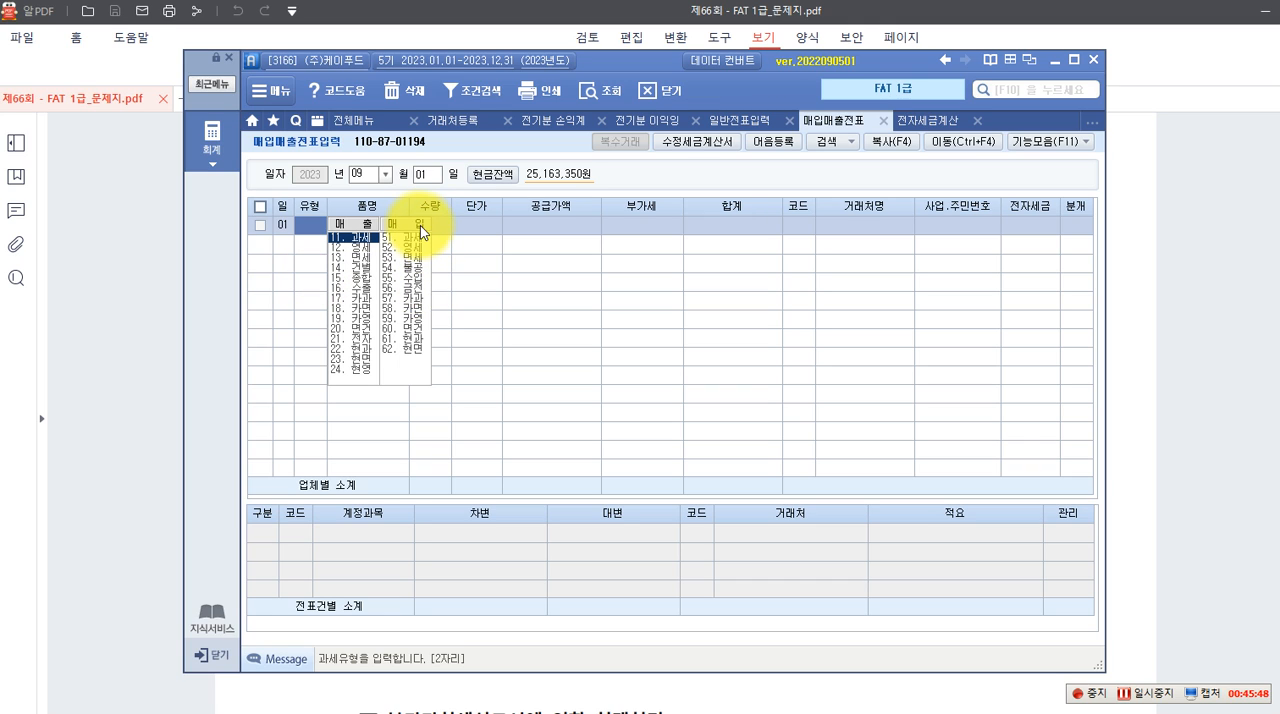
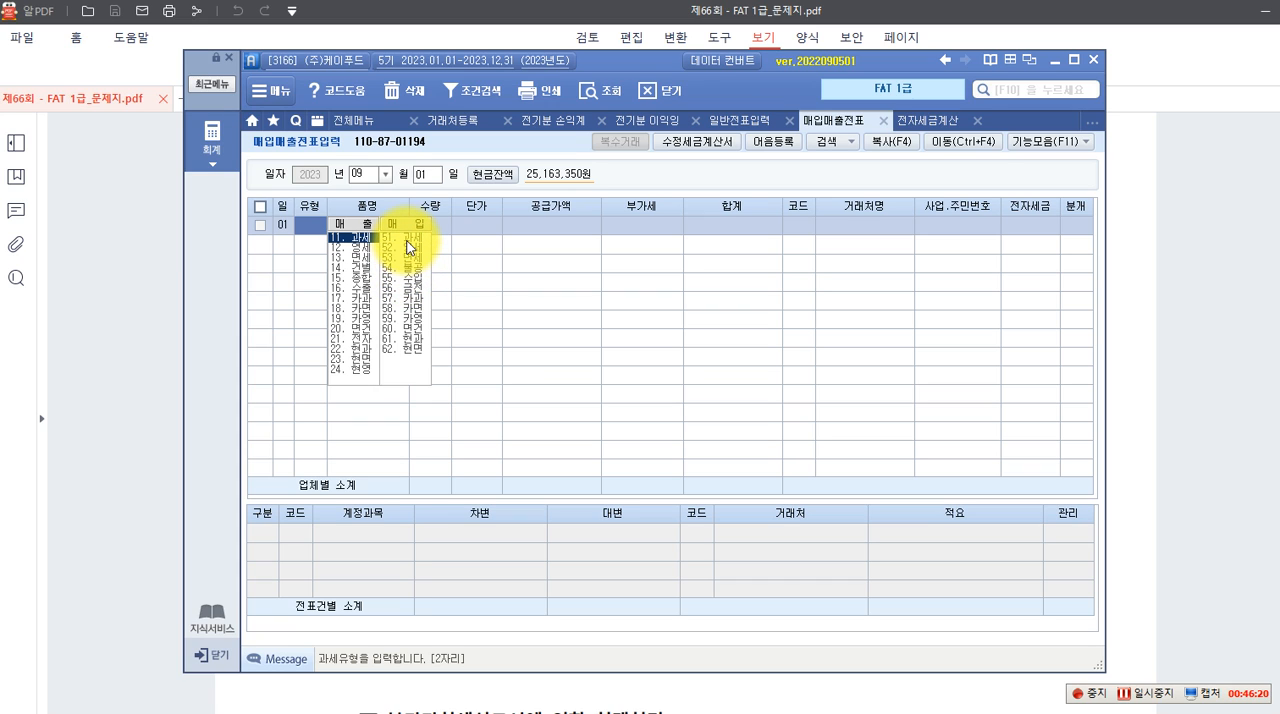
Enter the September 1 line as purchase type 51 과세 with item 건물청소비 and a supply amount of 600,000
click(408, 241)
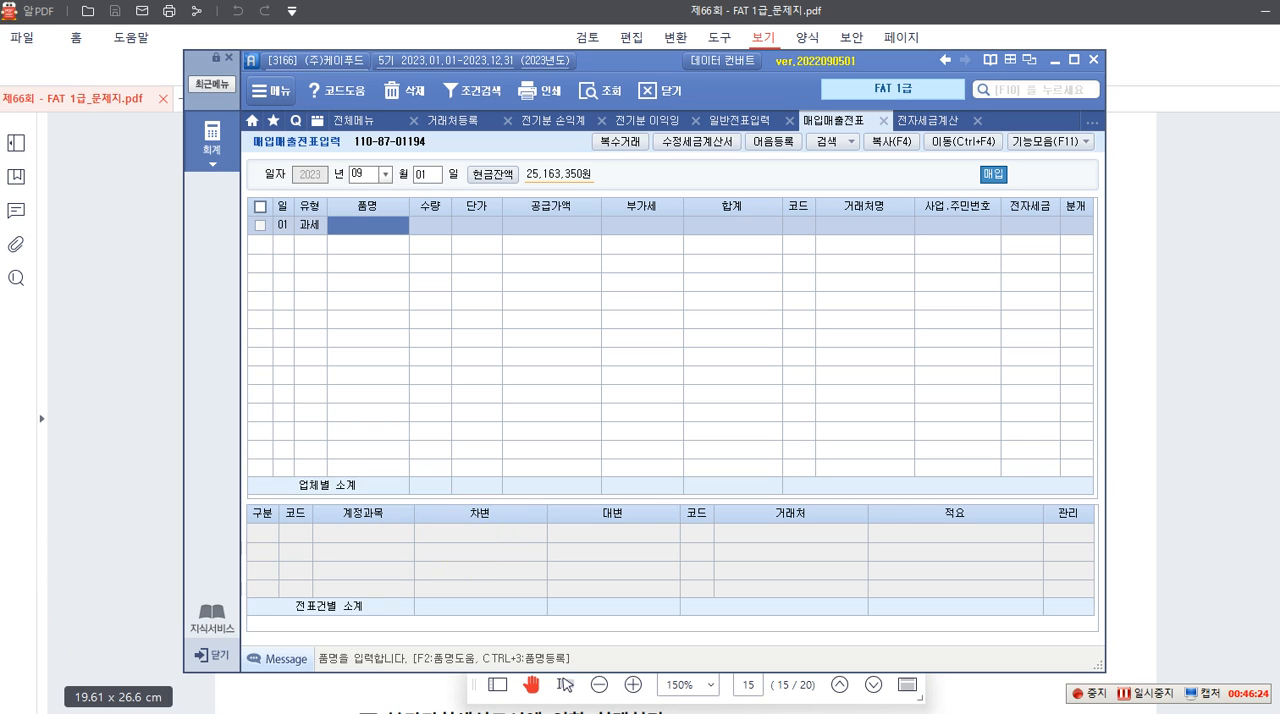
text(ㄱ)
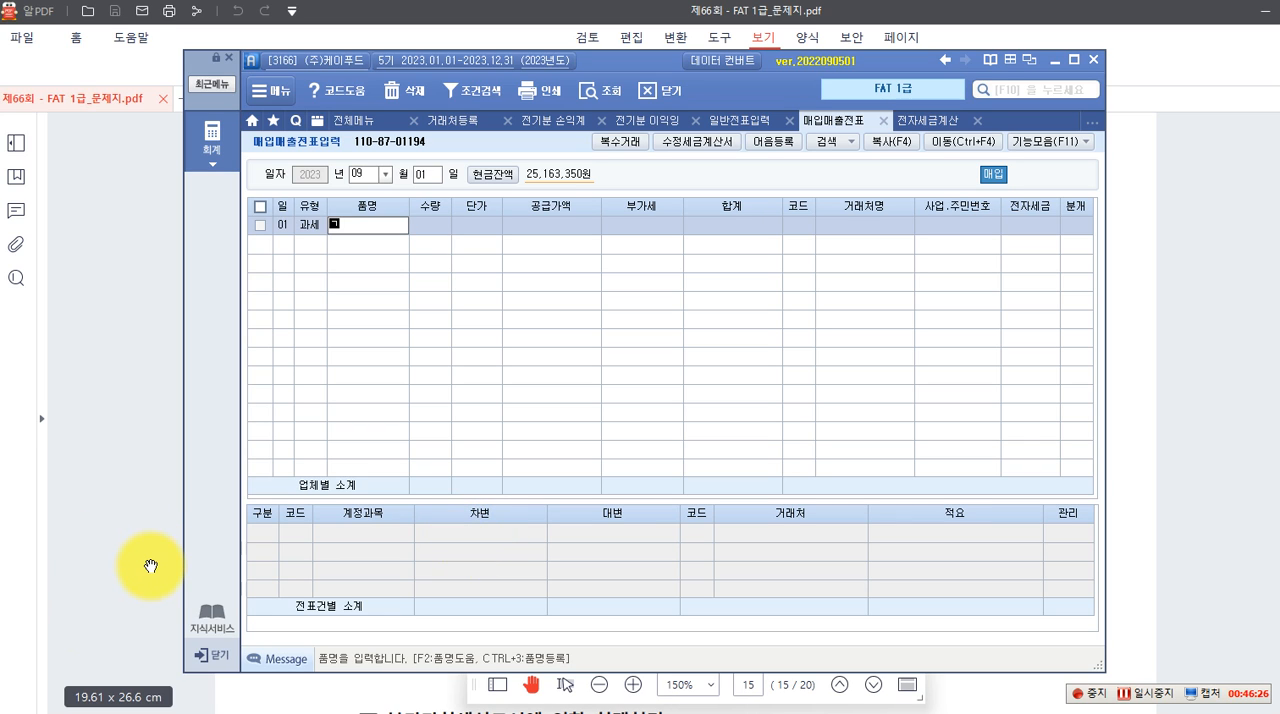
text(건물청소비)
key(Return)
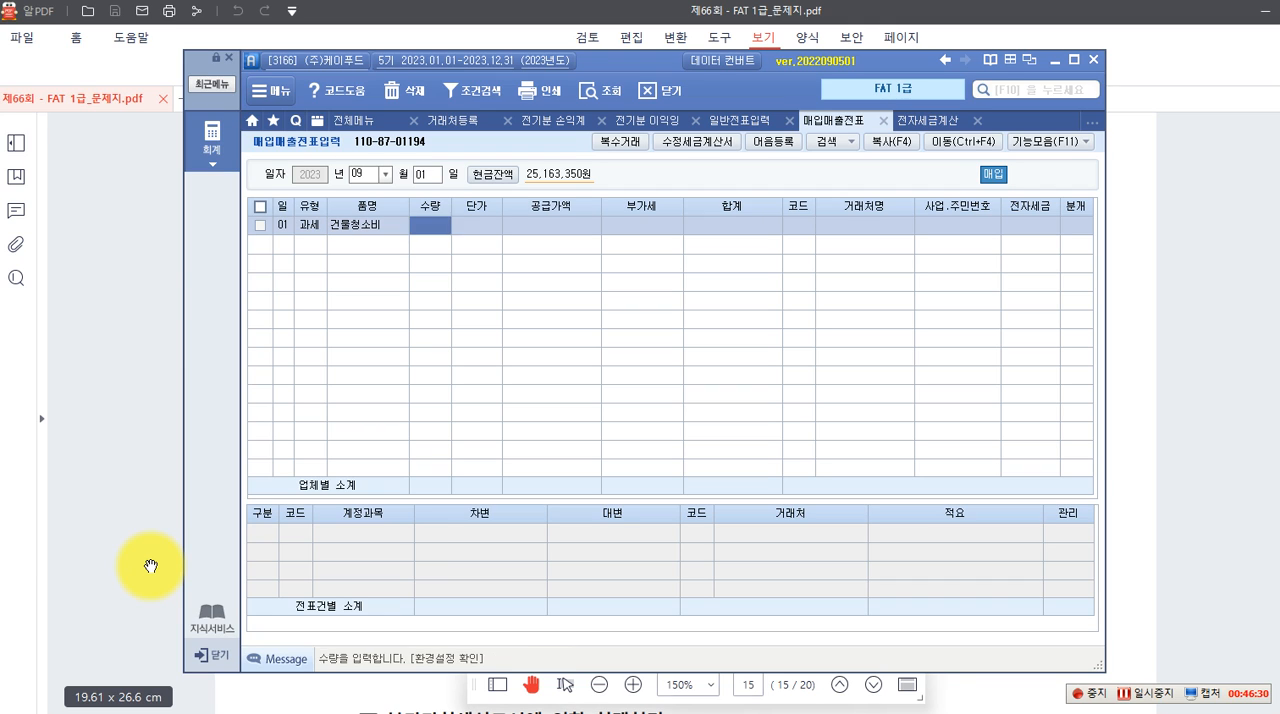
key(Return)
key(Return)
text(6000000)
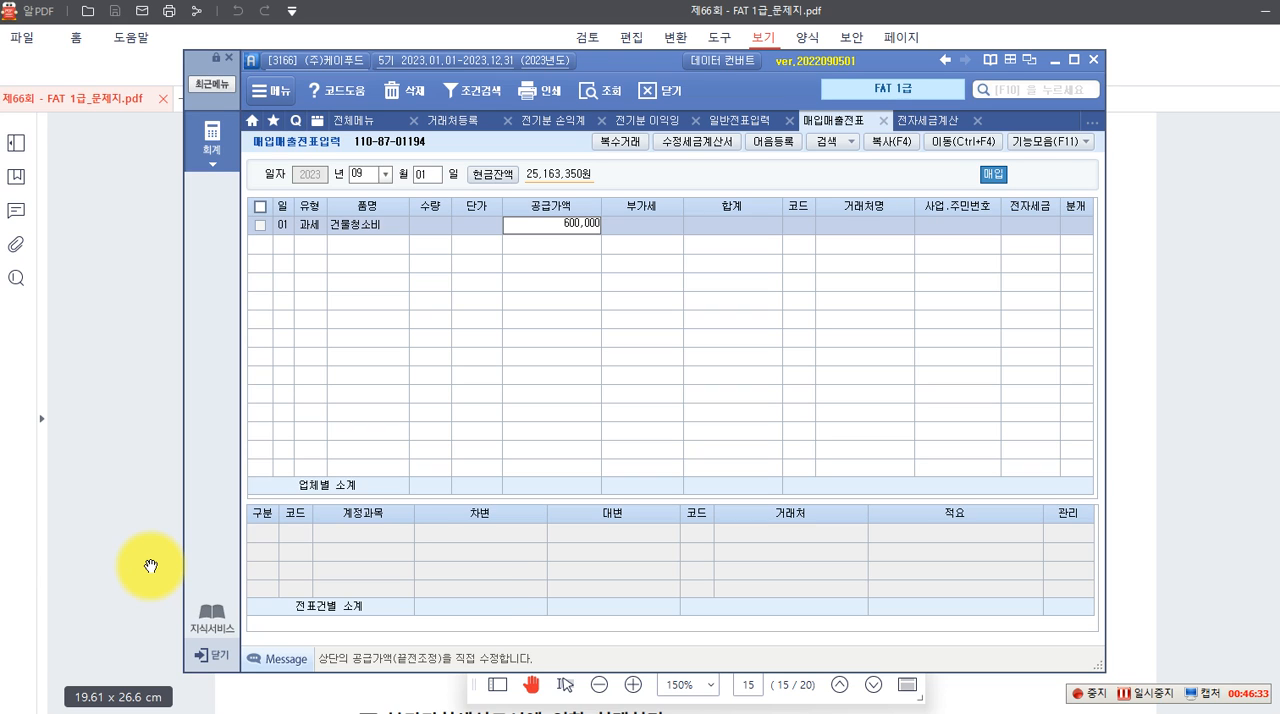
key(Return)
key(Return)
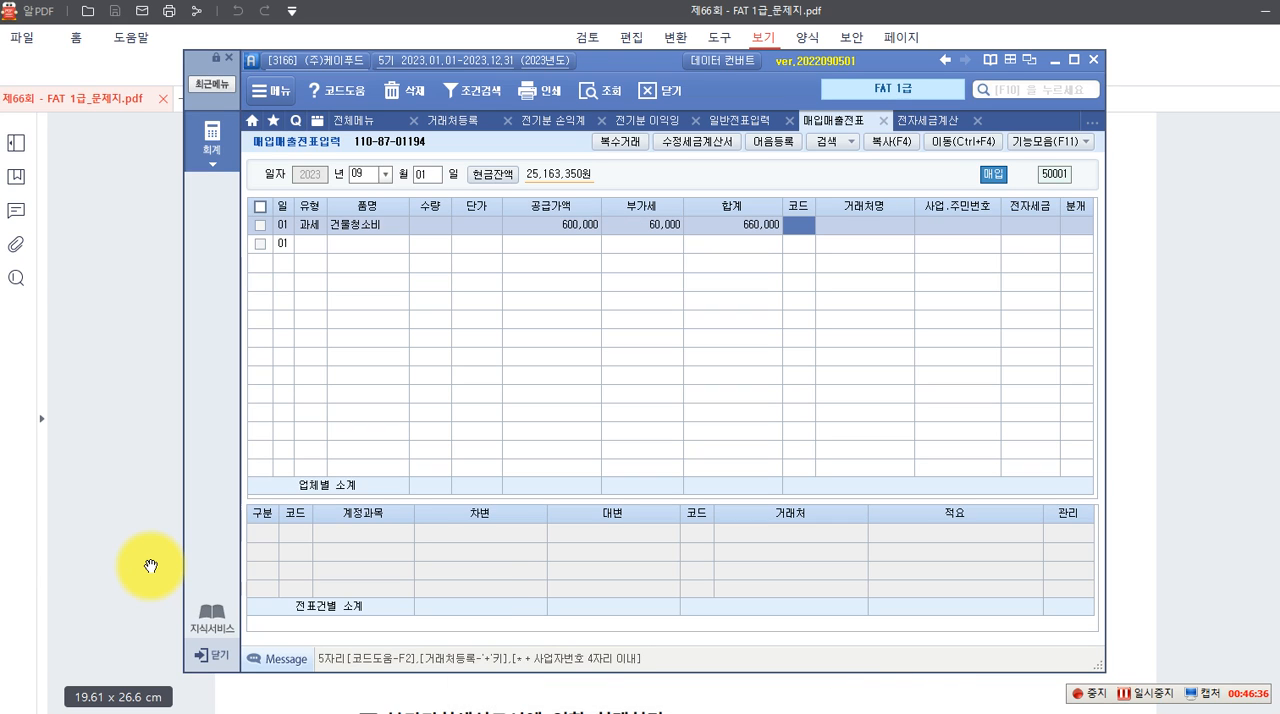
Look up 국제 among the business partners and set 국제클린(주) as the counterparty of the 건물청소비 line
key(F2)
text(국제)
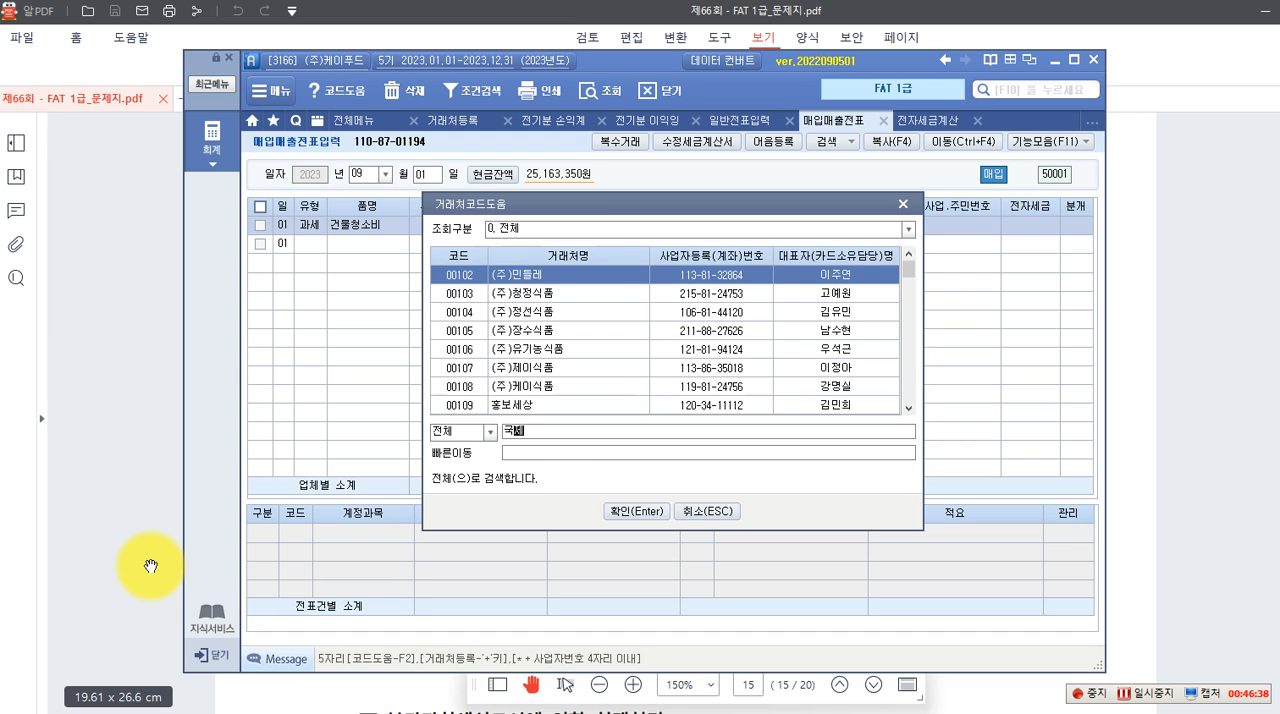
key(Return)
Mark the 건물청소비 line's electronic tax invoice as 전자입력 and set its journal type to 3 혼합
key(Return)
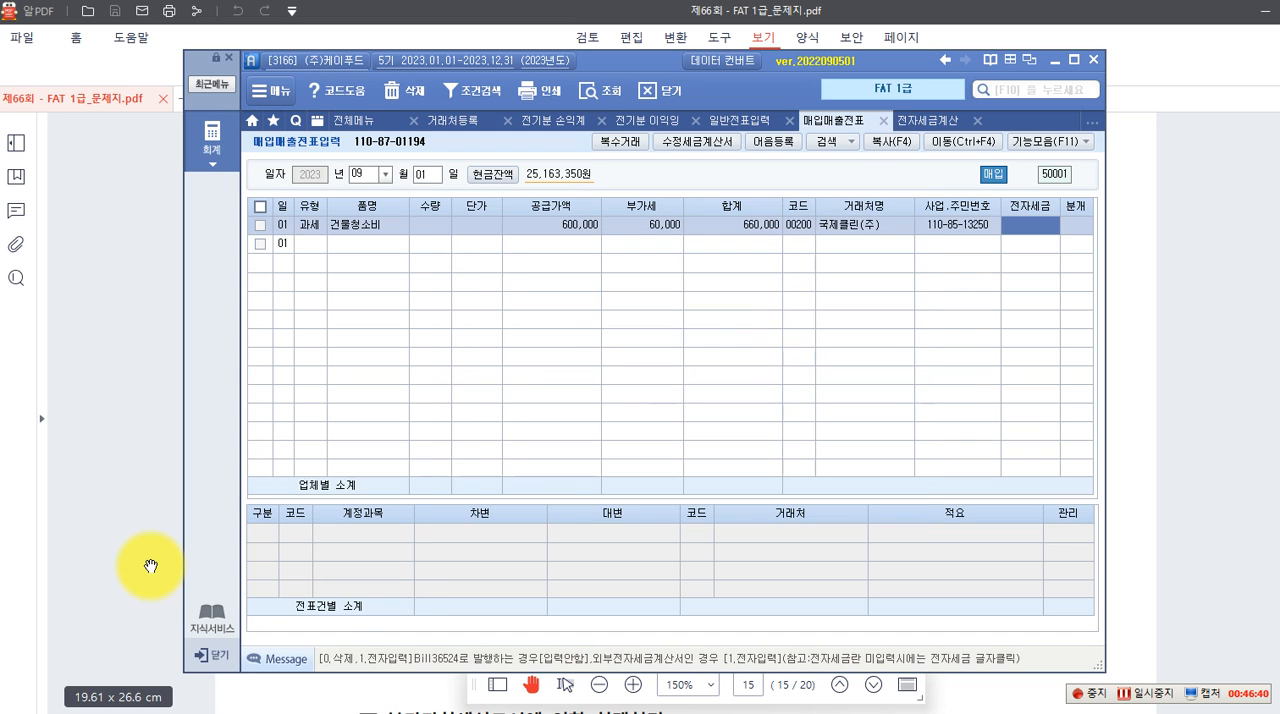
text(1)
key(Return)
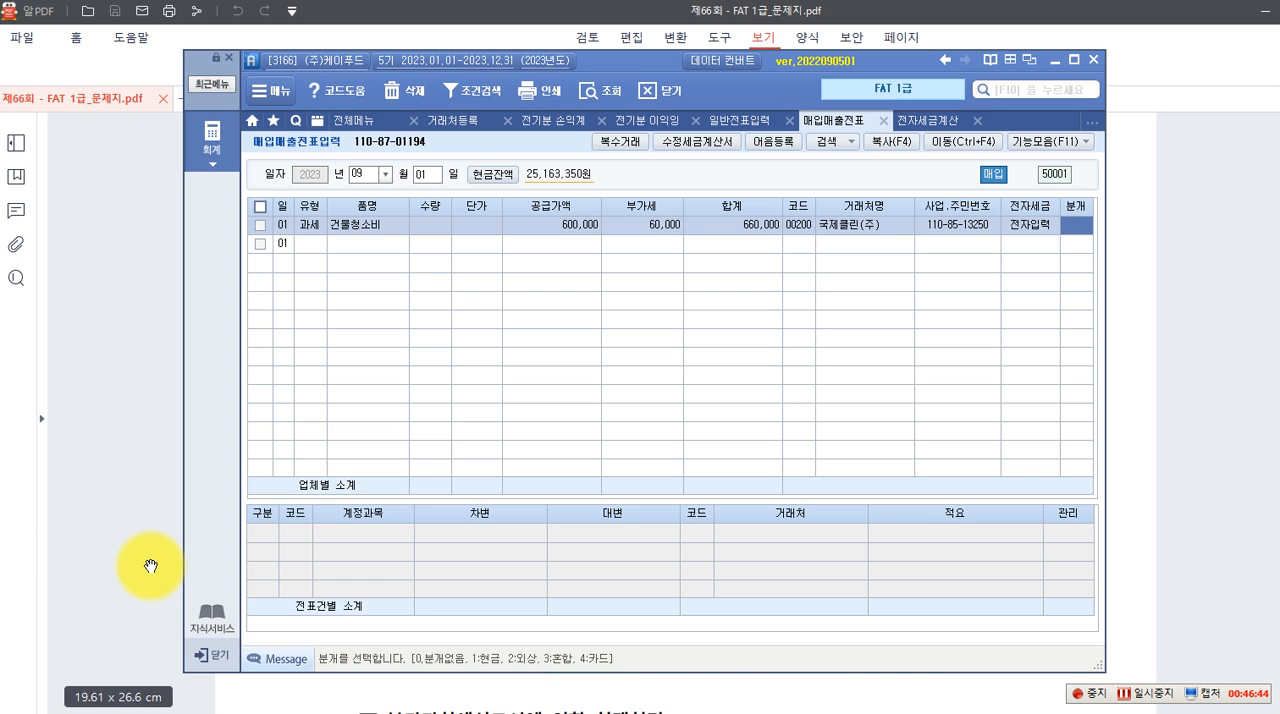
text(3)
key(Return)
key(Return)
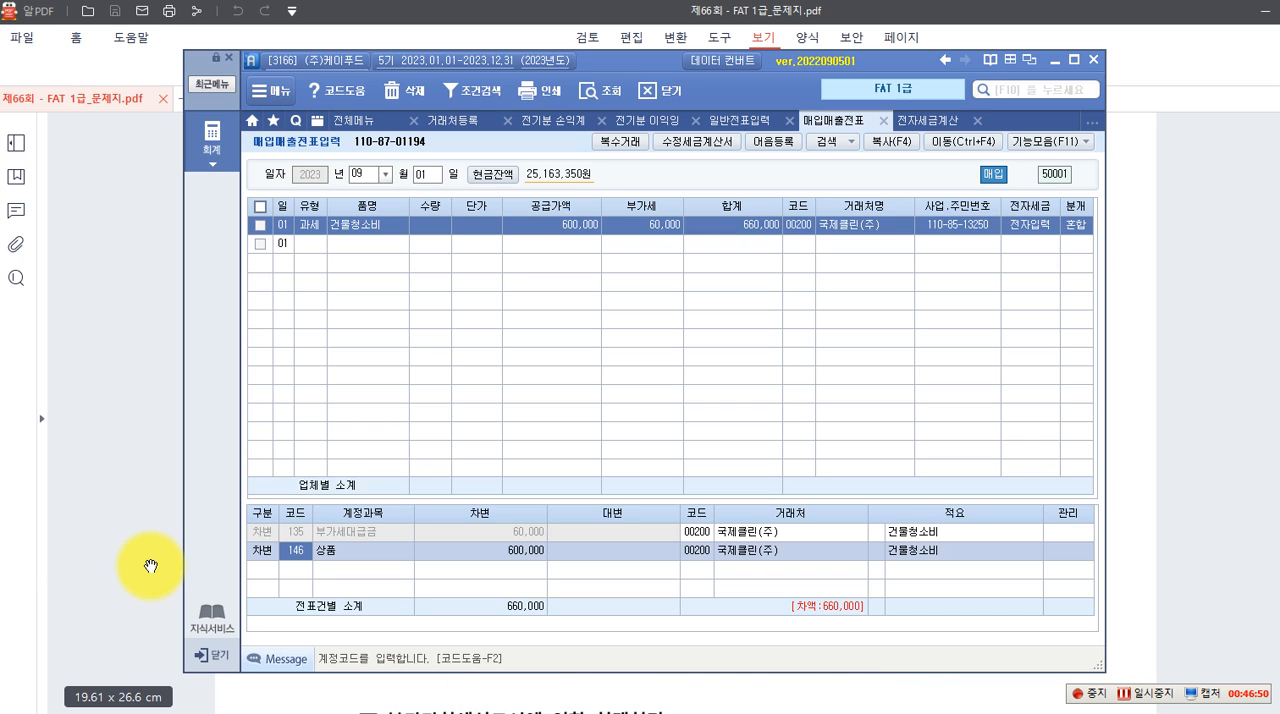
Look up 건물관리 and replace the 600,000 debit line's account with 837 건물관리비
key(F2)
text(ㅈ)
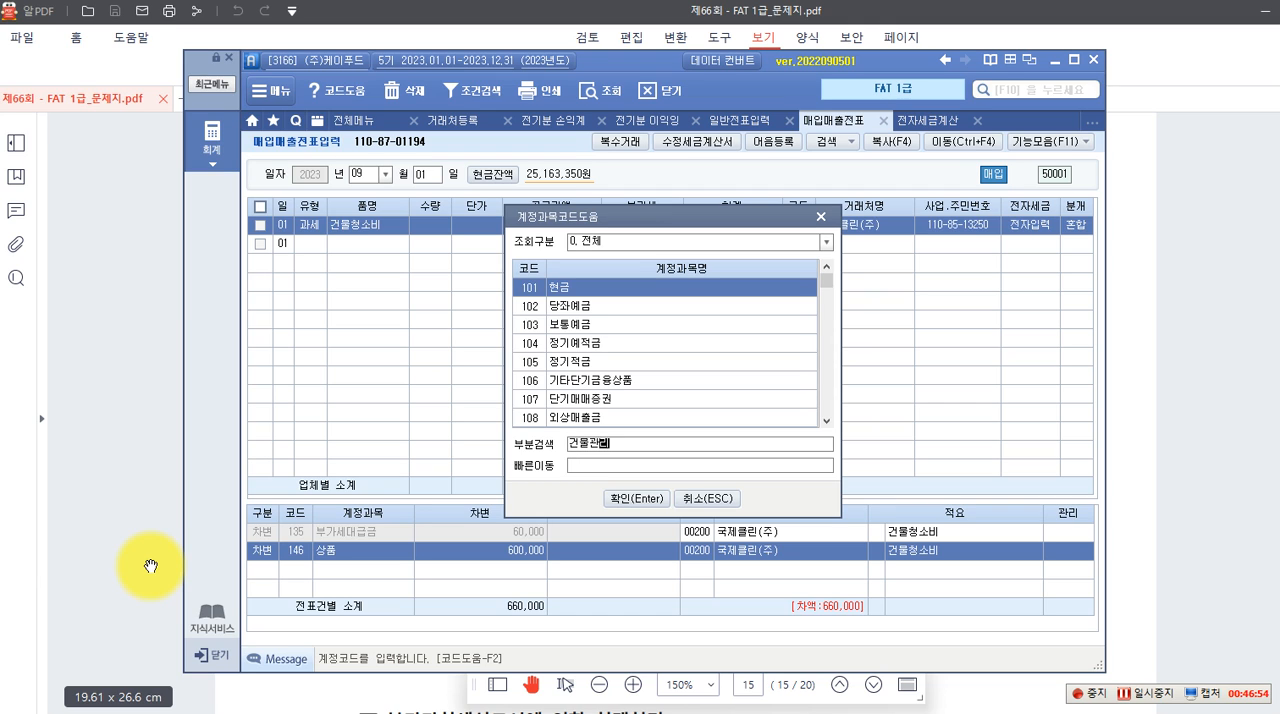
text(물관리)
key(Return)
key(Return)
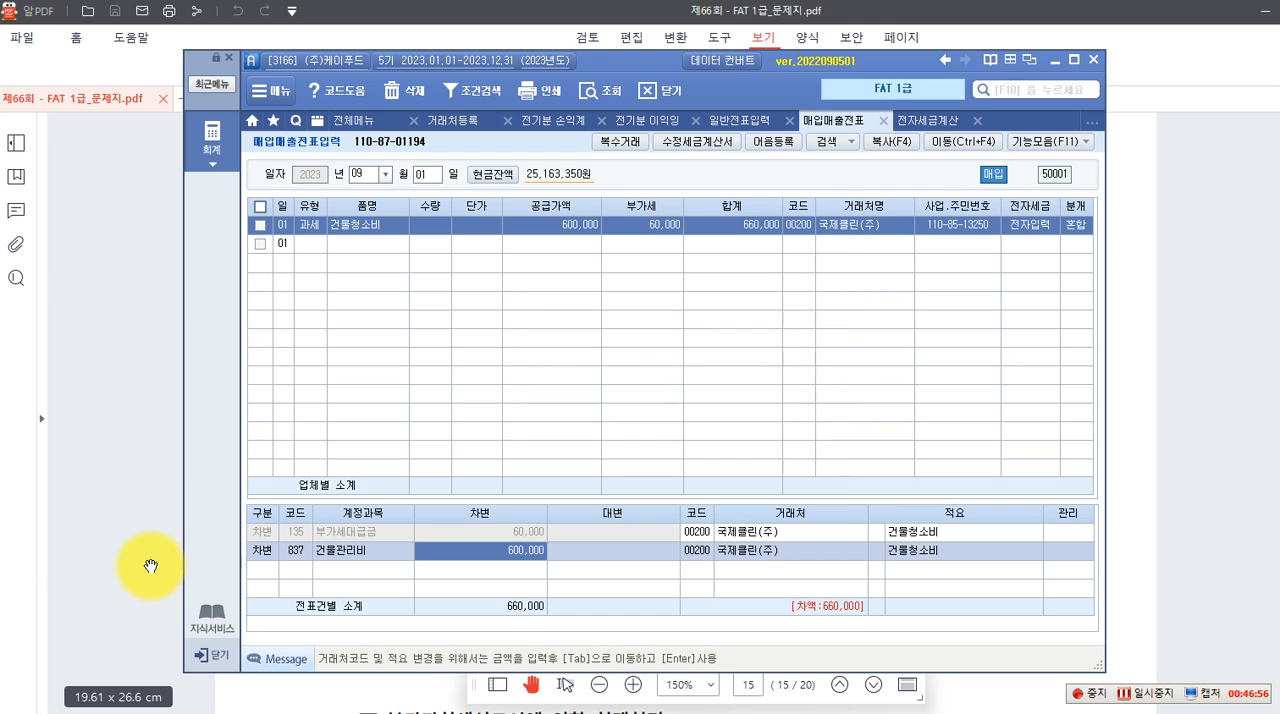
key(Return)
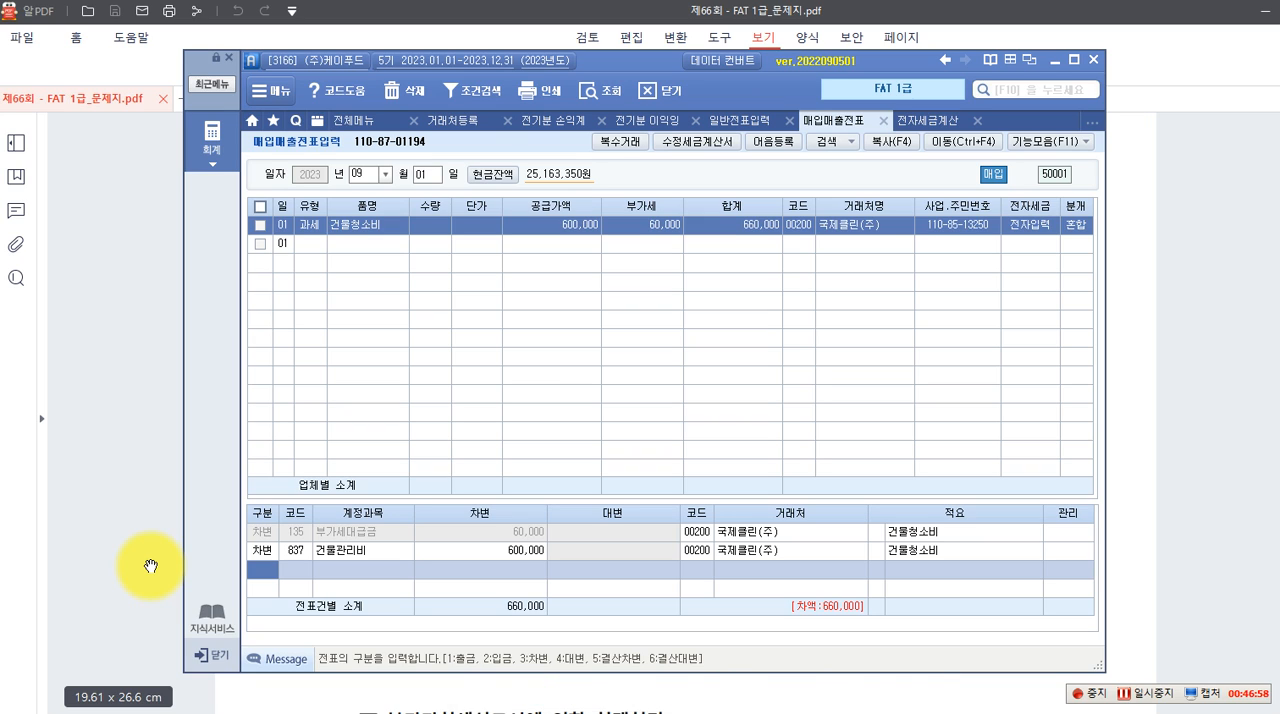
Add a credit line for account 253 미지급금 with an amount of 660,000 to the 건물청소비 voucher
text(4)
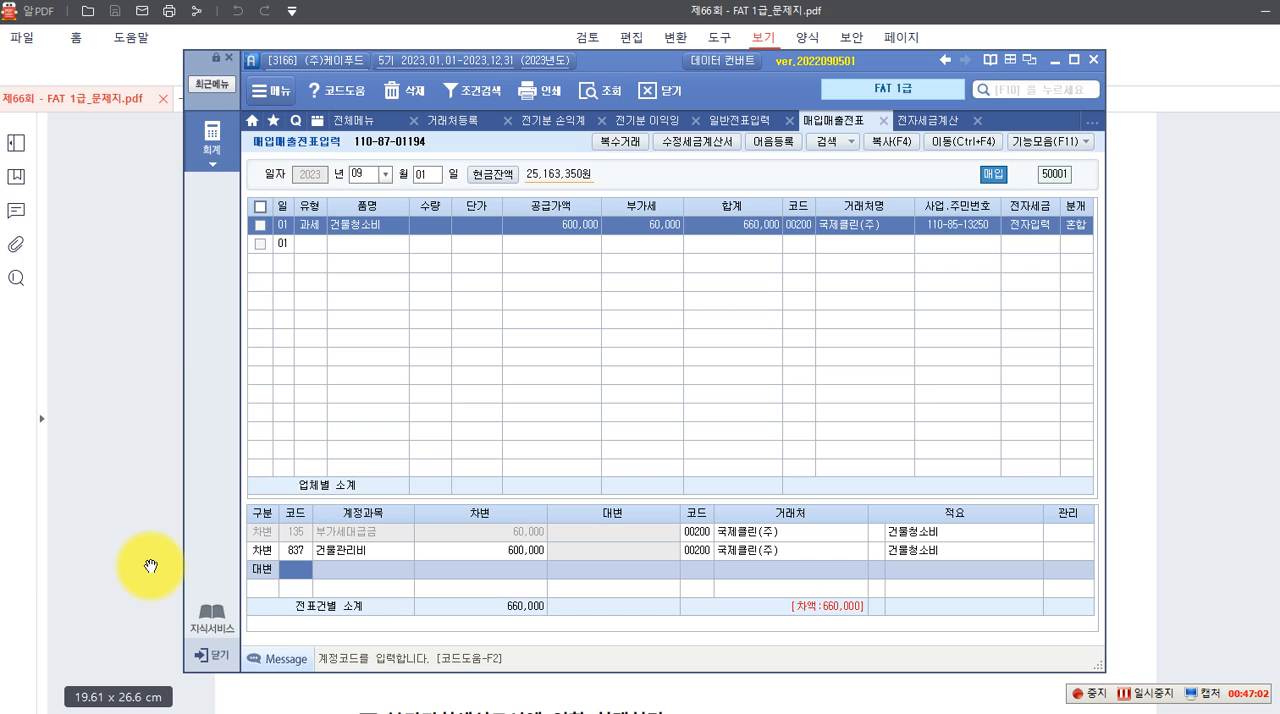
text(253)
key(Return)
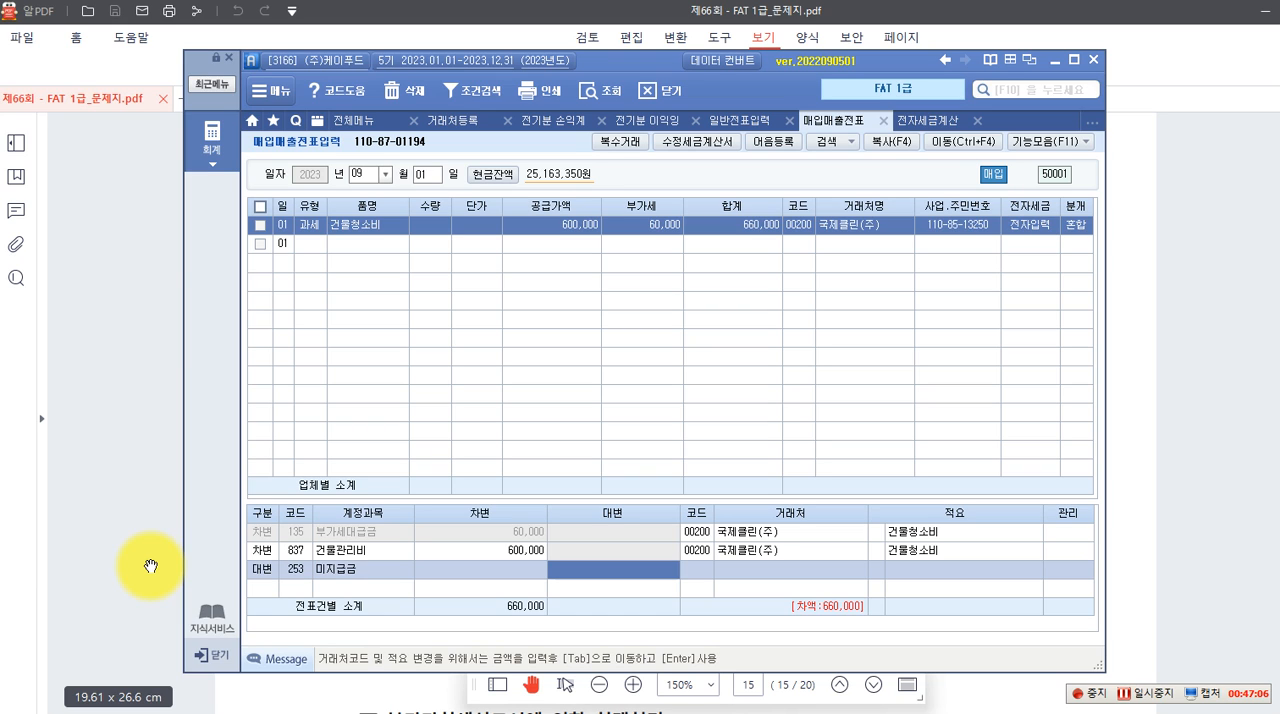
text(660,000)
key(Return)
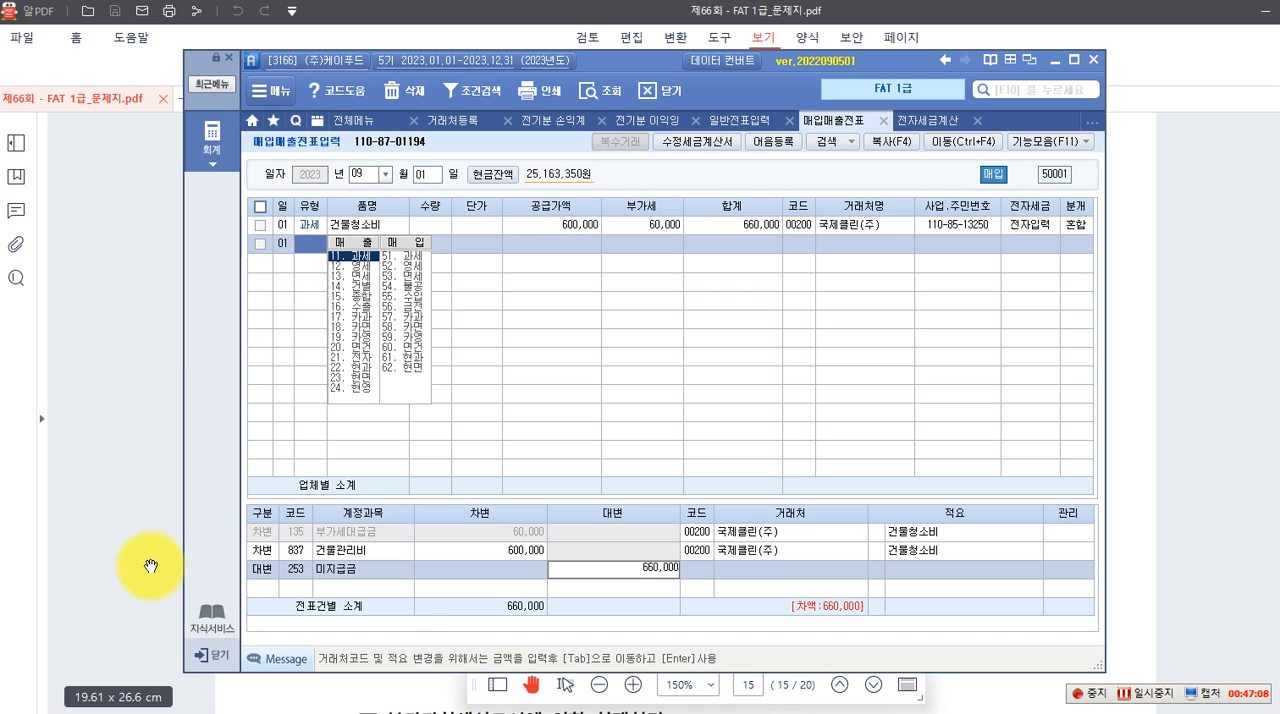
click(596, 225)
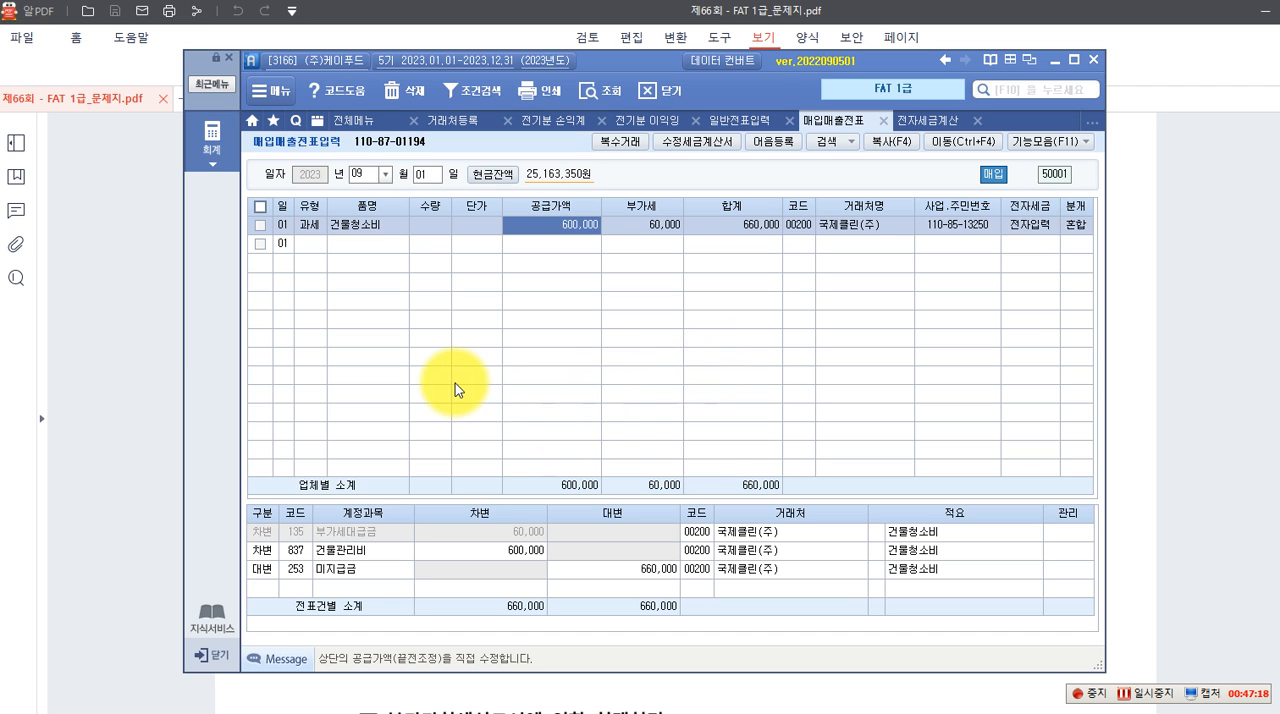
Switch to the exam PDF, recheck question 5's tax invoice and read question 6 부가가치세신고서에 의한 회계처리
click(123, 391)
scroll(470, 316, up, 2)
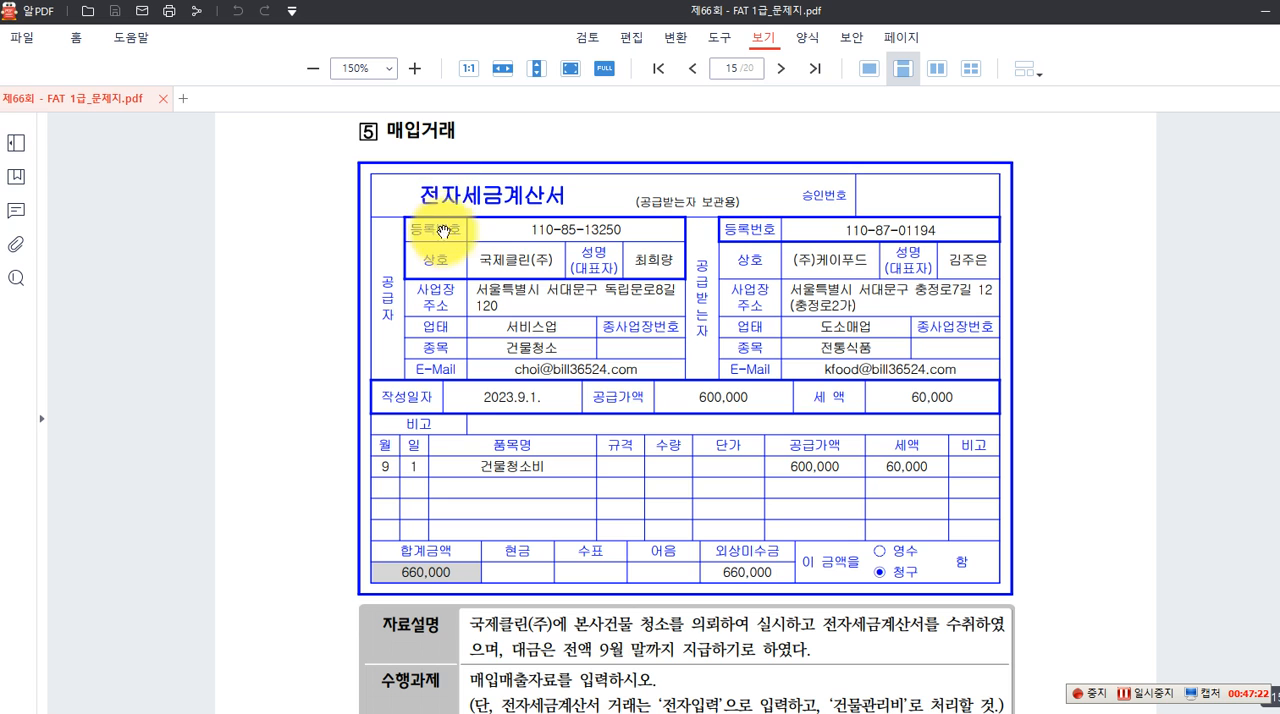
scroll(640, 420, down, 1)
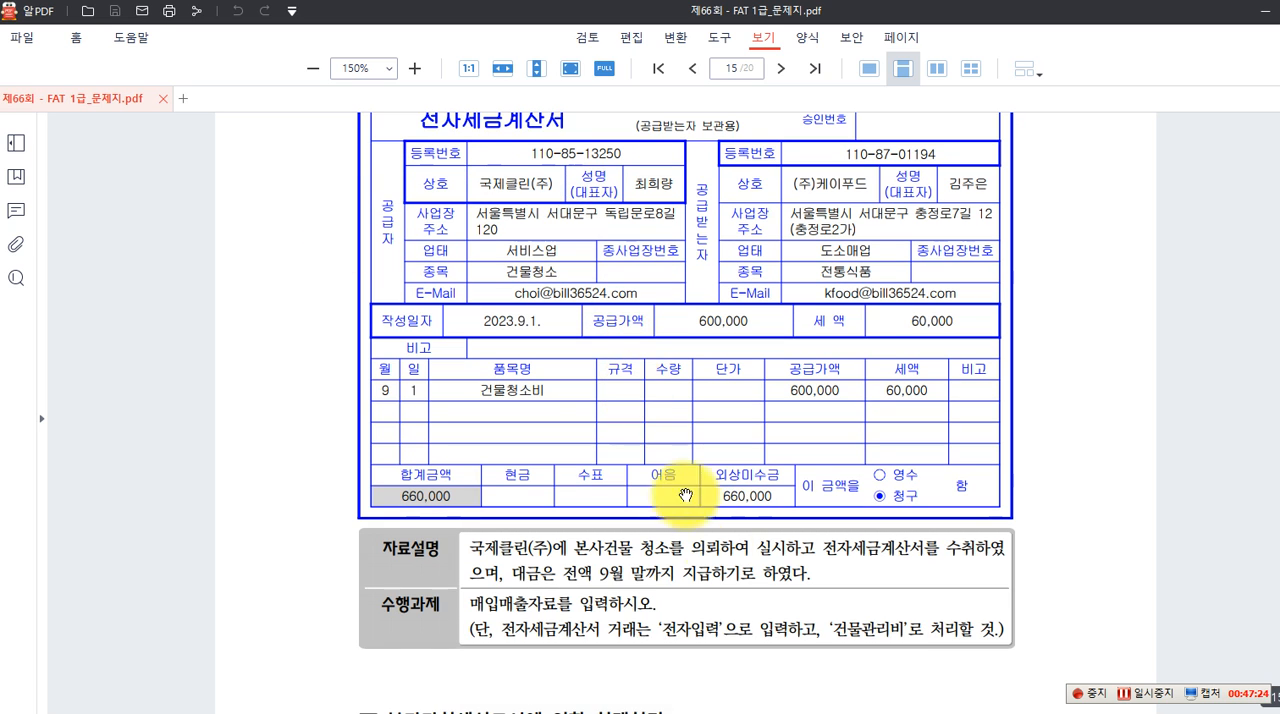
scroll(817, 585, down, 4)
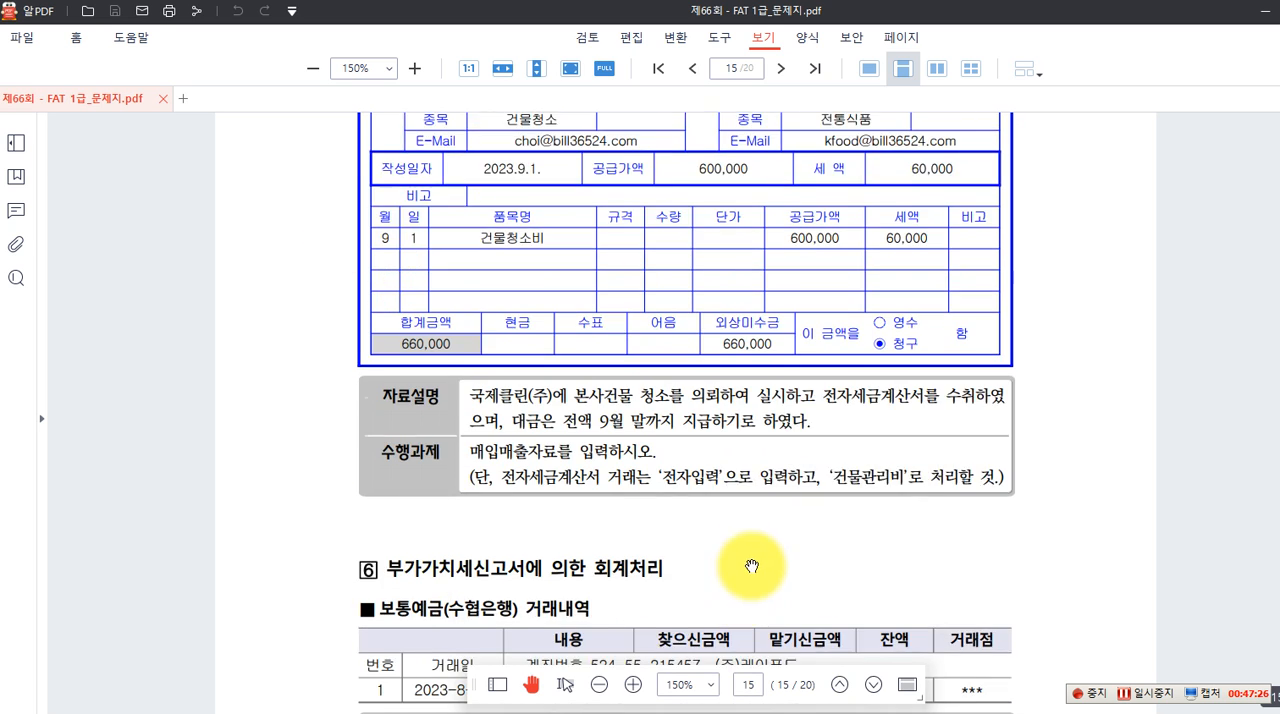
scroll(754, 563, down, 2)
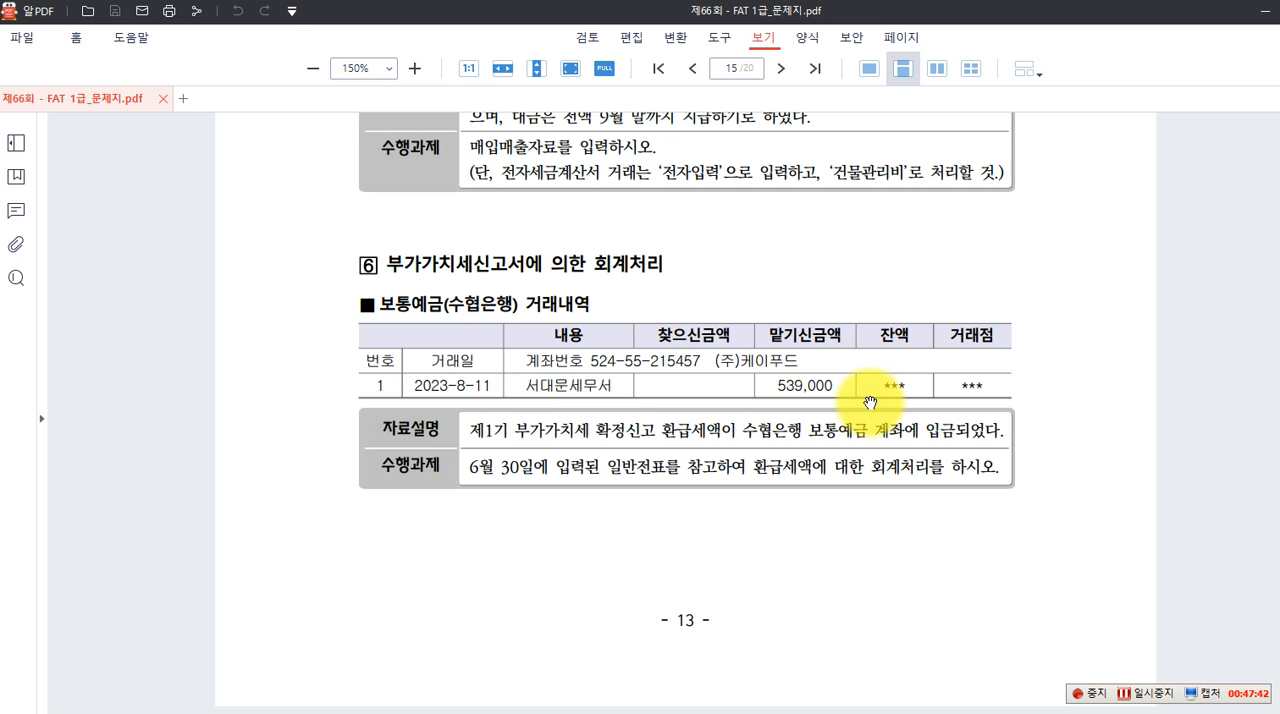
Draw red boxes around 환급세액 and 수협은행 보통예금 in question 6's 자료설명, and 6월 30일 and 환급세액 in its 수행과제
click(1279, 163)
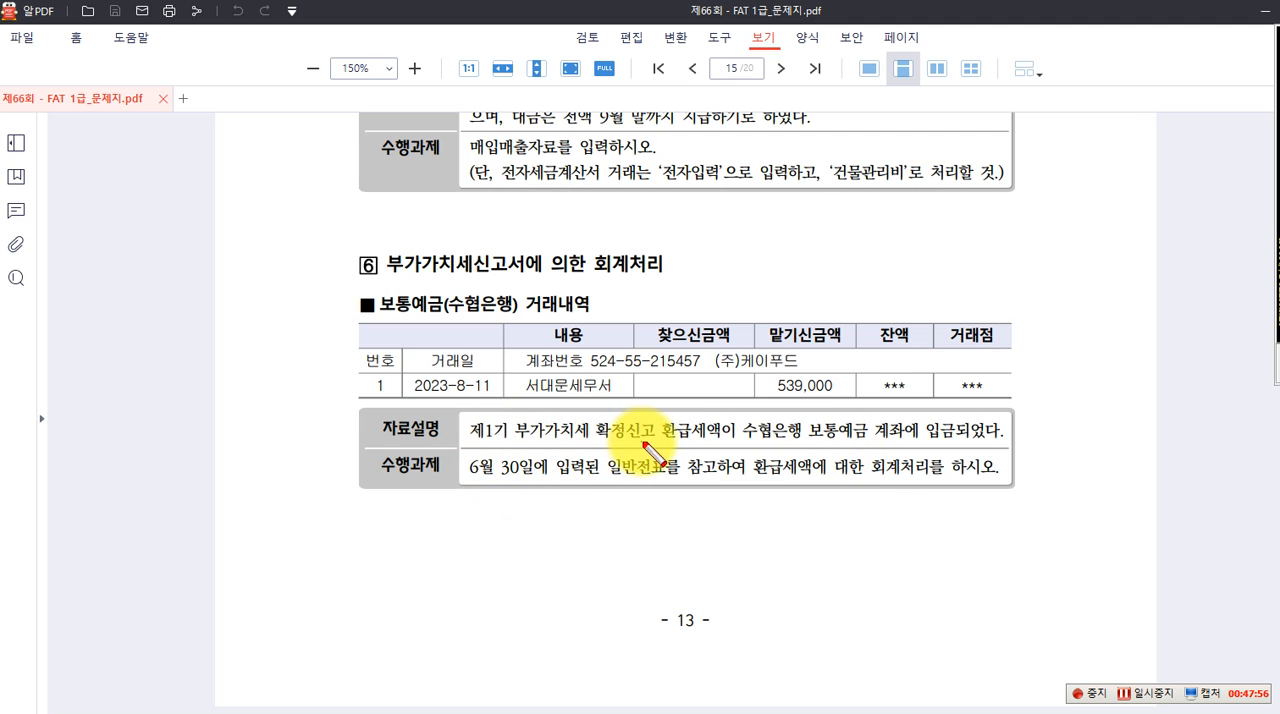
mouse_move(653, 413)
mouse_down()
mouse_move(720, 443)
mouse_move(865, 446)
mouse_up()
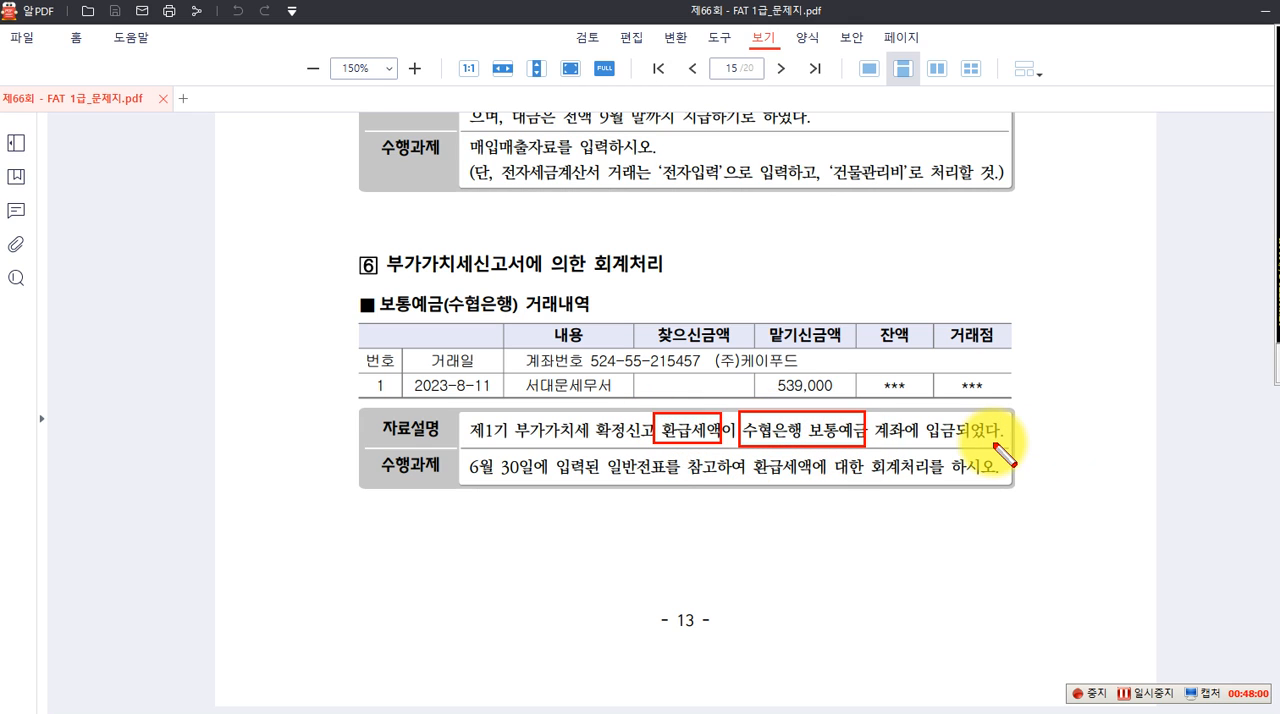
drag(459, 453, 546, 484)
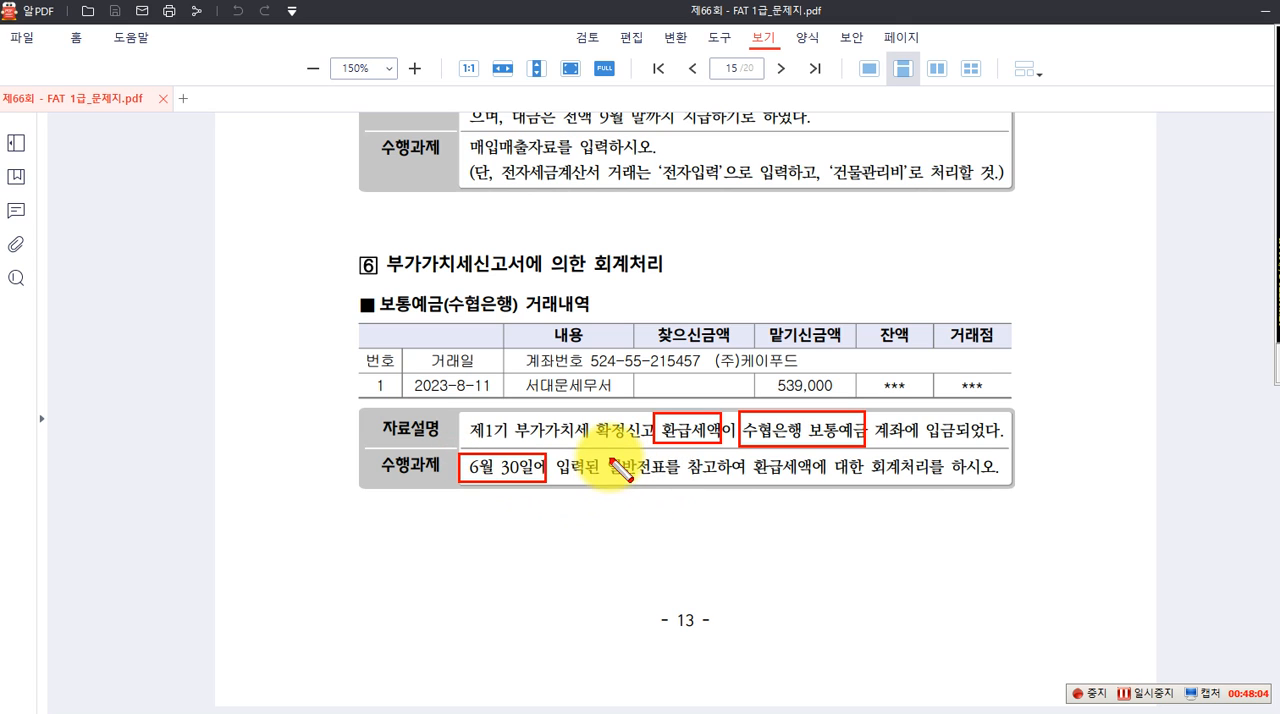
drag(748, 454, 813, 481)
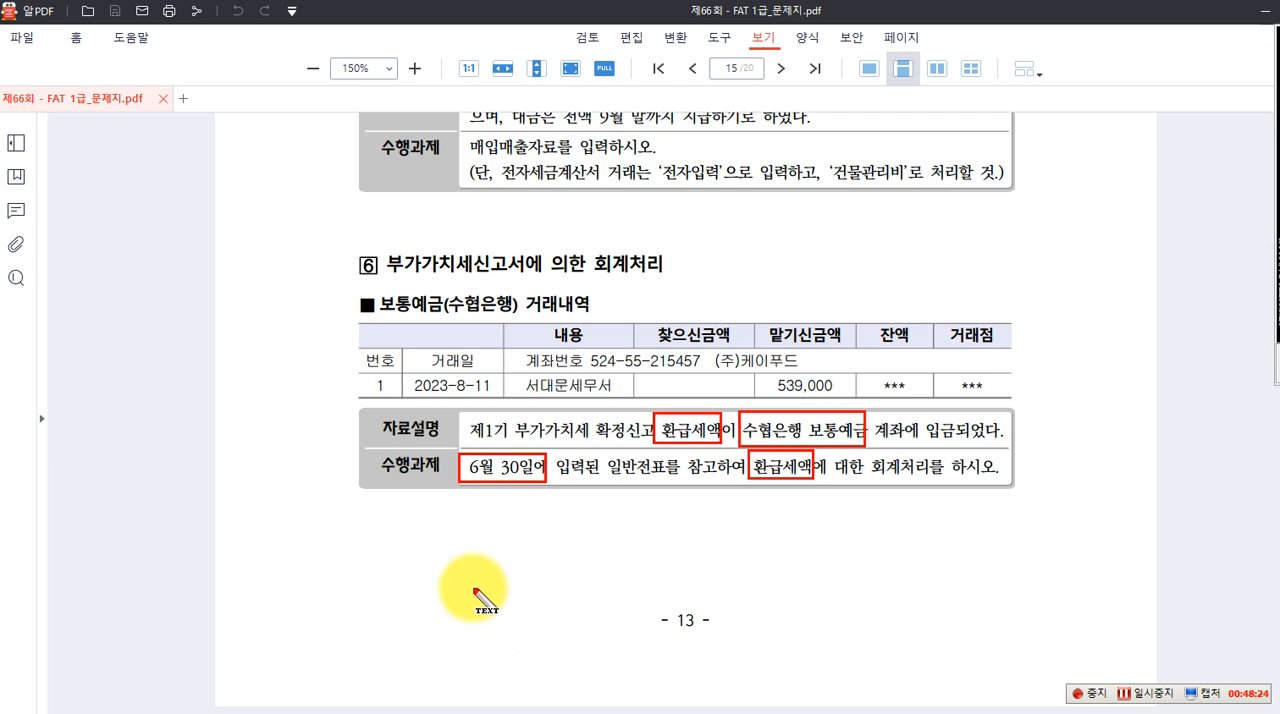
Write the red text note "06.30 (차) 부가세예수금 .... (대) 부가세대급금 ...." below question 6
click(352, 532)
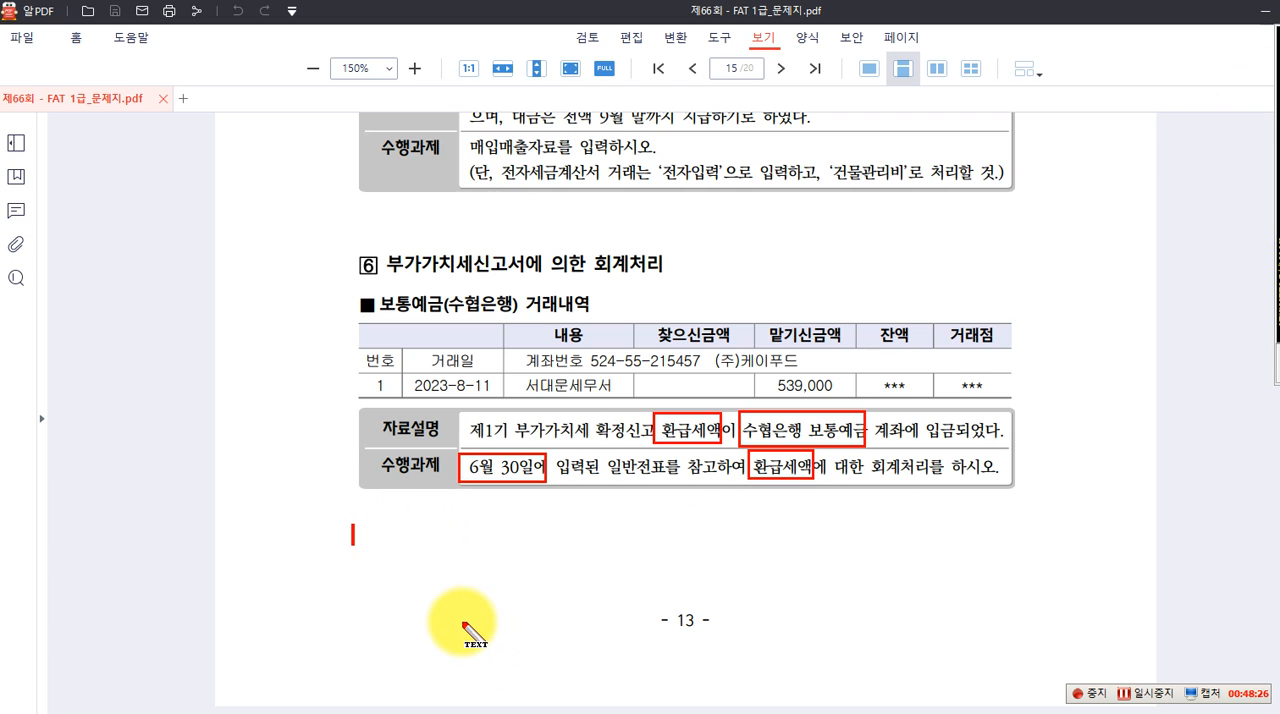
text(이6.30 (차) 부가세예)
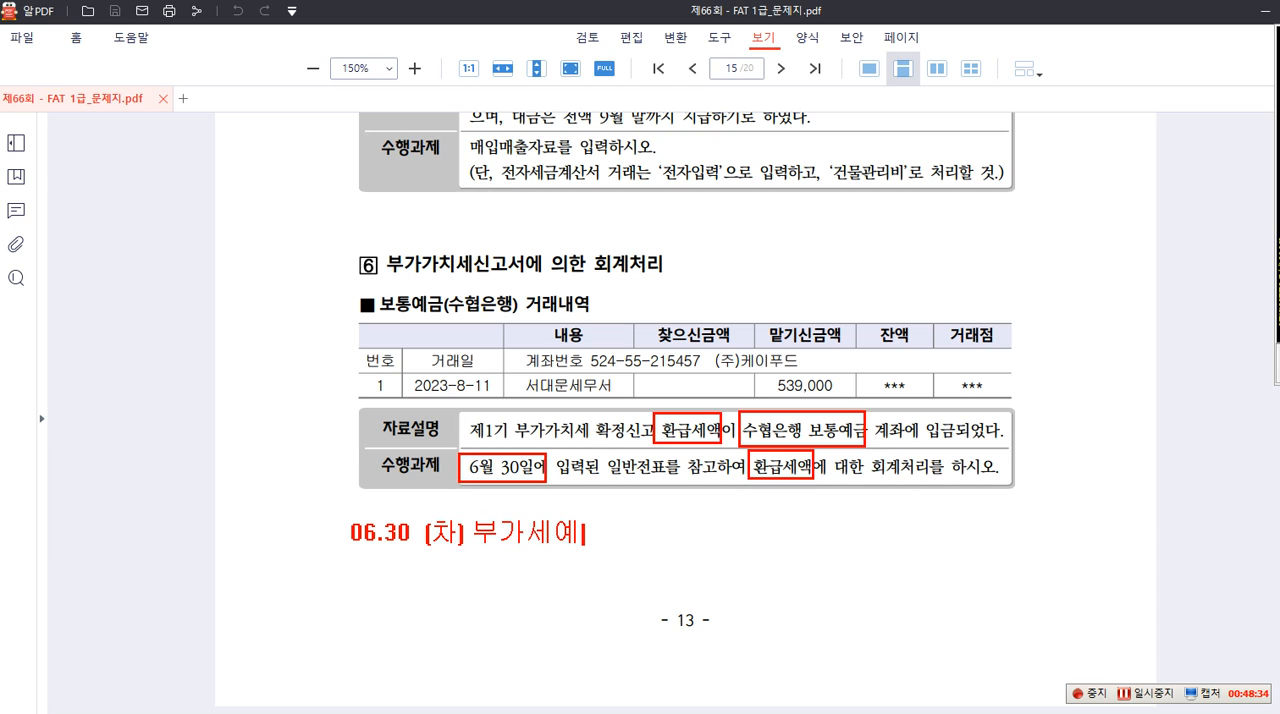
text(숙)
text(금 )
text(....  )
text(()
text(대) 부가)
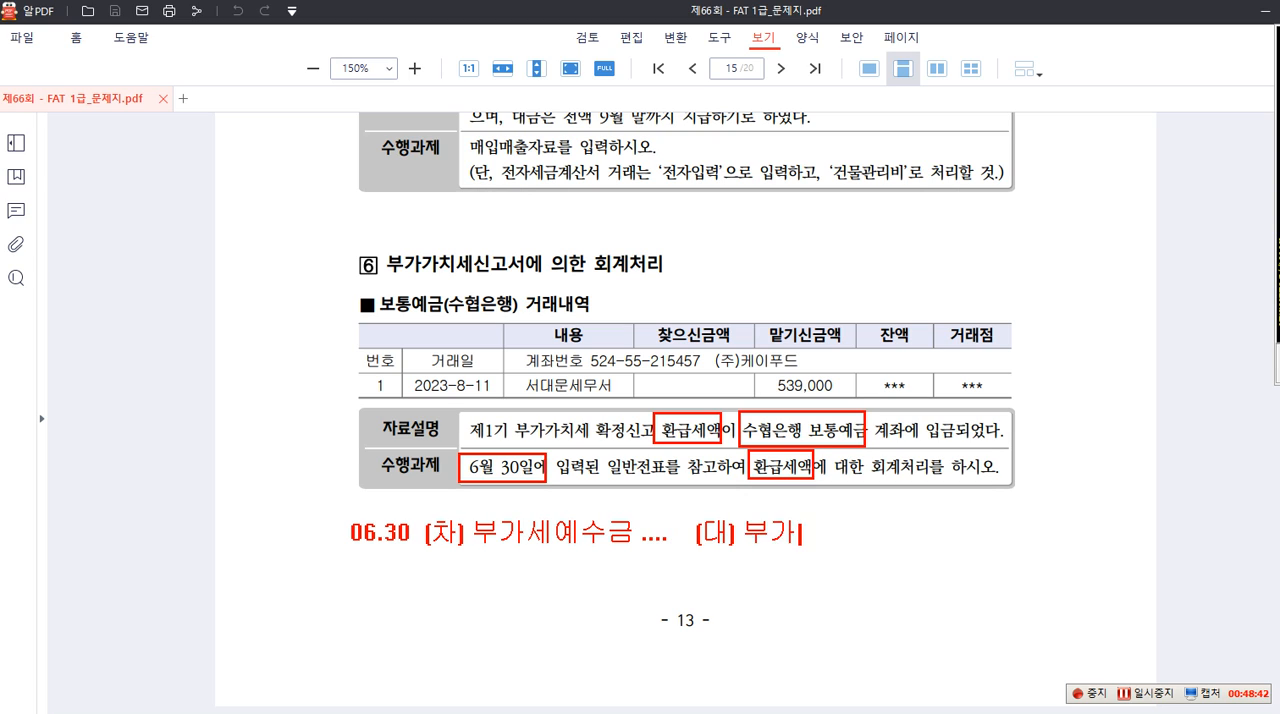
text(세대급금 ....)
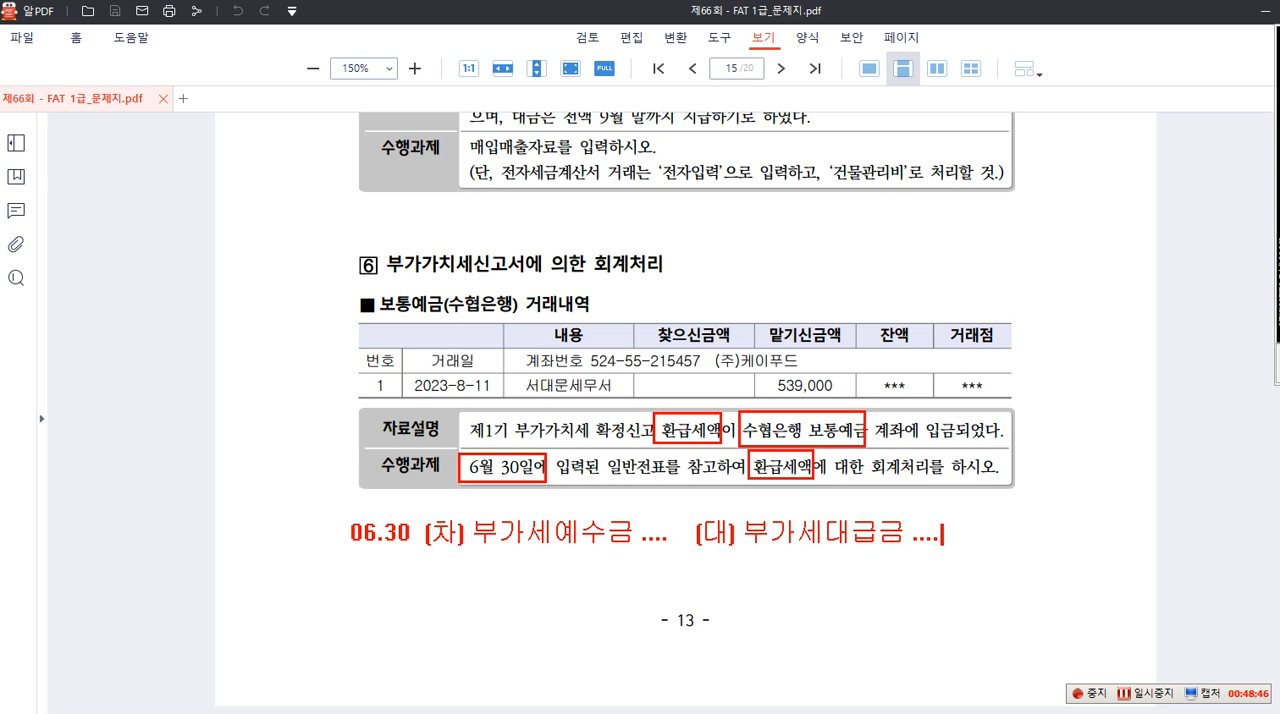
Add a second debit item "미수금 539,000" beneath 부가세예수금 in the 06.30 note
key(Return)
key(BackSpace)
text([차)
key(BackSpace)
key(BackSpace)
key(BackSpace)
key(BackSpace)
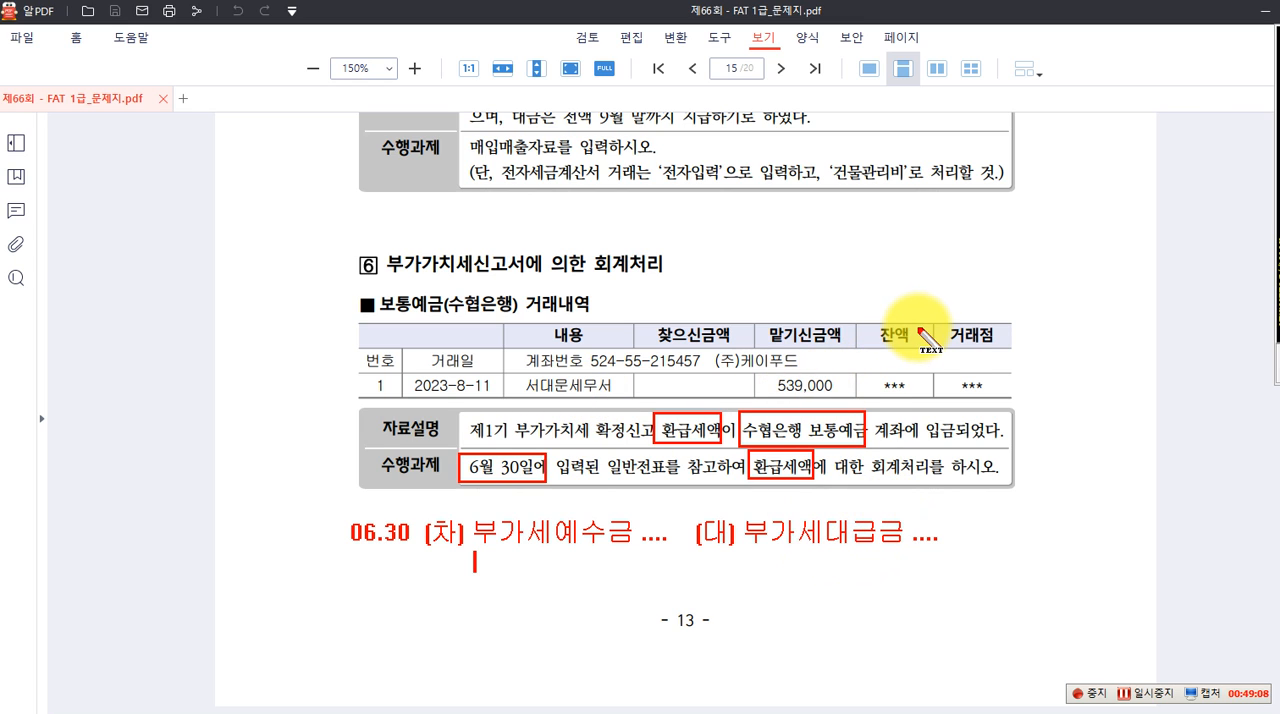
text(미수금)
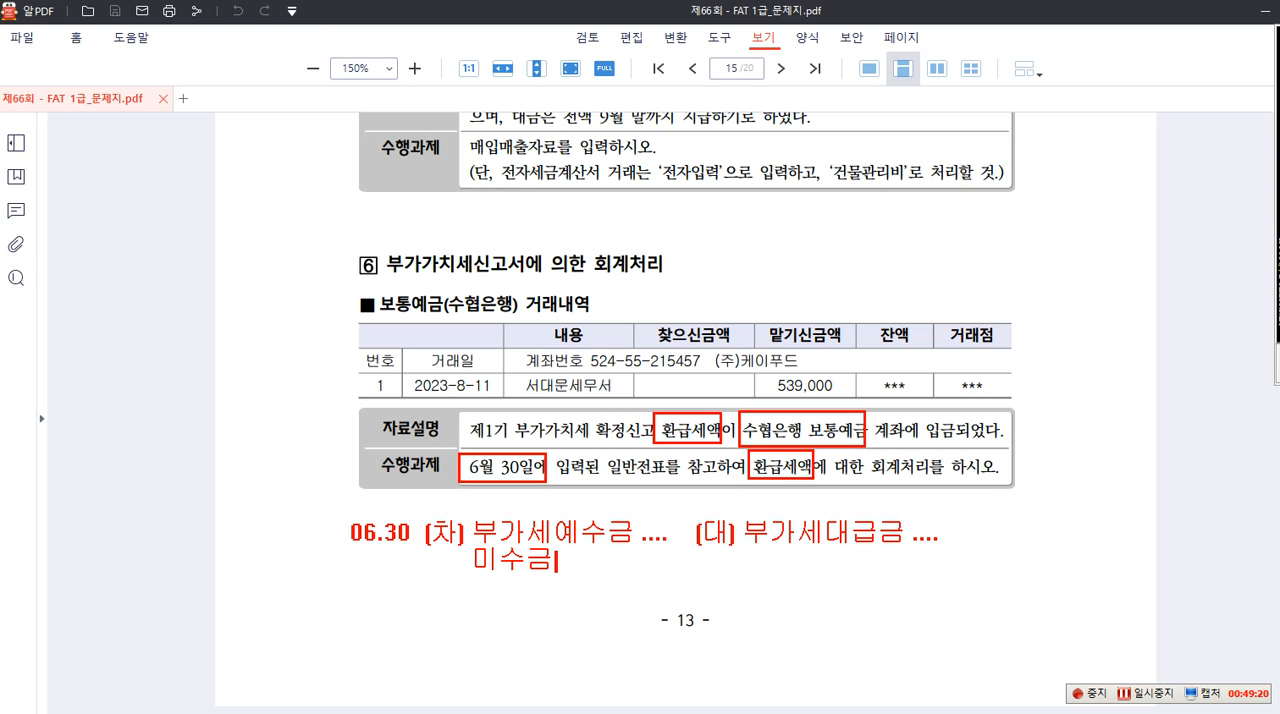
text(539,00)
Add the entry "08.11 (차) 보통예금 539,000 (대) 미수금 539,000" below the 06.30 note
key(Return)
text(08)
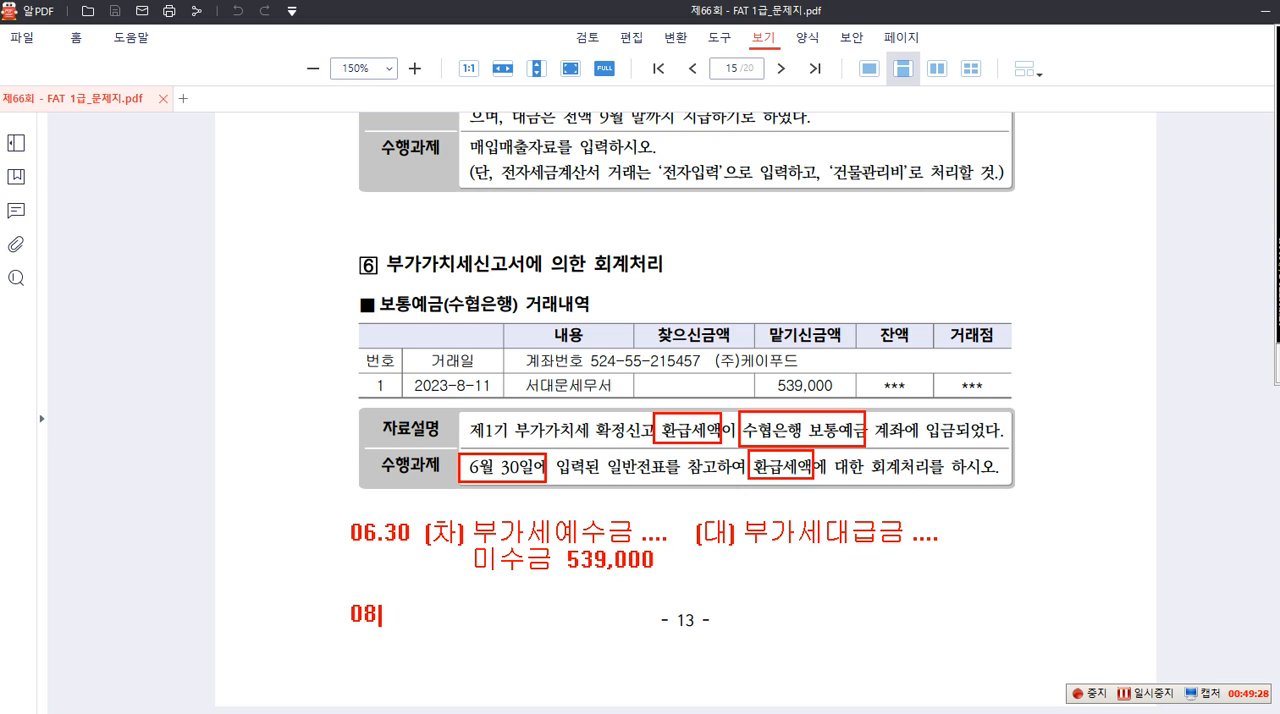
text(.11  (차) 보통예금)
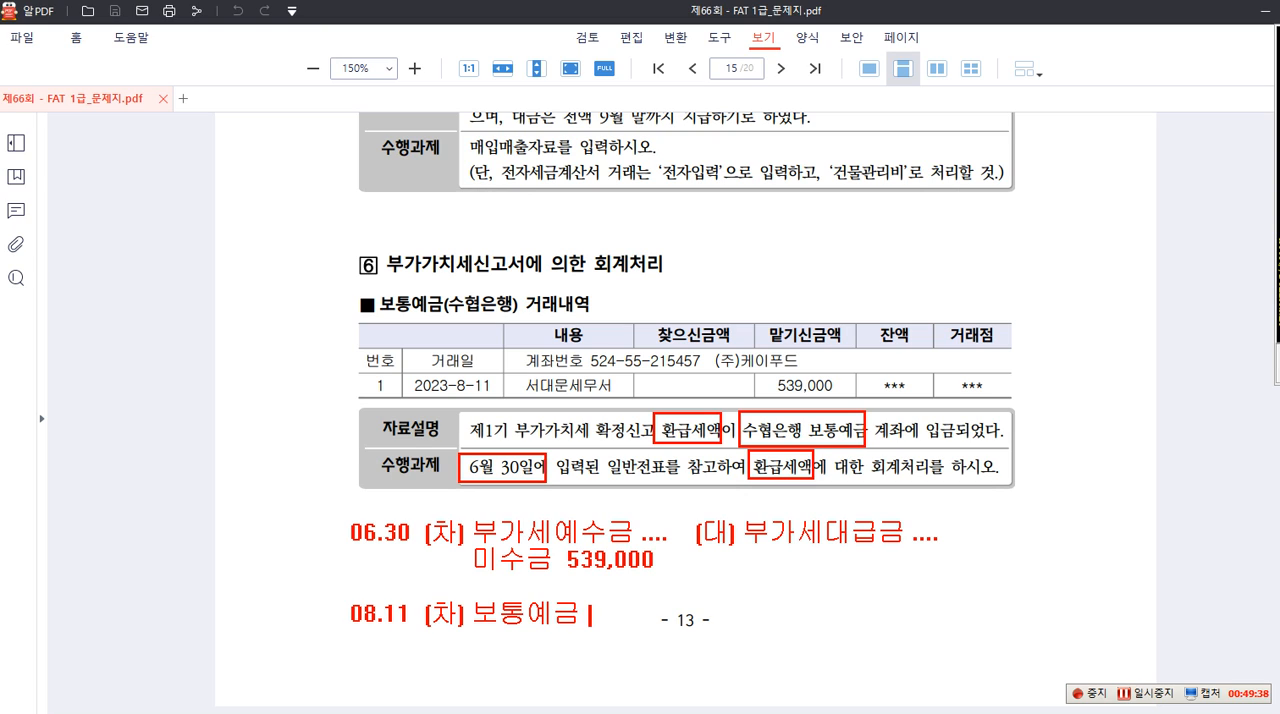
text( 539,000   (대)
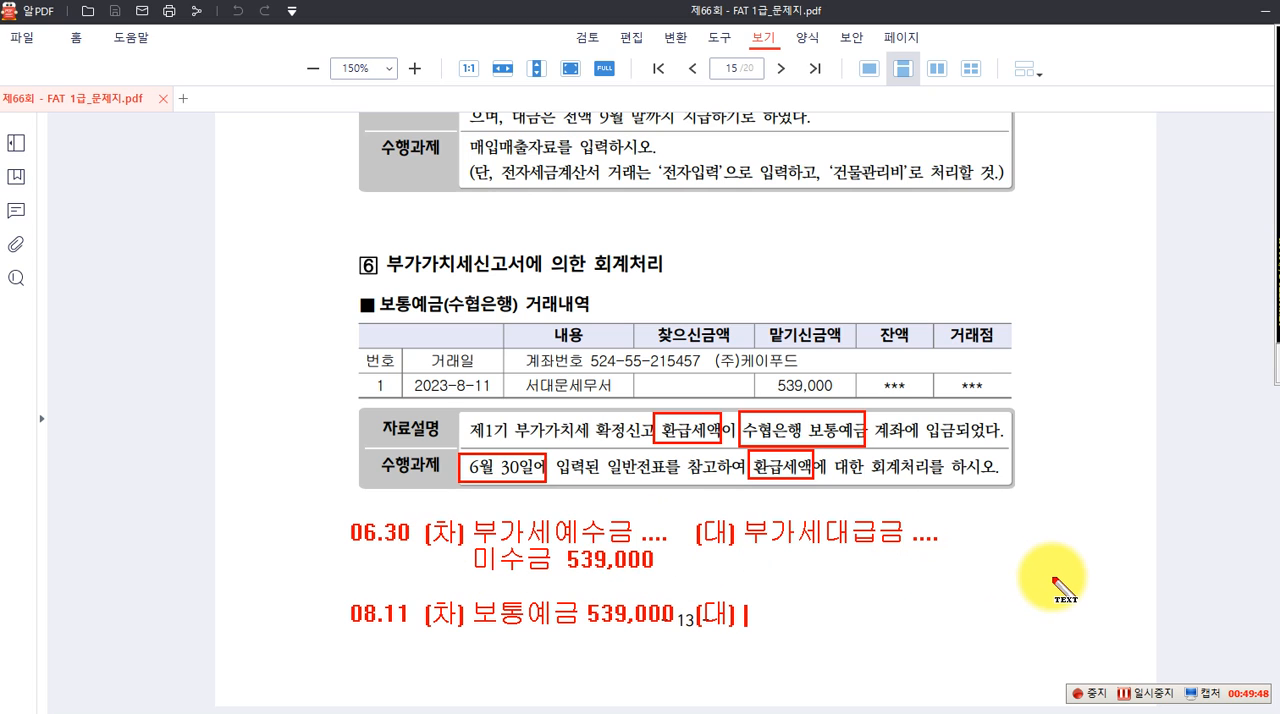
text() 미수)
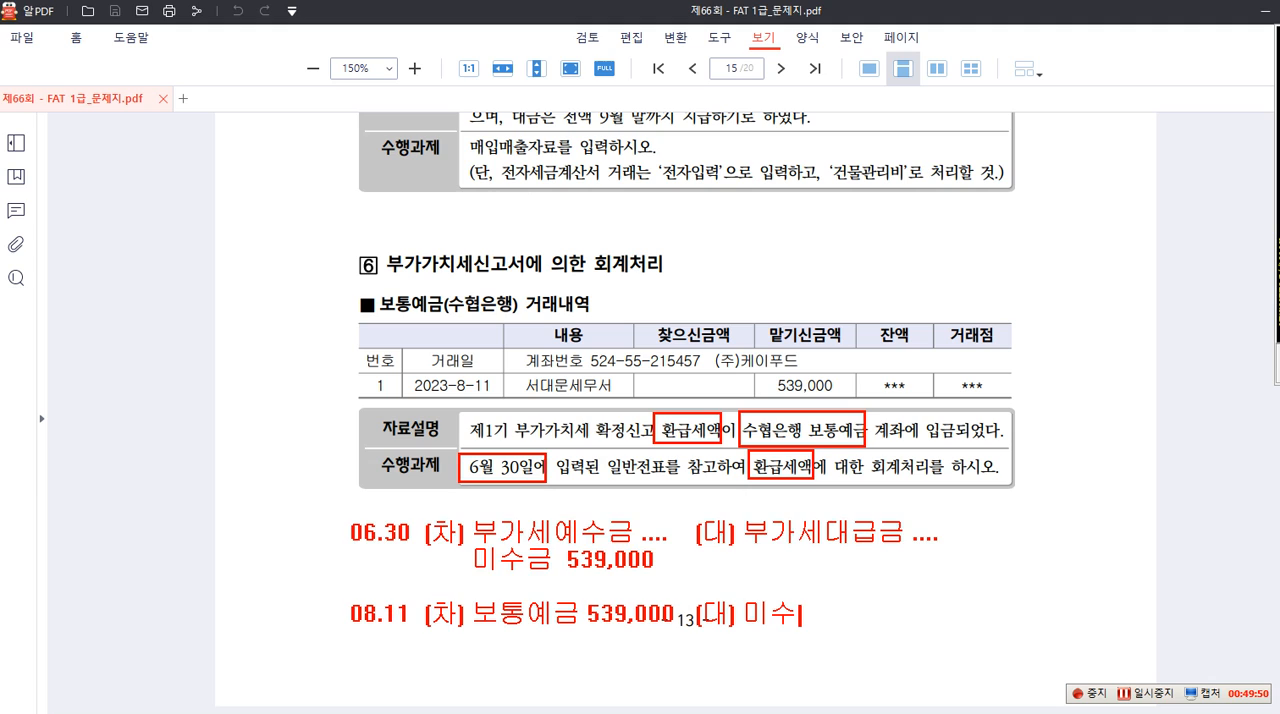
text(금 539,000)
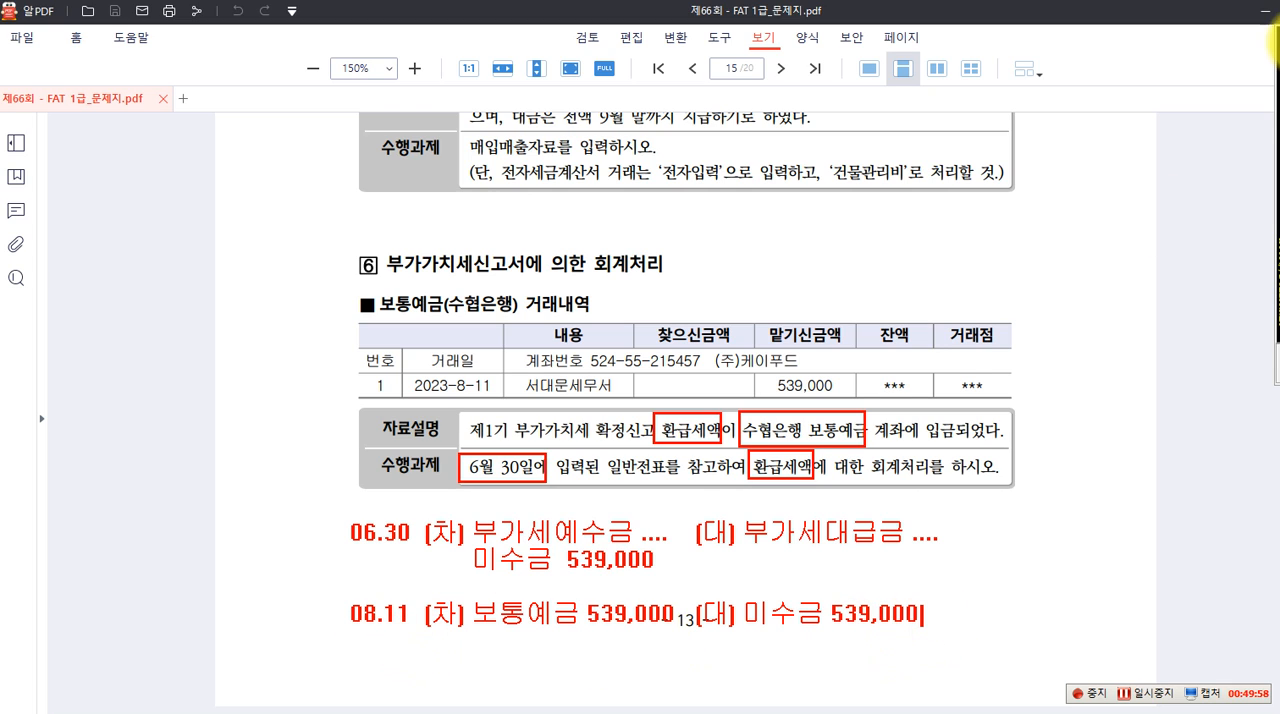
Draw a red box around the 08.11 entry and clear all annotations from the question 6 page
mouse_move(330, 593)
mouse_down()
mouse_move(509, 620)
mouse_move(909, 614)
mouse_move(930, 634)
mouse_up()
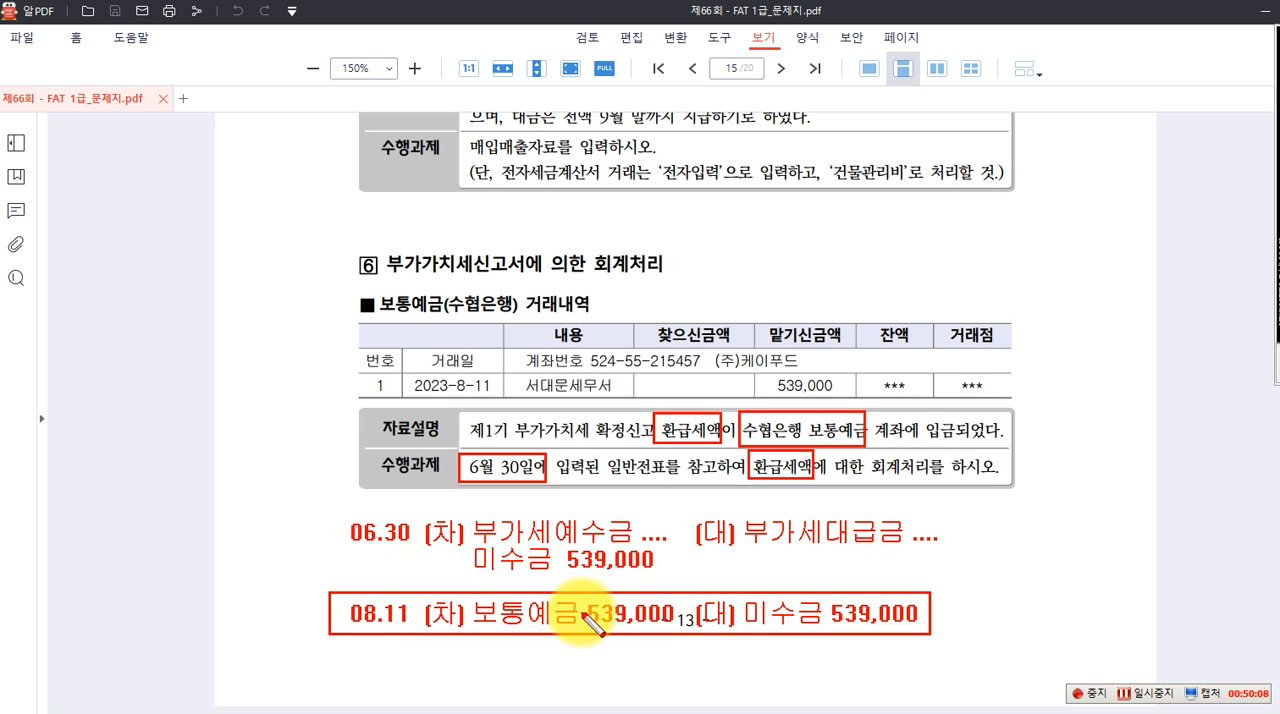
key(Escape)
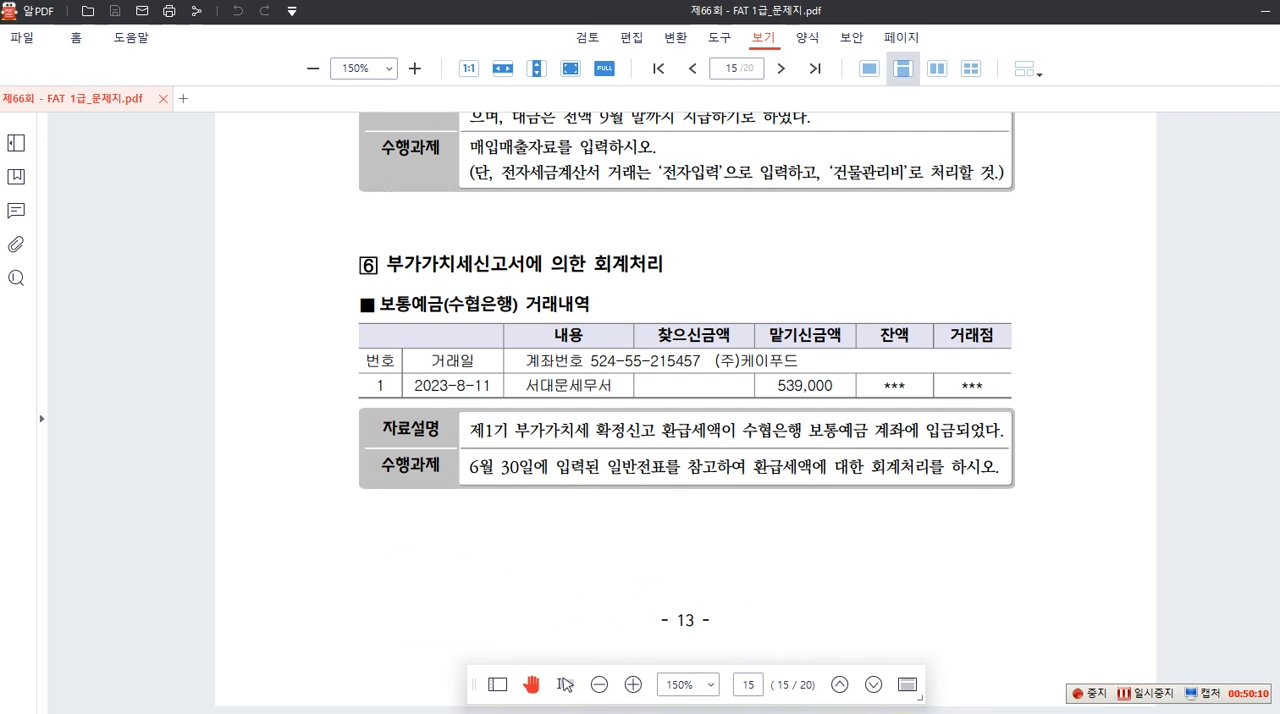
Switch to Smart A's 일반전표입력, load the June 30 voucher, and examine its 미수금 line's 거래처 and amount
click(840, 713)
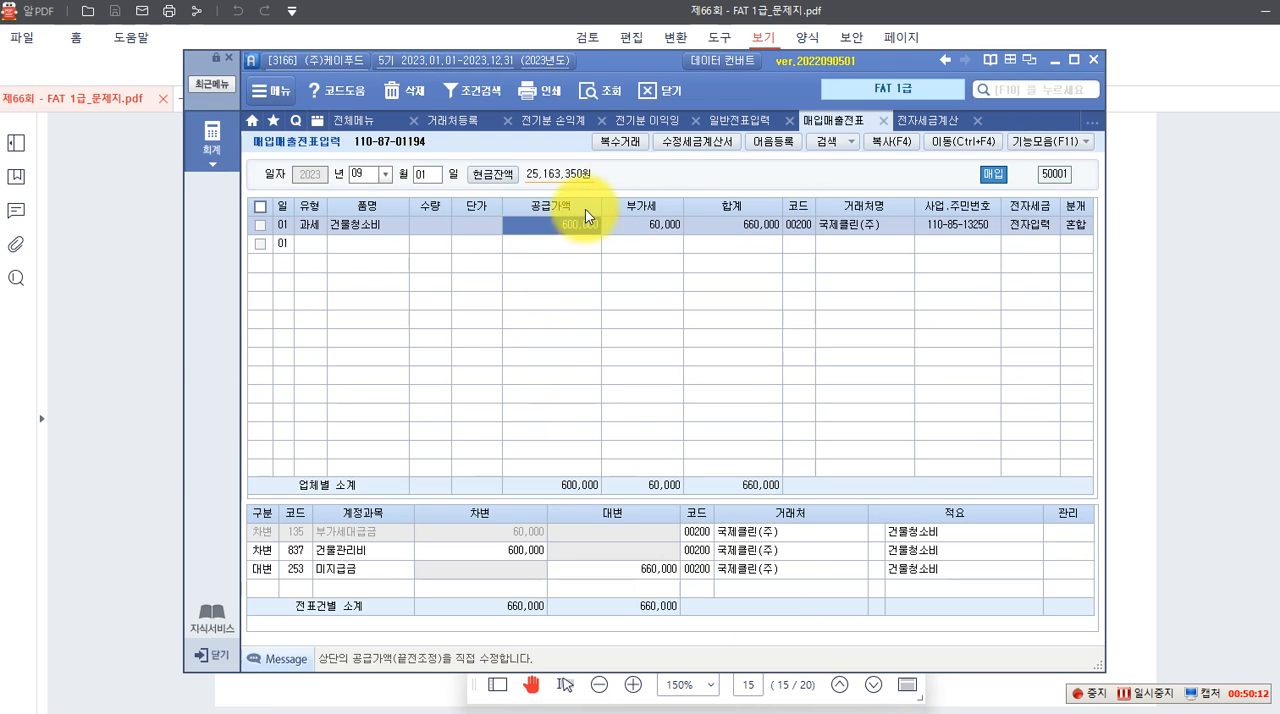
click(714, 120)
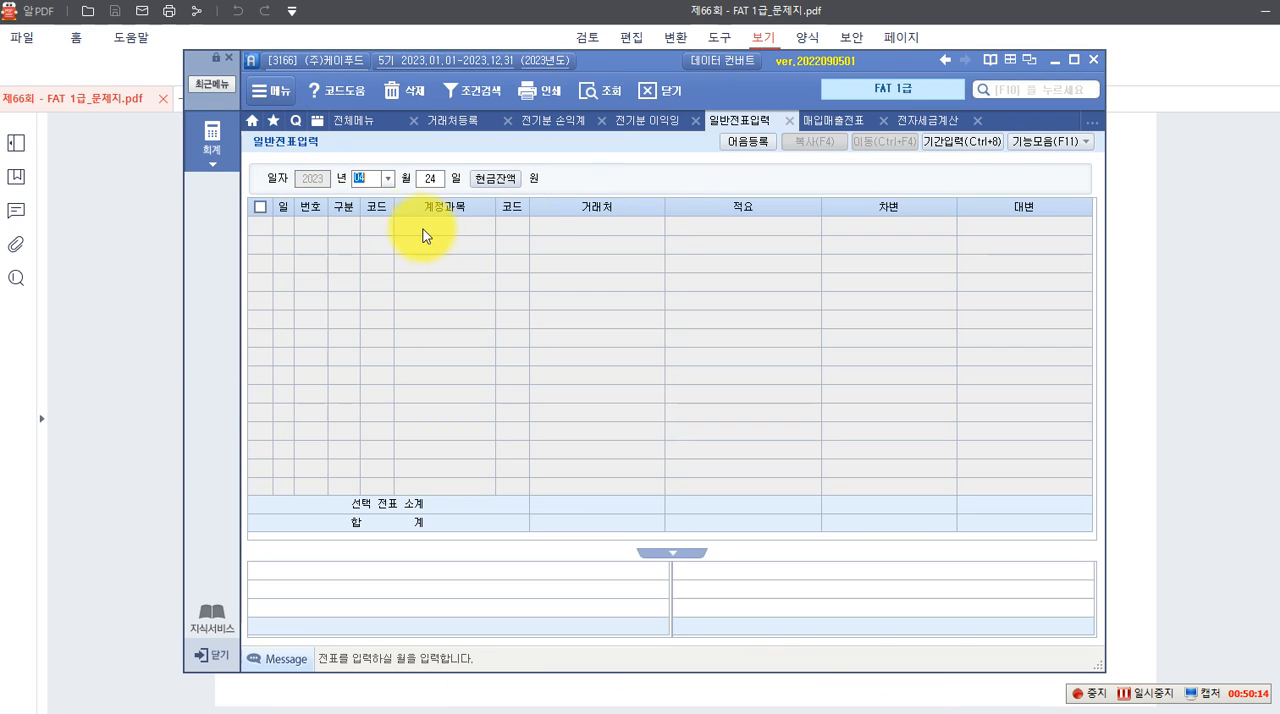
click(387, 179)
click(372, 255)
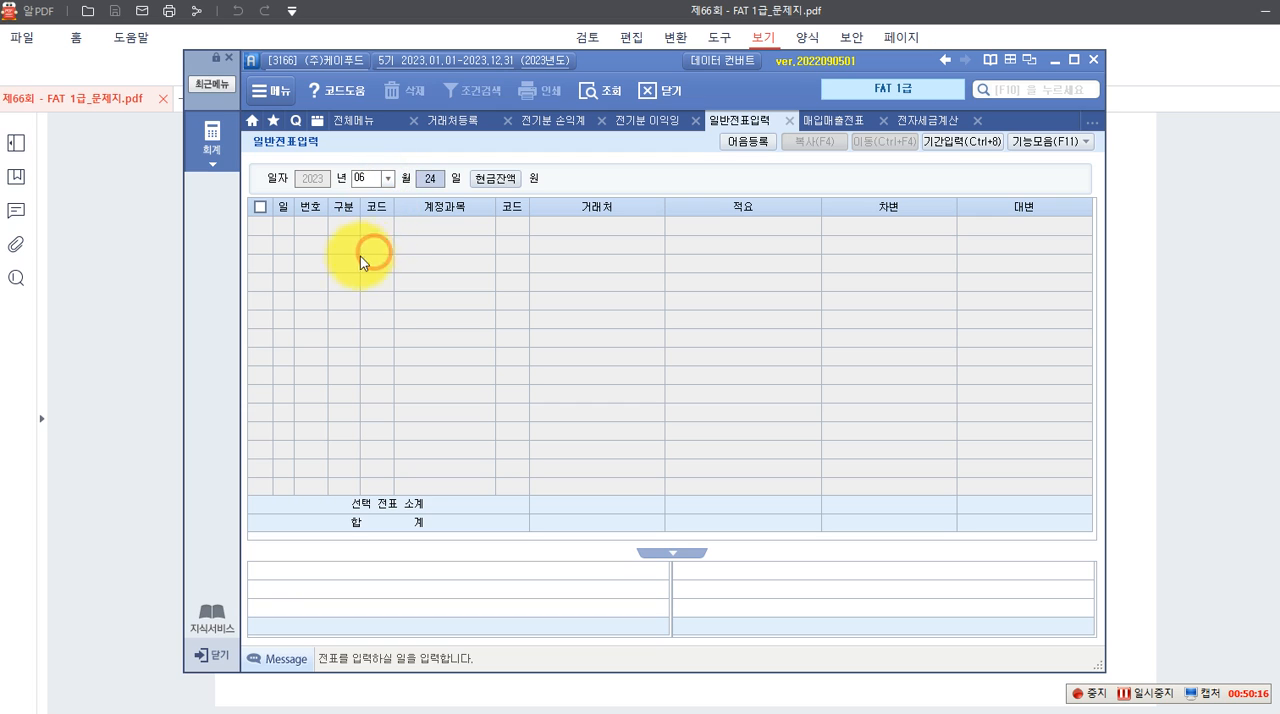
text(30)
key(Return)
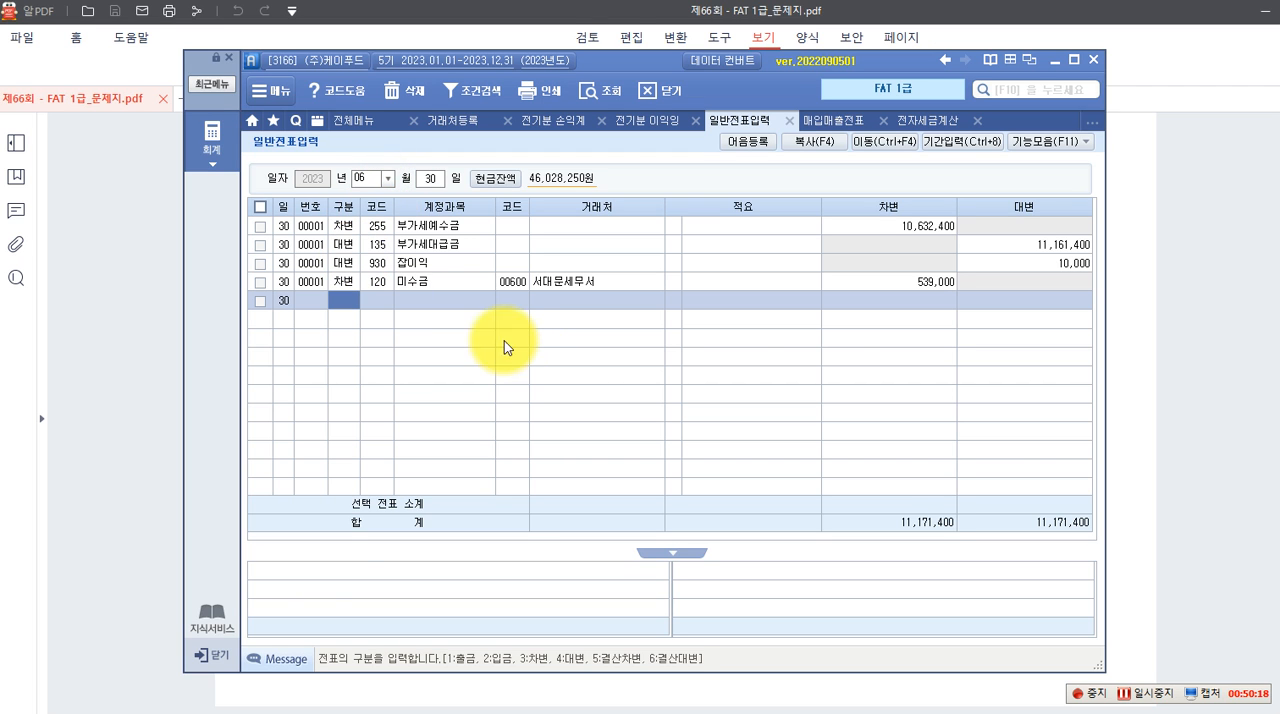
click(428, 278)
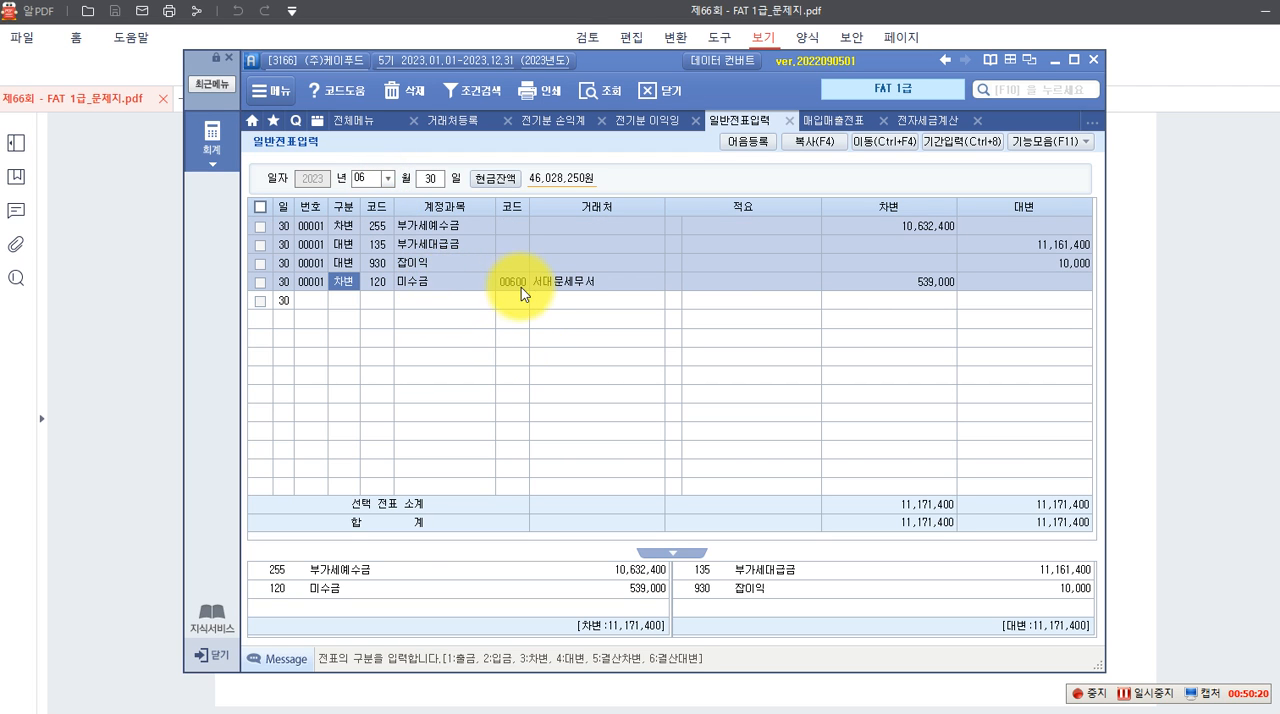
click(538, 282)
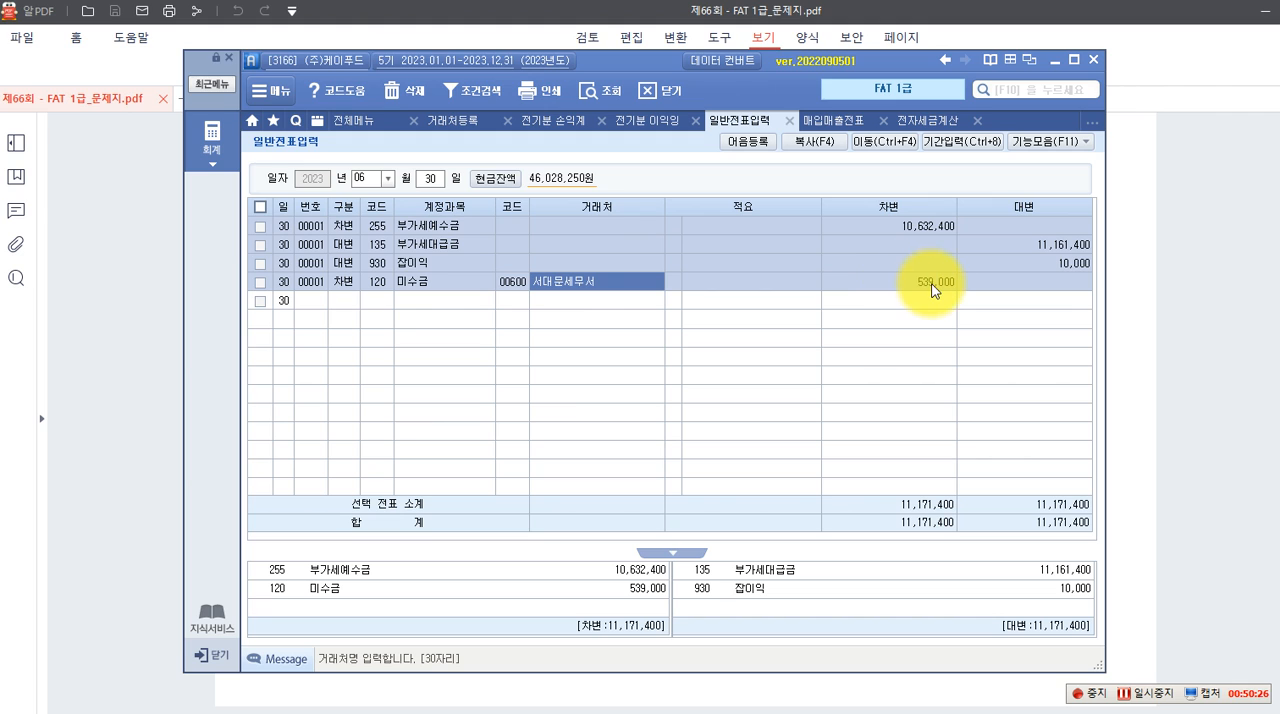
Load August 11 in 일반전표입력 and start a debit (차변) line with account 103 보통예금
click(387, 178)
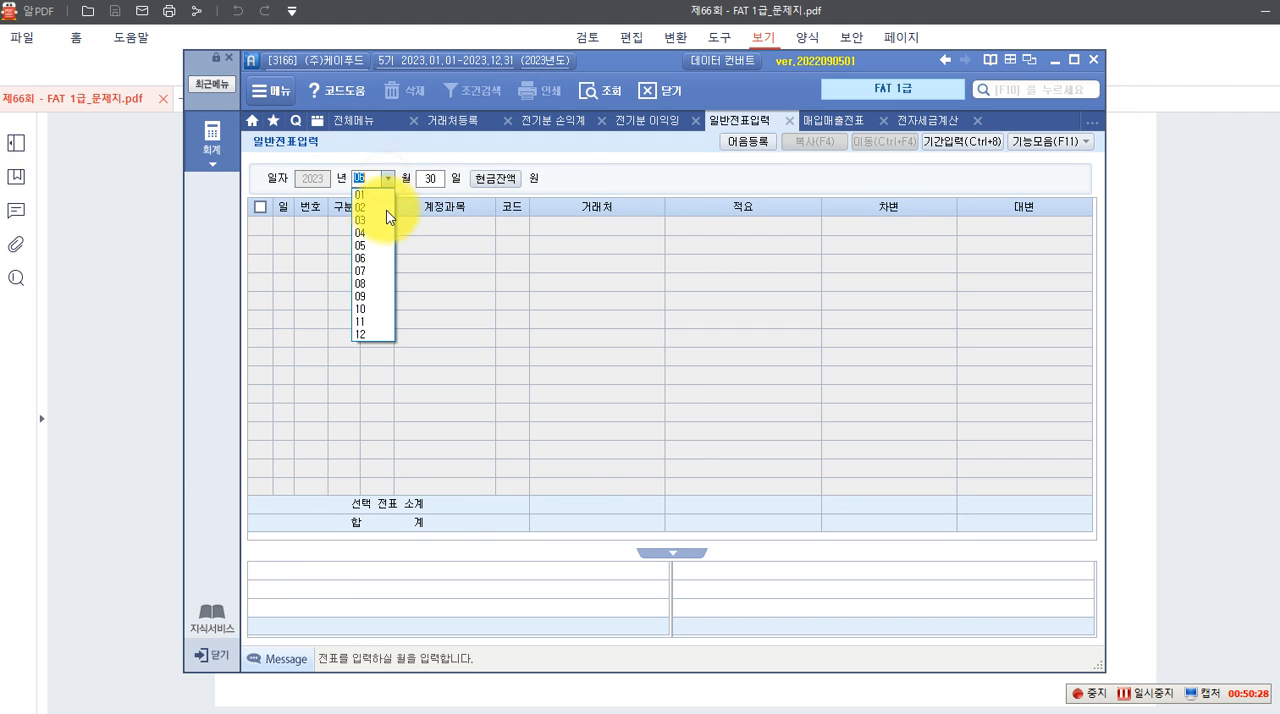
click(362, 283)
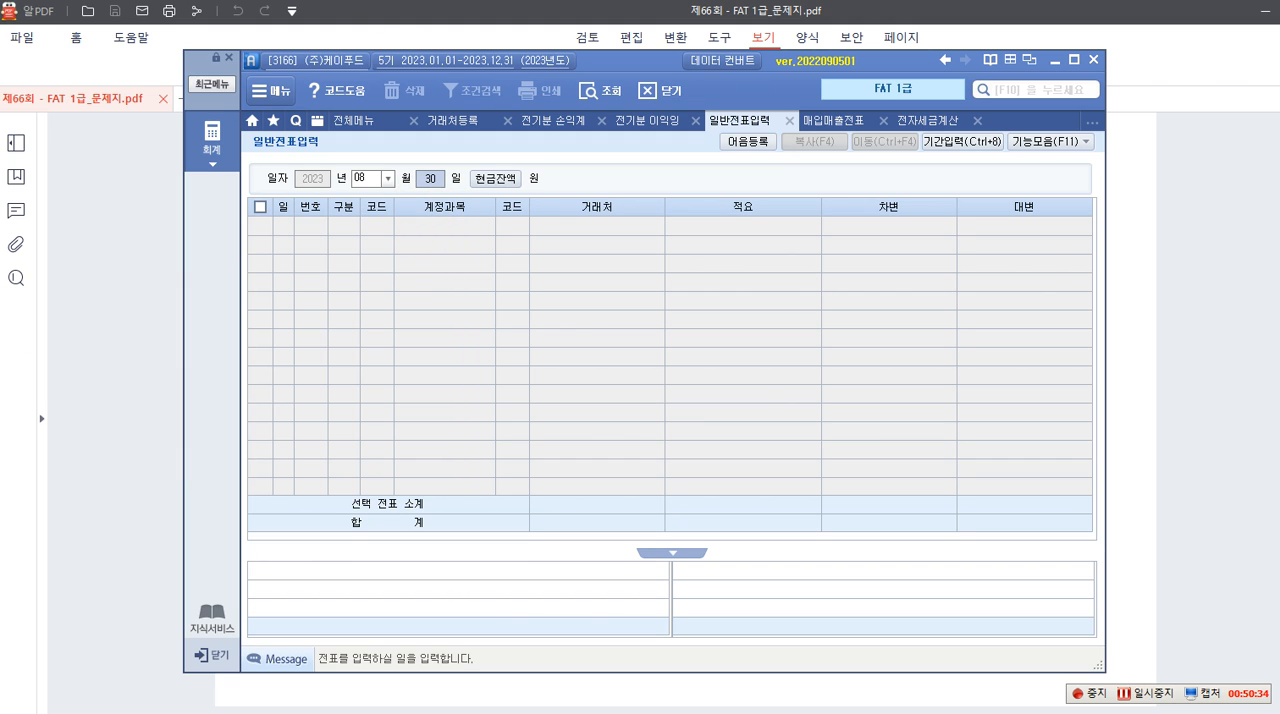
text(11)
key(Return)
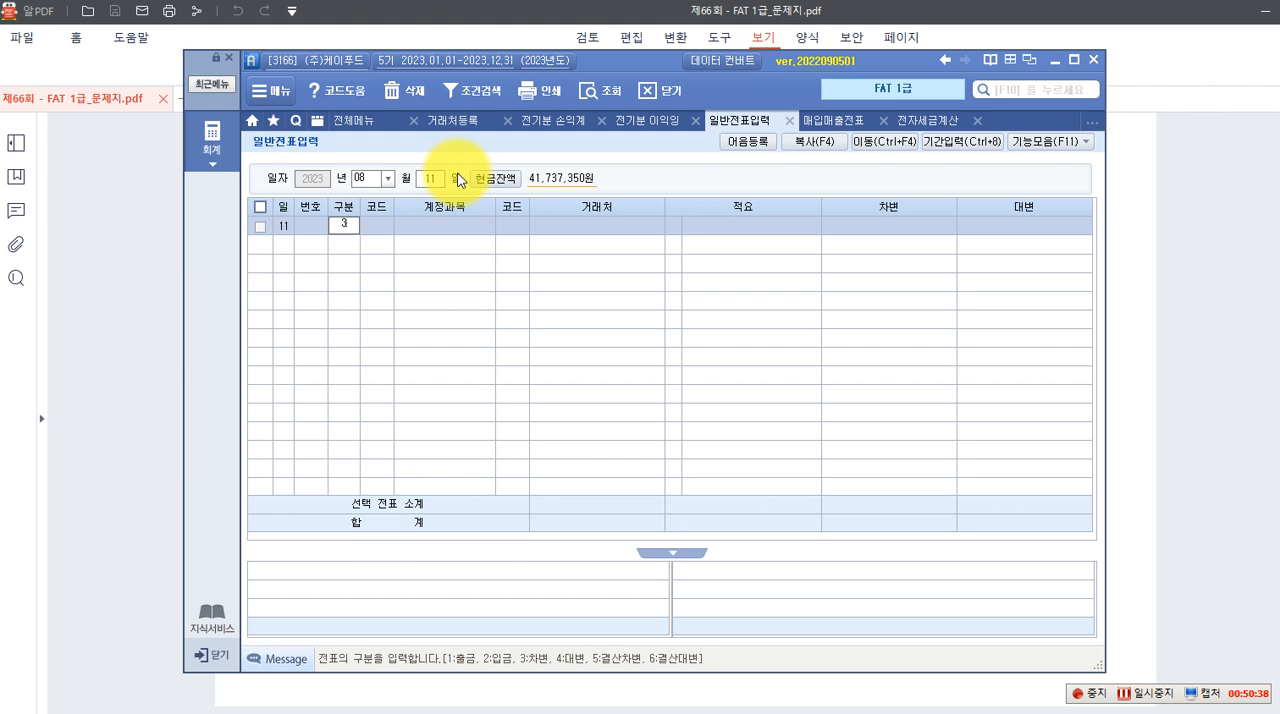
key(Return)
text(103)
key(Return)
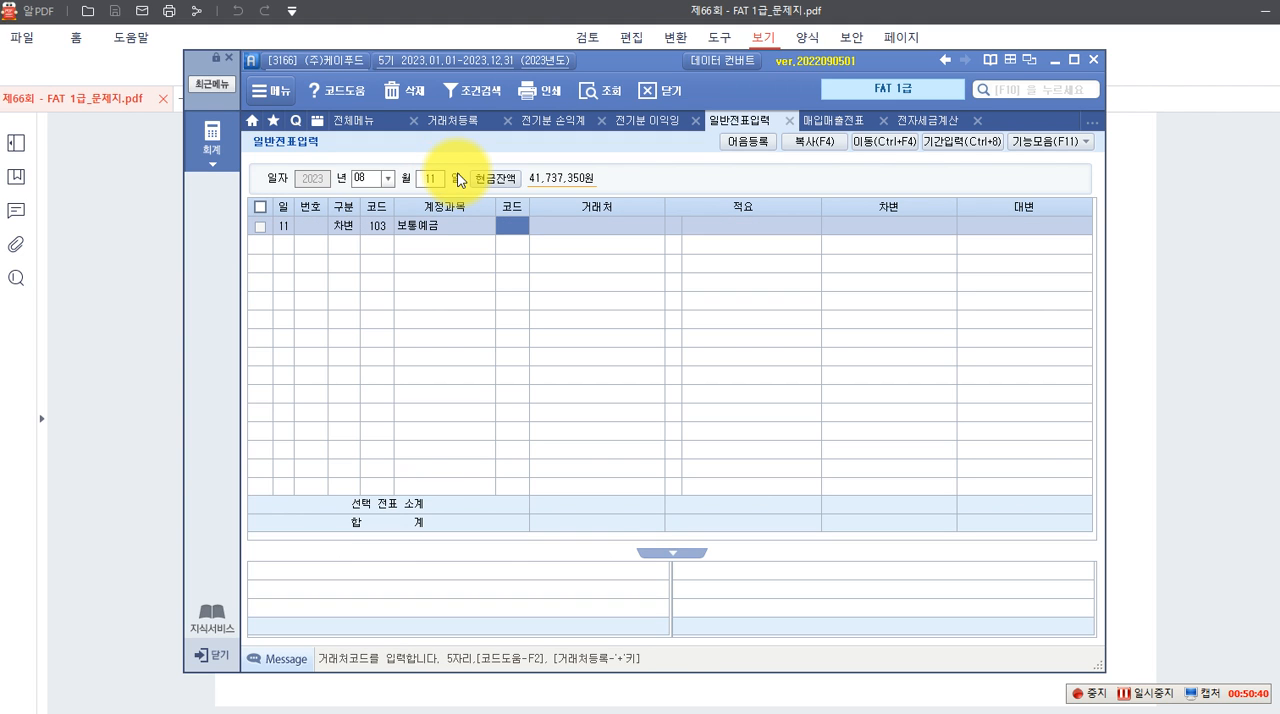
Look up 수협, assign 98003 수협은행(보통) as the 보통예금 line's 거래처, and enter a debit of 539,000
key(F2)
text(수협)
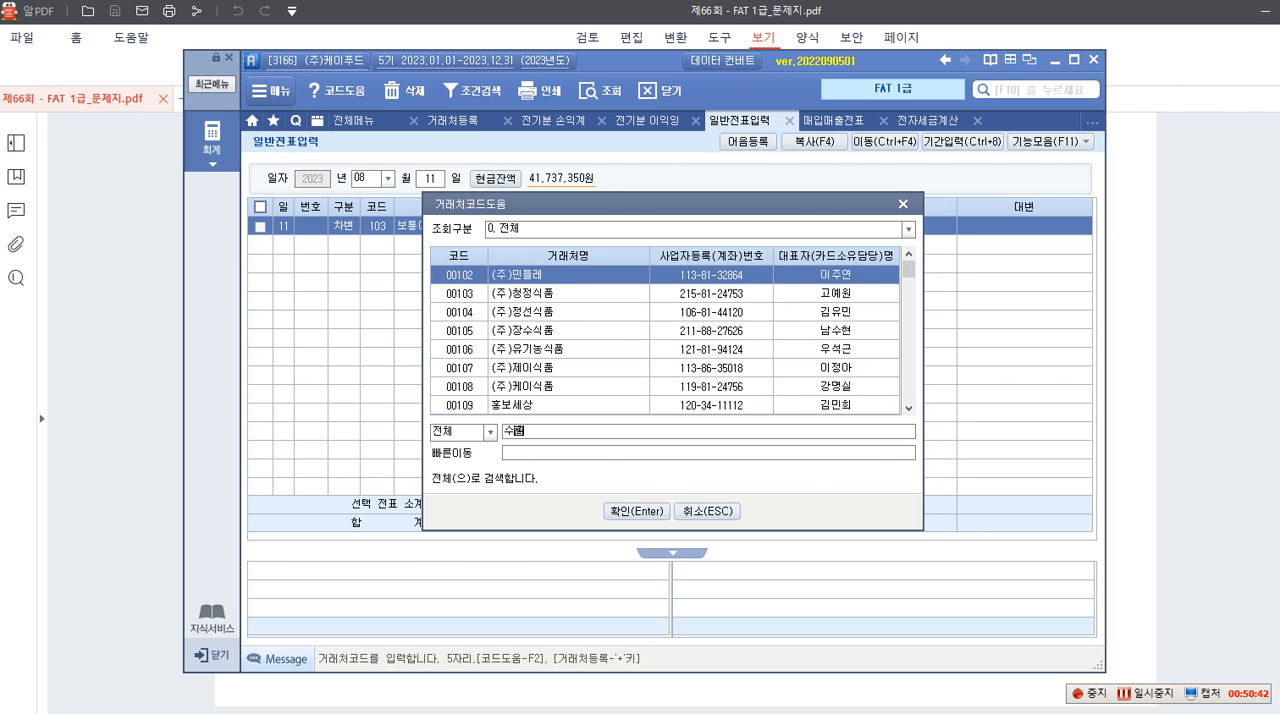
key(Return)
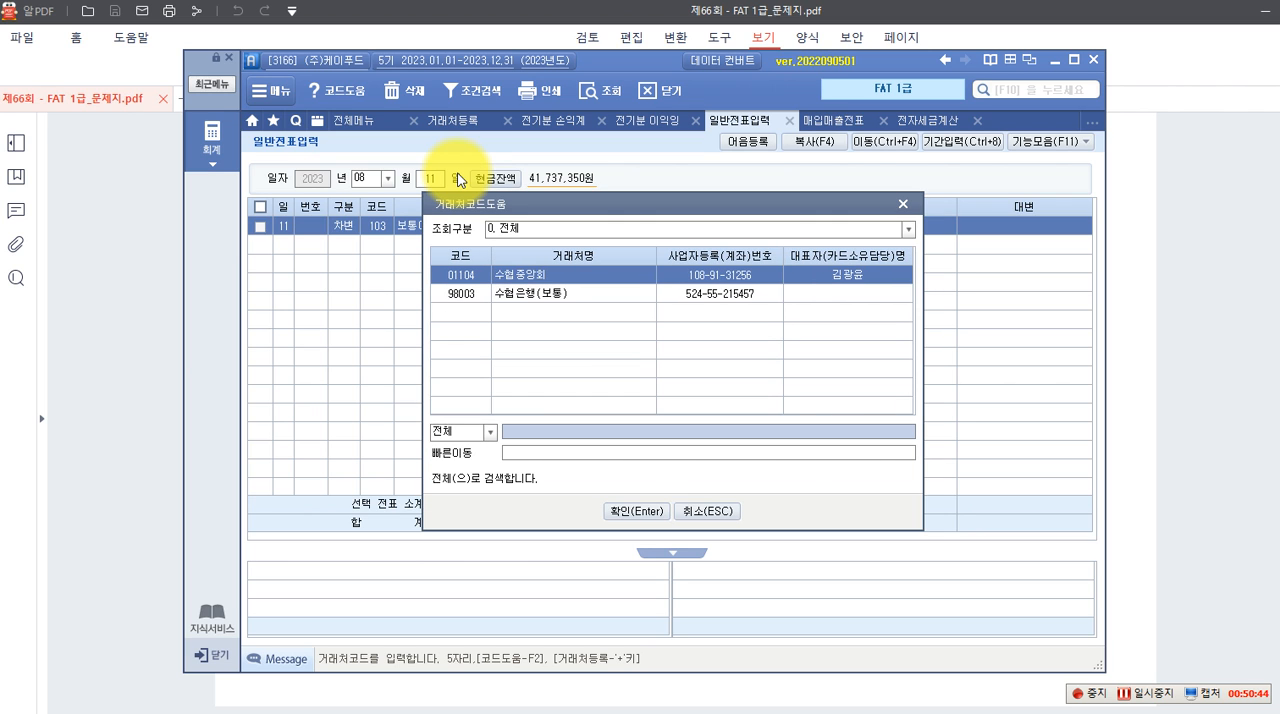
key(Down)
key(Return)
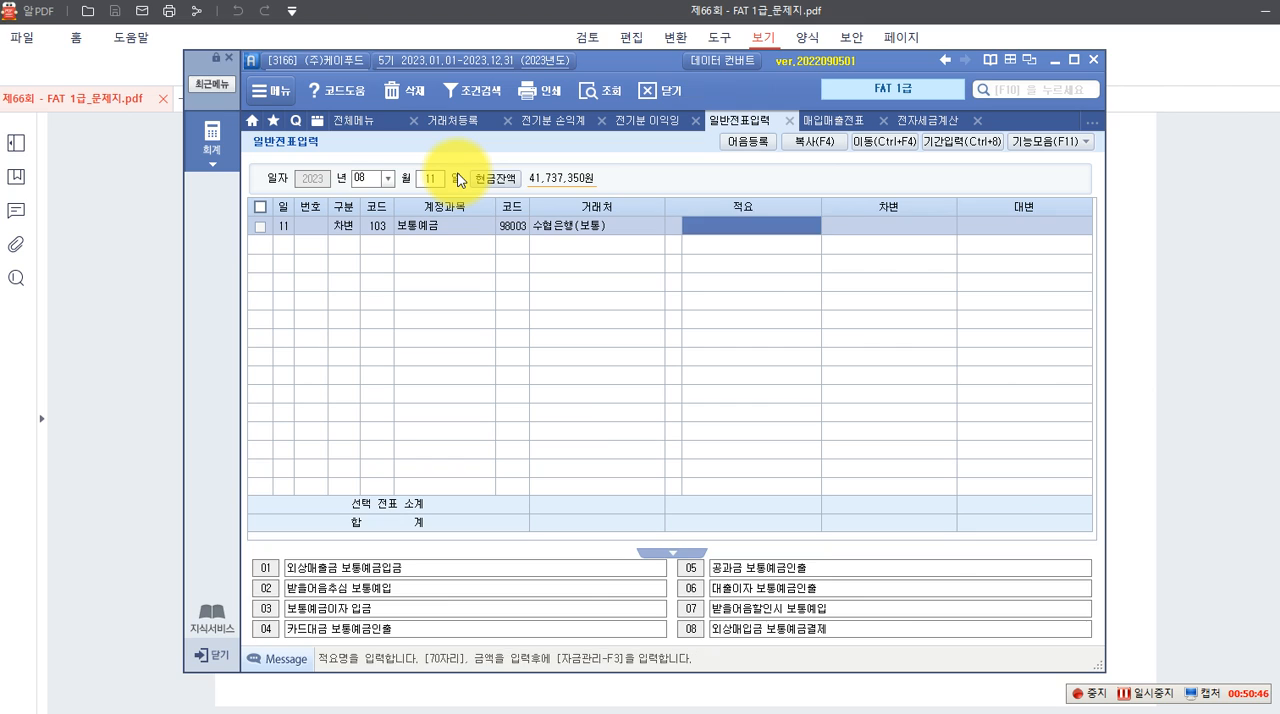
key(Return)
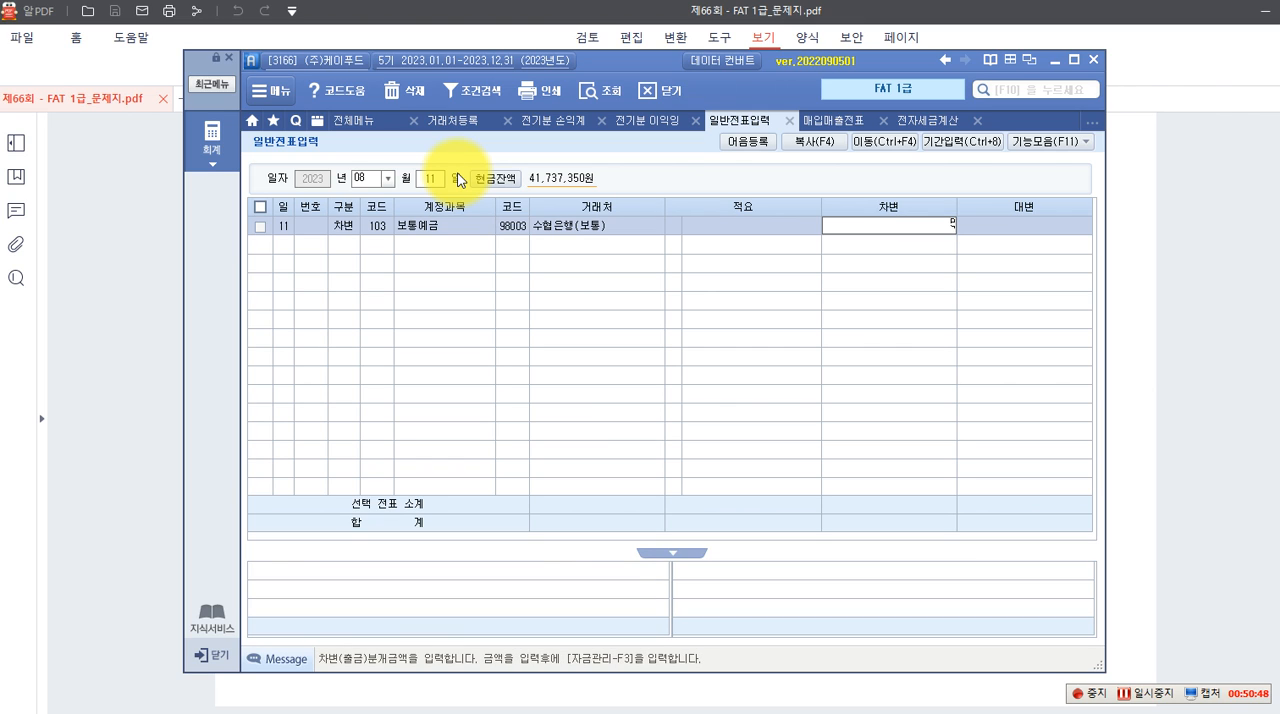
key(Return)
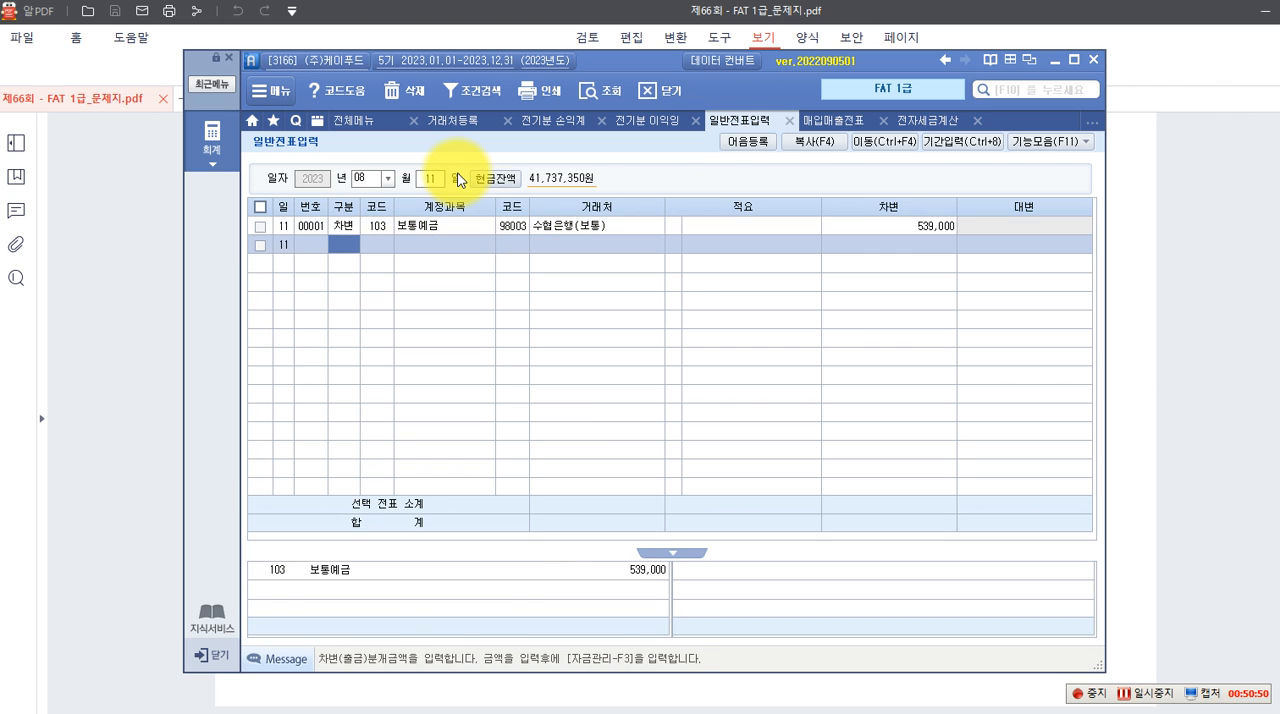
Add a credit (대변) line with account 253 미지급금 to the August 11 voucher
key(Return)
text(253)
key(Return)
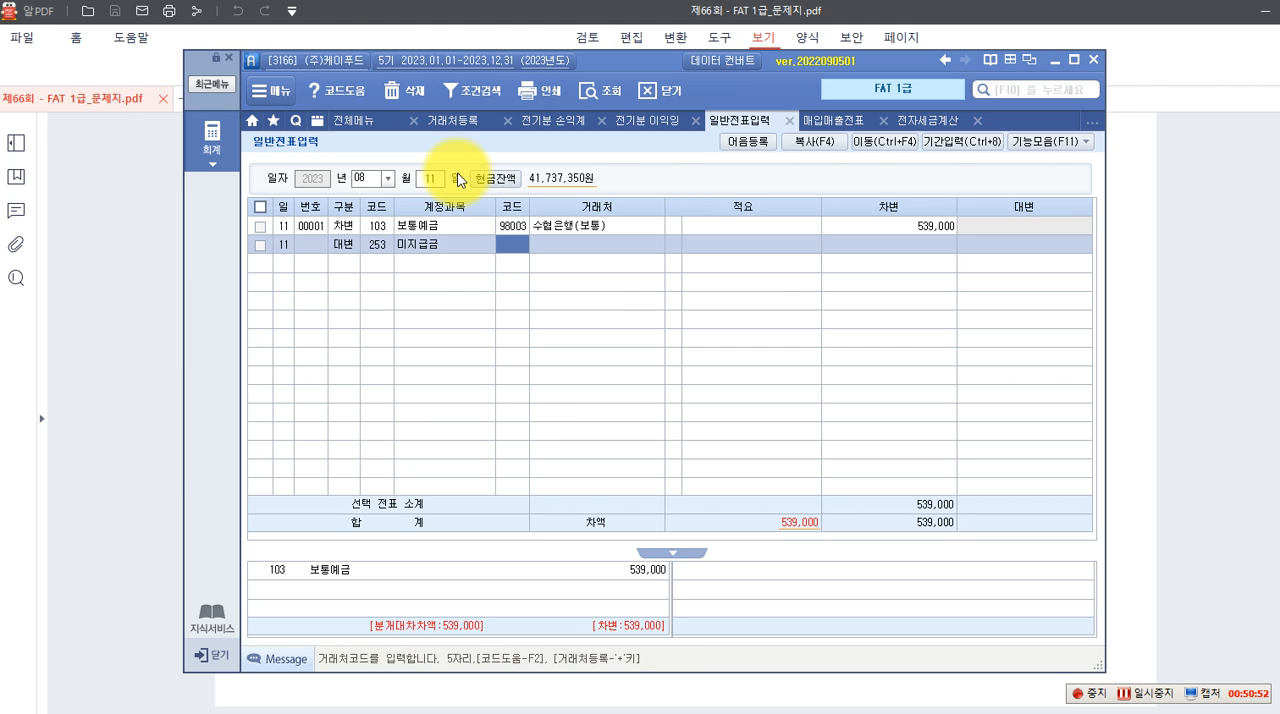
Look up 미수 and change the credit line's account to 120 미수금
key(Left)
key(F2)
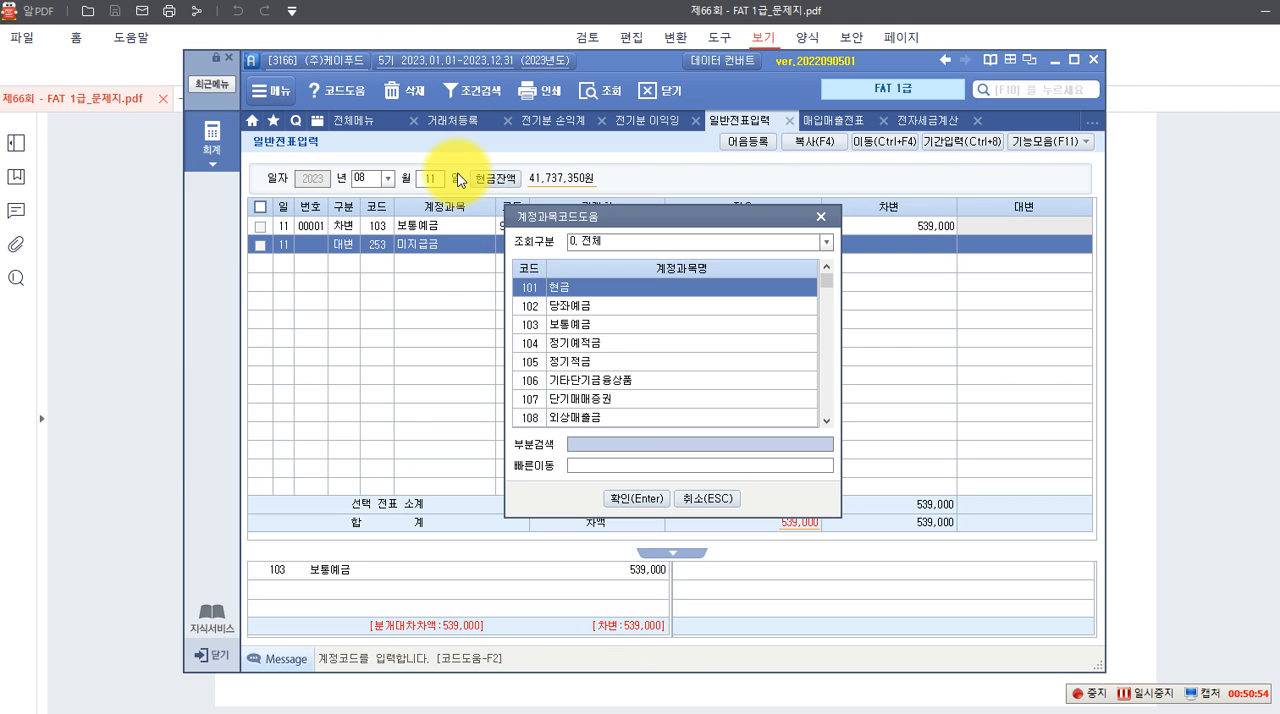
text(미수)
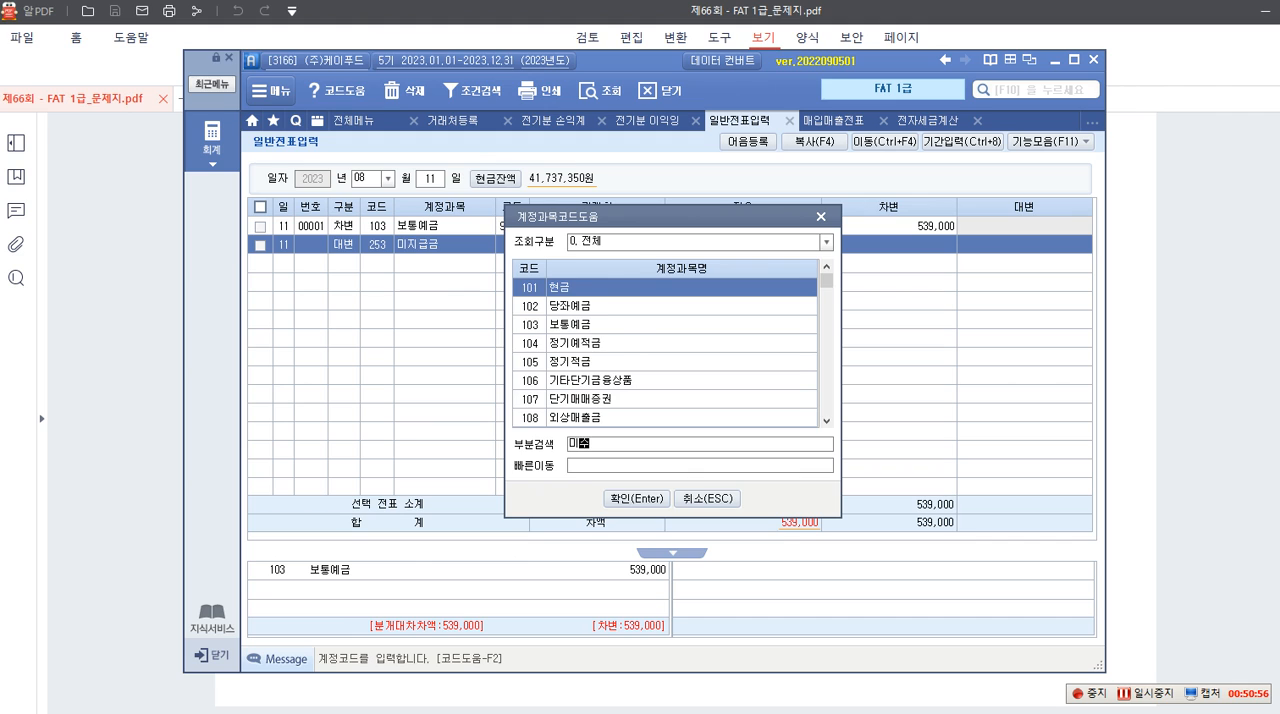
key(Return)
key(Down)
key(Down)
key(Down)
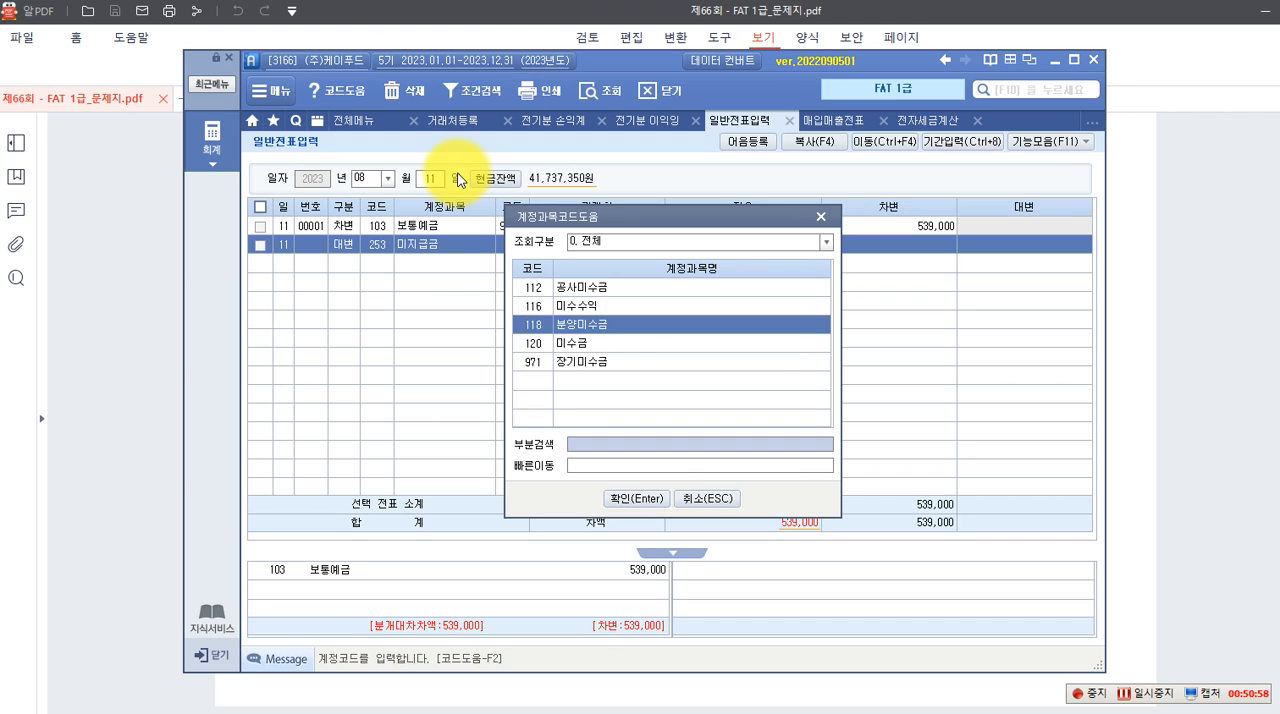
key(Return)
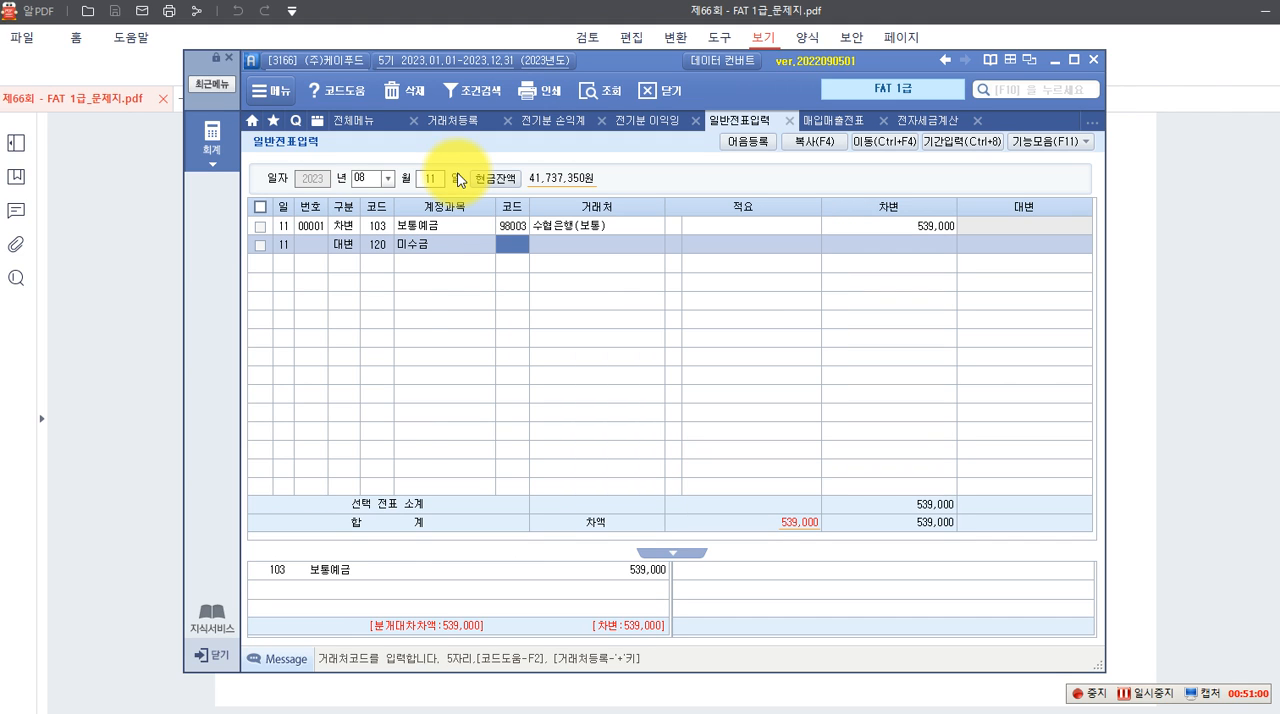
Look up 서대, assign 00600 서대문세무서 as the 미수금 line's 거래처, and enter a credit of 539,000
key(F2)
text(서대)
key(Return)
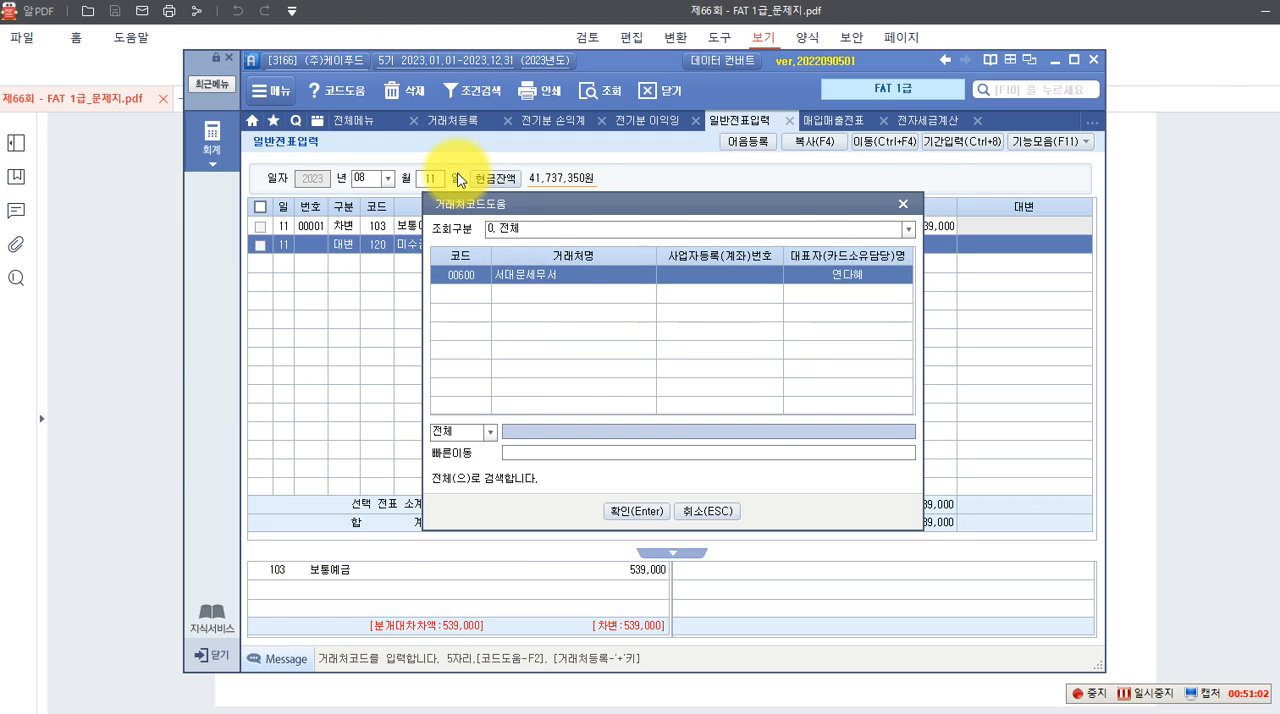
key(Return)
key(Return)
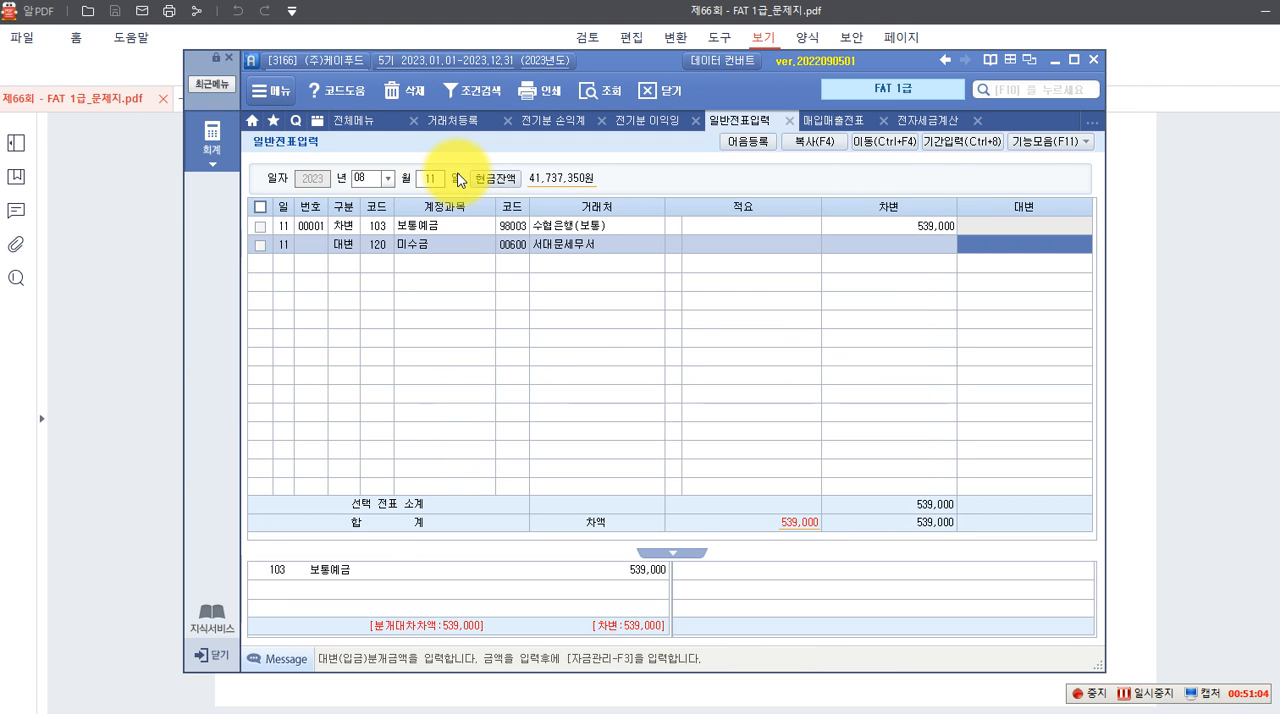
text(539,000)
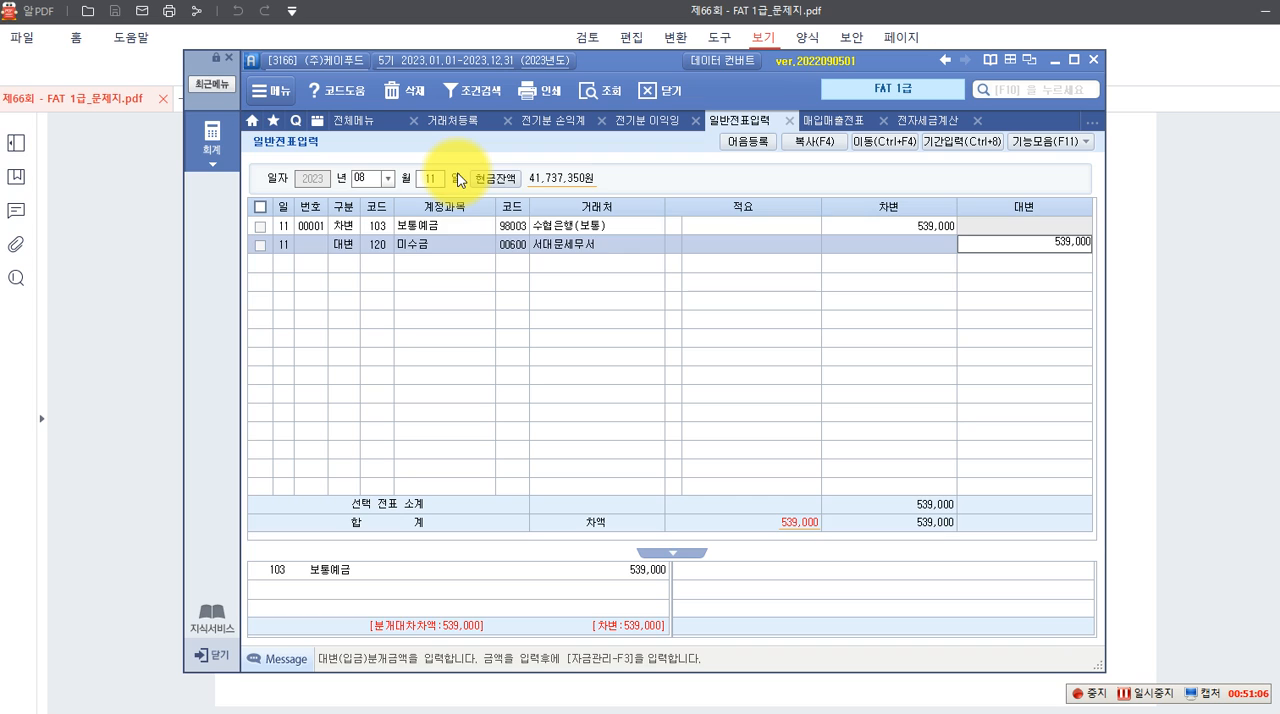
key(Return)
click(1050, 243)
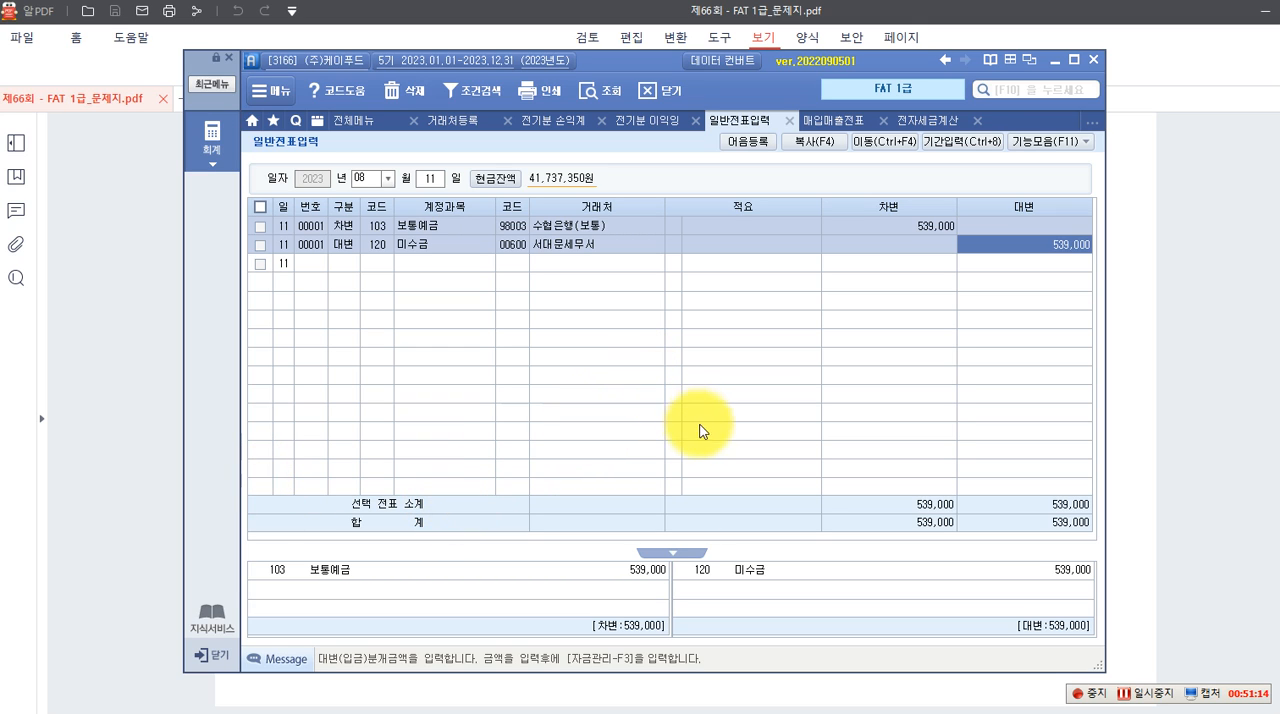
Return to the exam PDF in 알PDF and draw red boxes around 수동결산 and 자동결산 in 실무수행 4's question 1 heading
click(138, 429)
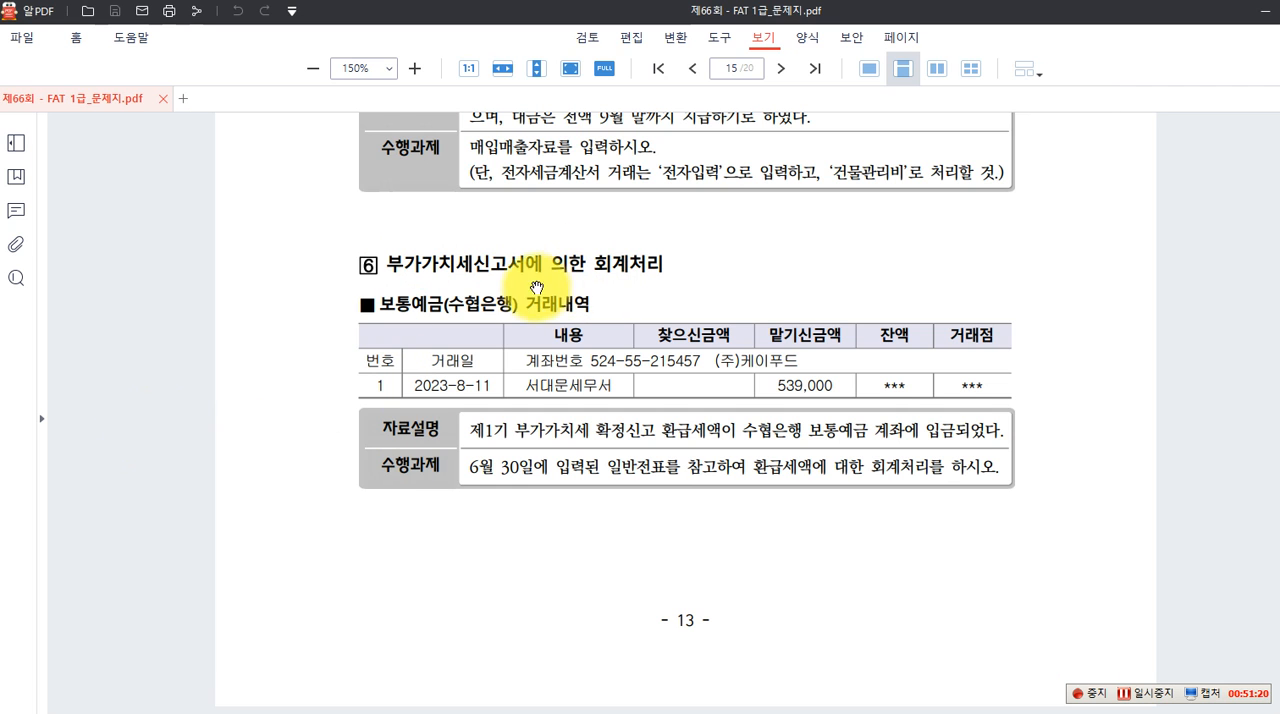
scroll(657, 466, down, 2)
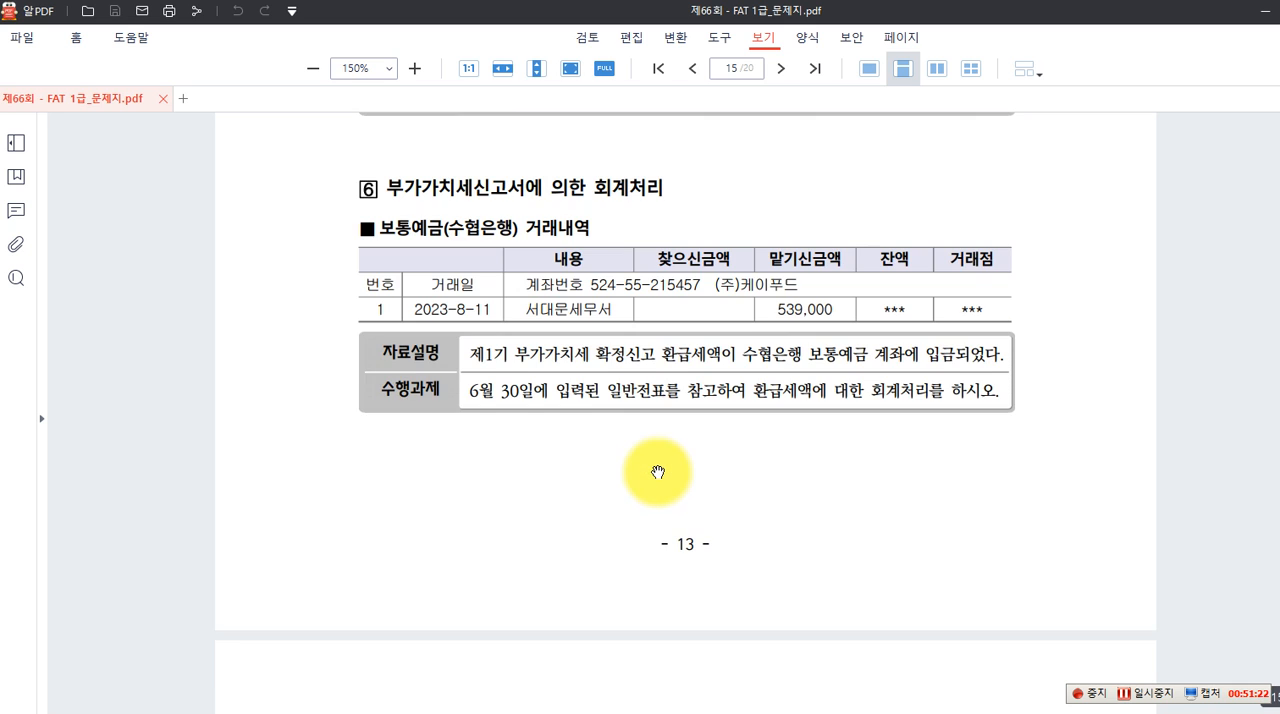
scroll(657, 470, down, 2)
scroll(657, 458, down, 6)
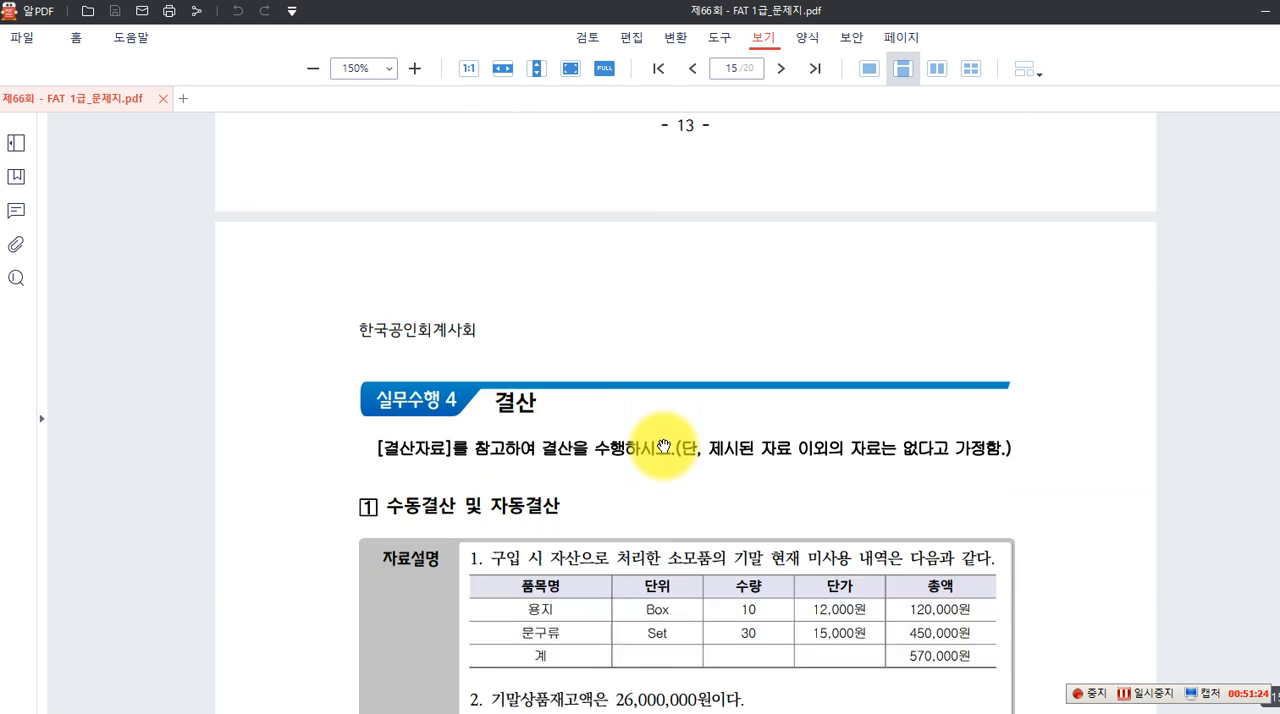
scroll(668, 440, down, 1)
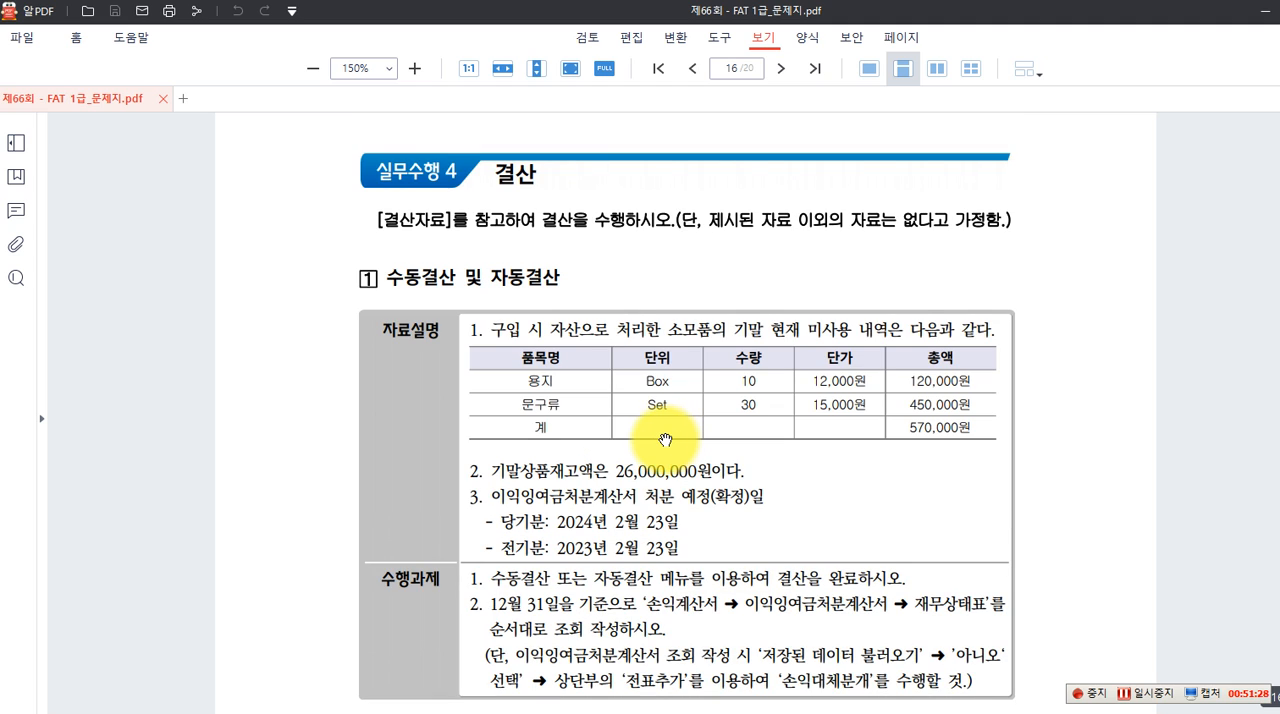
scroll(665, 440, down, 1)
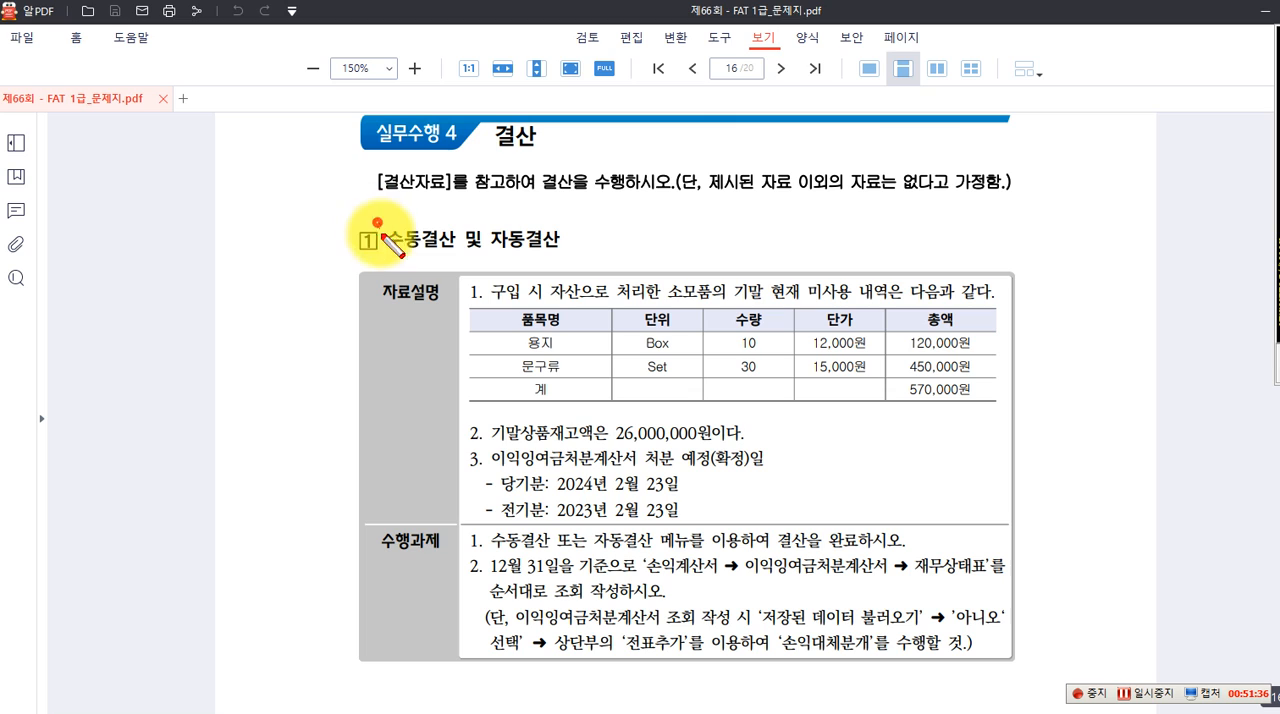
drag(378, 222, 458, 252)
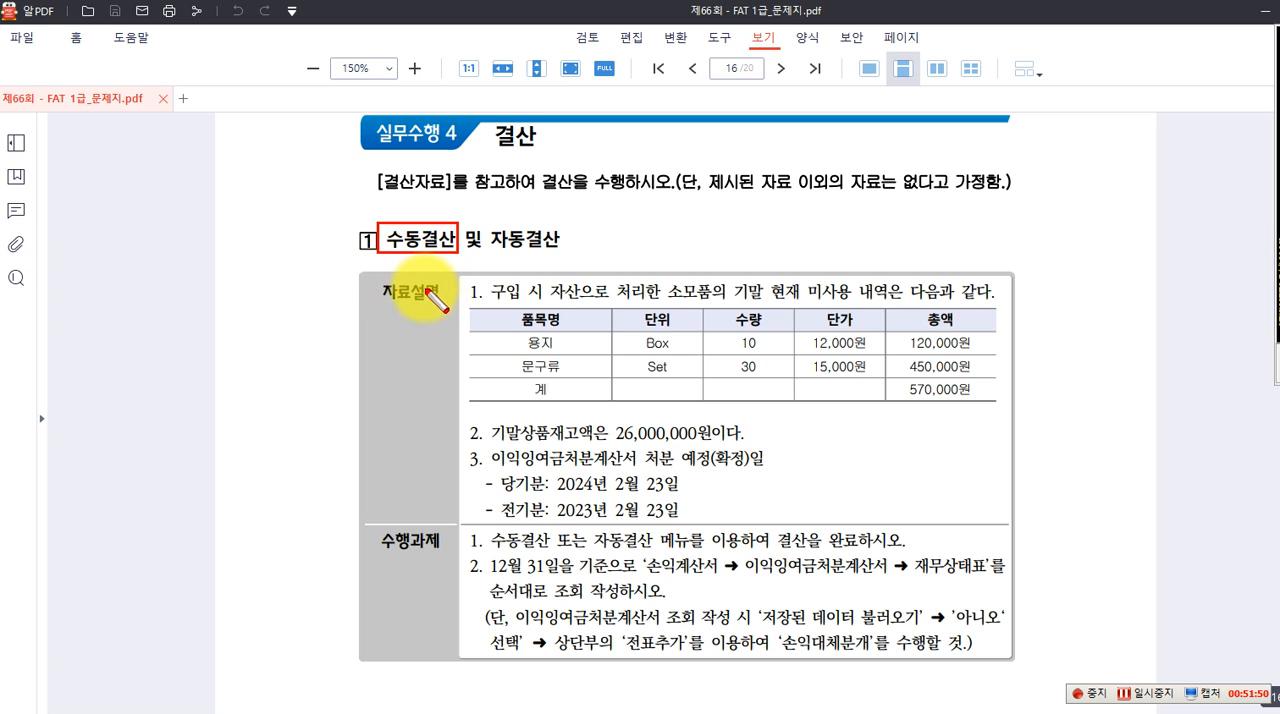
drag(483, 227, 564, 255)
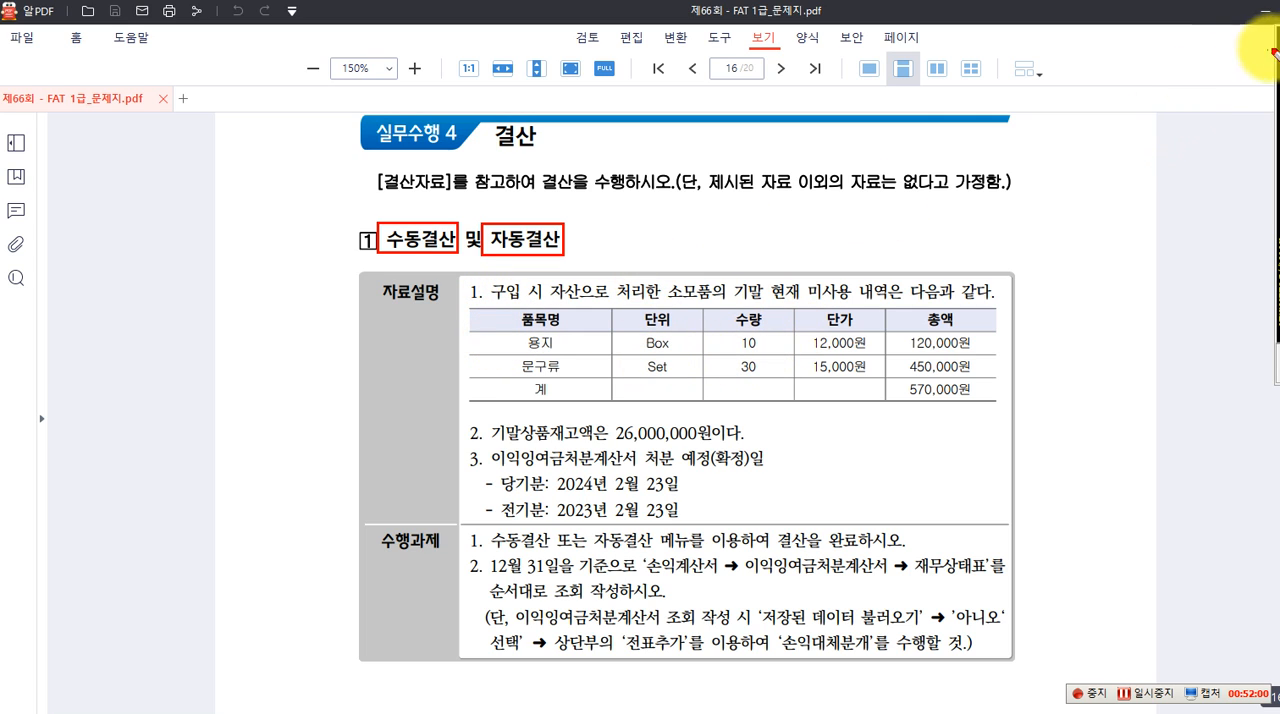
Write the red note "F3" beside 자동결산 and draw a red horizontal line below item 2, 기말상품재고액, in 자료설명
click(587, 238)
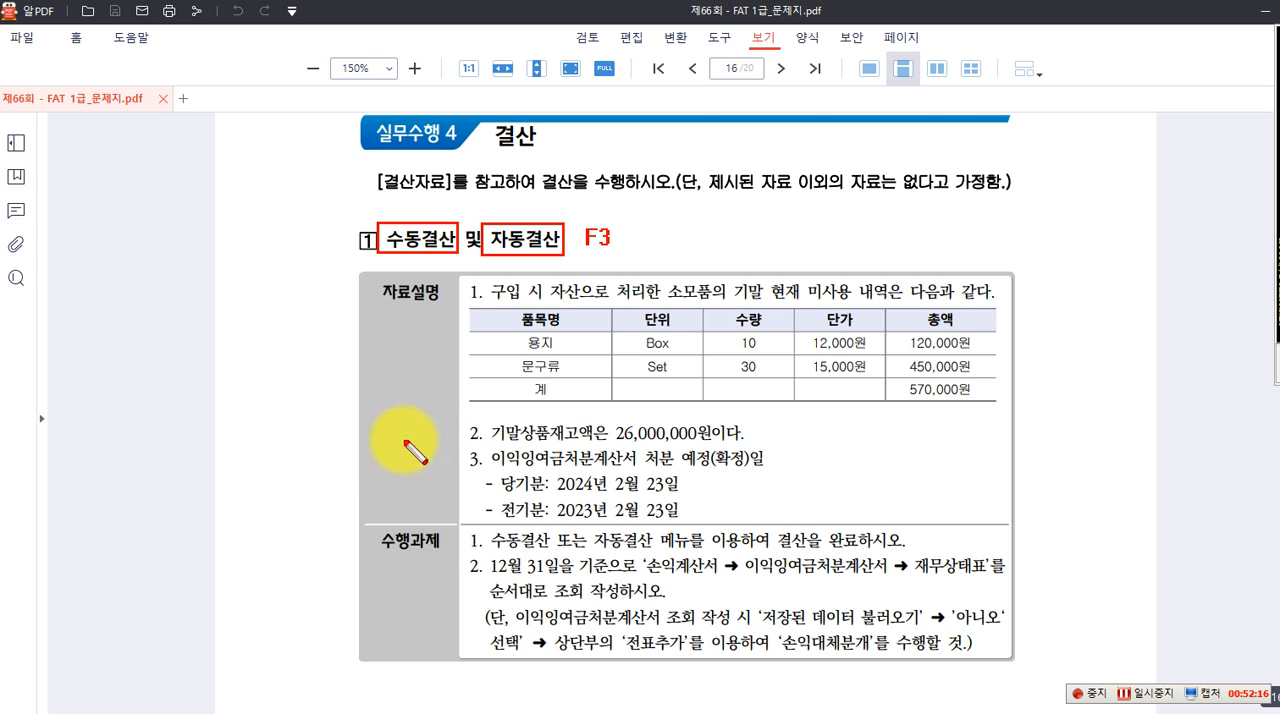
drag(370, 448, 1015, 443)
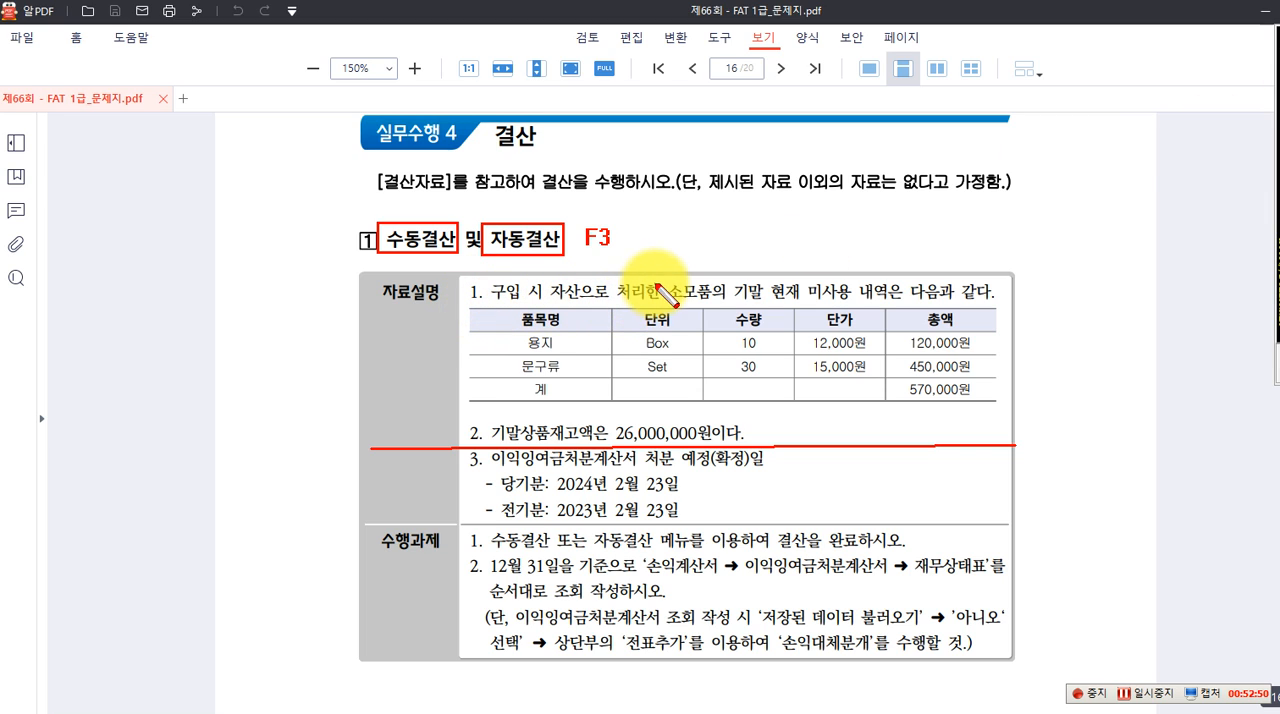
Draw red boxes around 소모품, 미사용 and 자산 in 자료설명 item 1 and around the table's 570,000원 total
drag(657, 280, 713, 310)
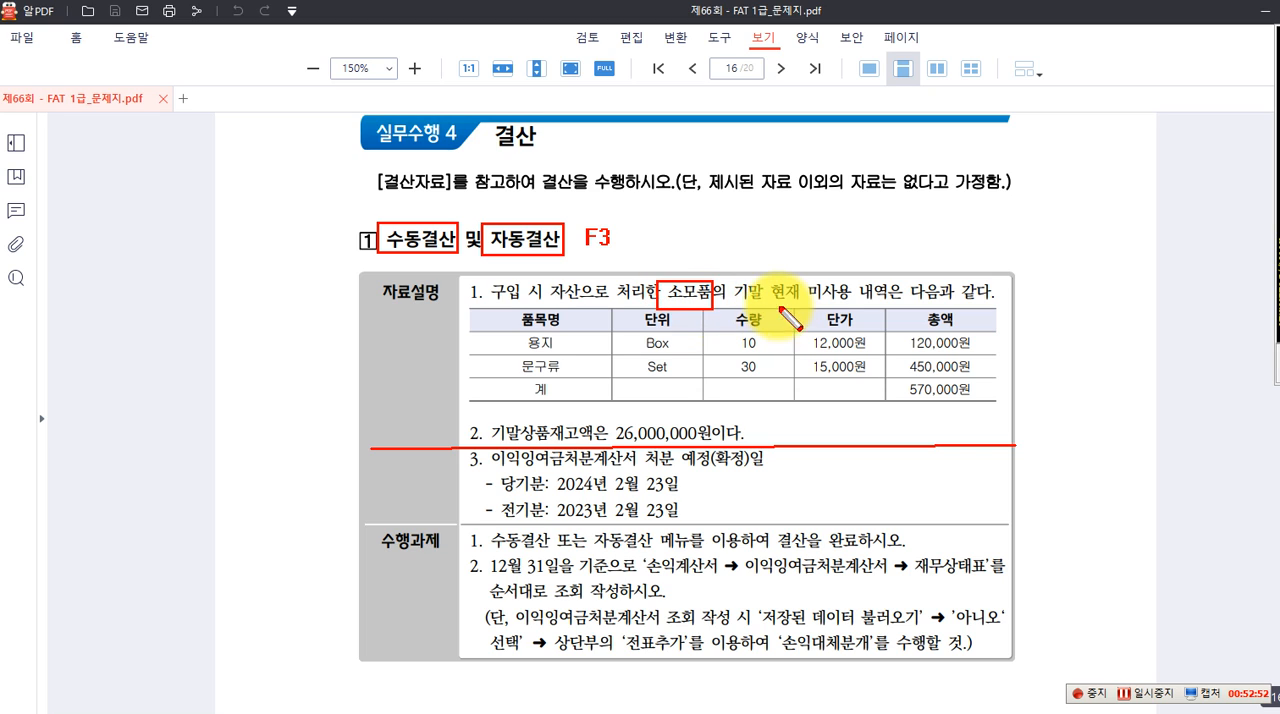
drag(803, 276, 856, 311)
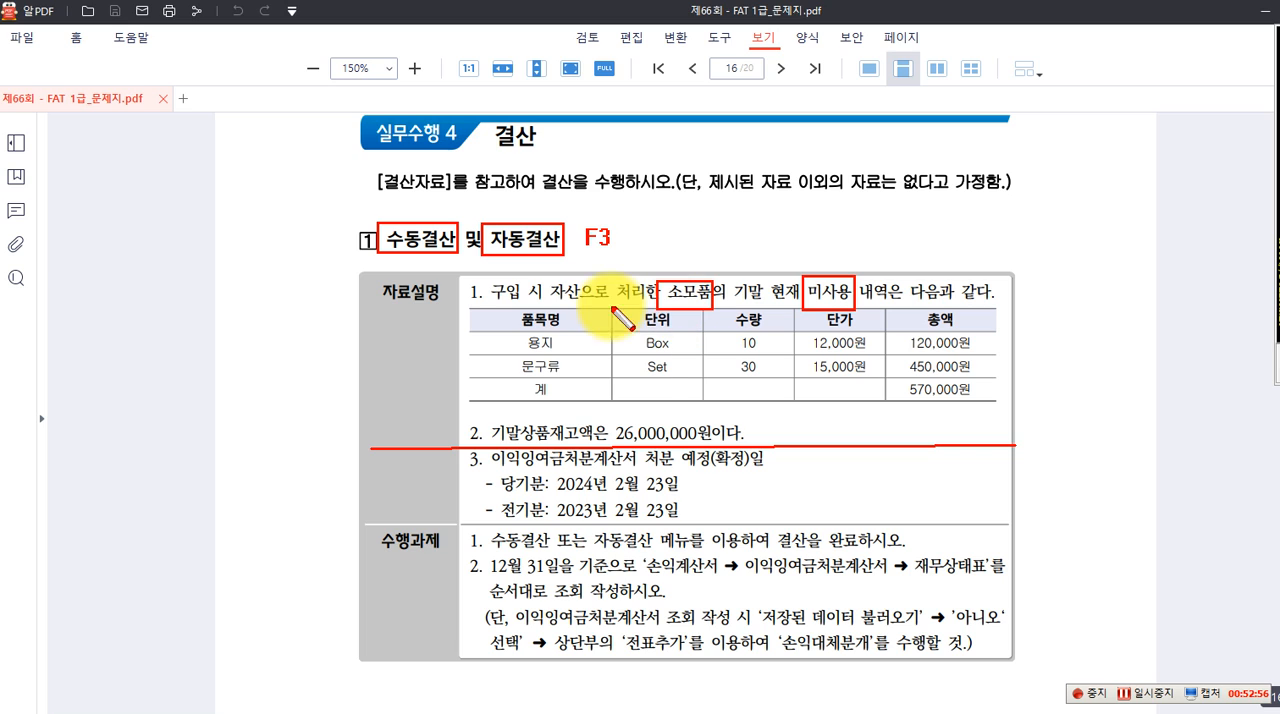
drag(551, 278, 588, 308)
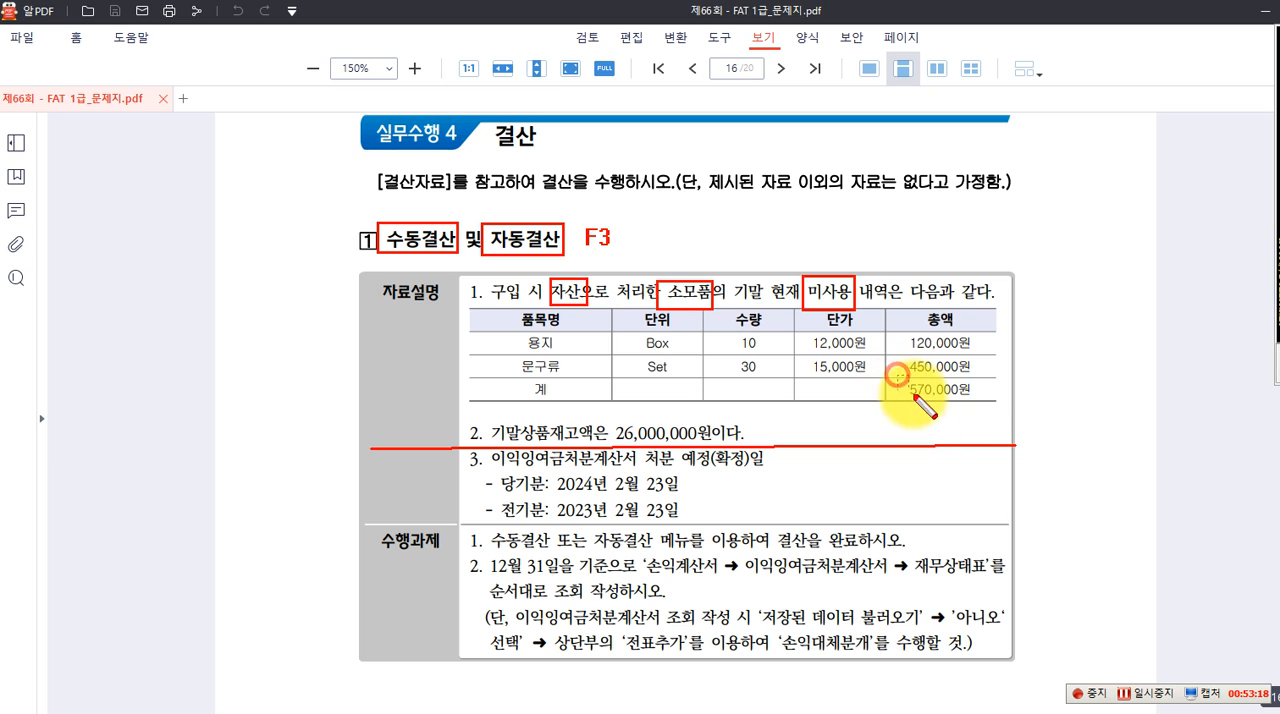
drag(897, 377, 980, 401)
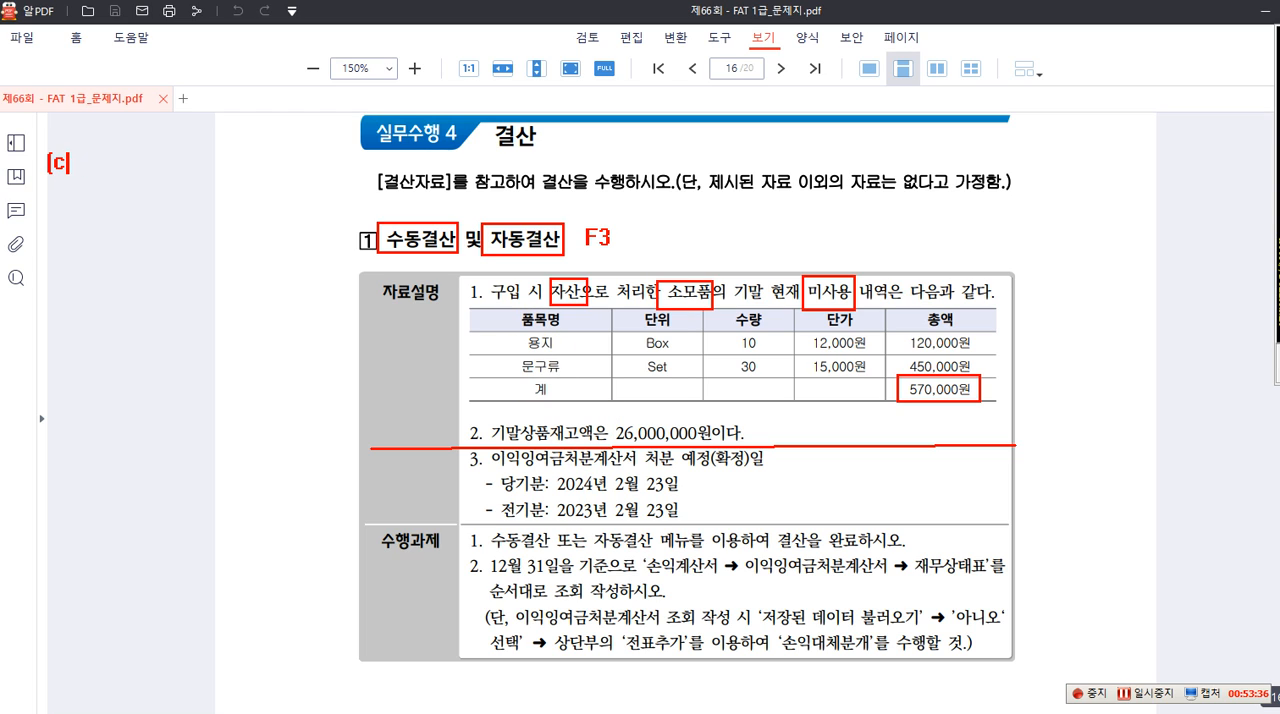
Write the red journal-entry note "(차) 소모품 ..... (대) 현금 ...." in the margin beside the 결산 heading
text(차)
text() 소뫂)
text(품)
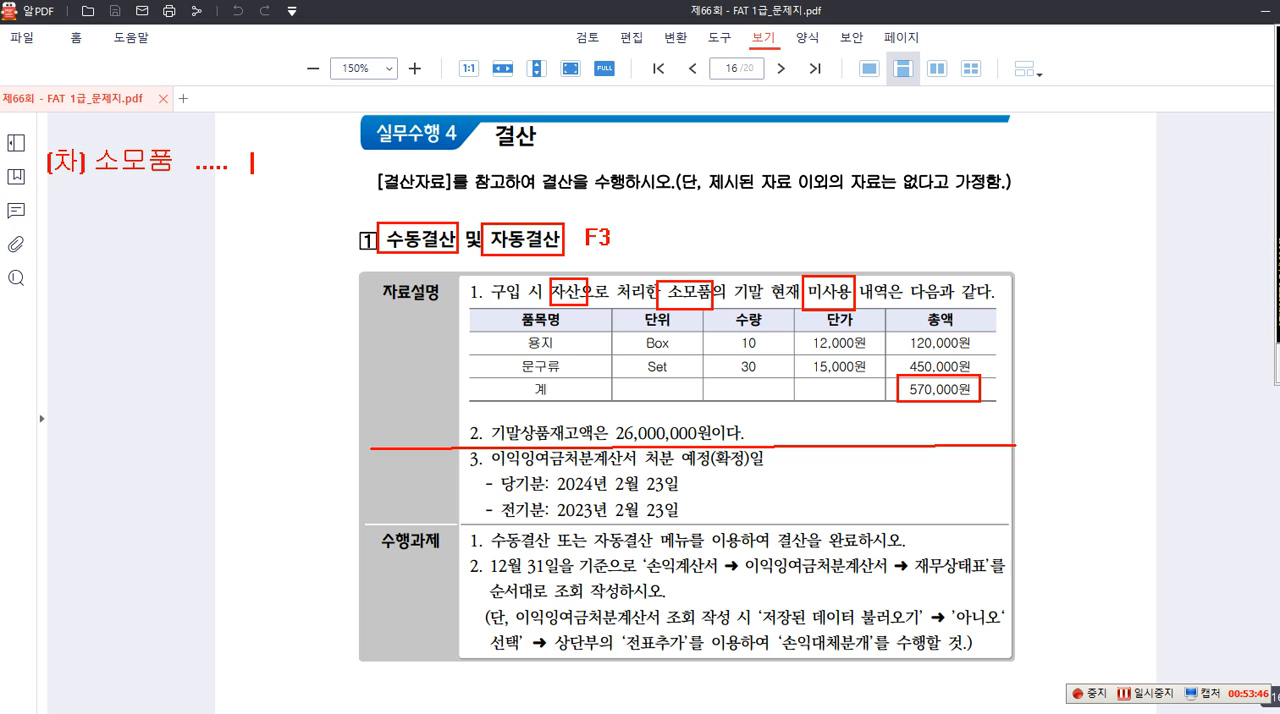
text(..... [대) 현금)
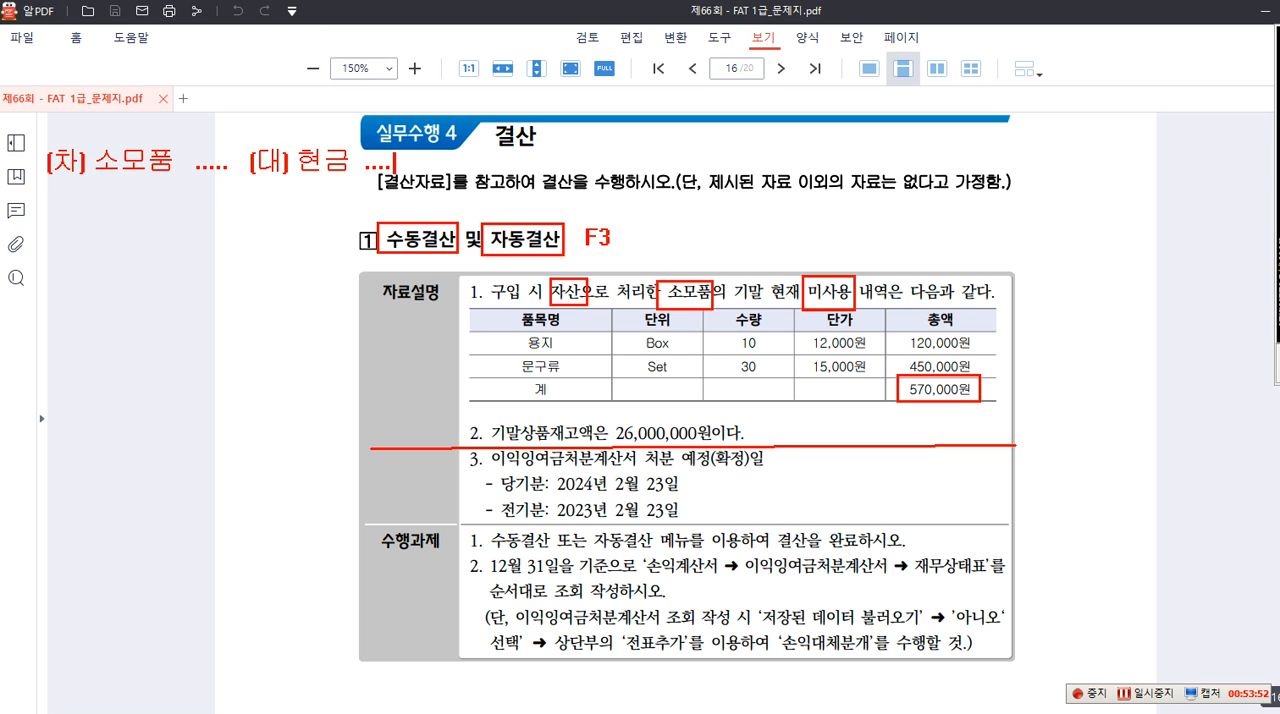
text( ....)
key(Return)
key(Return)
key(Return)
click(1143, 697)
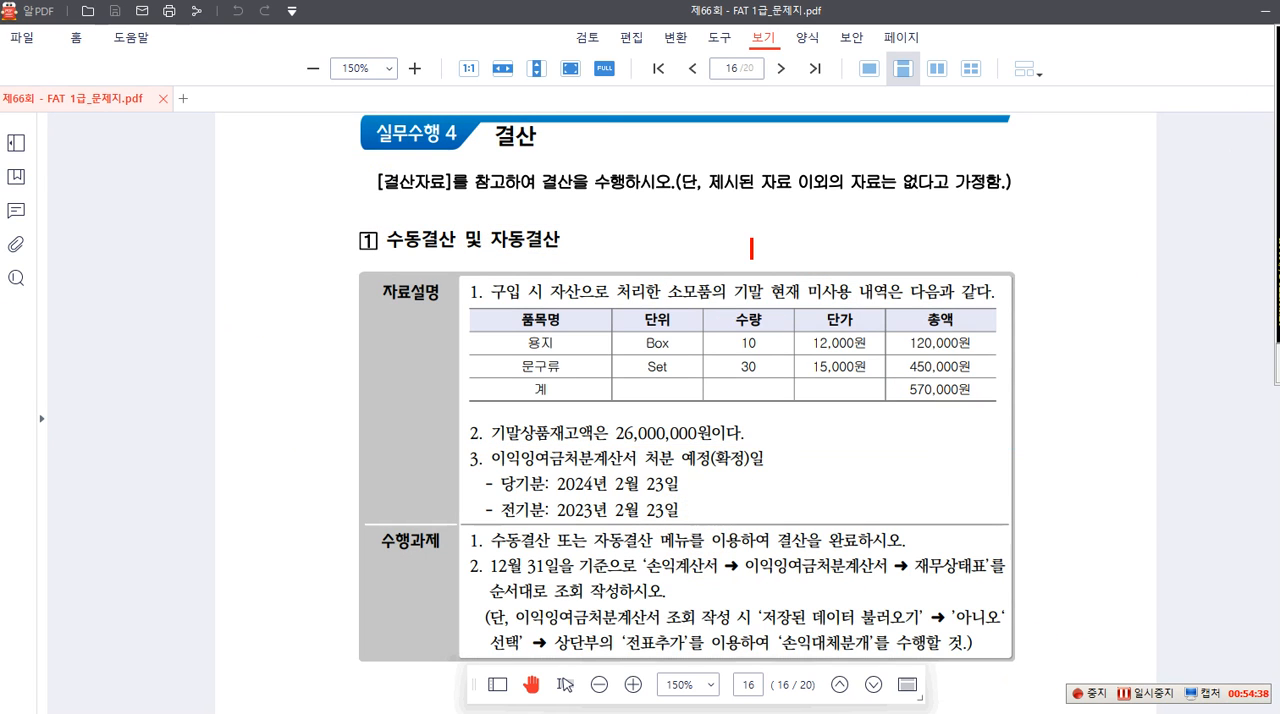
Write the purchase entry "(차) 소모품 ... (대) 현금....." in red on a cleared page, starting in the margin beside the 결산 heading
click(60, 190)
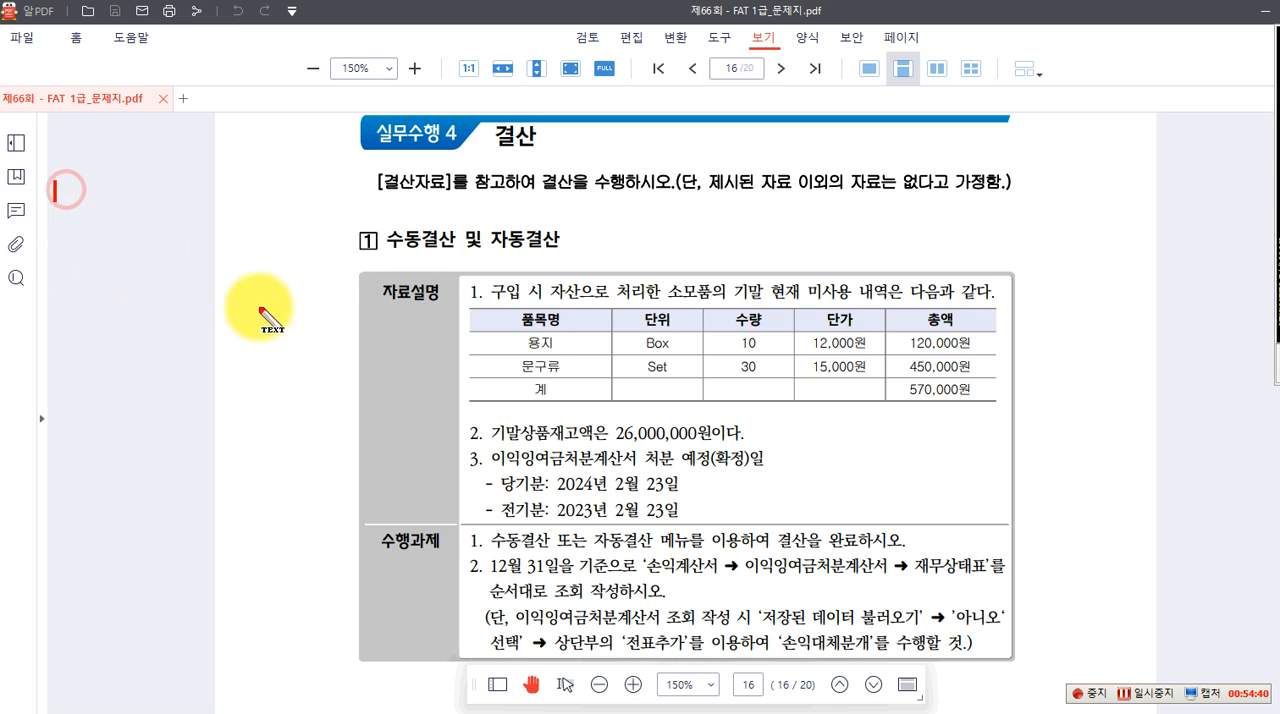
text(차) 소무)
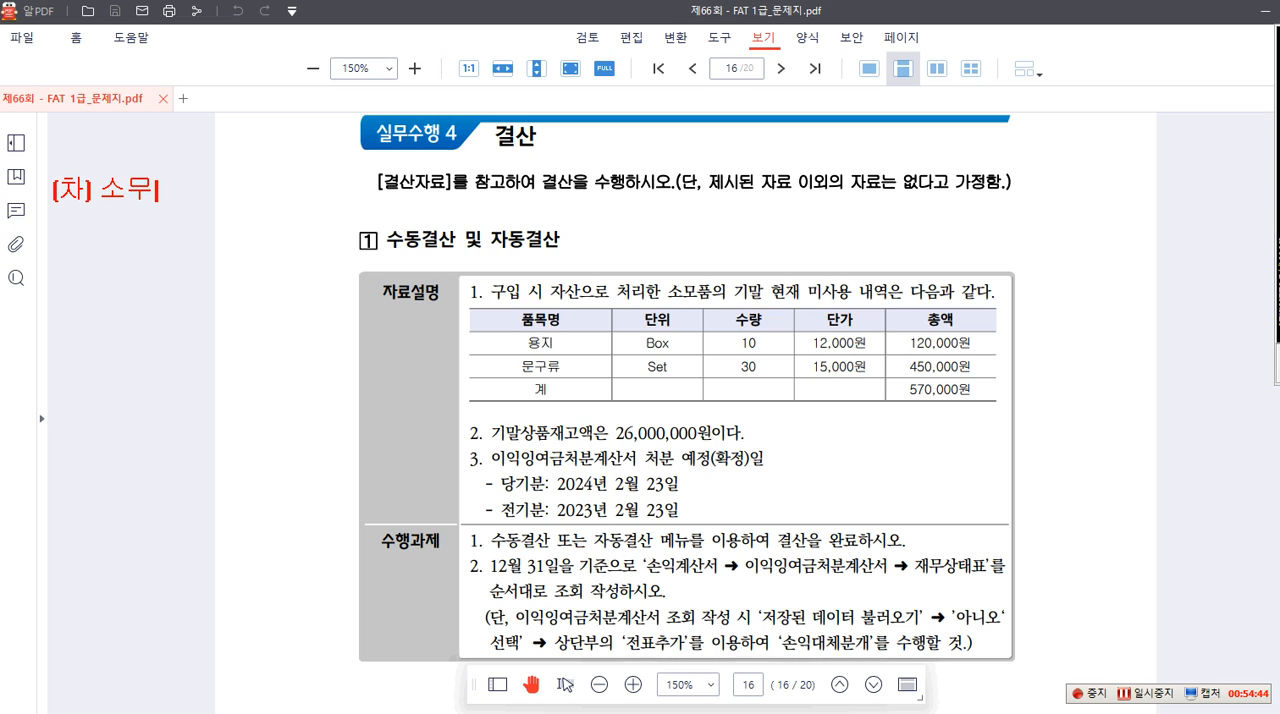
key(BackSpace)
text(모품 )
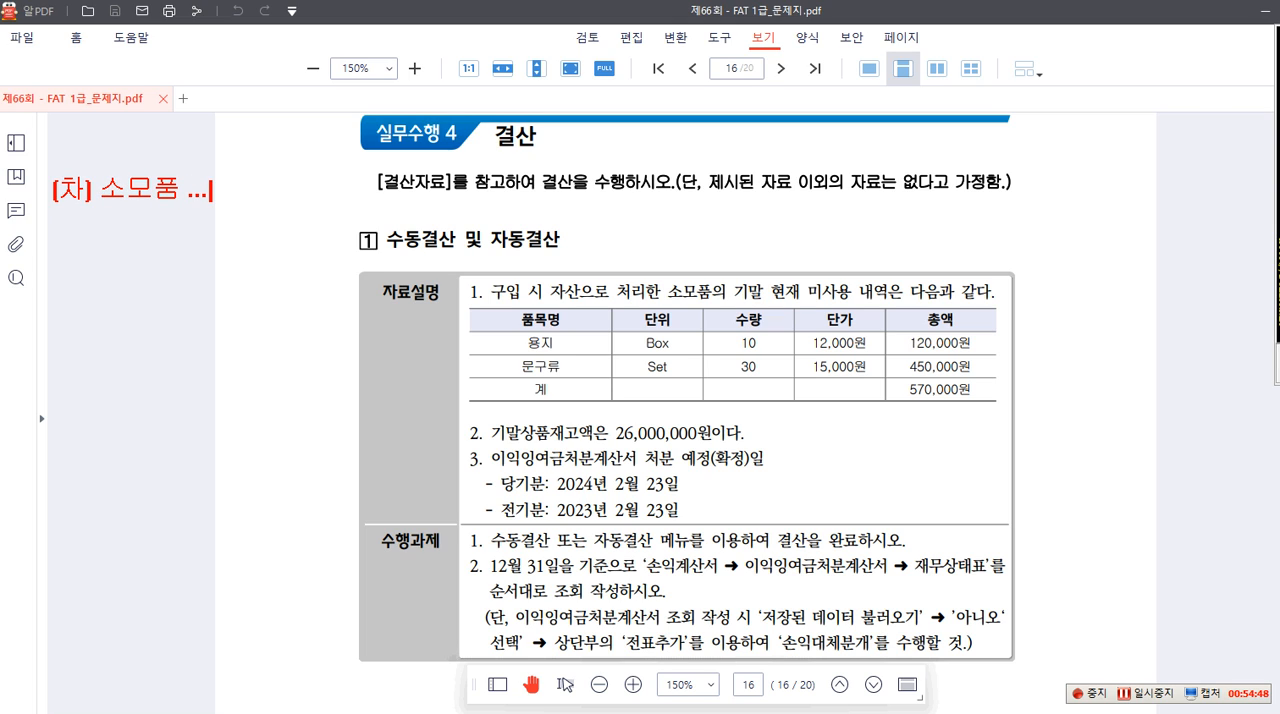
text(...         (대) 현금)
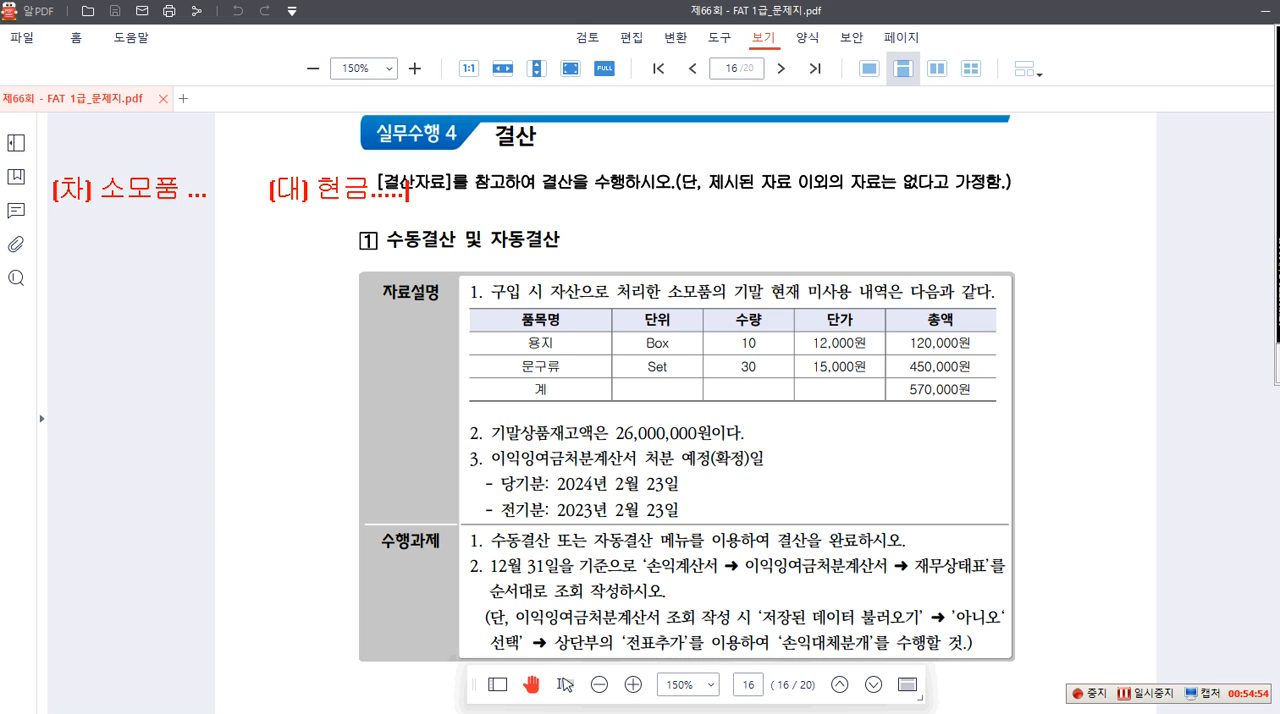
text(.....)
Add the closing adjustment note "(차) 소모품비 ... (대) 소모품...." two lines below the purchase entry
key(Return)
key(Return)
text((차) 소모품비 )
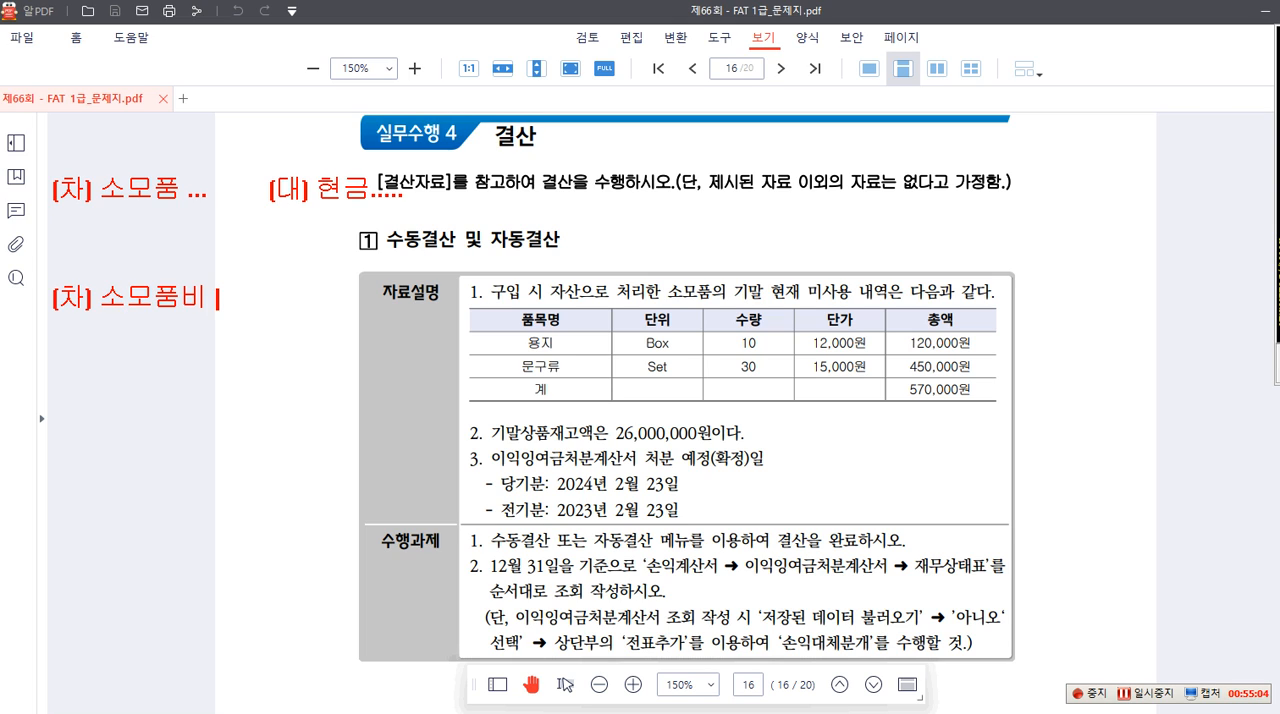
text(...    (대) 솜)
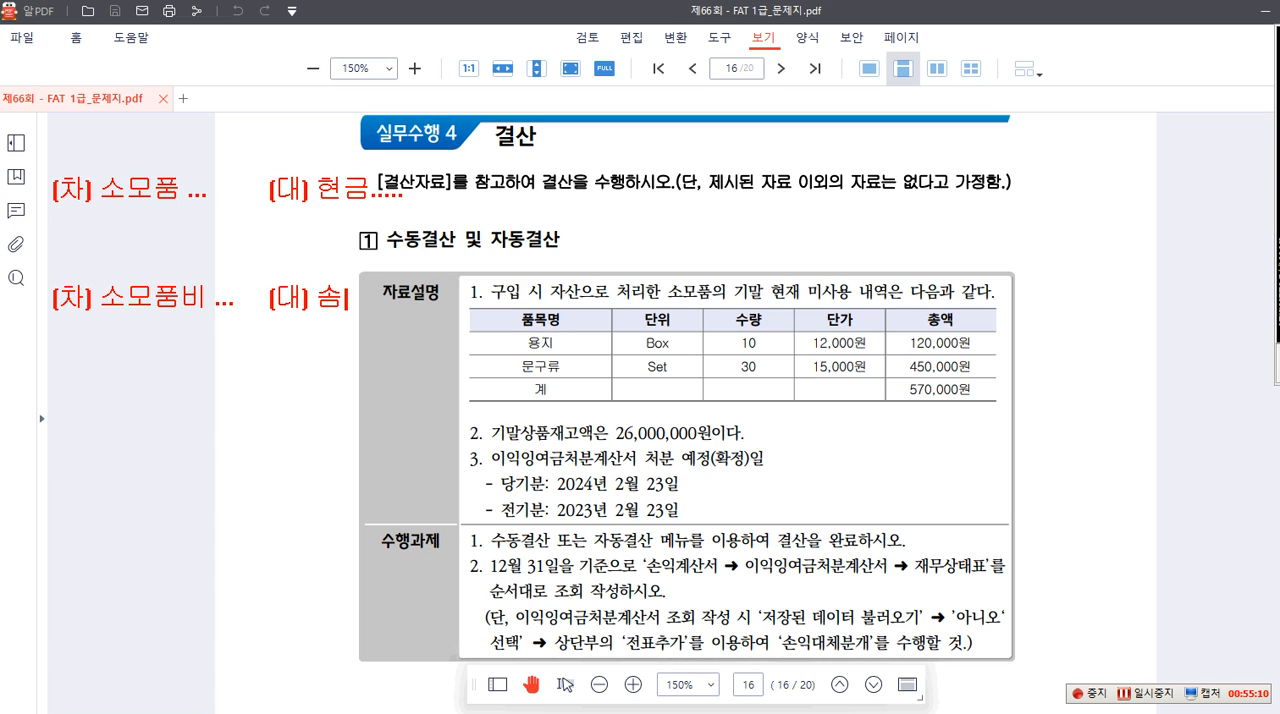
key(BackSpace)
text(소모품...)
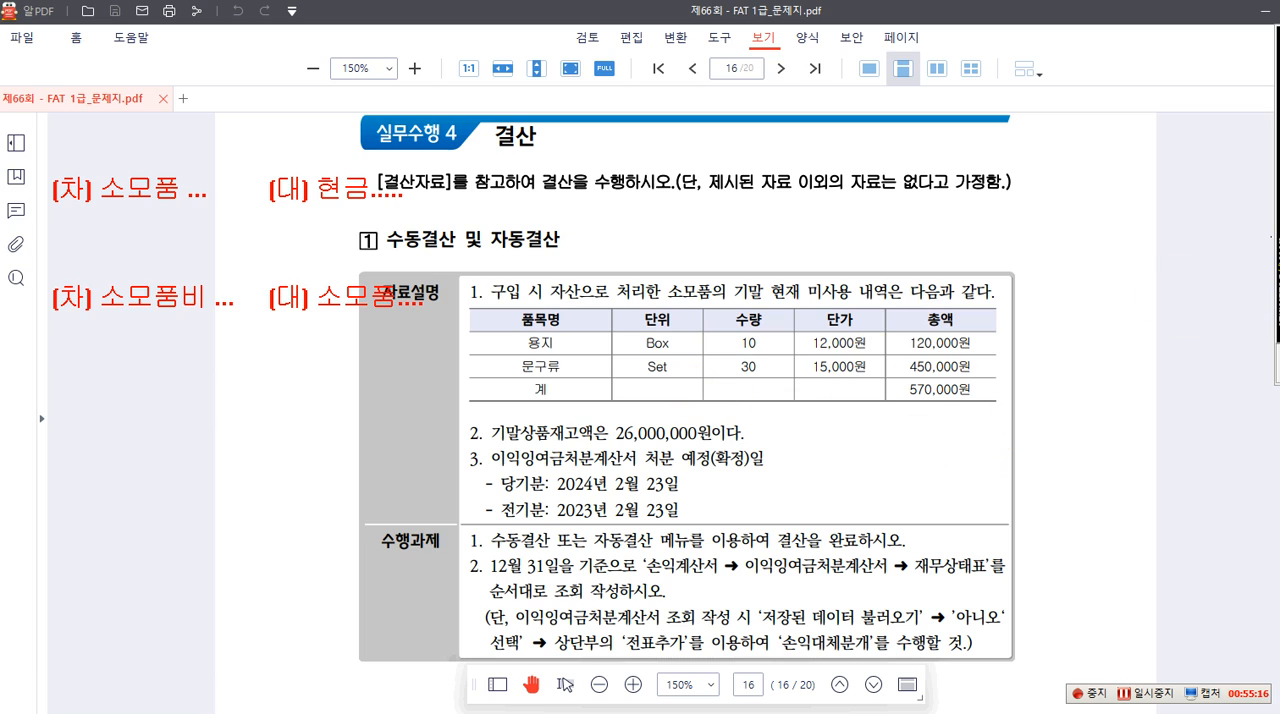
Write the heading "자산처리법" above the purchase entry and draw red boxes around its 소모품, the heading's 자산 and the 570,000원 total
drag(88, 170, 190, 208)
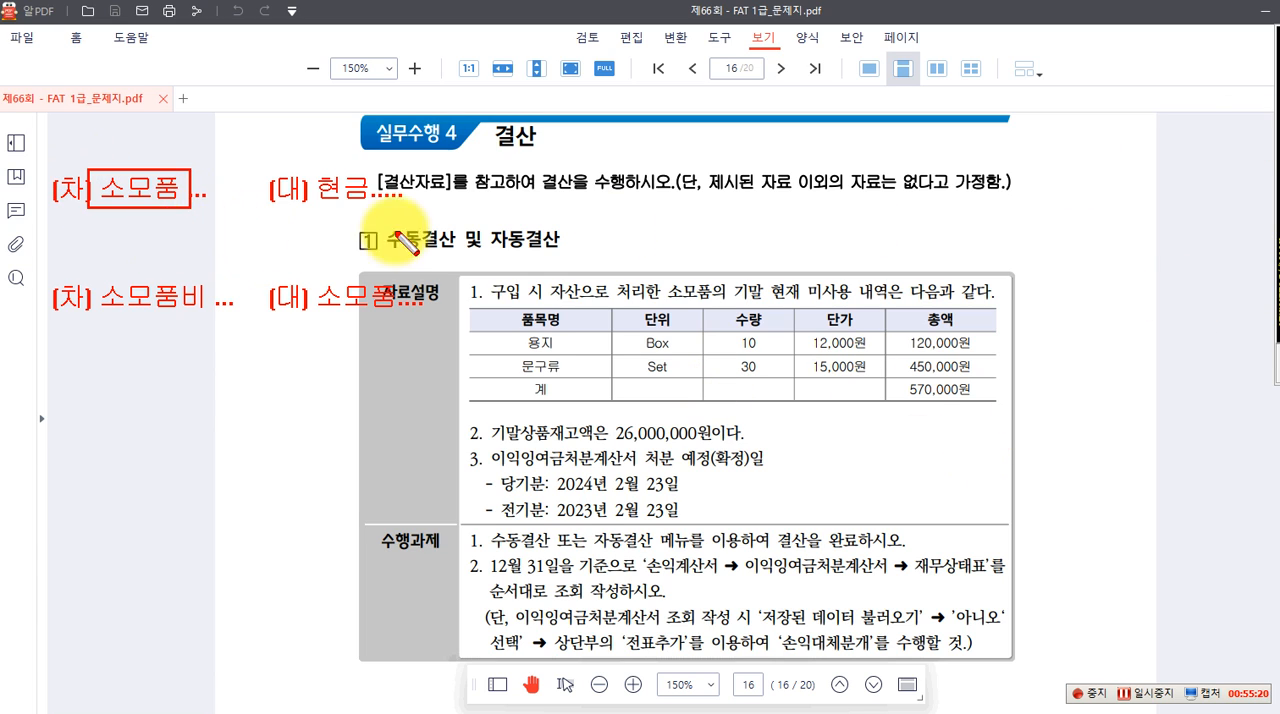
click(95, 130)
text(자산처리법)
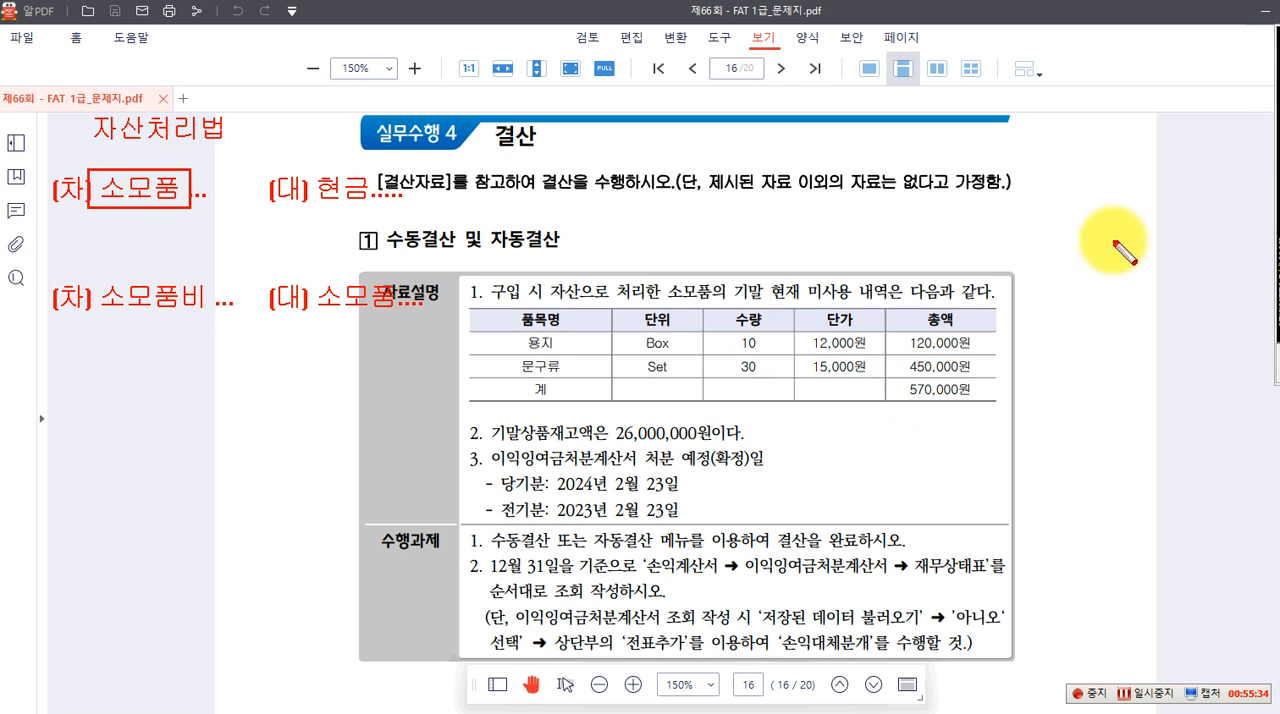
drag(887, 378, 987, 405)
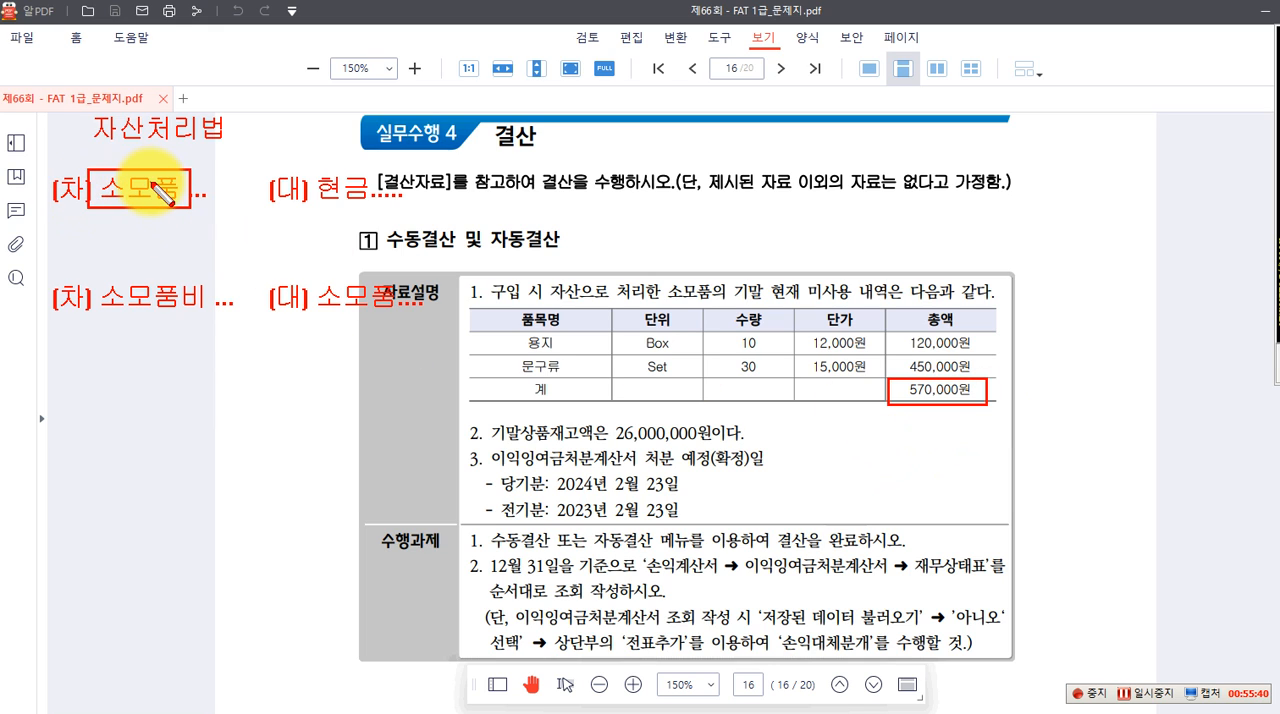
drag(87, 106, 144, 144)
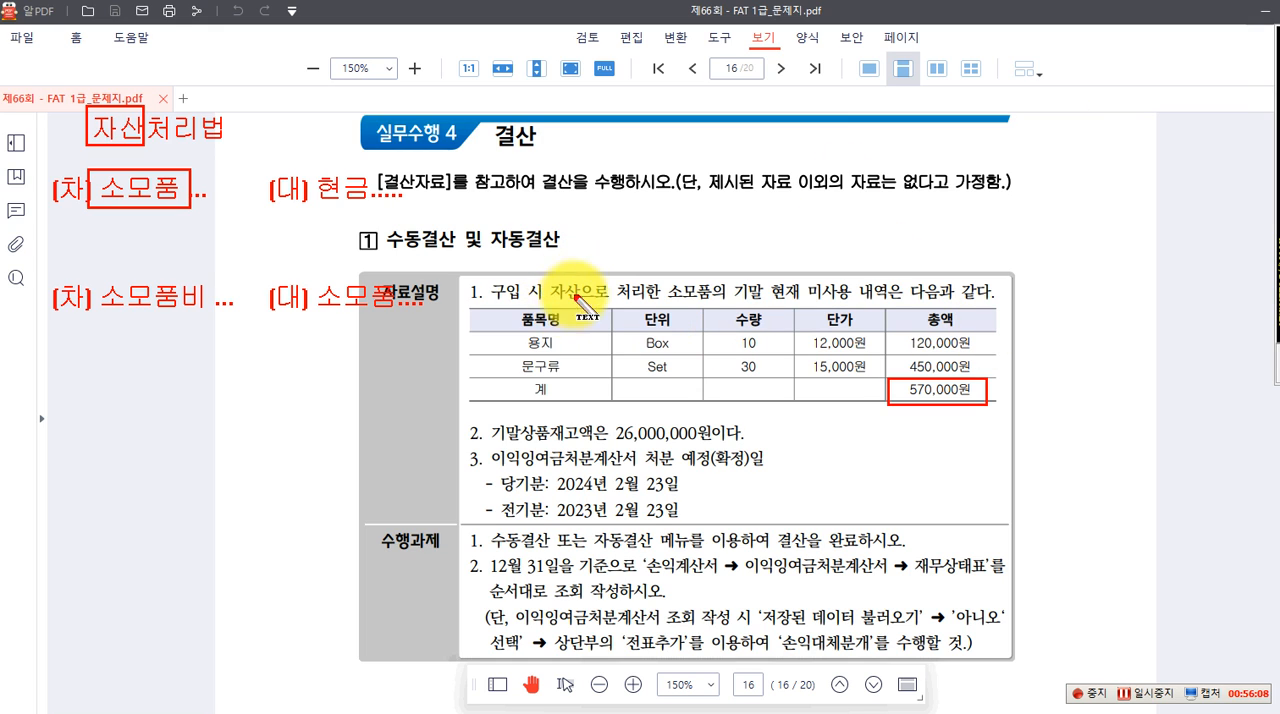
Write the red note "12.31. 소모품 자산?" beside 자료설명 item 1, with "1,000,000" beneath it
click(1042, 296)
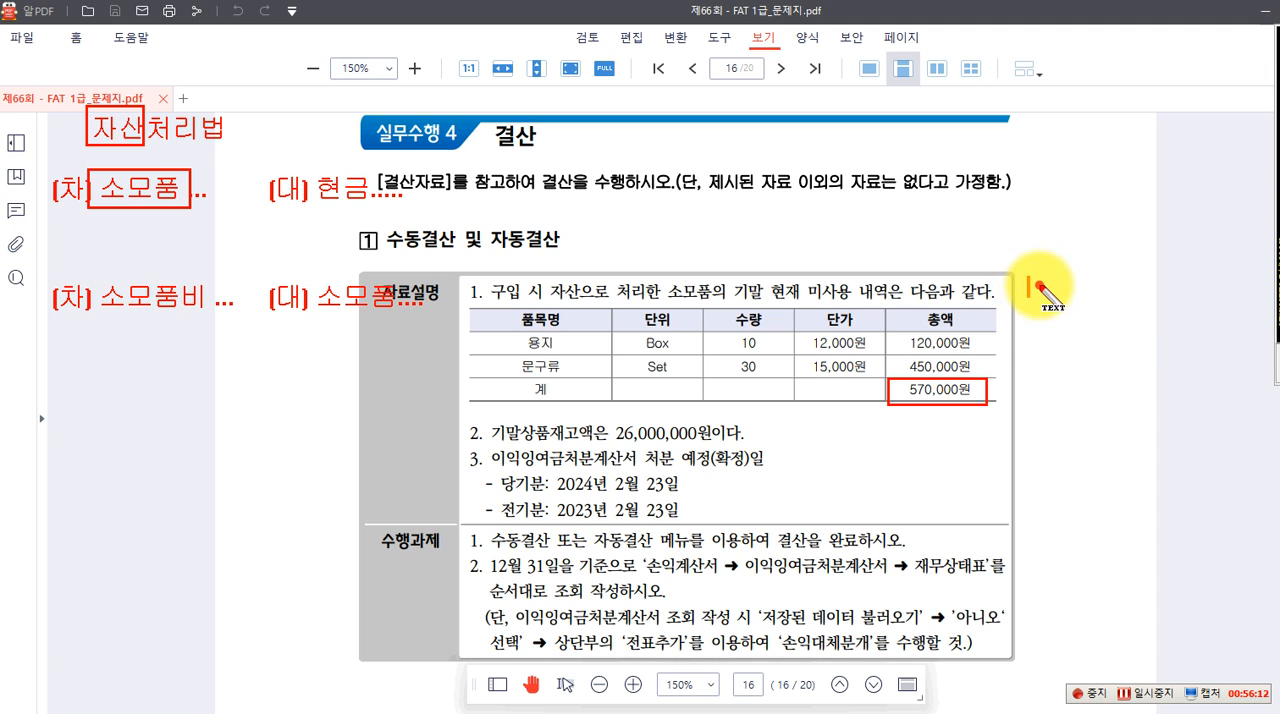
text(12.31)
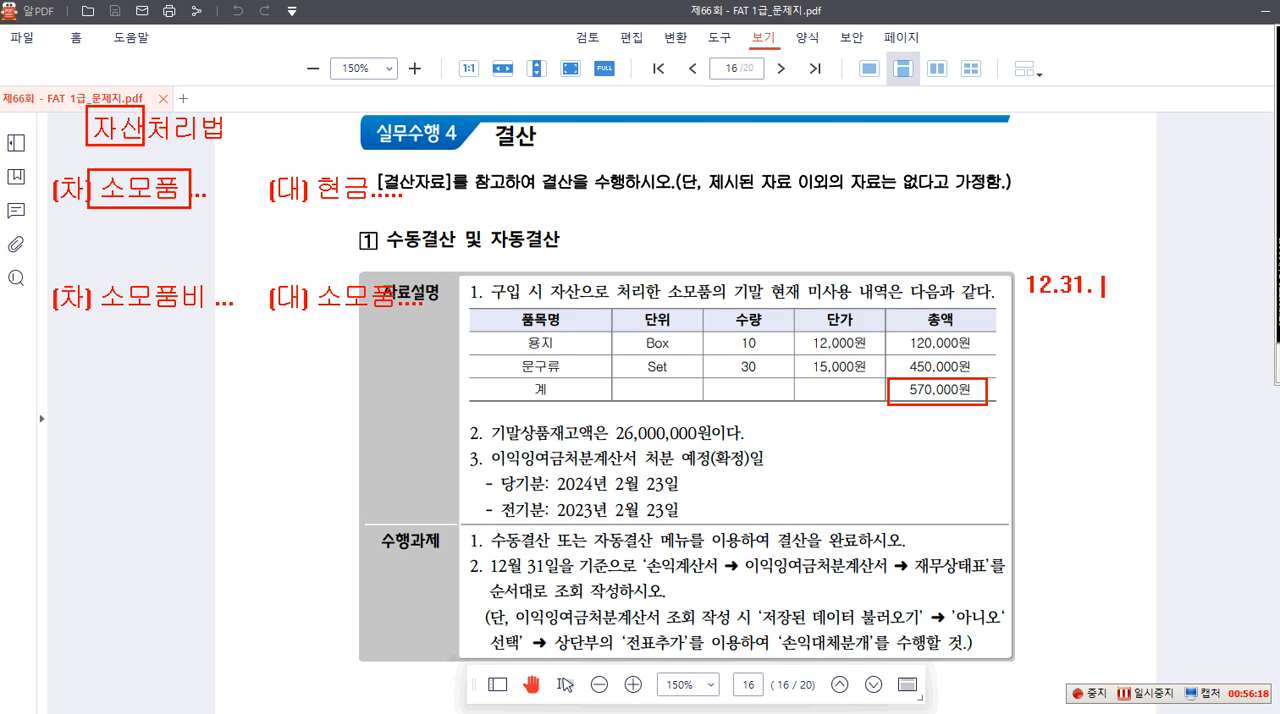
text(. 소뫂)
text(품 자사)
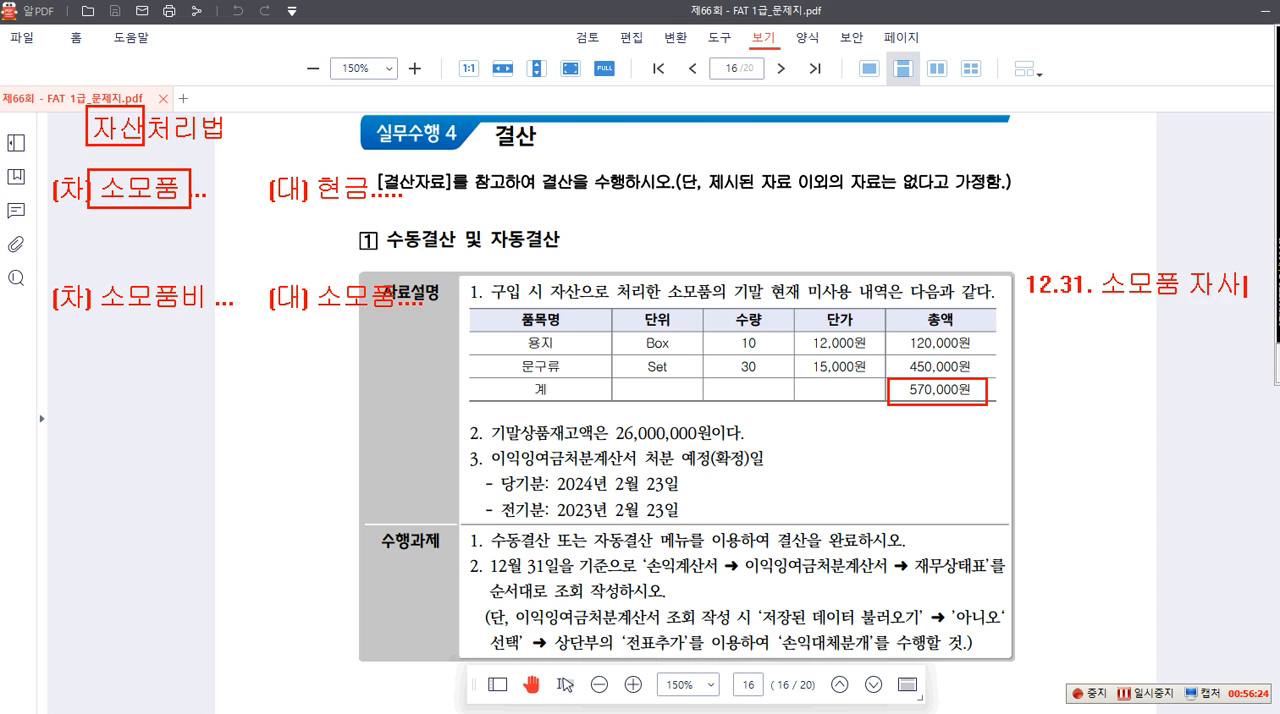
key(BackSpace)
text(산?)
click(1082, 332)
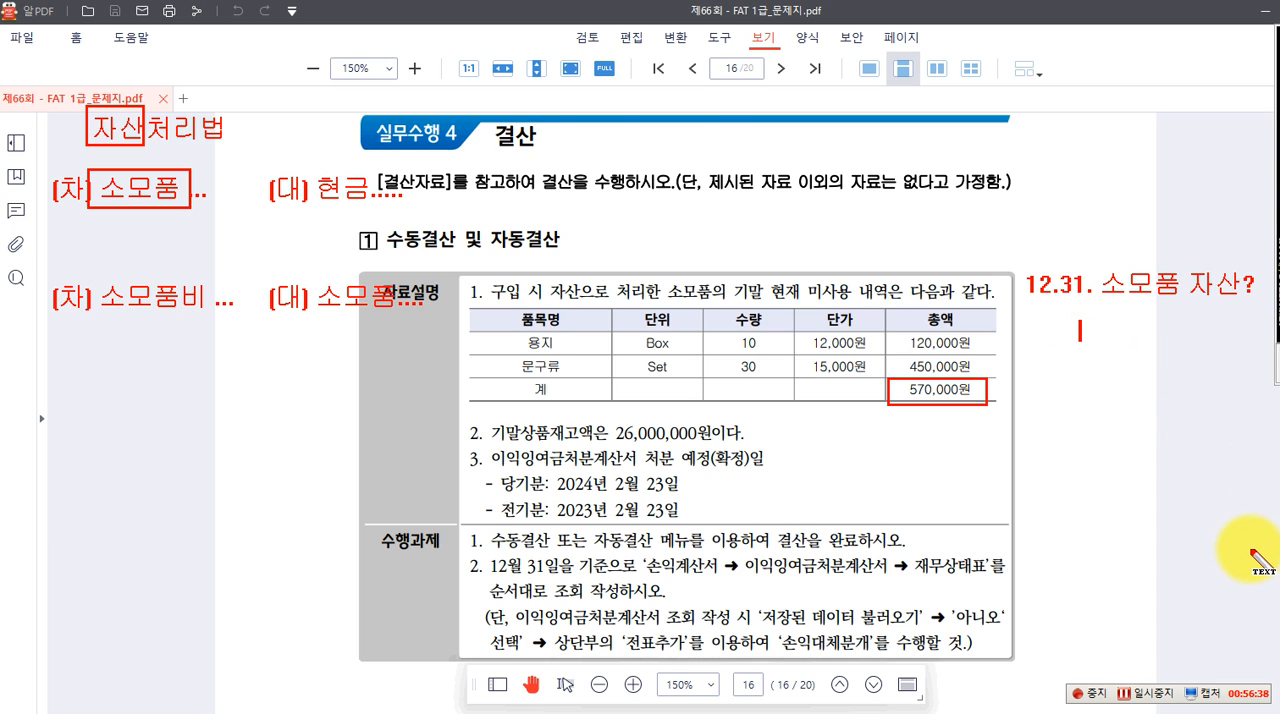
text(1,000,000)
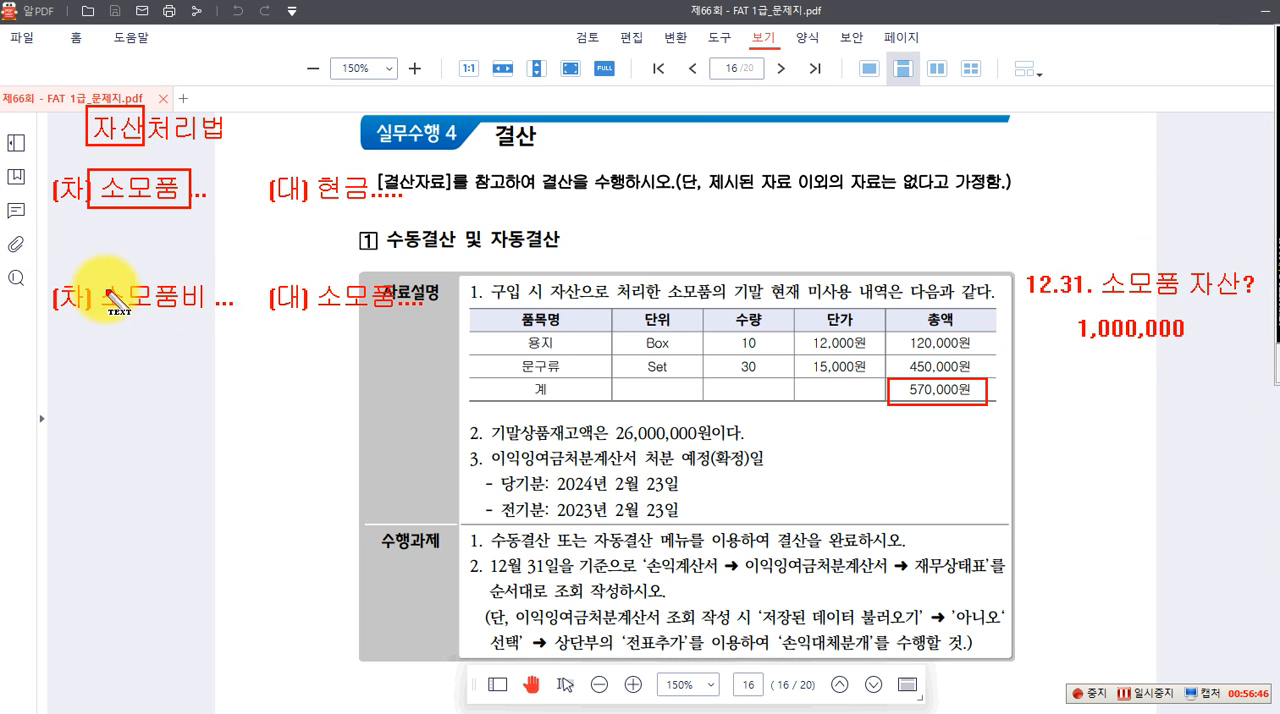
Write 1,000,000 under the purchase entry's 소모품 and 430,000 under both sides of the adjustment entry, and box the adjustment entry
click(100, 231)
text(1,000,000)
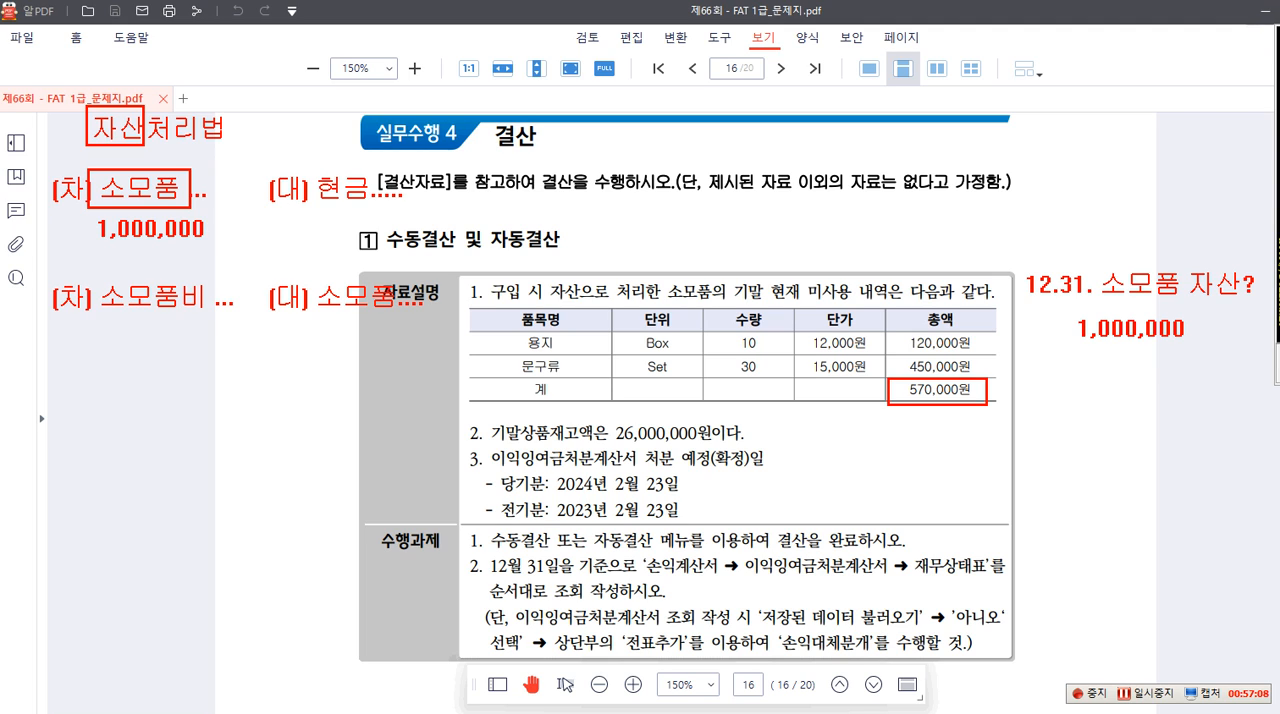
click(330, 338)
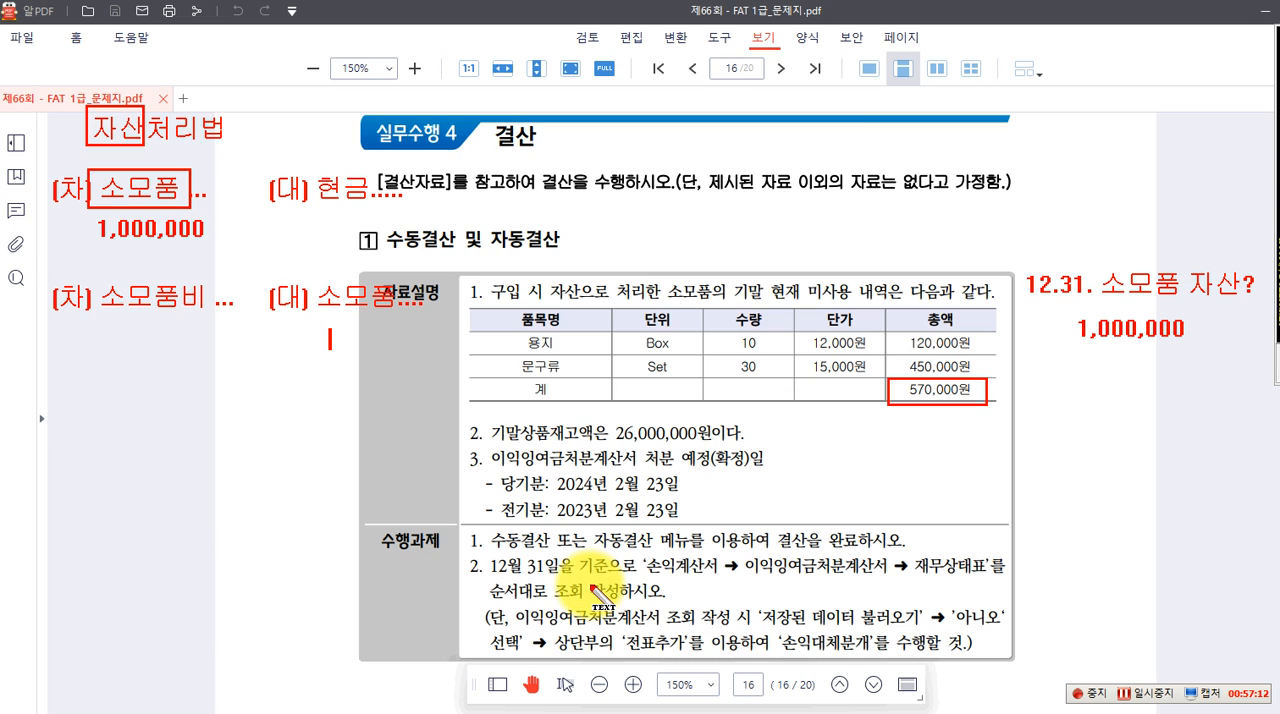
text(430,000)
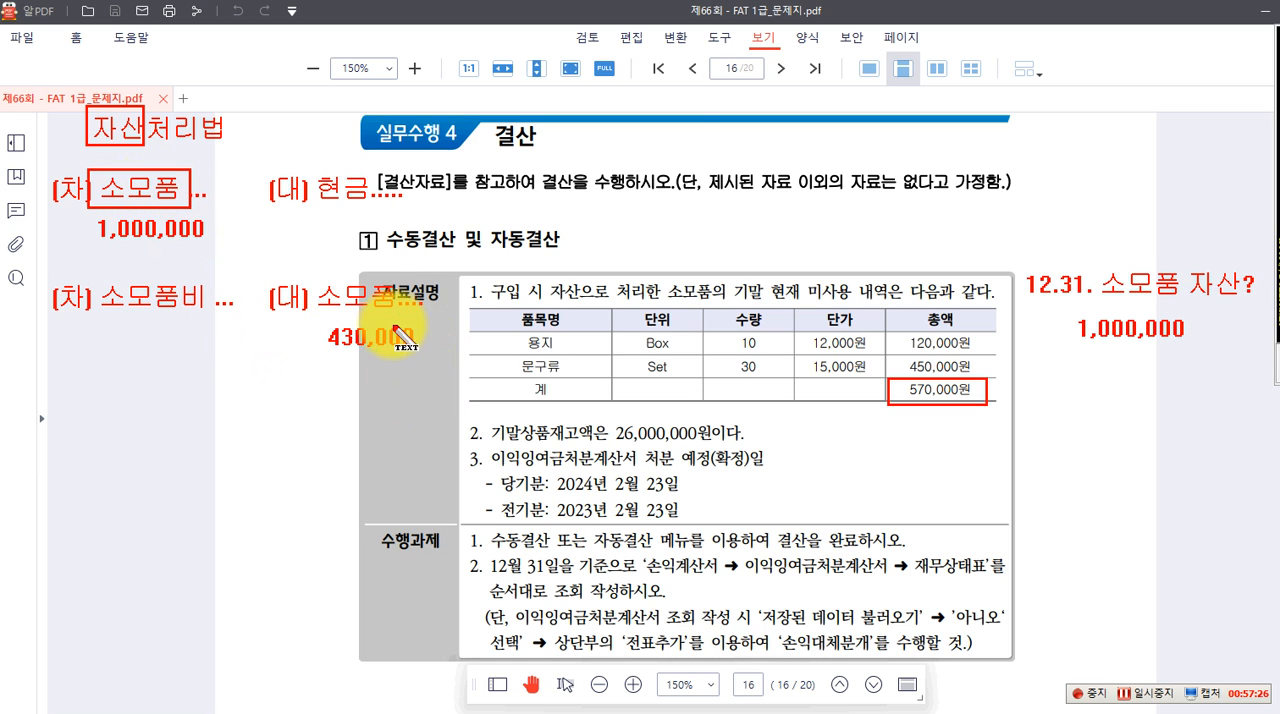
click(106, 346)
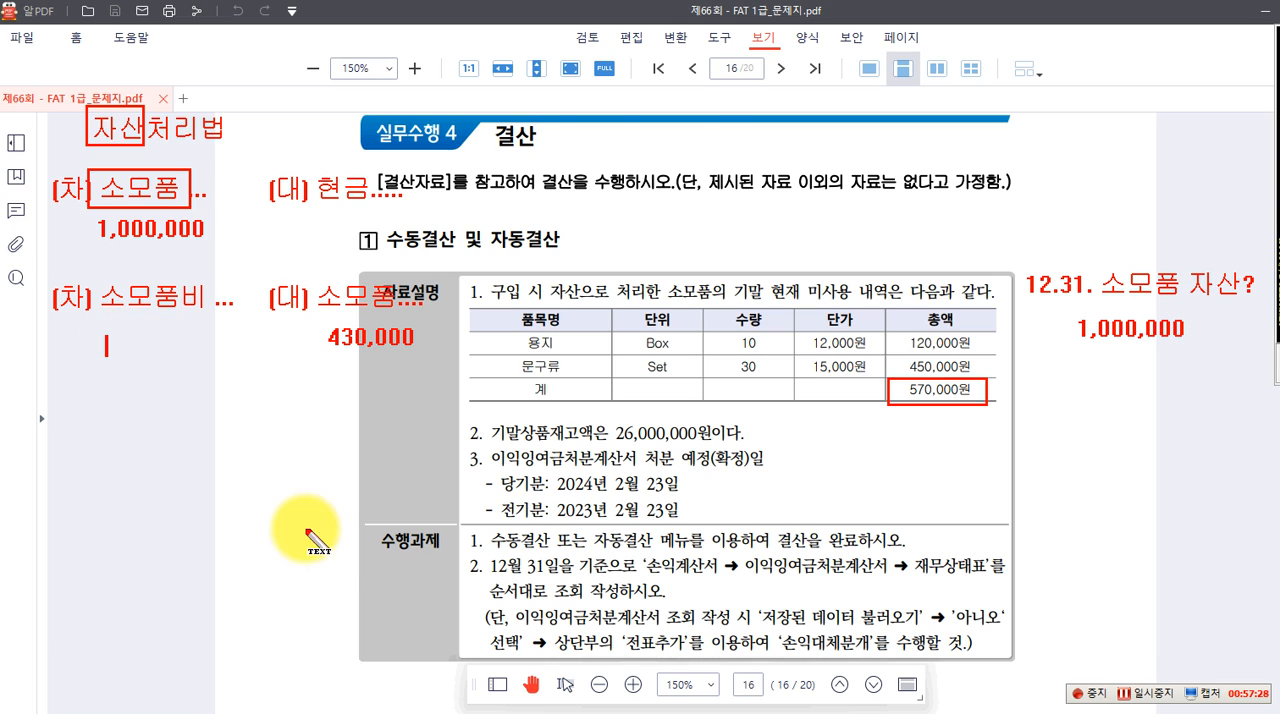
text(430,000)
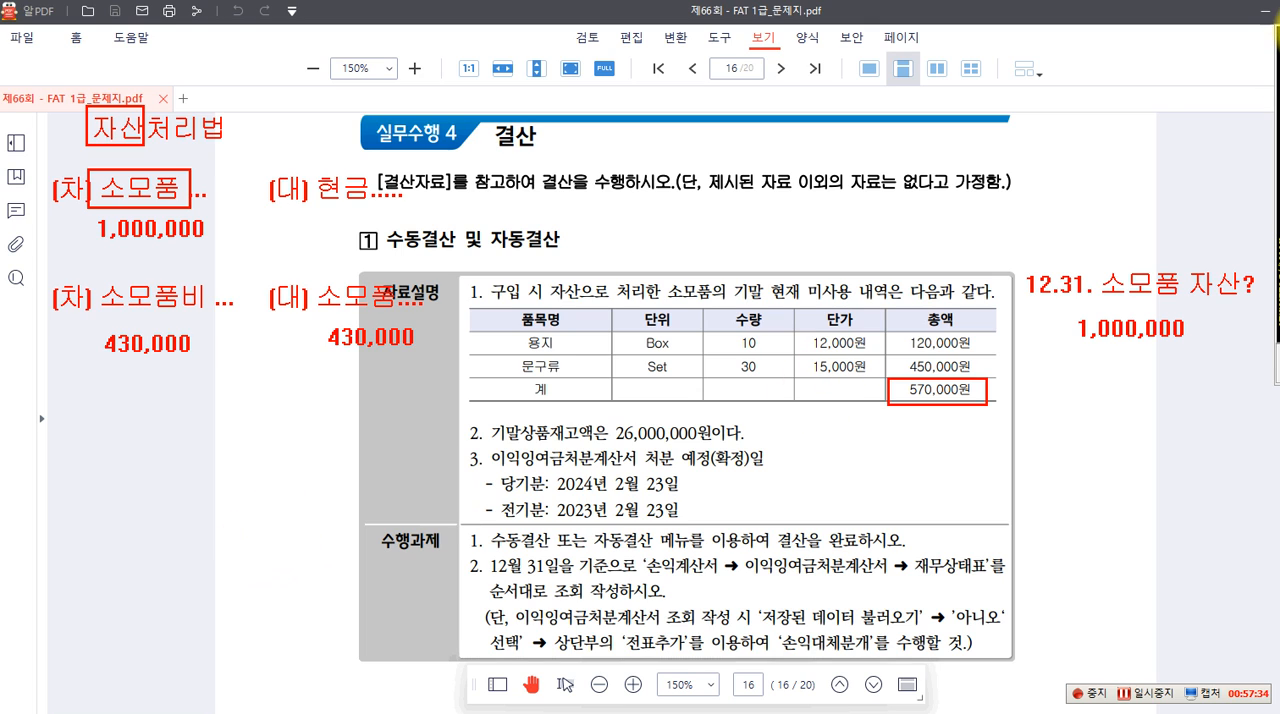
mouse_move(34, 272)
mouse_down()
mouse_move(48, 345)
mouse_move(420, 390)
mouse_move(446, 370)
mouse_up()
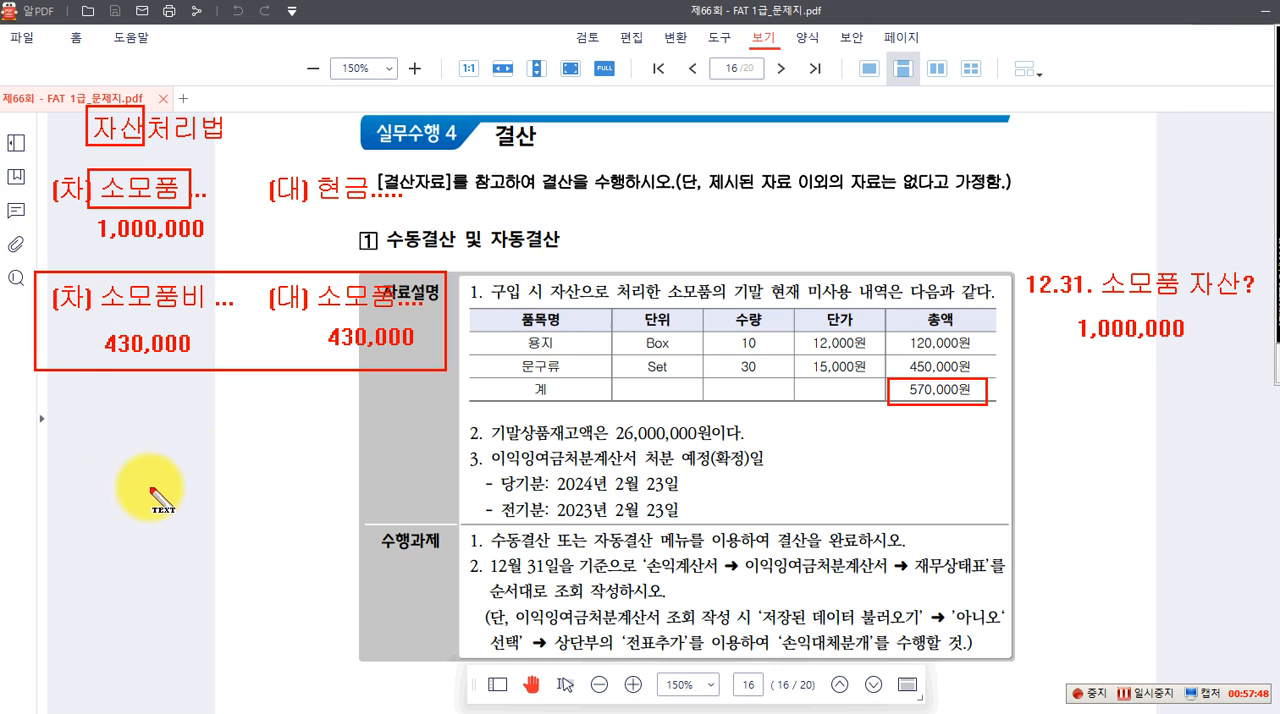
Write the red heading "비용처리법" in the margin below the boxed adjustment entry
click(88, 457)
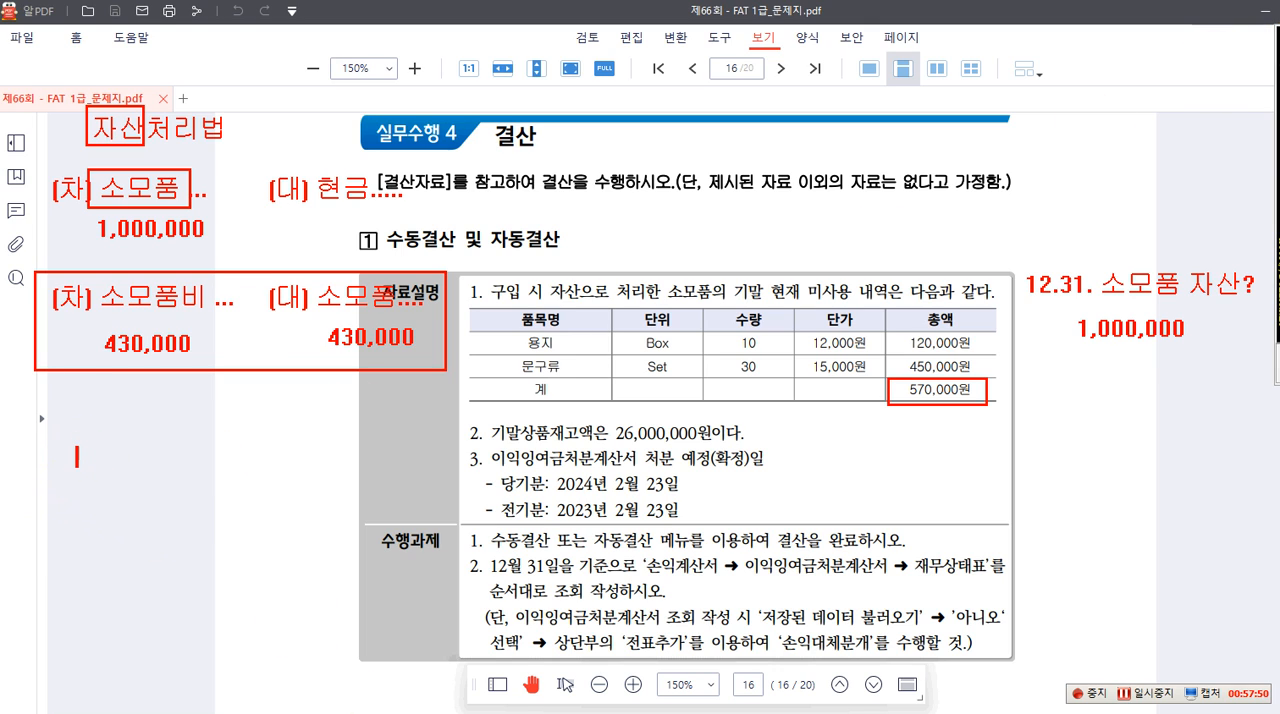
mouse_move(377, 713)
text(비용)
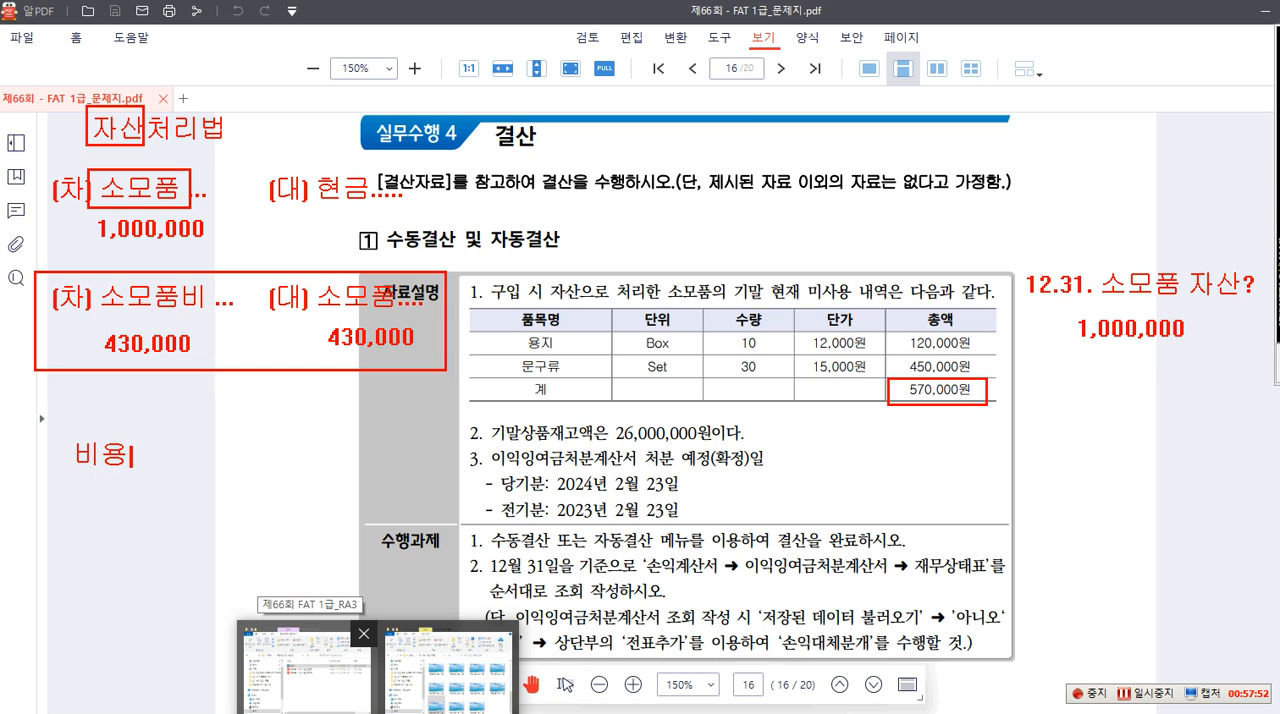
text(처리버)
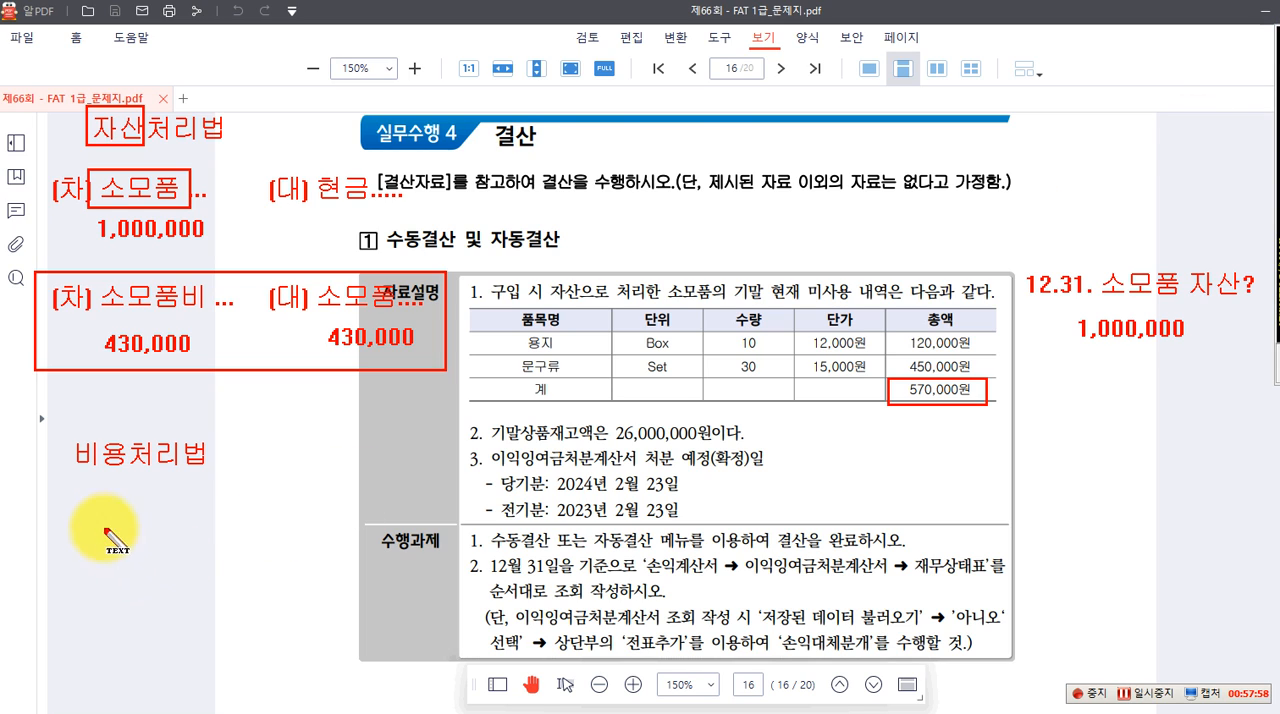
Write the expense-method purchase entry "(차) 소모품비 1,000,000 (대) 현금 1,000,000" under the 비용처리법 heading
click(63, 514)
text((차) 소모품비 1,000,000)
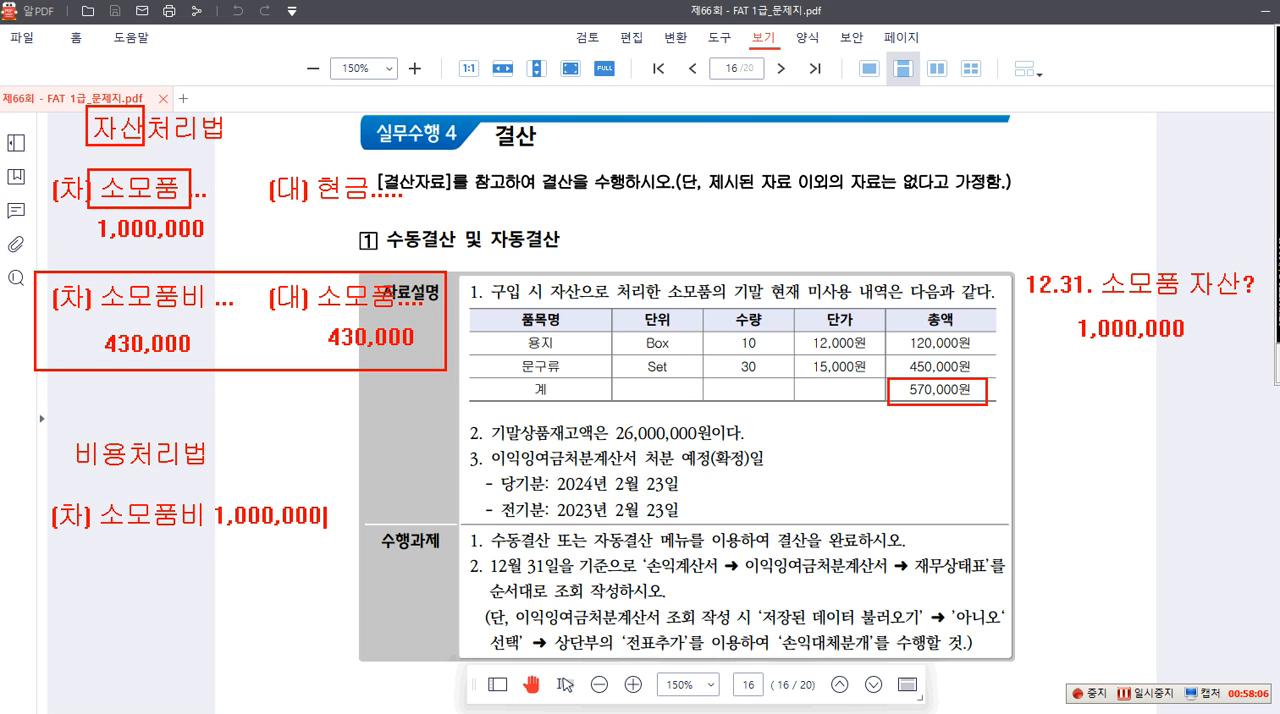
text( (대) ㅎ)
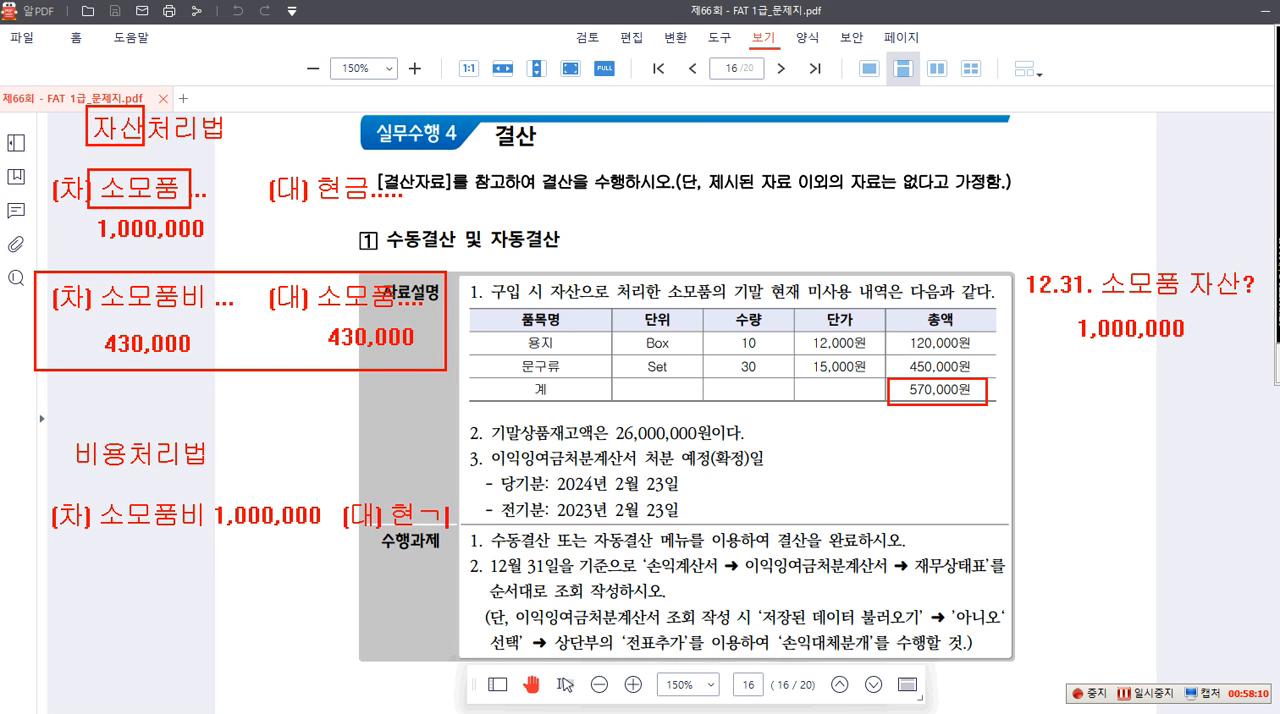
text(금 1,000,000)
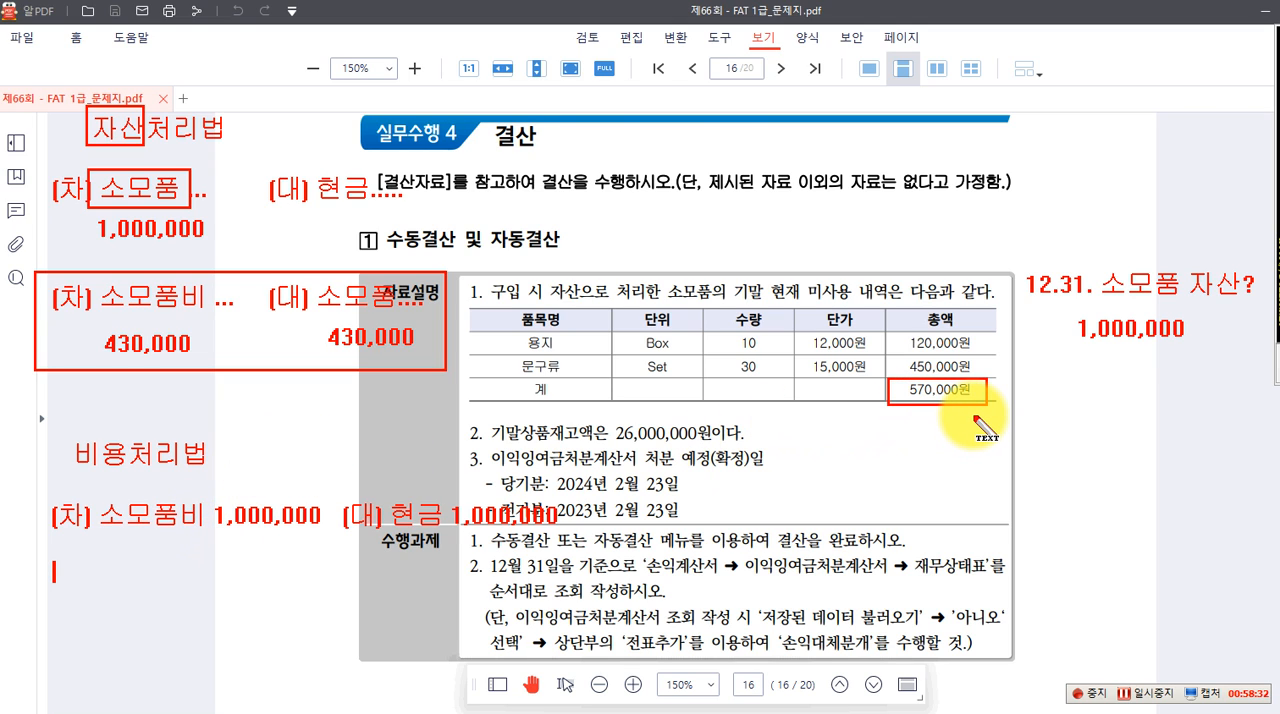
text((차) 소모품 570,000)
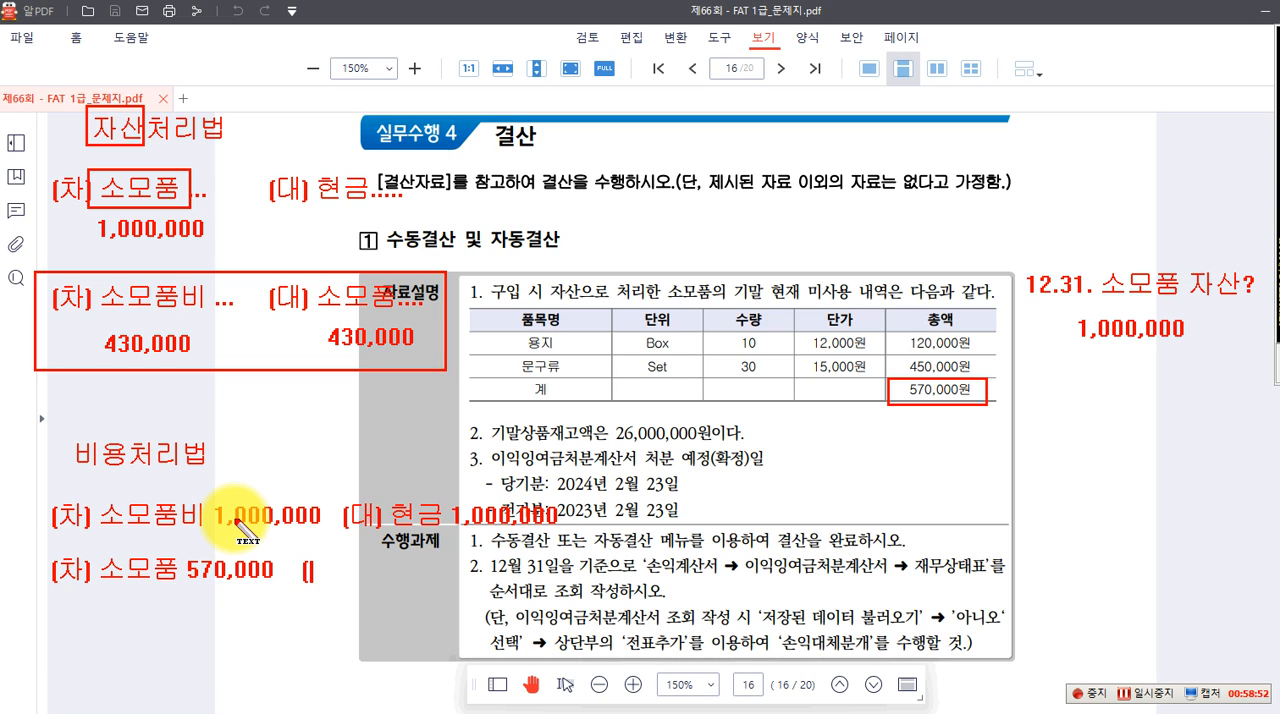
Write the expense-method adjustment entry "(차) 소모품 570,000 (대) 소모품비 570,000" below its purchase entry
text(()
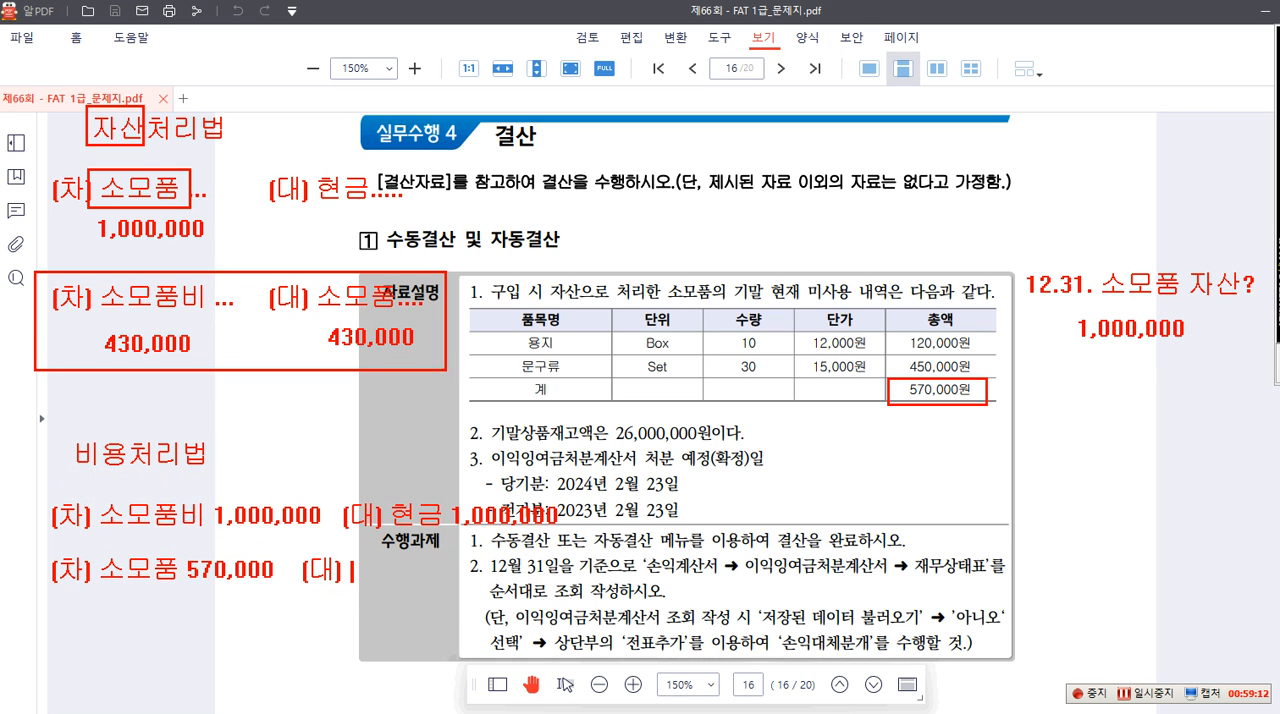
text(모품비)
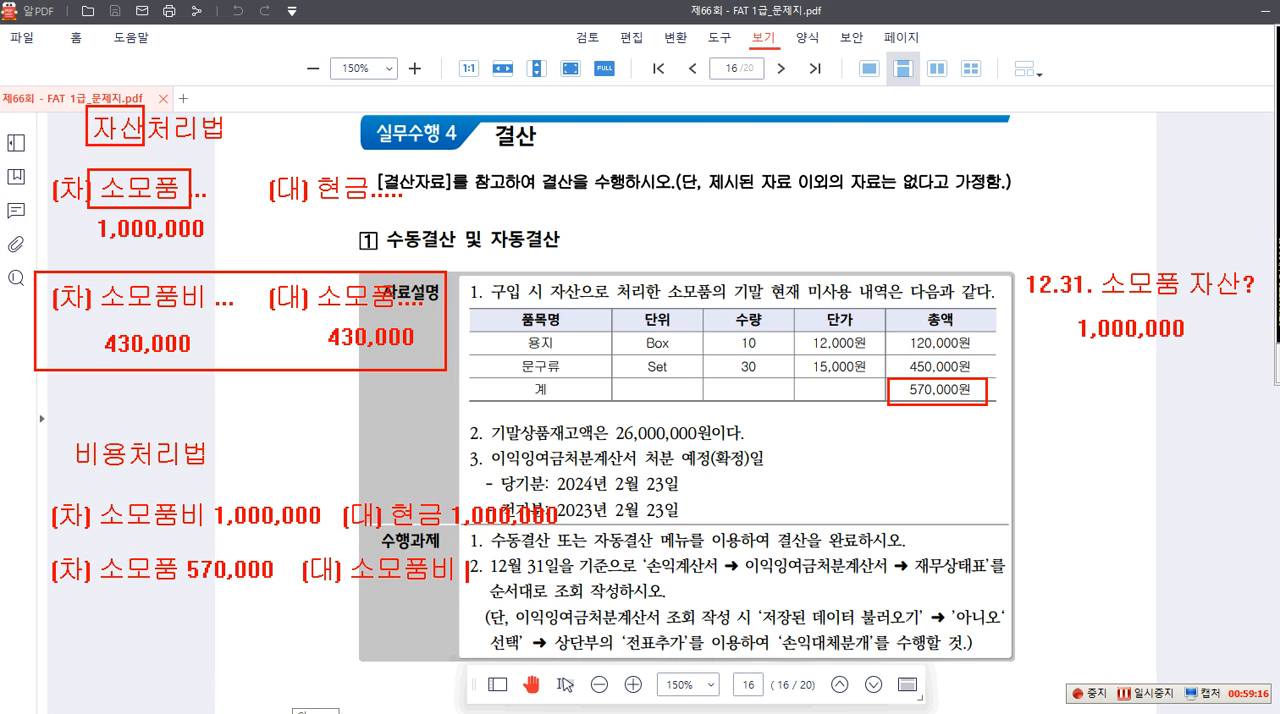
text( 570,000)
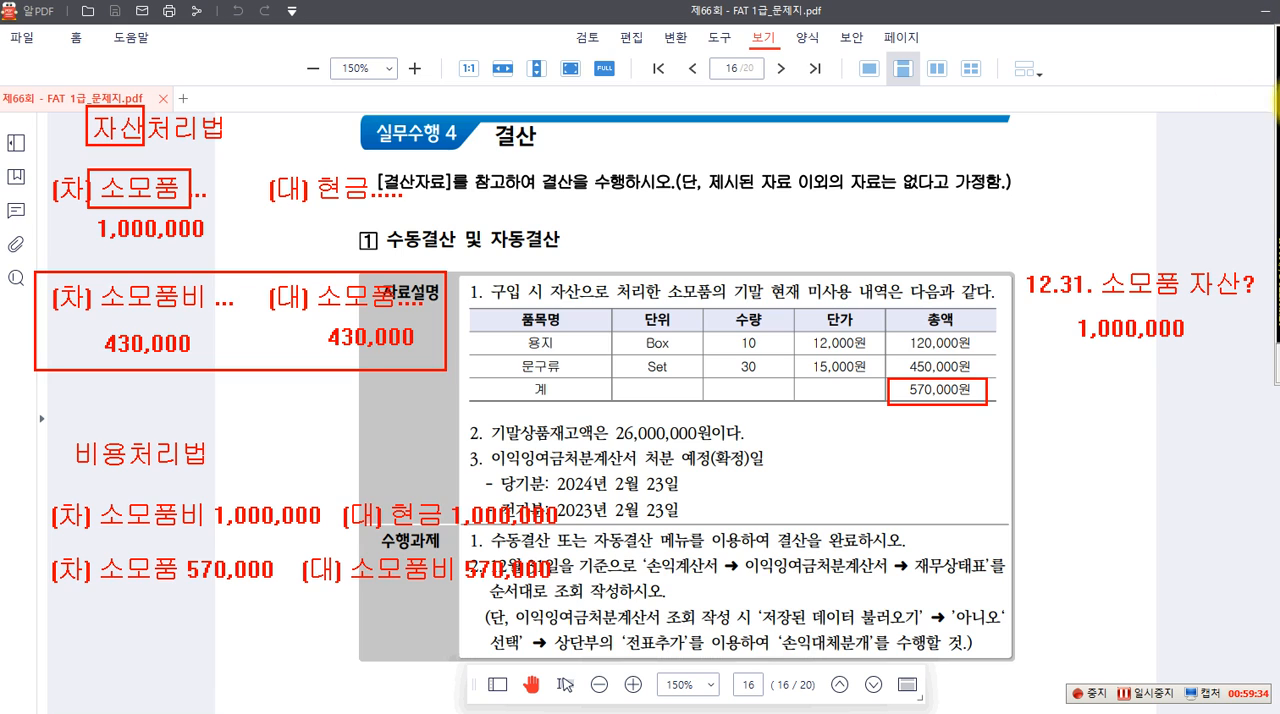
Box the 비용처리법 heading in red and its adjustment entry in blue, circle the asset-method 소모품비 430,000 in blue, and clear all annotations
mouse_move(57, 432)
mouse_down()
mouse_move(90, 482)
mouse_move(225, 474)
mouse_up()
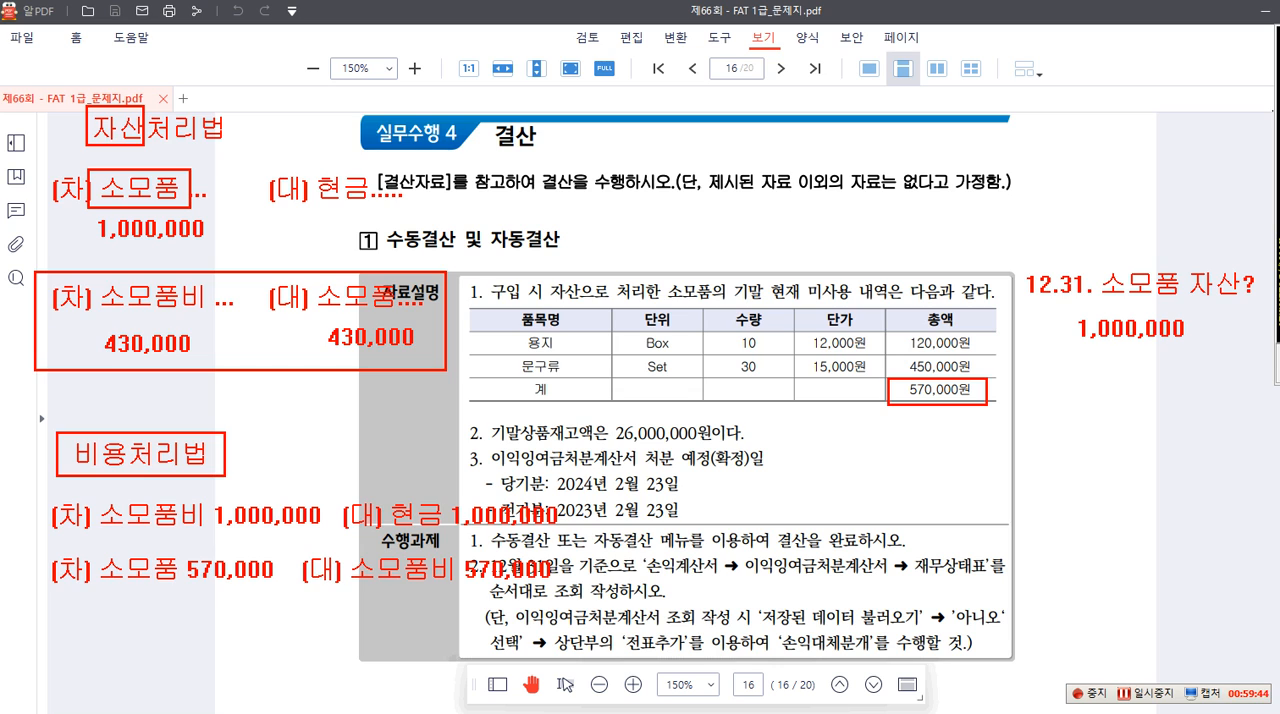
drag(37, 547, 567, 600)
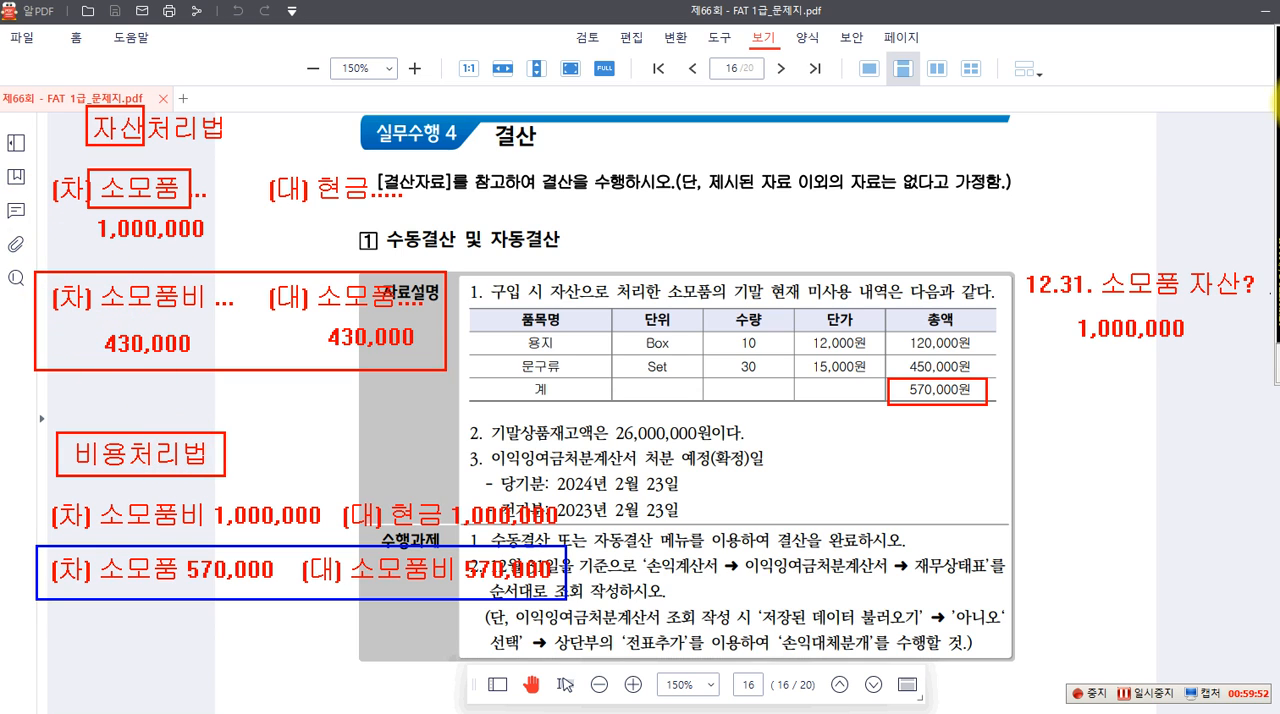
drag(90, 285, 207, 378)
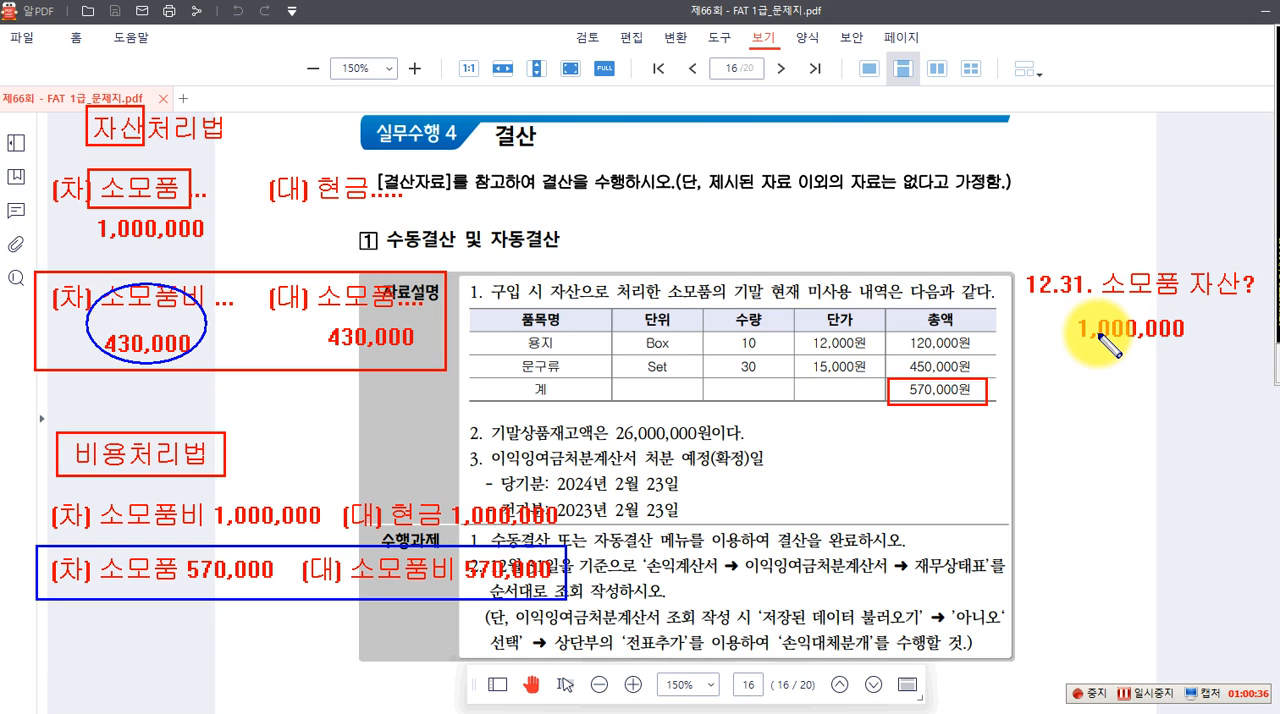
key(Escape)
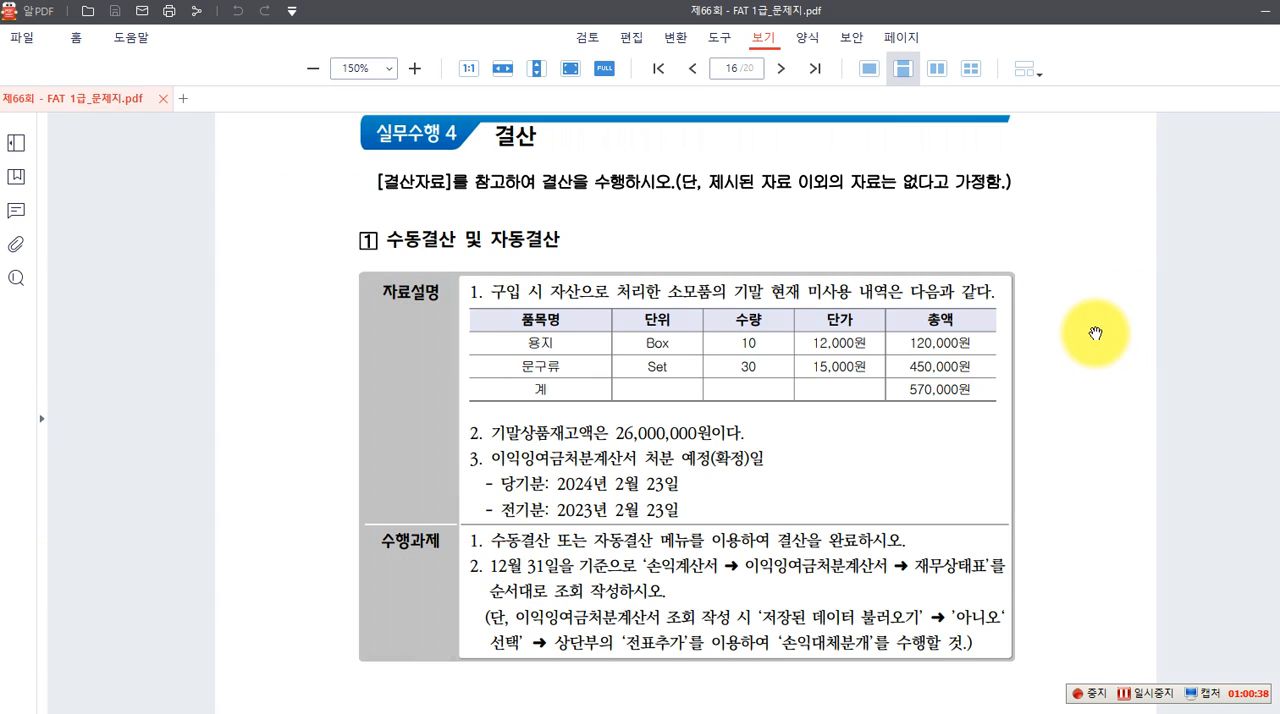
Switch to Smart A and look up the 소모품 balance in the December 2023 재무상태표
click(903, 712)
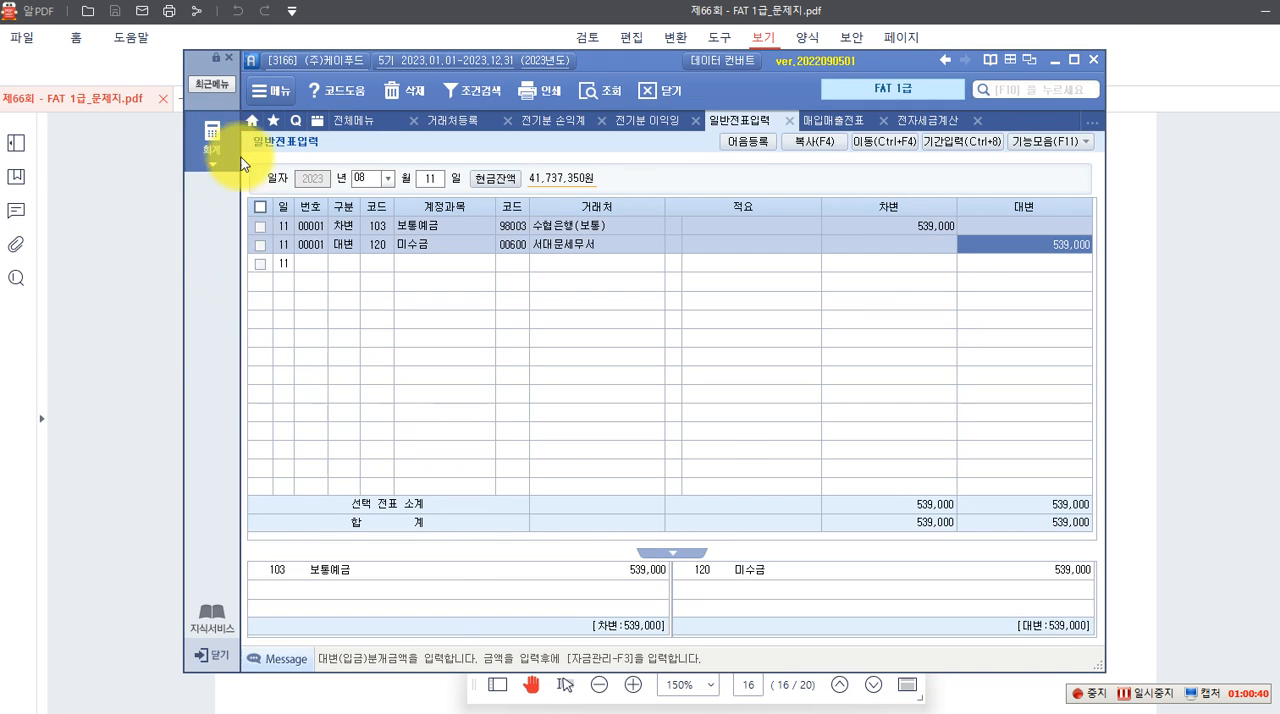
click(213, 146)
click(918, 229)
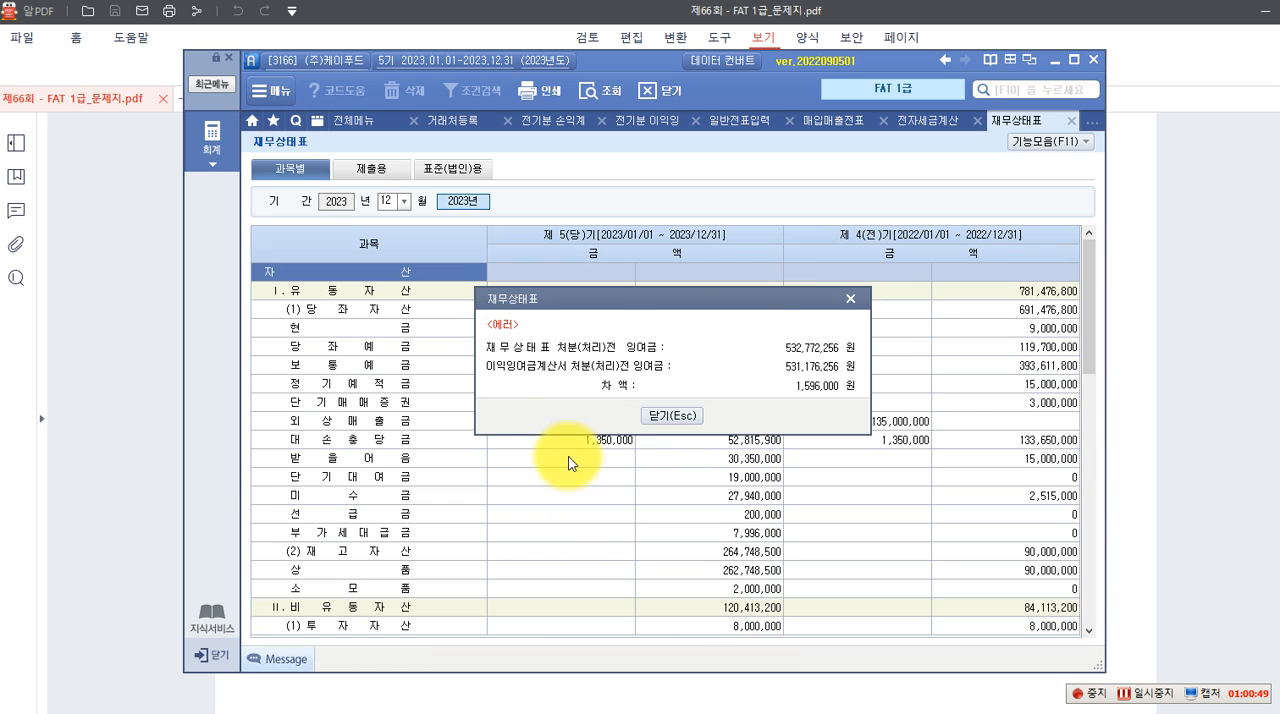
click(671, 415)
click(375, 439)
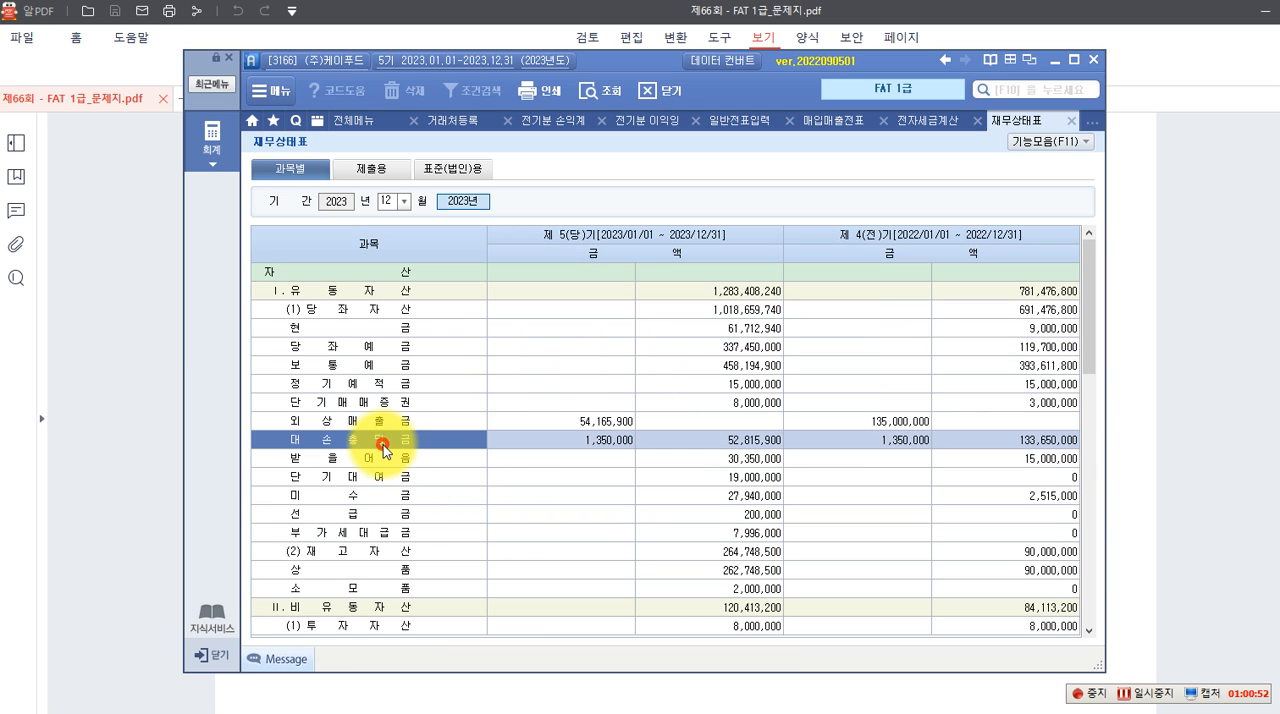
click(380, 585)
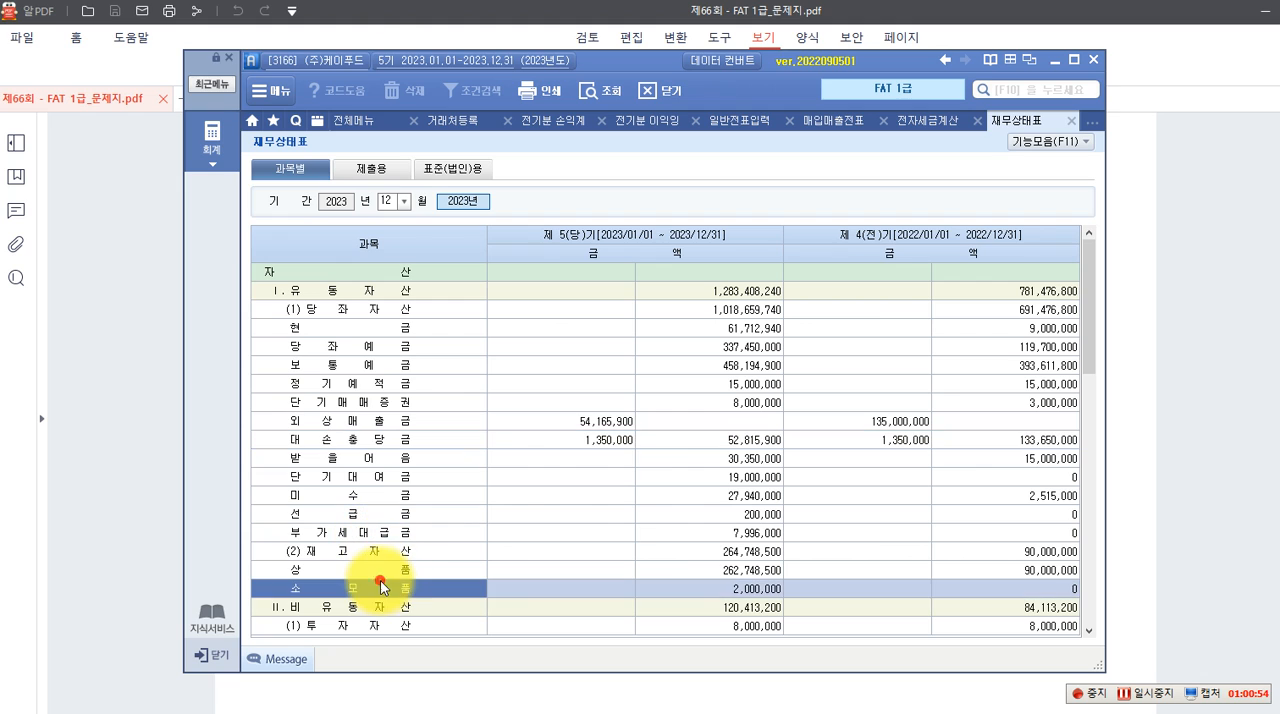
click(714, 592)
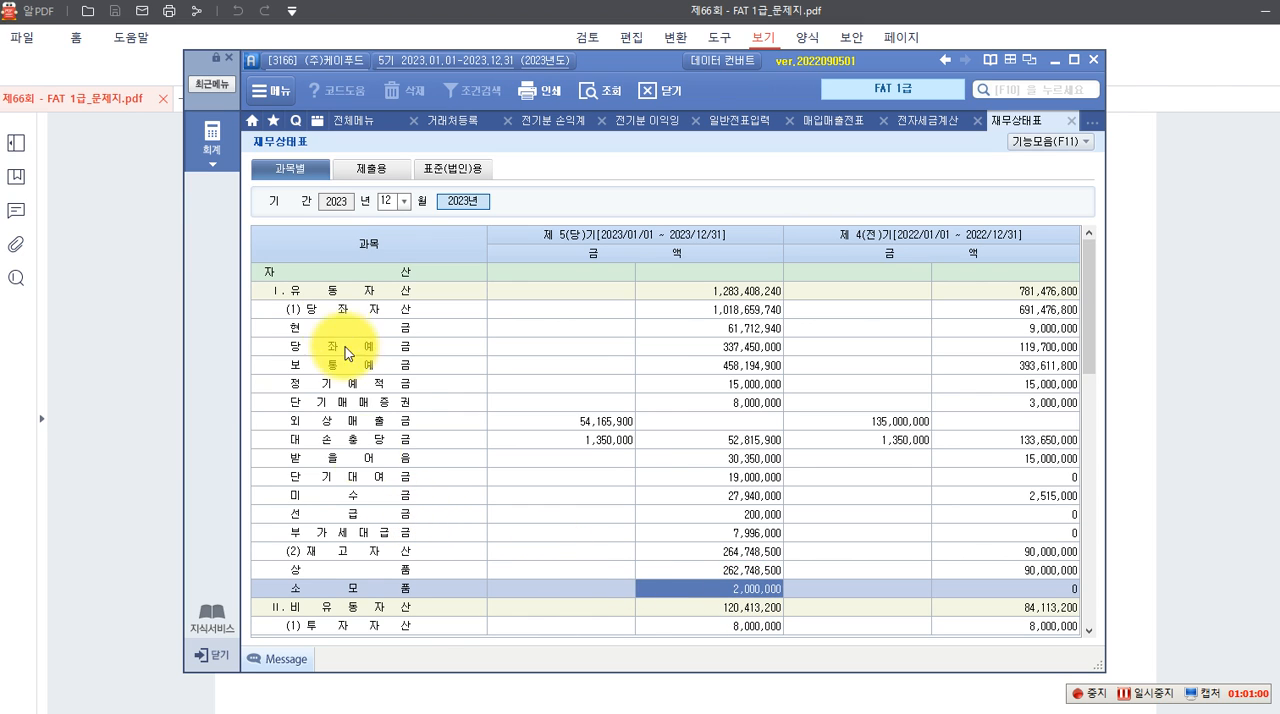
Set 일반전표입력 to December 31 and start a 차변 line
click(737, 122)
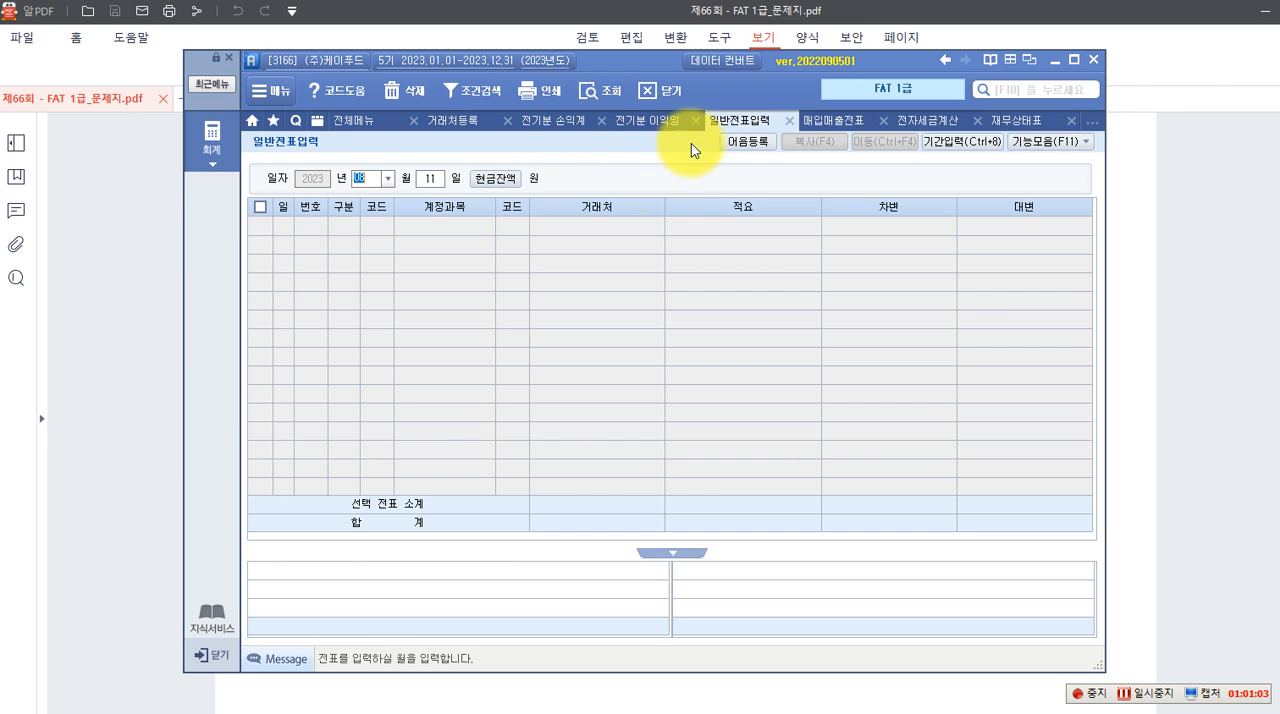
click(387, 180)
click(378, 330)
text(31)
key(Return)
text(3)
key(Return)
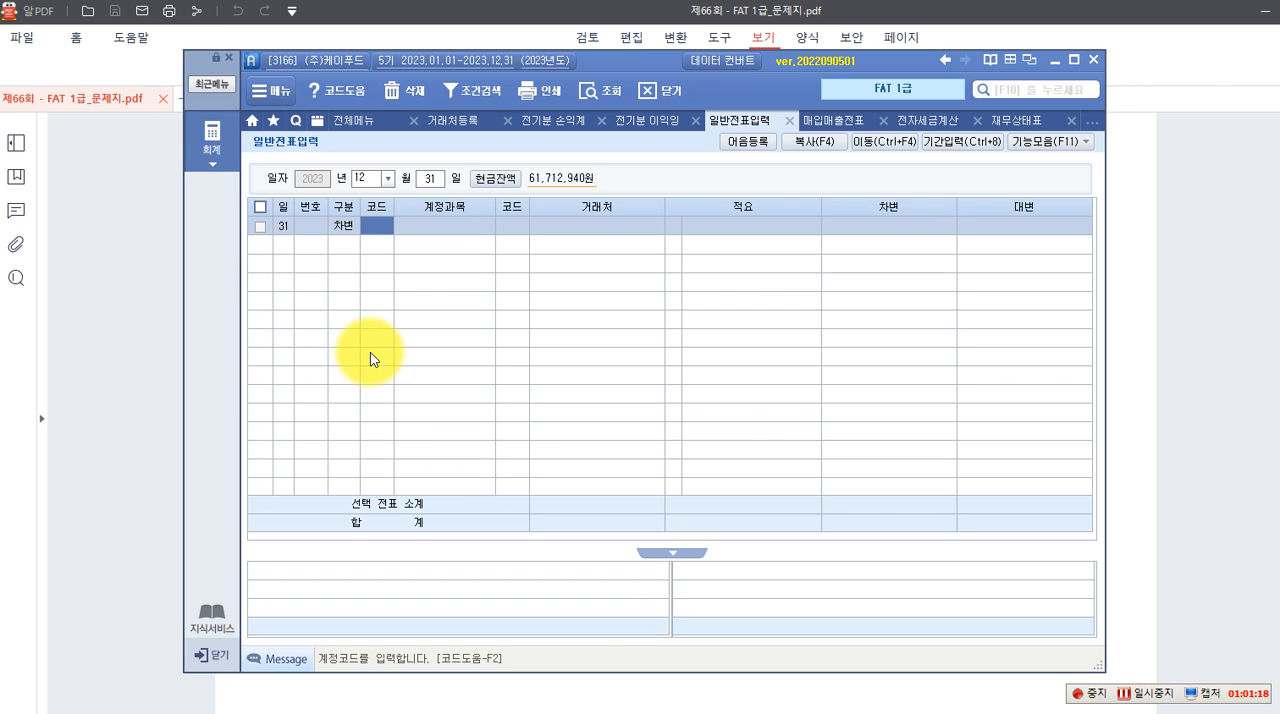
Assign account 830 소모품비 to the 차변 line by searching the account codes for 소모품비
key(F2)
text(소모)
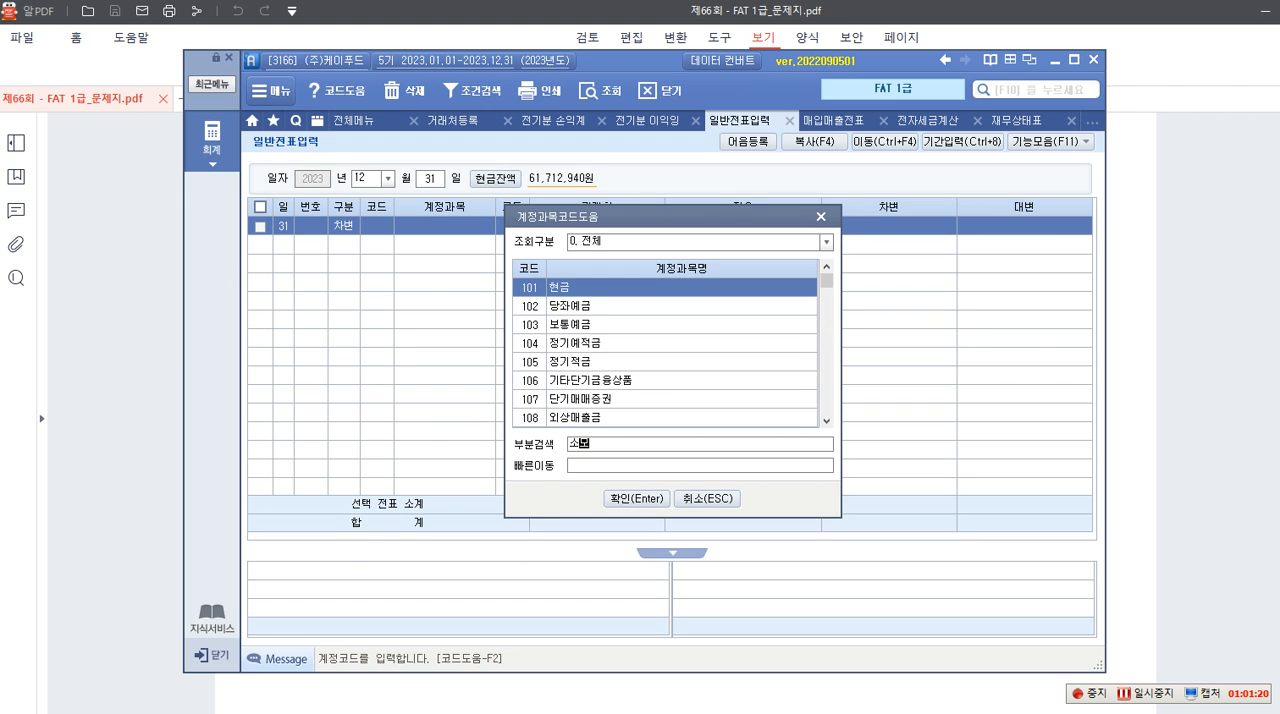
text(품비)
key(Return)
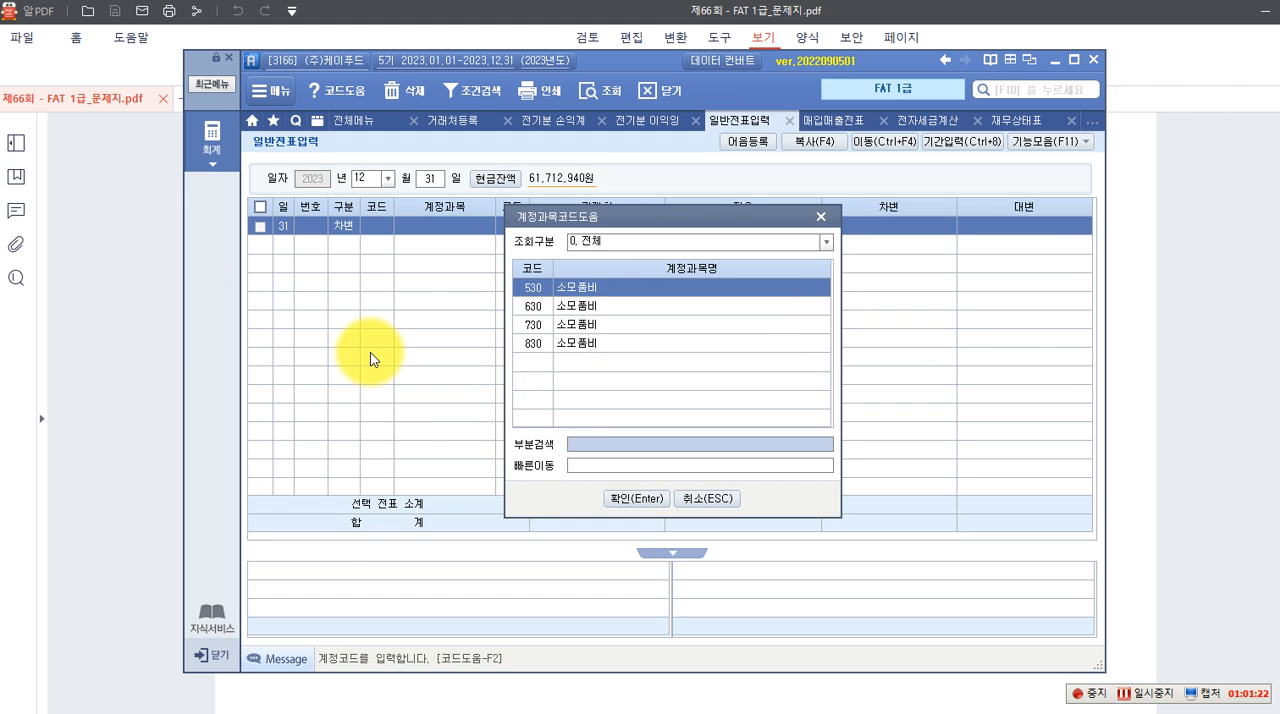
key(Down)
key(Down)
key(Down)
key(Return)
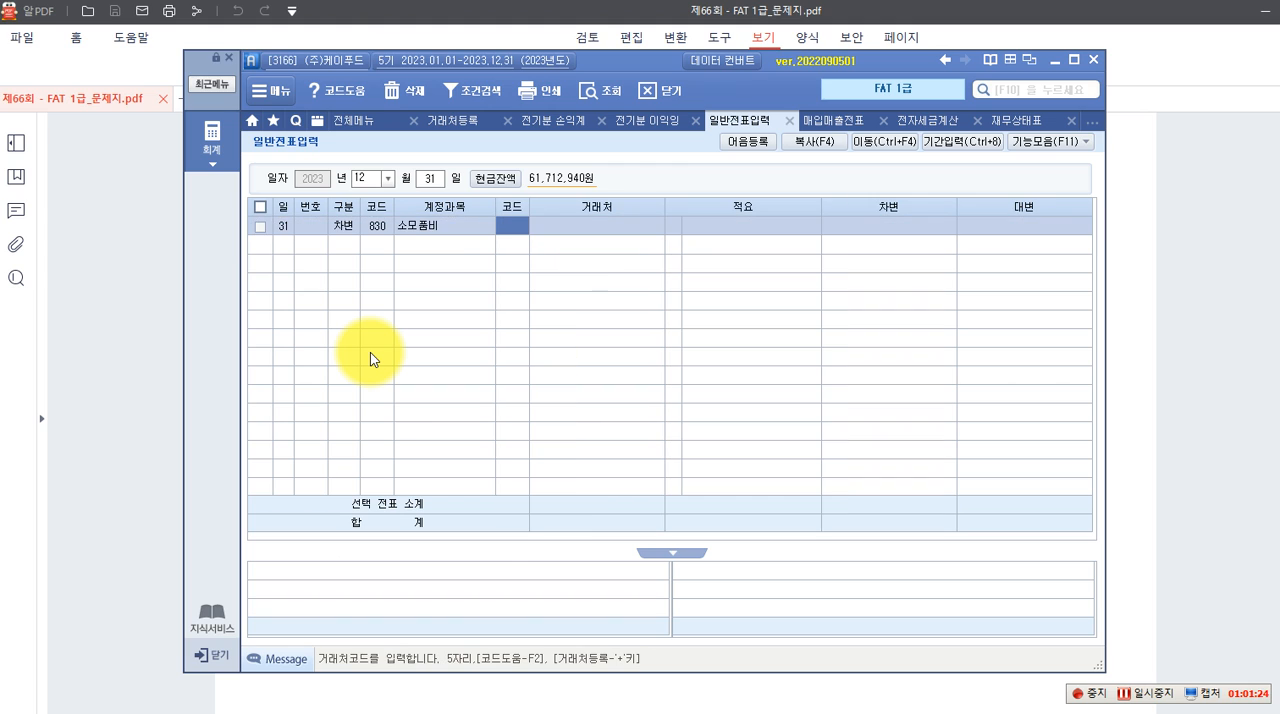
Leave the 소모품비 line's 거래처 and 적요 empty and set its 차변 amount to 1,430,000
text(1)
key(BackSpace)
key(Return)
key(Return)
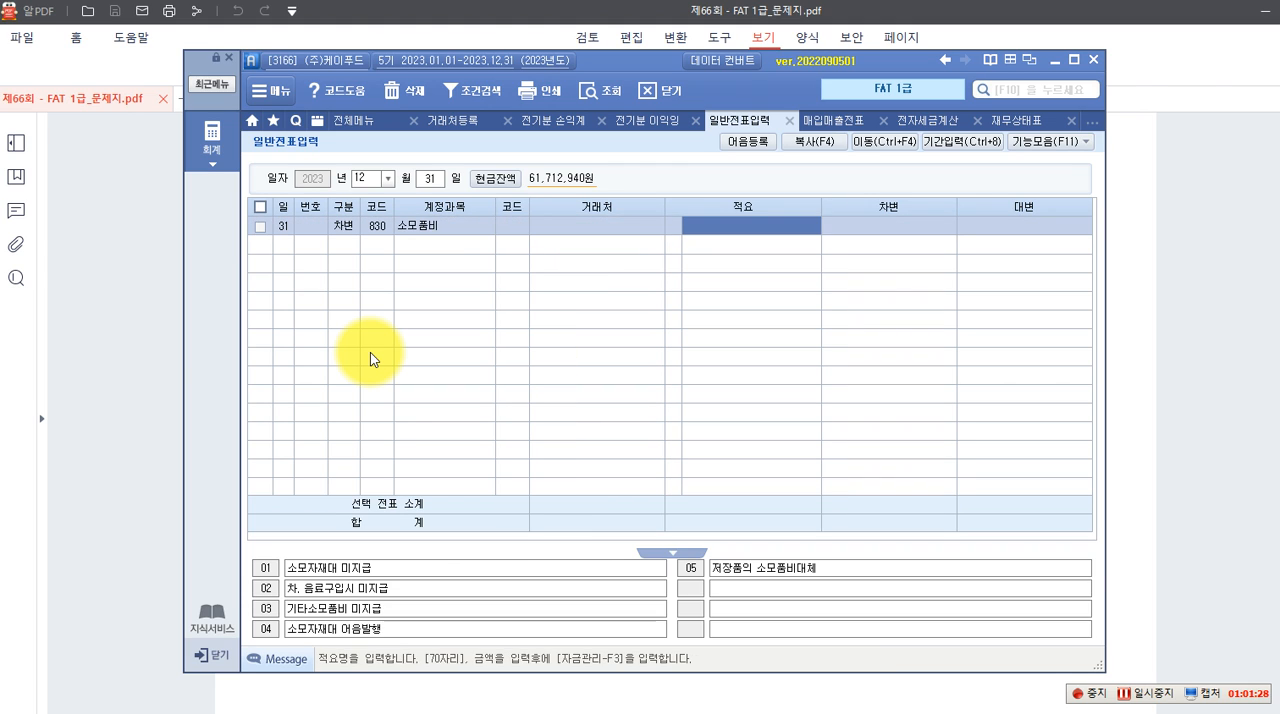
key(Return)
text(14)
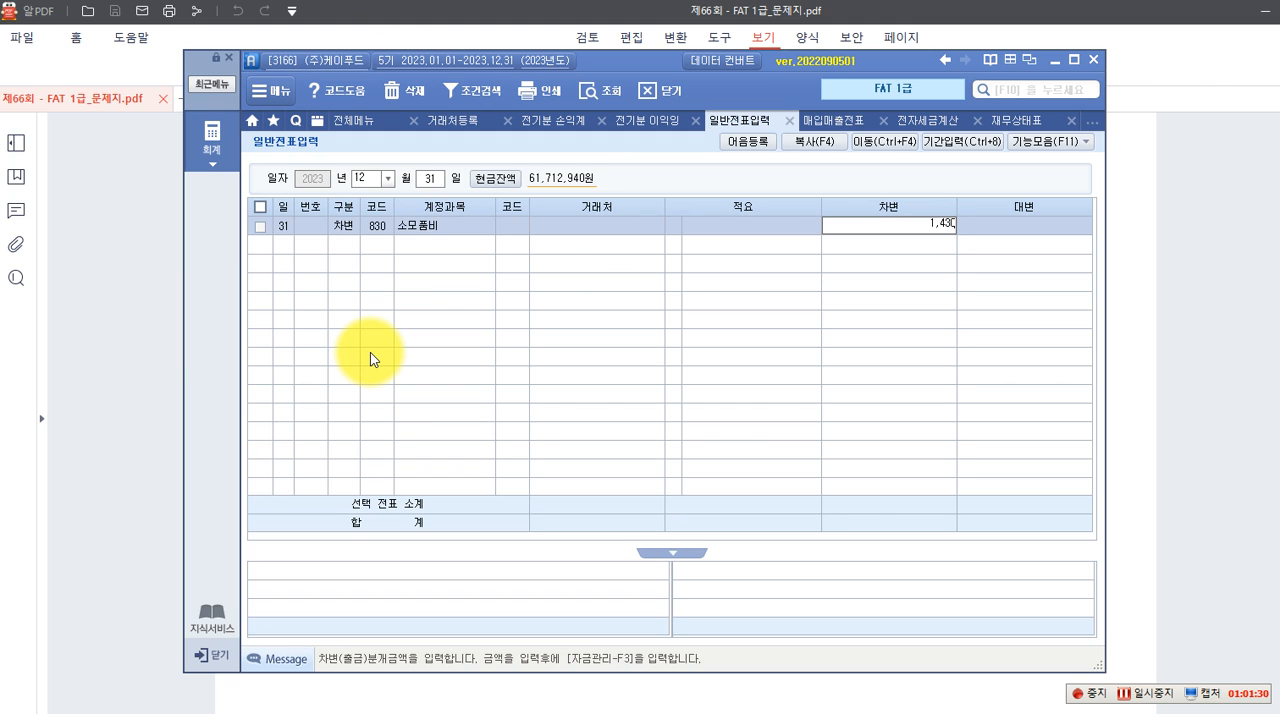
key(Return)
Add a 대변 line on December 31 with account 172 소모품 and an amount of 1,430,000
text(4)
key(Return)
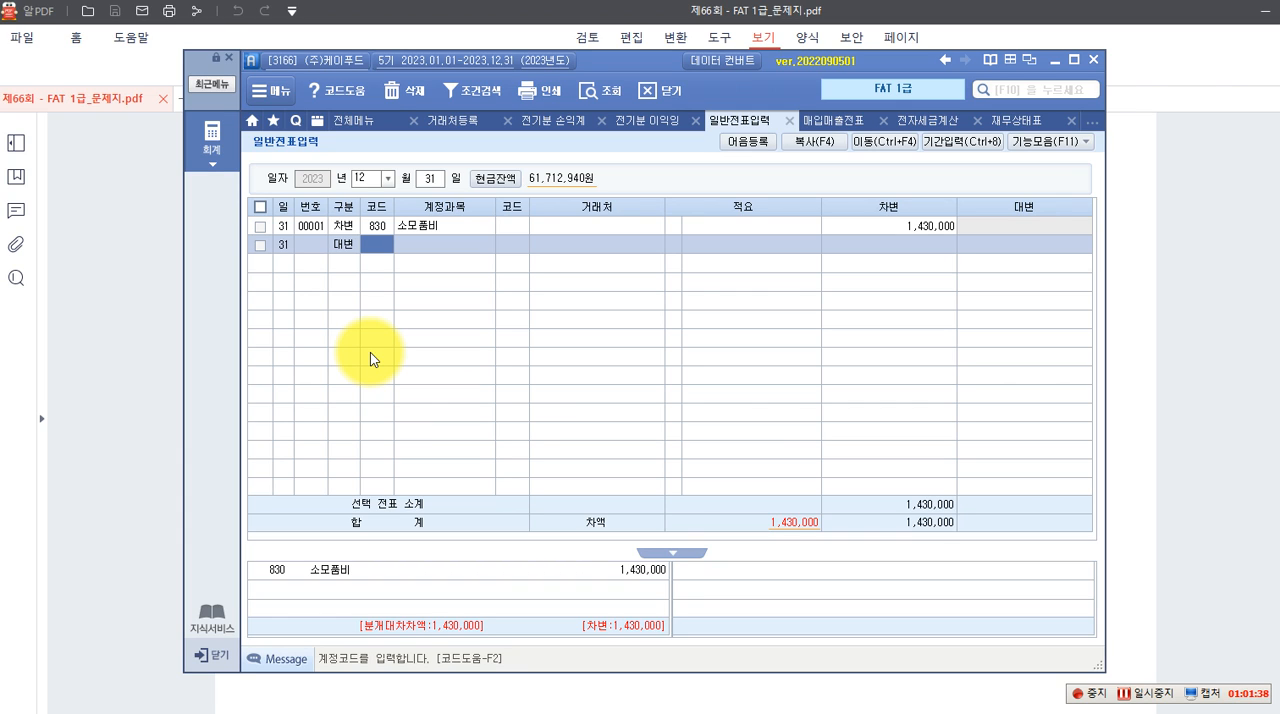
key(F2)
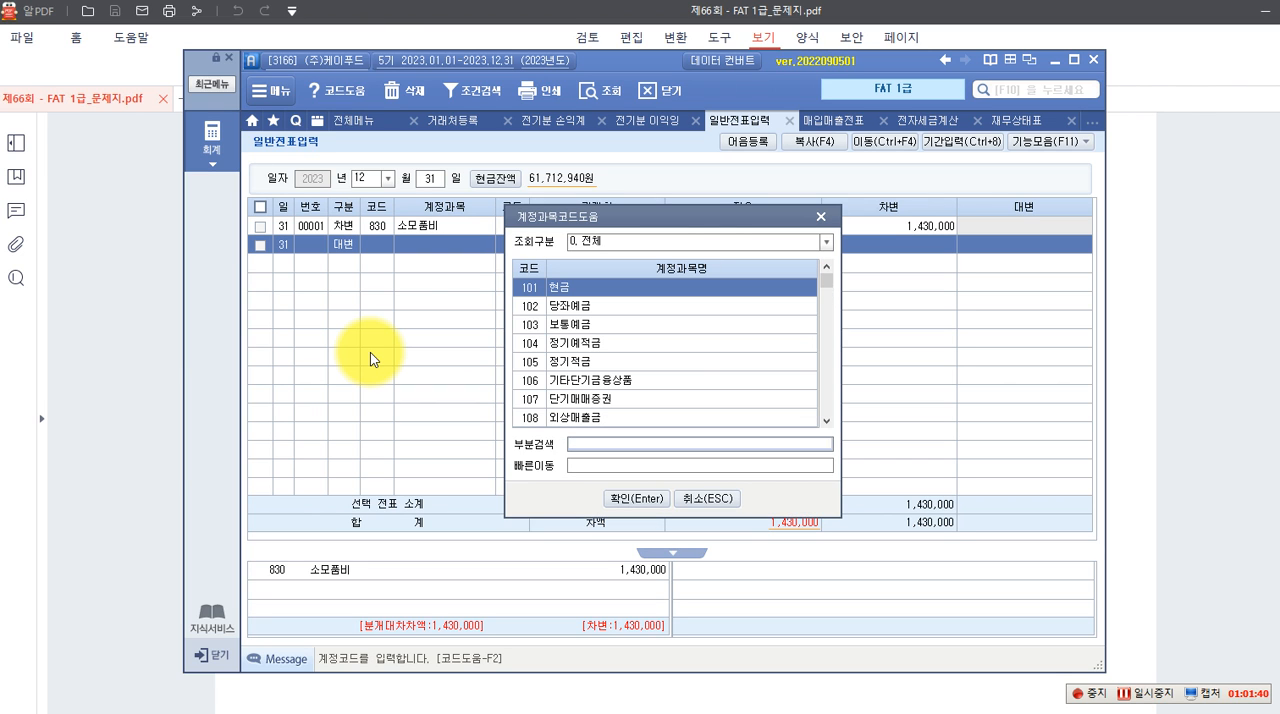
text(소모)
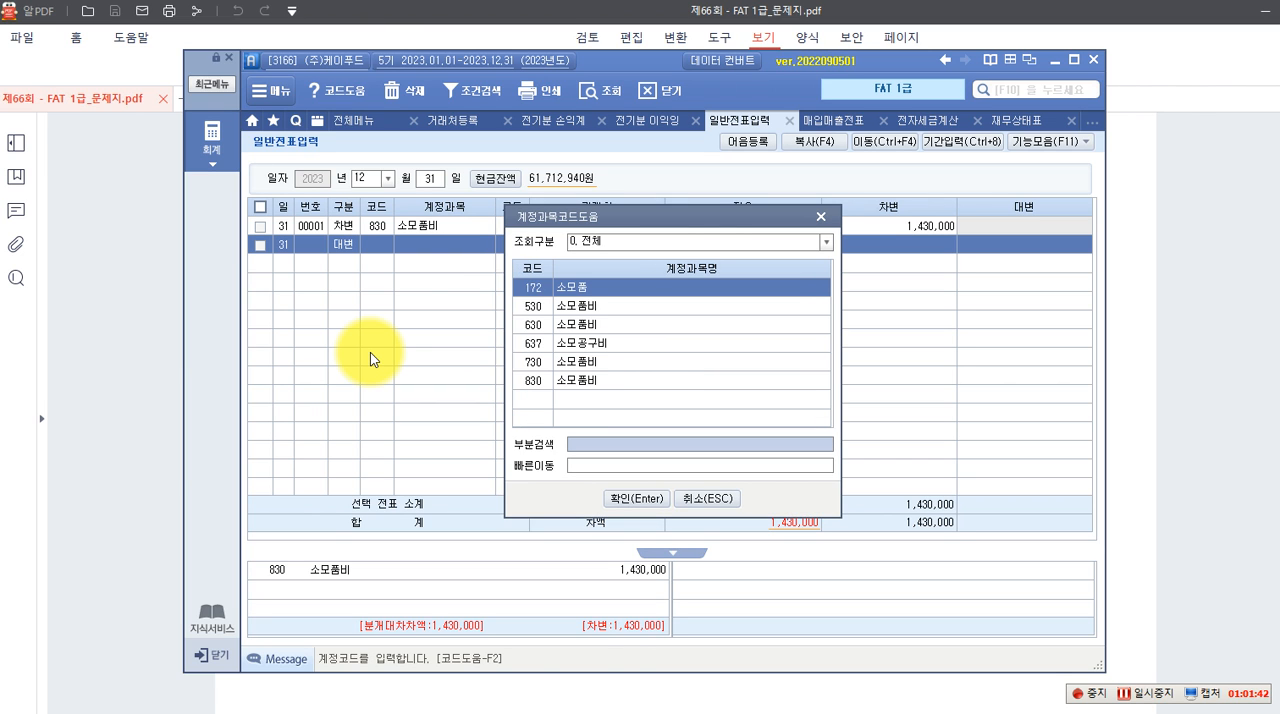
key(Return)
key(Return)
key(Return)
key(Return)
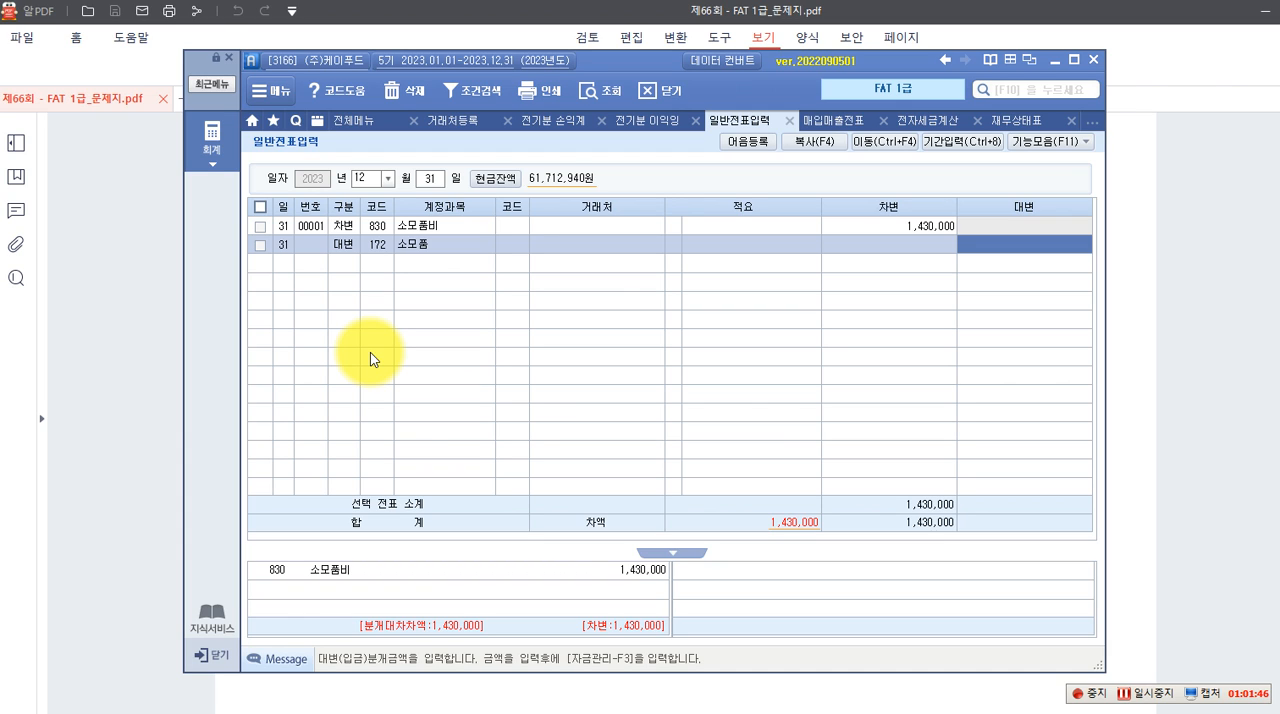
text(1,430,000)
key(Return)
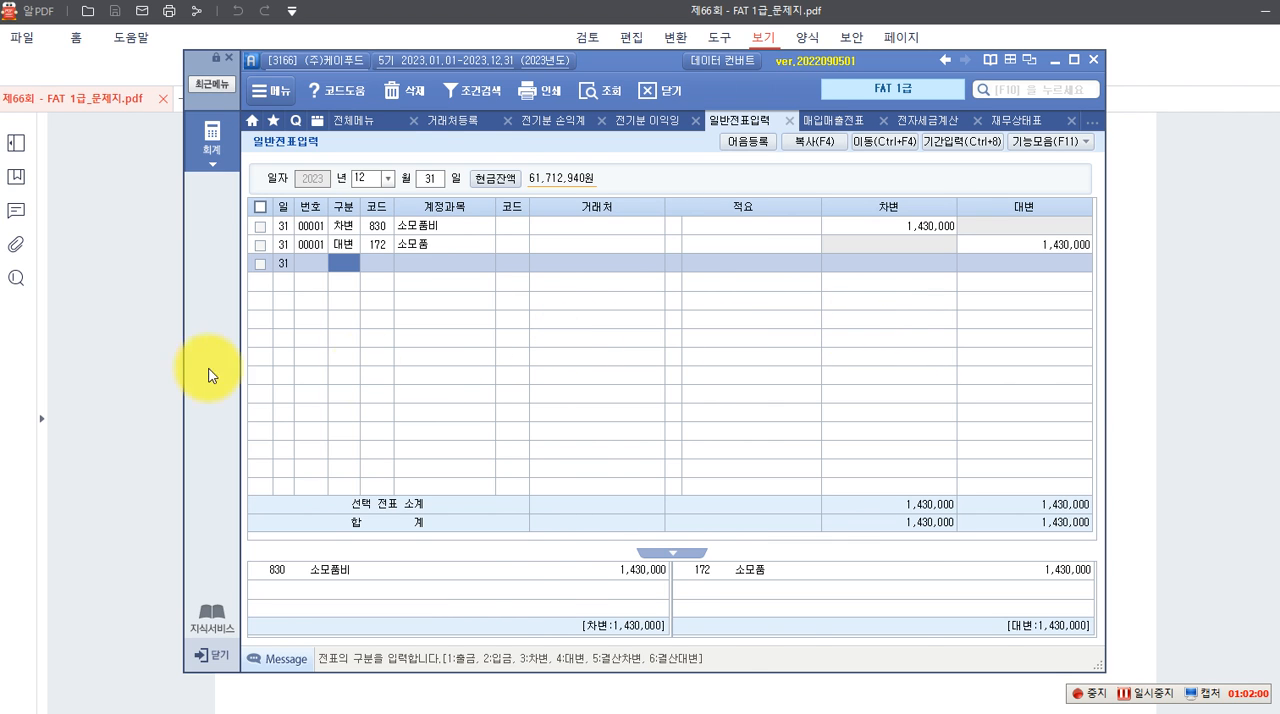
Check the closing data in the exam PDF and load Smart A's 결산자료입력 for January to December 2023, accepting the blank 매출원가 selection
click(140, 372)
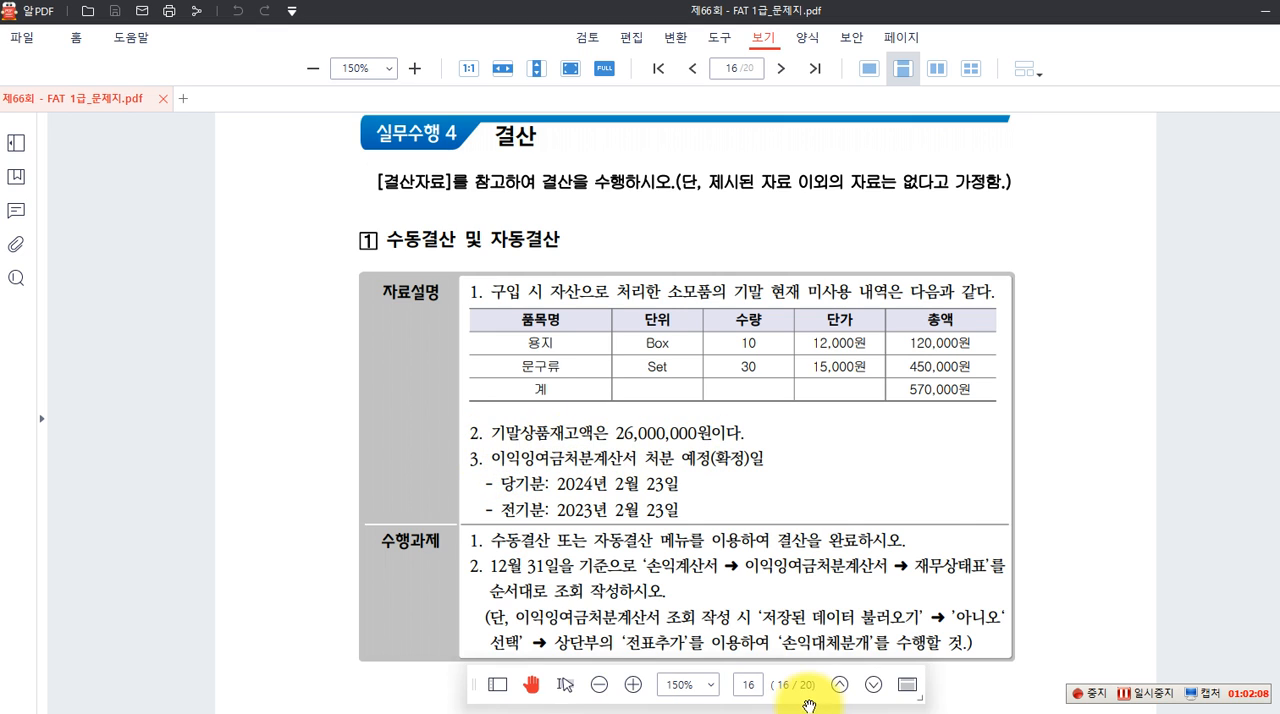
click(868, 713)
click(210, 137)
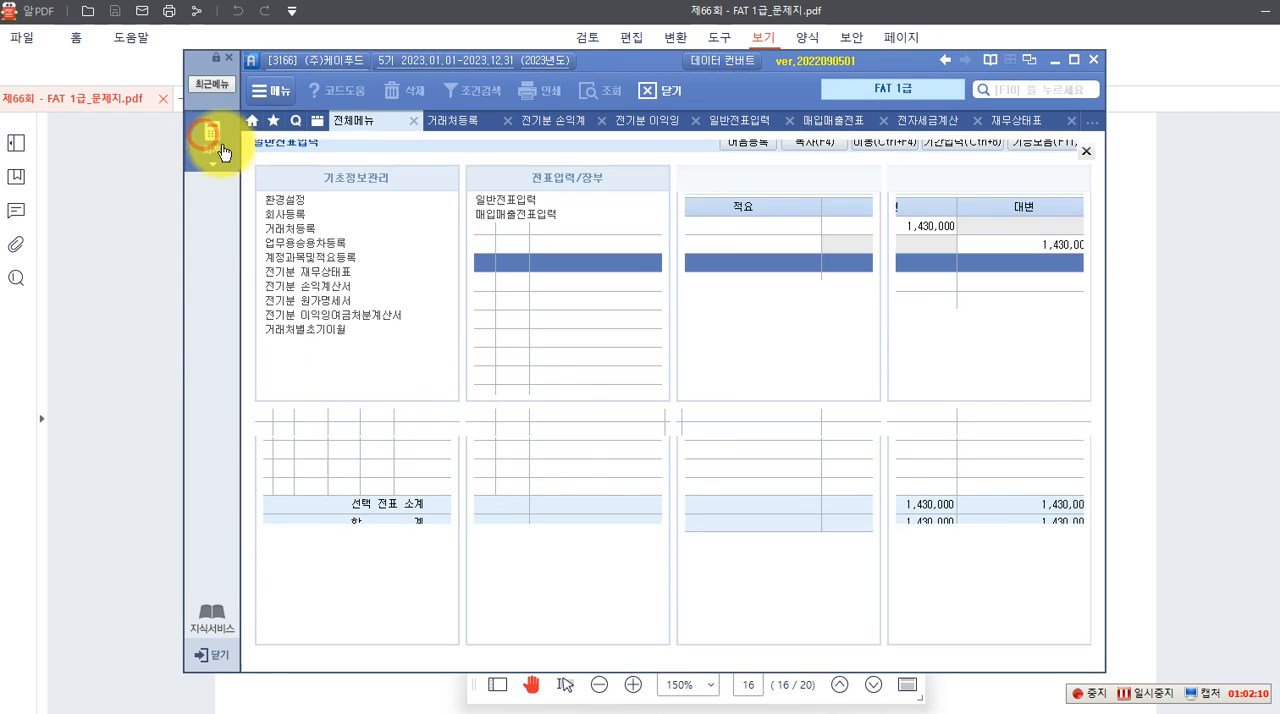
click(907, 201)
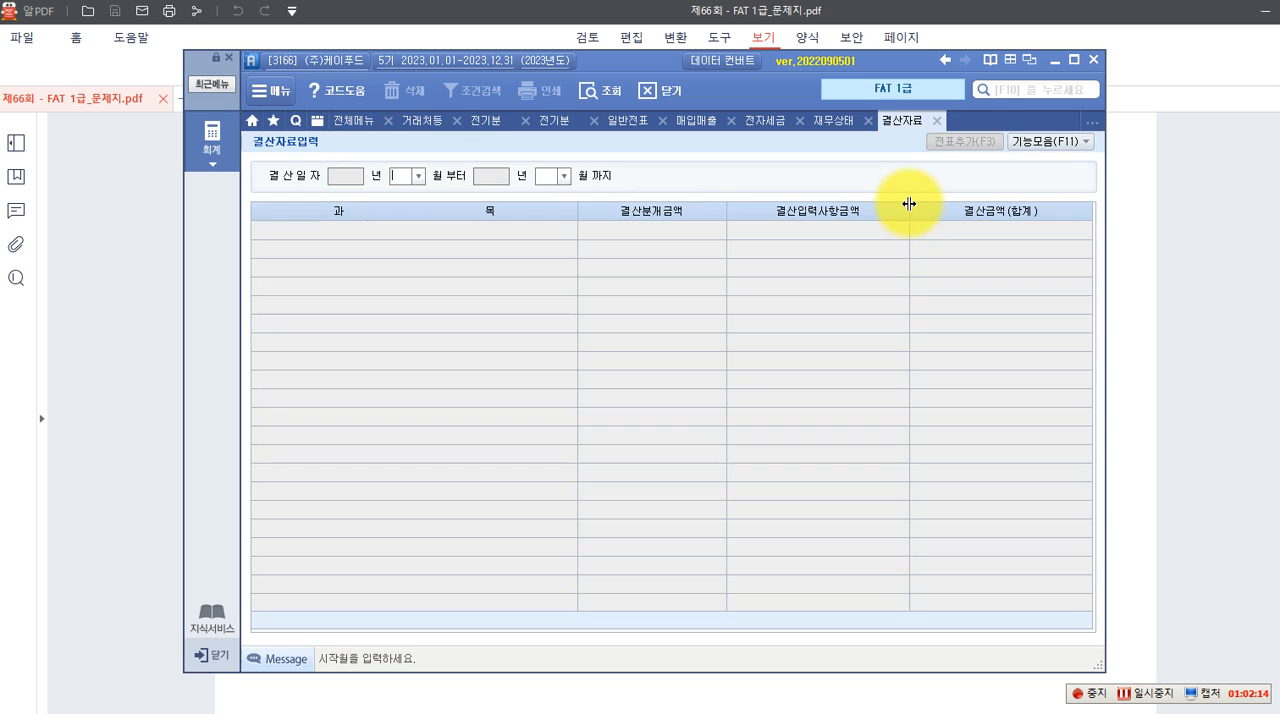
click(419, 176)
click(395, 199)
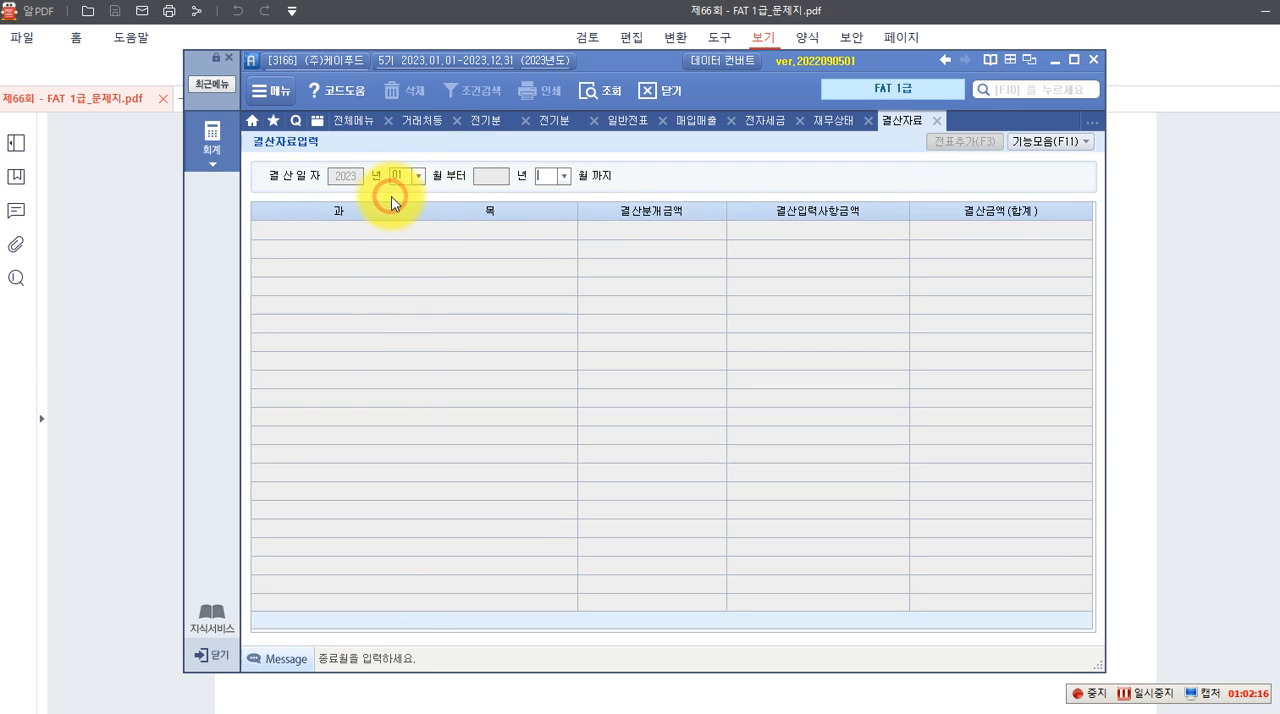
text(12)
key(Return)
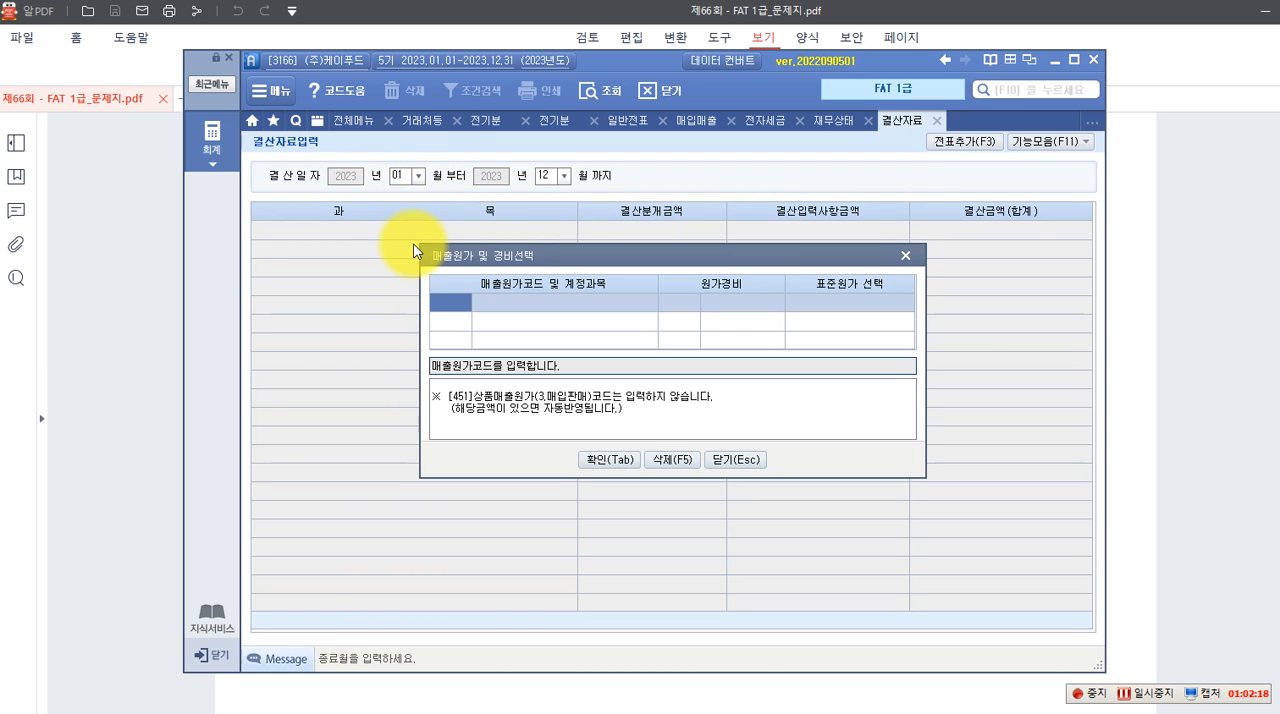
click(598, 459)
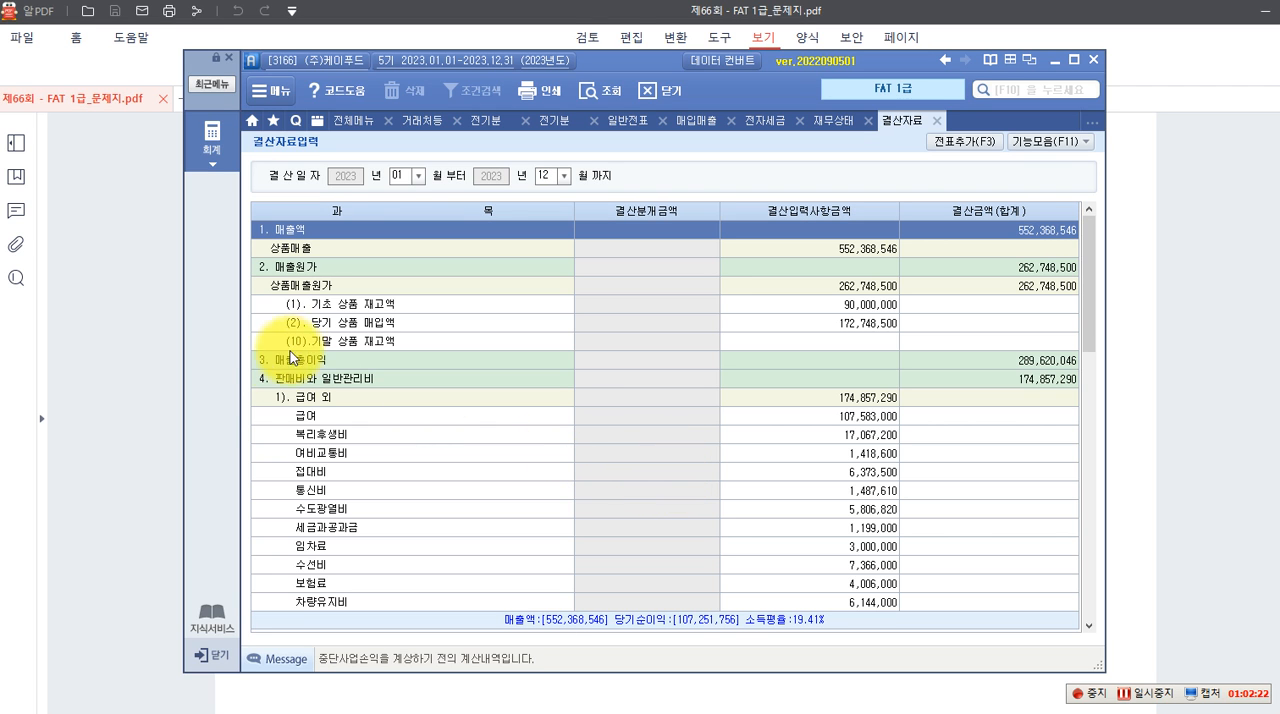
Set the (10) 기말 상품 재고액 to 26,000,000 in 결산자료입력
click(316, 345)
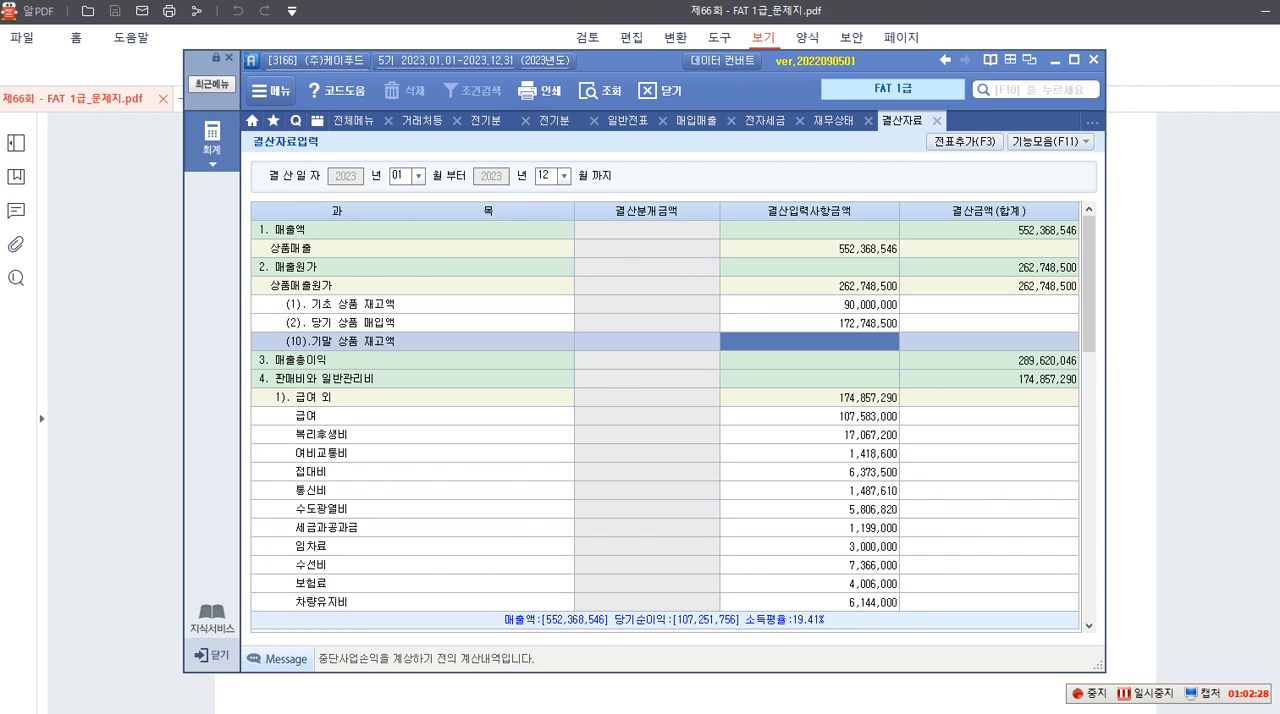
text(26)
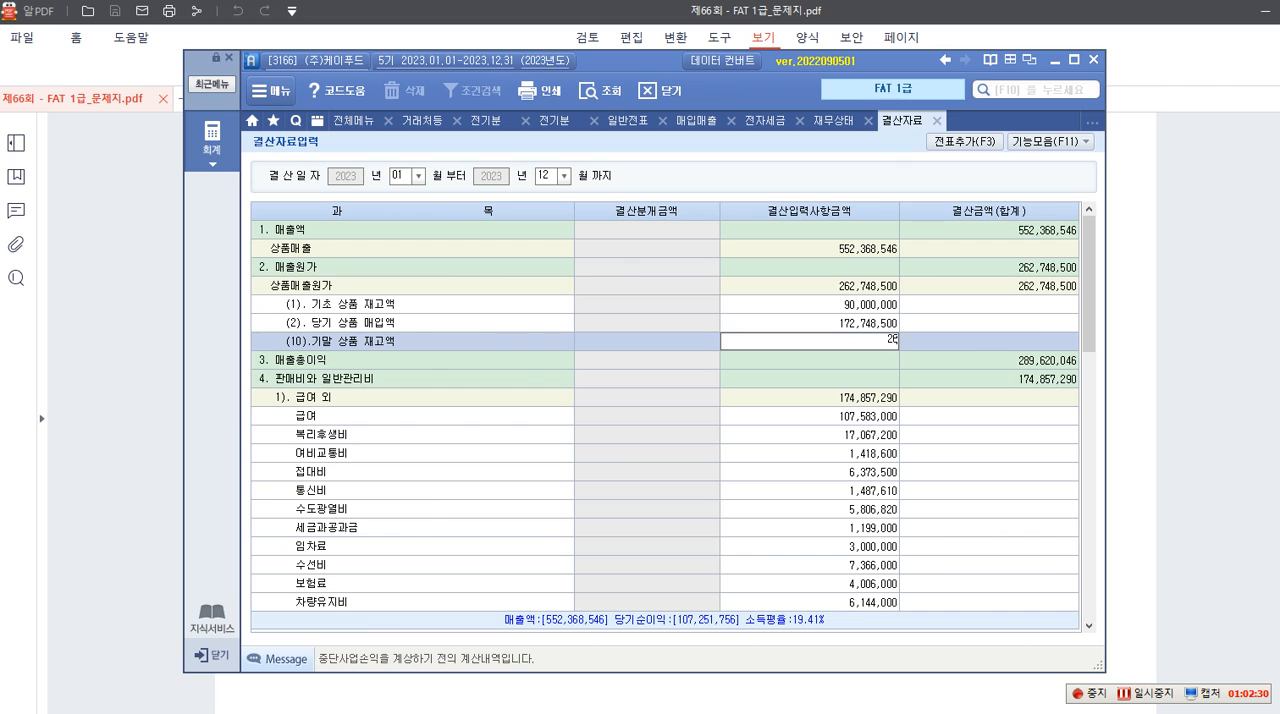
text(,000,000)
key(Return)
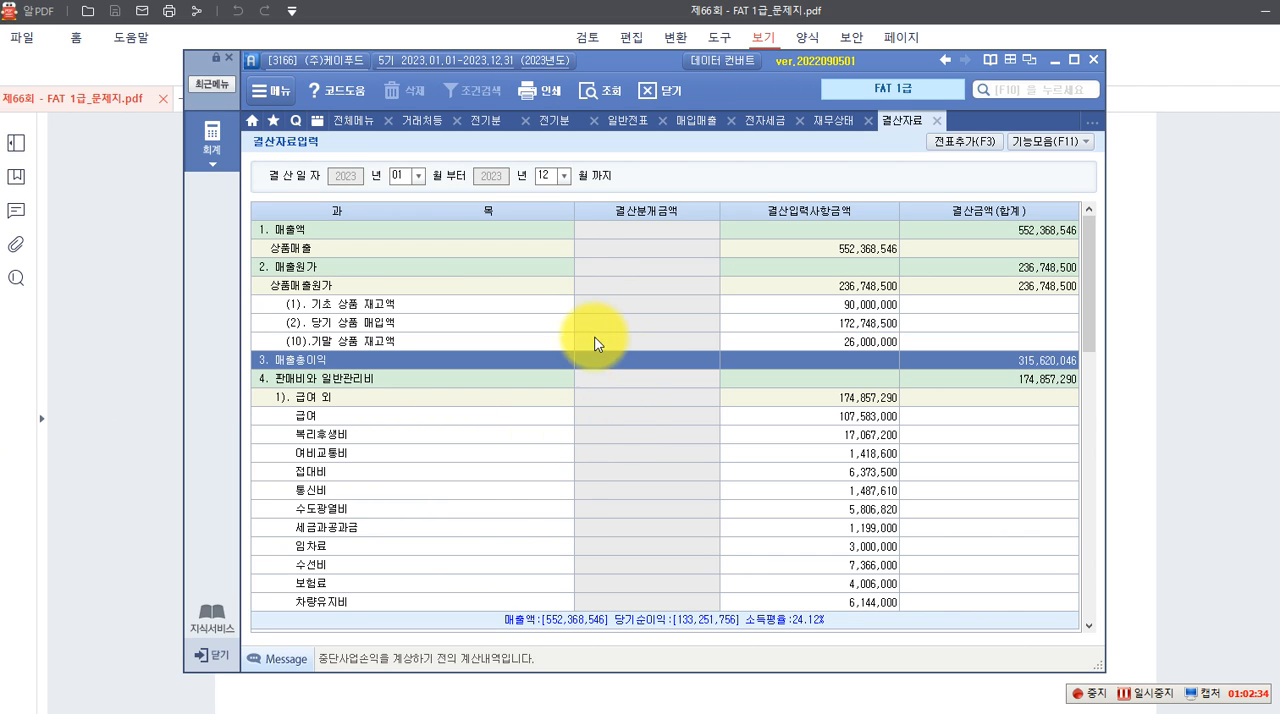
Add the closing entries to 일반전표 and check them in 일반전표입력 for December 31
click(967, 142)
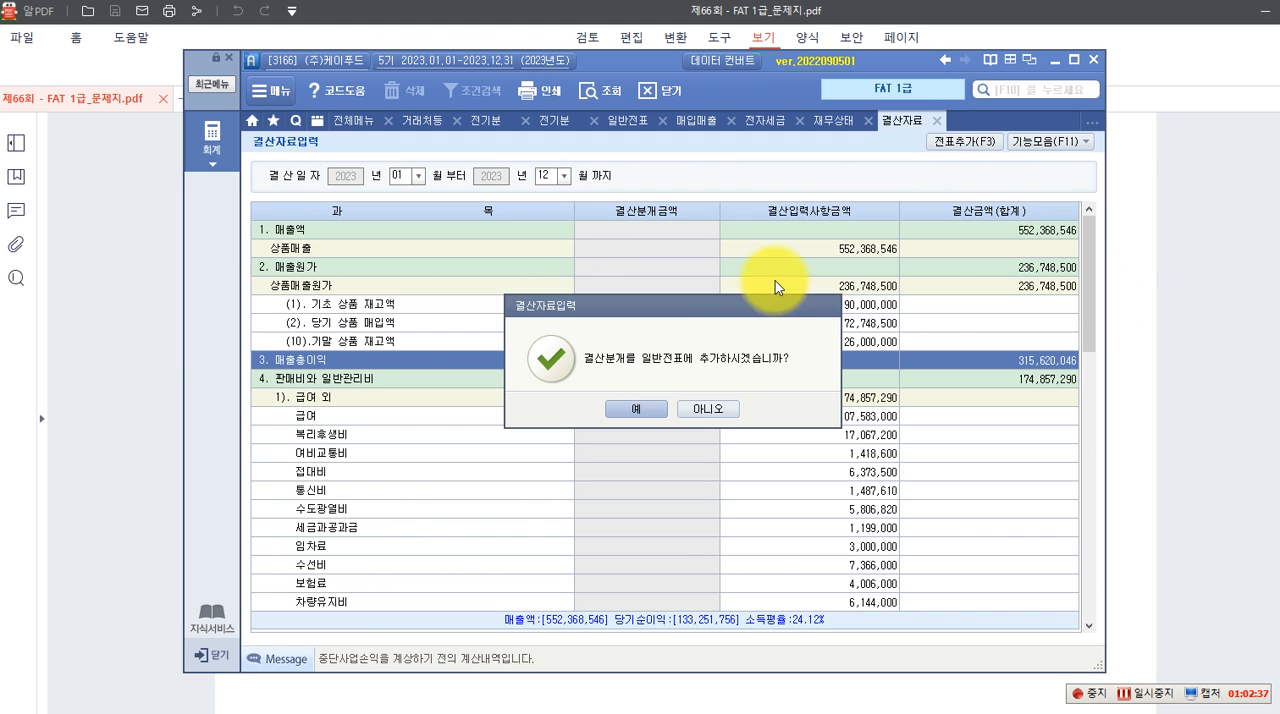
click(630, 409)
click(633, 410)
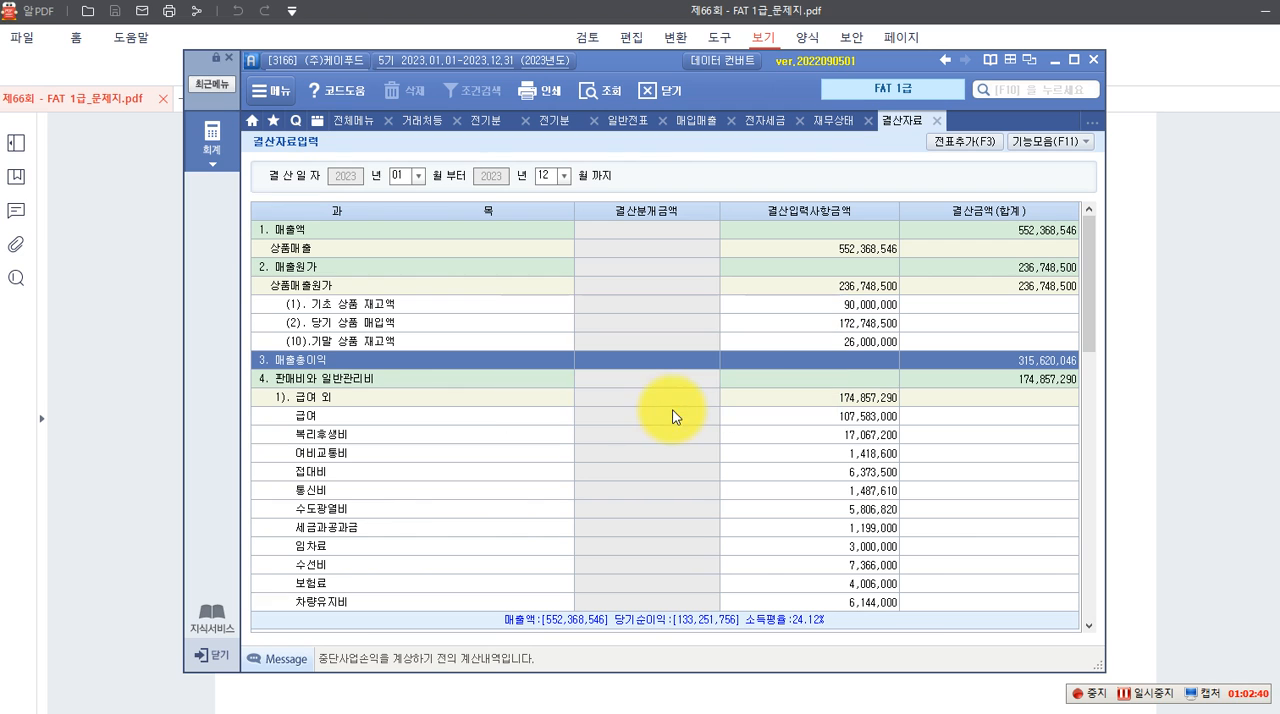
click(635, 128)
click(434, 179)
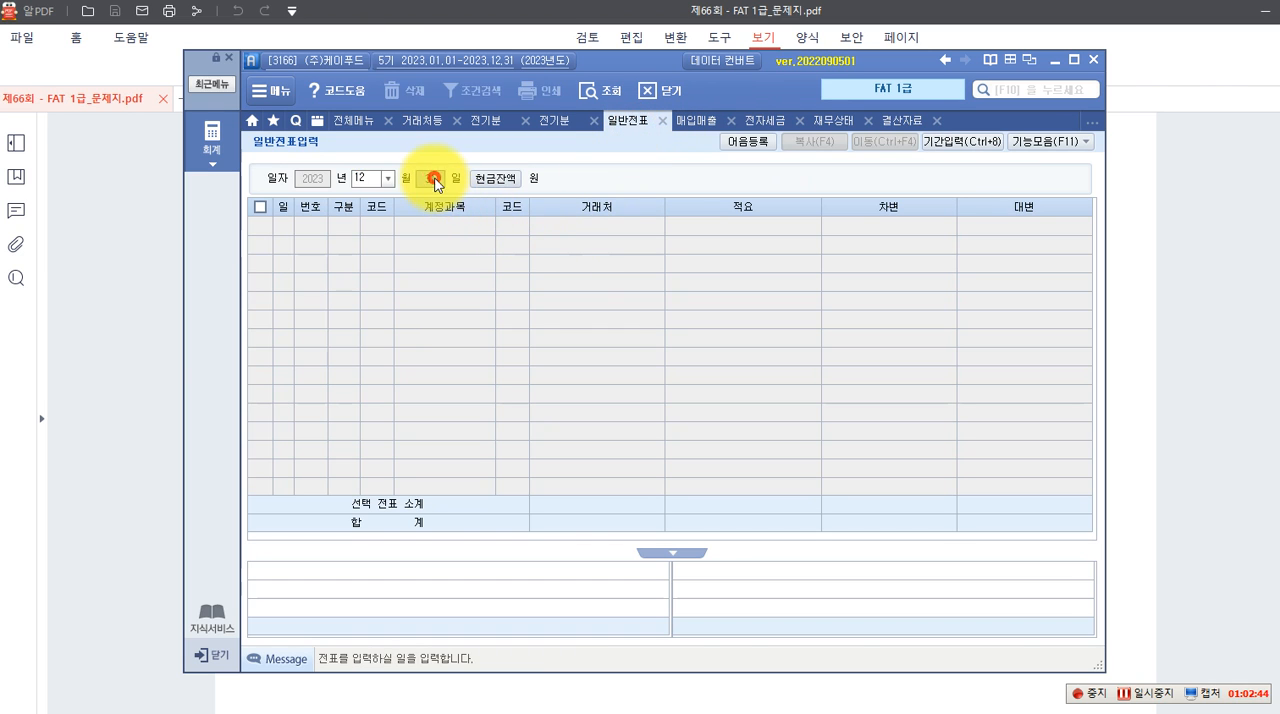
key(Return)
click(640, 364)
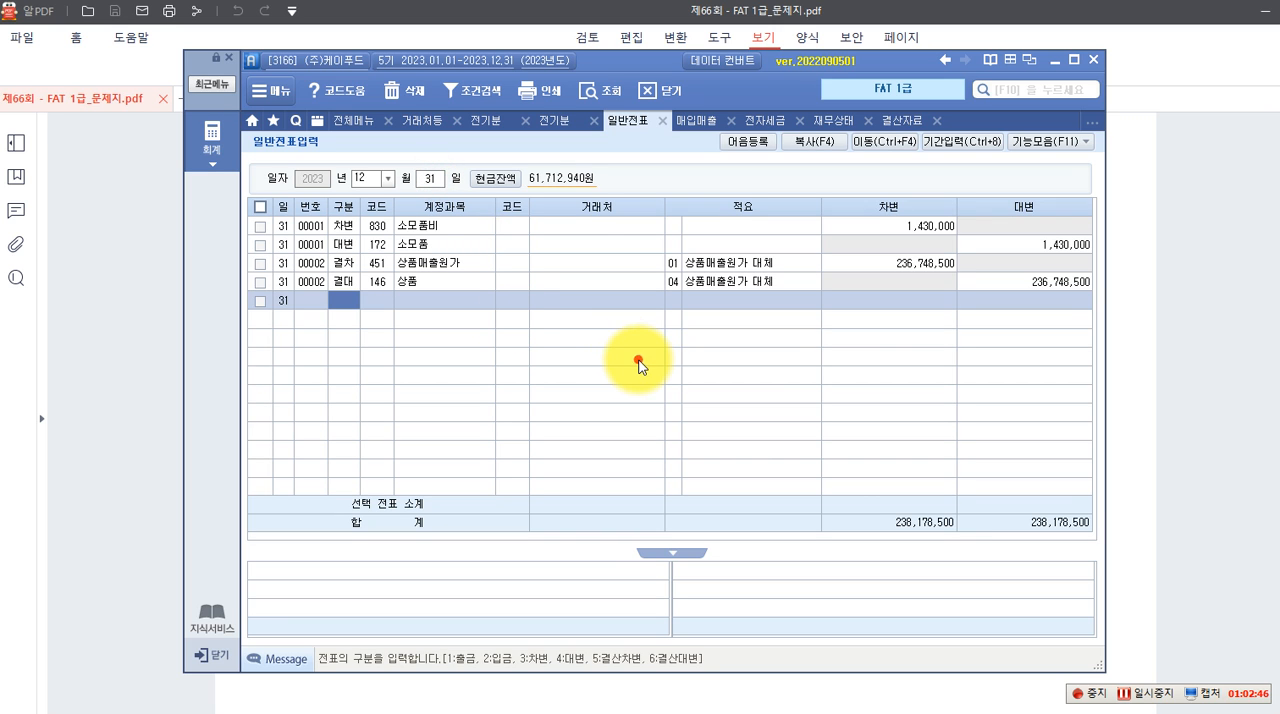
Review the 결산 data in the exam PDF, including the 처분 예정(확정)일 dates and the 이익잉여금처분계산서 instructions
click(1116, 457)
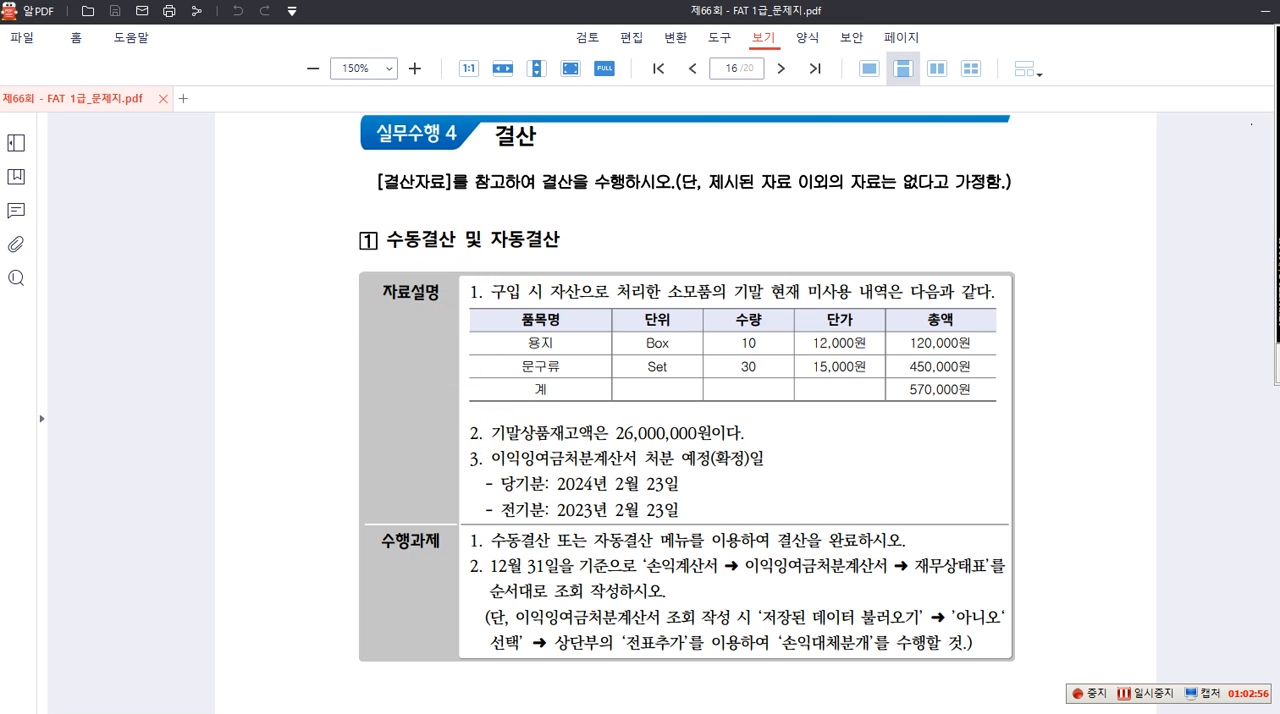
mouse_move(446, 272)
mouse_down()
mouse_move(1003, 457)
mouse_move(1003, 438)
mouse_up()
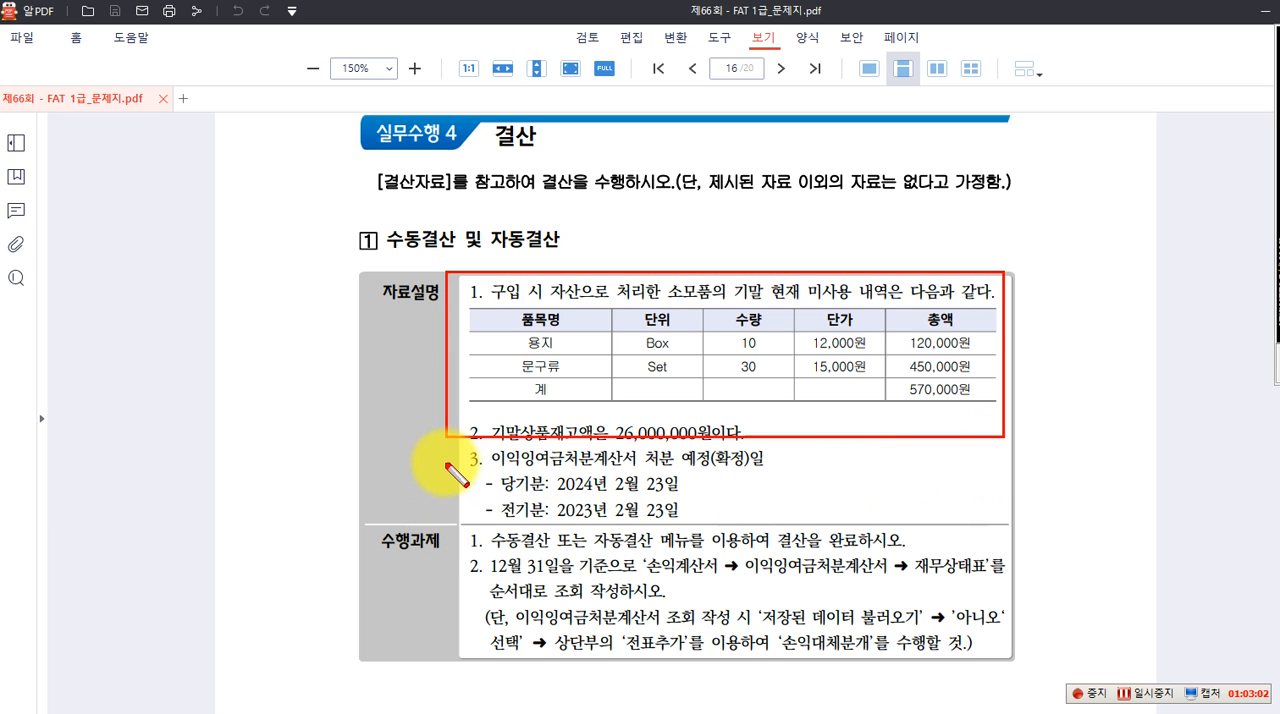
drag(452, 440, 768, 519)
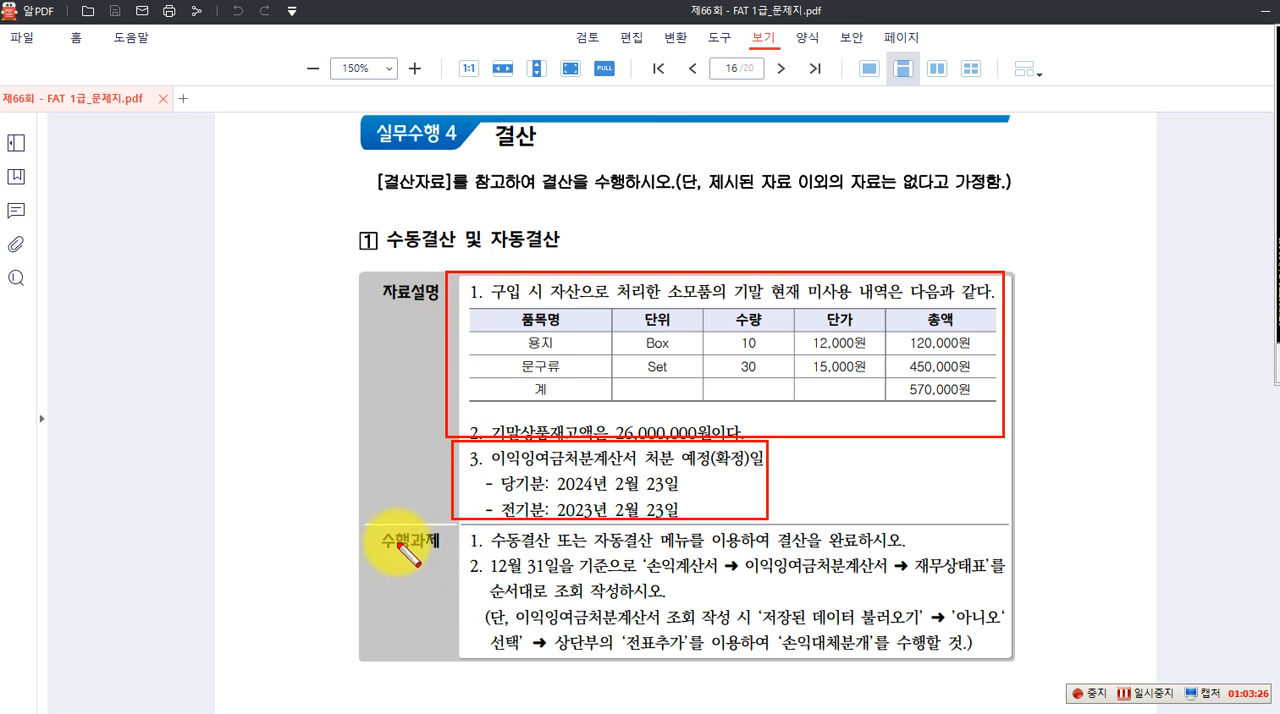
drag(376, 526, 914, 552)
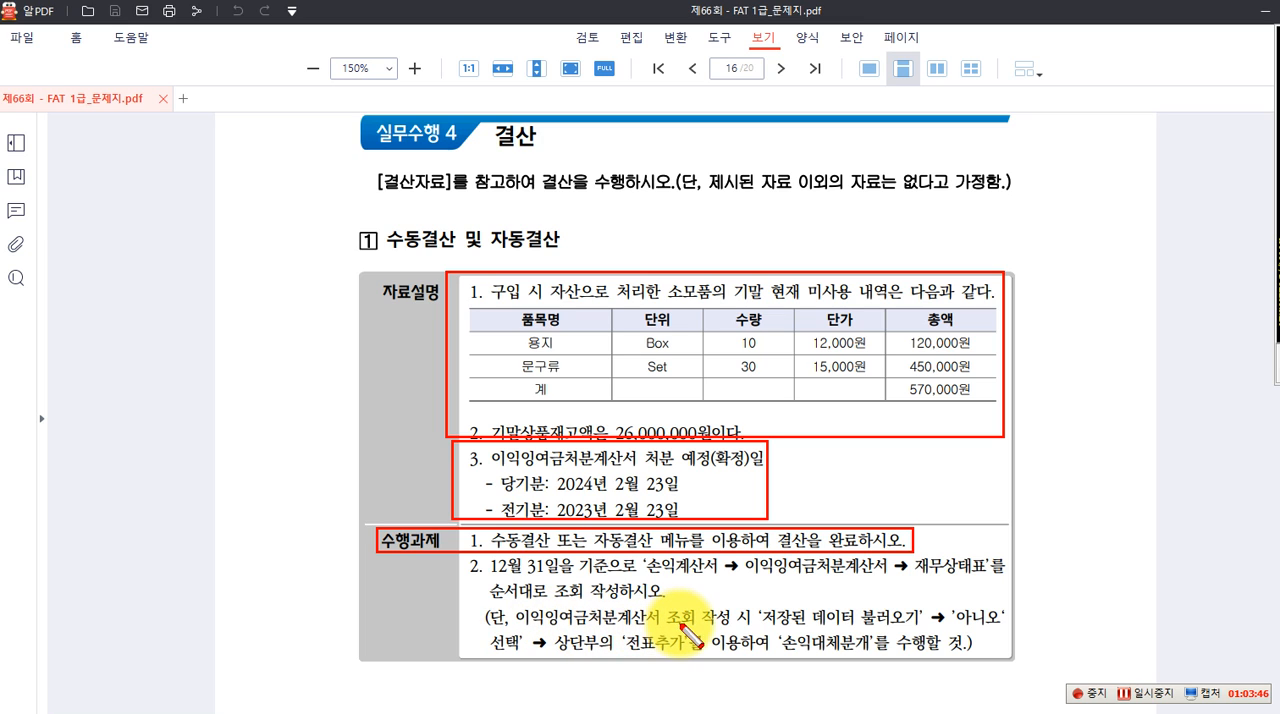
drag(752, 602, 928, 630)
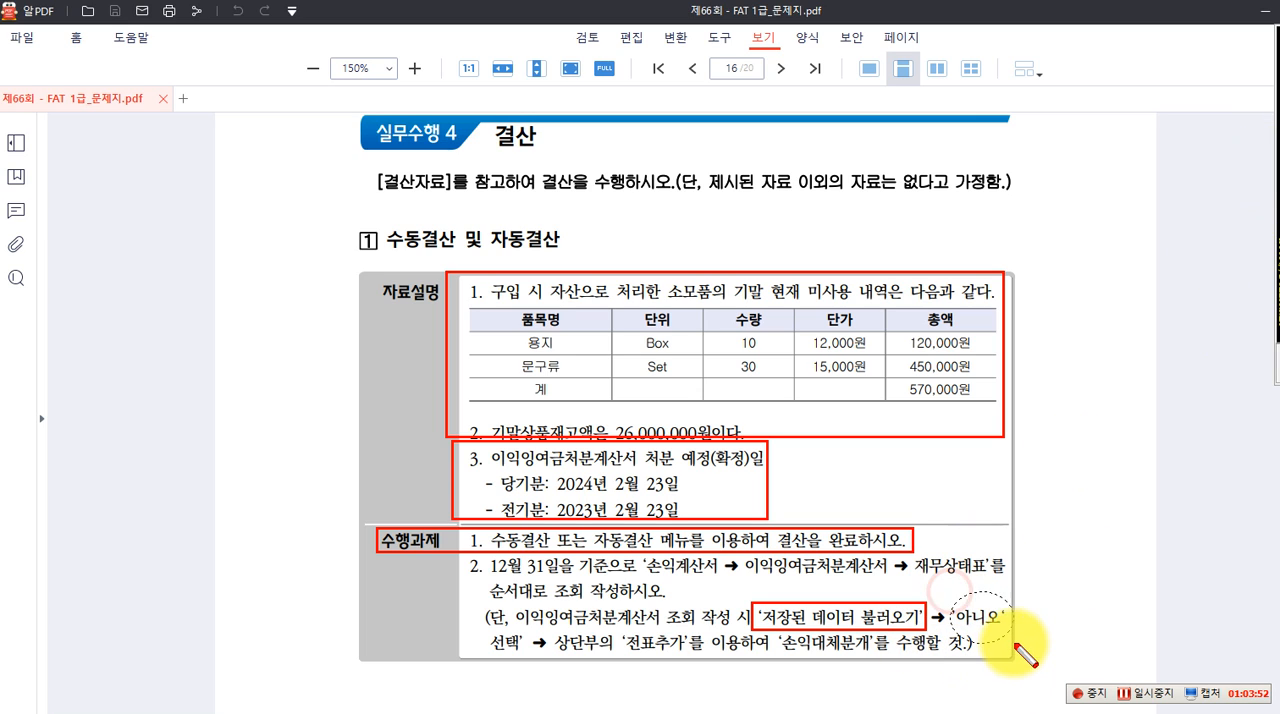
drag(1013, 641, 1016, 644)
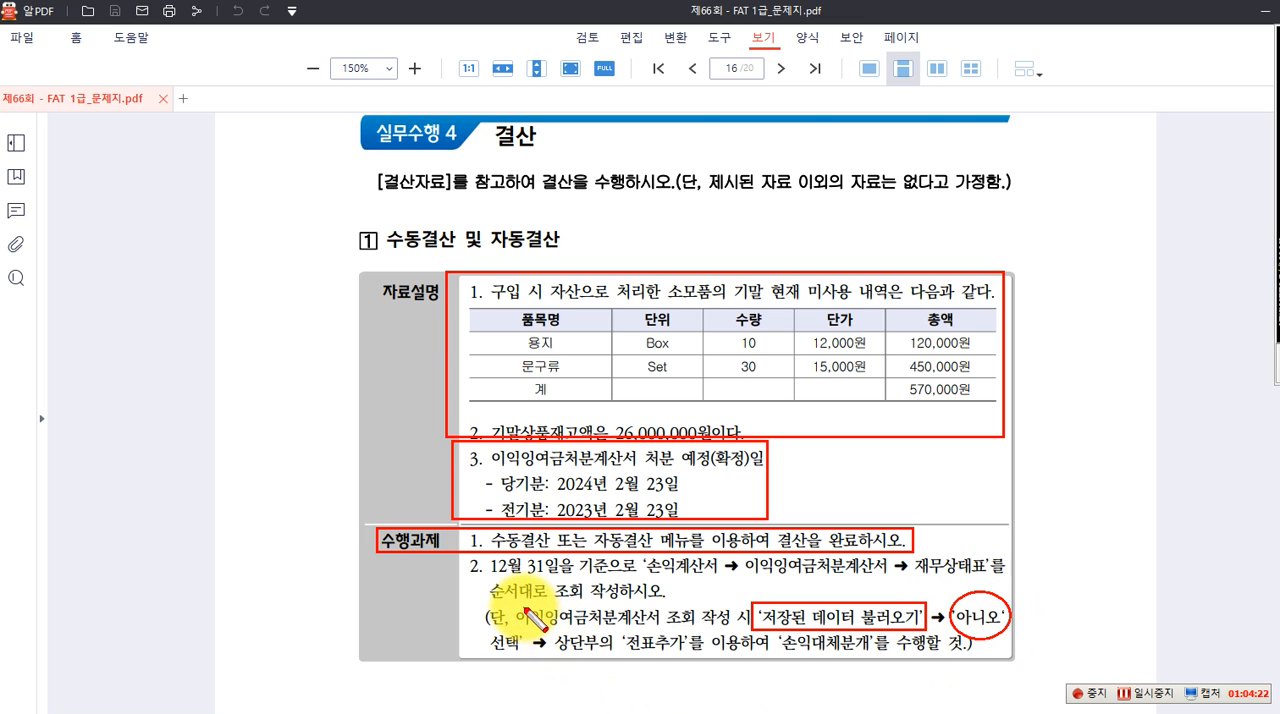
mouse_move(625, 628)
mouse_down()
mouse_move(677, 674)
mouse_move(666, 676)
mouse_up()
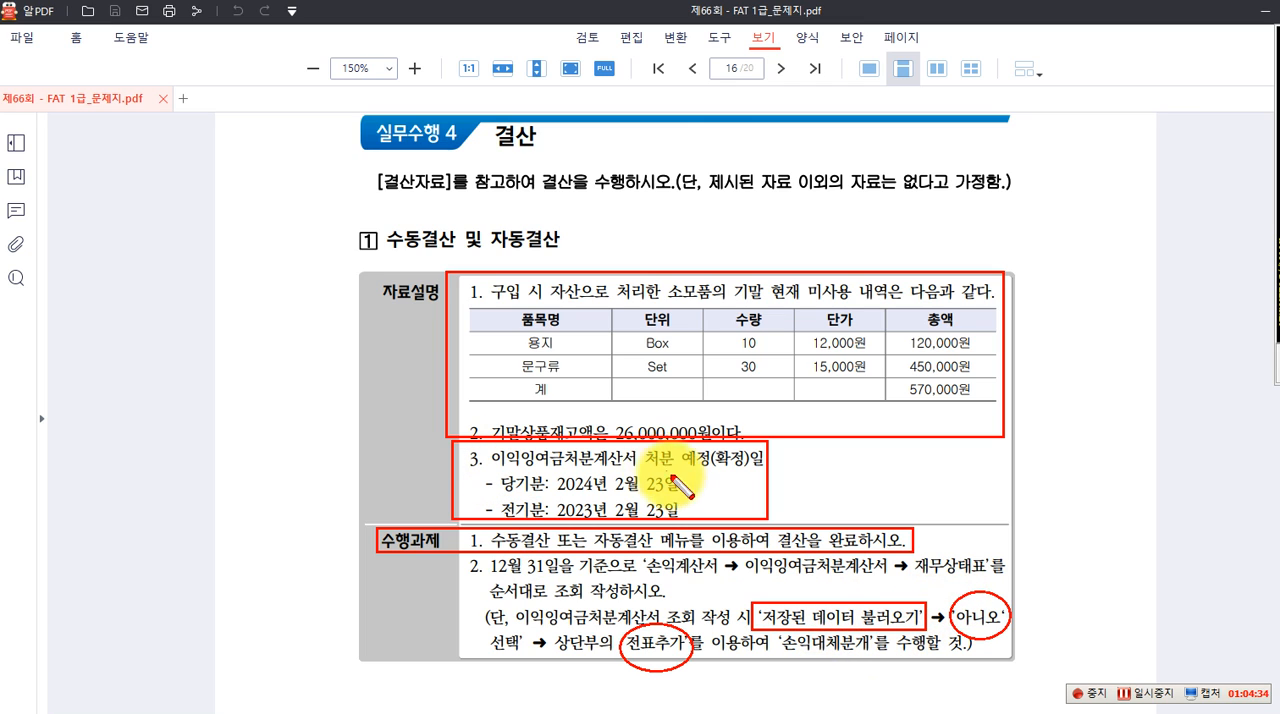
key(Escape)
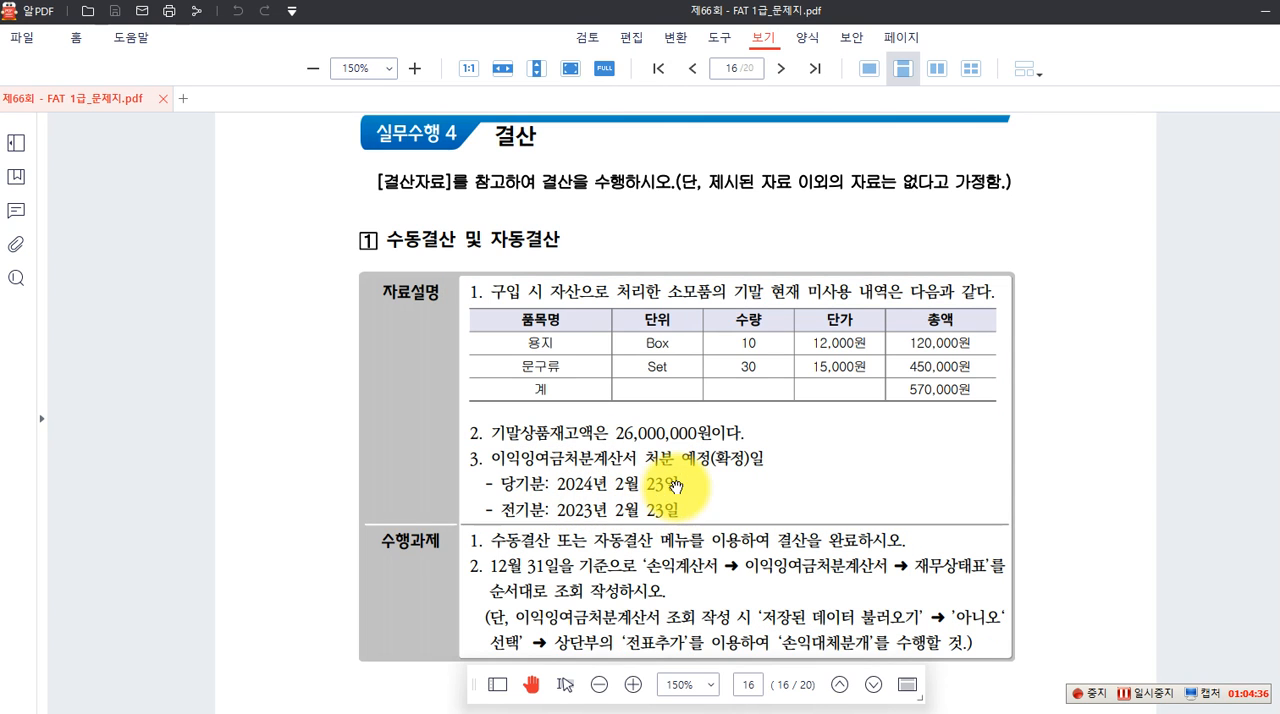
Switch to Smart A, reopen the 재무상태표 for December 2023, and dismiss the 잉여금 difference notice
key(alt+Tab)
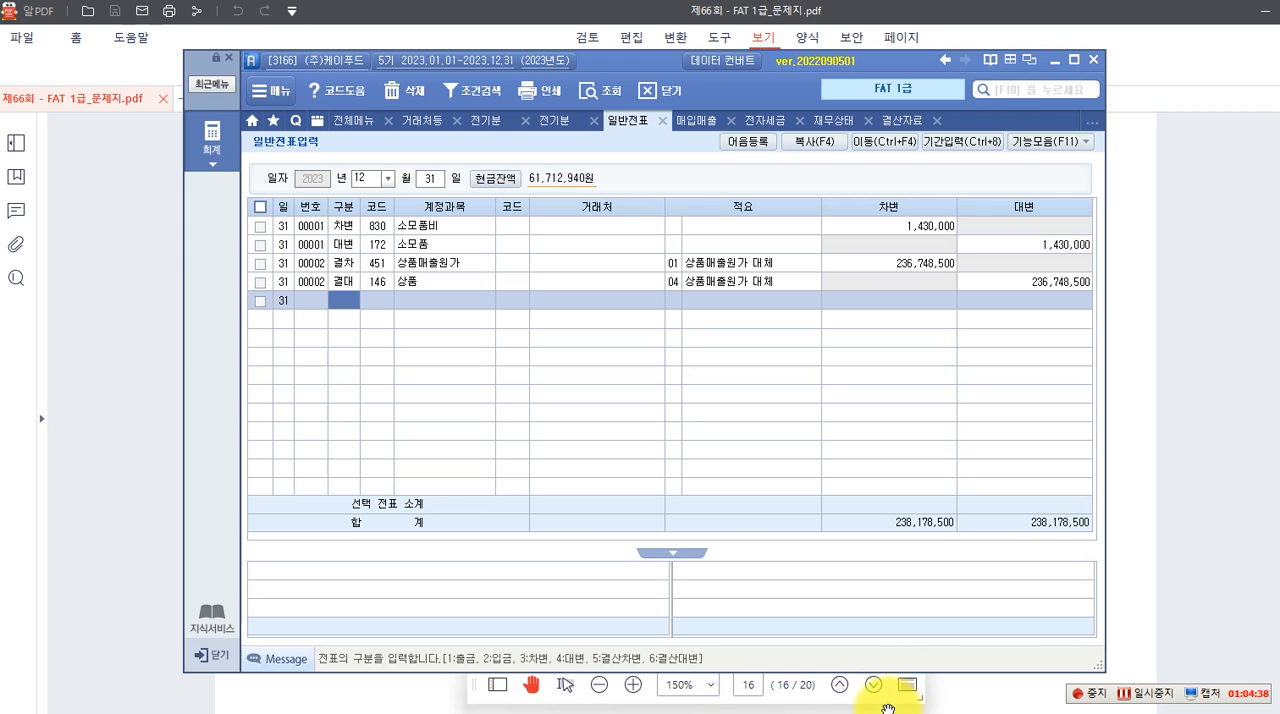
click(868, 122)
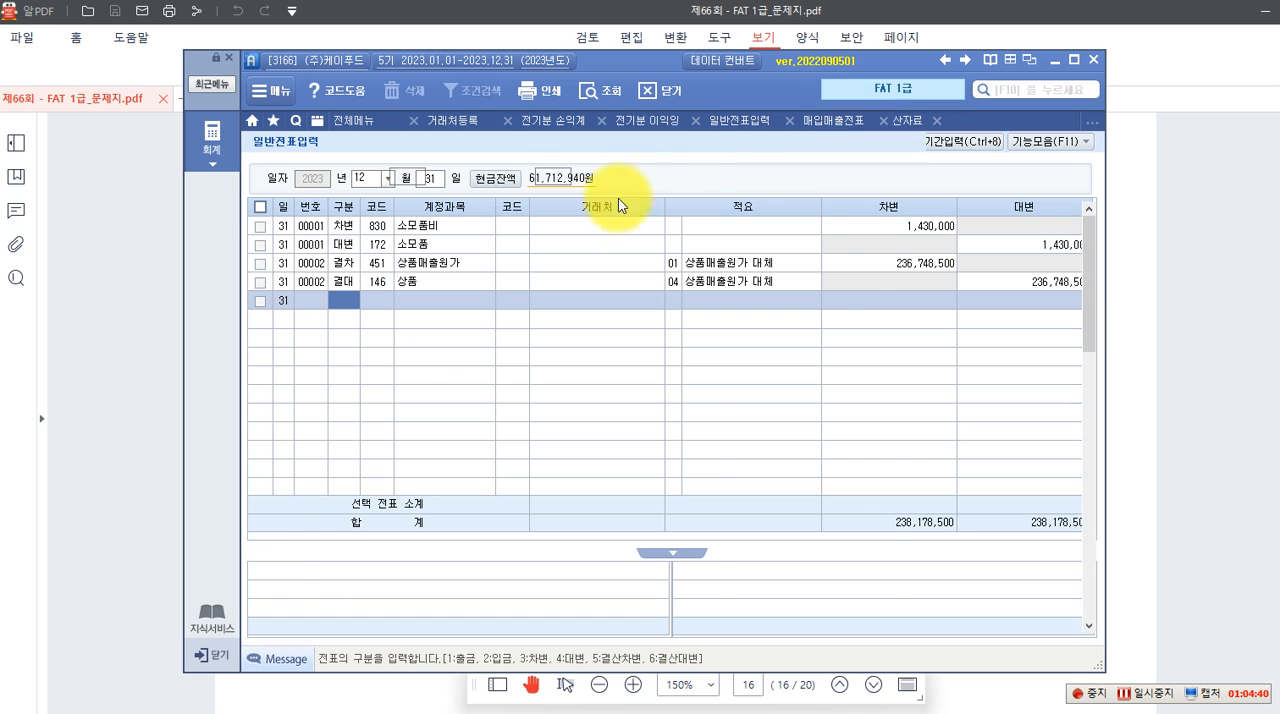
click(205, 140)
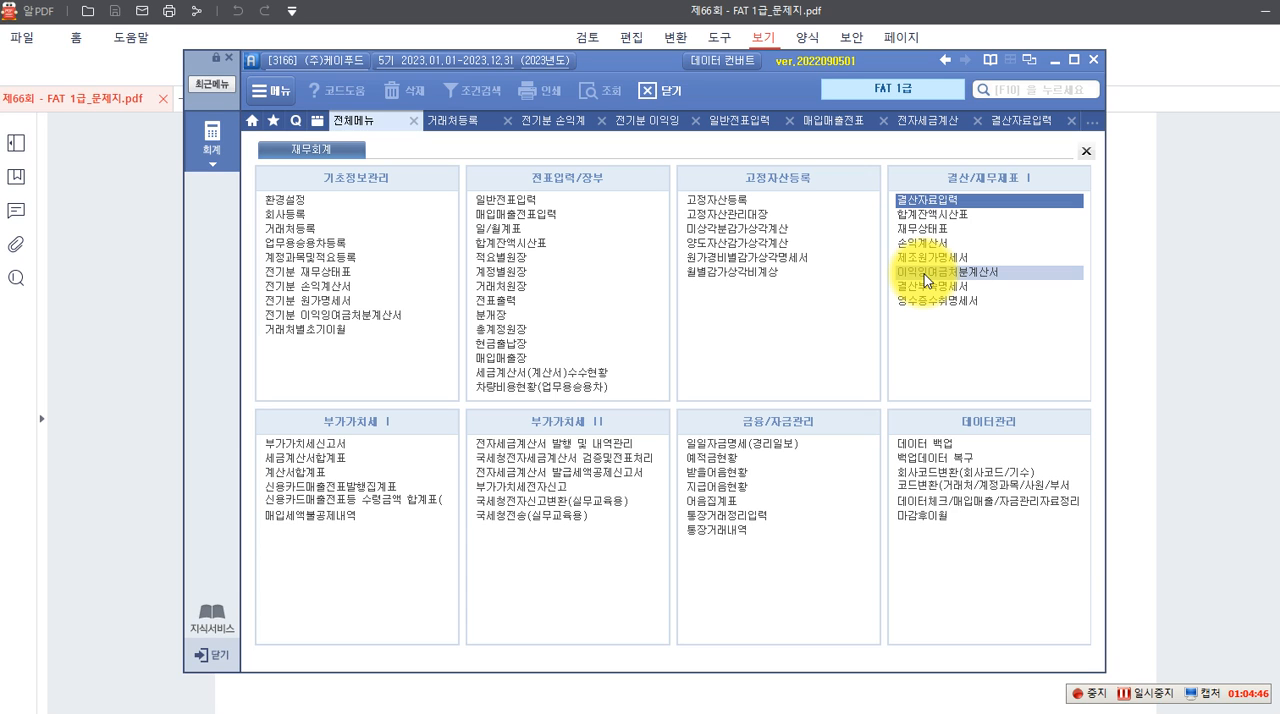
click(912, 231)
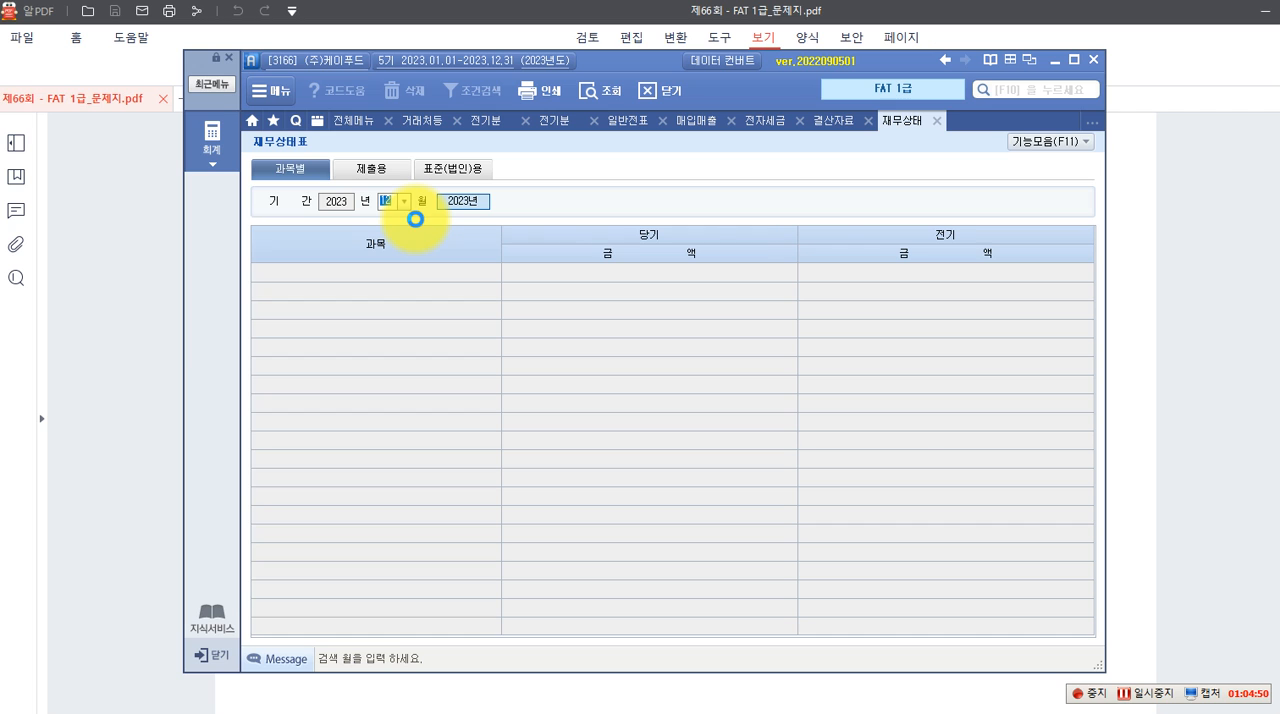
key(Return)
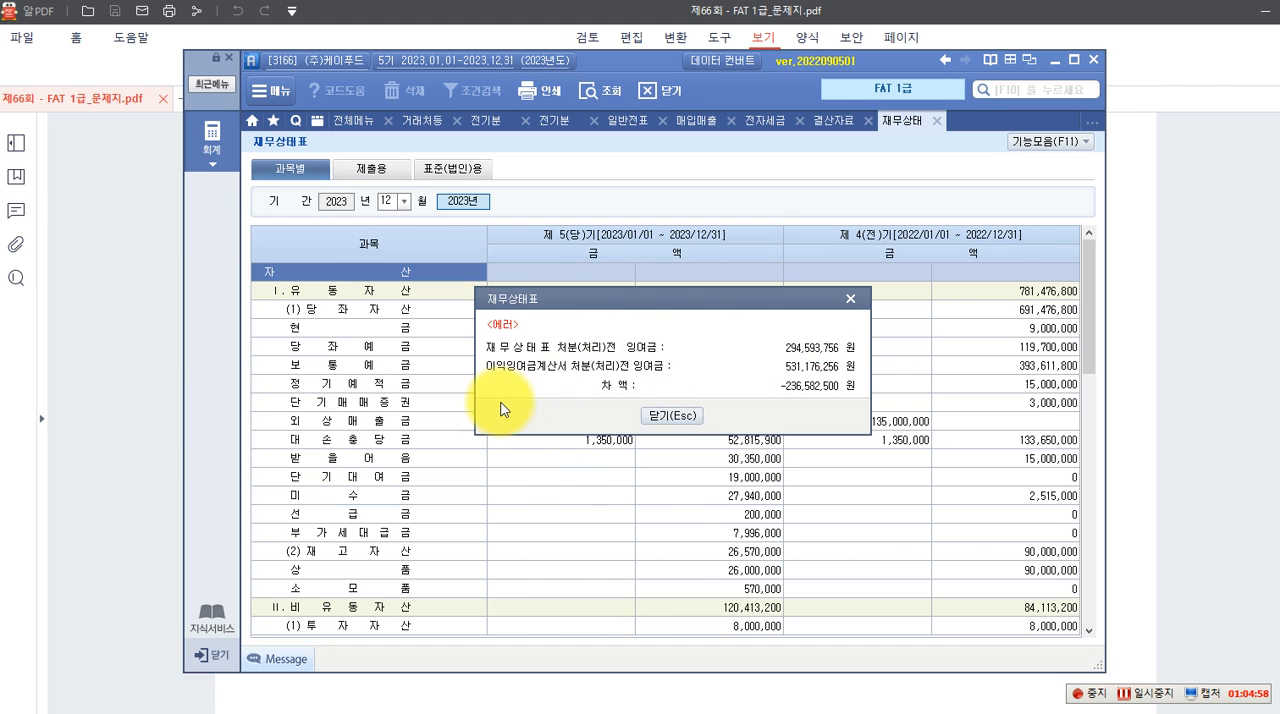
click(684, 418)
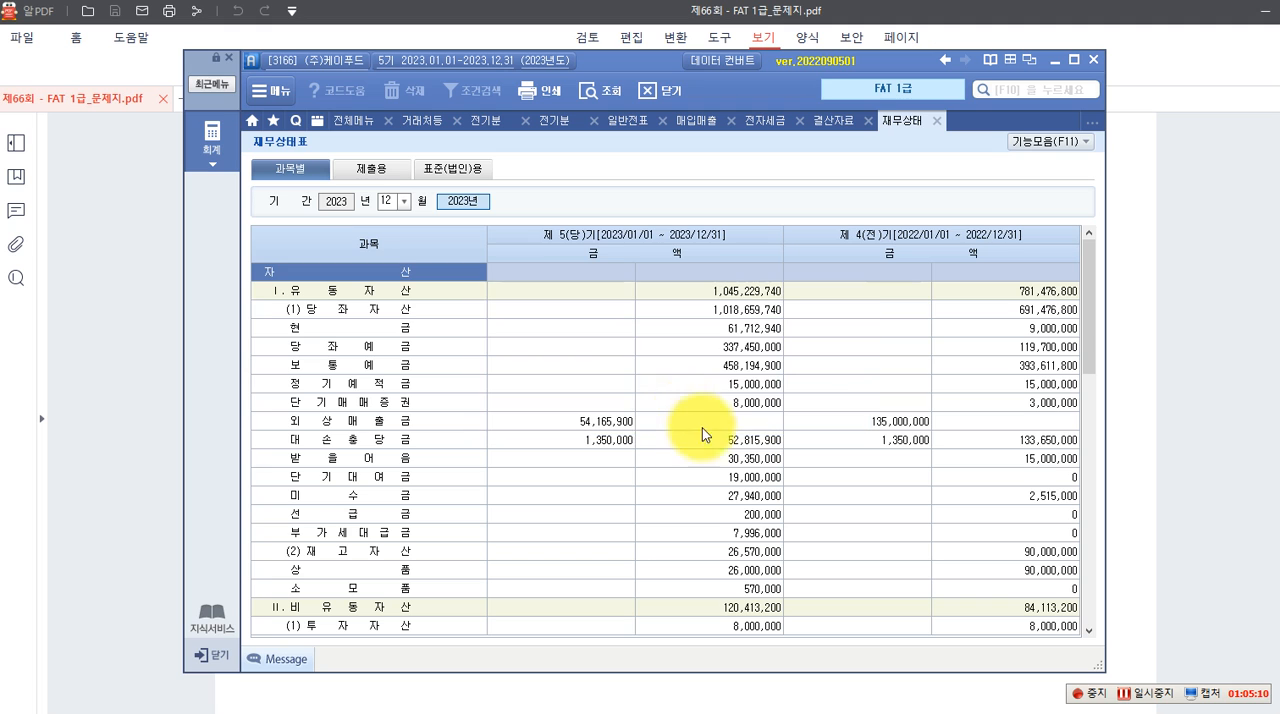
Close the 재무상태표, return to the full accounting menu, and recheck the required order of statements in the exam PDF
click(208, 145)
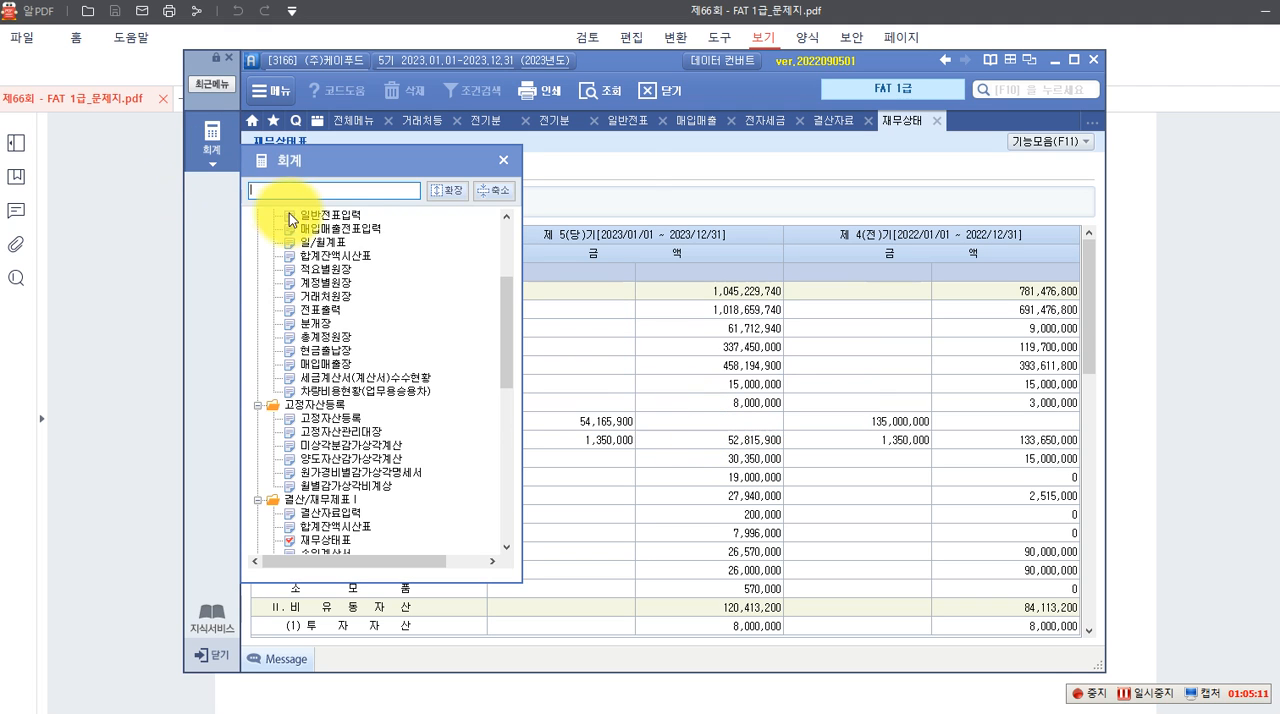
click(622, 171)
click(209, 133)
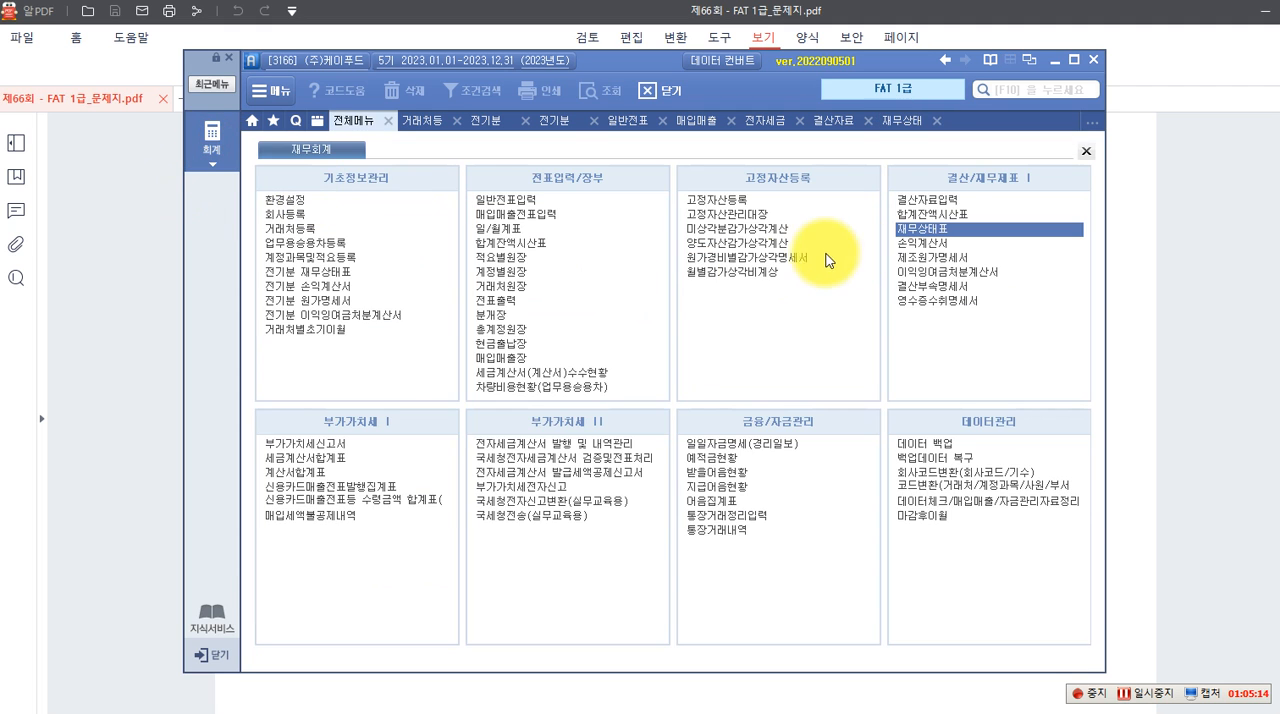
click(939, 122)
click(212, 152)
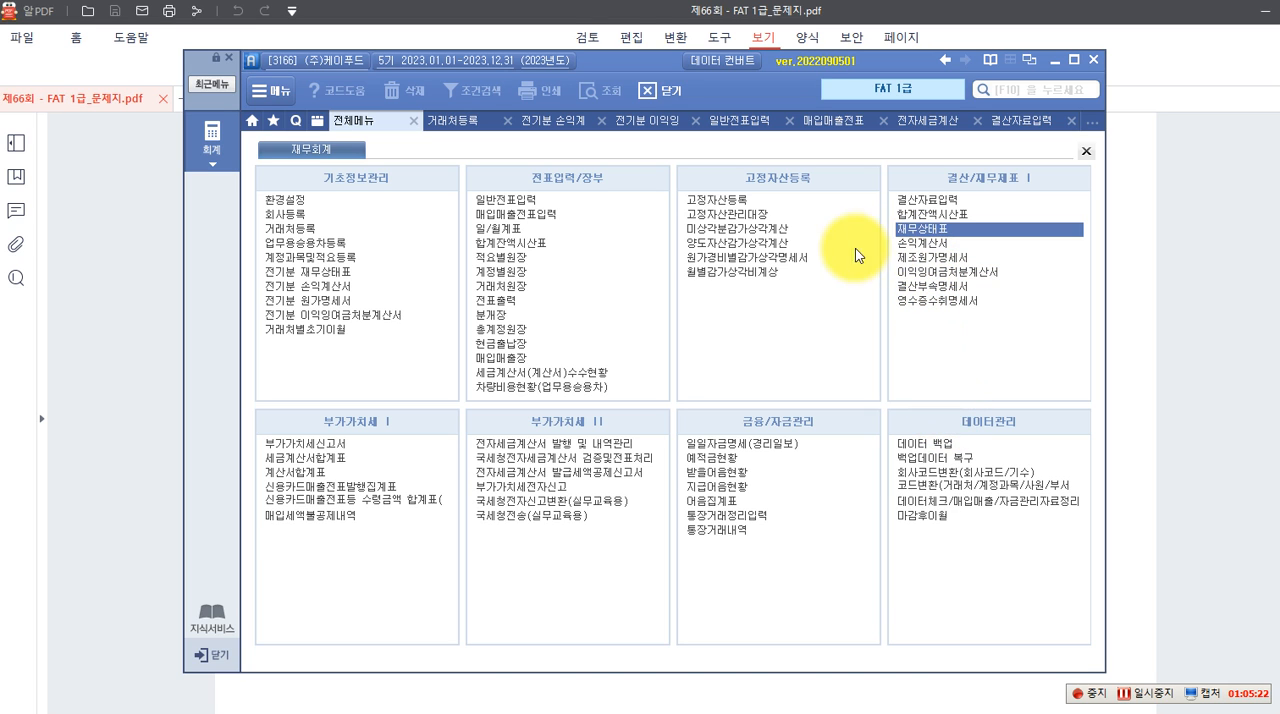
click(126, 524)
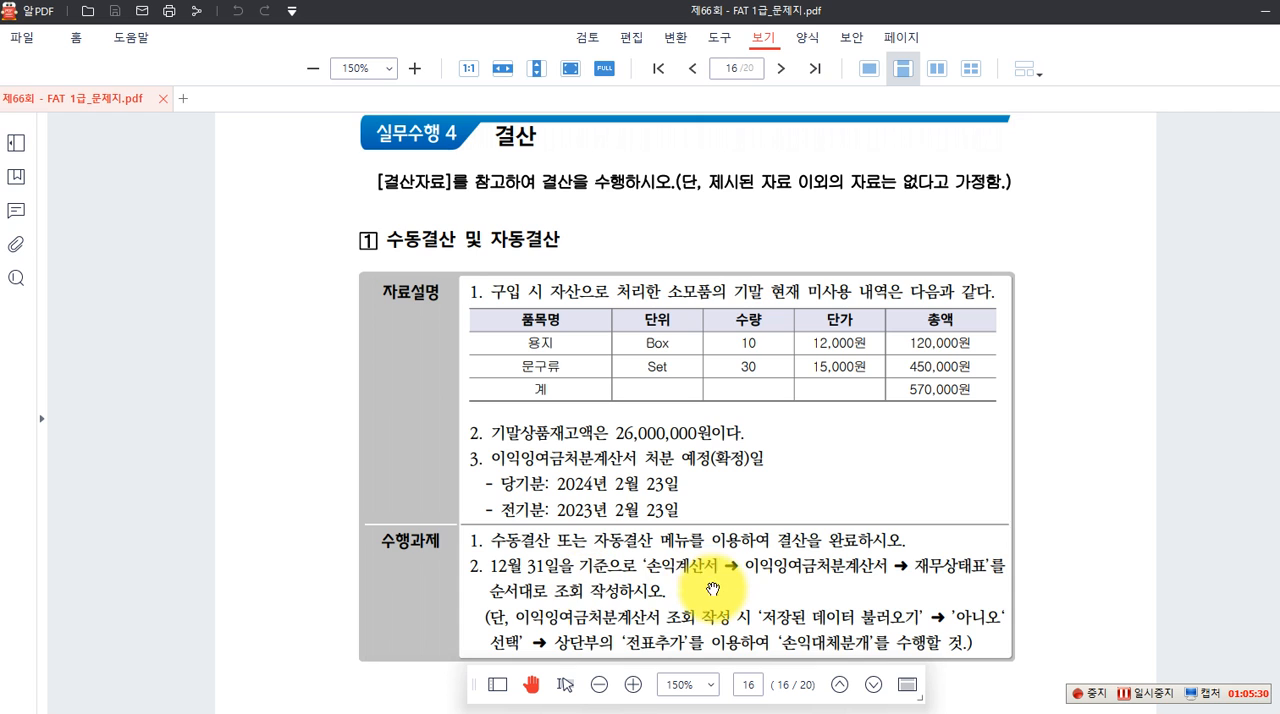
click(848, 712)
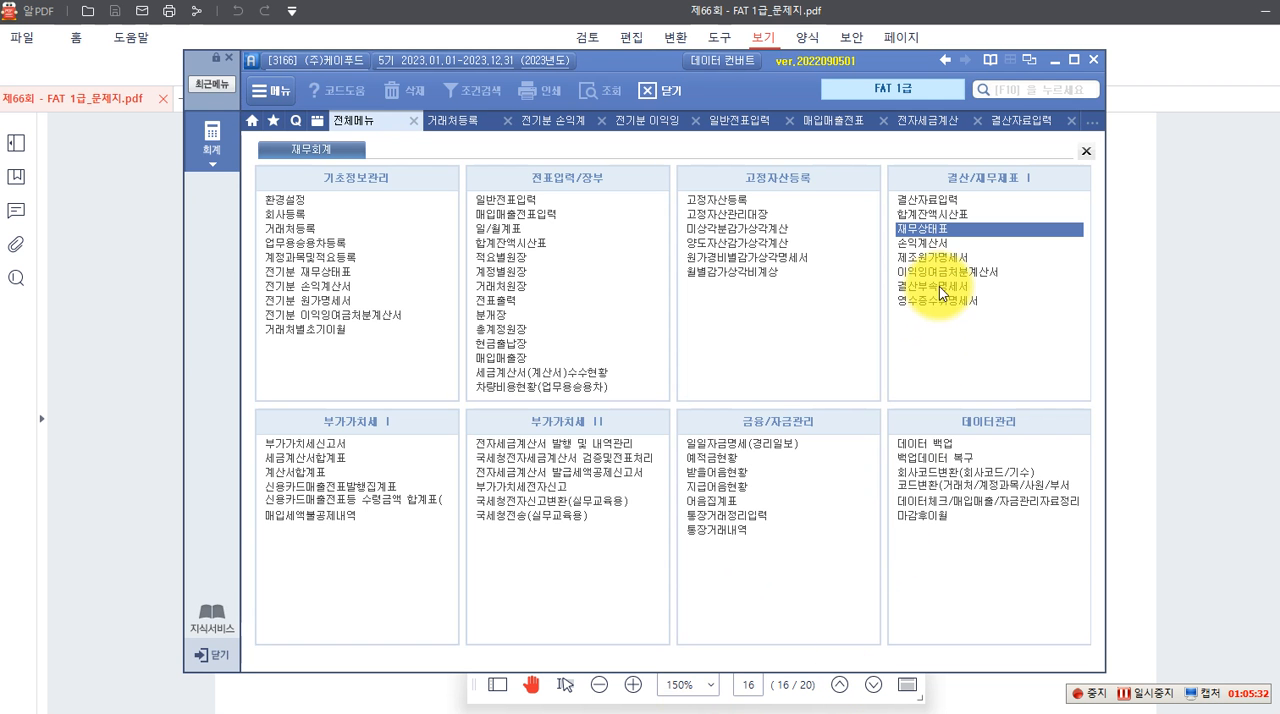
Open the 손익계산서 for December 2023 and look through its accounts
click(918, 247)
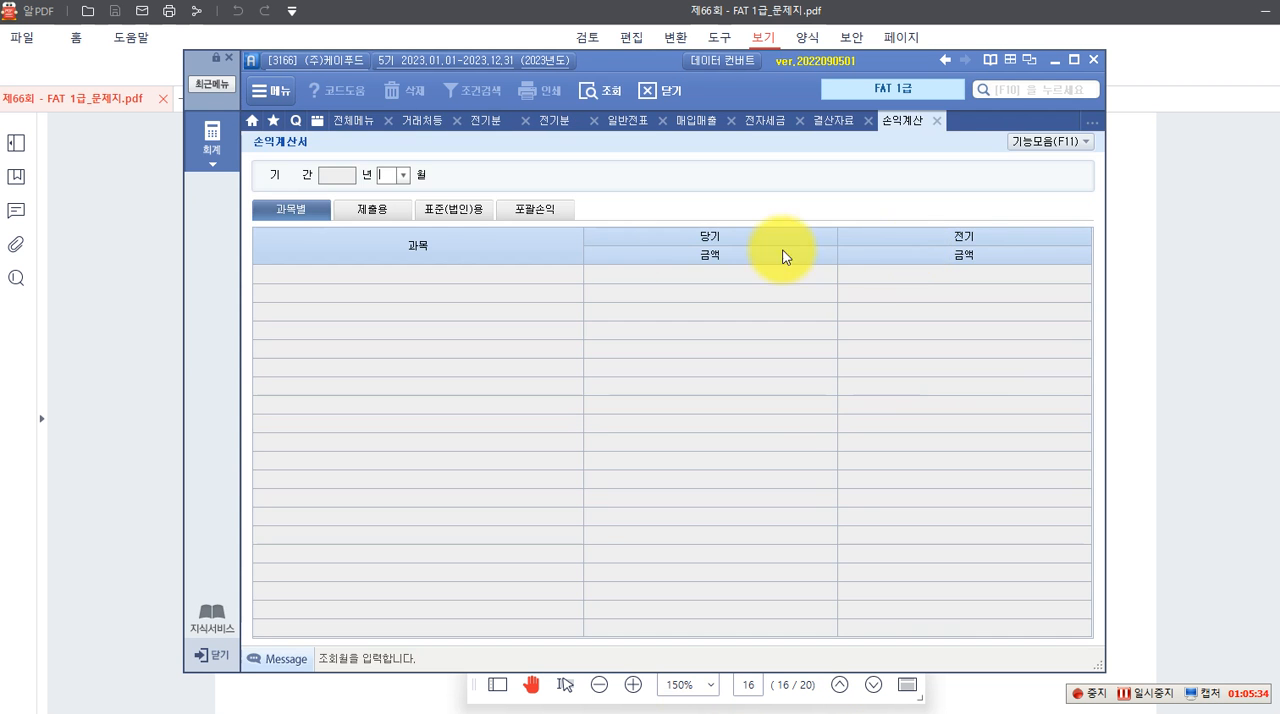
click(401, 175)
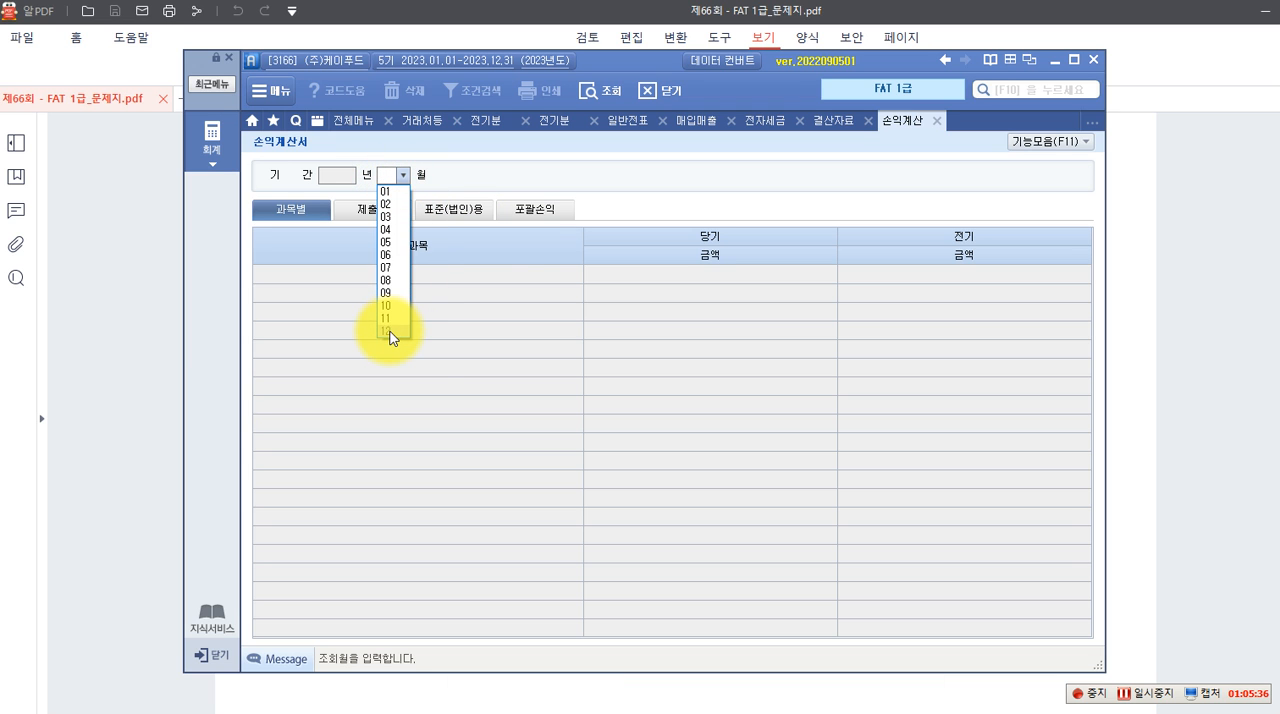
click(390, 332)
scroll(640, 511, down, 5)
scroll(640, 511, up, 6)
click(757, 534)
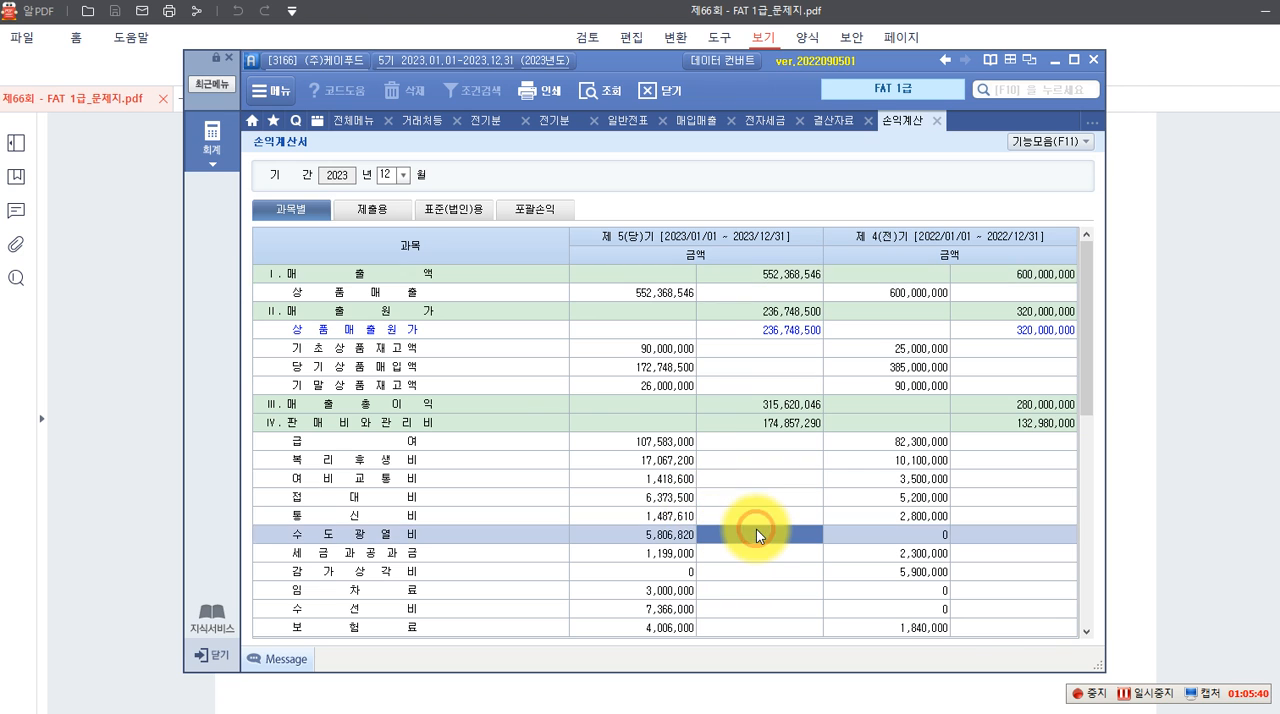
scroll(754, 531, down, 5)
scroll(747, 532, up, 5)
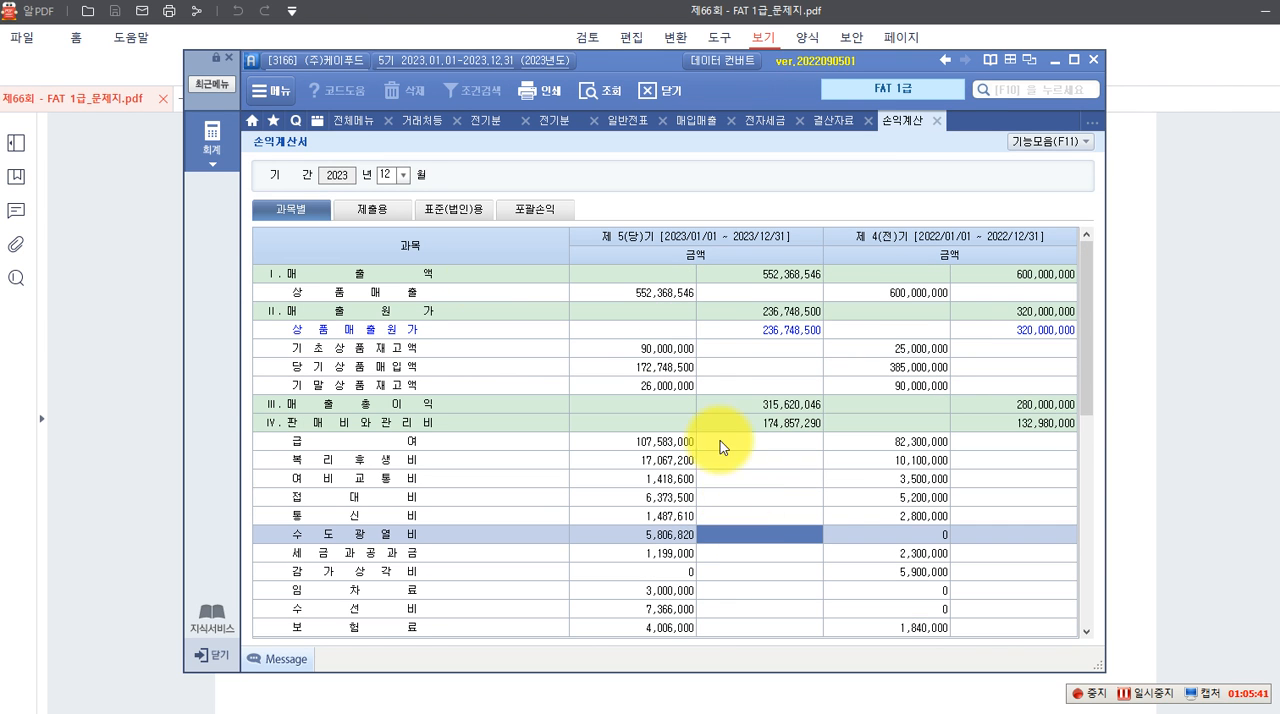
Open the 이익잉여금처분계산서 and decline to load the saved data
click(212, 140)
click(918, 272)
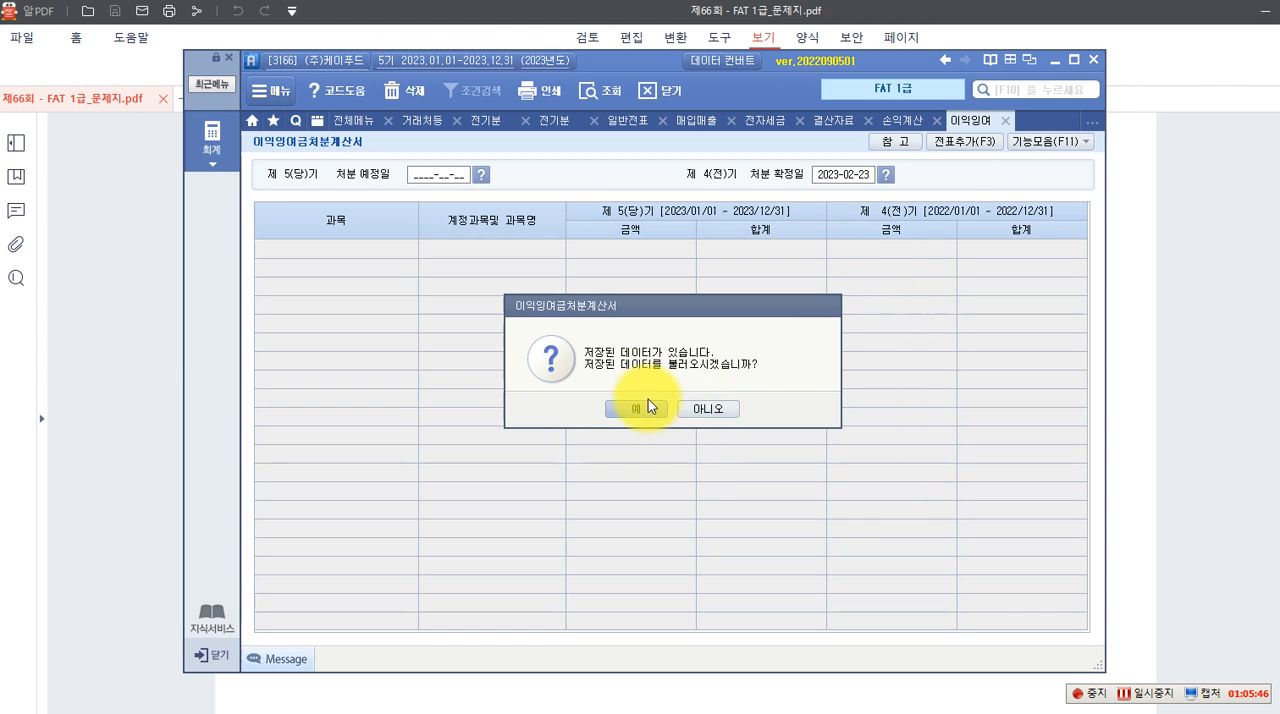
click(703, 410)
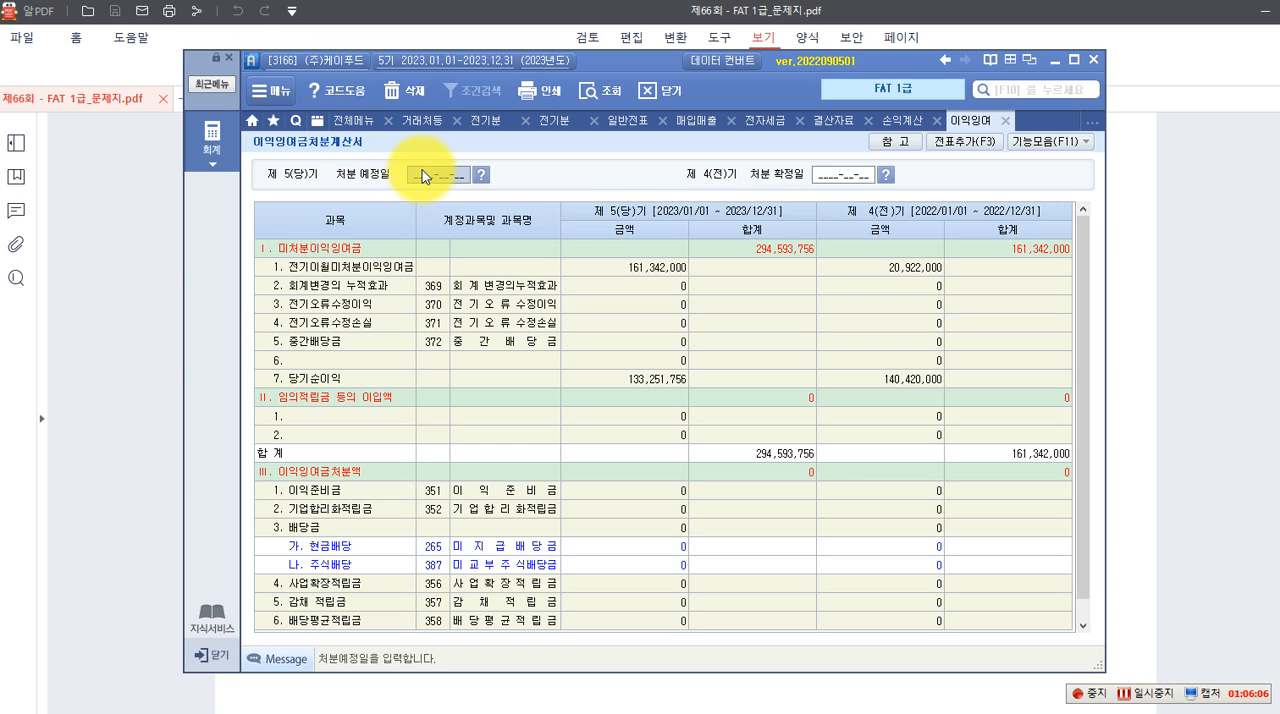
Set the 당기 처분 예정일 to 2024-02-23 and 전기 처분 확정일 to 2023-02-23, and add the 손익대체분개 to 일반전표
text(2024-02-23)
key(Return)
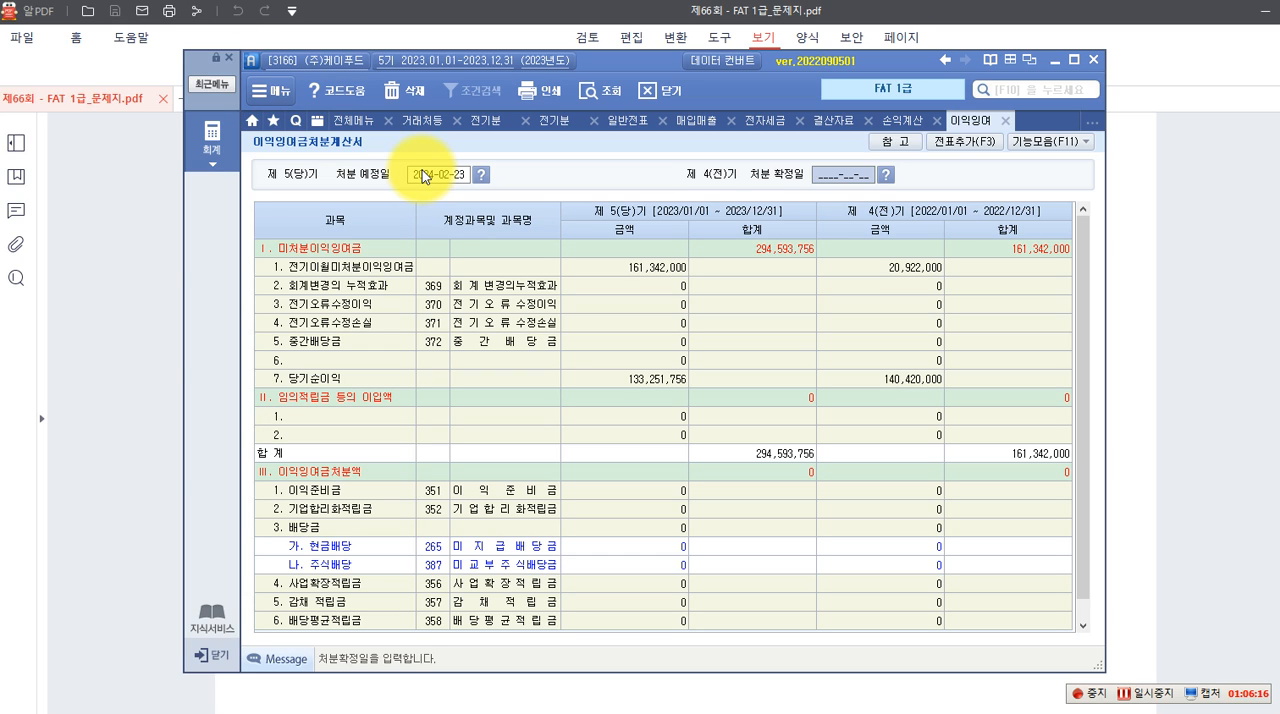
text(2023-02-23)
key(Return)
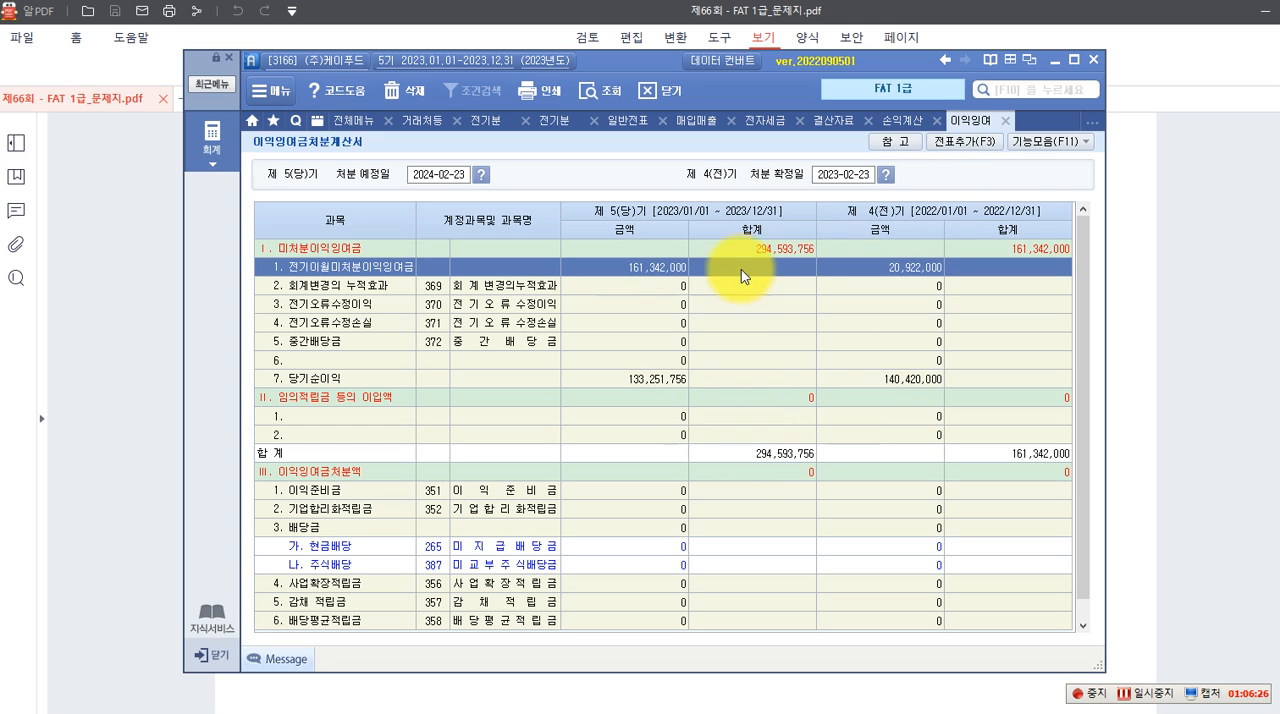
click(962, 150)
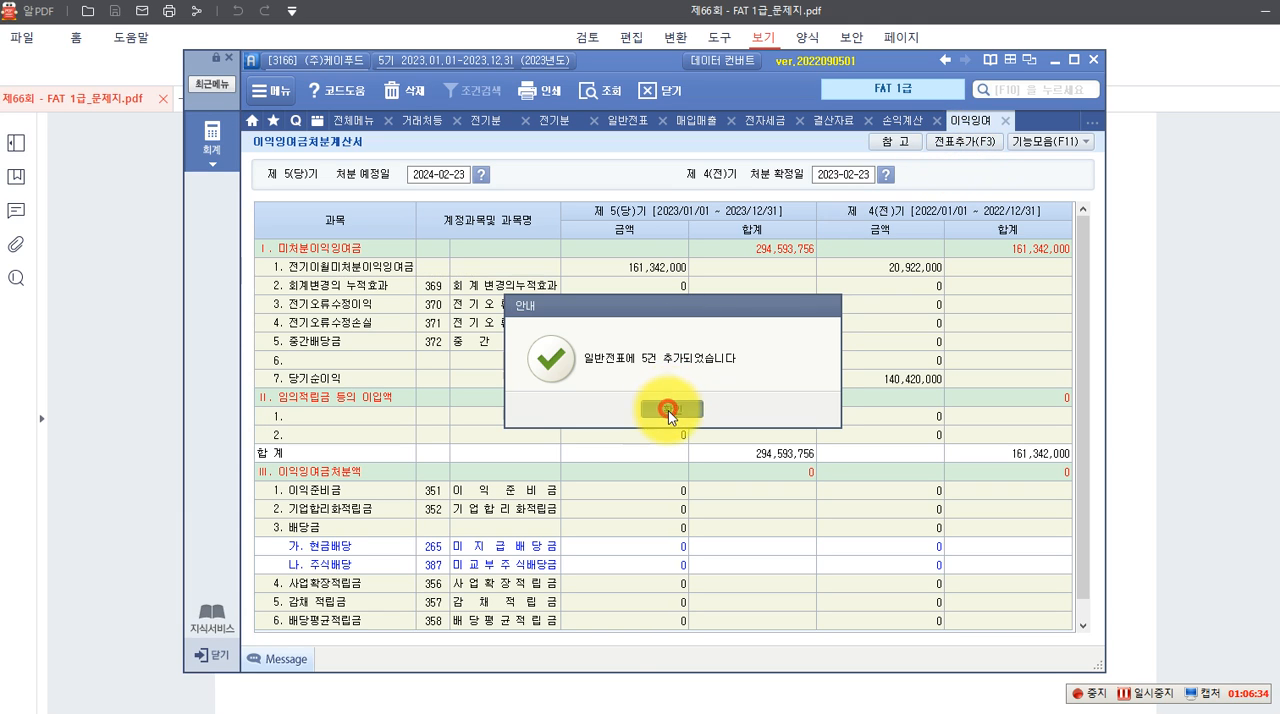
Acknowledge the entries added to 일반전표 and recheck the required statement order in the exam PDF
click(670, 408)
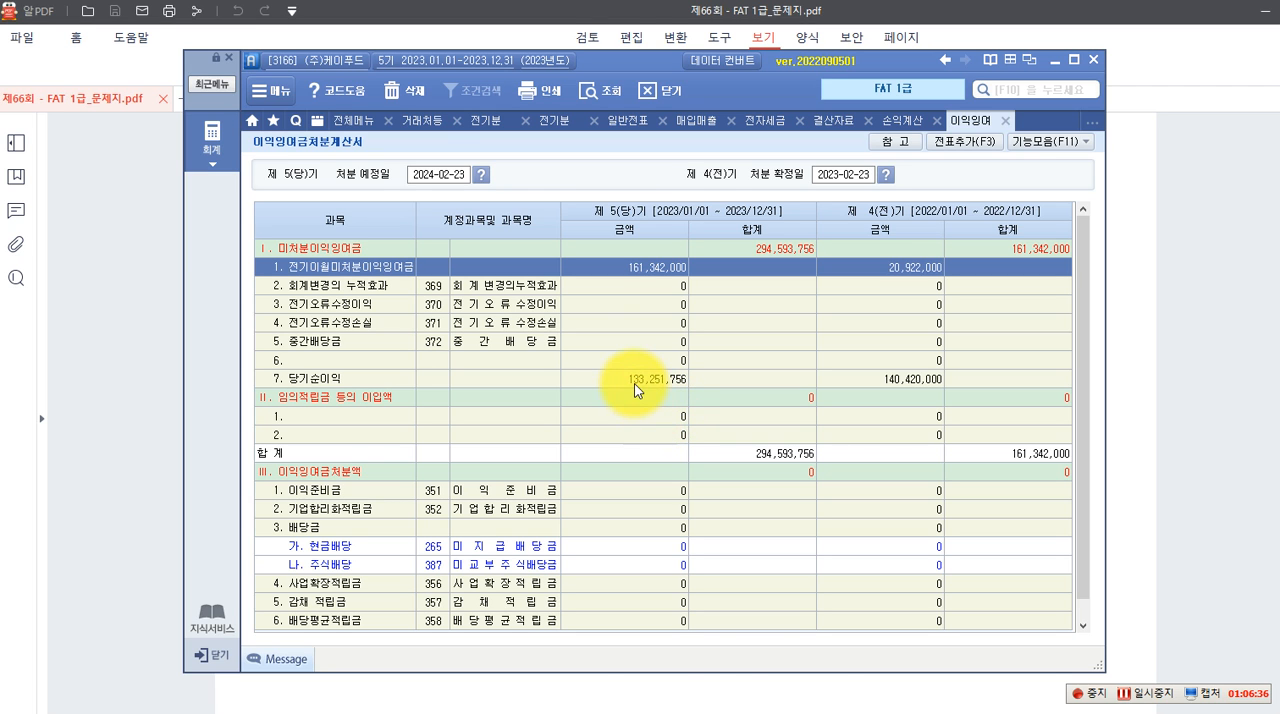
click(157, 508)
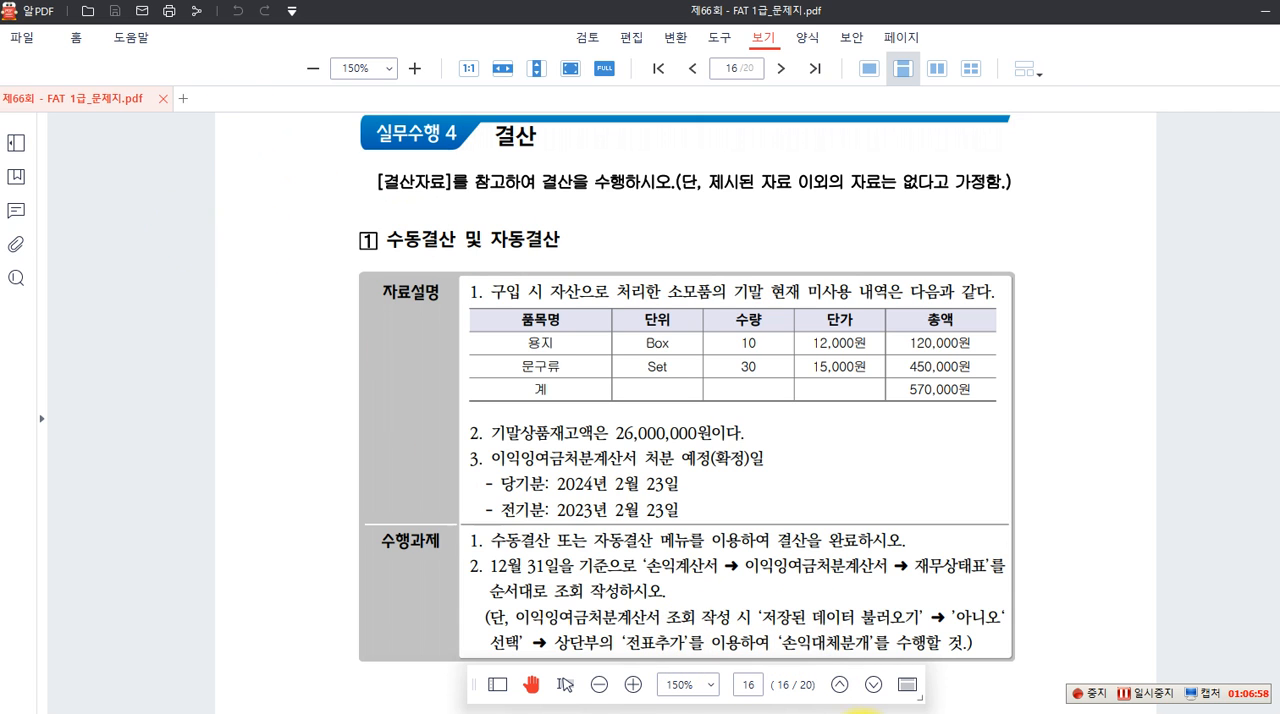
key(alt+Tab)
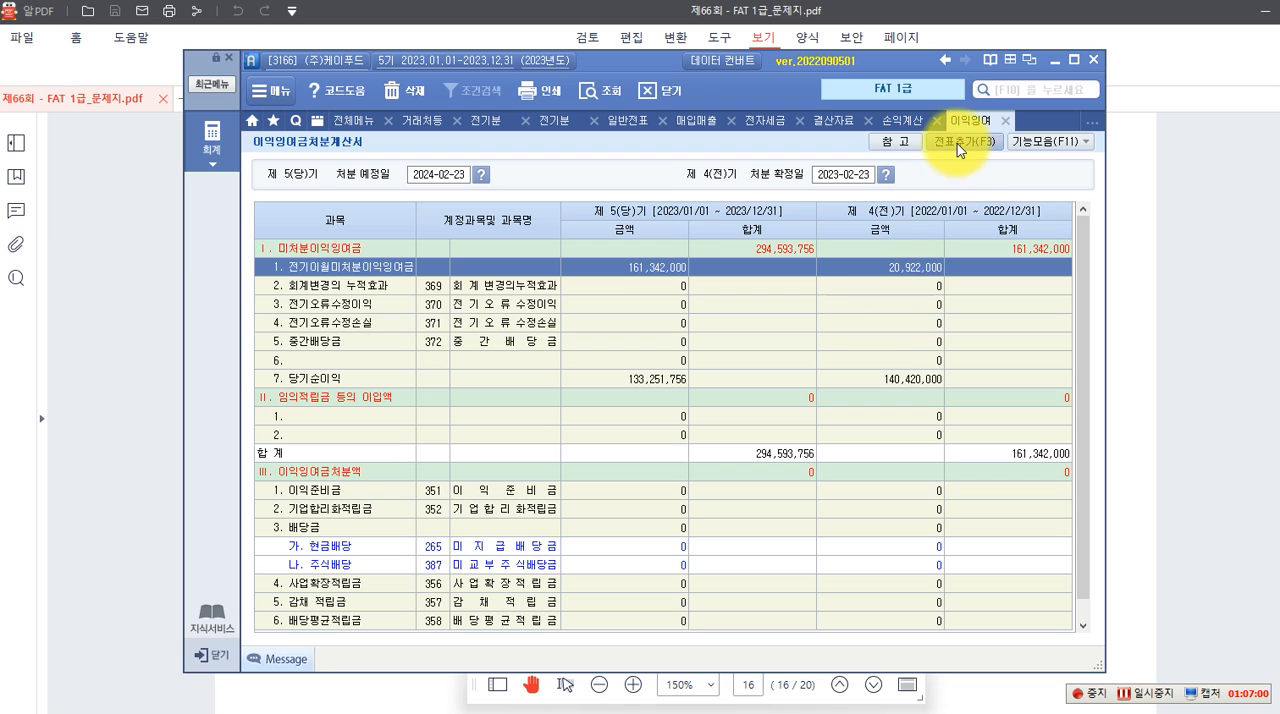
Open the 재무상태표 for December 2023 and review it down to the 미처분이익잉여금 line
click(208, 141)
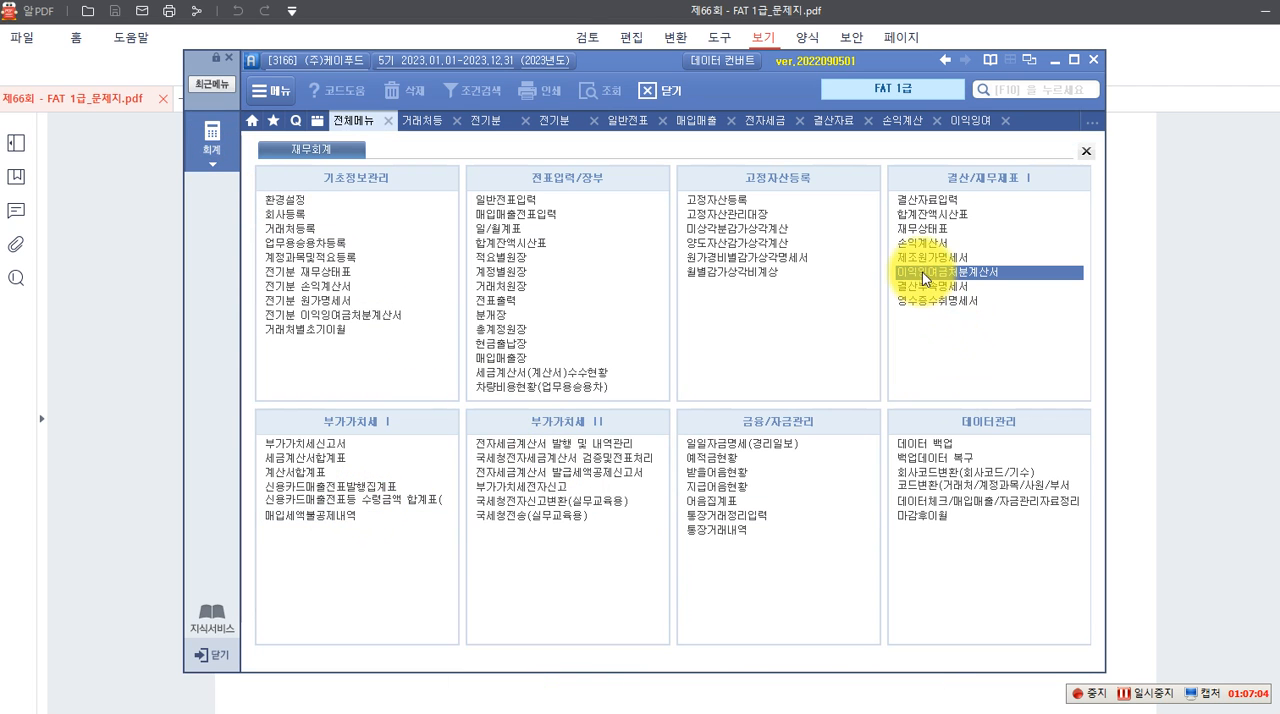
click(916, 231)
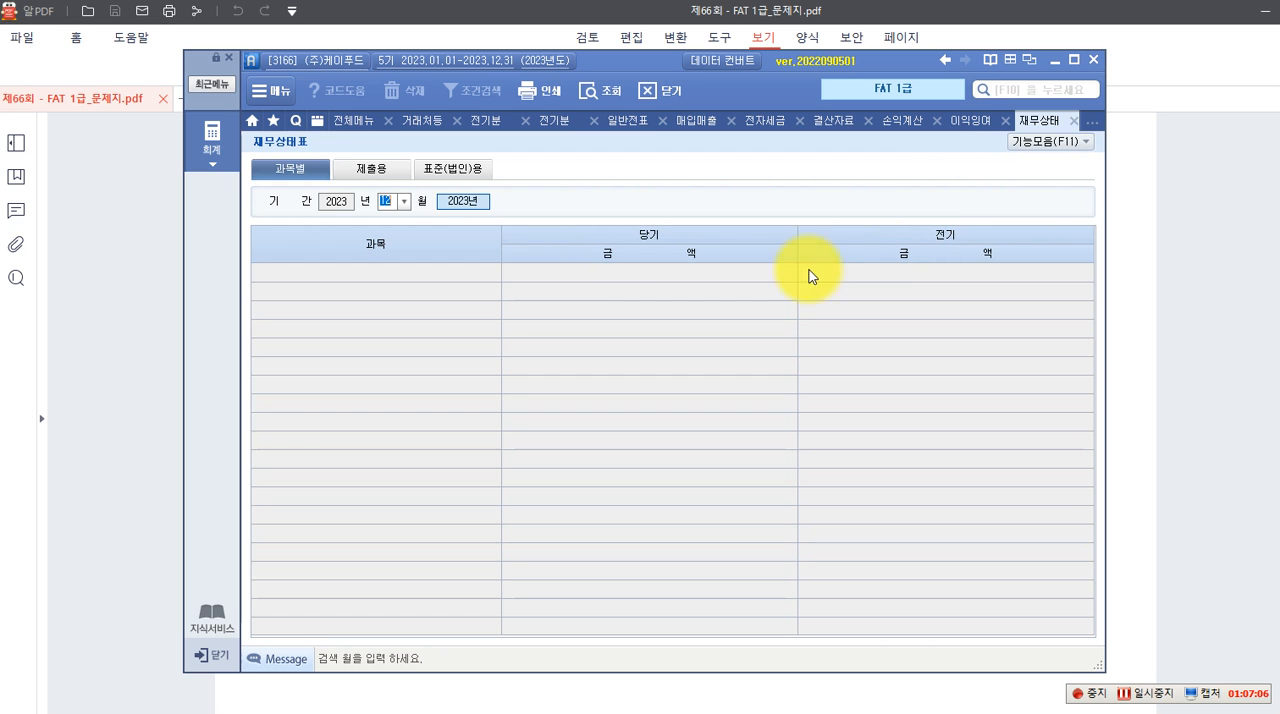
click(402, 203)
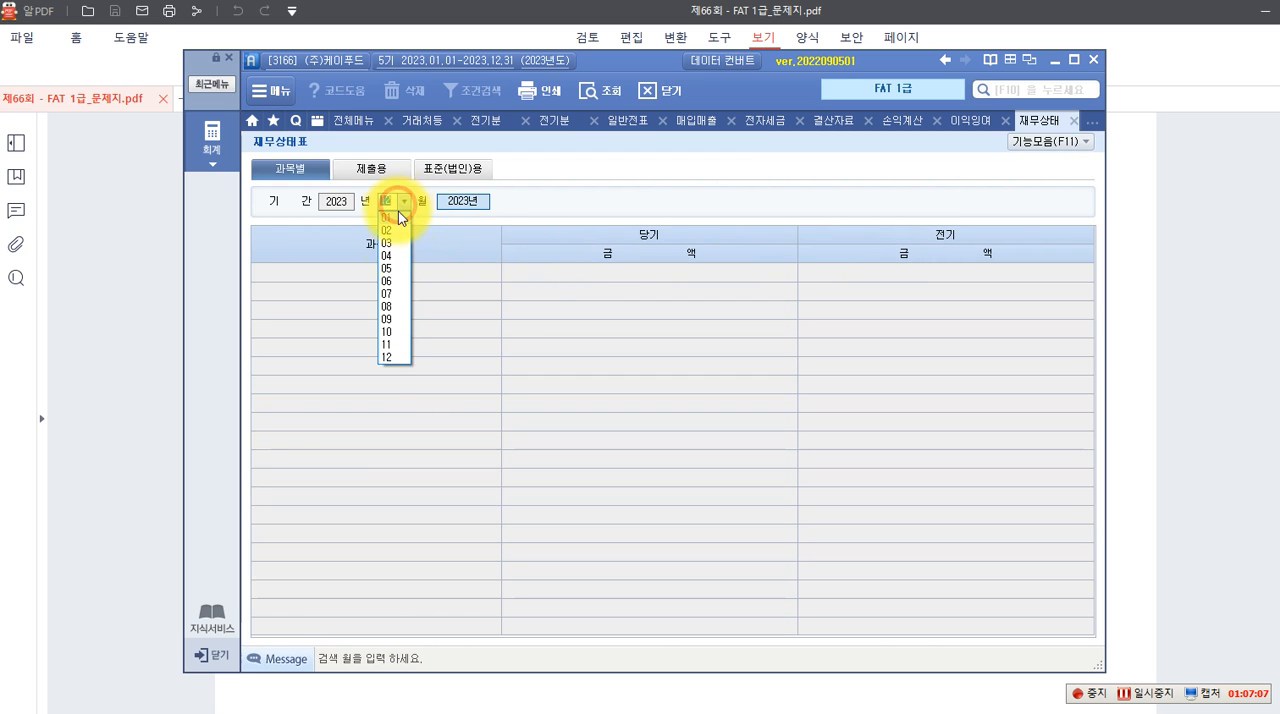
click(388, 358)
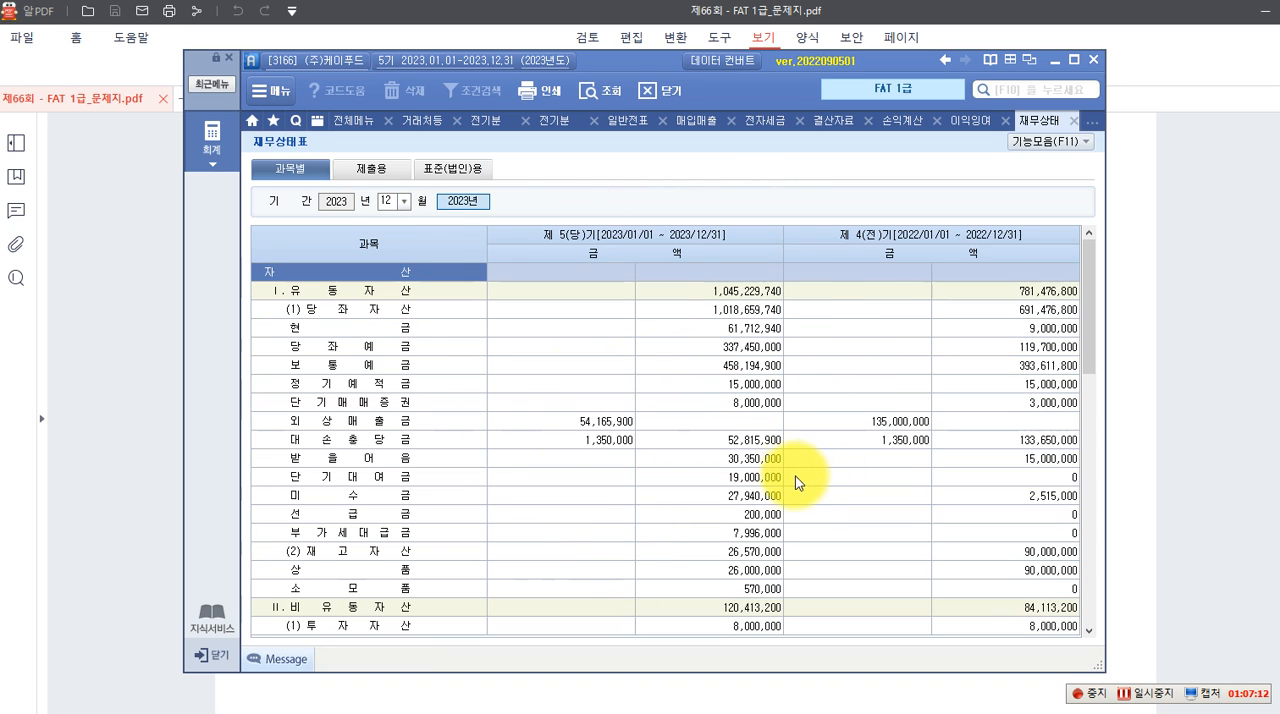
scroll(795, 470, down, 6)
scroll(792, 458, down, 6)
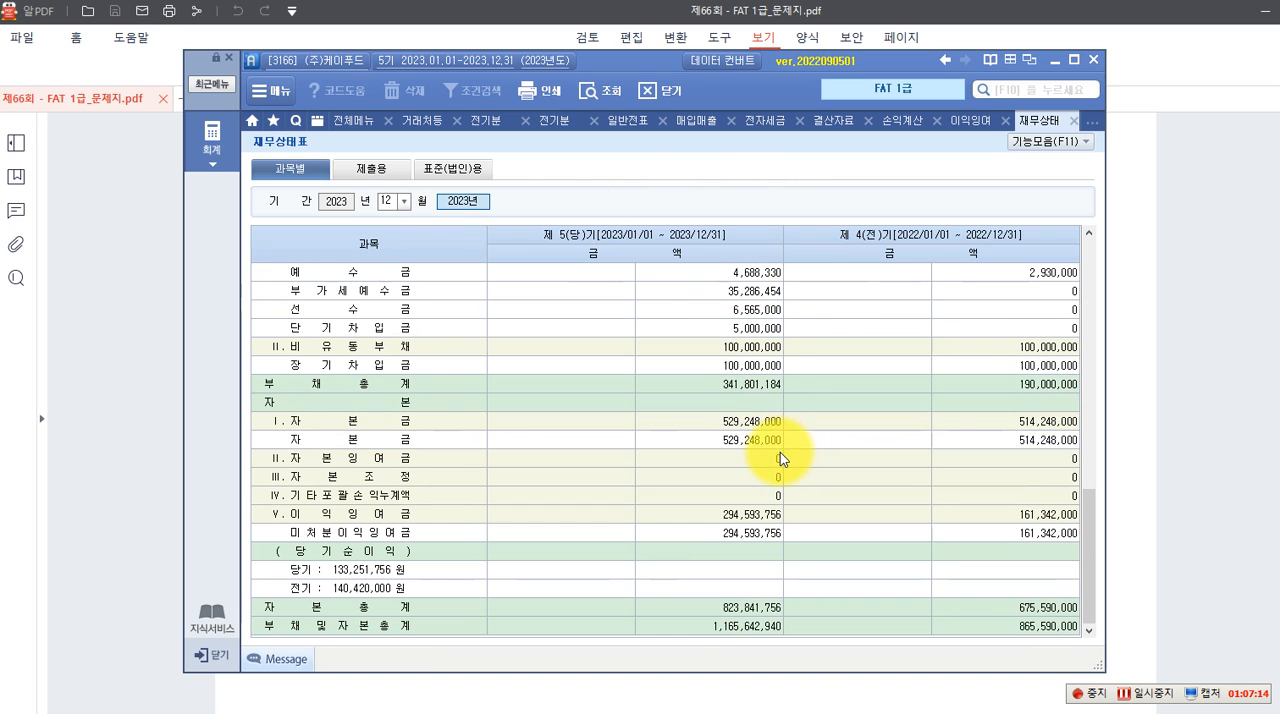
key(F9)
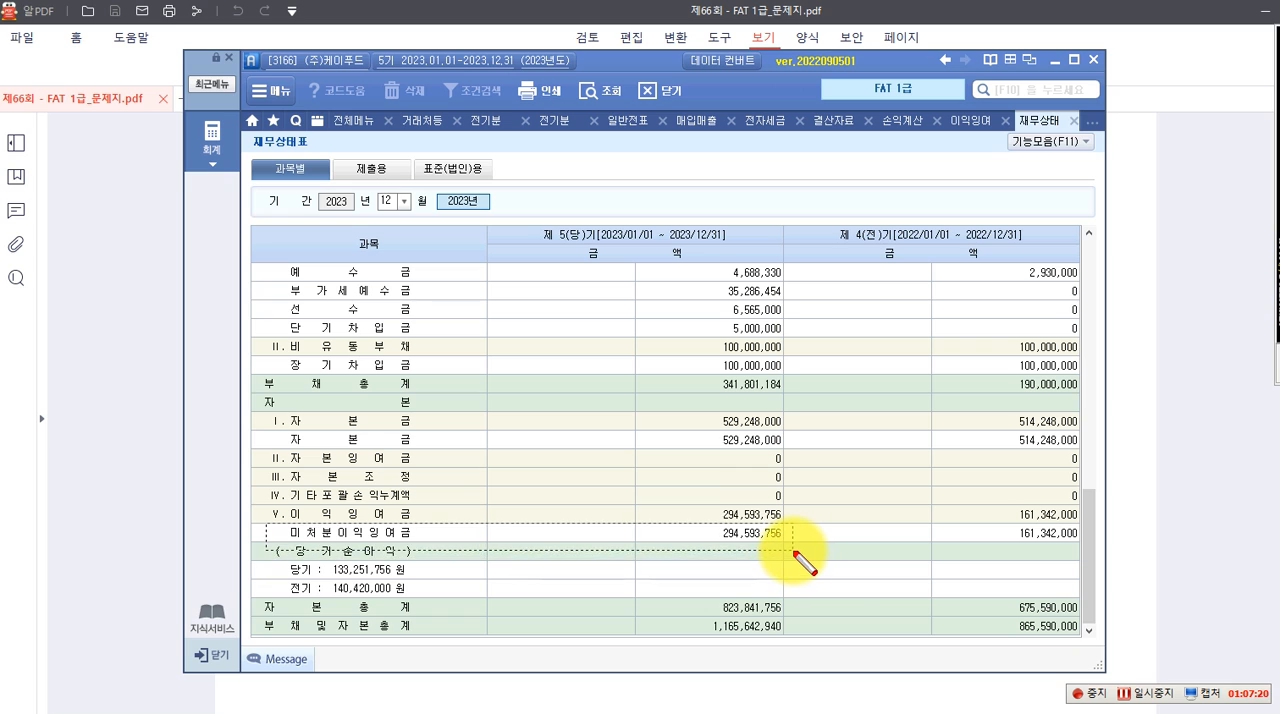
drag(794, 551, 793, 550)
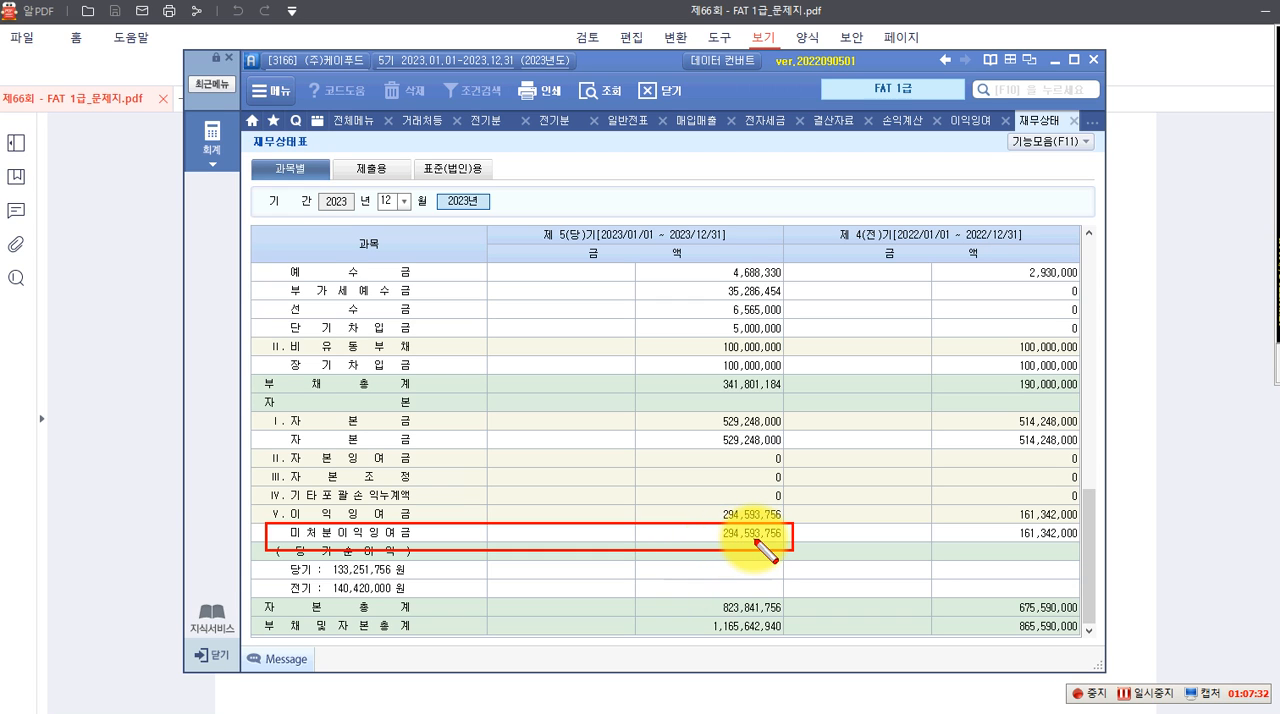
key(Escape)
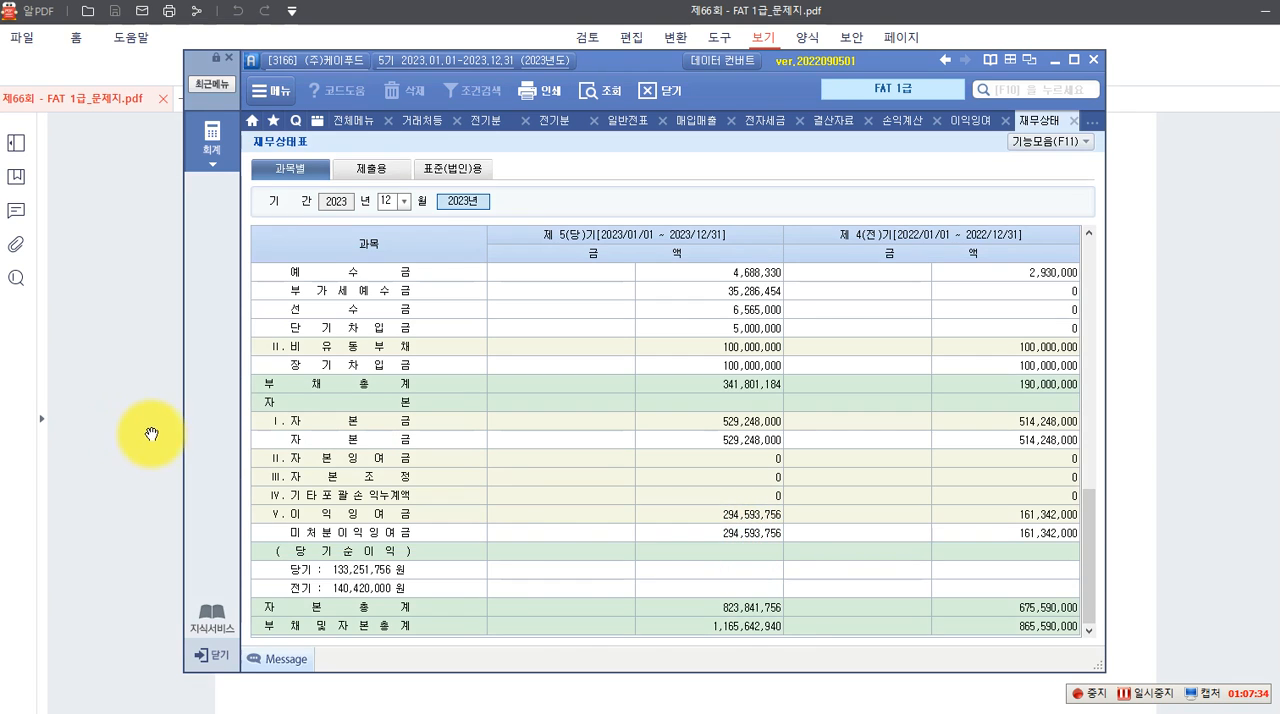
Return to the exam PDF and read on past the 결산 task and answer-entry rules to evaluation questions 11 to 16
click(151, 434)
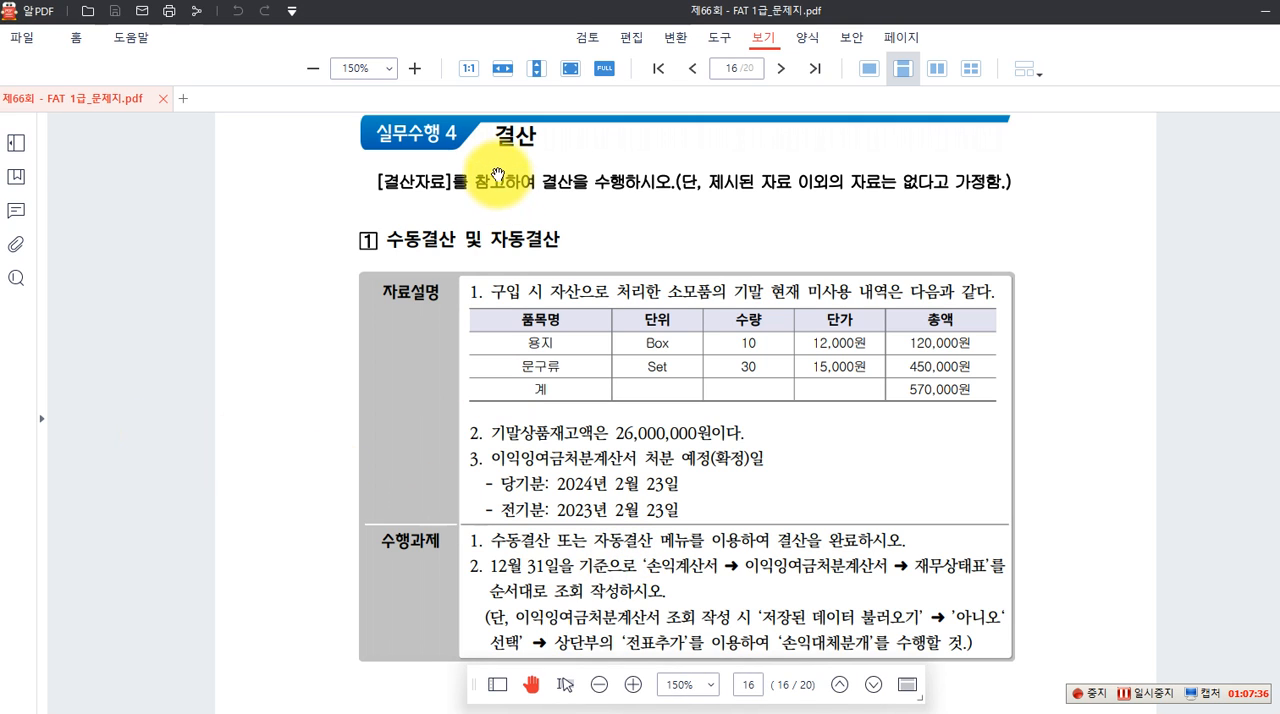
scroll(525, 380, down, 1)
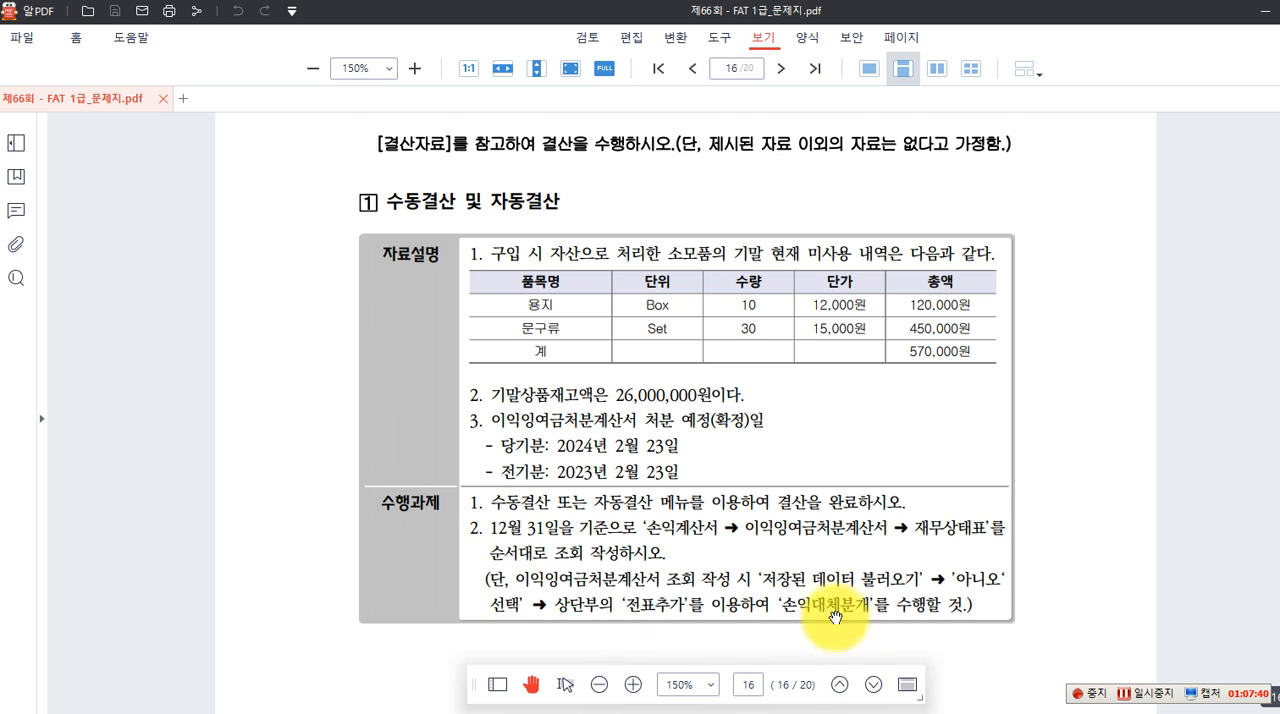
scroll(835, 617, down, 1)
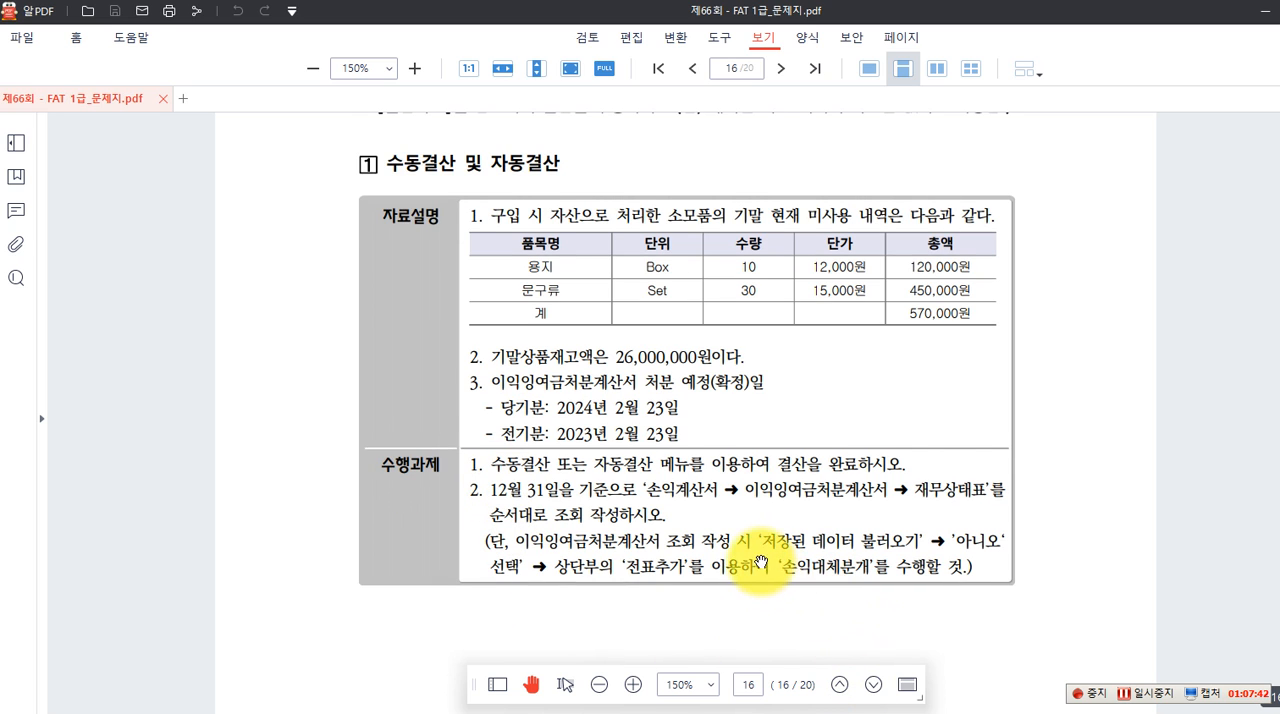
scroll(771, 571, down, 10)
scroll(814, 594, down, 12)
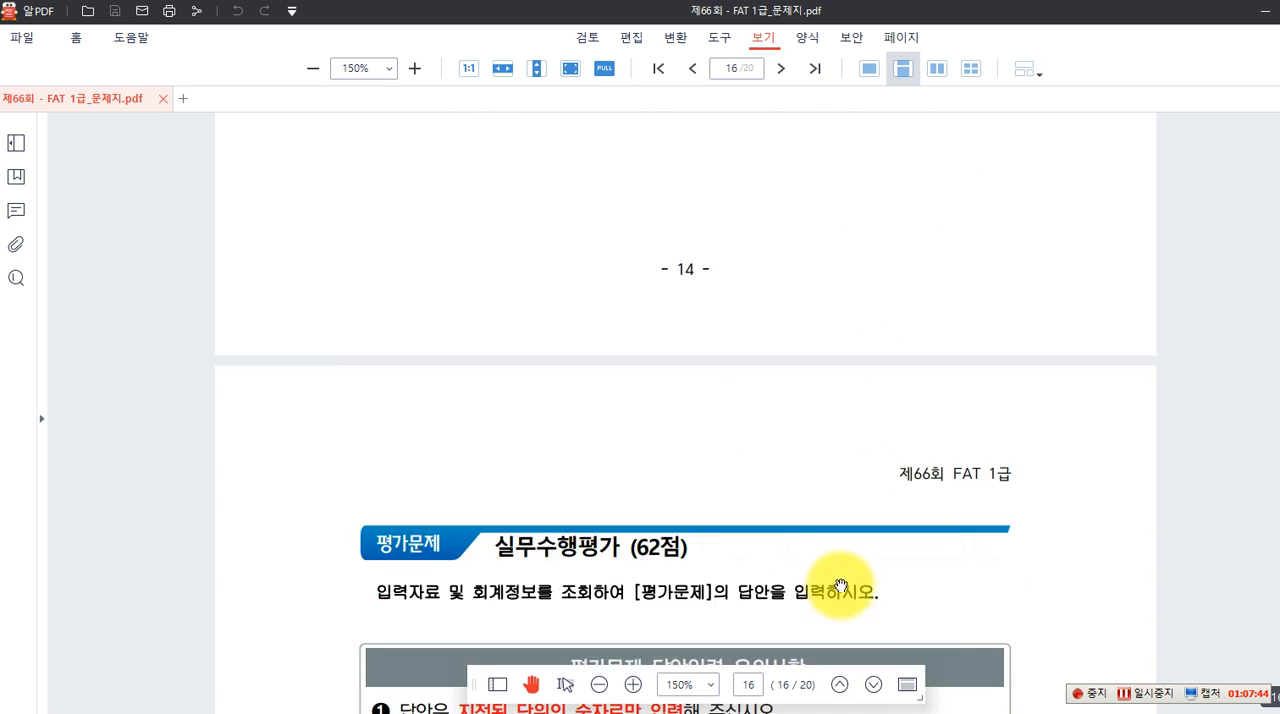
scroll(843, 581, down, 3)
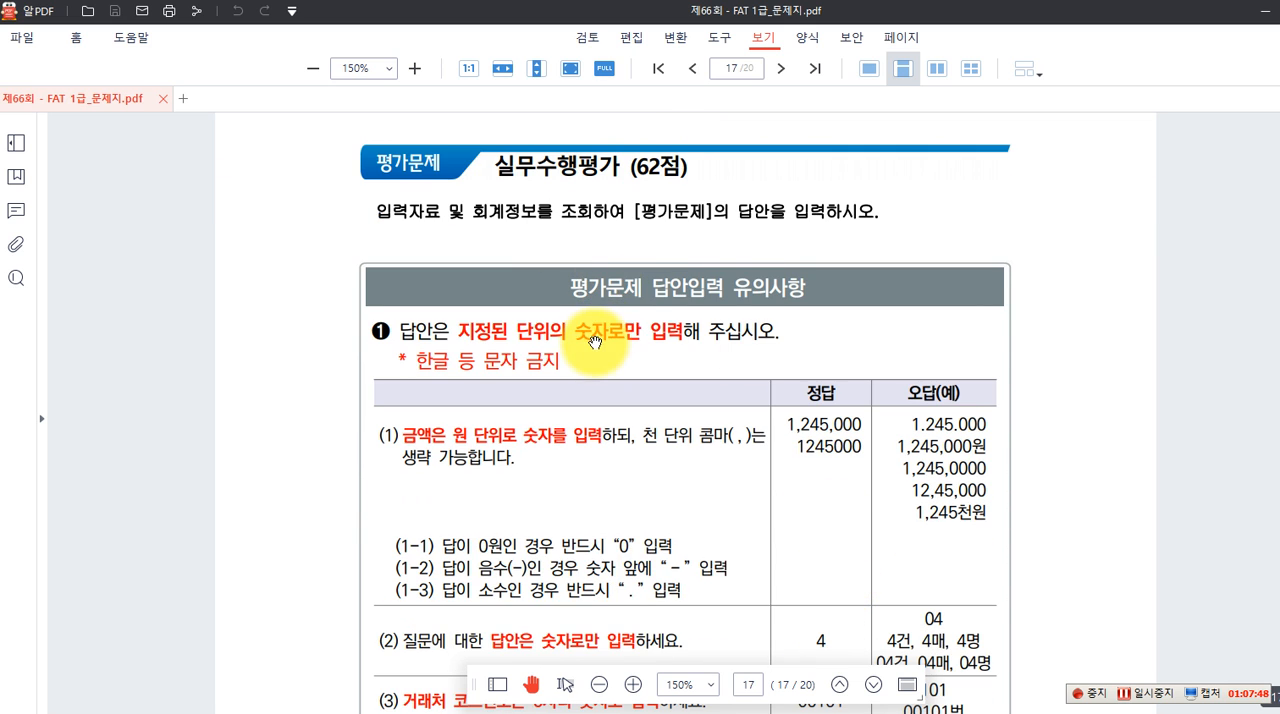
scroll(601, 377, down, 4)
scroll(601, 377, down, 20)
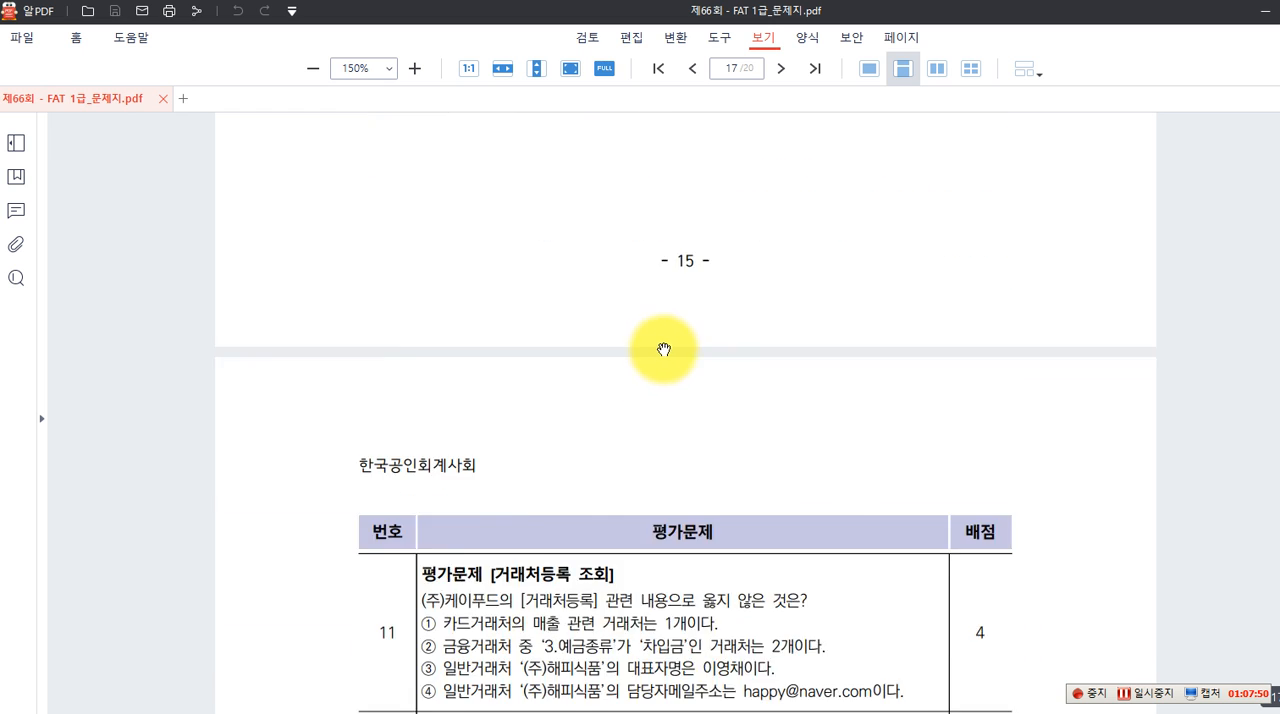
scroll(667, 352, down, 4)
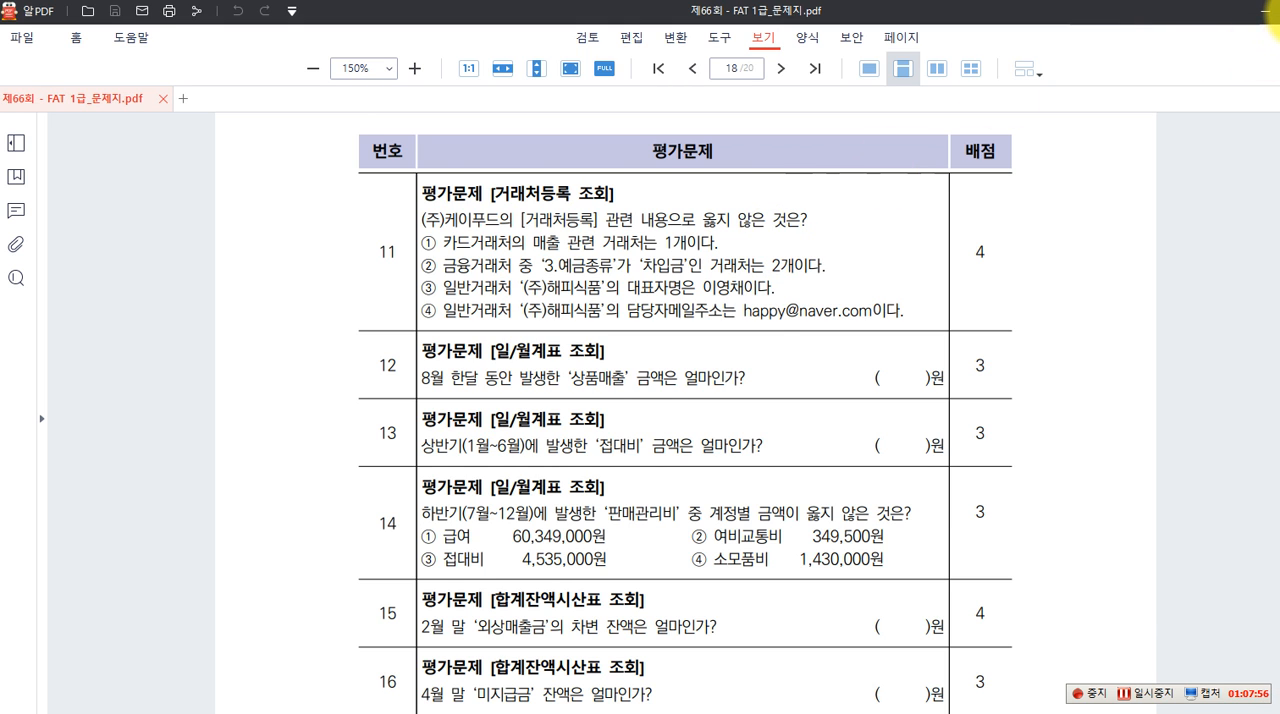
Arrange the exam PDF and the accounting program side by side, with evaluation questions 11 to 16 in view
click(1279, 13)
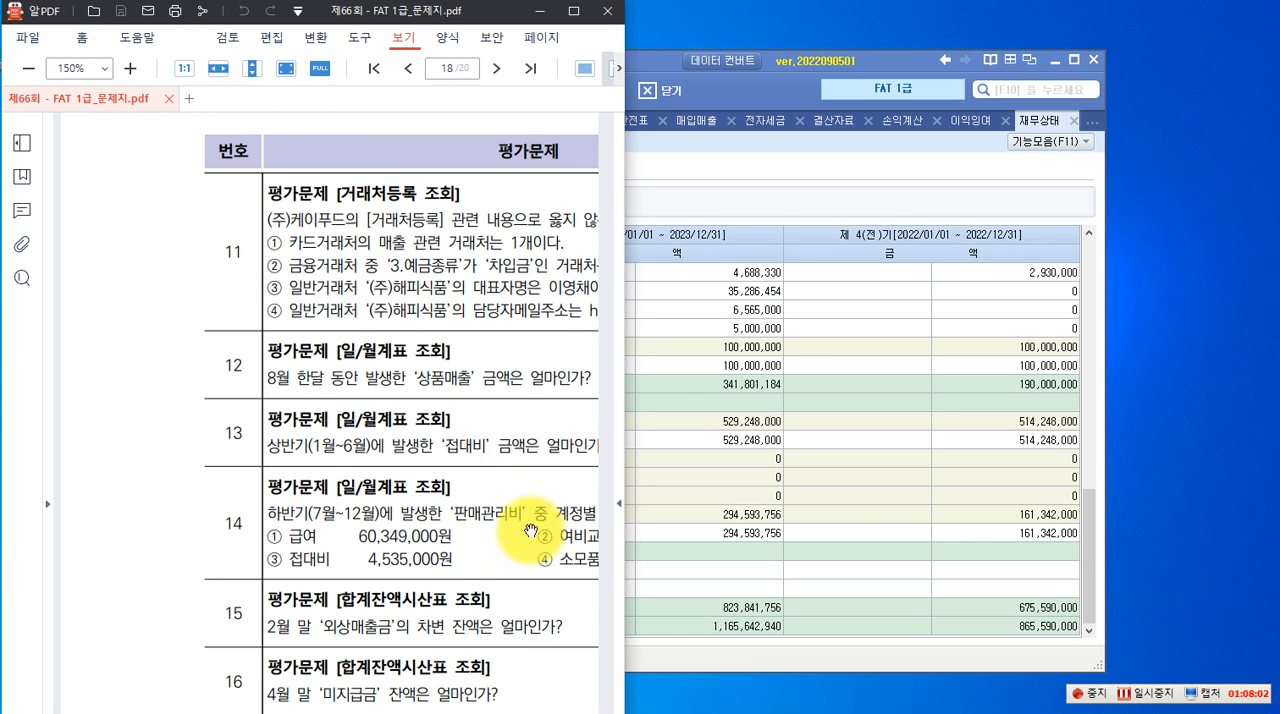
drag(536, 628, 368, 571)
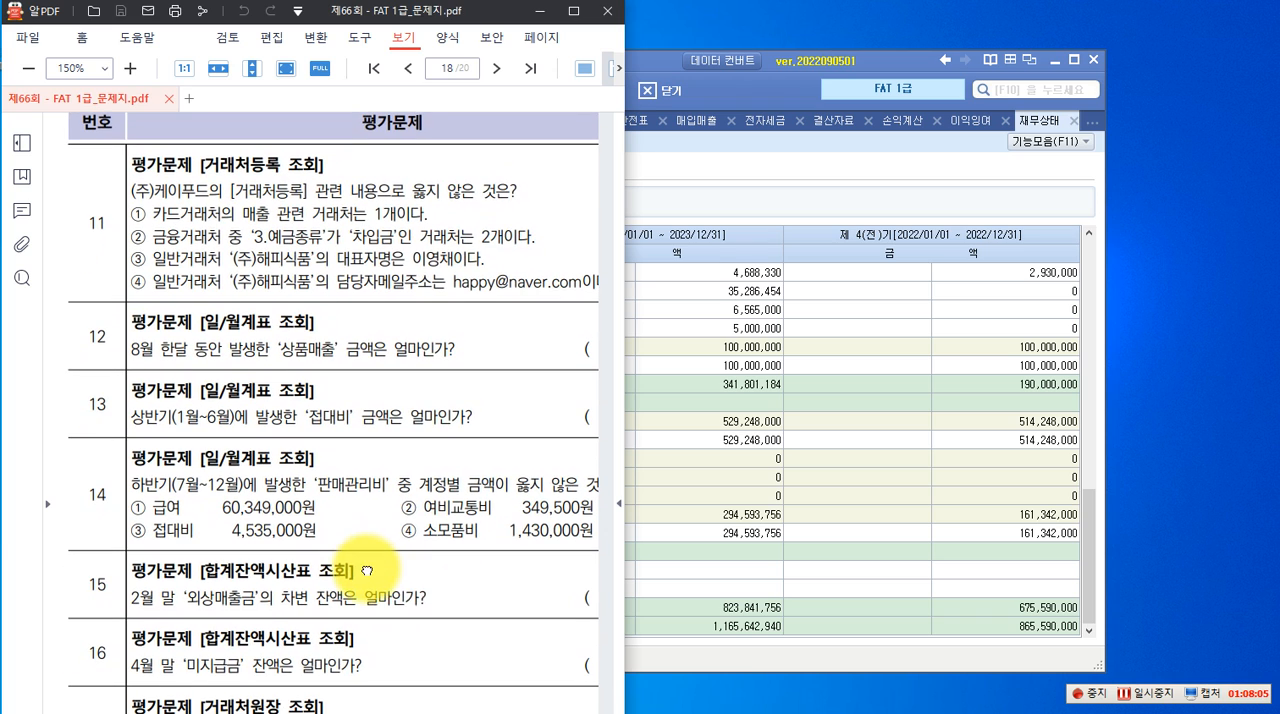
click(754, 172)
drag(621, 62, 1053, 11)
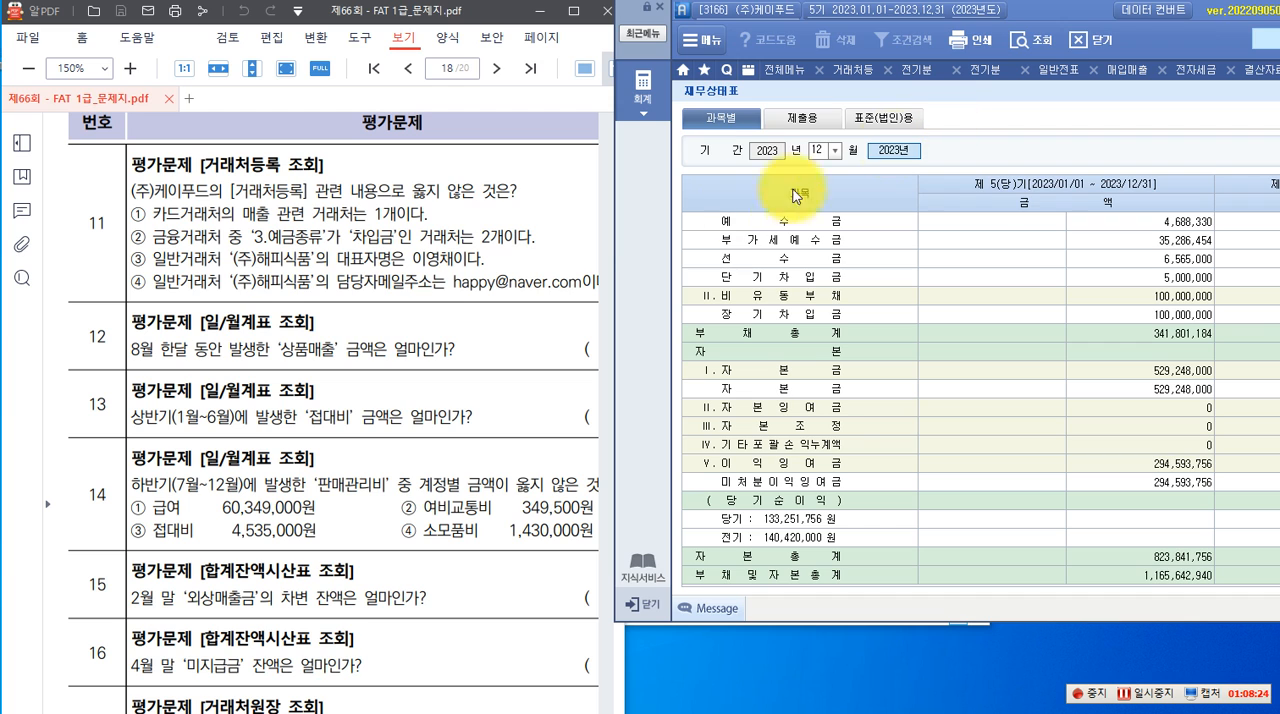
drag(1031, 18, 1045, 23)
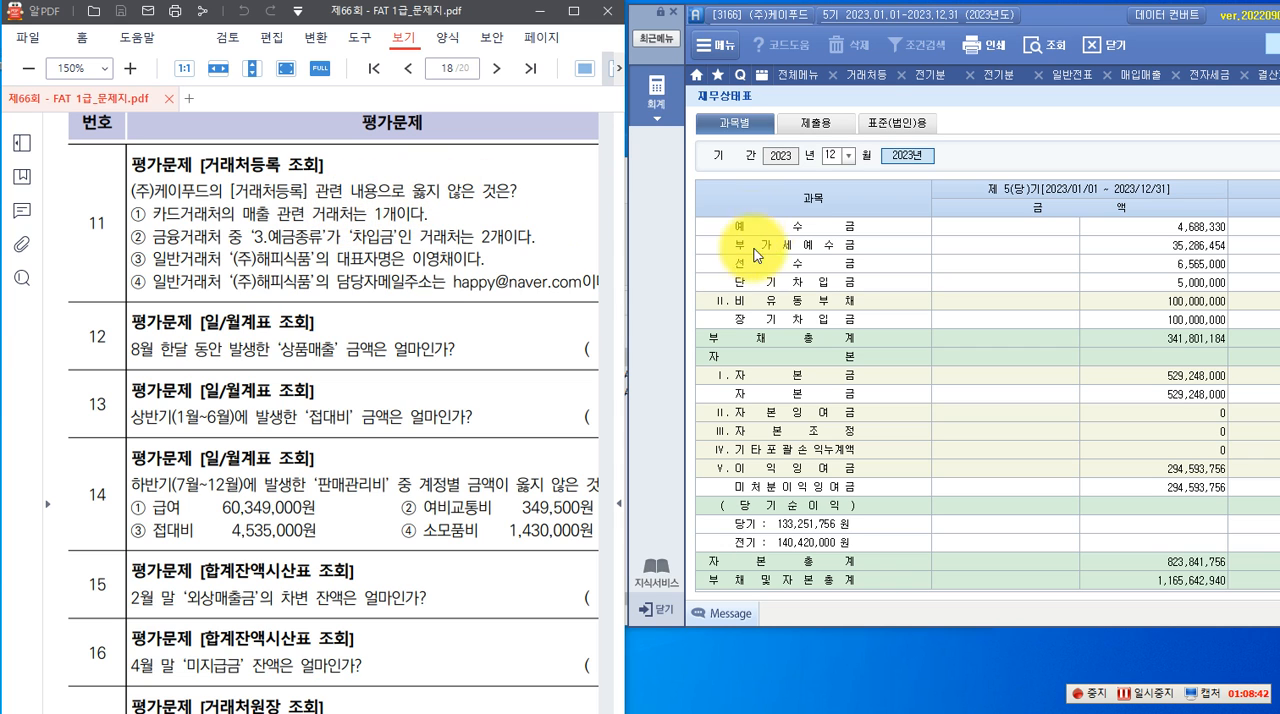
Open 거래처등록 and check the 매출 카드거래처 and the 예금종류 of 금융거래처 대한은행(차입#3) for question 11
click(864, 74)
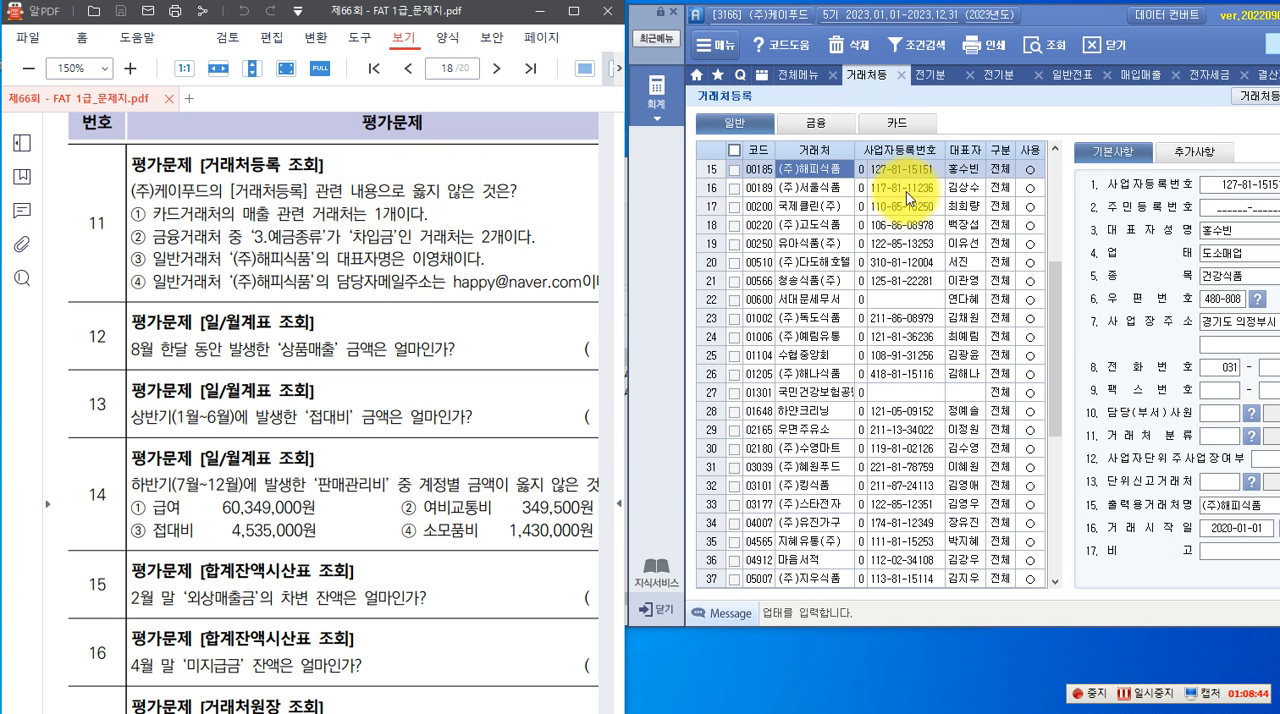
drag(1035, 15, 928, 43)
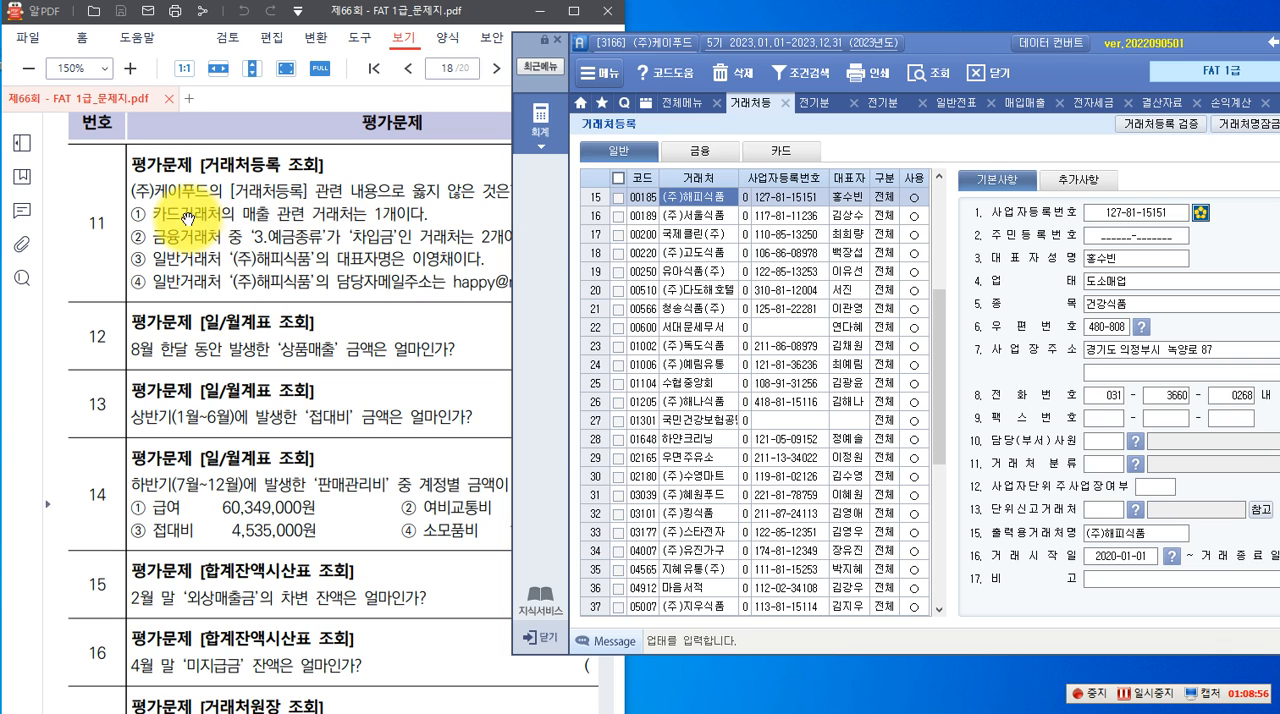
click(786, 153)
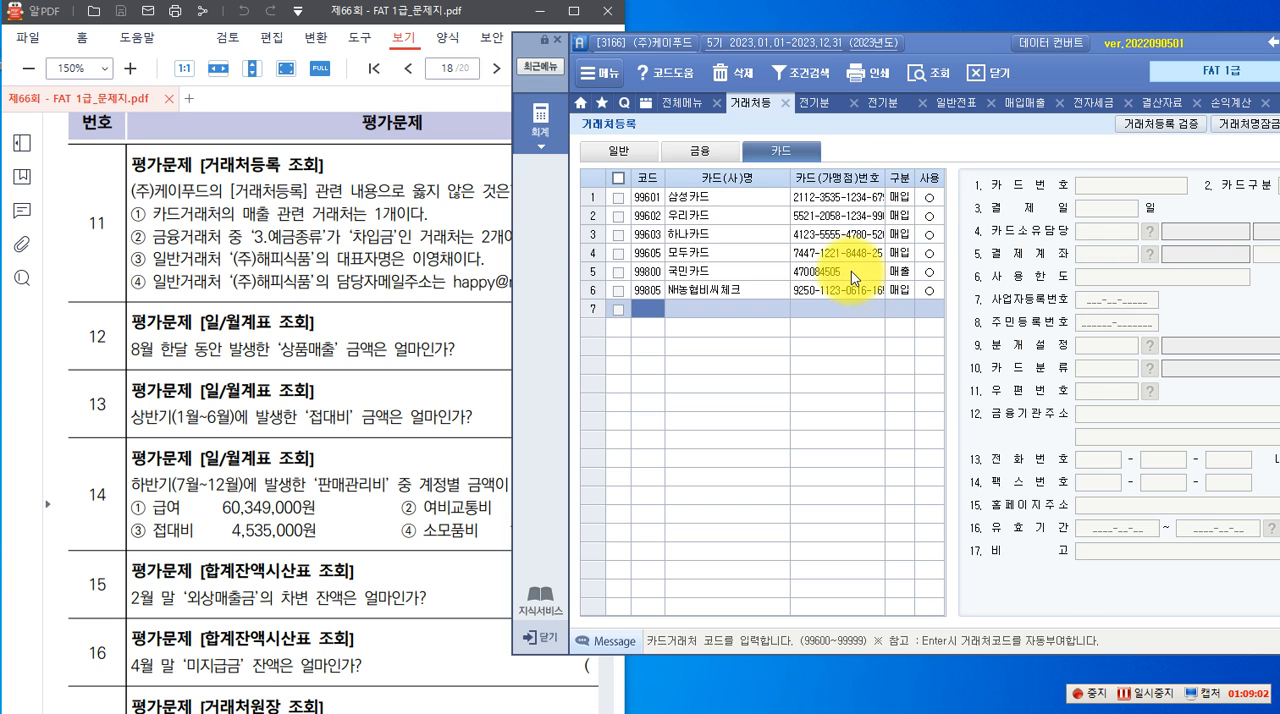
click(884, 271)
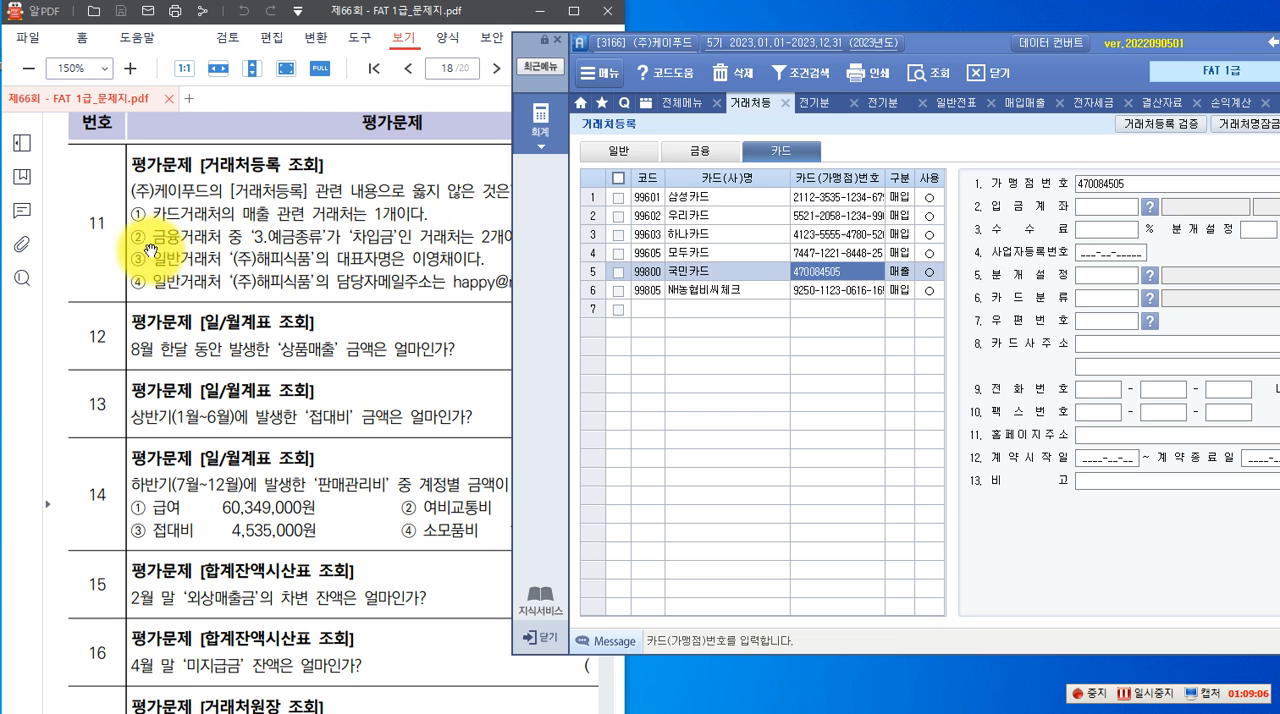
click(700, 150)
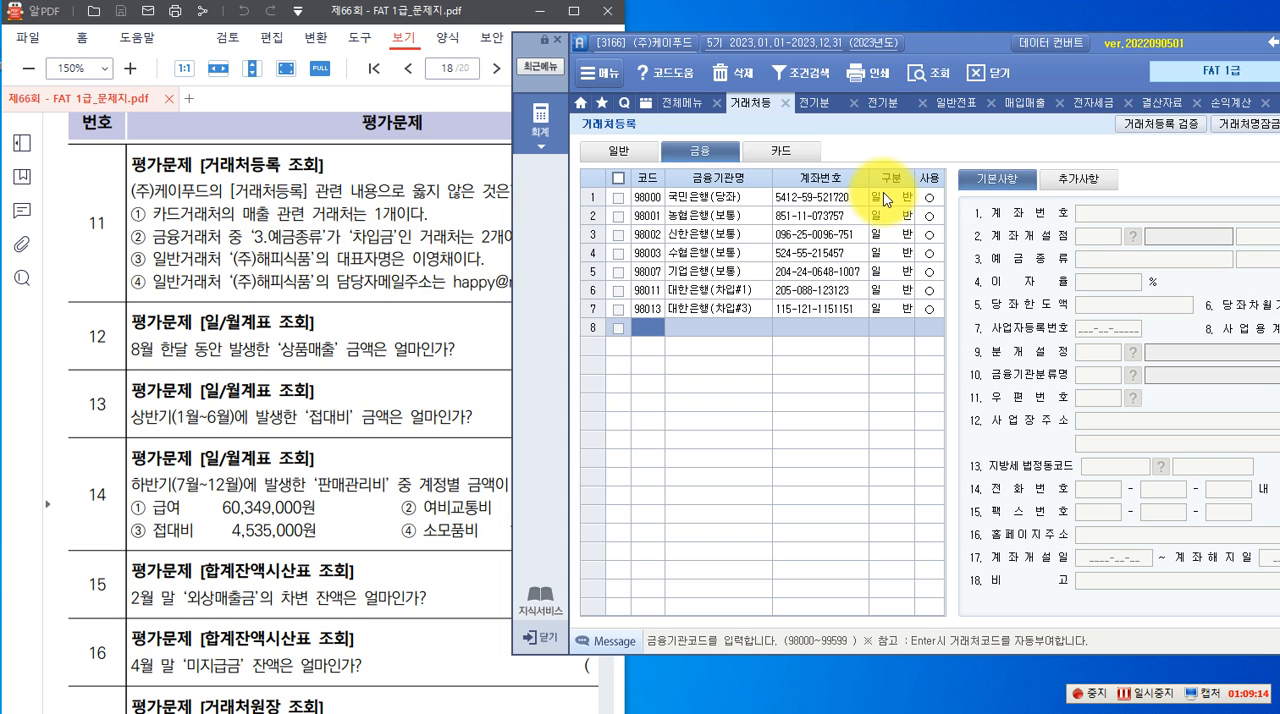
click(701, 308)
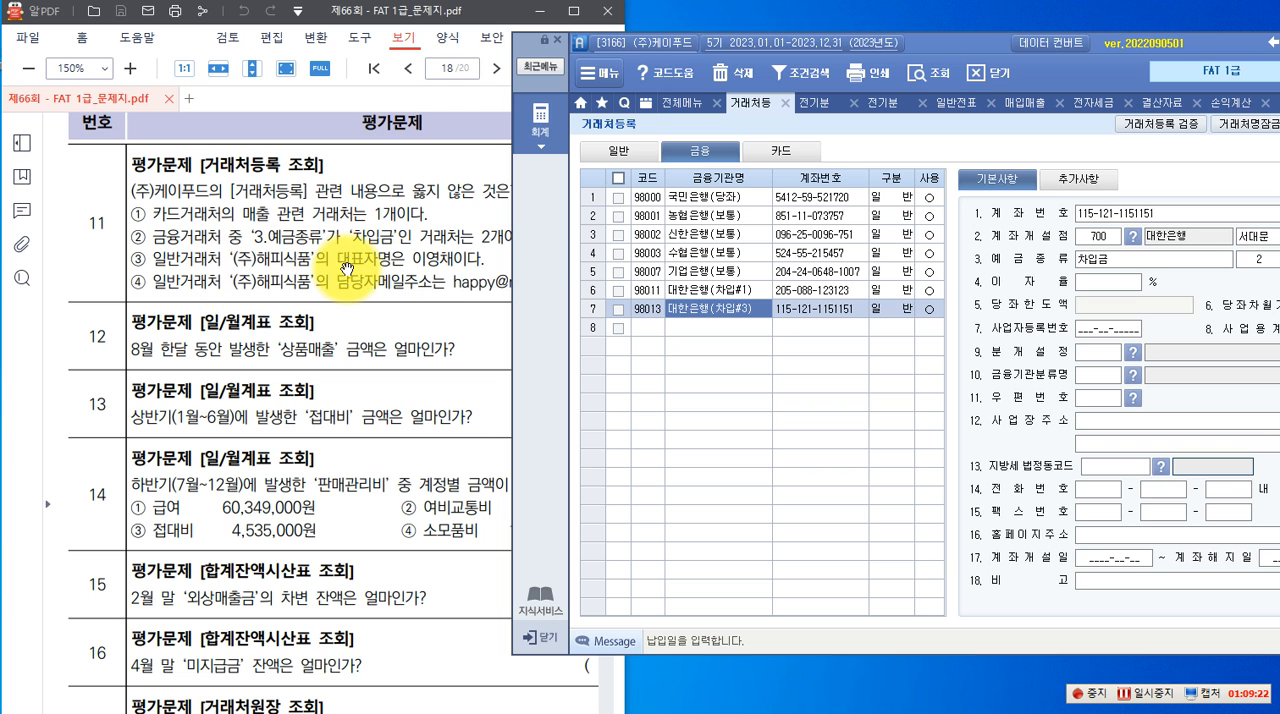
Search the 일반 거래처 for 해피 and check the 대표자명 and 담당자메일주소 of (주)해피식품
click(630, 153)
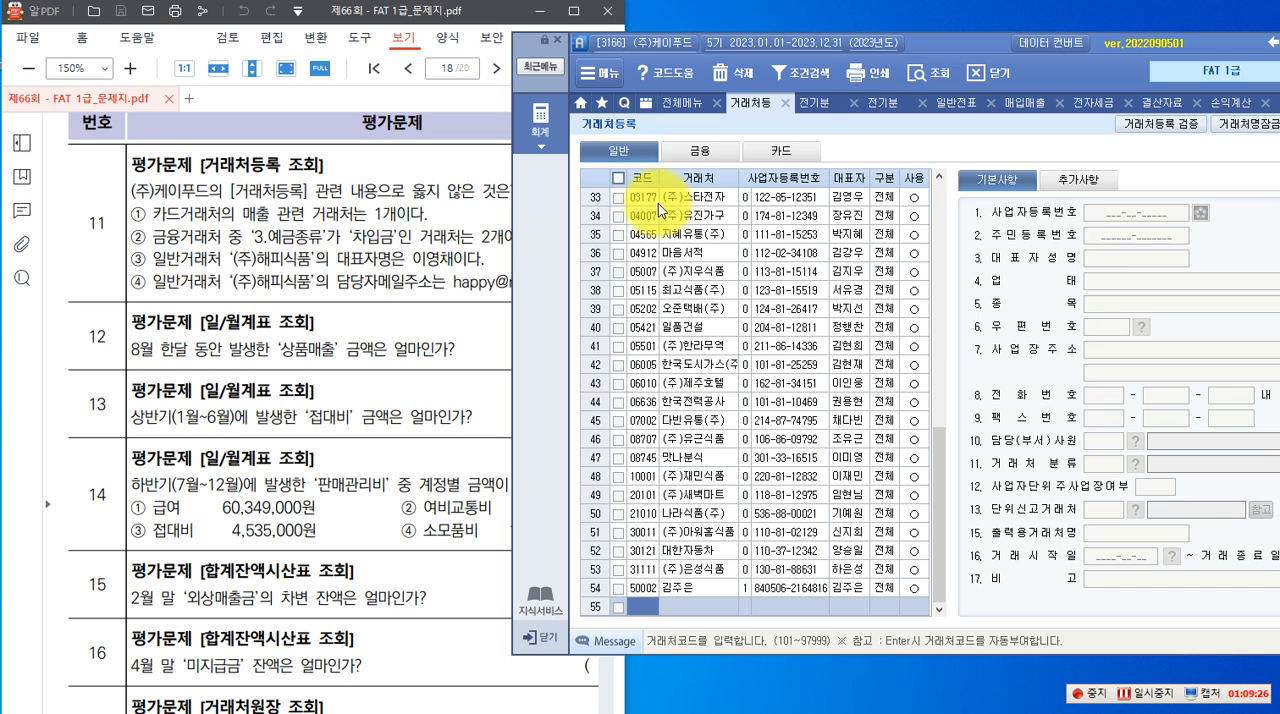
right_click(607, 185)
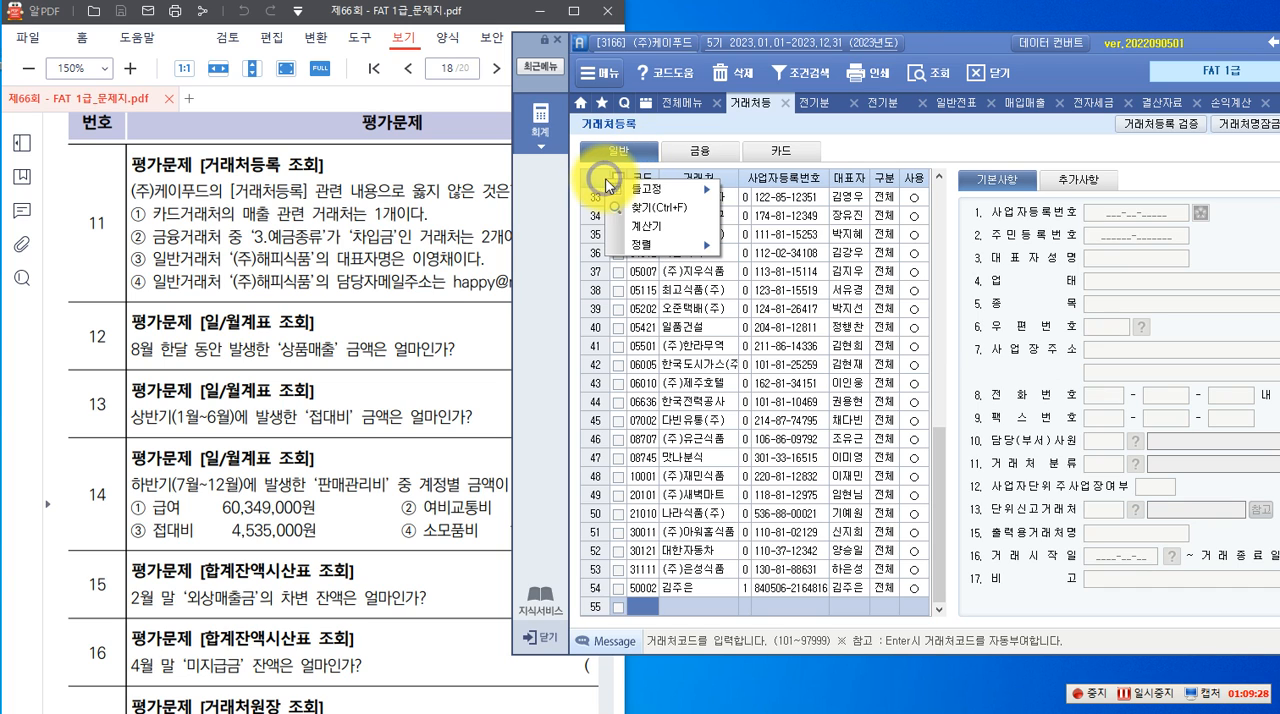
click(645, 210)
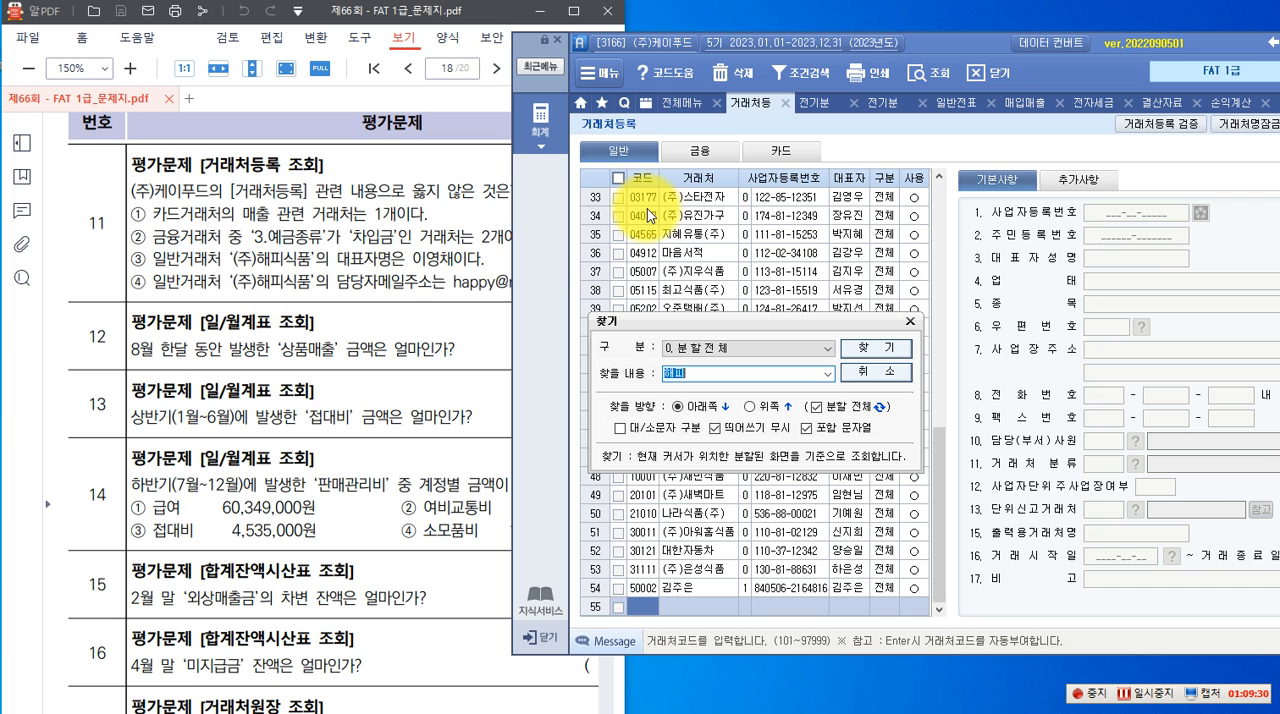
click(877, 352)
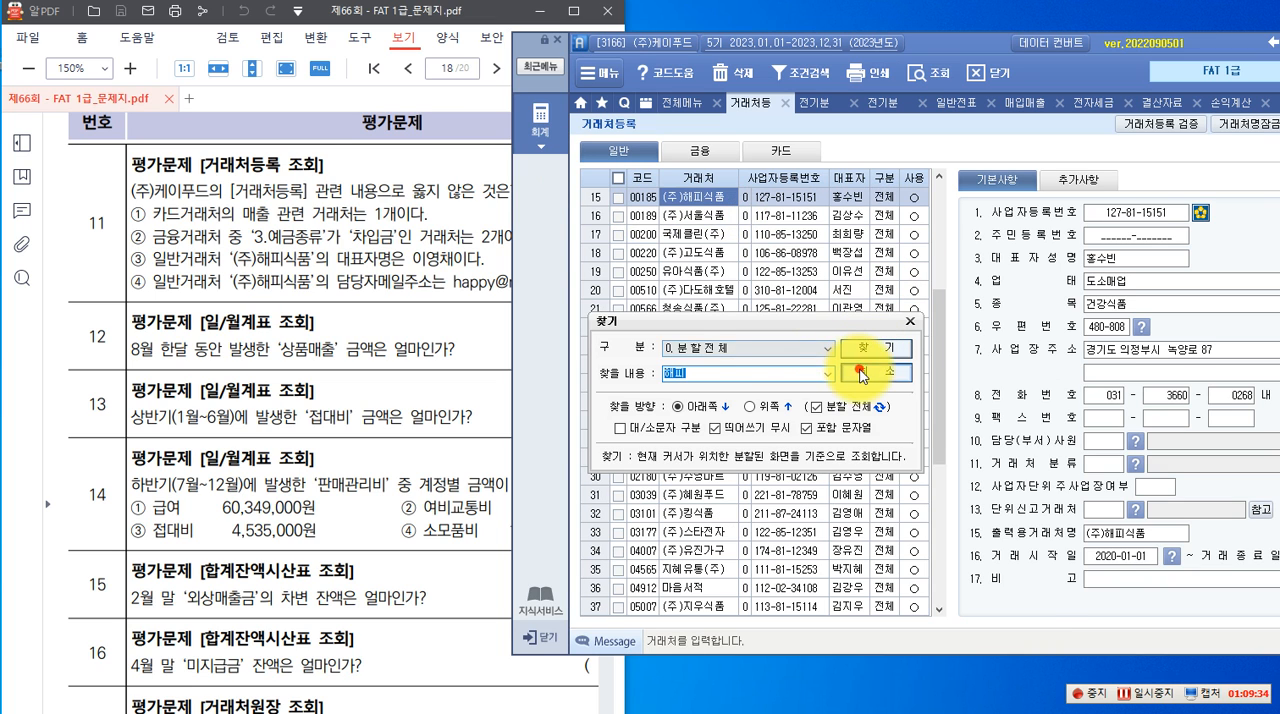
click(862, 375)
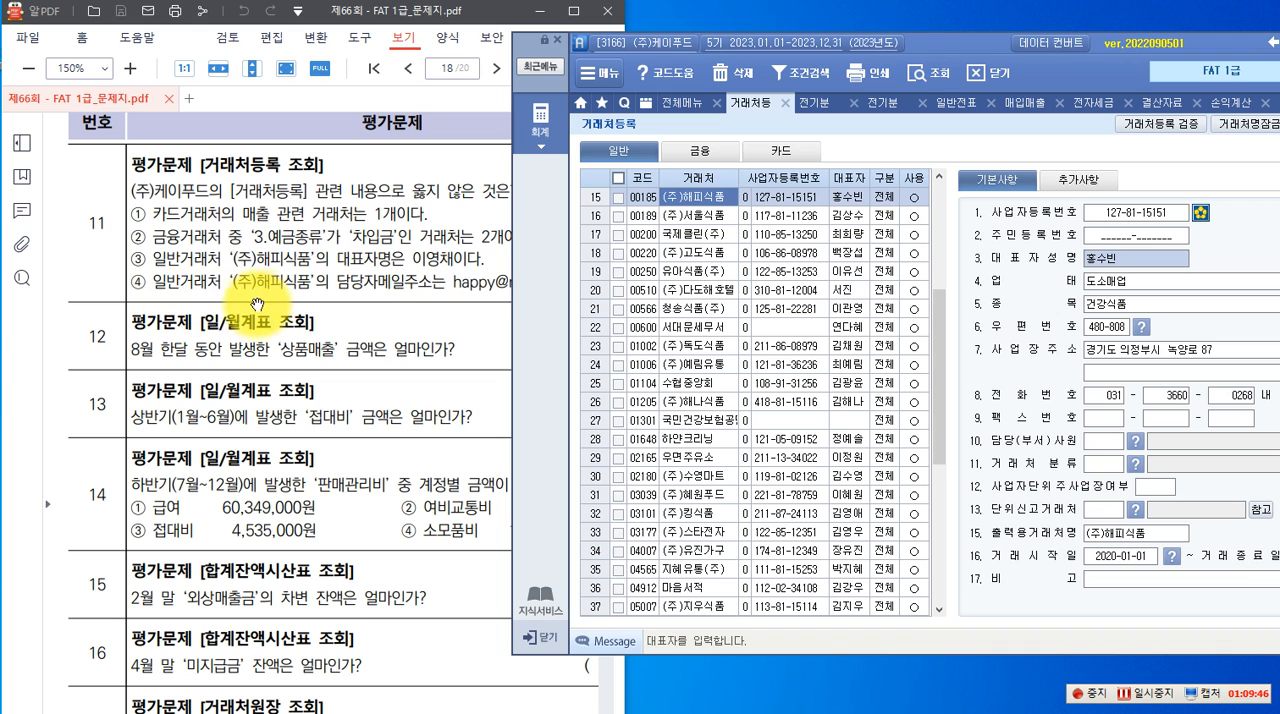
click(1072, 188)
click(1105, 280)
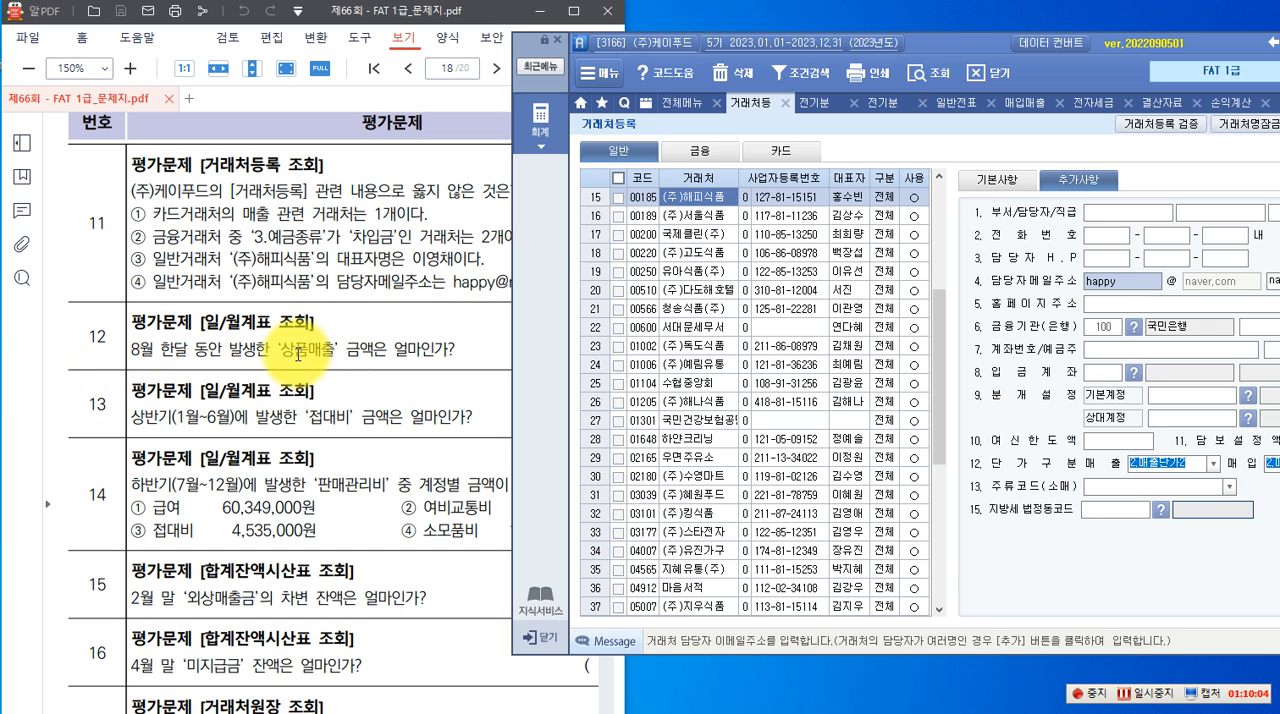
Open the 일/월계표 from the full accounting menu for evaluation question 12
click(541, 122)
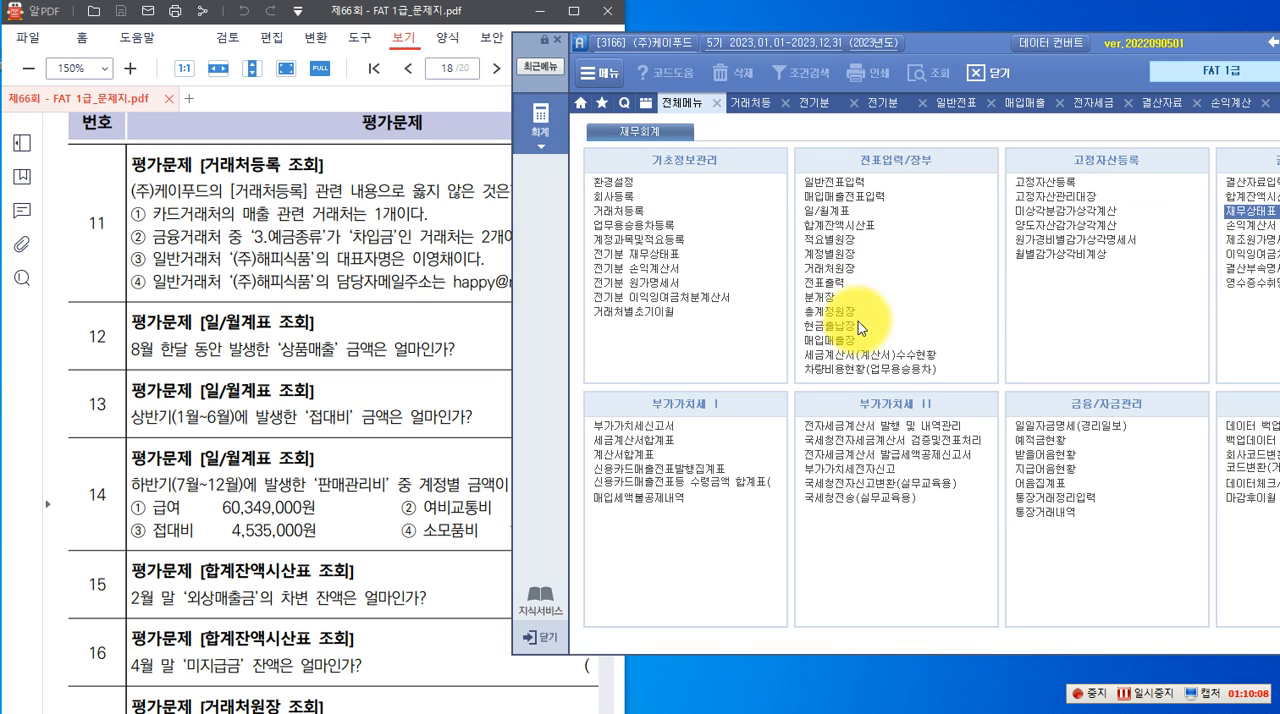
click(841, 212)
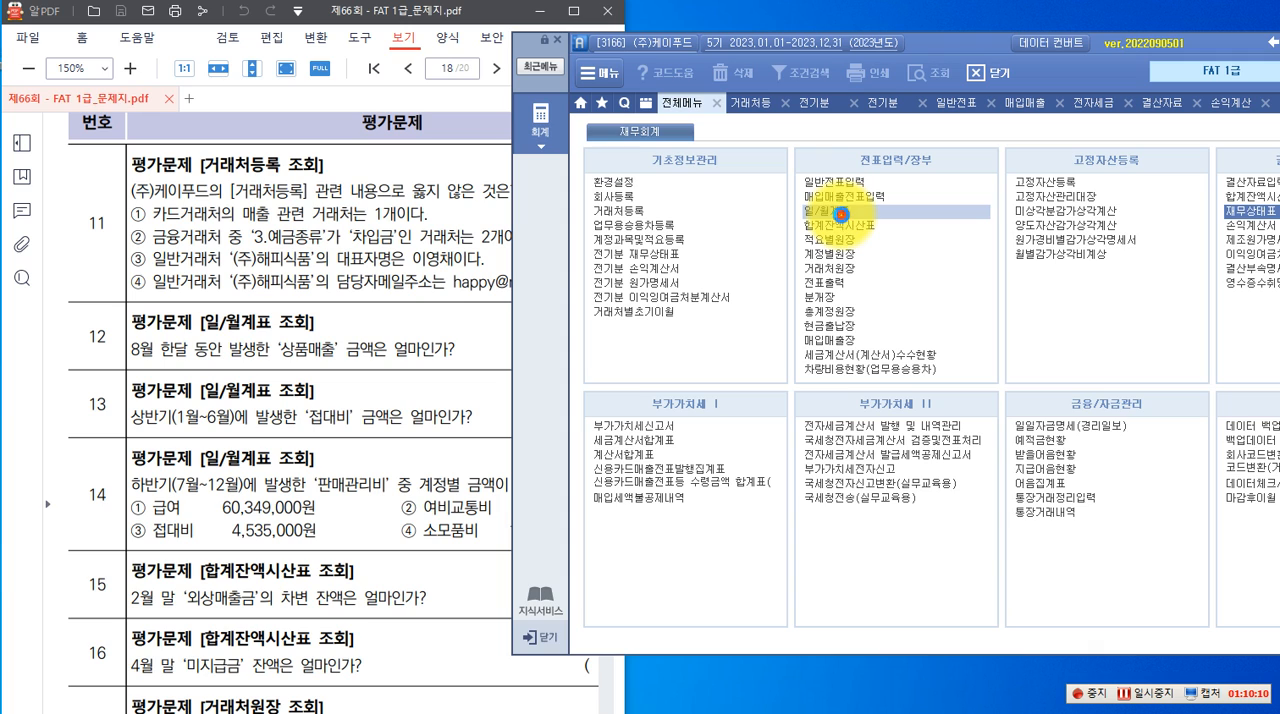
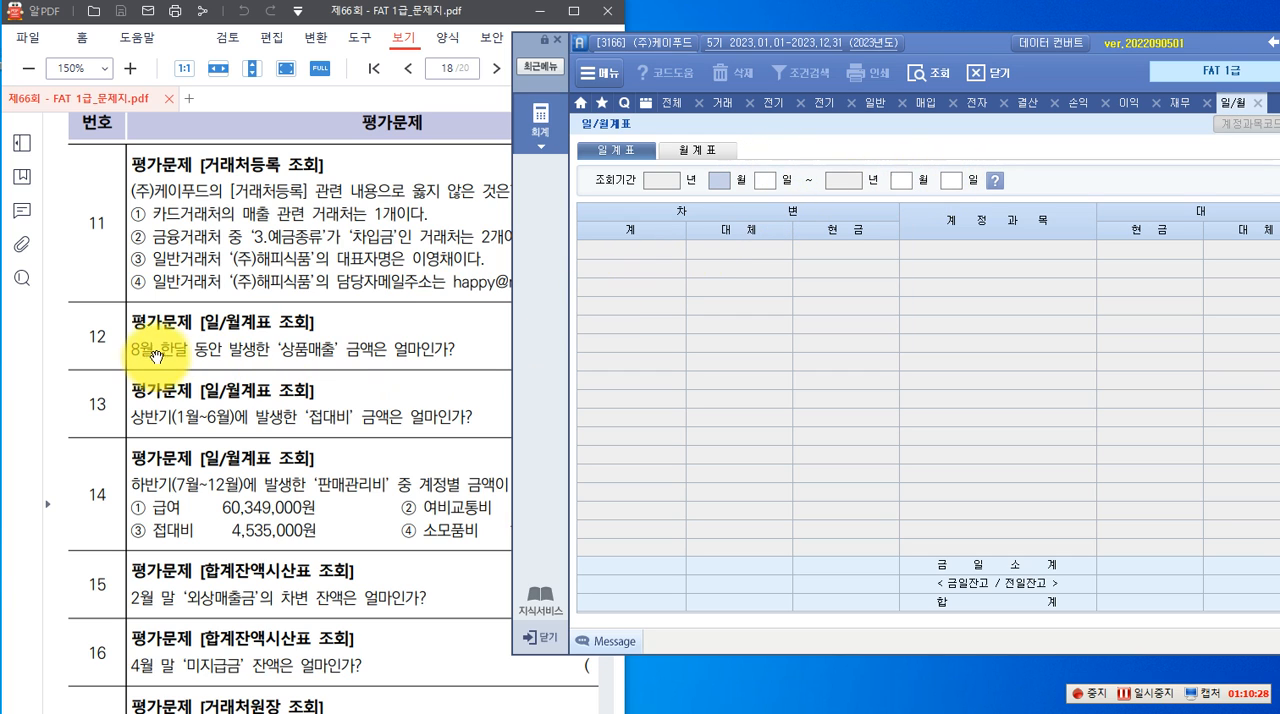
Query the 월계표 for August 2023 only and check the credit-side 상품매출 amount for question 12
click(706, 150)
click(738, 180)
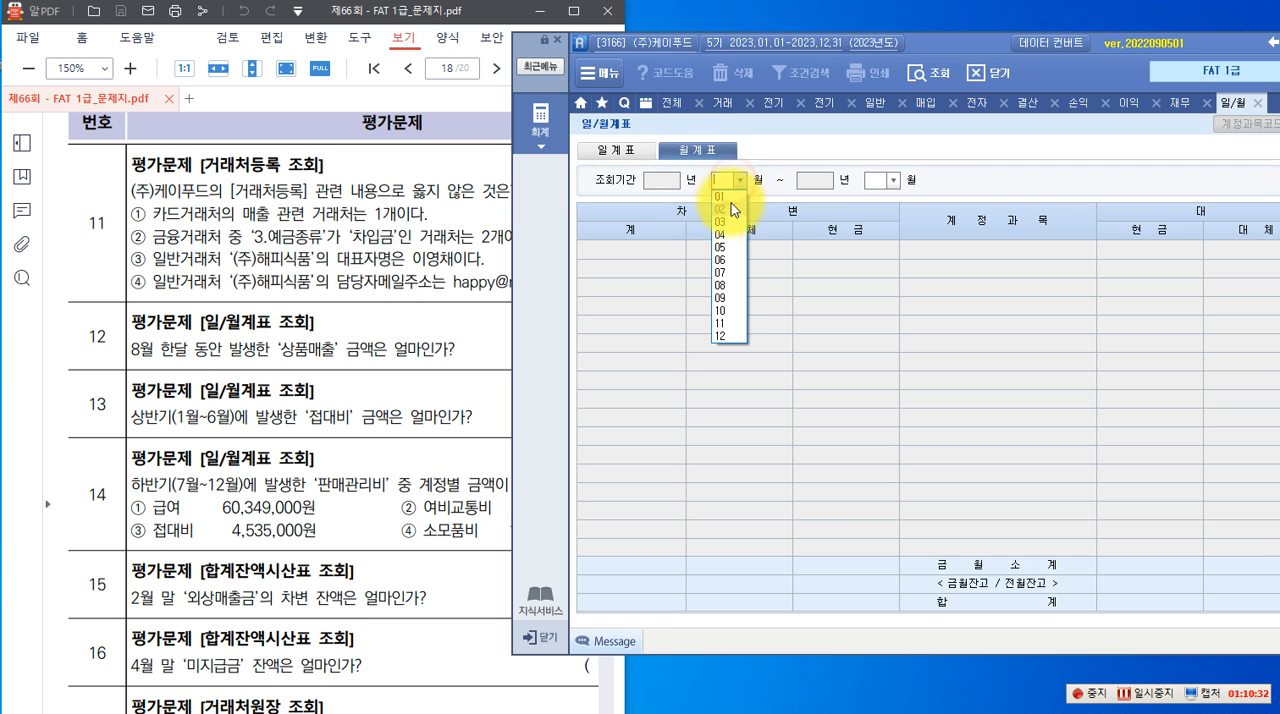
click(727, 288)
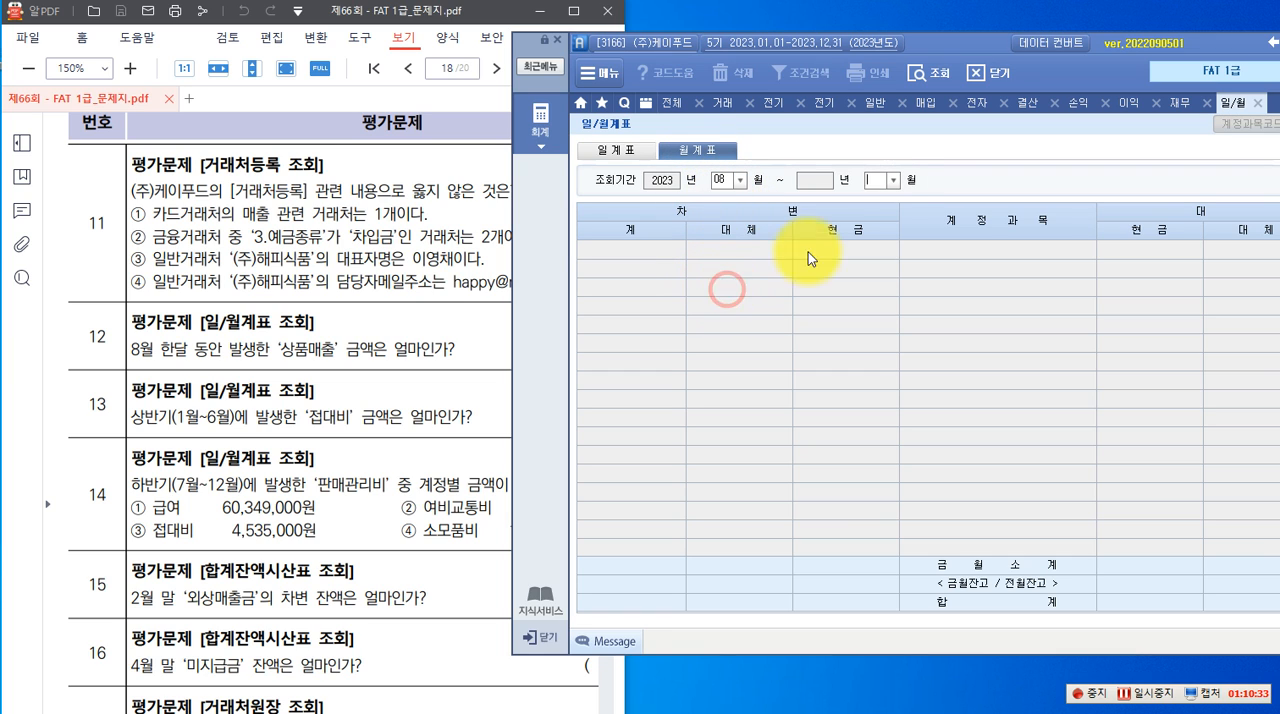
click(893, 180)
click(884, 287)
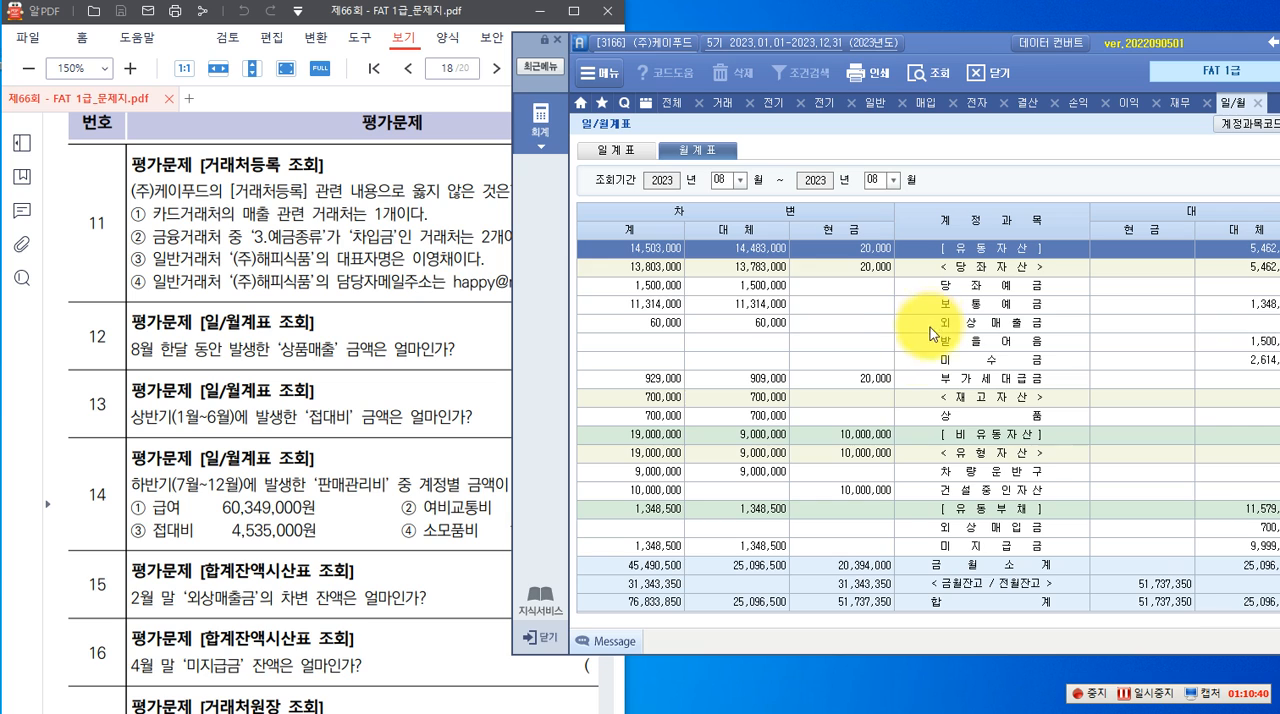
scroll(929, 432, down, 3)
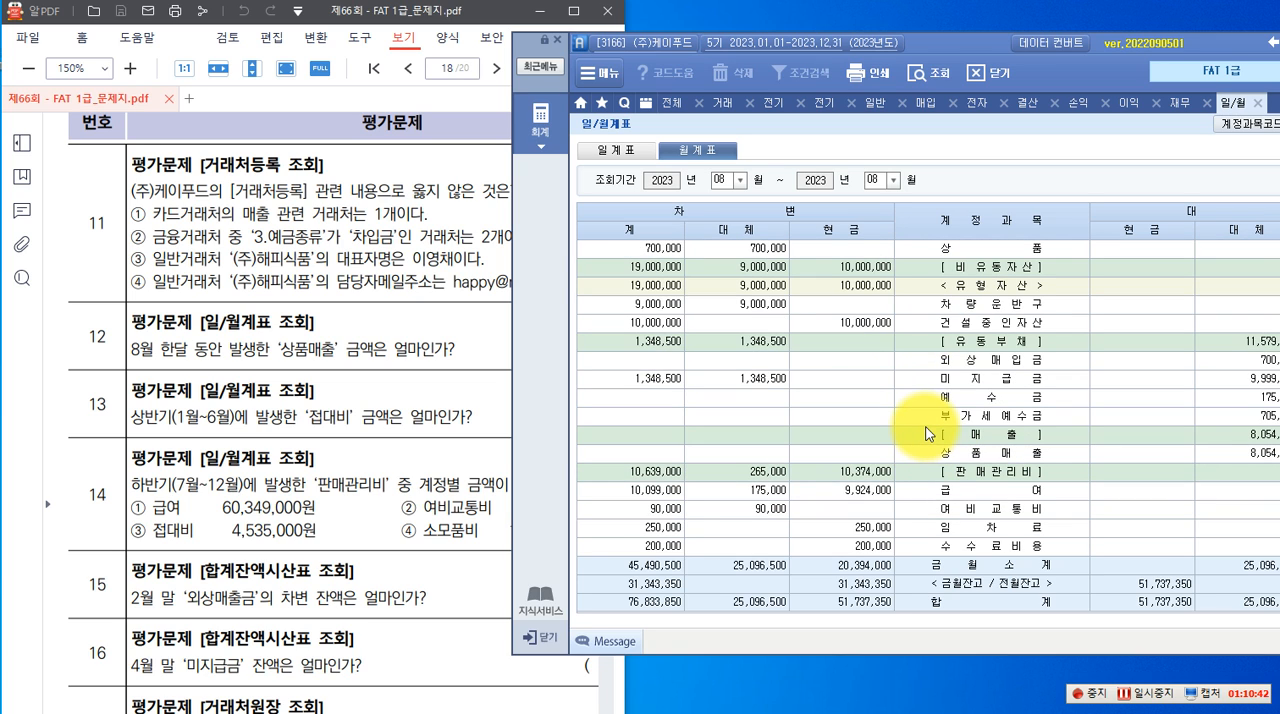
click(972, 456)
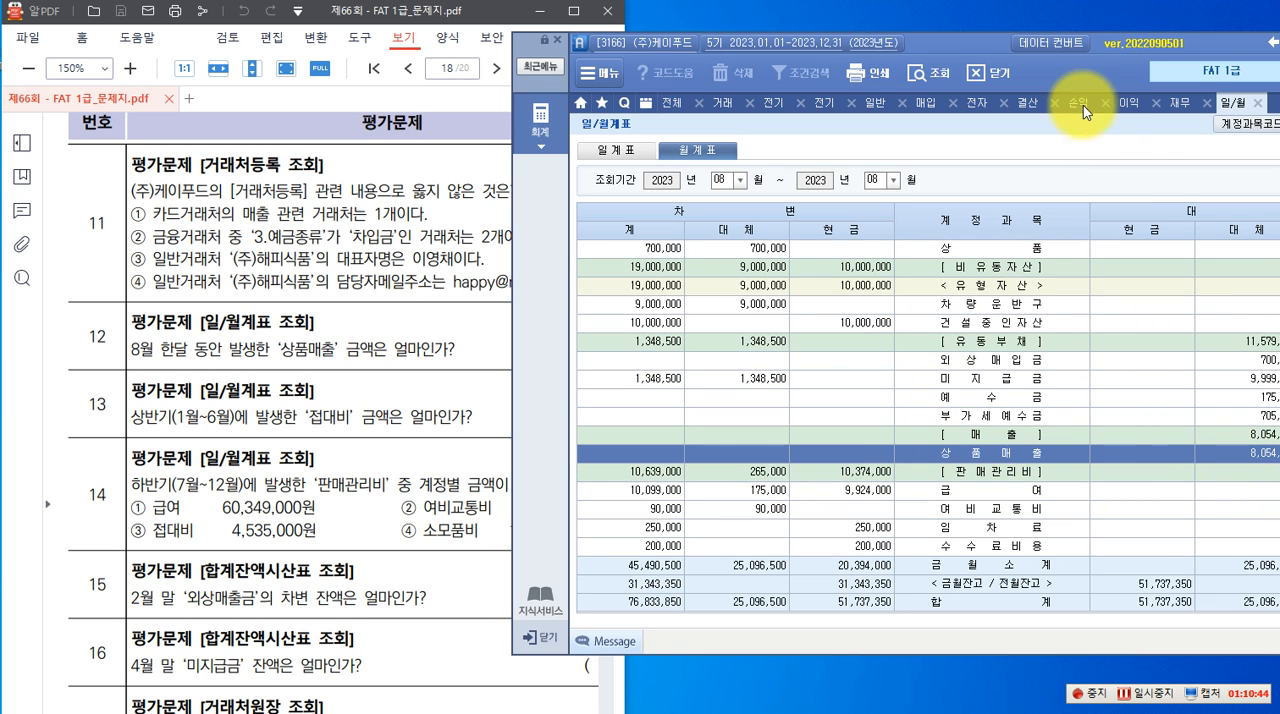
drag(993, 50, 925, 31)
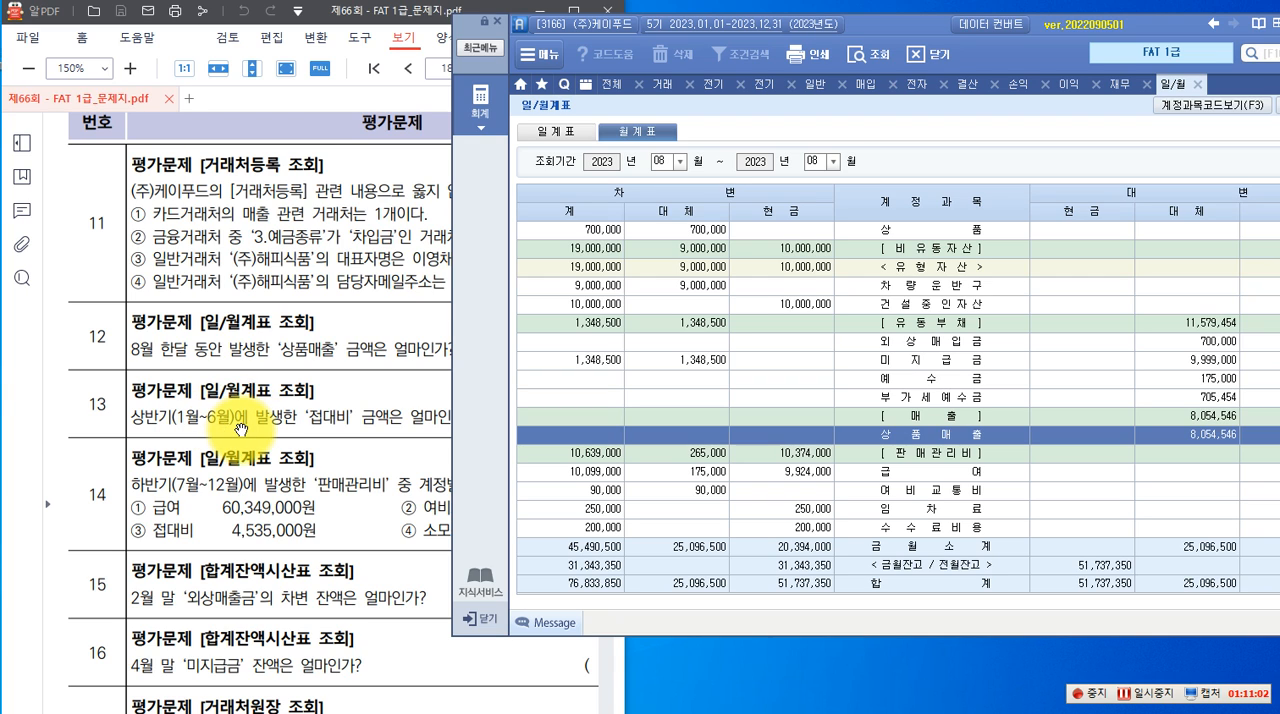
Query the 월계표 for the period 01월 to 06월 of 2023 for question 13
click(678, 162)
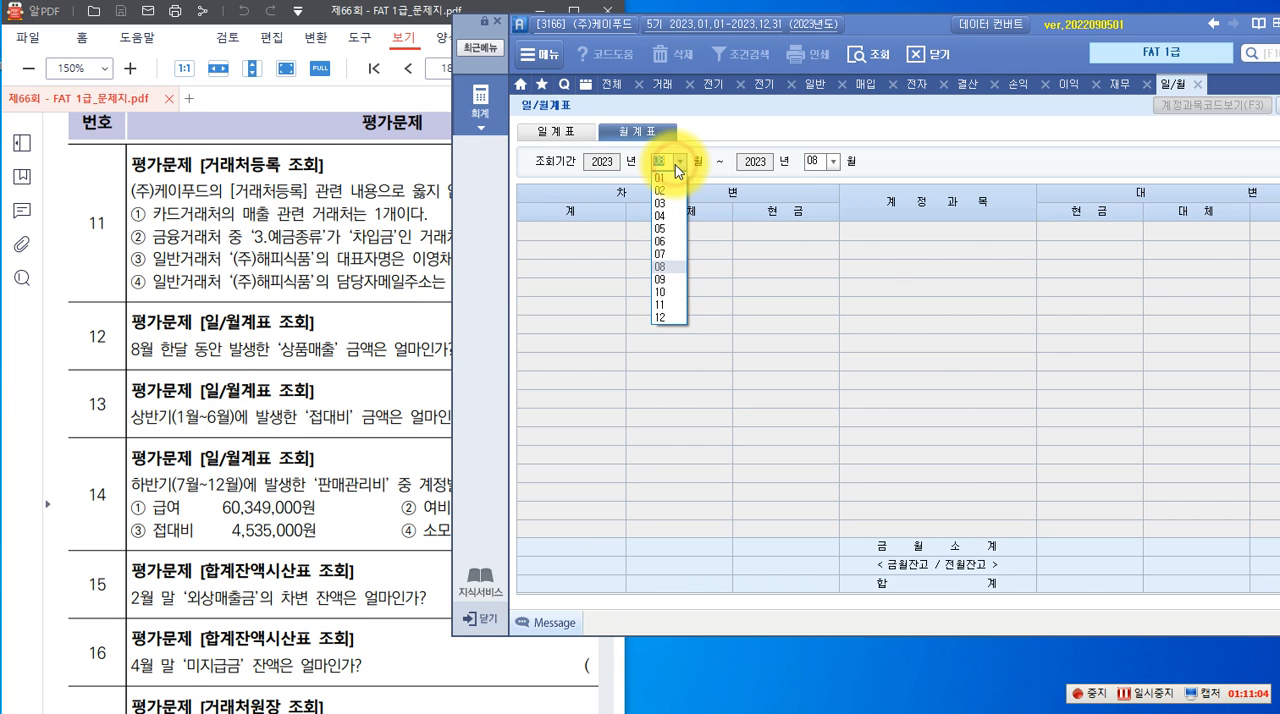
click(660, 192)
click(829, 162)
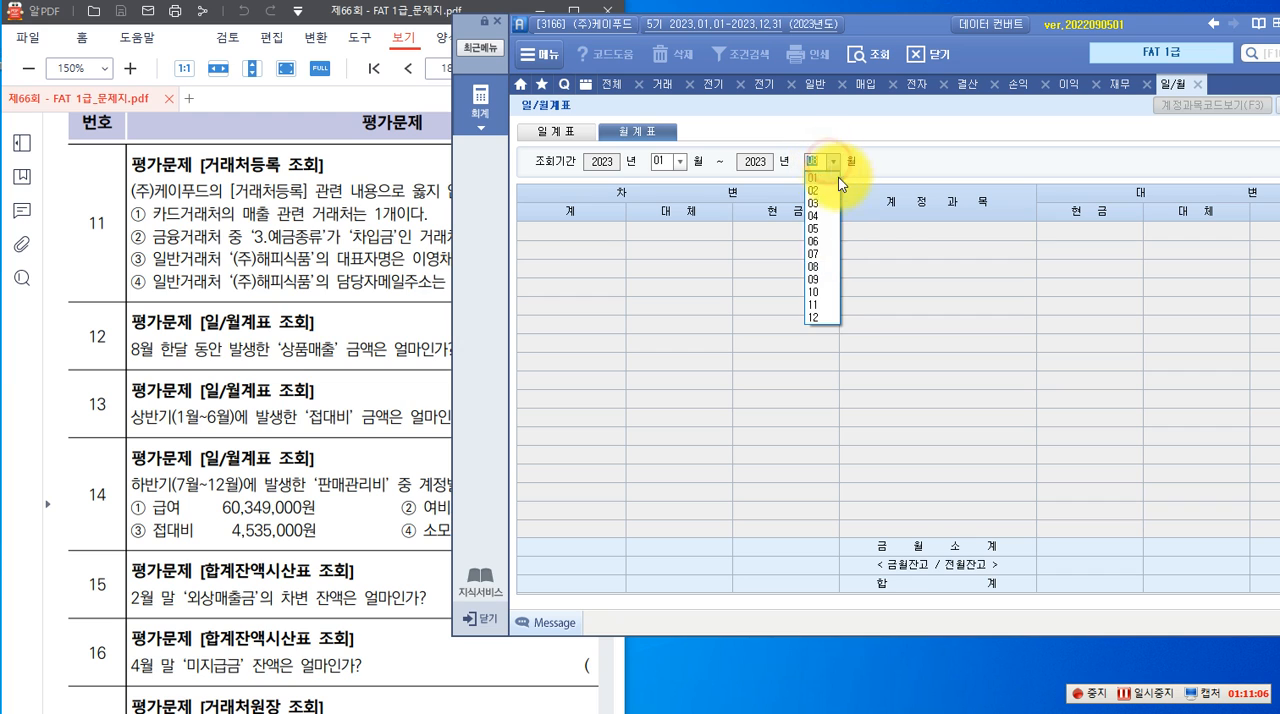
click(819, 246)
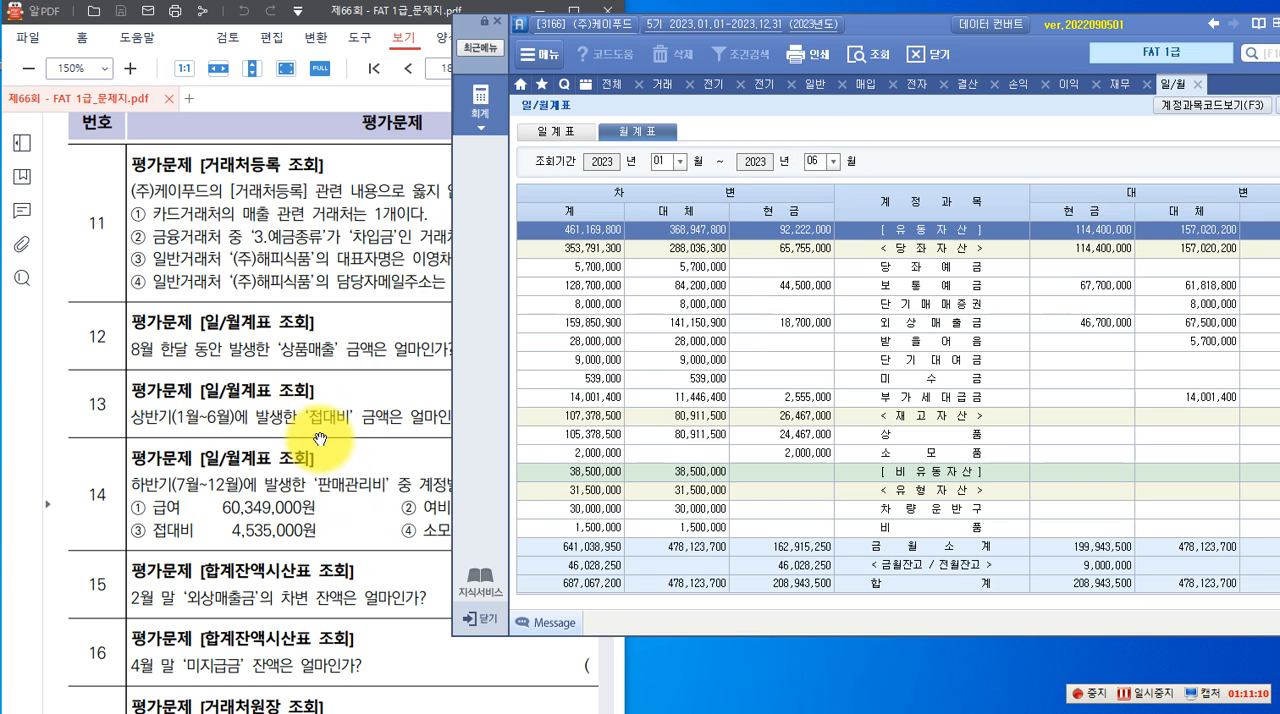
click(366, 403)
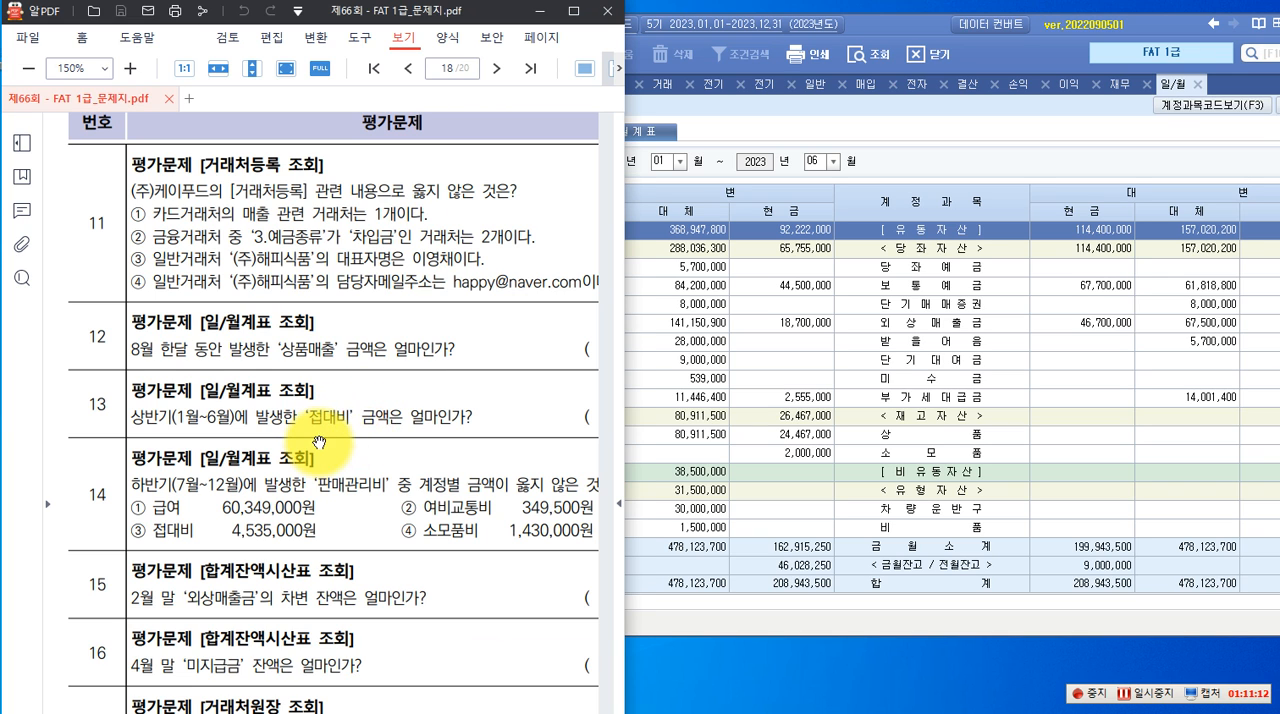
click(839, 140)
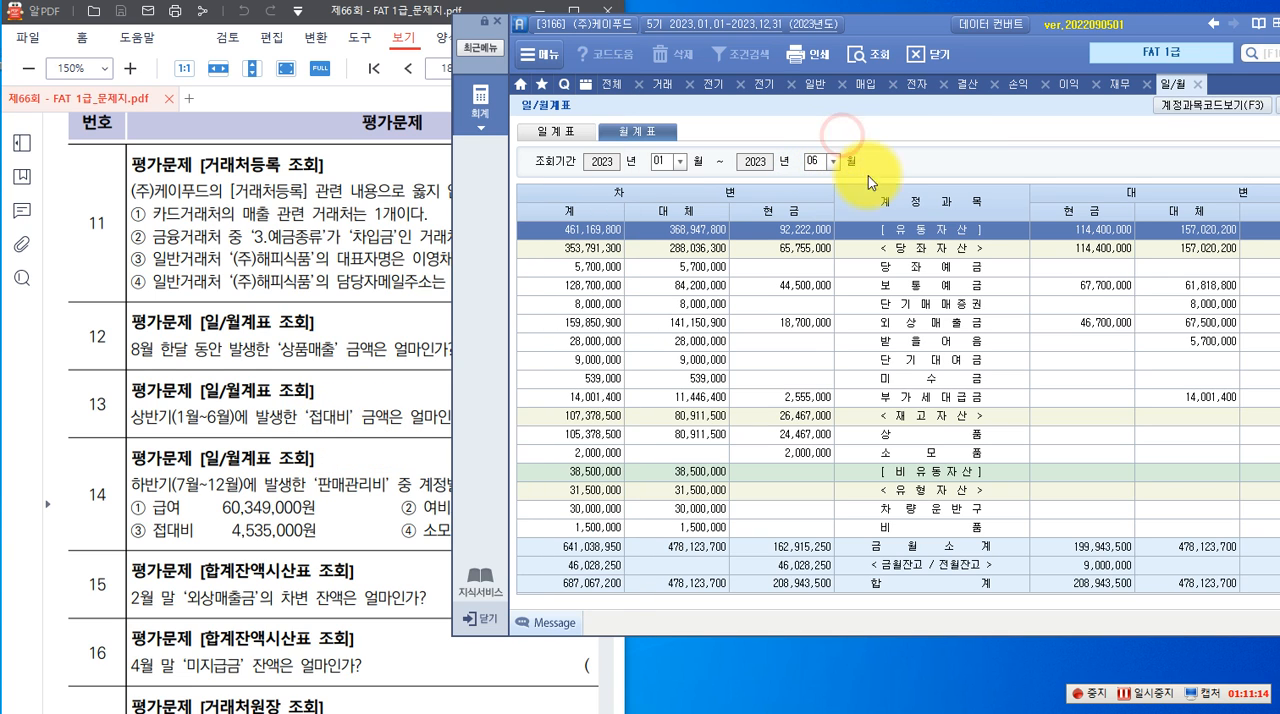
Find 접대비 under 판매관리비 in the January–June 월계표 and check its total debit amount
scroll(944, 349, down, 6)
scroll(944, 349, down, 3)
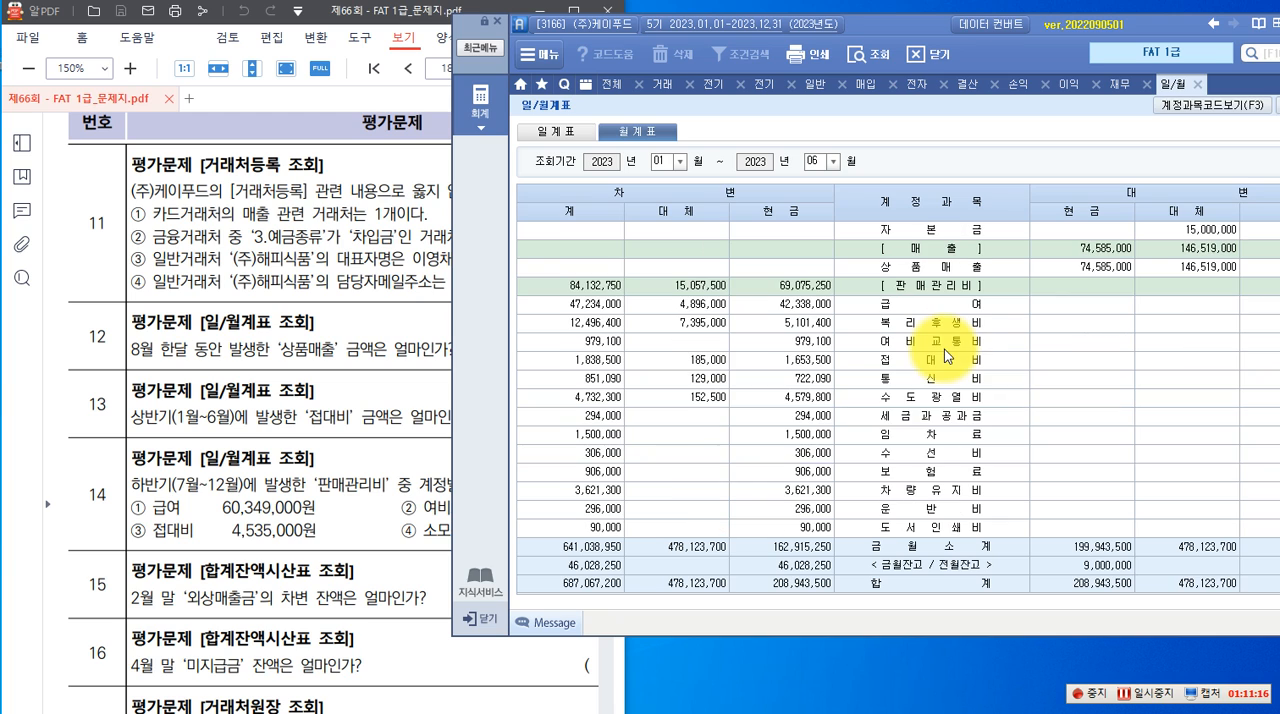
click(917, 368)
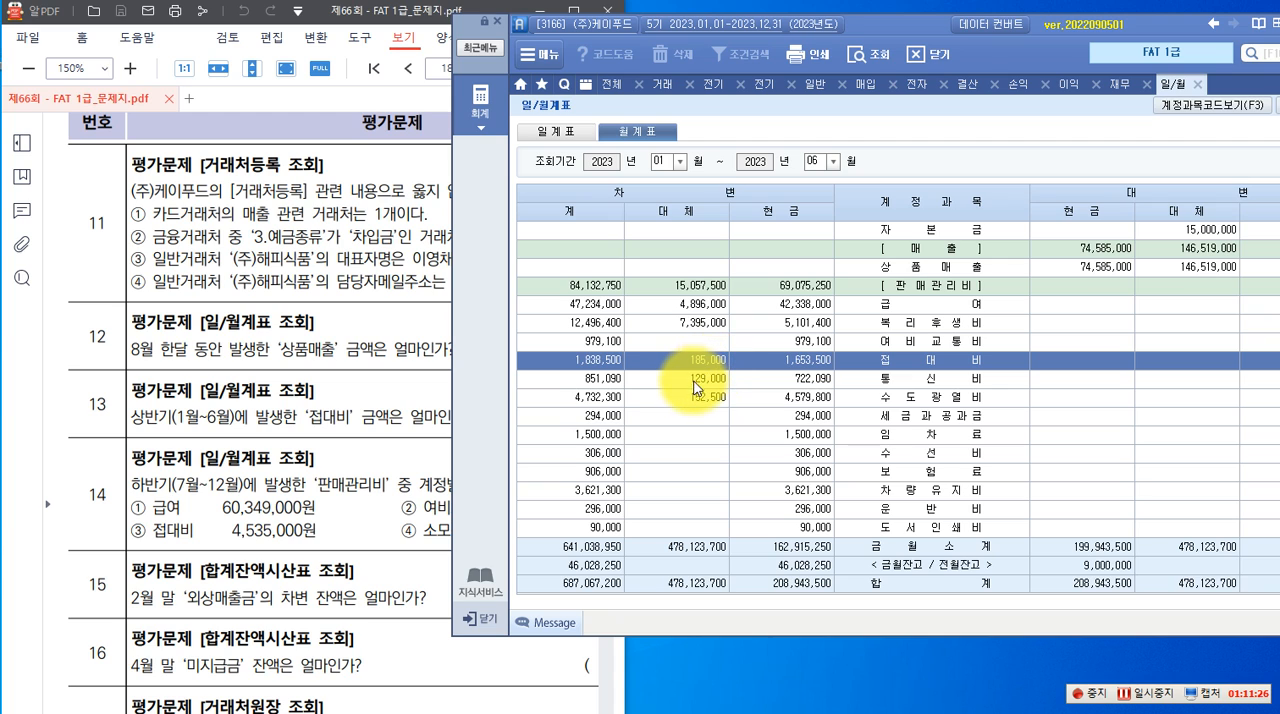
key(F9)
drag(556, 346, 626, 373)
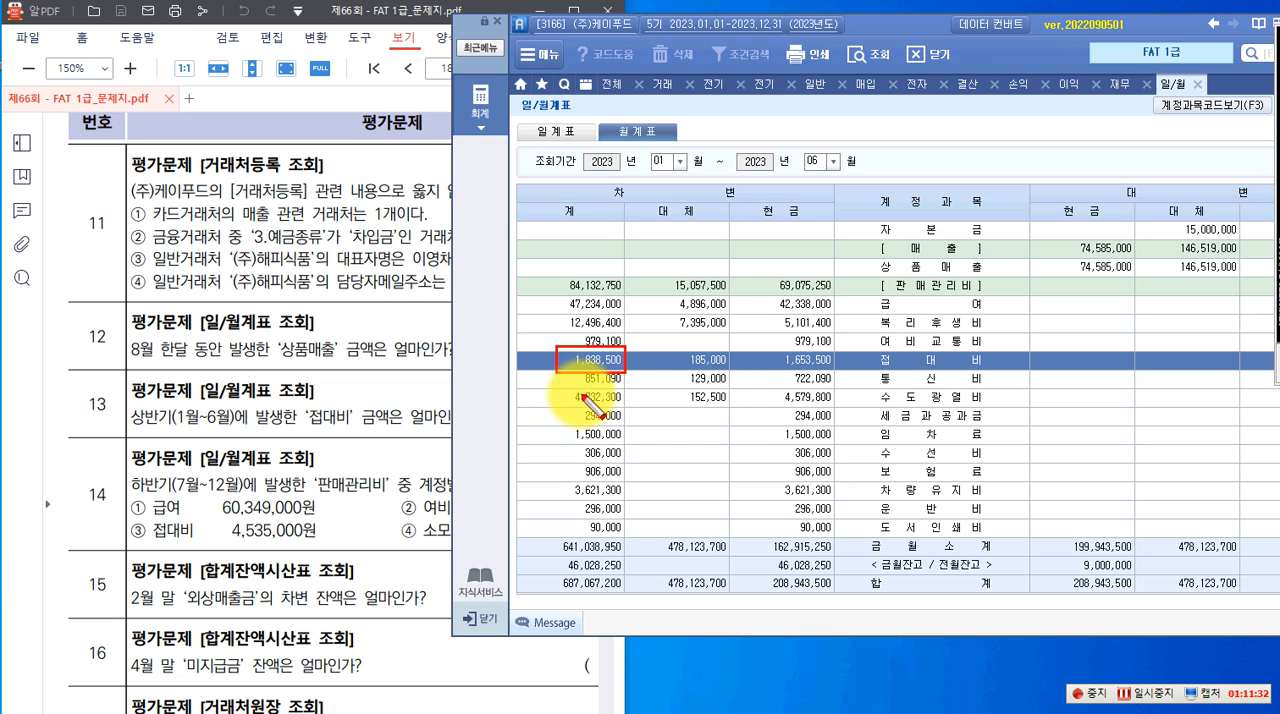
key(Escape)
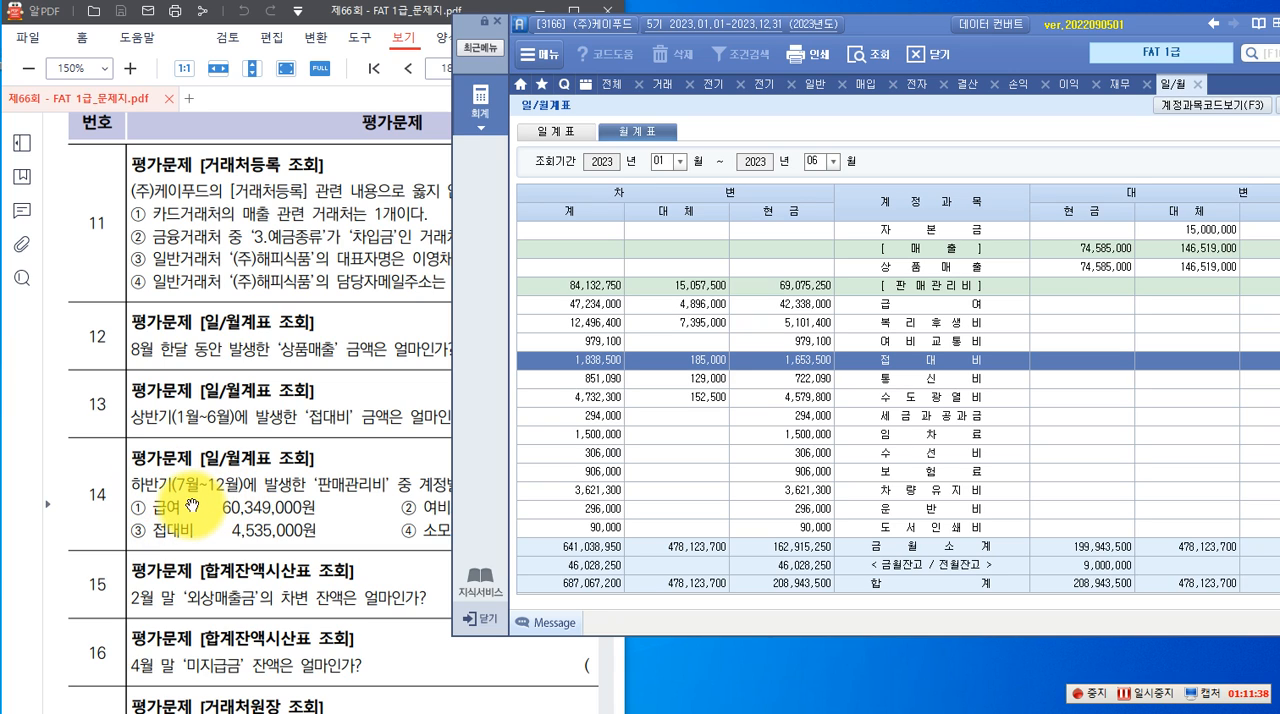
Bring all of question 14's options into view beside the report and query the 월계표 for 07월 to 12월 of 2023
click(358, 500)
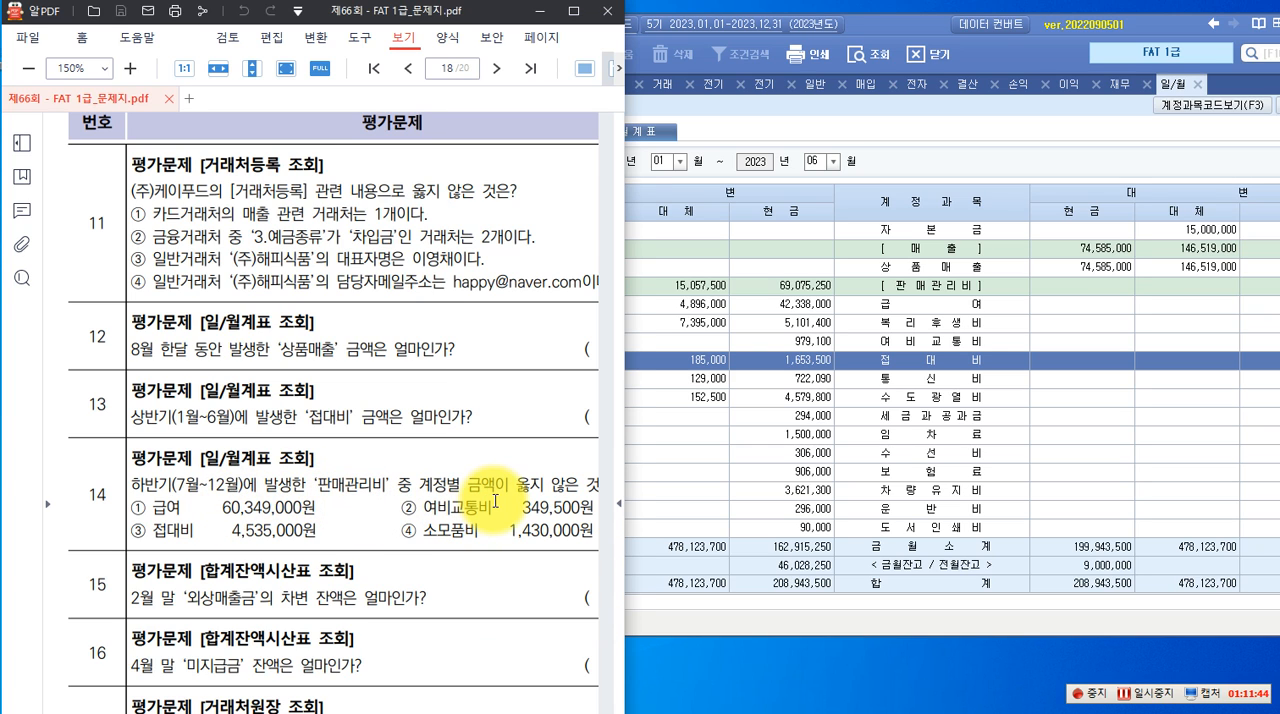
click(918, 114)
drag(889, 24, 1033, 30)
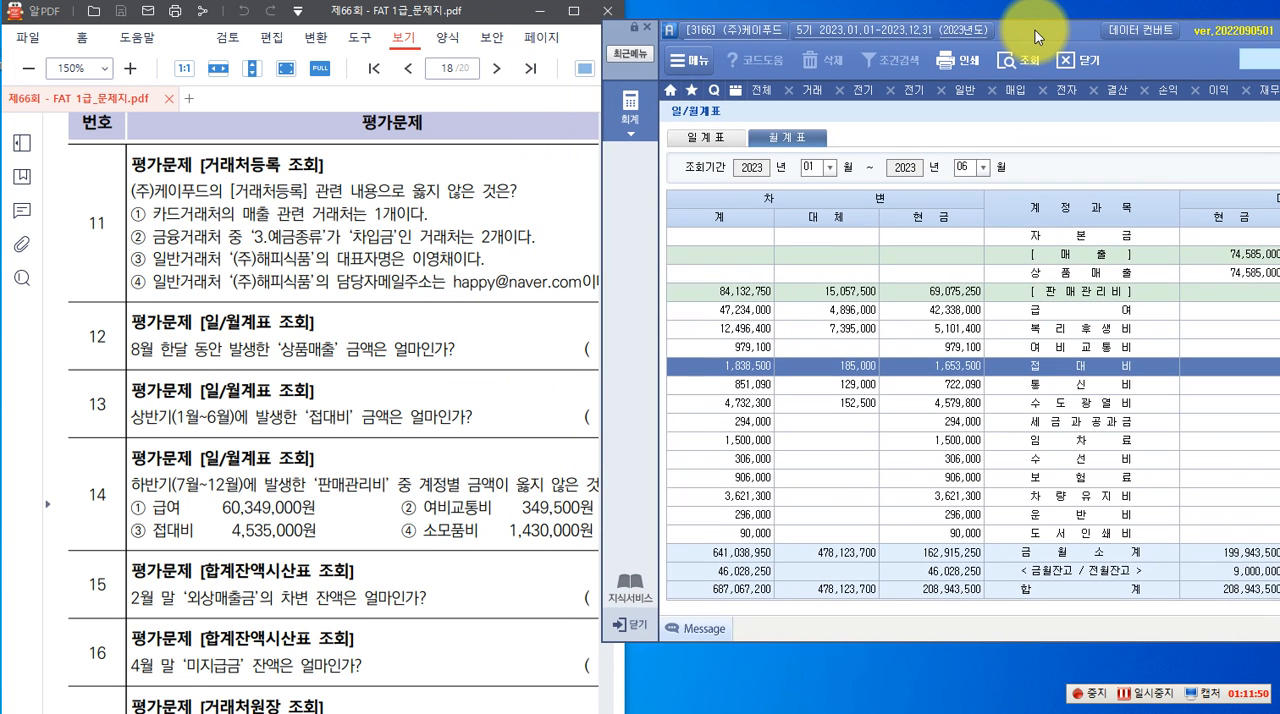
click(828, 178)
click(809, 260)
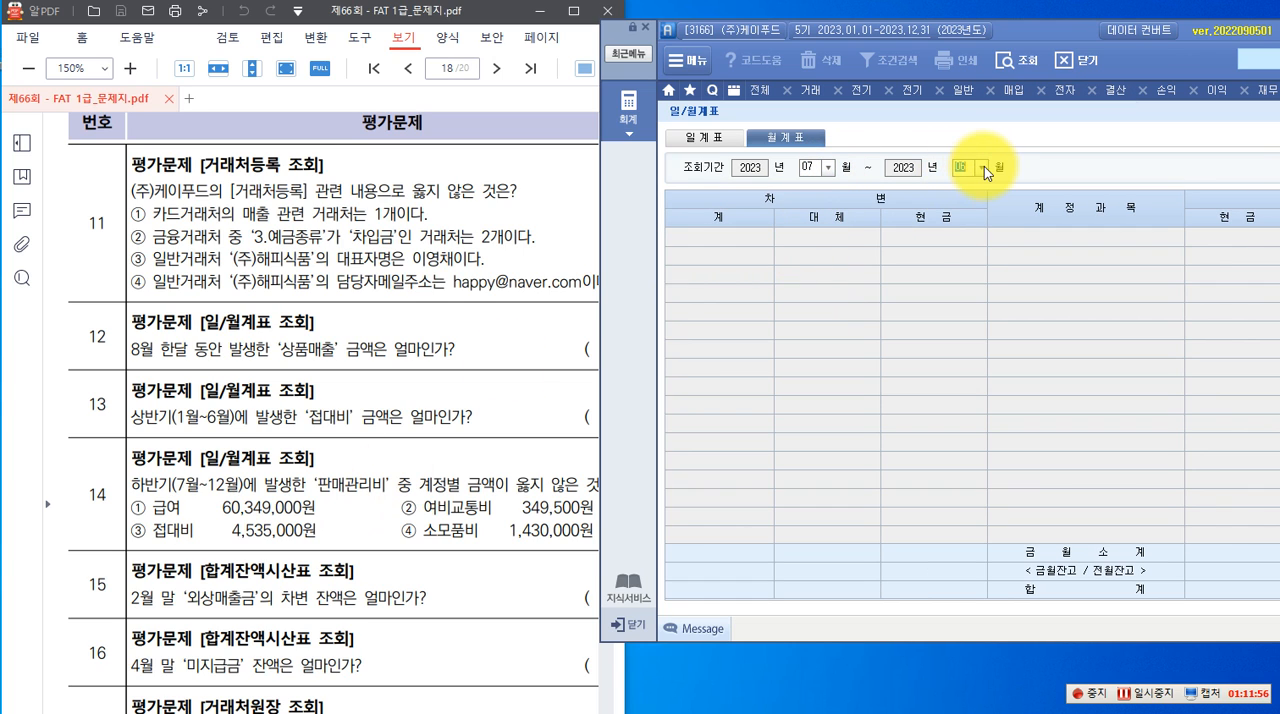
click(984, 167)
click(961, 324)
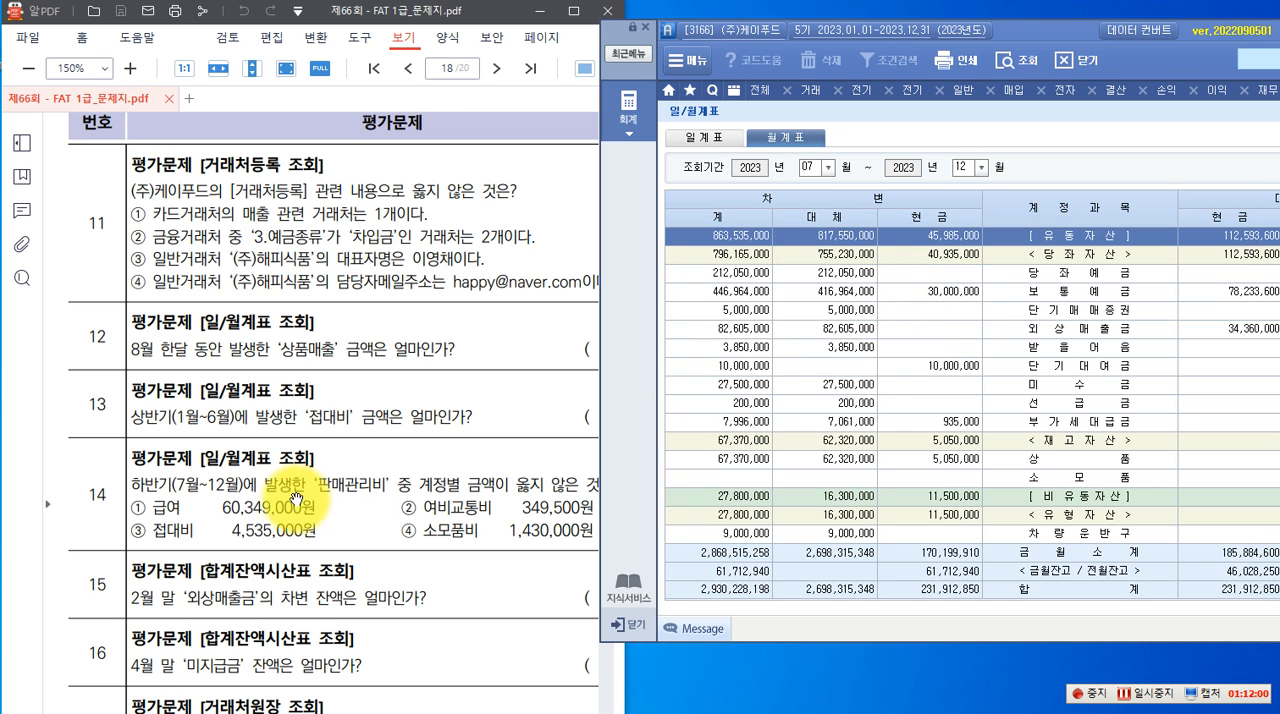
Compare the second-half debit totals of 급여, 여비교통비, 접대비 and 소모품비 with the options in question 14
scroll(918, 366, down, 10)
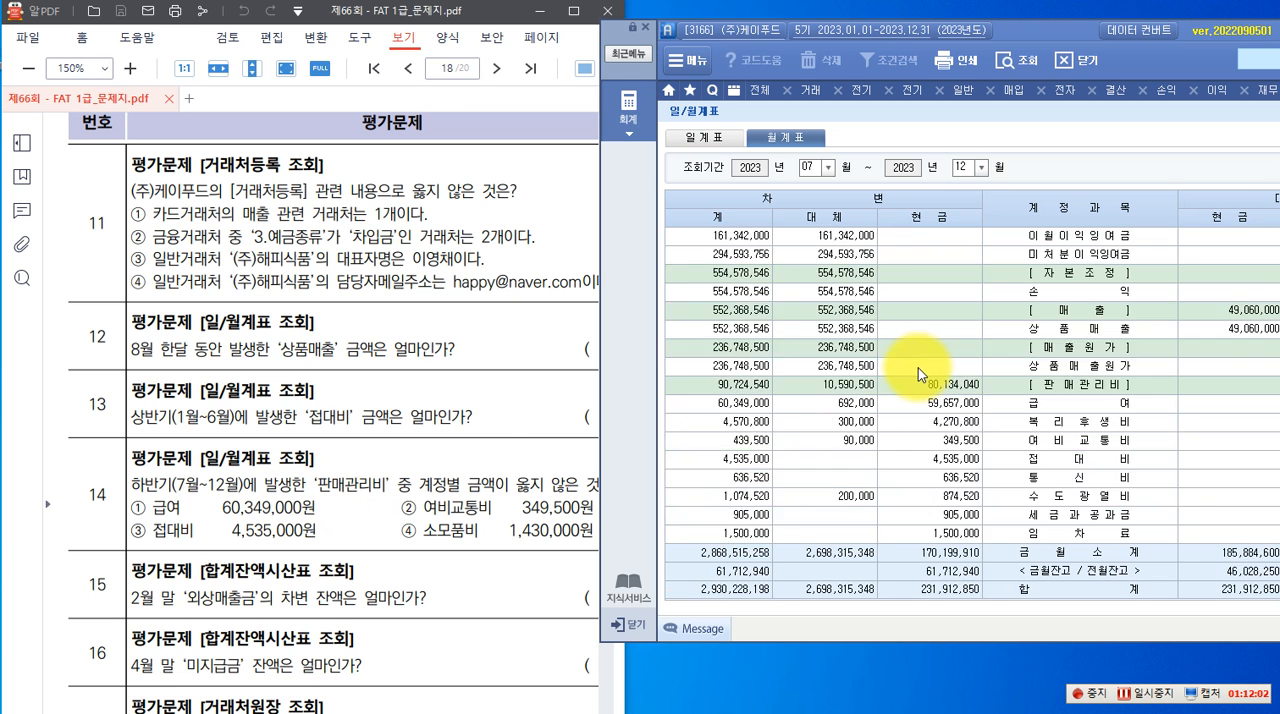
scroll(918, 368, up, 3)
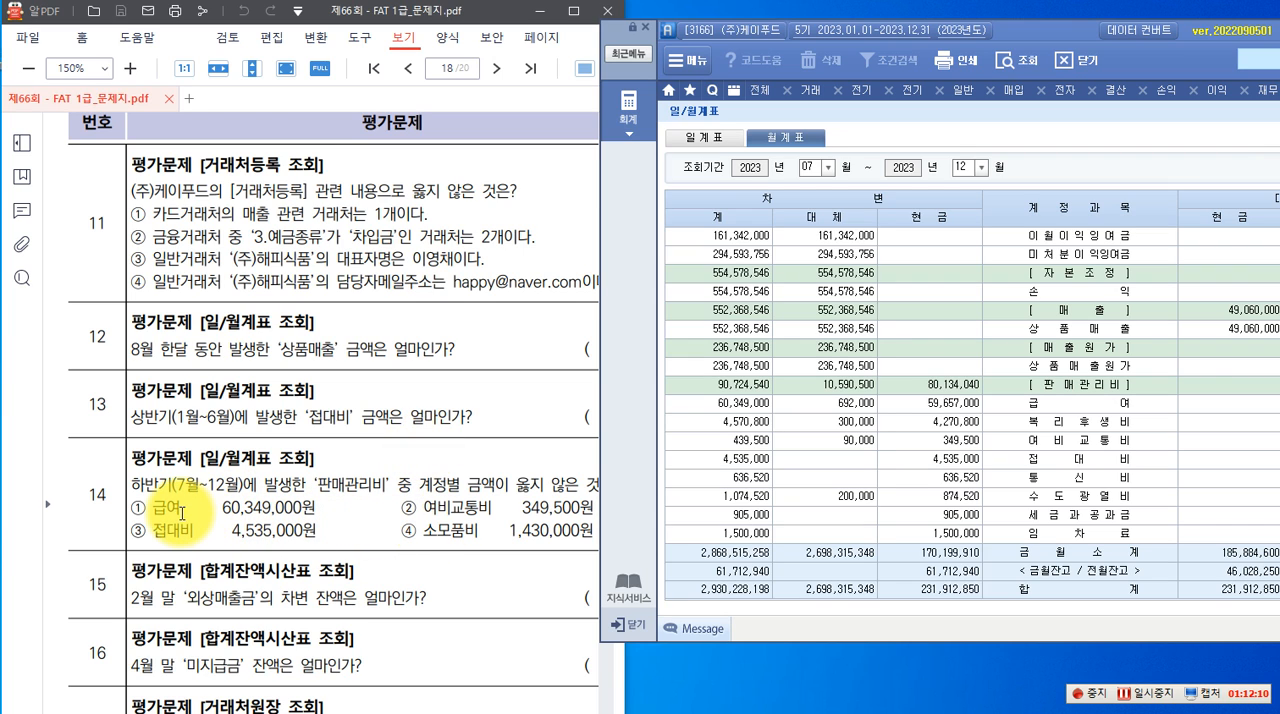
click(1072, 407)
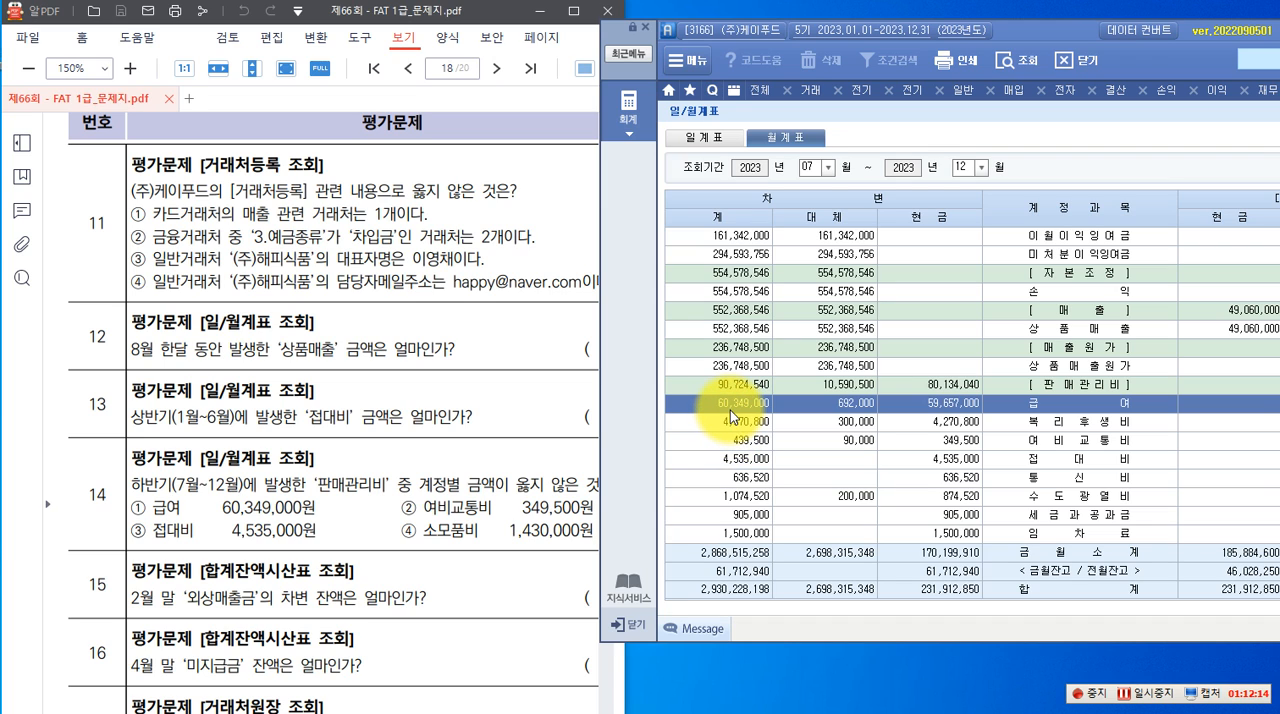
click(1100, 438)
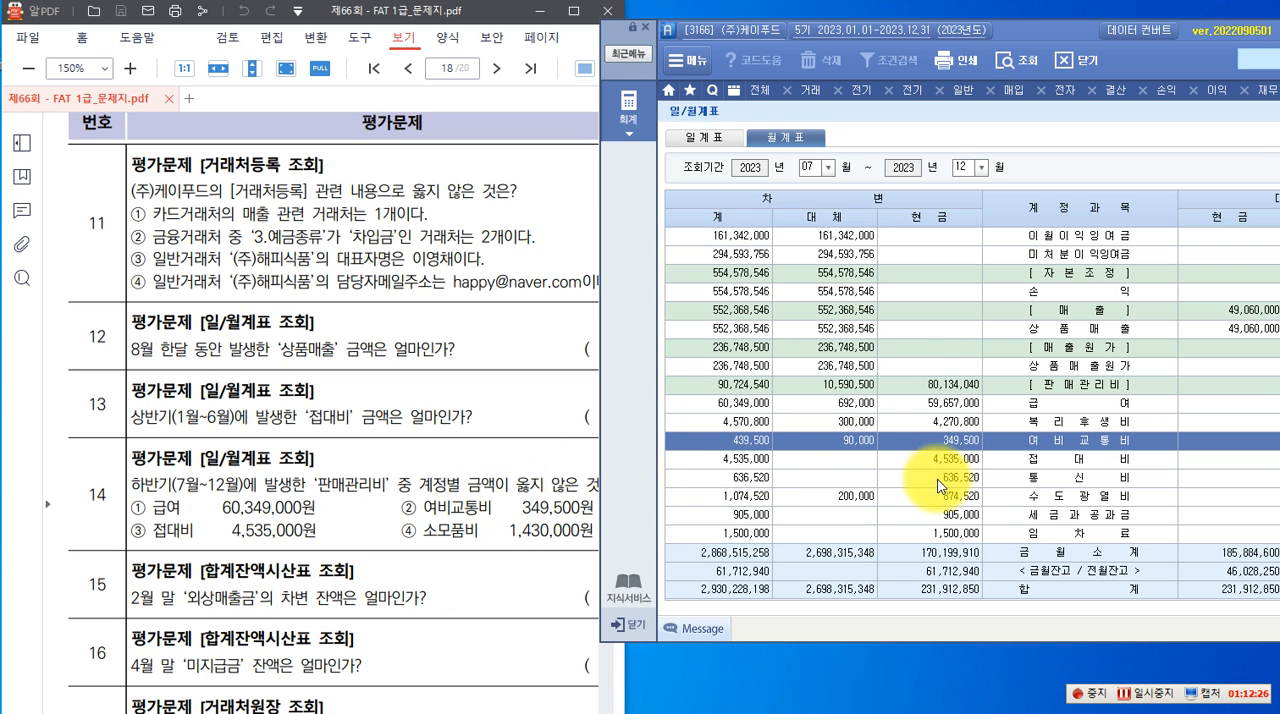
click(1040, 459)
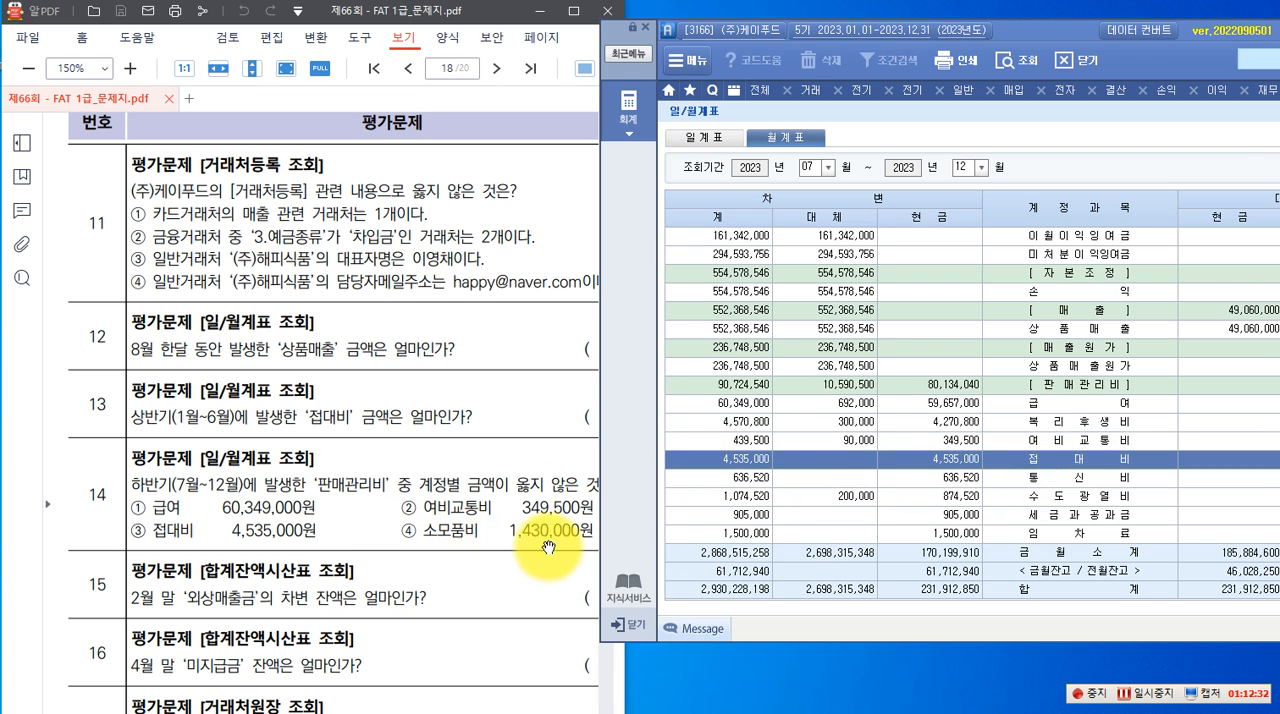
scroll(1093, 476, down, 3)
click(1072, 484)
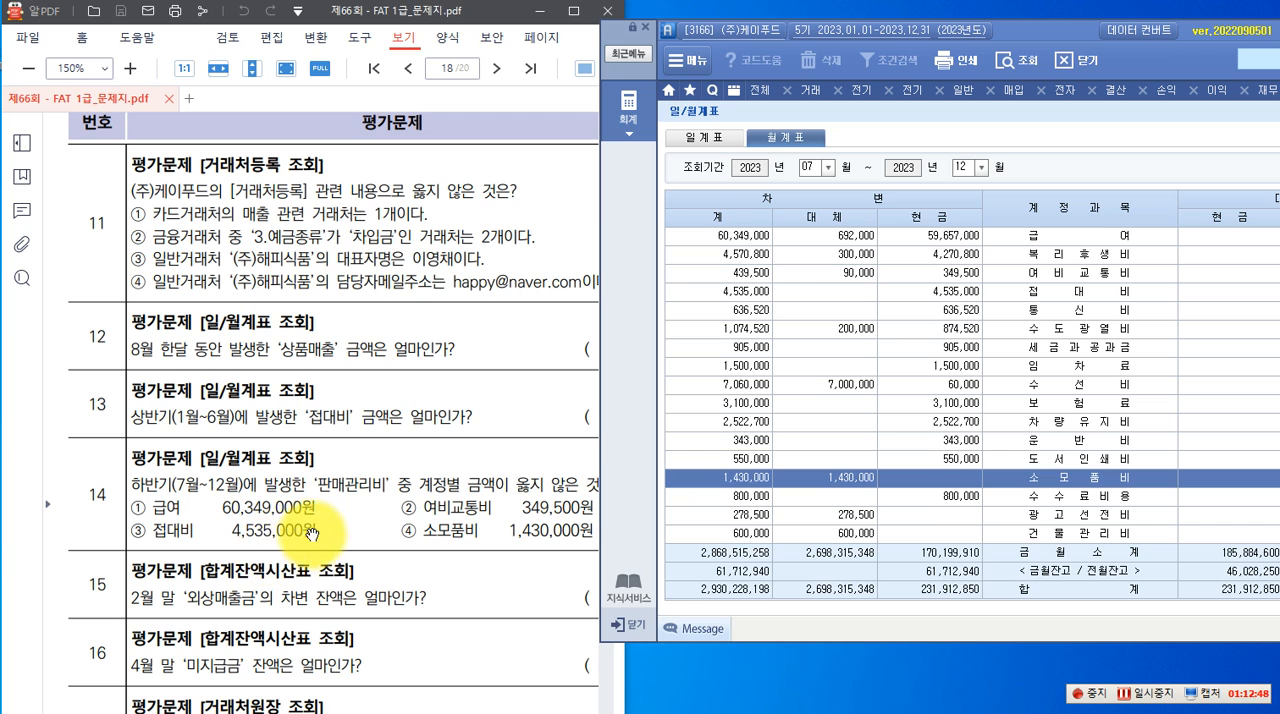
Bring exam questions 15 to 20 into view and open the 합계잔액시산표 from the full accounting menu
scroll(312, 537, down, 3)
scroll(316, 535, down, 6)
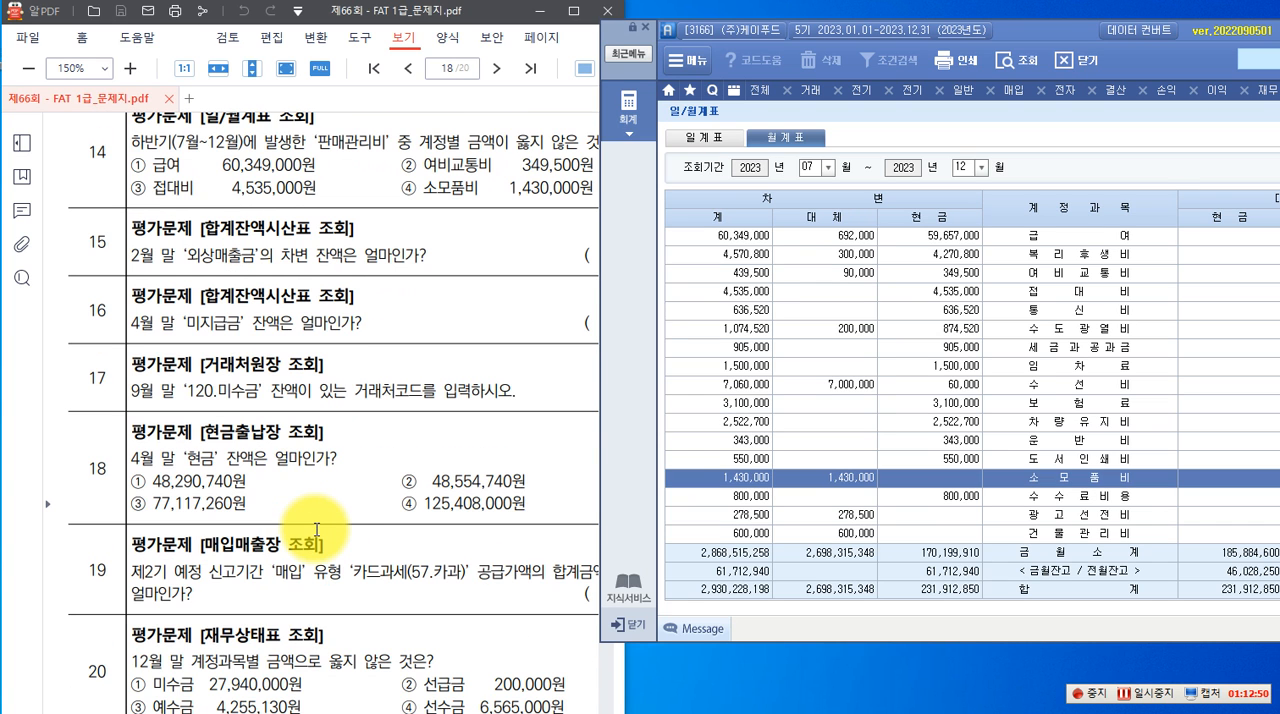
scroll(316, 530, down, 1)
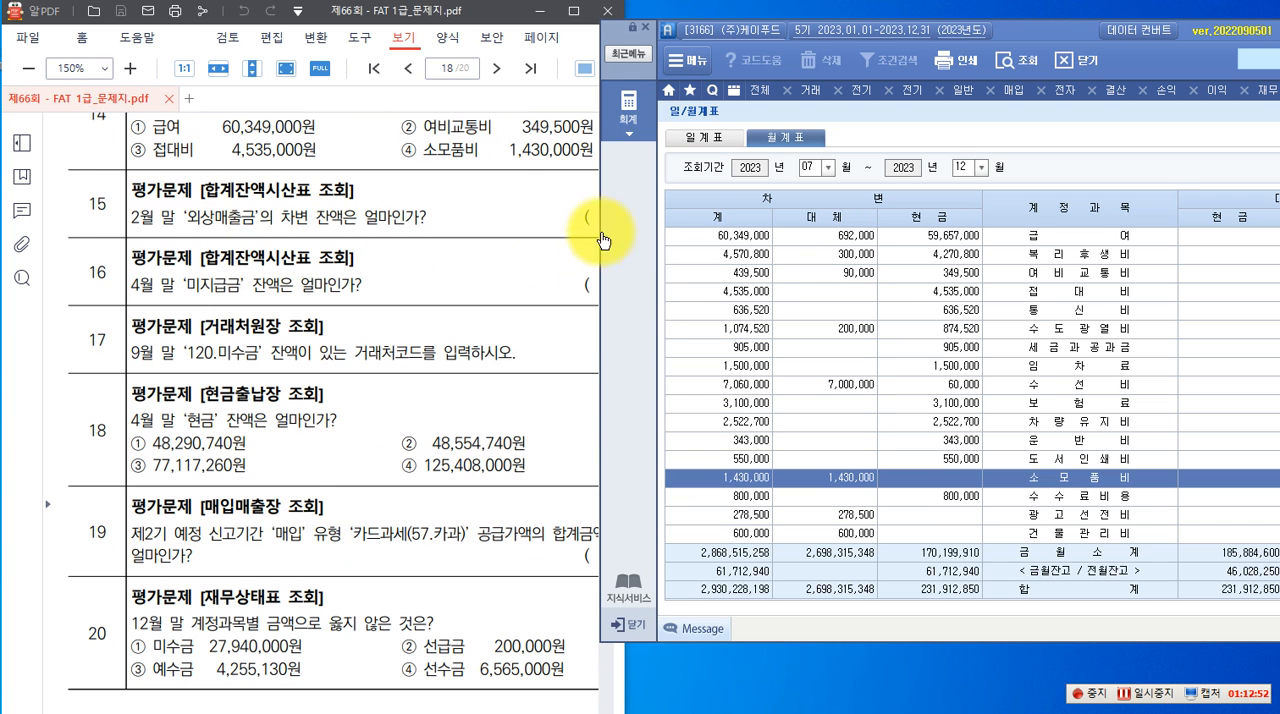
click(628, 112)
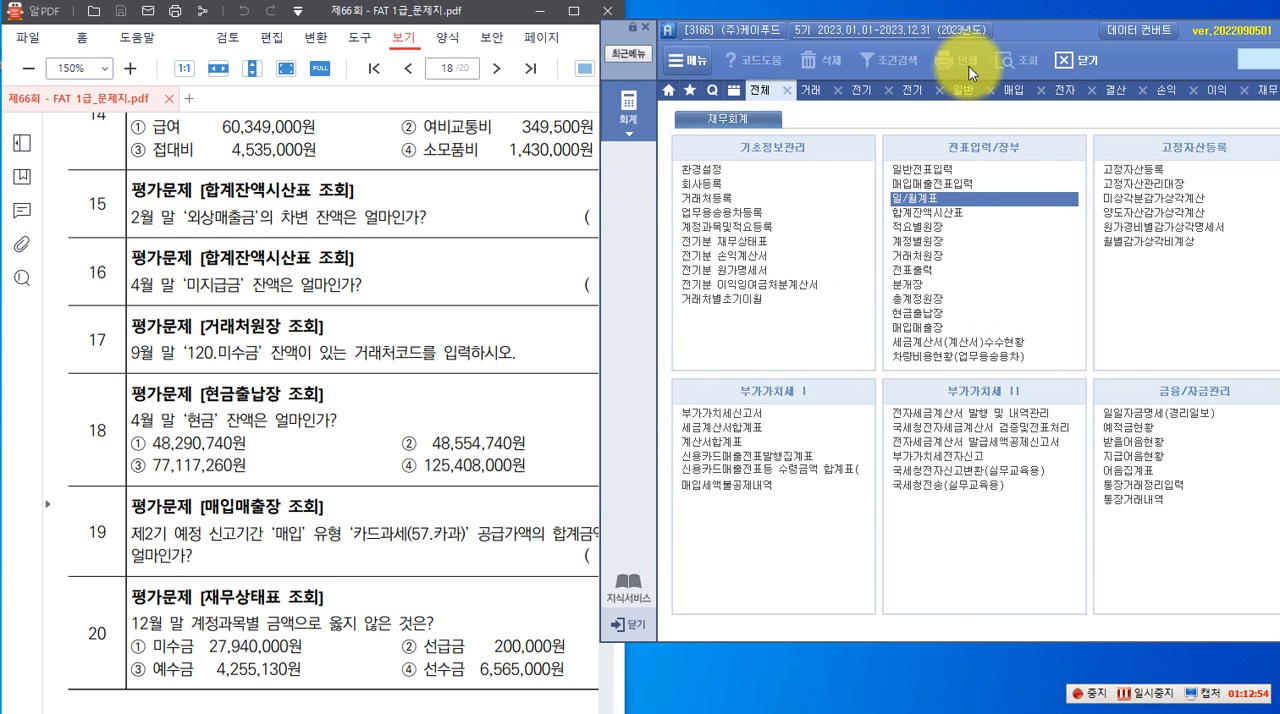
drag(1016, 38, 885, 72)
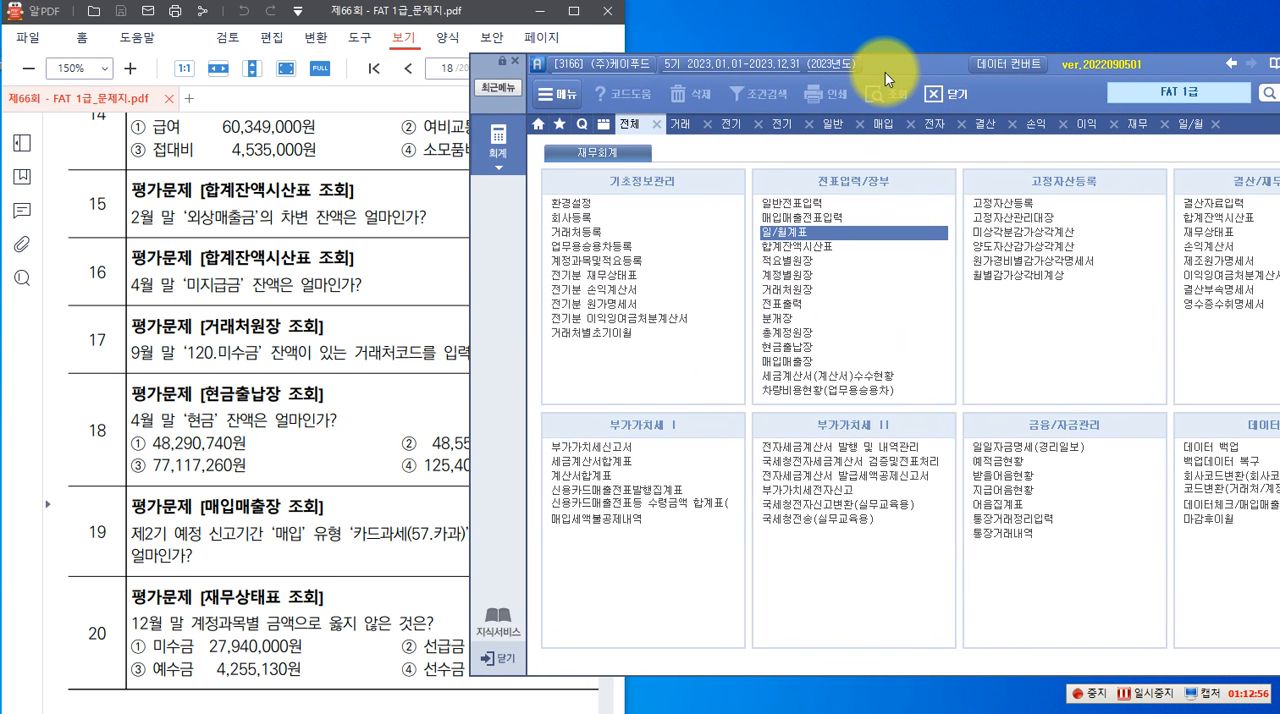
click(1199, 220)
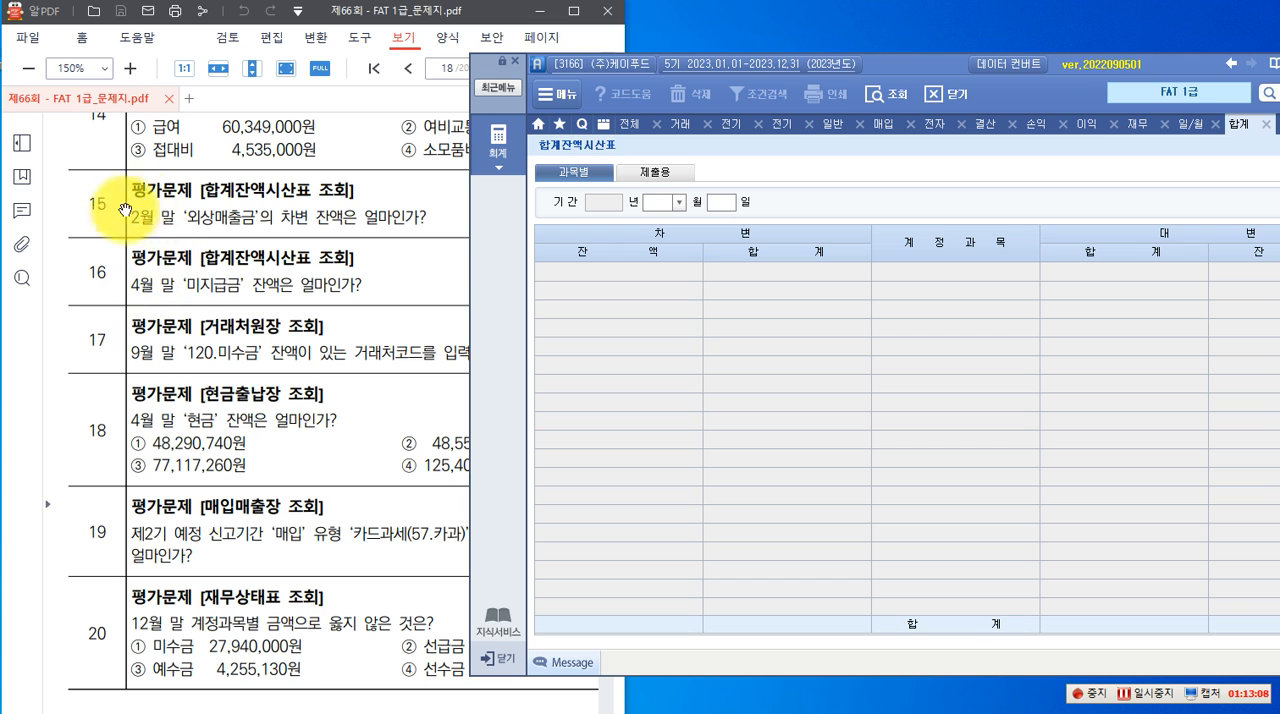
Query the 합계잔액시산표 as of 2023년 02월 28일 and check the debit balance of 외상매출금 for question 15
click(671, 205)
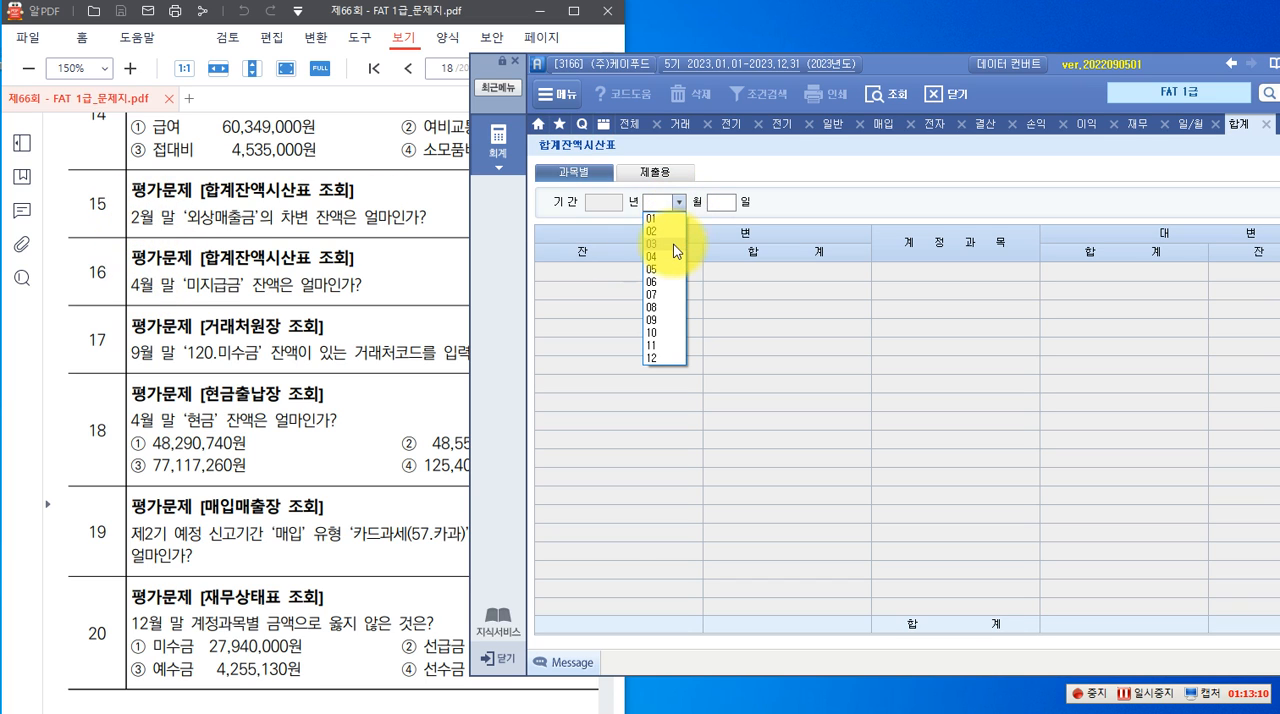
click(670, 240)
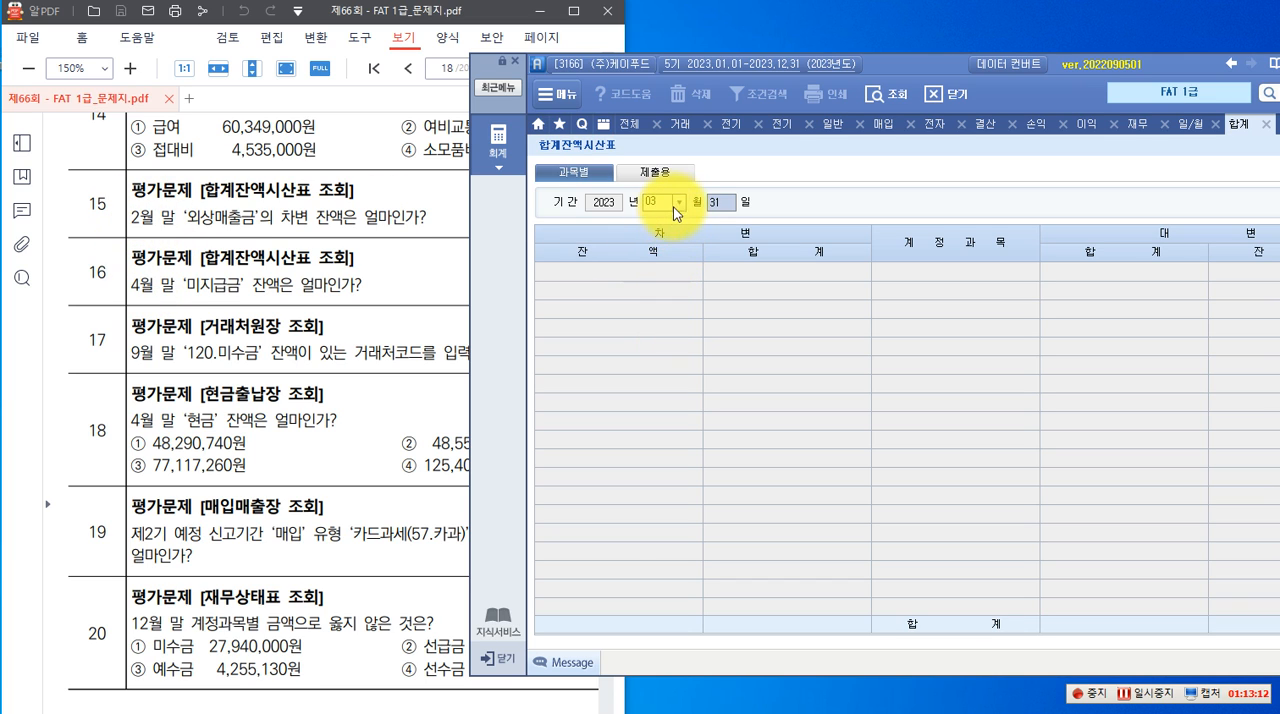
click(679, 202)
click(664, 229)
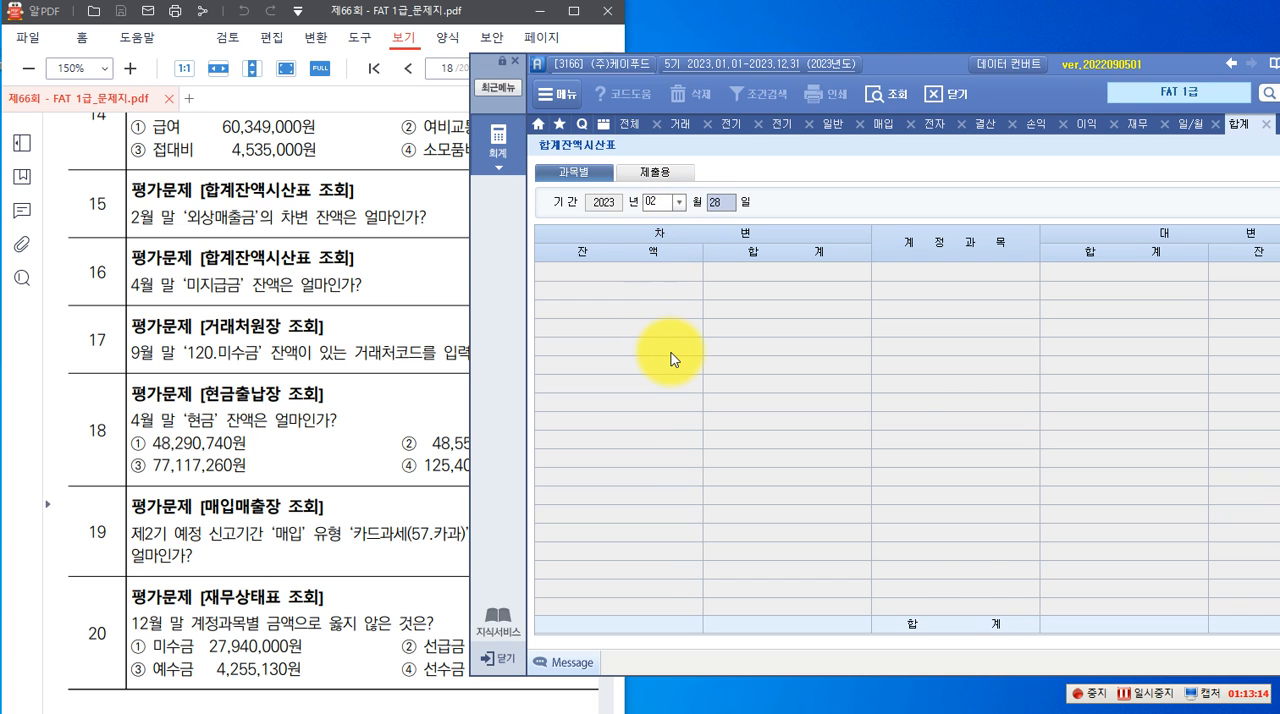
key(Return)
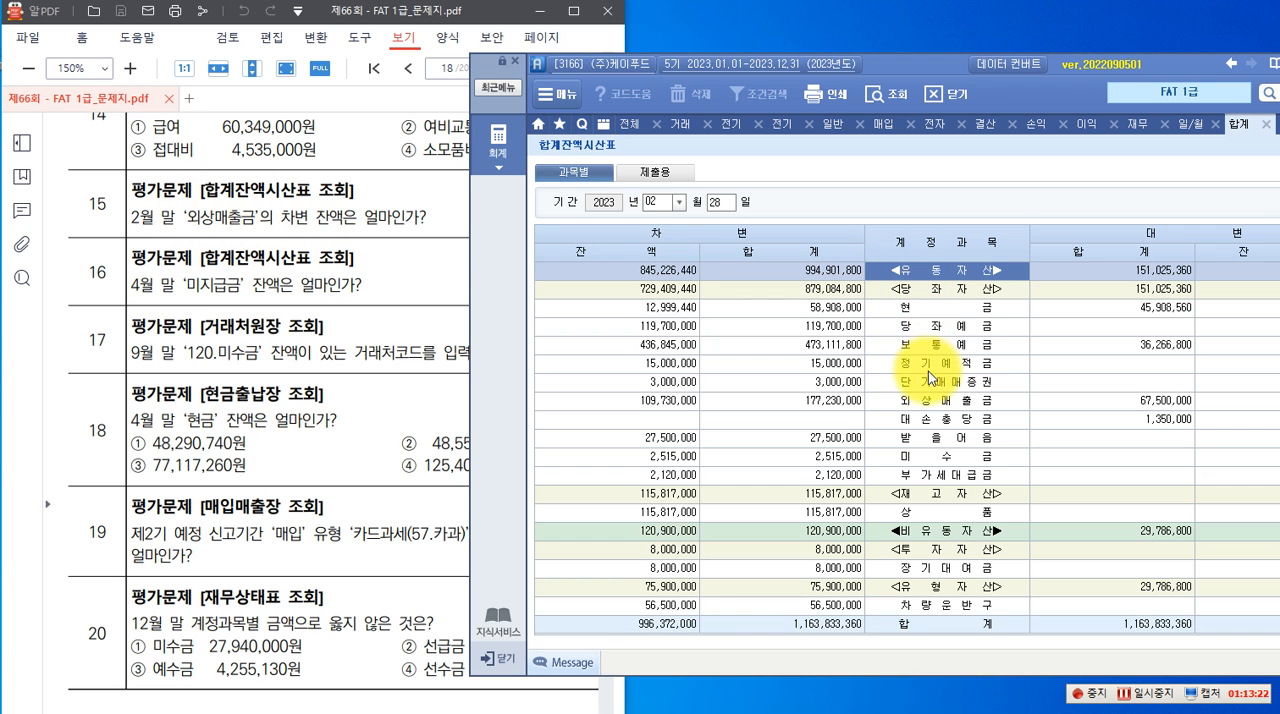
click(920, 402)
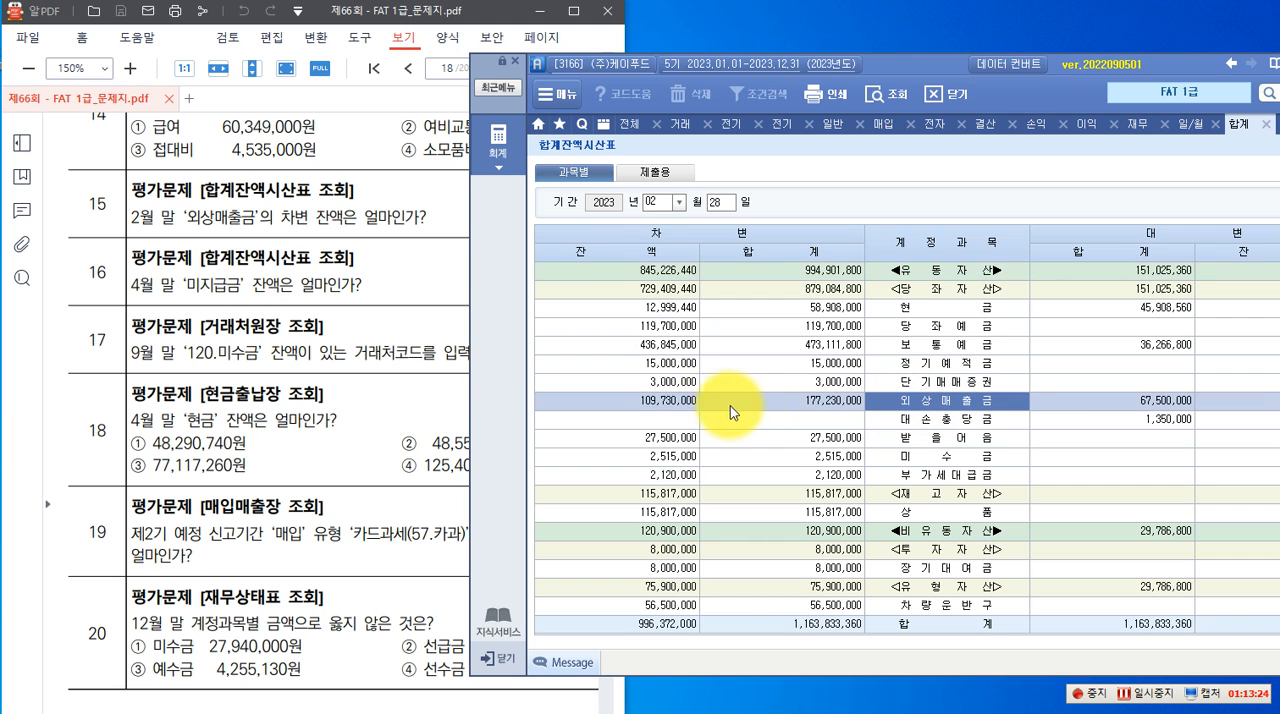
Query the 합계잔액시산표 as of 2023년 04월 30일 and check the credit balance of 미지급금 for question 16
click(664, 401)
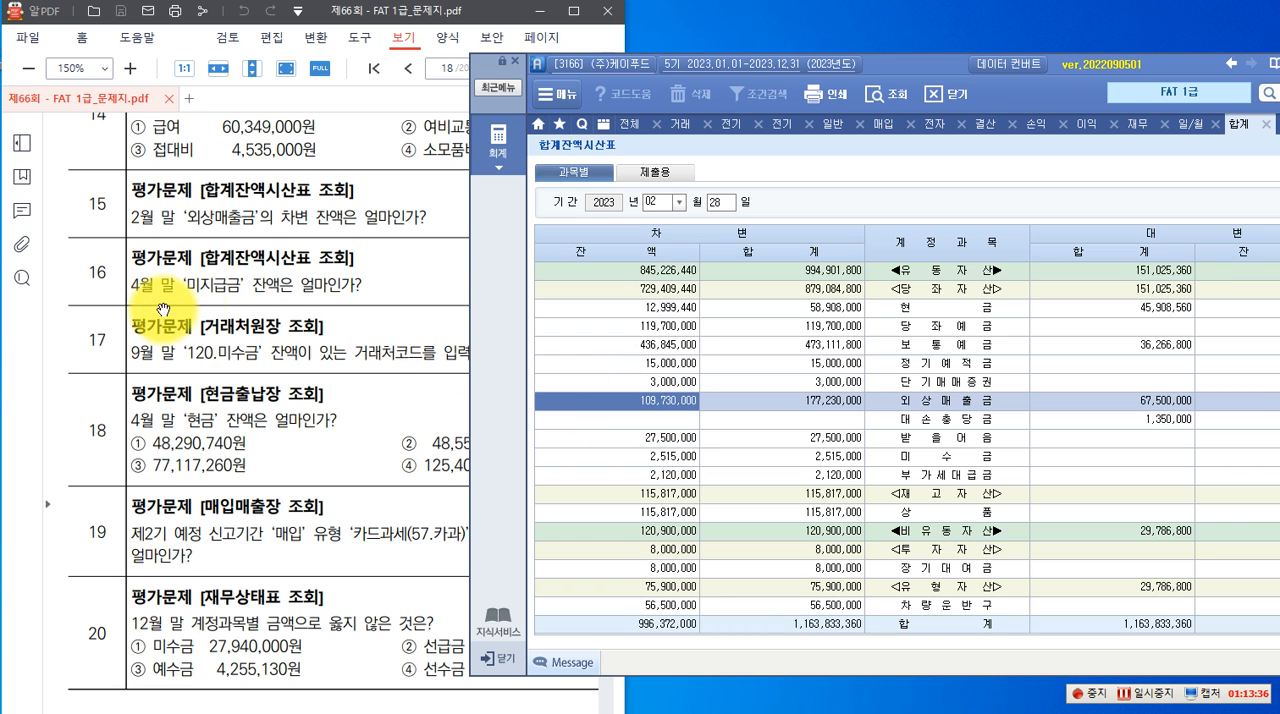
click(679, 202)
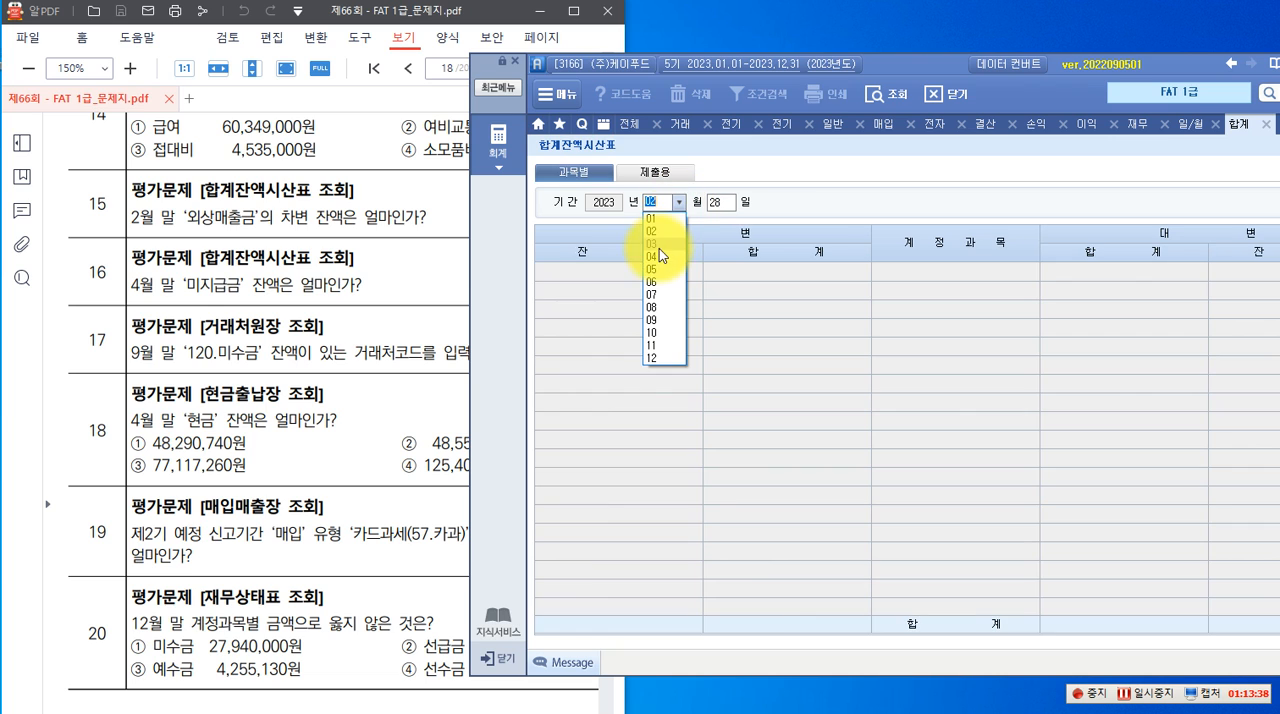
click(659, 258)
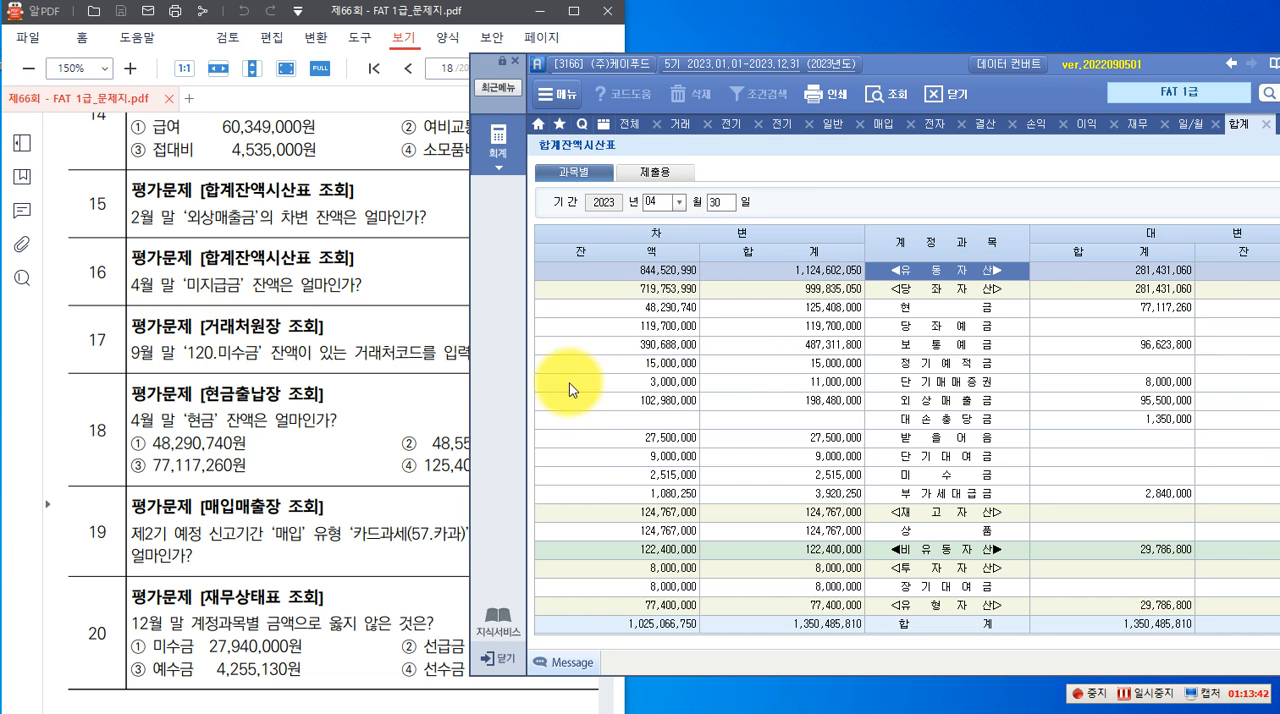
scroll(838, 430, down, 3)
scroll(905, 470, down, 3)
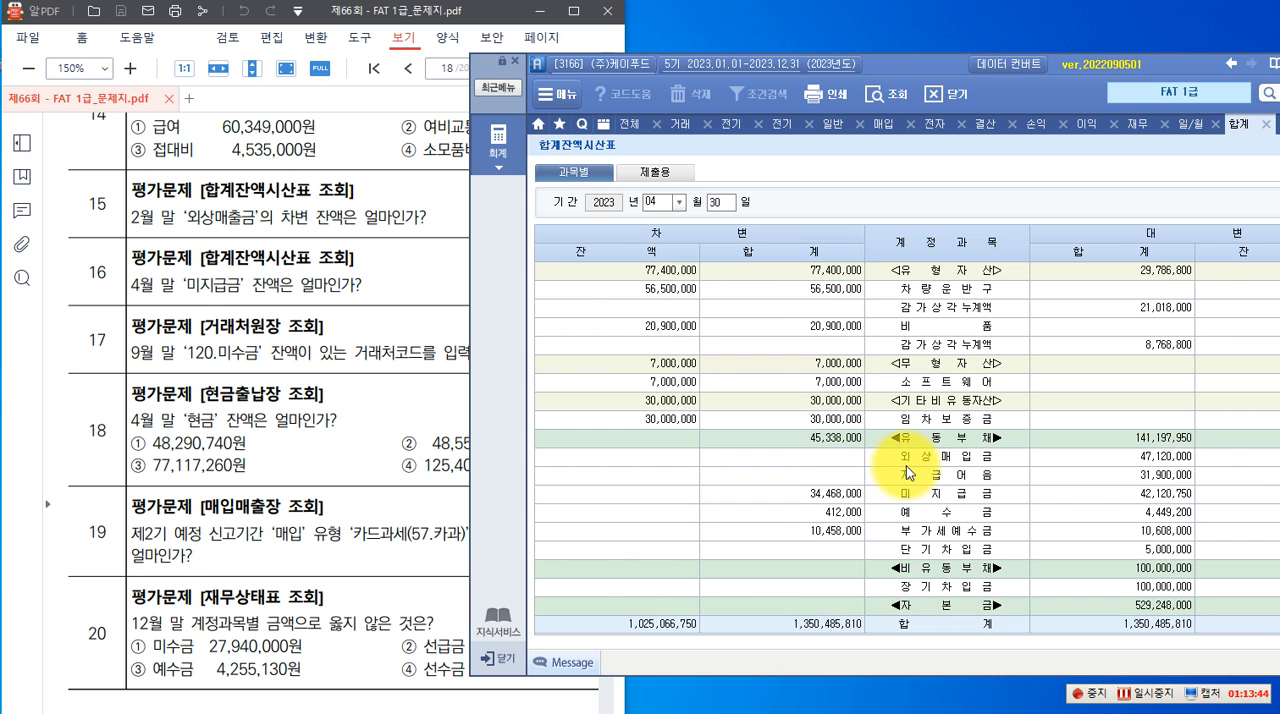
click(913, 493)
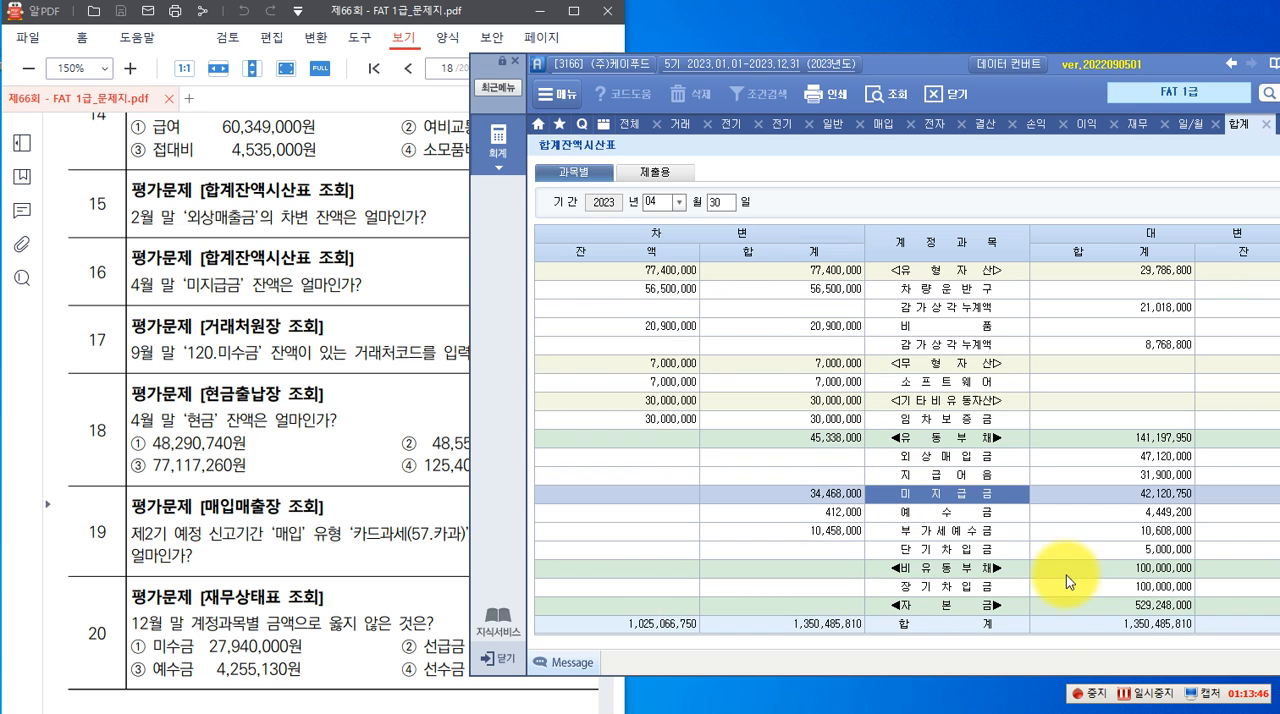
drag(915, 62, 775, 76)
click(1138, 507)
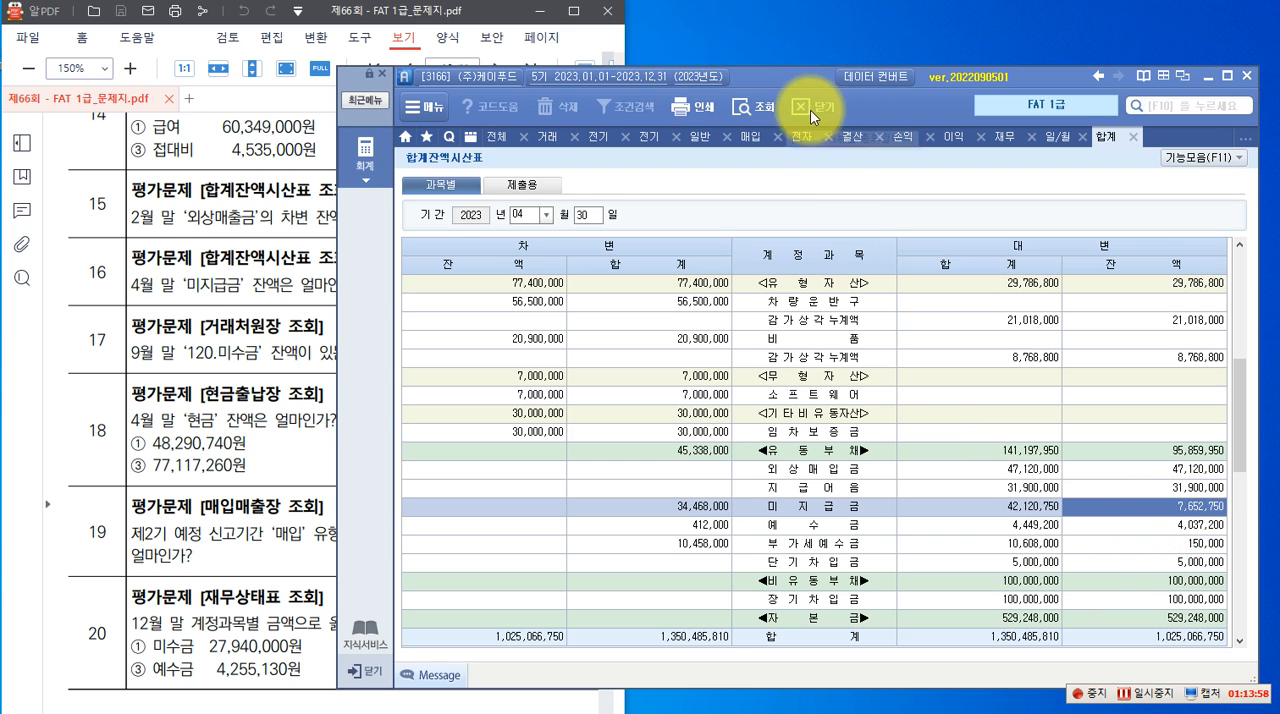
Open the 거래처원장 from the full accounting menu and set its period to 2023년 01월 01일 through 09월 30일
drag(797, 83, 873, 96)
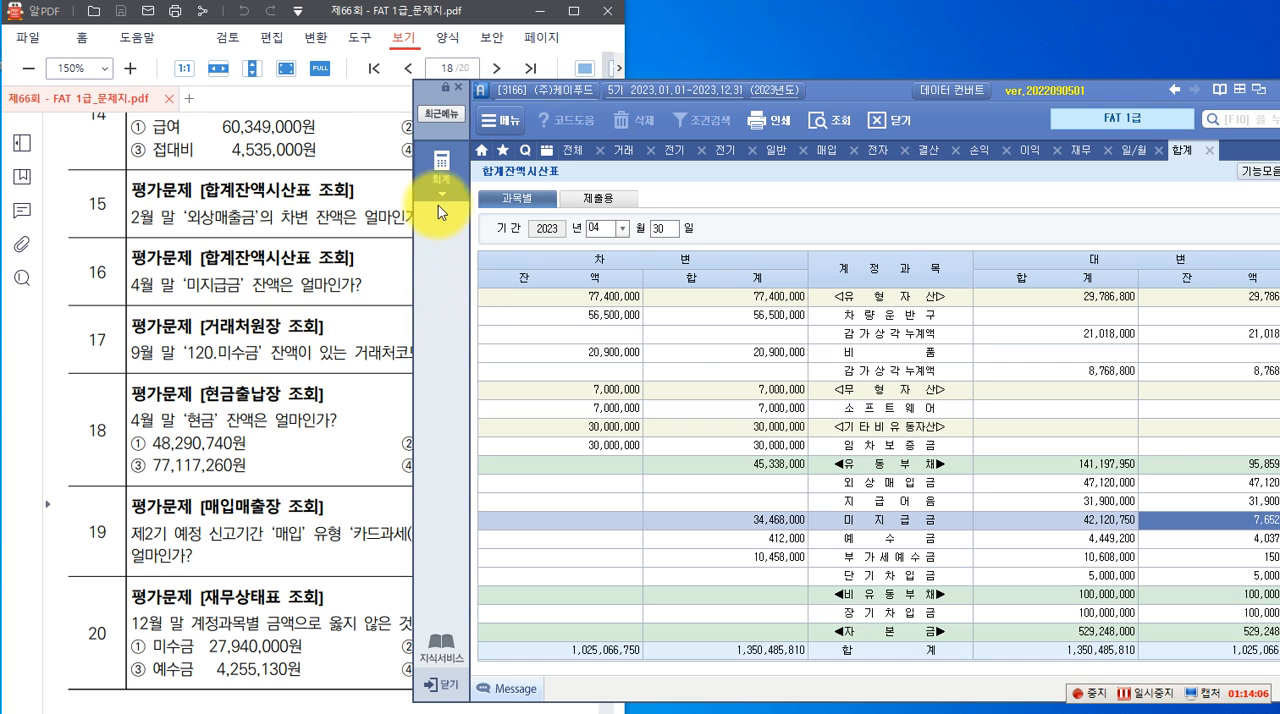
click(440, 170)
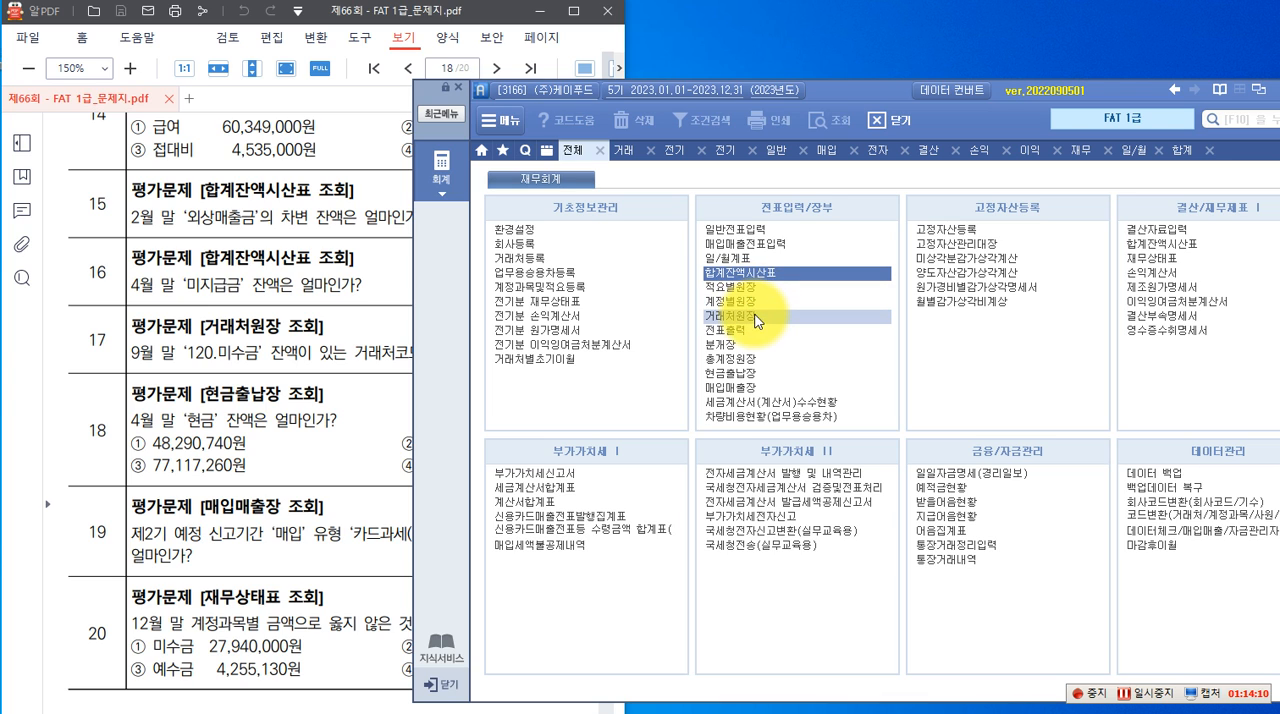
click(755, 313)
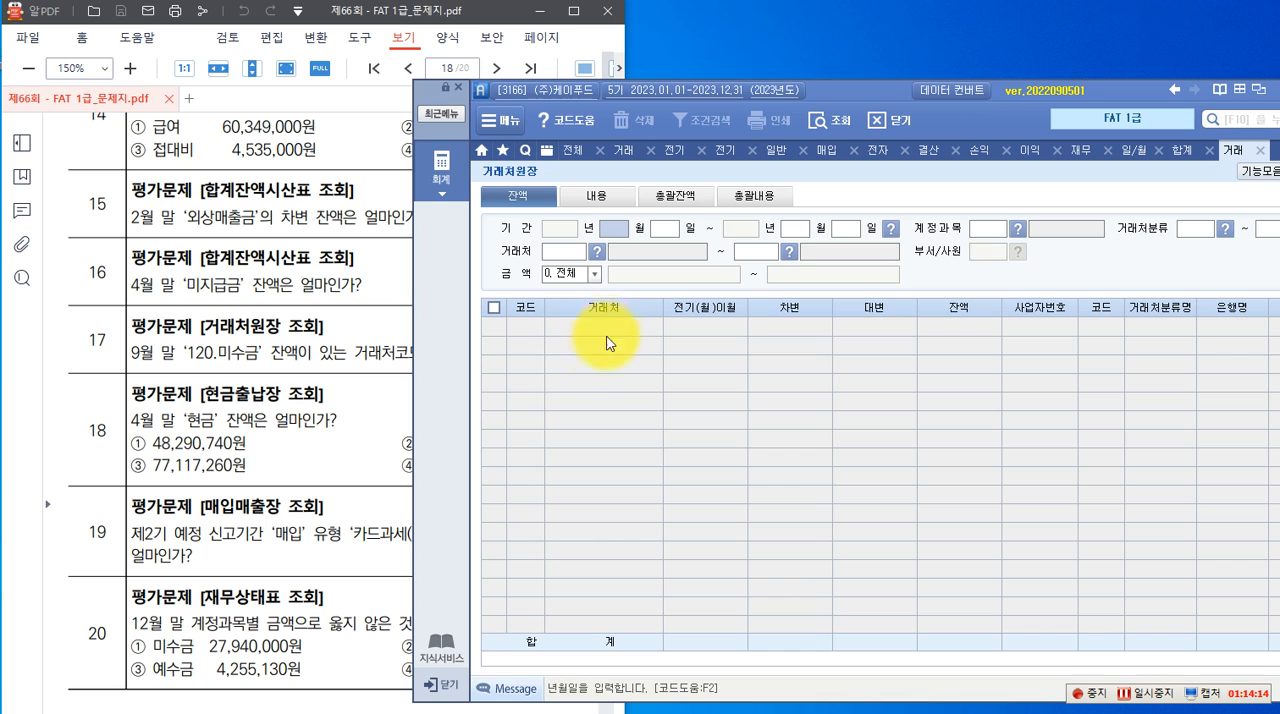
text(01)
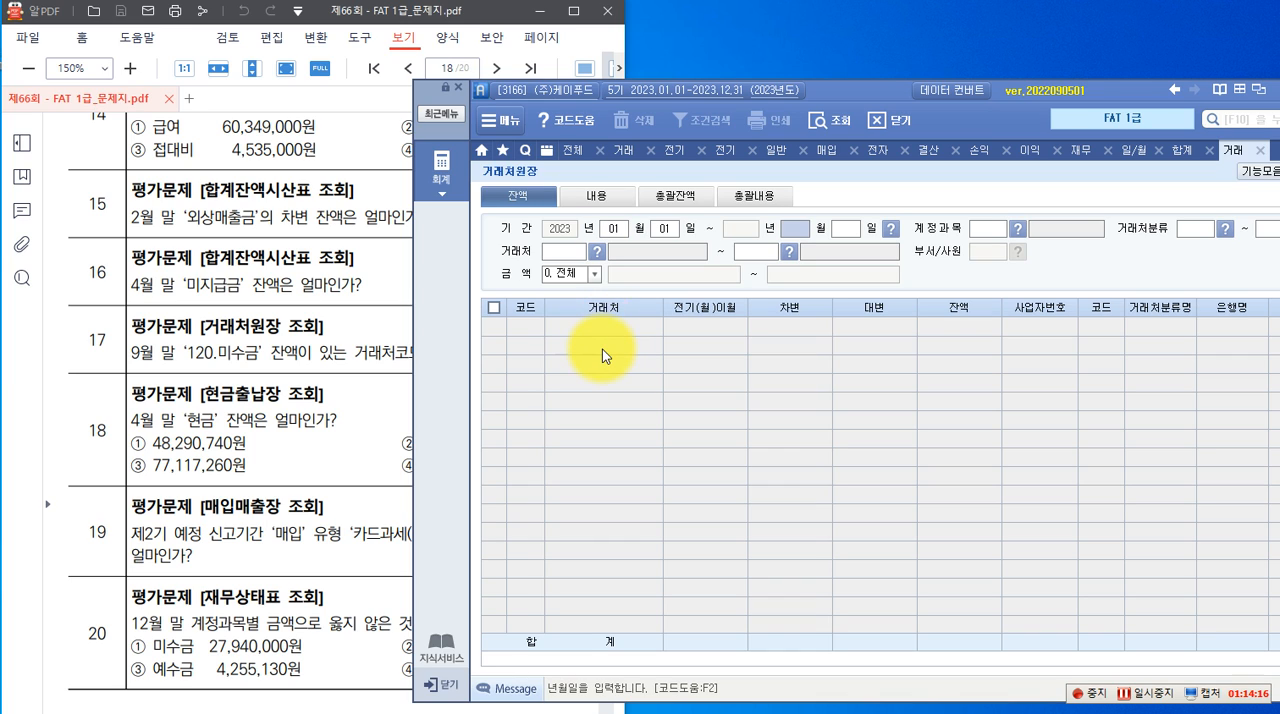
text(0109)
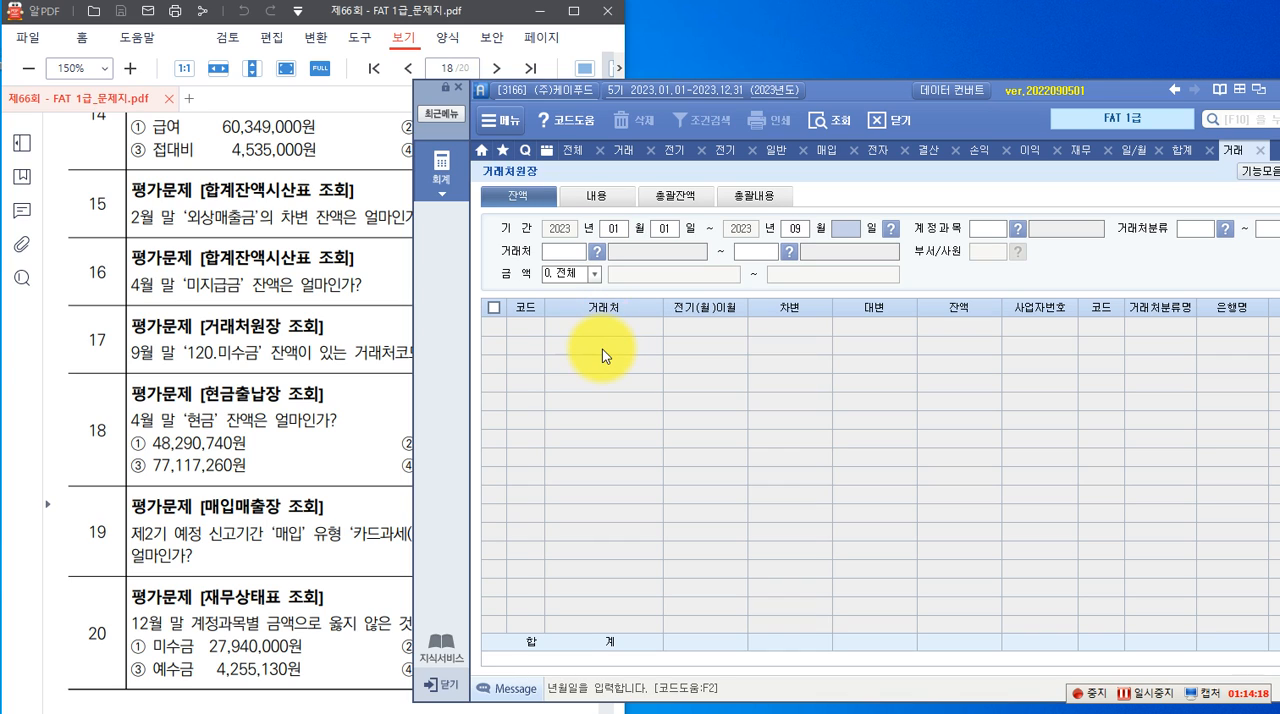
text(30)
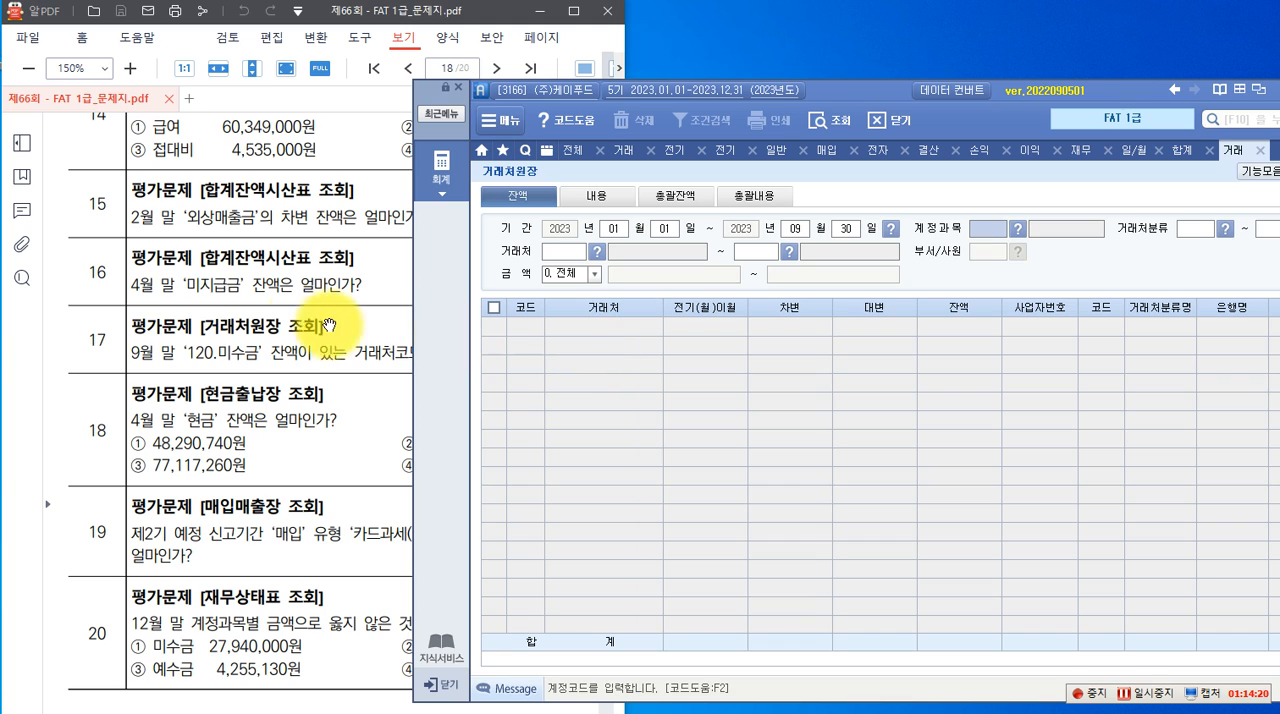
text(120)
Query the 거래처원장 for account 120 미수금 across all 거래처 from 00102 to 99805, with the amount filter at 전체
key(Return)
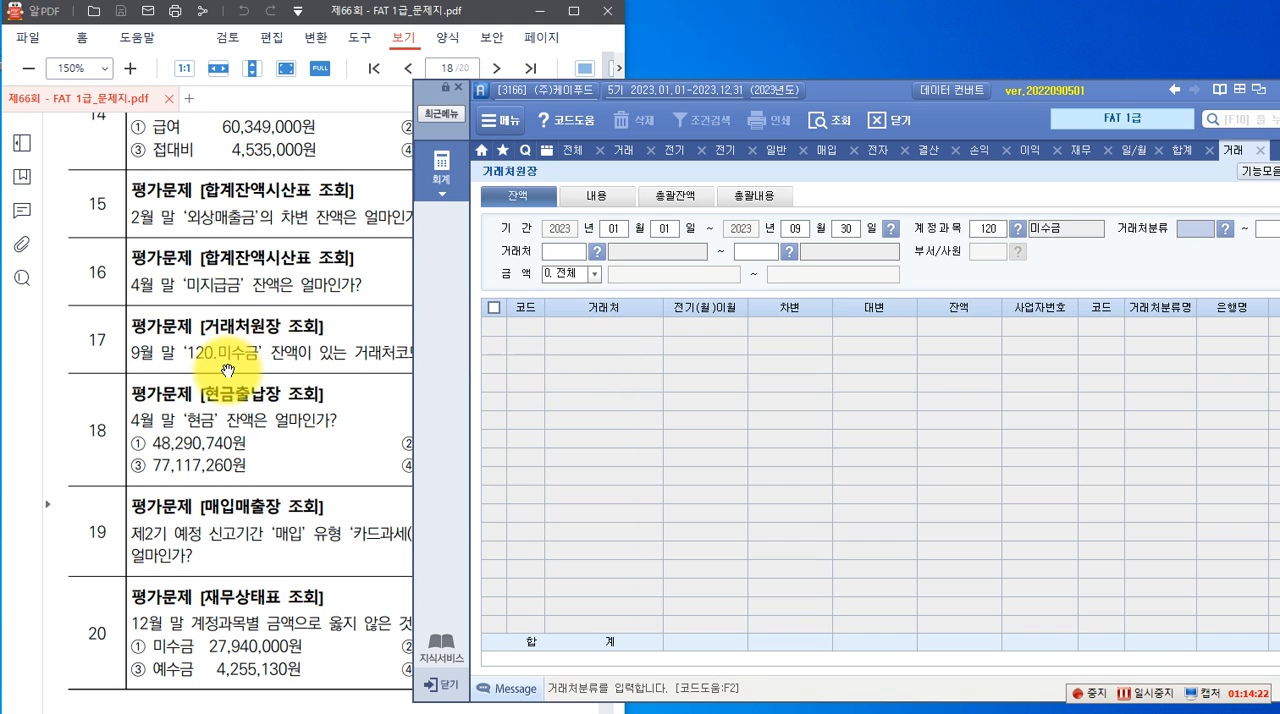
key(Return)
key(Return)
key(Return)
key(Return)
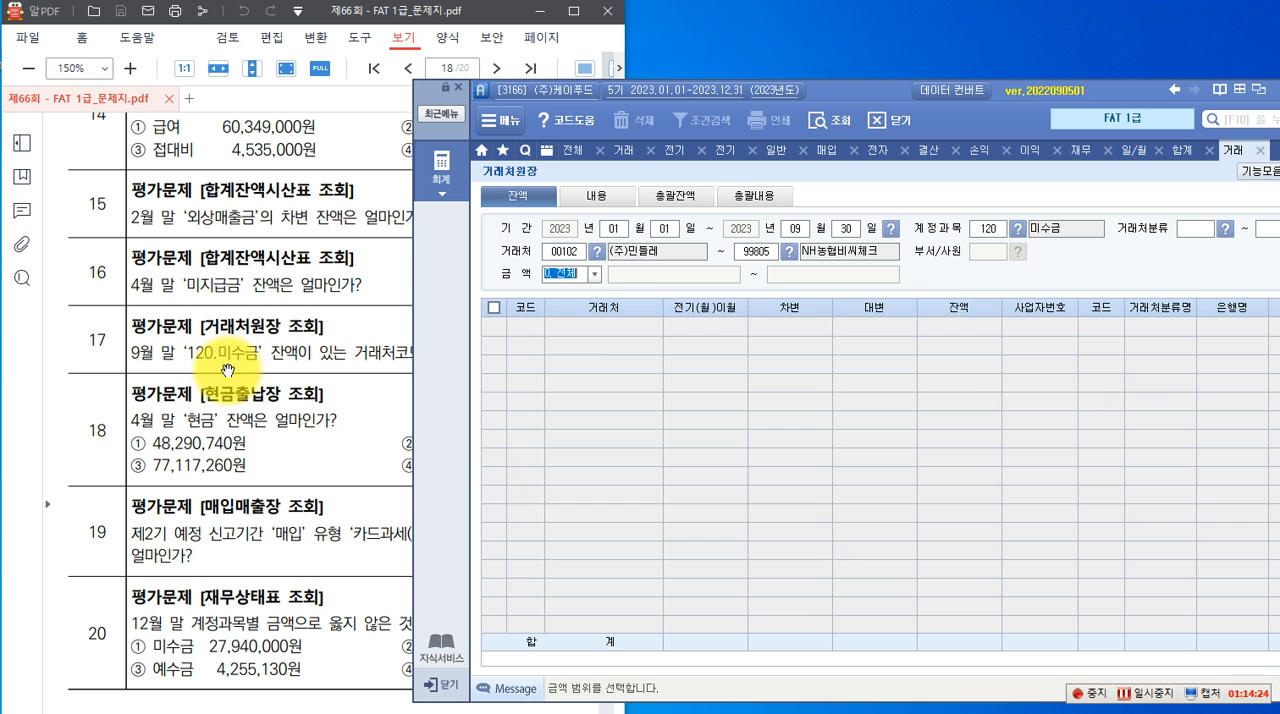
key(Return)
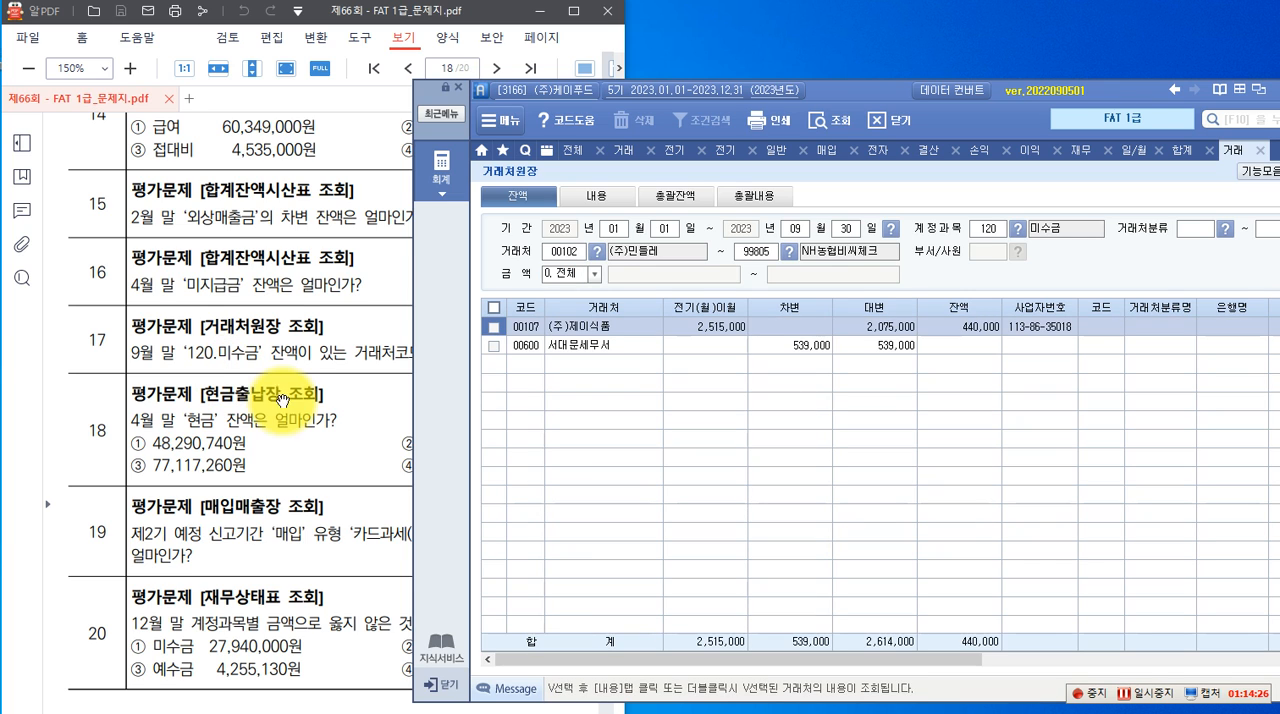
Read question 17 in full and find the code of the 거래처 that still has a 미수금 balance
click(285, 365)
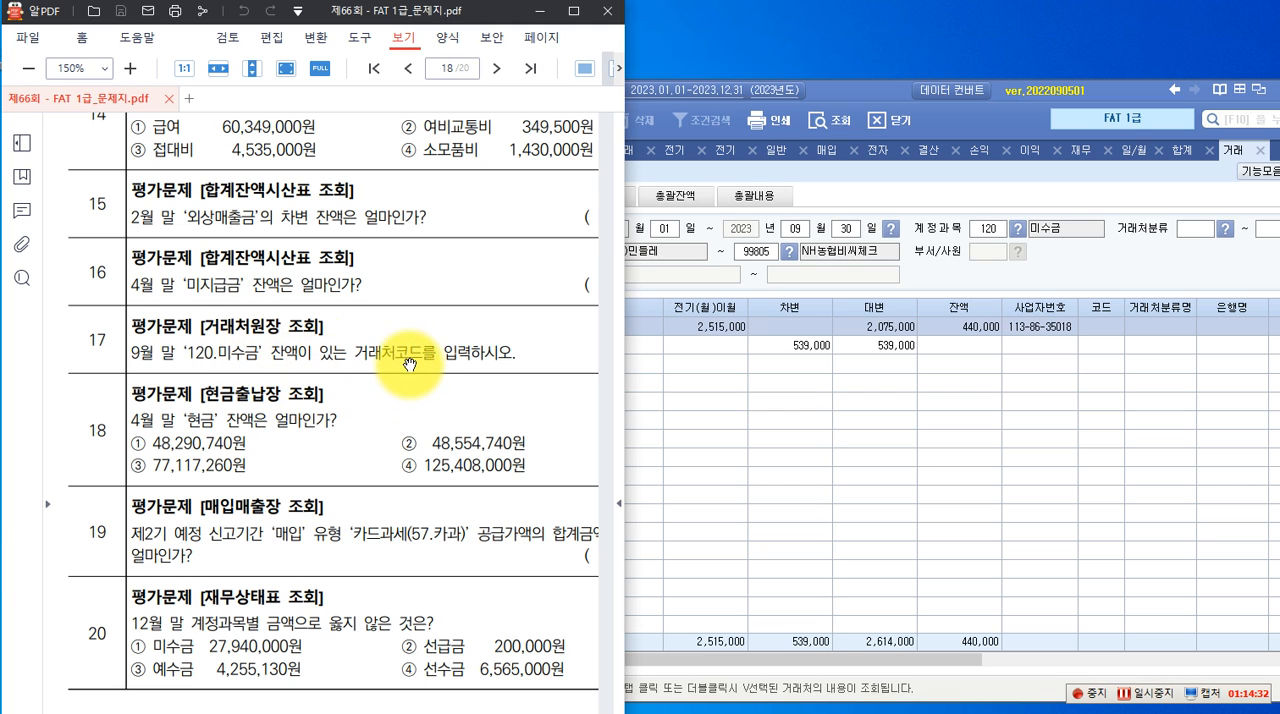
click(828, 388)
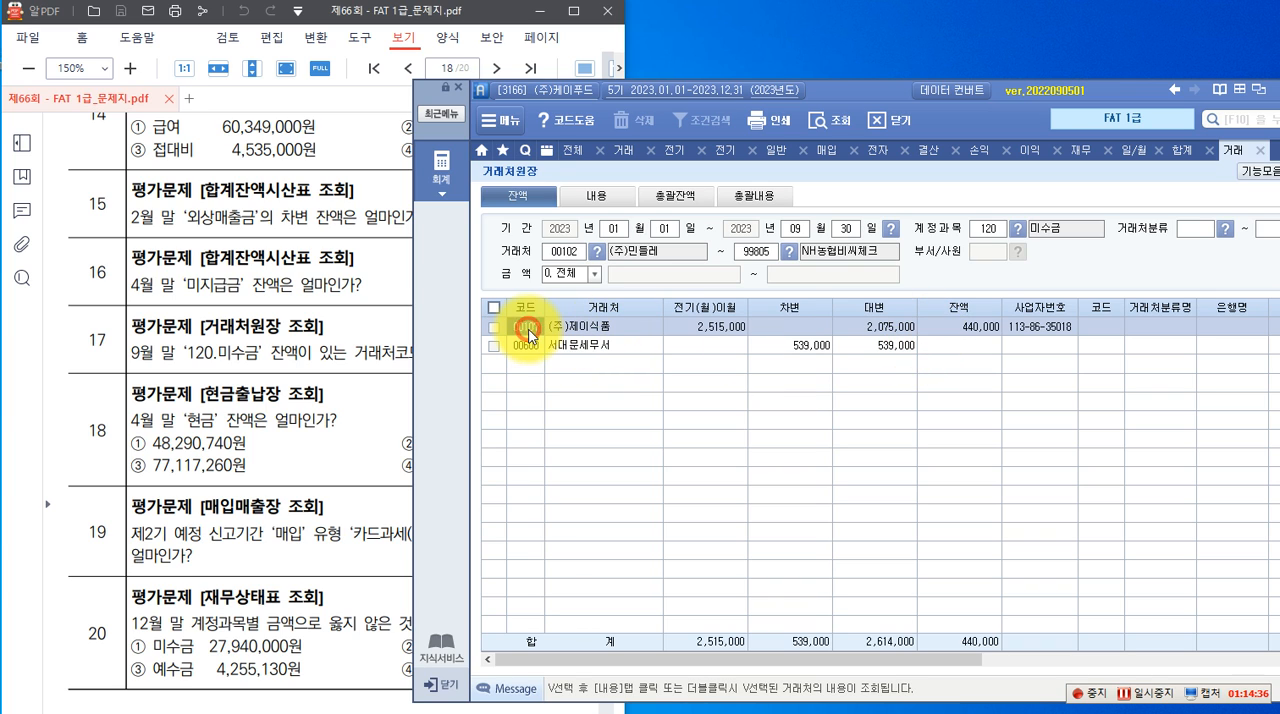
click(575, 336)
click(957, 334)
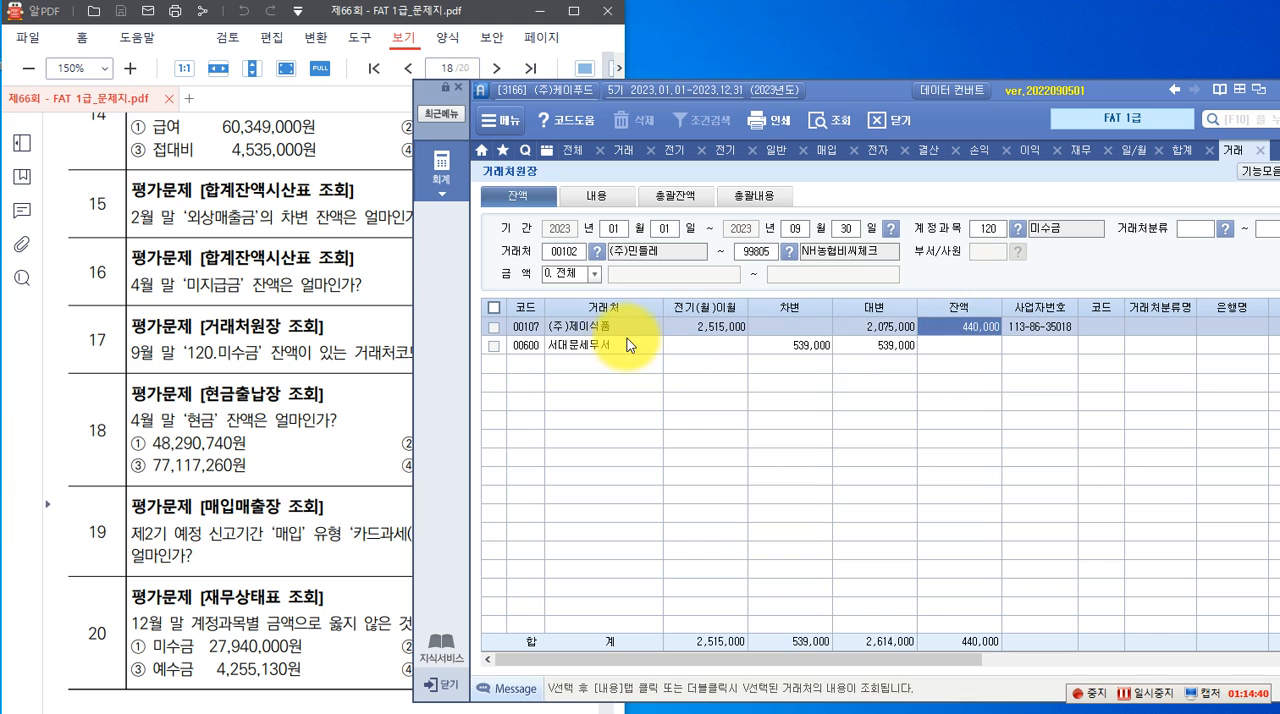
click(597, 328)
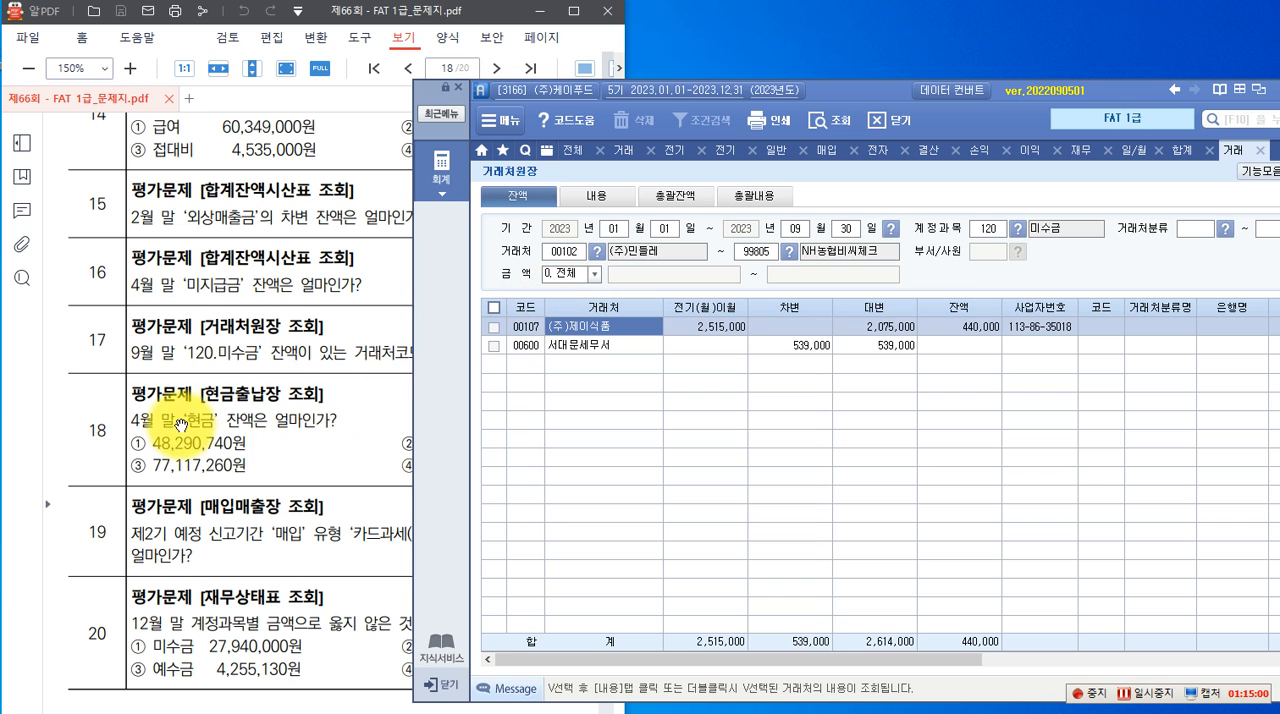
Review question 18, open the 현금출납장 from the full accounting menu, and query 2023년 01월 01일 through 04월 30일
click(313, 447)
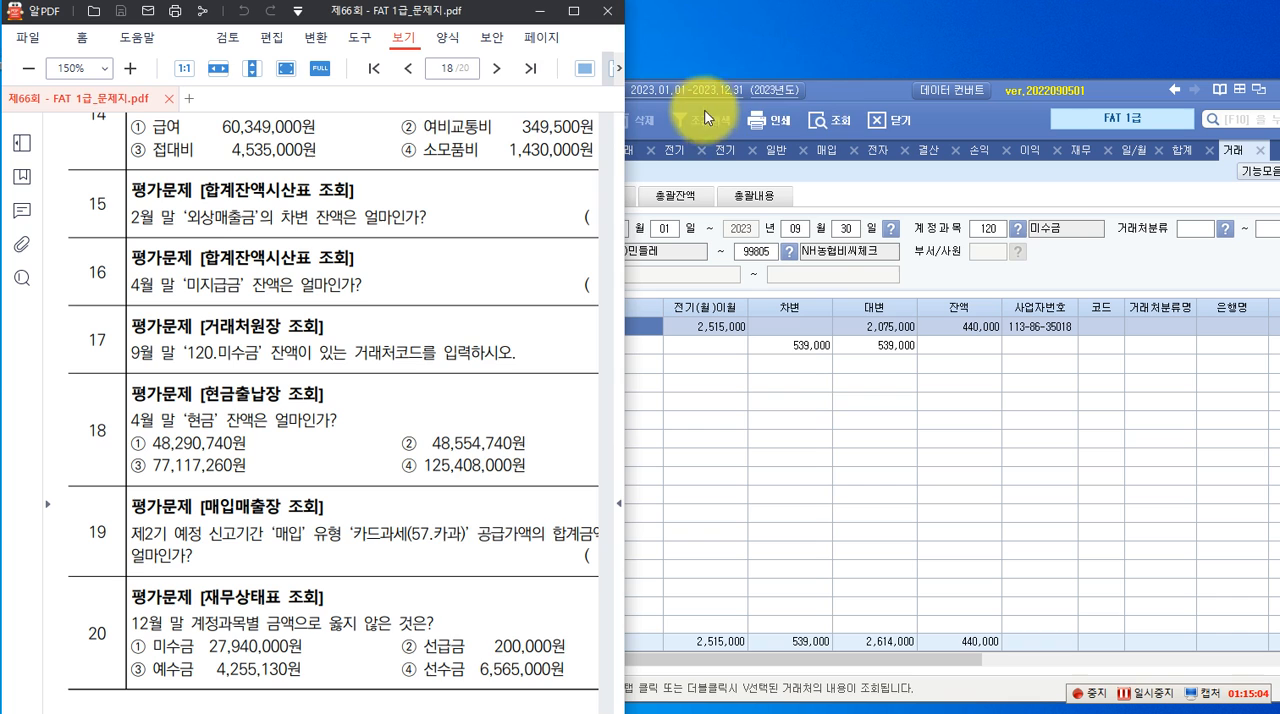
click(831, 95)
click(436, 165)
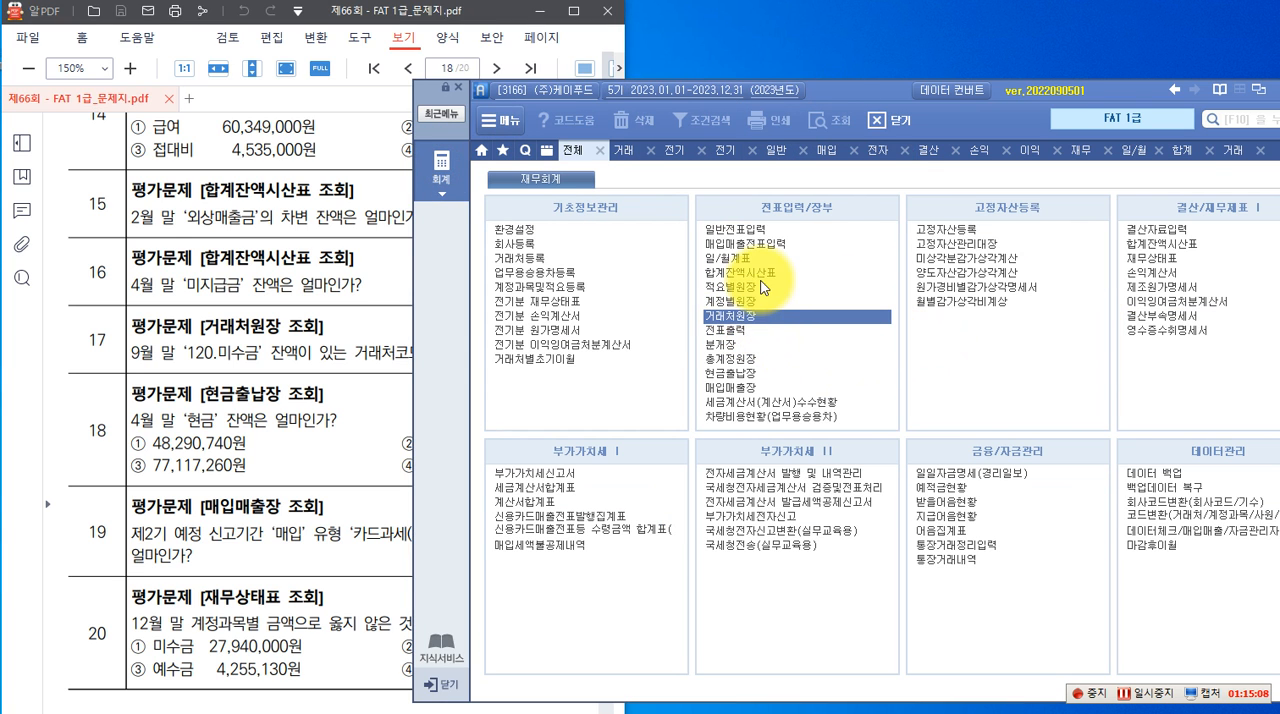
click(748, 376)
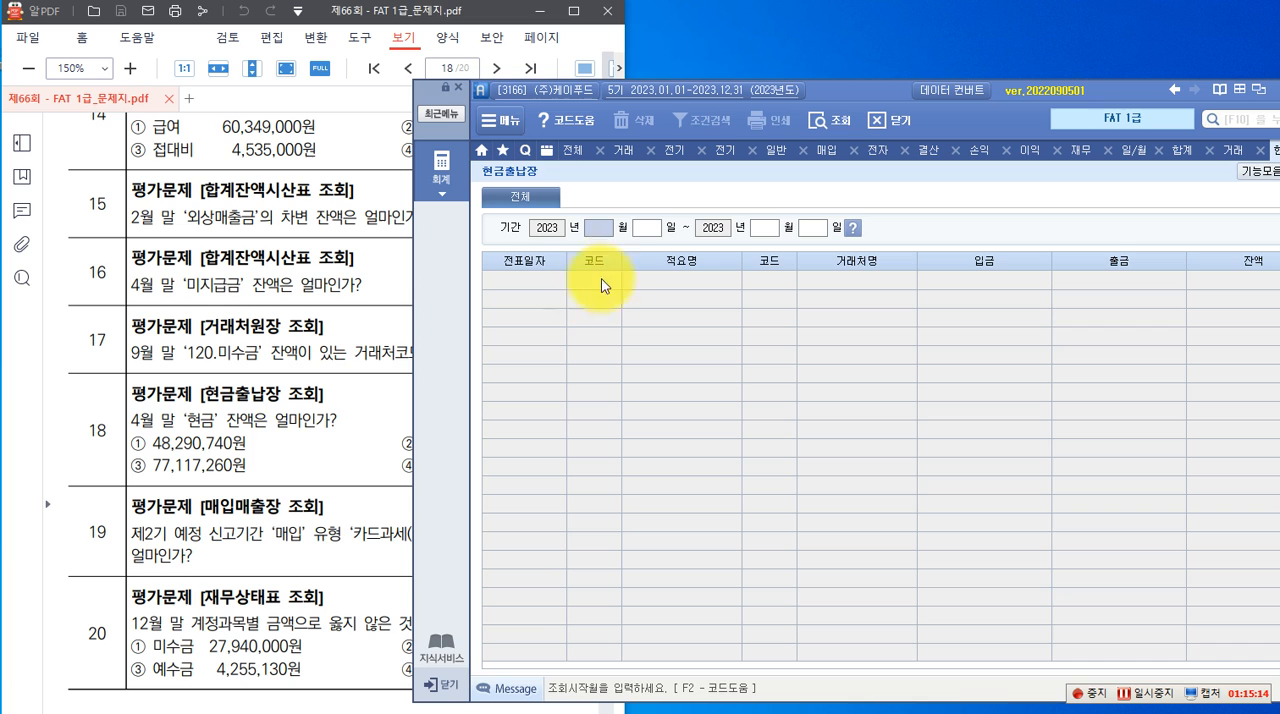
text(01)
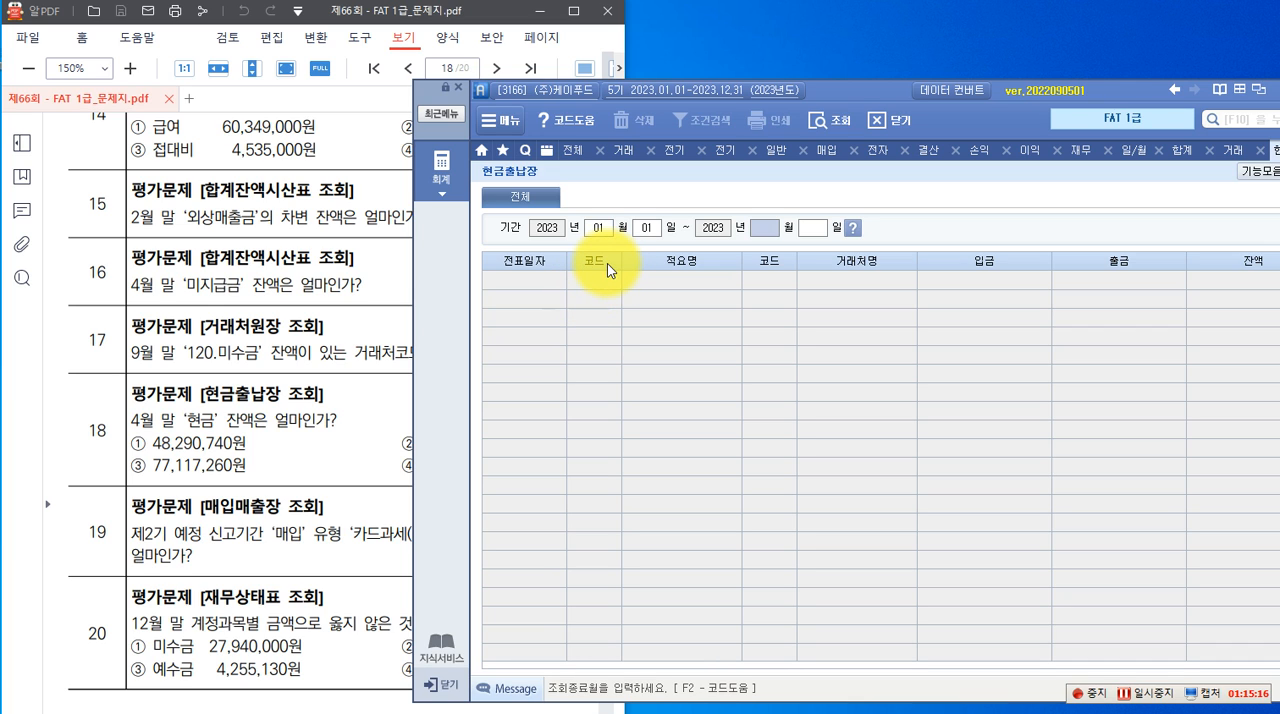
text(010430)
key(Return)
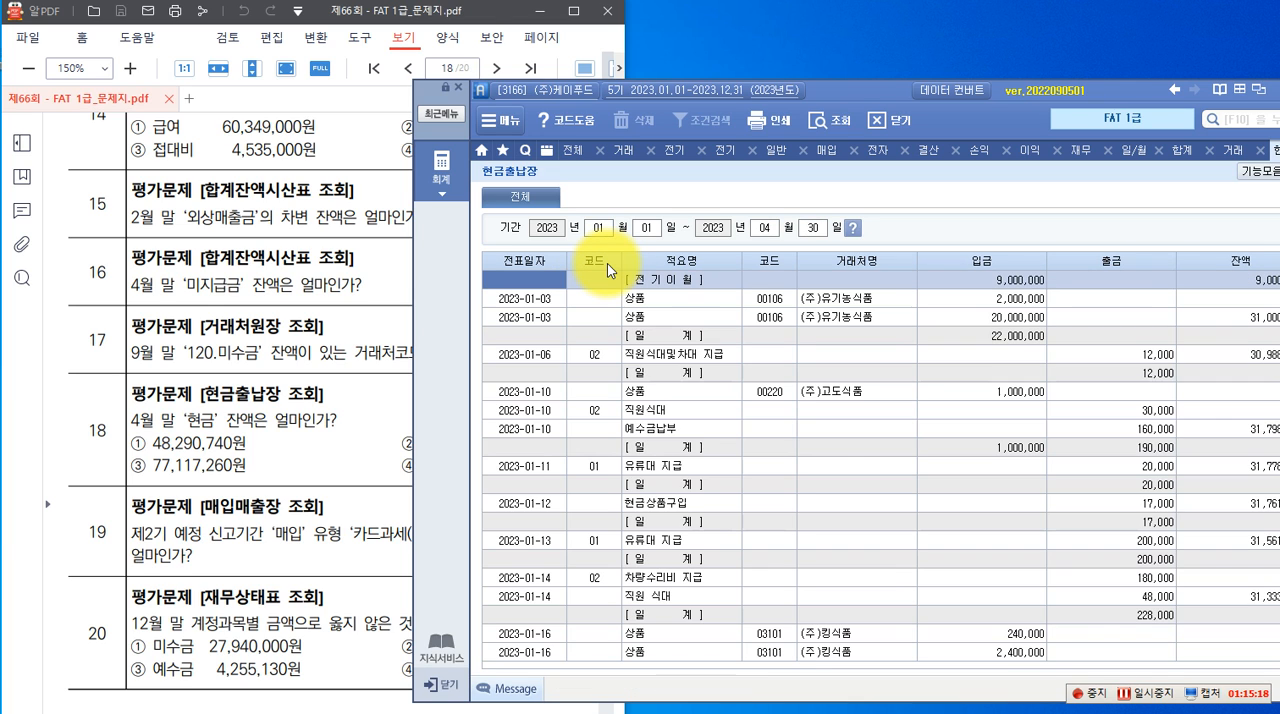
Check the end-of-April cash balance at the end of the 현금출납장 and compare it with the options in question 18
click(280, 455)
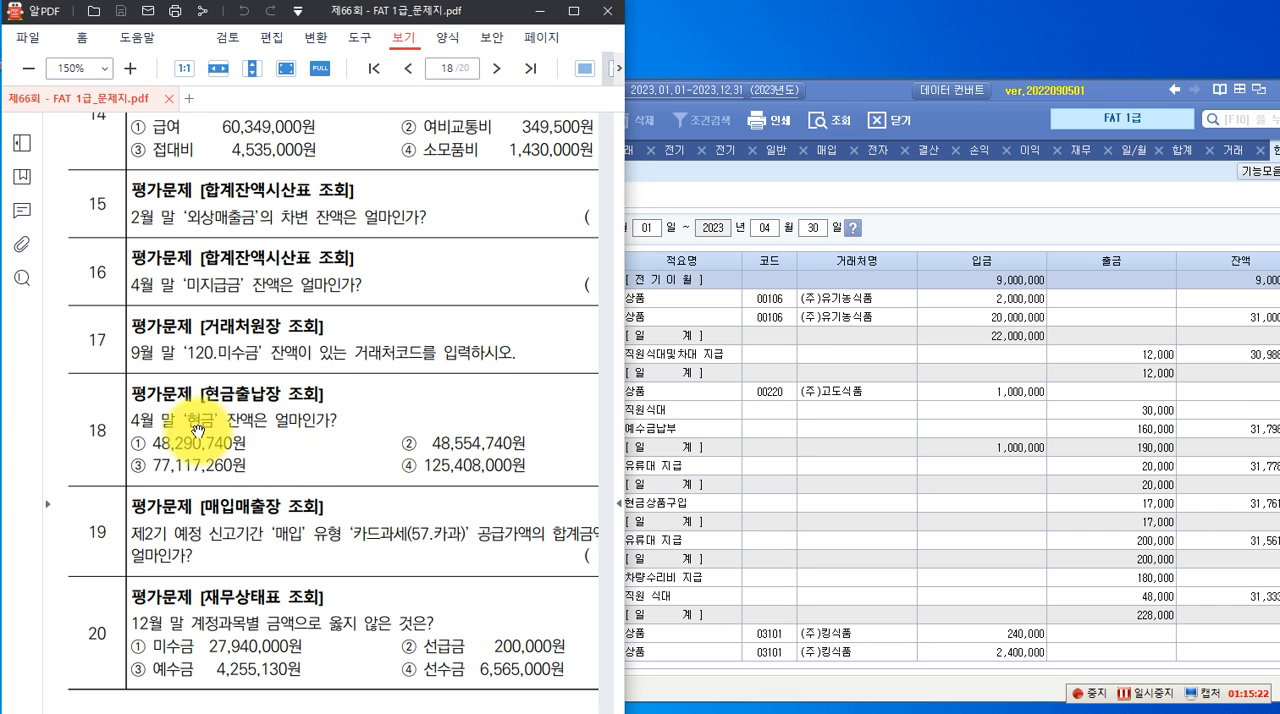
click(890, 200)
scroll(990, 385, down, 10)
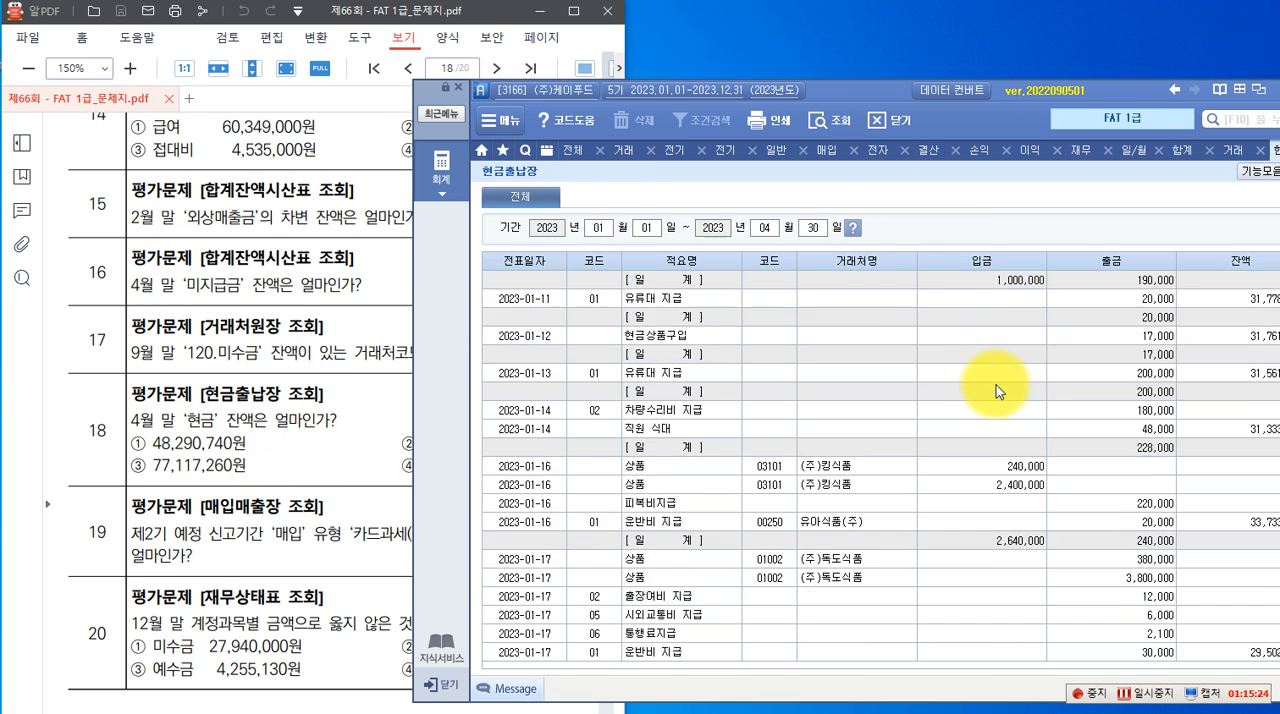
scroll(996, 389, down, 15)
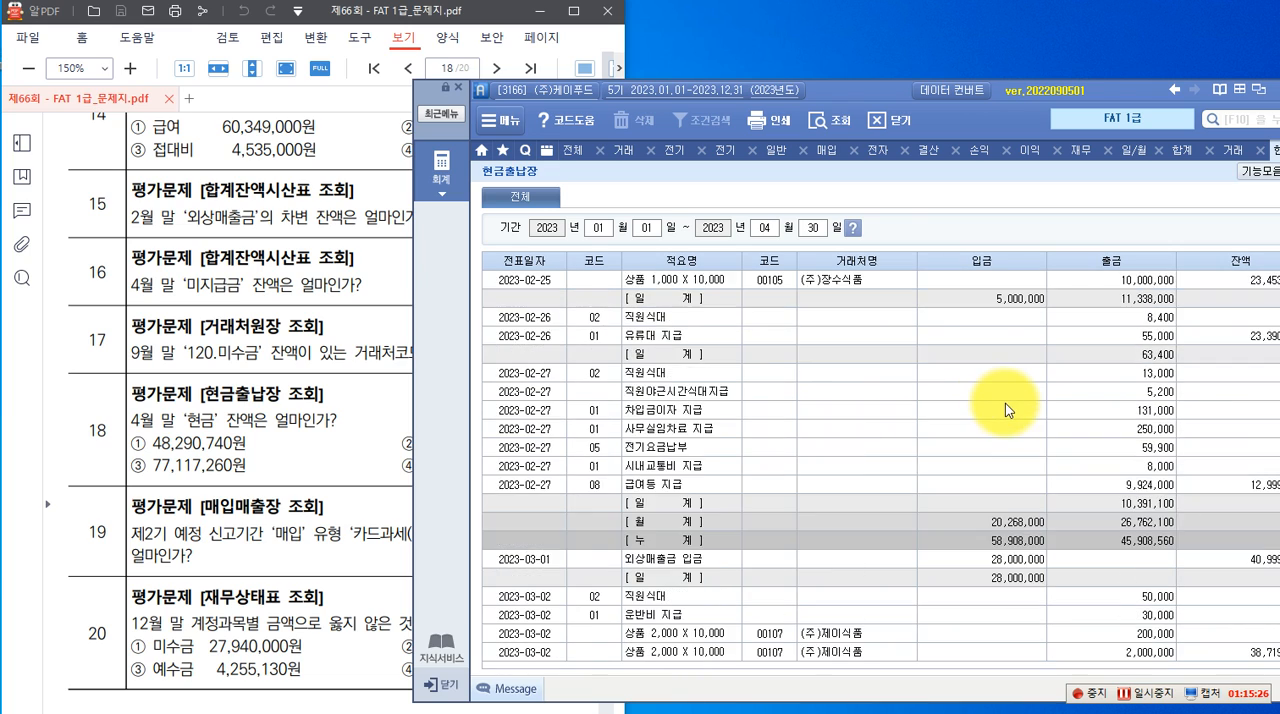
scroll(1015, 412, down, 10)
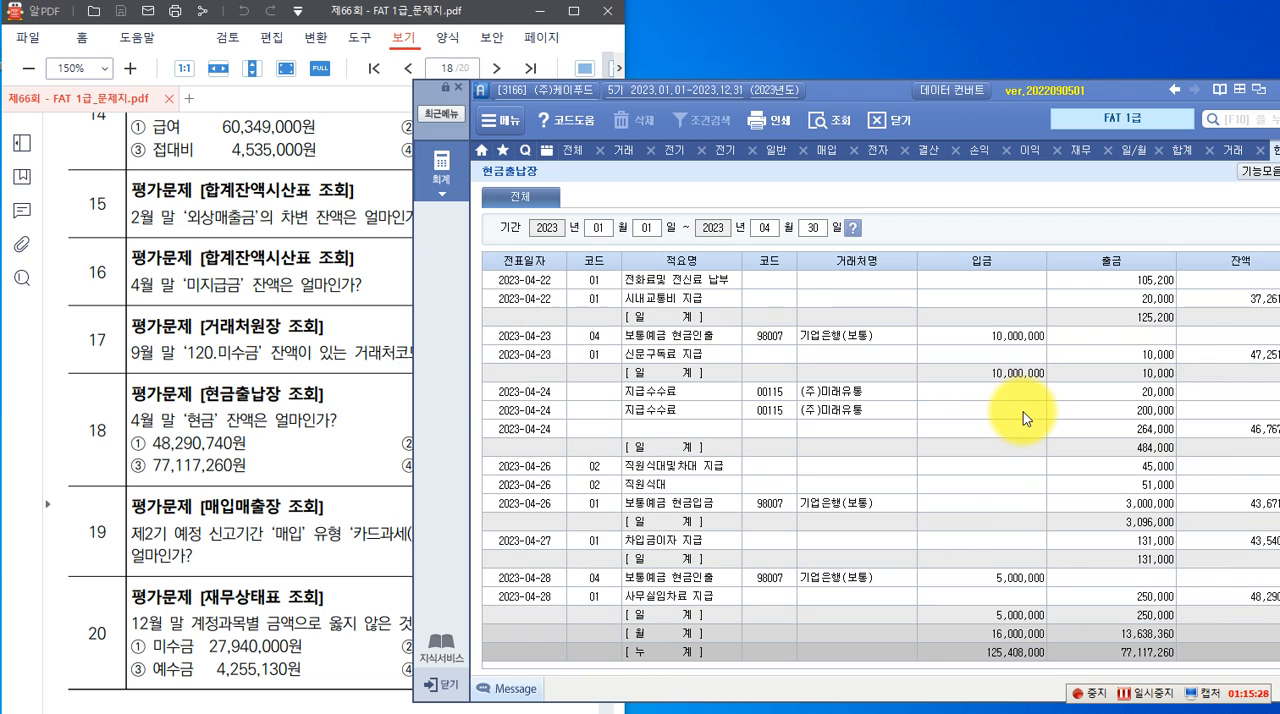
click(1242, 595)
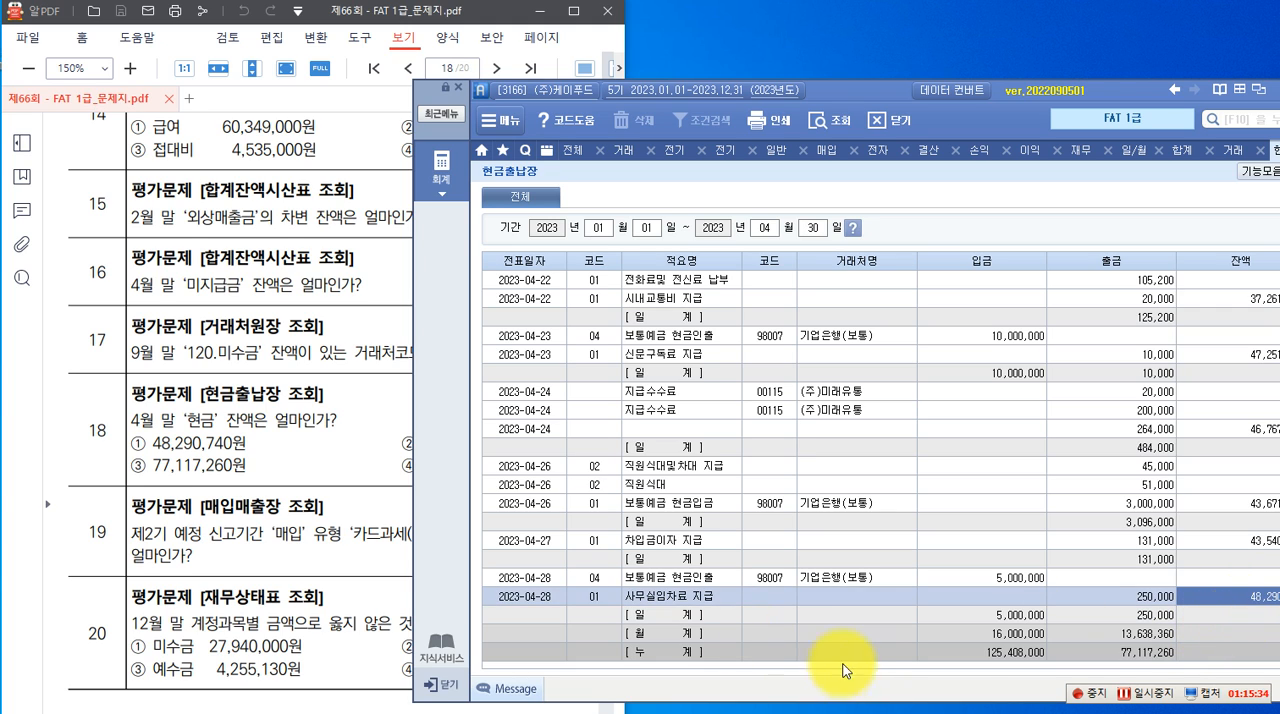
drag(876, 100, 834, 86)
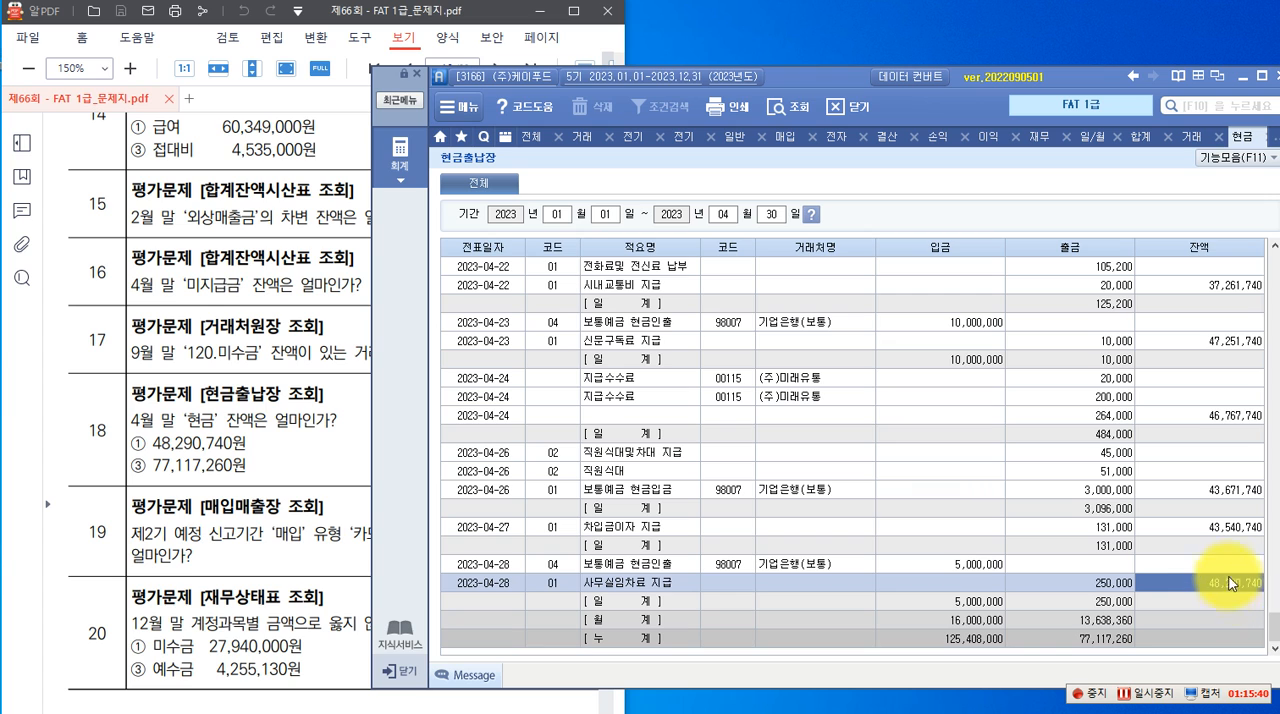
click(257, 438)
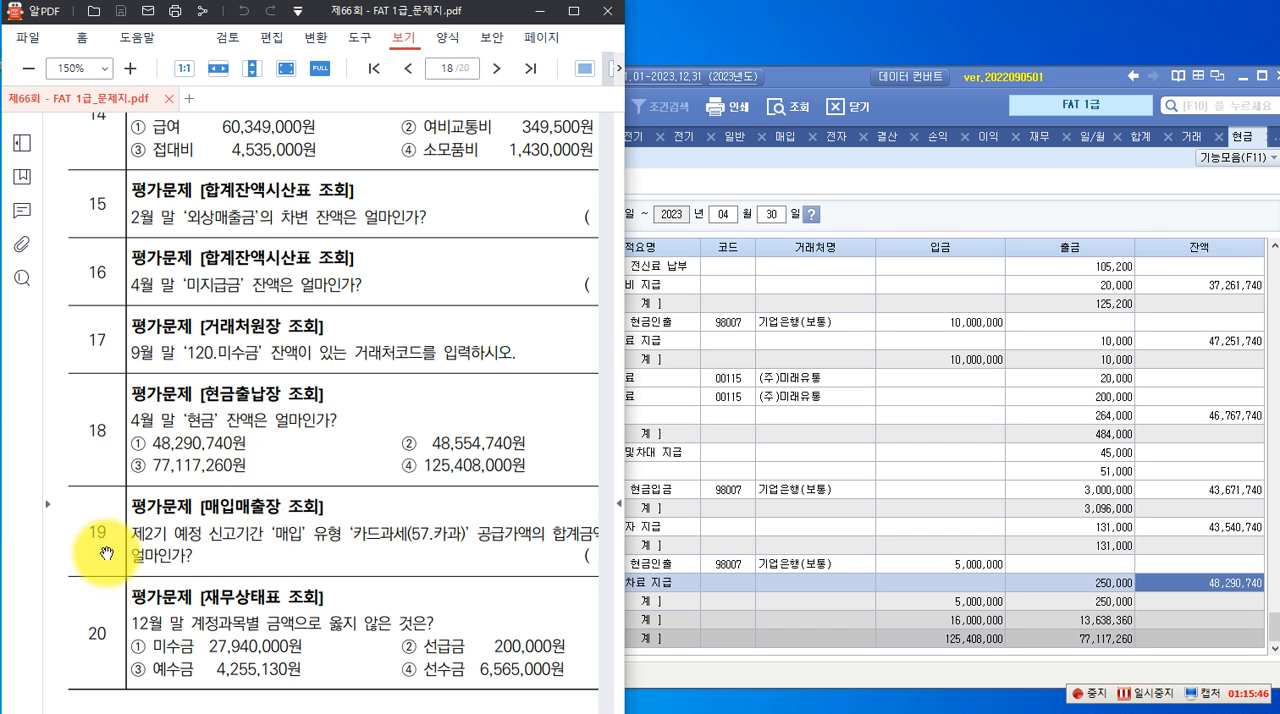
Review question 19 and open the 매입매출장 from the full accounting menu
scroll(150, 520, down, 1)
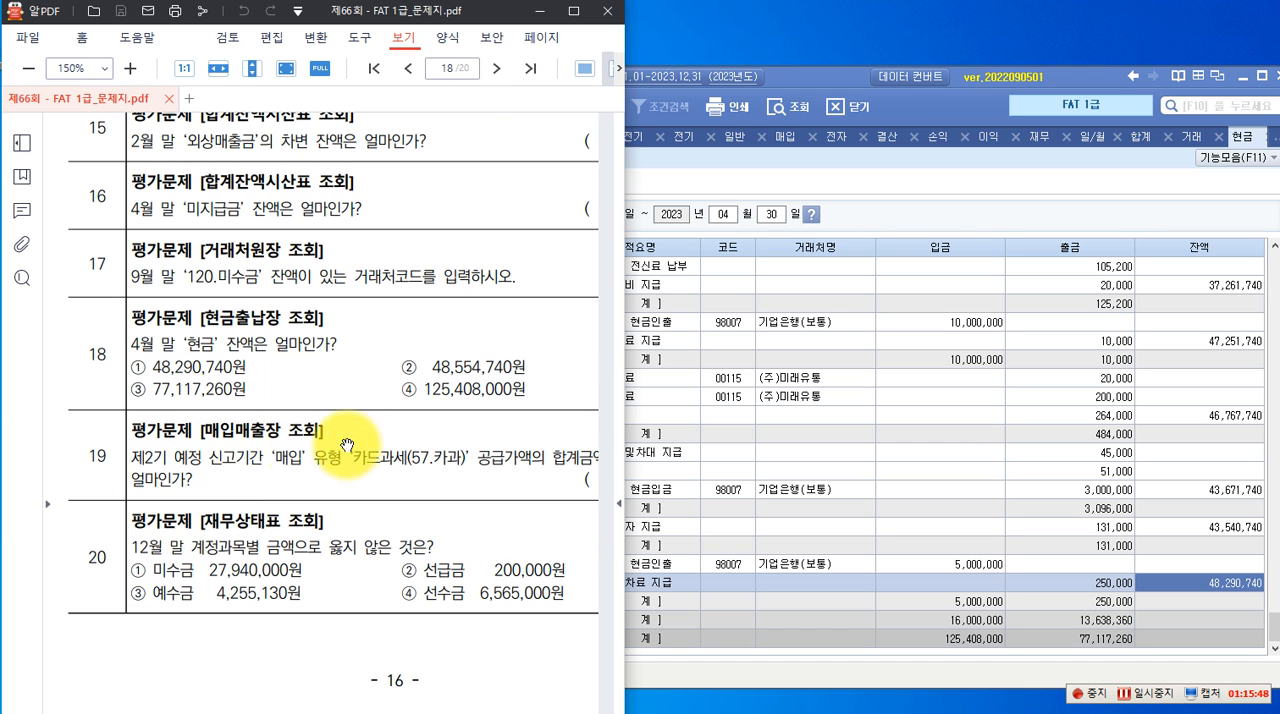
click(827, 77)
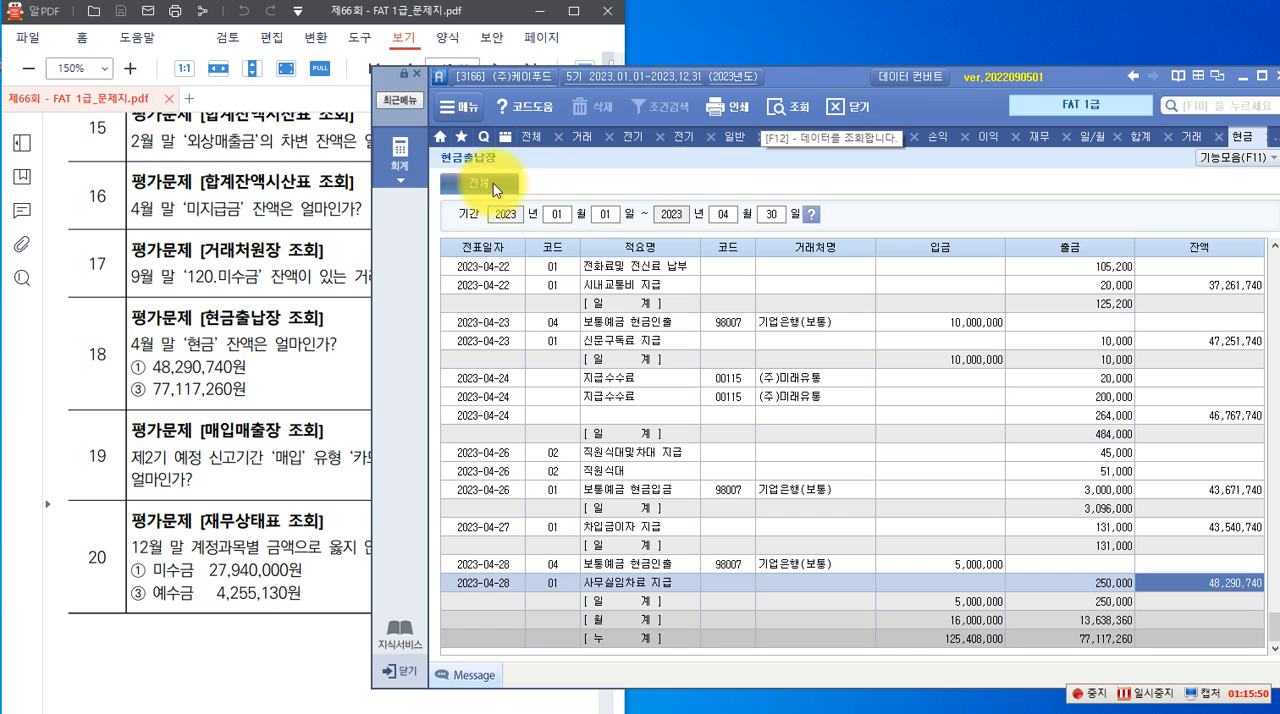
drag(800, 78, 903, 95)
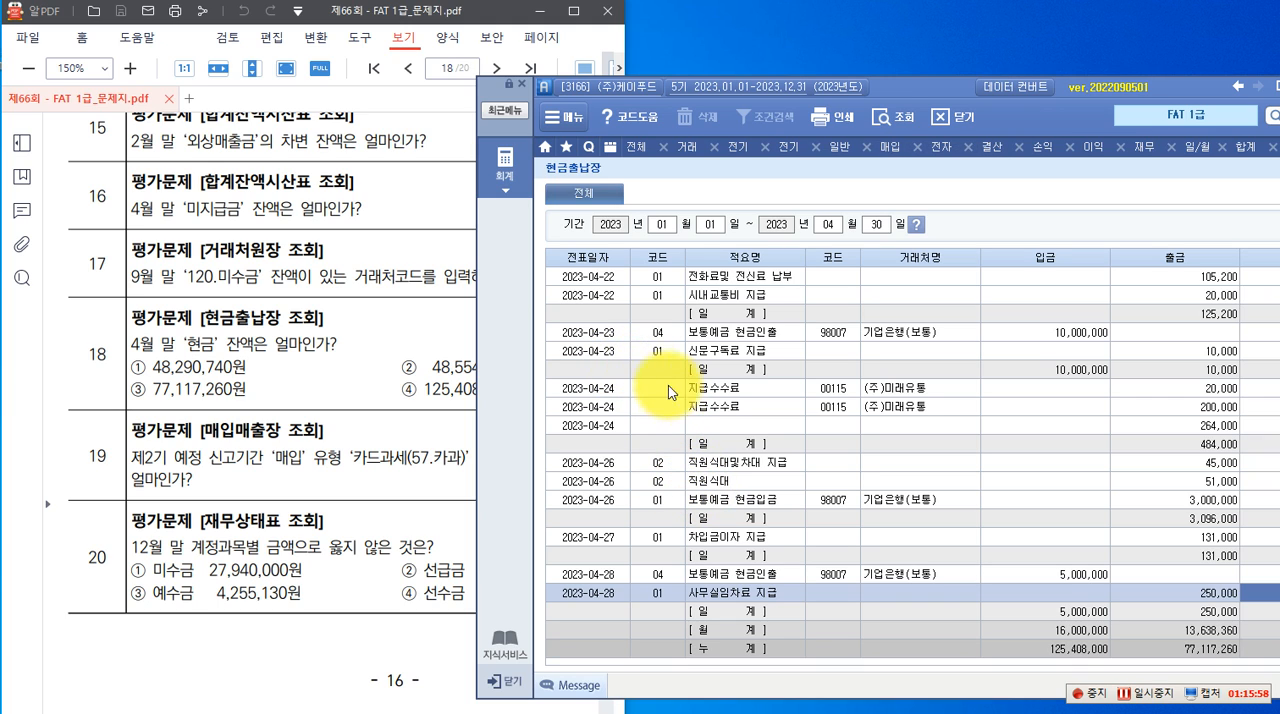
click(508, 184)
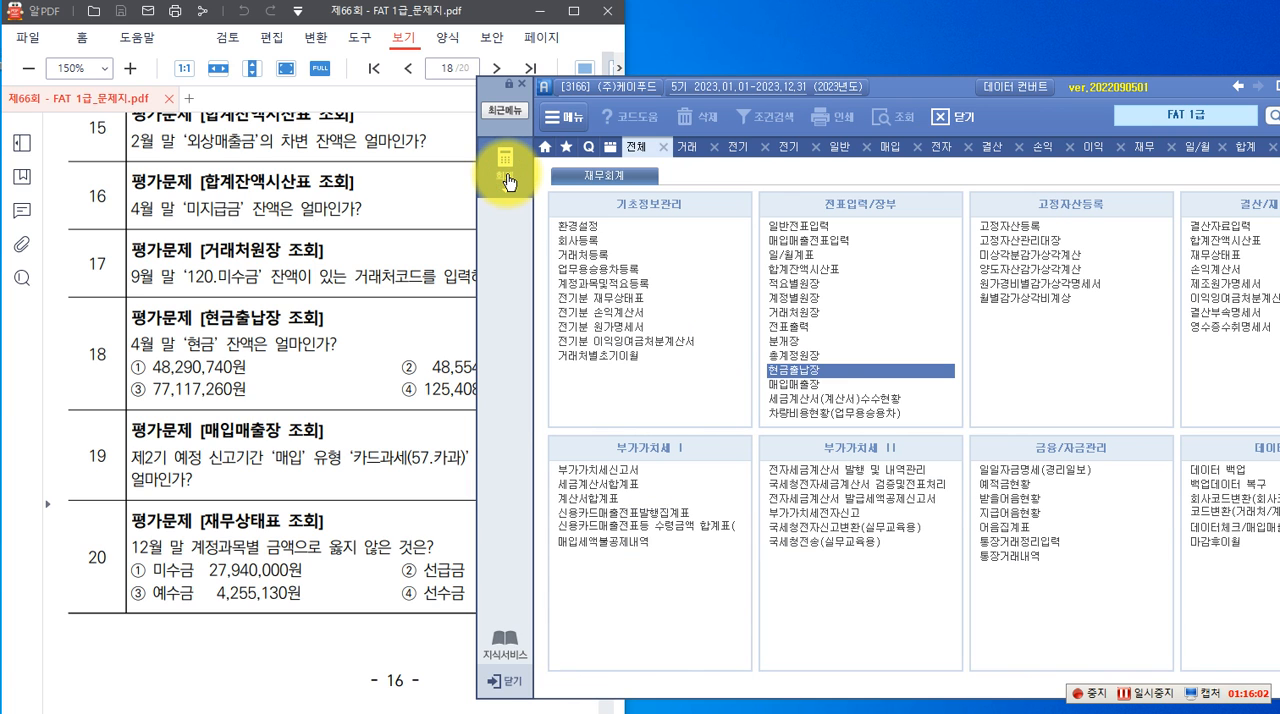
click(800, 385)
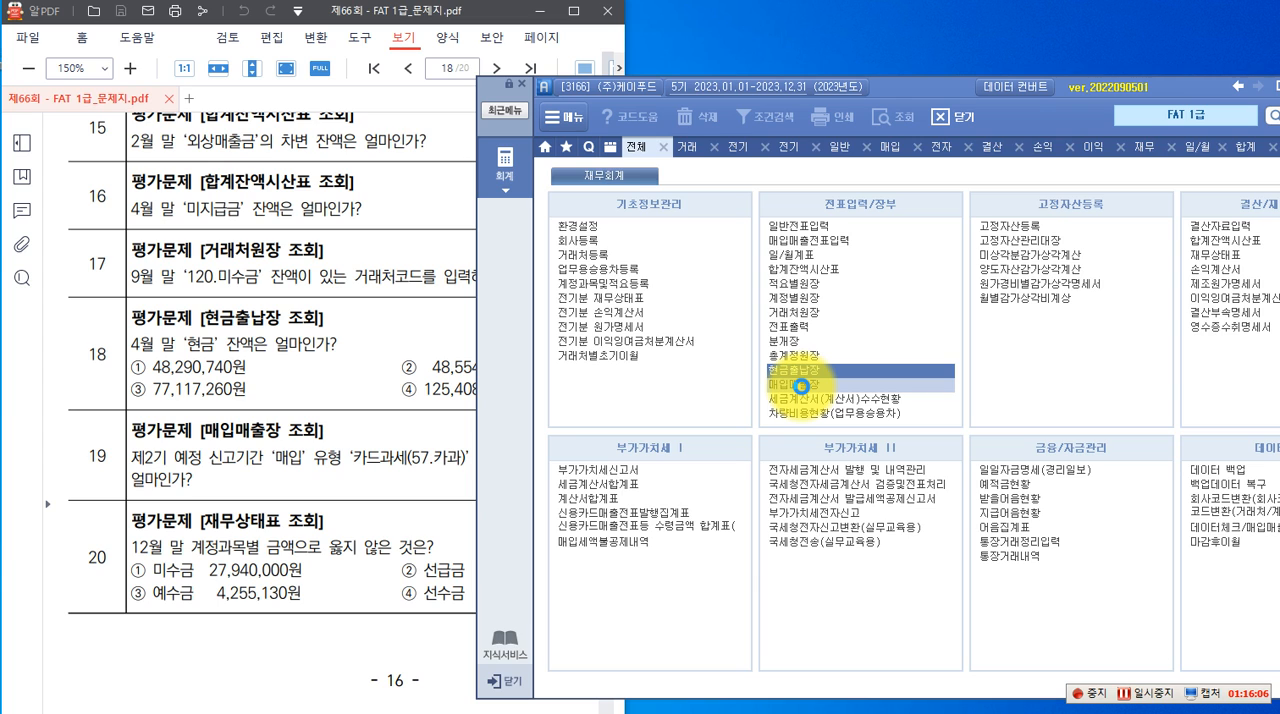
click(802, 386)
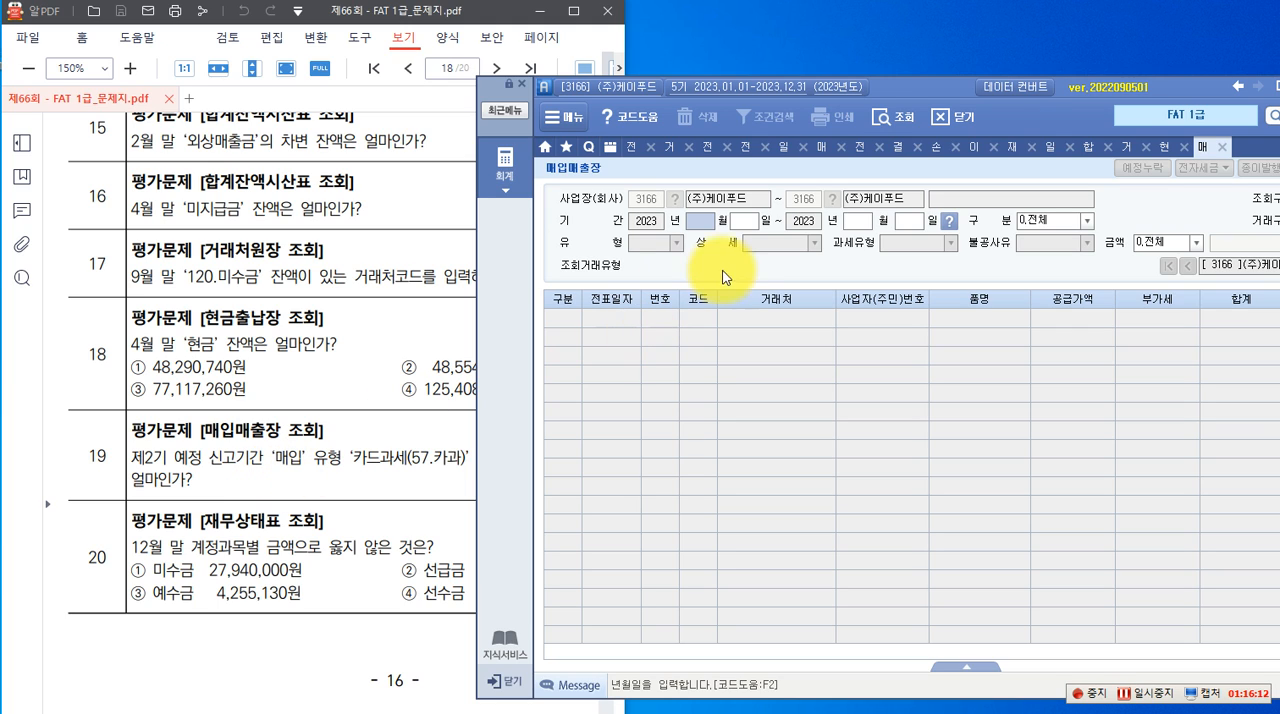
Set the 매입매출장 query period to 2023년 07월 01일 through 09월 30일
text(07)
key(Return)
text(01)
key(Return)
text(09)
key(Return)
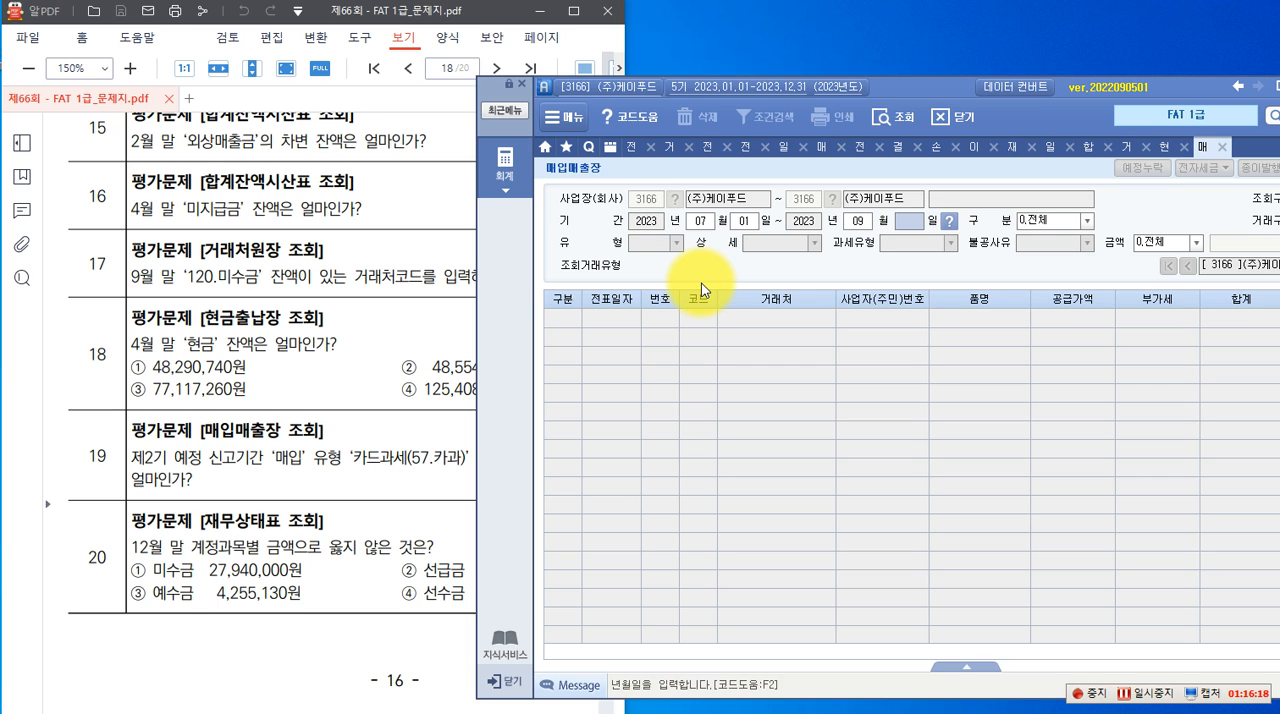
text(30)
key(Return)
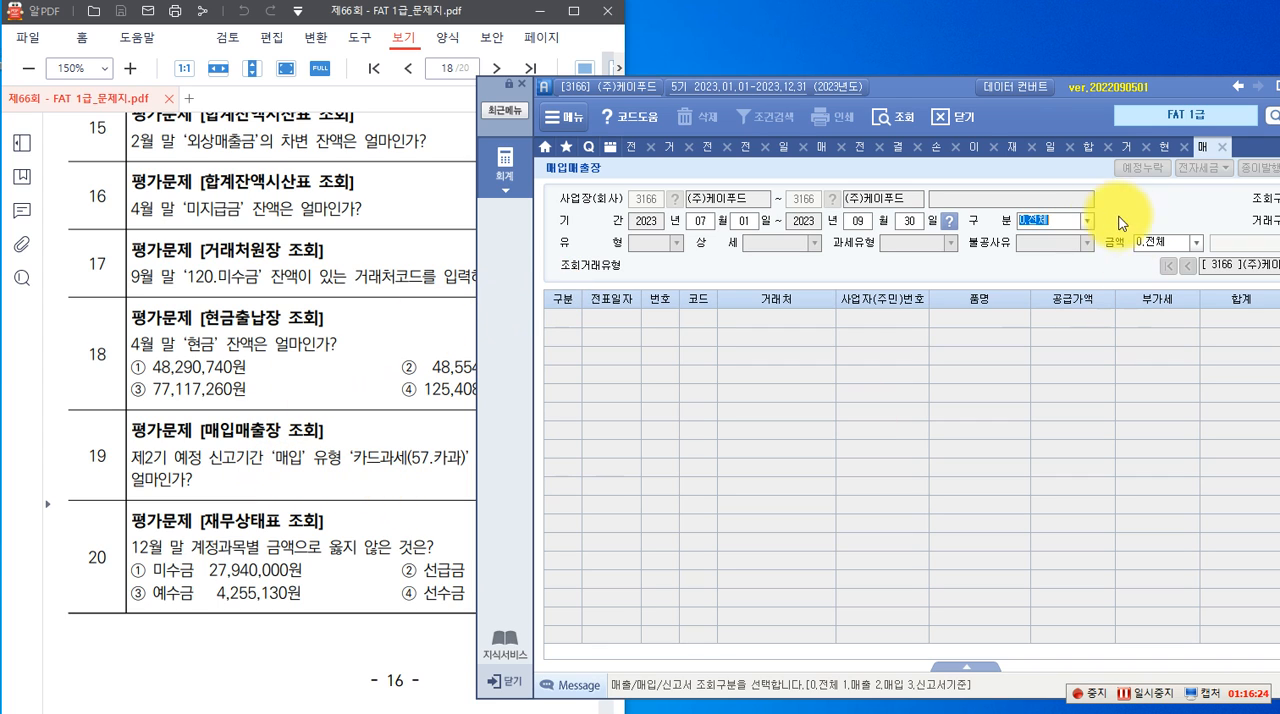
Restrict the 매입매출장 to 구분 2.매입 and 과세유형 57:카과 as question 19 asks, and run the query with 금액 at 0.전체
click(1083, 221)
click(1060, 243)
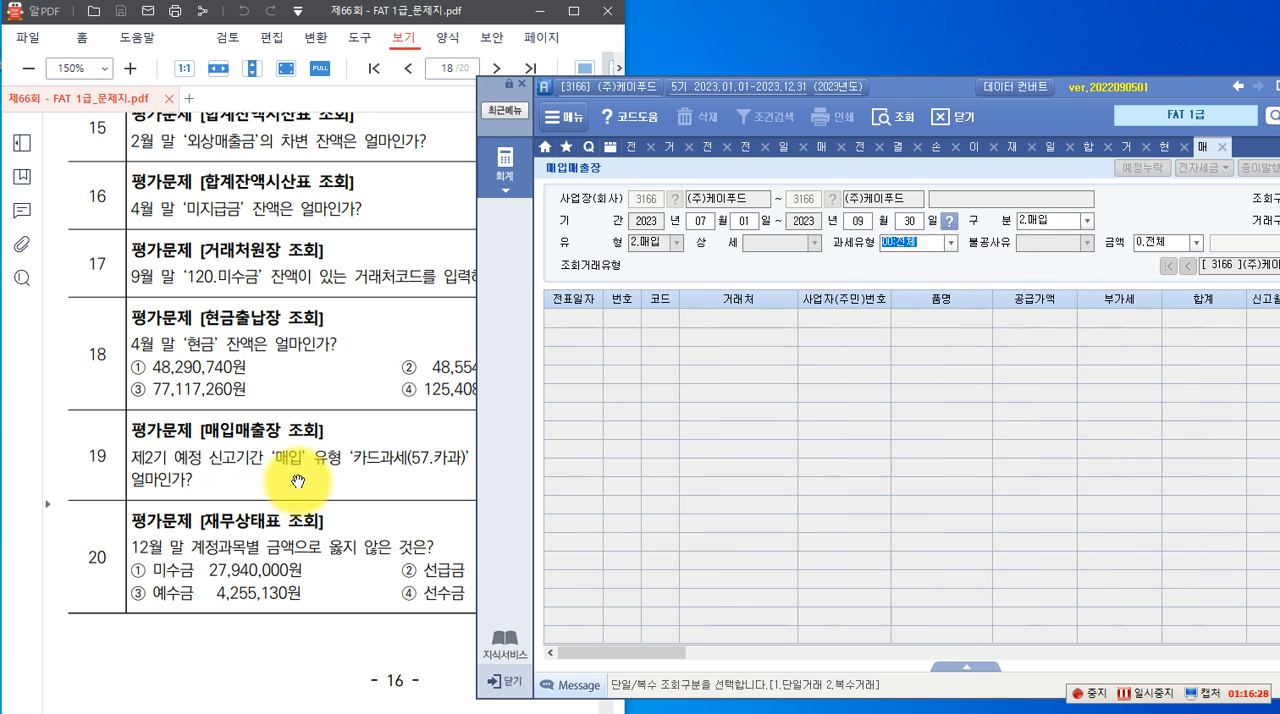
click(378, 456)
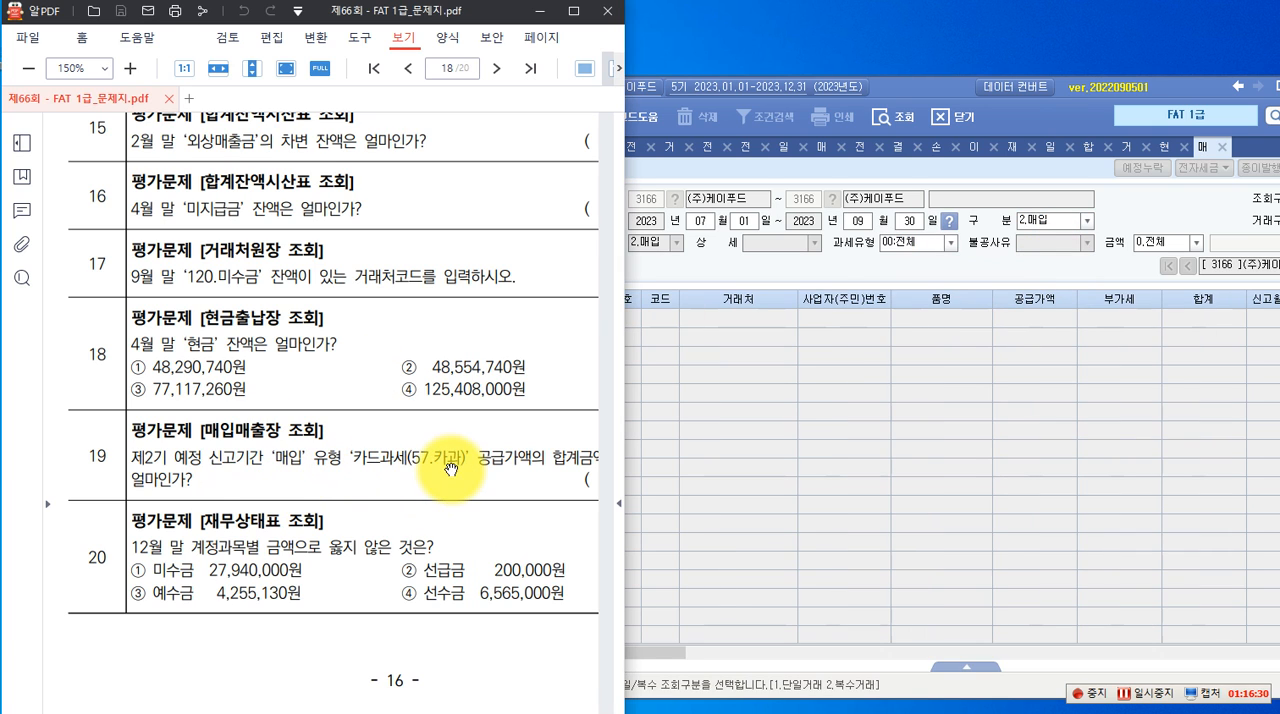
drag(449, 671, 414, 677)
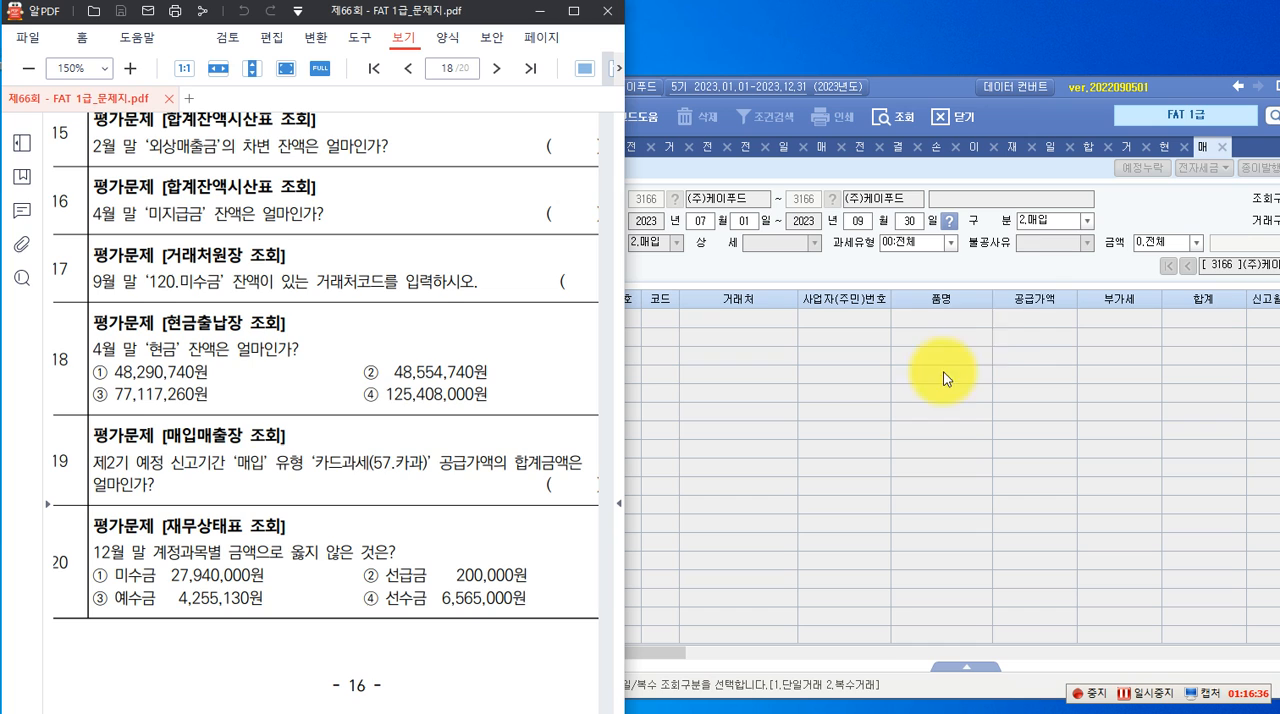
click(950, 243)
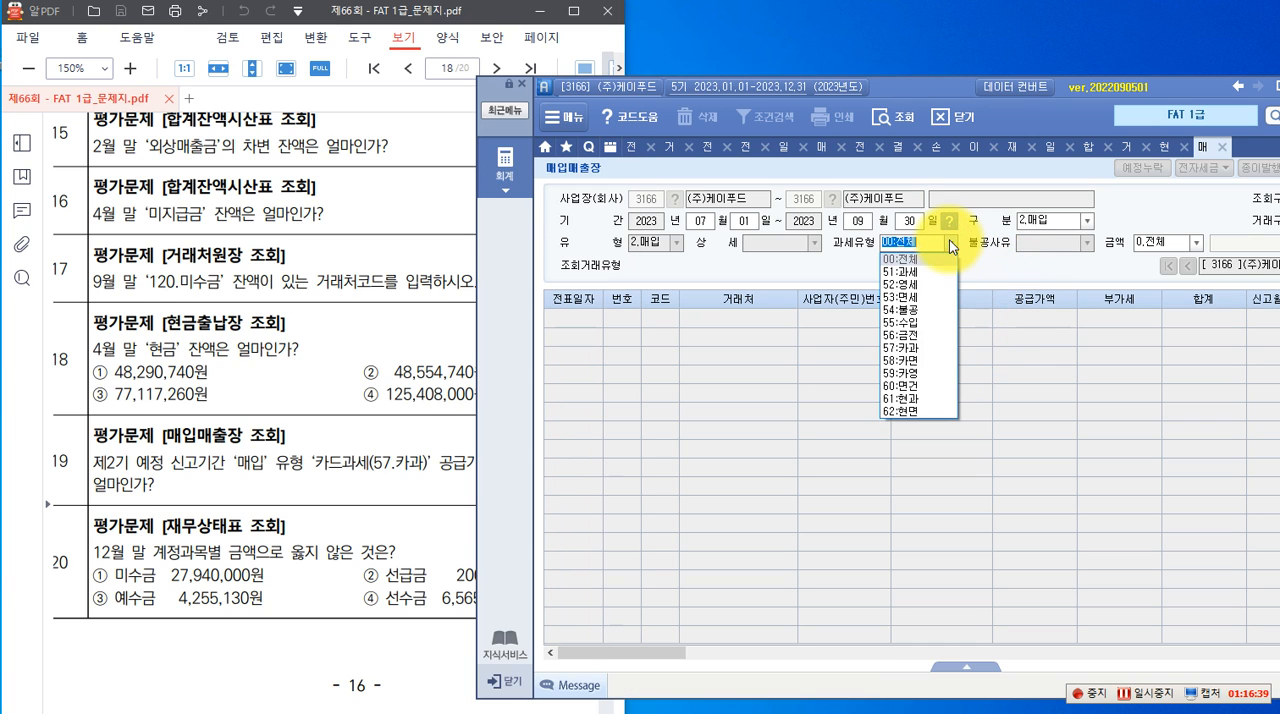
click(912, 348)
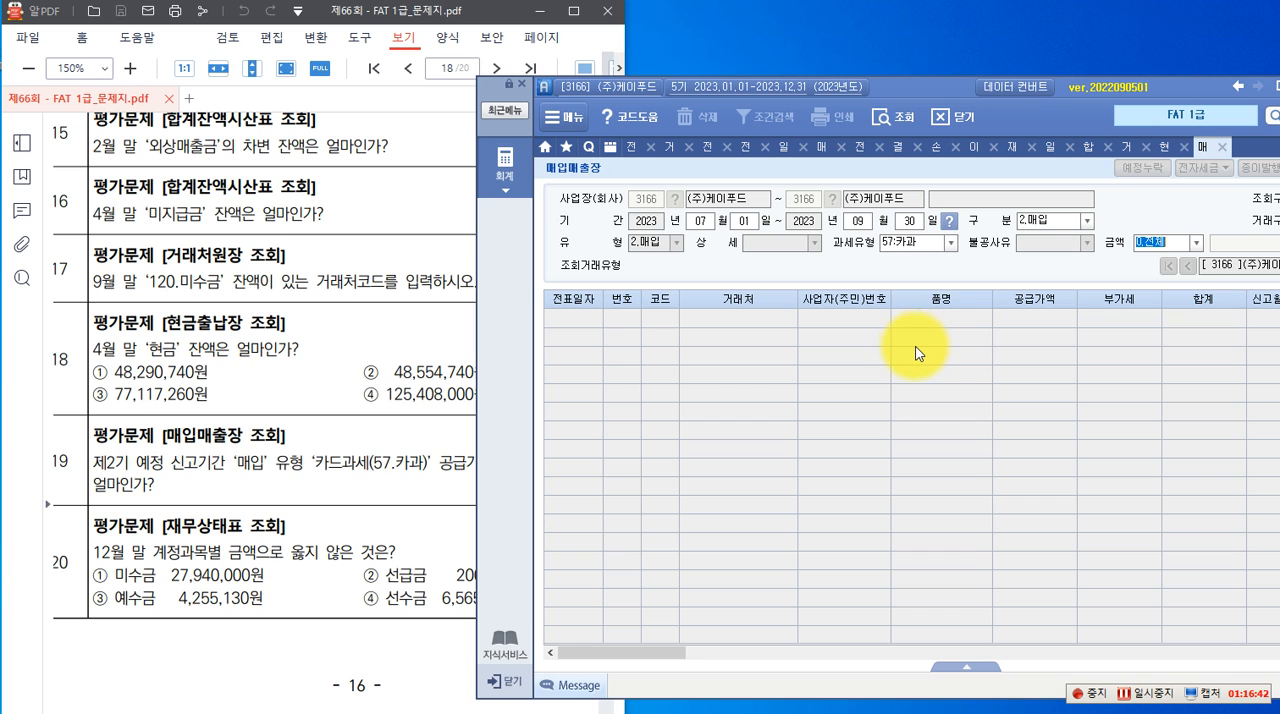
key(Return)
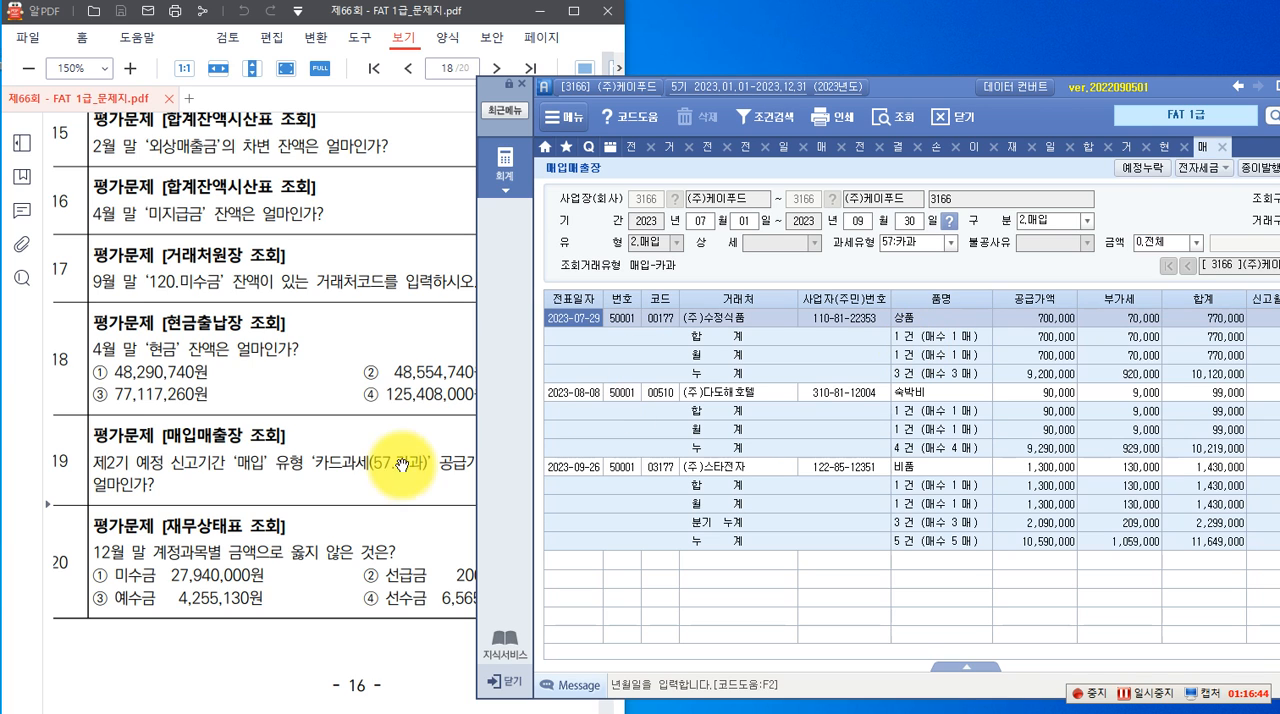
Find the 공급가액 total for question 19 in the 분기 누계 row and compare it with the individual July to September purchases
click(340, 490)
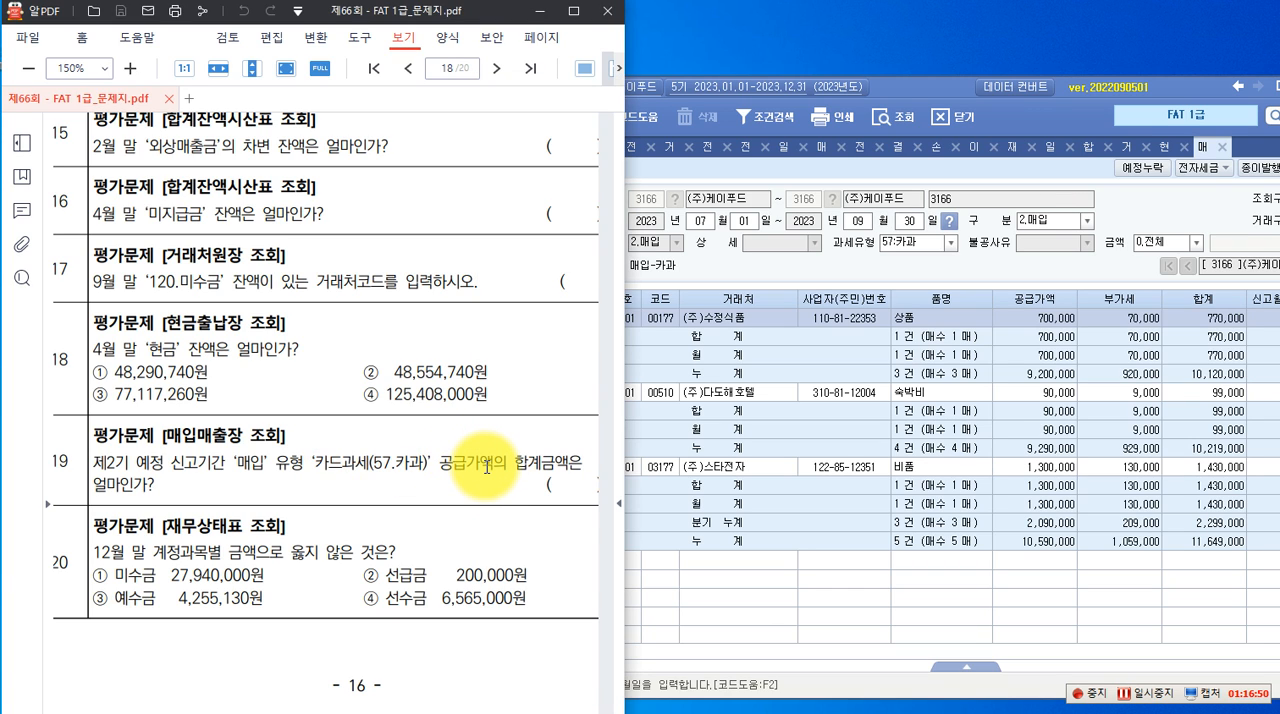
click(1040, 598)
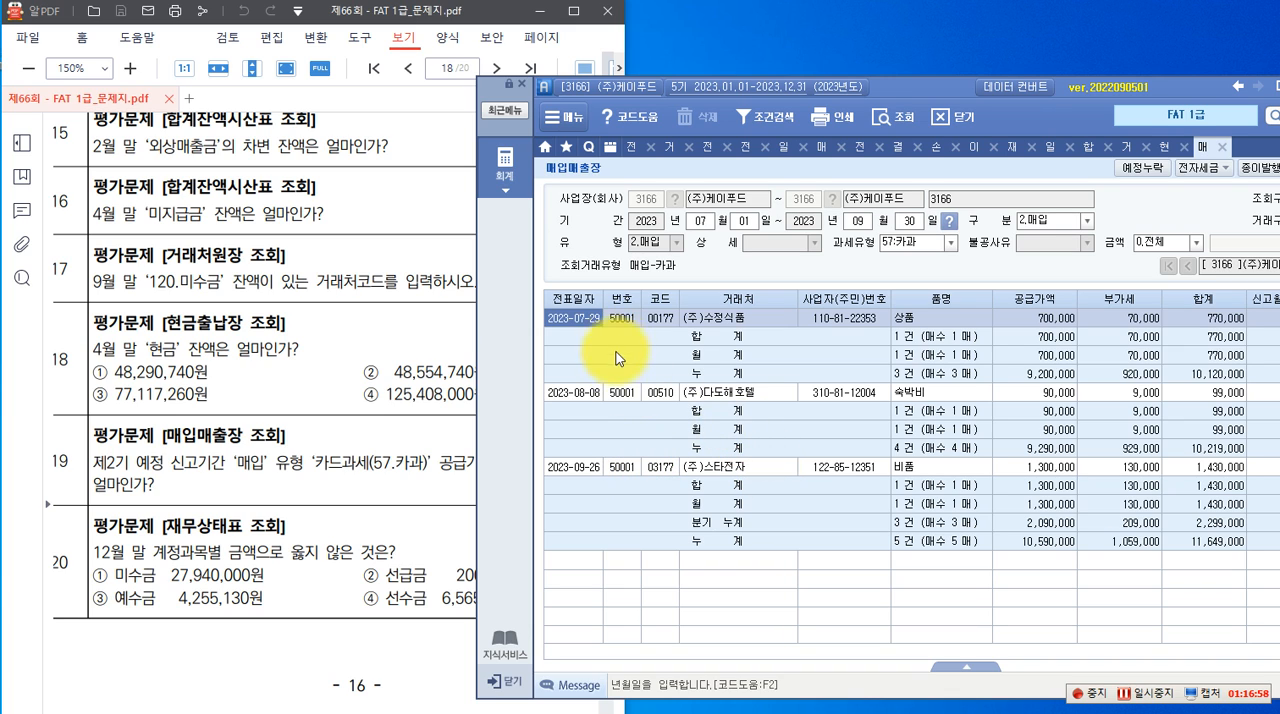
click(380, 500)
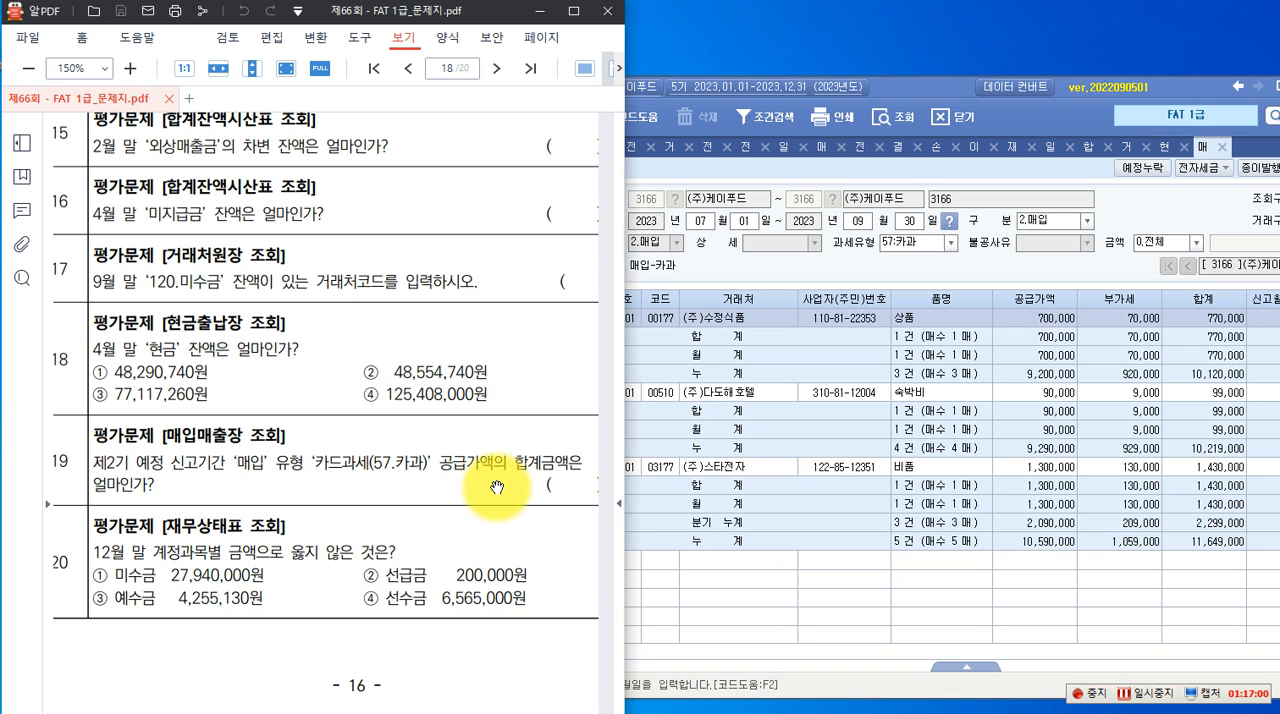
click(885, 610)
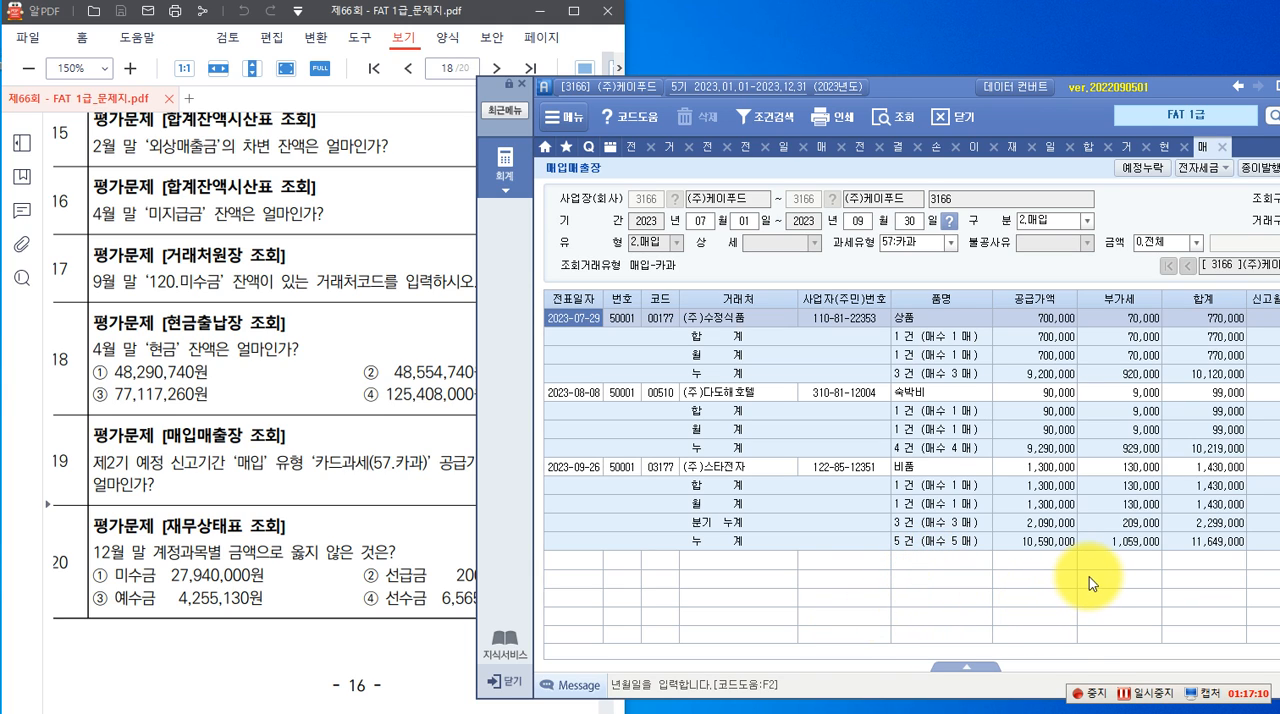
click(1052, 522)
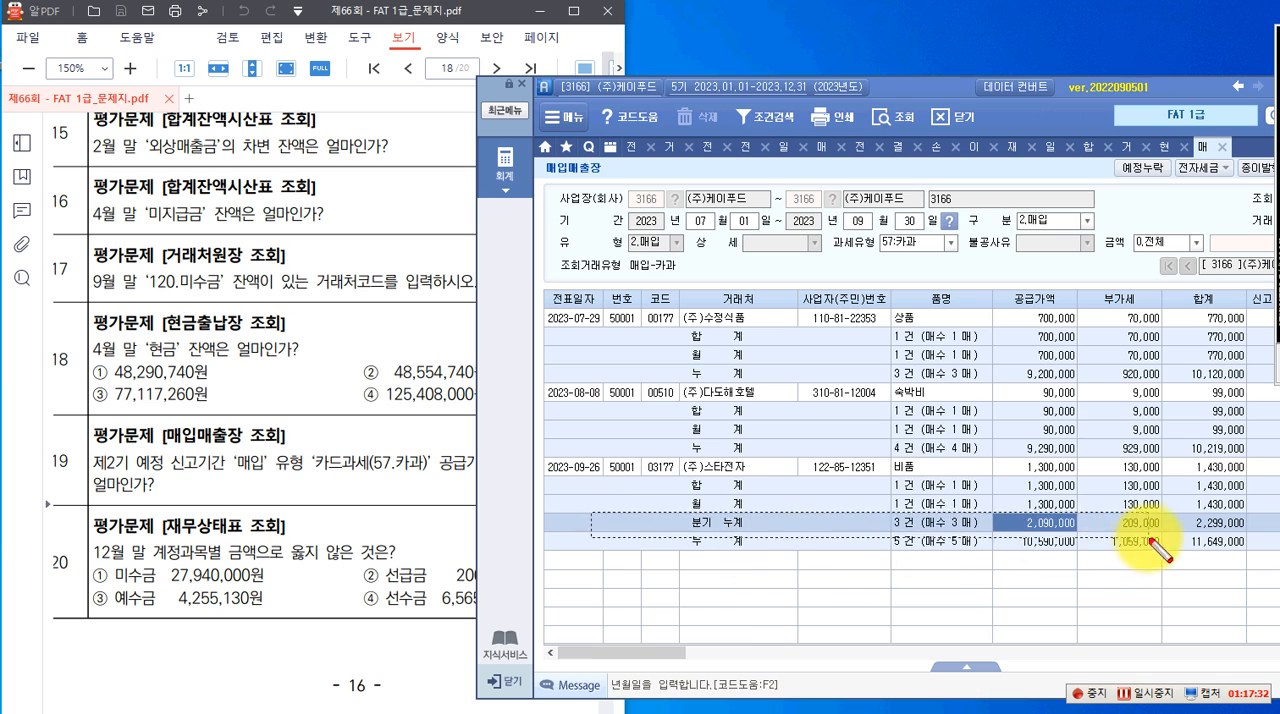
drag(1264, 538, 1262, 534)
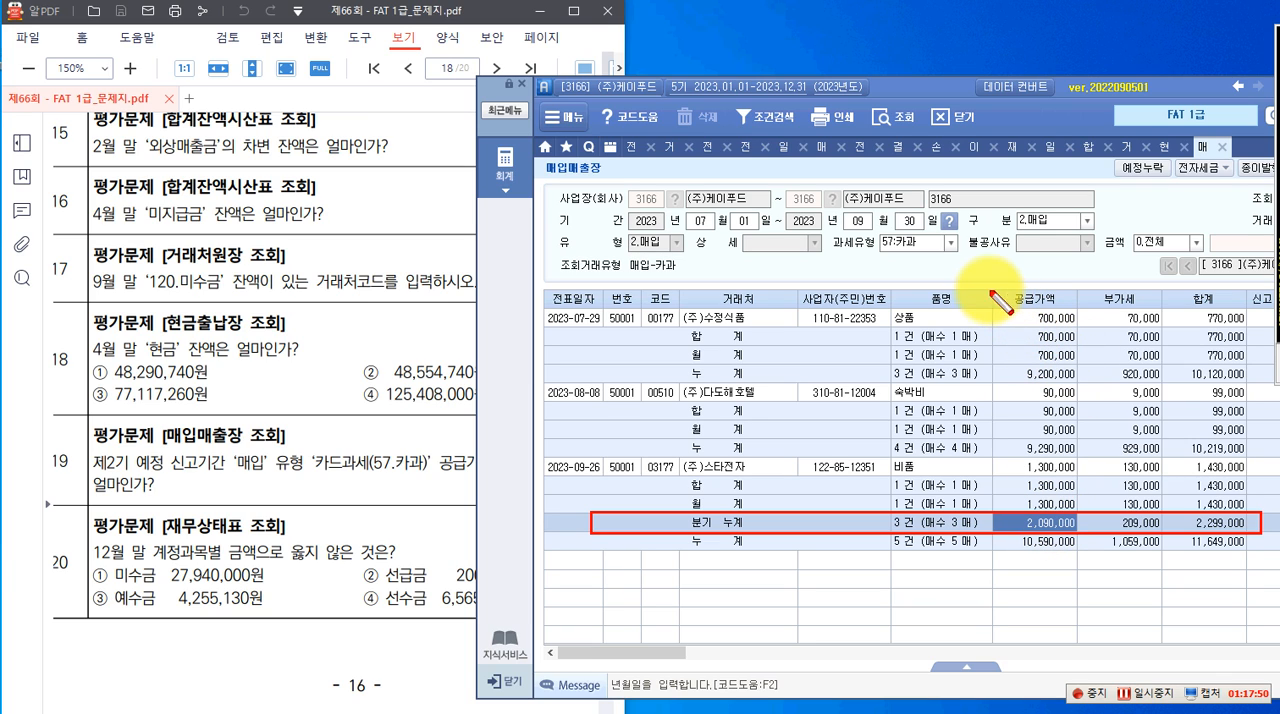
drag(995, 309, 1078, 326)
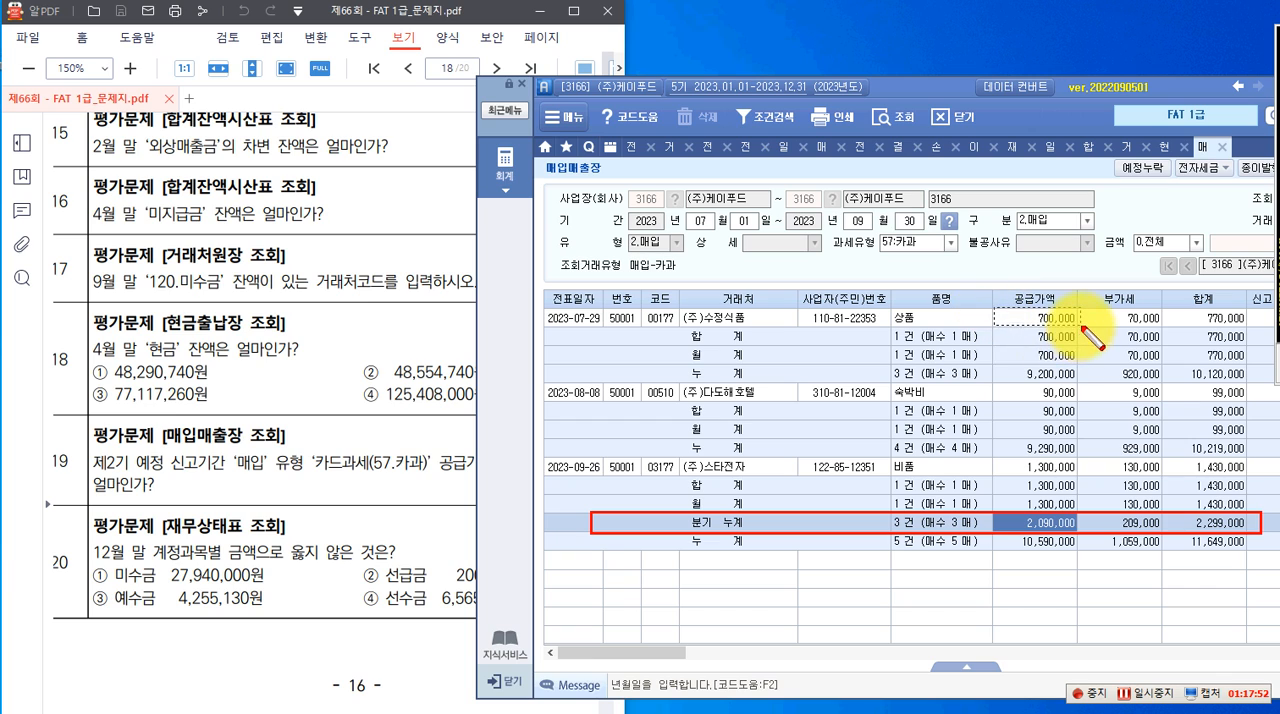
drag(989, 385, 1075, 401)
drag(994, 462, 1075, 476)
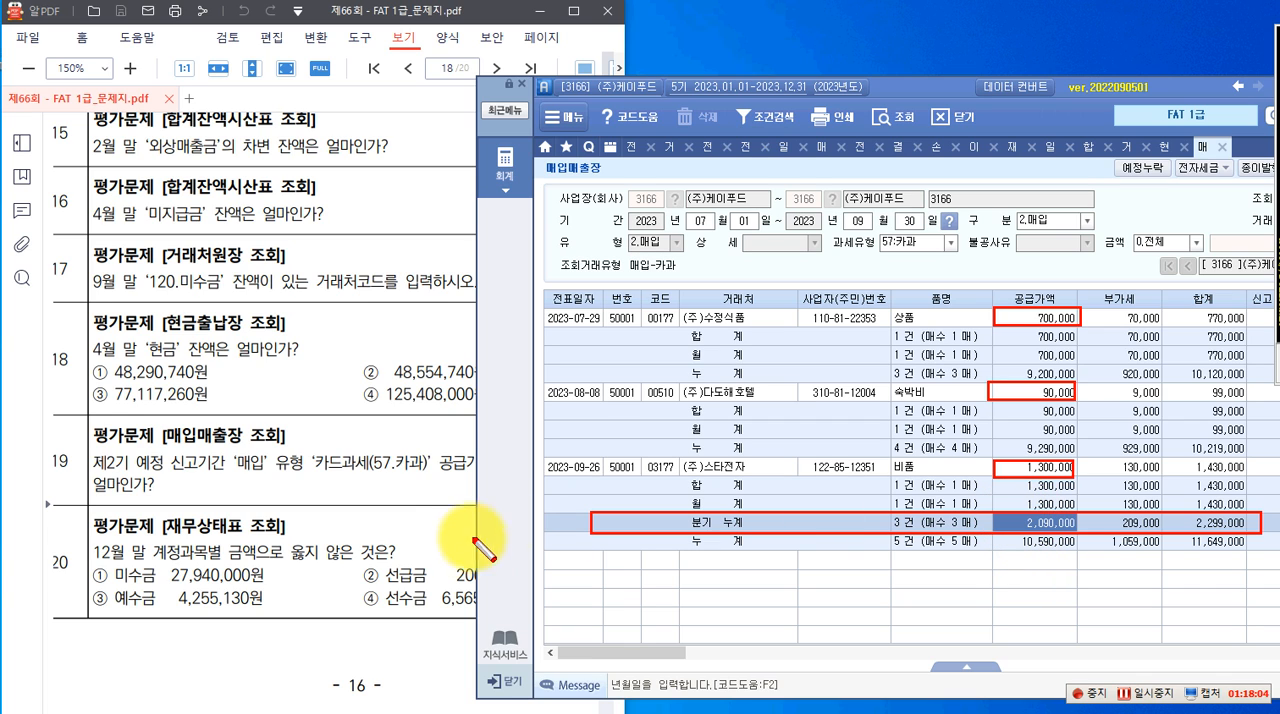
key(Escape)
Review question 20, open the 재무상태표 from the full accounting menu, and query it for 2023년 12월
click(366, 543)
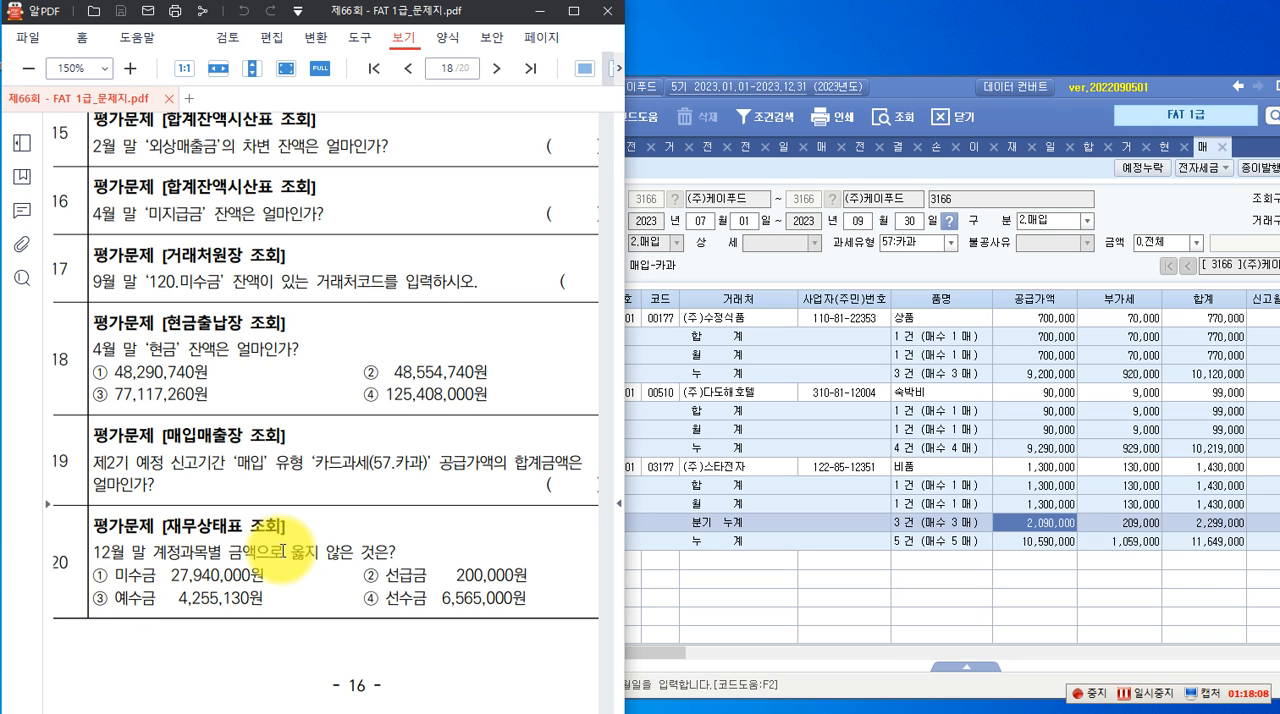
click(871, 178)
click(507, 168)
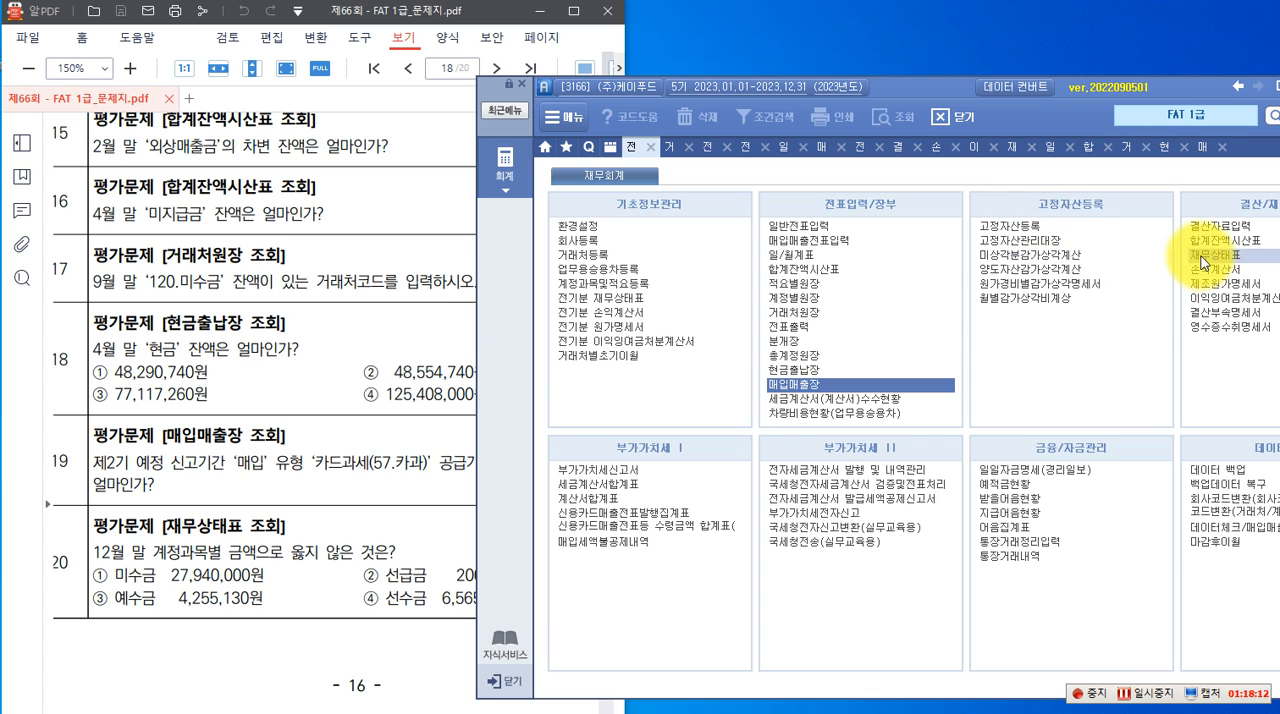
click(1205, 256)
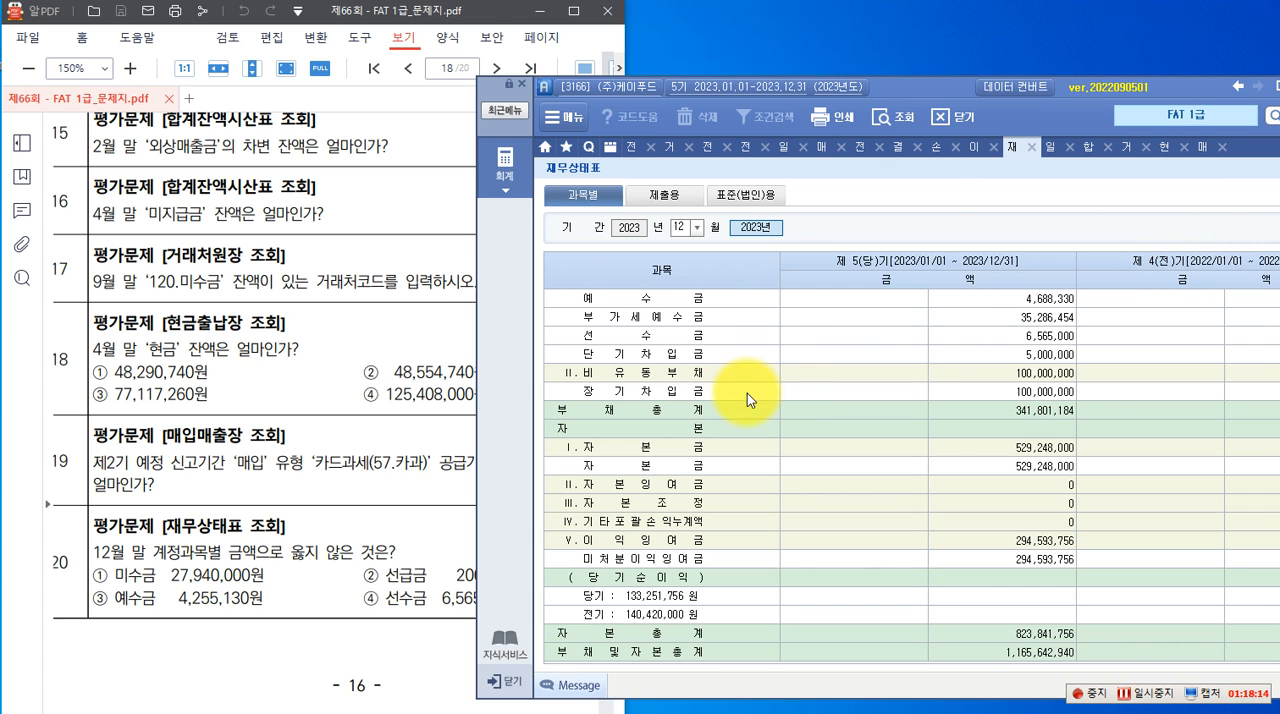
click(694, 232)
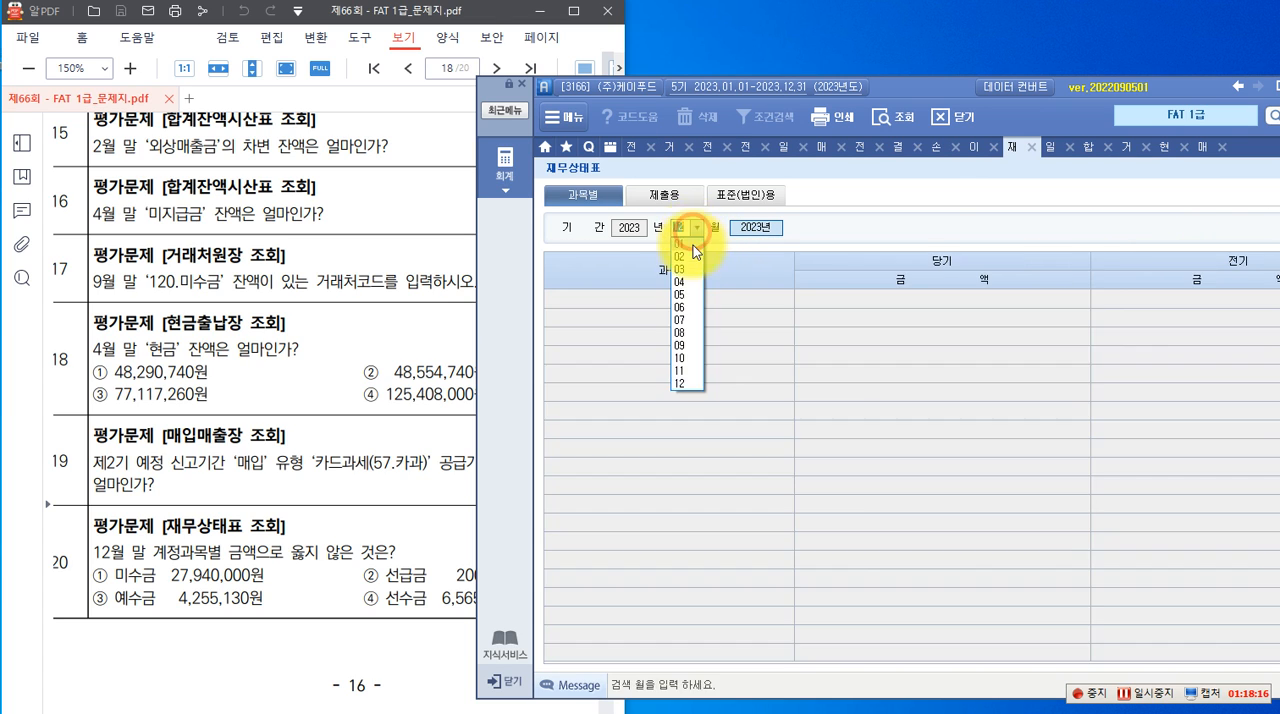
click(680, 382)
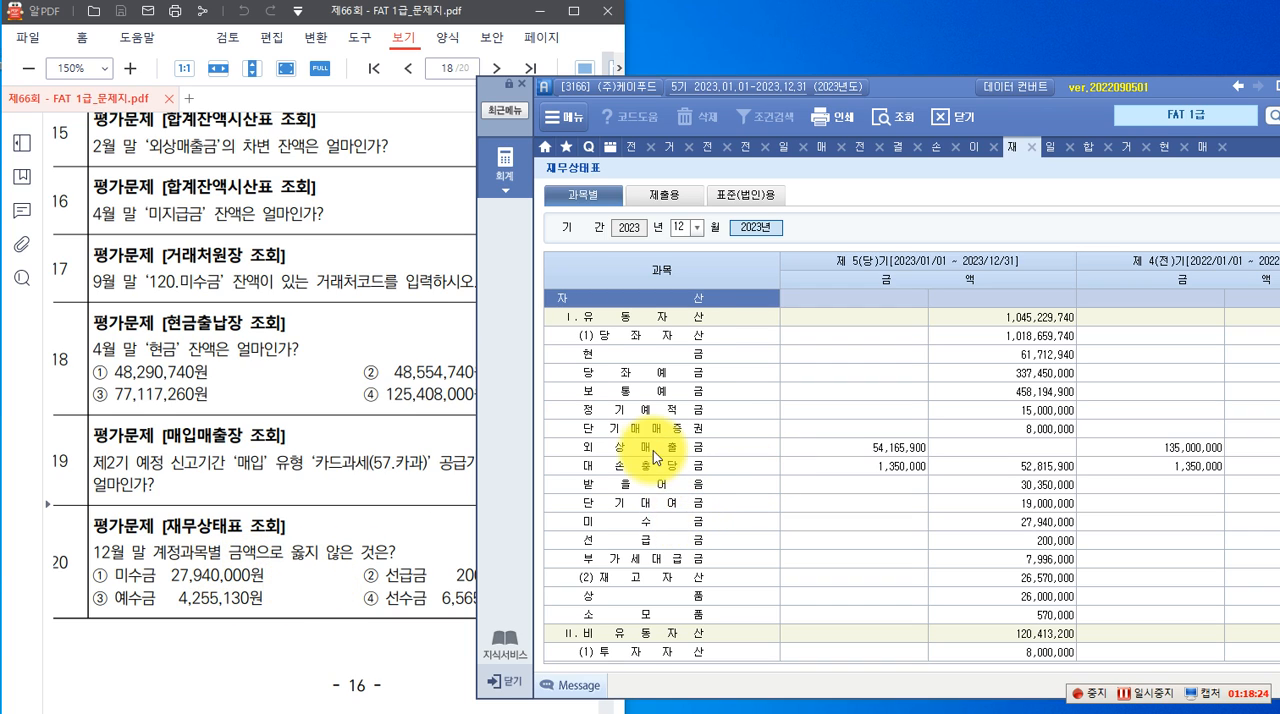
Compare the 미수금 and 선급금 amounts in the 재무상태표 with options ① and ② of question 20
click(679, 523)
click(957, 521)
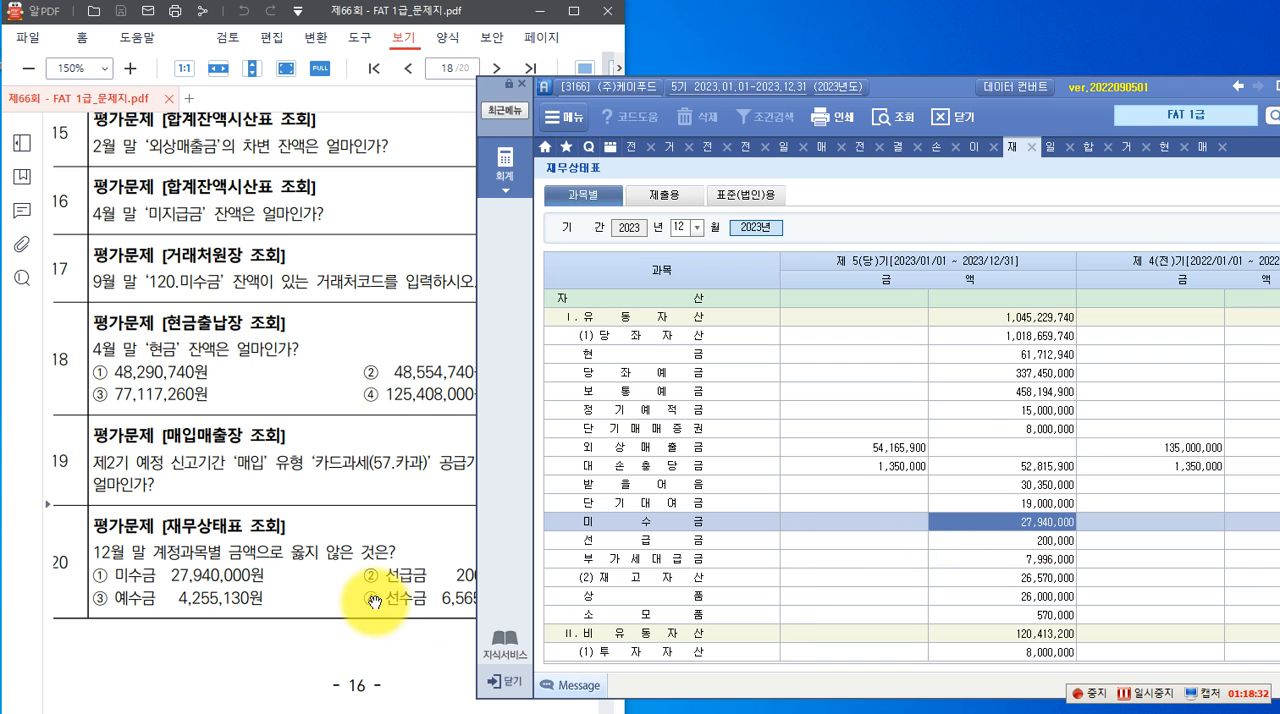
drag(885, 88, 960, 42)
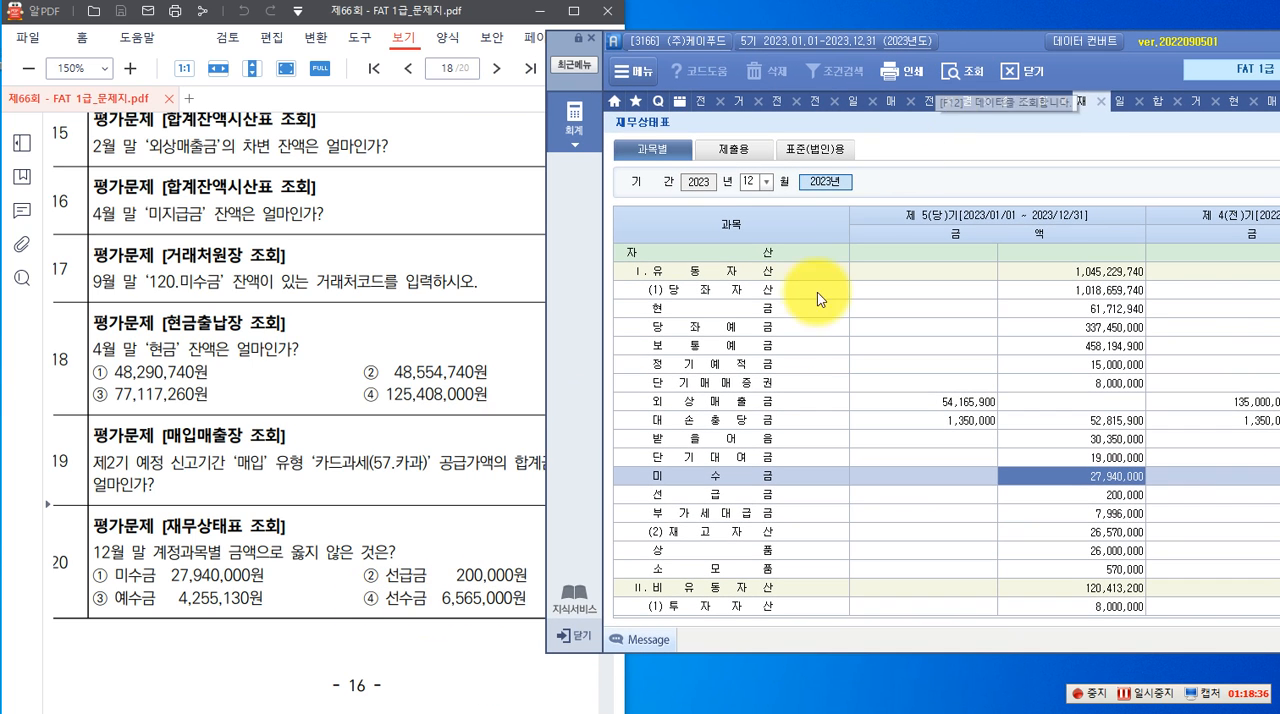
click(742, 494)
click(1095, 494)
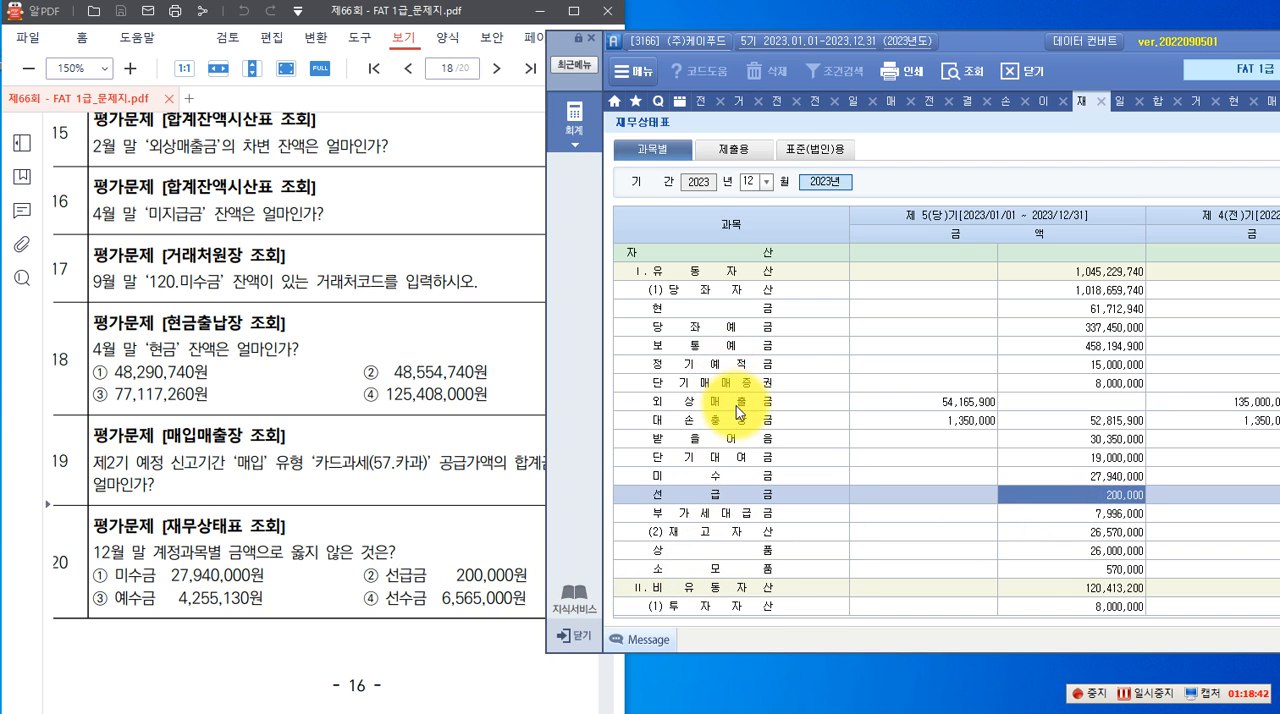
Check the 예수금 and 선수금 amounts among the current liabilities against options ③ and ④ of question 20
scroll(734, 446, down, 3)
scroll(734, 446, up, 3)
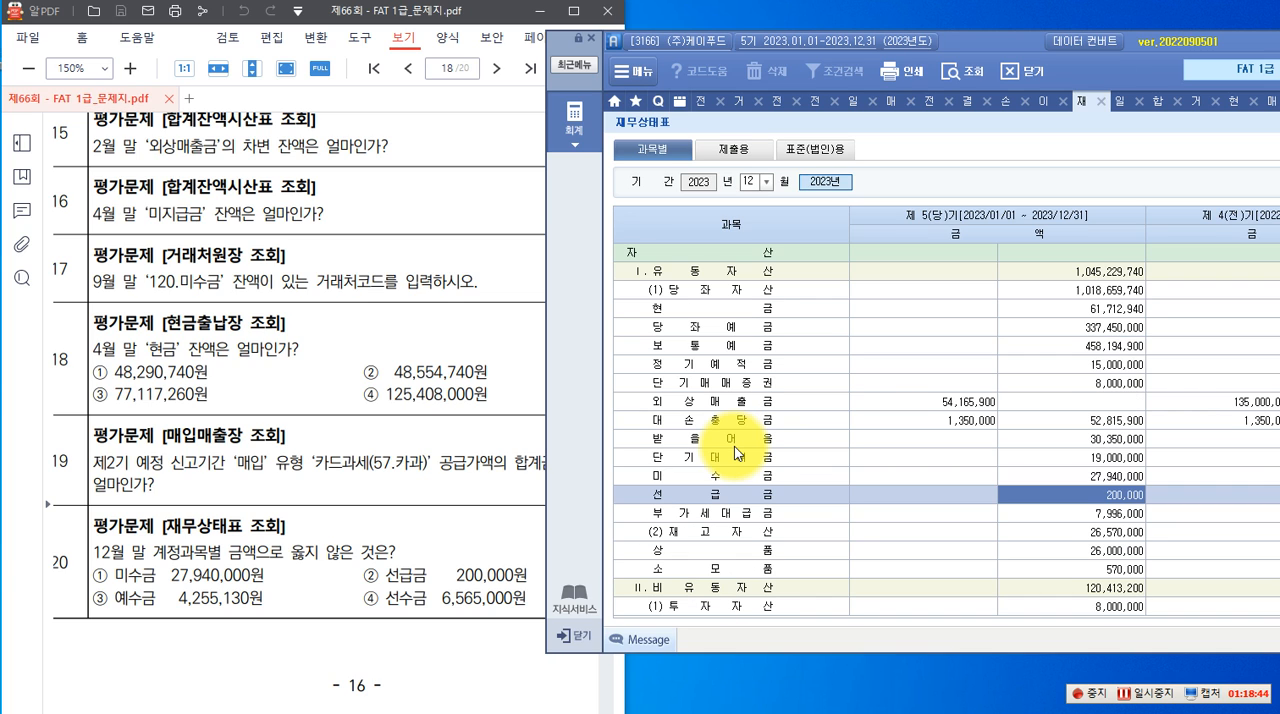
scroll(735, 405, down, 9)
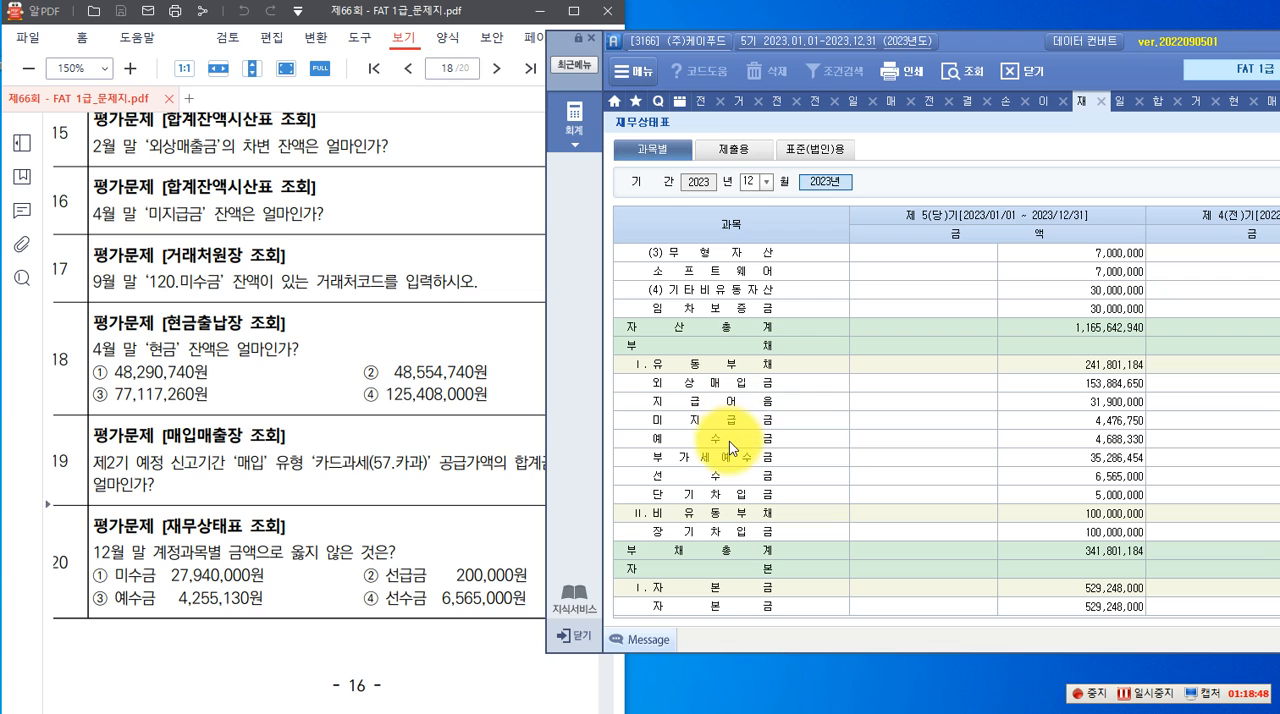
click(735, 440)
click(1020, 440)
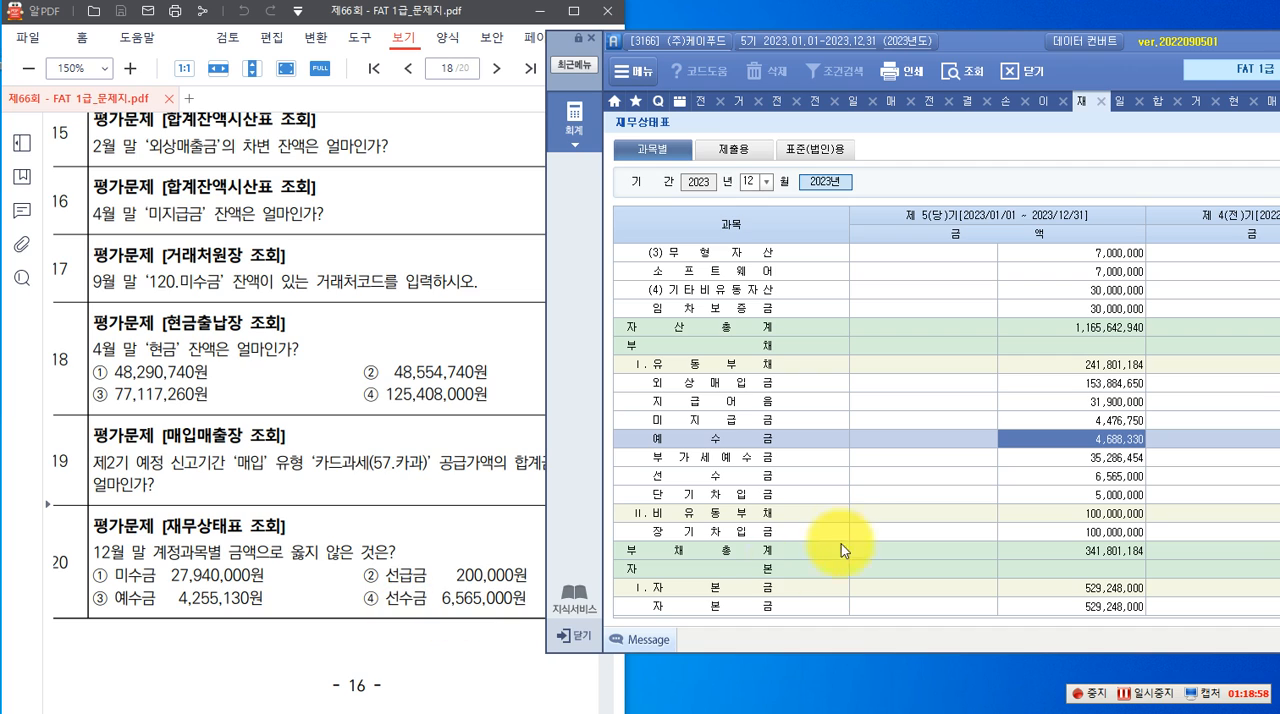
click(1046, 477)
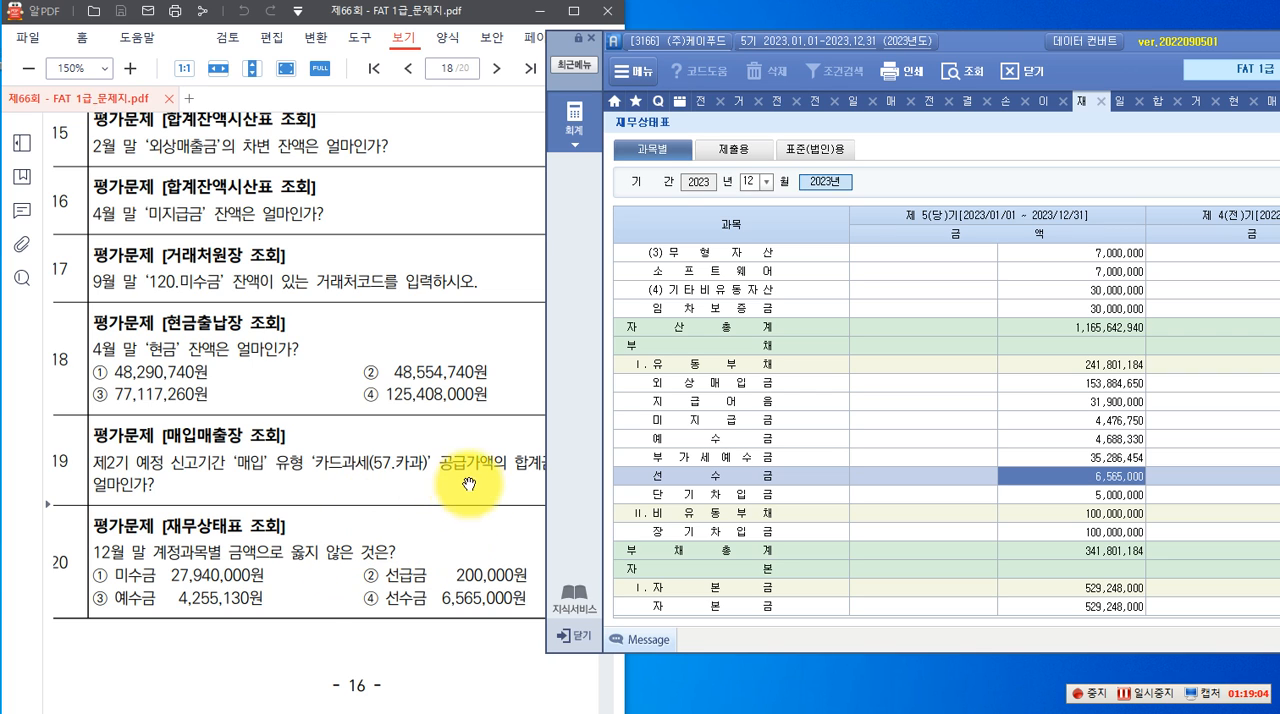
click(424, 418)
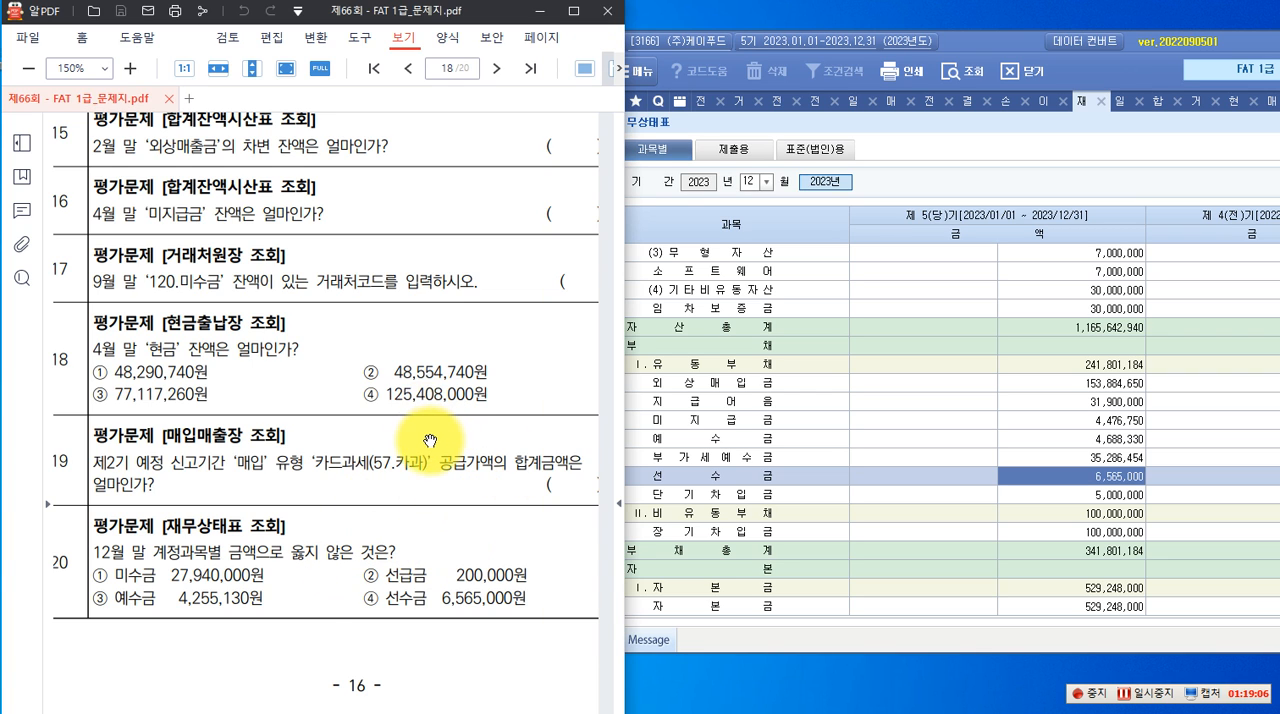
Review question 21 in the exam PDF and find the December 단기매매증권 balance in the 재무상태표
scroll(430, 430, down, 3)
scroll(432, 438, down, 5)
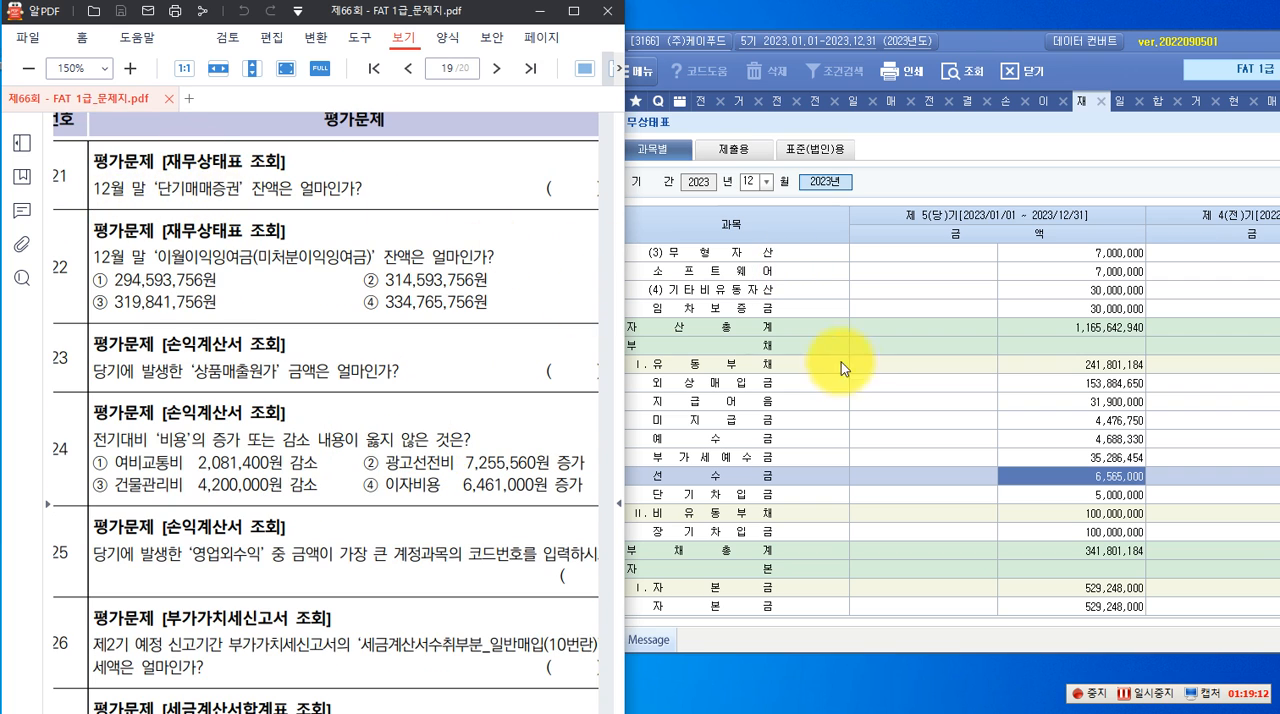
click(869, 370)
scroll(869, 390, up, 5)
scroll(869, 395, up, 3)
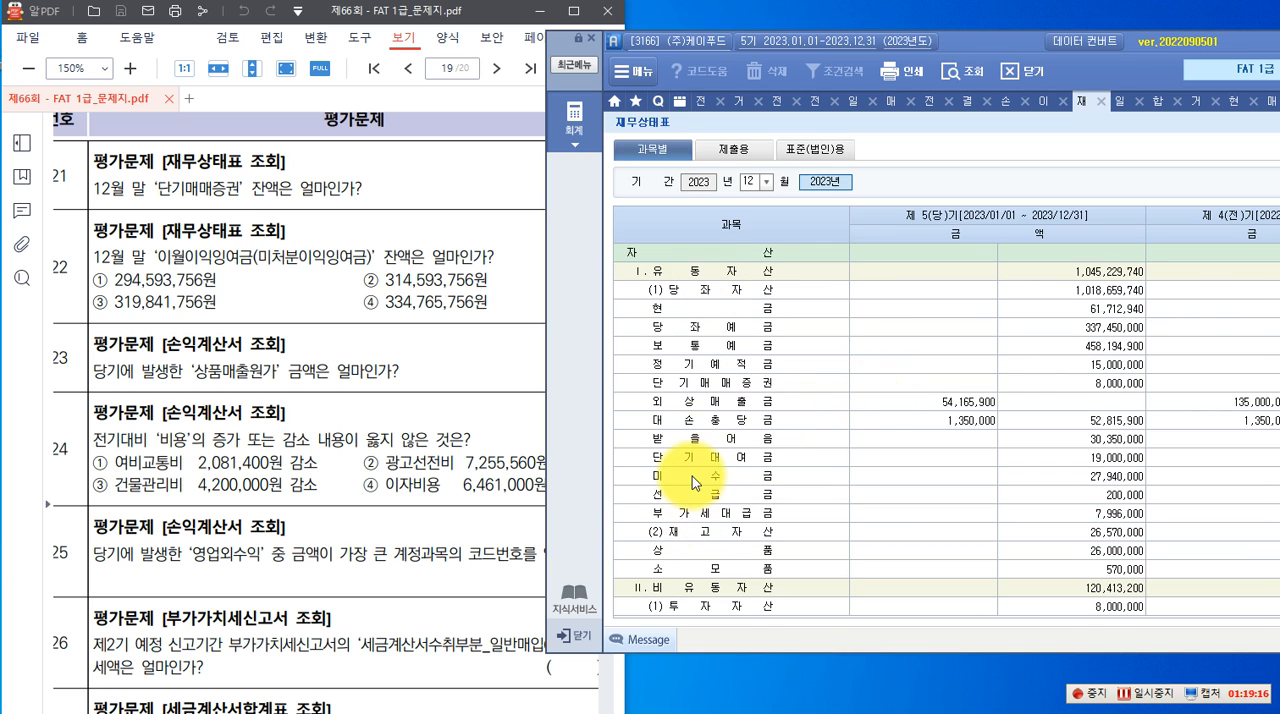
click(705, 384)
click(1133, 386)
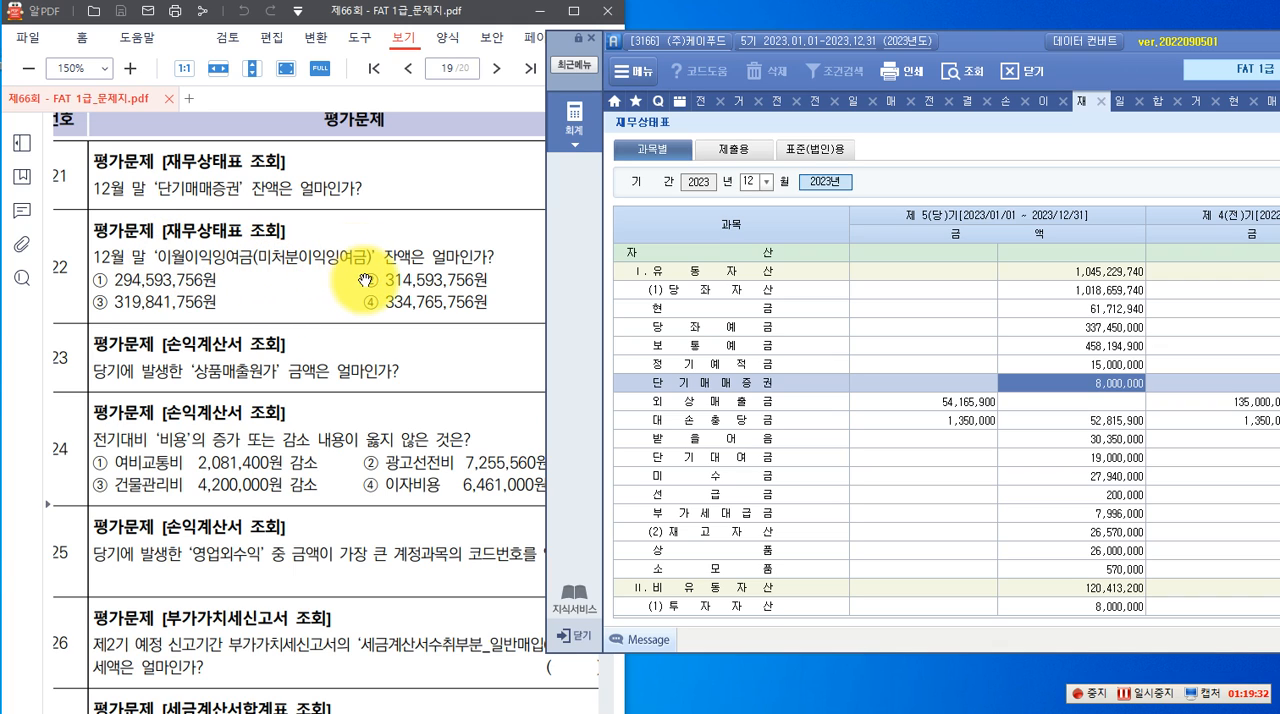
Find the 미처분이익잉여금 amount in the equity section of the 재무상태표 for question 22
scroll(1083, 415, down, 10)
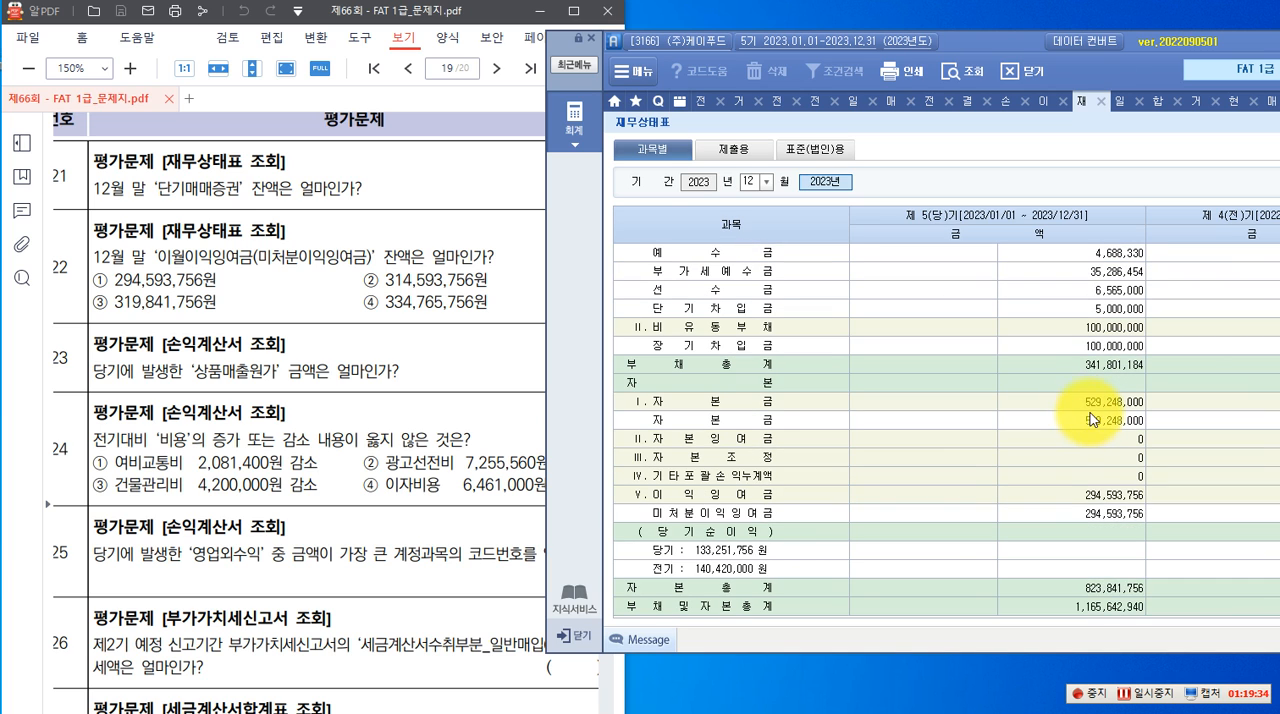
click(684, 512)
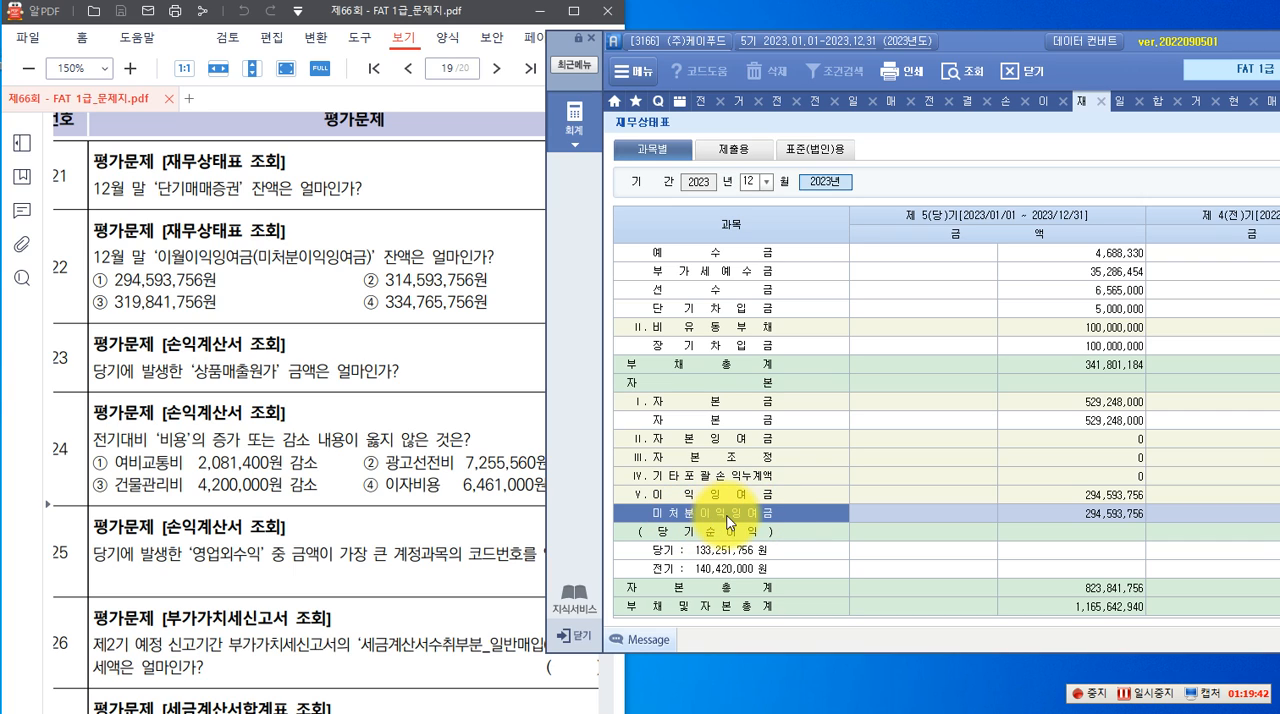
click(1114, 514)
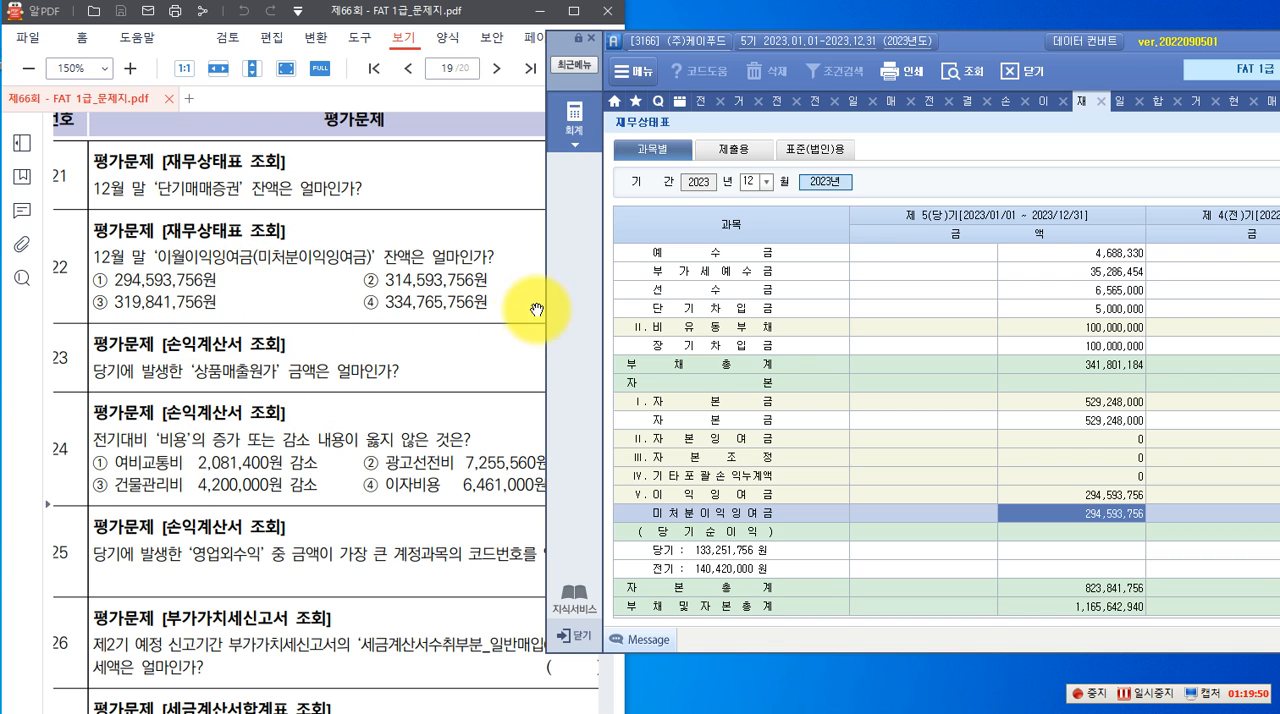
Open the 손익계산서 from the full accounting menu, query it for 2023년 12월, and find the 상품매출원가 for question 23
click(574, 118)
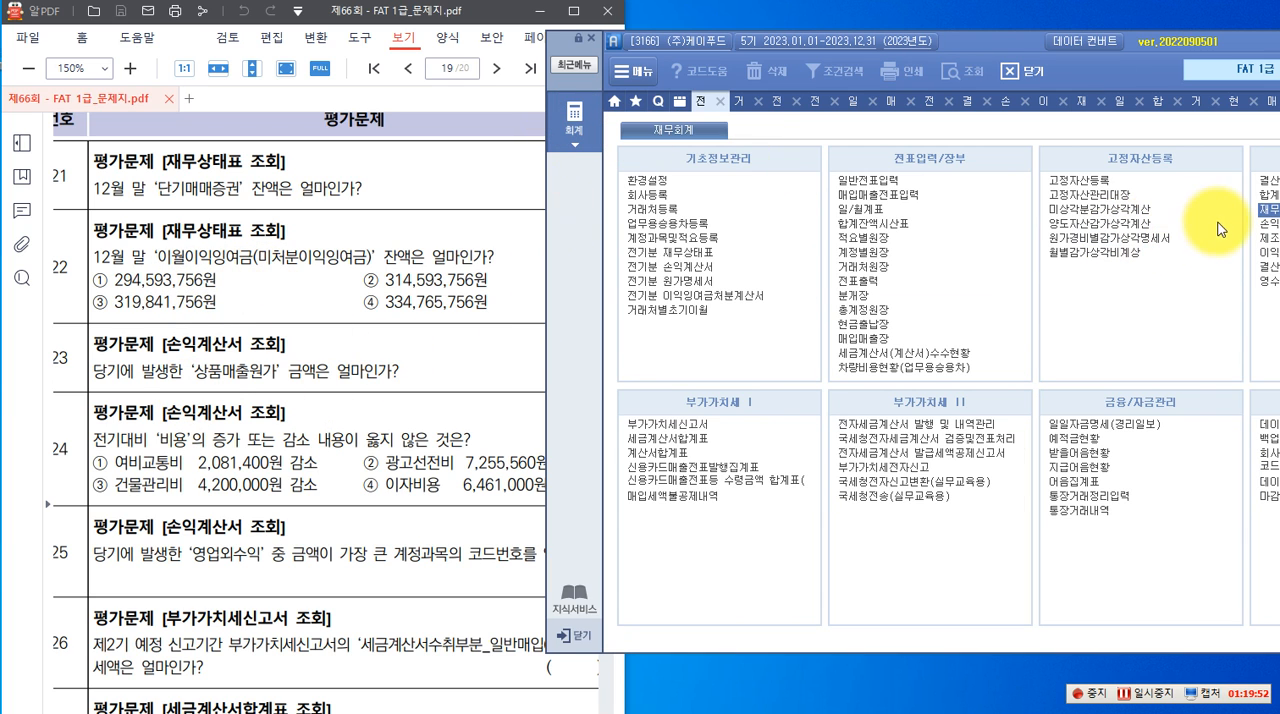
drag(1011, 41, 987, 45)
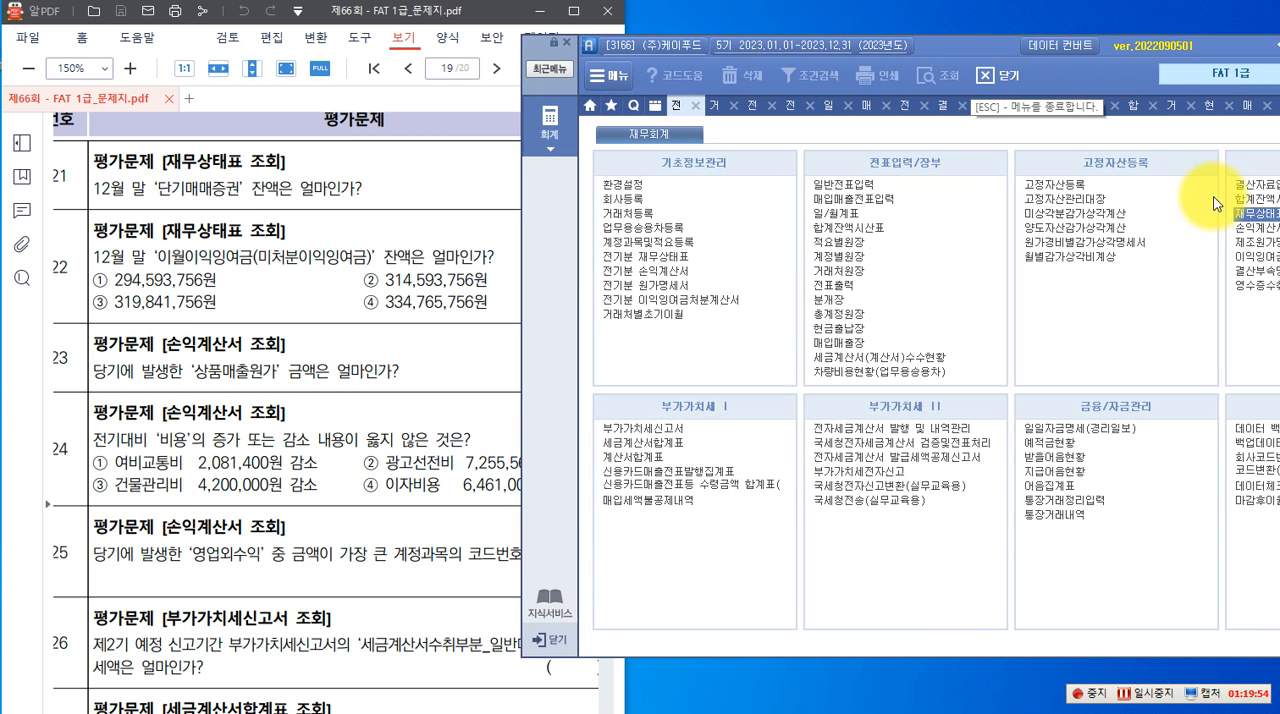
click(1250, 229)
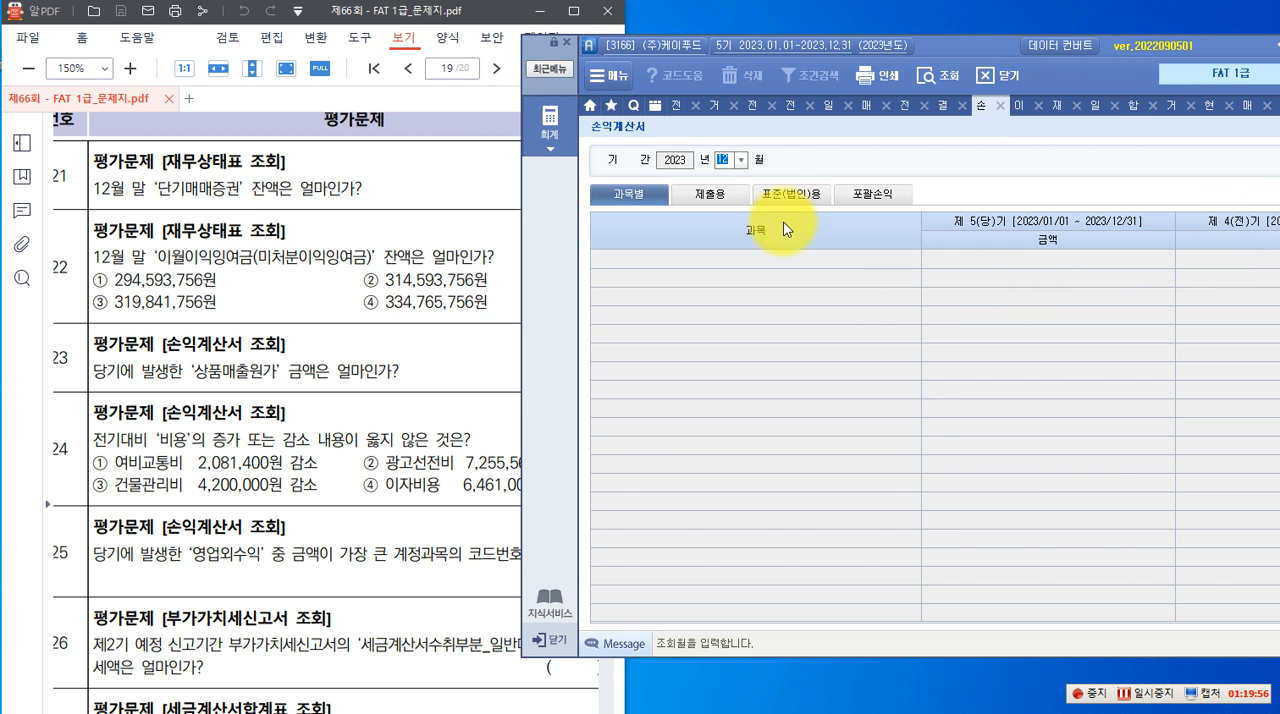
key(Return)
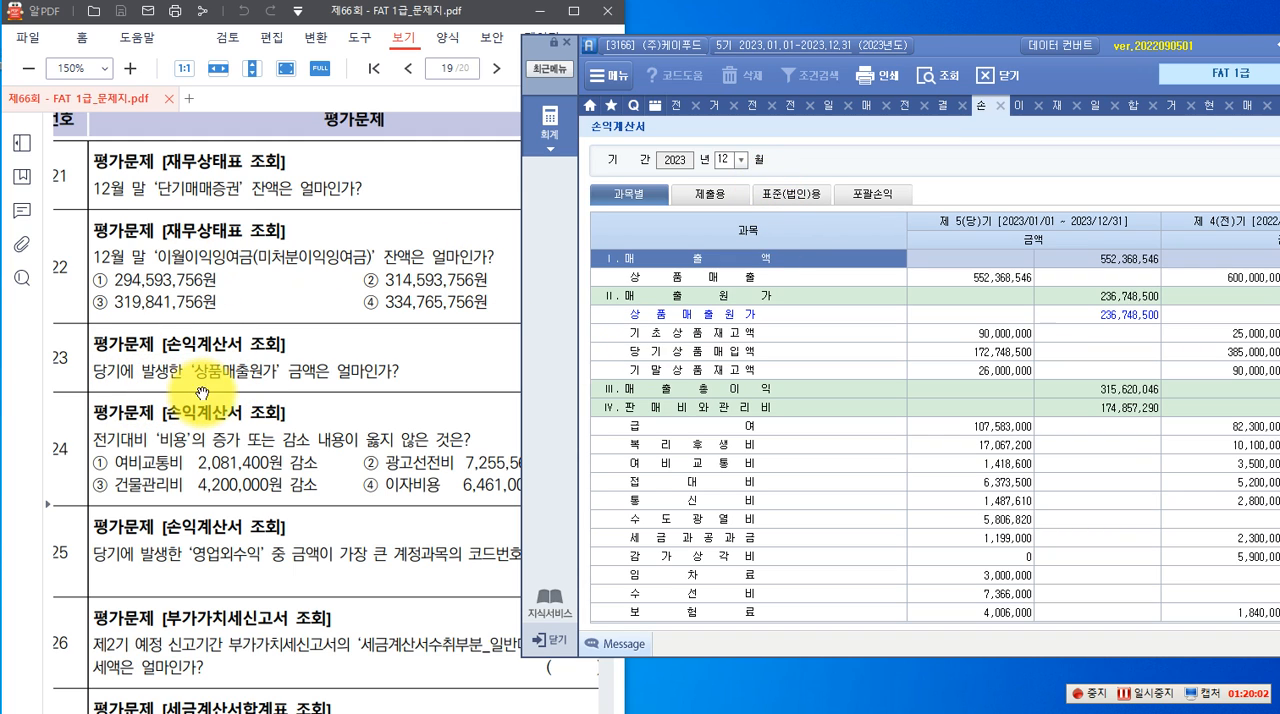
click(693, 315)
click(848, 337)
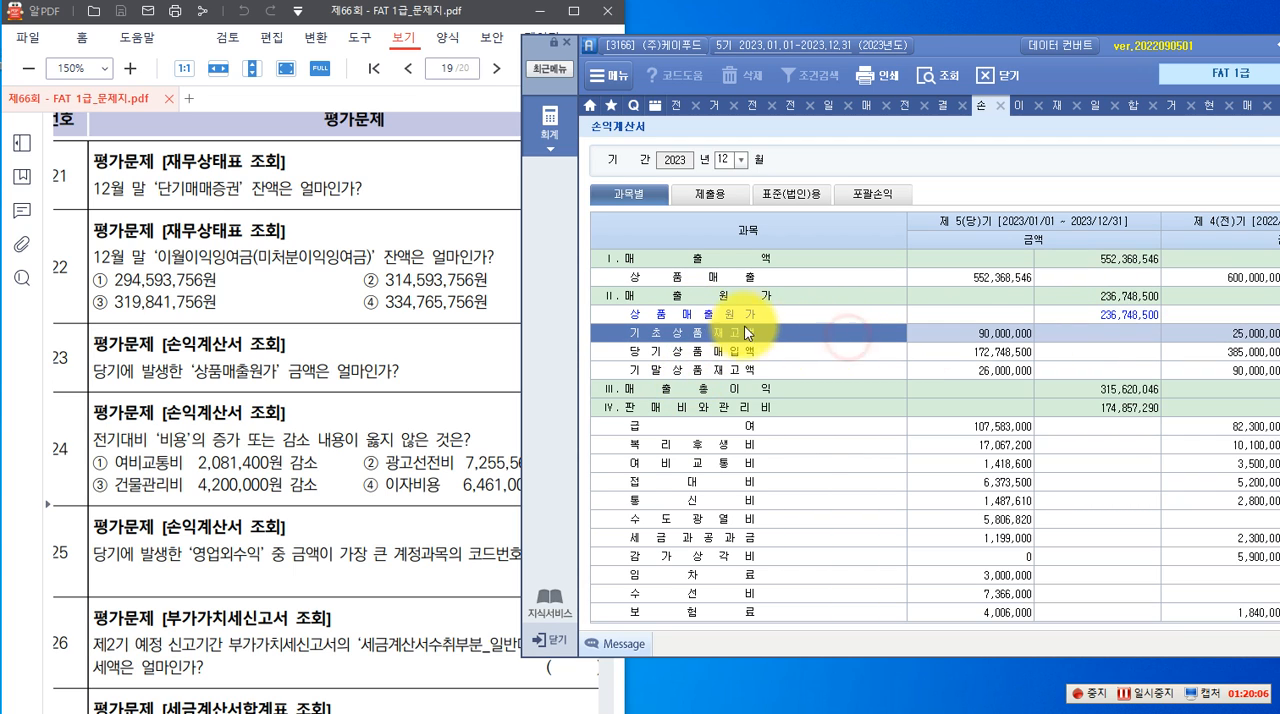
click(1067, 319)
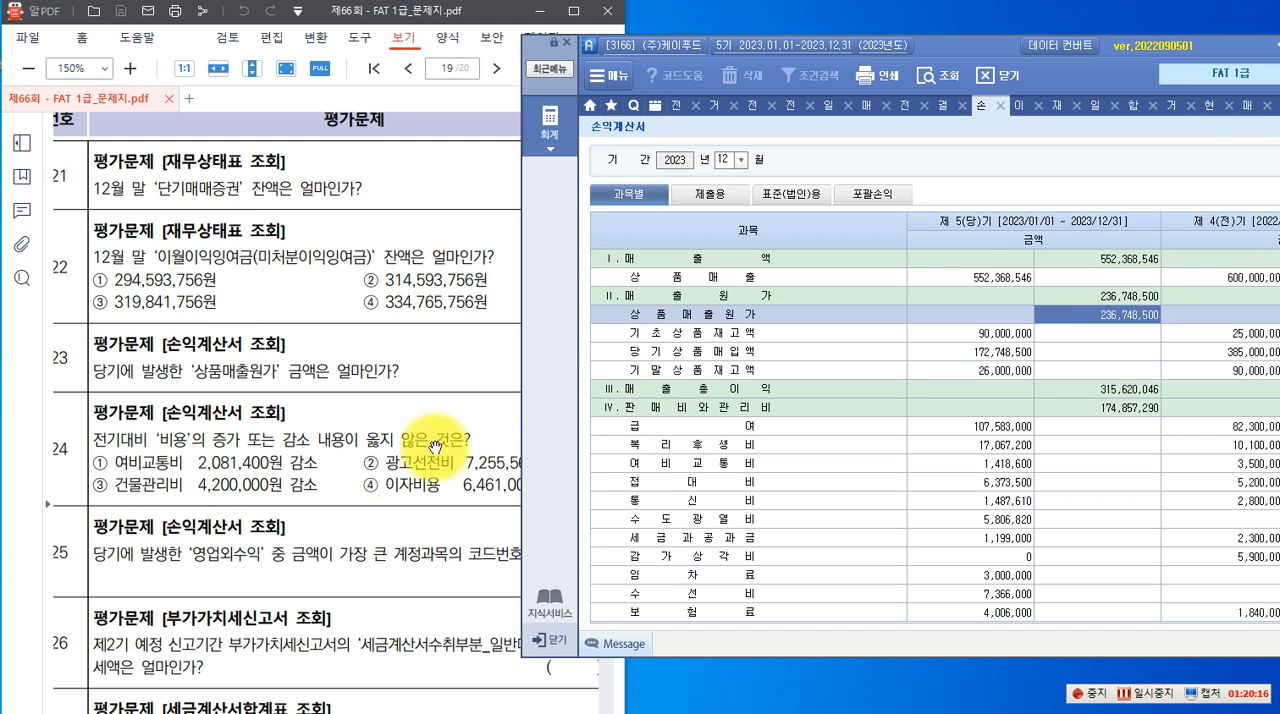
Review question 24 and compare the 당기 and 전기 여비교통비 amounts in the 손익계산서 against option ①
click(168, 440)
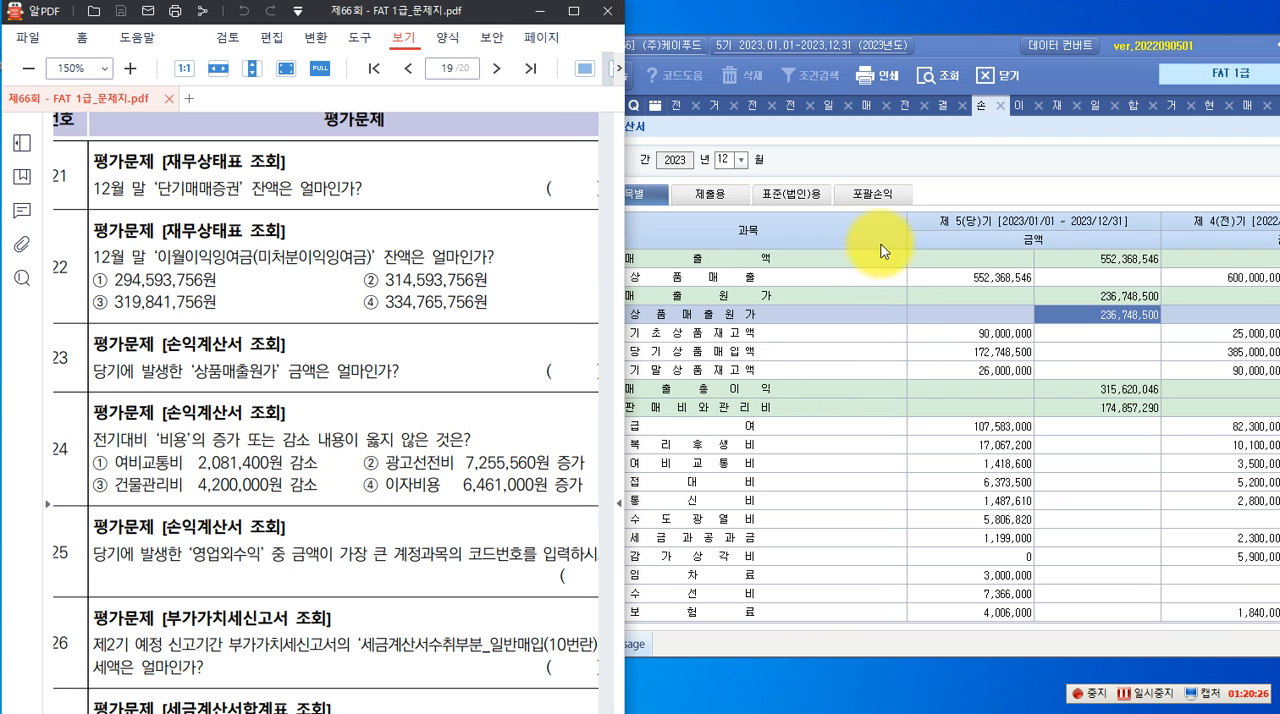
click(847, 238)
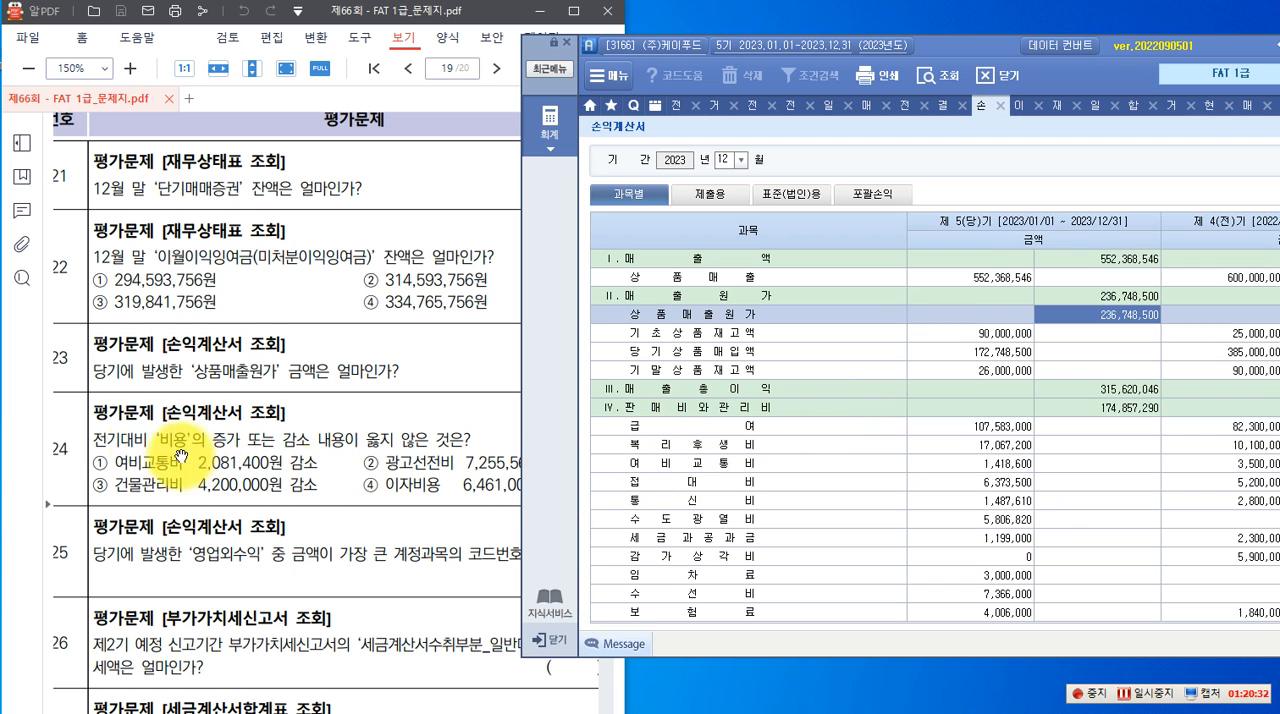
click(655, 463)
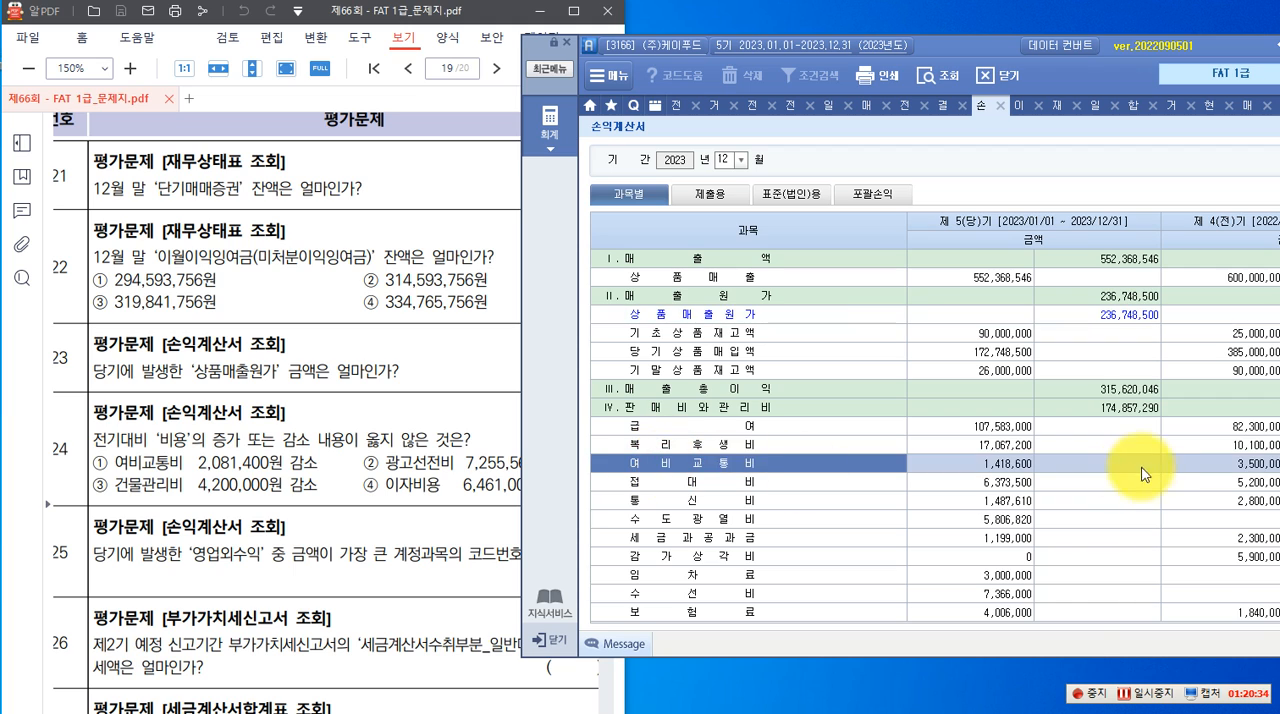
click(1232, 470)
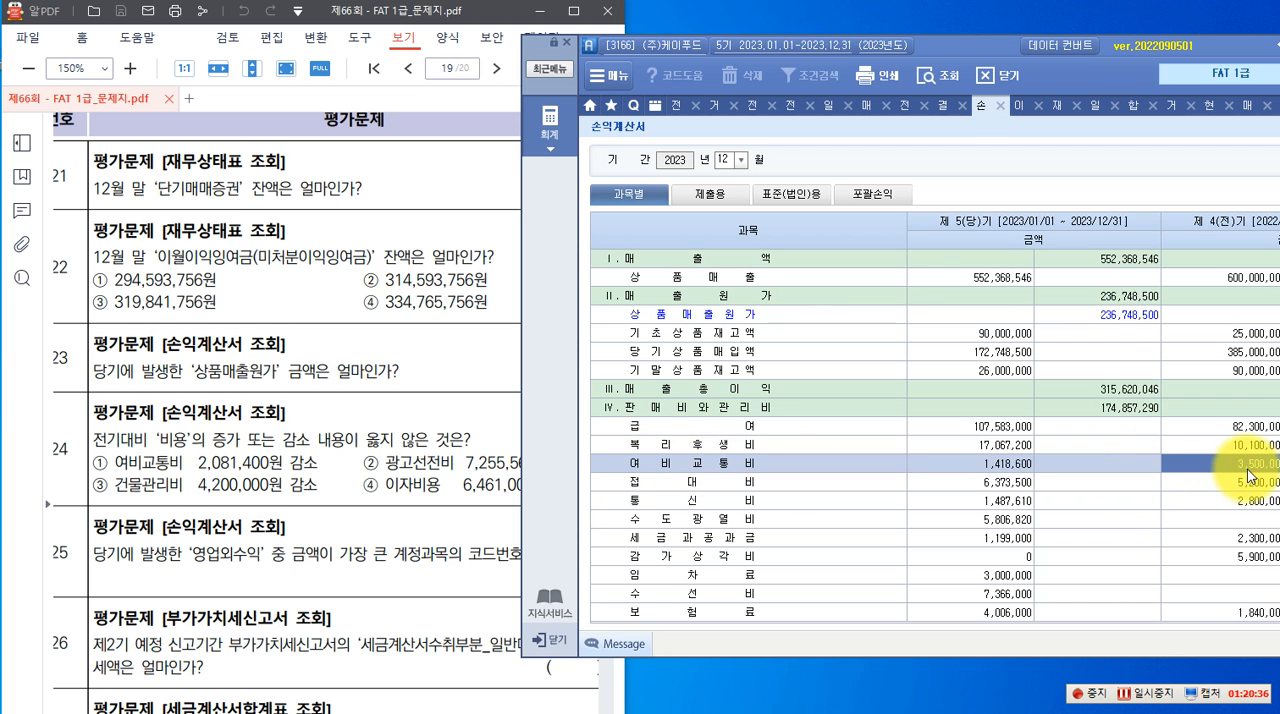
click(963, 467)
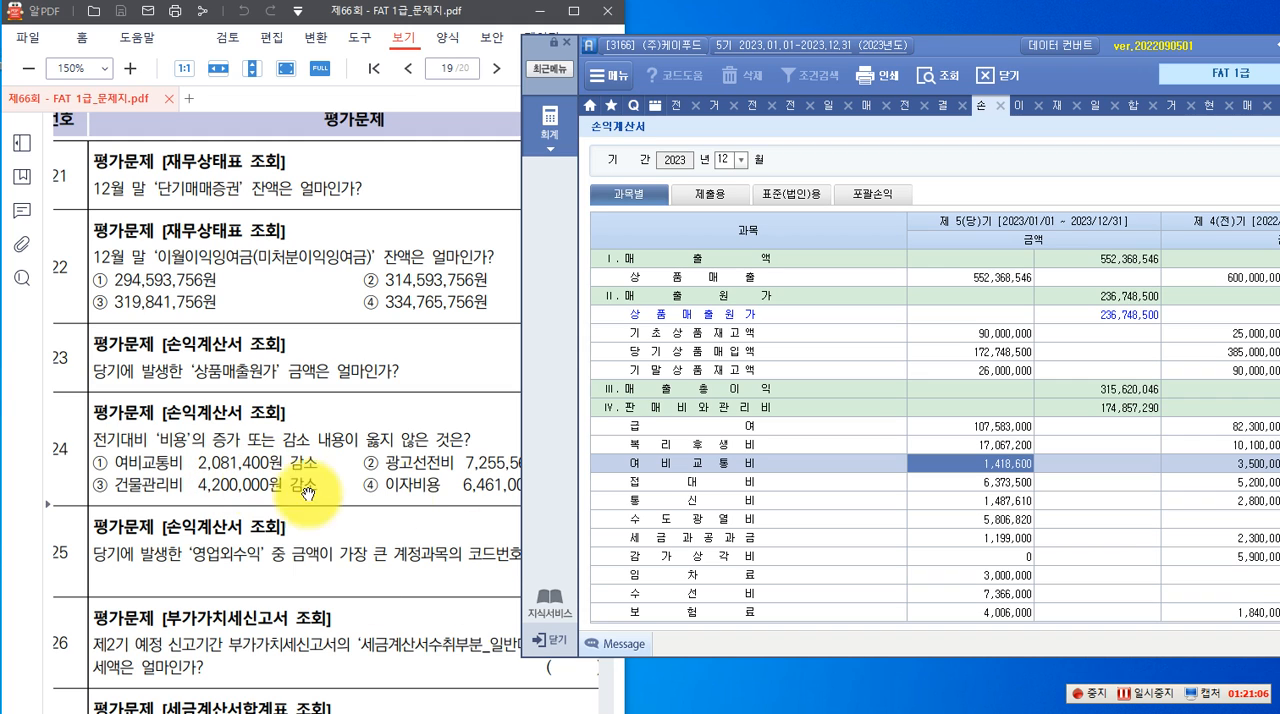
Compare the 당기 and 전기 광고선전비 amounts in the 손익계산서 against option ② of question 24
scroll(685, 559, down, 3)
click(685, 574)
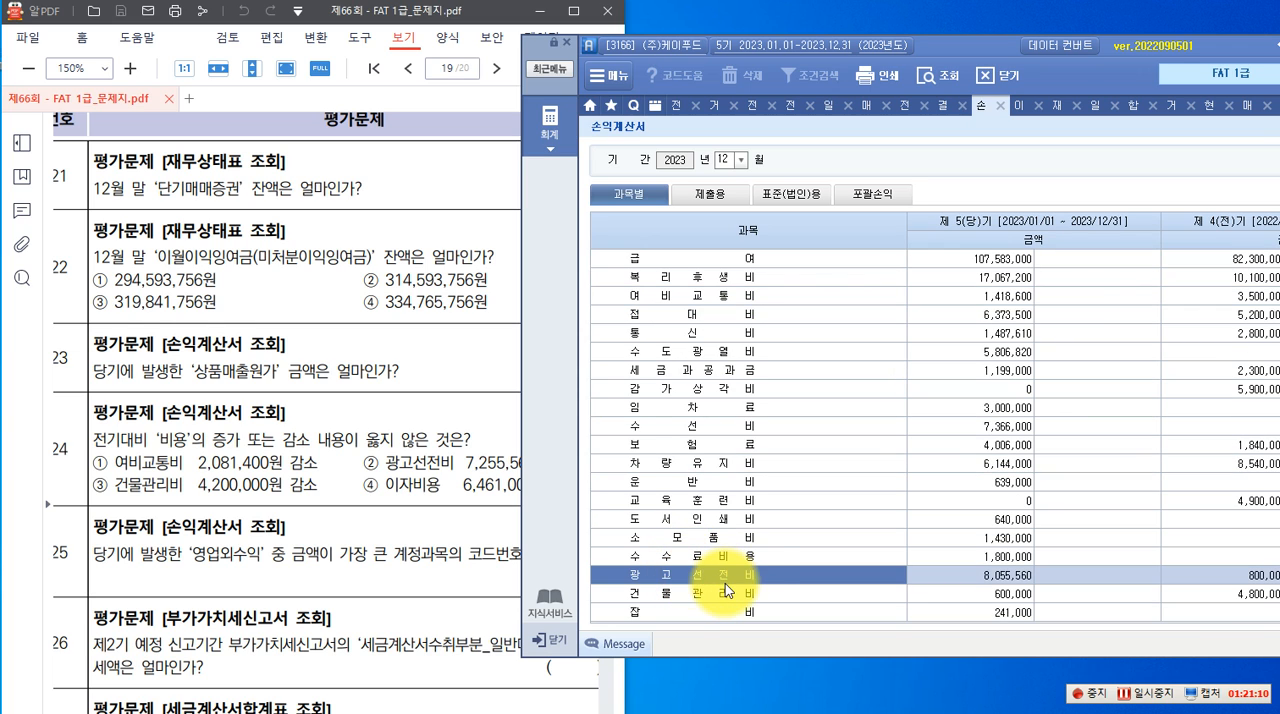
click(1209, 580)
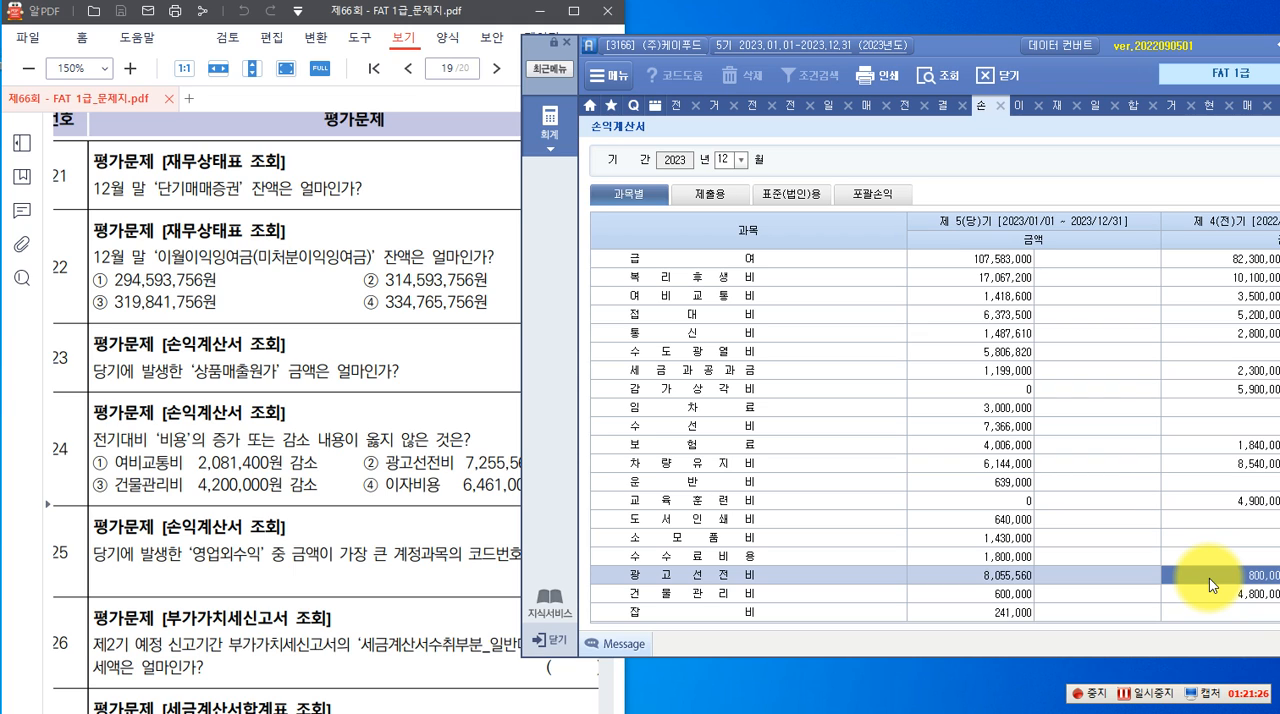
click(490, 488)
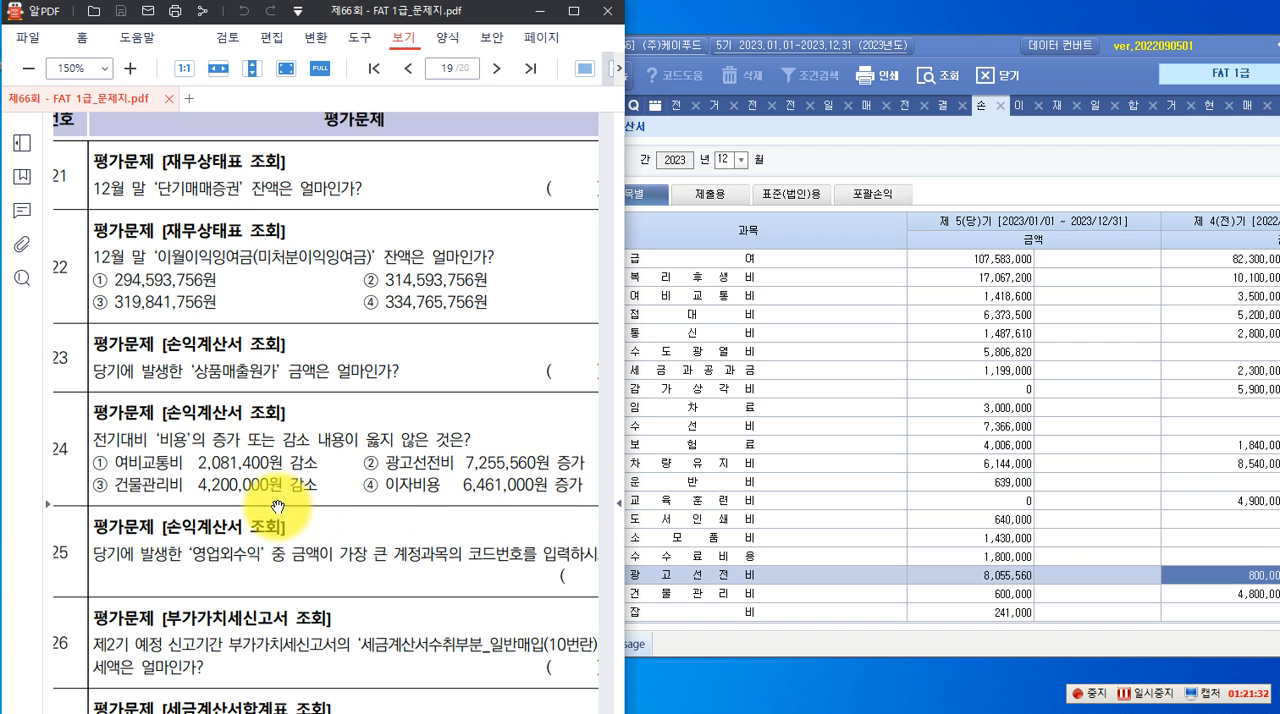
Compare the 당기 and 전기 건물관리비 amounts in the 손익계산서 against option ③ of question 24
click(829, 594)
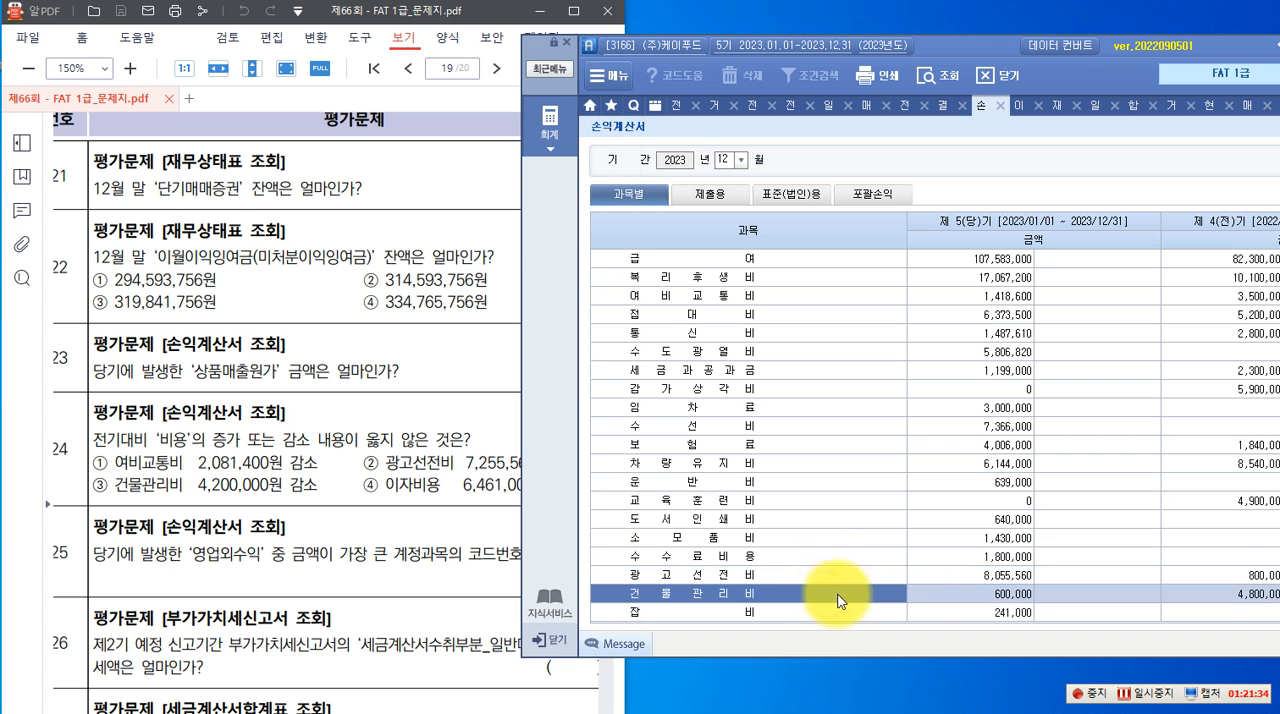
click(1240, 594)
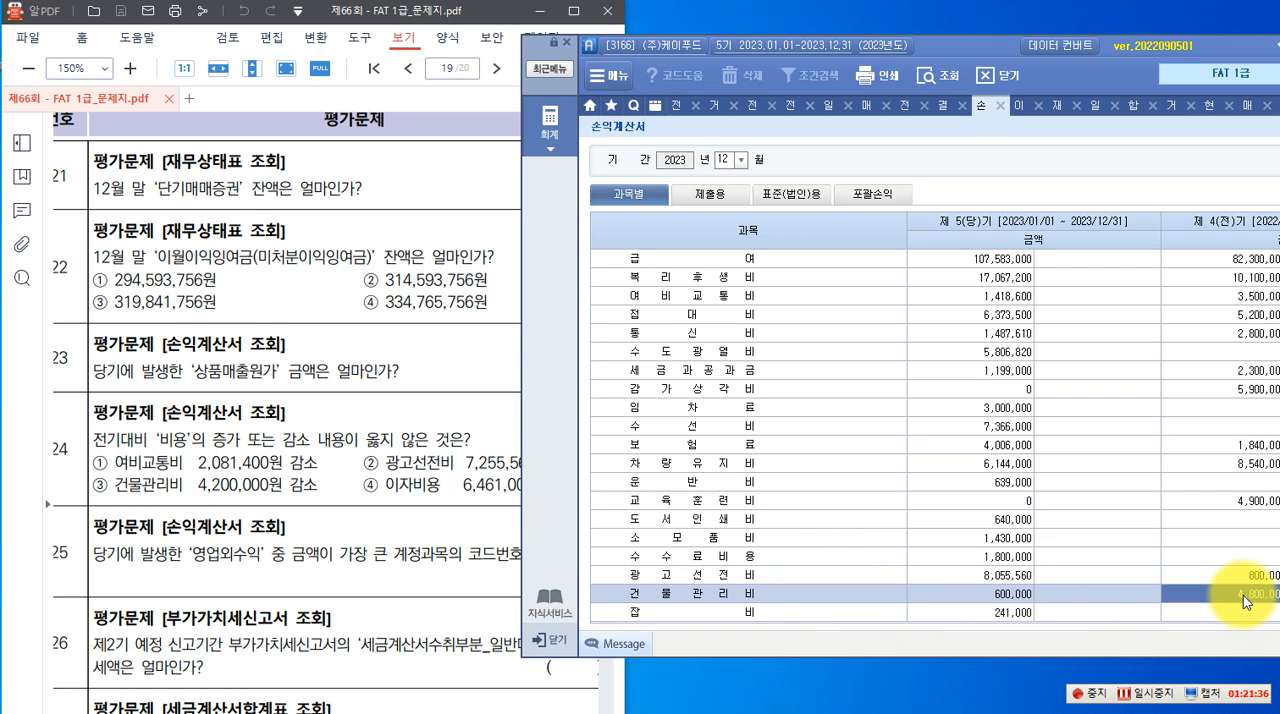
click(1010, 601)
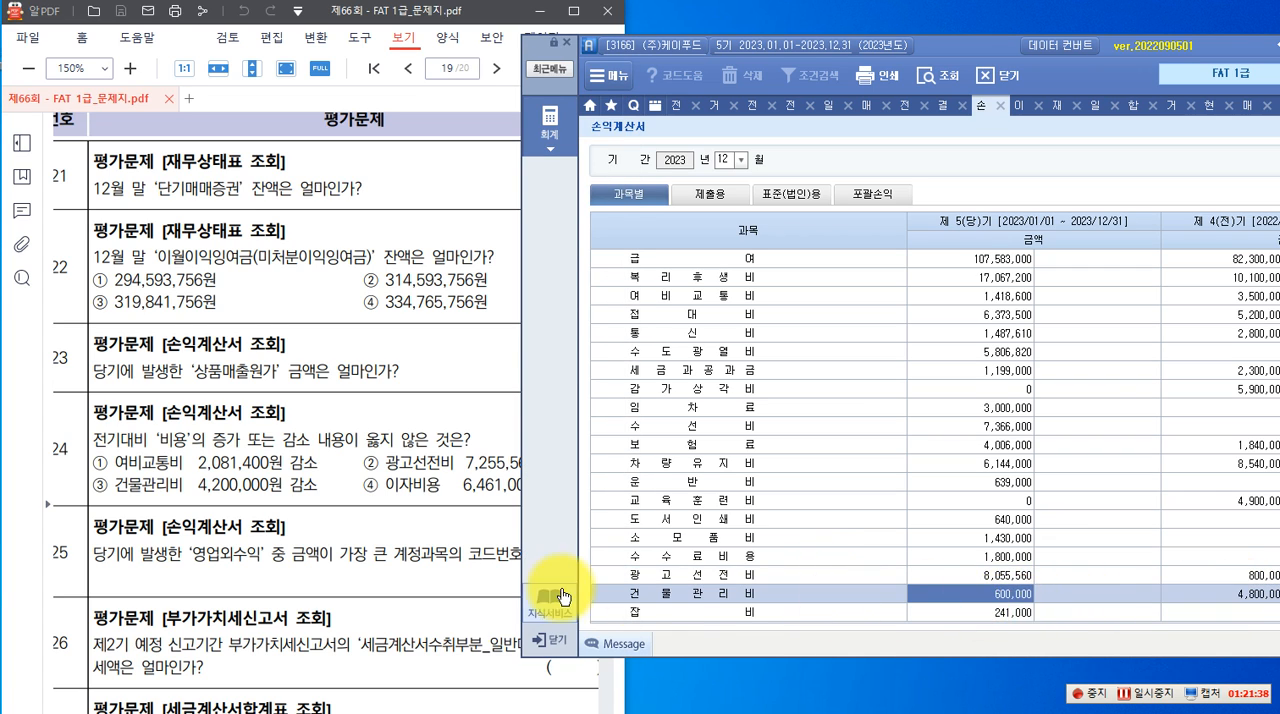
click(280, 496)
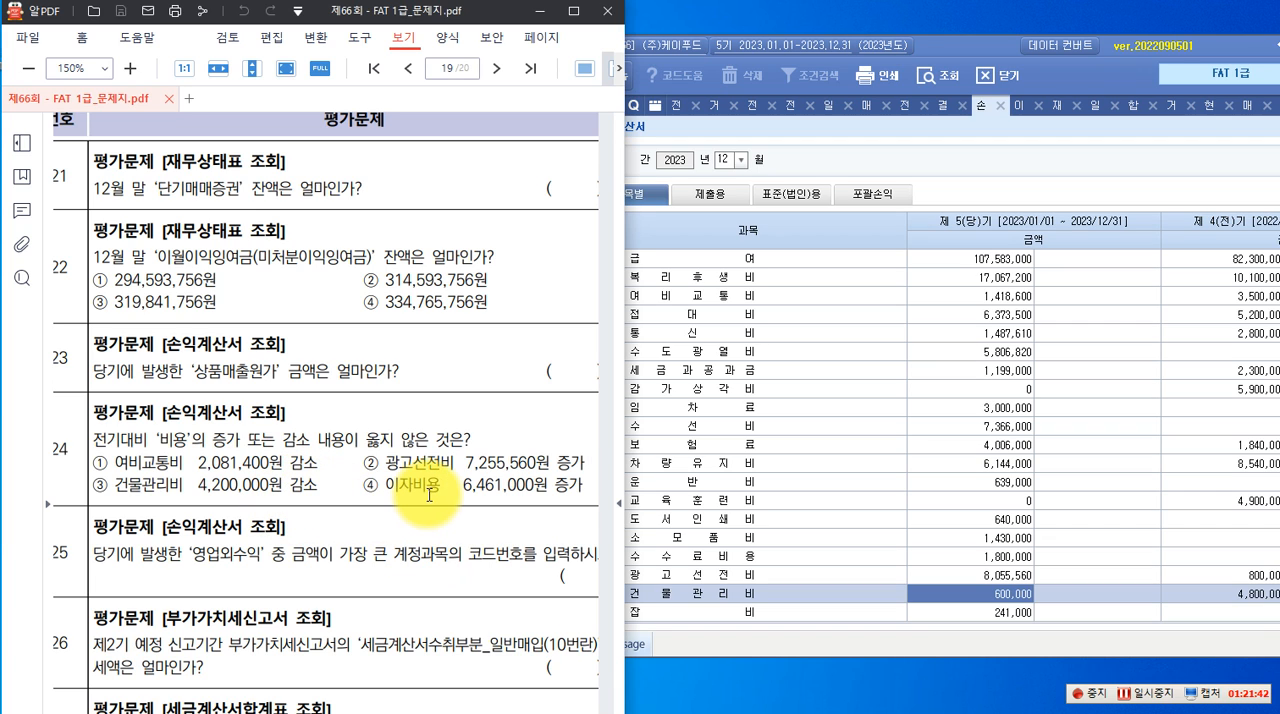
Compare the 당기 and 전기 이자비용 amounts under 영업외비용 against option ④ of question 24
click(832, 470)
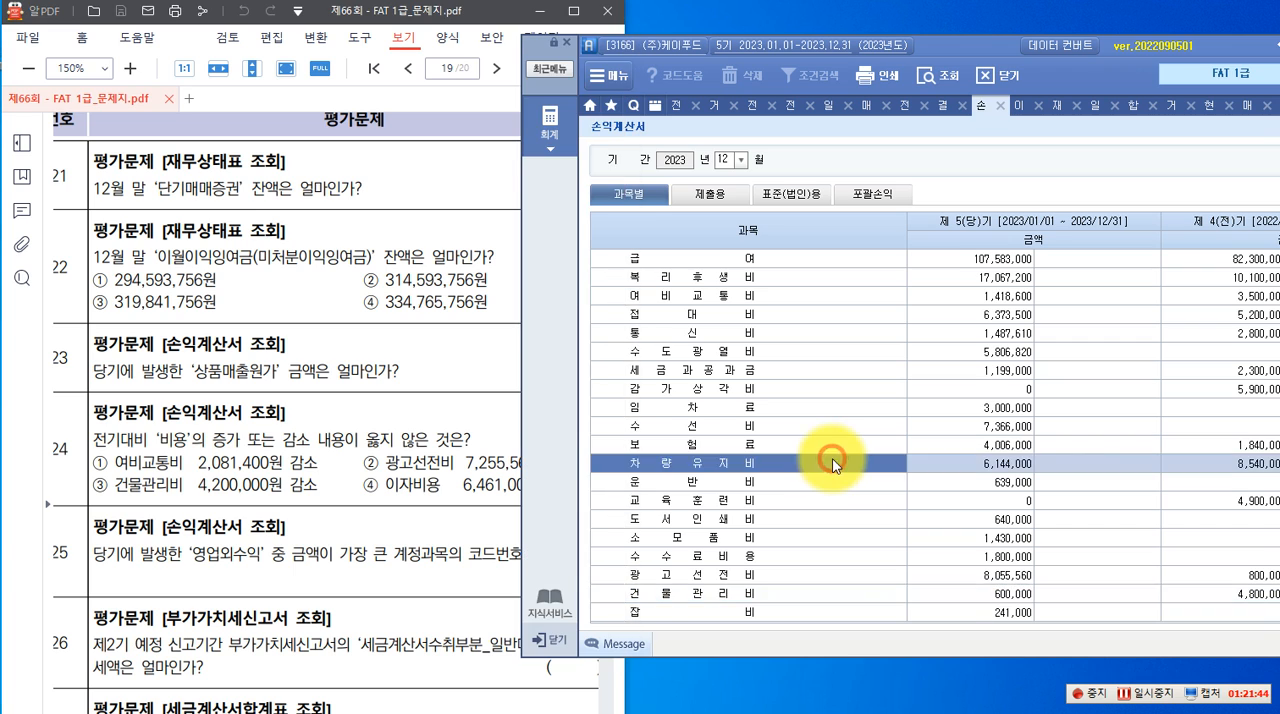
scroll(832, 470, down, 5)
click(785, 485)
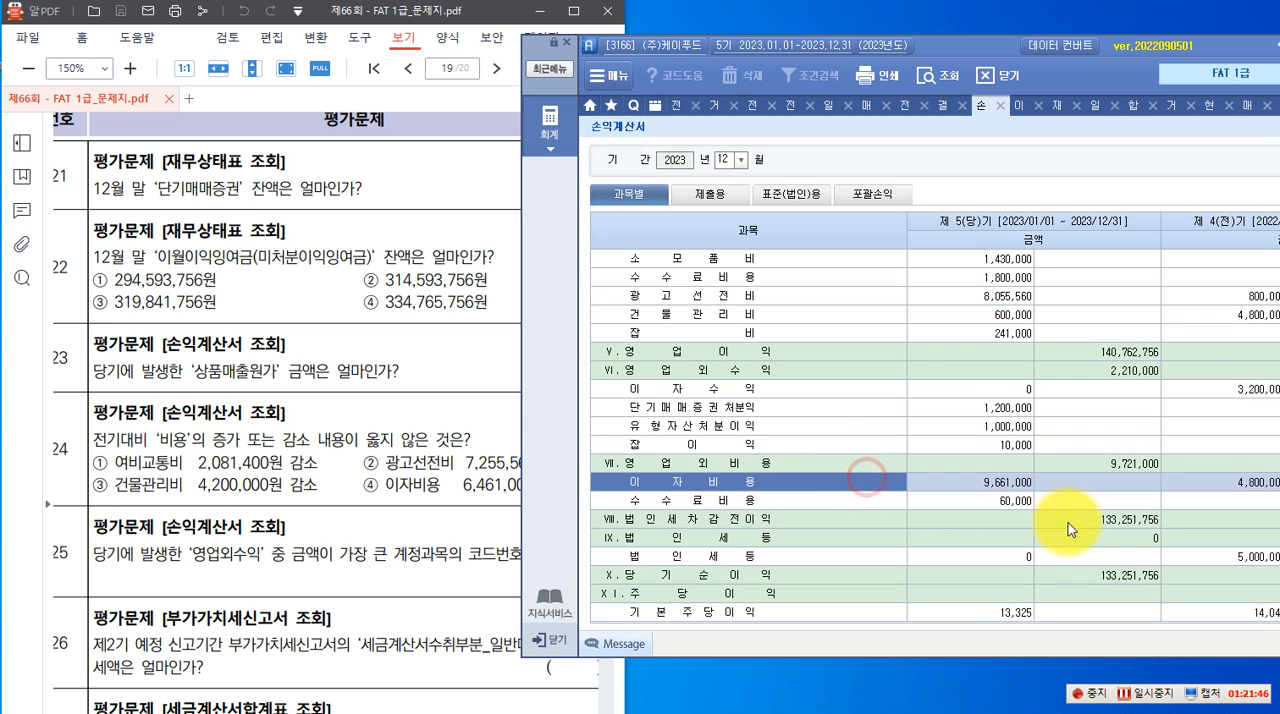
click(1262, 484)
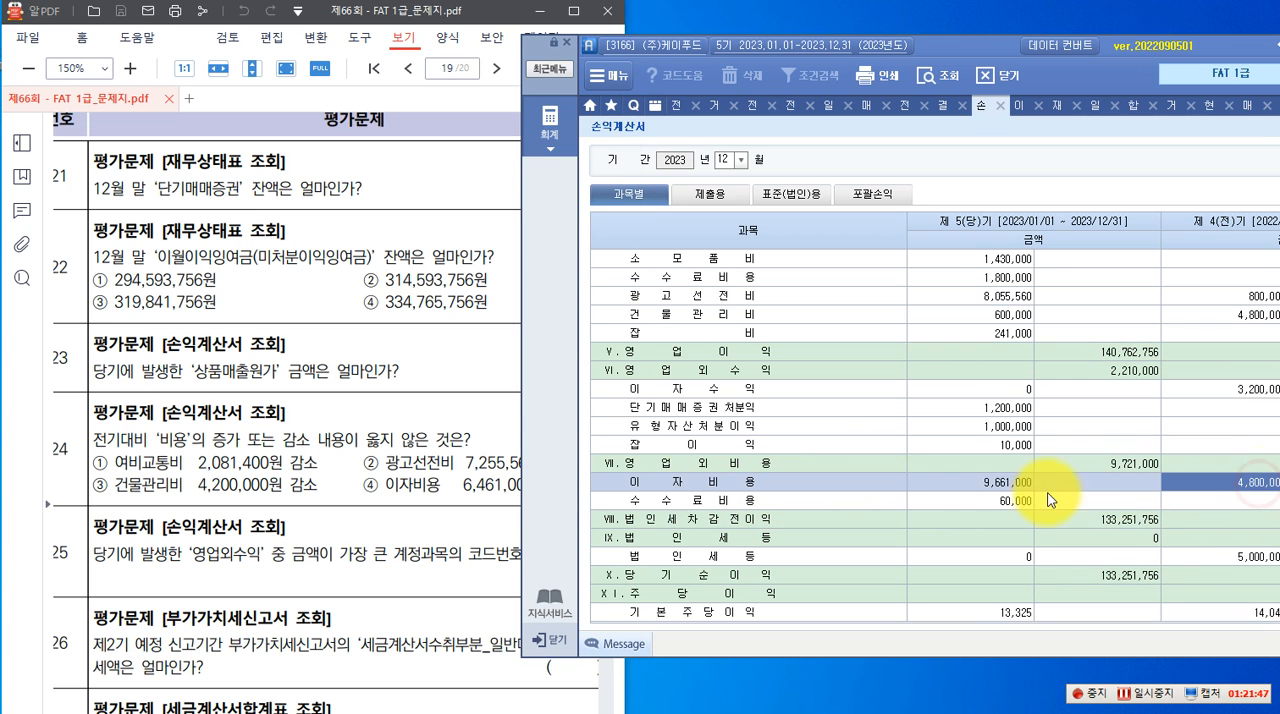
click(985, 484)
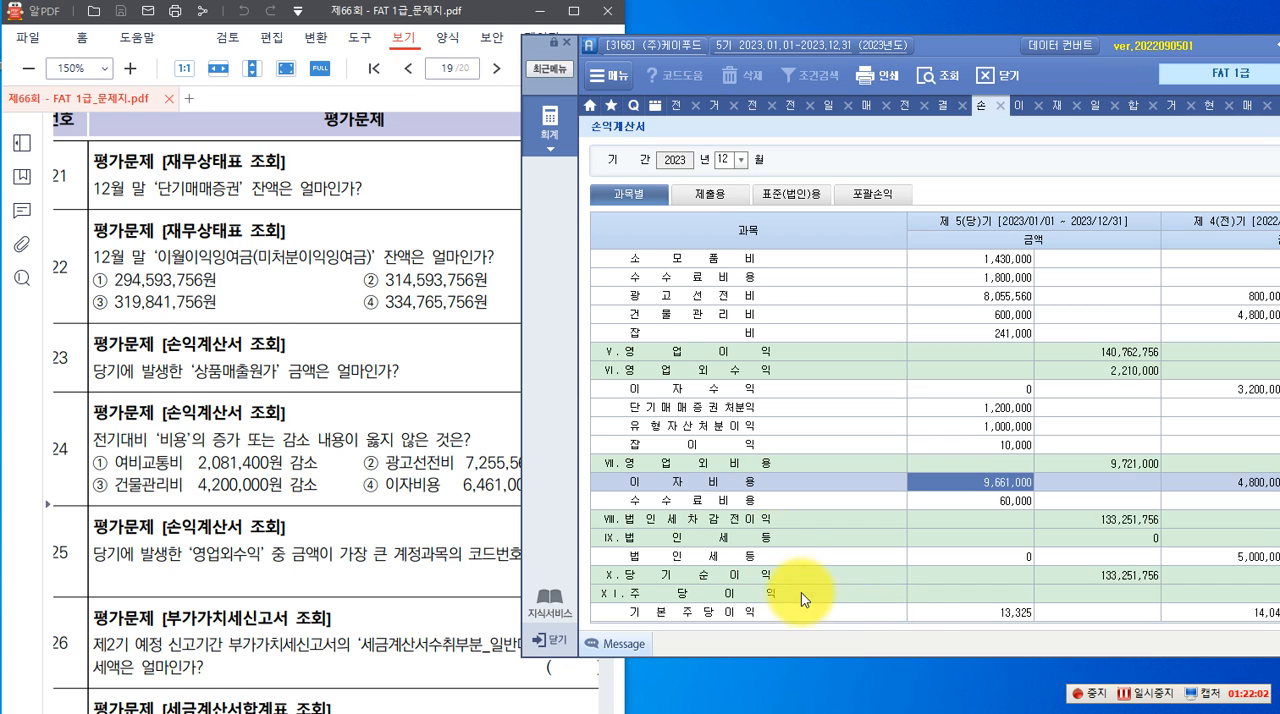
Review question 25 and compare the 당기 amounts of the accounts under 영업외수익 in the 손익계산서
click(440, 465)
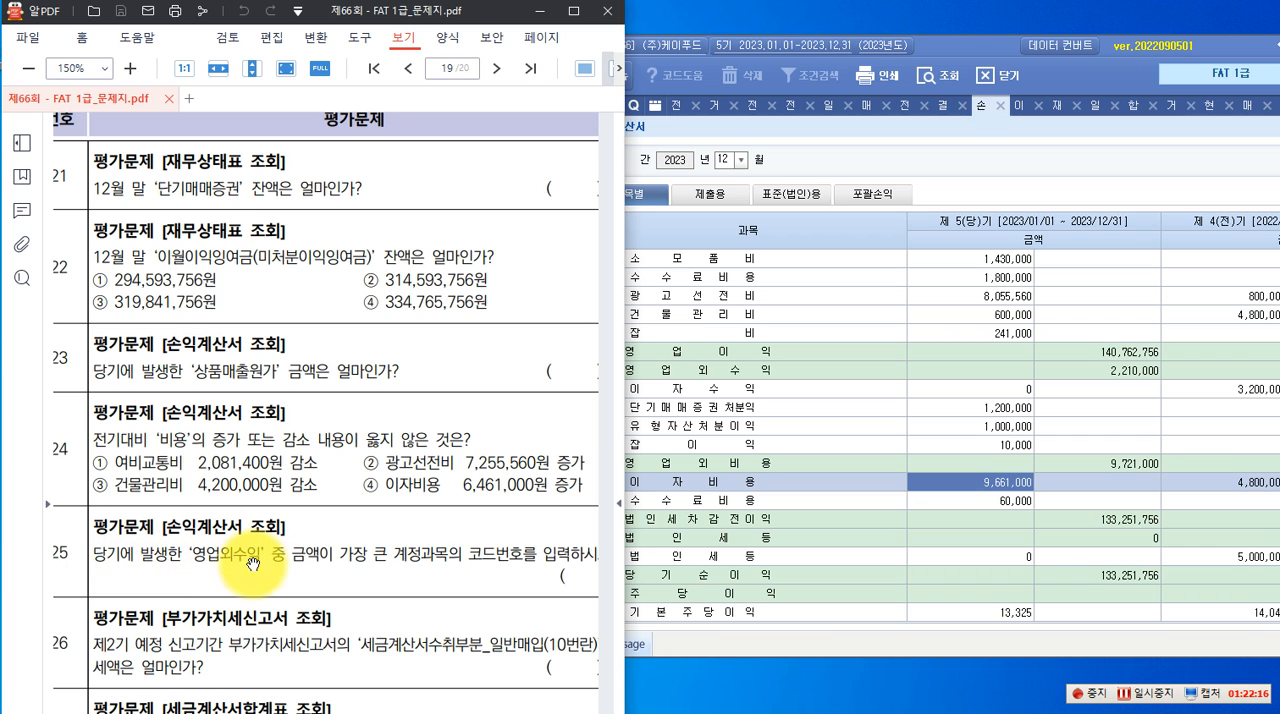
click(970, 427)
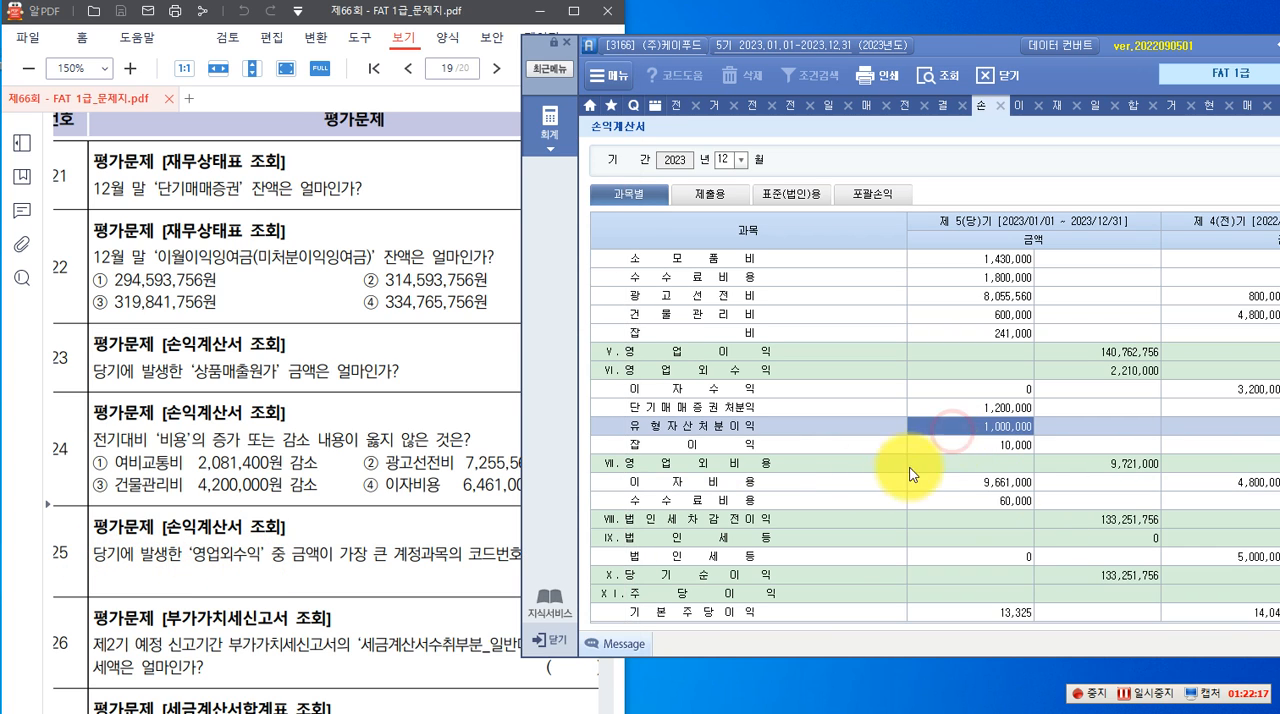
click(764, 466)
click(767, 370)
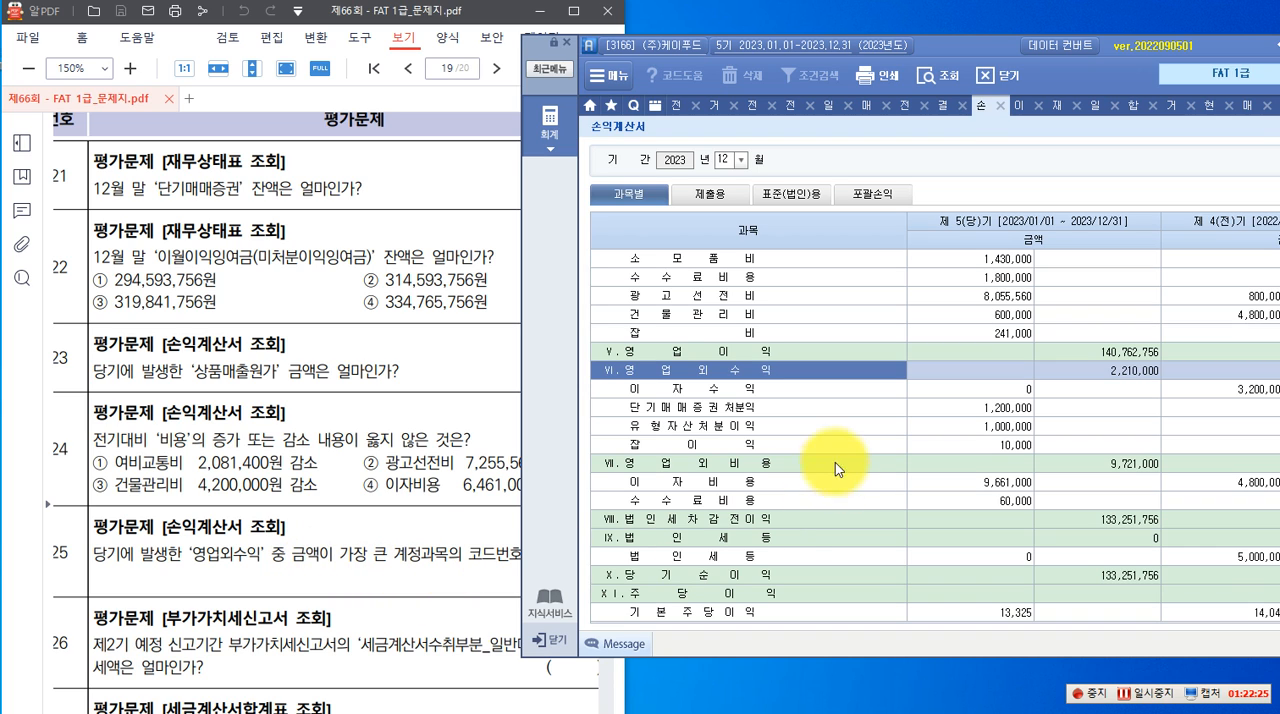
click(443, 590)
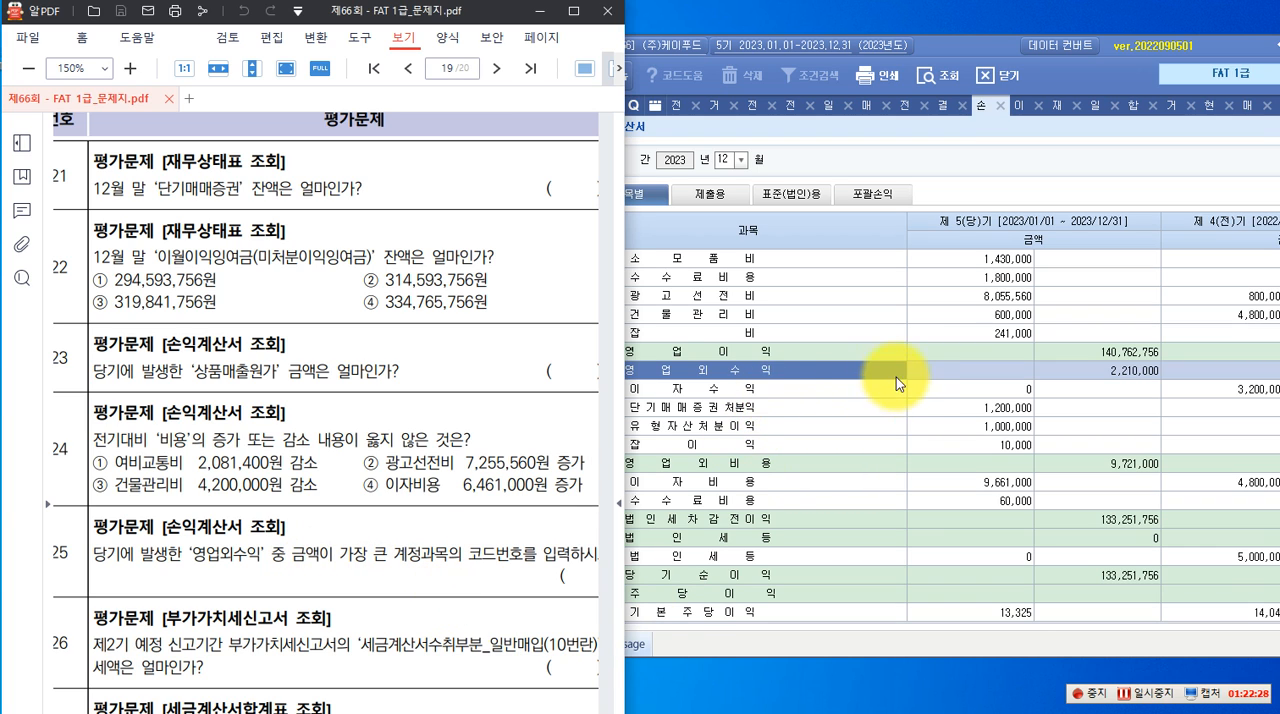
click(884, 352)
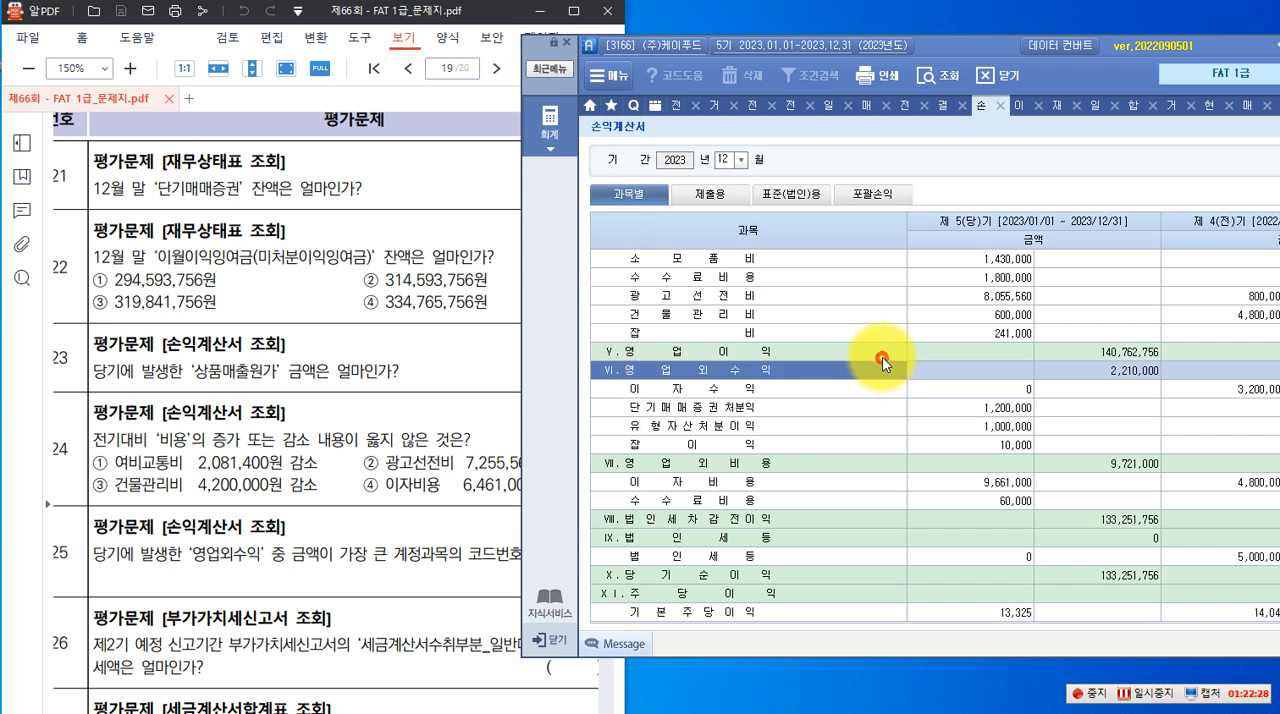
click(950, 407)
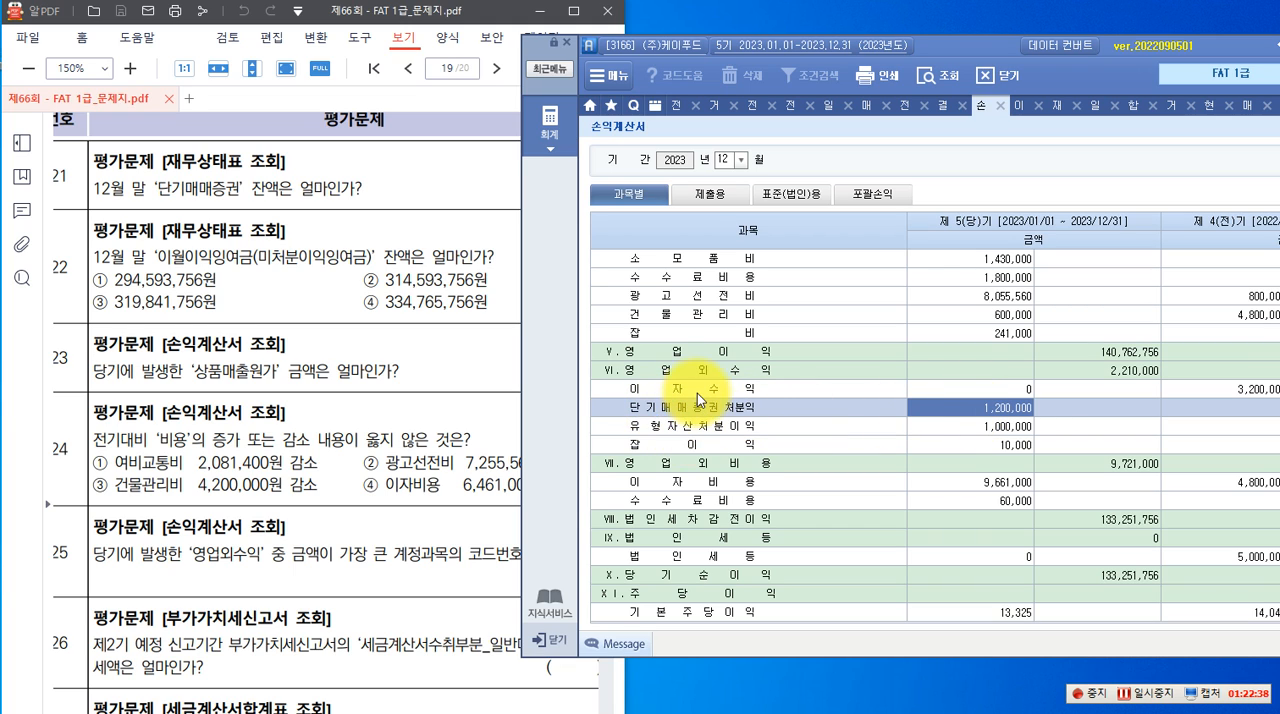
Show the 계정과목 codes in the 손익계산서 to identify the code of the largest 영업외수익 account
drag(961, 45, 700, 45)
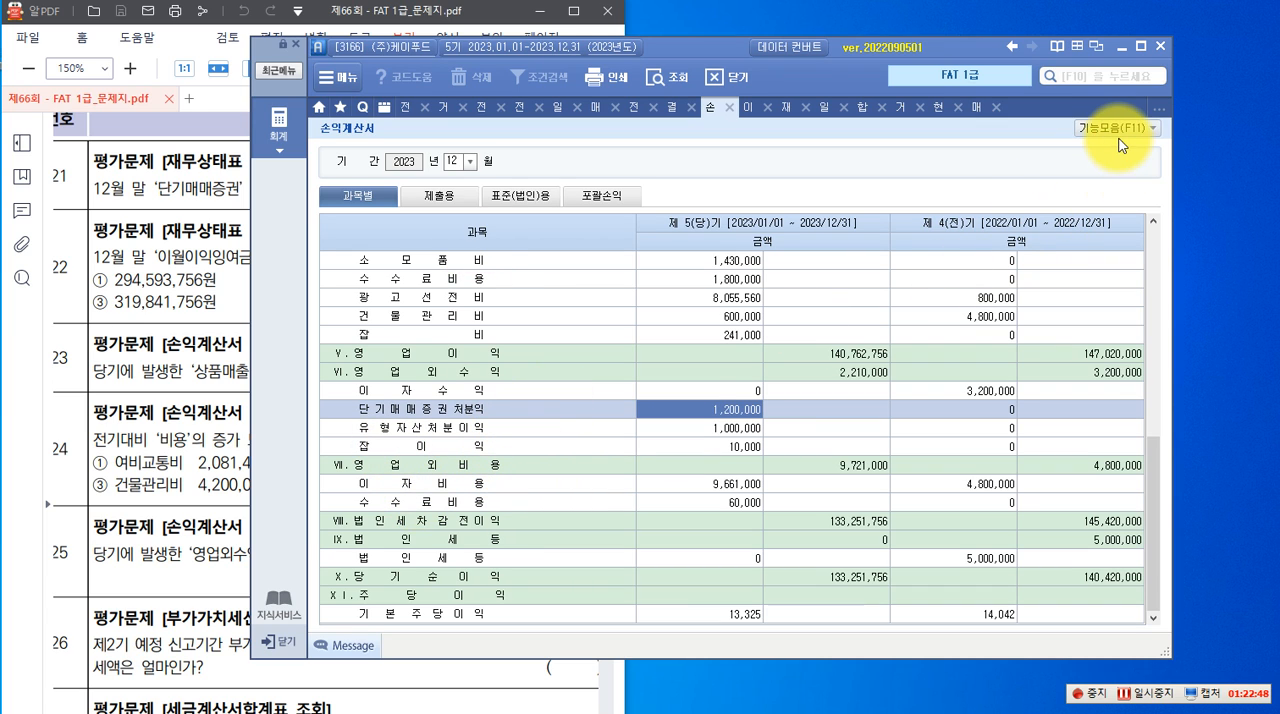
click(1156, 130)
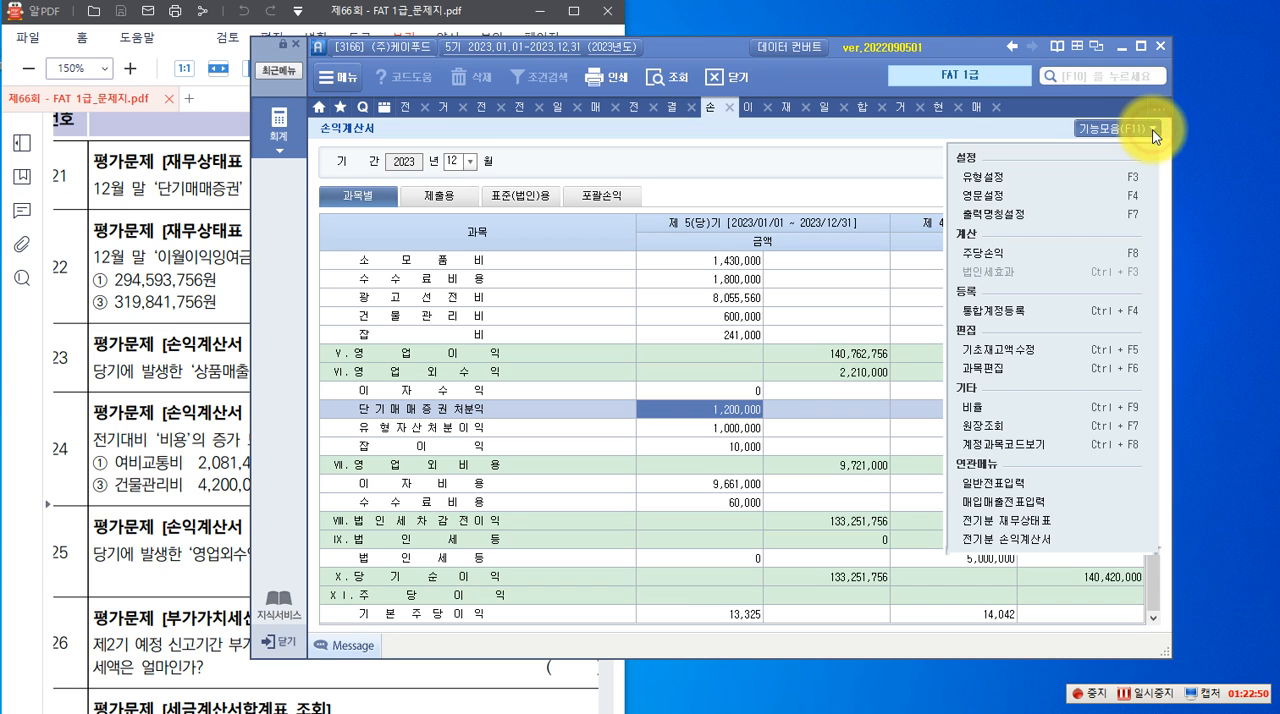
click(1044, 444)
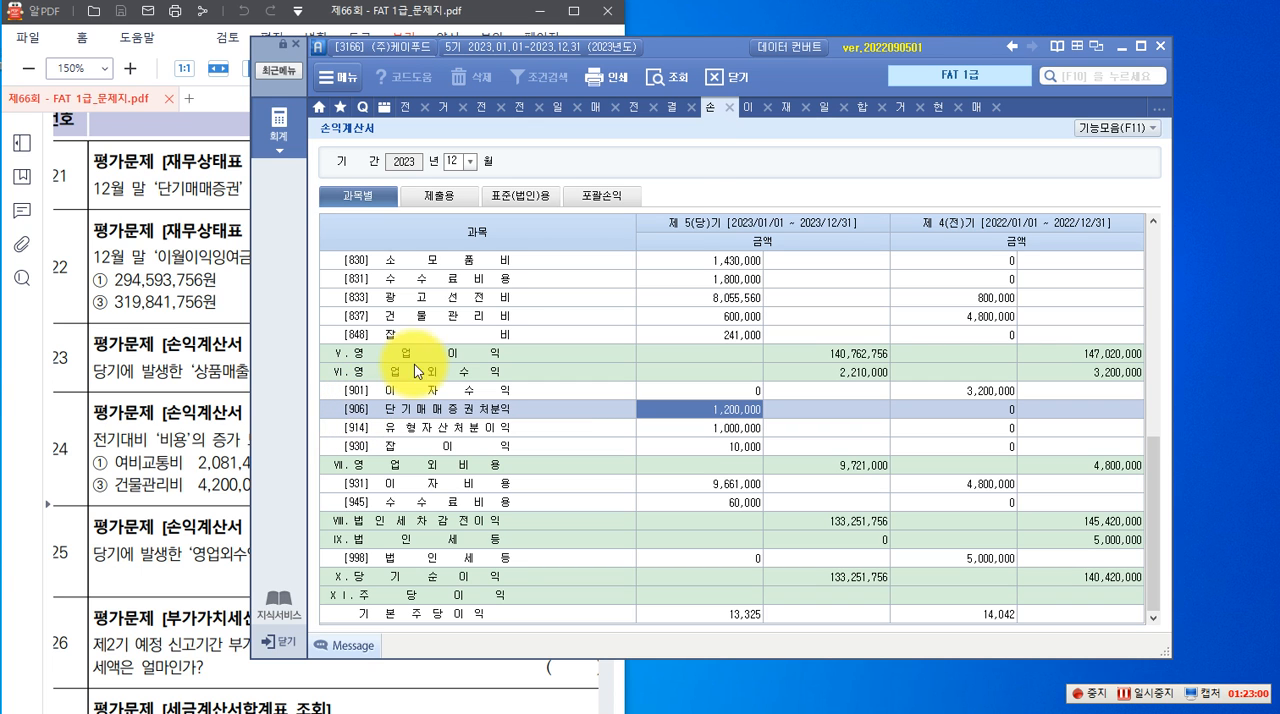
drag(680, 47, 910, 39)
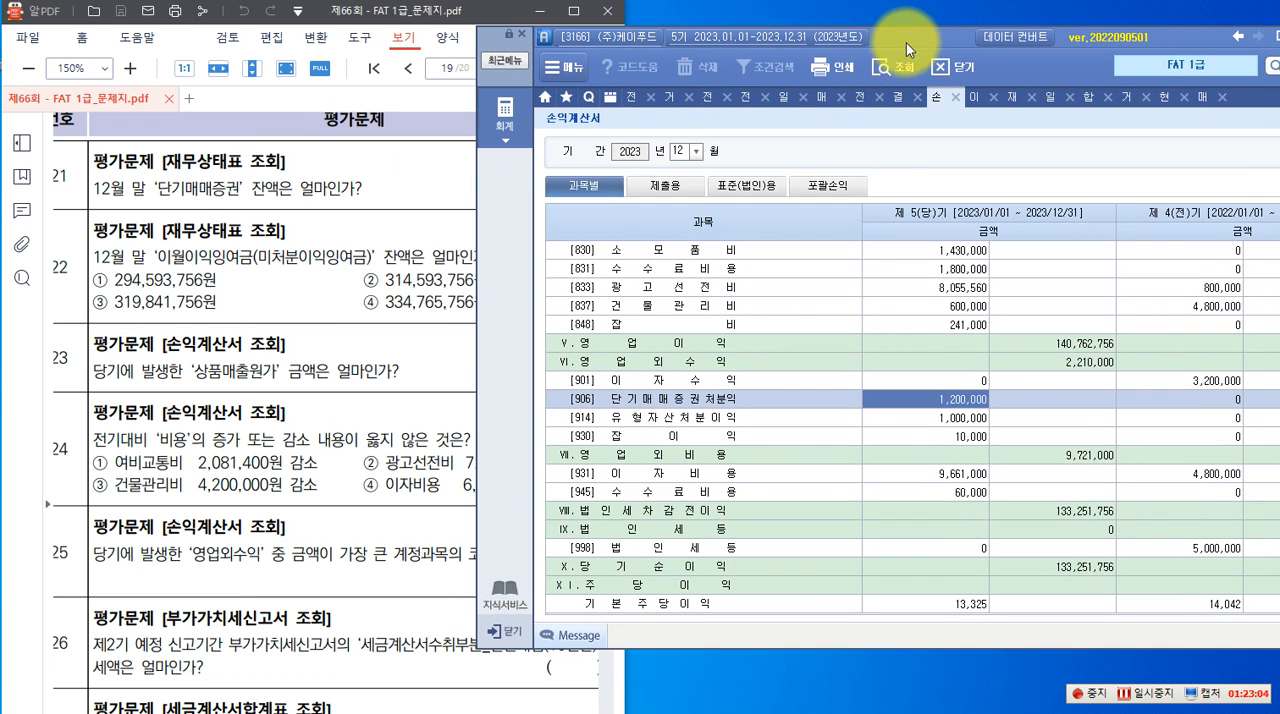
Review question 26 and query the 부가가치세신고서 for 2023년 07월 01일 to 09월 30일 as 정기신고
click(193, 352)
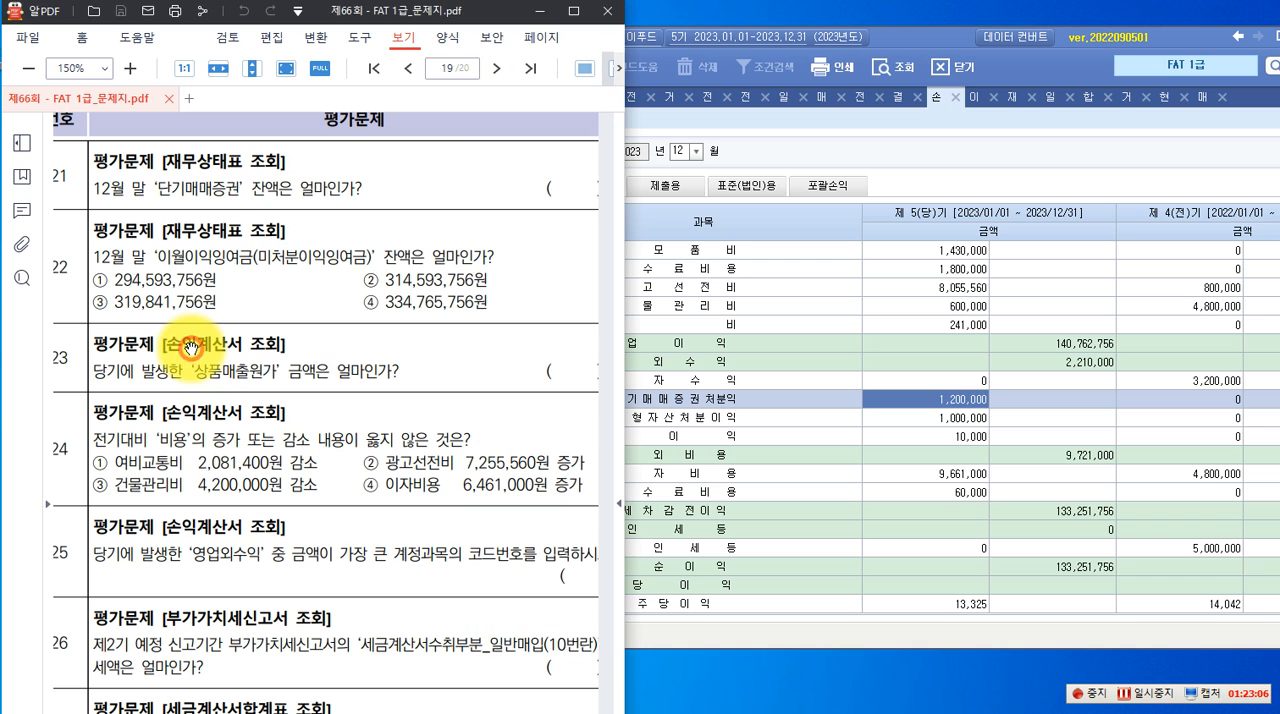
scroll(193, 350, down, 3)
scroll(193, 348, down, 4)
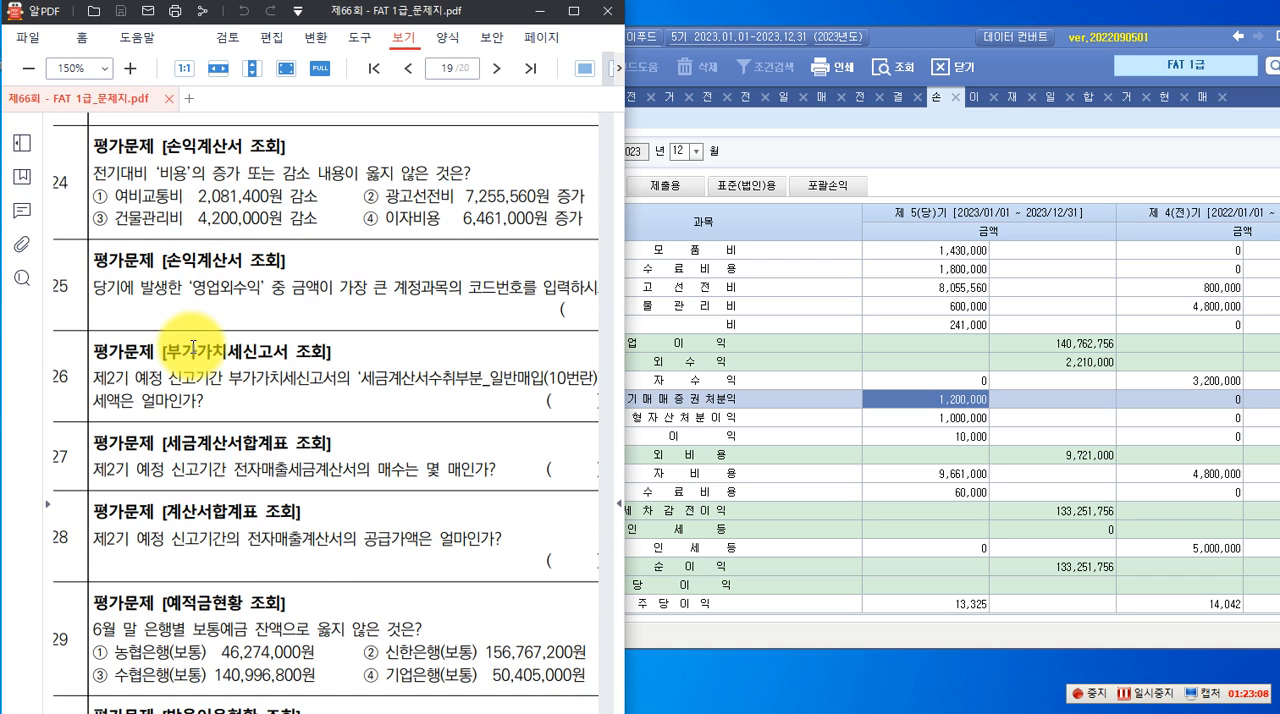
scroll(190, 350, down, 4)
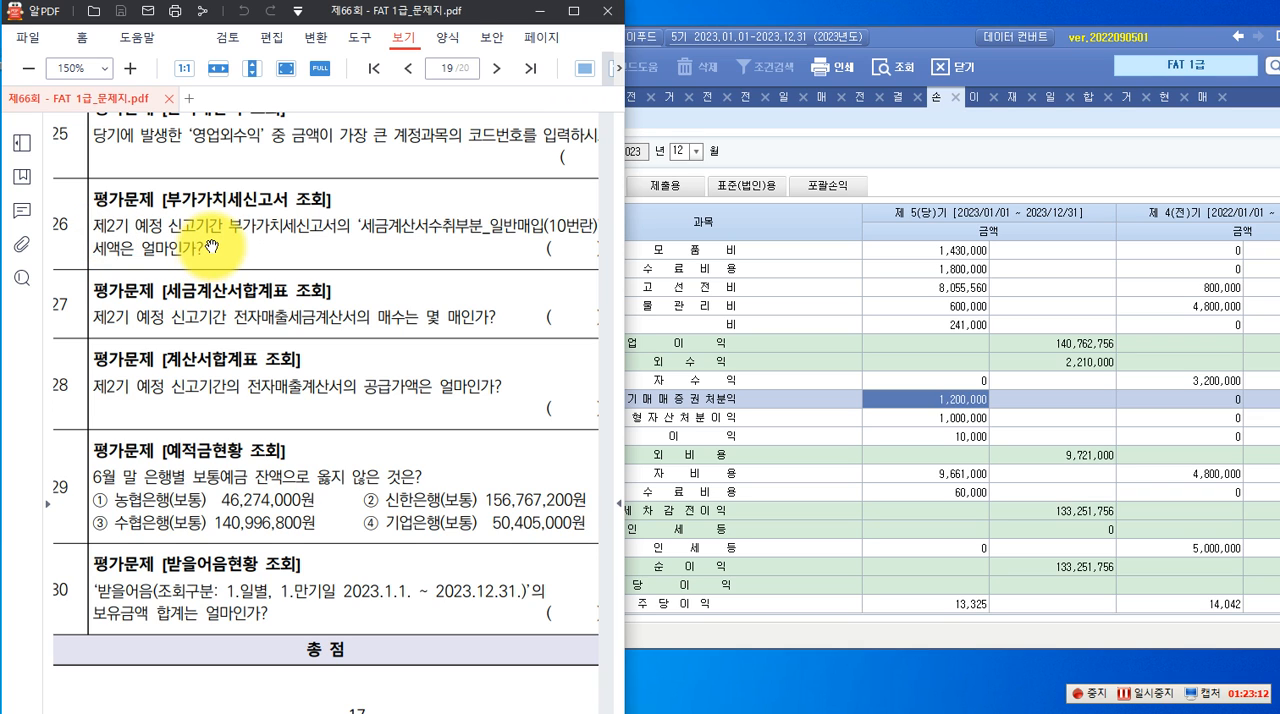
click(798, 129)
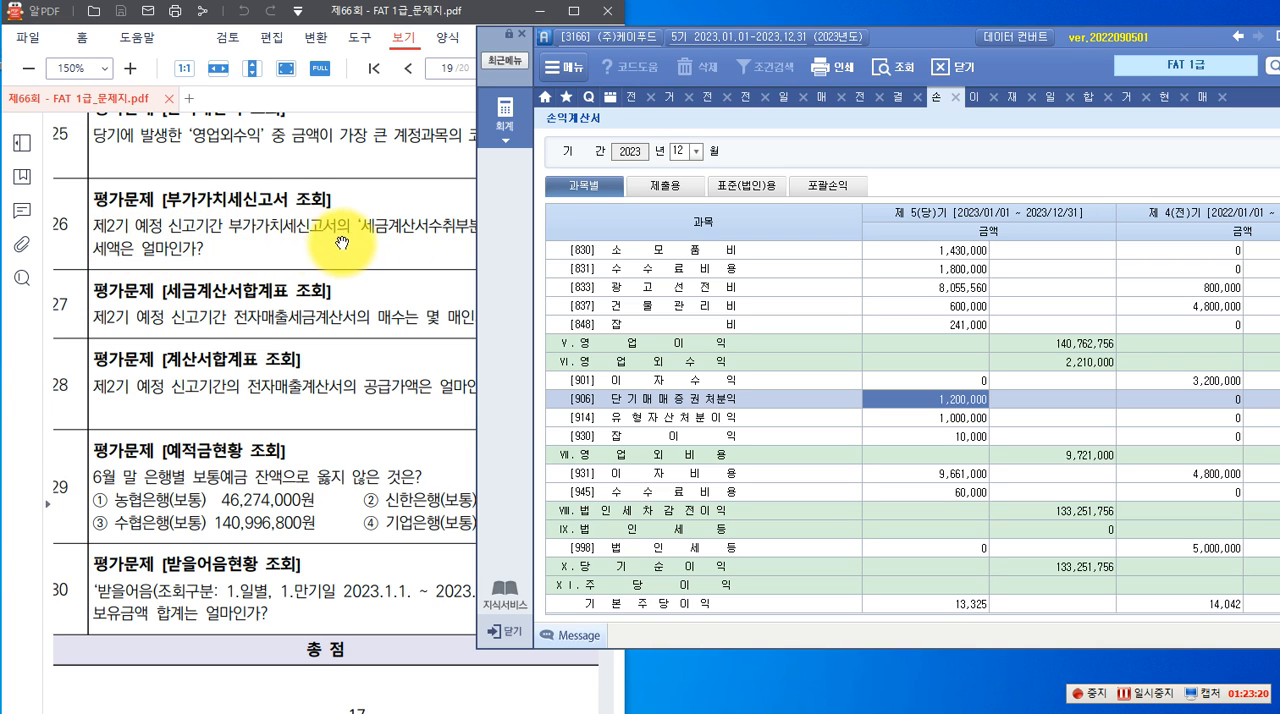
drag(914, 46, 1037, 39)
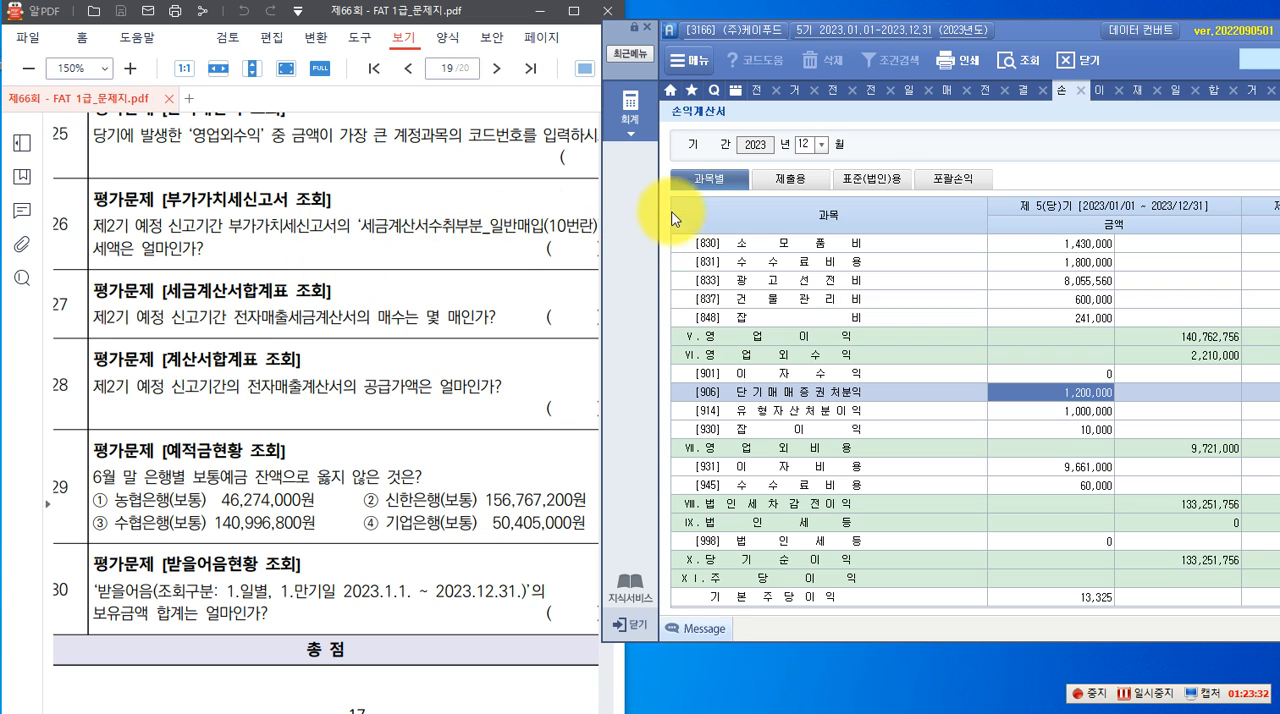
click(629, 106)
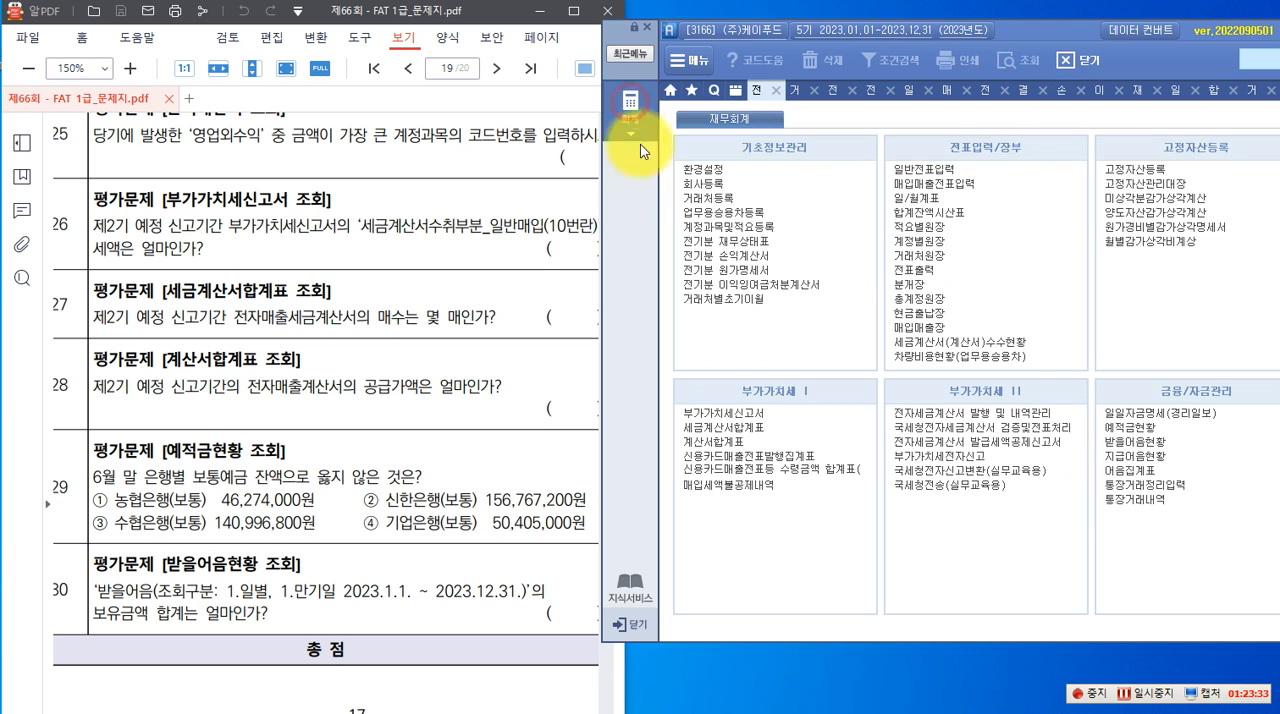
click(718, 414)
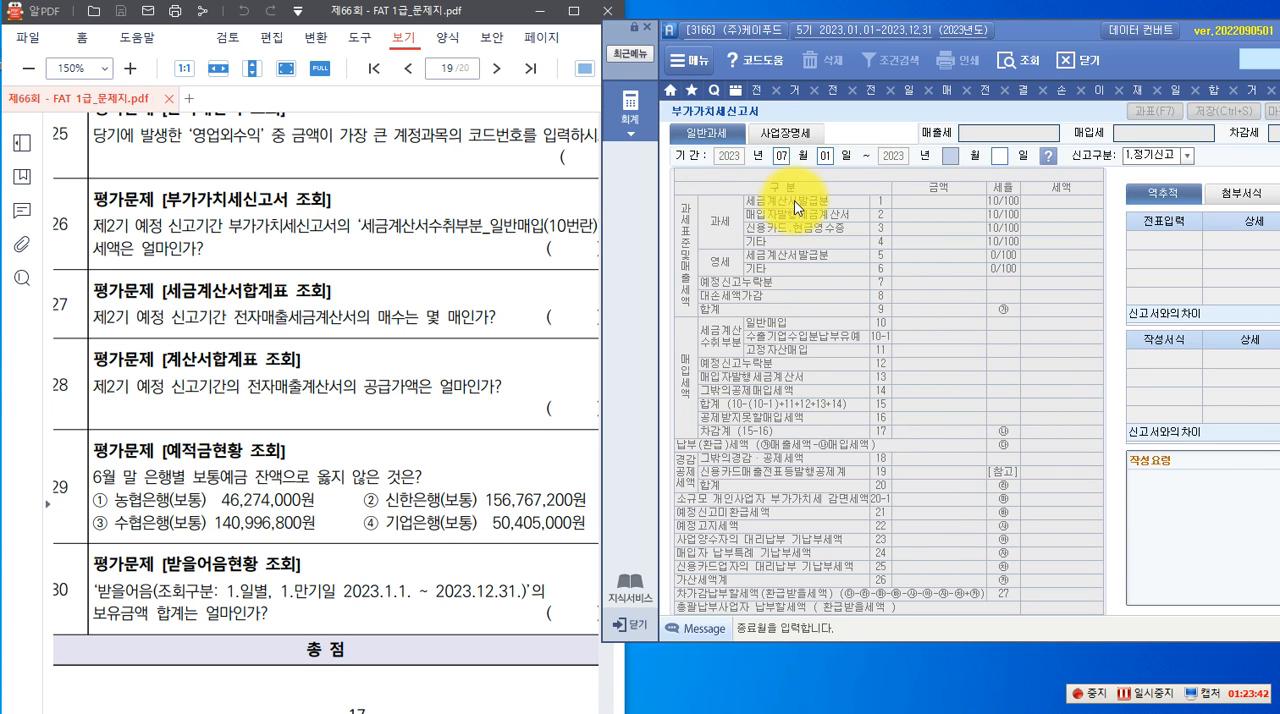
key(Return)
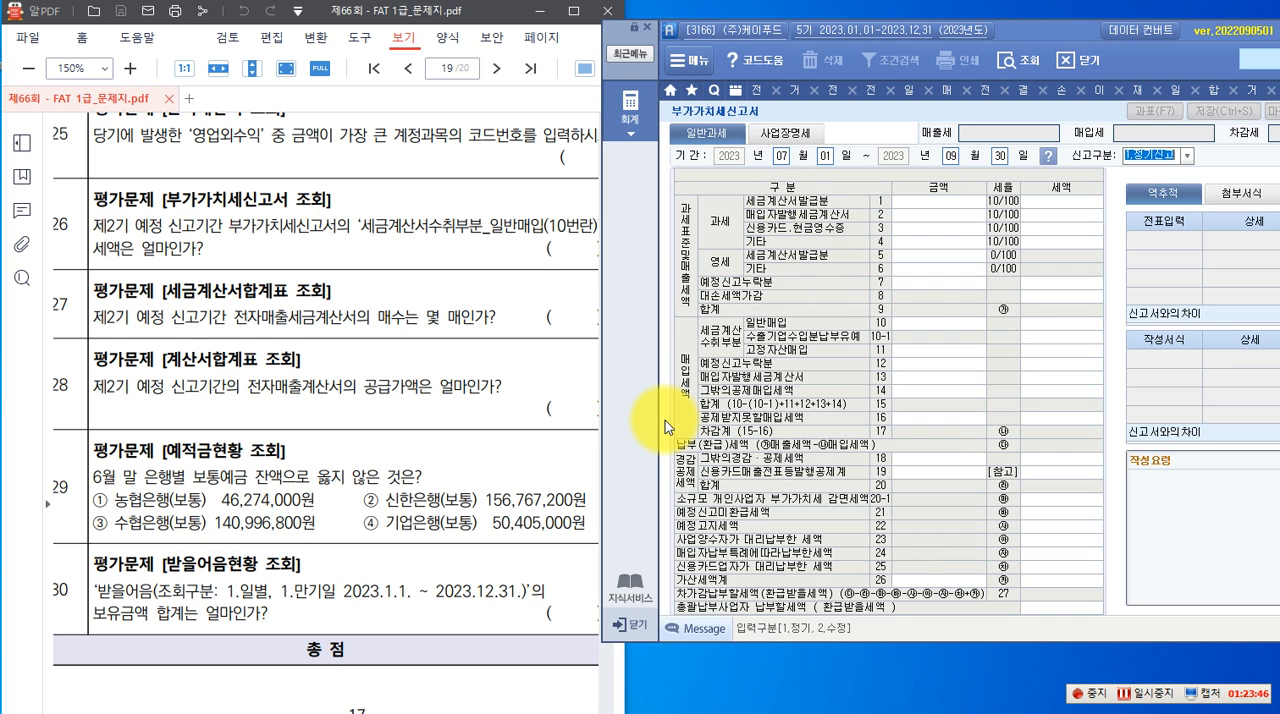
key(Return)
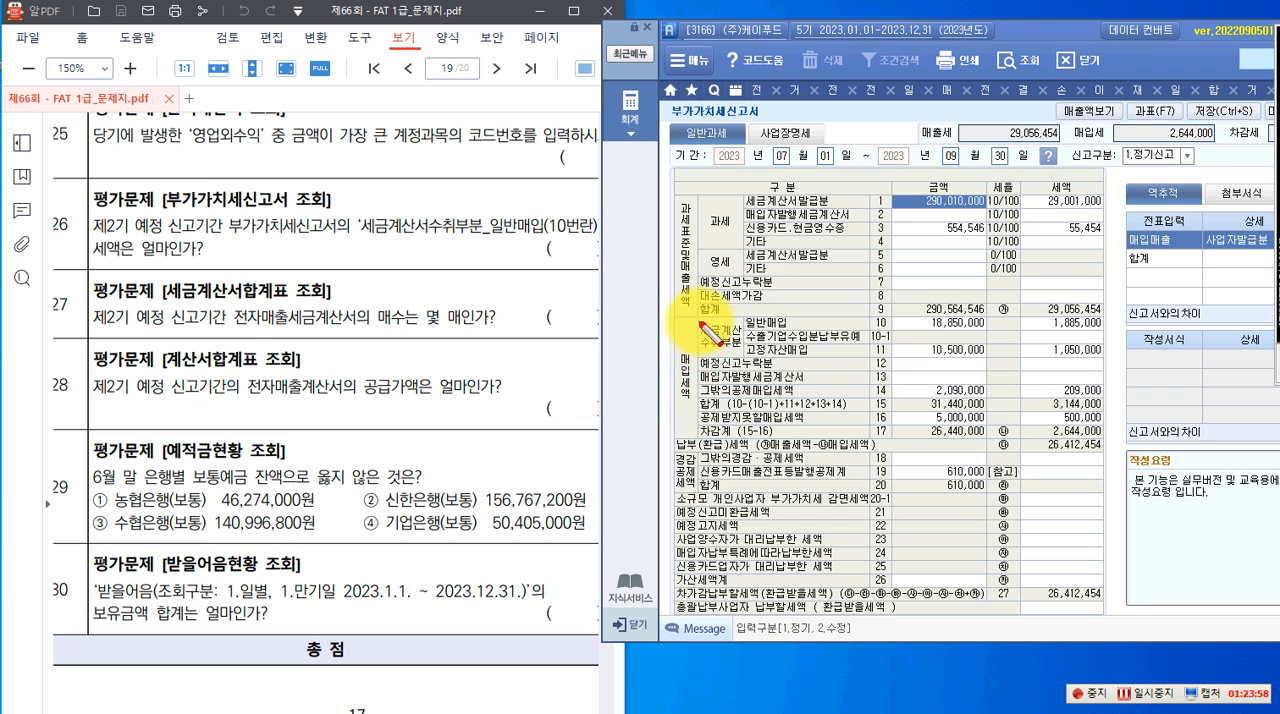
Check the 세액 on line 10, 일반매입, of 세금계산서수취부분 in the 부가가치세신고서 for question 26
drag(700, 321, 745, 358)
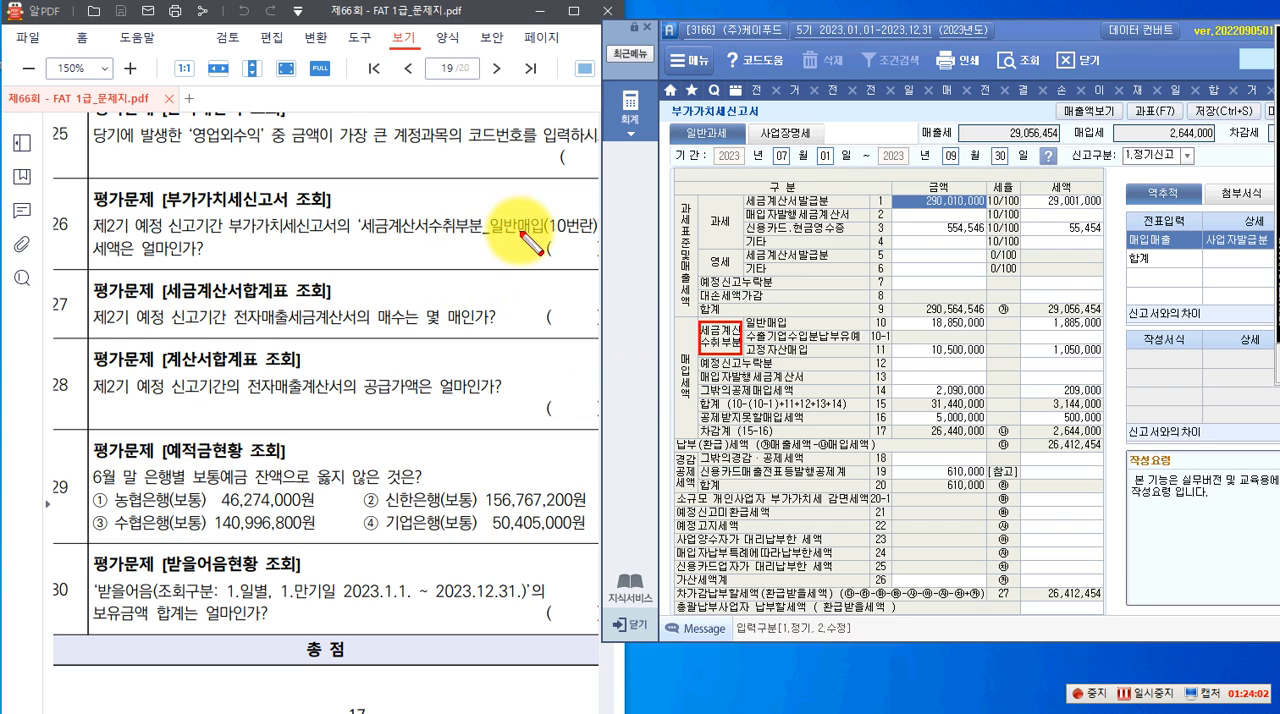
drag(743, 317, 897, 330)
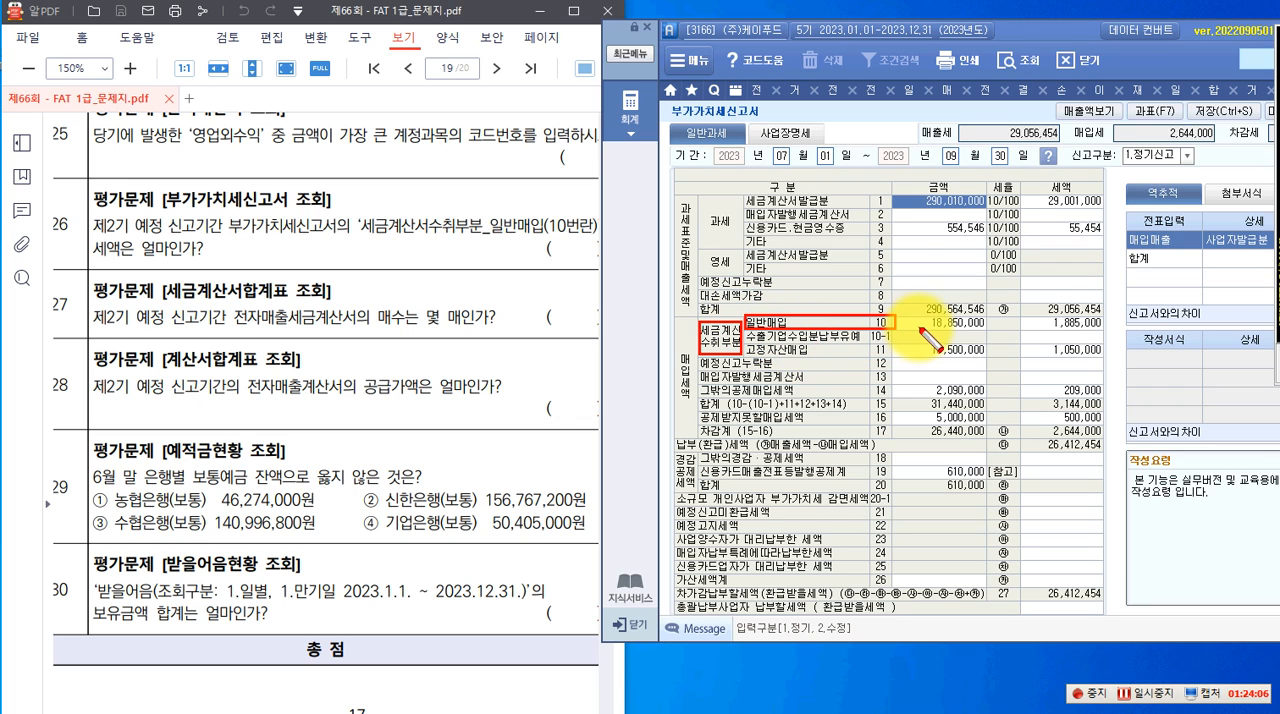
drag(1022, 318, 1110, 332)
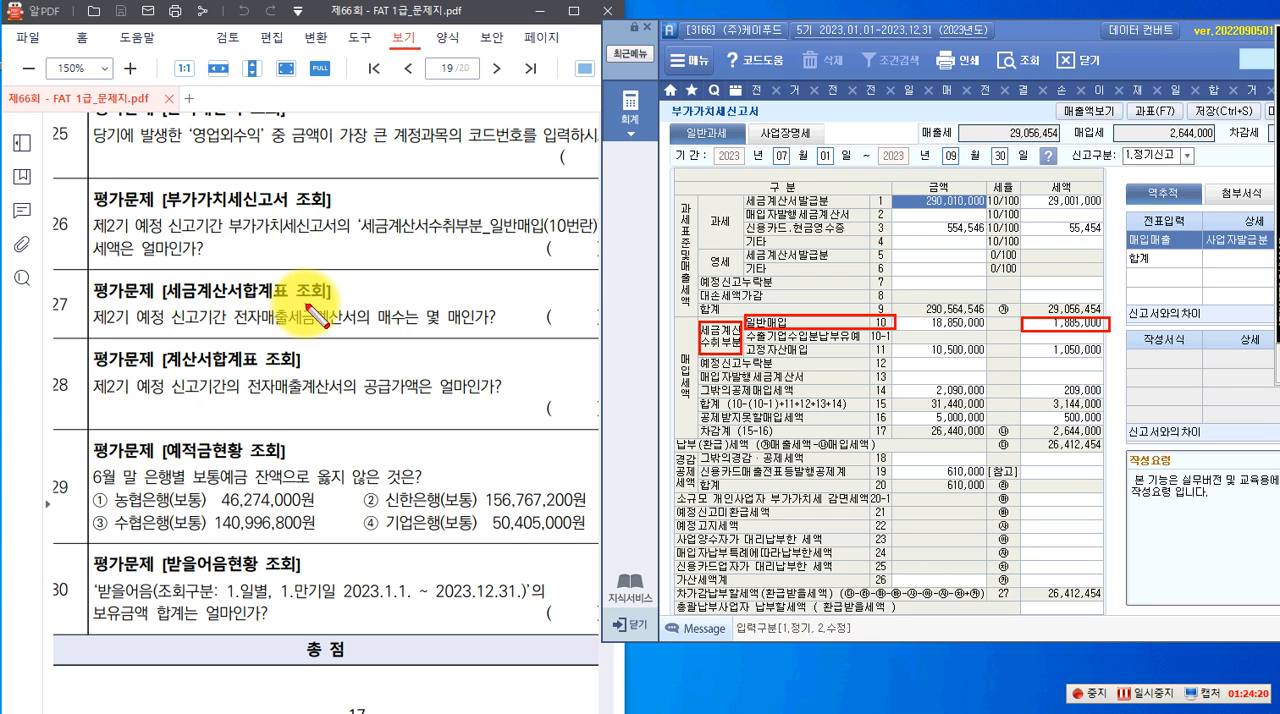
key(Escape)
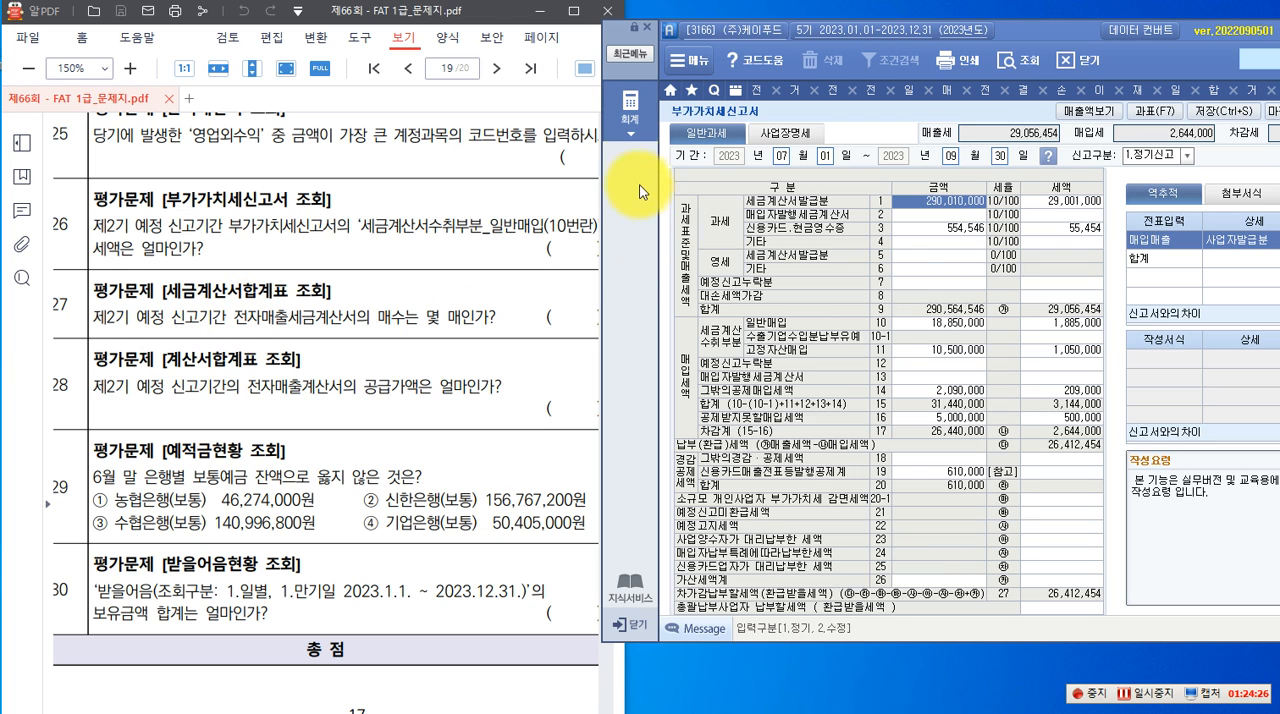
Query the 세금계산서합계표 for 2023년 07월 to 09월 and check the 매수 of 전자 매출세금계산서 for question 27
click(631, 112)
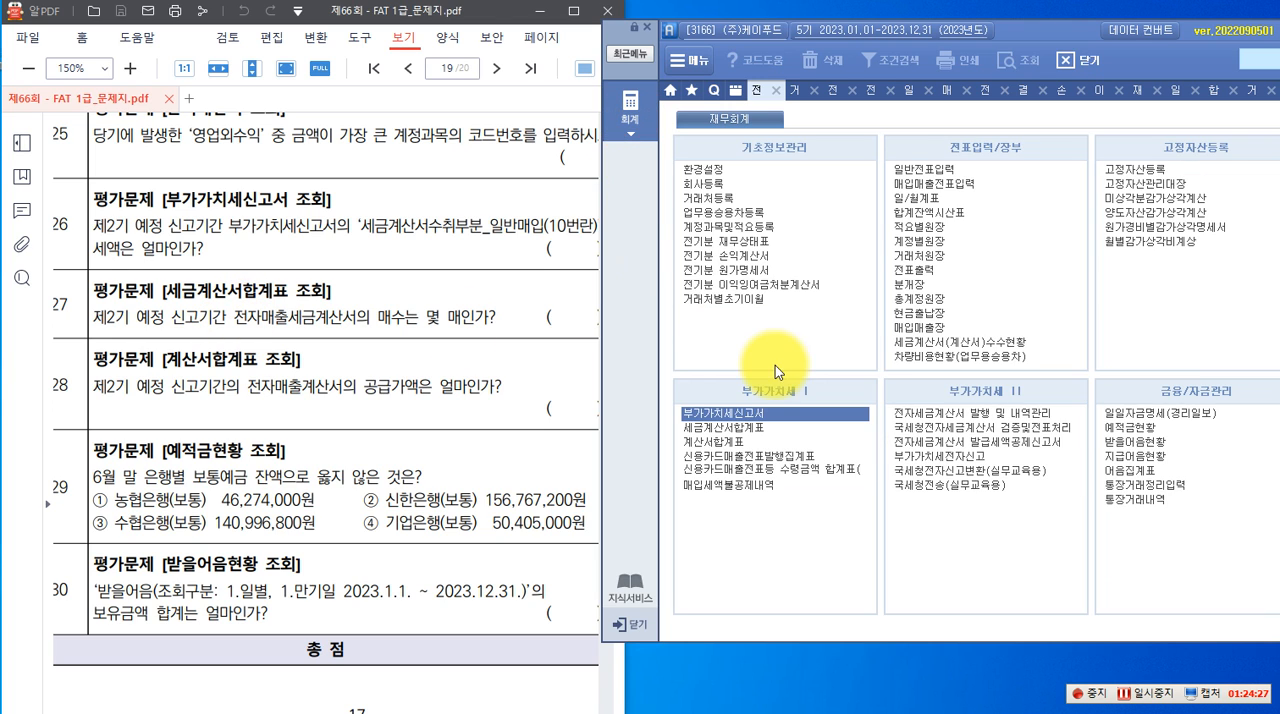
click(713, 433)
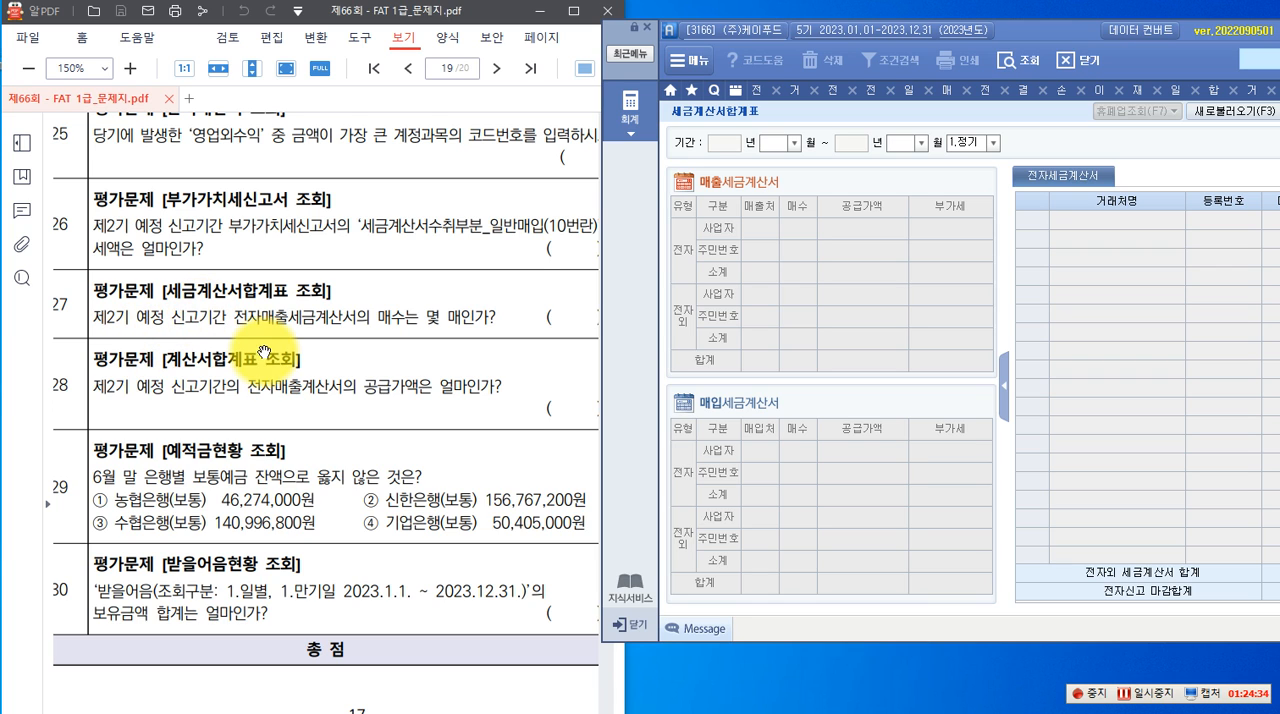
click(793, 143)
click(780, 232)
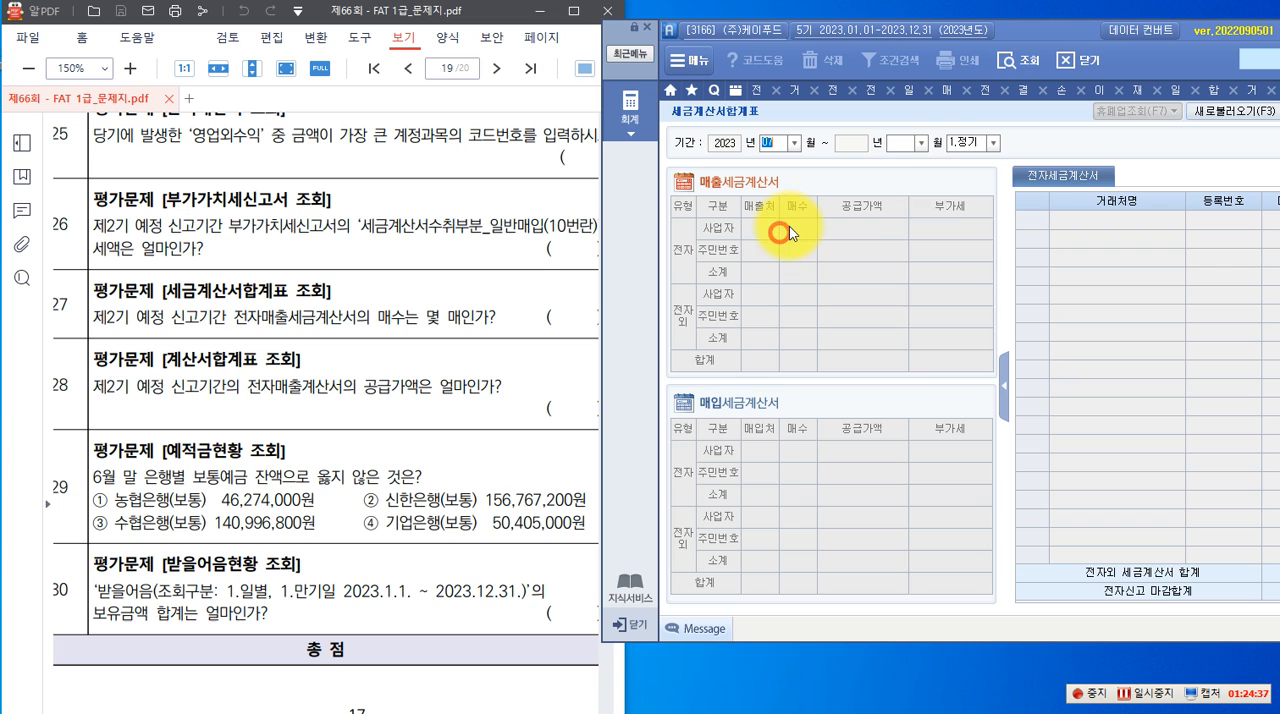
click(922, 143)
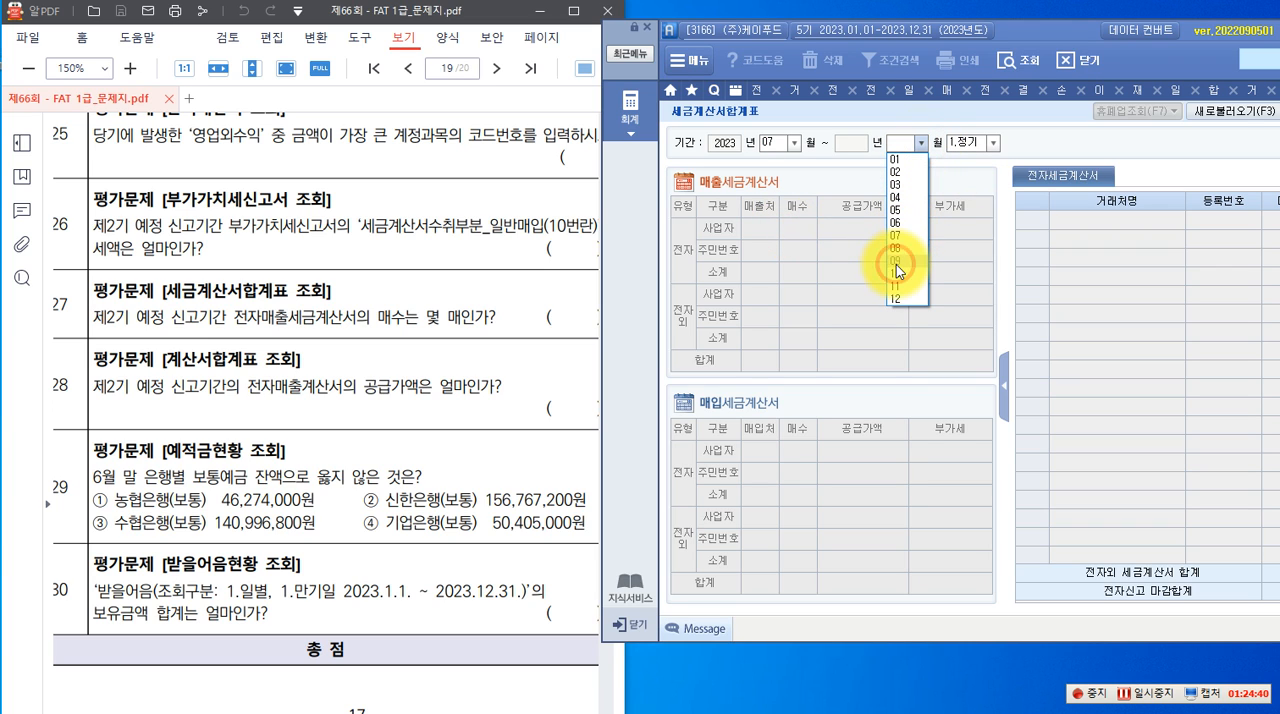
click(896, 264)
key(Return)
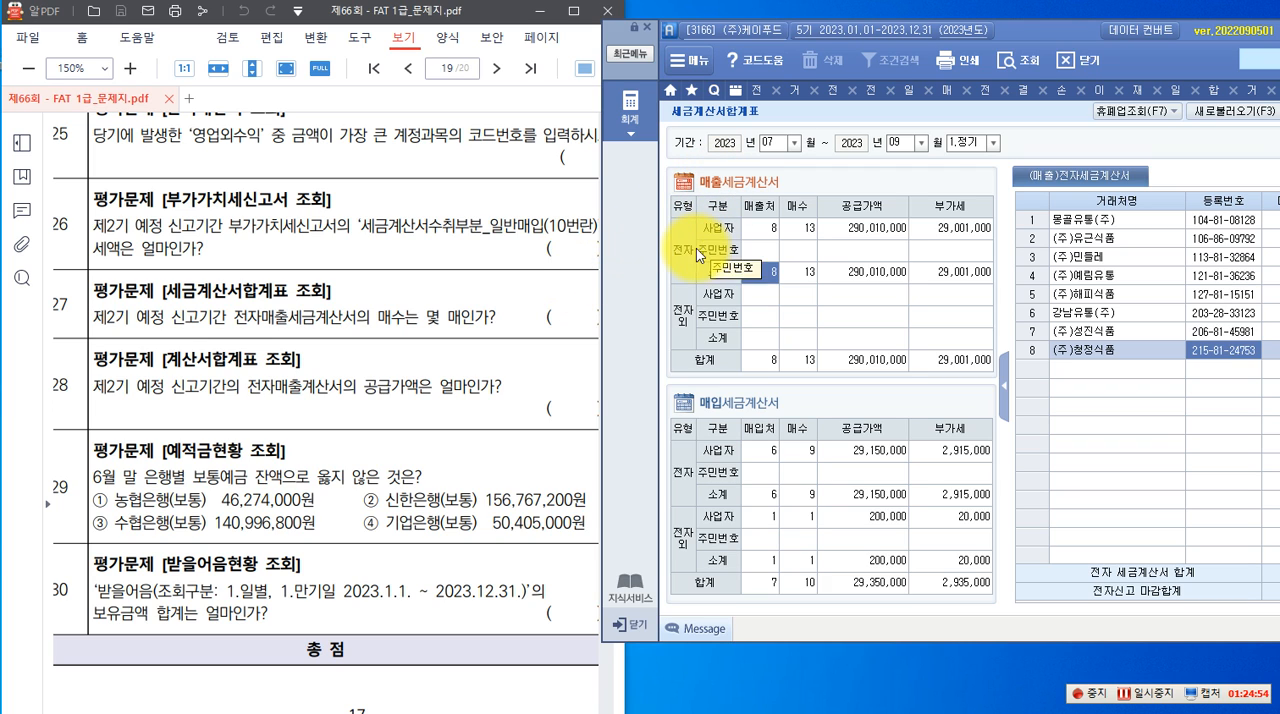
click(757, 227)
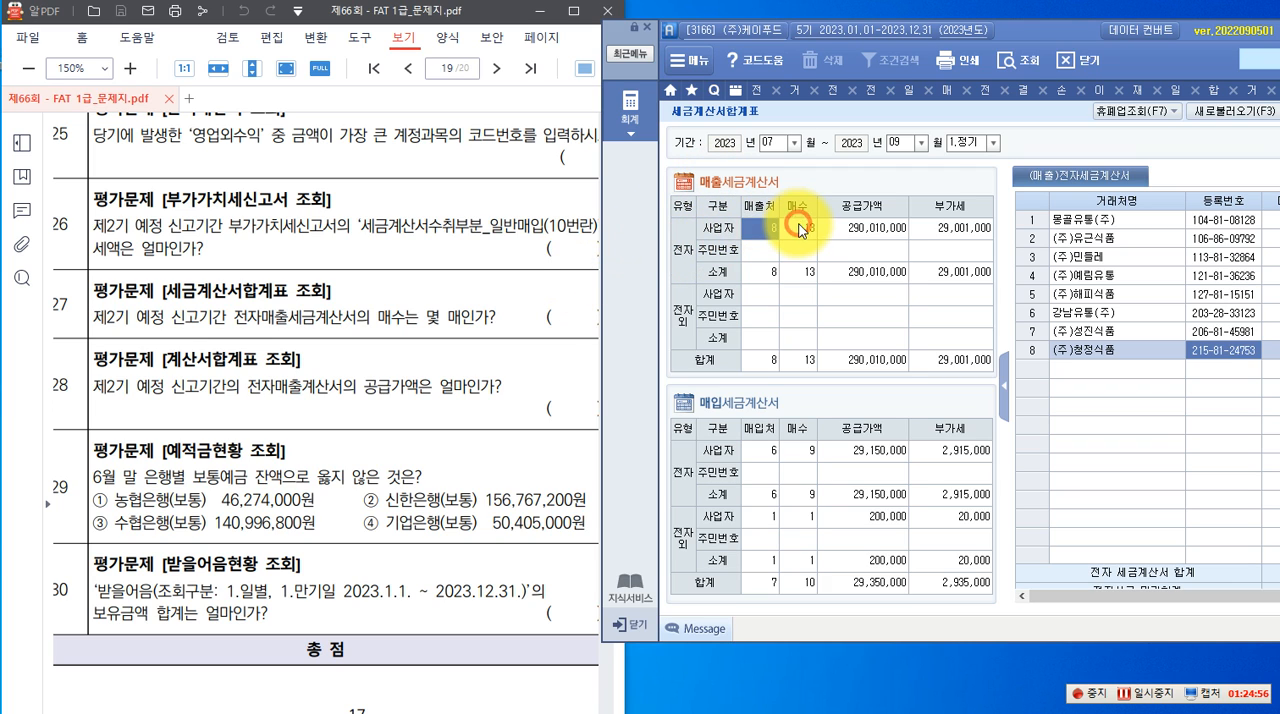
click(811, 229)
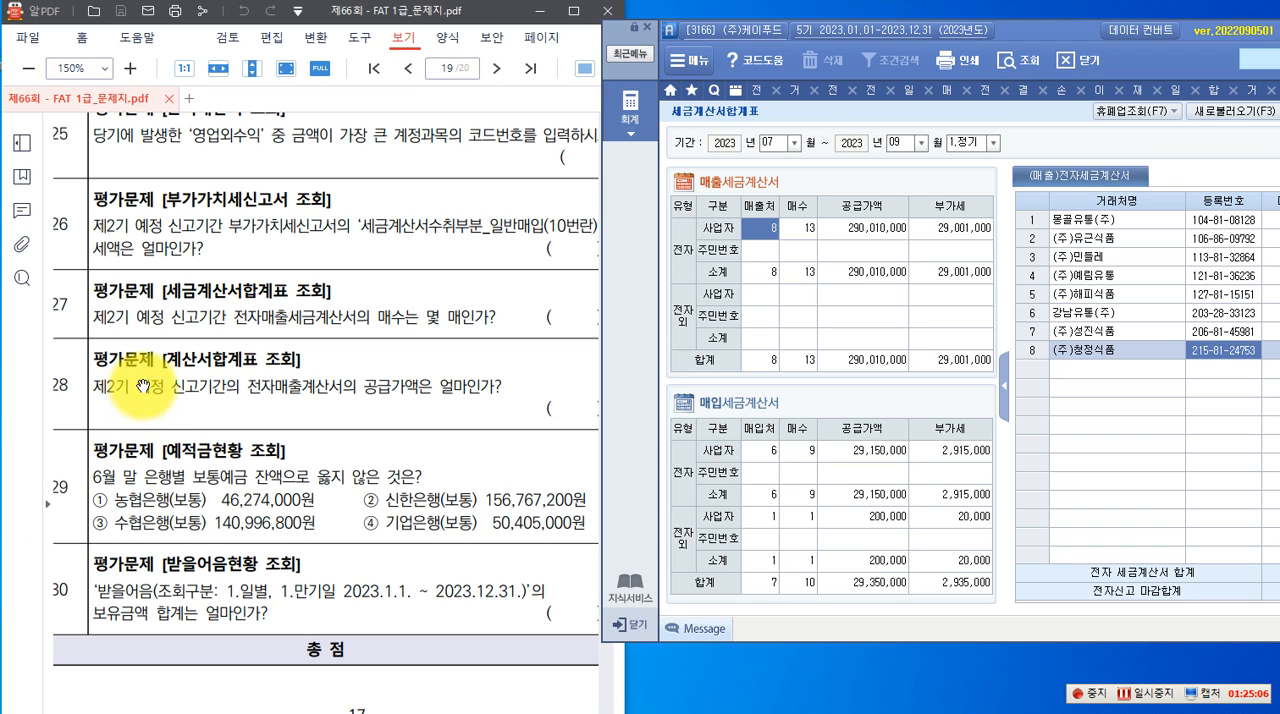
Query the 계산서합계표 for 2023년 07월 to 09월 and check the 공급가액 of 전자 매출계산서 for question 28
click(629, 106)
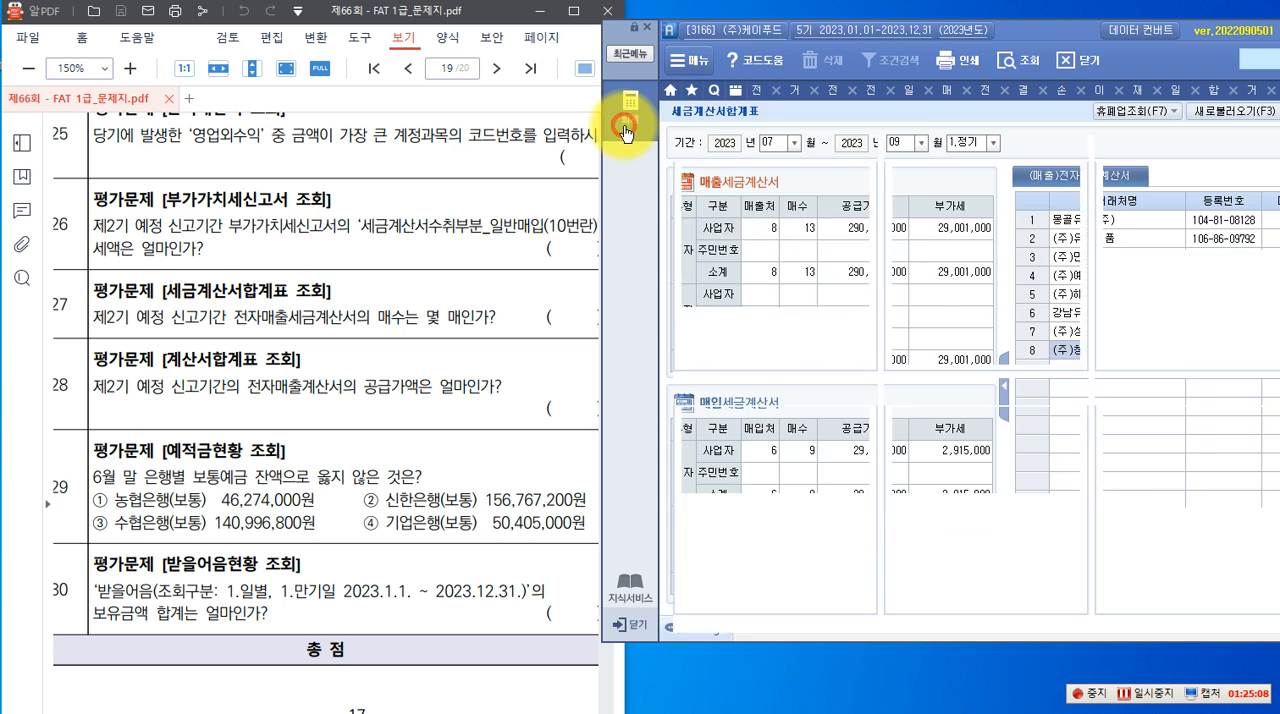
click(723, 441)
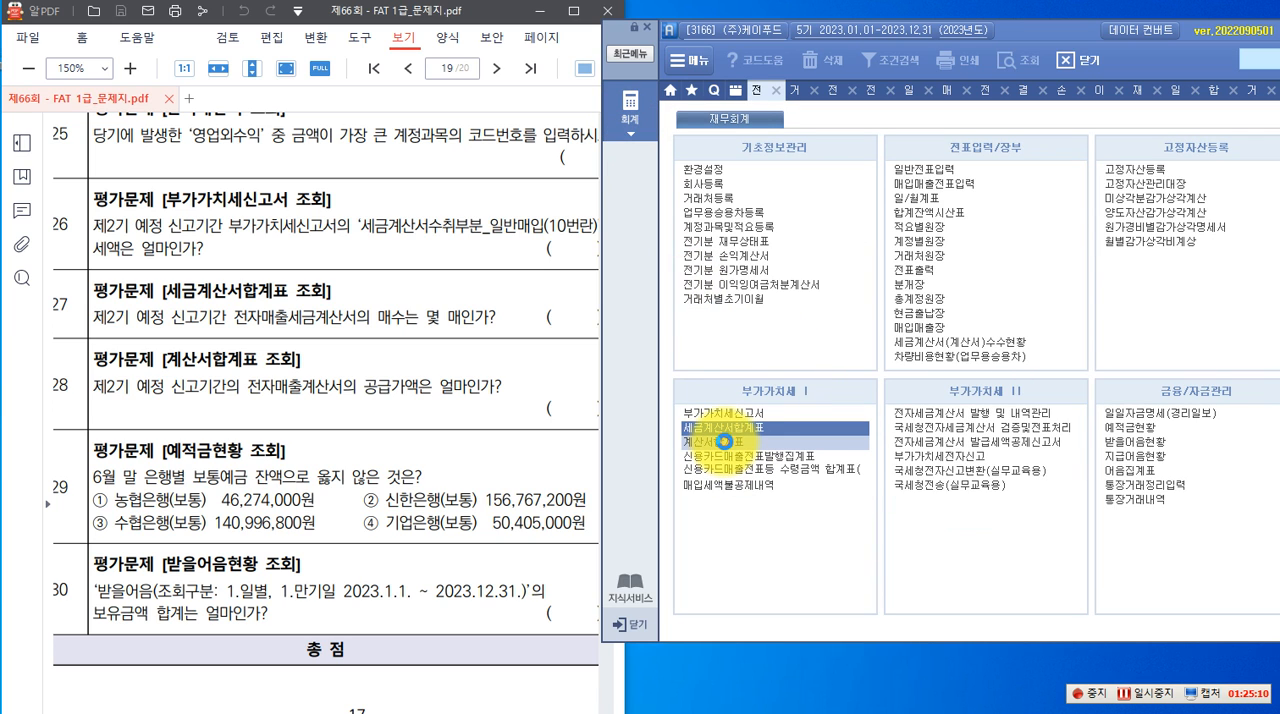
click(723, 441)
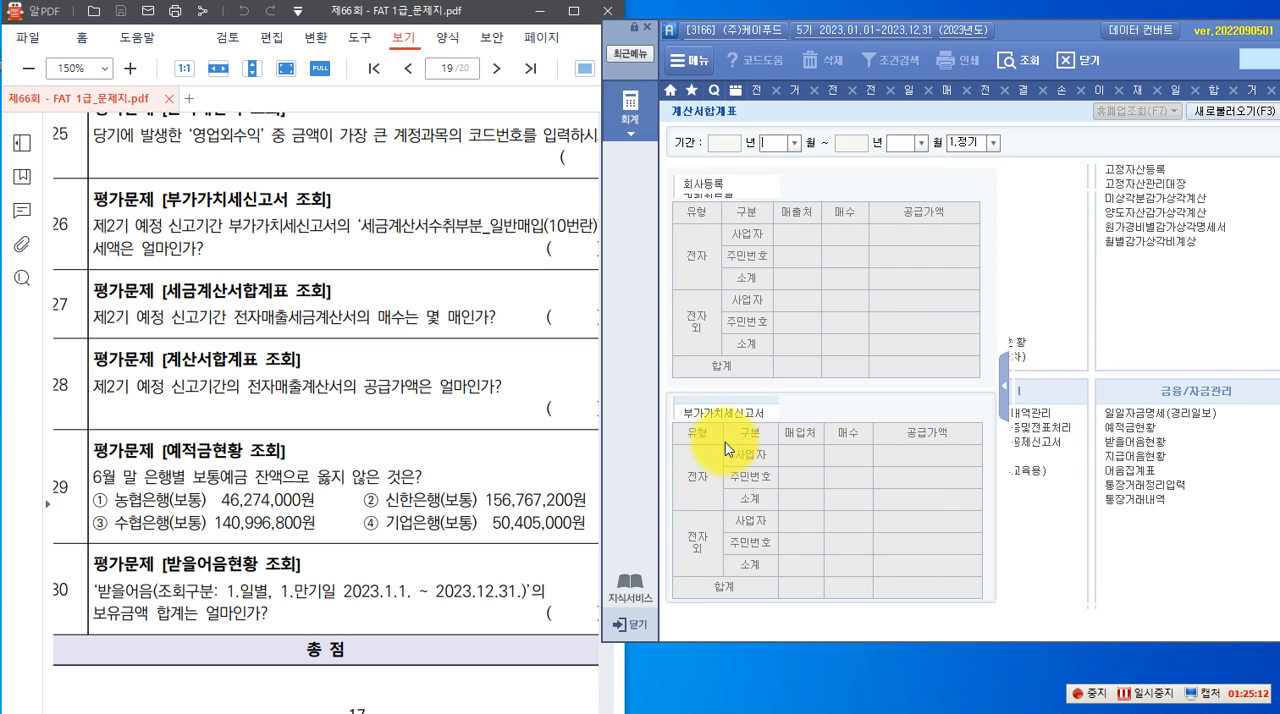
click(795, 142)
click(779, 235)
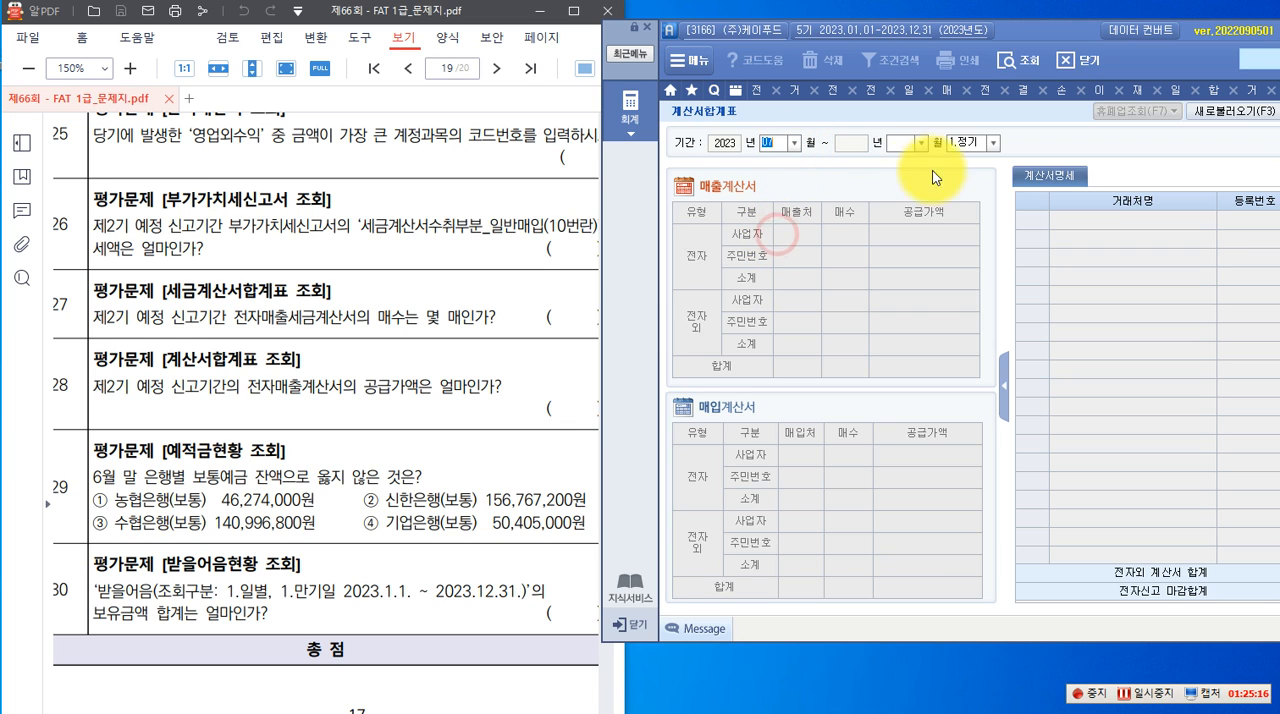
click(922, 144)
click(913, 262)
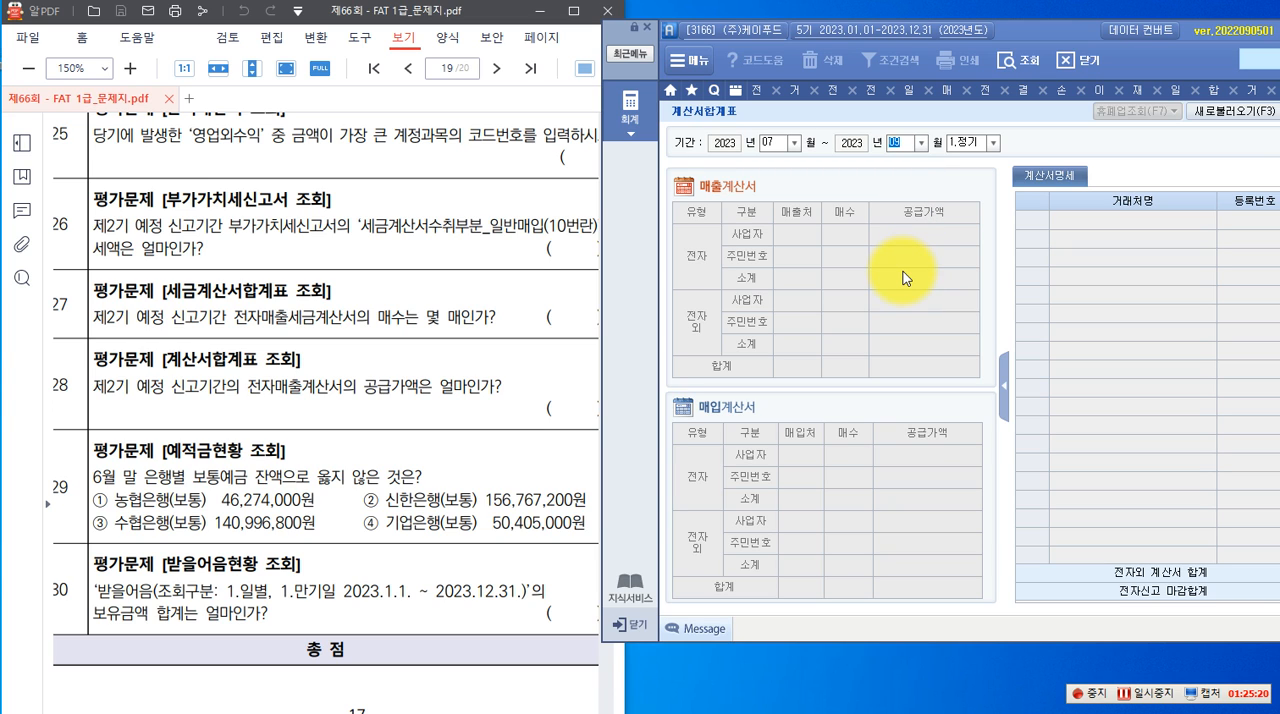
key(Return)
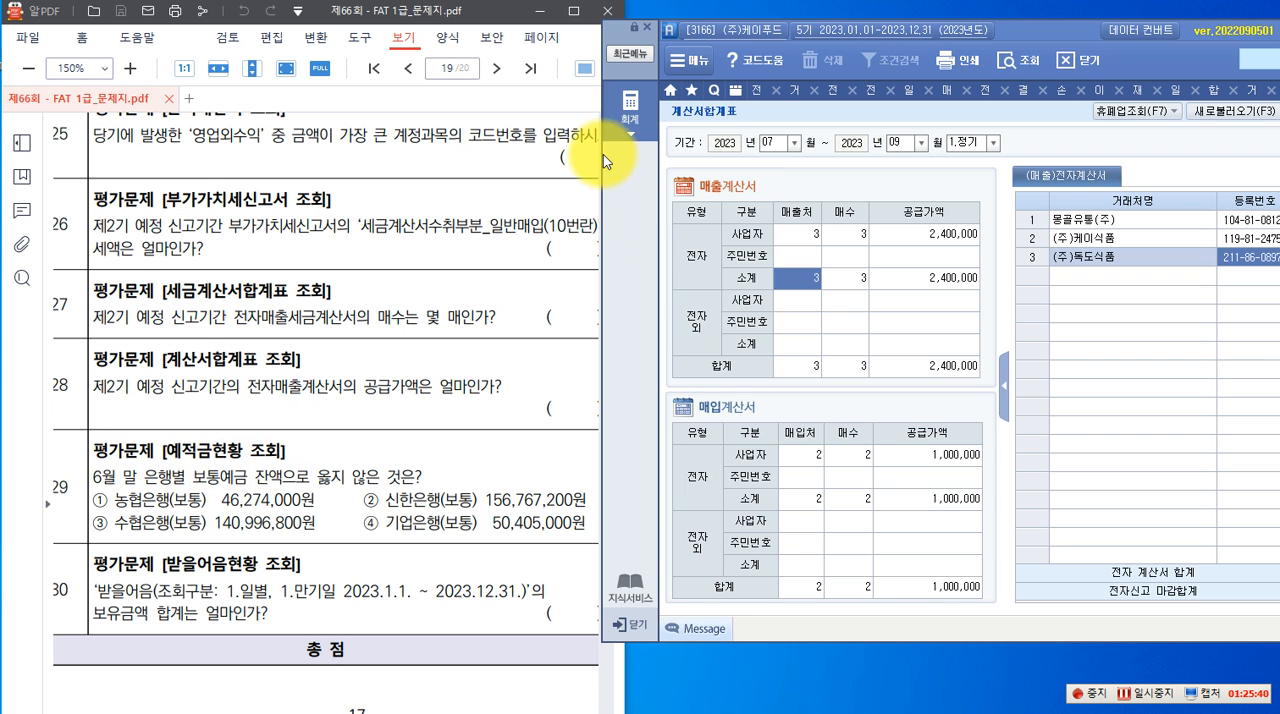
Query the 예적금현황 balances as of 2023년 06월 30일 for question 29
click(629, 108)
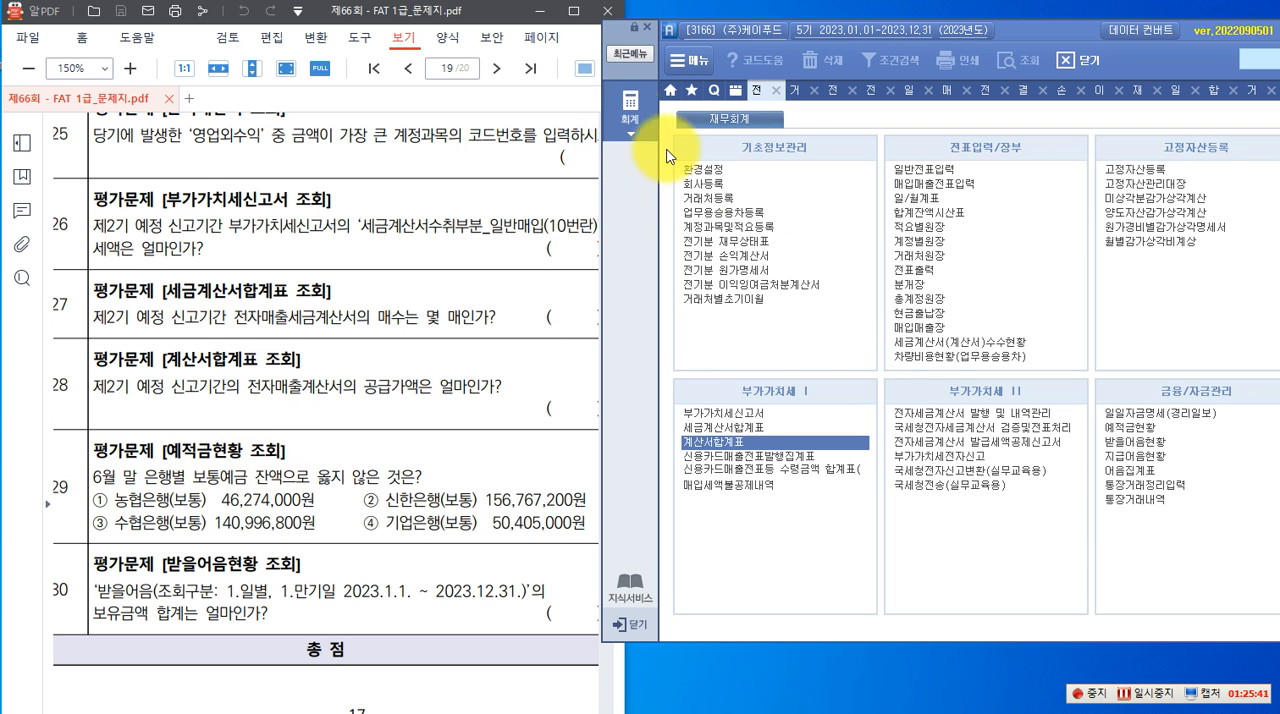
click(1127, 428)
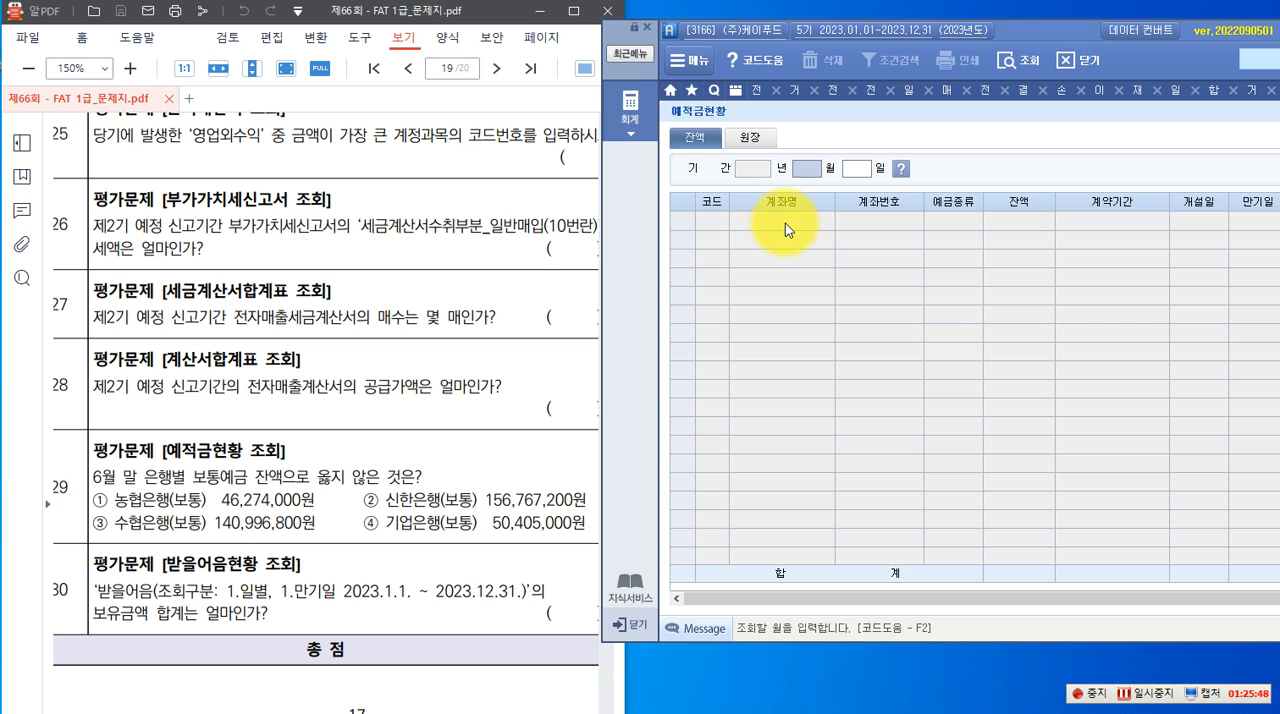
text(0630)
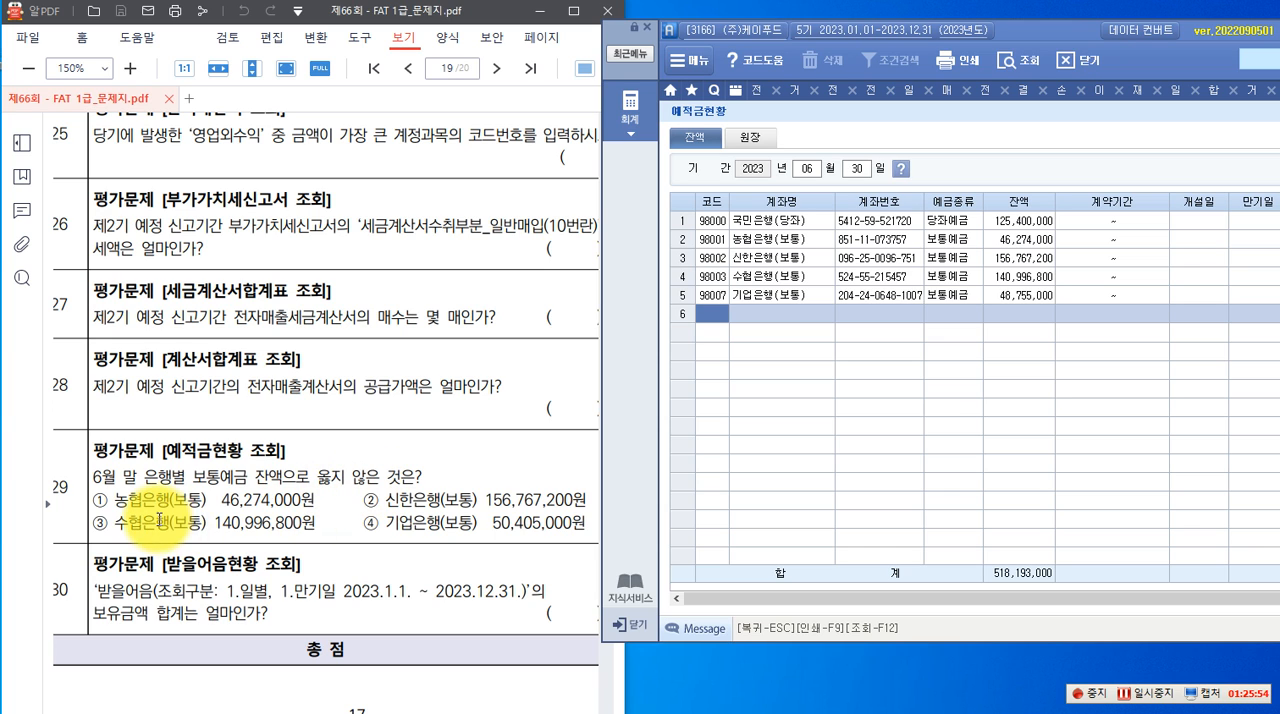
Compare the 잔액 of 농협은행, 신한은행, 수협은행 and 기업은행 (보통) in the 예적금현황 with the options of question 29
click(815, 239)
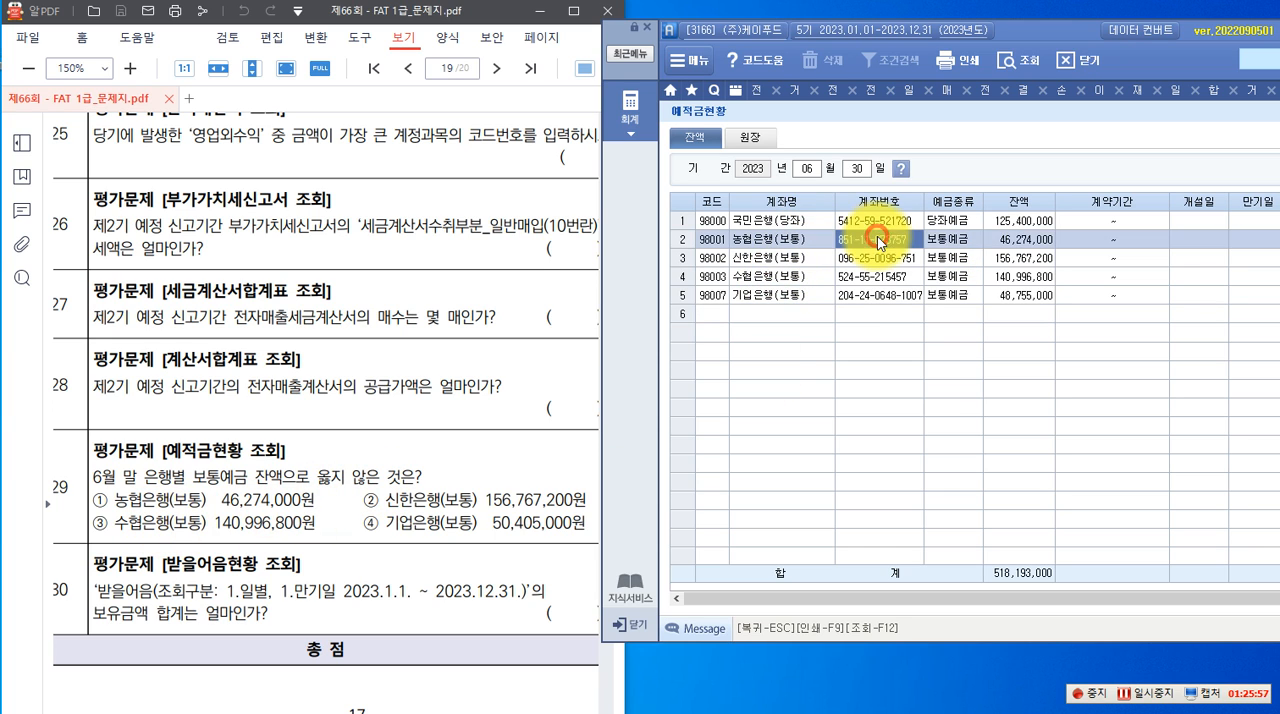
click(1018, 241)
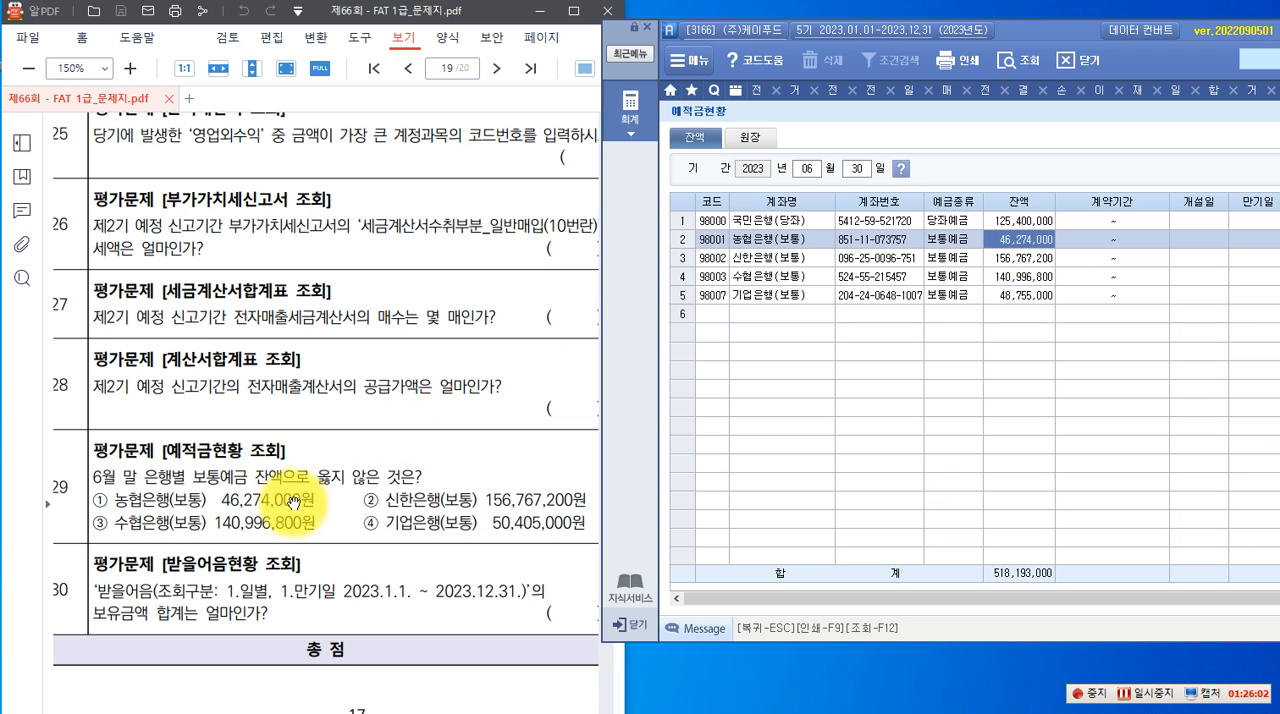
click(790, 259)
click(1006, 259)
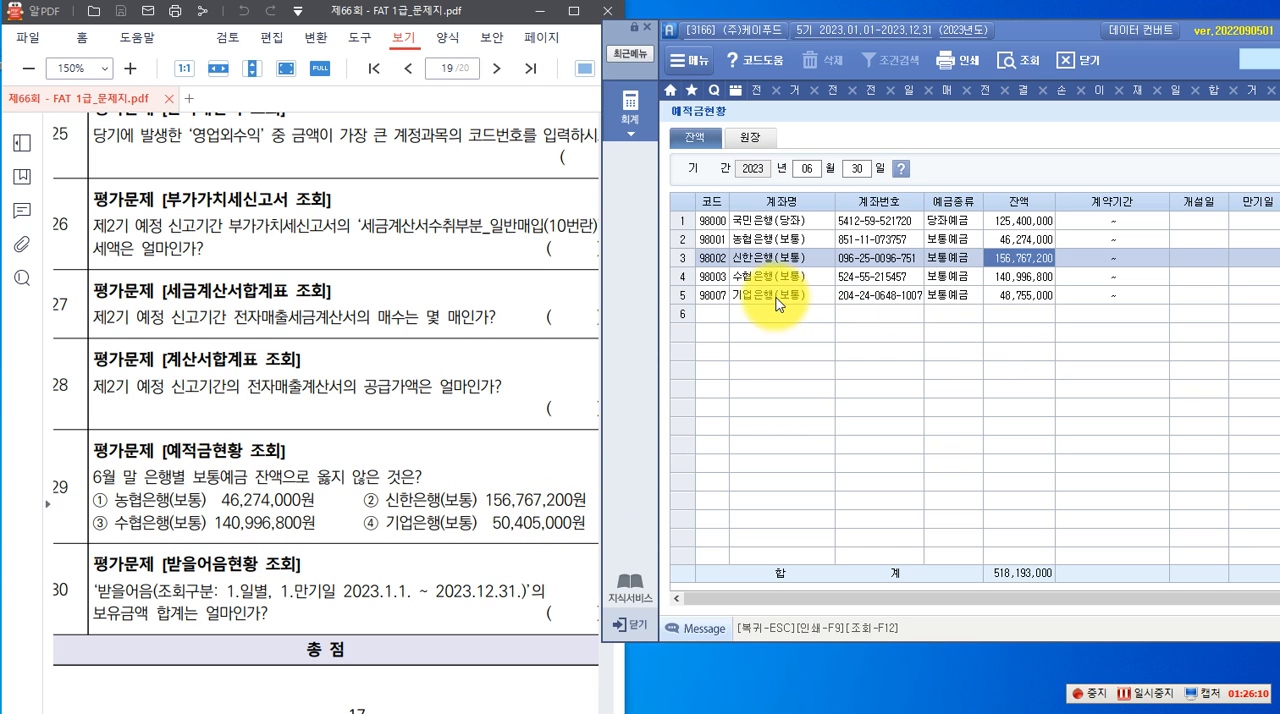
click(1000, 277)
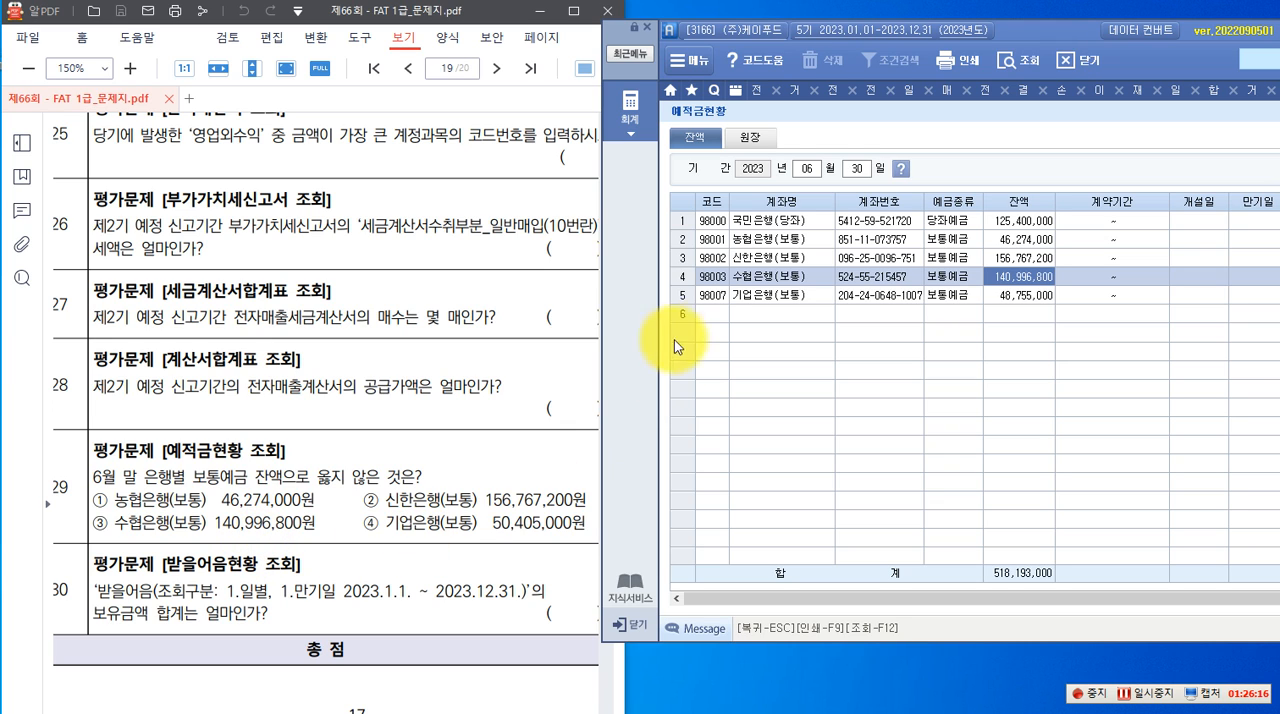
click(1000, 297)
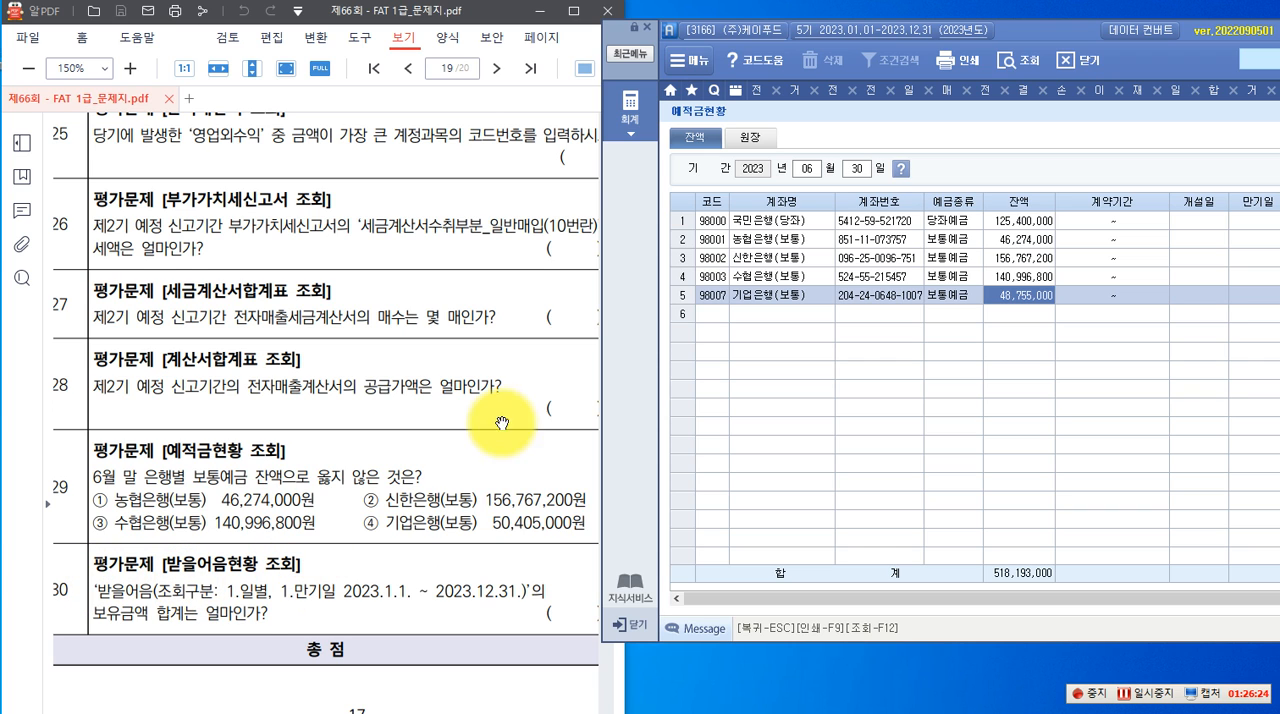
Query the 받을어음현황 by 1.일별 and 1.만기일 for 2023년 01월 01일 to 12월 31일 for question 30
click(636, 119)
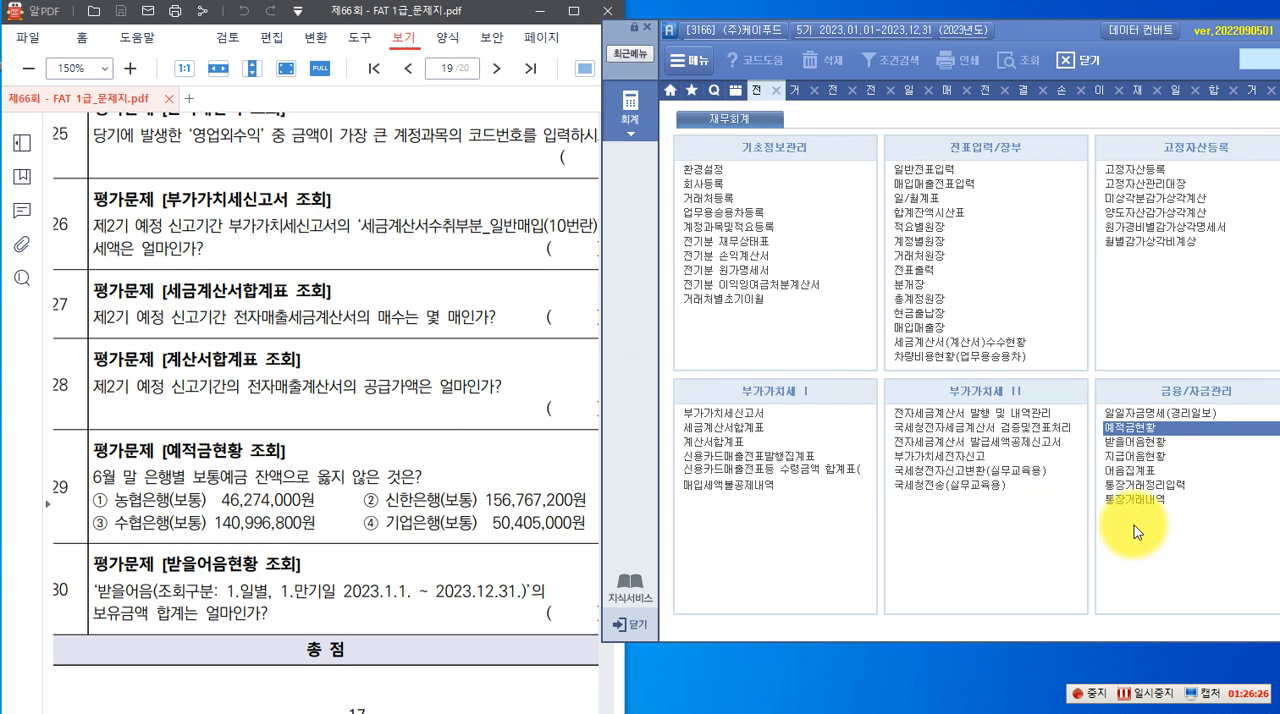
click(1121, 444)
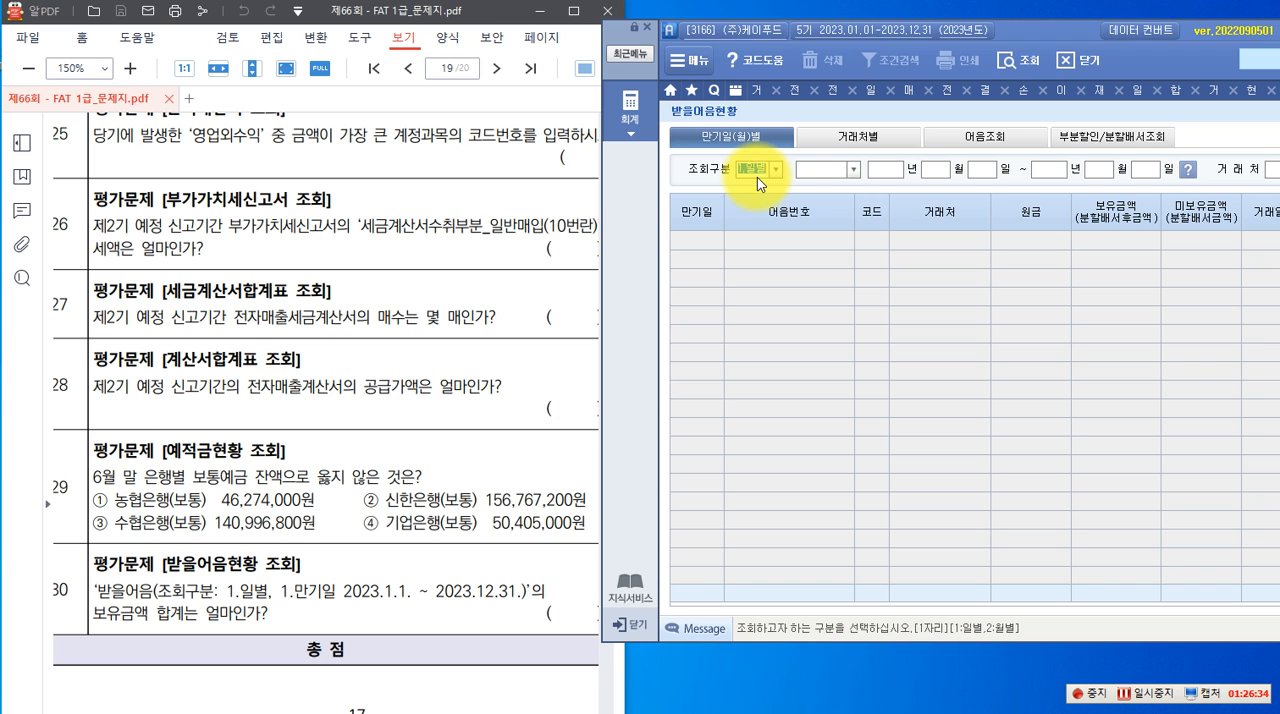
text(1)
click(887, 174)
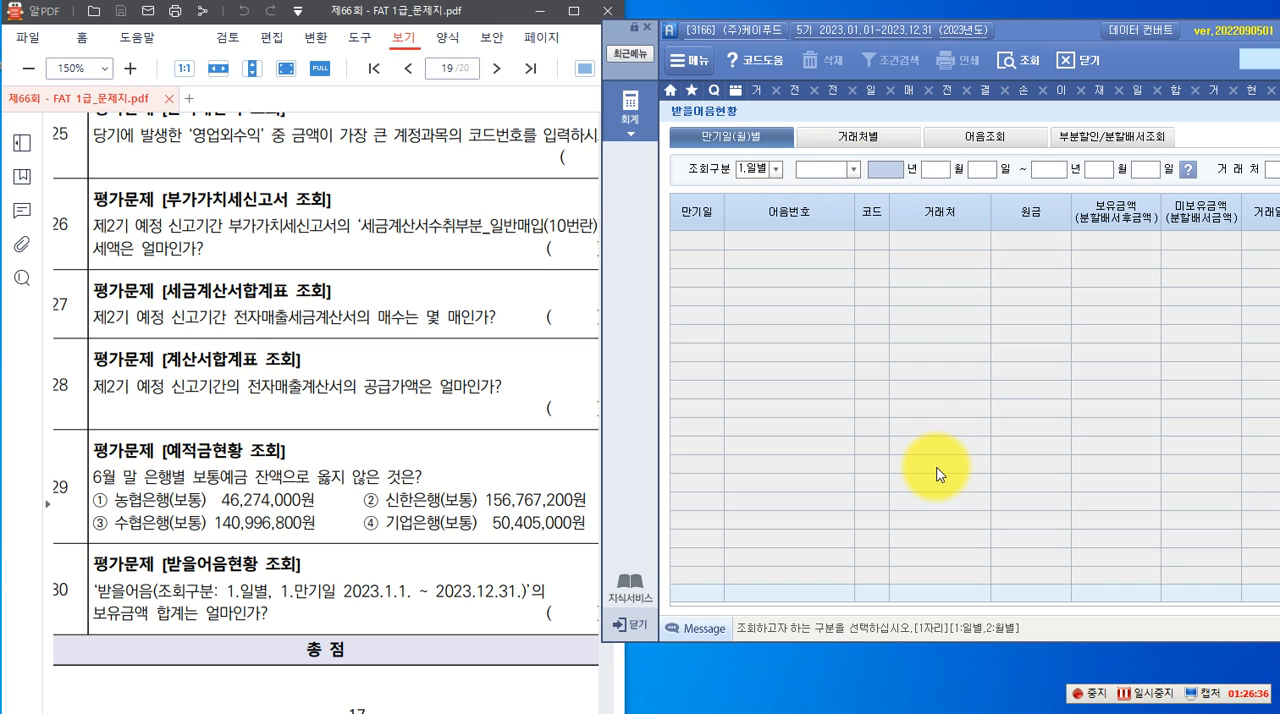
text(202)
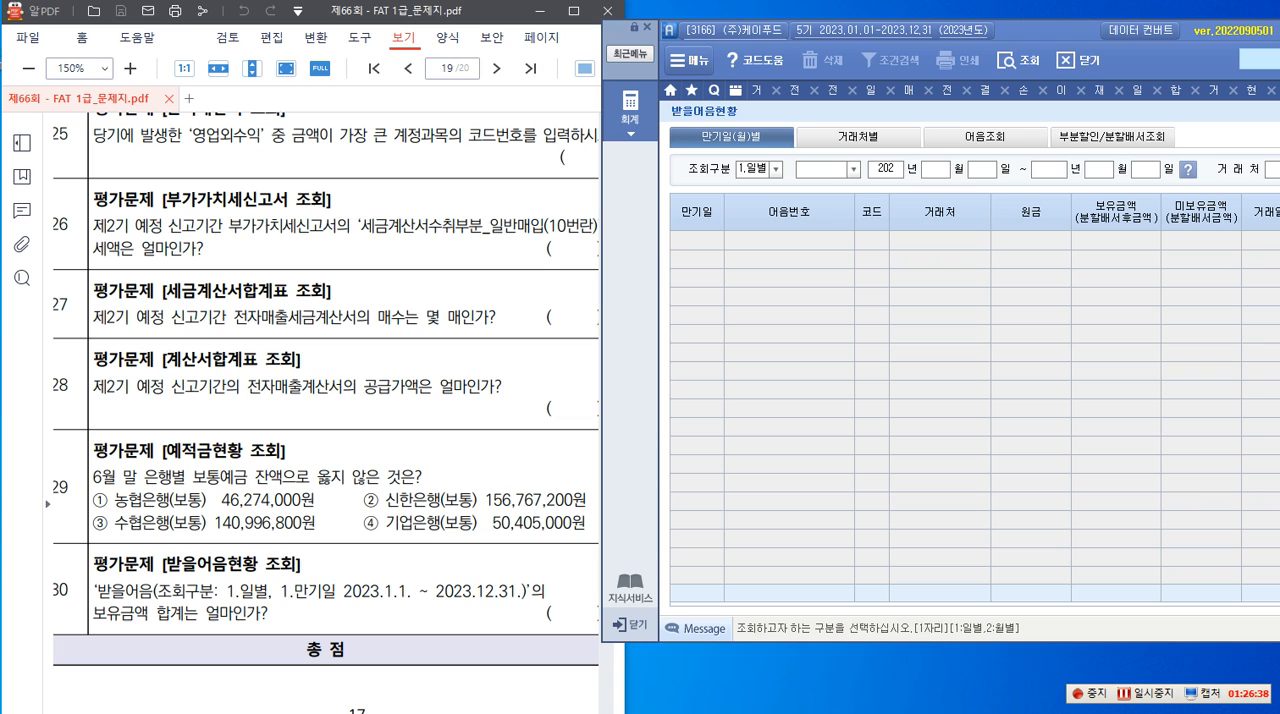
text(3)
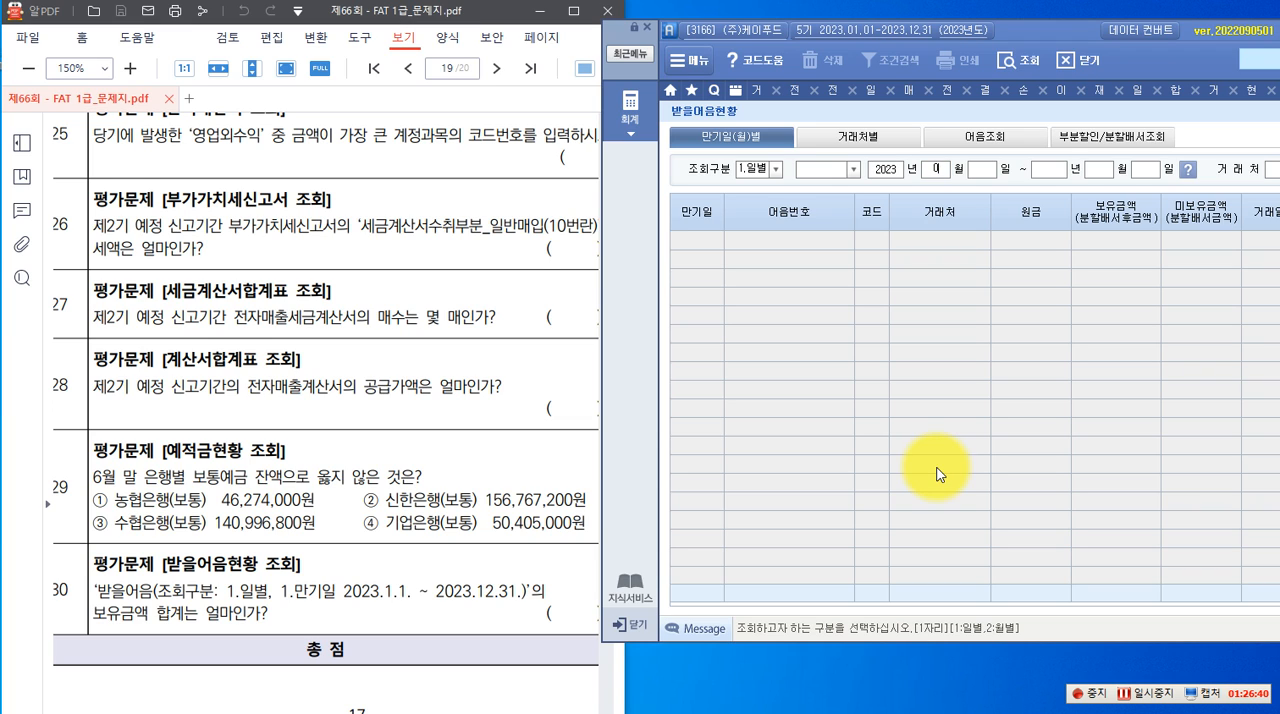
text(02023)
text(31)
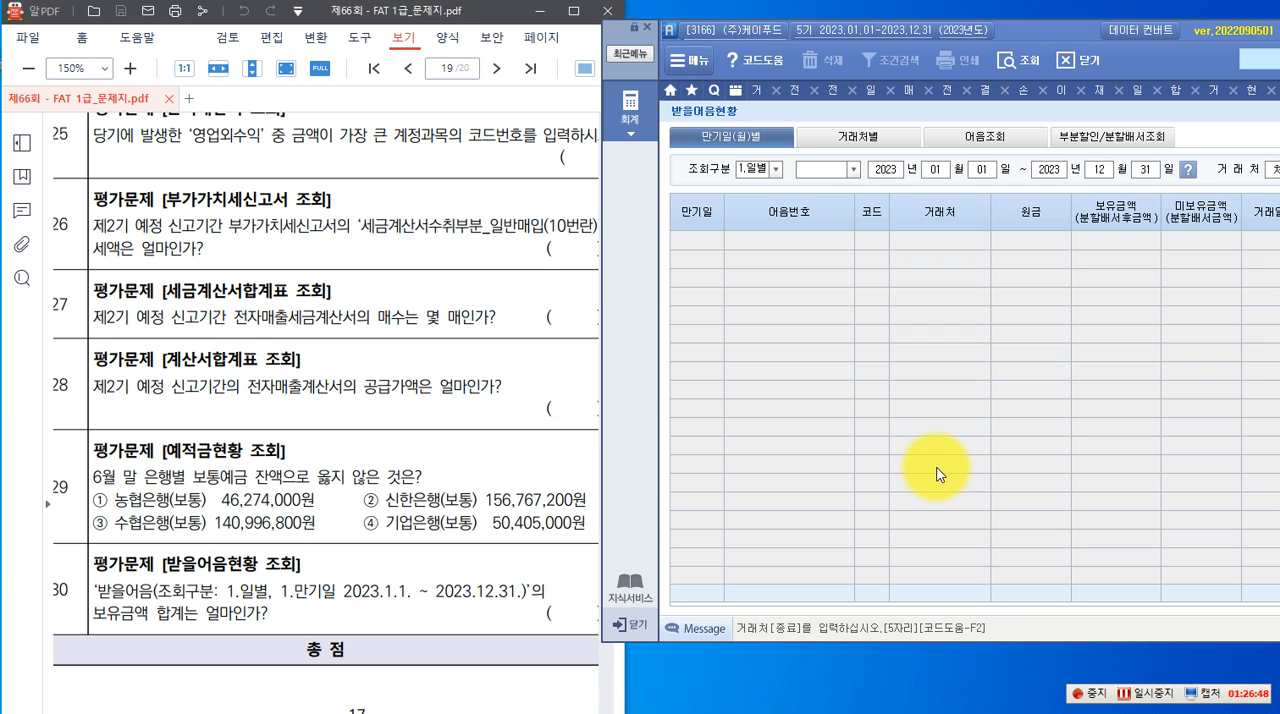
key(Return)
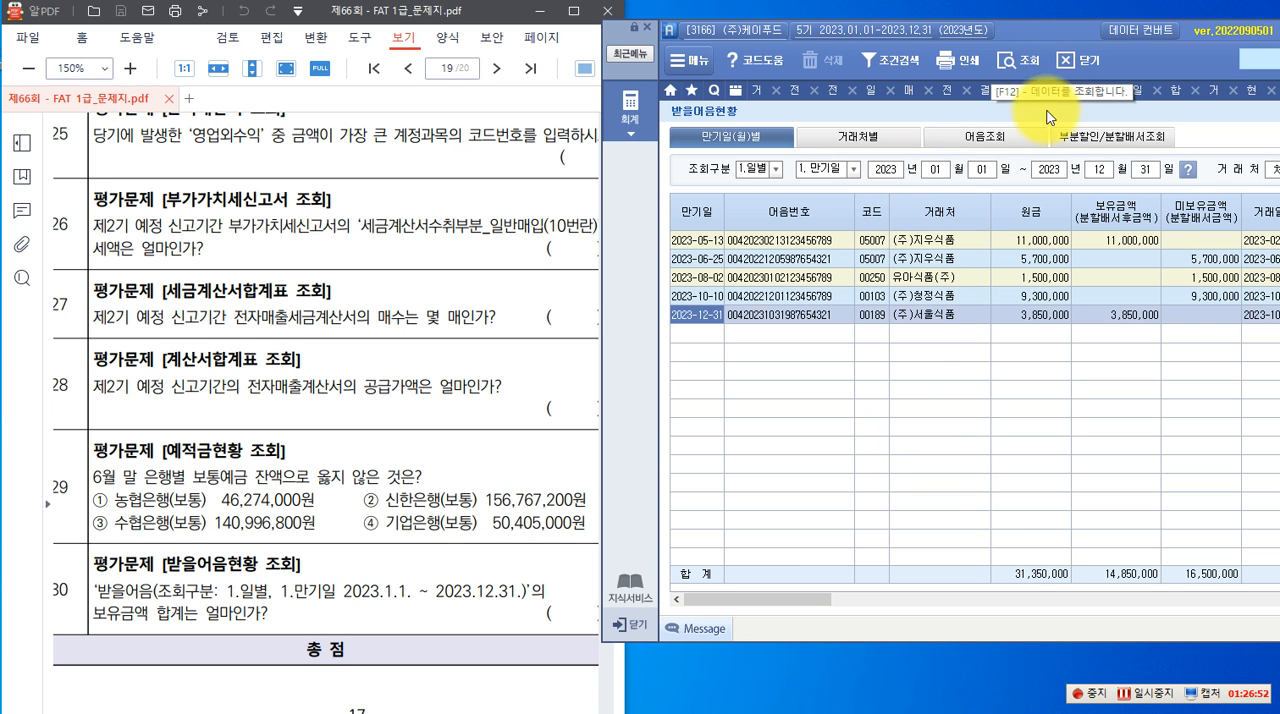
Check the 합계 of the 보유금액 column in the 받을어음현황 for question 30
drag(1058, 36, 779, 71)
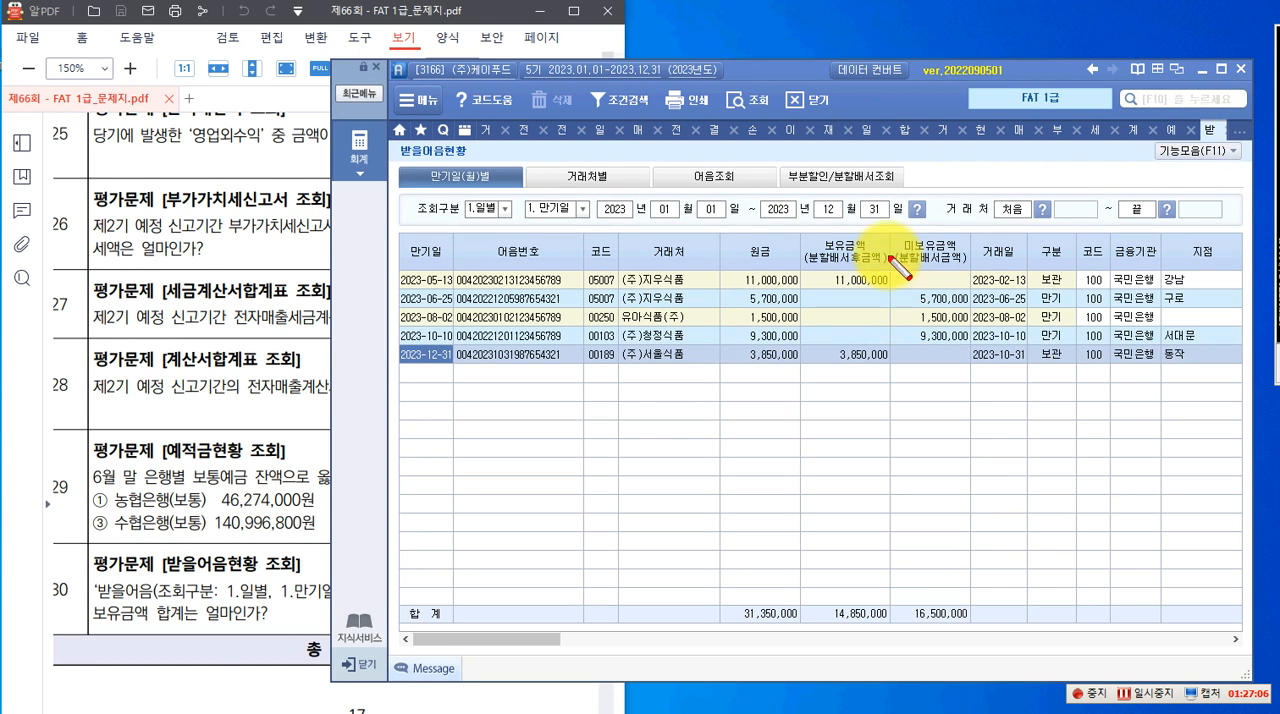
drag(802, 233, 876, 265)
drag(818, 597, 900, 632)
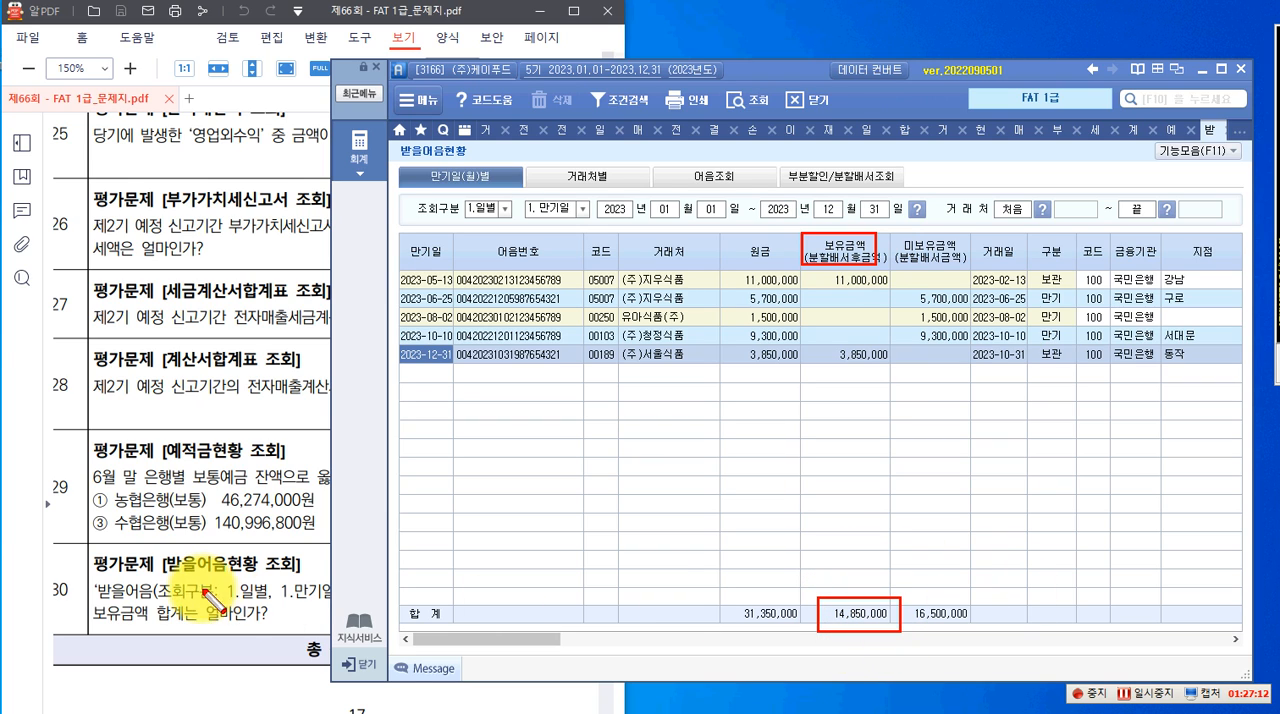
key(Escape)
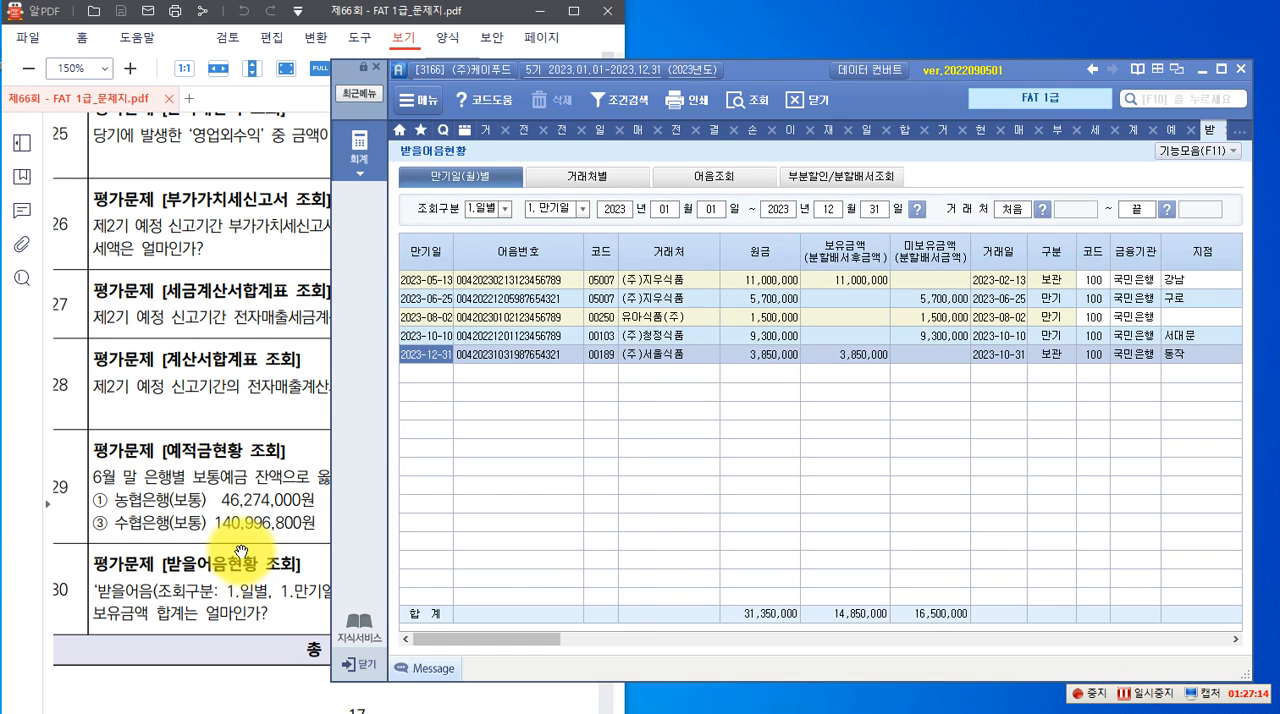
Review the 회계정보분석 questions on page 20 of the exam PDF, starting with the 전기 자기자본비율 formula, beside the accounting window
click(241, 551)
scroll(243, 547, down, 7)
scroll(259, 526, down, 7)
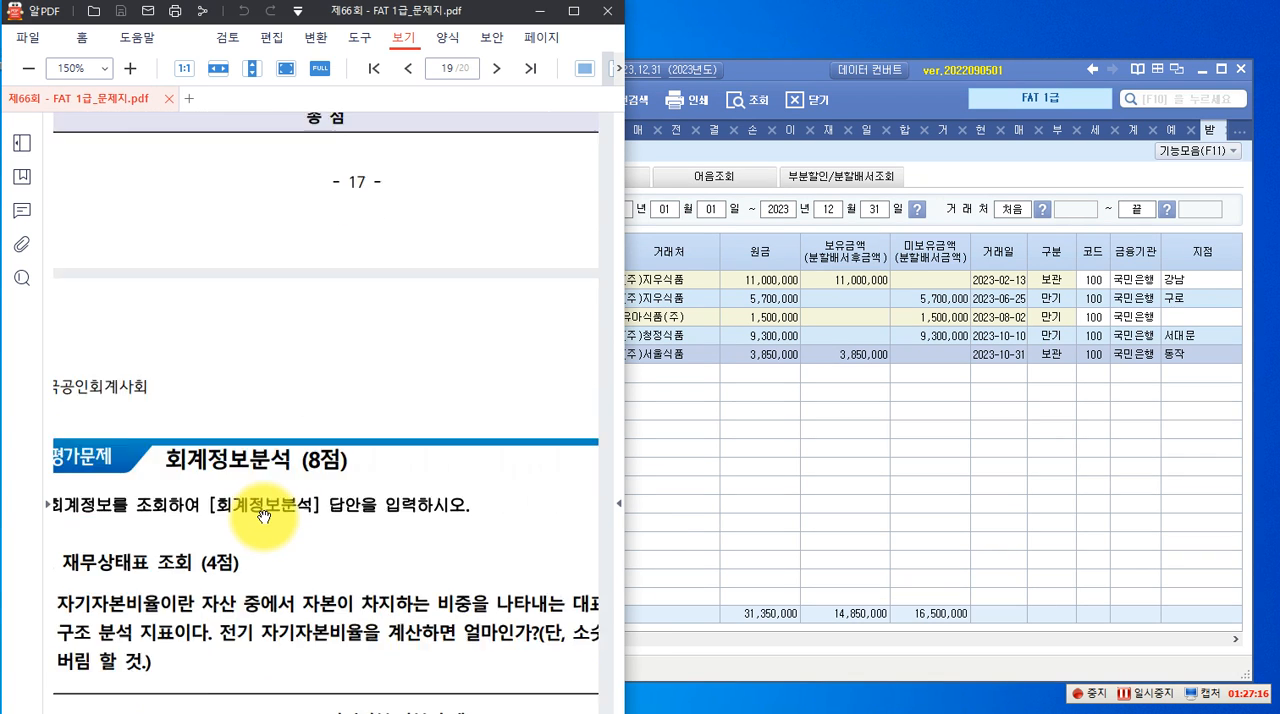
scroll(265, 517, down, 1)
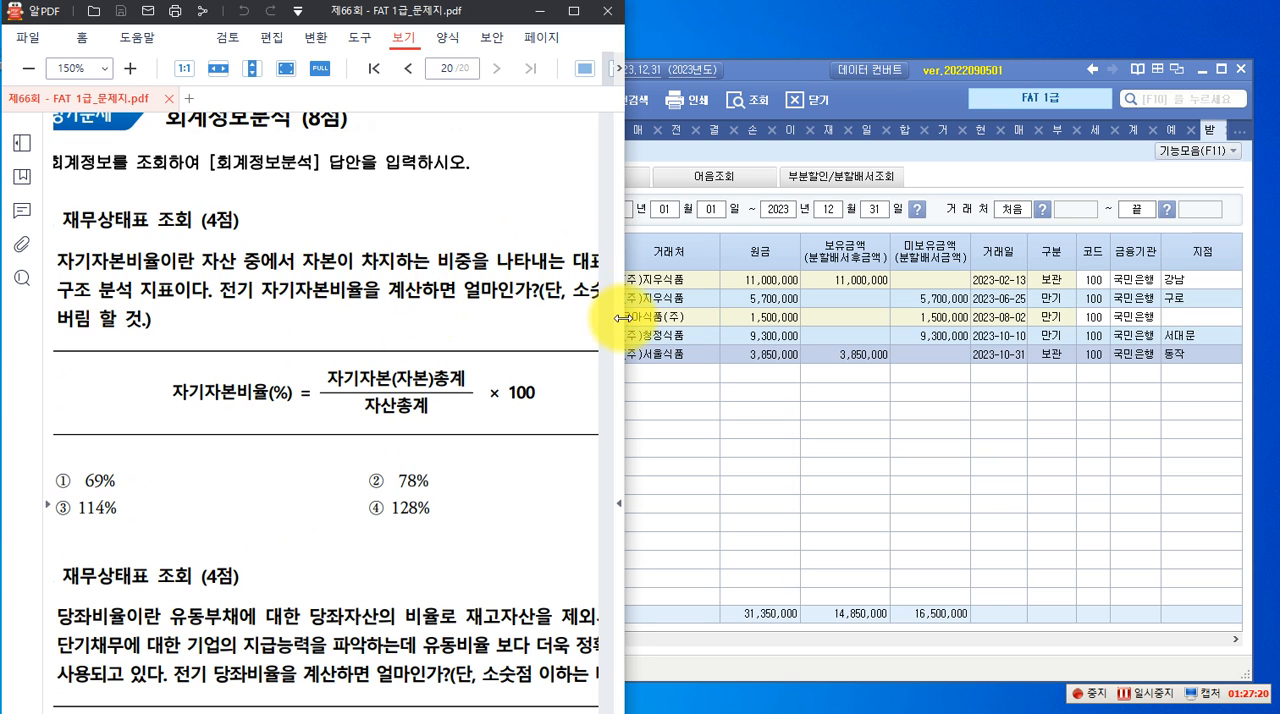
drag(622, 318, 698, 320)
scroll(415, 317, up, 1)
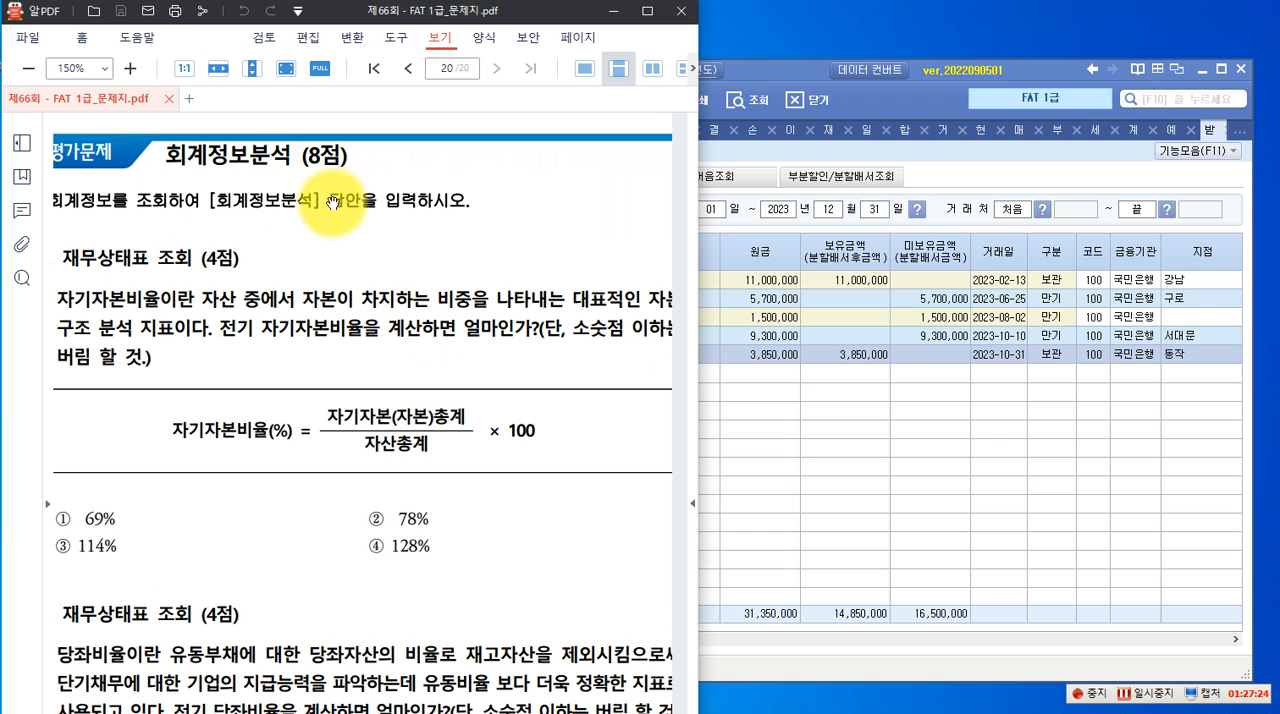
click(885, 113)
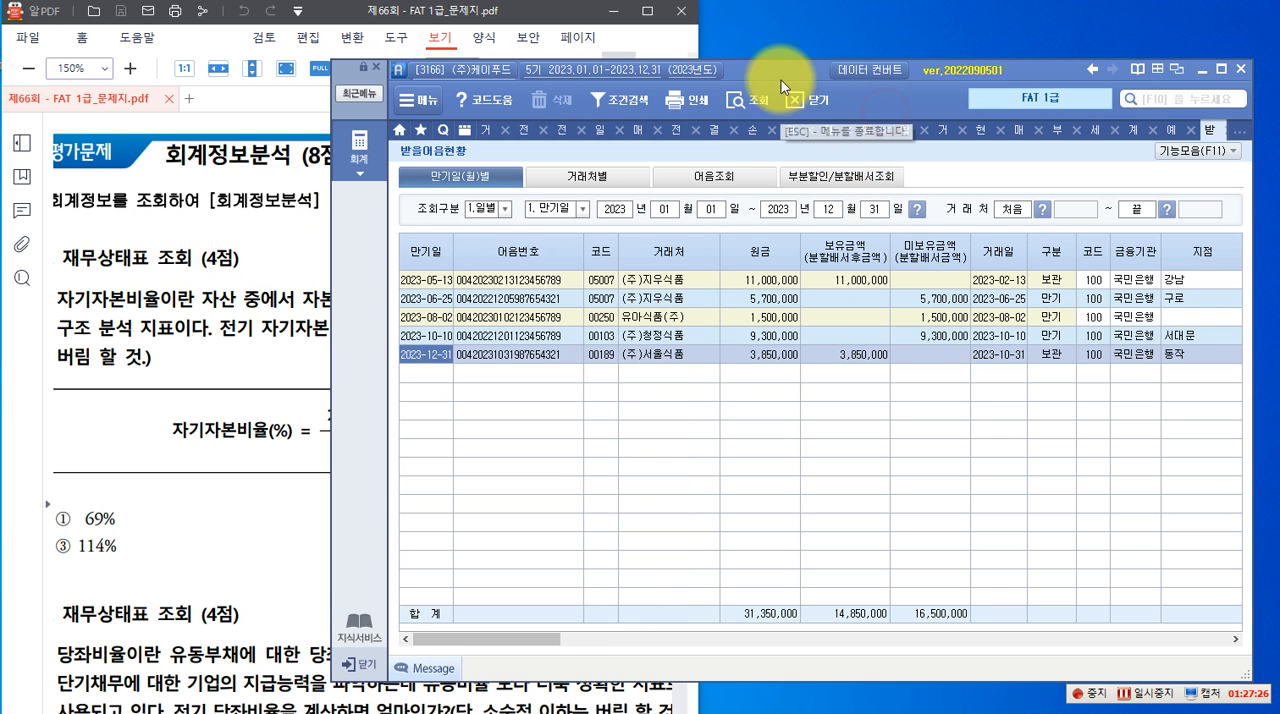
drag(774, 76, 1014, 63)
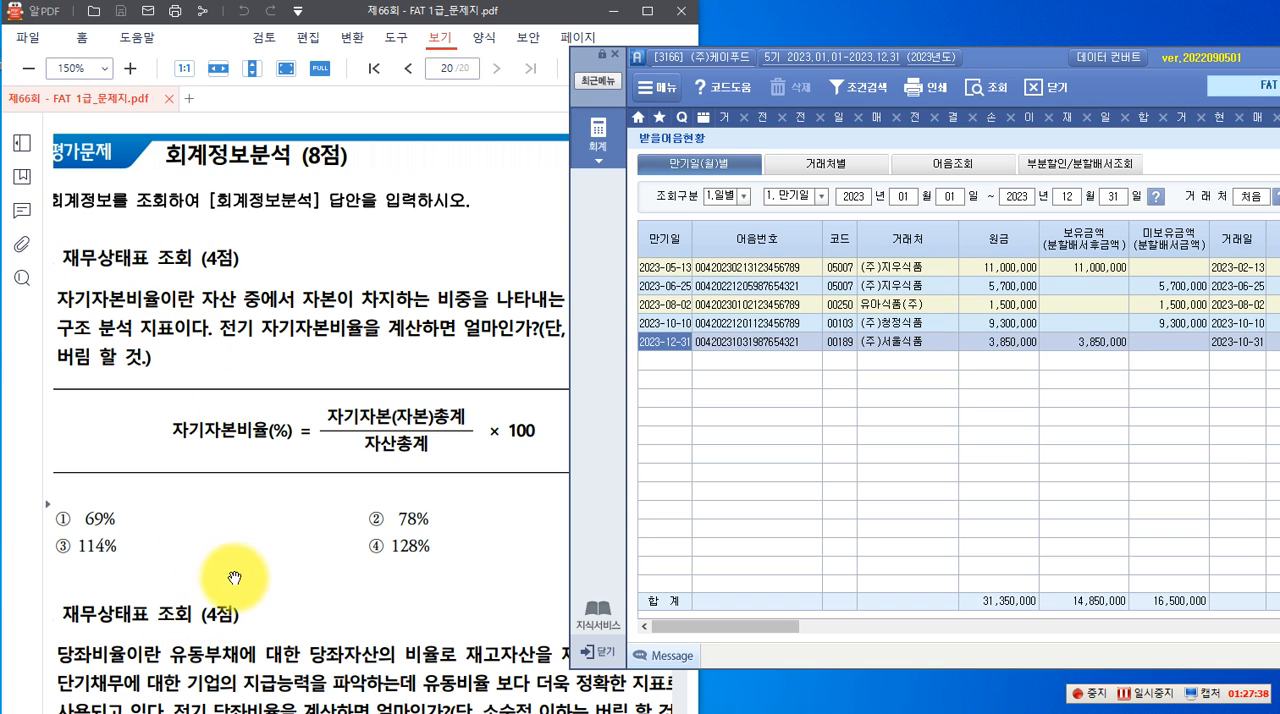
scroll(305, 510, down, 1)
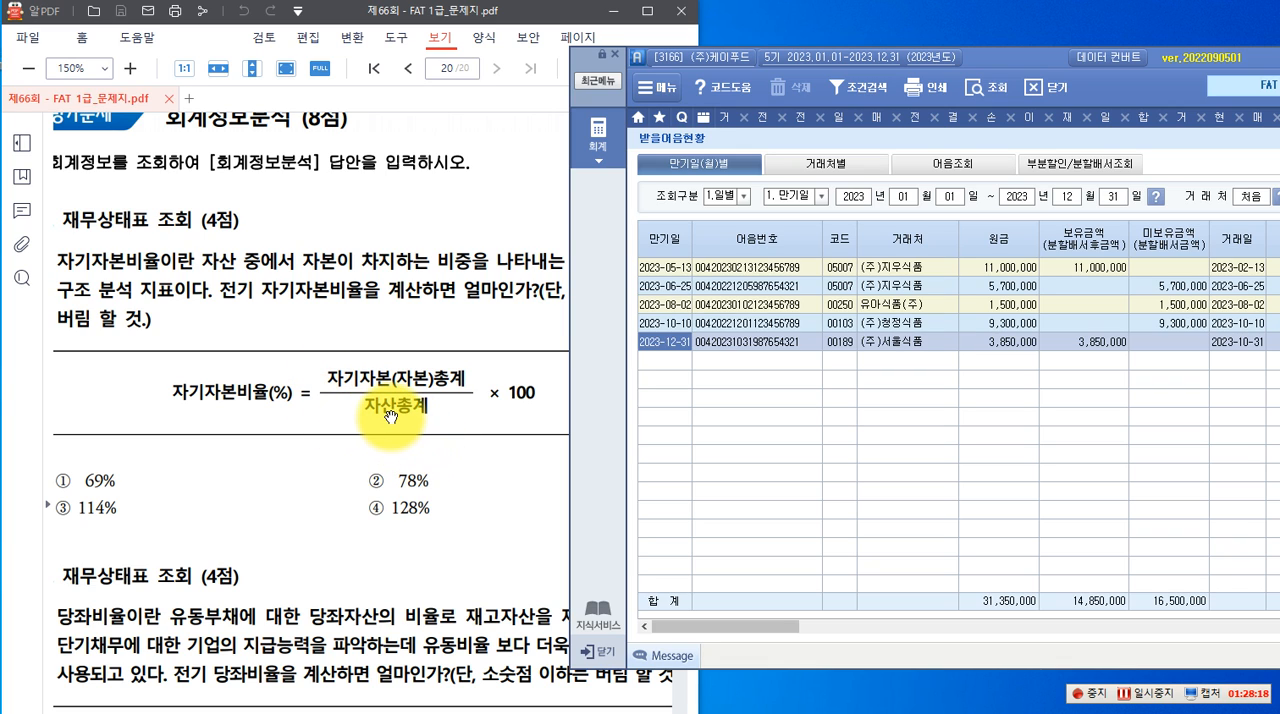
Open the 재무상태표 for 2023년 12월 and place it beside question 31 of the exam PDF
click(599, 138)
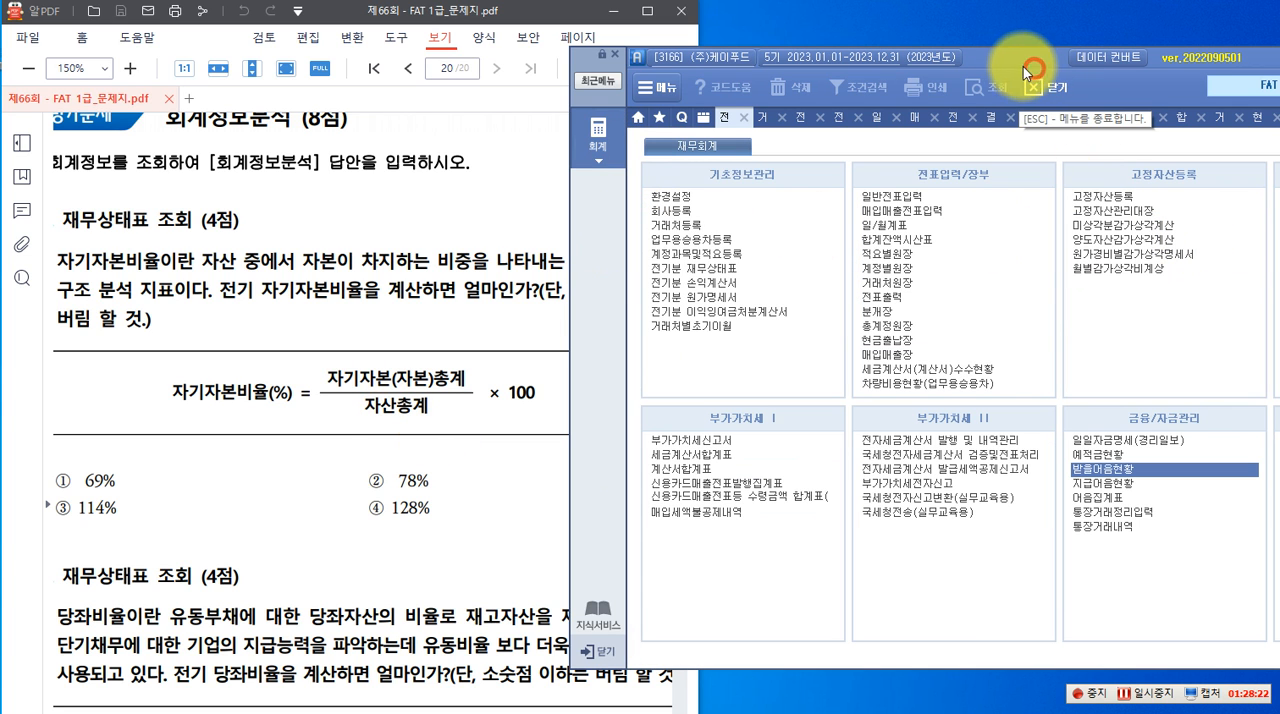
click(980, 57)
drag(980, 57, 844, 40)
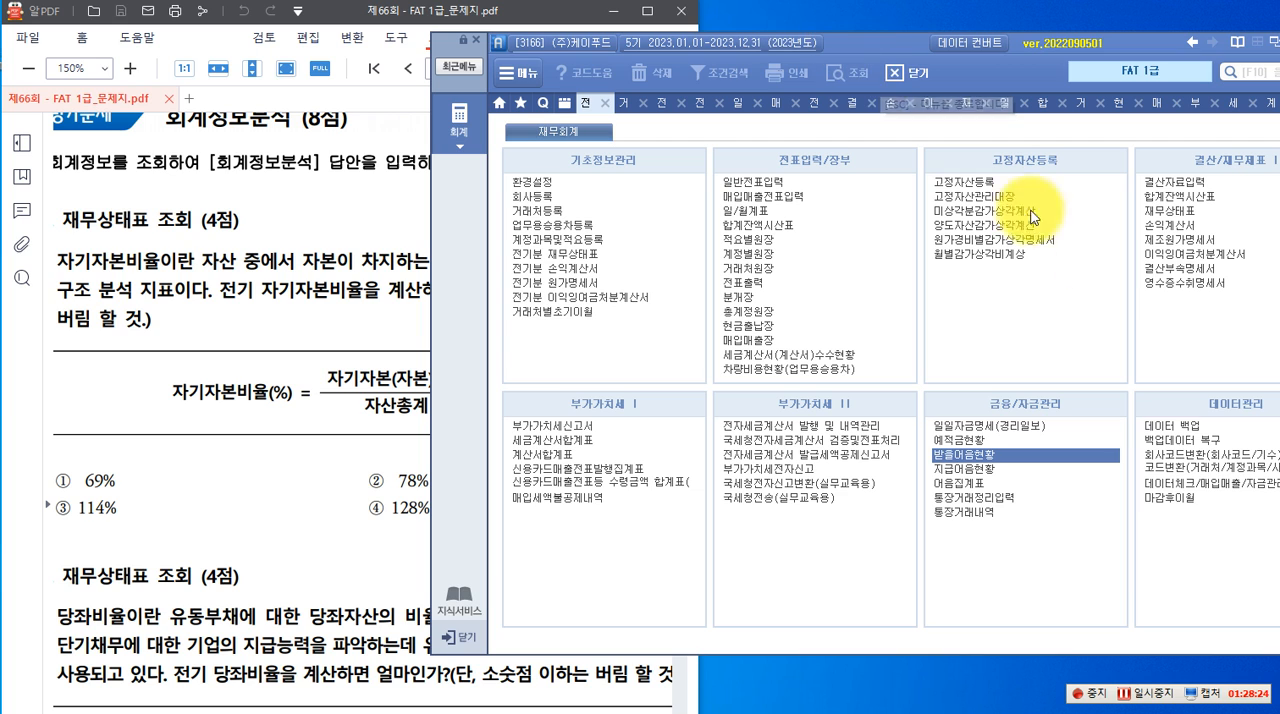
click(1176, 211)
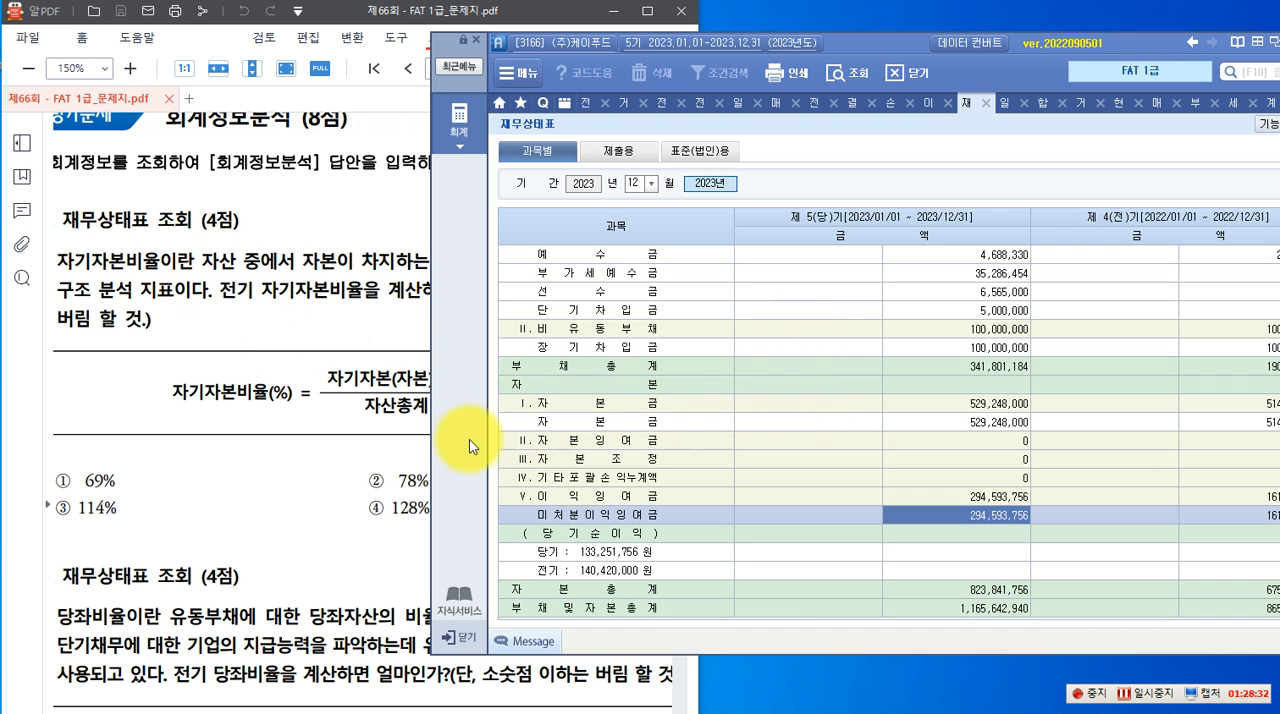
drag(894, 51, 942, 47)
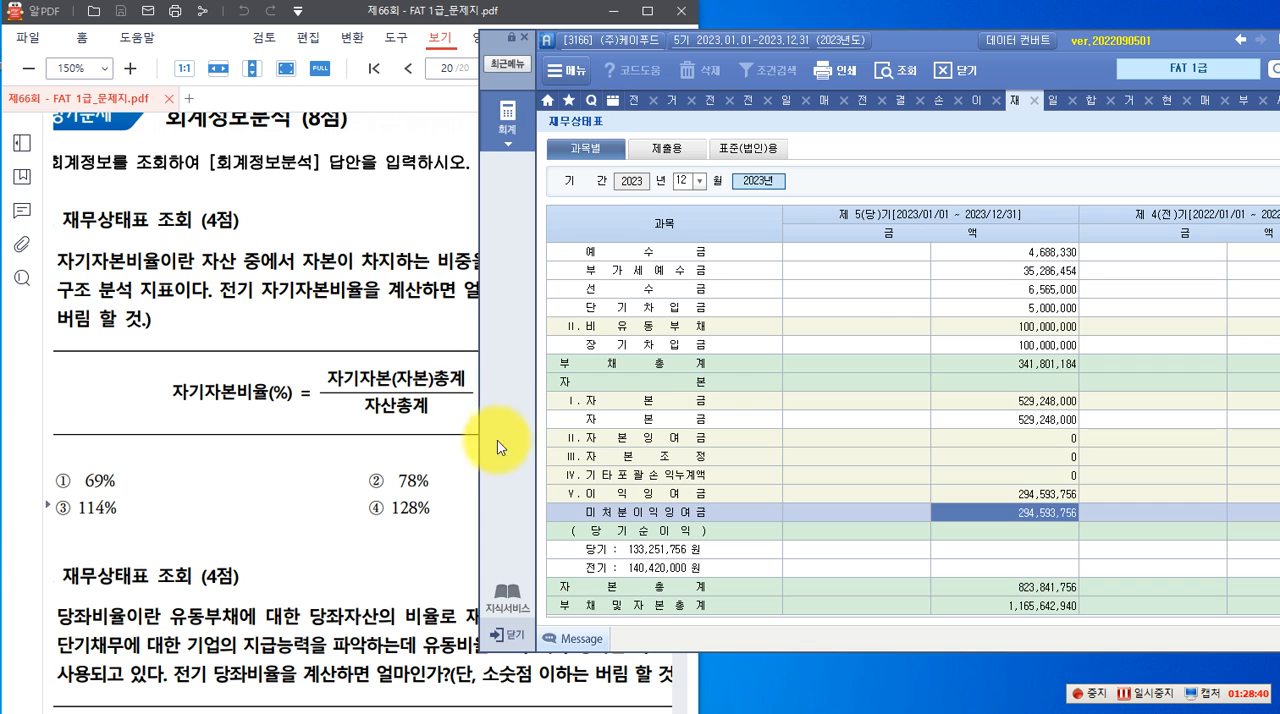
Look up the 자본총계 of the 제 4(전)기 column in the 재무상태표, with the full text of question 31 in view
click(917, 440)
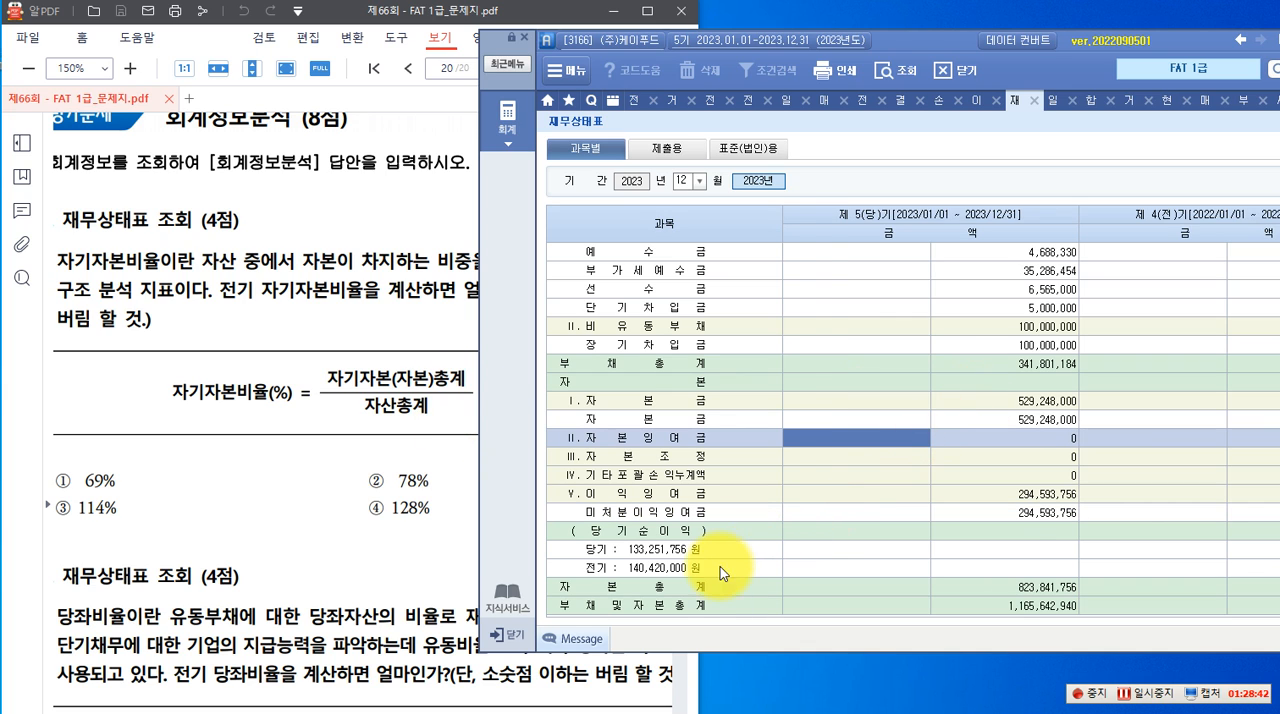
click(628, 590)
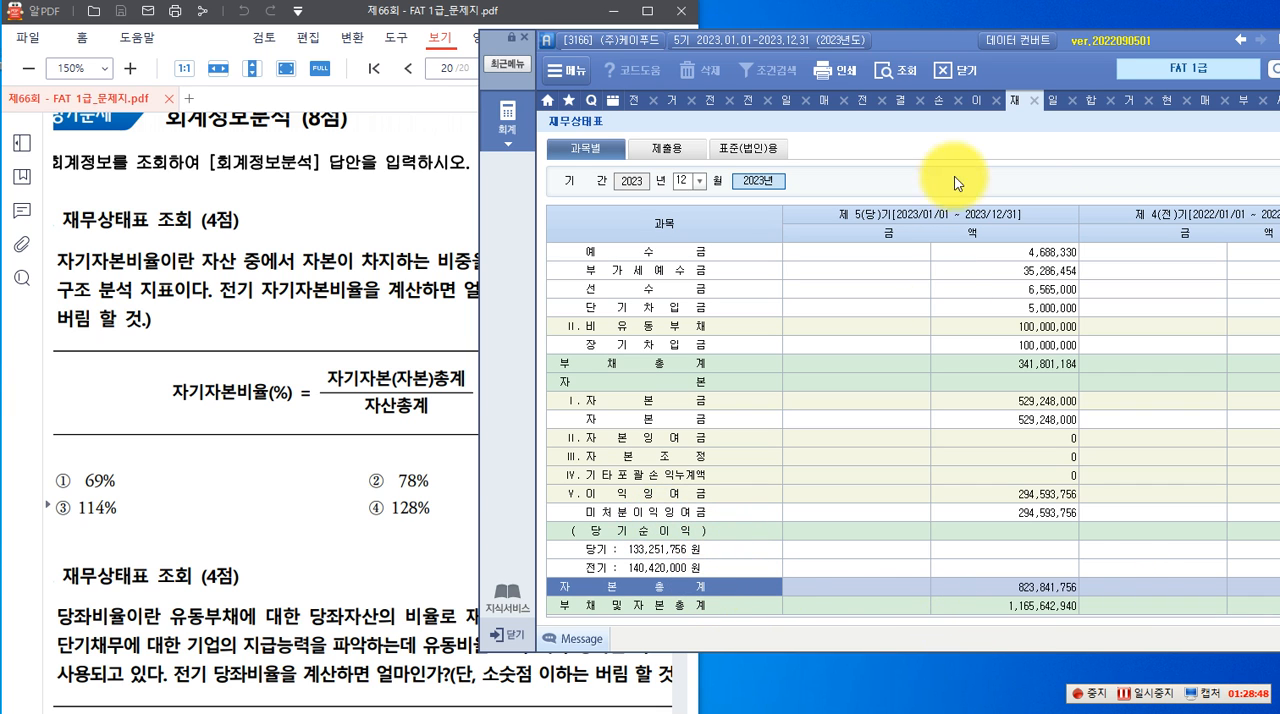
drag(947, 48, 895, 29)
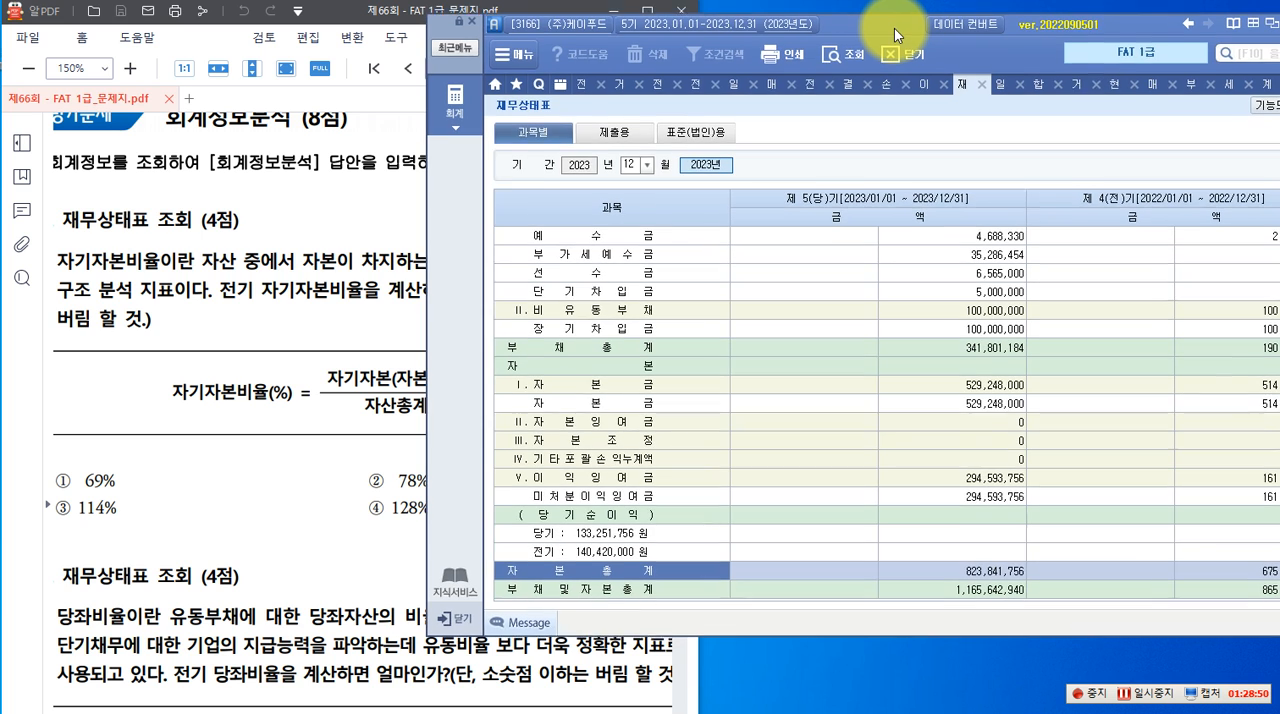
drag(360, 12, 284, 4)
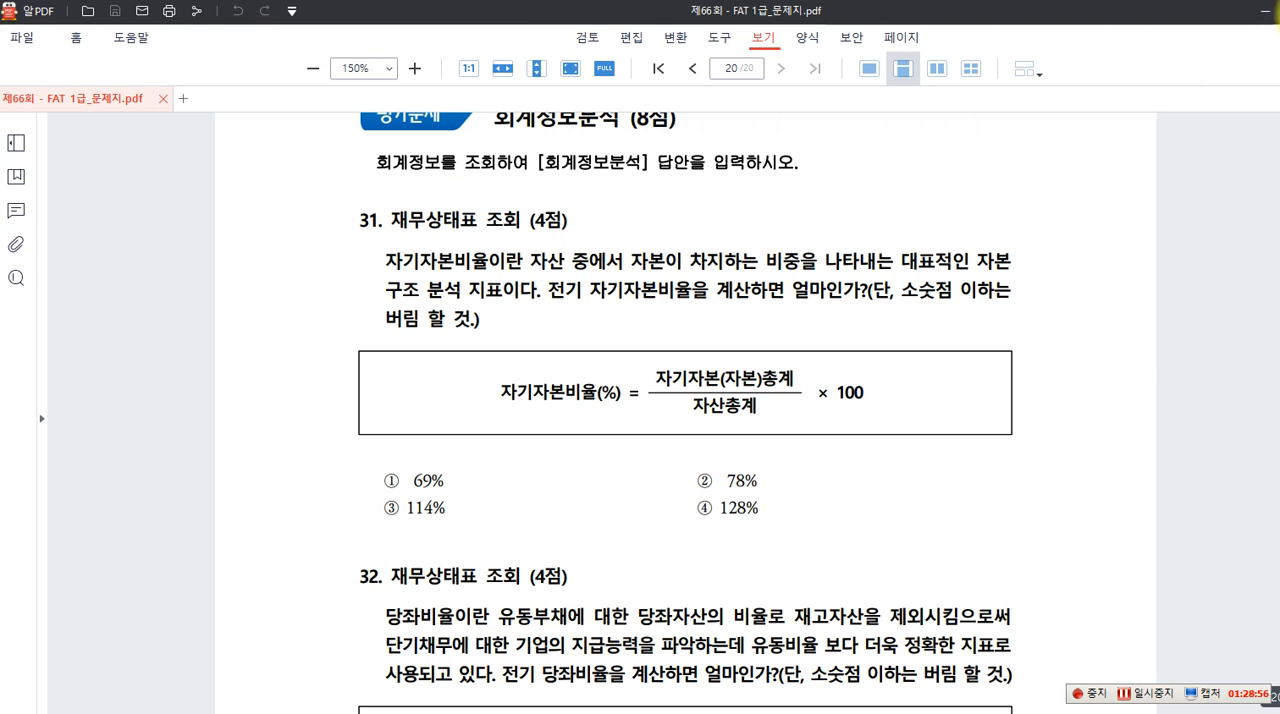
key(super+Left)
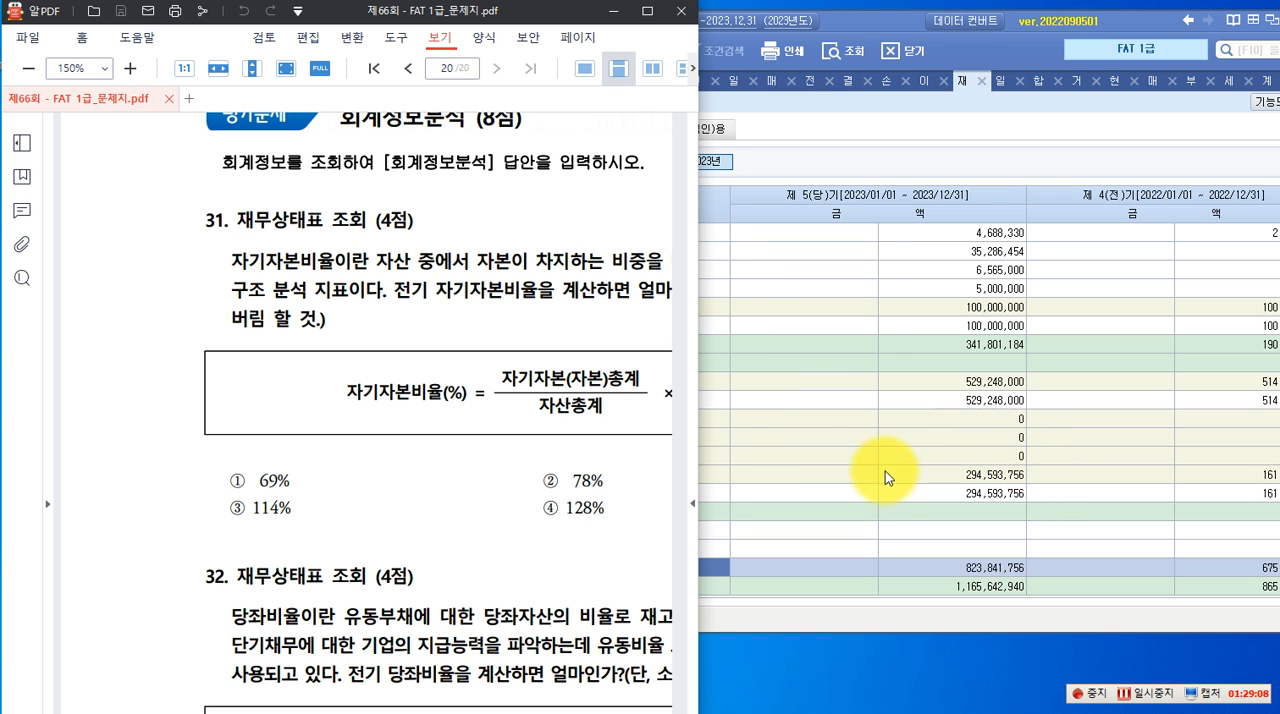
click(863, 450)
click(622, 568)
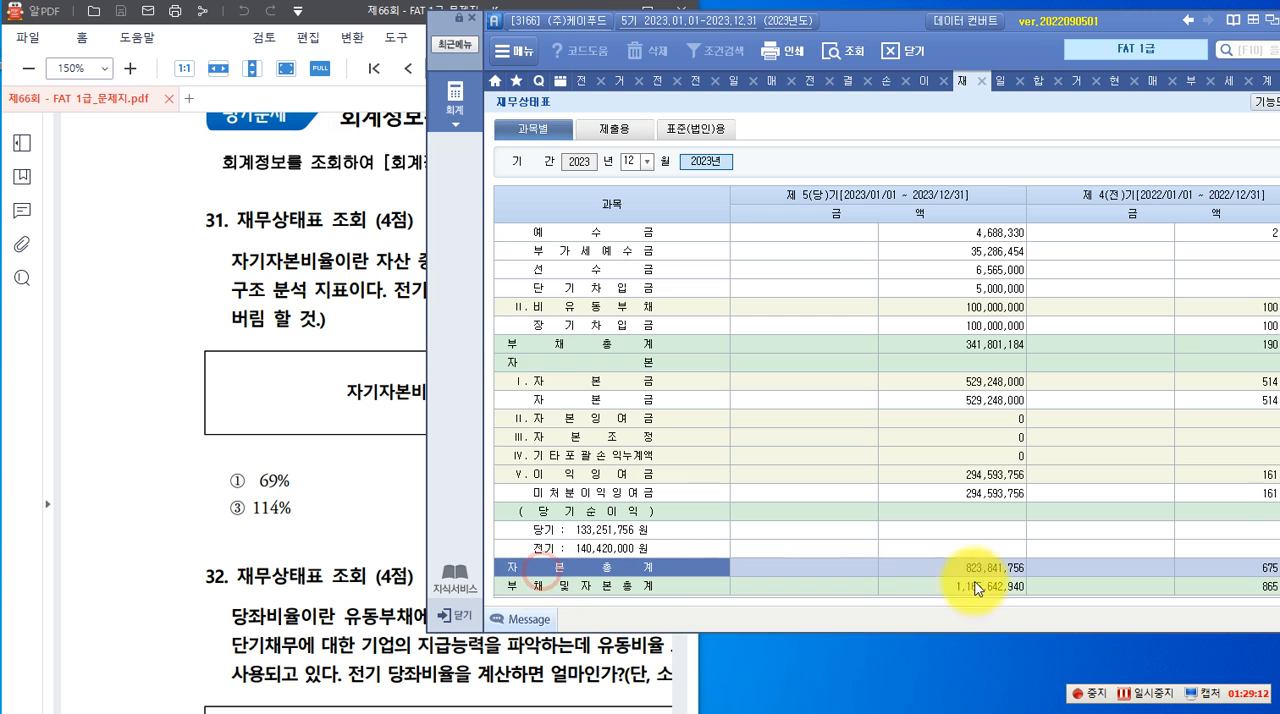
click(1255, 568)
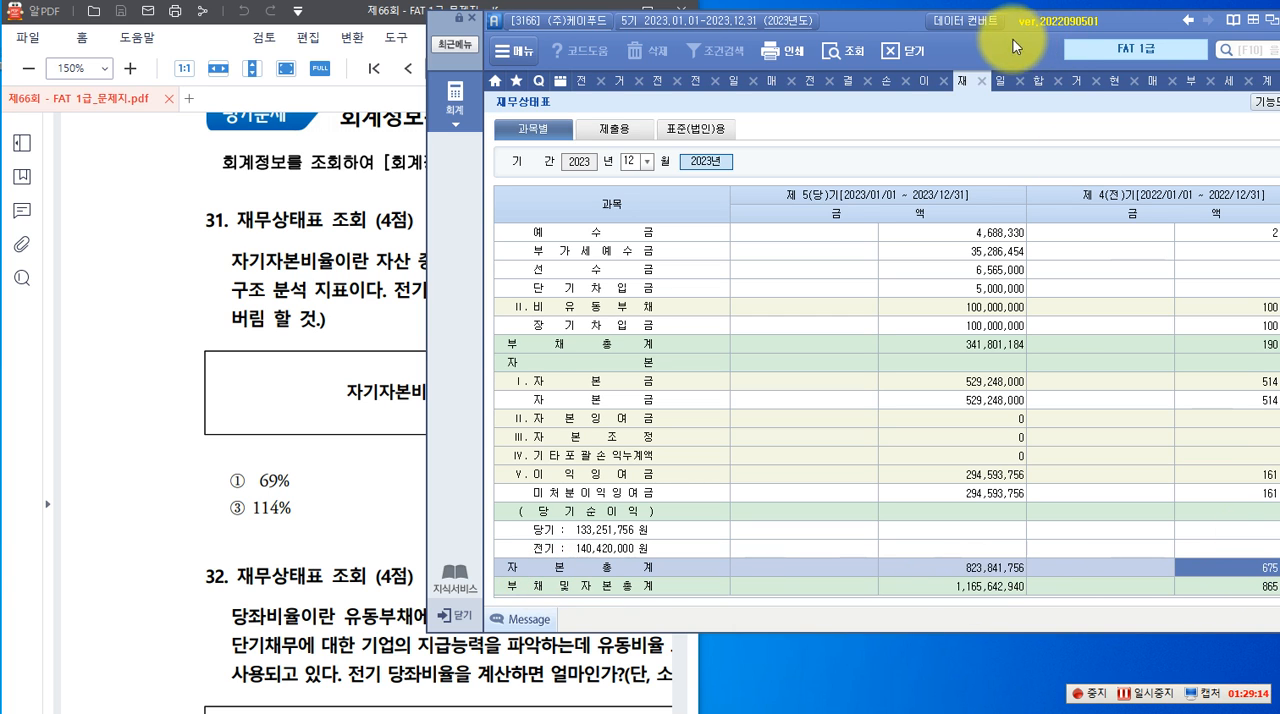
drag(893, 27, 834, 24)
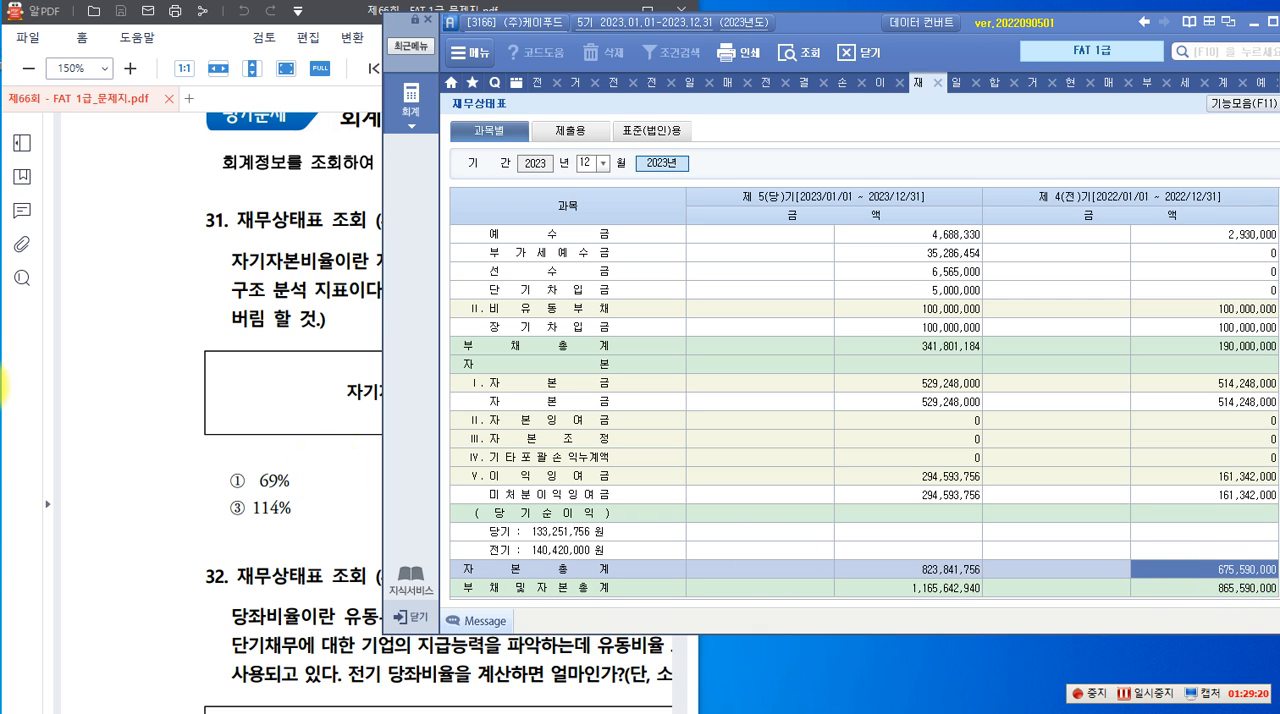
Look up the 자산총계 of the 제 4(전)기 column in the 재무상태표 for the denominator of the 자기자본비율 formula
click(185, 405)
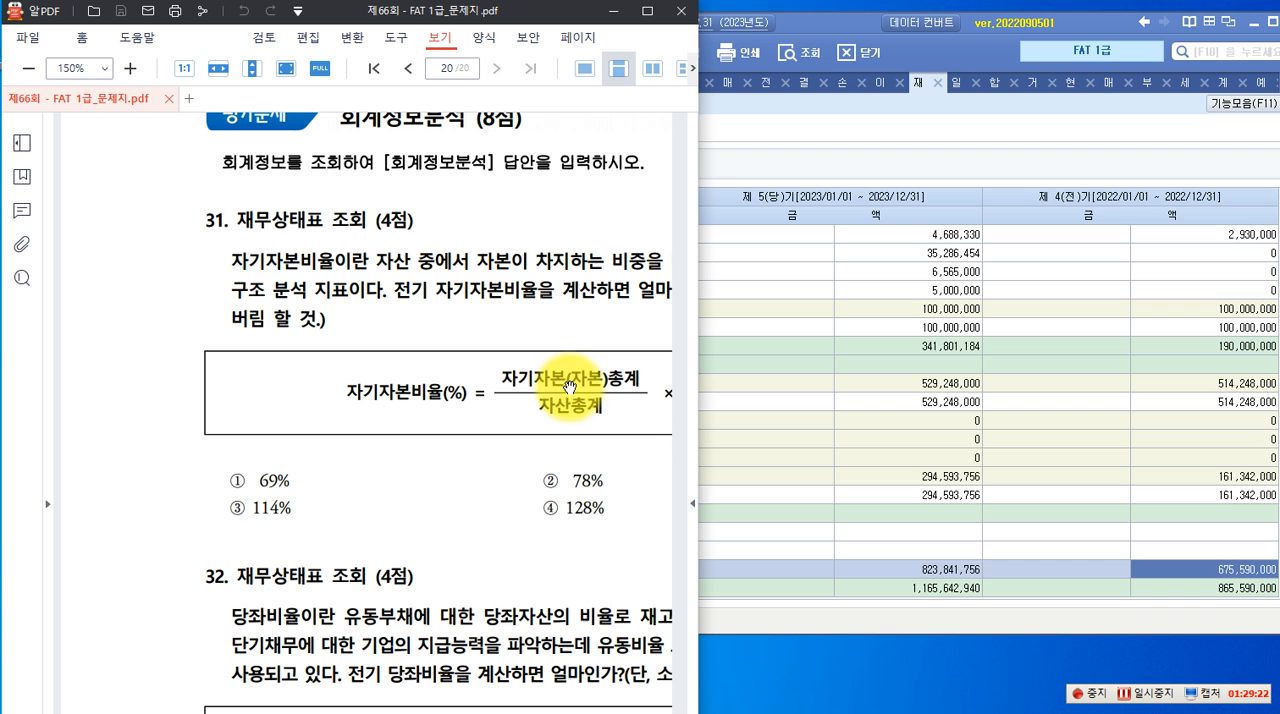
click(814, 420)
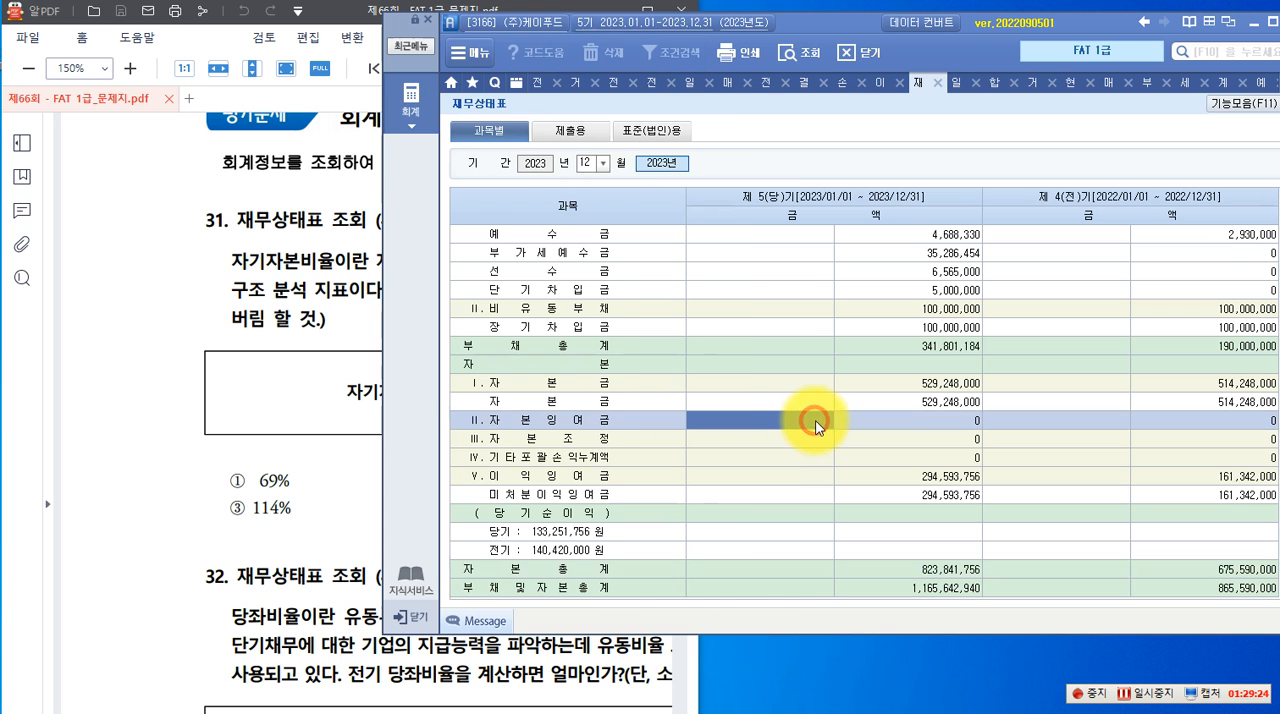
scroll(808, 426, up, 5)
click(604, 460)
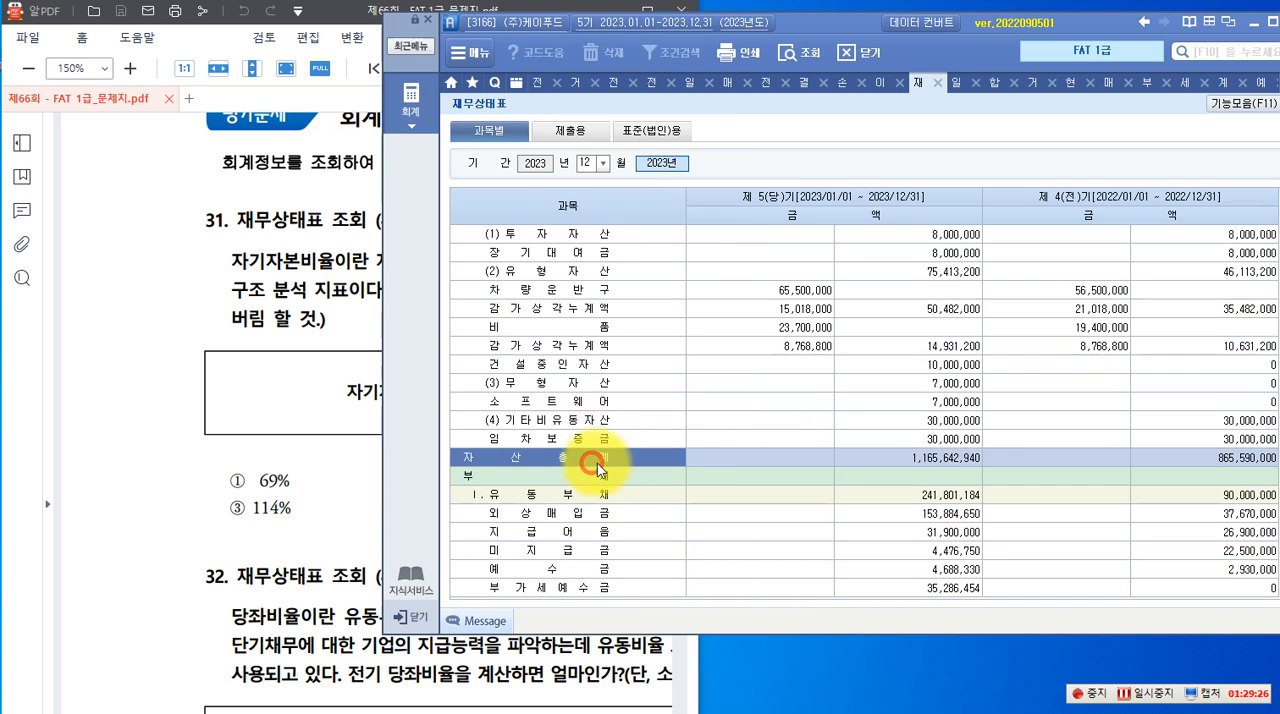
click(1212, 457)
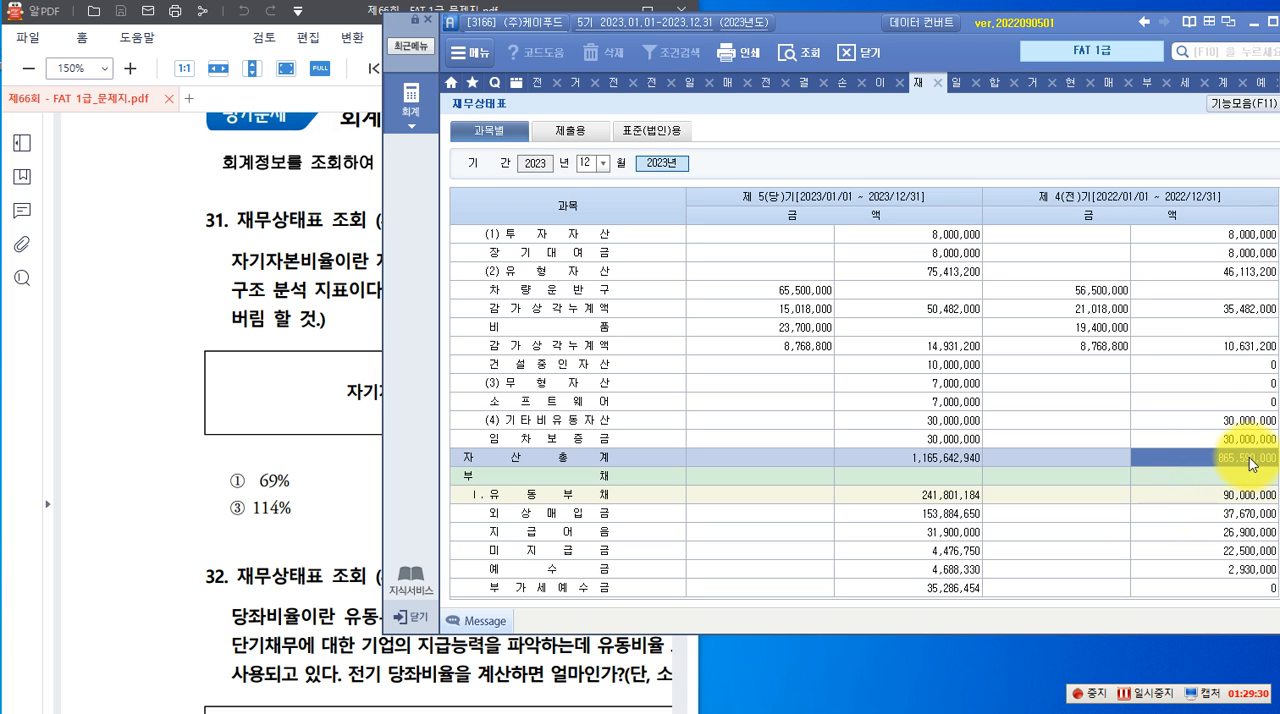
scroll(1232, 578, down, 6)
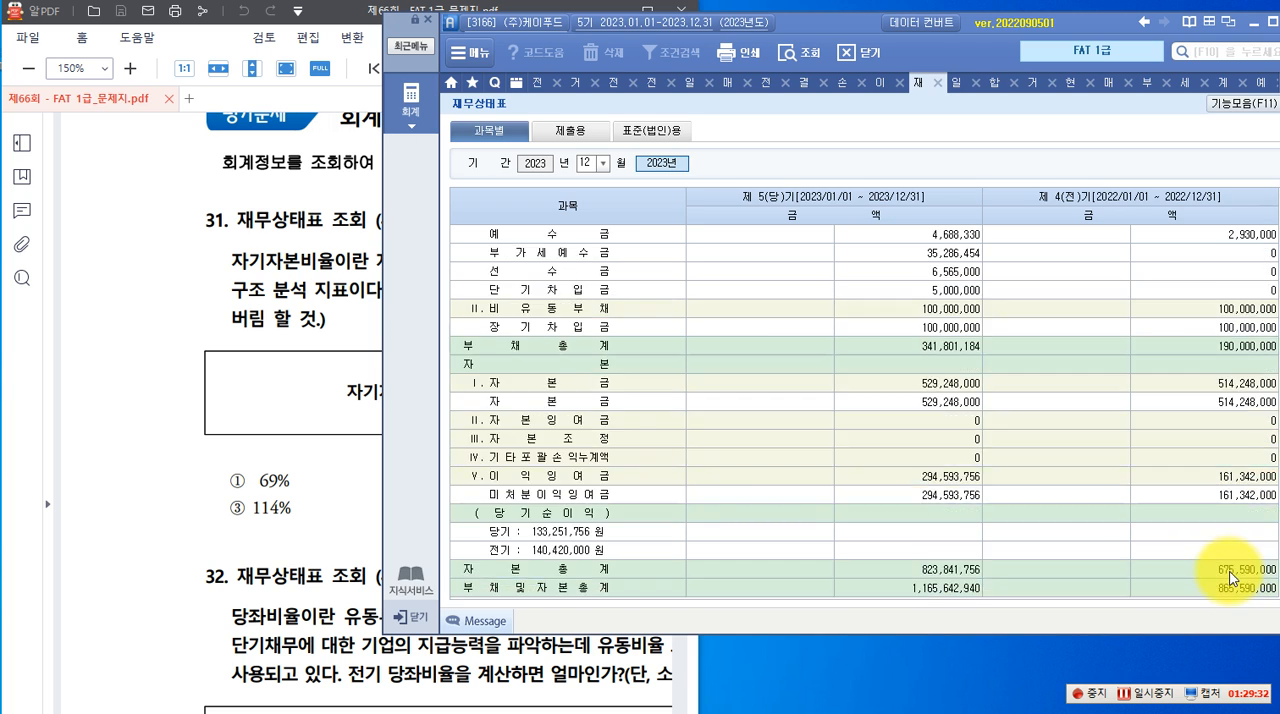
click(186, 430)
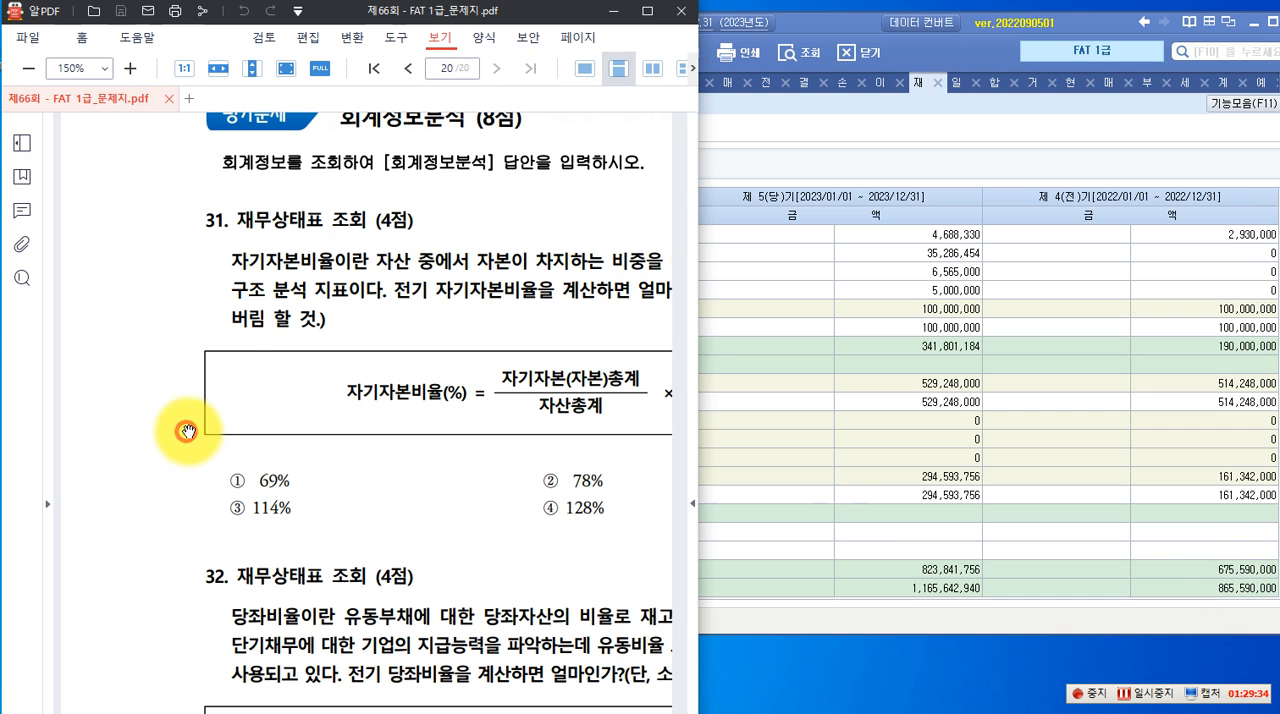
Annotate the 자기자본비율 formula of question 31 with 675,590,000 above 자기자본(자본)총계 and 865,590,000 below 자산총계
drag(434, 526, 366, 525)
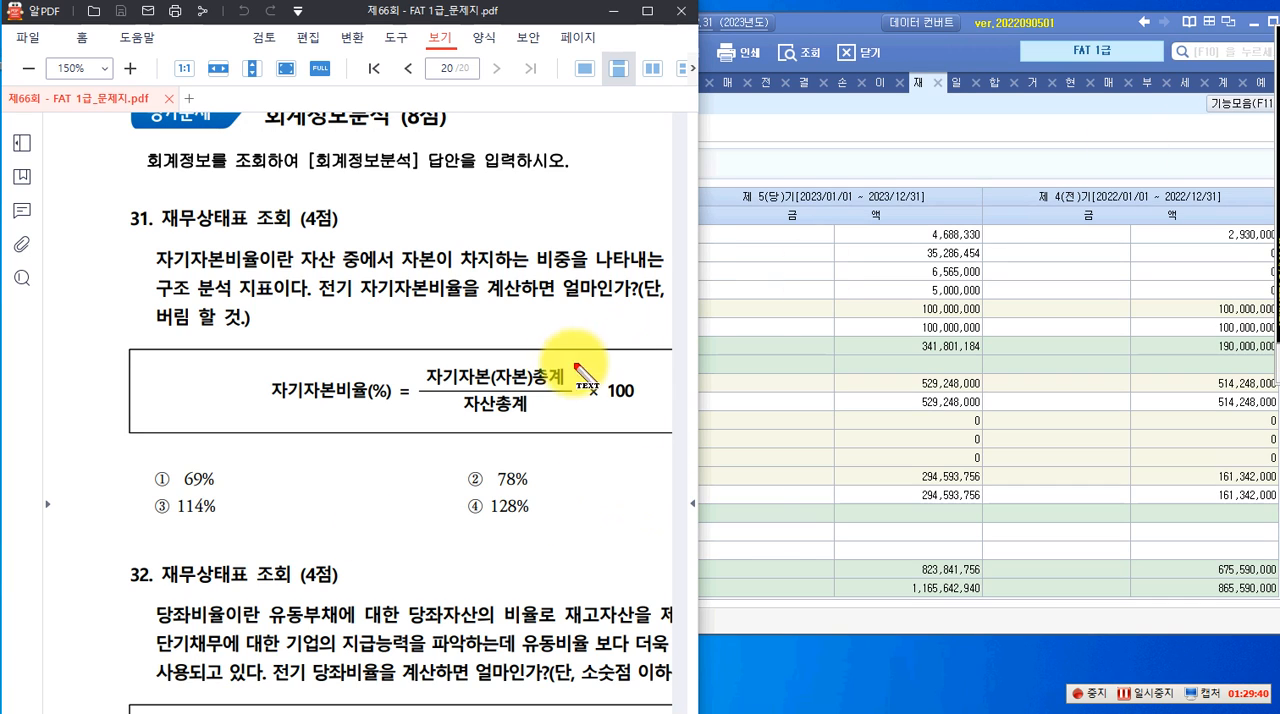
click(434, 354)
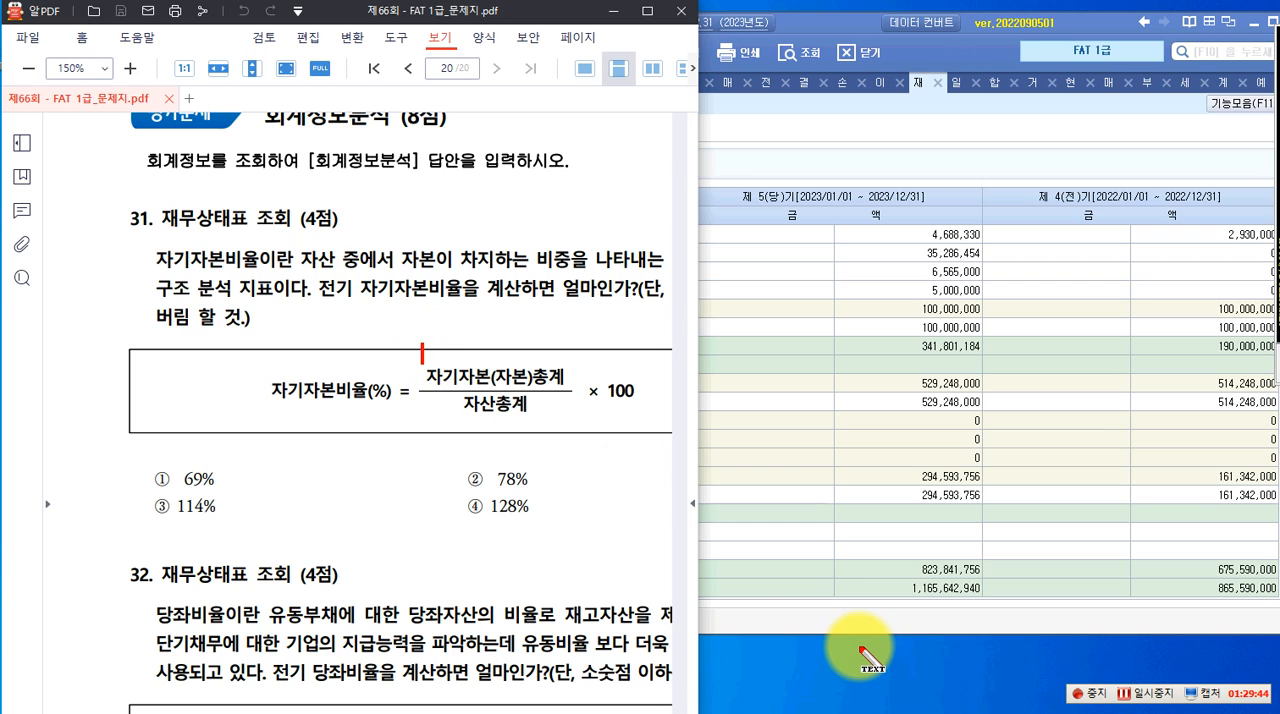
text(675,590,000)
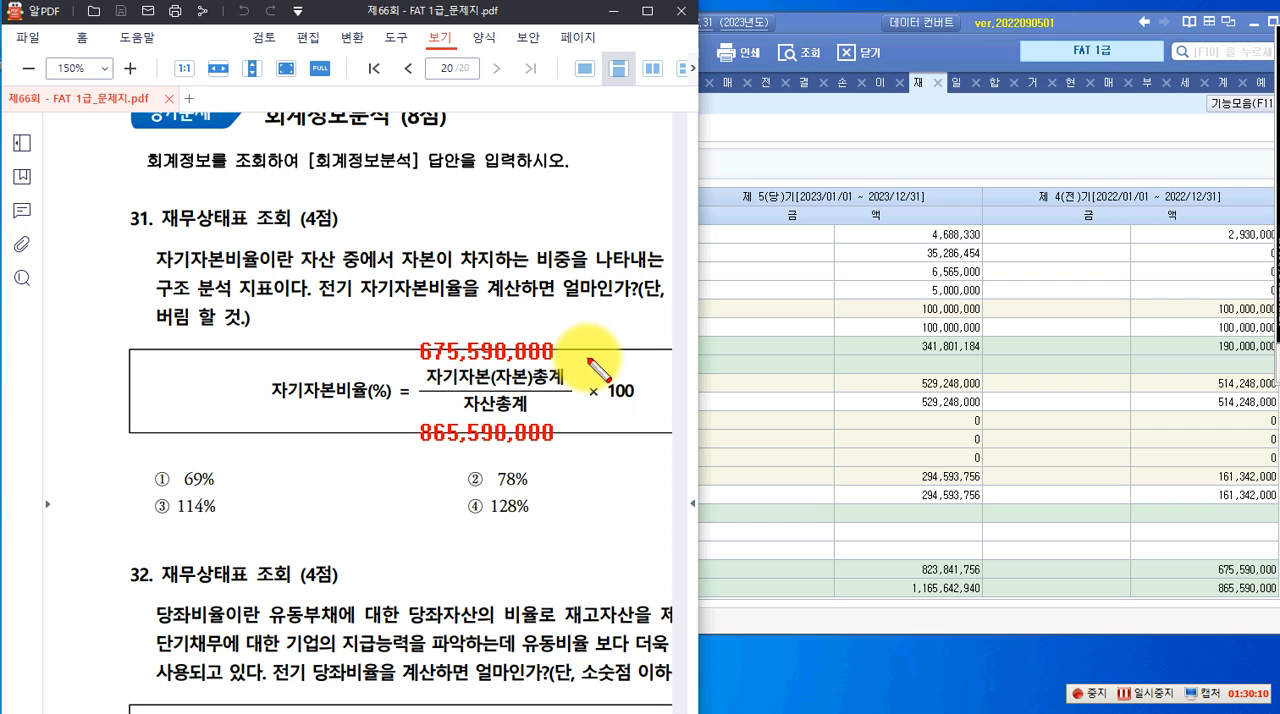
Circle 675 and 865 in the annotated amounts, mark answer ② 78% for question 31, and leave the annotation mode
drag(397, 325, 470, 381)
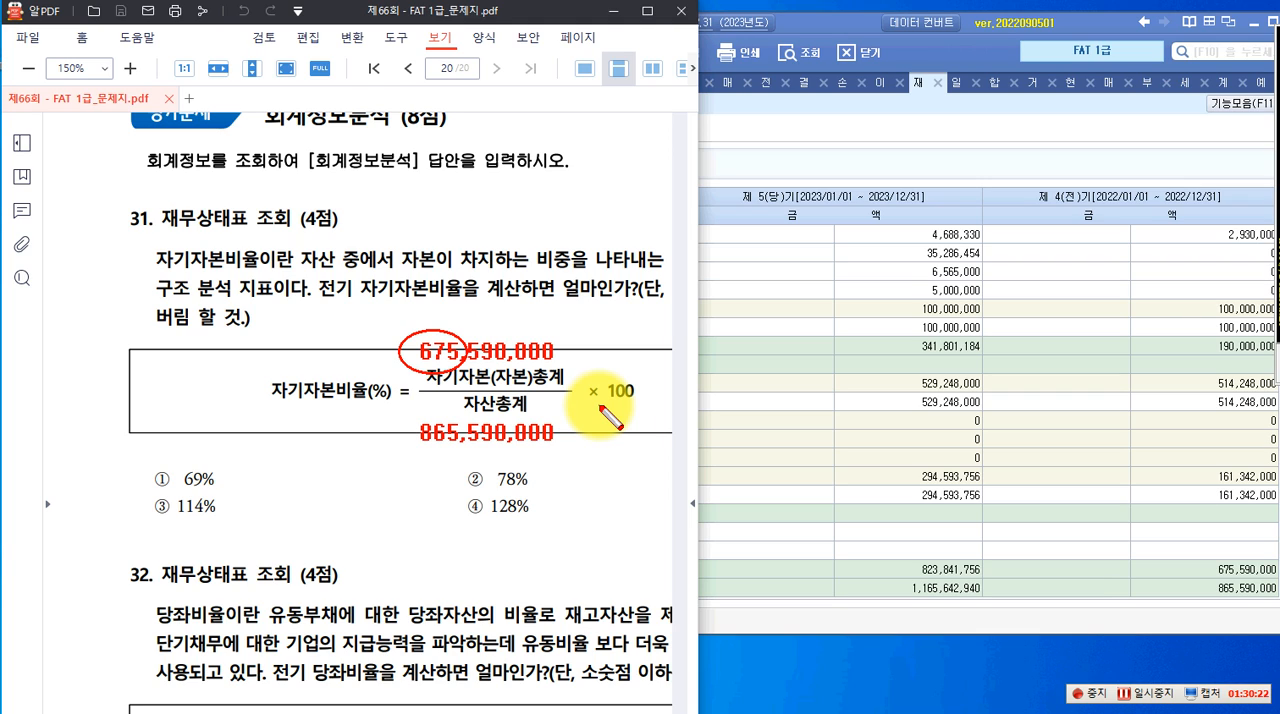
drag(411, 414, 465, 465)
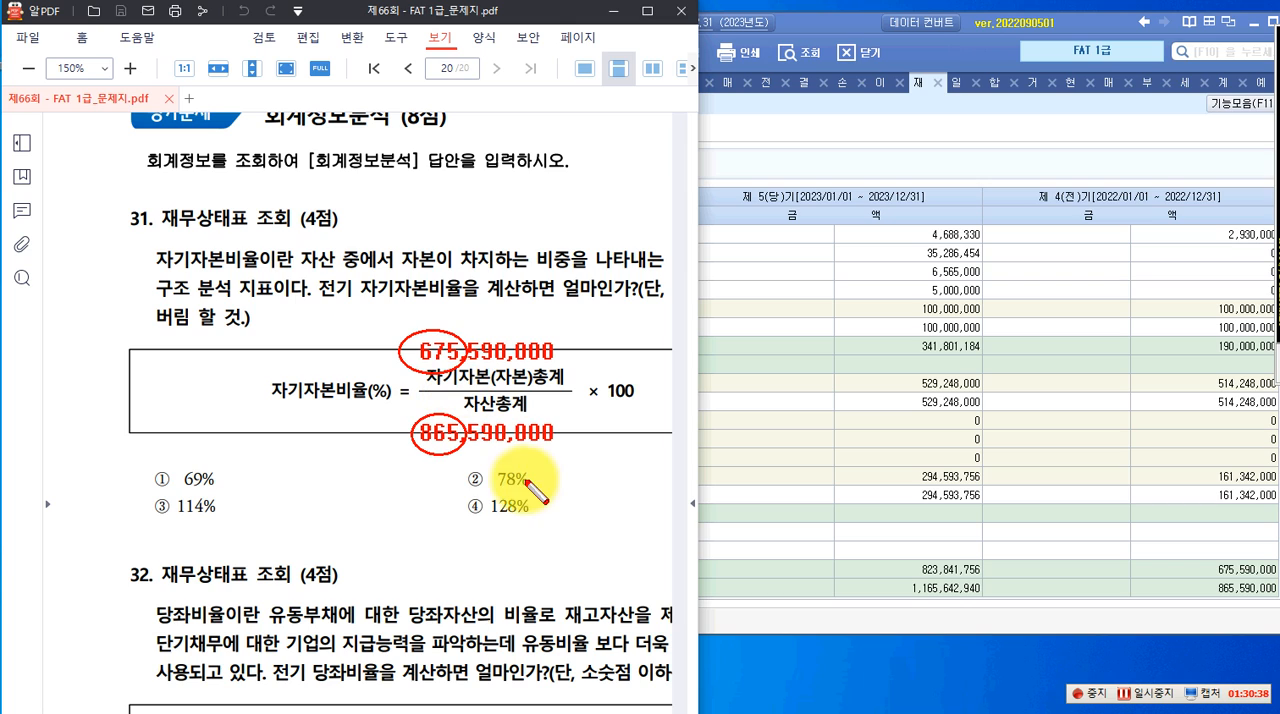
drag(458, 464, 538, 495)
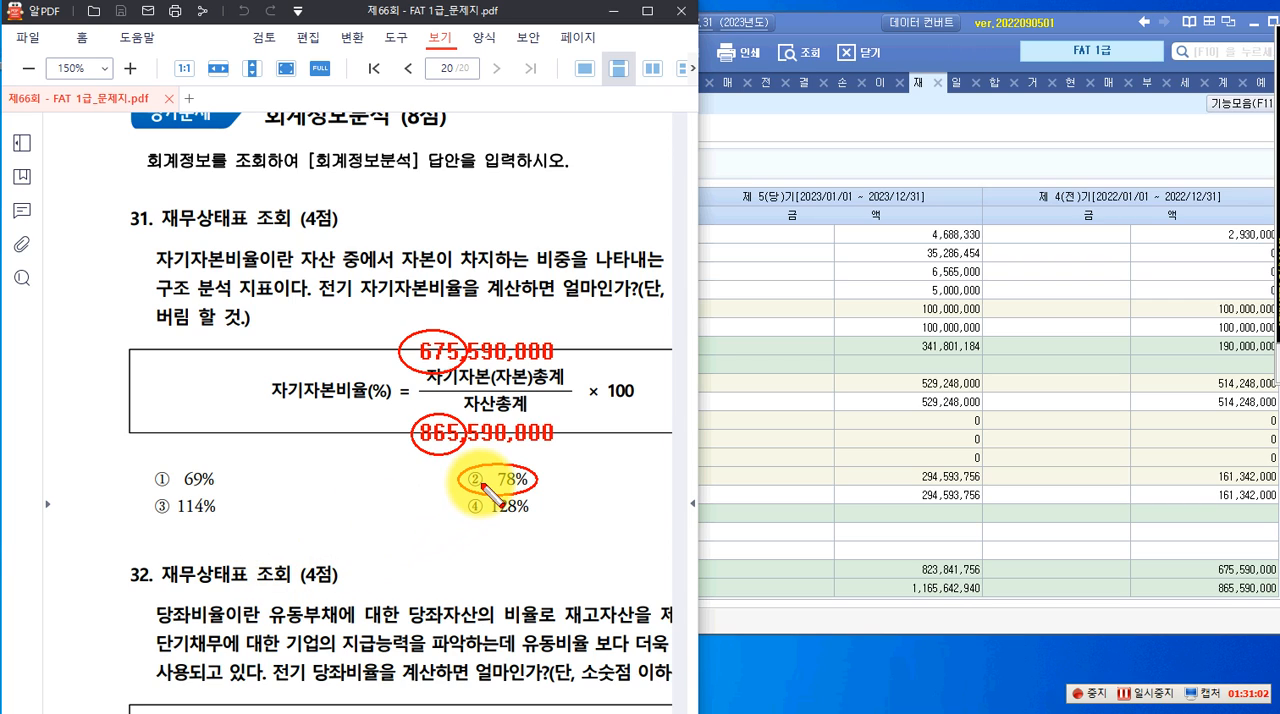
key(Escape)
Go to question 32 in the PDF and look up the 전기 당좌자산 in the 재무상태표
scroll(480, 490, down, 3)
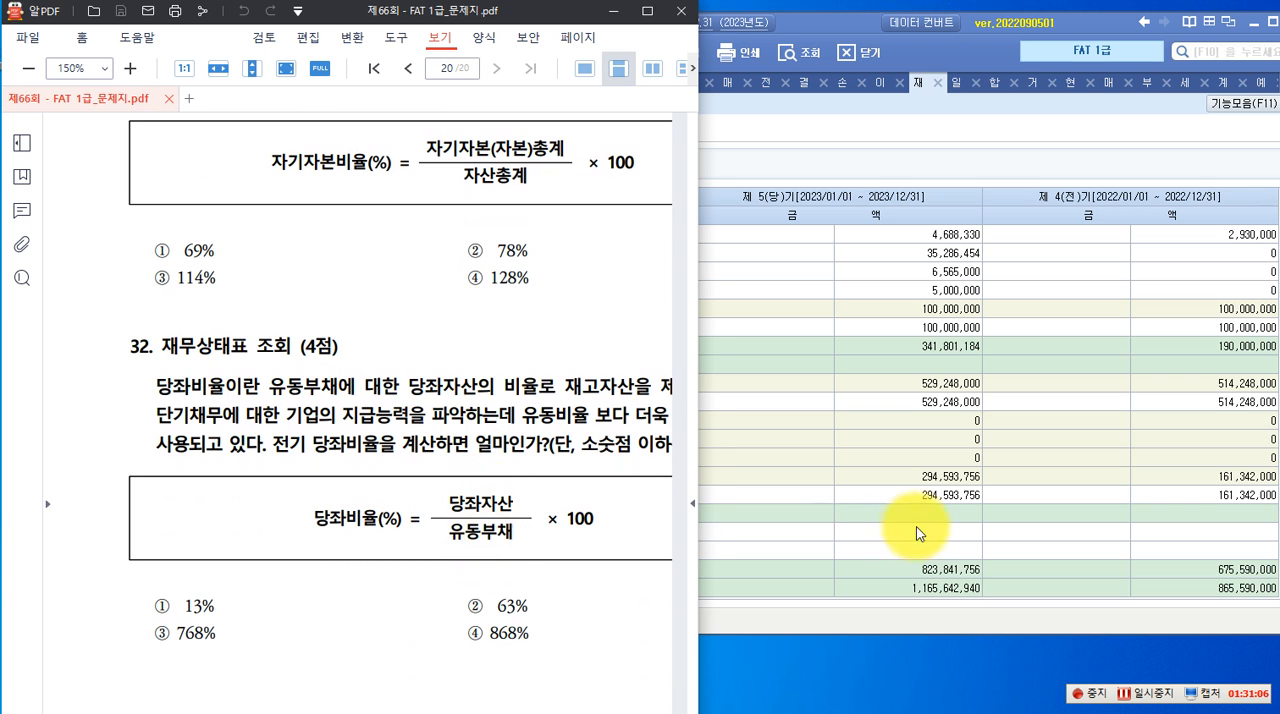
click(894, 492)
scroll(975, 370, up, 6)
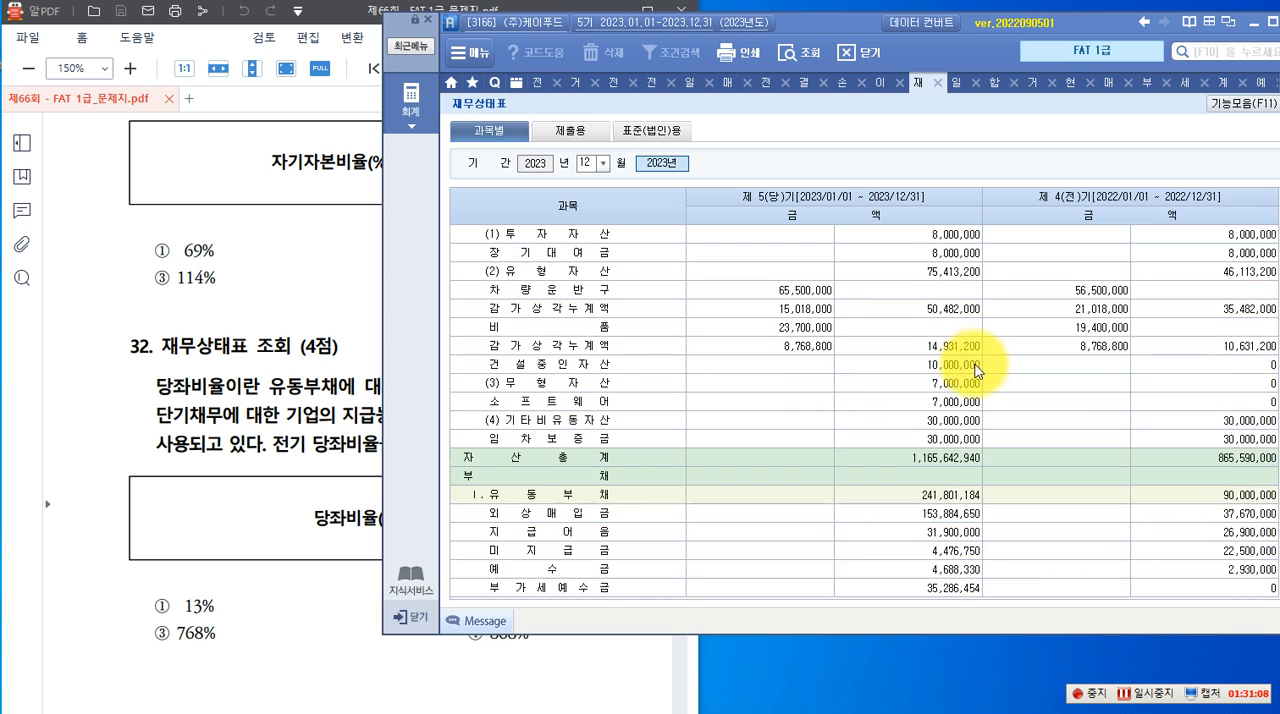
scroll(975, 370, up, 6)
click(595, 270)
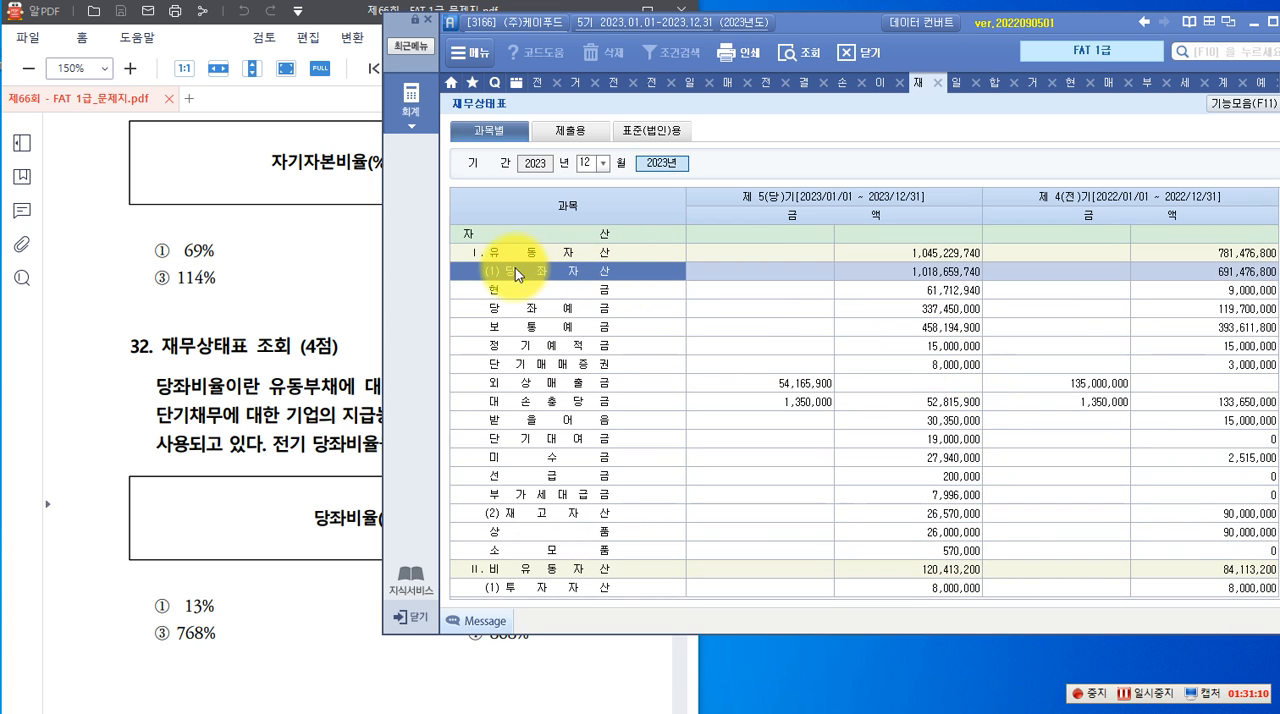
click(1165, 270)
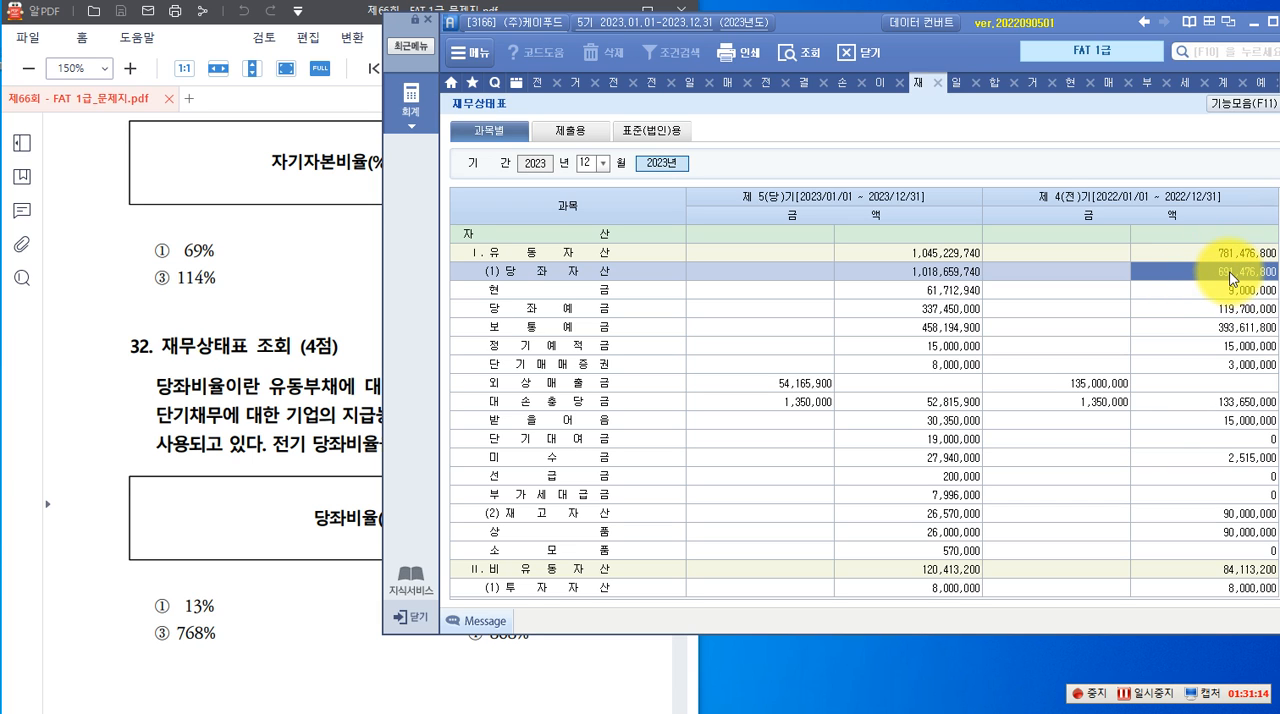
Look up the 전기 유동부채 in the 재무상태표 for the 당좌비율 of question 32
click(328, 578)
click(907, 441)
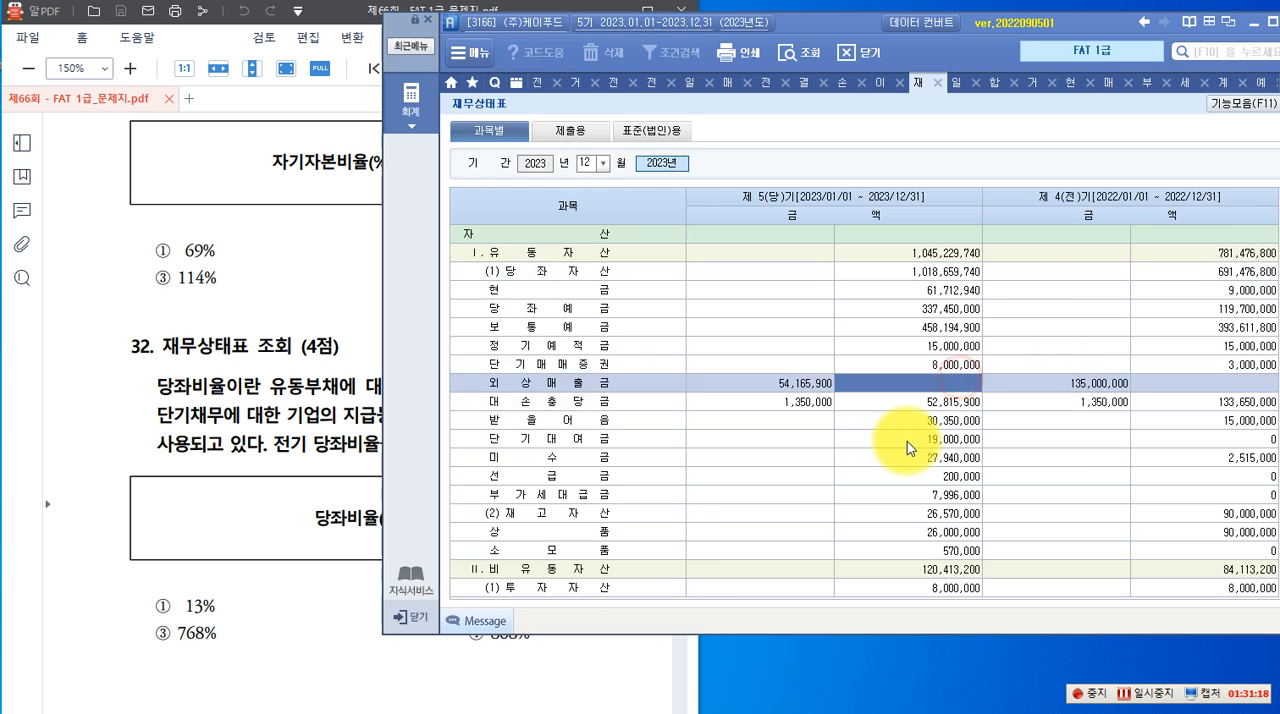
scroll(906, 441, down, 8)
click(596, 352)
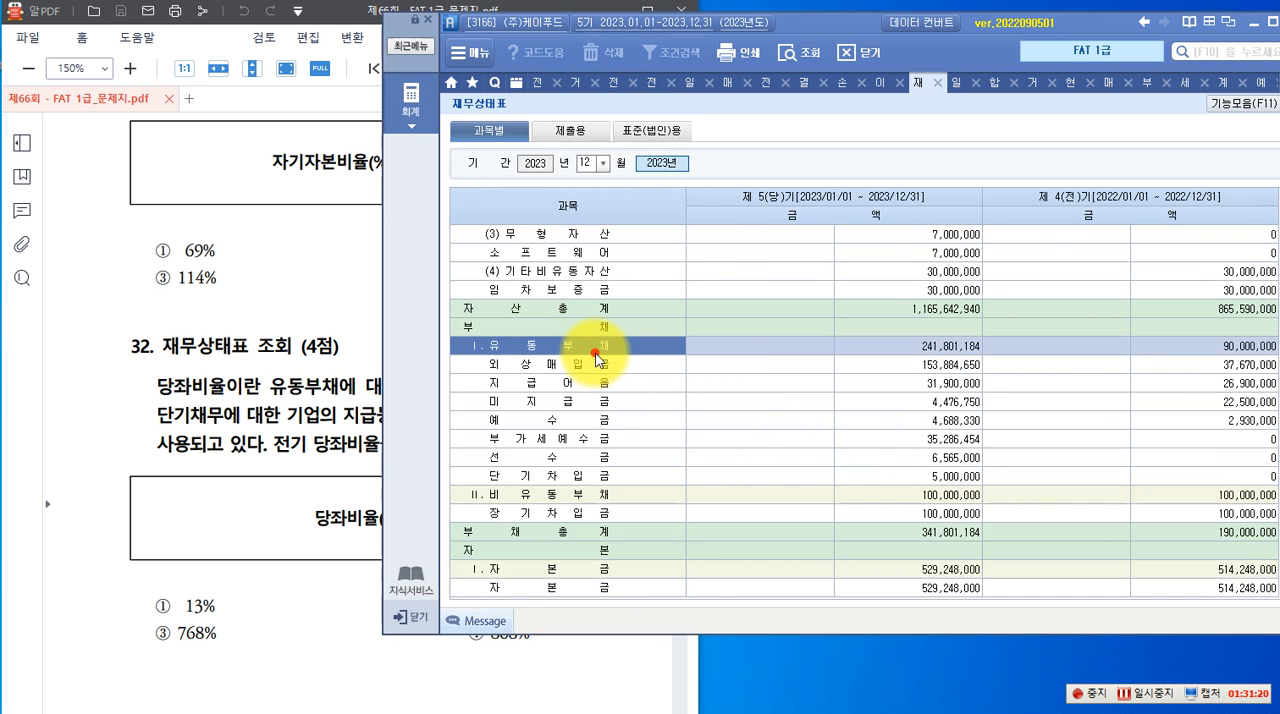
click(1227, 350)
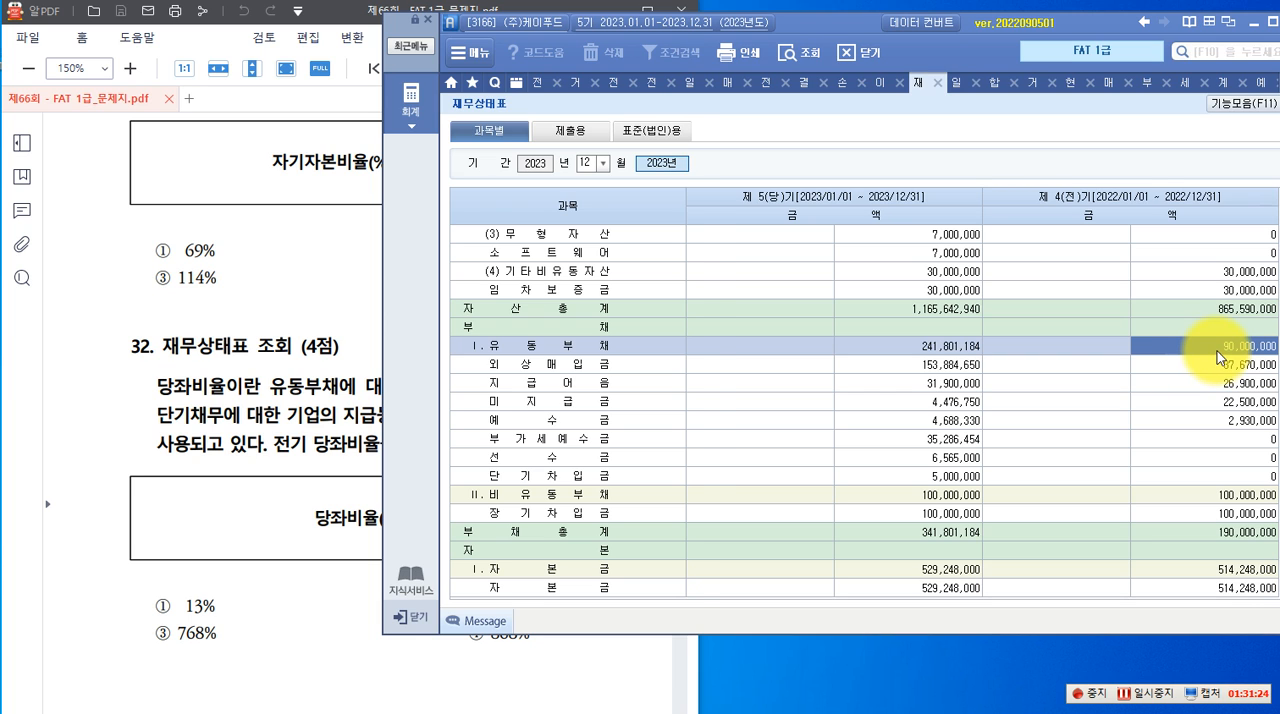
Annotate the 당좌비율 formula of question 32 with 691,476,800 above 당좌자산 and 90,000,000 below 유동부채
click(314, 490)
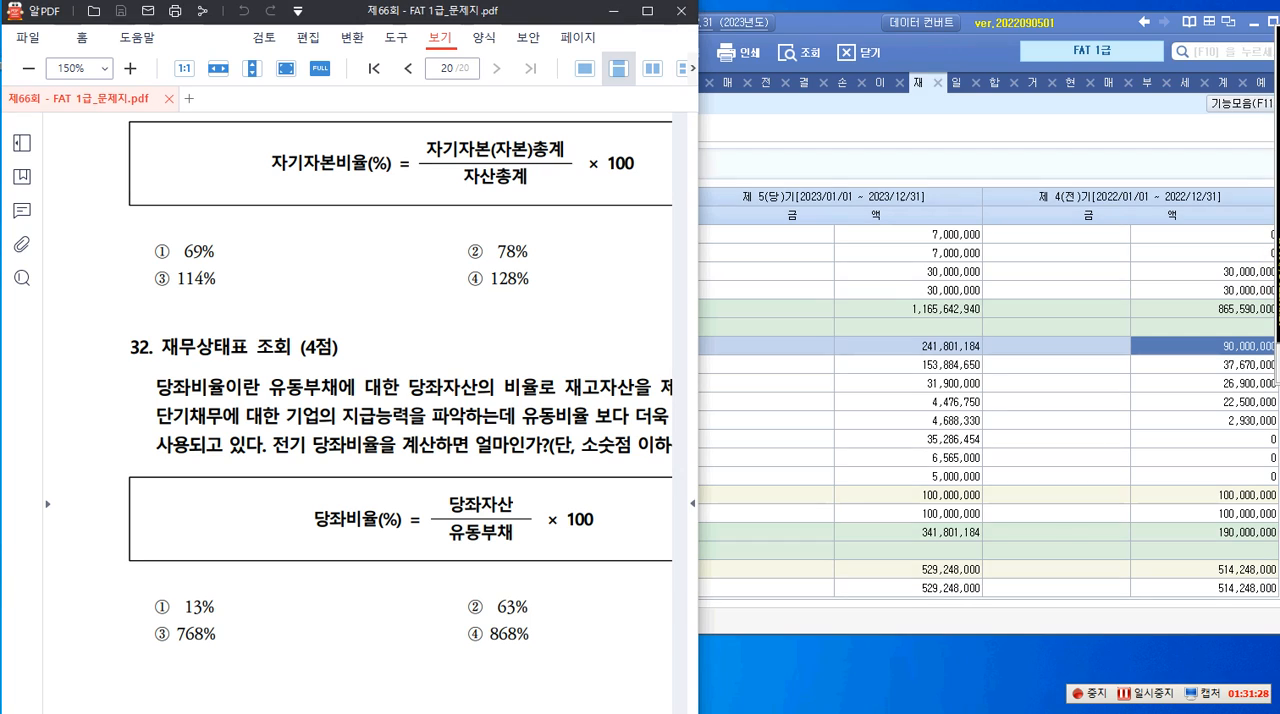
click(429, 479)
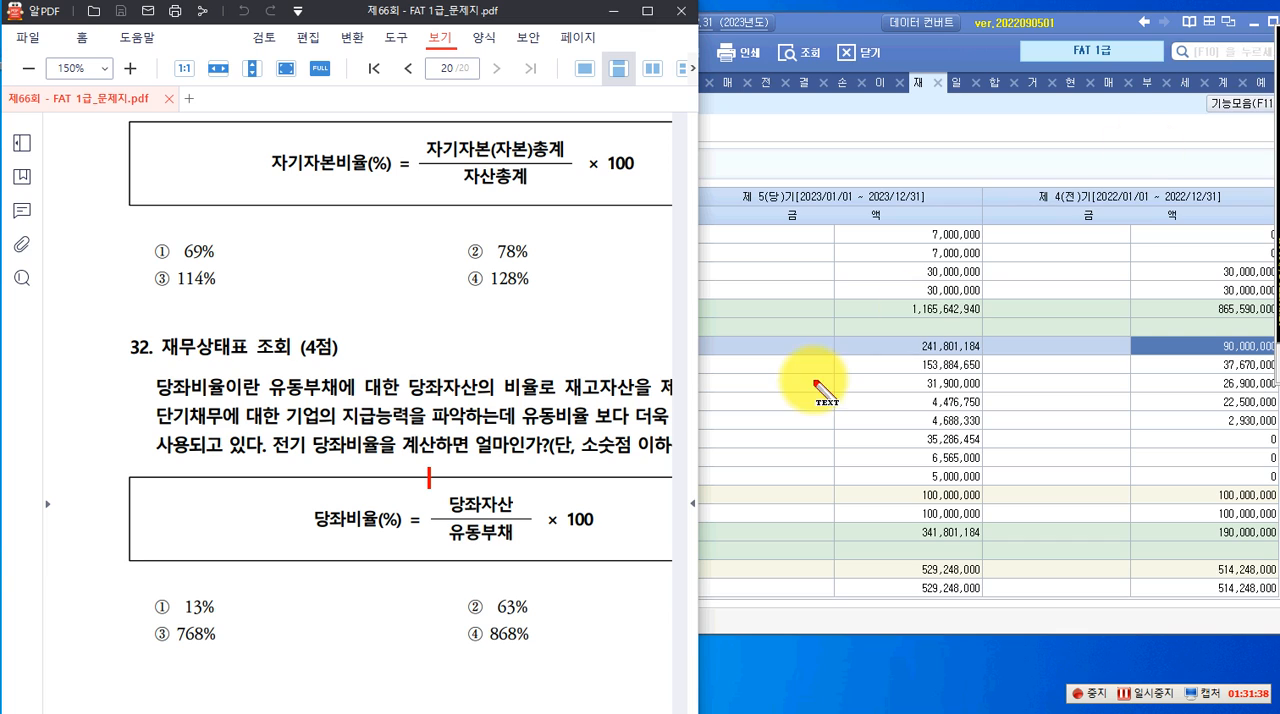
click(433, 480)
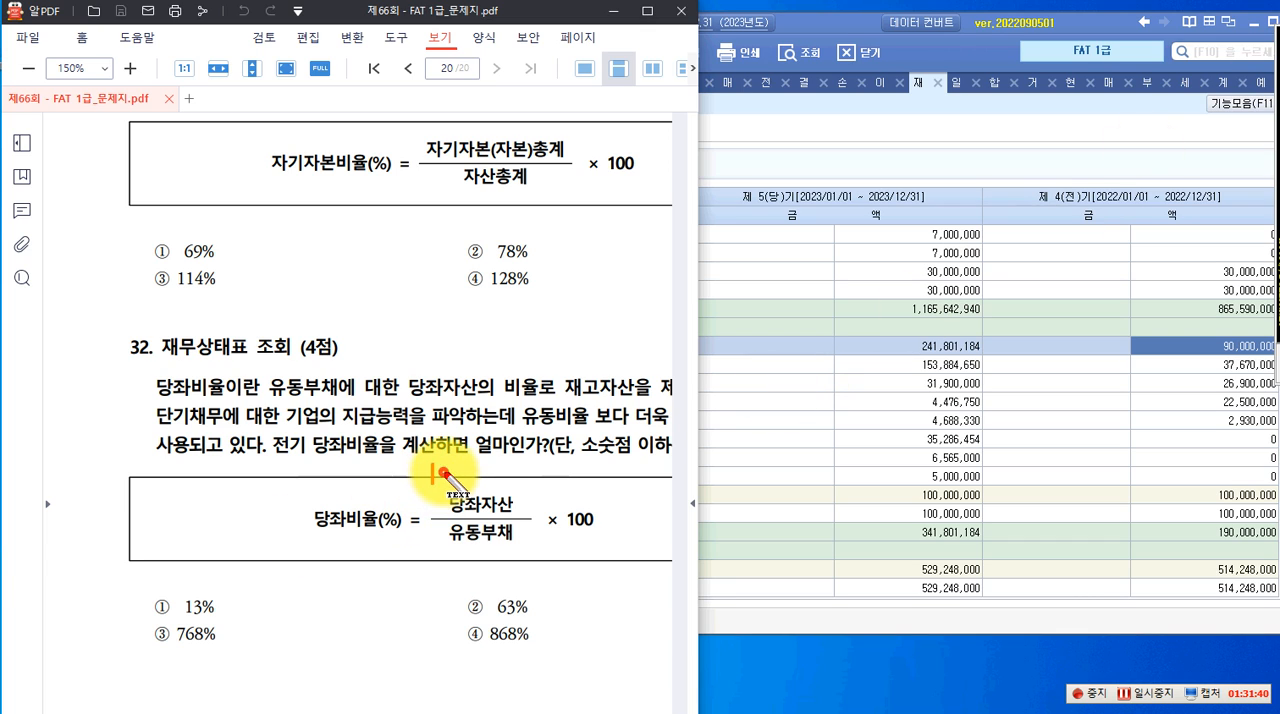
text(691)
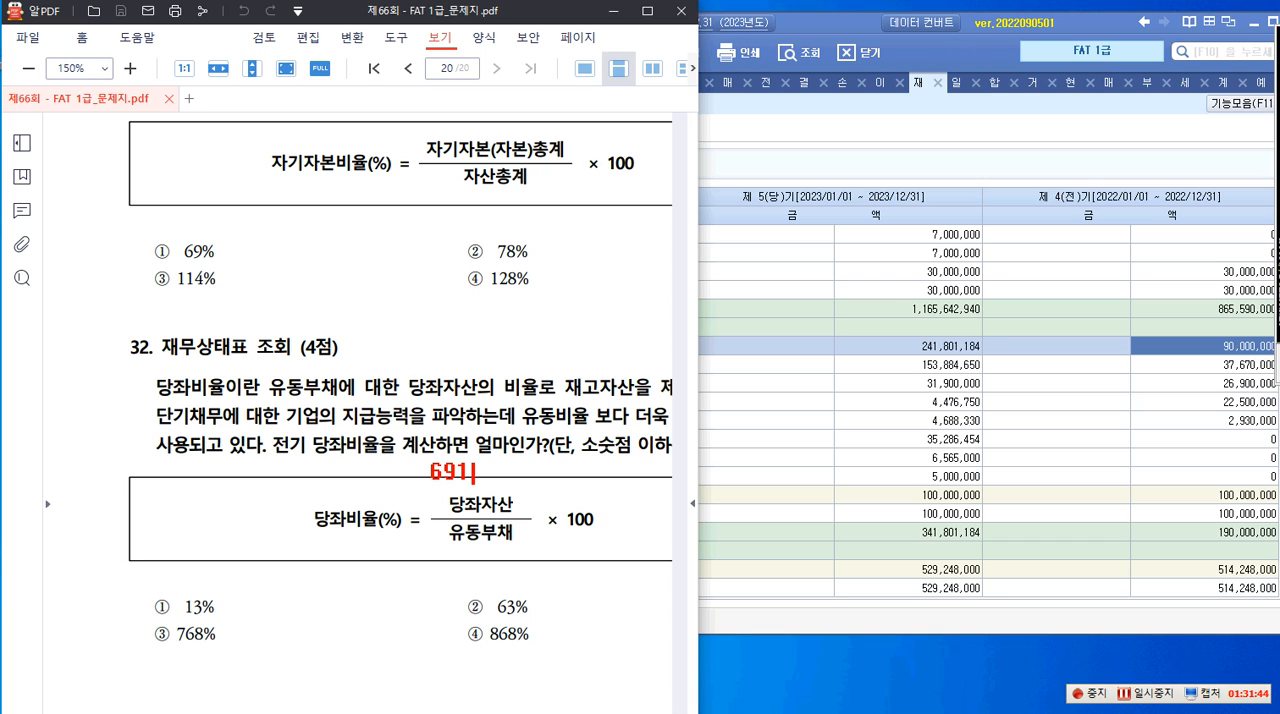
text(,476,80)
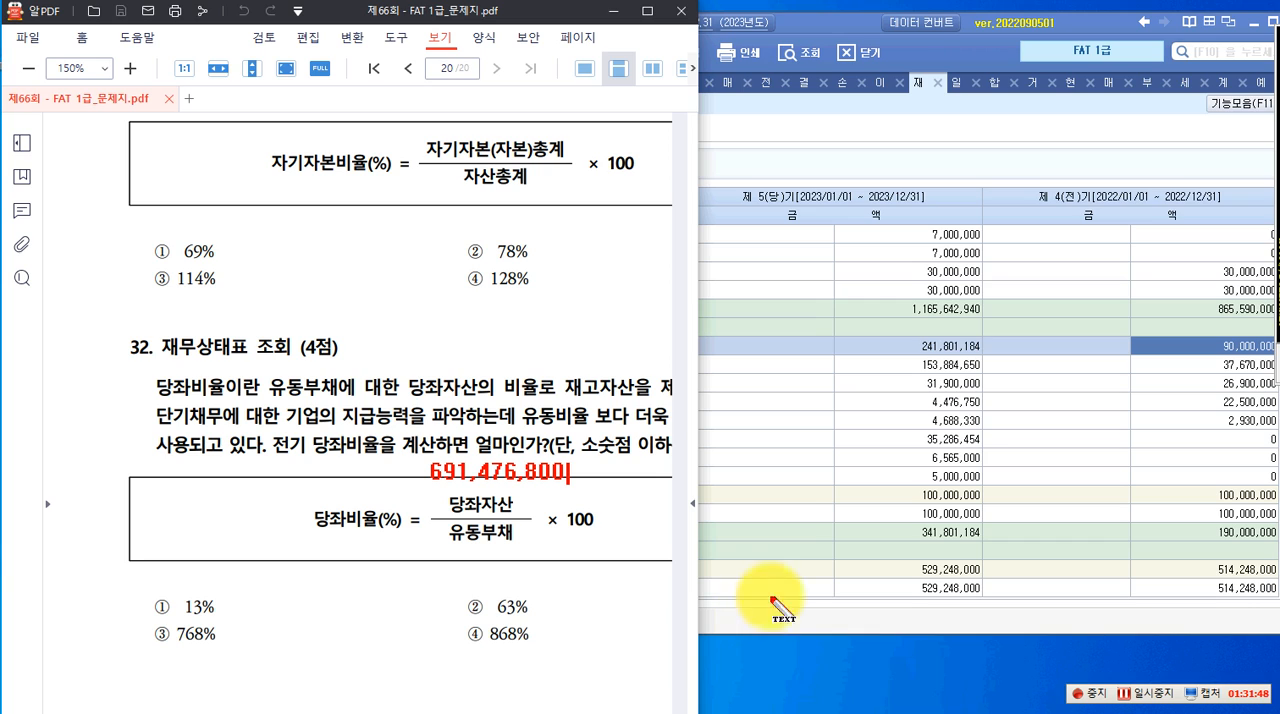
text(0)
key(Return)
key(Return)
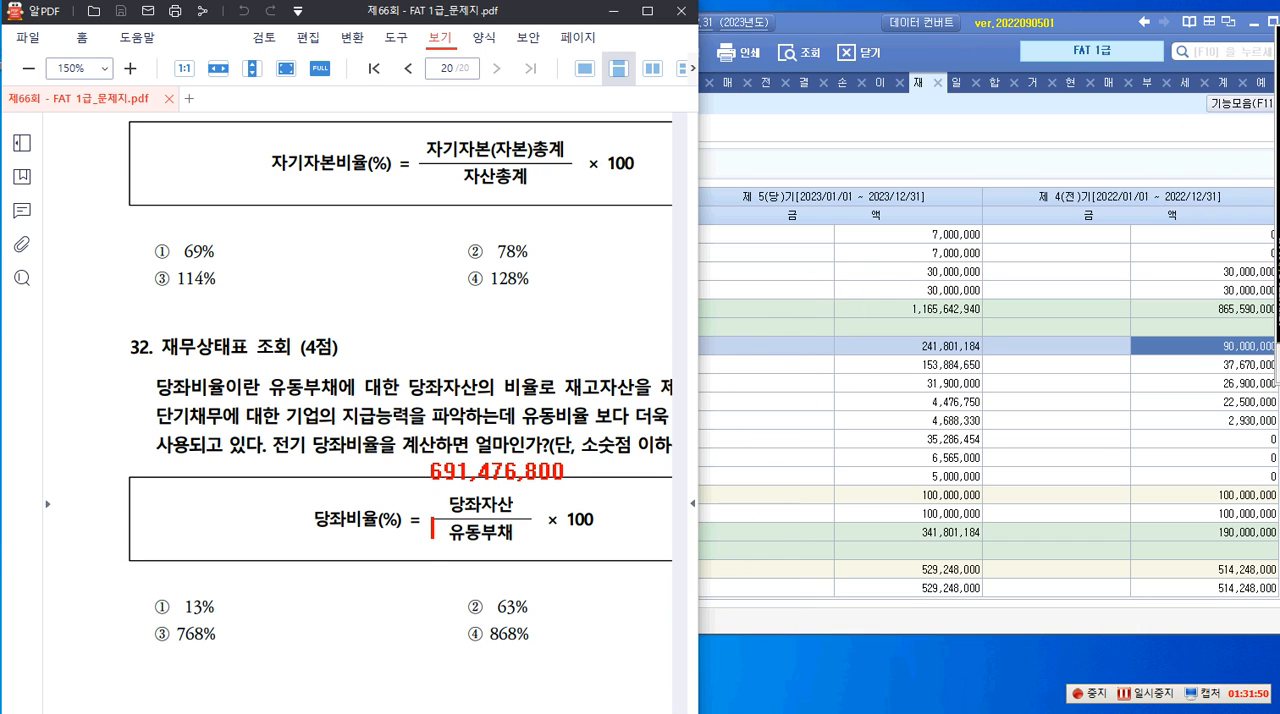
text(90,000,000)
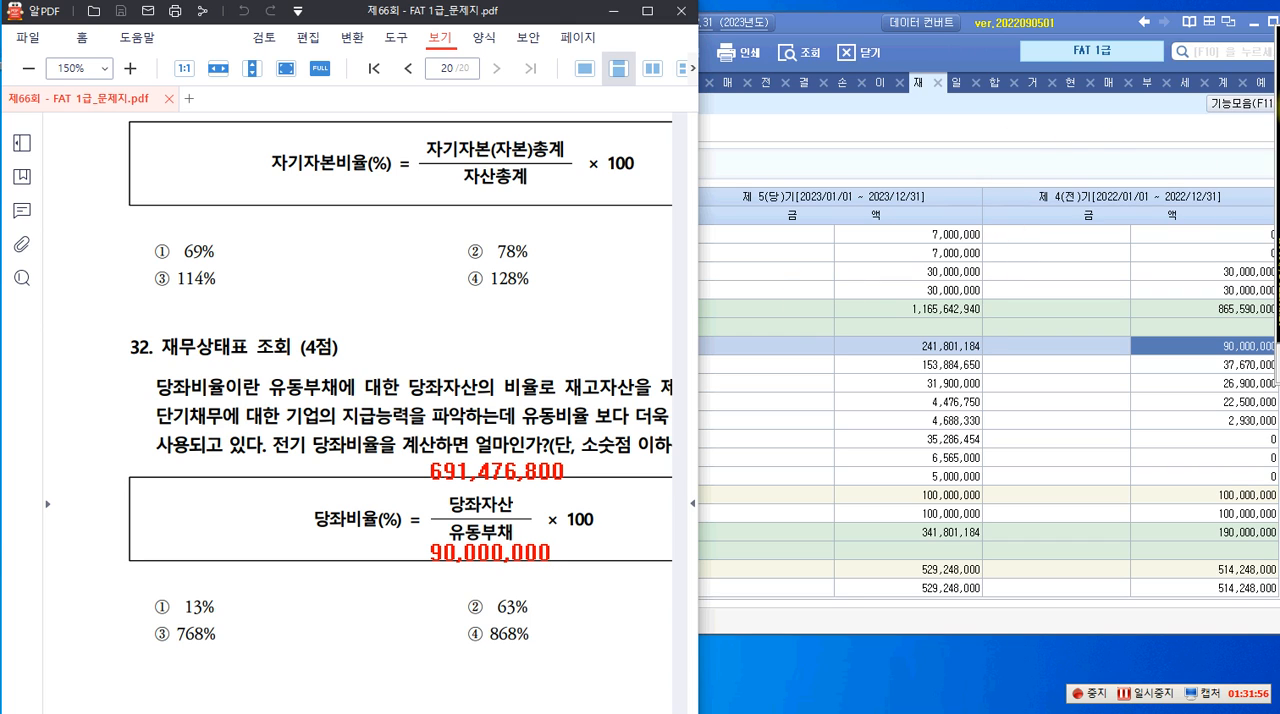
Circle 691 and 90 in the annotated amounts, mark answer ③ 768% for question 32, and leave the annotation mode
drag(416, 450, 480, 490)
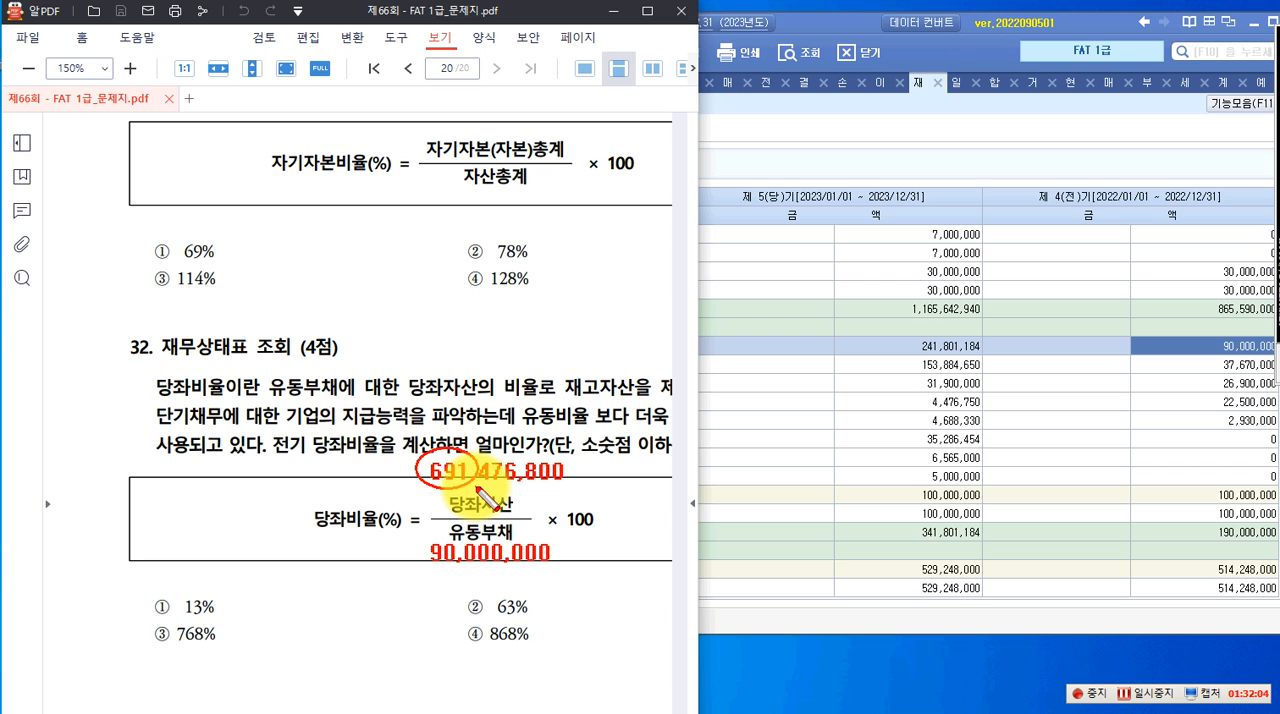
drag(428, 537, 465, 577)
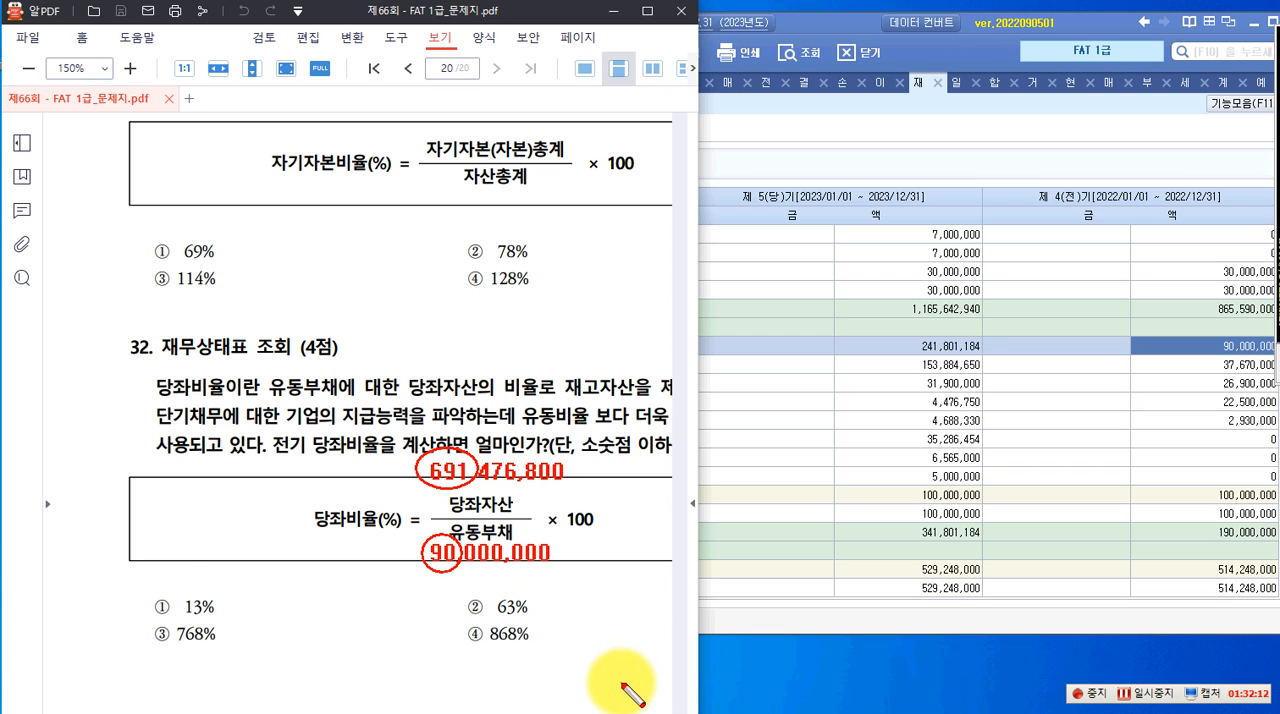
drag(145, 620, 219, 659)
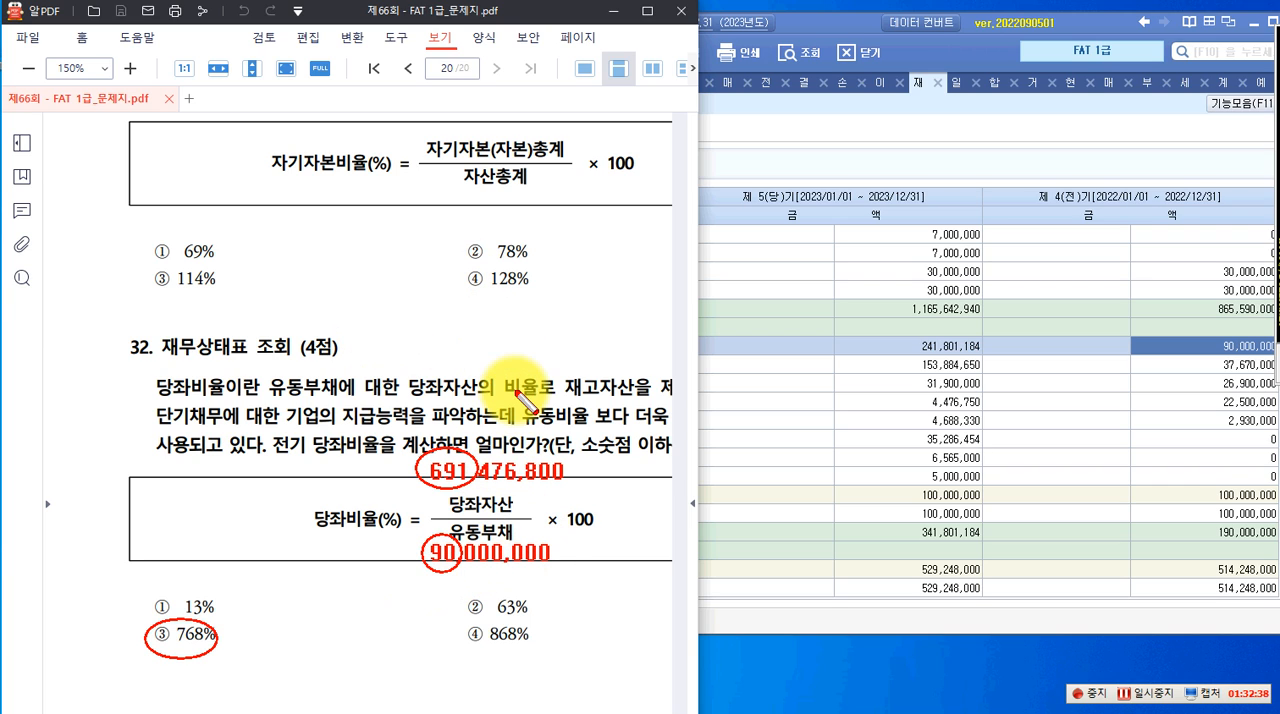
key(Escape)
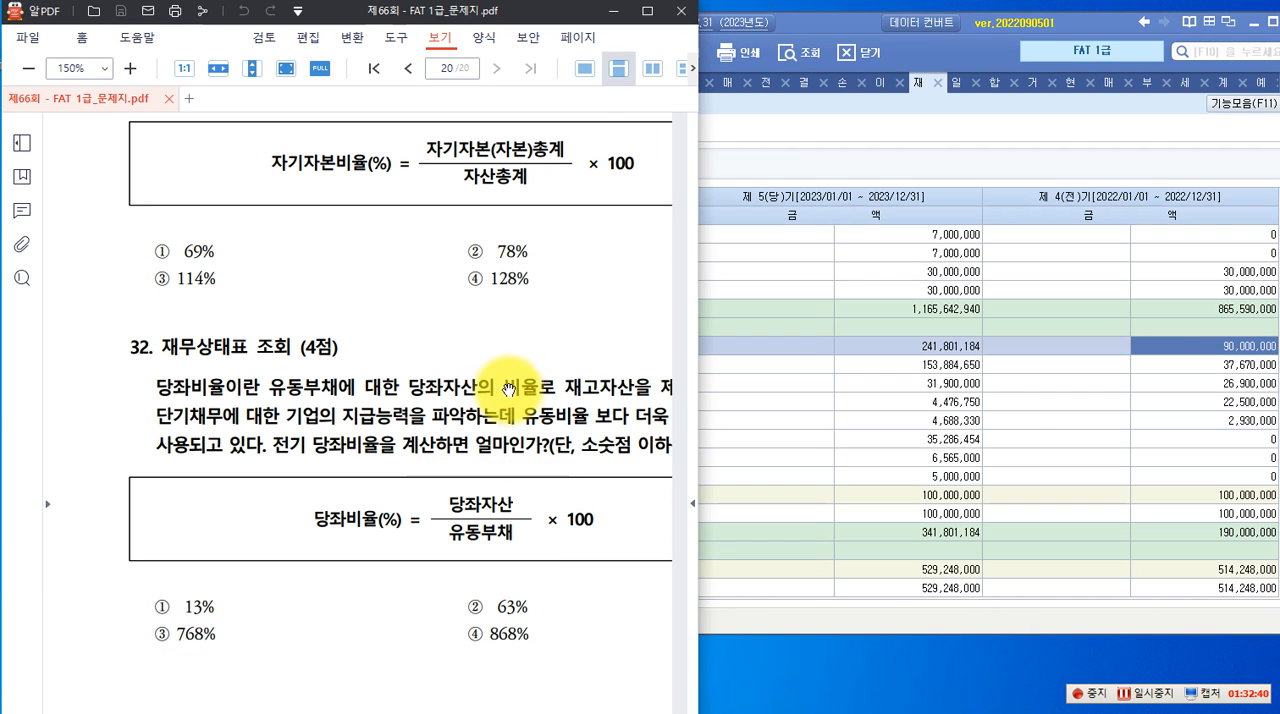
scroll(508, 394, down, 1)
scroll(498, 404, up, 2)
scroll(496, 405, up, 1)
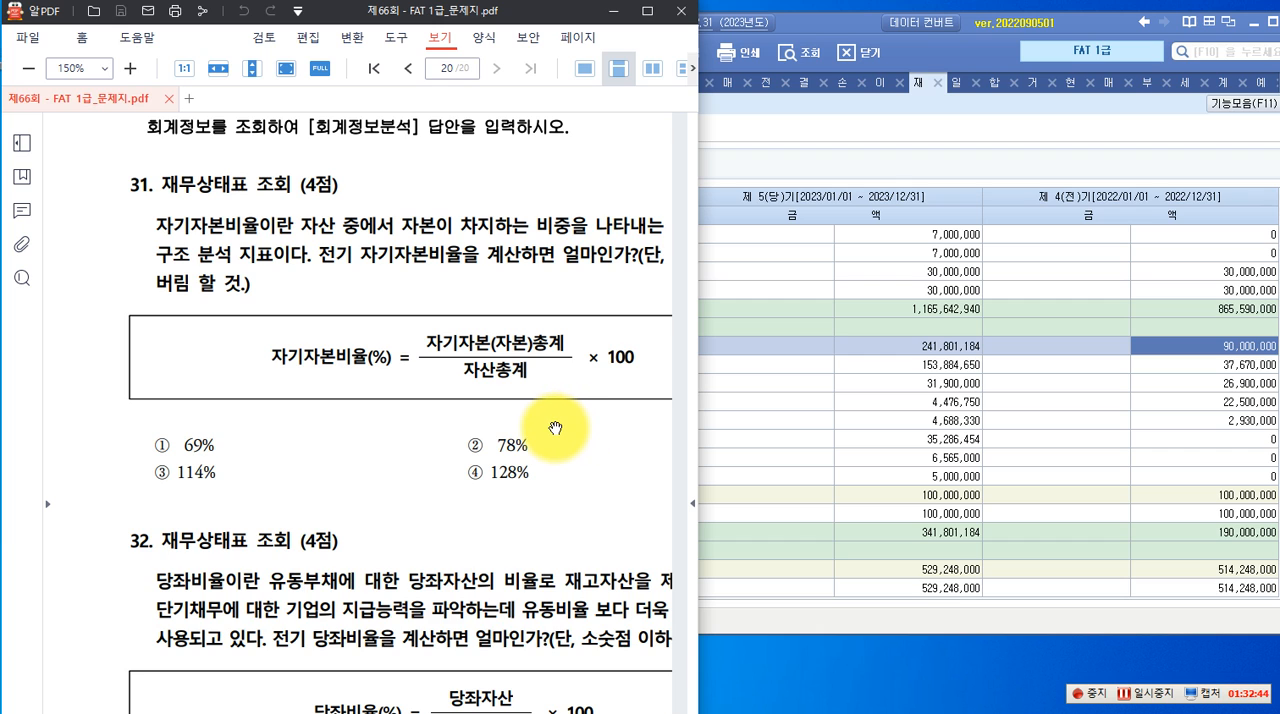
scroll(555, 428, down, 4)
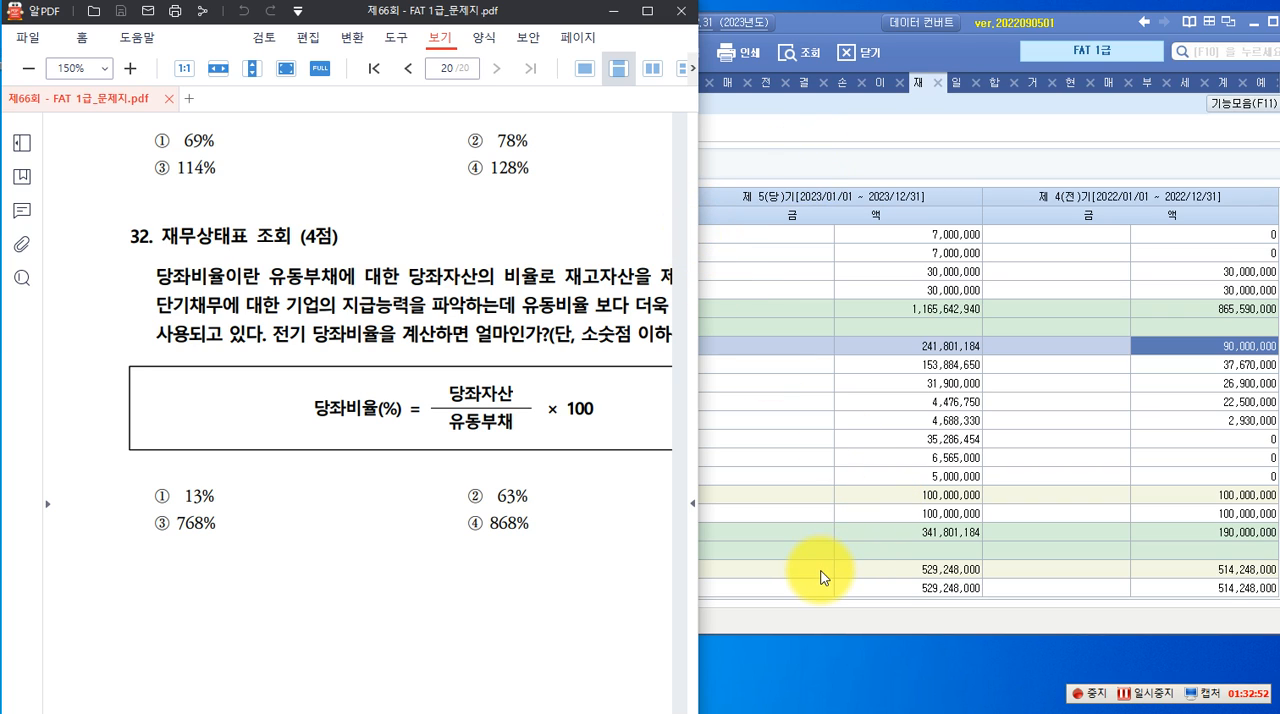
click(785, 675)
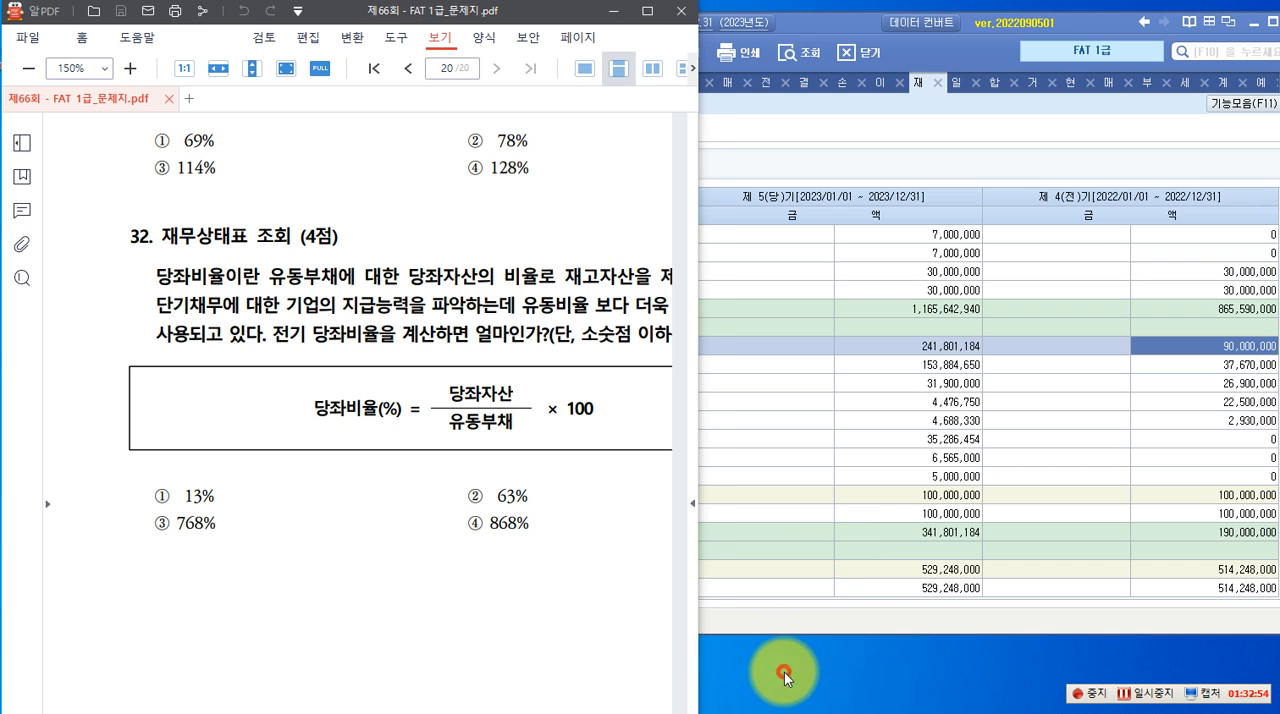